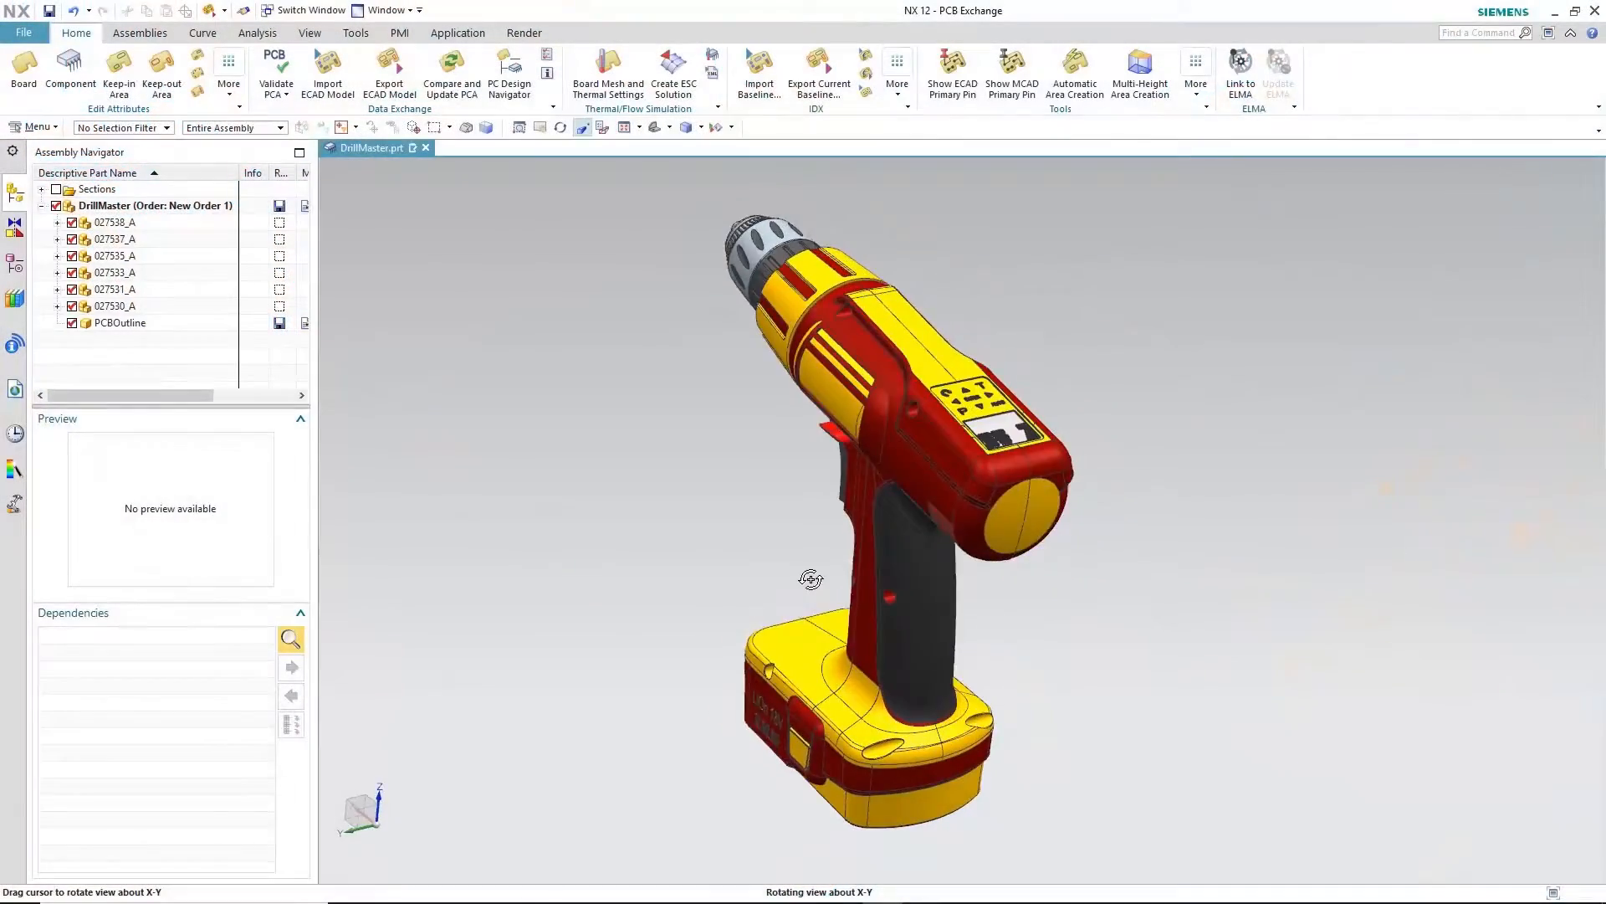
Step: Hide the 027538_A component of the DrillMaster assembly
{"action": "middle_click_drag", "start_coordinate": [811, 579], "coordinate": [828, 574]}
{"action": "left_click", "coordinate": [72, 222]}
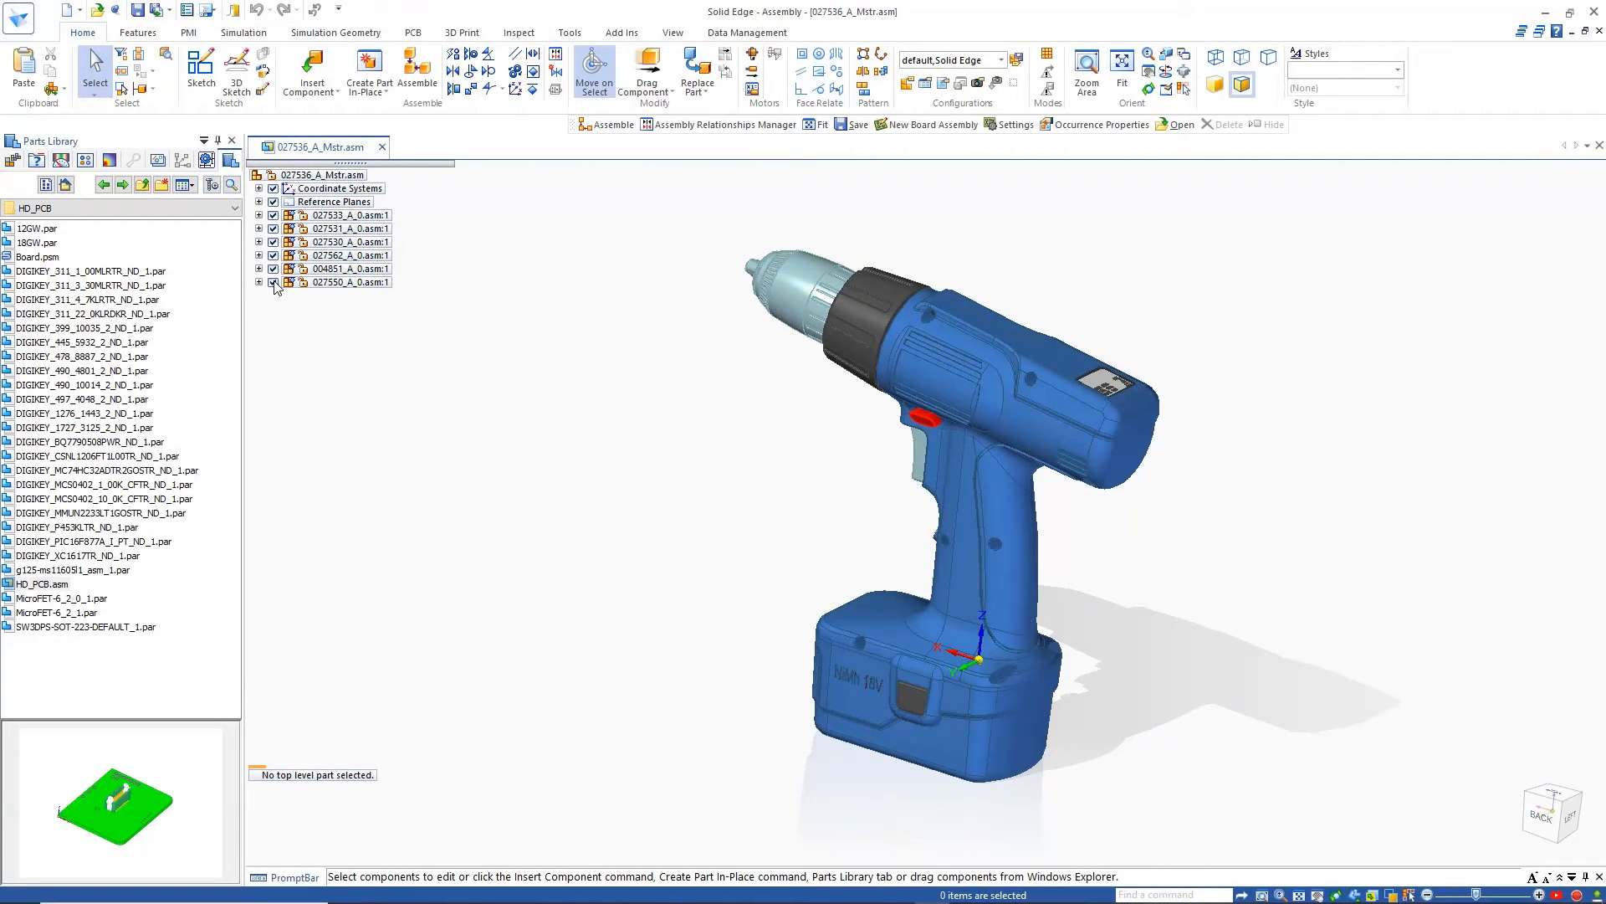
Step: In Solid Edge, hide the 027550_A_0, 004851_A_0, 027562_A_0 and 027530_A_0 subassemblies to expose the drill's motor, wiring and circuit board
{"action": "left_click", "coordinate": [272, 282]}
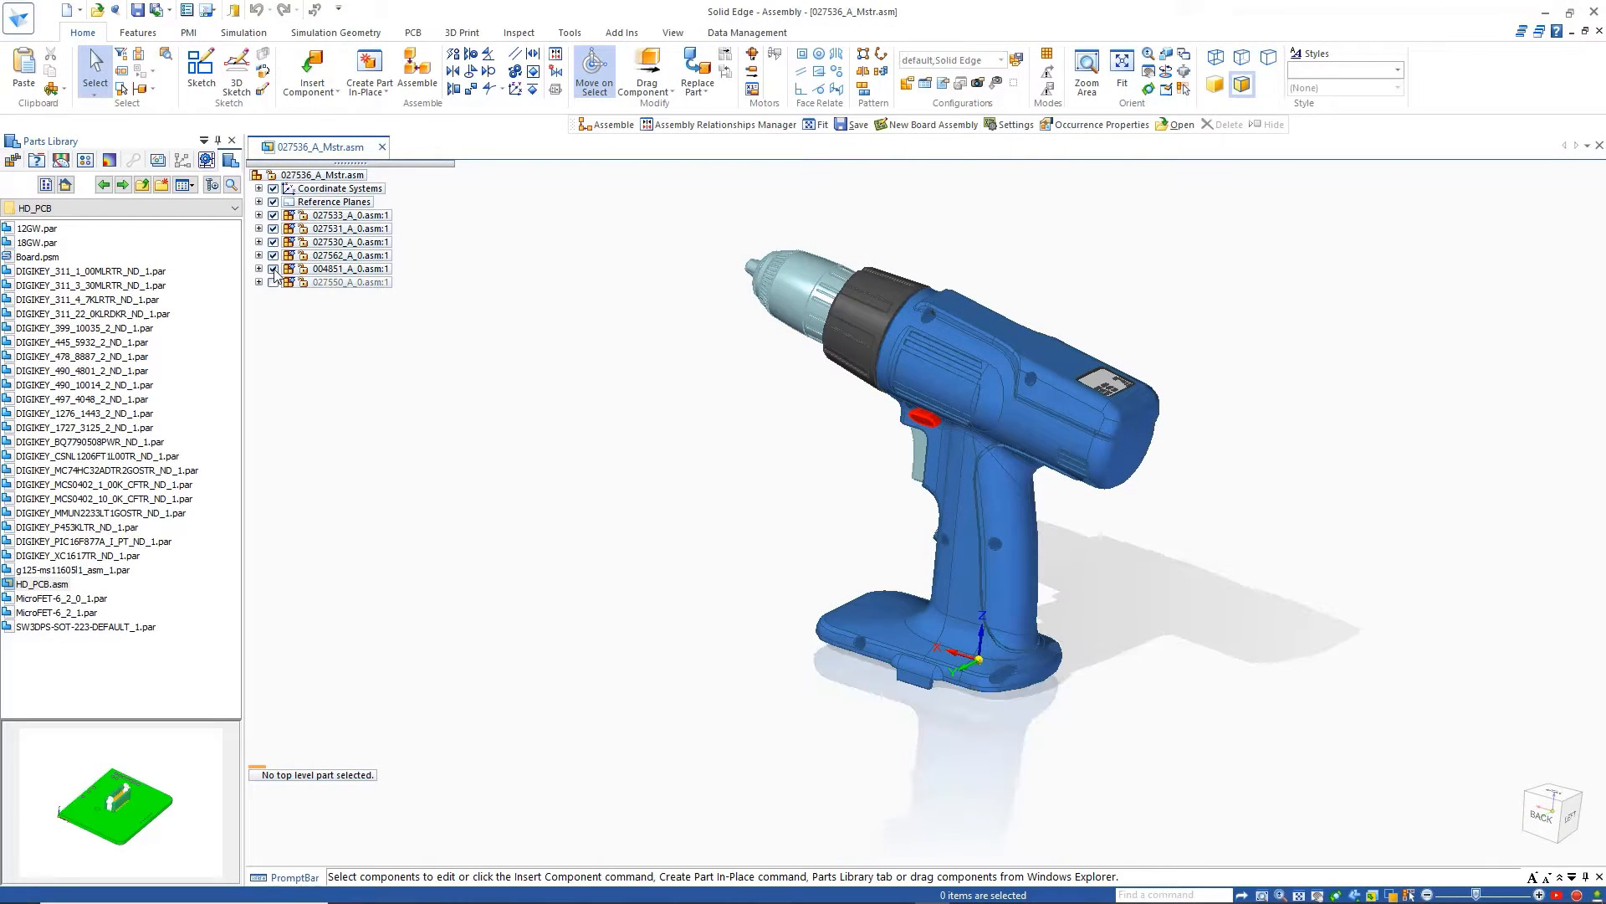
{"action": "left_click", "coordinate": [273, 269]}
{"action": "left_click", "coordinate": [273, 256]}
{"action": "left_click", "coordinate": [273, 242]}
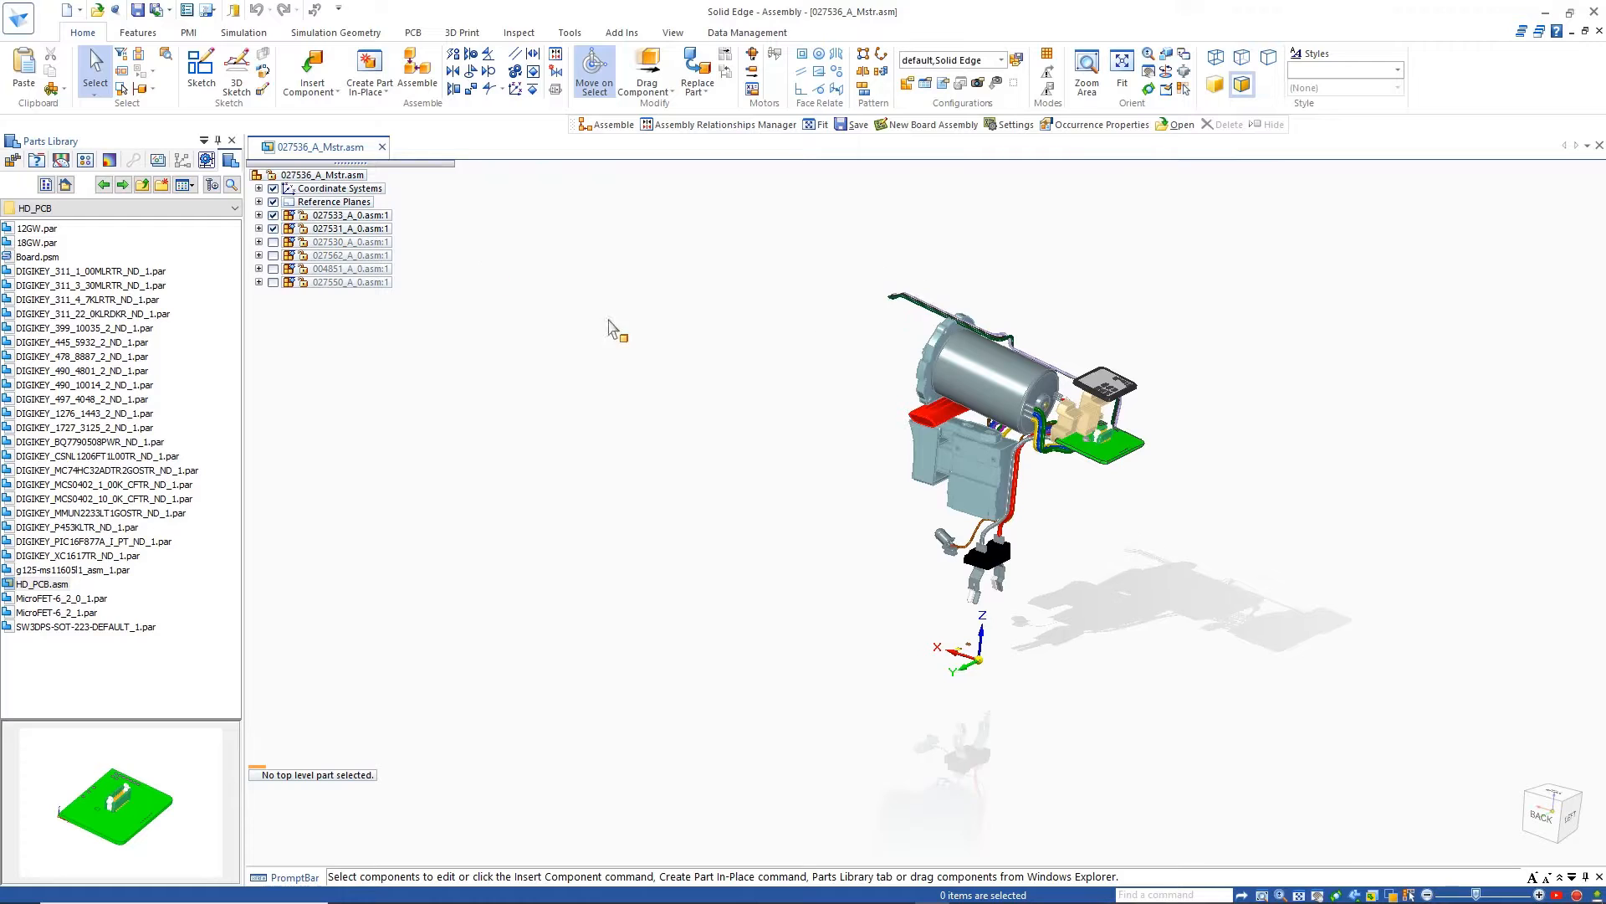
{"action": "scroll", "coordinate": [1124, 441], "scroll_direction": "up", "scroll_amount": 2}
{"action": "scroll", "coordinate": [1124, 441], "scroll_direction": "up", "scroll_amount": 5}
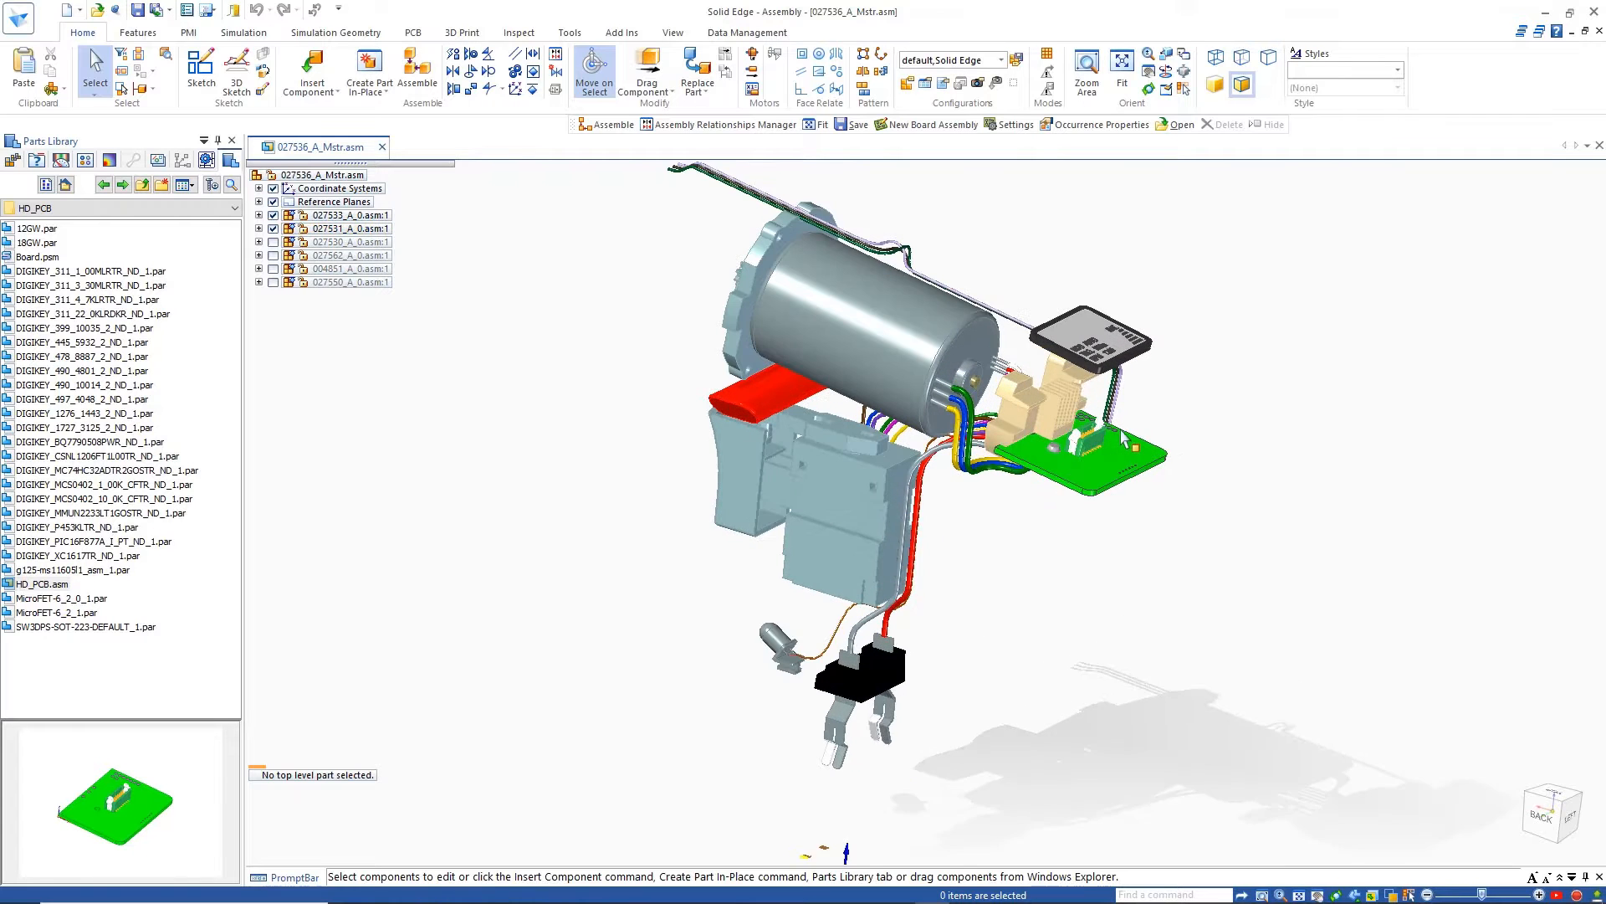
{"action": "scroll", "coordinate": [1124, 407], "scroll_direction": "up", "scroll_amount": 2}
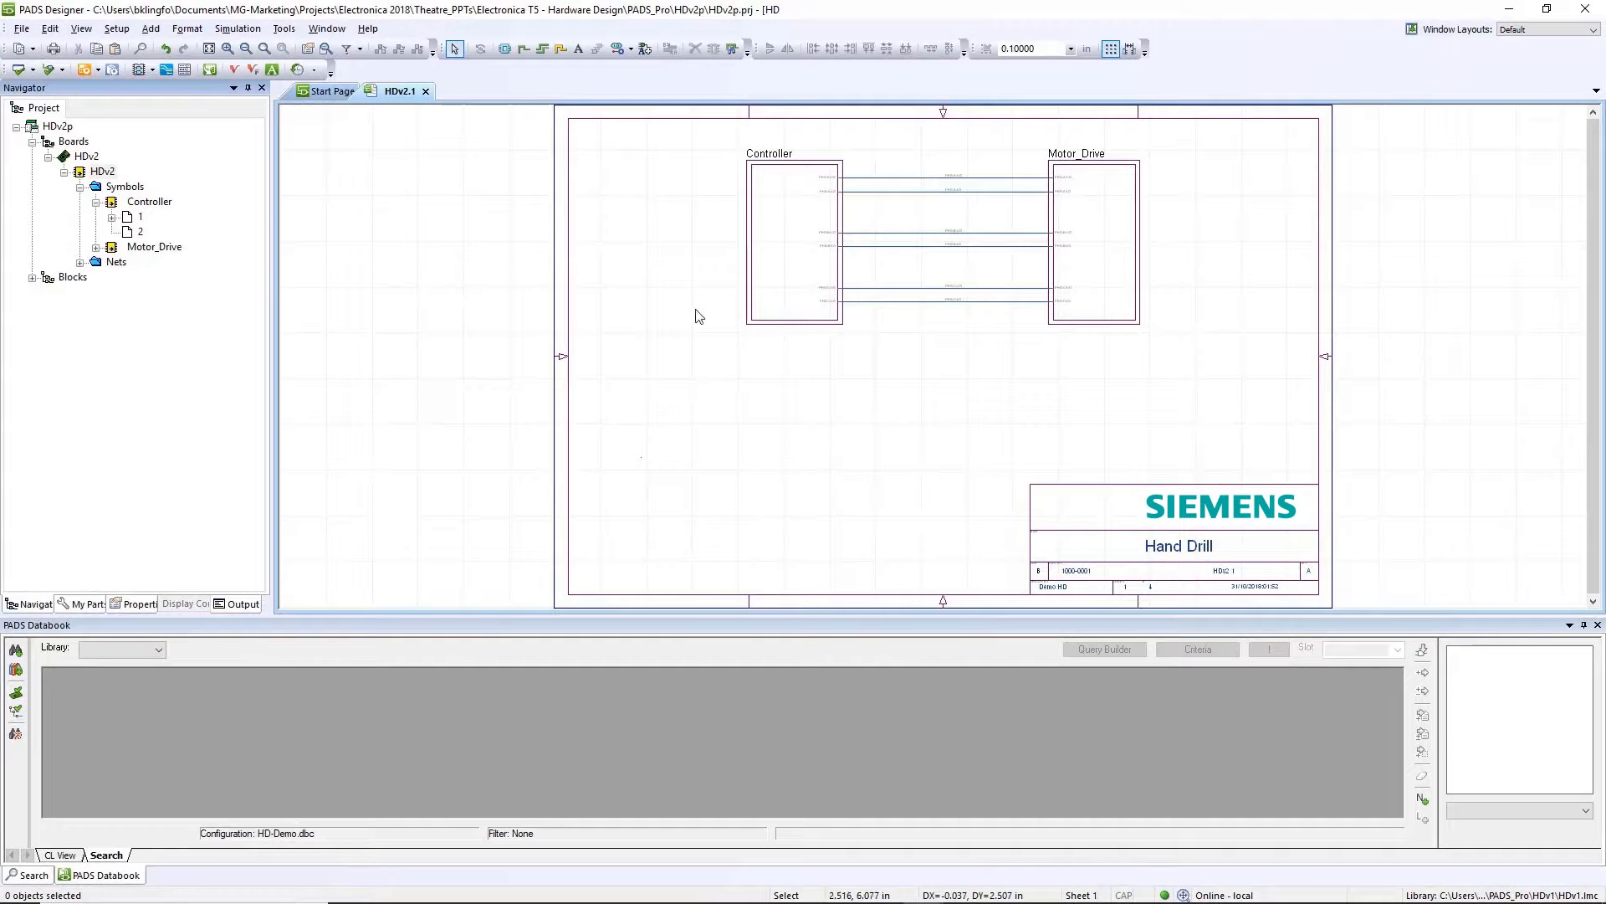
Step: In PADS Designer, open the Controller block's schematic from the HDv2 top-level sheet and show its battery supply area
{"action": "left_click", "coordinate": [783, 278]}
{"action": "double_click", "coordinate": [785, 281]}
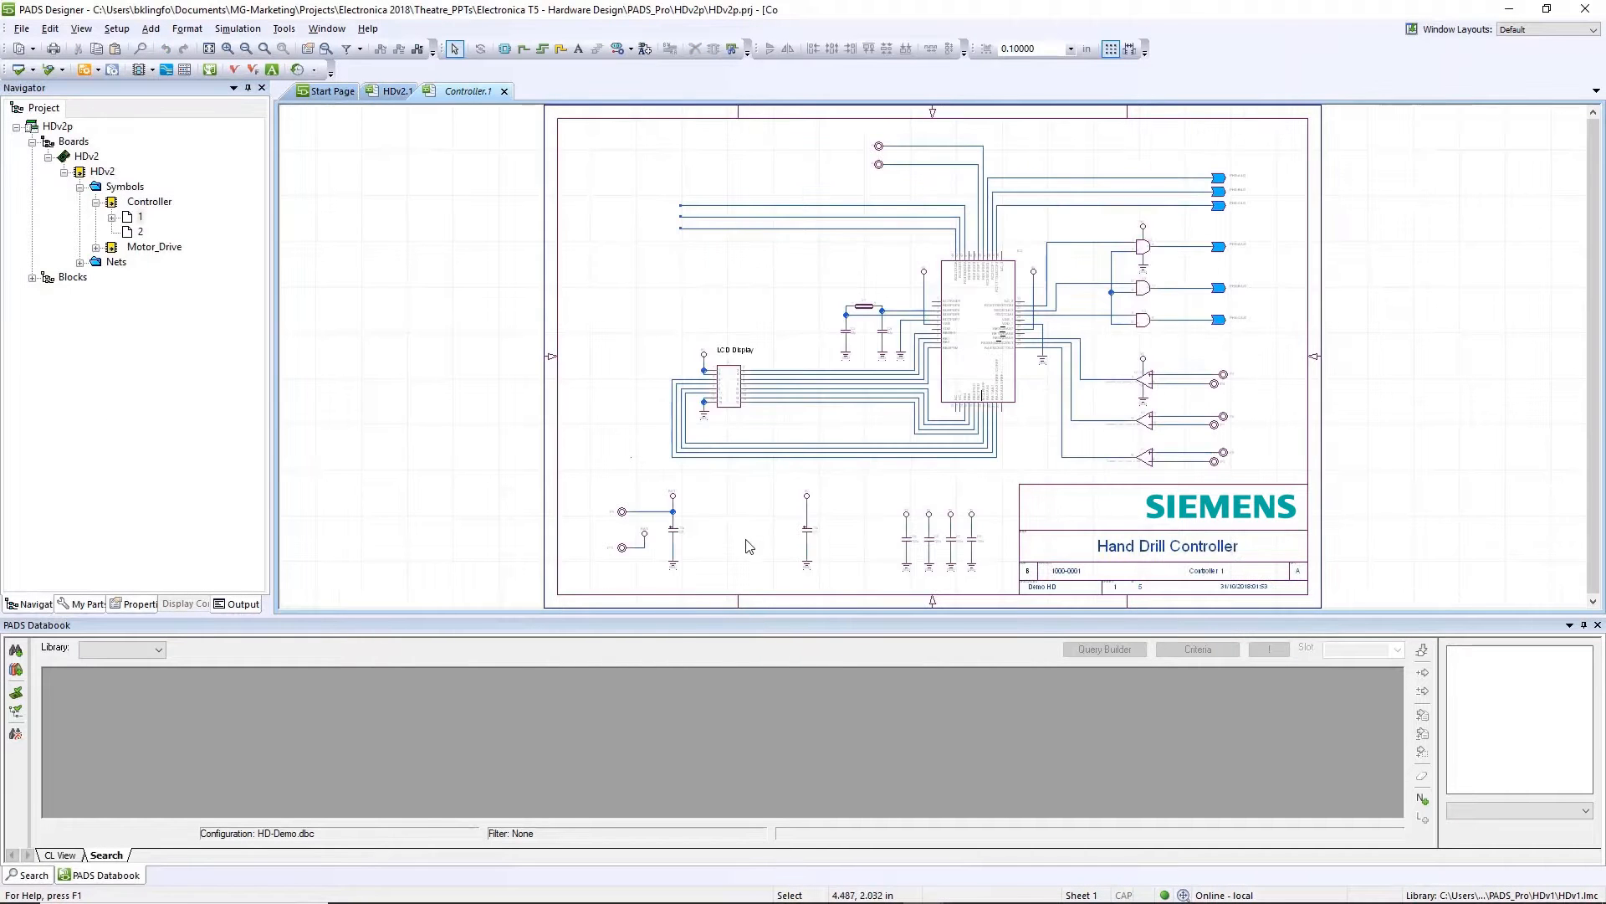
{"action": "scroll", "coordinate": [741, 548], "scroll_direction": "up", "scroll_amount": 4}
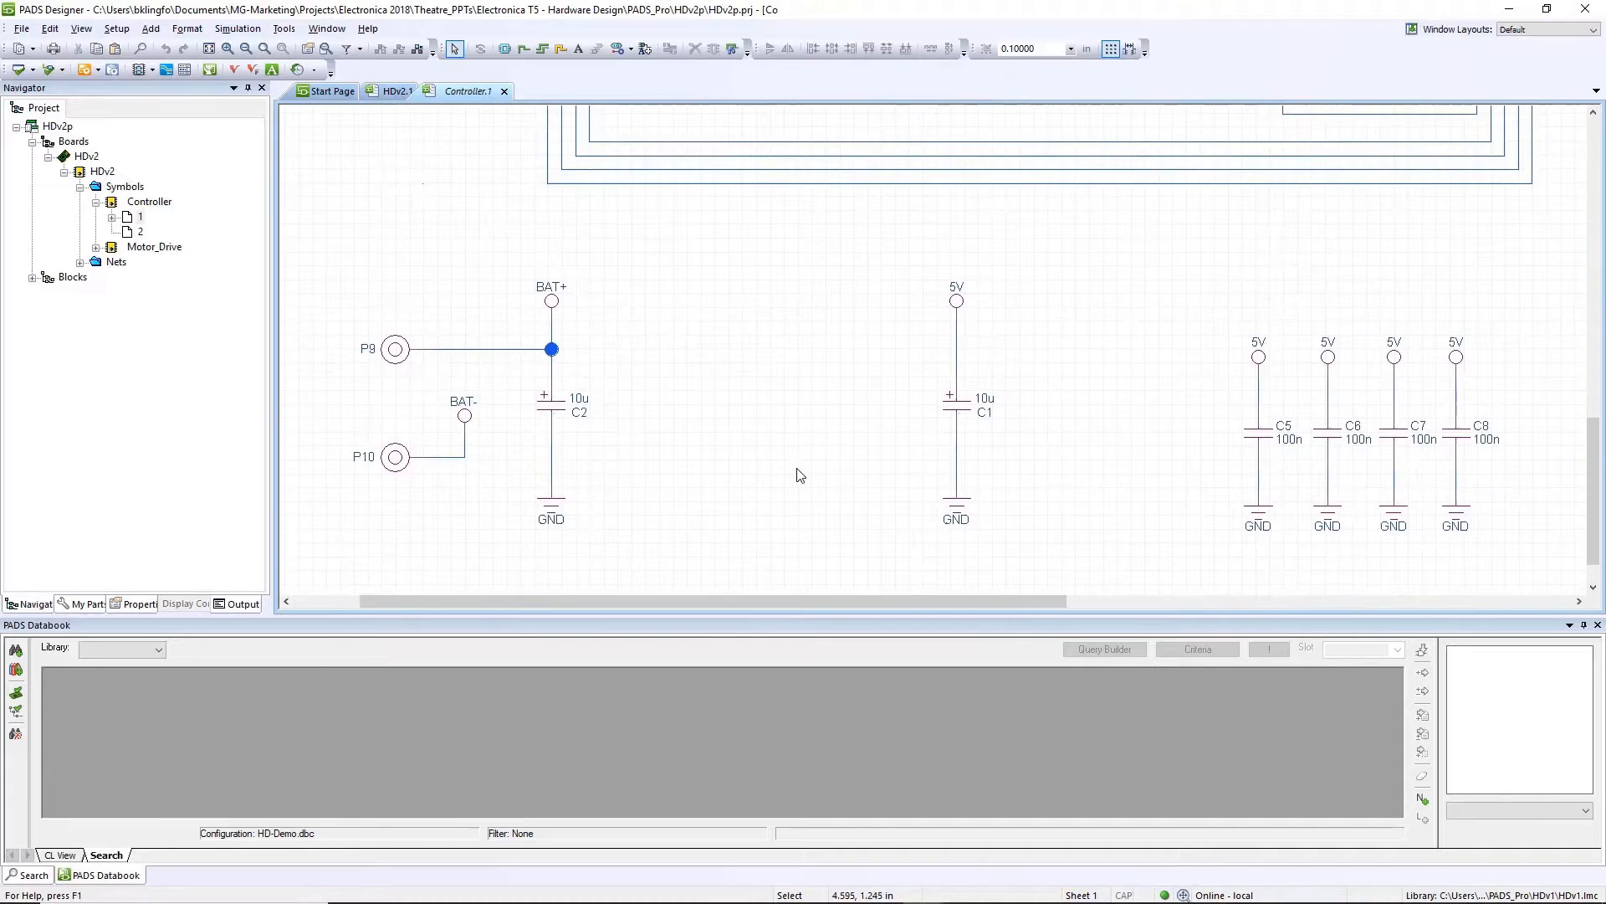
Step: Filter the ICs library in the databook by manufacturer part number LT1117CST-5#PBF
{"action": "left_click", "coordinate": [118, 650]}
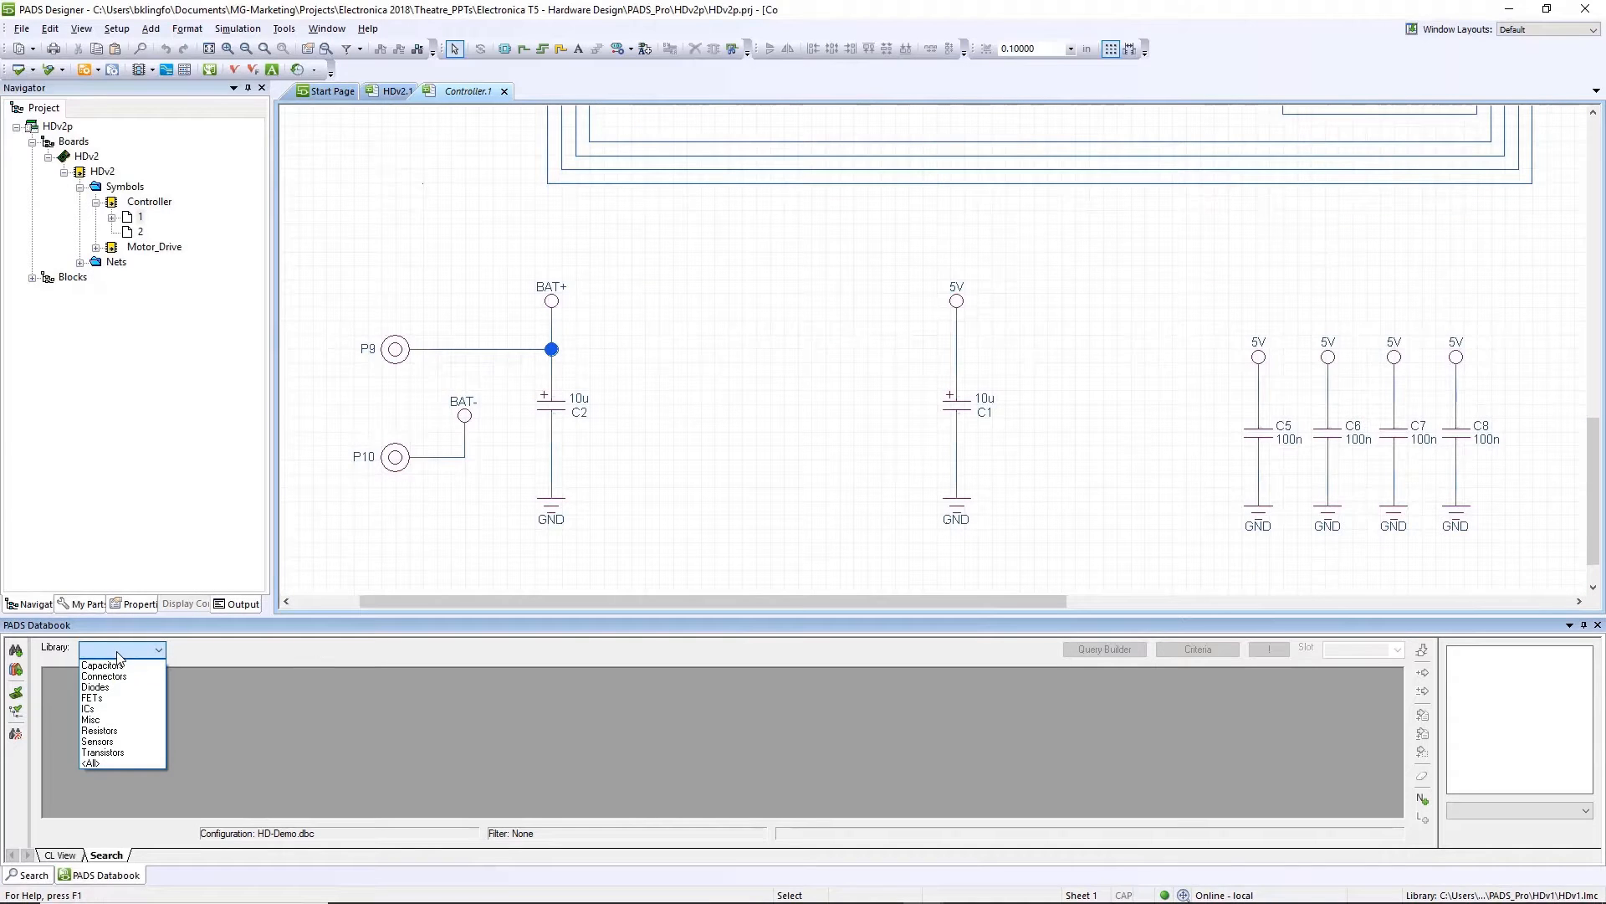
{"action": "left_click", "coordinate": [125, 708]}
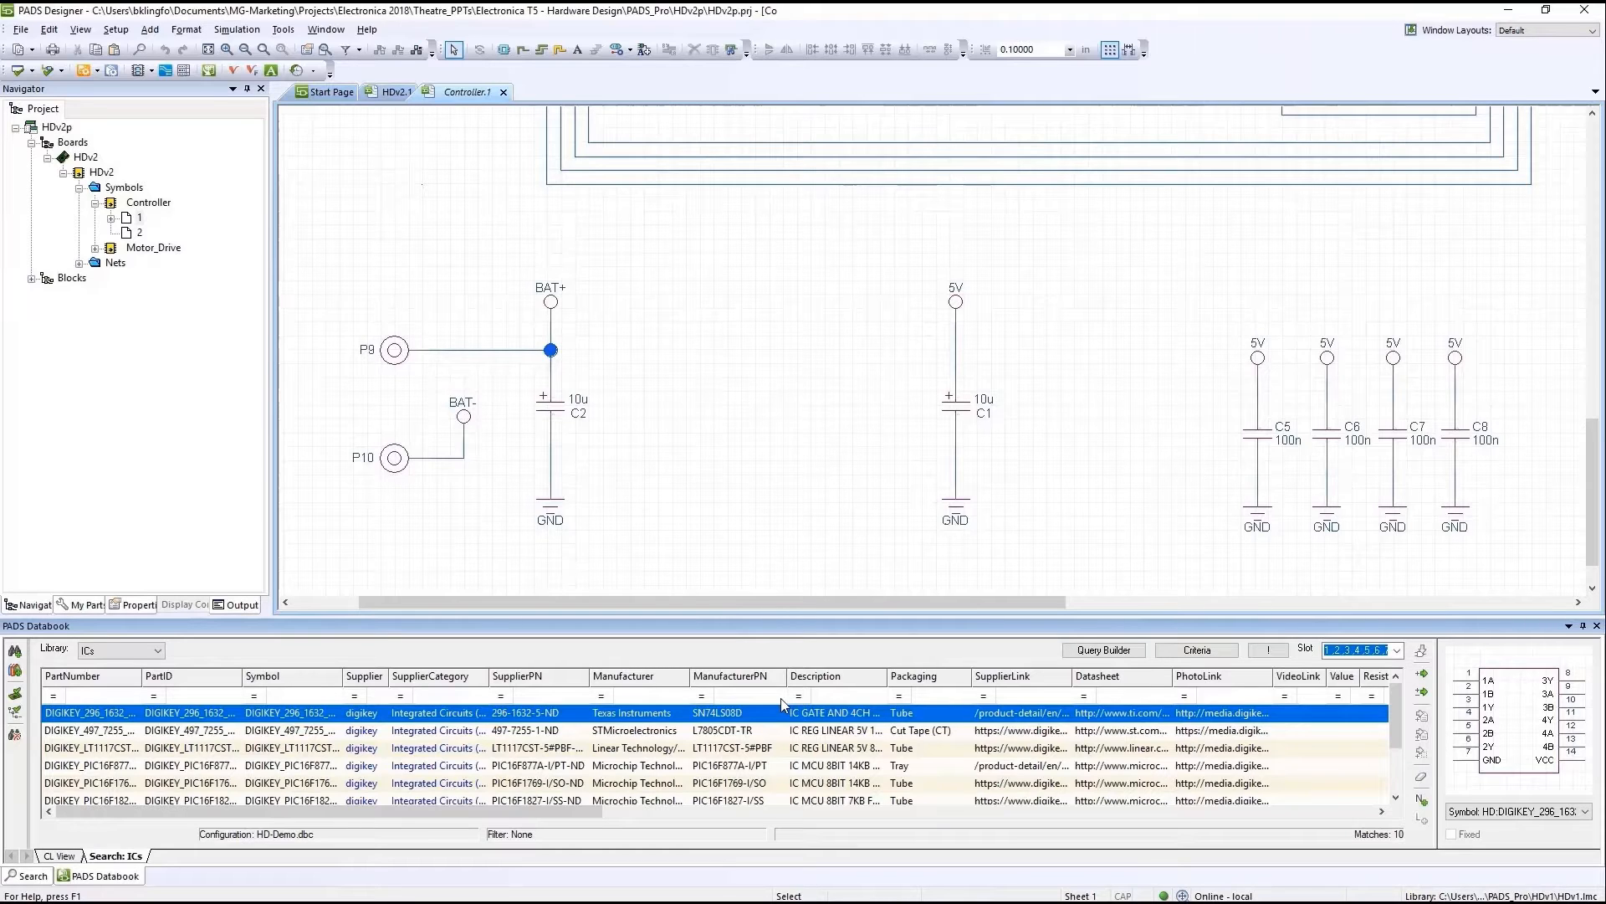
{"action": "left_click", "coordinate": [783, 701]}
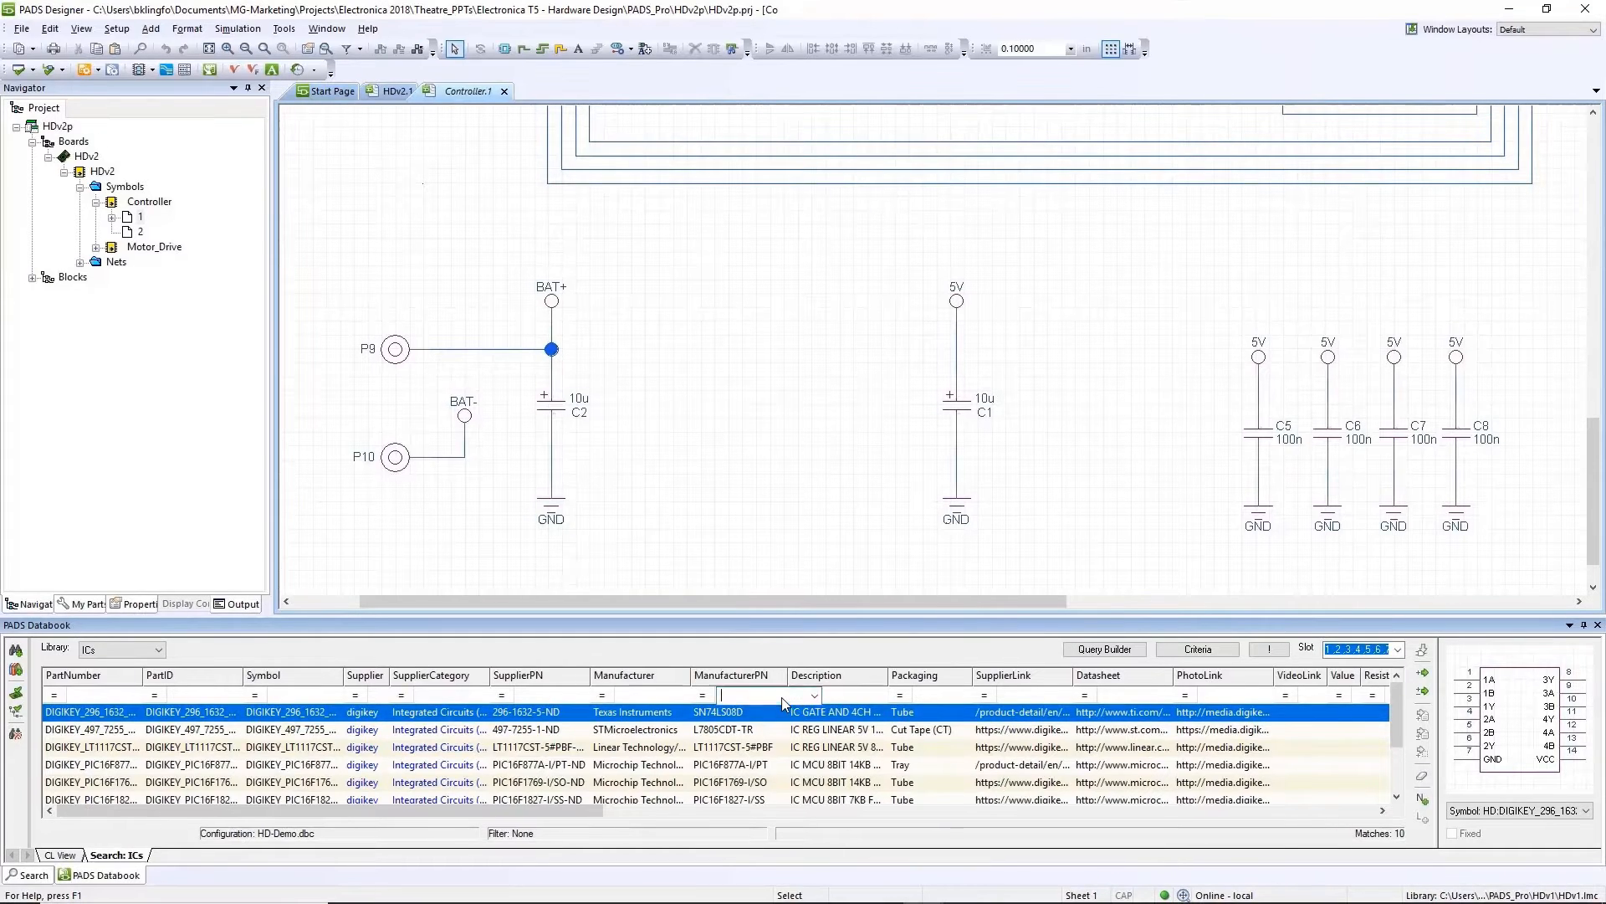
{"action": "left_click", "coordinate": [814, 695]}
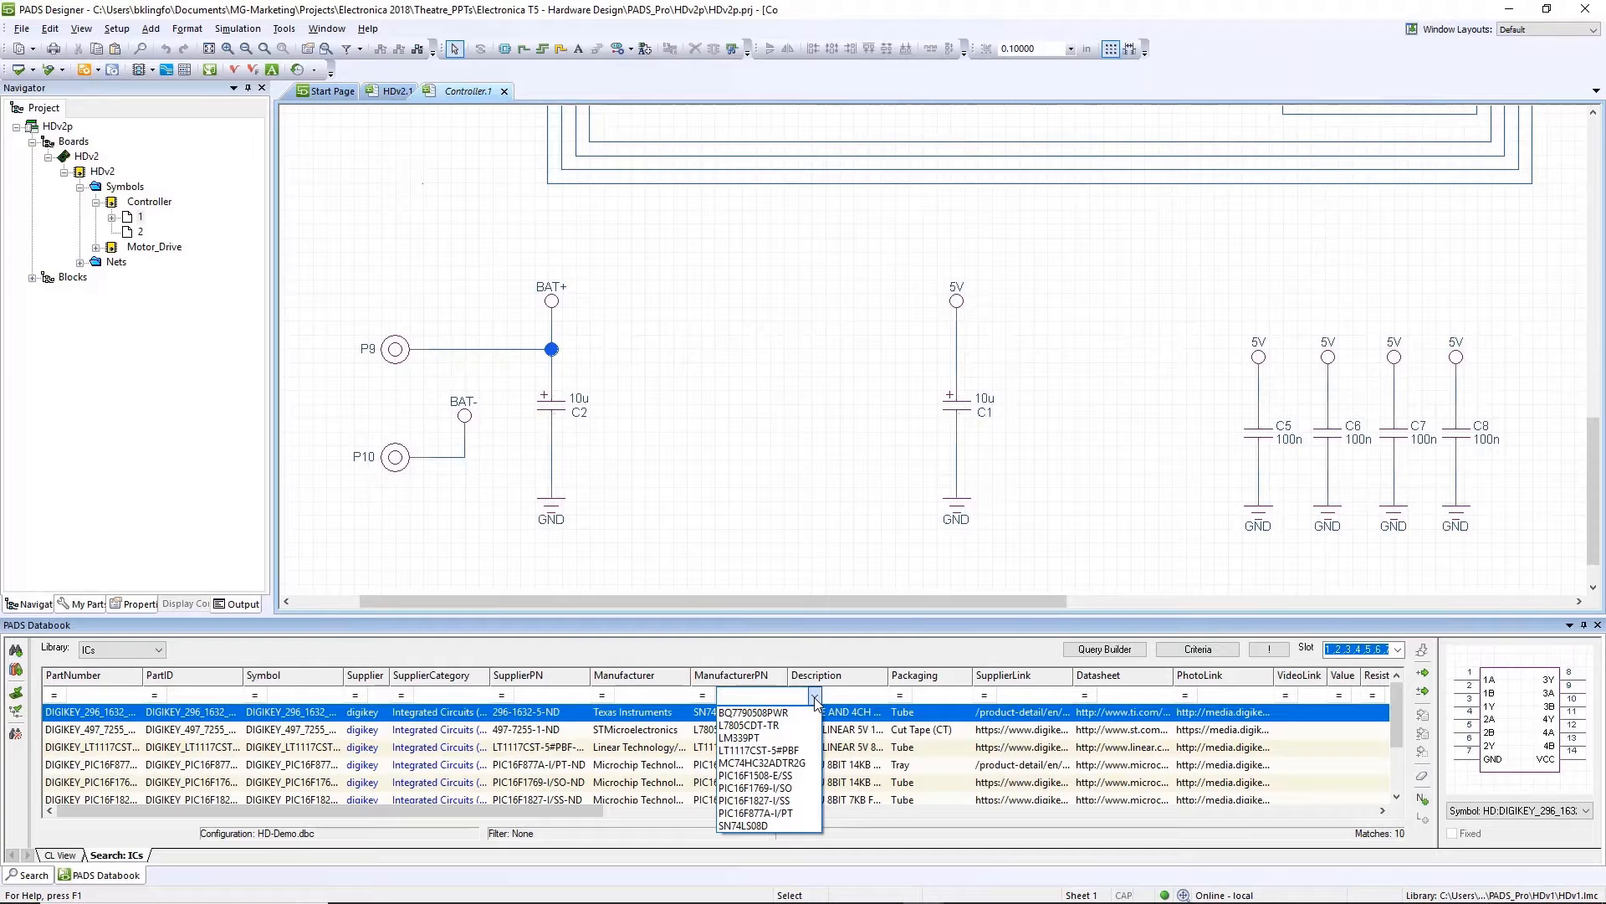
{"action": "left_click", "coordinate": [787, 750]}
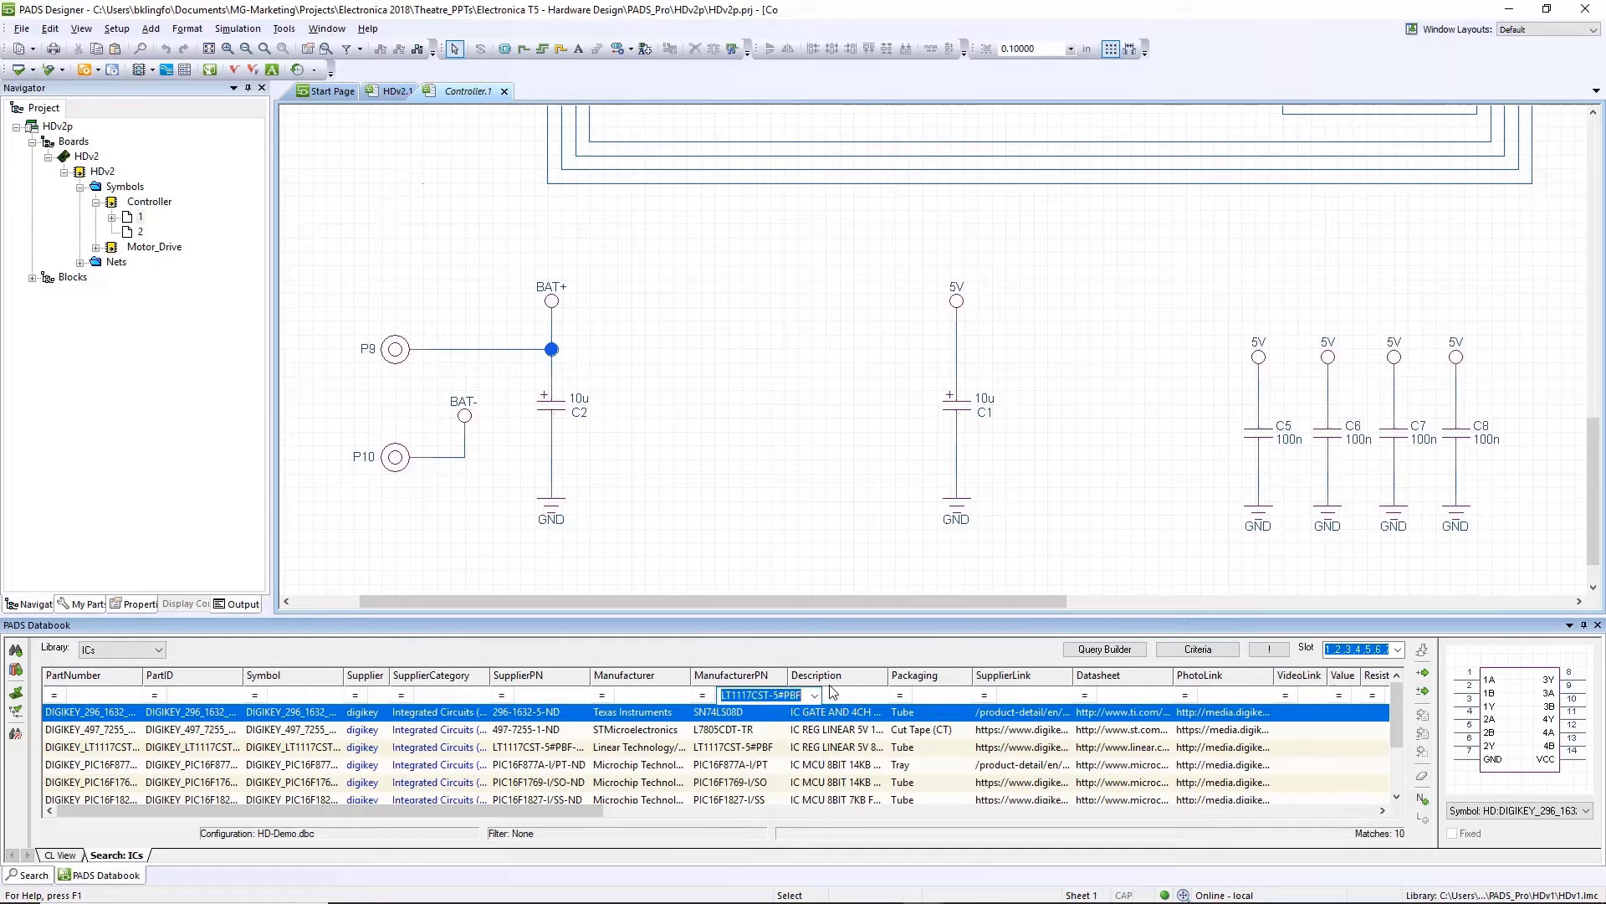
{"action": "key", "text": "Return"}
Step: Place the LT1117CST-5#PBF regulator between capacitors C2 and C1, mirrored so its IN pin faces the BAT+ net
{"action": "left_click", "coordinate": [787, 716]}
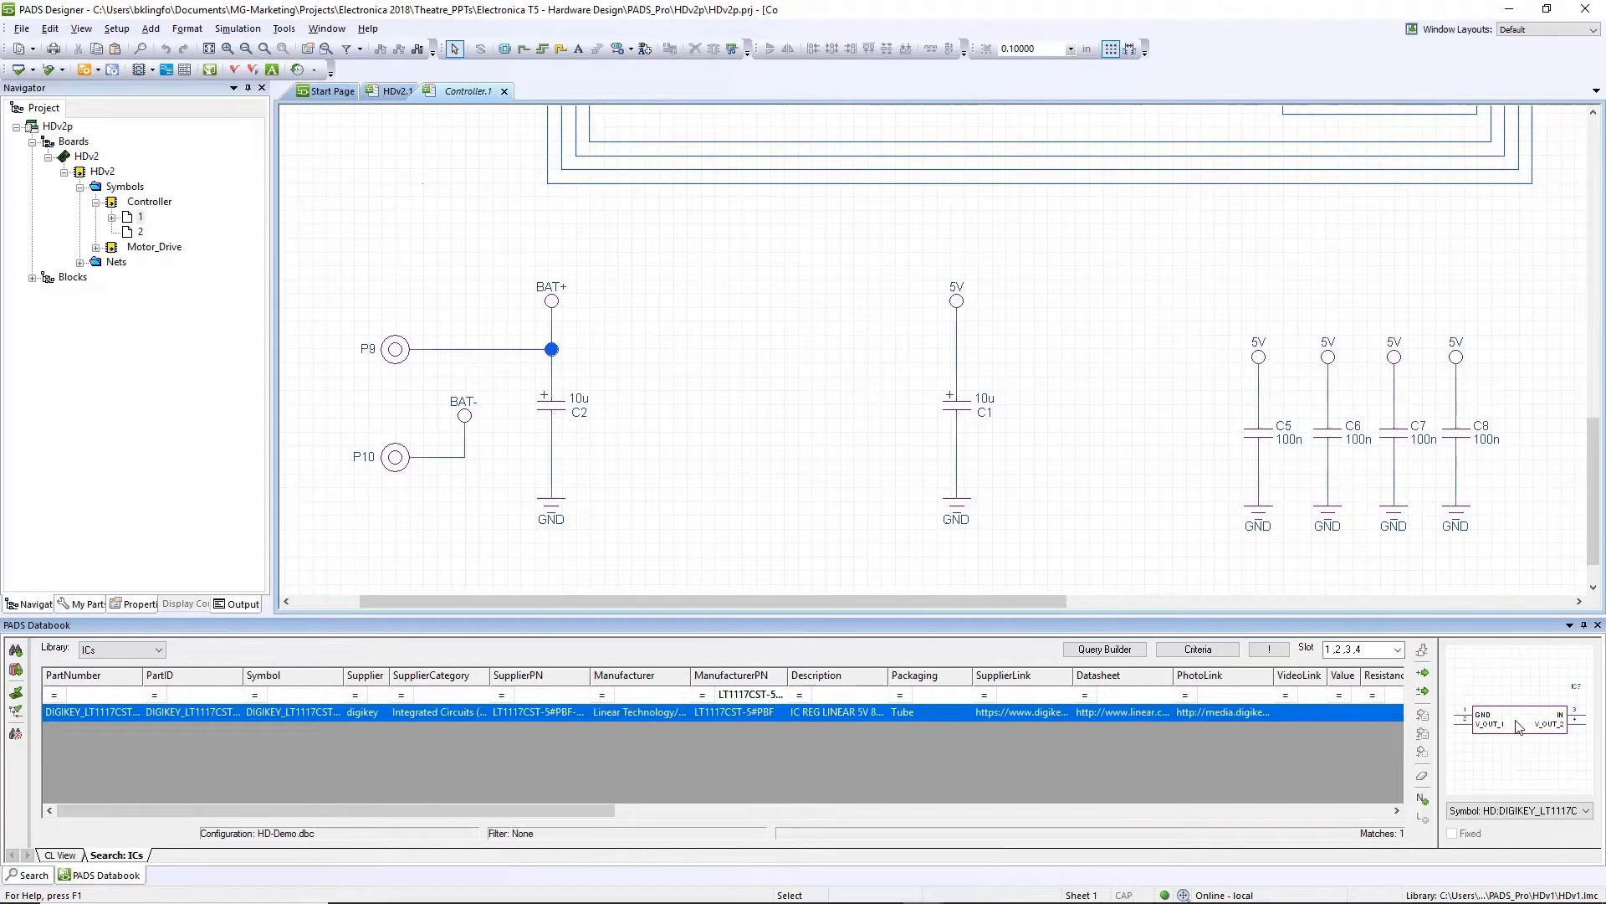
{"action": "left_click_drag", "start_coordinate": [1516, 727], "coordinate": [642, 310]}
{"action": "left_click", "coordinate": [787, 48]}
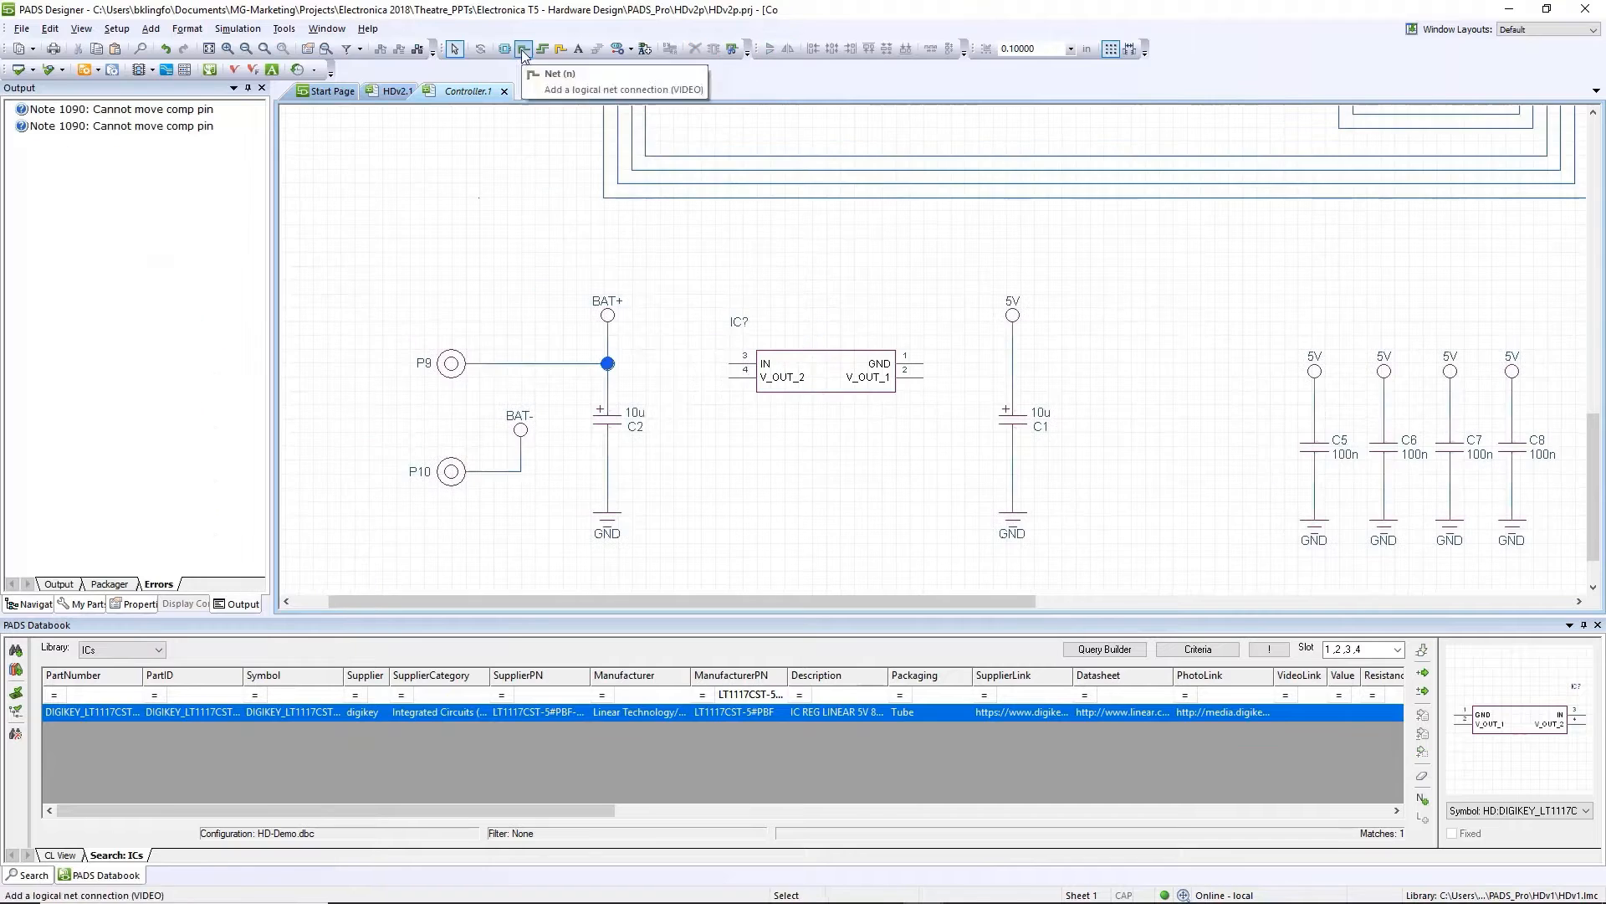
Step: Add a net connecting the regulator's IN pin to the BAT+ junction
{"action": "left_click", "coordinate": [524, 50]}
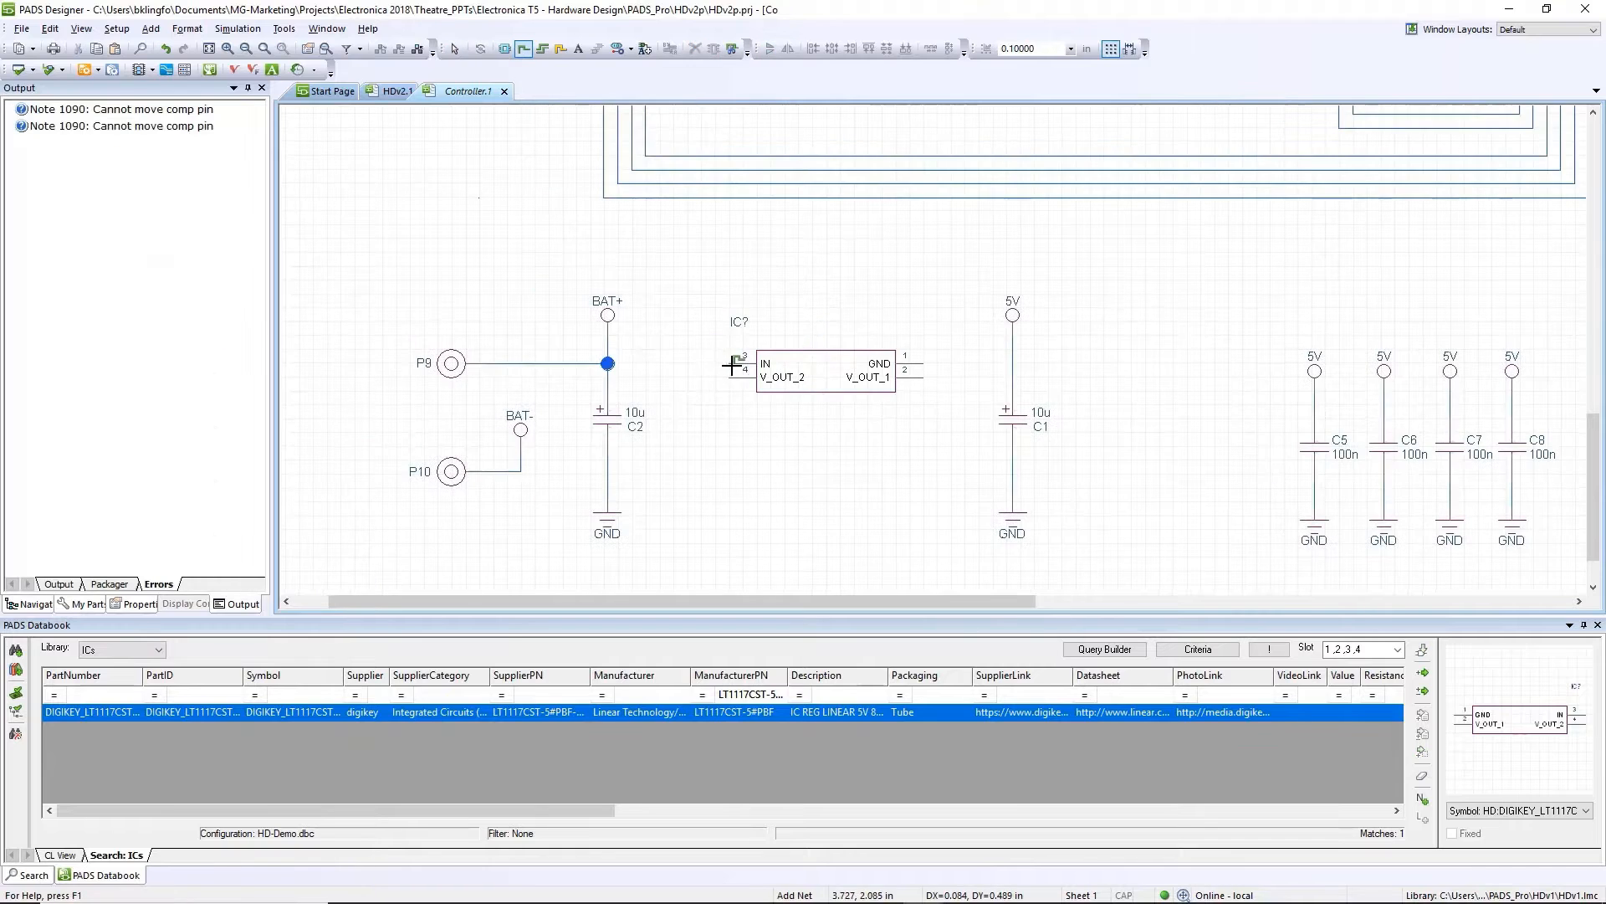
{"action": "left_click", "coordinate": [733, 365]}
{"action": "left_click", "coordinate": [609, 363]}
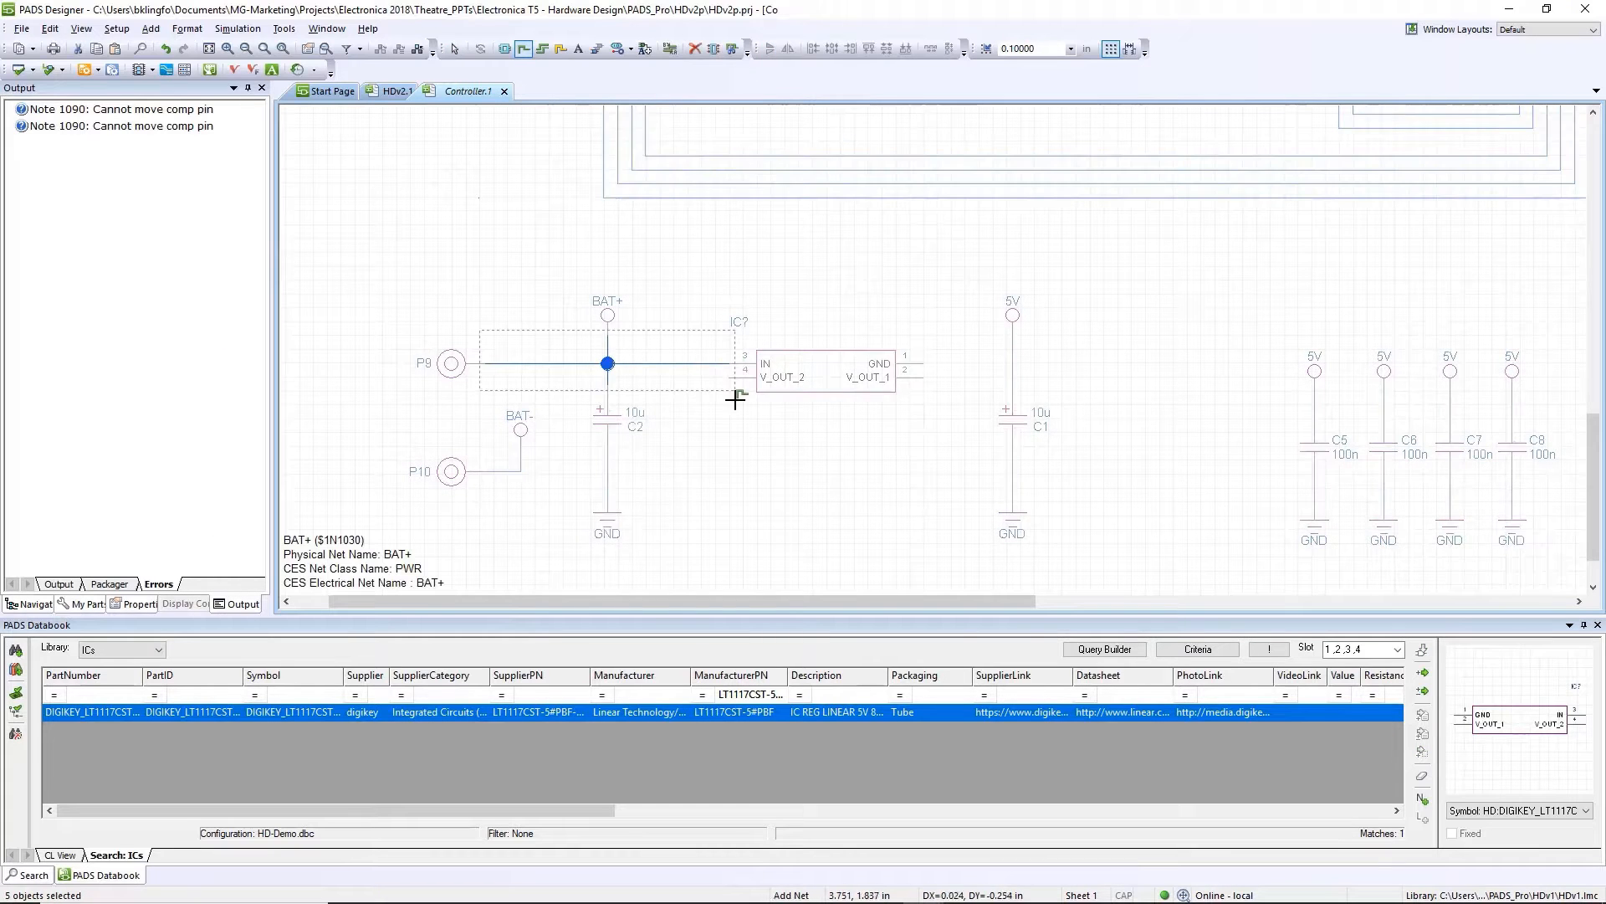
Step: Wire the regulator's V_OUT_1 and V_OUT_2 pins to the 5V net above capacitor C1
{"action": "left_click", "coordinate": [923, 378]}
{"action": "left_click", "coordinate": [934, 417]}
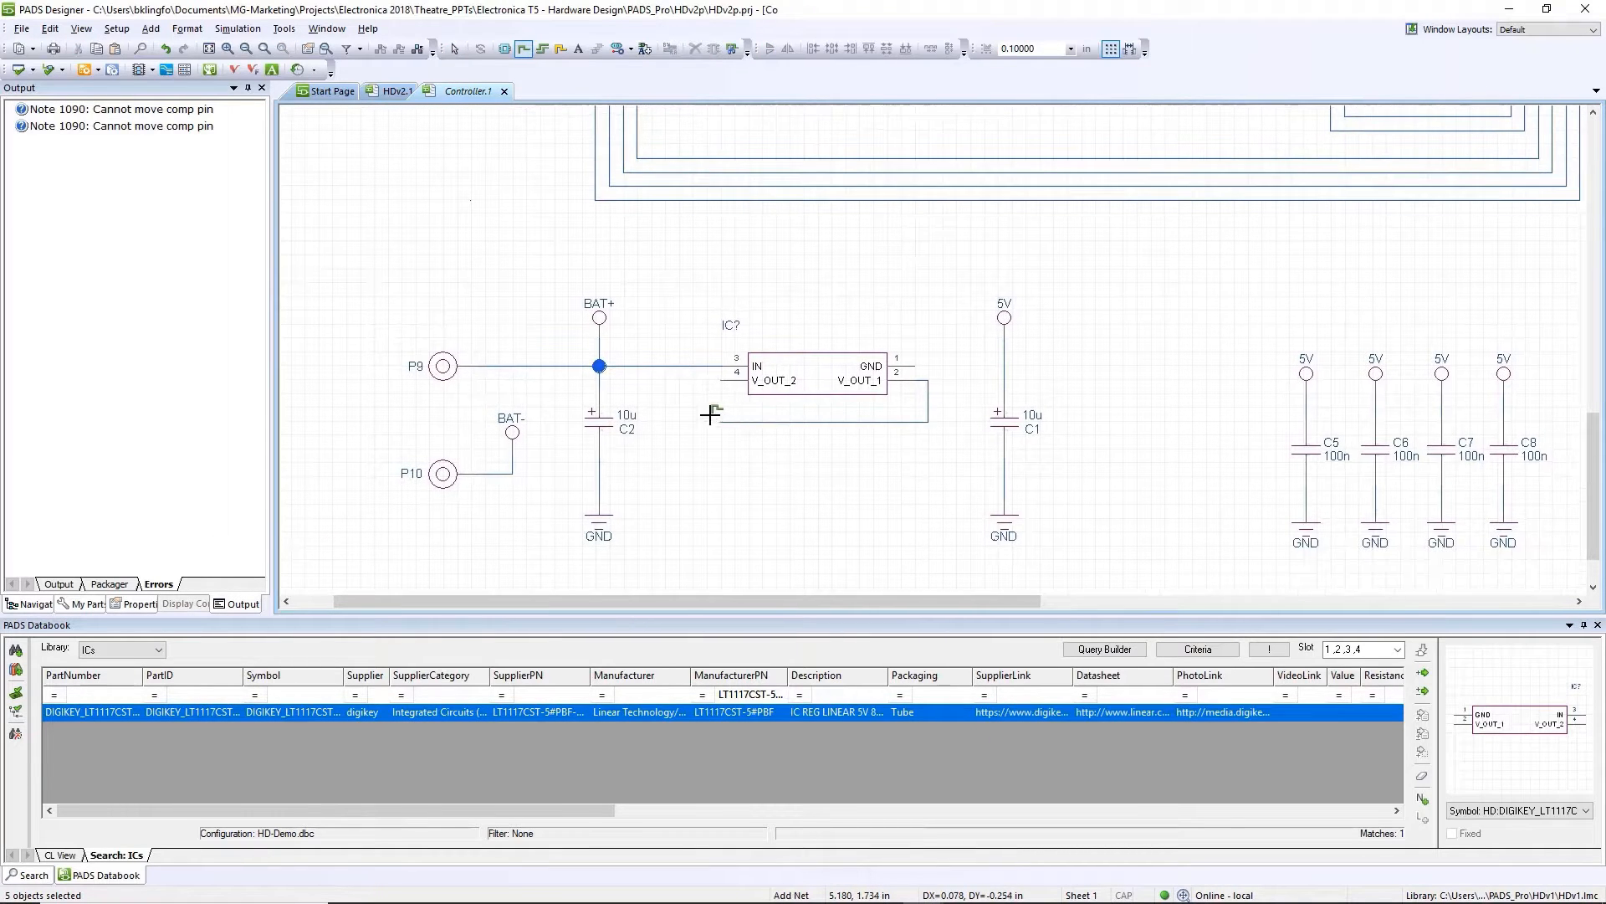
{"action": "left_click", "coordinate": [718, 381]}
{"action": "left_click", "coordinate": [936, 378]}
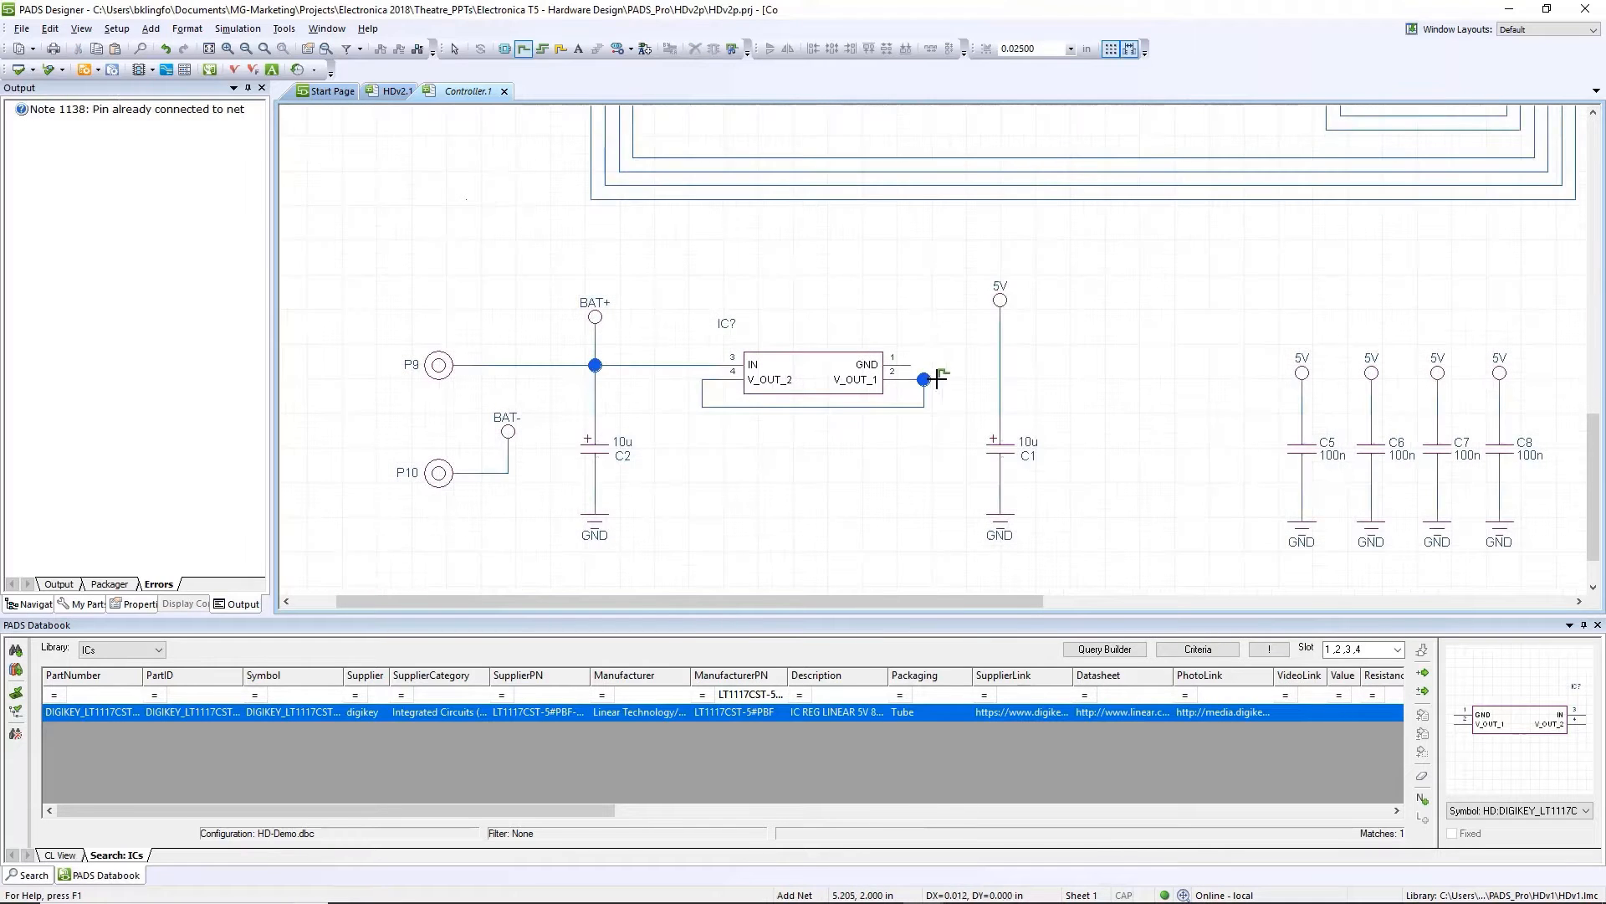
{"action": "left_click", "coordinate": [1000, 378]}
{"action": "key", "text": "Escape"}
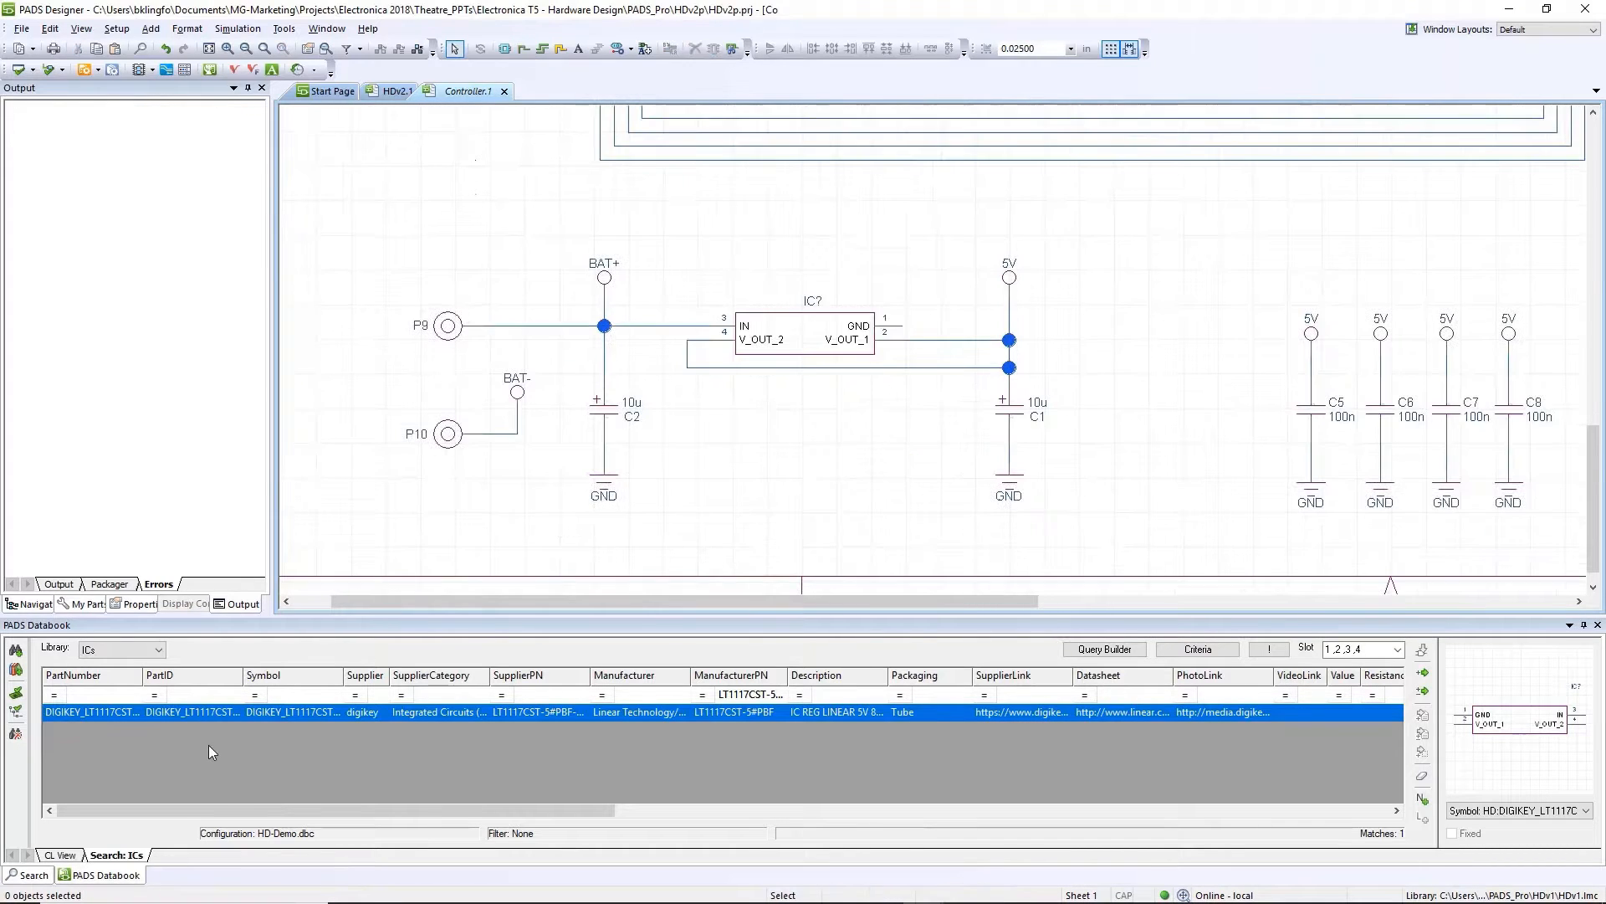
Step: Find the resistor with value 4700 in the Resistors library and place it below the regulator
{"action": "left_click", "coordinate": [158, 651]}
{"action": "left_click", "coordinate": [113, 737]}
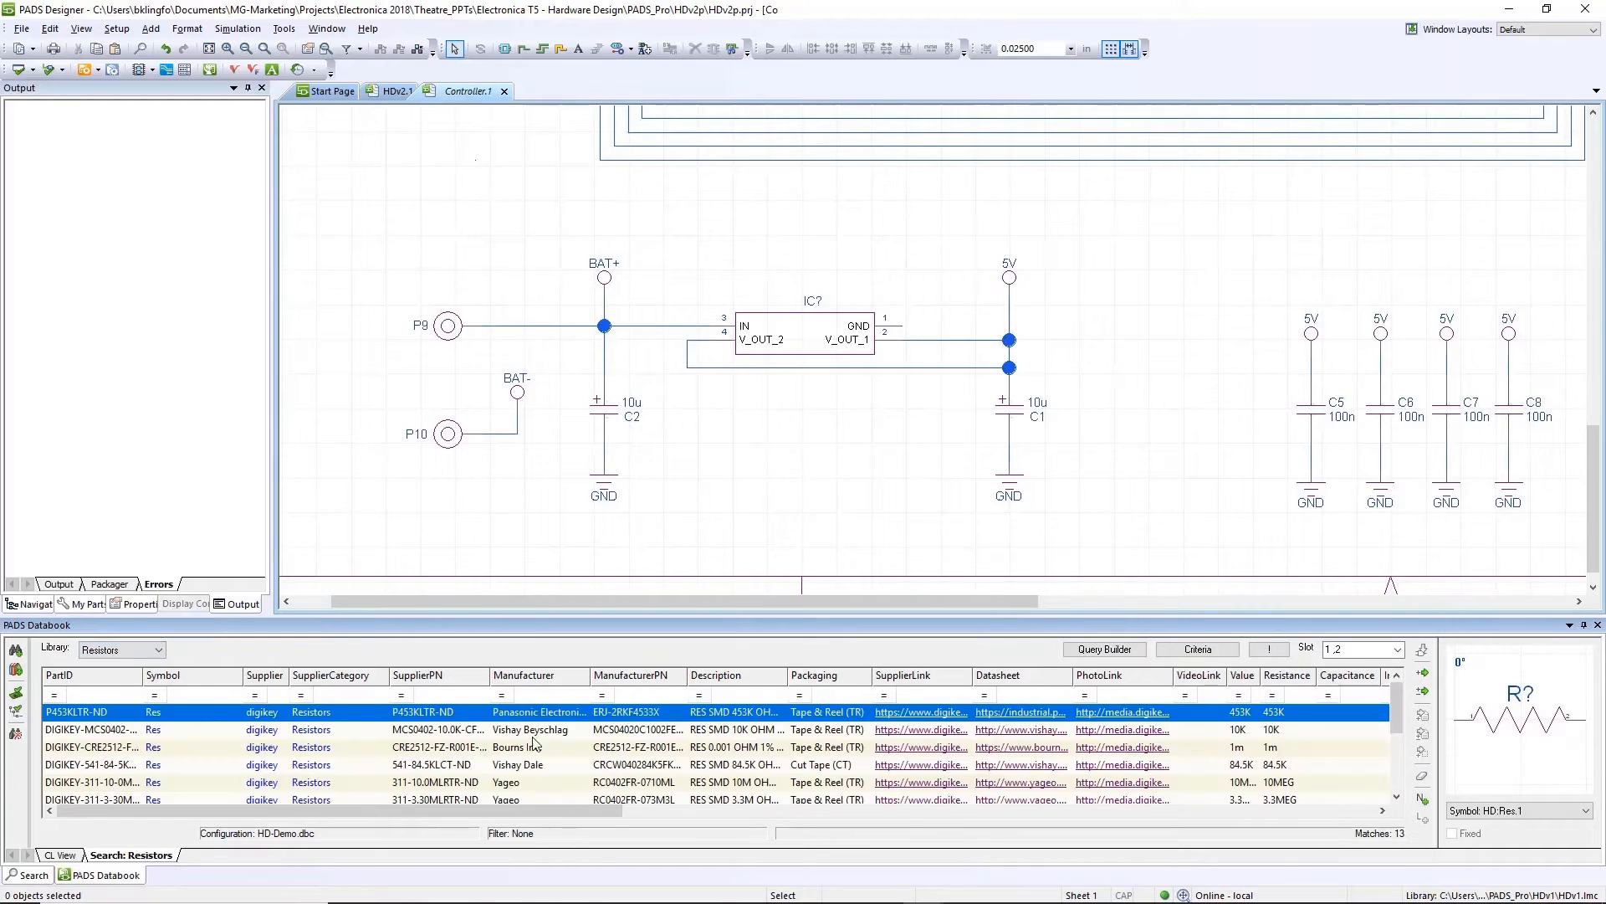
{"action": "left_click_drag", "start_coordinate": [1260, 676], "coordinate": [1301, 675]}
{"action": "left_click", "coordinate": [1286, 697]}
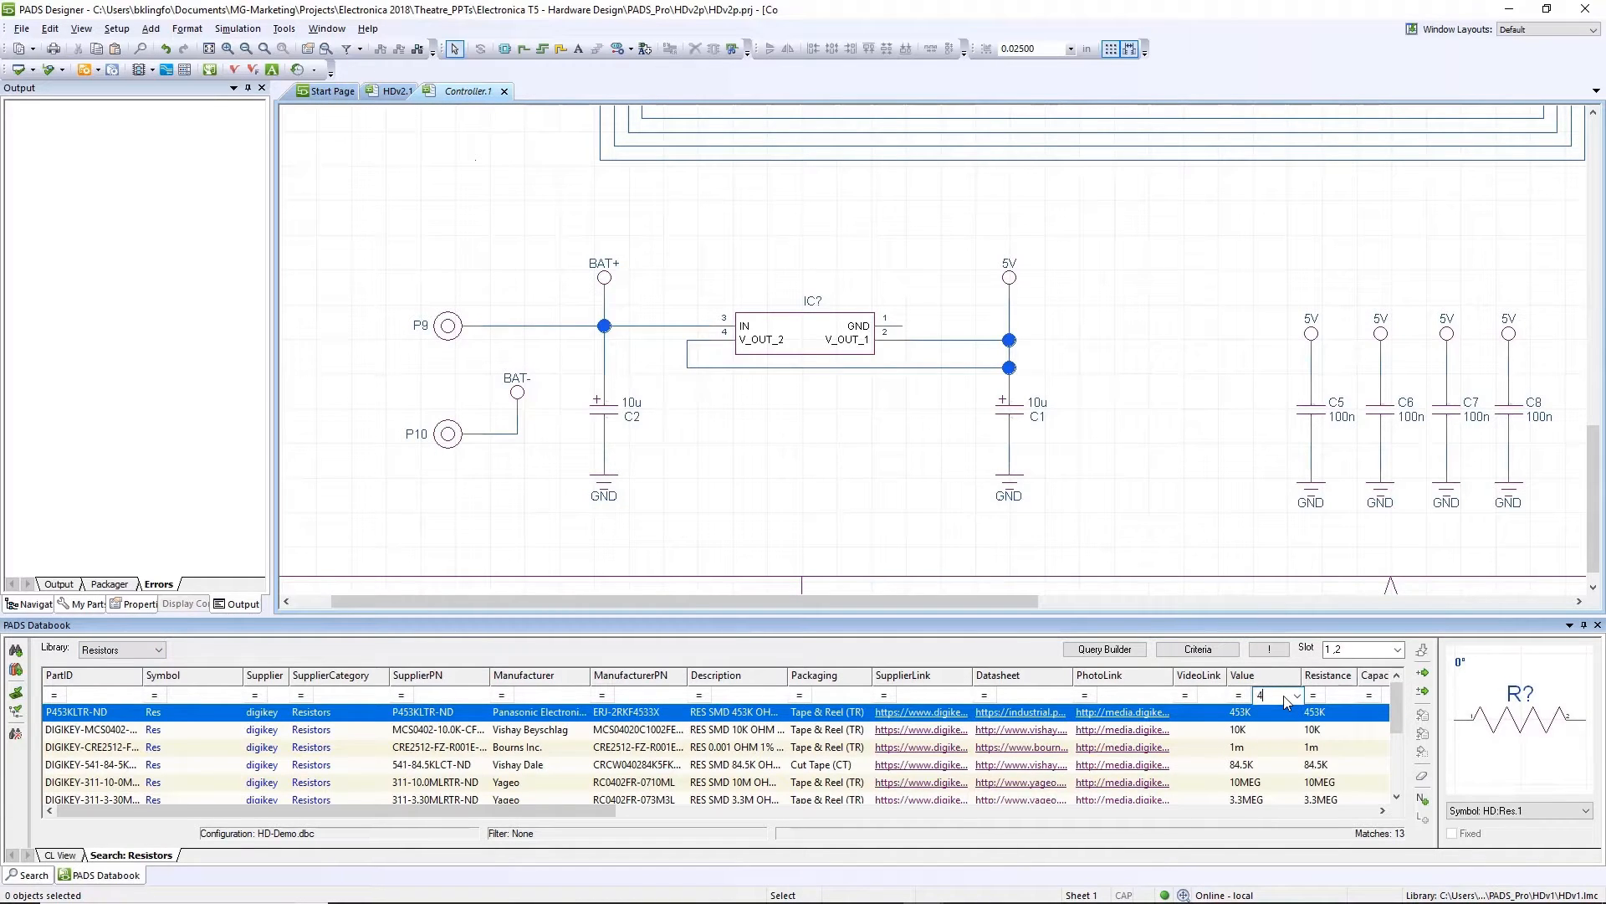
{"action": "type", "text": "4700"}
{"action": "key", "text": "Return"}
{"action": "left_click", "coordinate": [1186, 712]}
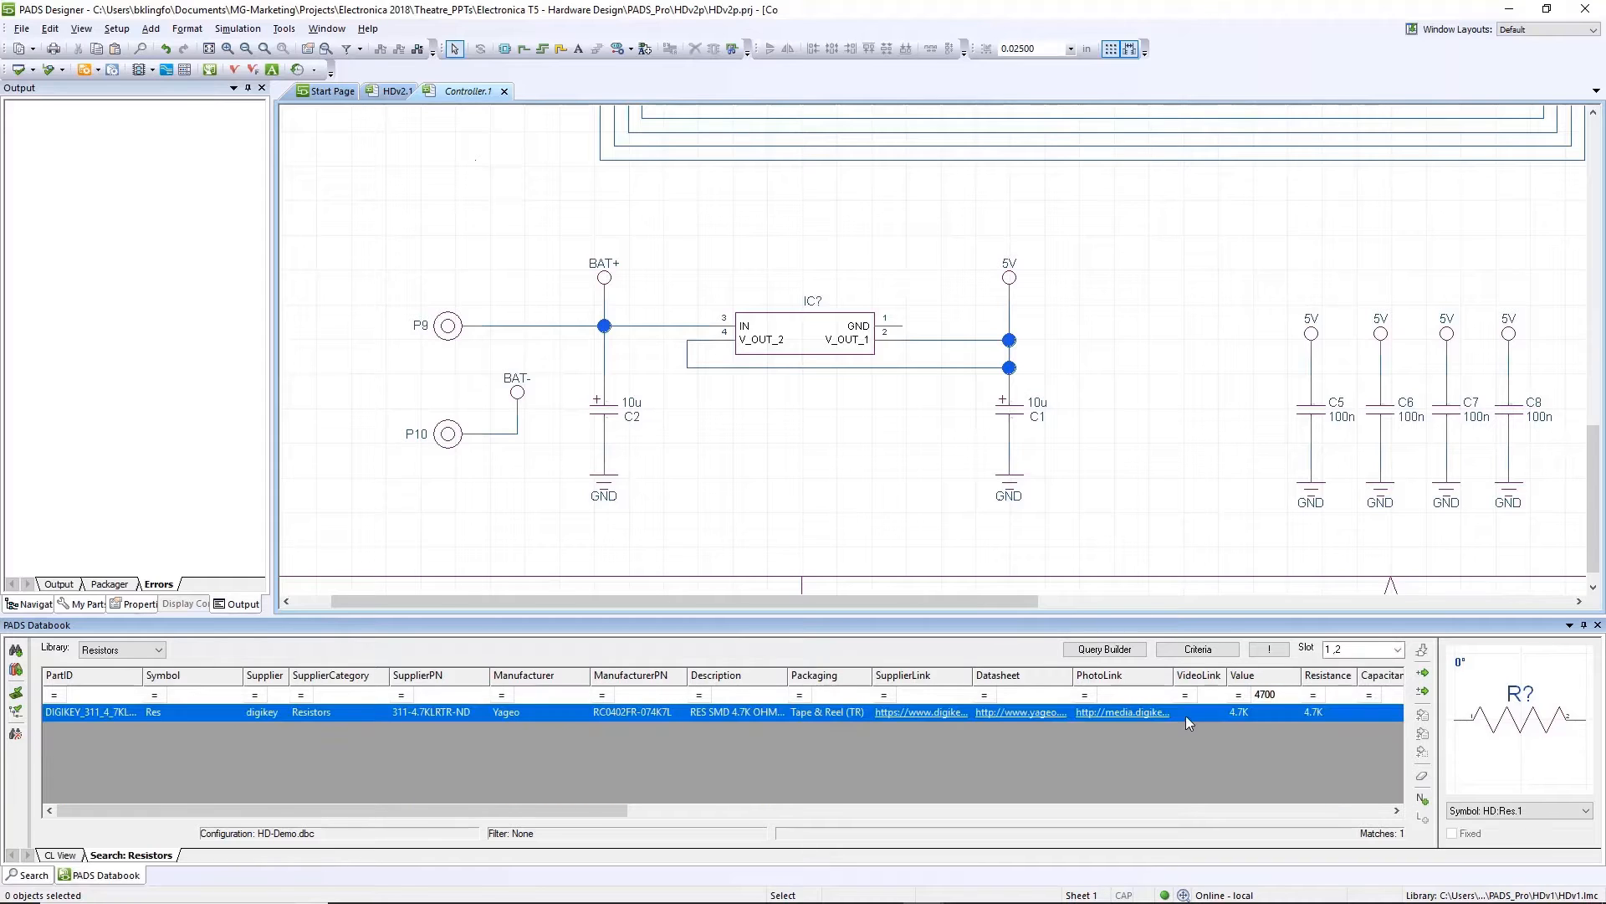
{"action": "left_click_drag", "start_coordinate": [1506, 728], "coordinate": [746, 411]}
Step: Find the resistor with value 22000, place it between the 4.7K resistor and C1, and align the 4.7K resistor with it
{"action": "left_click", "coordinate": [1290, 701]}
{"action": "type", "text": "22000"}
{"action": "key", "text": "Return"}
{"action": "left_click", "coordinate": [1267, 718]}
{"action": "left_click_drag", "start_coordinate": [1518, 727], "coordinate": [919, 454]}
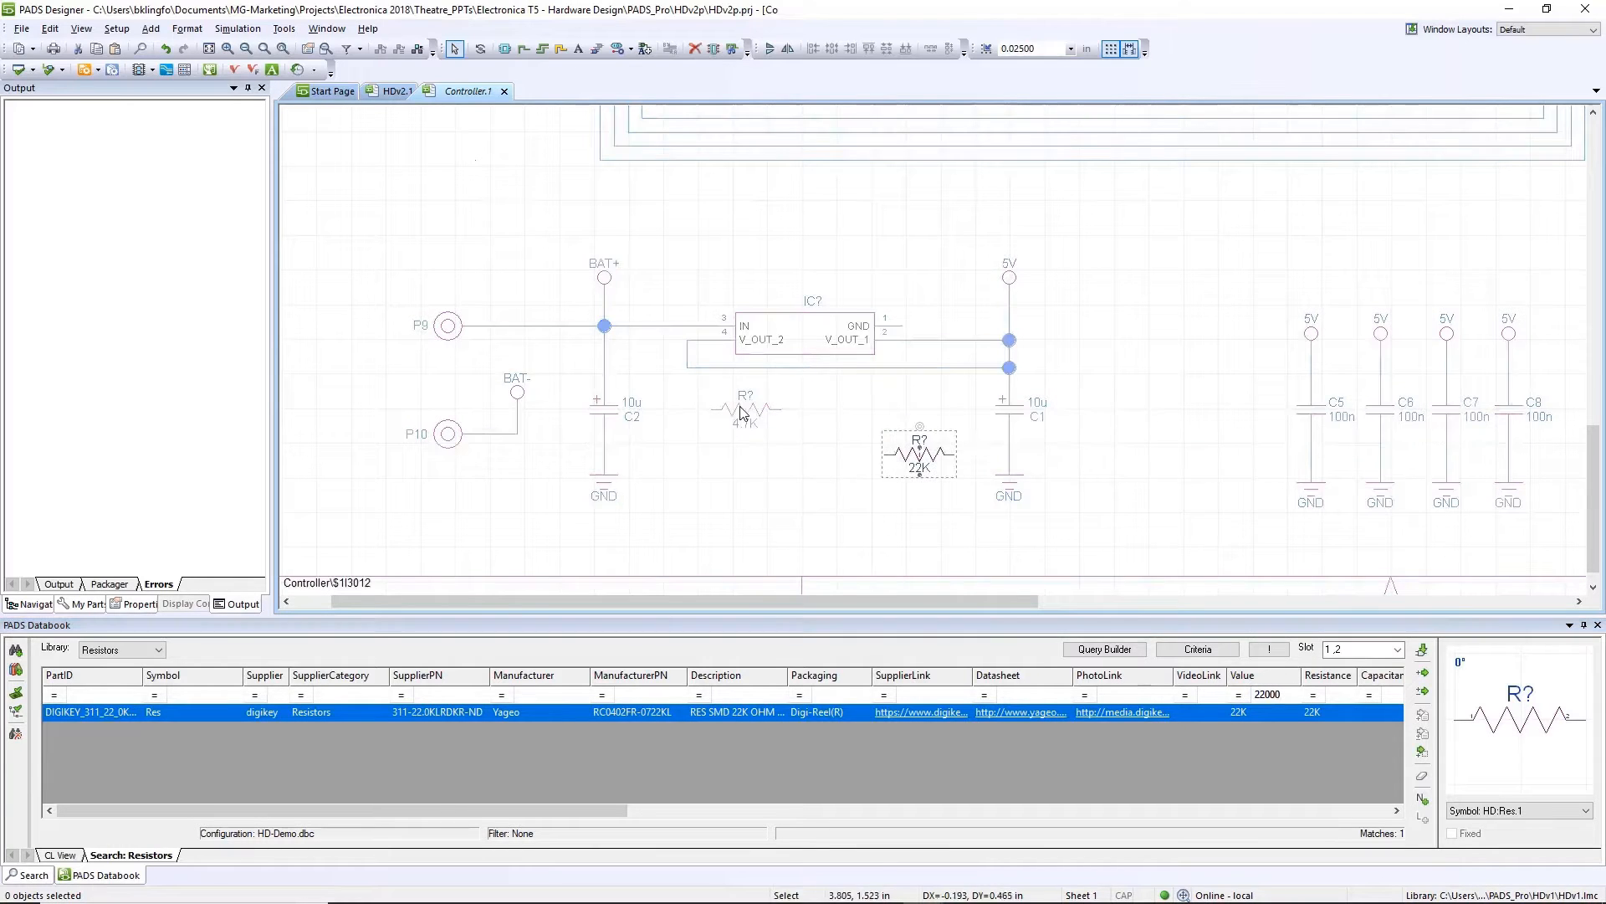
{"action": "left_click", "coordinate": [752, 447]}
{"action": "left_click_drag", "start_coordinate": [751, 447], "coordinate": [752, 471]}
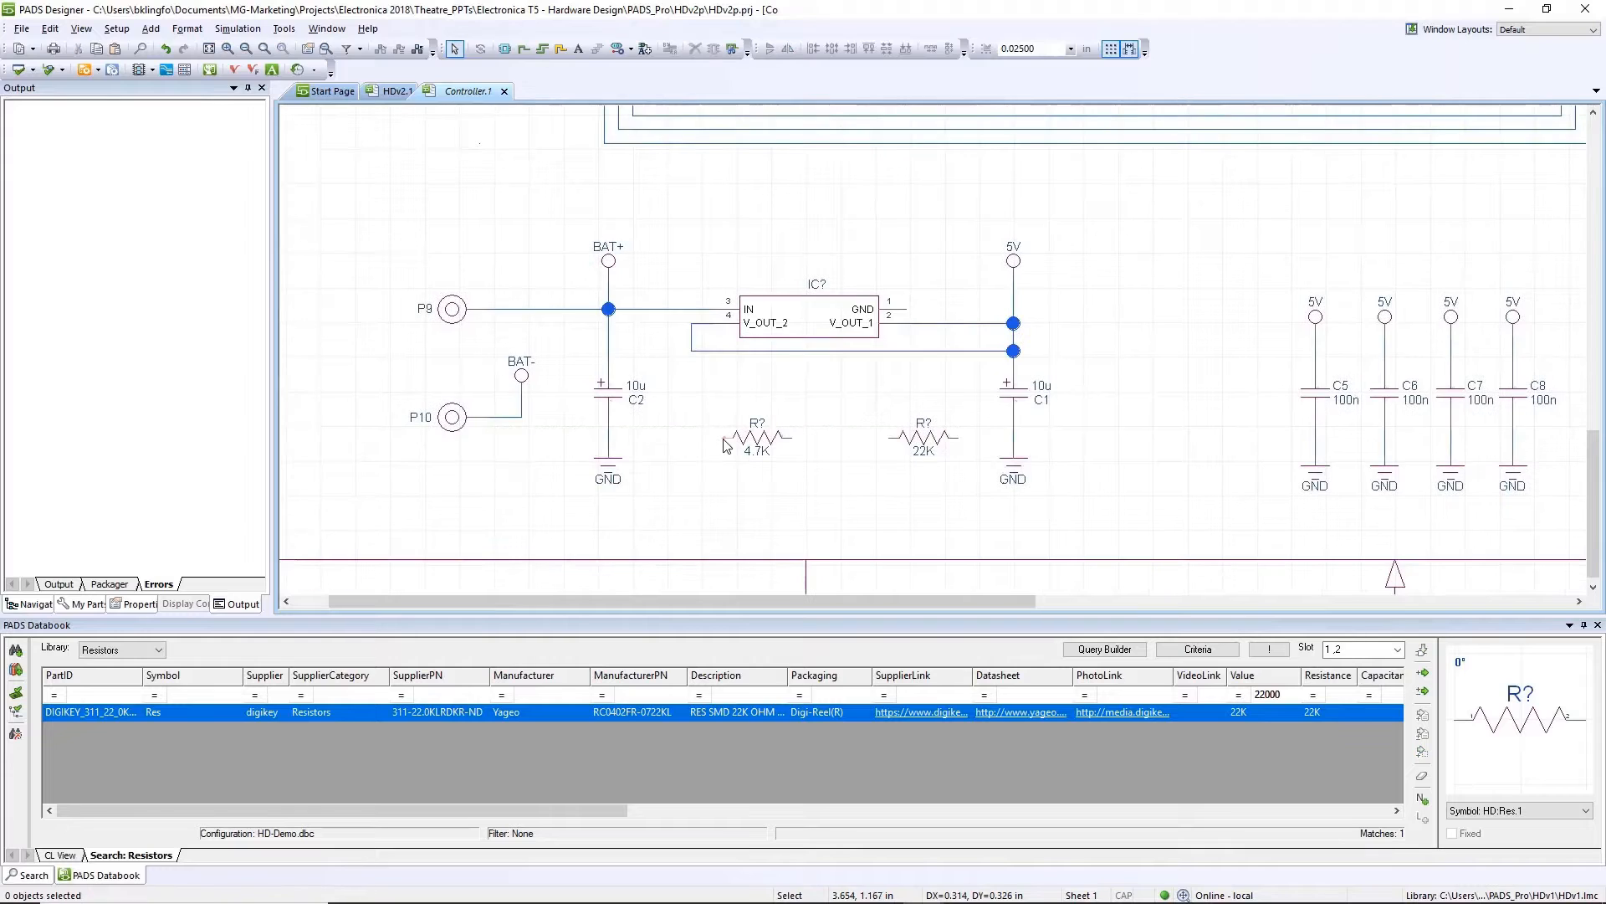
Step: Wire the 4.7K resistor to the V_OUT_2 net and the regulator's GND pin, and join the 22K resistor to that GND-pin net
{"action": "left_click_drag", "start_coordinate": [722, 437], "coordinate": [691, 351]}
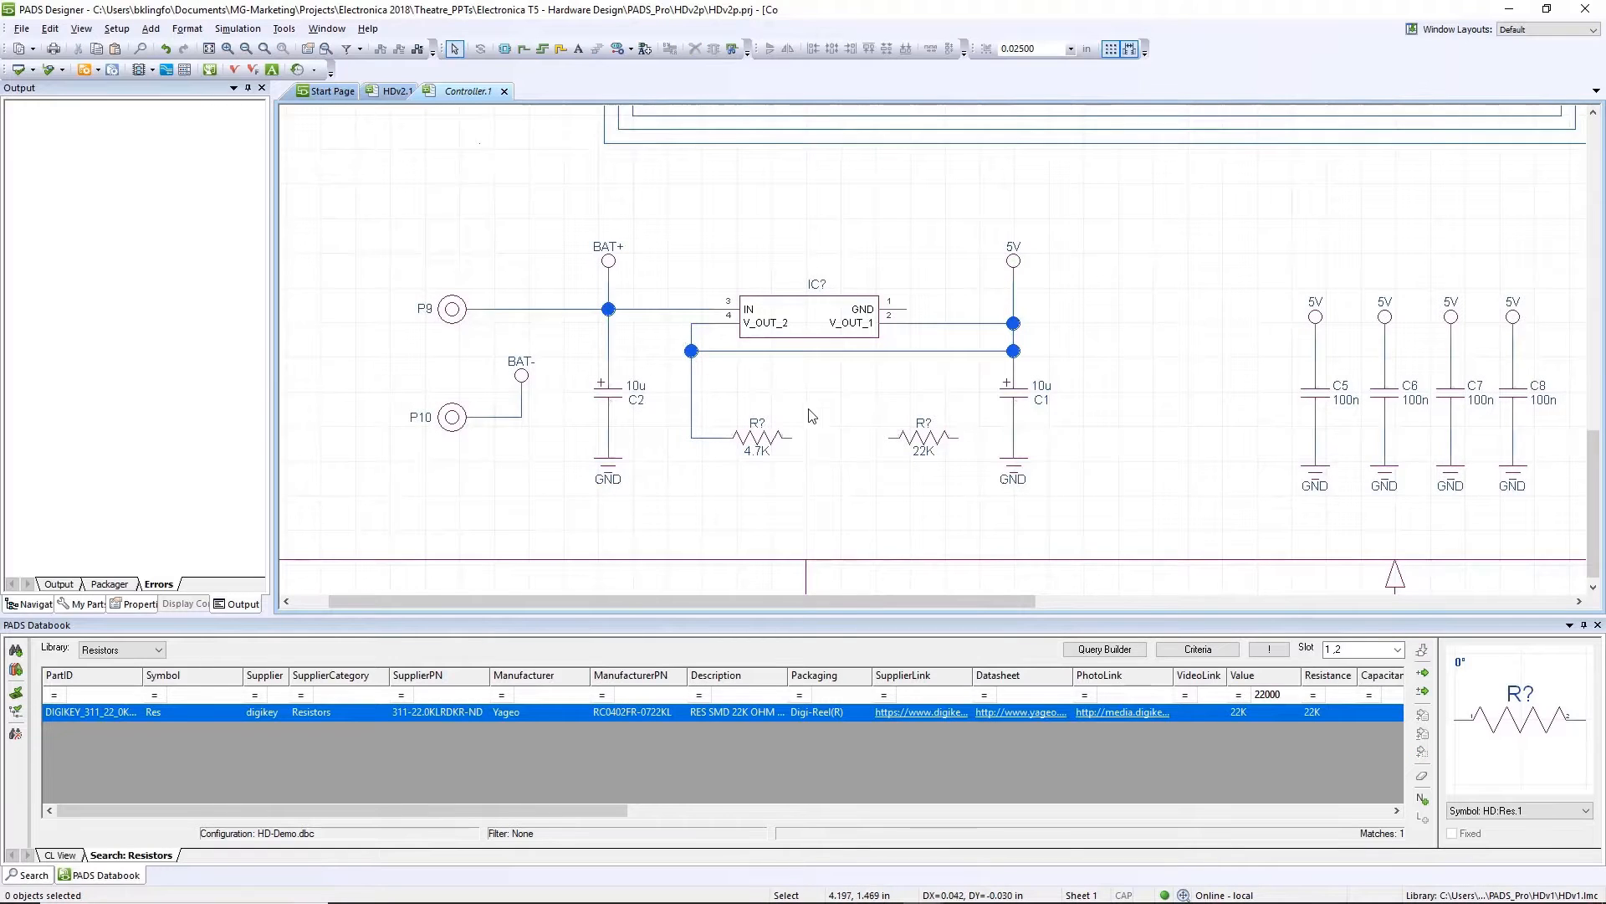
{"action": "mouse_move", "coordinate": [908, 308]}
{"action": "left_mouse_down"}
{"action": "mouse_move", "coordinate": [912, 423]}
{"action": "mouse_move", "coordinate": [837, 408]}
{"action": "mouse_move", "coordinate": [826, 444]}
{"action": "mouse_move", "coordinate": [792, 437]}
{"action": "left_mouse_up"}
{"action": "left_click_drag", "start_coordinate": [889, 437], "coordinate": [845, 439]}
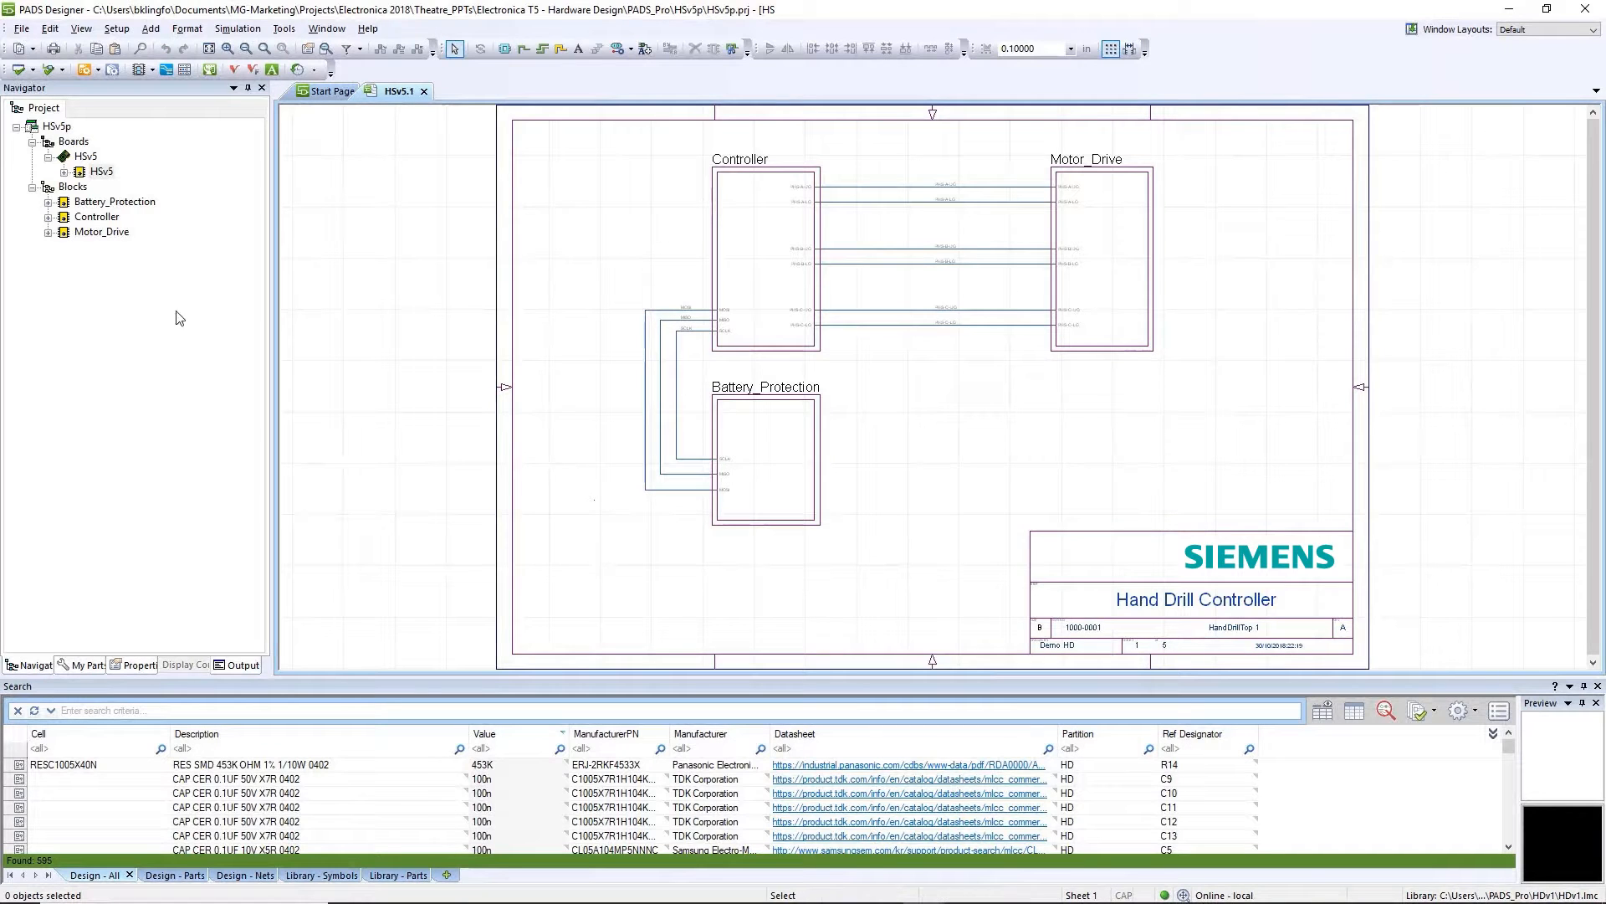
Step: Check the Battery_Protection circuit in the HSv5p project and paste that block into the HDv2p project's Blocks
{"action": "double_click", "coordinate": [744, 481]}
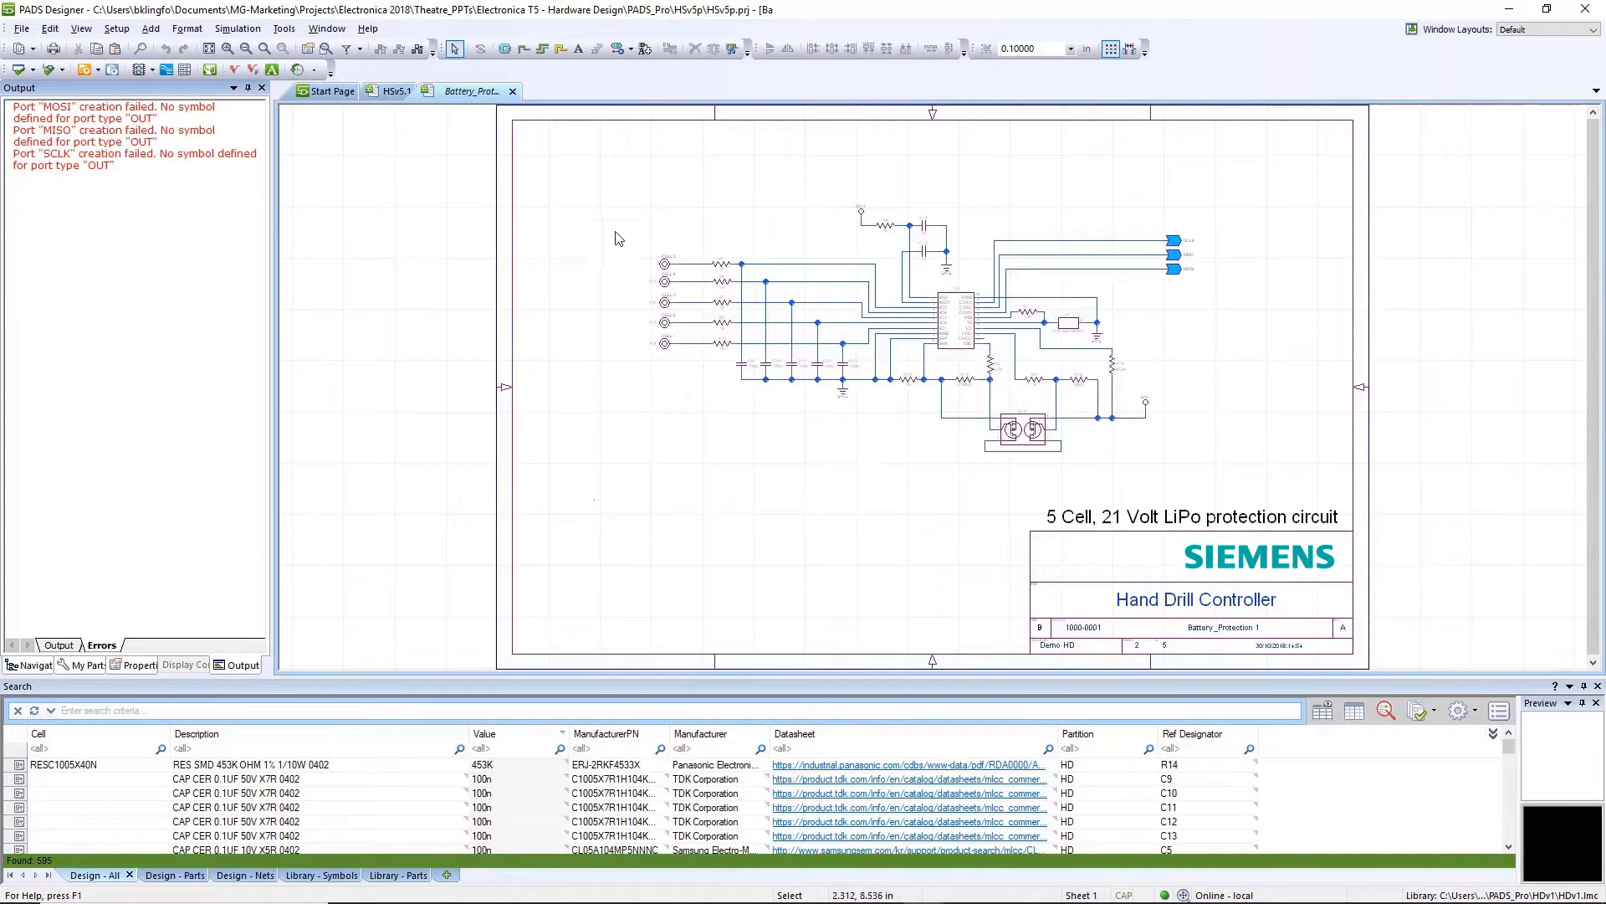
{"action": "left_click", "coordinate": [512, 91]}
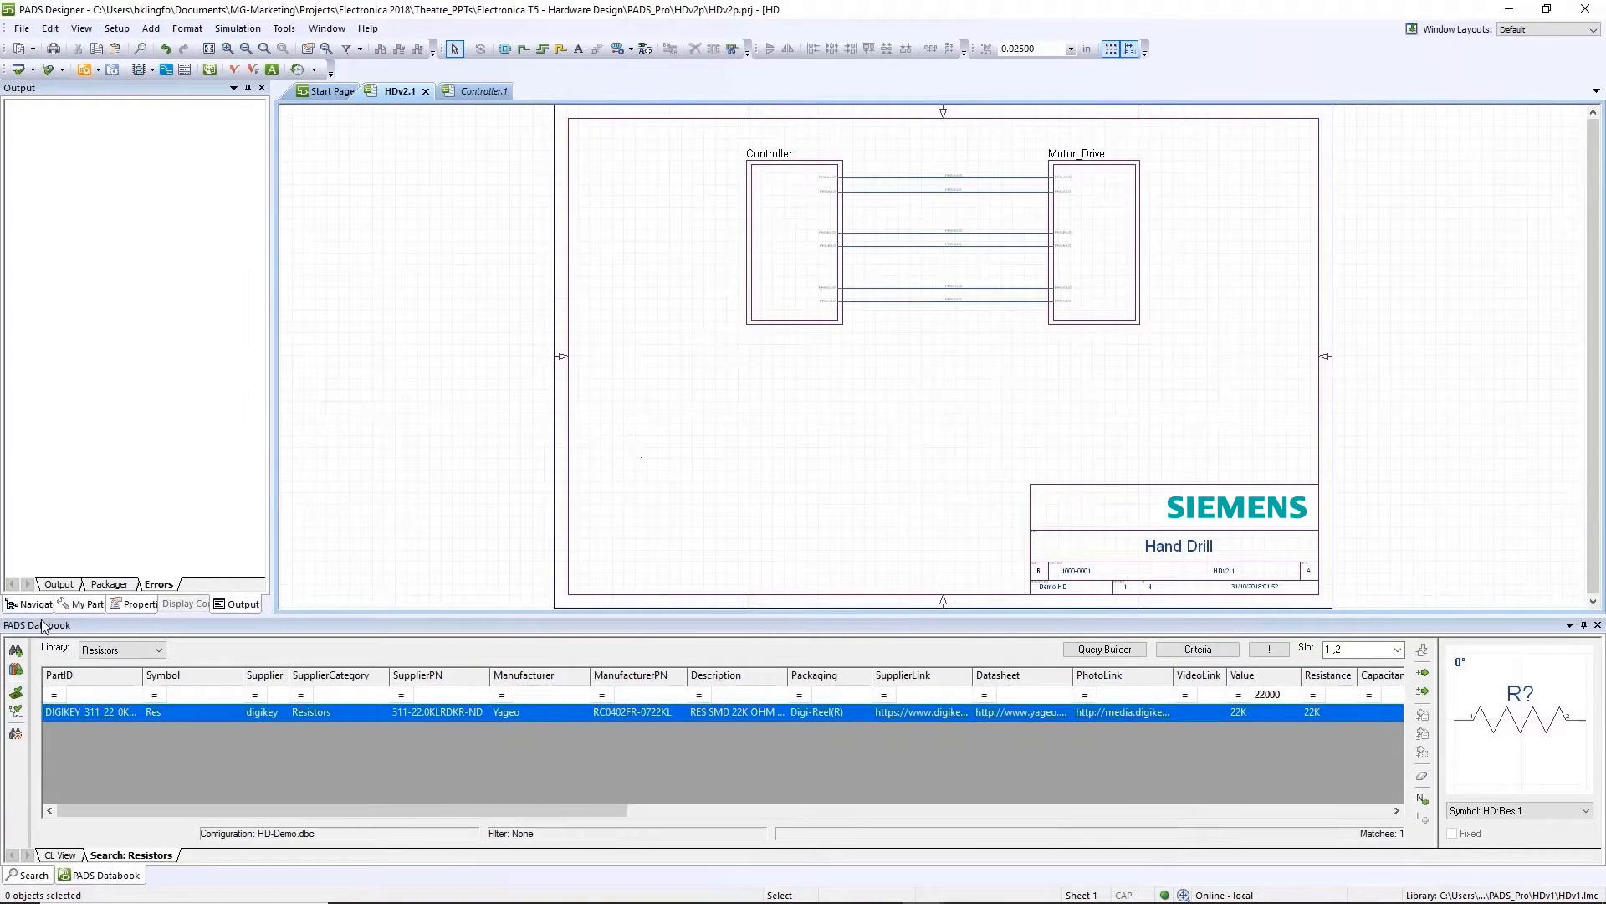
{"action": "left_click", "coordinate": [32, 604]}
{"action": "right_click", "coordinate": [73, 216]}
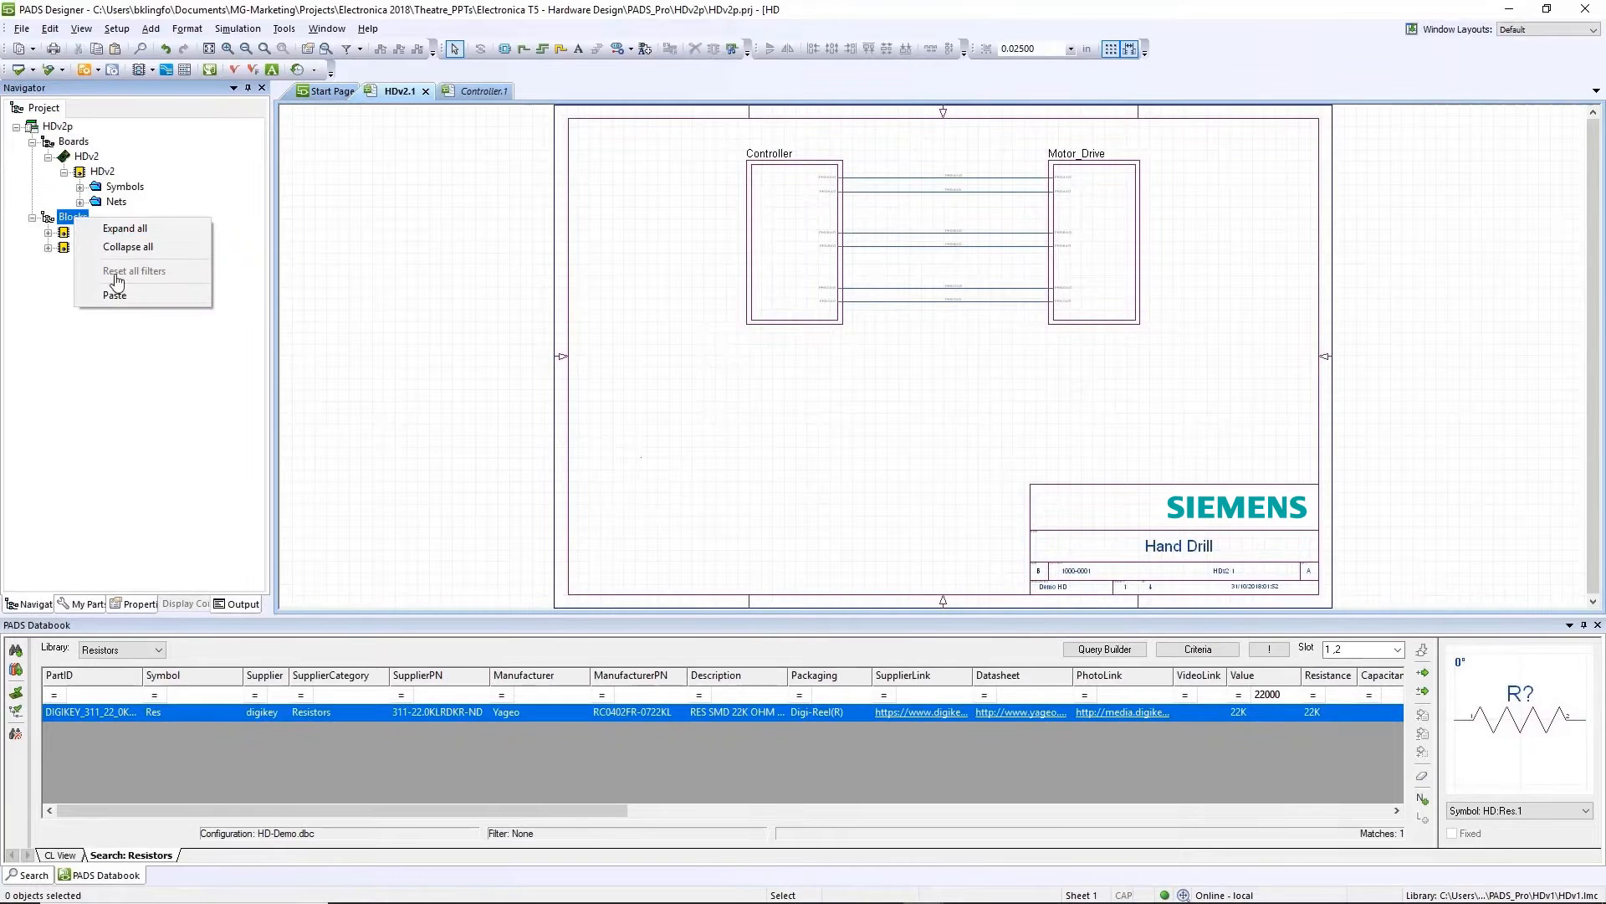
{"action": "left_click", "coordinate": [115, 288]}
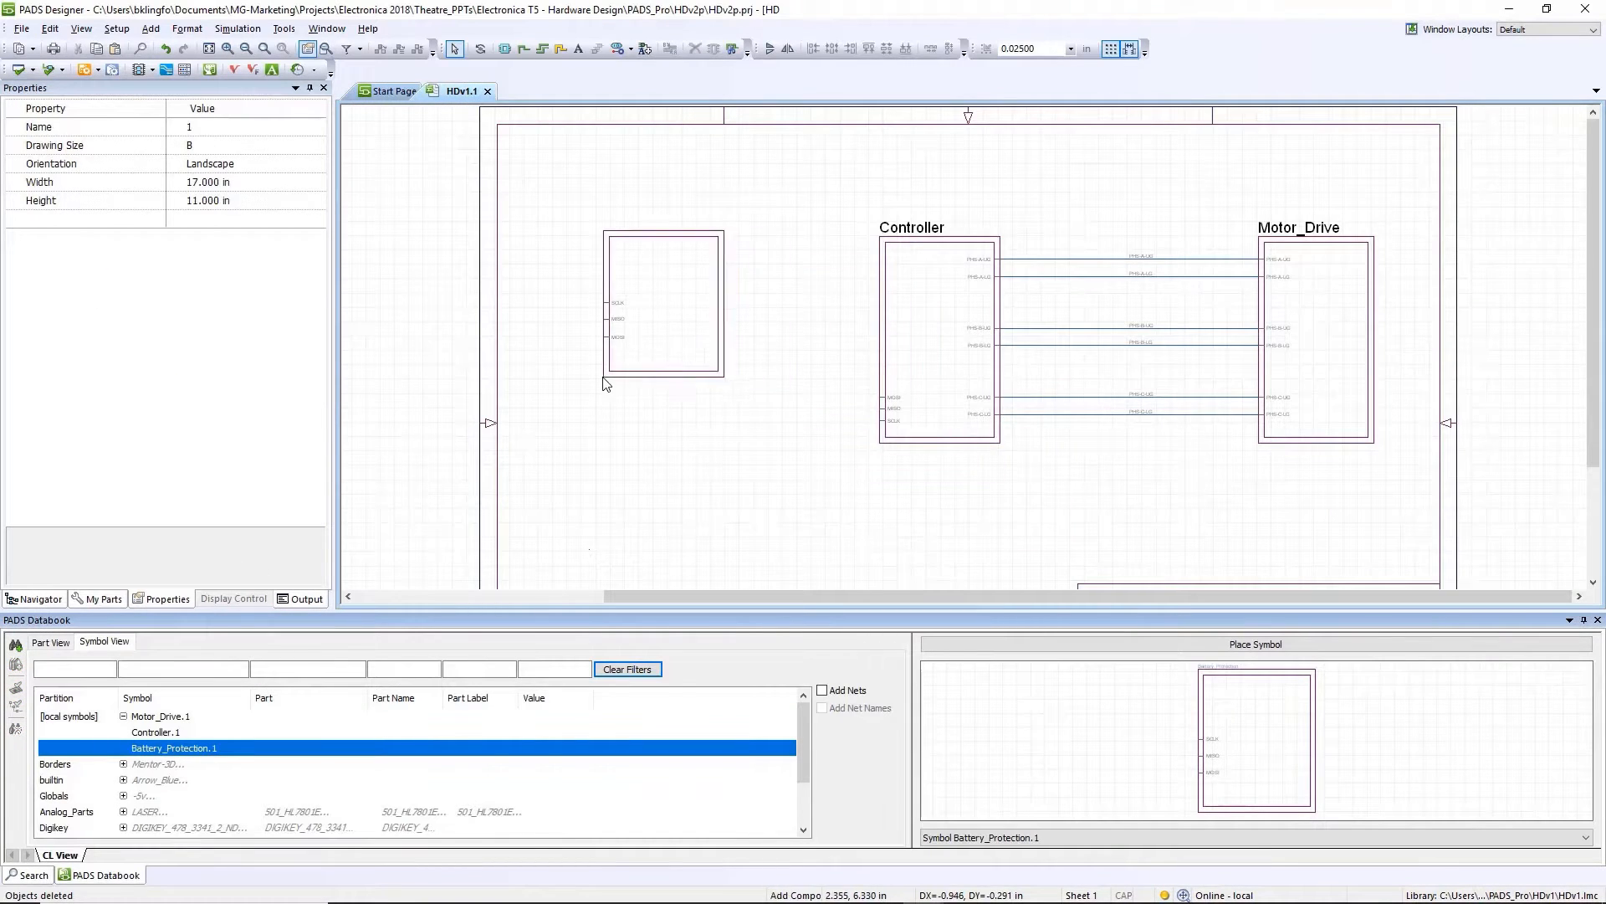
Step: Place the Battery_Protection symbol left of the Controller block and connect their SCLK, MISO and MOSI pins
{"action": "left_click", "coordinate": [586, 387]}
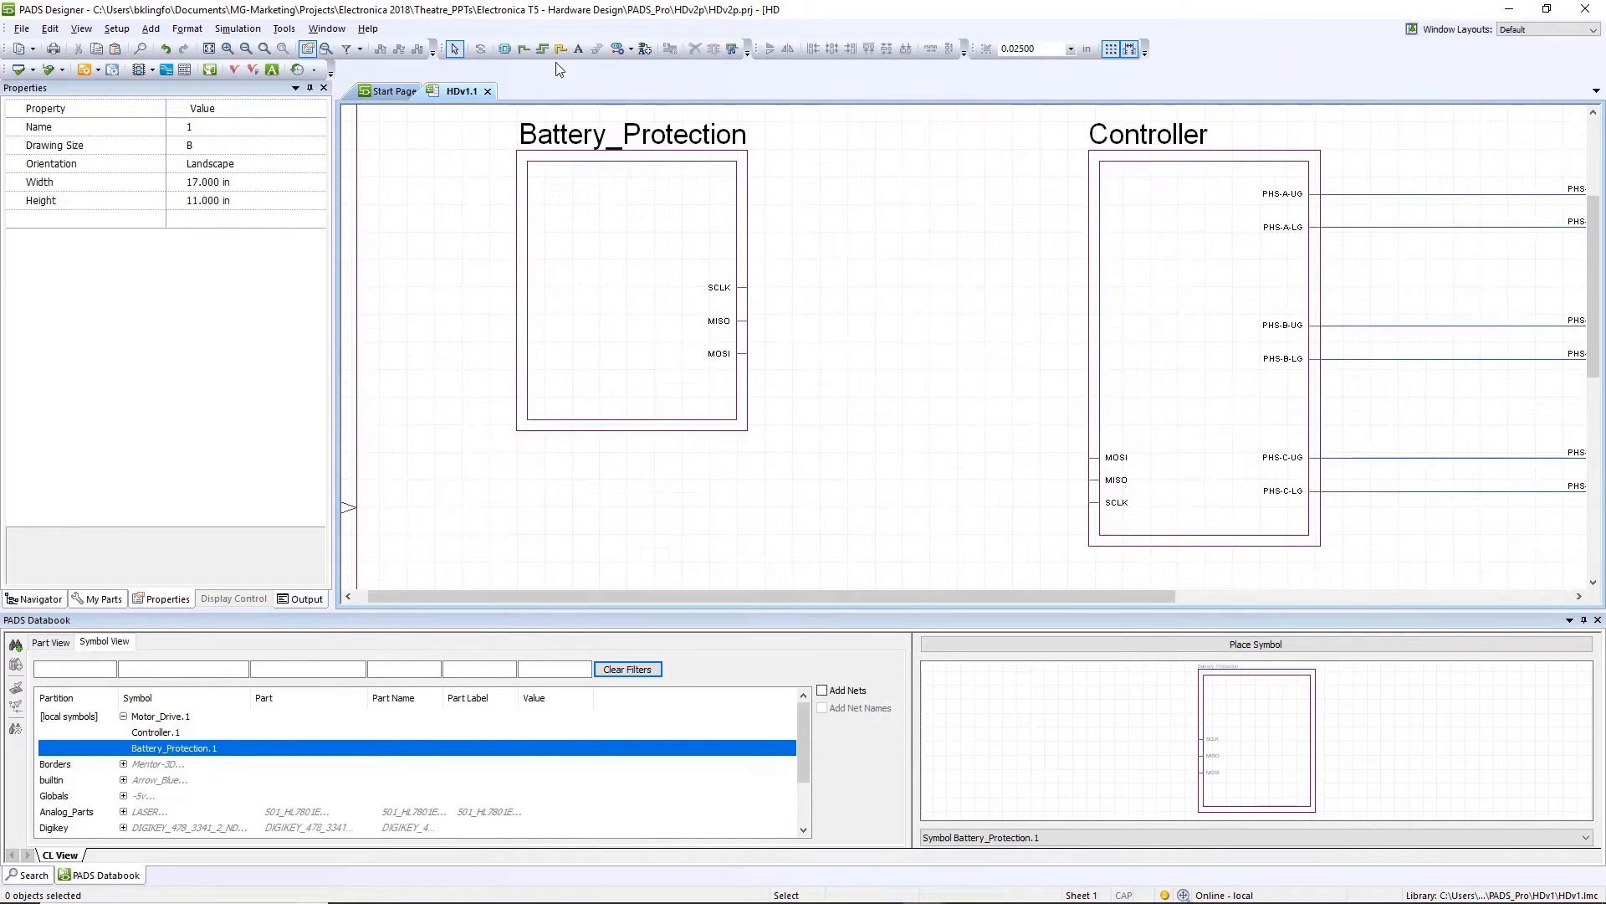
{"action": "left_click", "coordinate": [544, 49]}
{"action": "left_click_drag", "start_coordinate": [788, 261], "coordinate": [731, 376]}
{"action": "left_click_drag", "start_coordinate": [1079, 515], "coordinate": [1101, 456]}
{"action": "key", "text": "Escape"}
{"action": "left_click_drag", "start_coordinate": [1068, 373], "coordinate": [921, 400]}
{"action": "left_click", "coordinate": [1015, 401]}
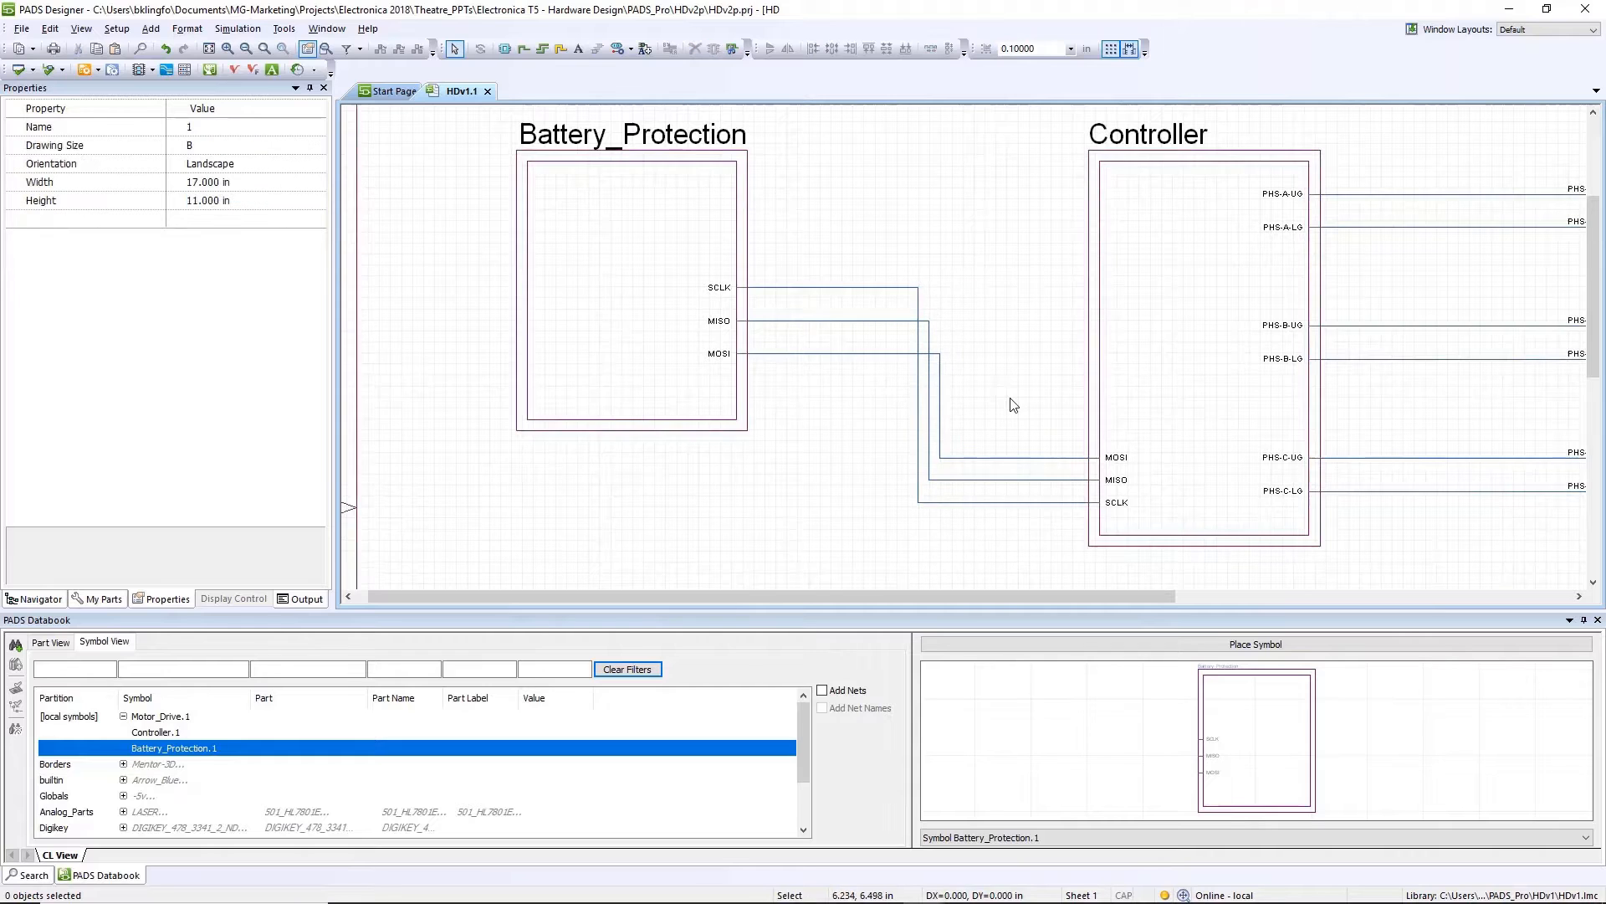
Step: Propagate the Battery_Protection block's pin names to its nets and return to the HDv1.1 top-level sheet
{"action": "right_click", "coordinate": [657, 352]}
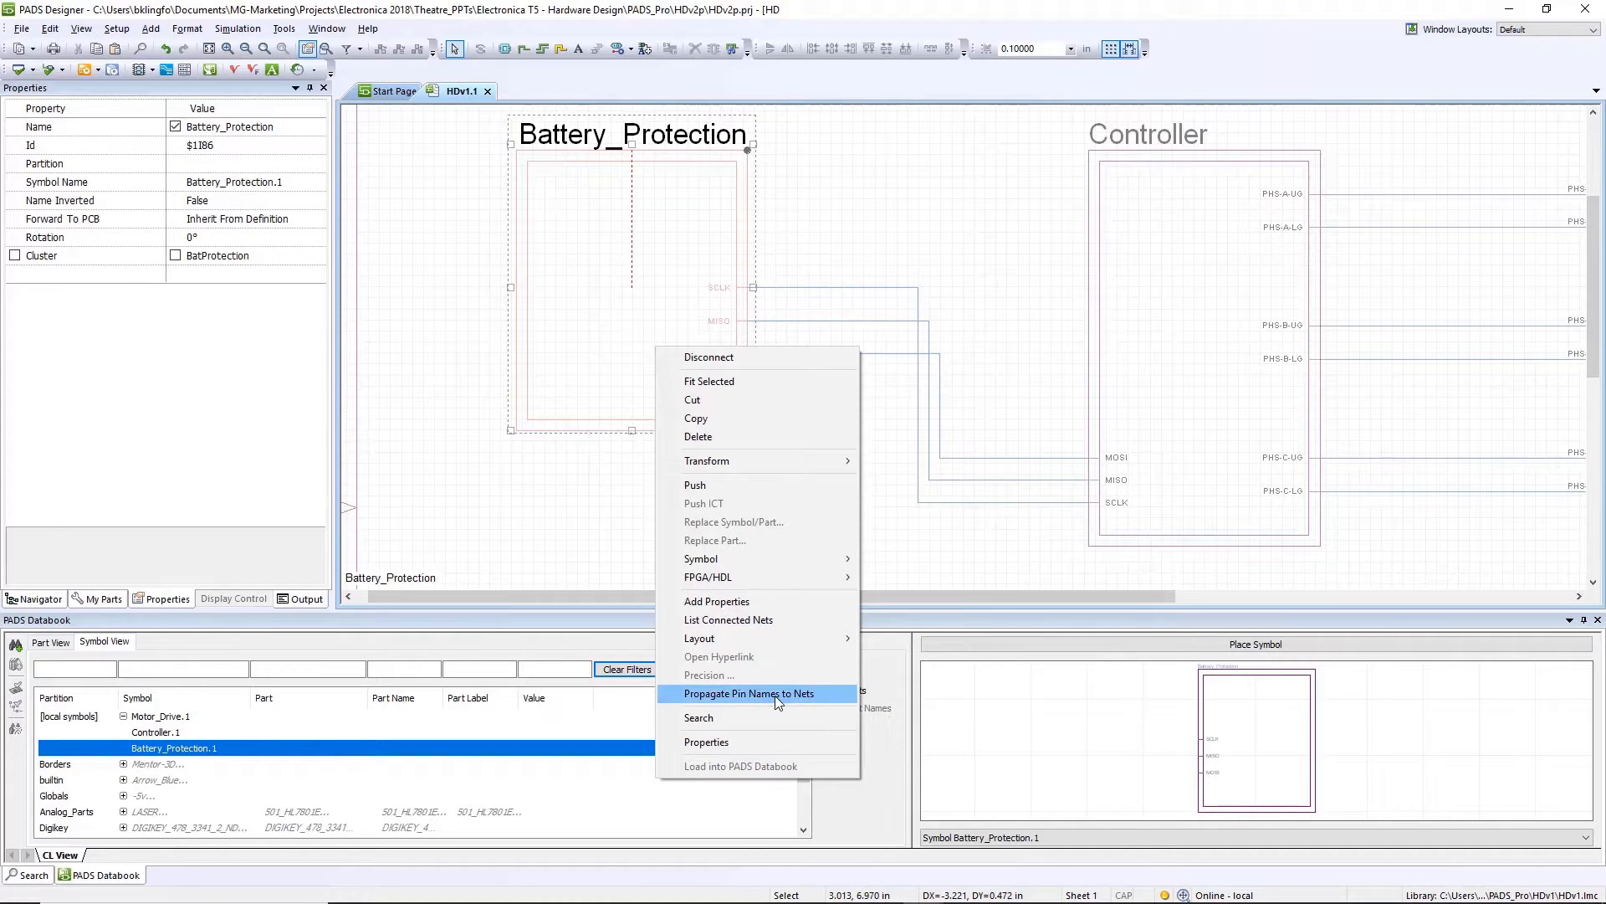
{"action": "left_click", "coordinate": [736, 693]}
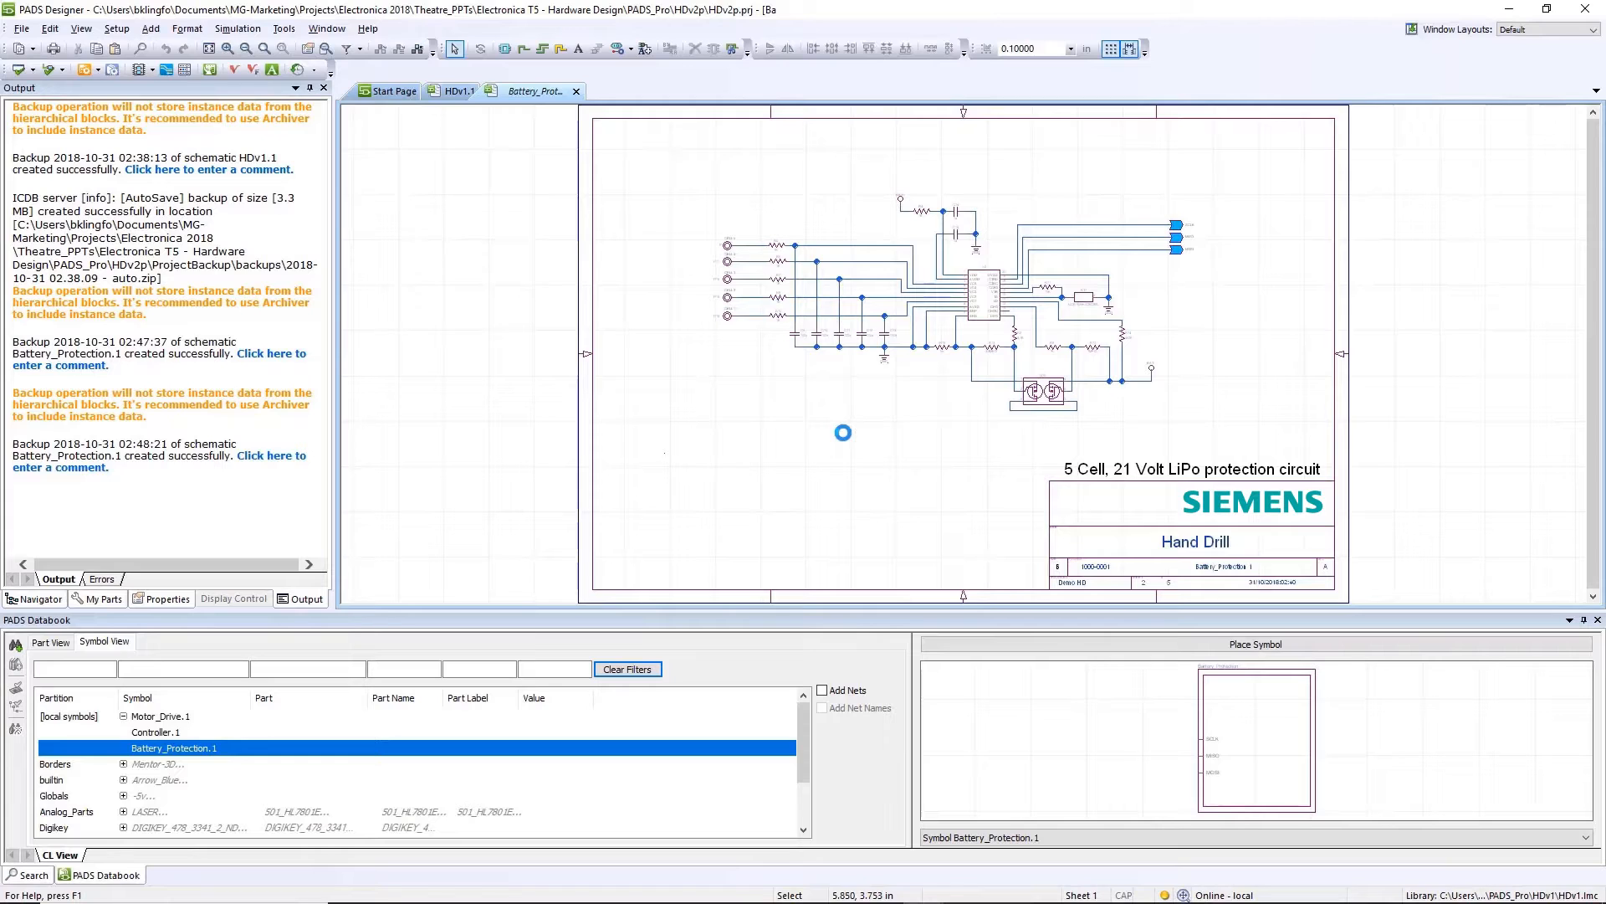
{"action": "left_click", "coordinate": [466, 91]}
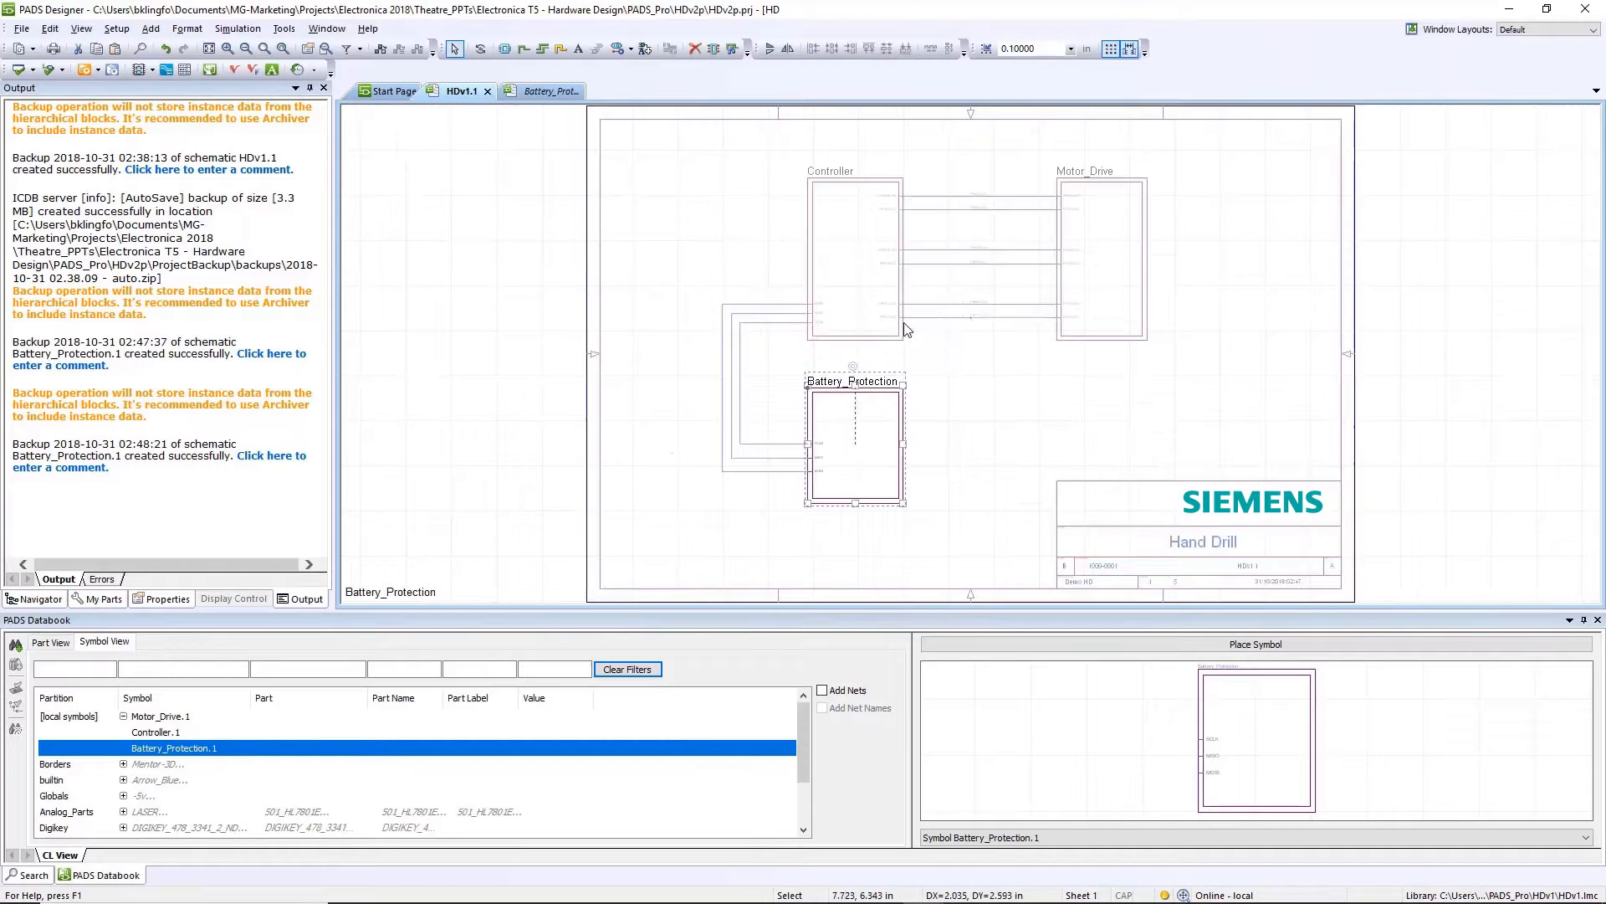
Step: Open the Controller block's schematic and send the LCD connector's pin 2 net $1N991 to HyperLynx LineSim
{"action": "double_click", "coordinate": [843, 283]}
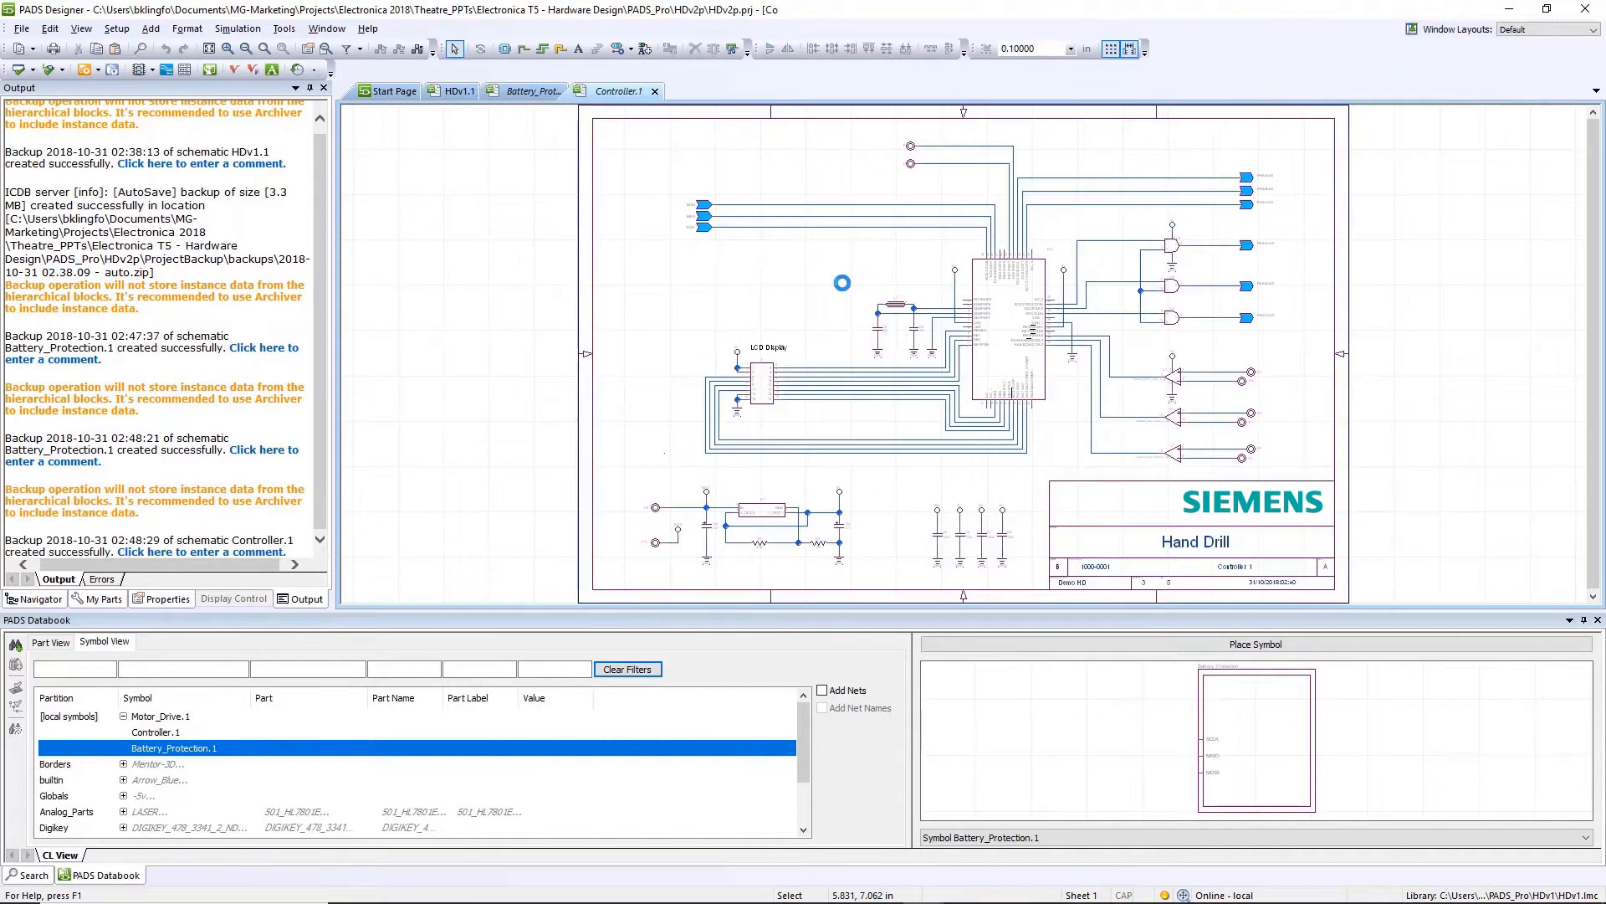
{"action": "key", "text": "ctrl+Tab"}
{"action": "left_click", "coordinate": [1102, 288]}
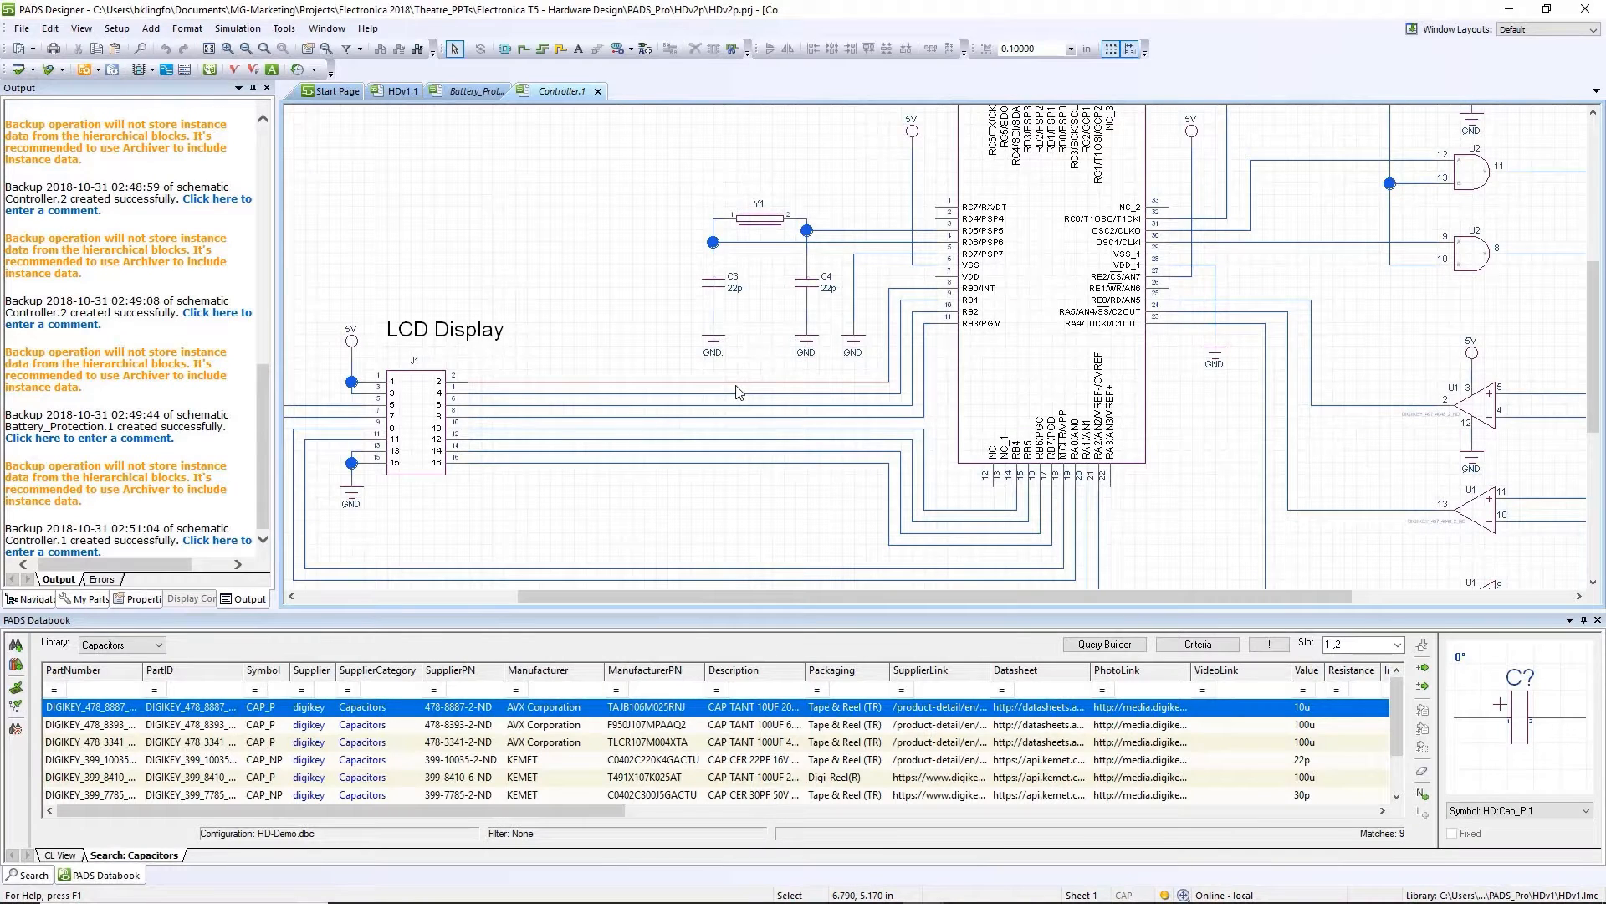
{"action": "left_click", "coordinate": [737, 387]}
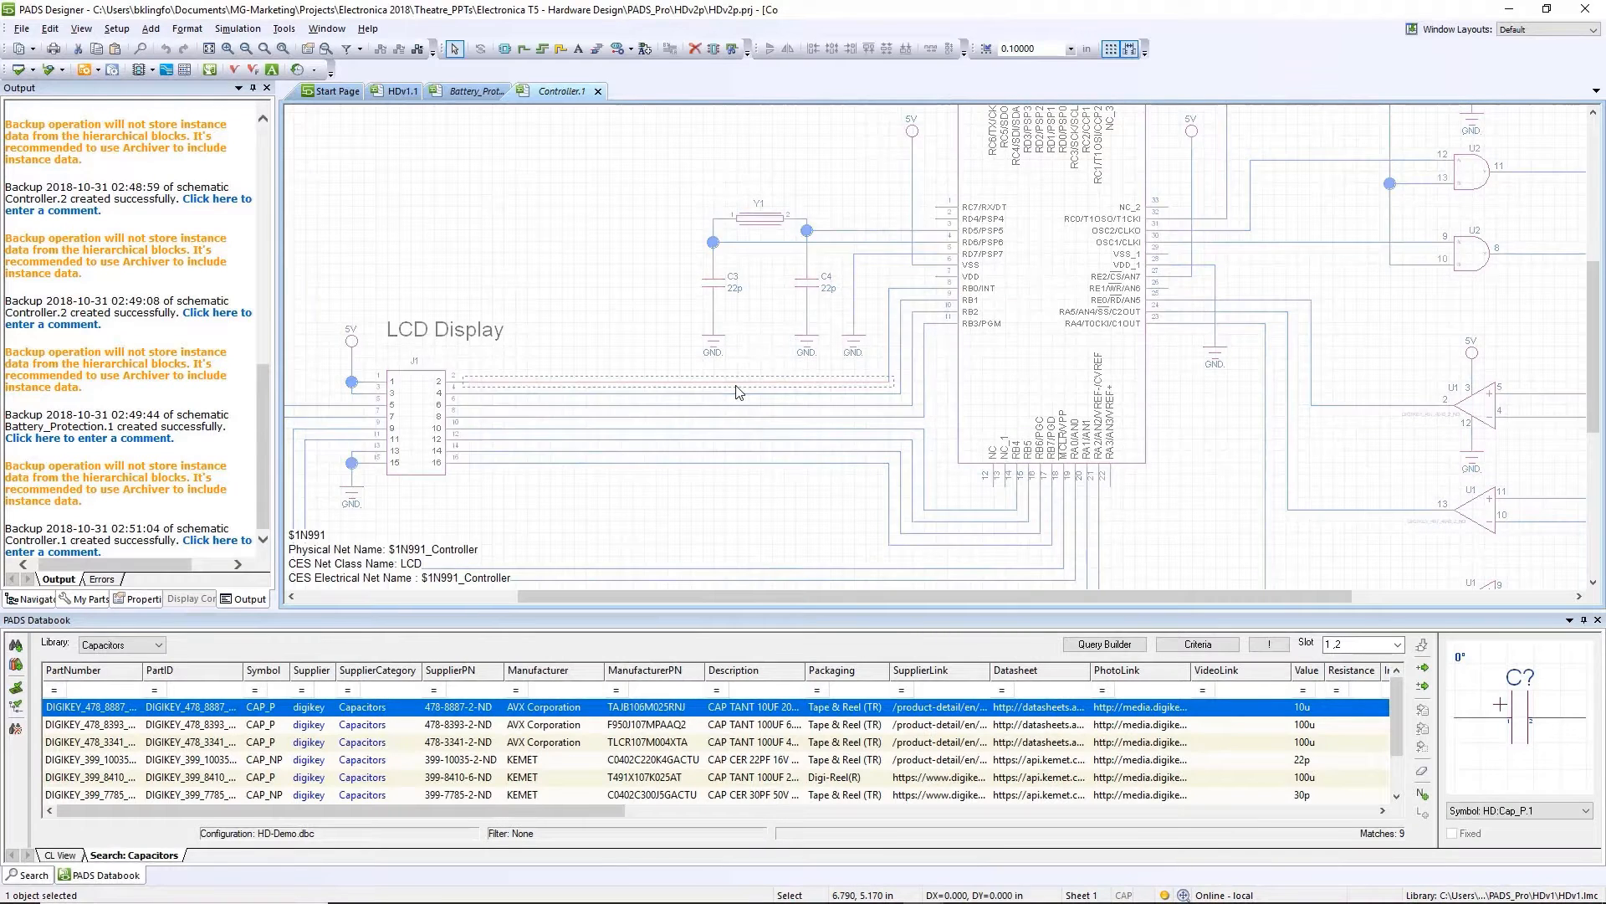
{"action": "right_click", "coordinate": [737, 389]}
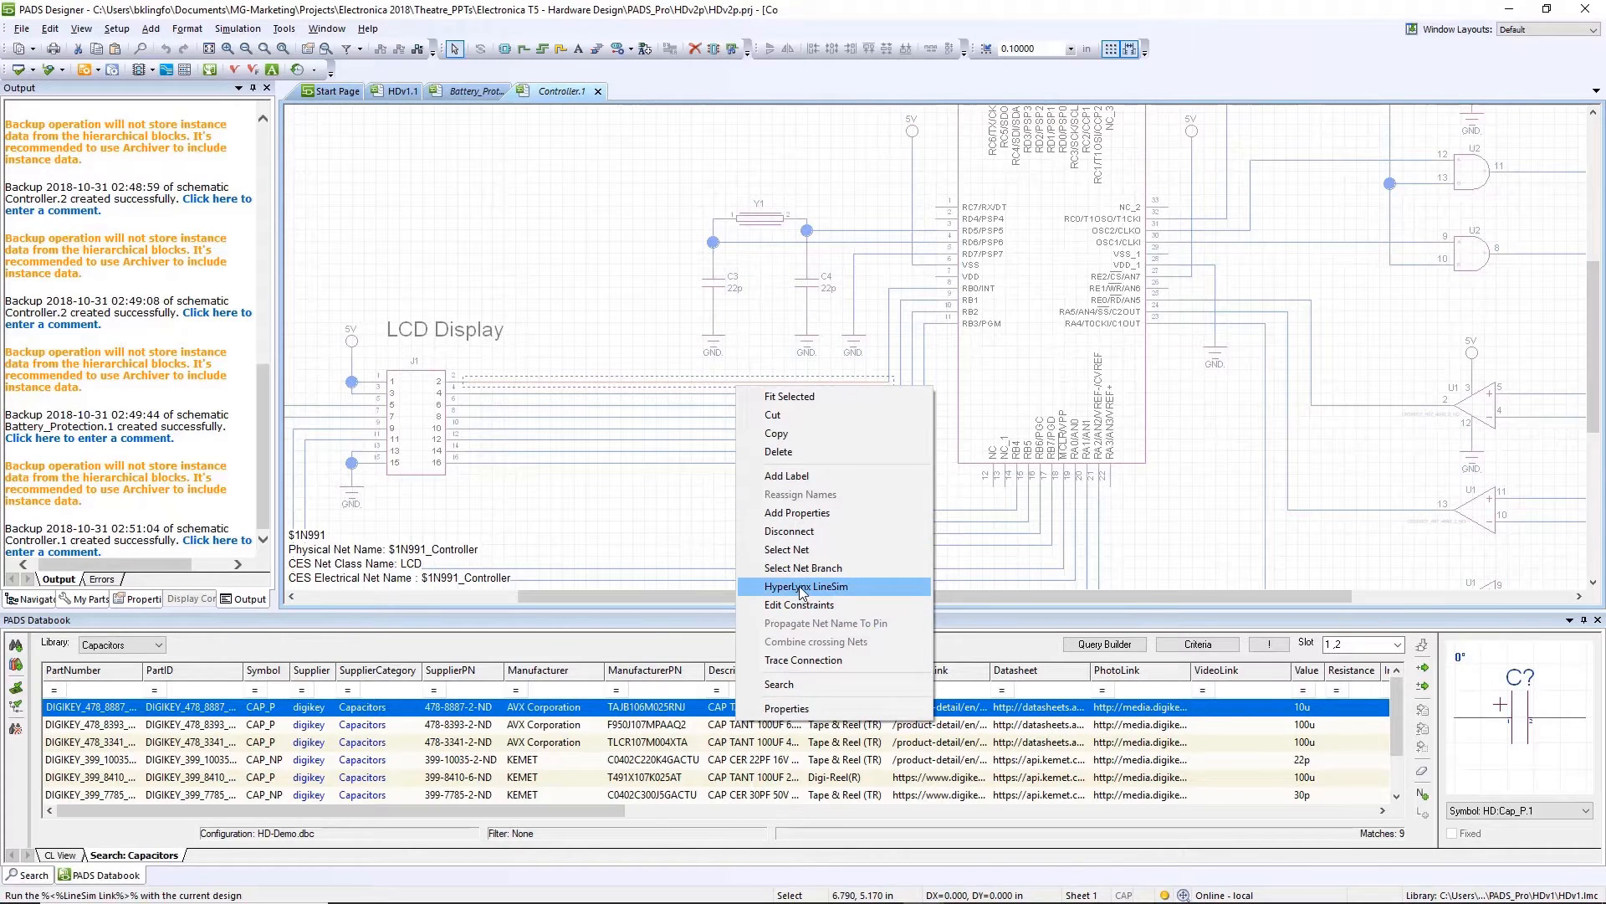
{"action": "left_click", "coordinate": [803, 588]}
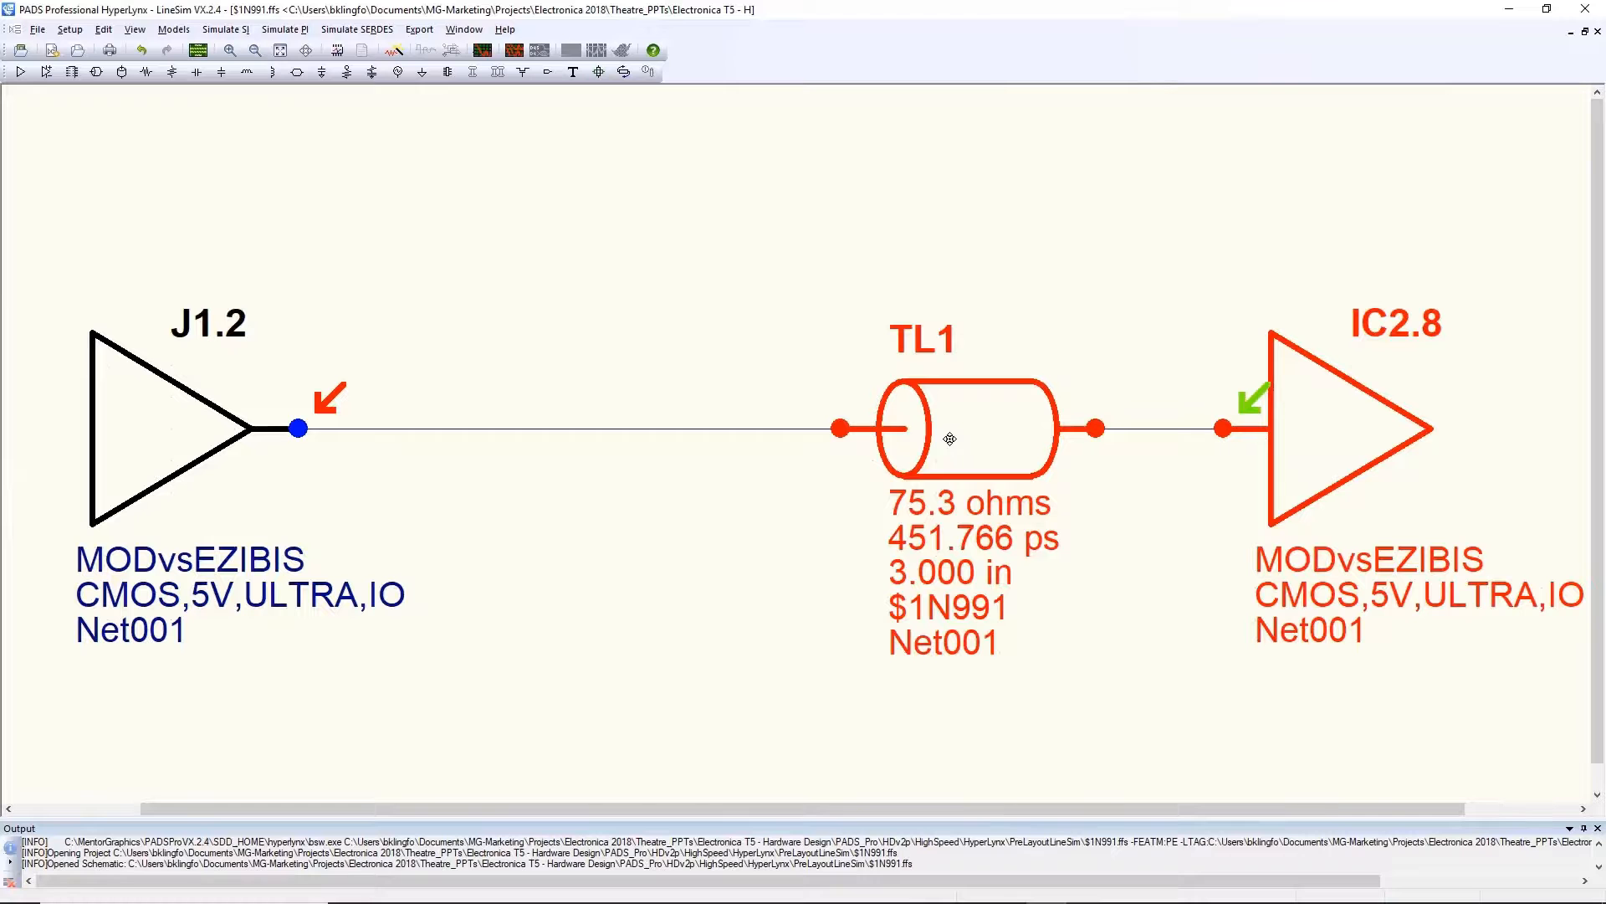
Step: Simulate the net in the Digital Oscilloscope with a 32 MHz oscillator stimulus and close the oscilloscope
{"action": "left_click", "coordinate": [485, 52]}
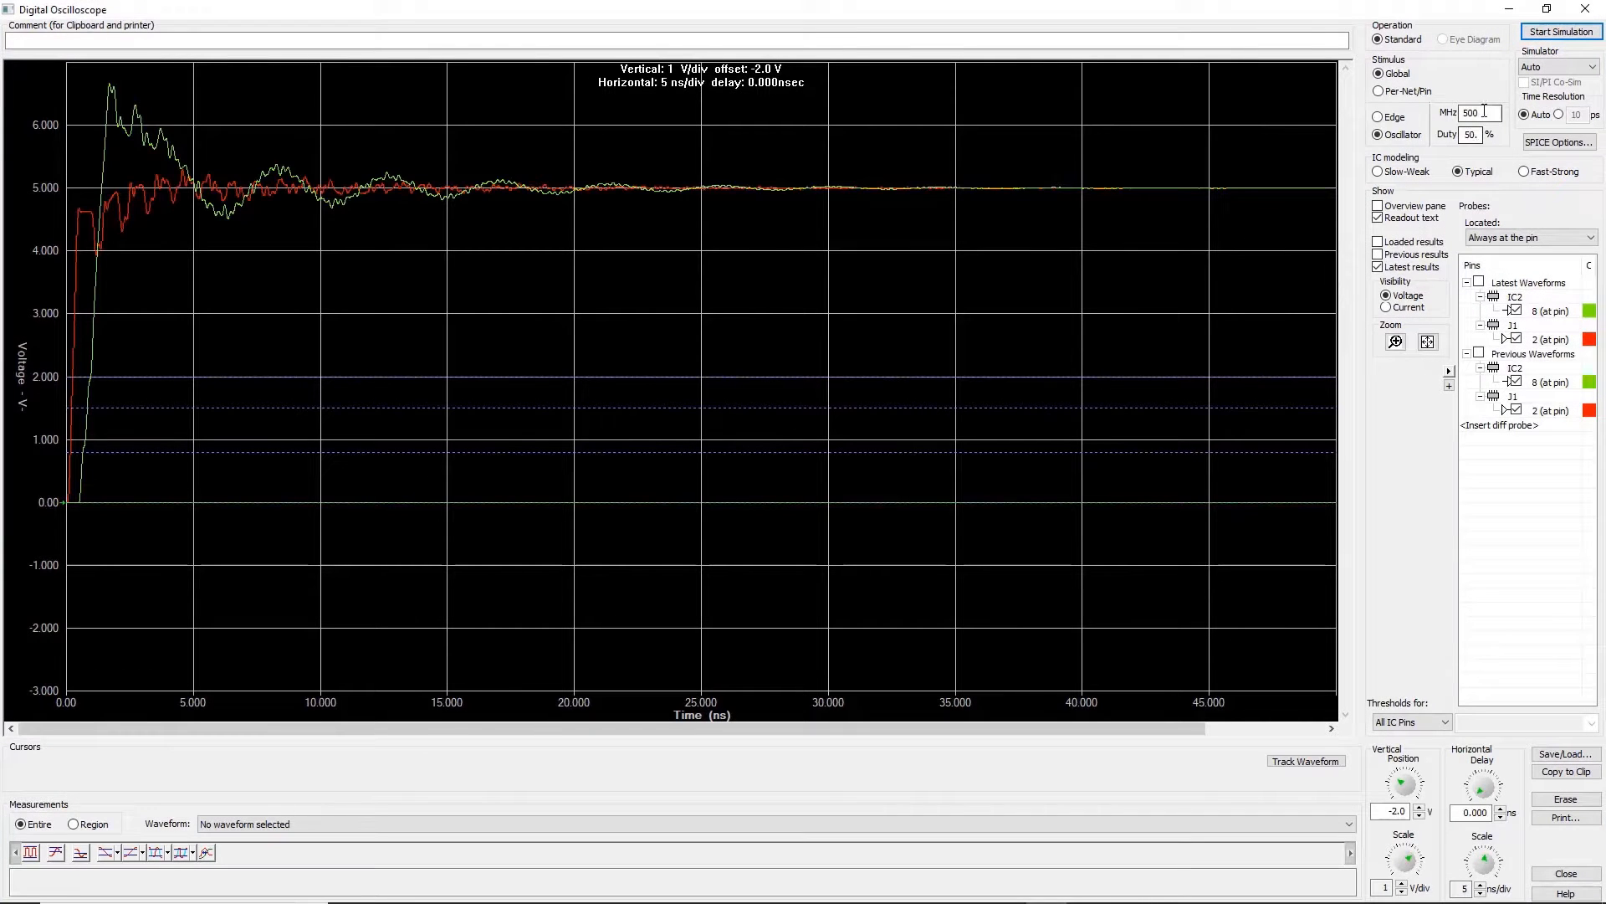
{"action": "left_click_drag", "start_coordinate": [1486, 113], "coordinate": [1449, 115]}
{"action": "left_click", "coordinate": [1561, 31]}
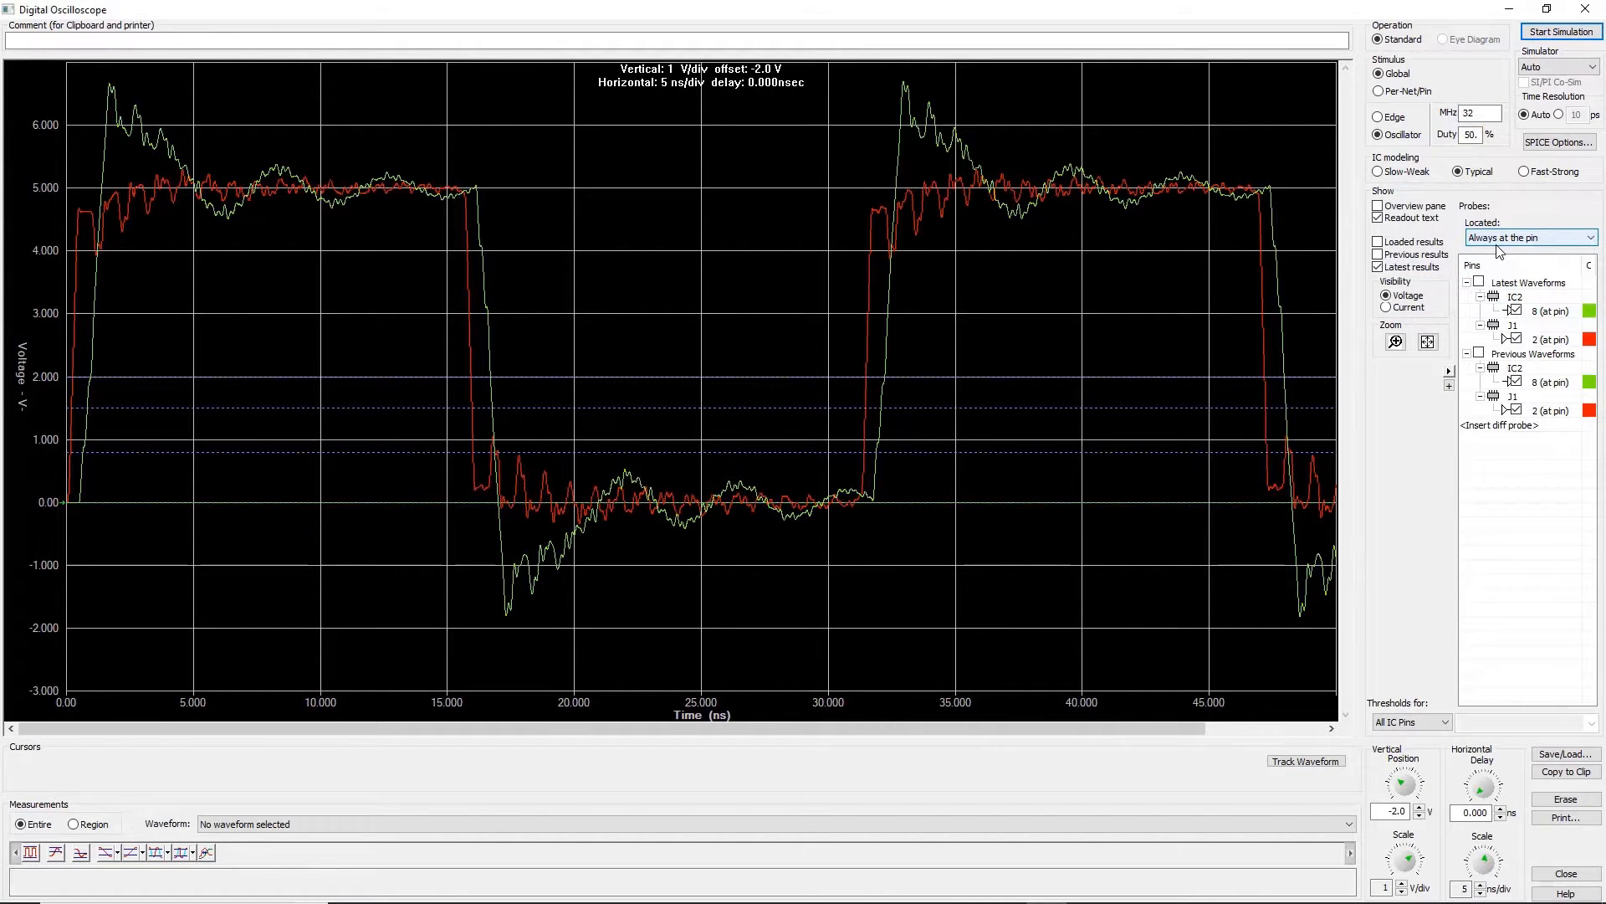
{"action": "left_click", "coordinate": [1587, 11]}
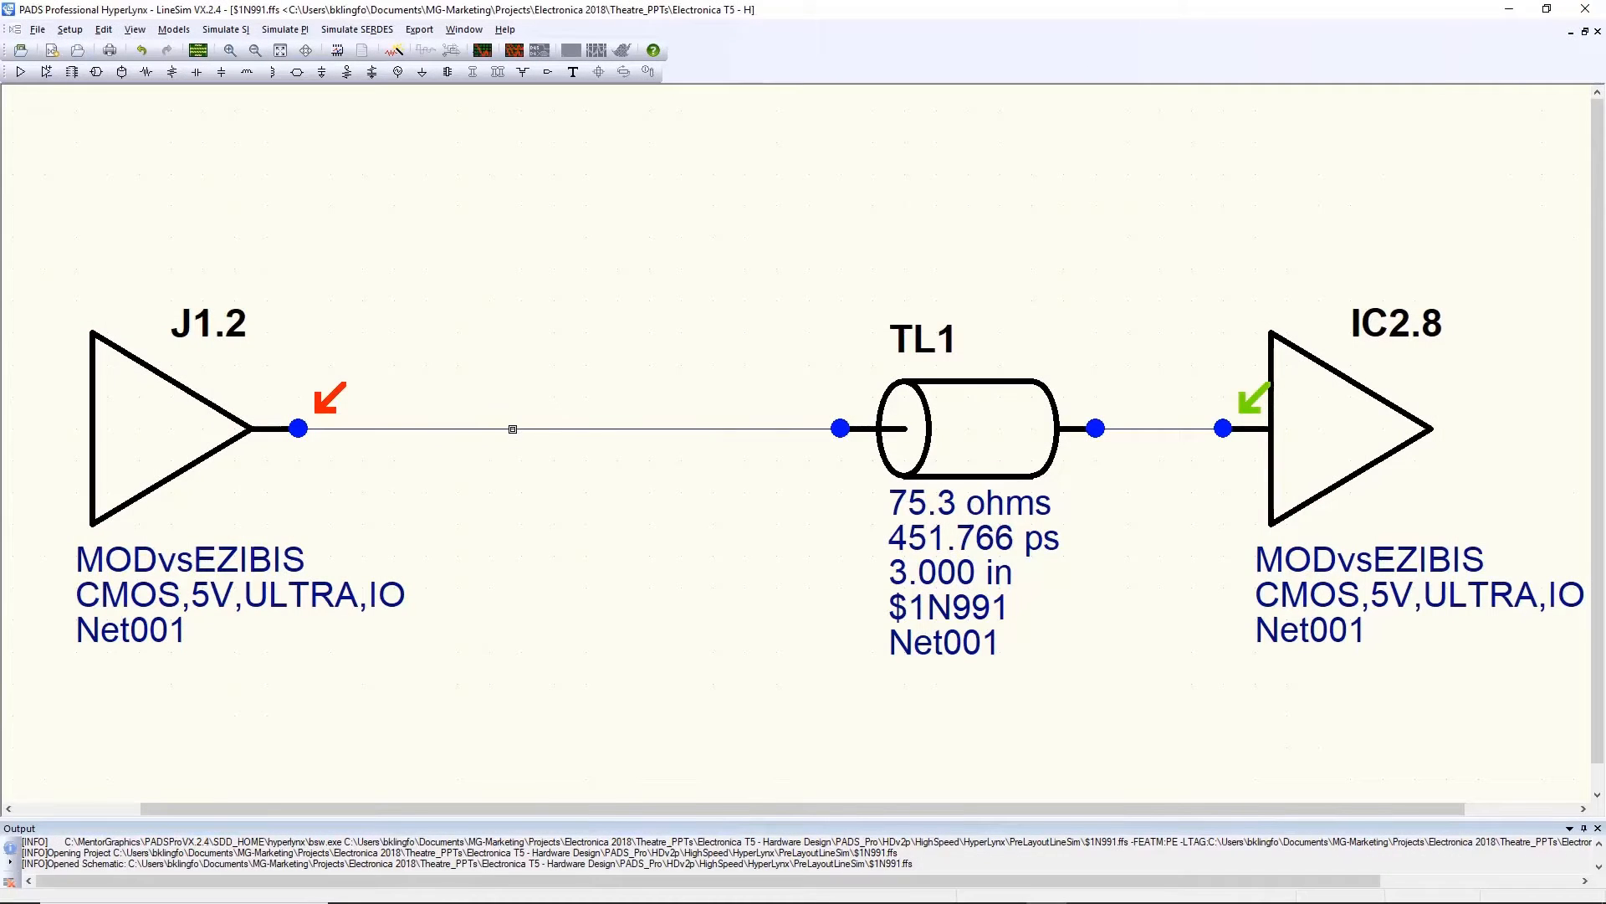
Step: Delete the wire between J1.2 and transmission line TL1 and insert a series resistor connected to both
{"action": "left_click", "coordinate": [513, 429]}
{"action": "key", "text": "Delete"}
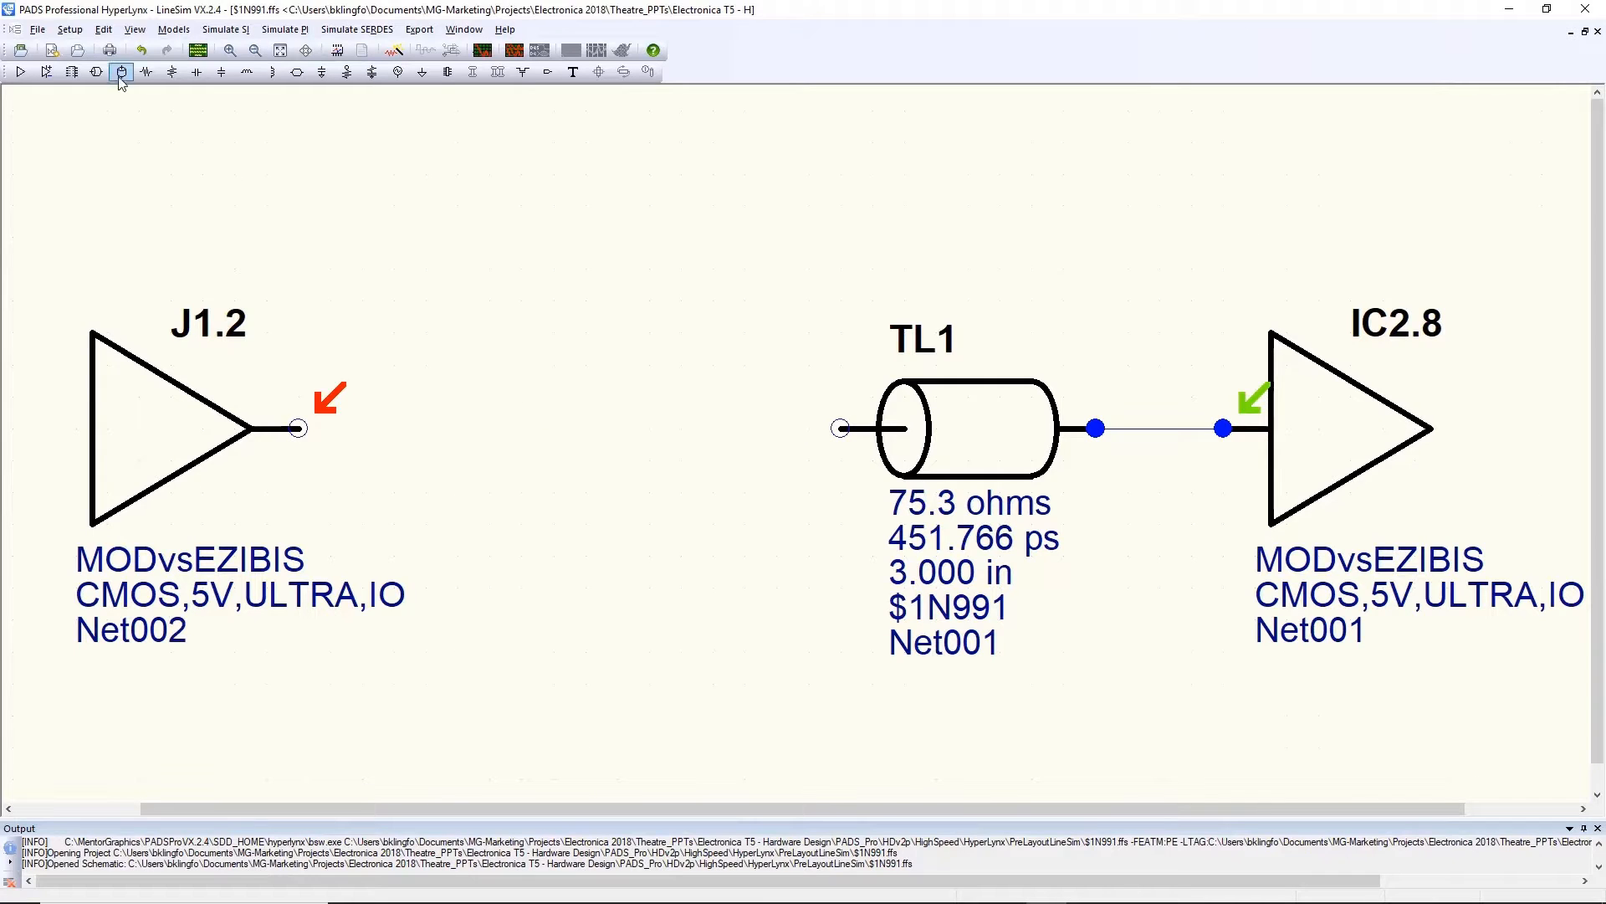
{"action": "left_click", "coordinate": [146, 72]}
{"action": "left_click", "coordinate": [437, 427]}
{"action": "left_click_drag", "start_coordinate": [437, 427], "coordinate": [588, 430]}
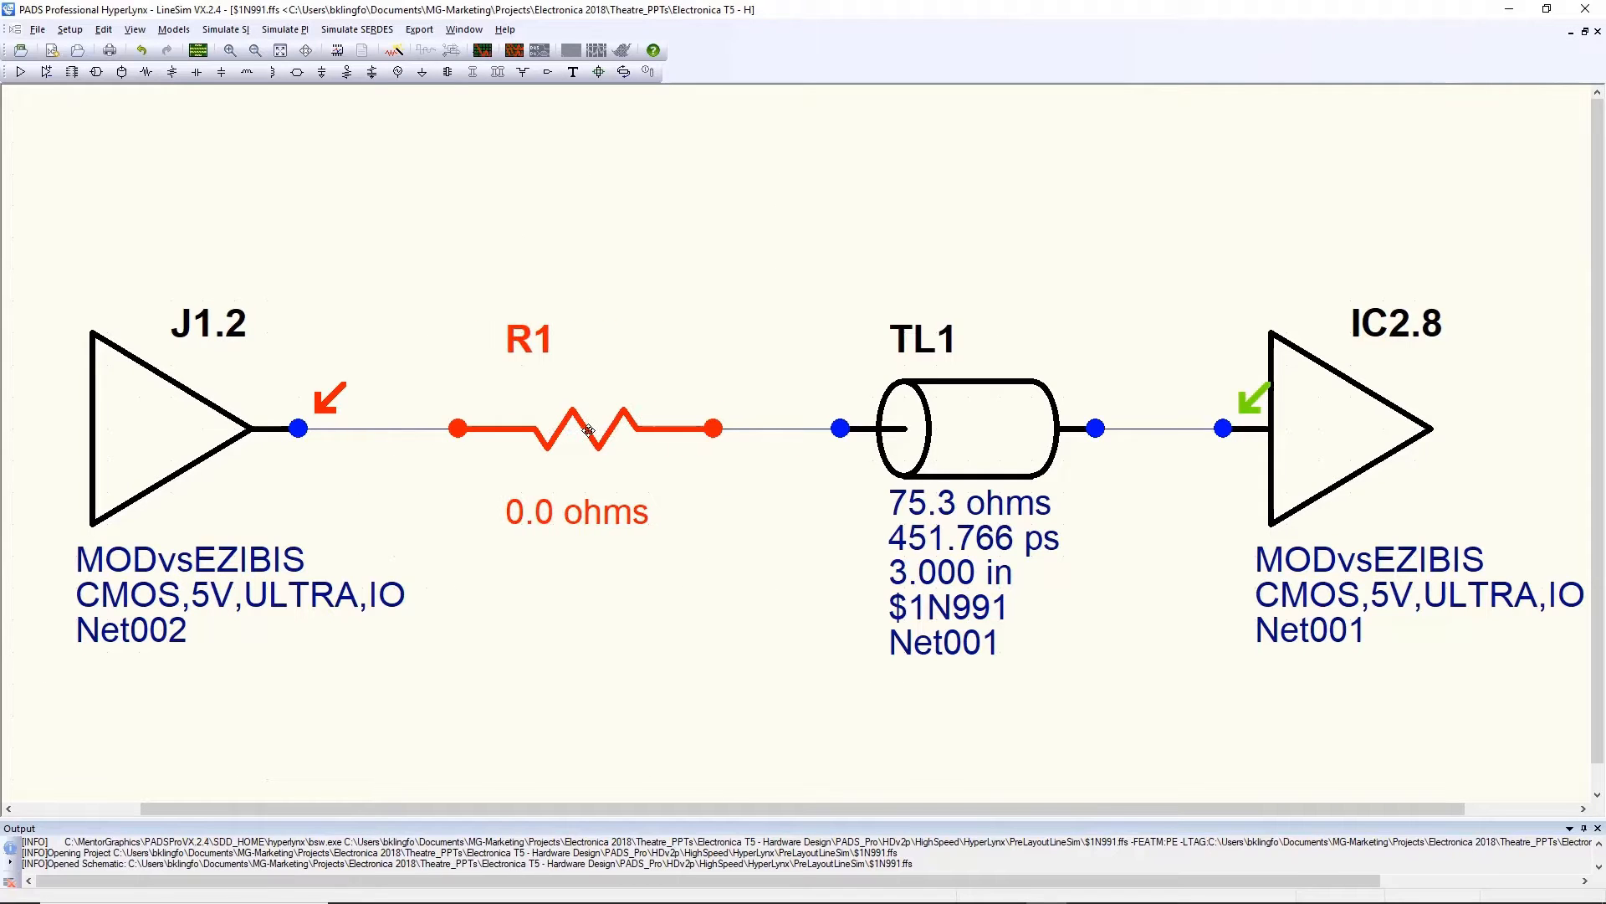
{"action": "left_click", "coordinate": [482, 199]}
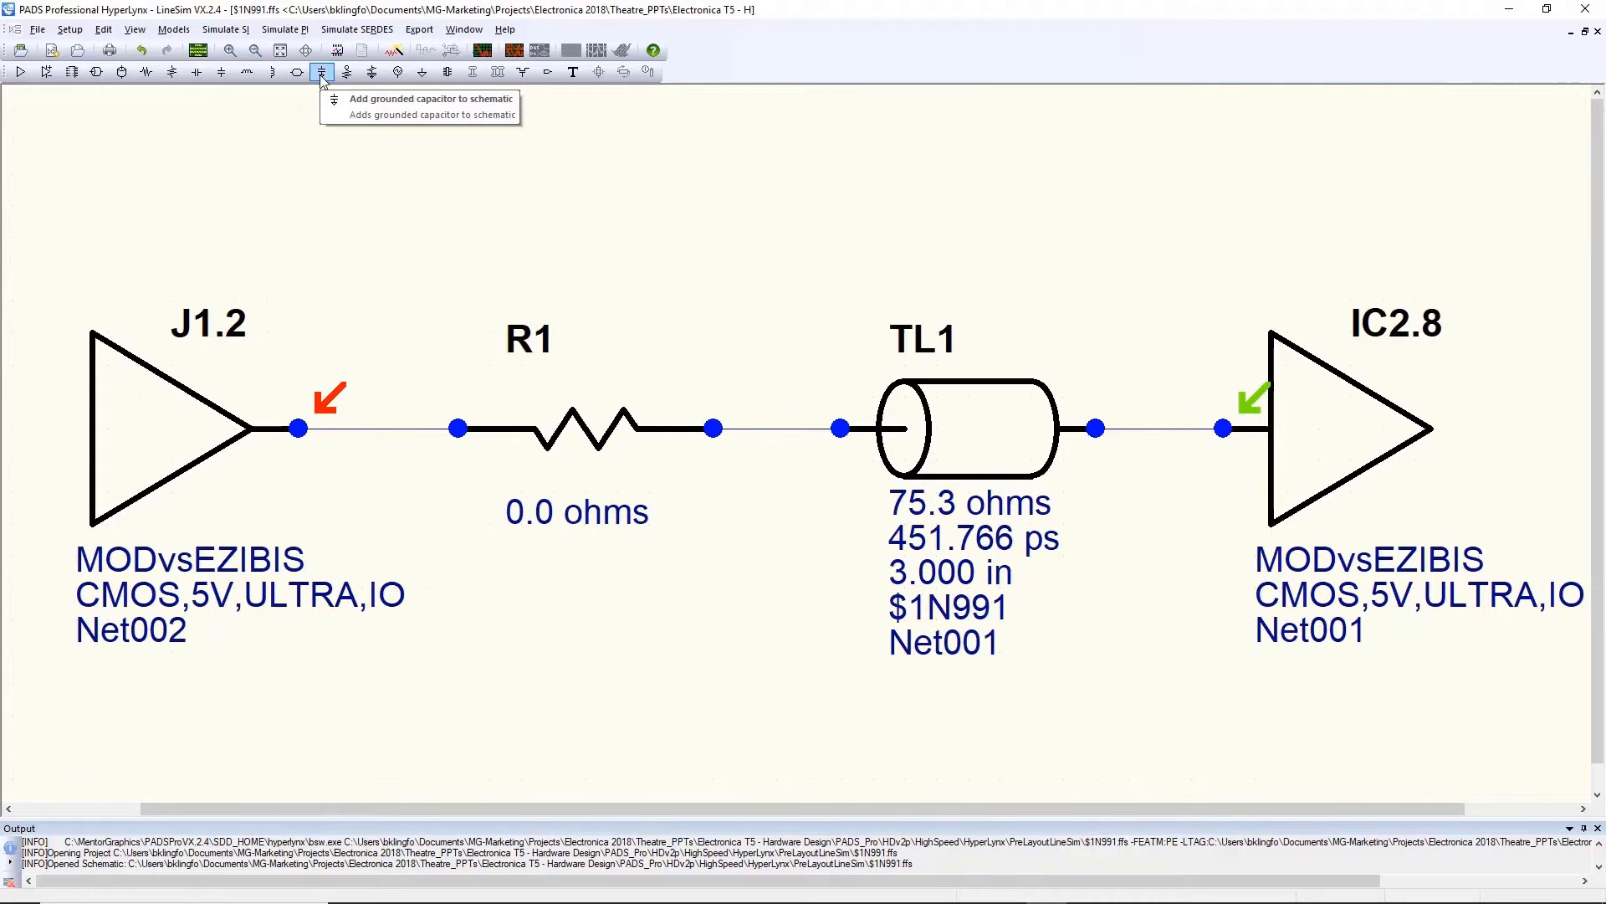
Step: Run the Terminator Wizard on J1.2 and apply its suggested 43.0 ohms to series resistor R1
{"action": "left_click", "coordinate": [394, 50]}
{"action": "left_click", "coordinate": [945, 513]}
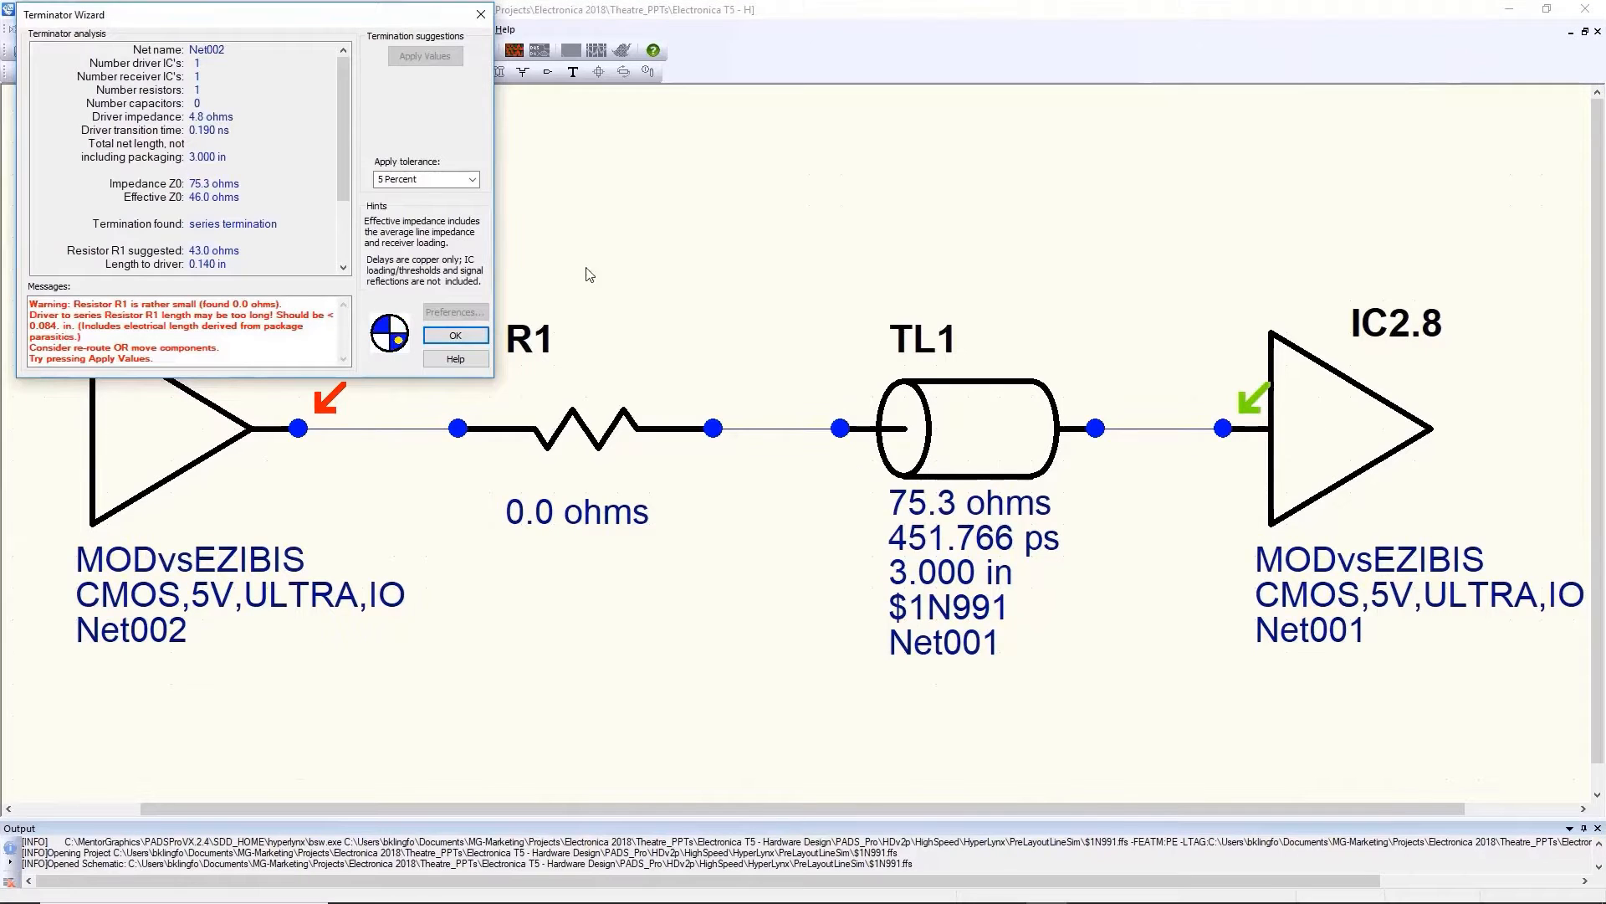
{"action": "left_click", "coordinate": [427, 59]}
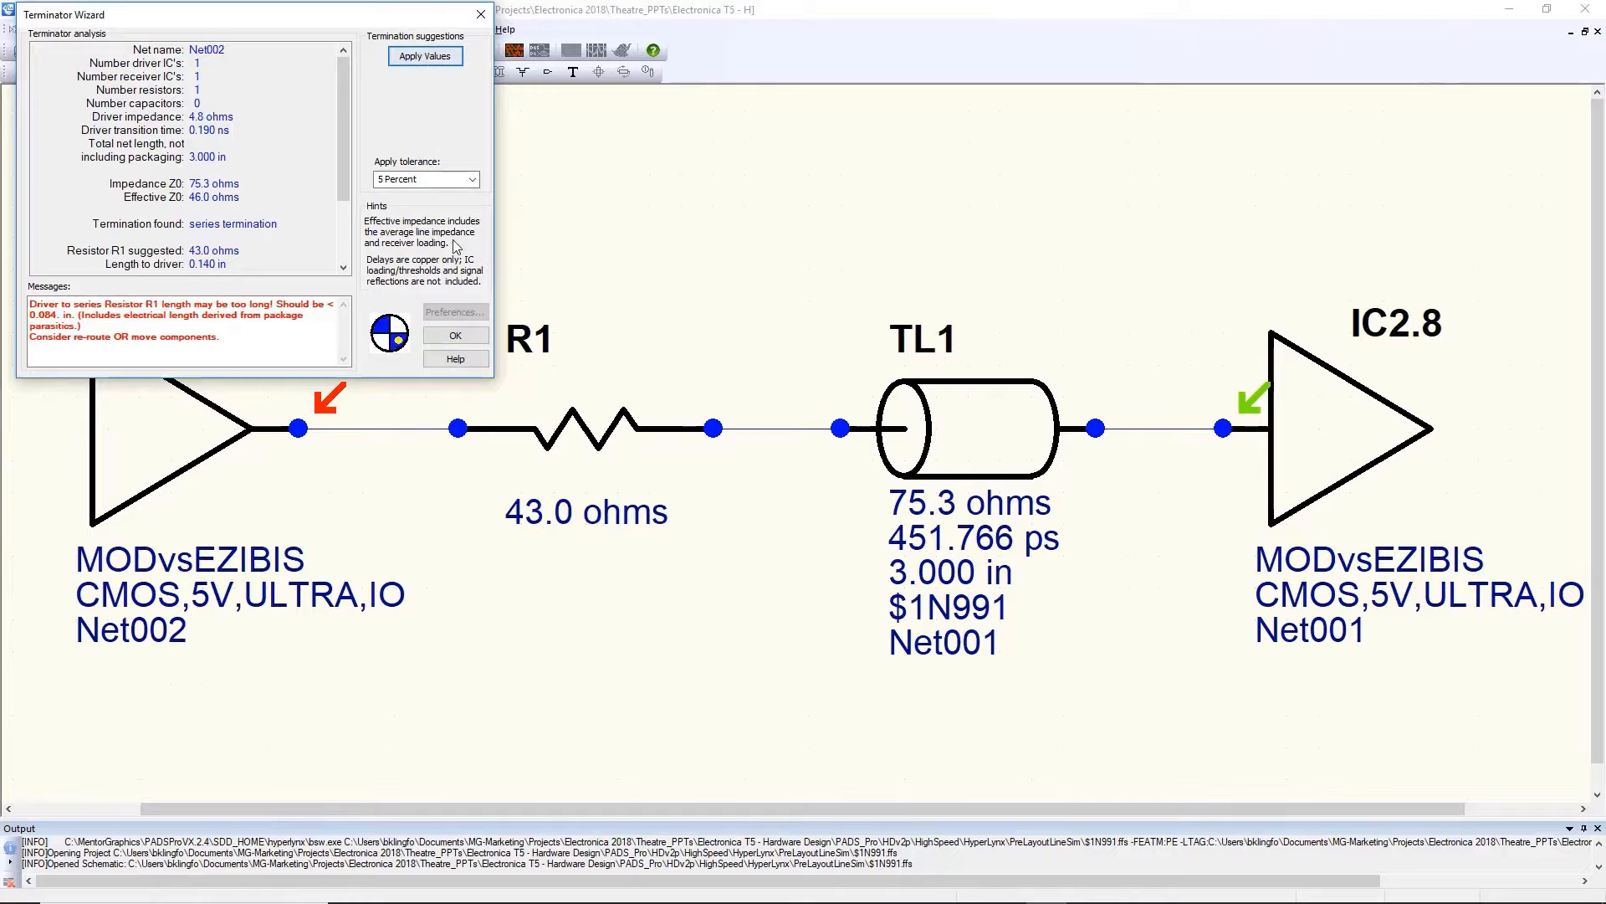
{"action": "left_click", "coordinate": [455, 336]}
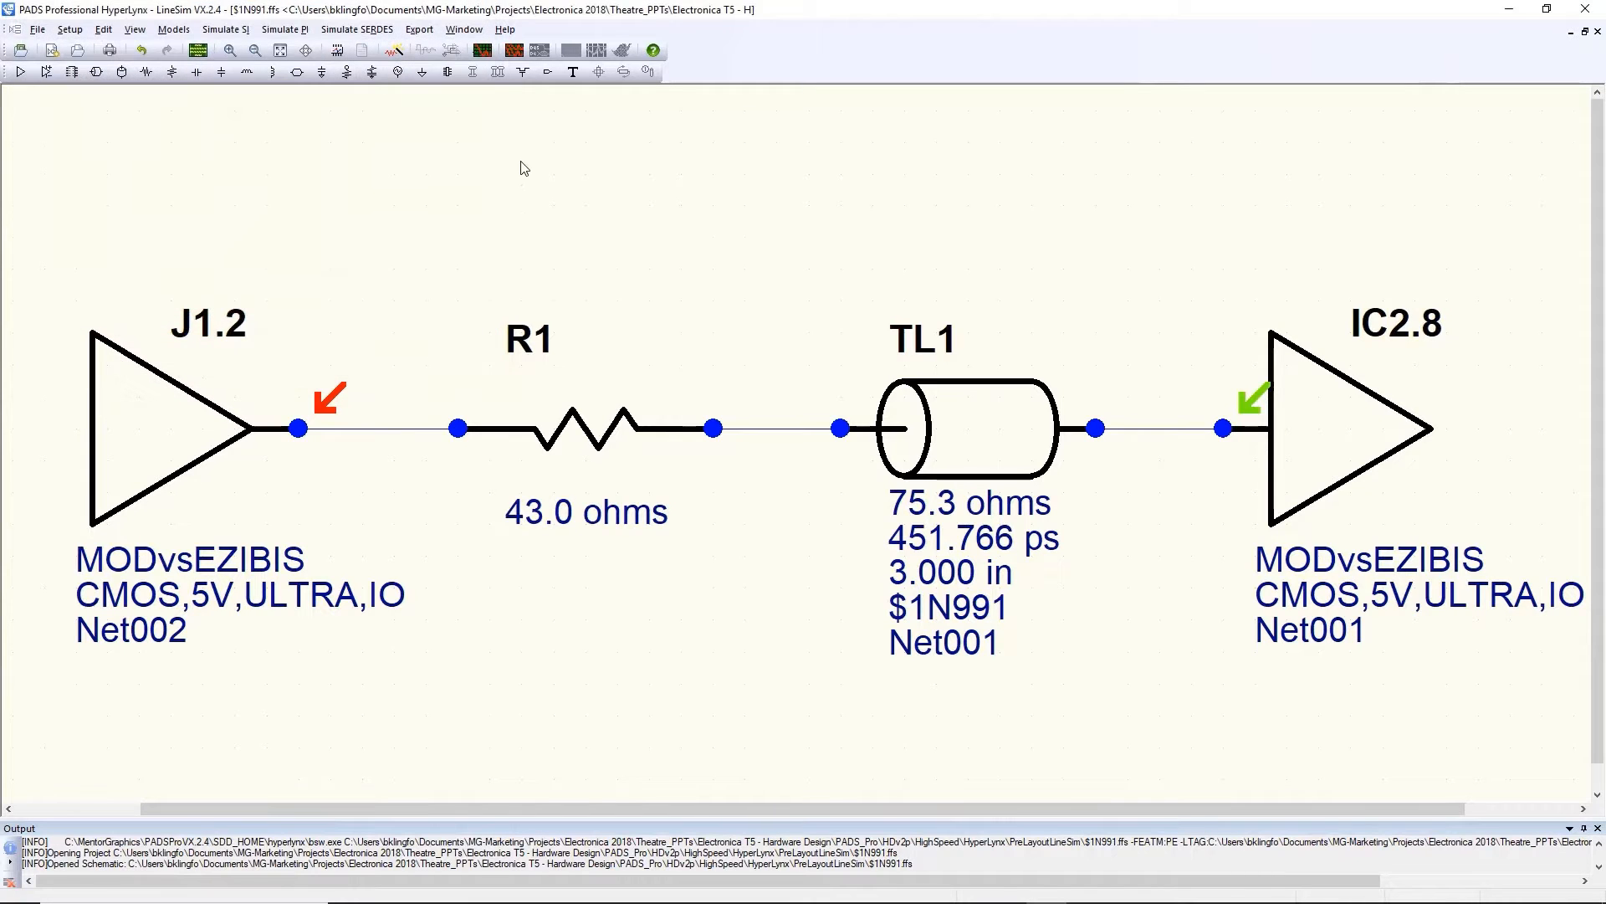
Step: Simulate the net with the series termination in the Digital Oscilloscope, examine the waveforms and close it
{"action": "left_click", "coordinate": [482, 51]}
{"action": "left_click", "coordinate": [1582, 32]}
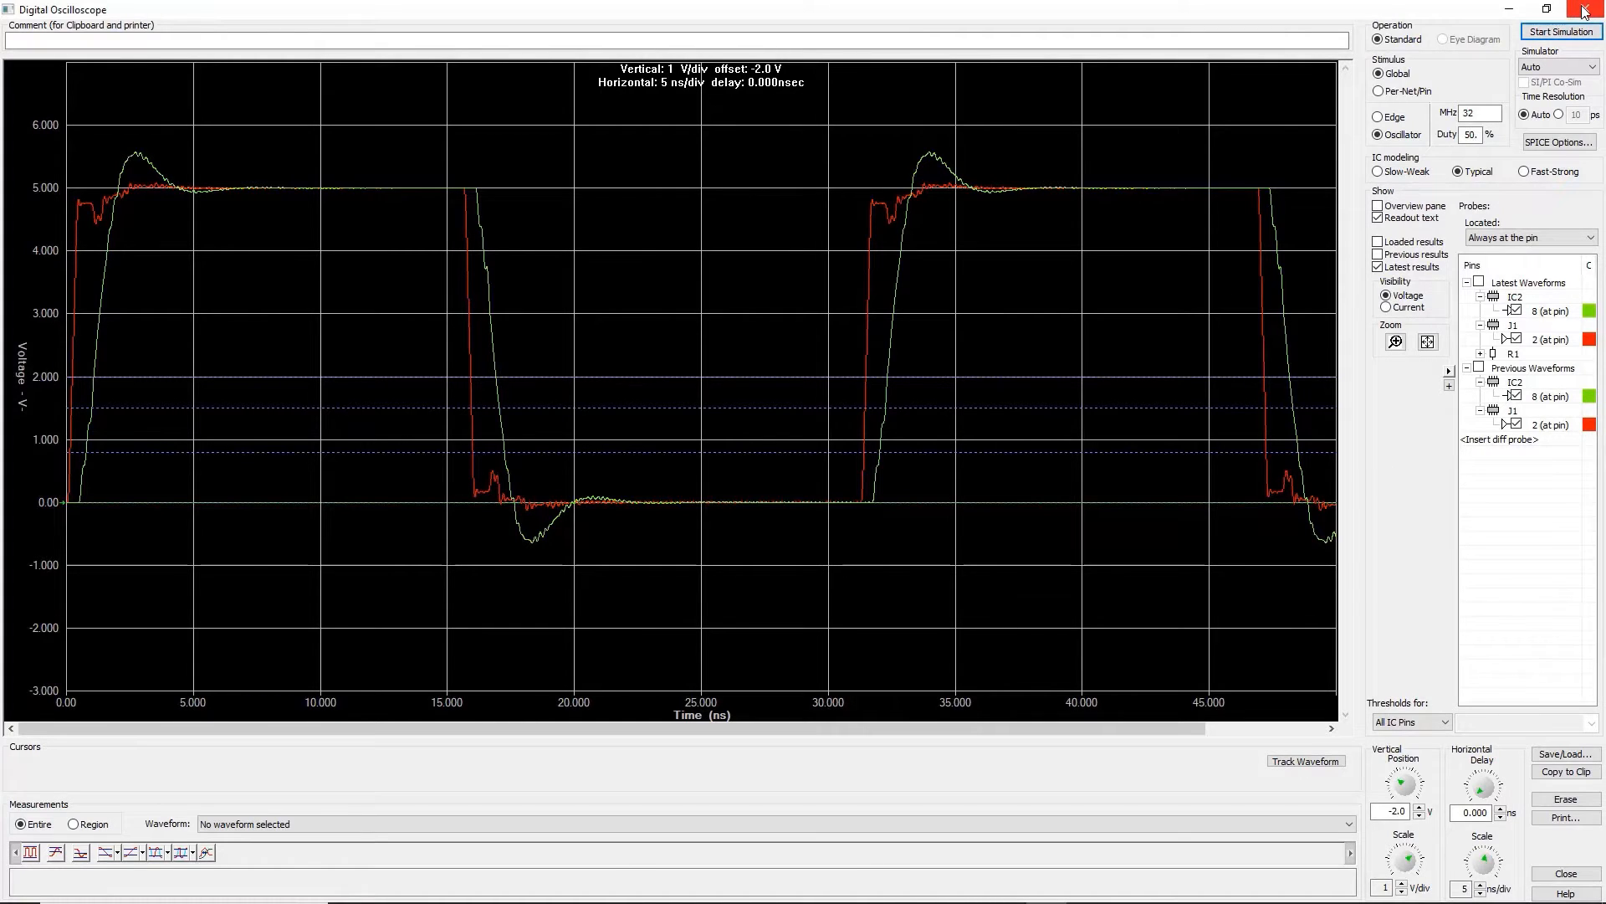
{"action": "left_click", "coordinate": [1585, 11]}
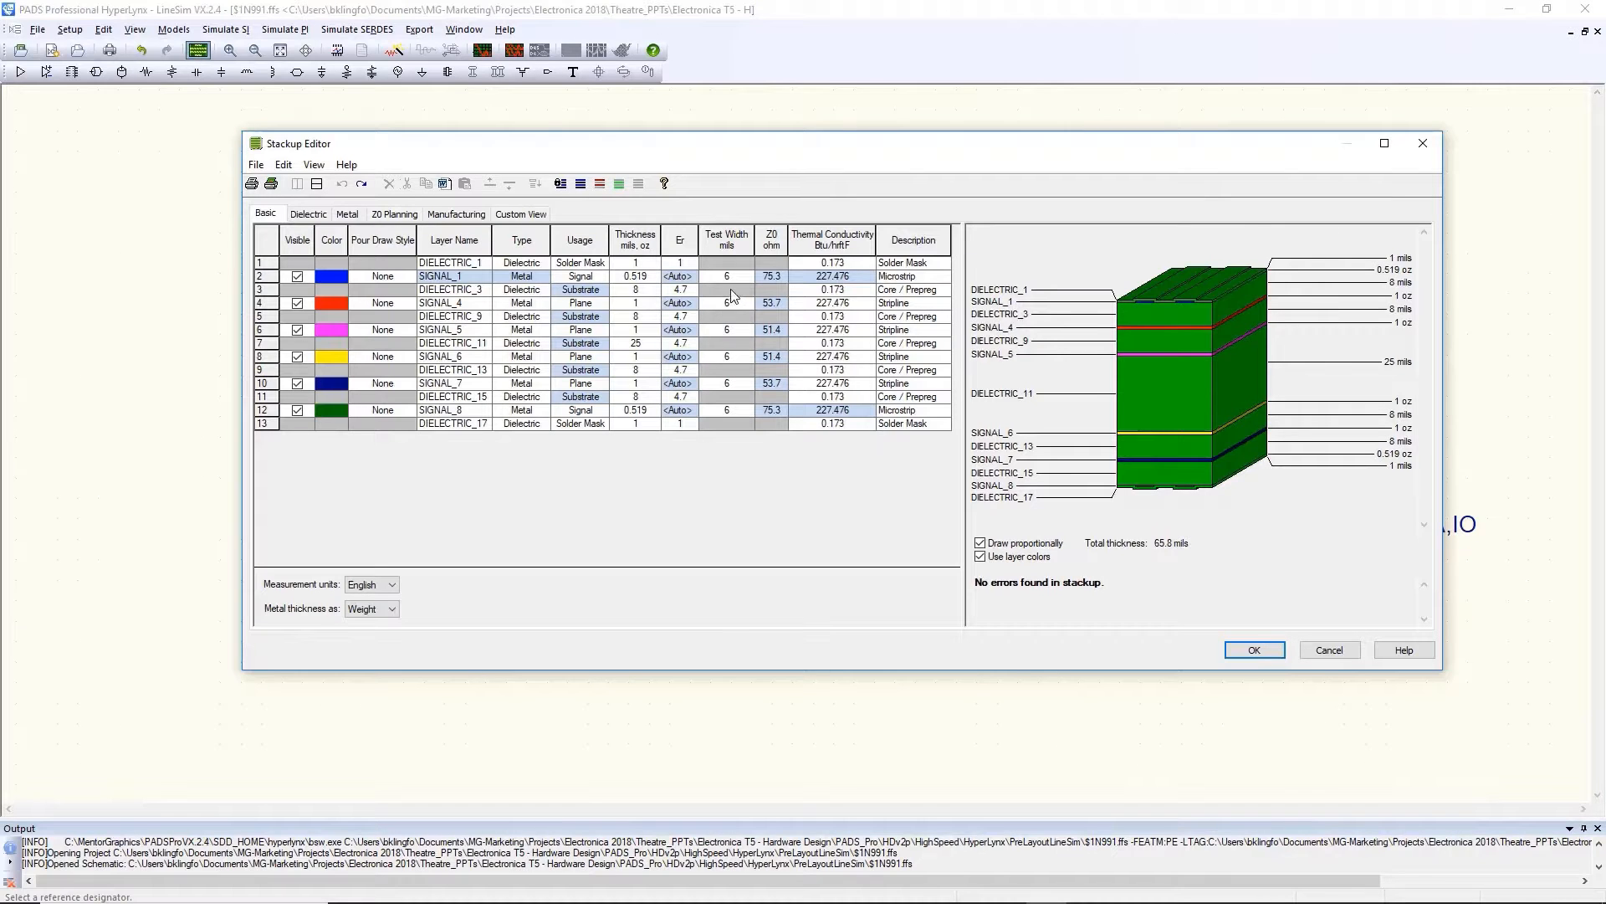
Step: In the Stackup Editor, set DIELECTRIC_3 and DIELECTRIC_15 to 4 mils thick and DIELECTRIC_11 to 30 mils
{"action": "left_click", "coordinate": [651, 293]}
{"action": "type", "text": "4"}
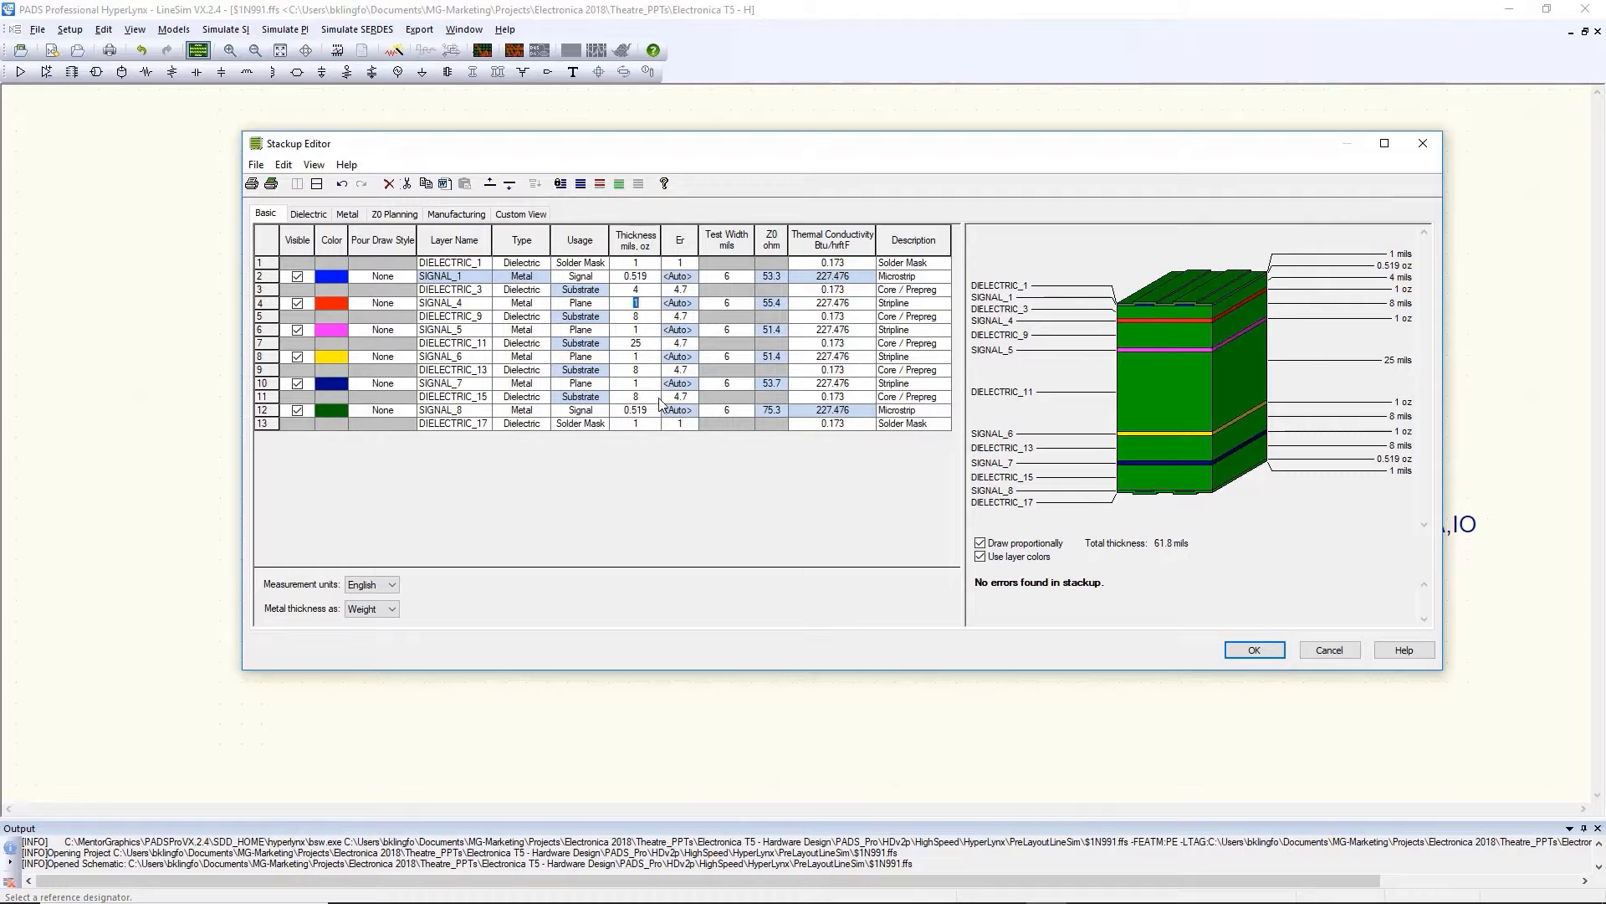
{"action": "type", "text": "4"}
{"action": "left_click", "coordinate": [648, 388]}
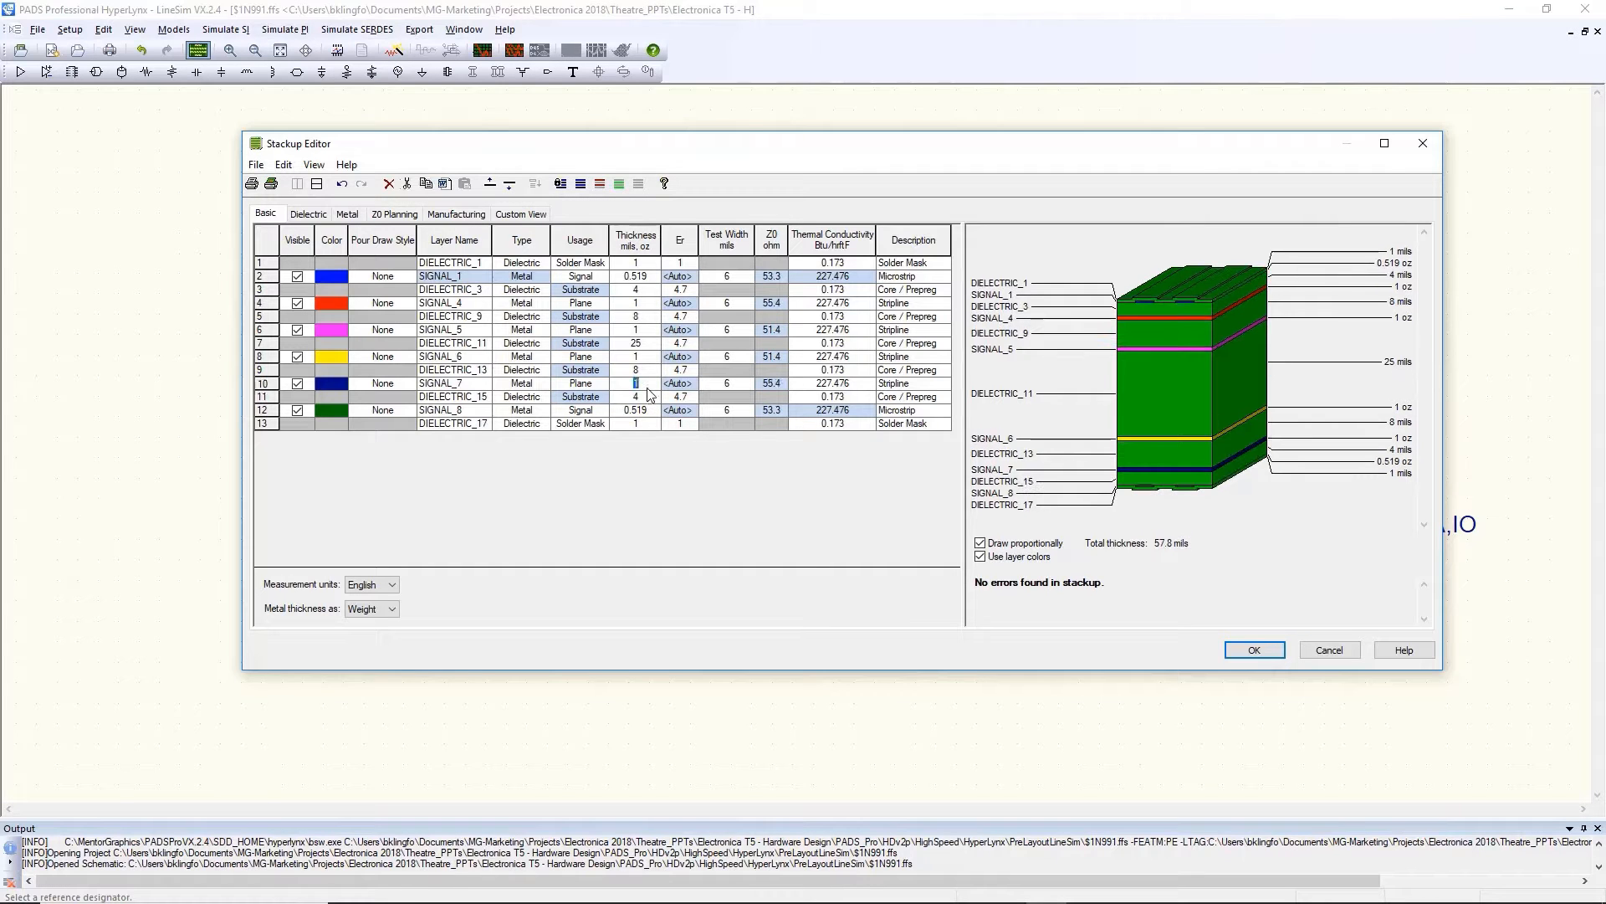
{"action": "left_click", "coordinate": [645, 345]}
{"action": "type", "text": "30"}
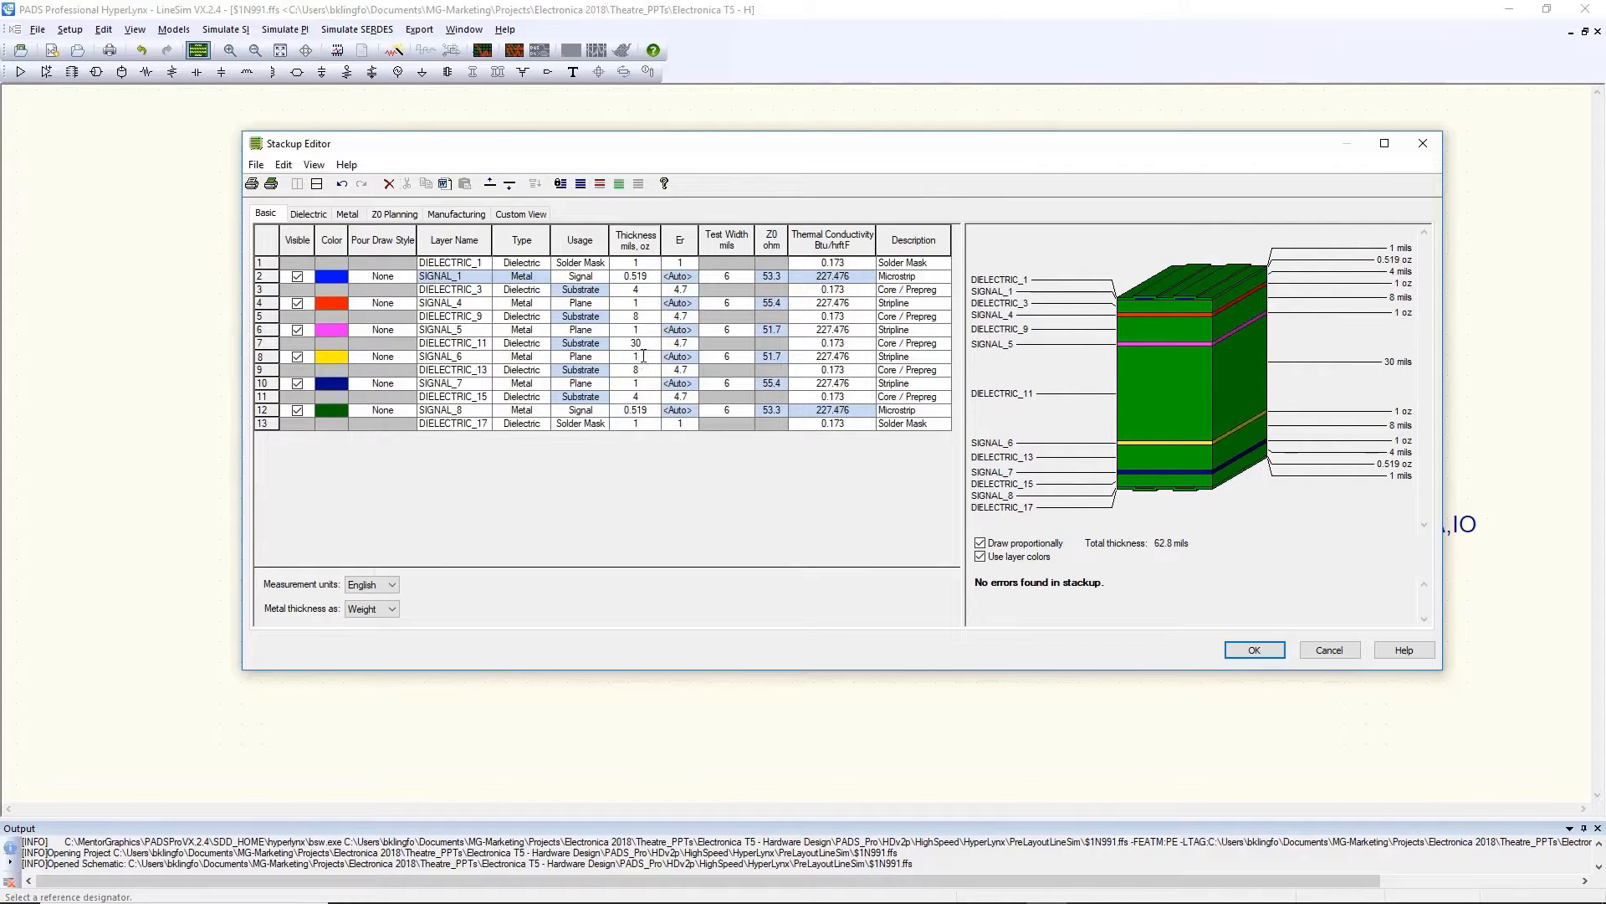
{"action": "left_click", "coordinate": [1251, 650]}
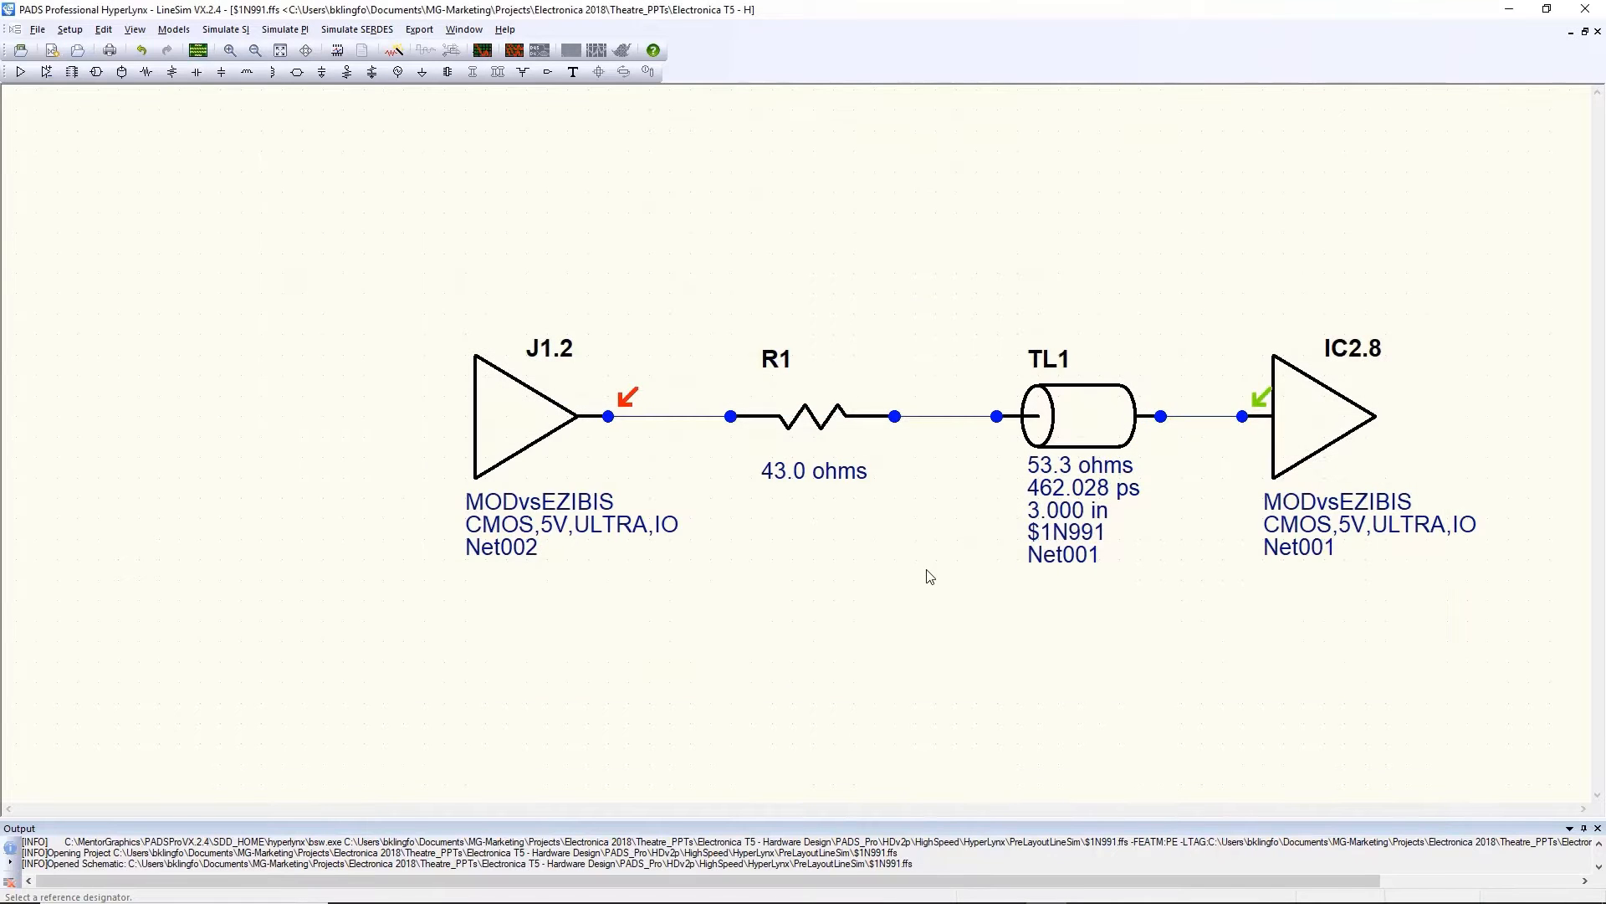
Step: Rerun the Terminator Wizard on J1.2 for the new stackup and apply 30.0 ohms to R1
{"action": "left_click", "coordinate": [393, 51]}
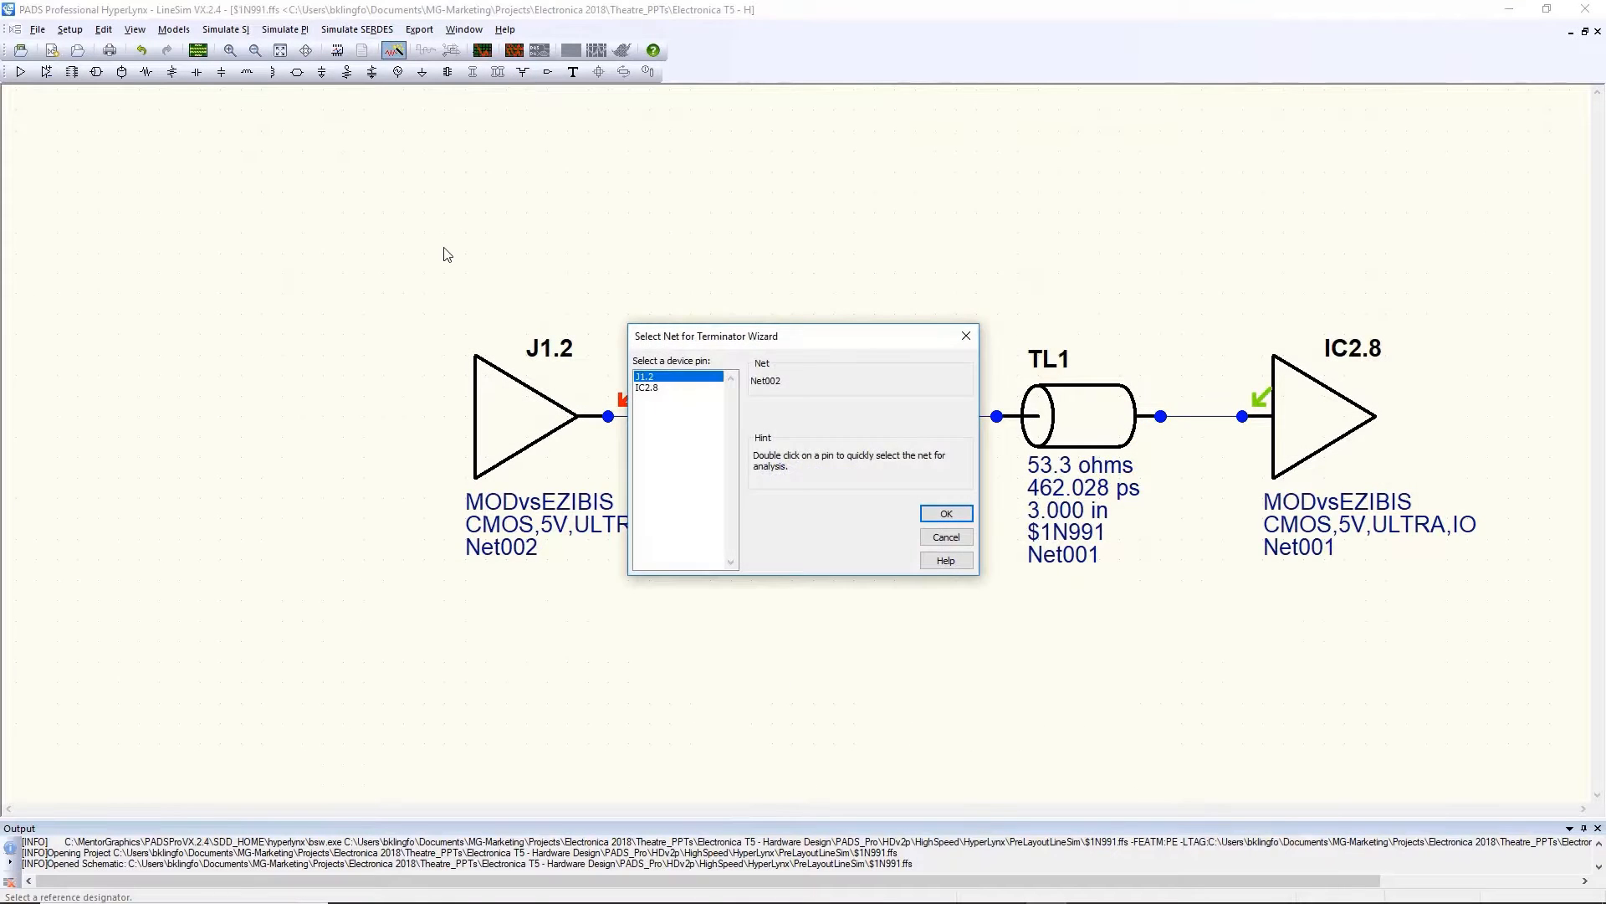
{"action": "left_click", "coordinate": [945, 514]}
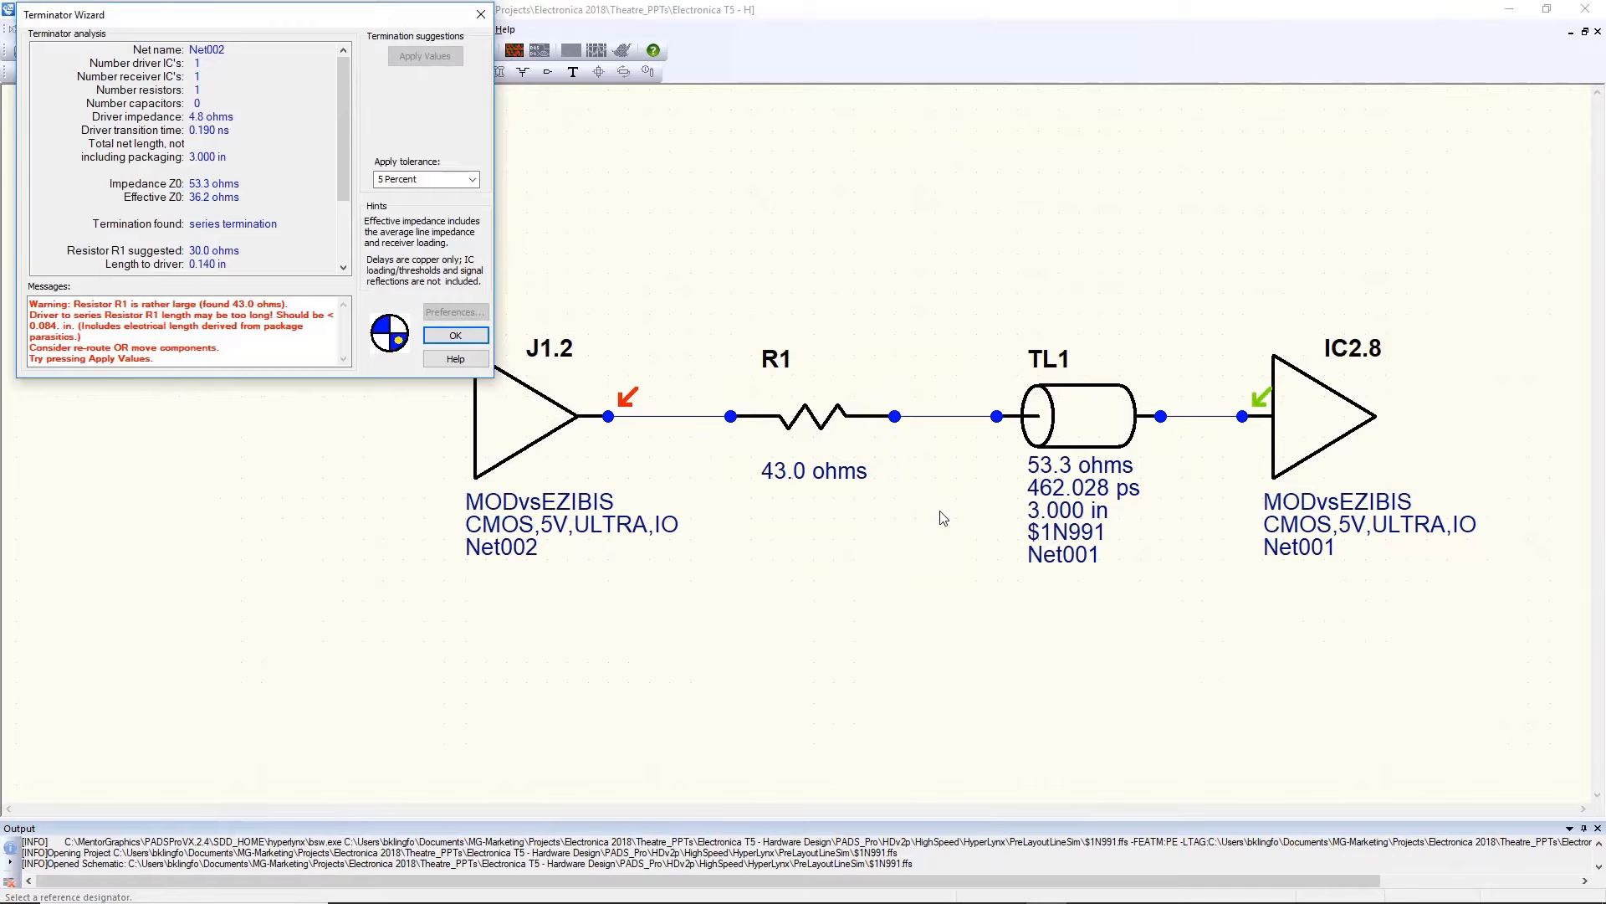
{"action": "left_click", "coordinate": [433, 64]}
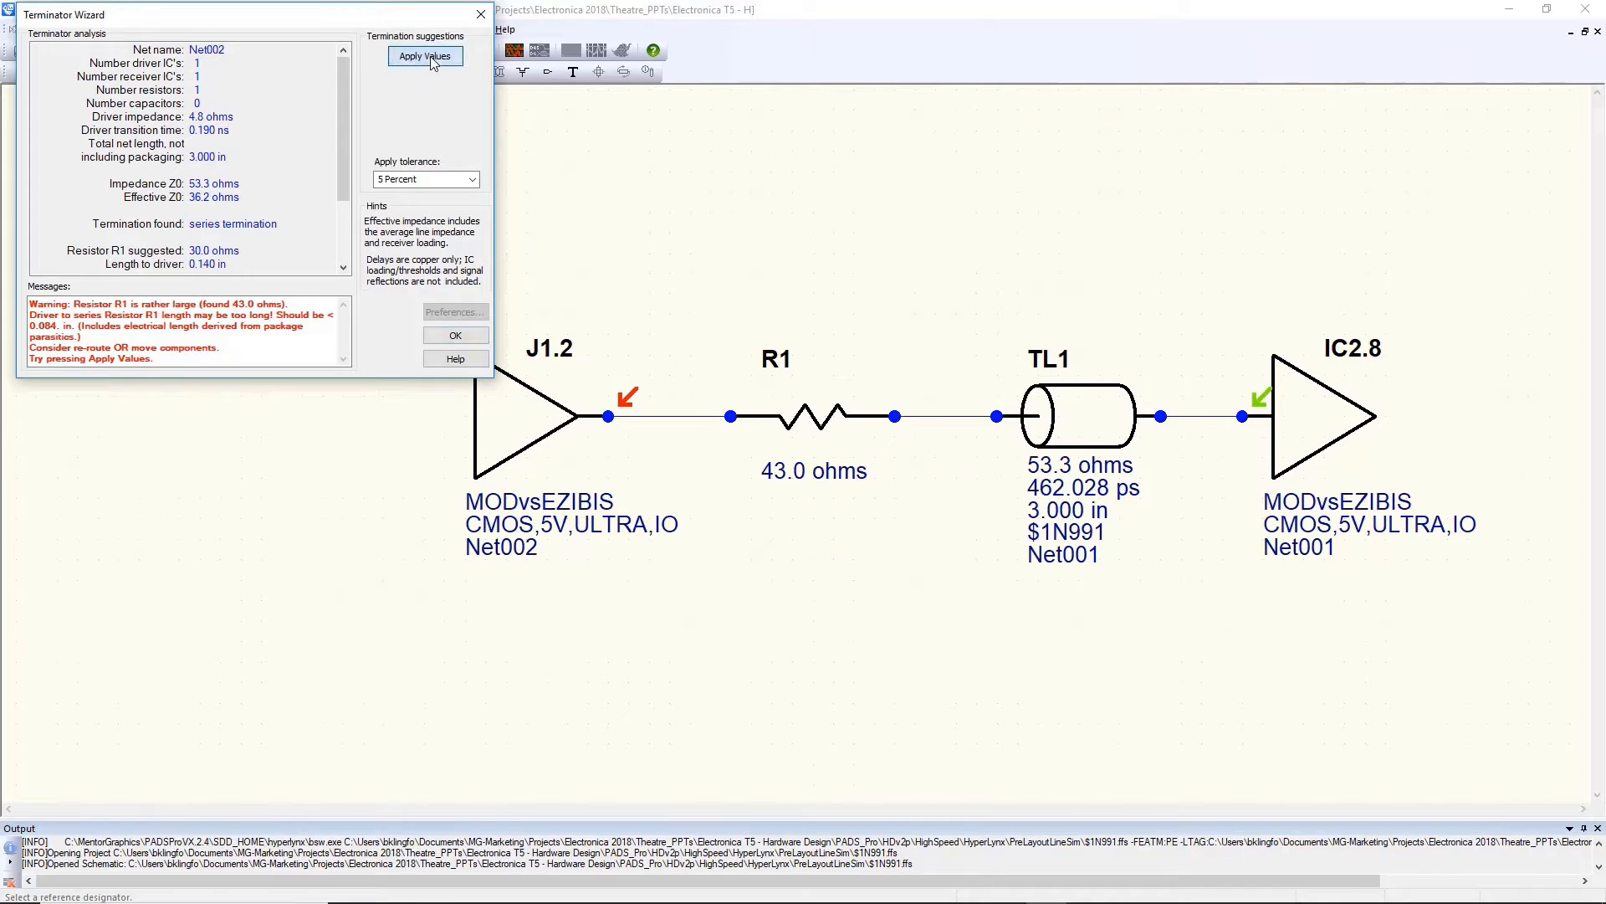
{"action": "left_click", "coordinate": [455, 335]}
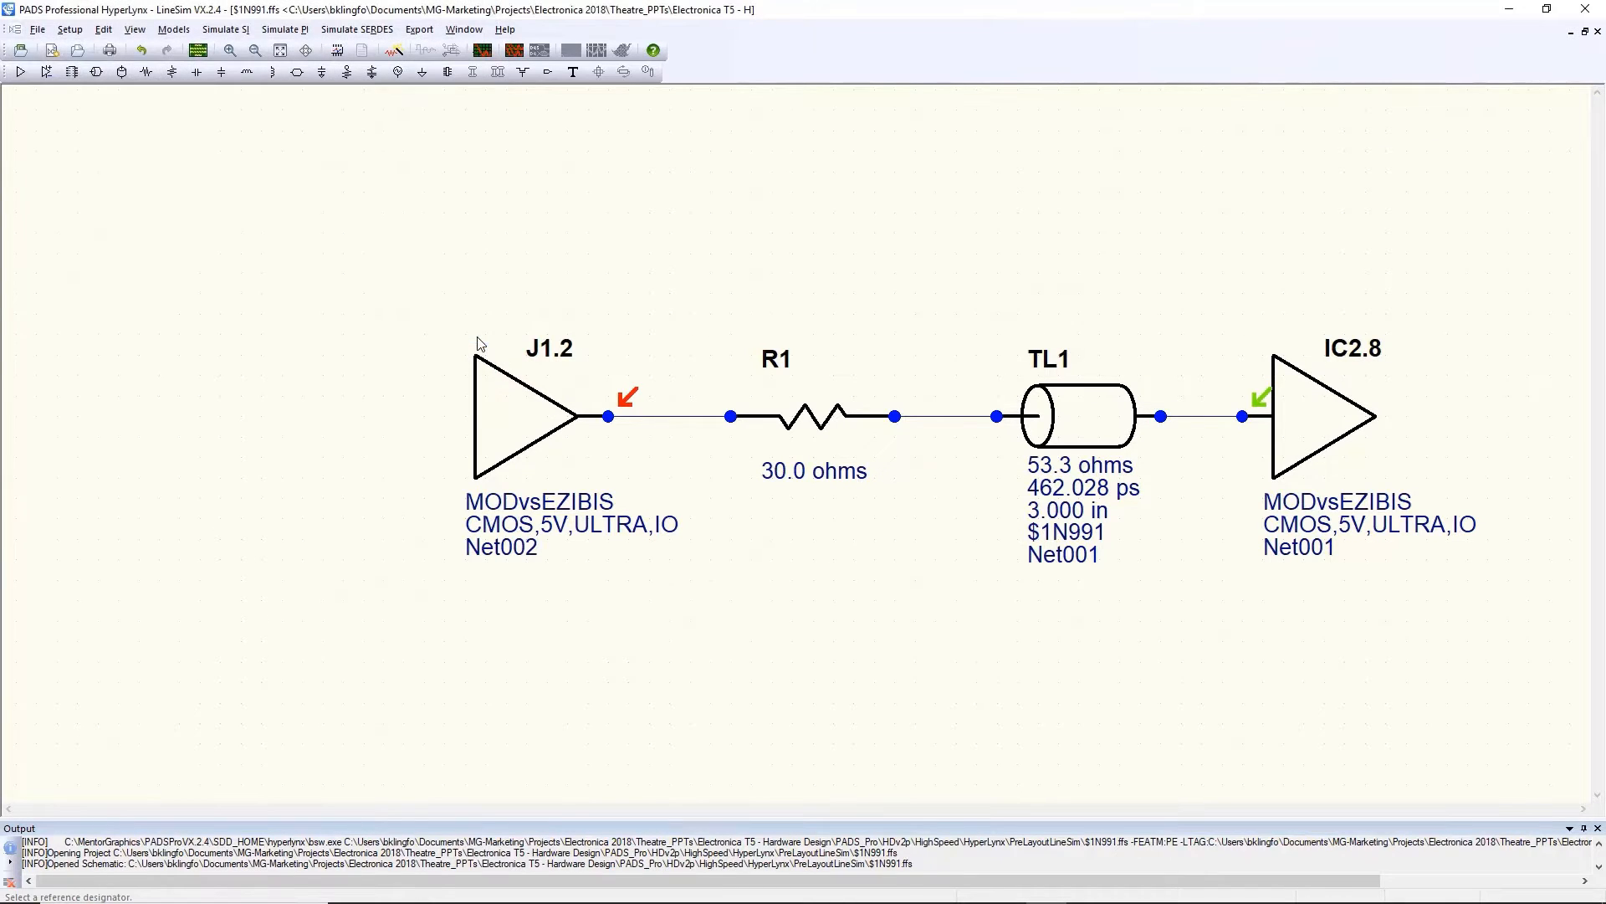
Step: Rerun the oscilloscope simulation and compare its waveforms with the previous results
{"action": "left_click", "coordinate": [485, 51]}
{"action": "left_click", "coordinate": [1543, 32]}
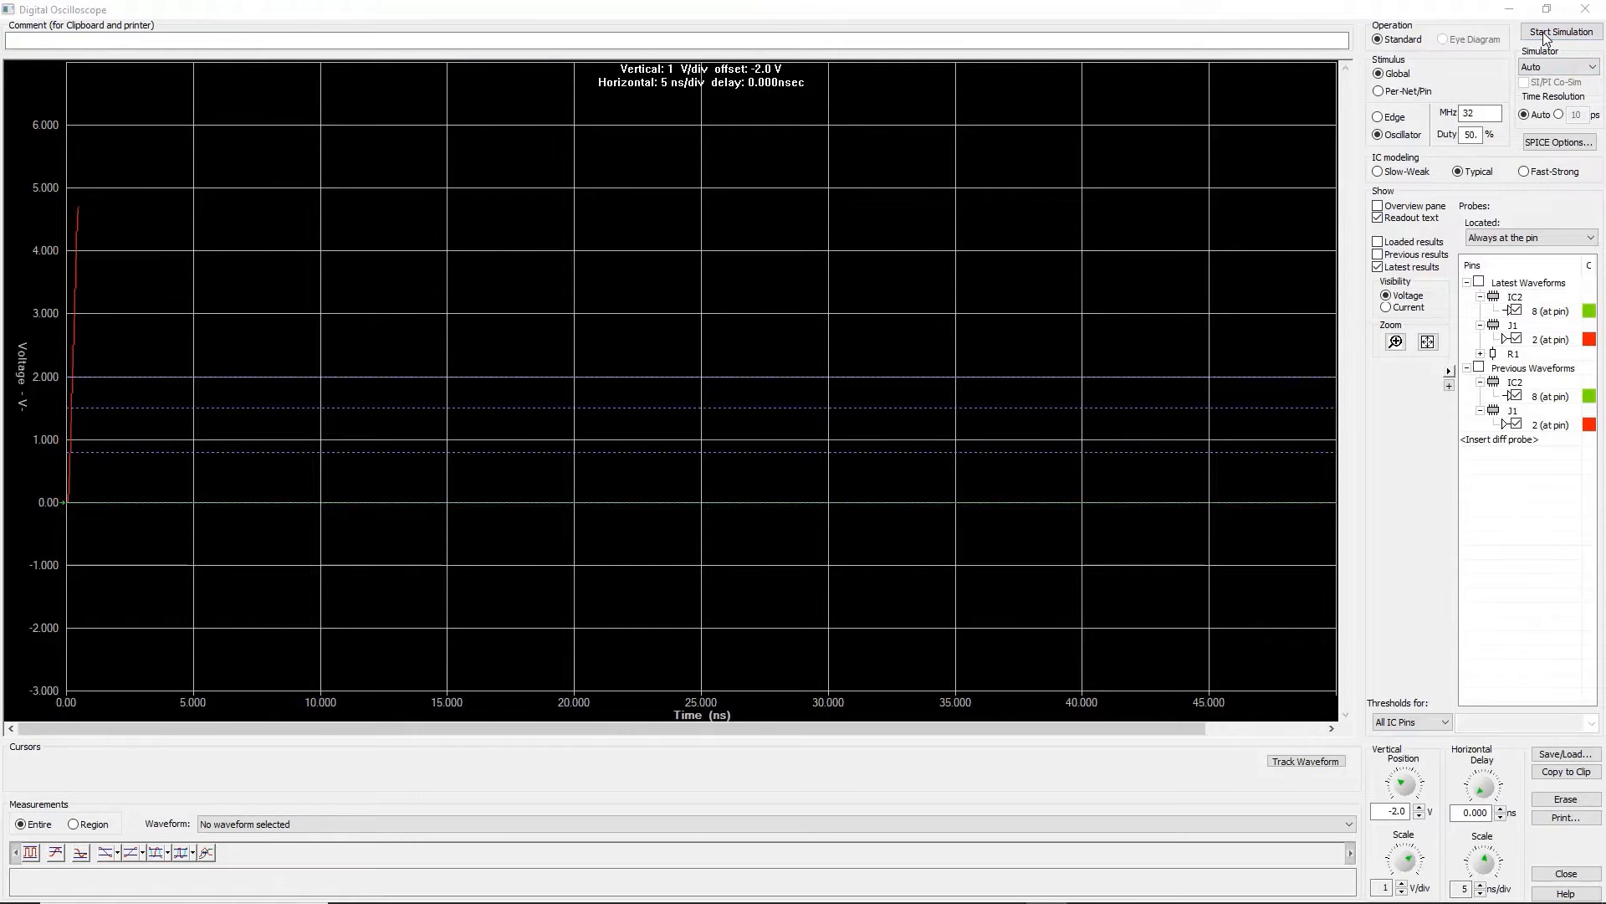
{"action": "left_click", "coordinate": [1385, 253]}
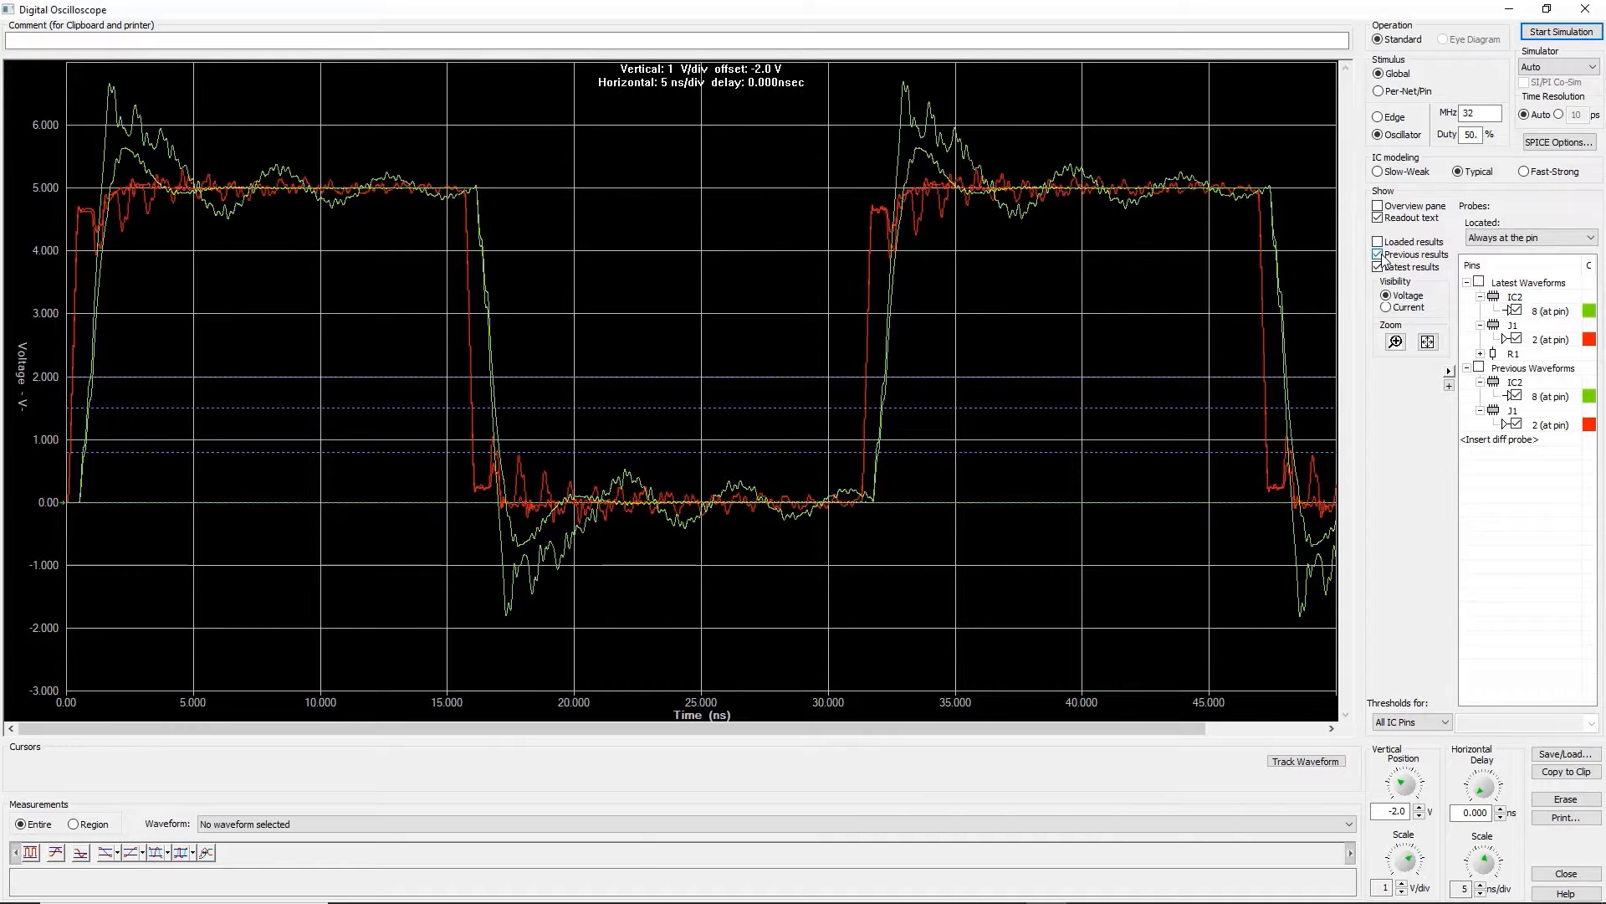
{"action": "left_click", "coordinate": [1385, 255]}
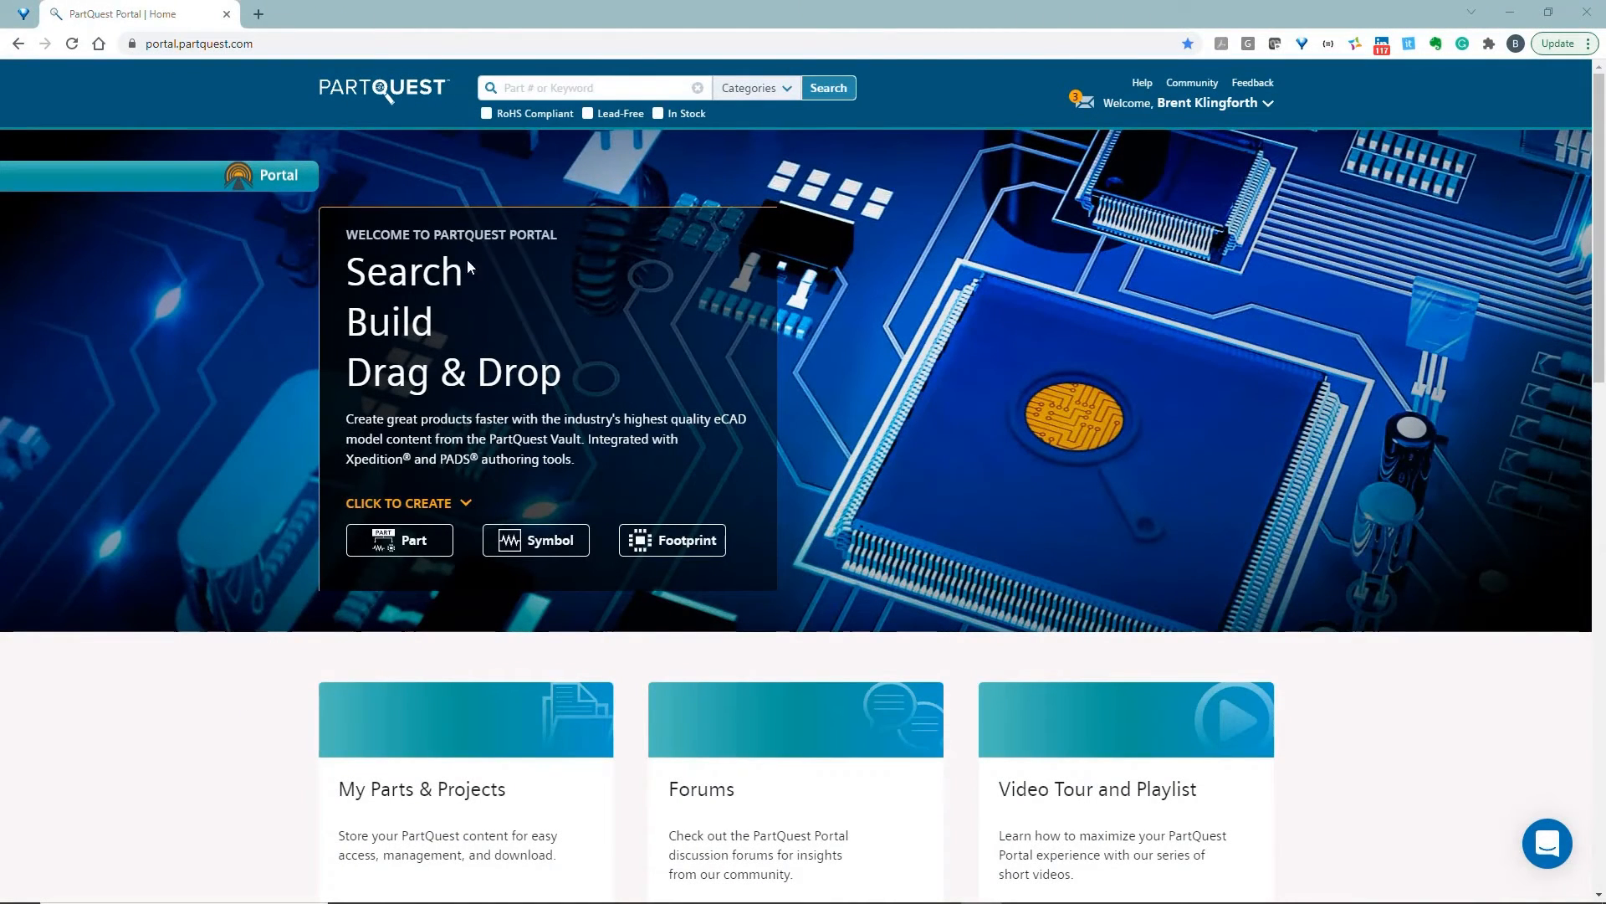
Step: Search PartQuest Portal for "resistor 30 ohm 0402" within the Chip Resistor - Surface Mount category
{"action": "left_click", "coordinate": [548, 88]}
{"action": "type", "text": "resis"}
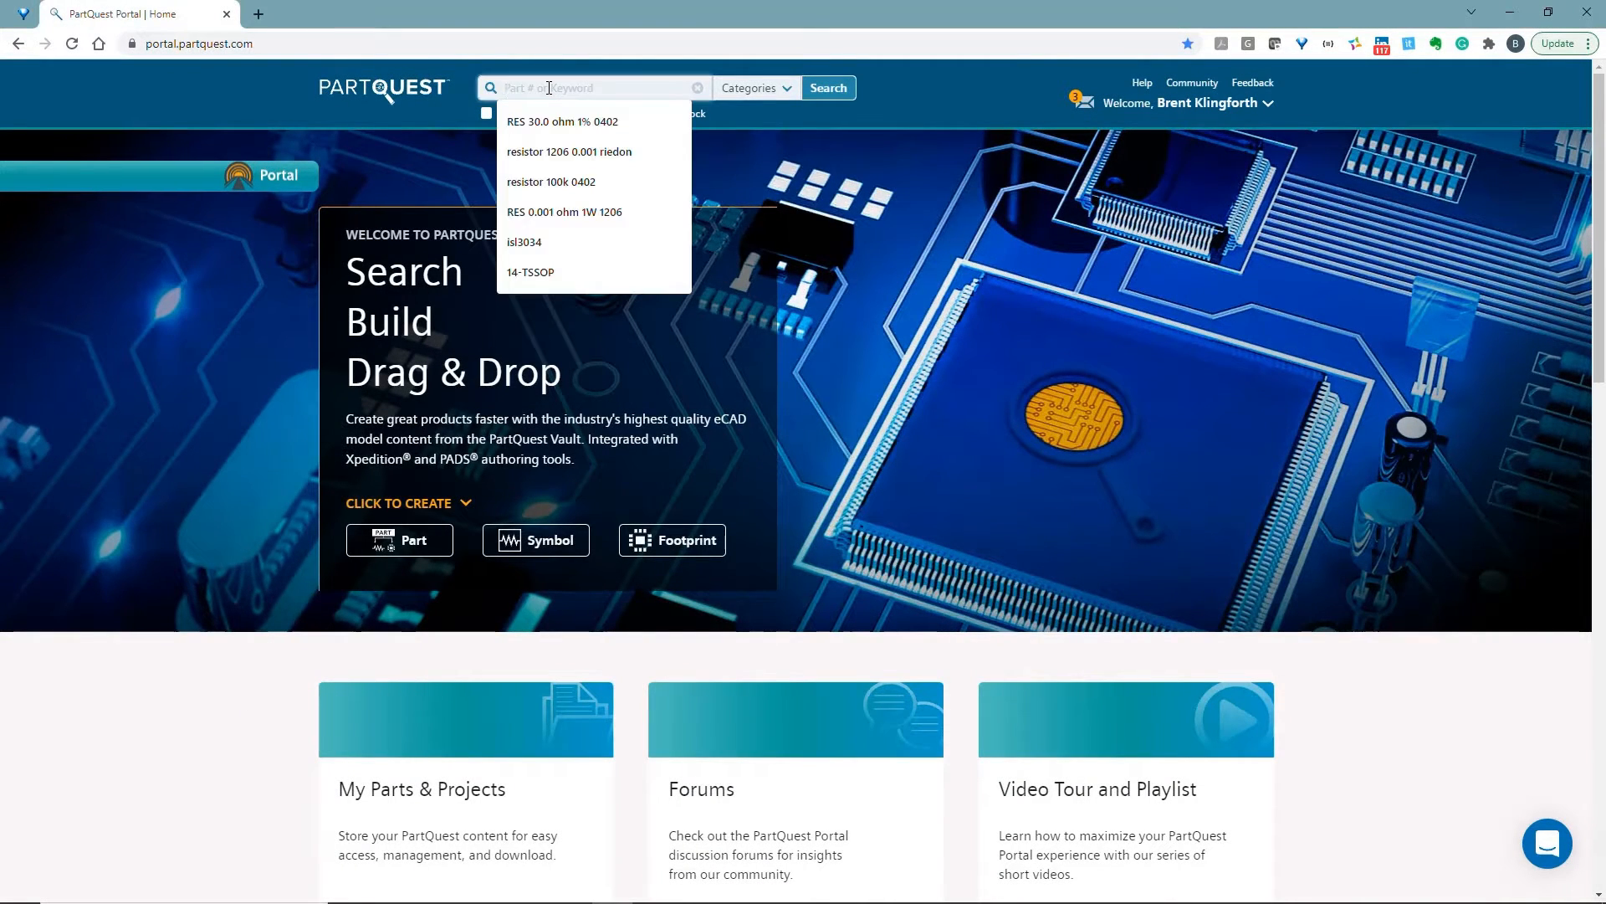
{"action": "type", "text": "tor 30"}
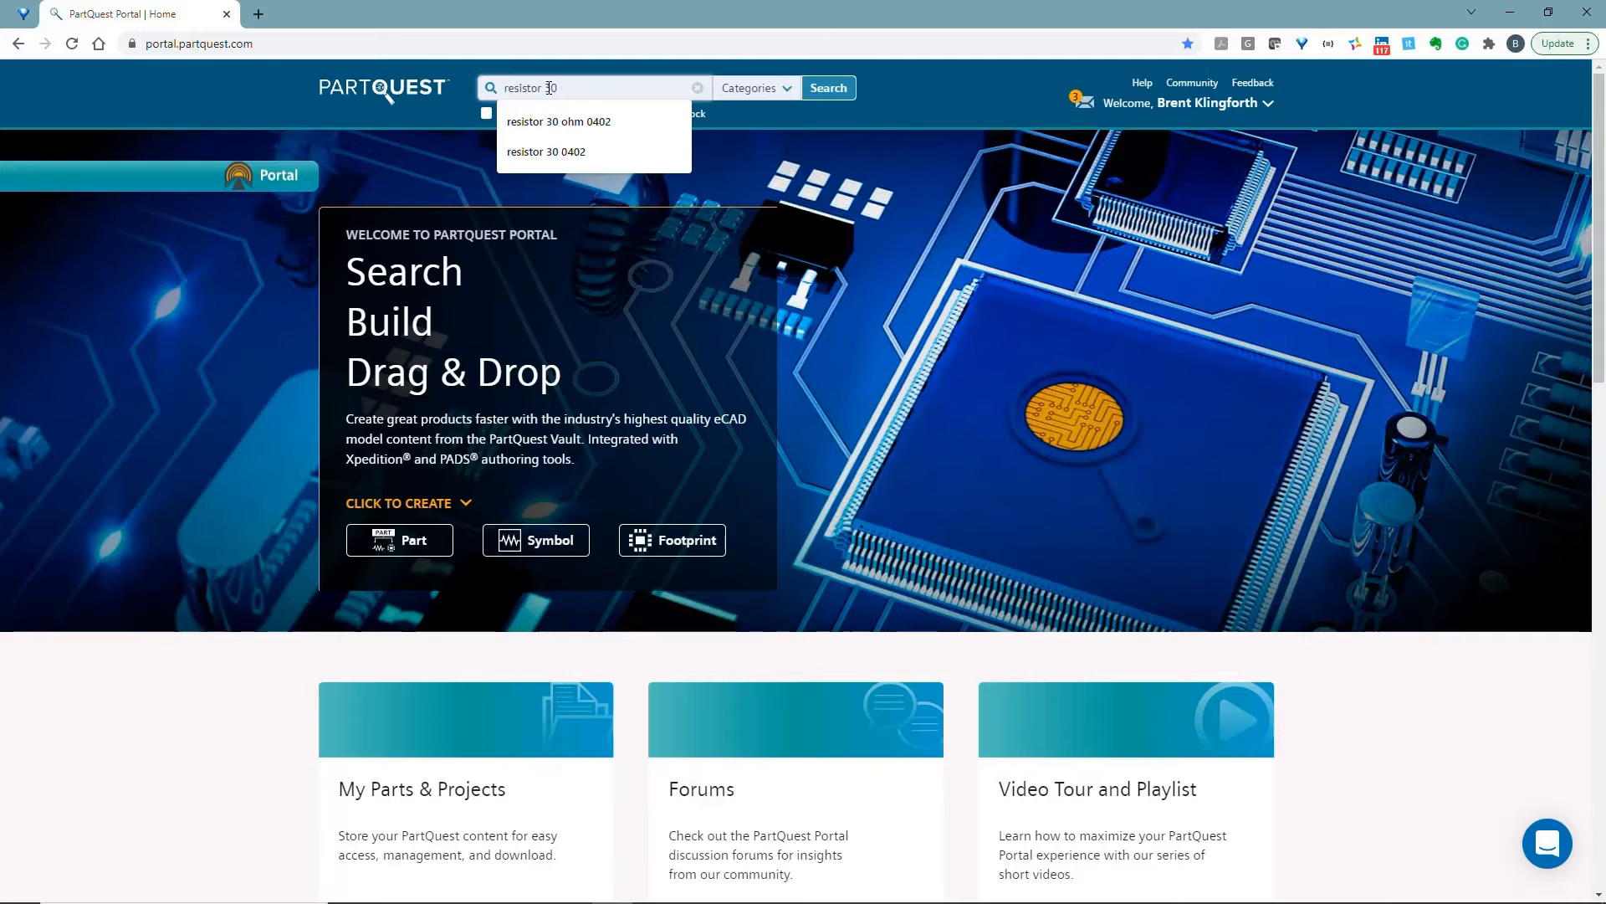
{"action": "type", "text": " ohm 0402"}
{"action": "key", "text": "Return"}
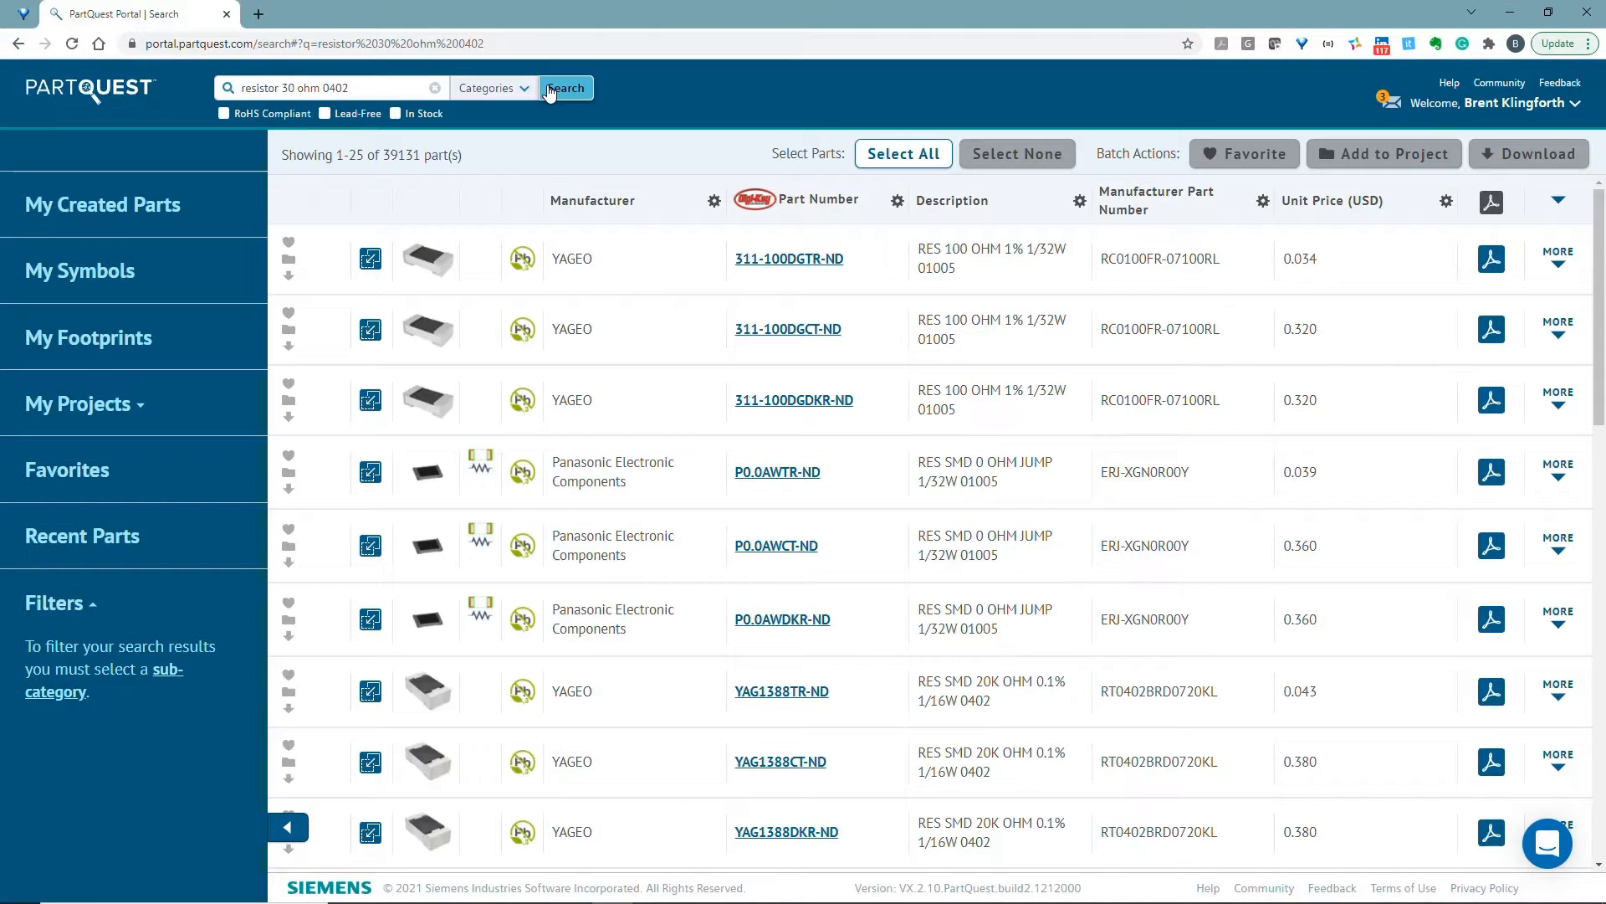
{"action": "left_click", "coordinate": [517, 89]}
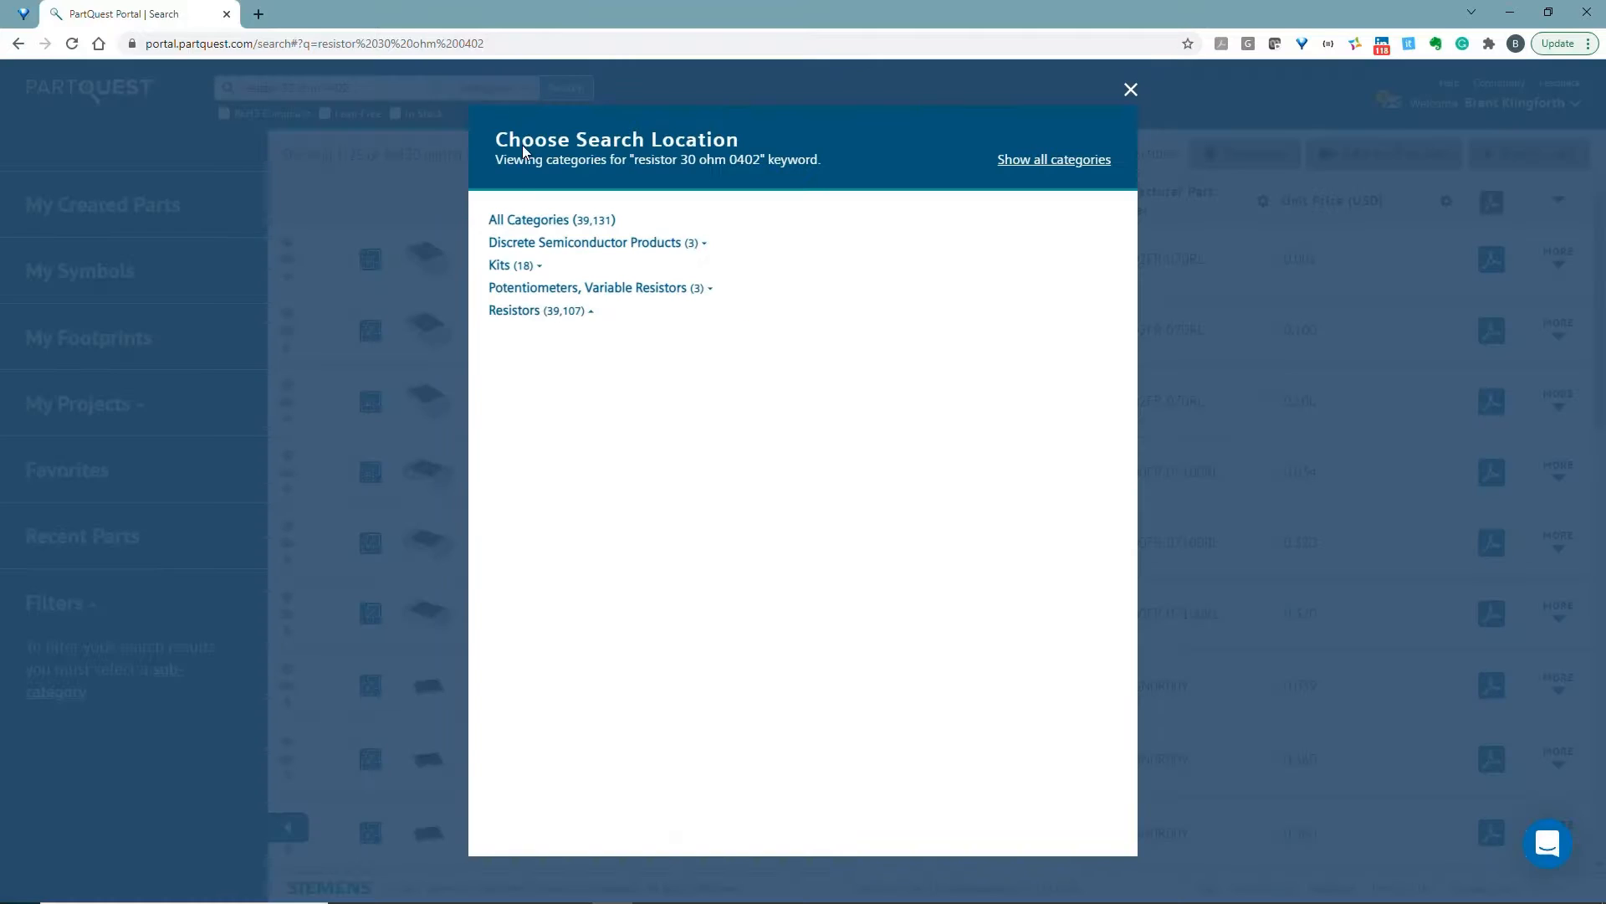
{"action": "left_click", "coordinate": [532, 346]}
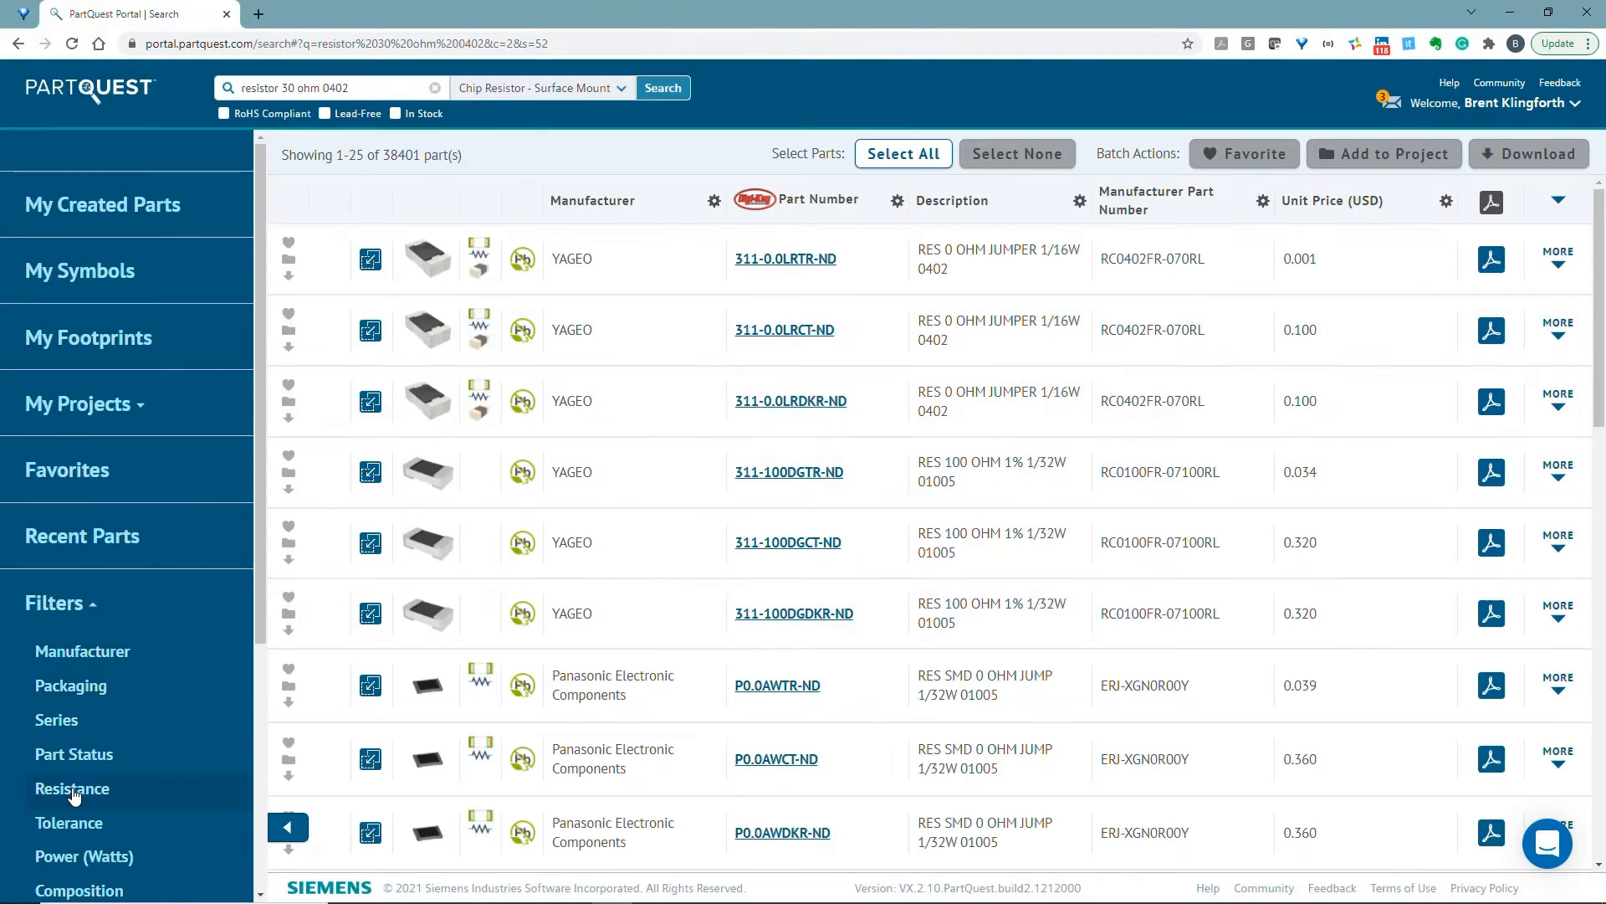
Step: Filter the parts to a resistance of 30 Ohms and expand the details of Panasonic part P30JTR-ND
{"action": "left_click", "coordinate": [74, 790]}
{"action": "left_click_drag", "start_coordinate": [1130, 216], "coordinate": [1161, 355]}
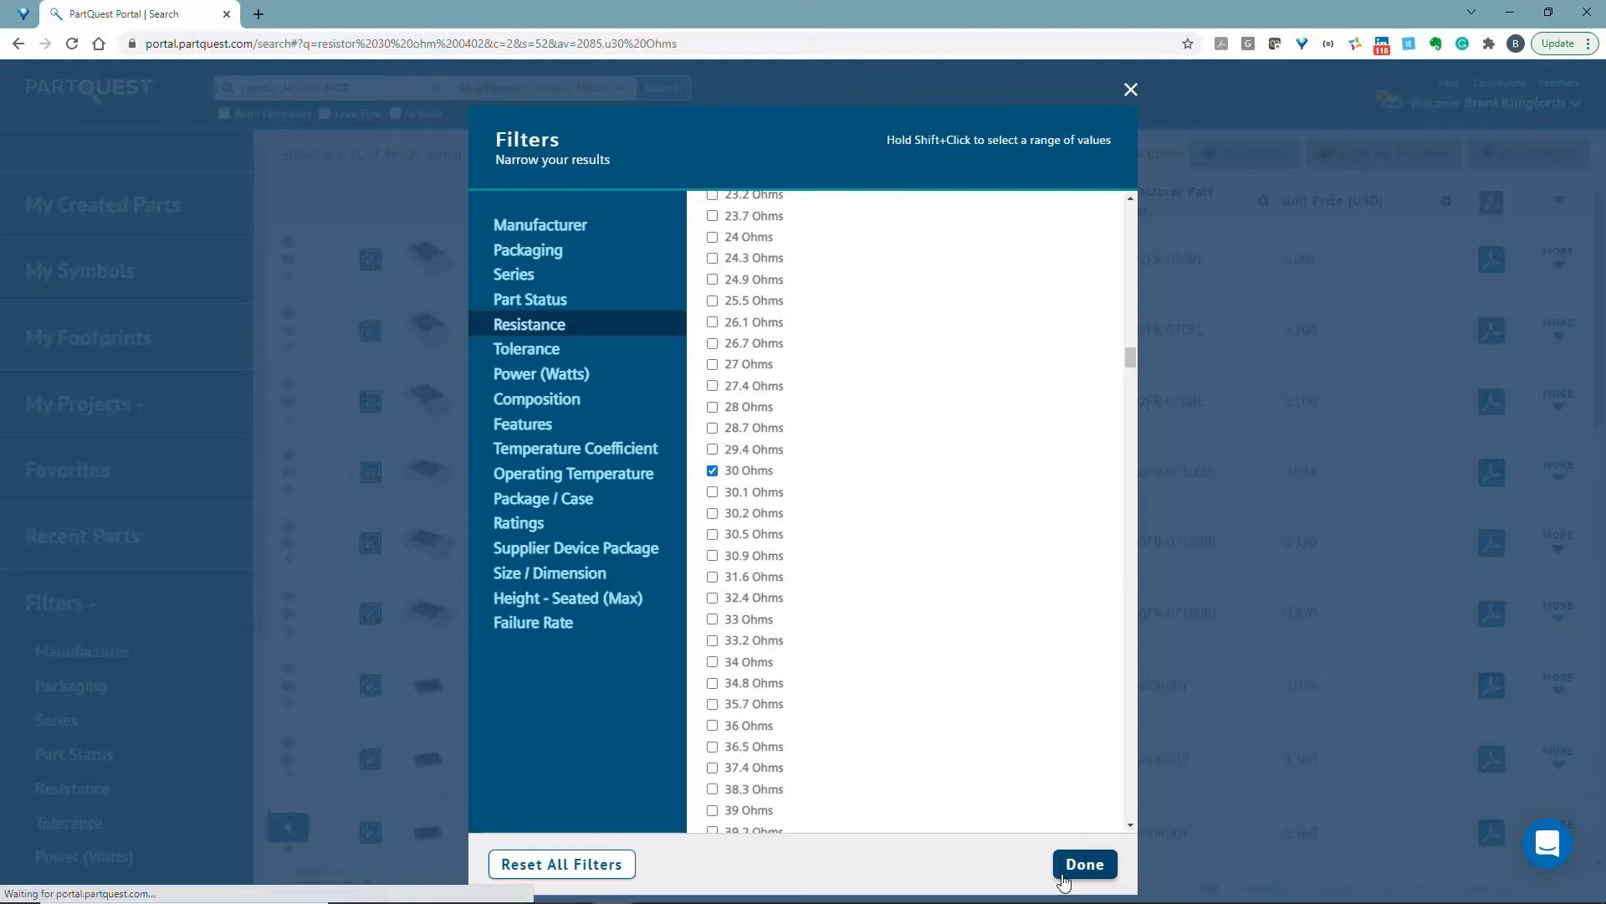
{"action": "left_click", "coordinate": [1084, 864]}
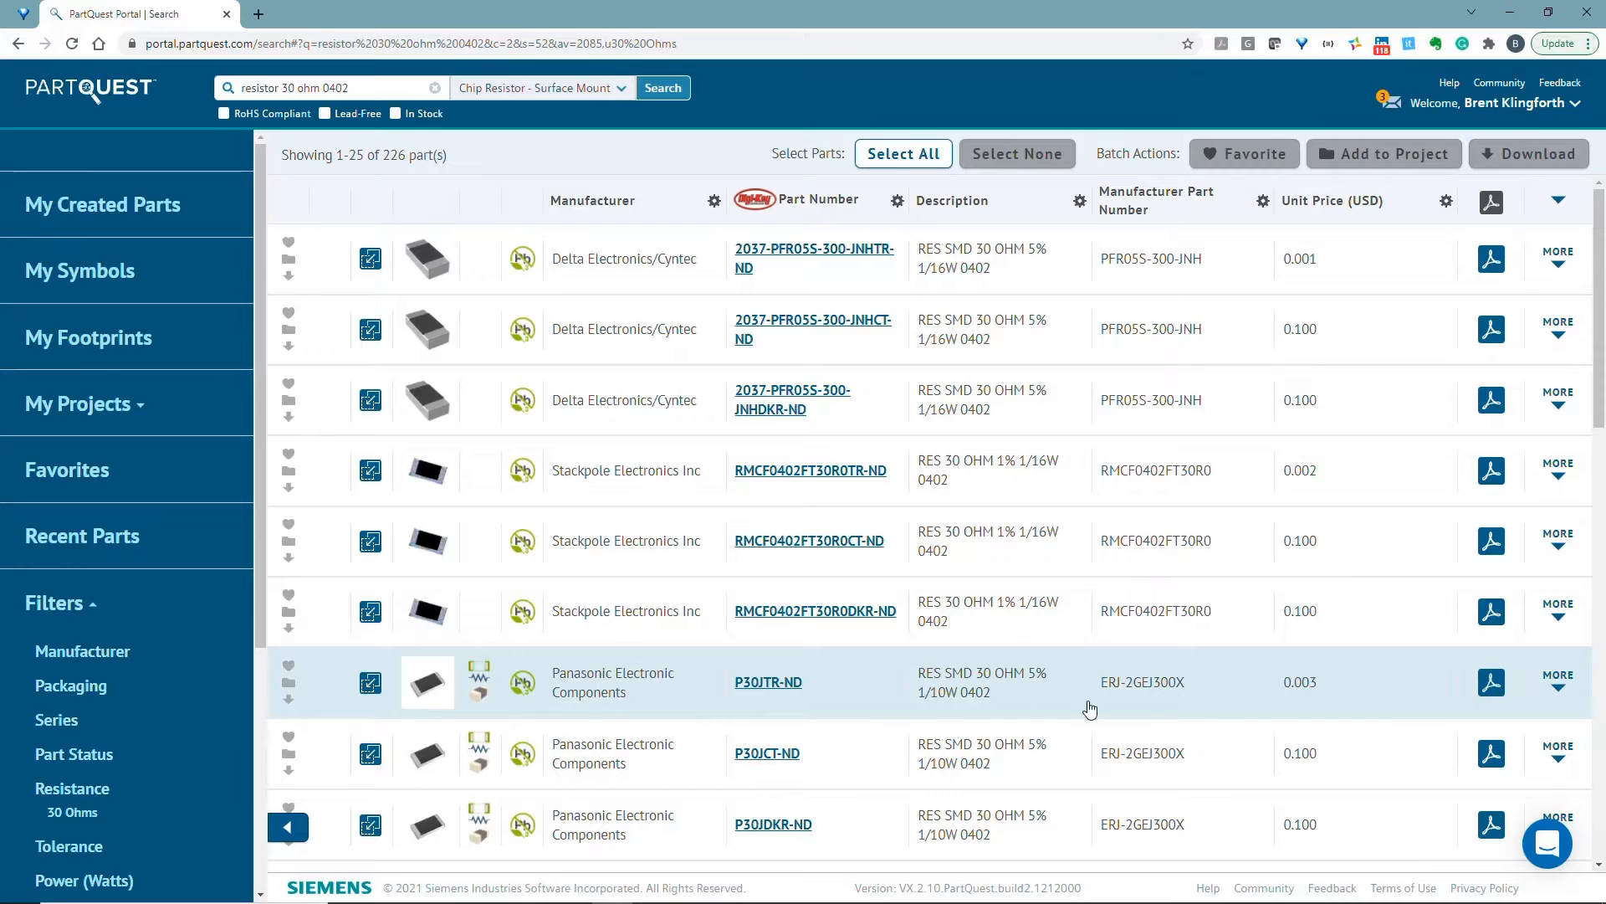
{"action": "left_click", "coordinate": [1558, 679]}
{"action": "scroll", "coordinate": [1393, 705], "scroll_direction": "down", "scroll_amount": 4}
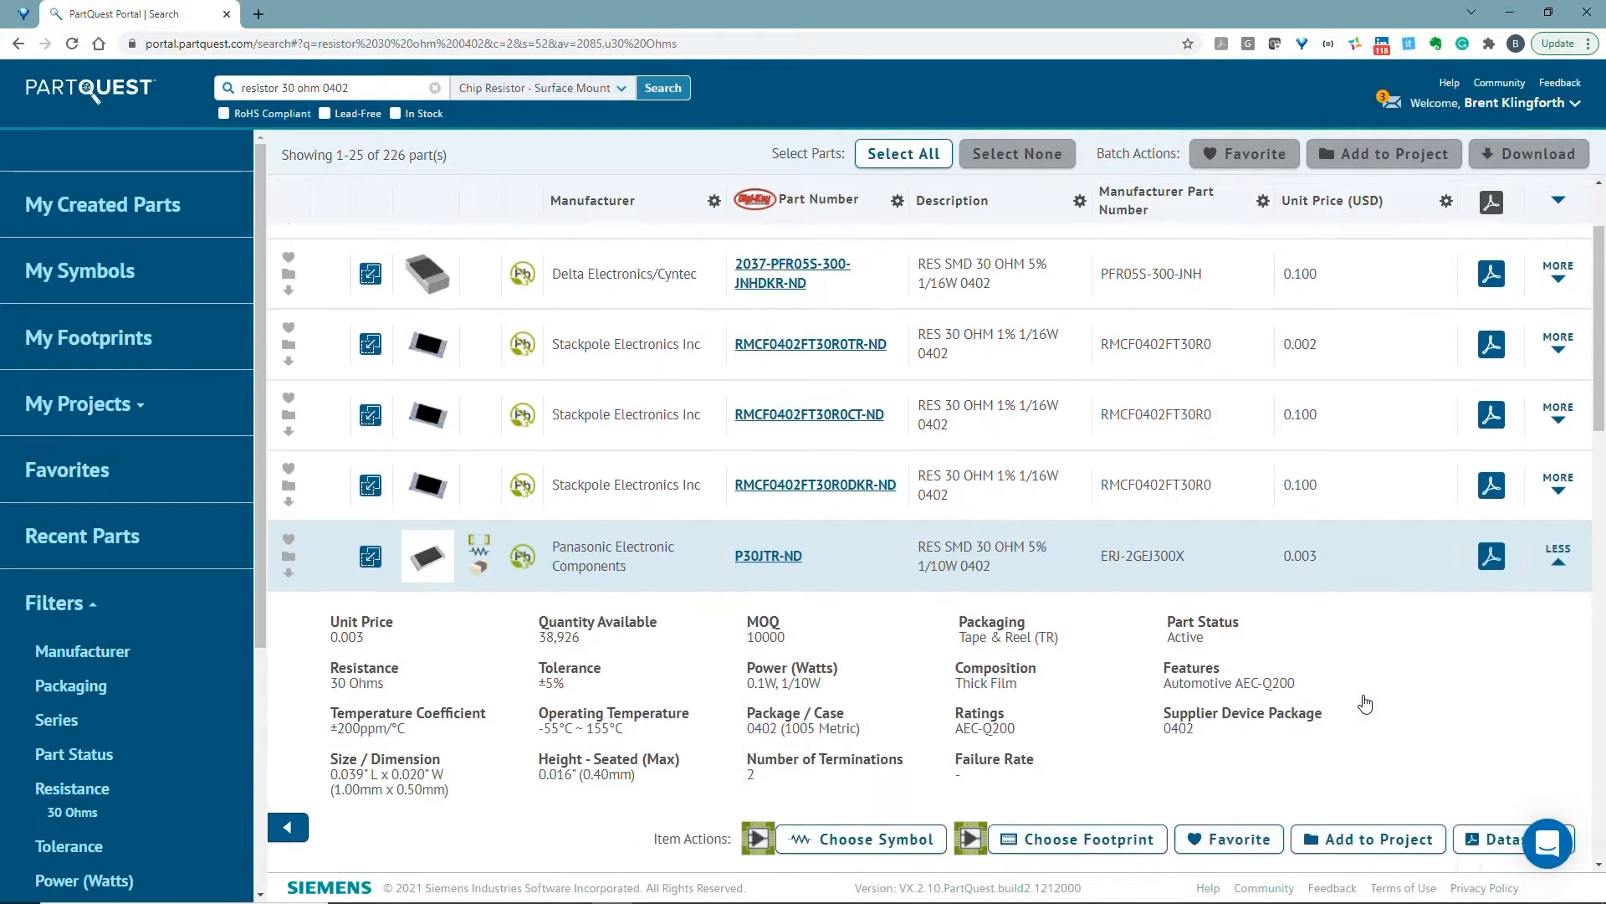
Step: Add part P30JTR-ND to the Hand Drill project and view it on the second page of that project's parts
{"action": "left_click", "coordinate": [1356, 642]}
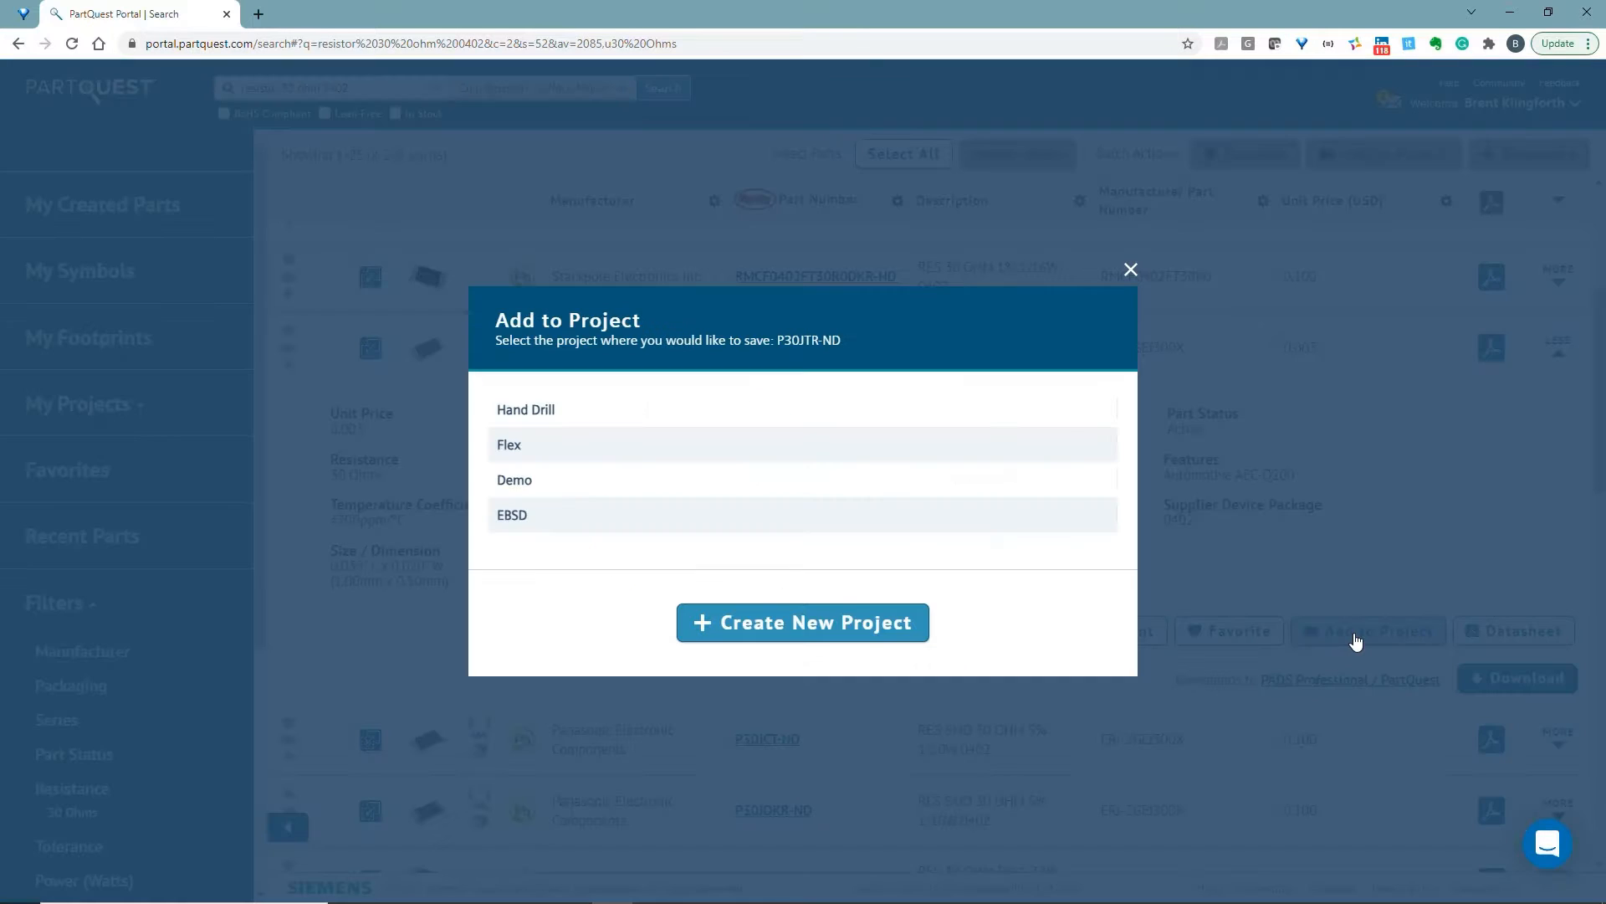
{"action": "left_click", "coordinate": [523, 415]}
{"action": "left_click", "coordinate": [130, 410]}
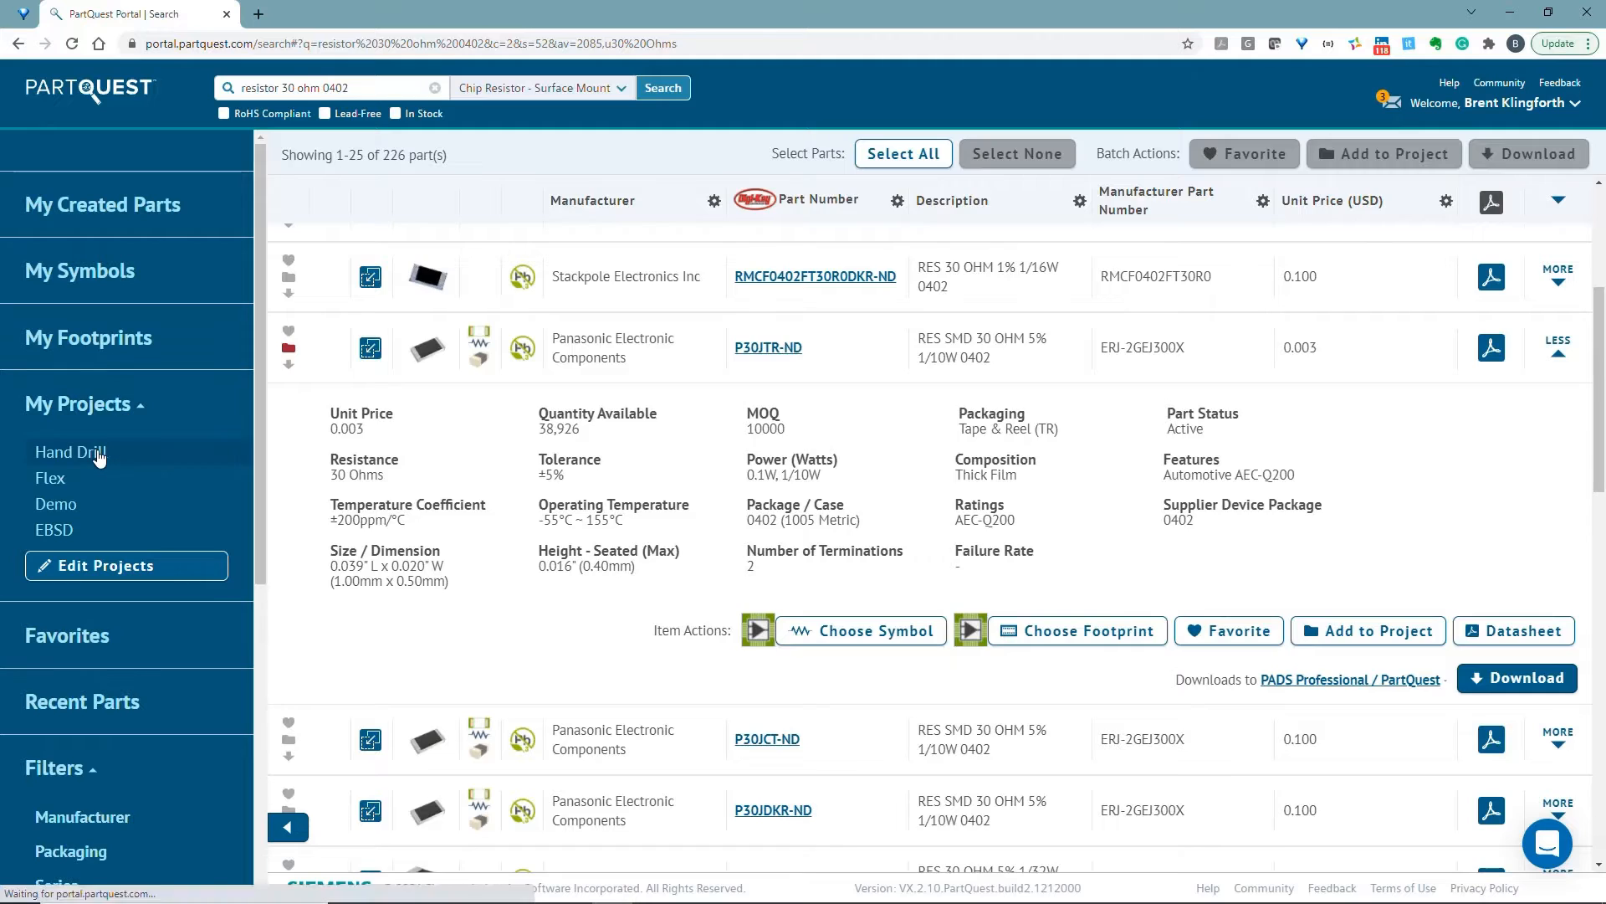
{"action": "left_click", "coordinate": [98, 453]}
{"action": "scroll", "coordinate": [792, 716], "scroll_direction": "down", "scroll_amount": 10}
{"action": "left_click", "coordinate": [1004, 813]}
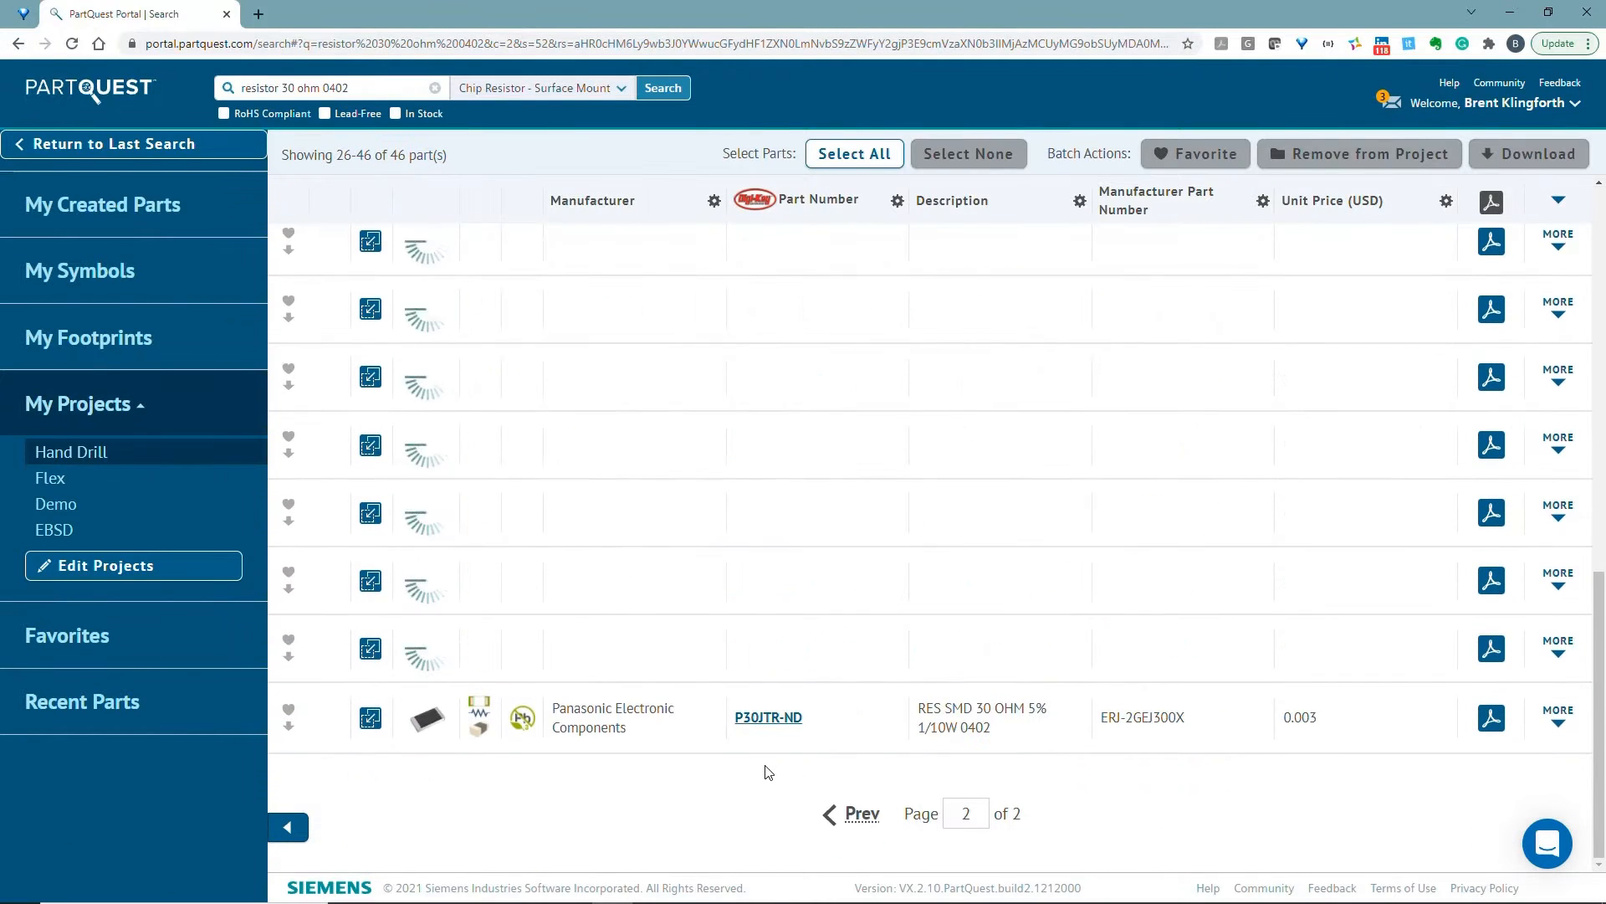
Step: Search the Chip Resistor - Surface Mount category for "resistor .001 1206"
{"action": "left_click", "coordinate": [354, 87]}
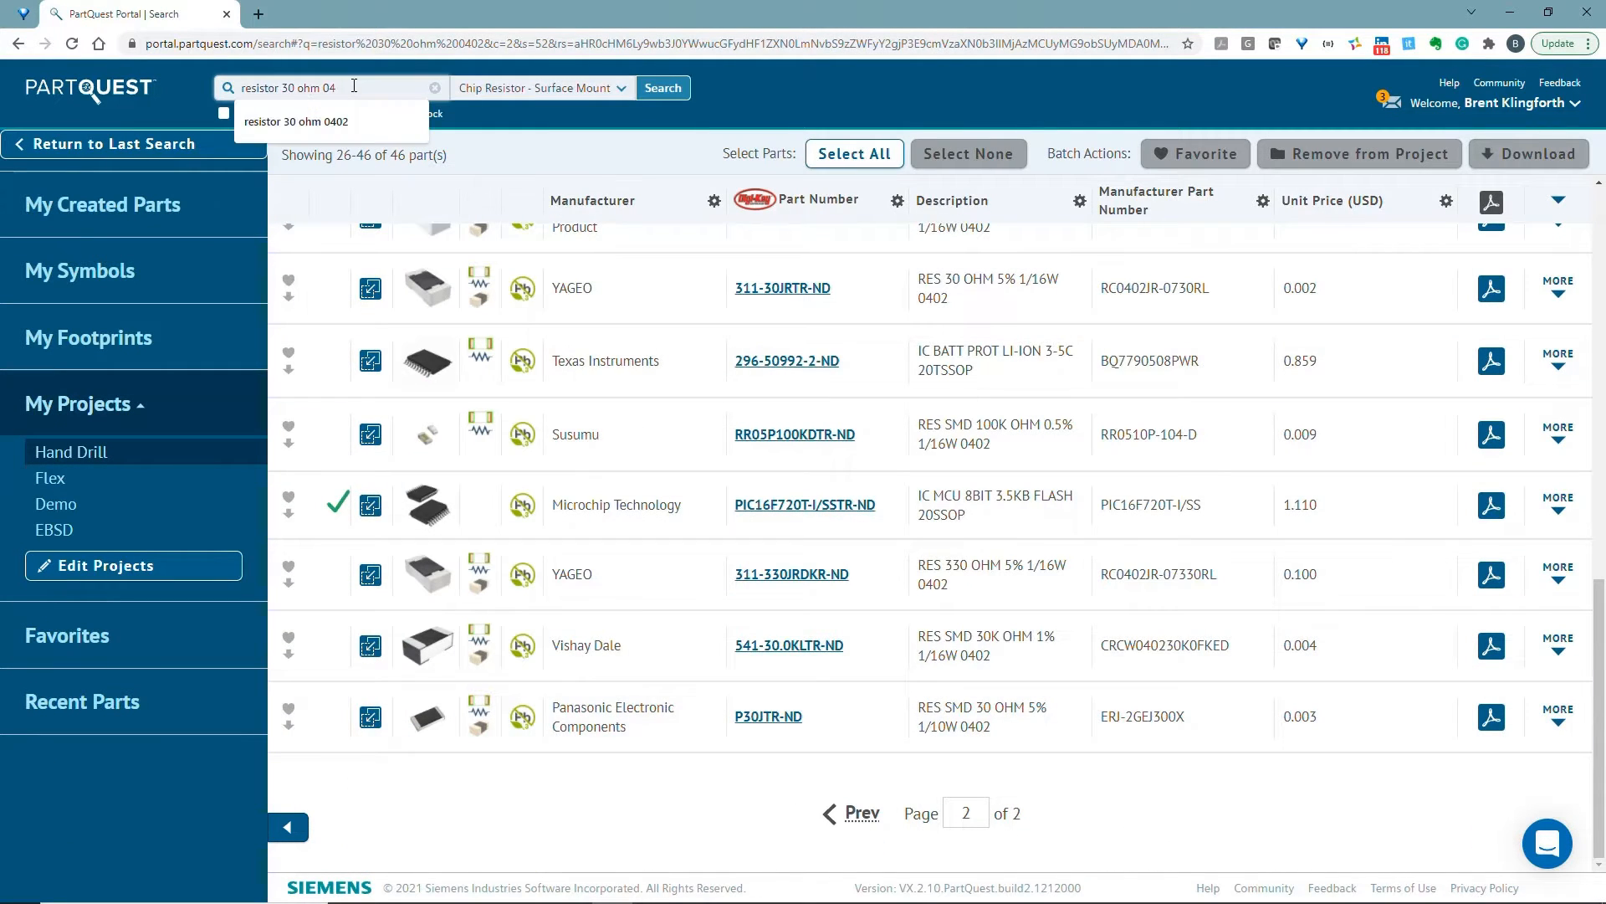
{"action": "key", "text": "BackSpace"}
{"action": "key", "text": "BackSpace"}
{"action": "key", "text": "BackSpace"}
{"action": "key", "text": "BackSpace"}
{"action": "key", "text": "BackSpace"}
{"action": "key", "text": "BackSpace"}
{"action": "key", "text": "BackSpace"}
{"action": "key", "text": "BackSpace"}
{"action": "key", "text": "BackSpace"}
{"action": "key", "text": "BackSpace"}
{"action": "key", "text": "BackSpace"}
{"action": "key", "text": "BackSpace"}
{"action": "type", "text": ".001"}
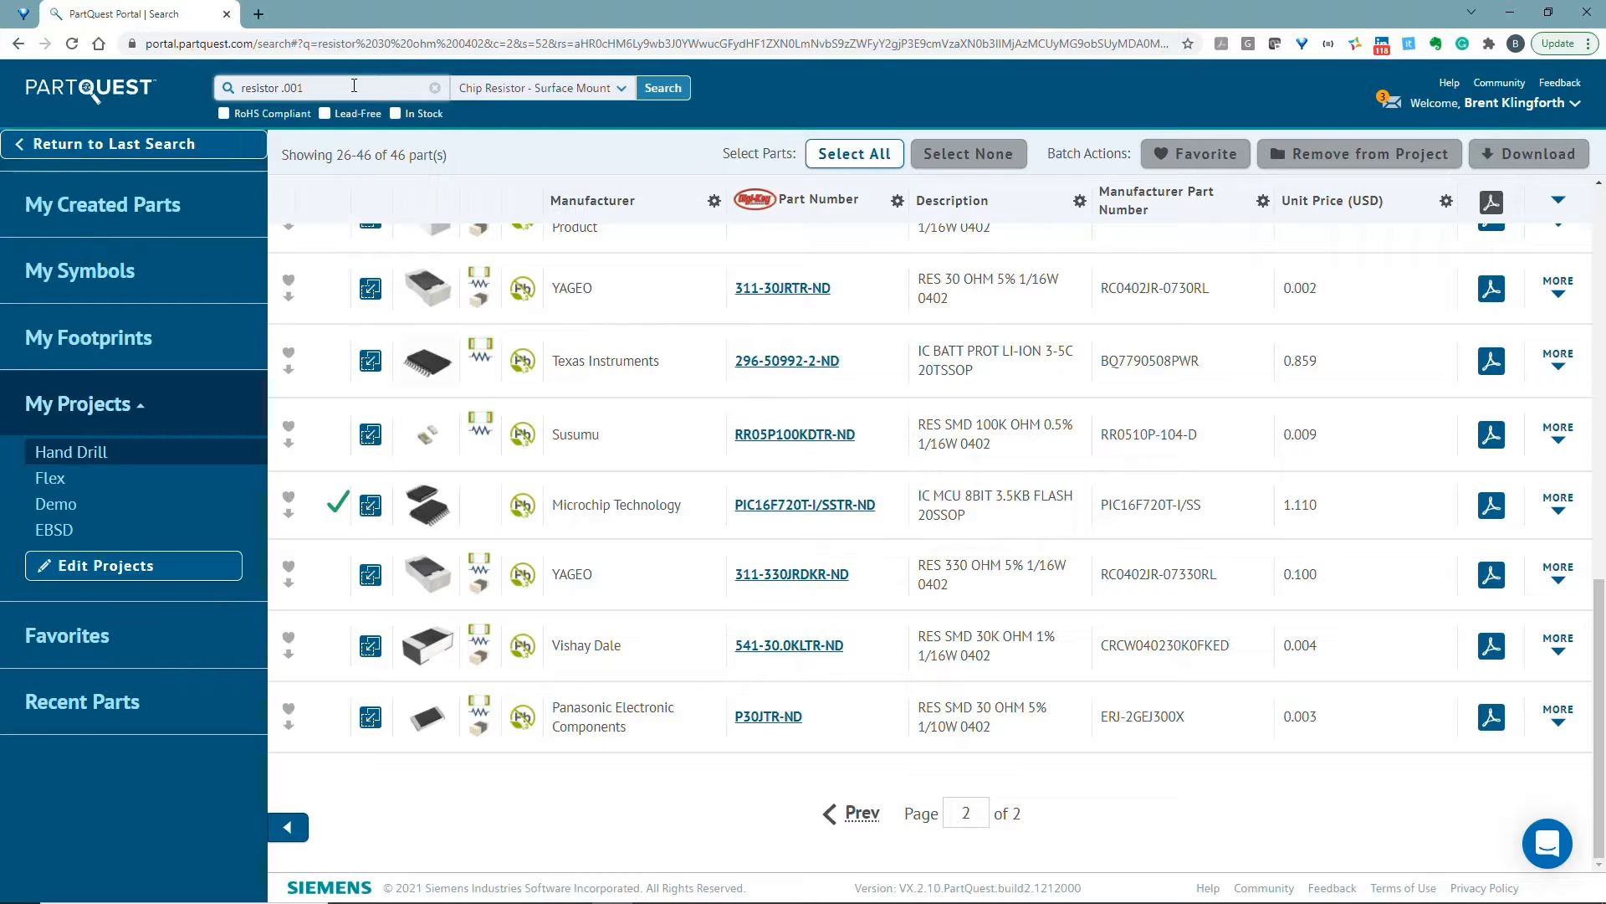
{"action": "type", "text": " 1206"}
{"action": "key", "text": "Return"}
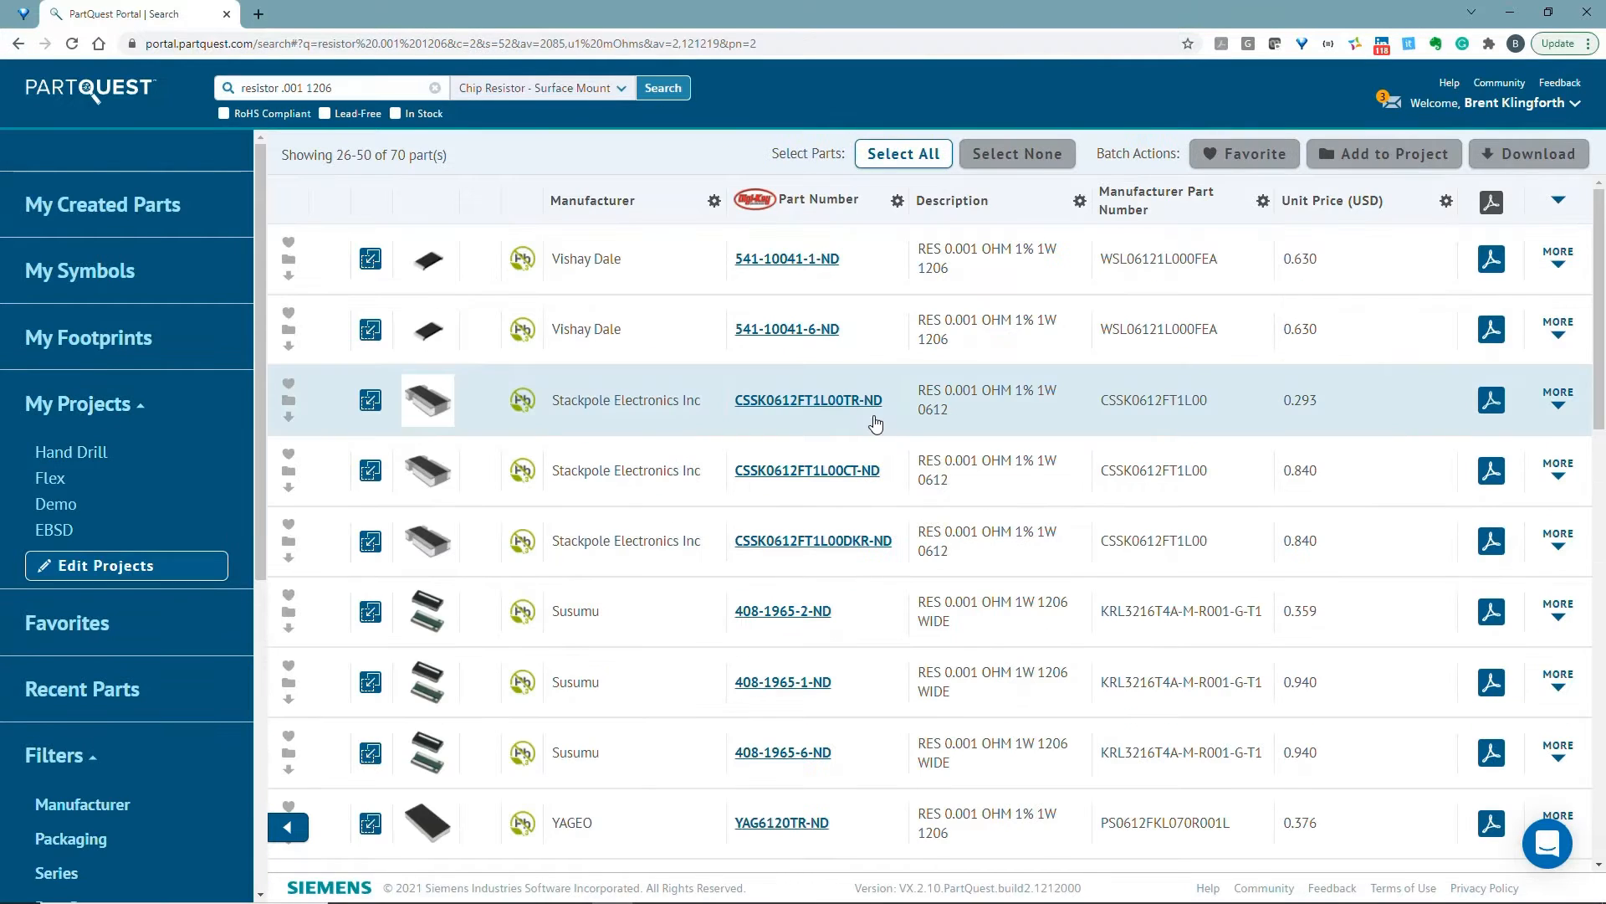
Step: Expand the details of Stackpole part CSSK0612FT1L00TR-ND and add it to the Hand Drill project
{"action": "left_click", "coordinate": [1556, 414]}
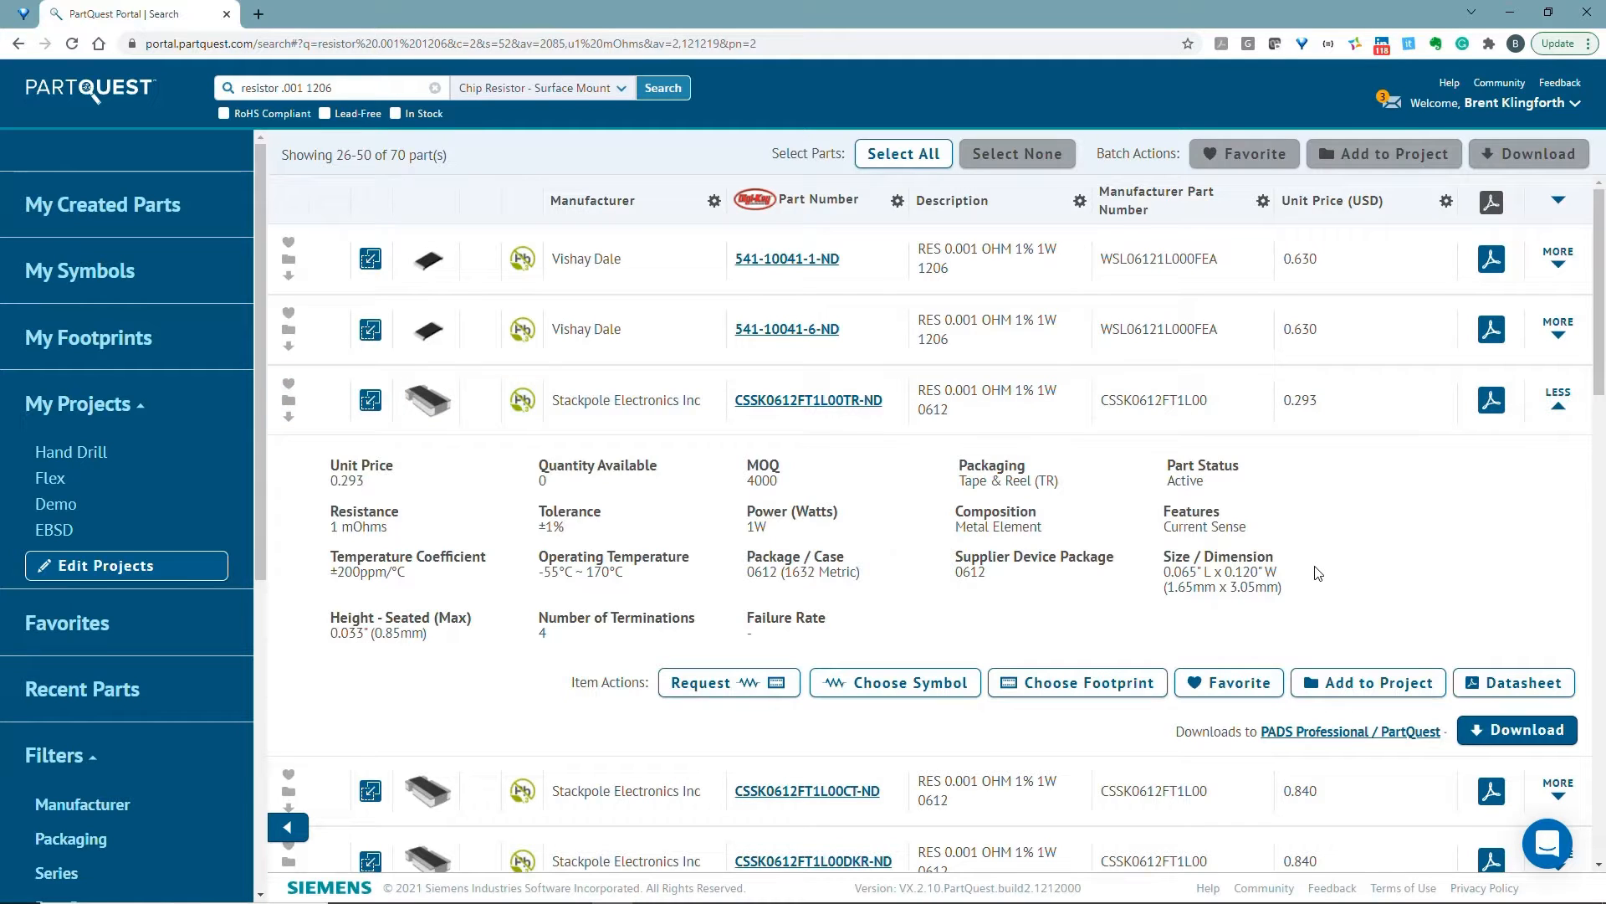
{"action": "left_click", "coordinate": [1330, 684]}
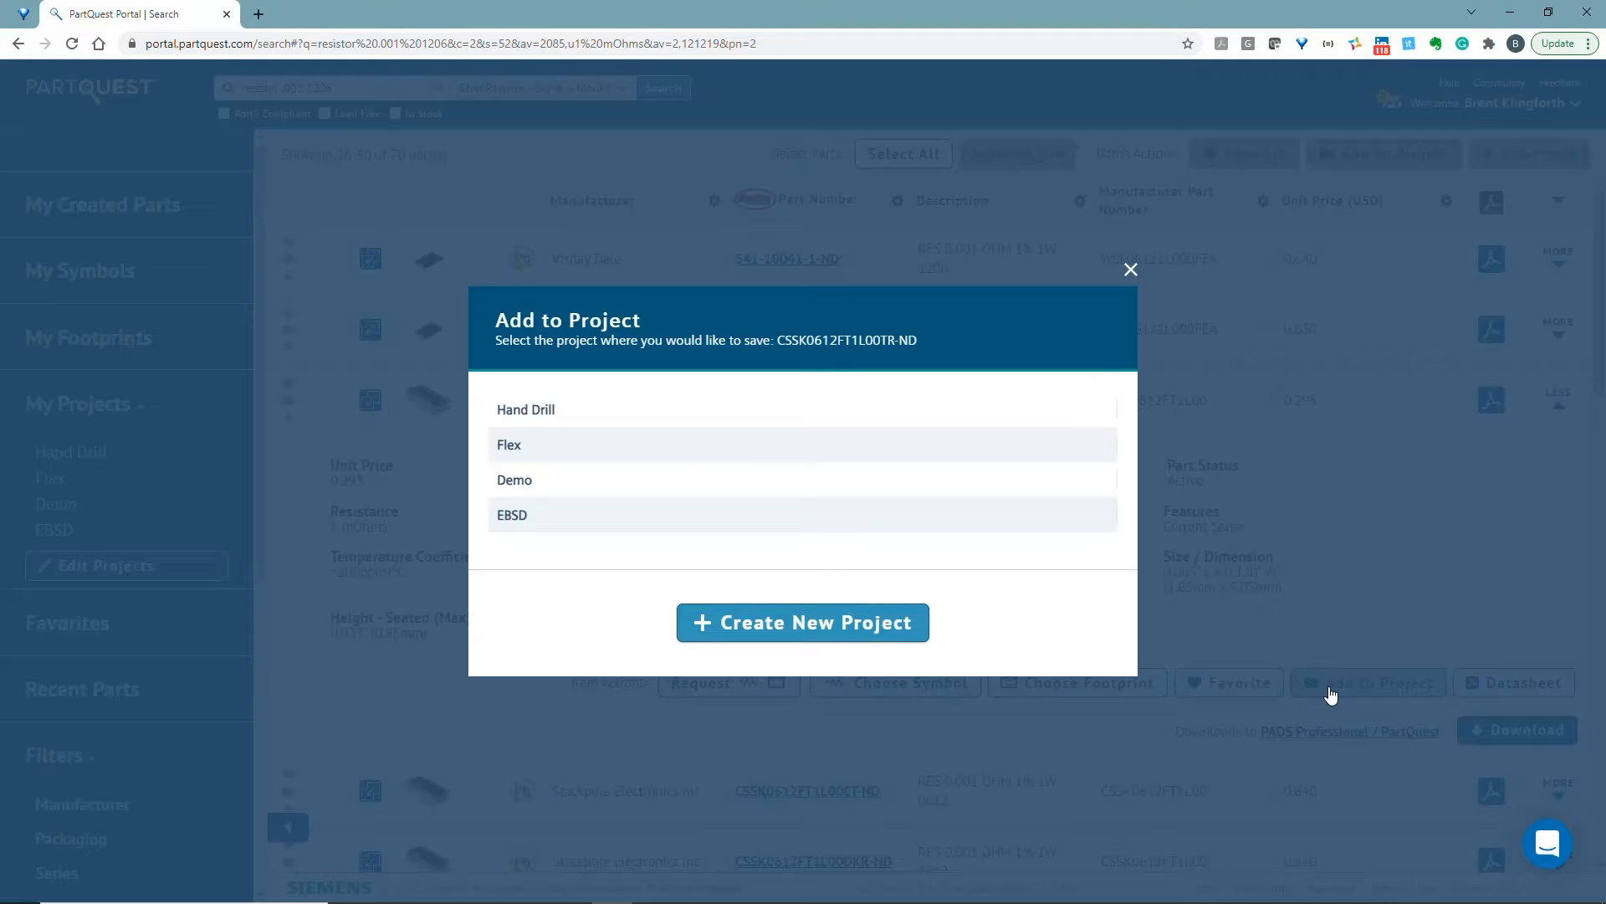
{"action": "left_click", "coordinate": [518, 412]}
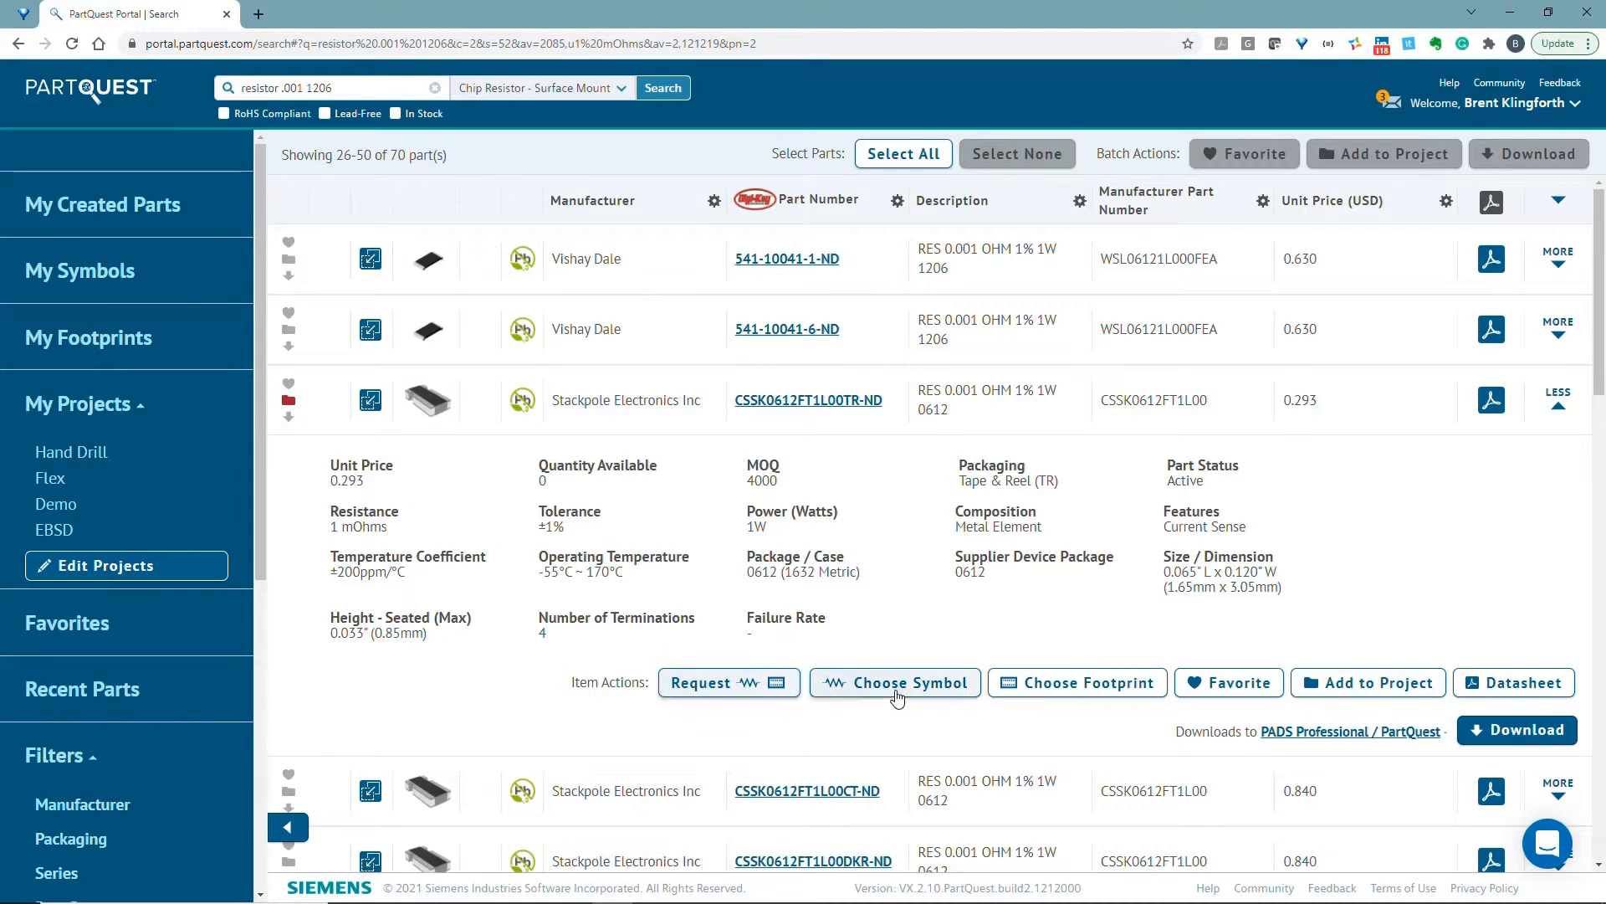
Step: Start a custom footprint for CSSK0612FT1L00 with the Discrete package outline, millimetre units and a Rectangle package shape
{"action": "left_click", "coordinate": [1028, 691]}
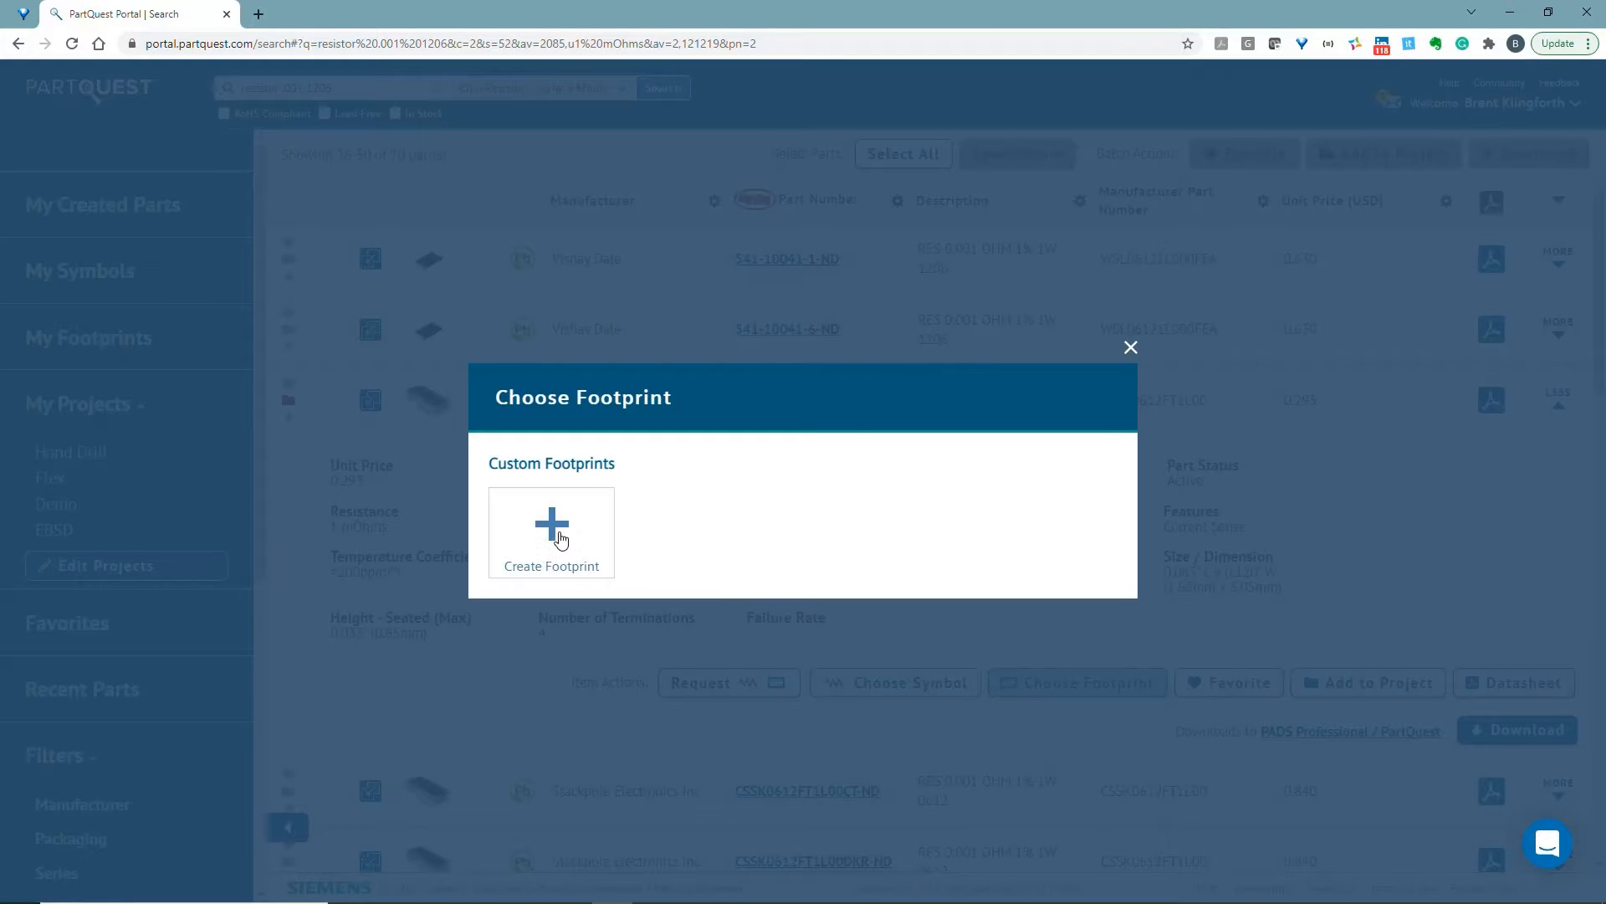
{"action": "left_click", "coordinate": [559, 536]}
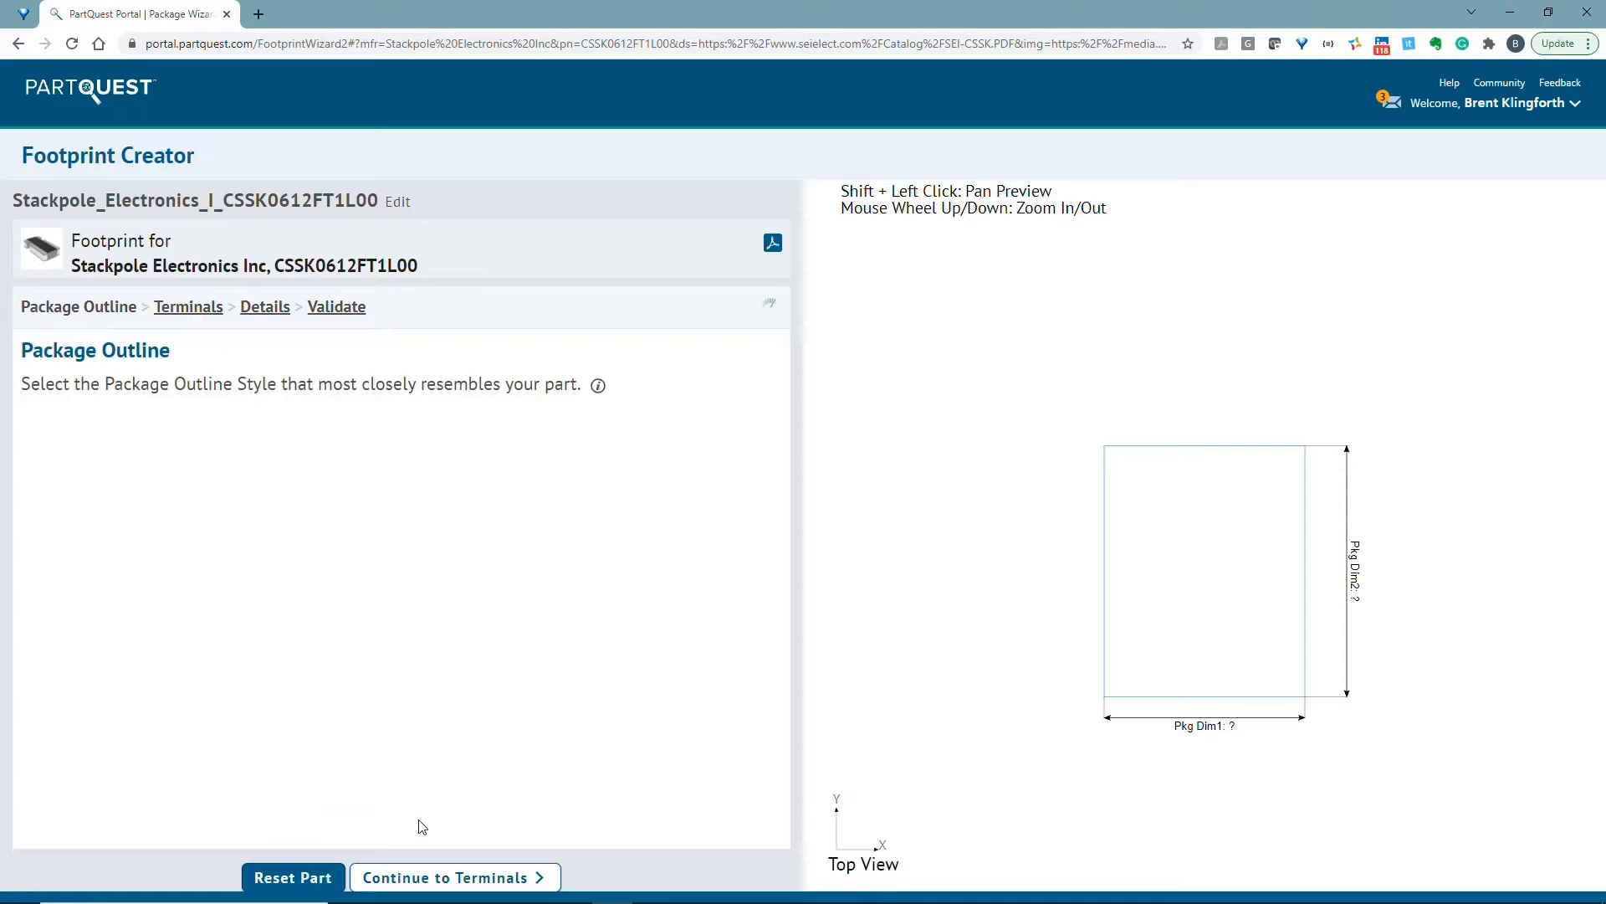
{"action": "scroll", "coordinate": [352, 640], "scroll_direction": "down", "scroll_amount": 2}
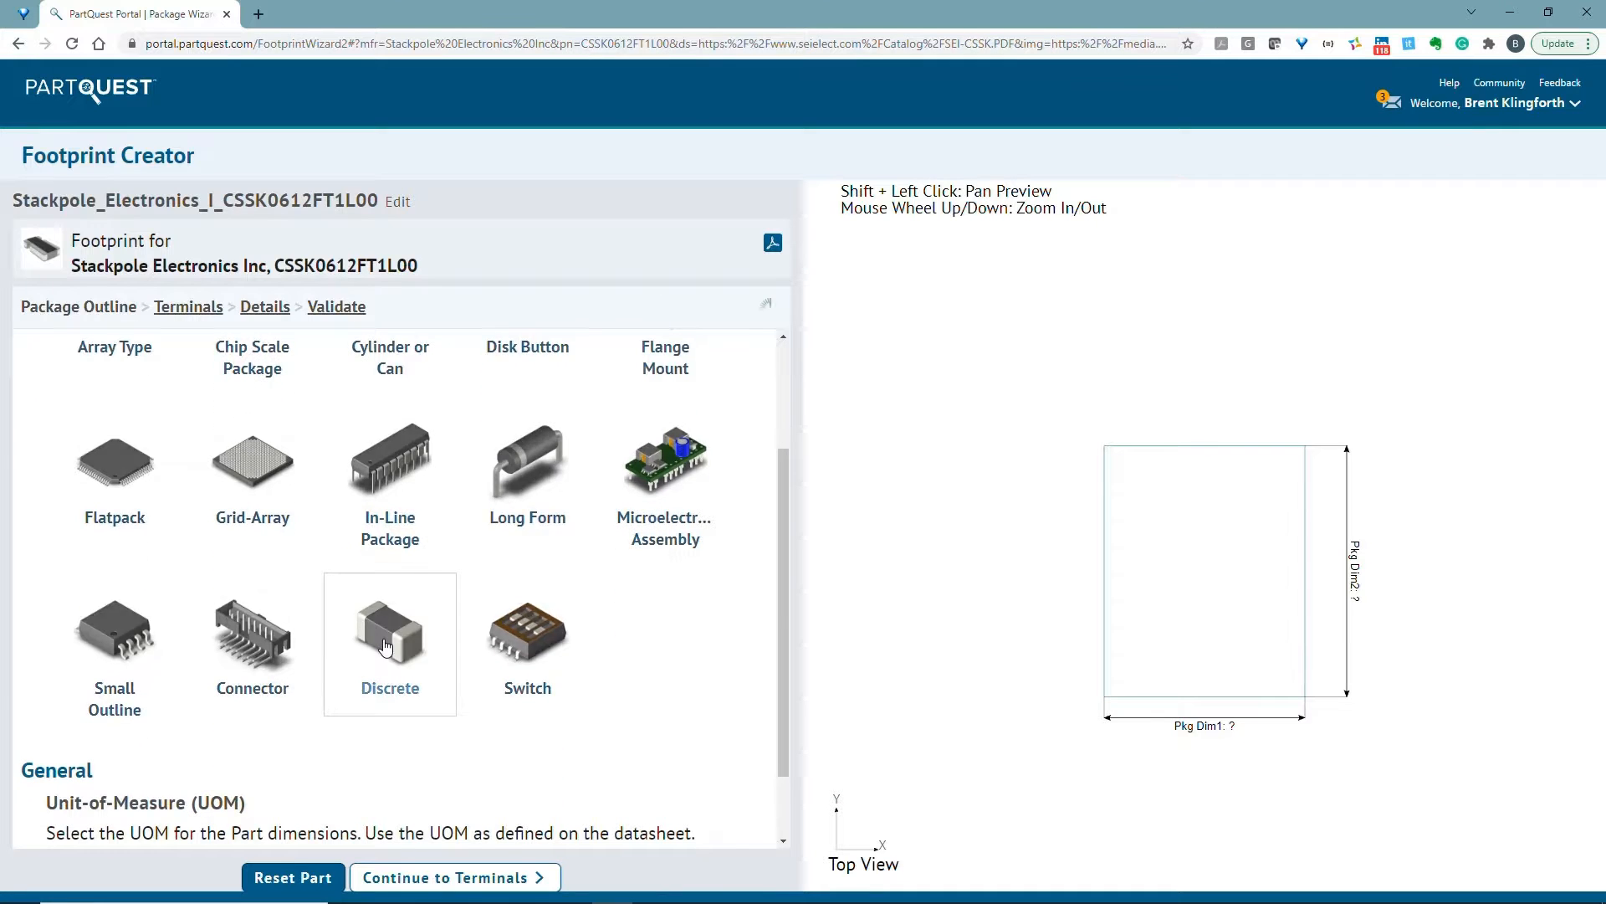
{"action": "left_click", "coordinate": [385, 647]}
{"action": "scroll", "coordinate": [383, 646], "scroll_direction": "down", "scroll_amount": 2}
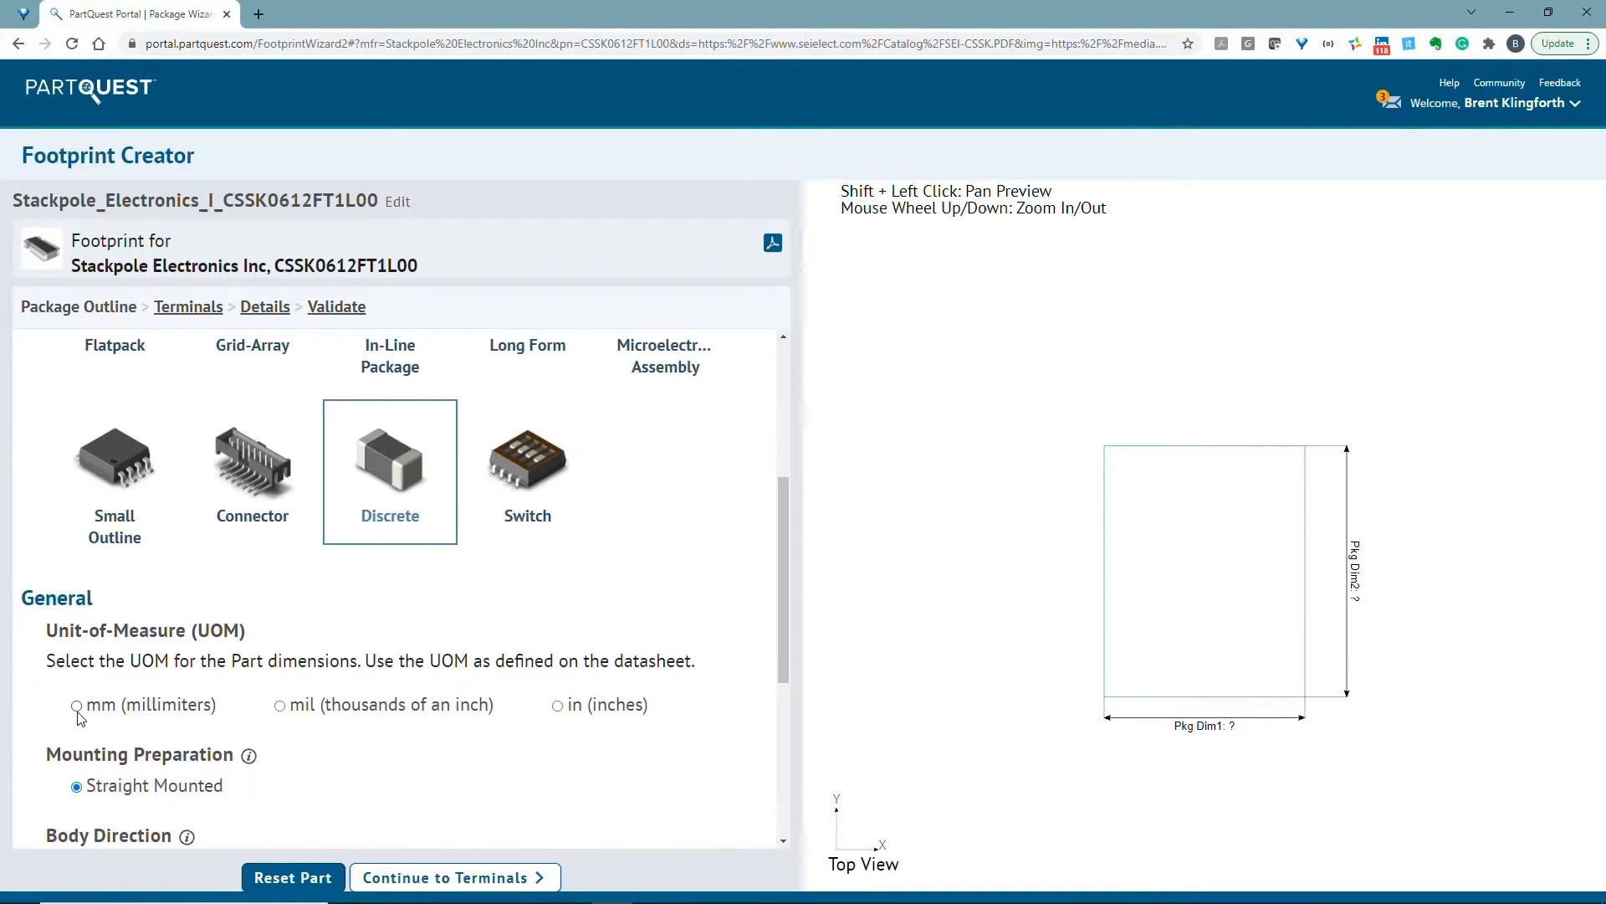
{"action": "scroll", "coordinate": [77, 712], "scroll_direction": "down", "scroll_amount": 5}
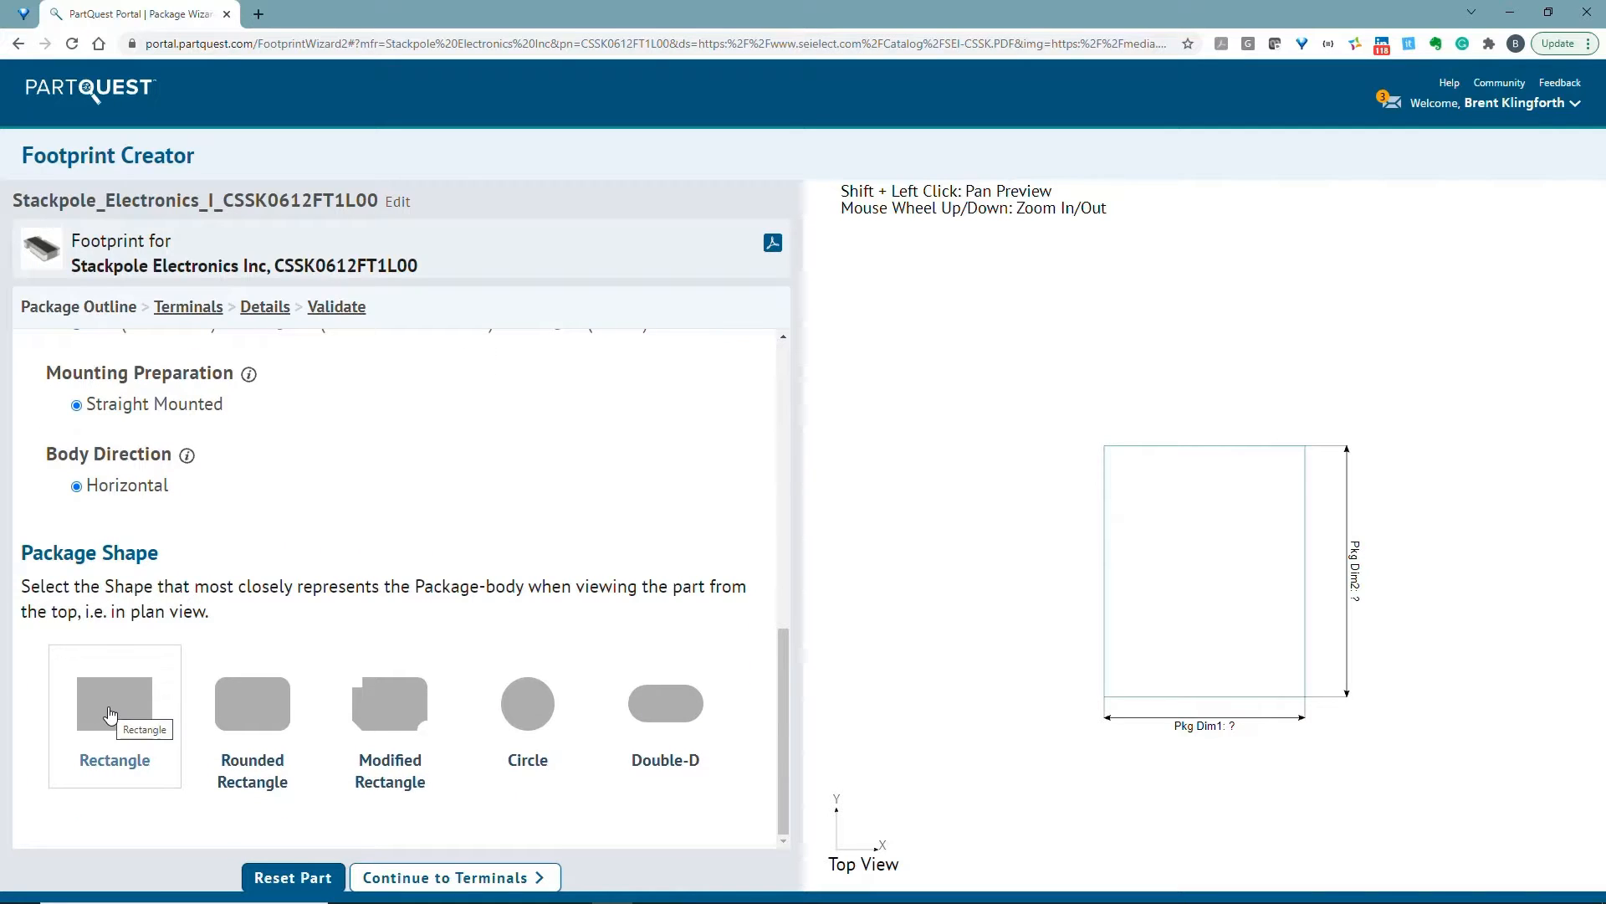
{"action": "left_click", "coordinate": [109, 713]}
{"action": "scroll", "coordinate": [161, 717], "scroll_direction": "down", "scroll_amount": 2}
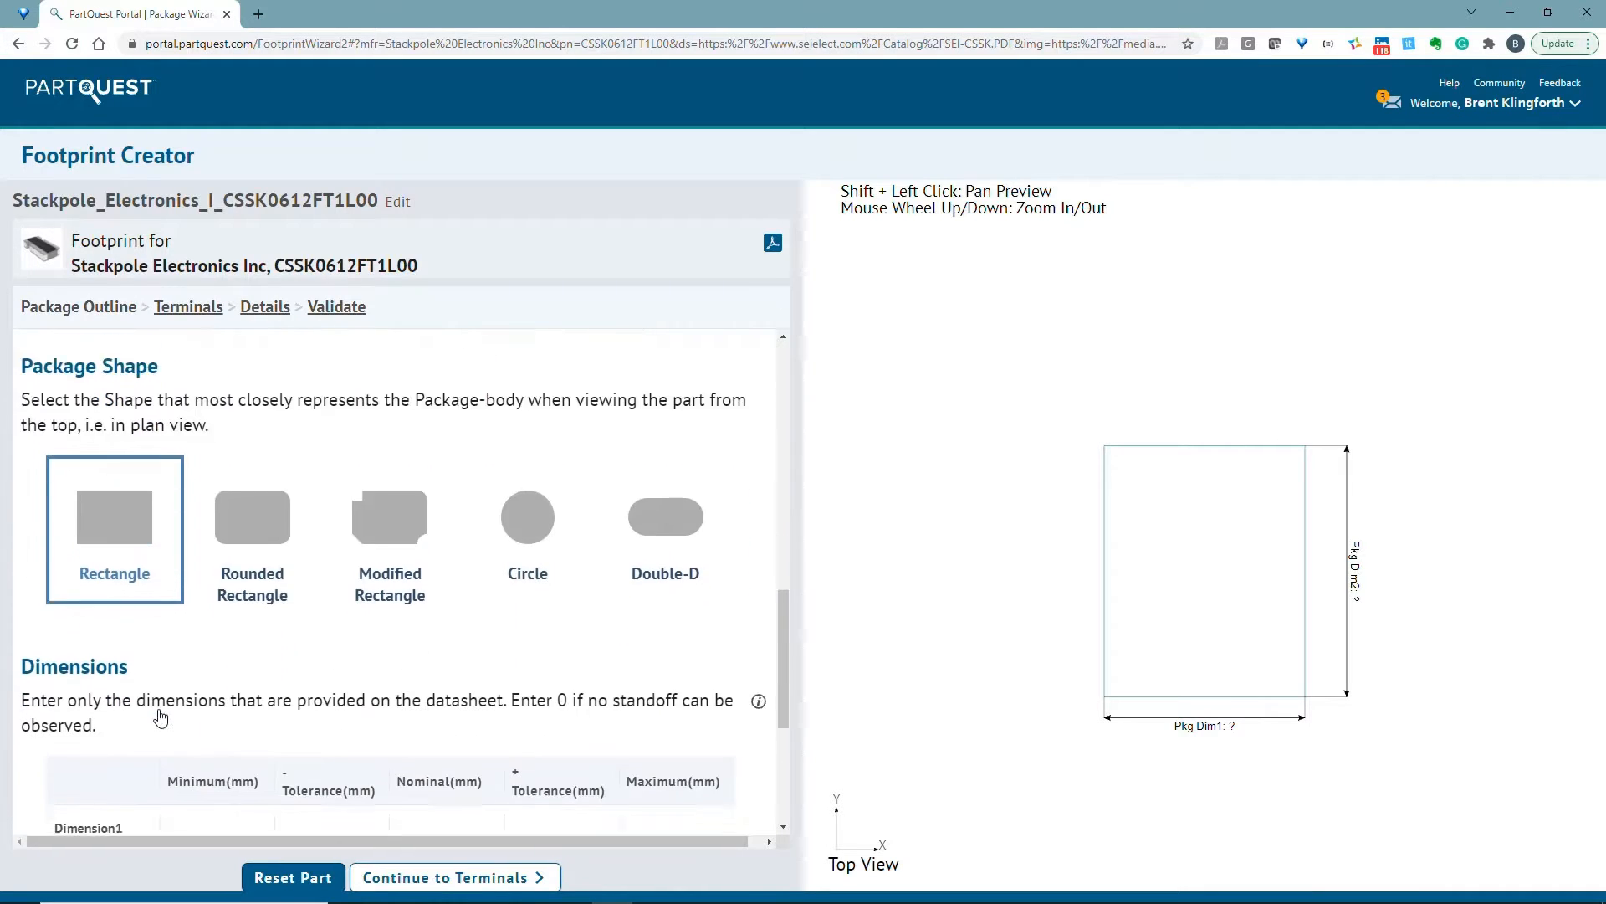
Step: Set package Dimension1 to 3.2 mm and Dimension2 to 1.6 mm nominal, each with plus and minus tolerances of .25 mm
{"action": "scroll", "coordinate": [161, 717], "scroll_direction": "down", "scroll_amount": 4}
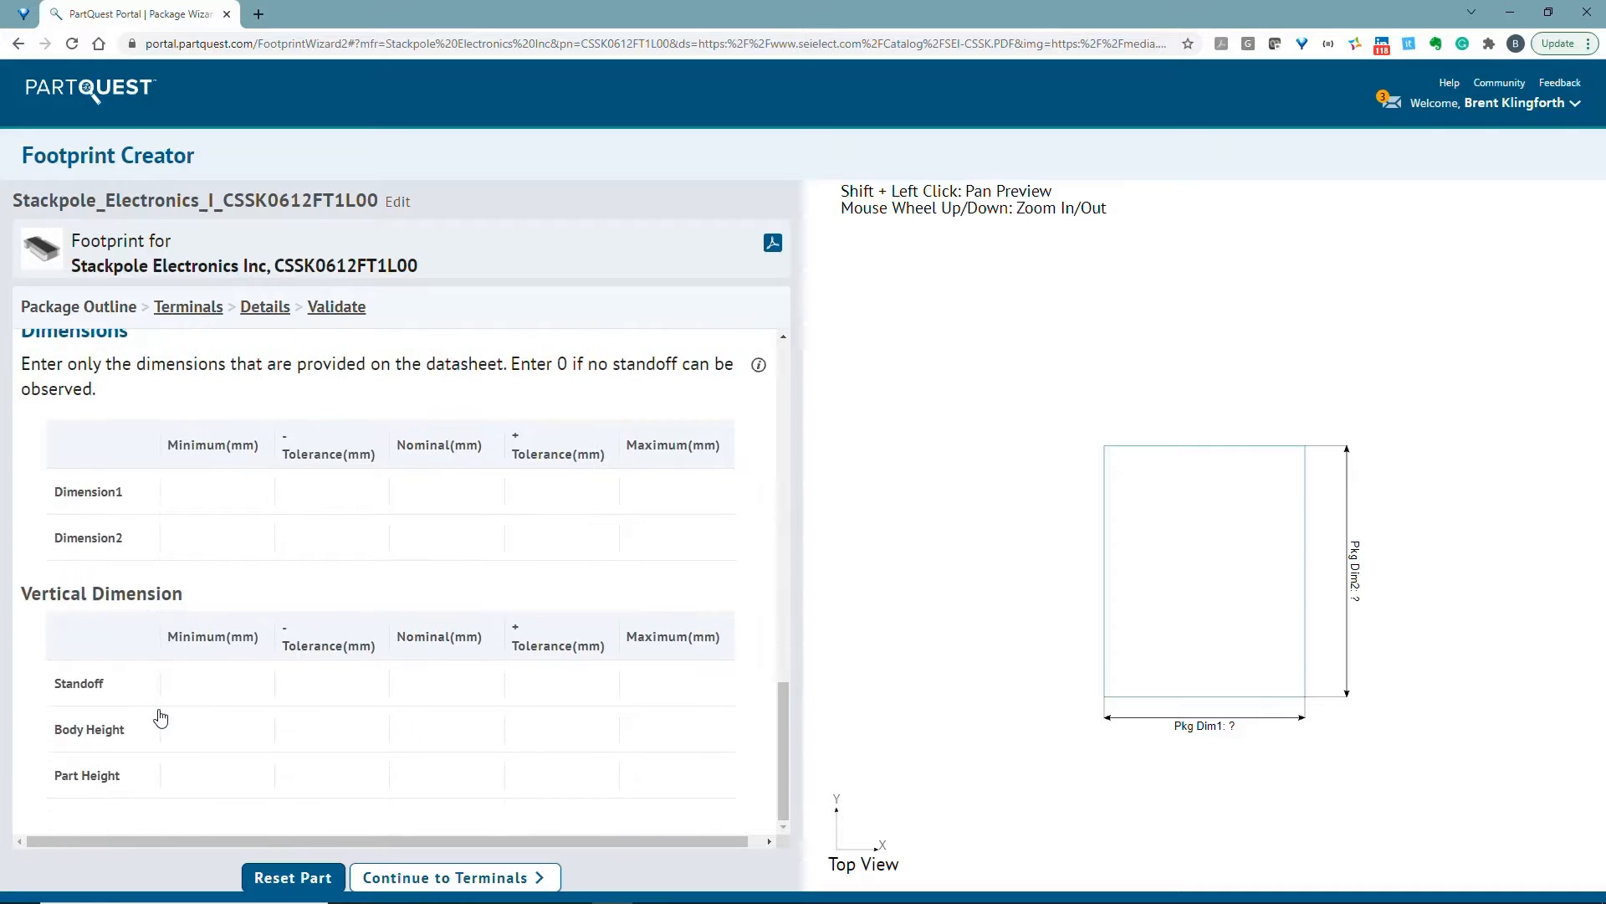
{"action": "left_click", "coordinate": [420, 500]}
{"action": "type", "text": "3.2"}
{"action": "left_click", "coordinate": [422, 537]}
{"action": "type", "text": "1.6"}
{"action": "left_click", "coordinate": [356, 494]}
{"action": "type", "text": ".25"}
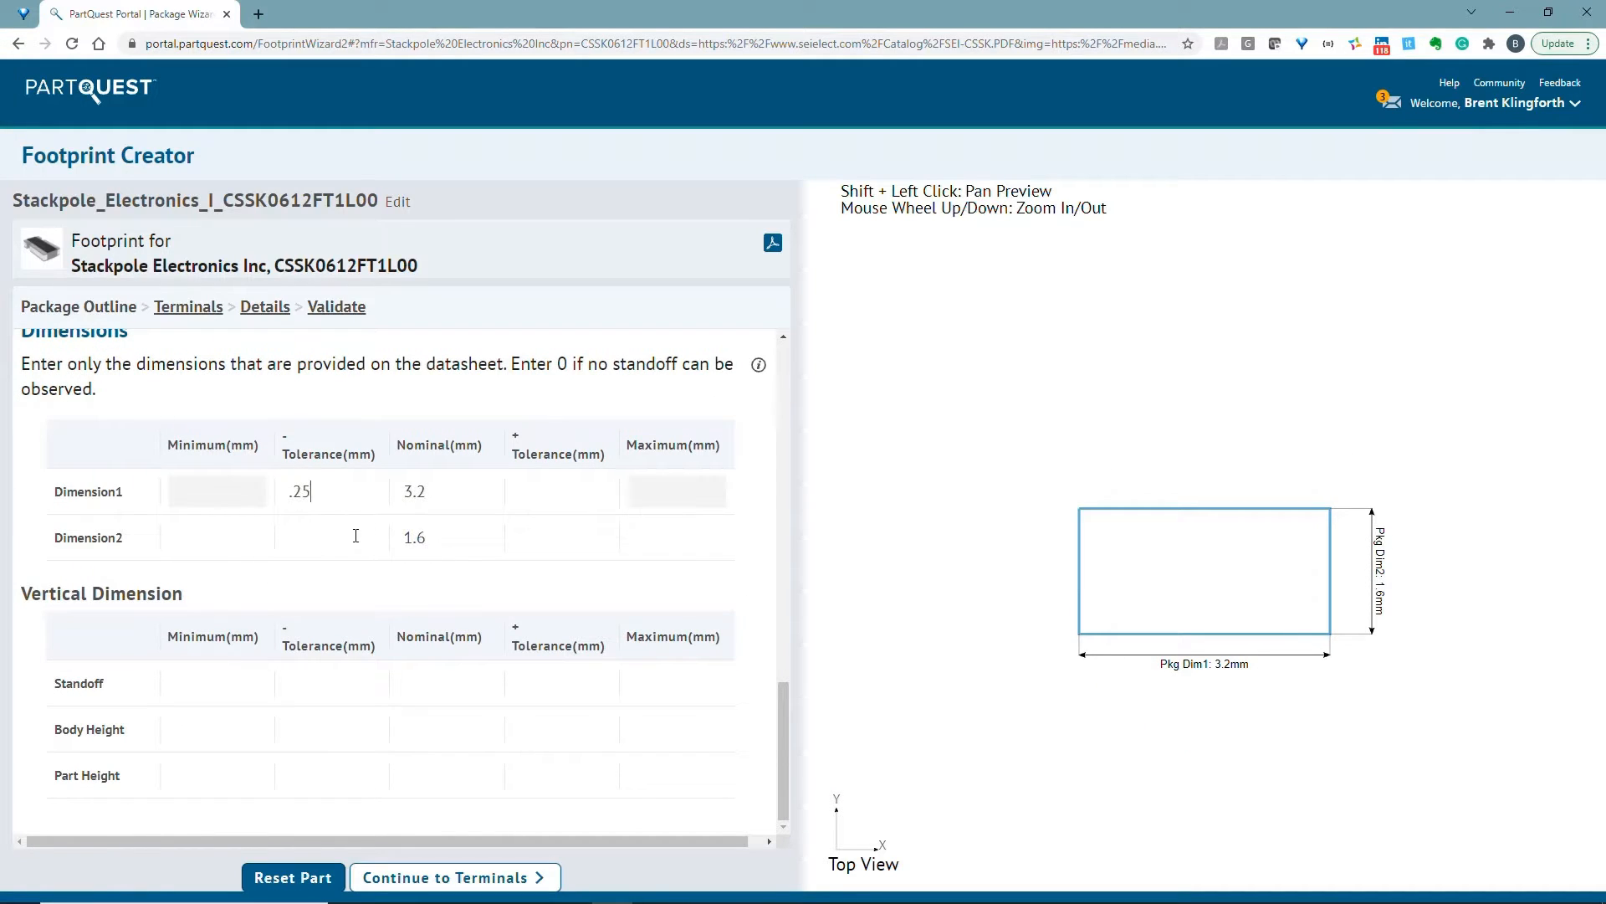
{"action": "left_click", "coordinate": [356, 535]}
{"action": "type", "text": ".3"}
{"action": "left_click_drag", "start_coordinate": [328, 541], "coordinate": [152, 543]}
{"action": "key", "text": "ctrl+c"}
{"action": "left_click", "coordinate": [542, 492]}
{"action": "key", "text": "ctrl+v"}
{"action": "left_click", "coordinate": [545, 533]}
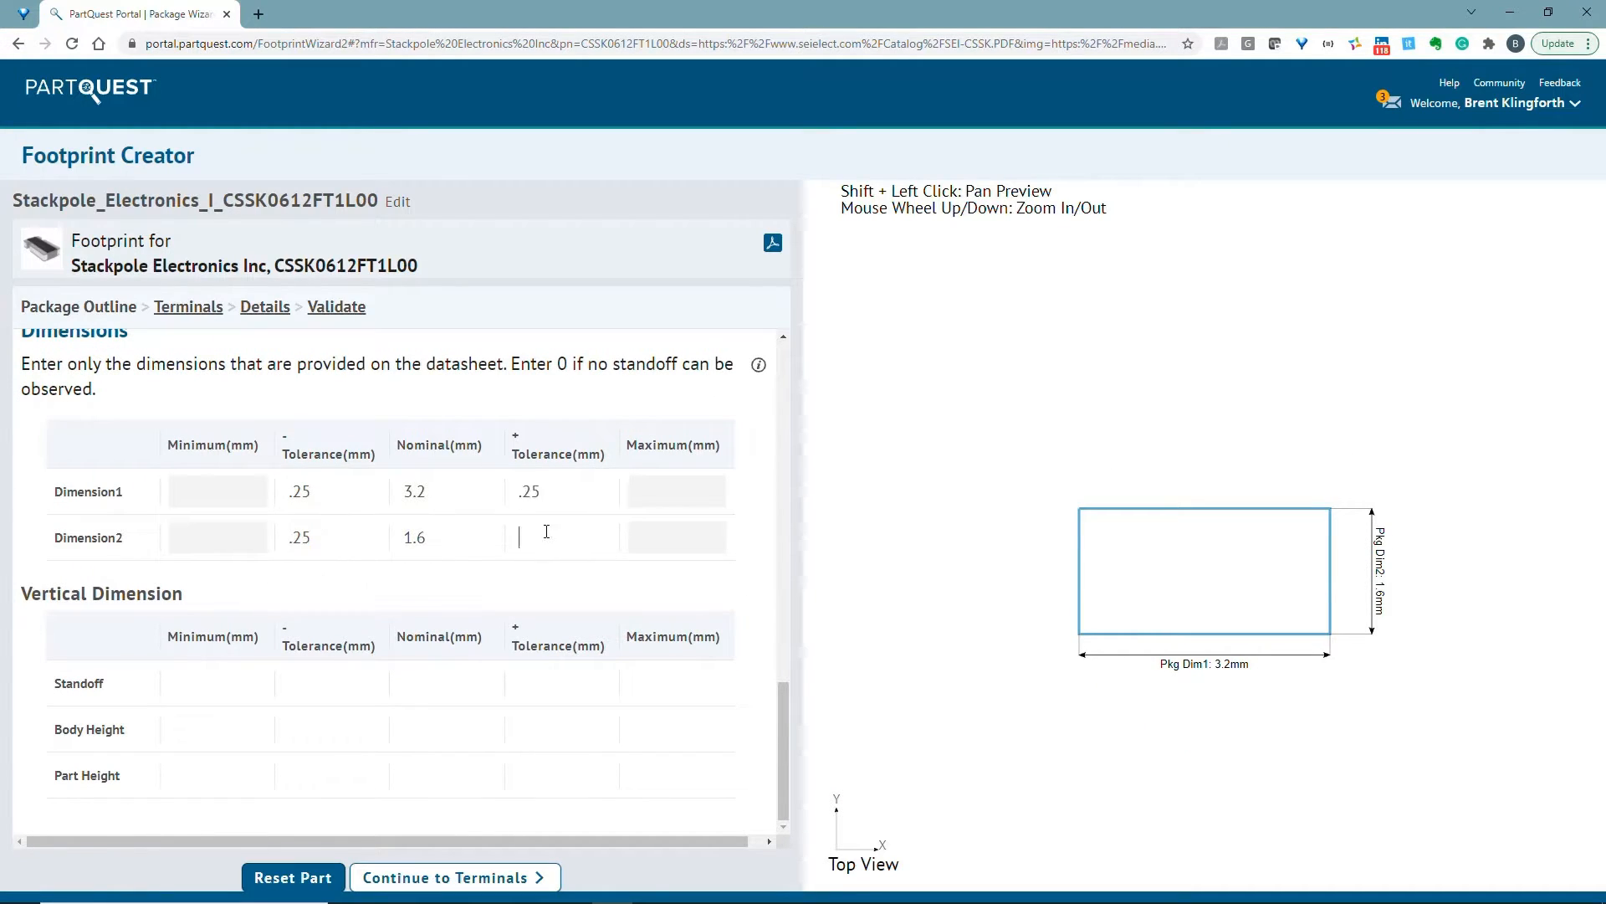
{"action": "key", "text": "ctrl+v"}
Step: Set the body height and part height to .6 mm nominal with ±.25 mm tolerances and continue to the terminal definition
{"action": "left_click", "coordinate": [305, 729]}
{"action": "key", "text": "ctrl+v"}
{"action": "type", "text": ".6"}
{"action": "left_click", "coordinate": [467, 768]}
{"action": "type", "text": ".6"}
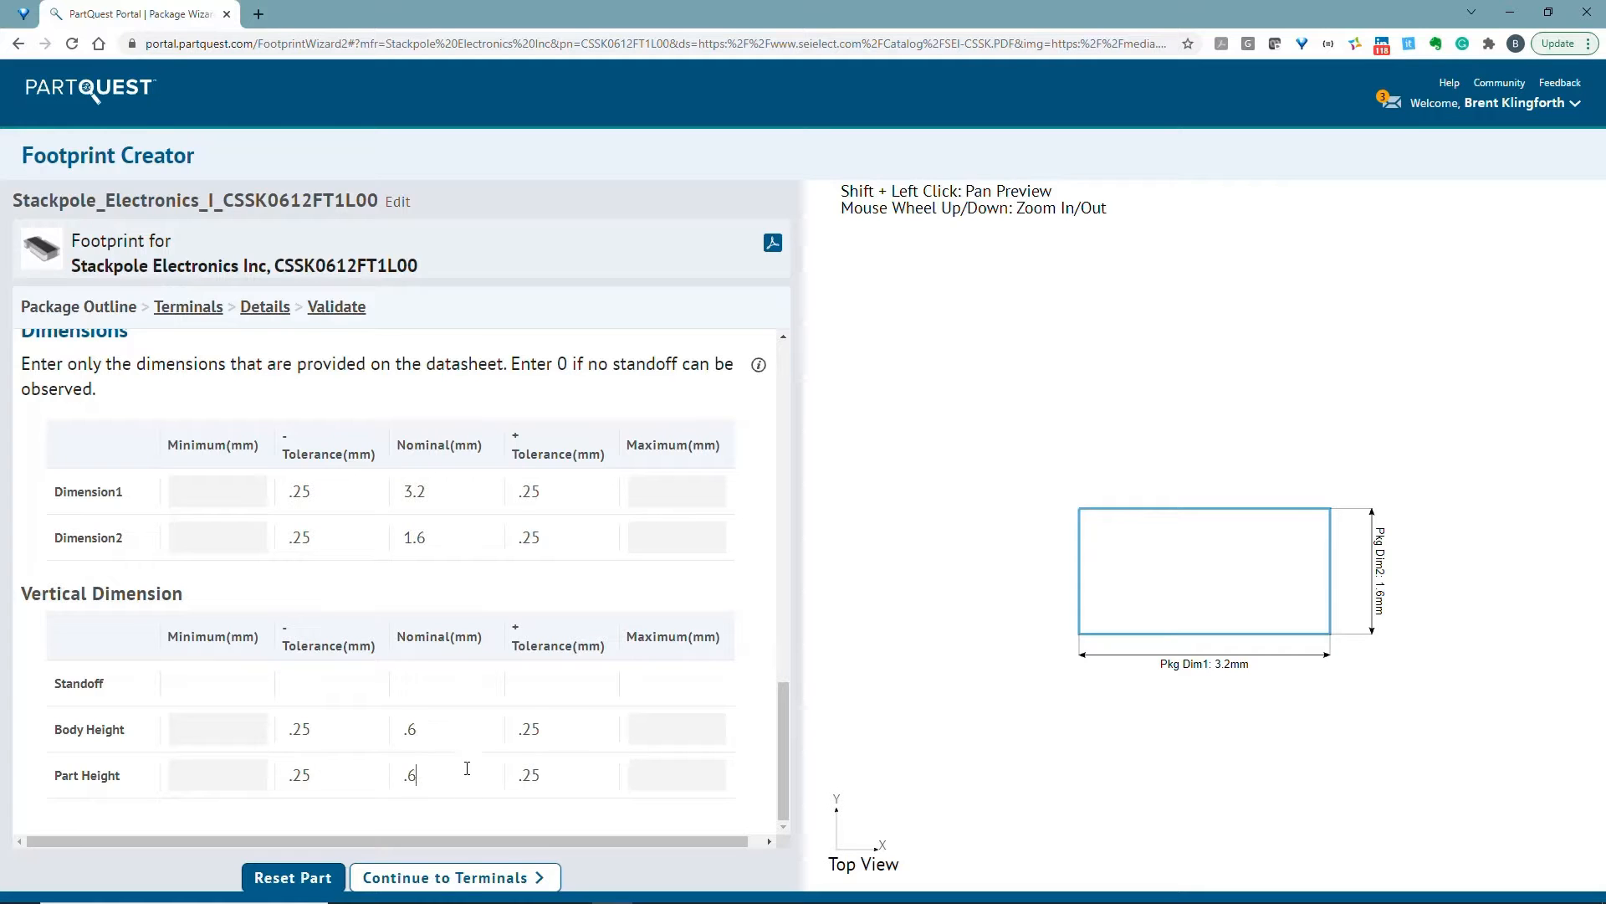
{"action": "left_click", "coordinate": [460, 879]}
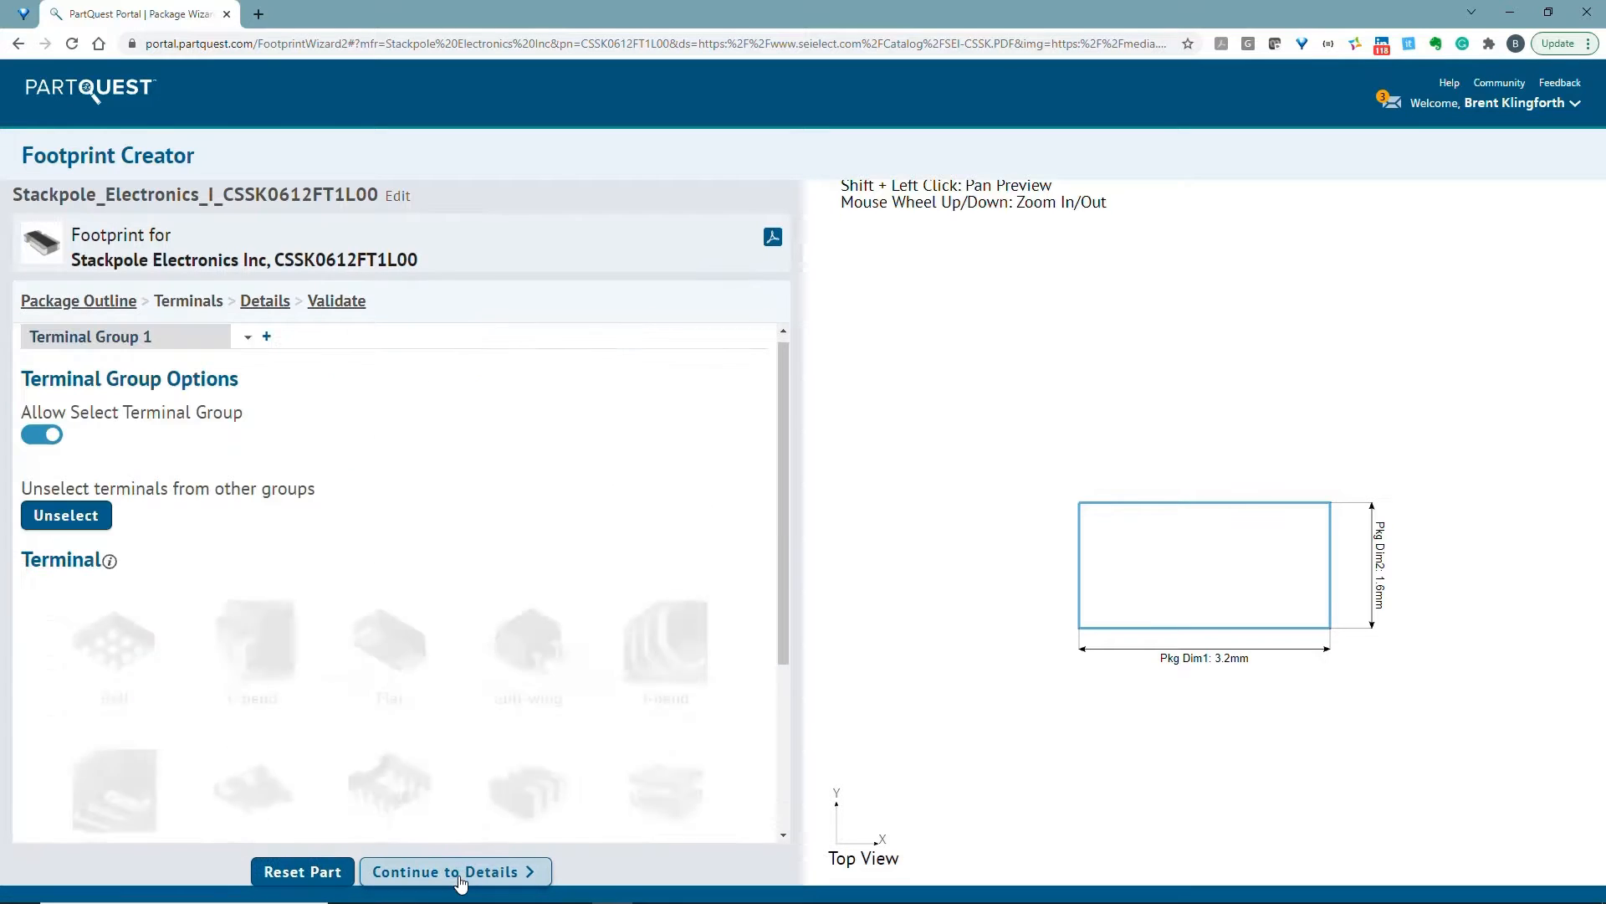
Step: Define the terminals as Wraparound, Castellated Non Wettable Flank, in End position along the Left-to-Right axis
{"action": "scroll", "coordinate": [558, 527], "scroll_direction": "down", "scroll_amount": 2}
{"action": "left_click", "coordinate": [519, 609]}
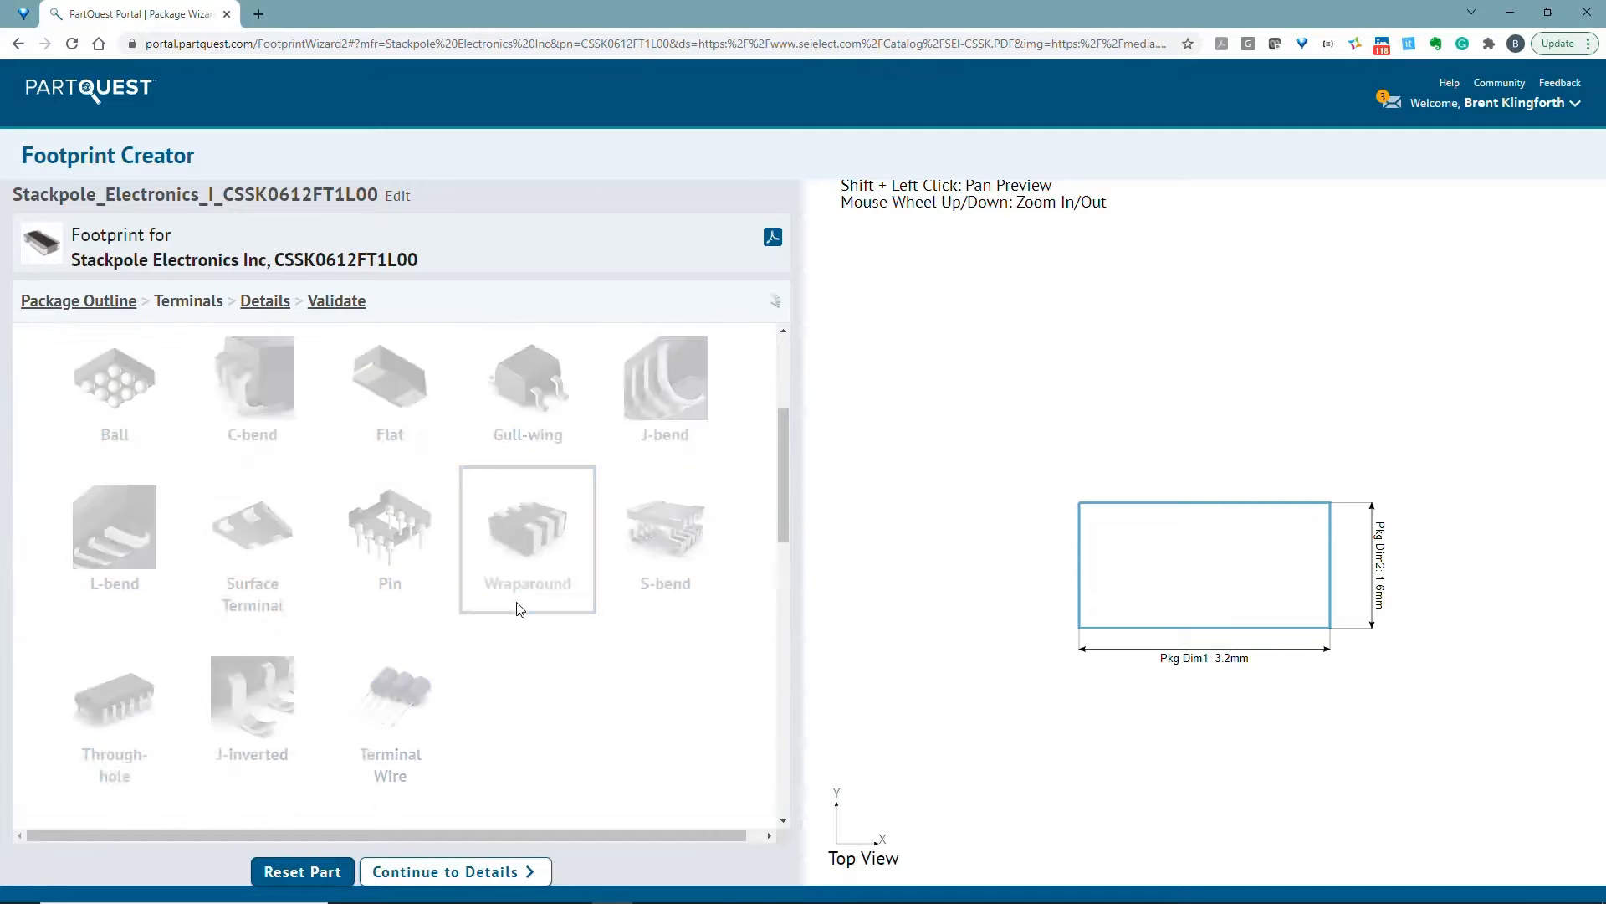
{"action": "scroll", "coordinate": [466, 639], "scroll_direction": "down", "scroll_amount": 5}
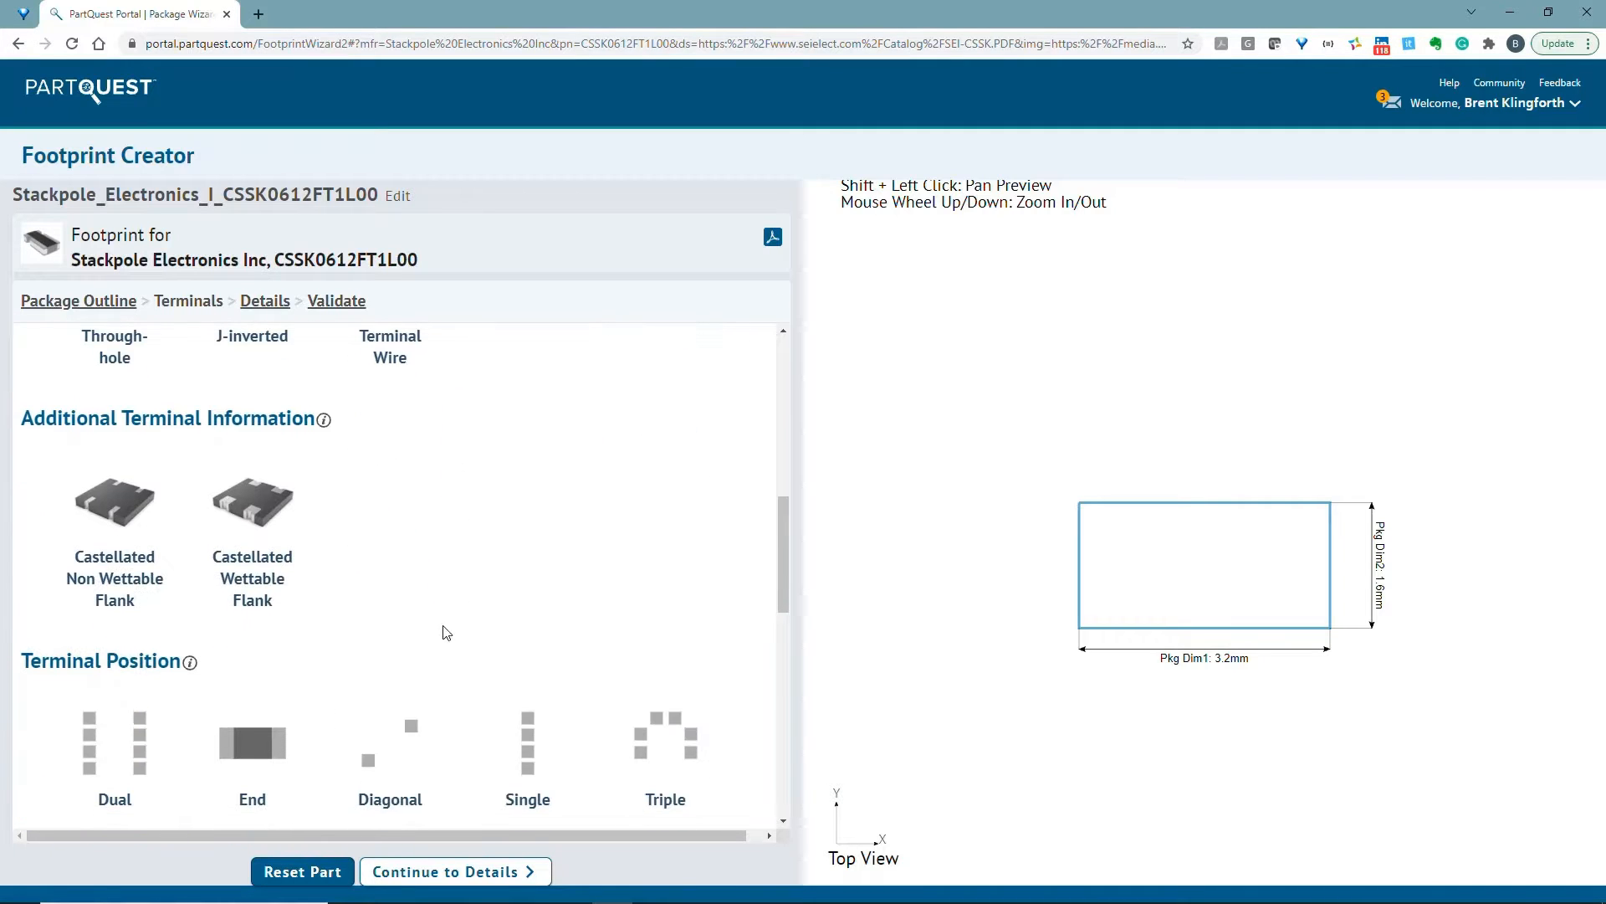
{"action": "left_click", "coordinate": [100, 599]}
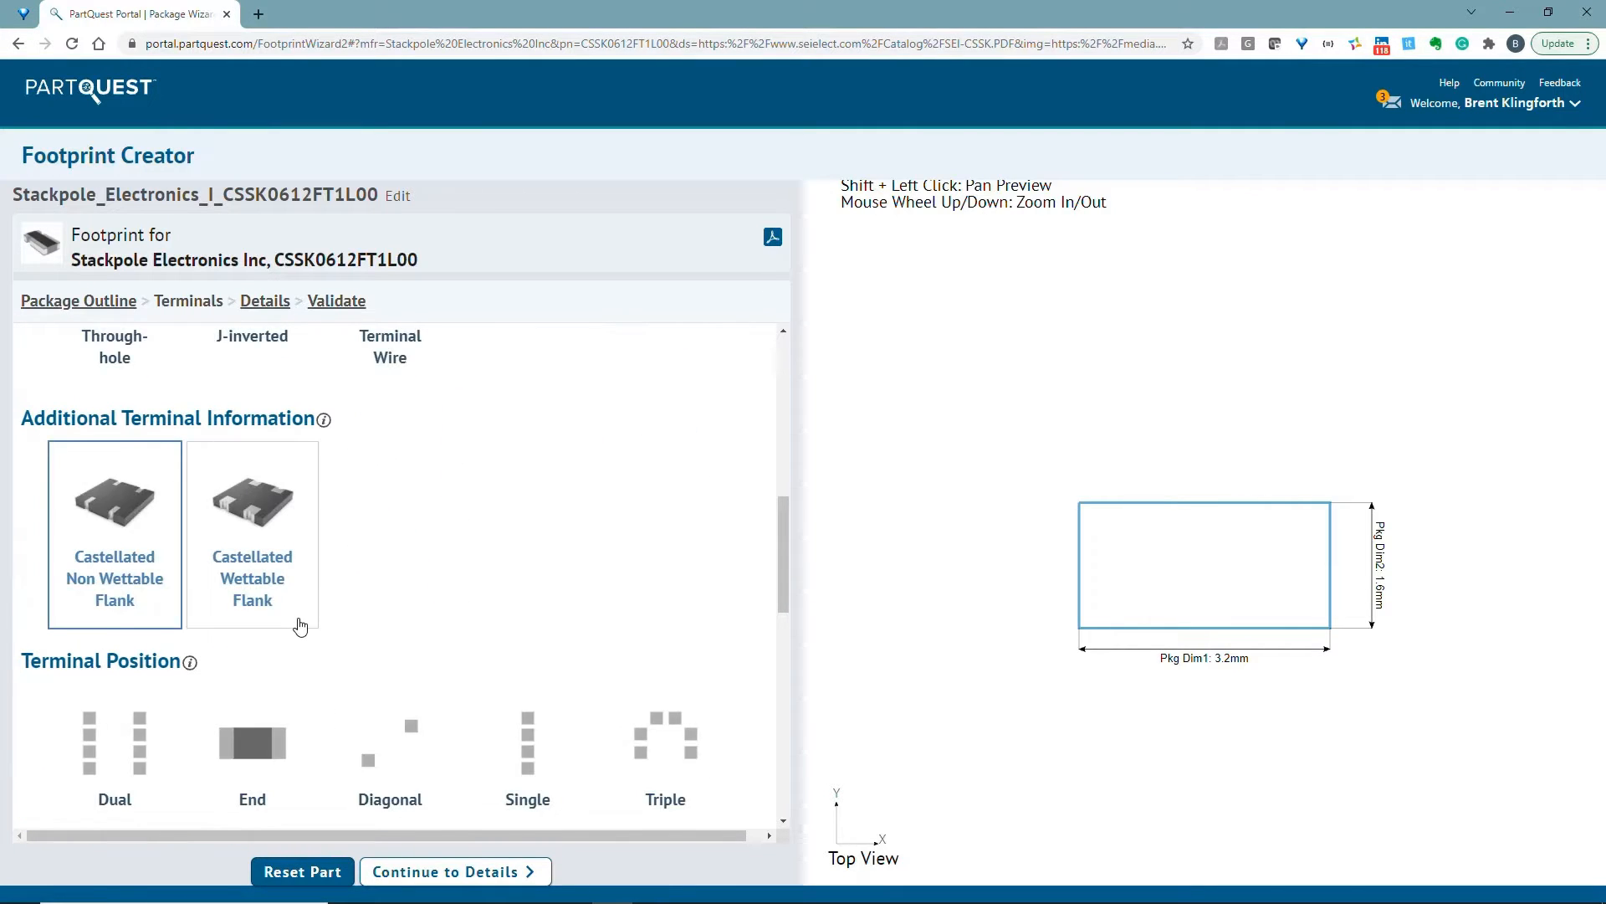
{"action": "scroll", "coordinate": [299, 628], "scroll_direction": "down", "scroll_amount": 3}
{"action": "left_click", "coordinate": [247, 511]}
{"action": "scroll", "coordinate": [238, 645], "scroll_direction": "down", "scroll_amount": 1}
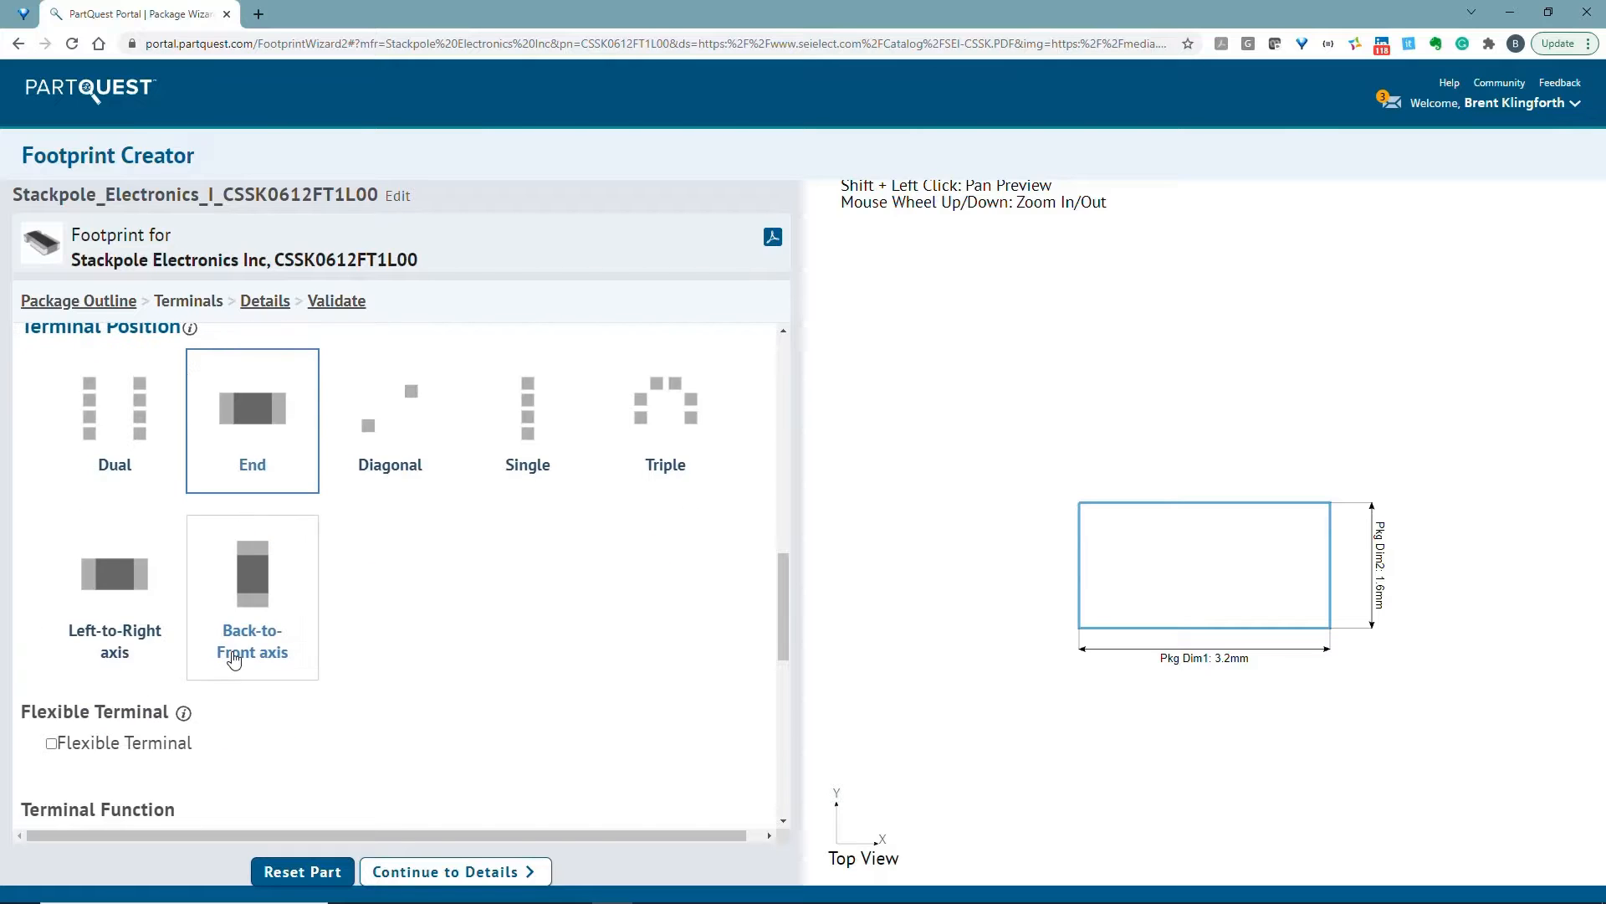
{"action": "left_click", "coordinate": [117, 596]}
Step: Set the nominal terminal dimensions to 1.35 and 1.6 mm, terminal height .2 mm and exposed thickness 0, and continue to the details
{"action": "scroll", "coordinate": [150, 611], "scroll_direction": "down", "scroll_amount": 5}
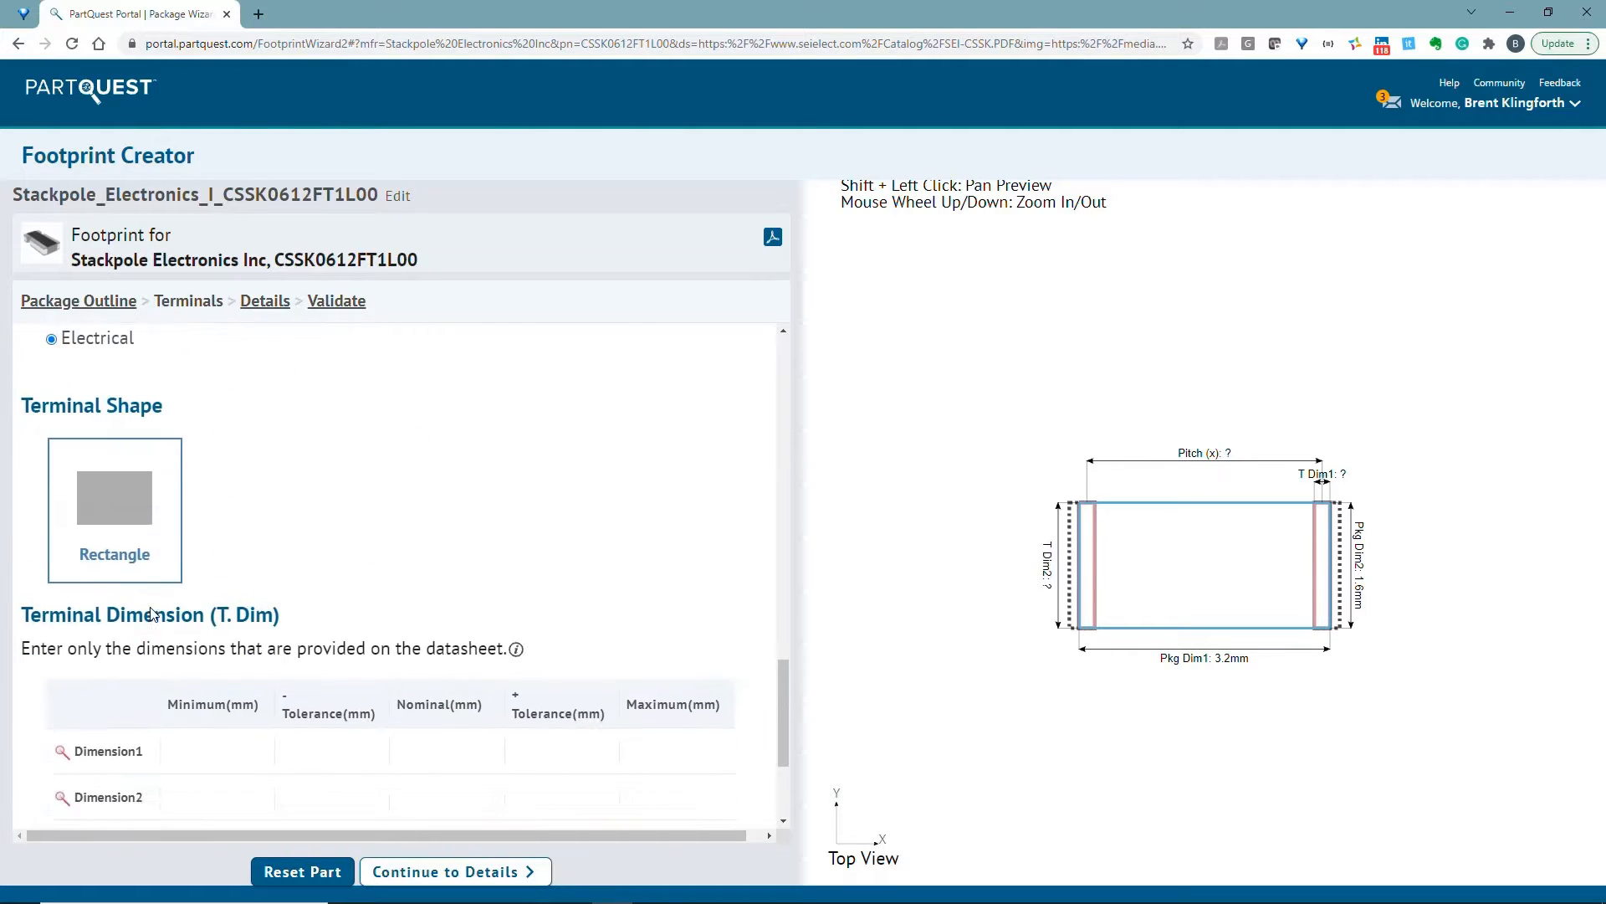
{"action": "scroll", "coordinate": [151, 615], "scroll_direction": "down", "scroll_amount": 3}
{"action": "left_click", "coordinate": [412, 527]}
{"action": "type", "text": "1.35"}
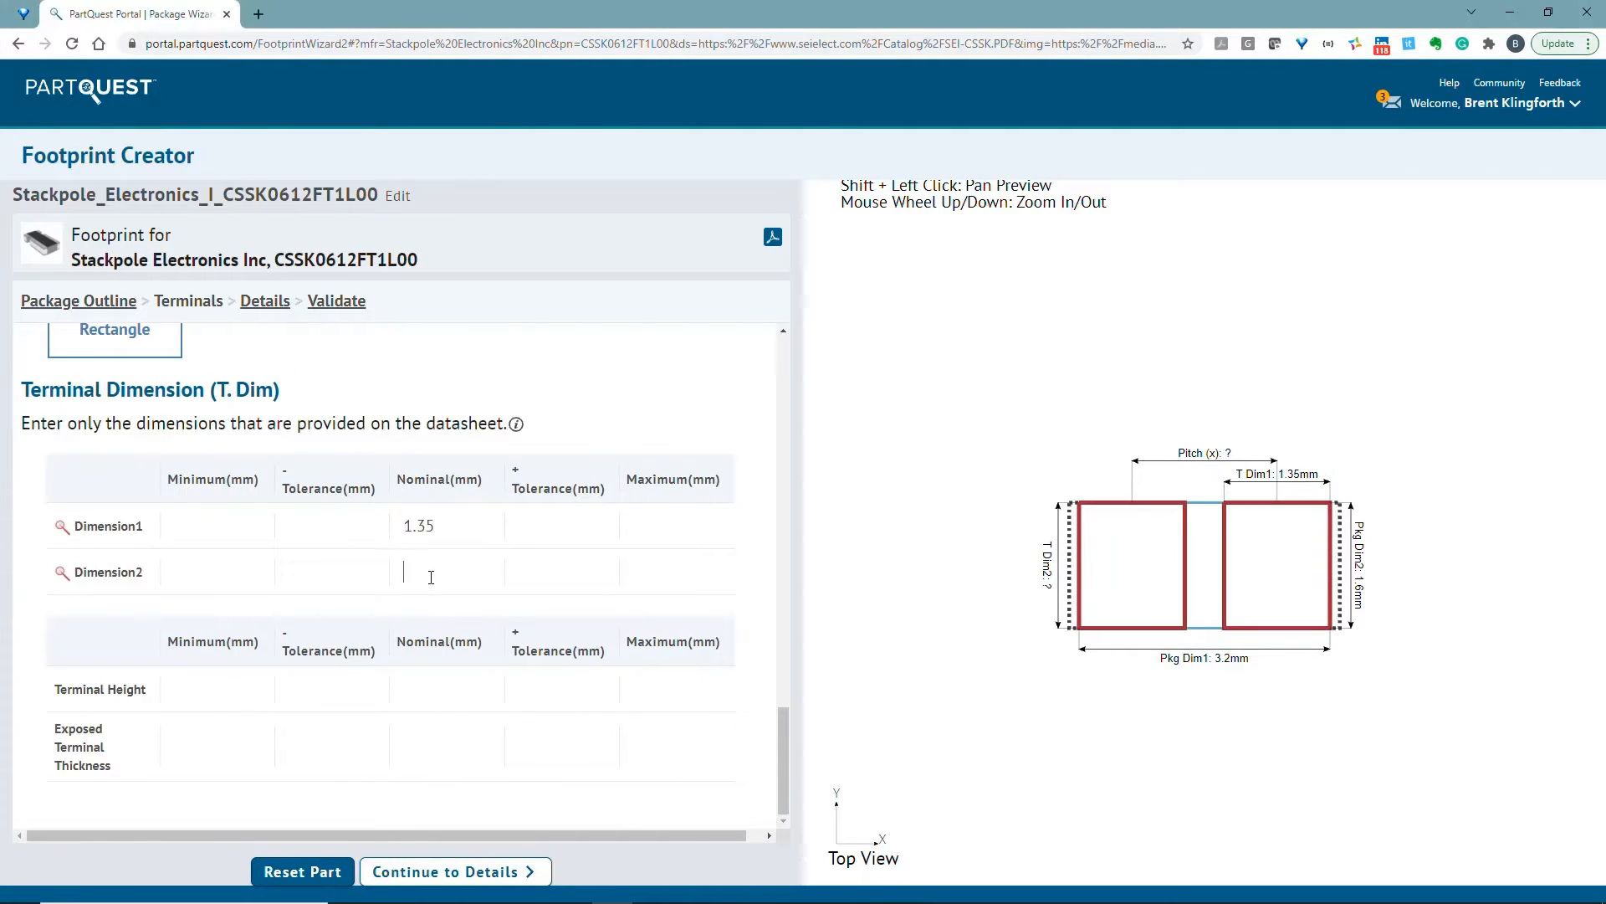
{"action": "type", "text": "1.6"}
{"action": "left_click", "coordinate": [410, 691]}
{"action": "type", "text": ".2"}
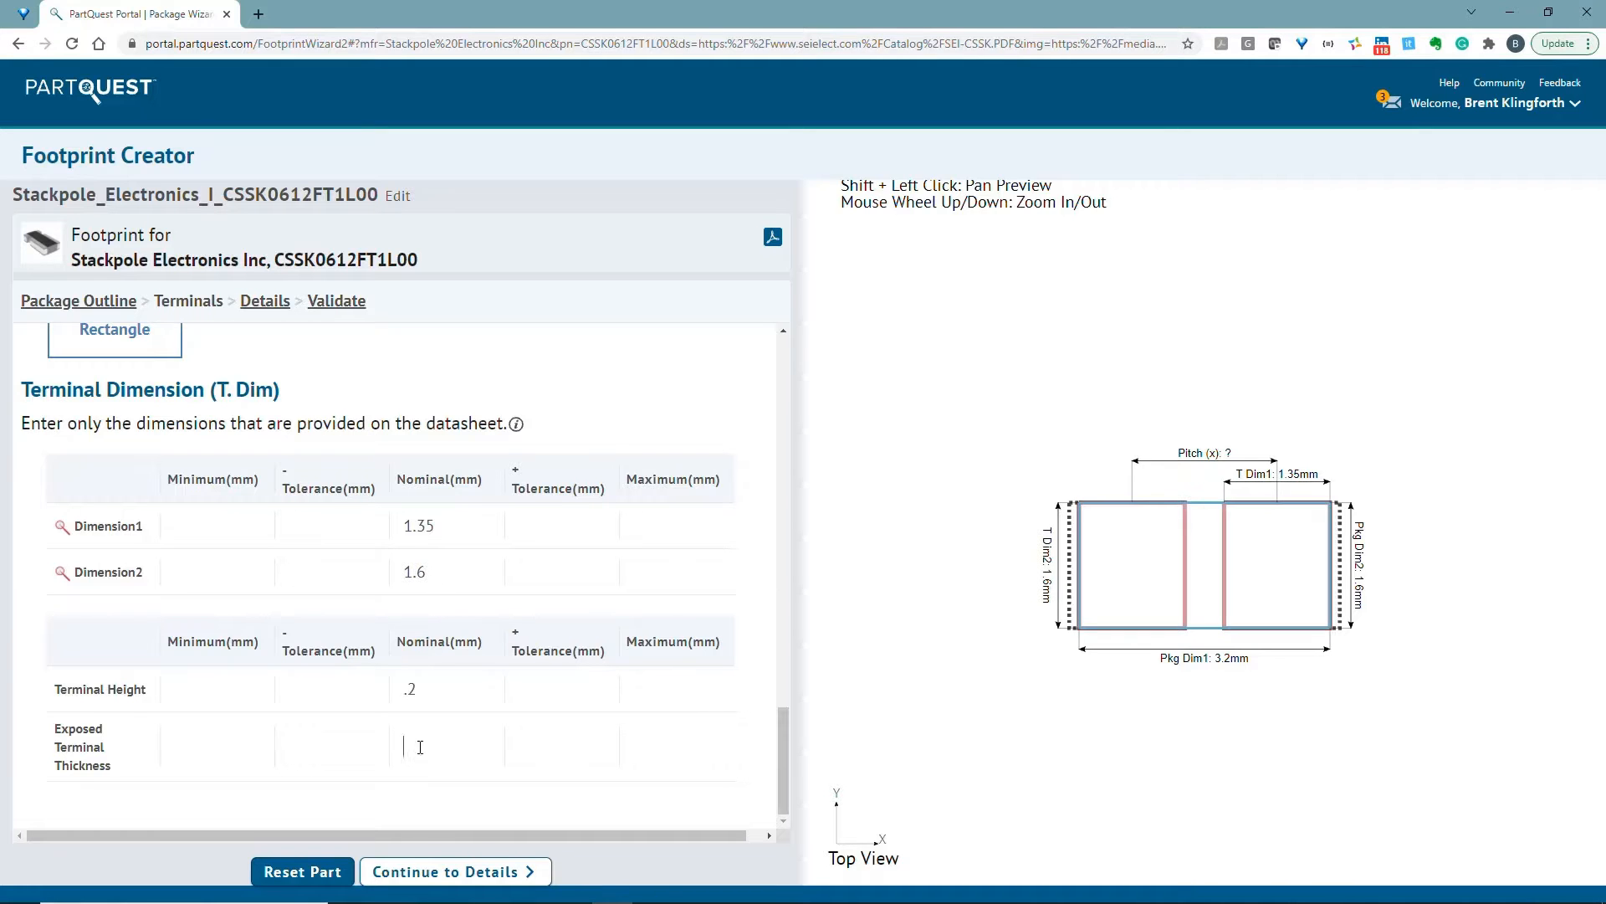
{"action": "left_click", "coordinate": [408, 744]}
{"action": "type", "text": "0"}
{"action": "left_click", "coordinate": [435, 869]}
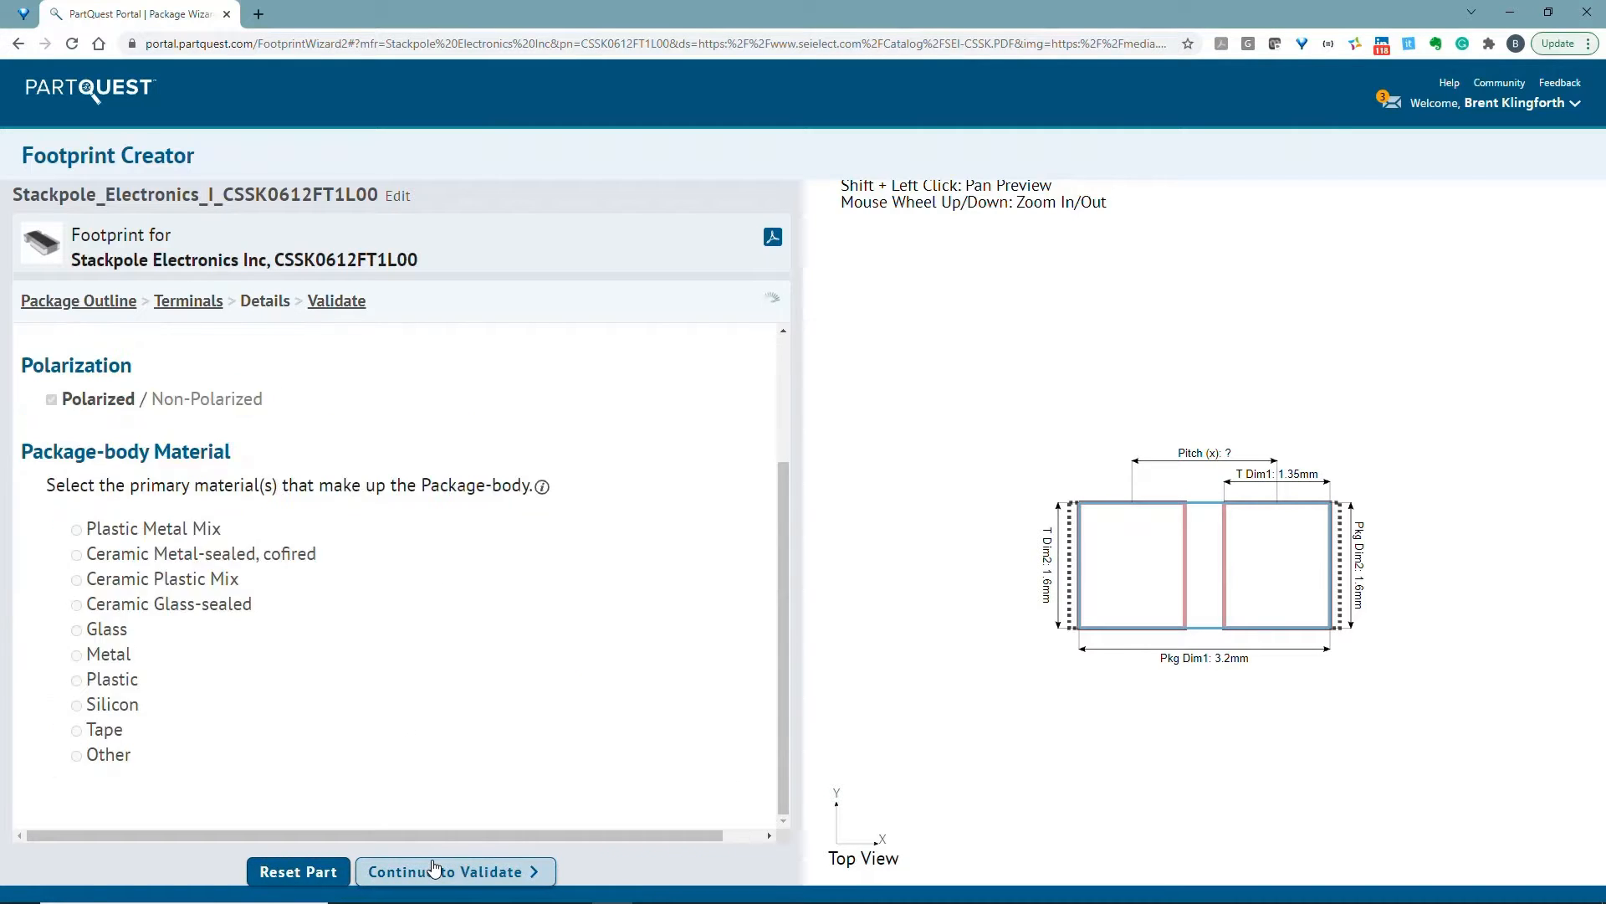
Step: Set the terminal numbering pattern to L2R, make the part non-polarized and continue to footprint validation
{"action": "left_click", "coordinate": [139, 442]}
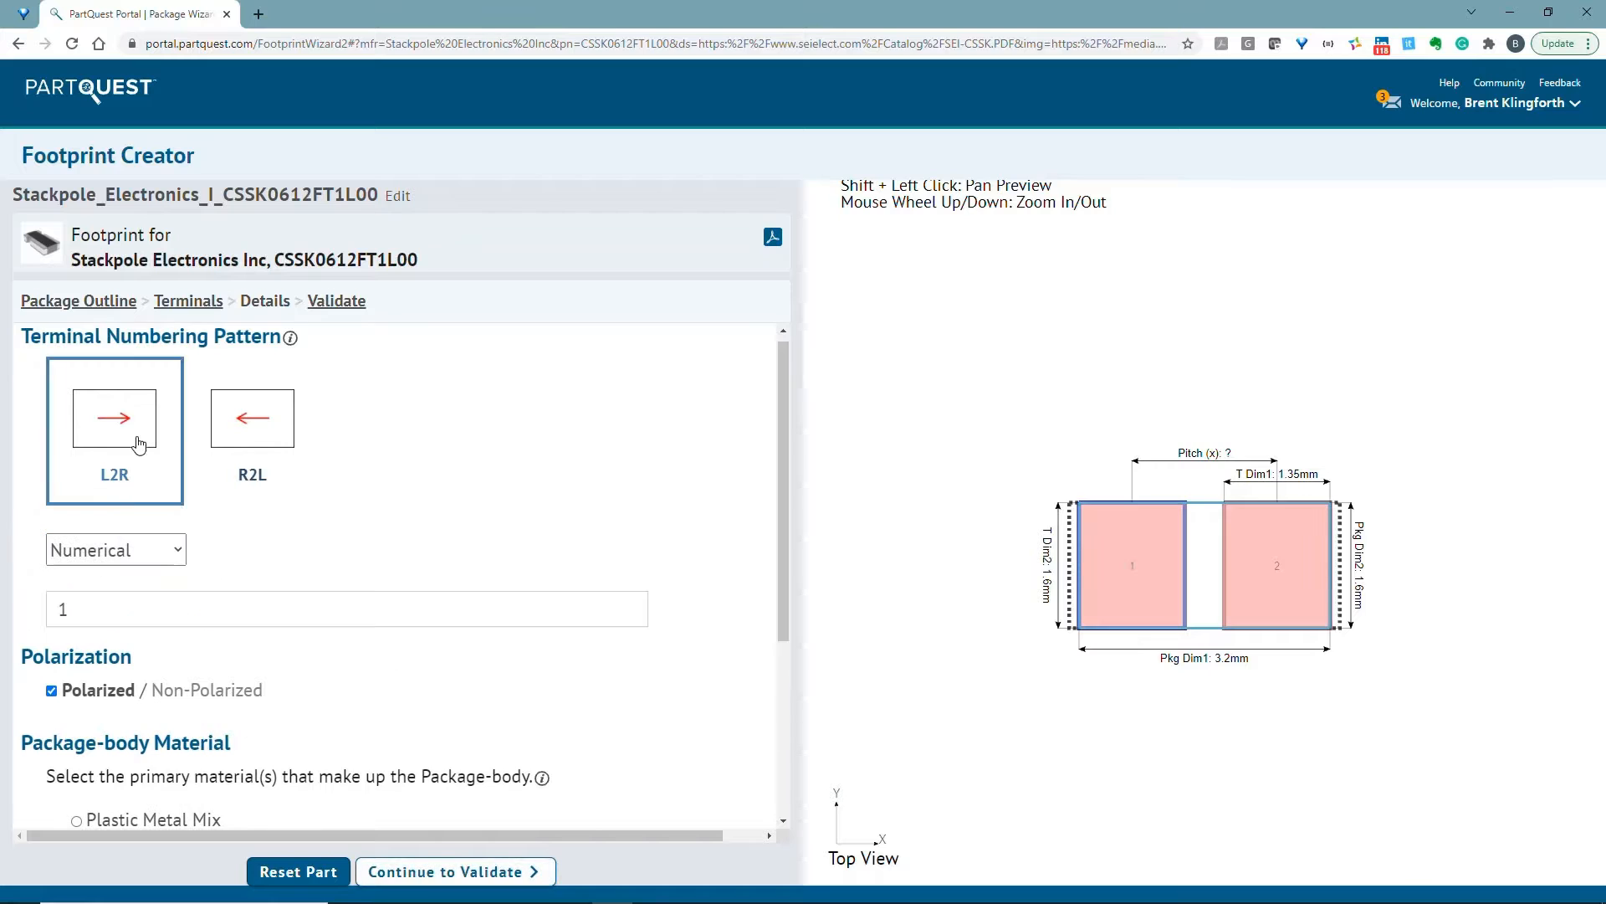
{"action": "scroll", "coordinate": [167, 569], "scroll_direction": "down", "scroll_amount": 2}
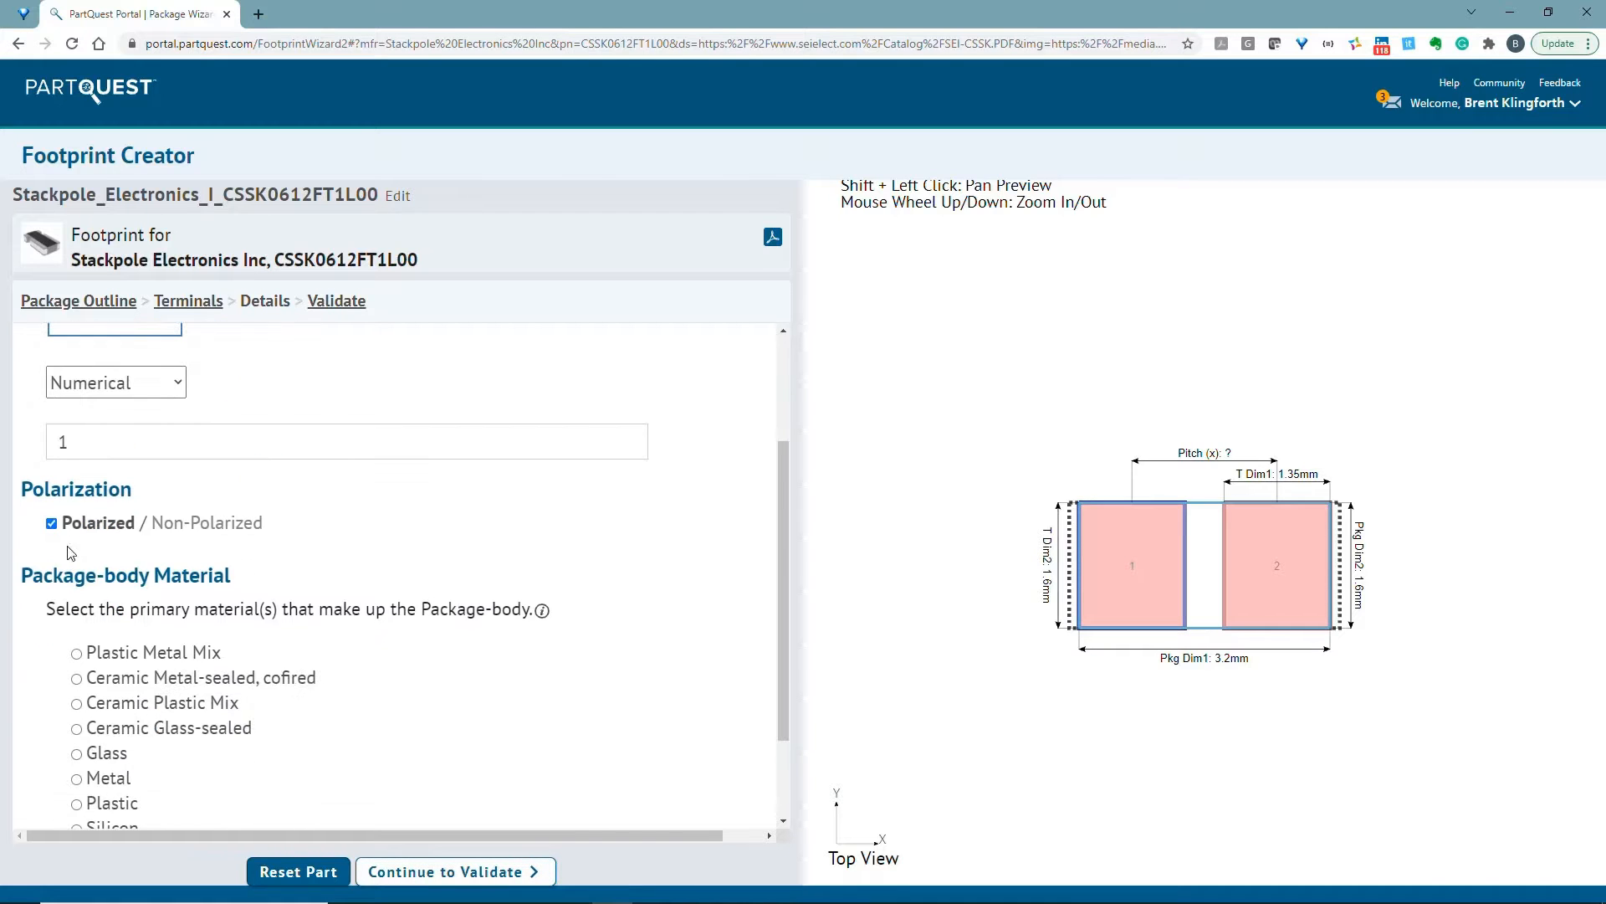
{"action": "left_click", "coordinate": [51, 524]}
{"action": "scroll", "coordinate": [174, 577], "scroll_direction": "down", "scroll_amount": 2}
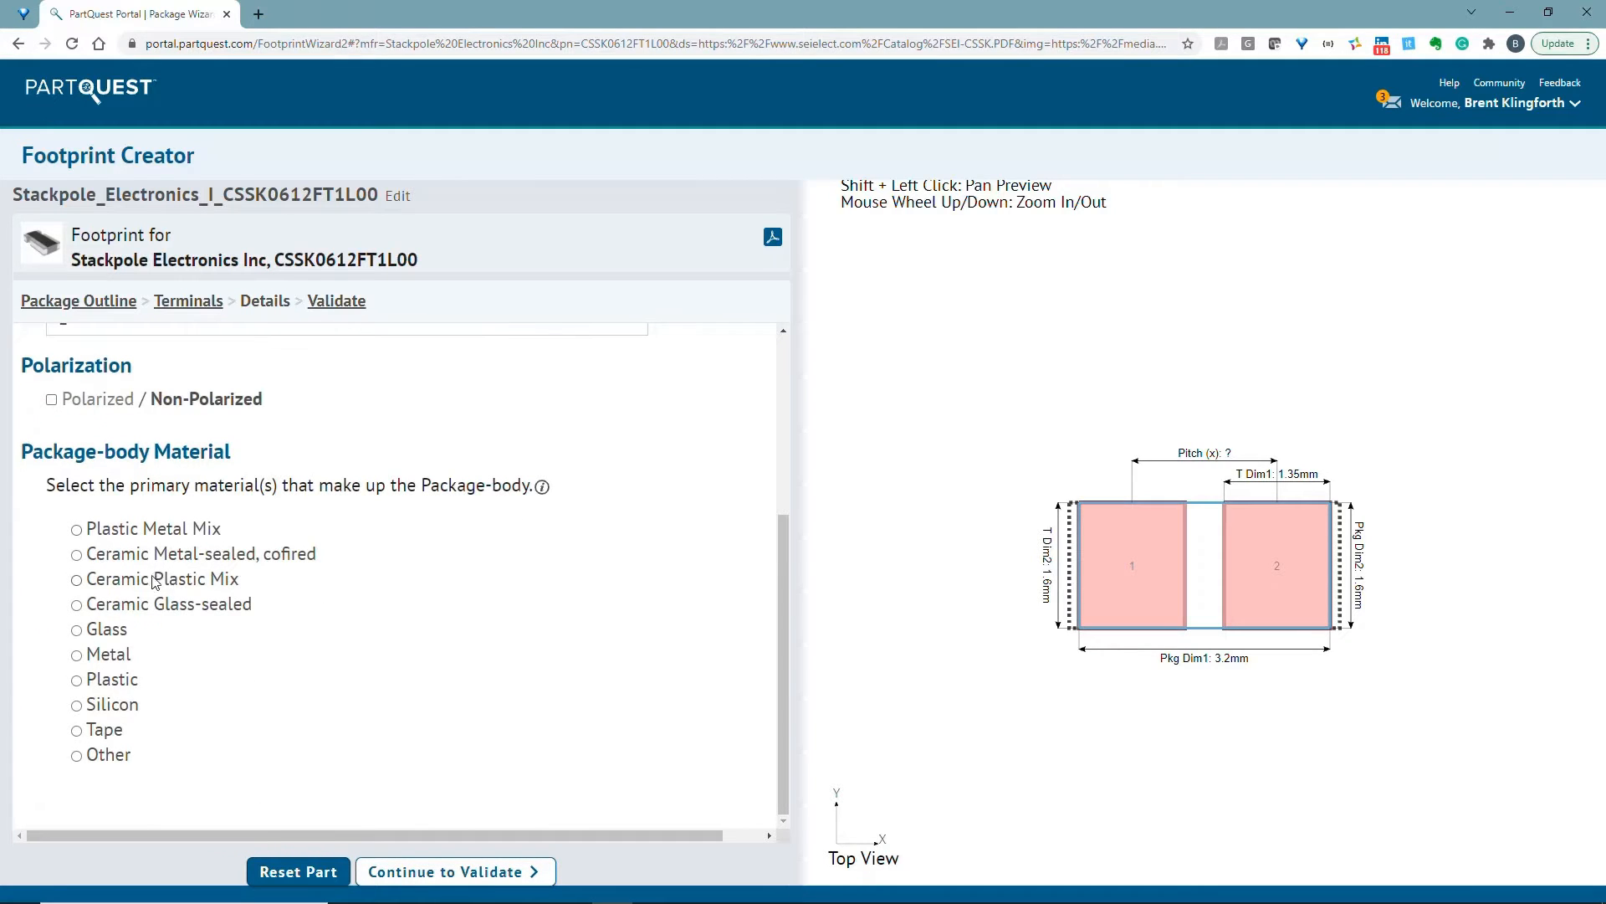
{"action": "left_click", "coordinate": [397, 870]}
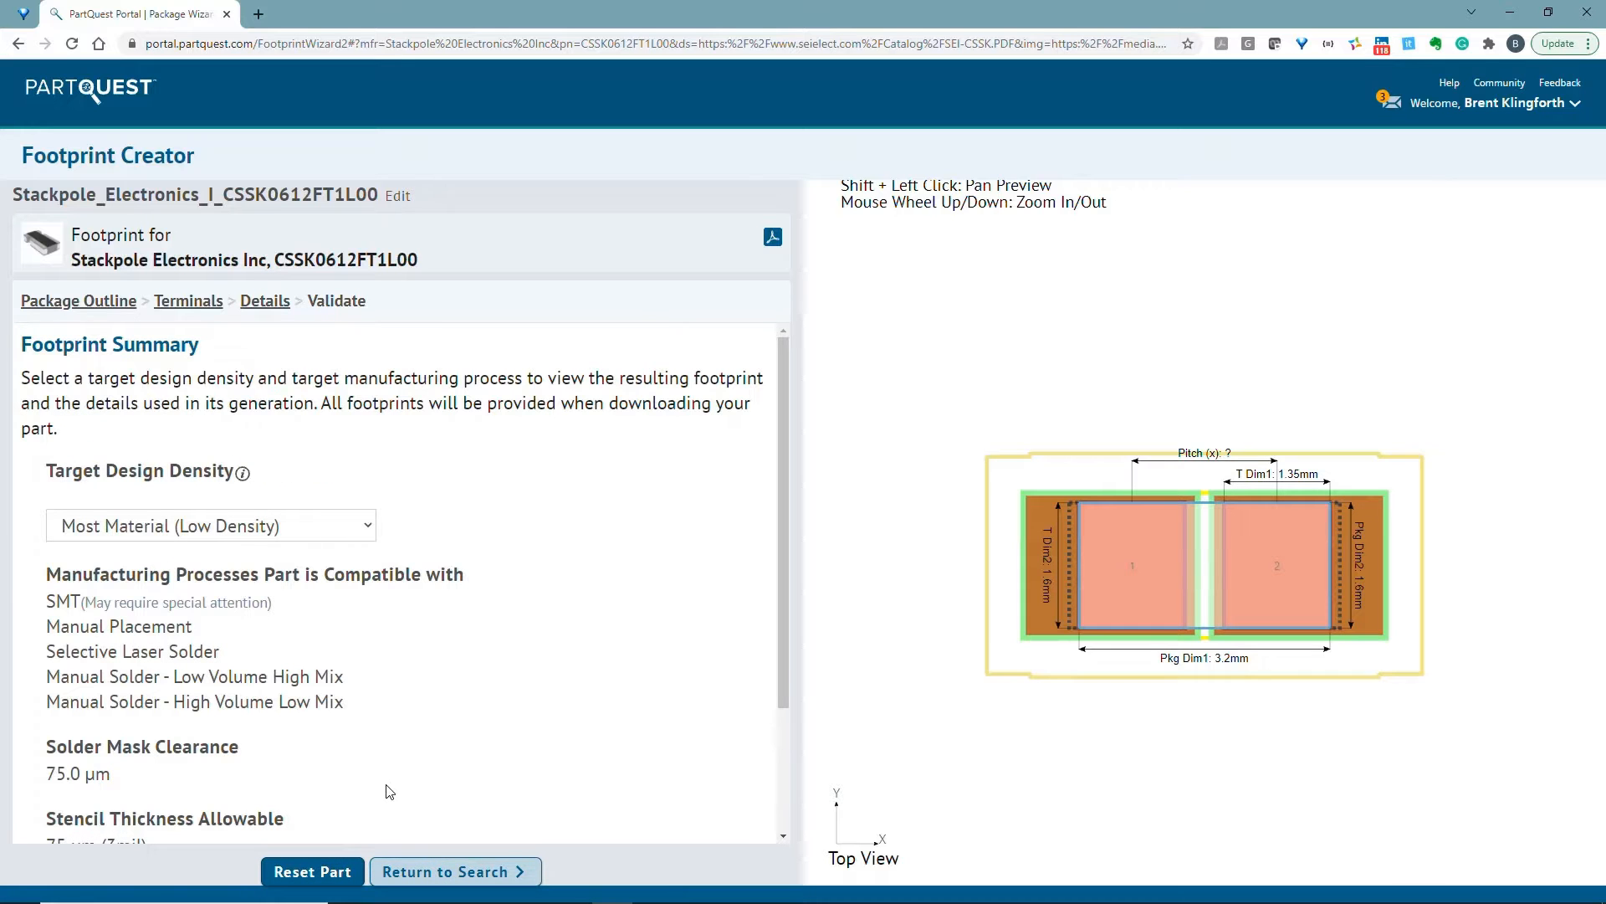
Step: Set the target design density to Nominal Material (Nominal Density) and review the footprint's manufacturing summary
{"action": "left_click", "coordinate": [249, 526]}
{"action": "left_click", "coordinate": [250, 576]}
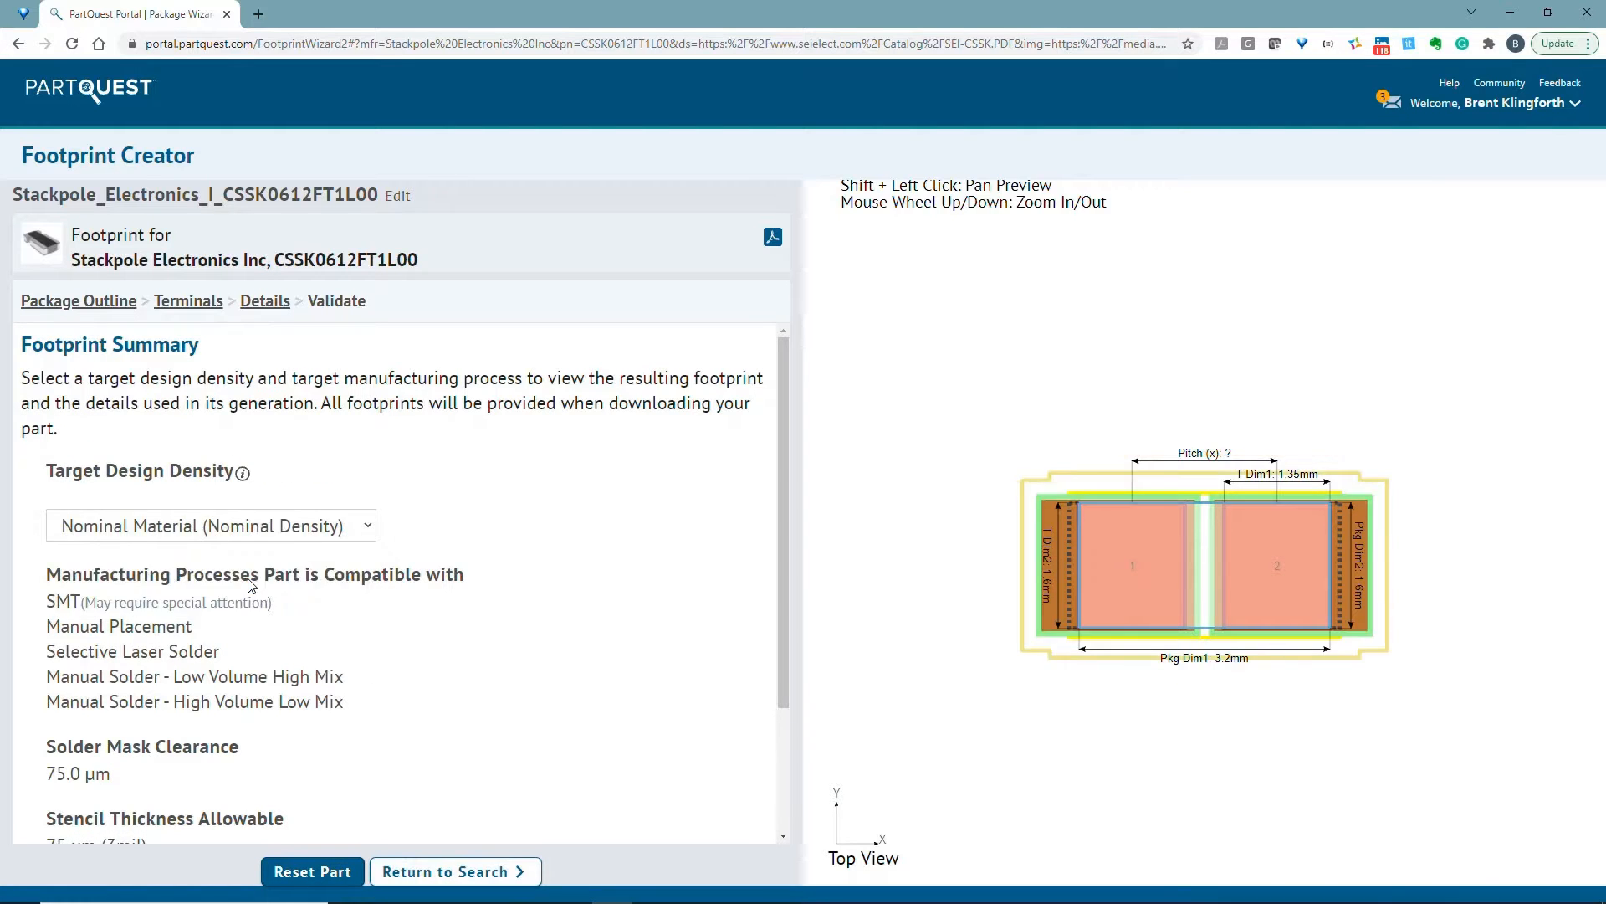
{"action": "scroll", "coordinate": [255, 583], "scroll_direction": "down", "scroll_amount": 1}
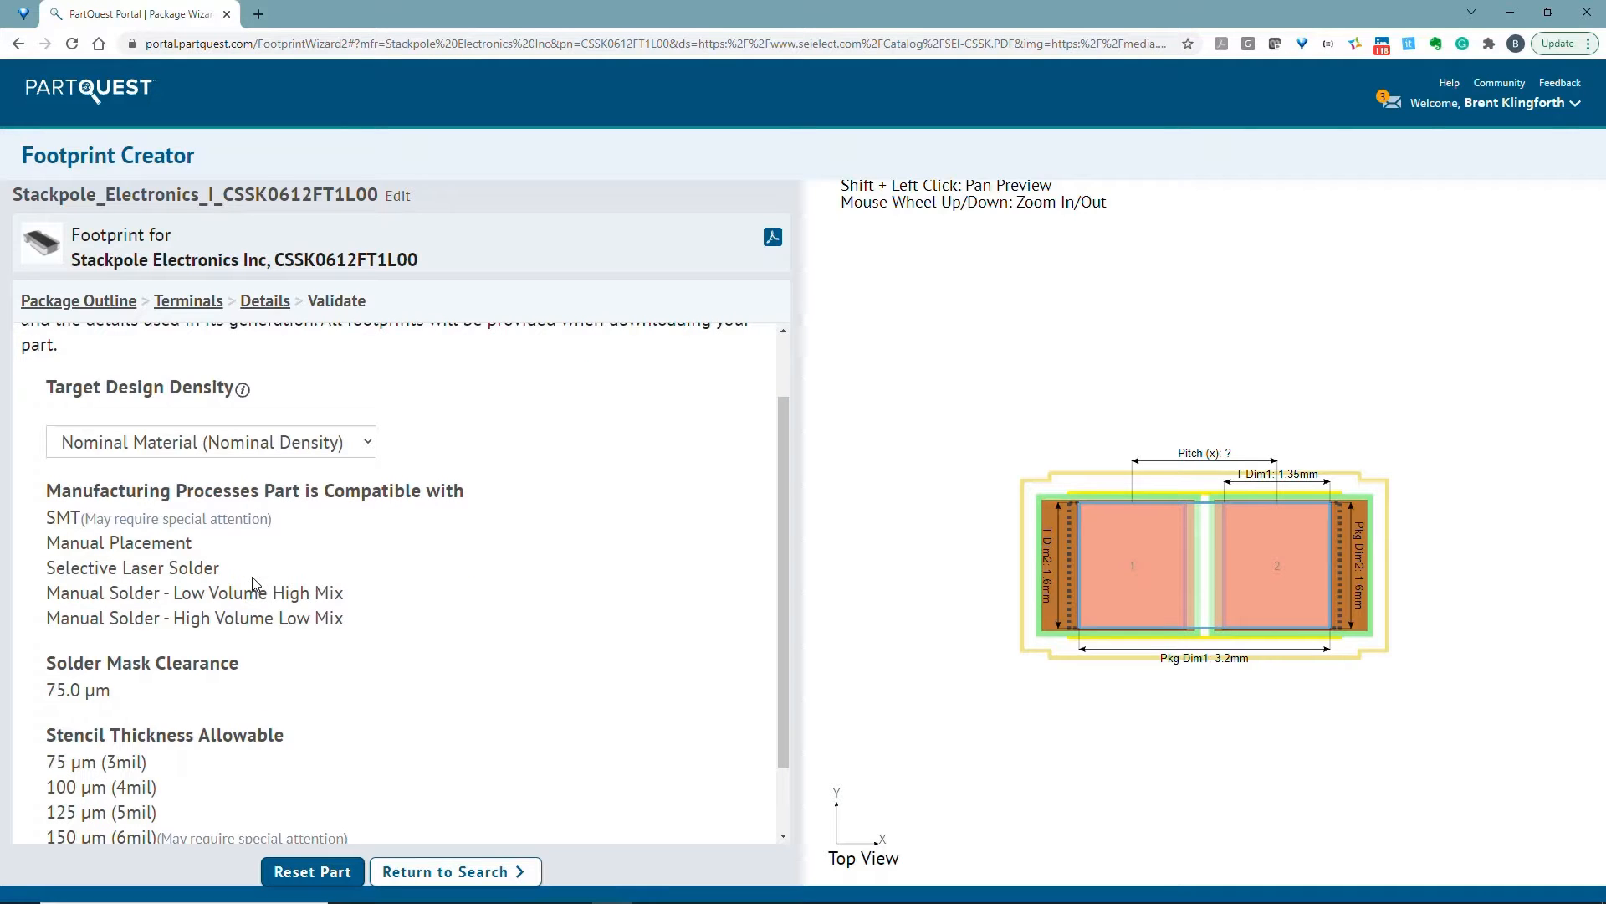
{"action": "scroll", "coordinate": [253, 583], "scroll_direction": "down", "scroll_amount": 1}
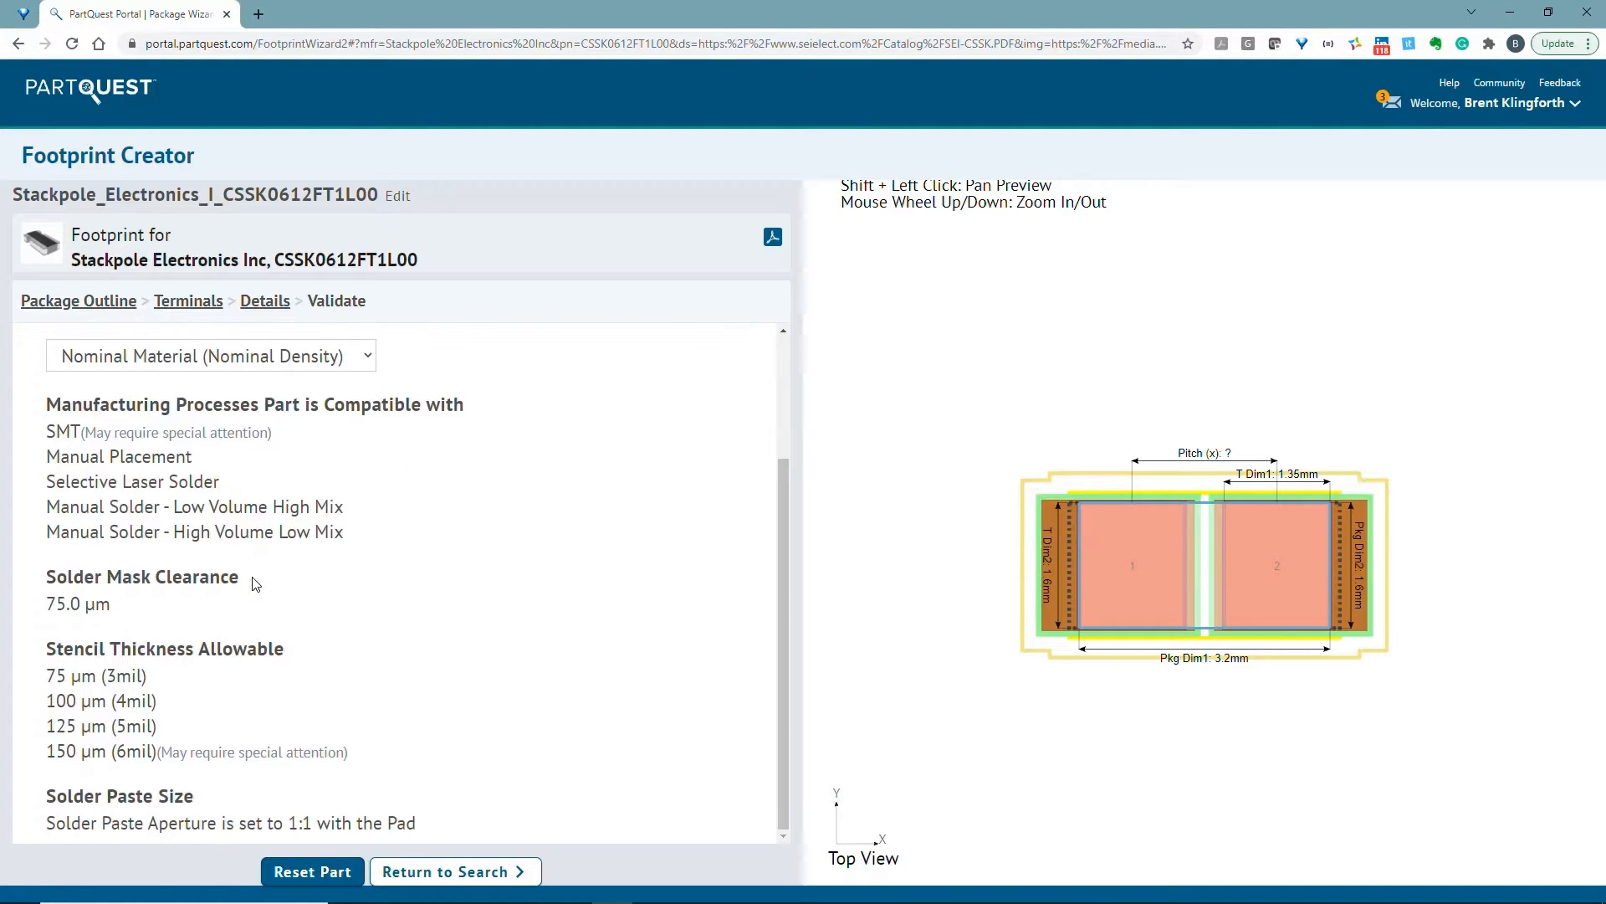
Step: Return to the part search and assign the standard Fixed resistor symbol to the Stackpole CSSK0612FT1L00
{"action": "left_click", "coordinate": [422, 874]}
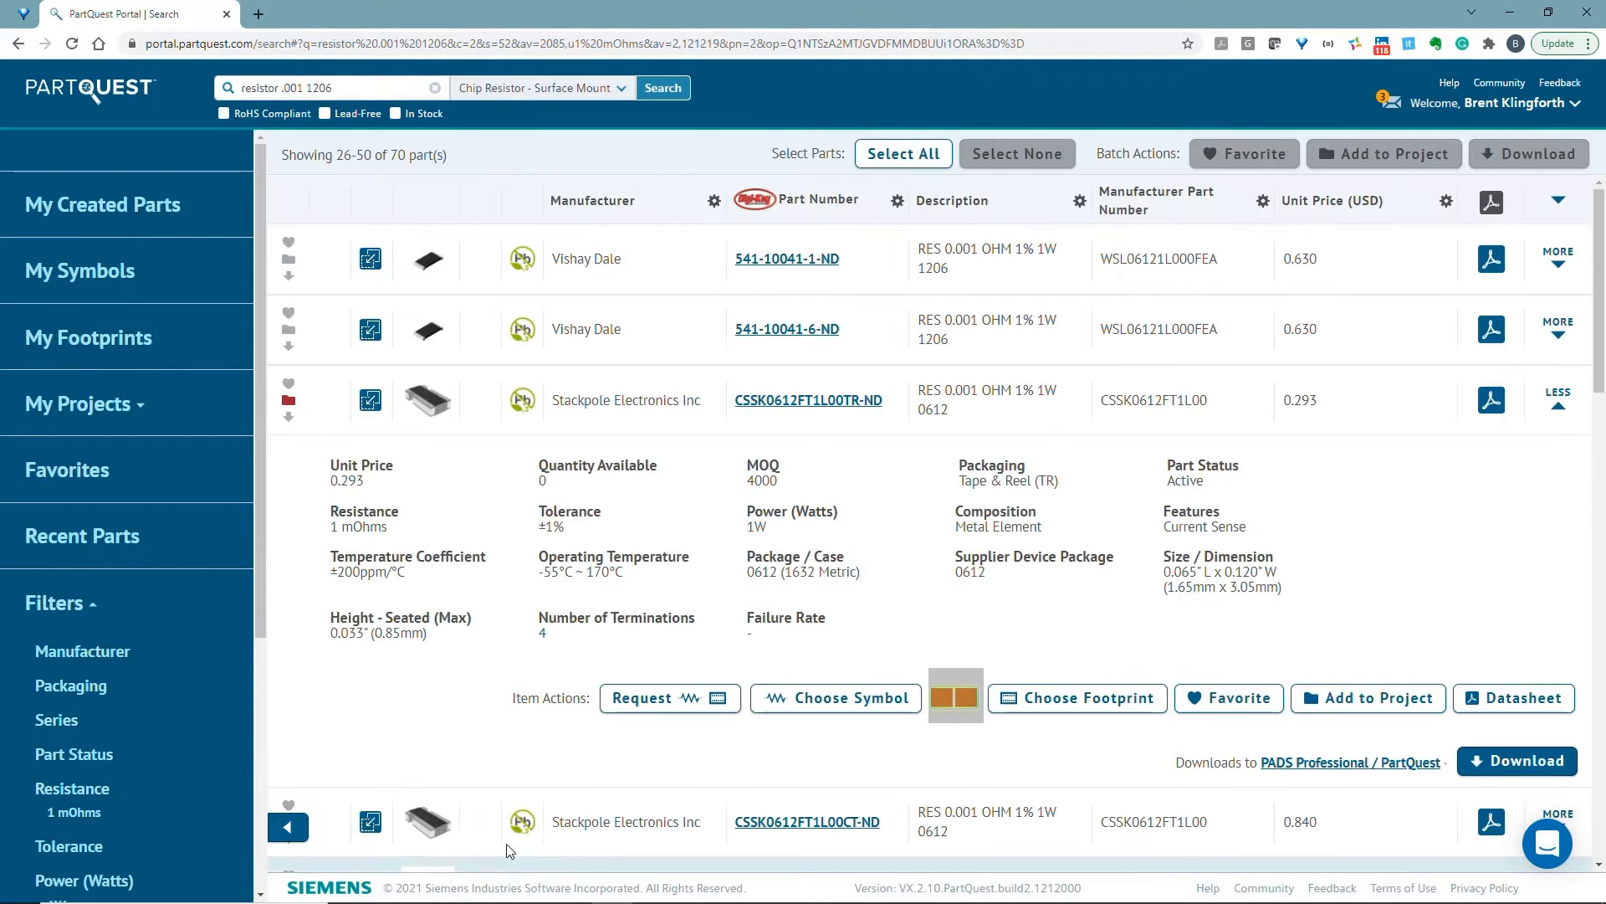
{"action": "left_click", "coordinate": [794, 705]}
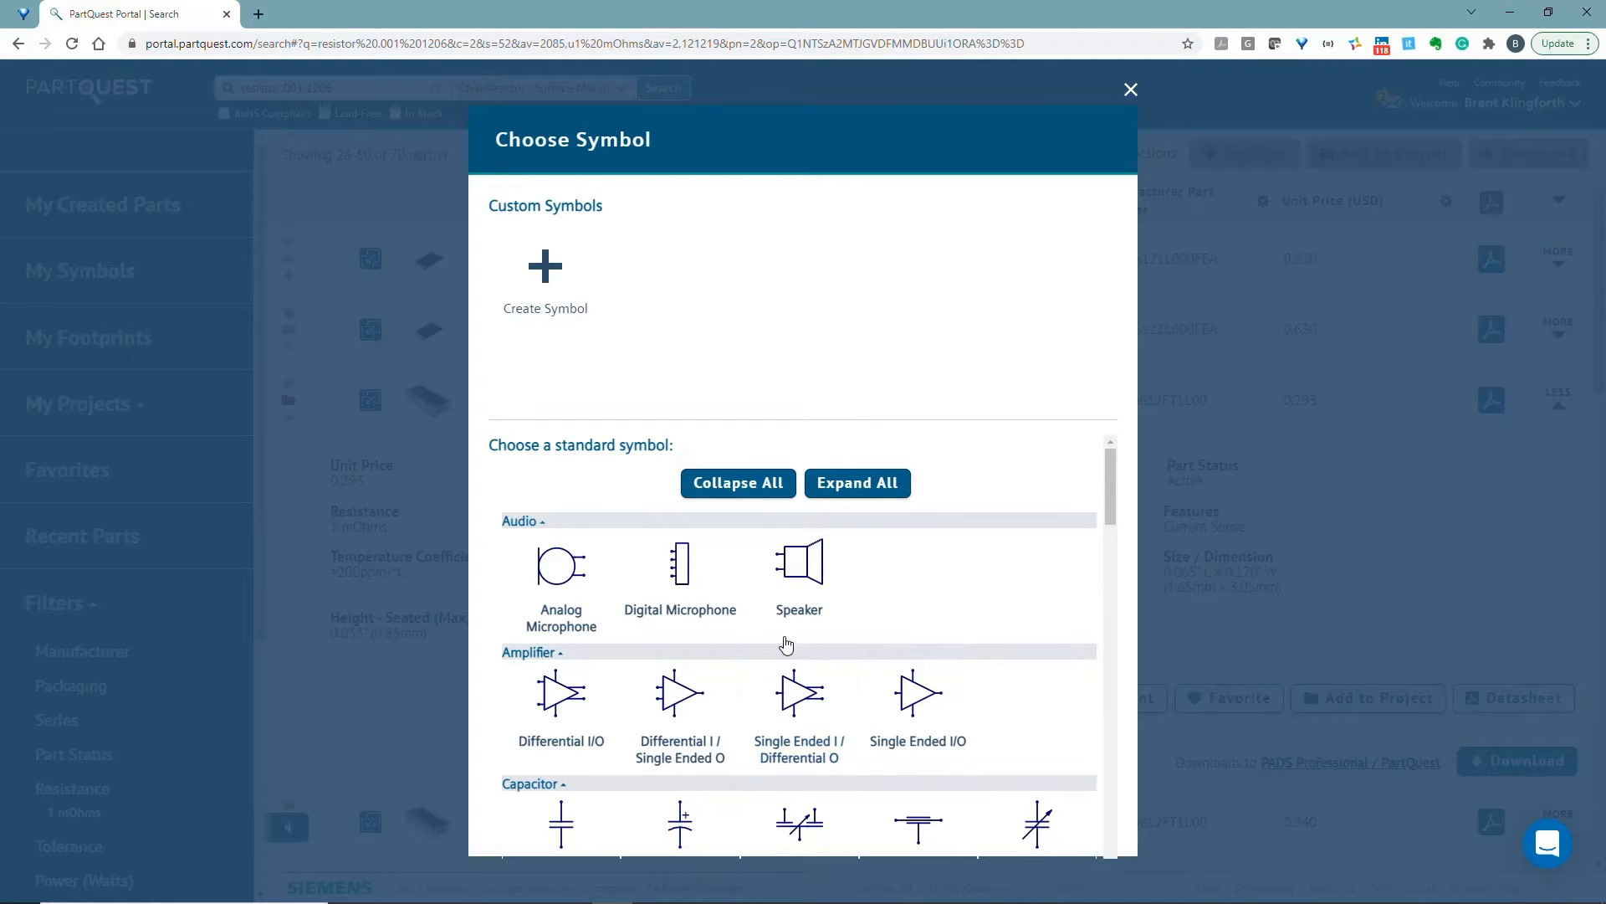
{"action": "scroll", "coordinate": [721, 502], "scroll_direction": "down", "scroll_amount": 7}
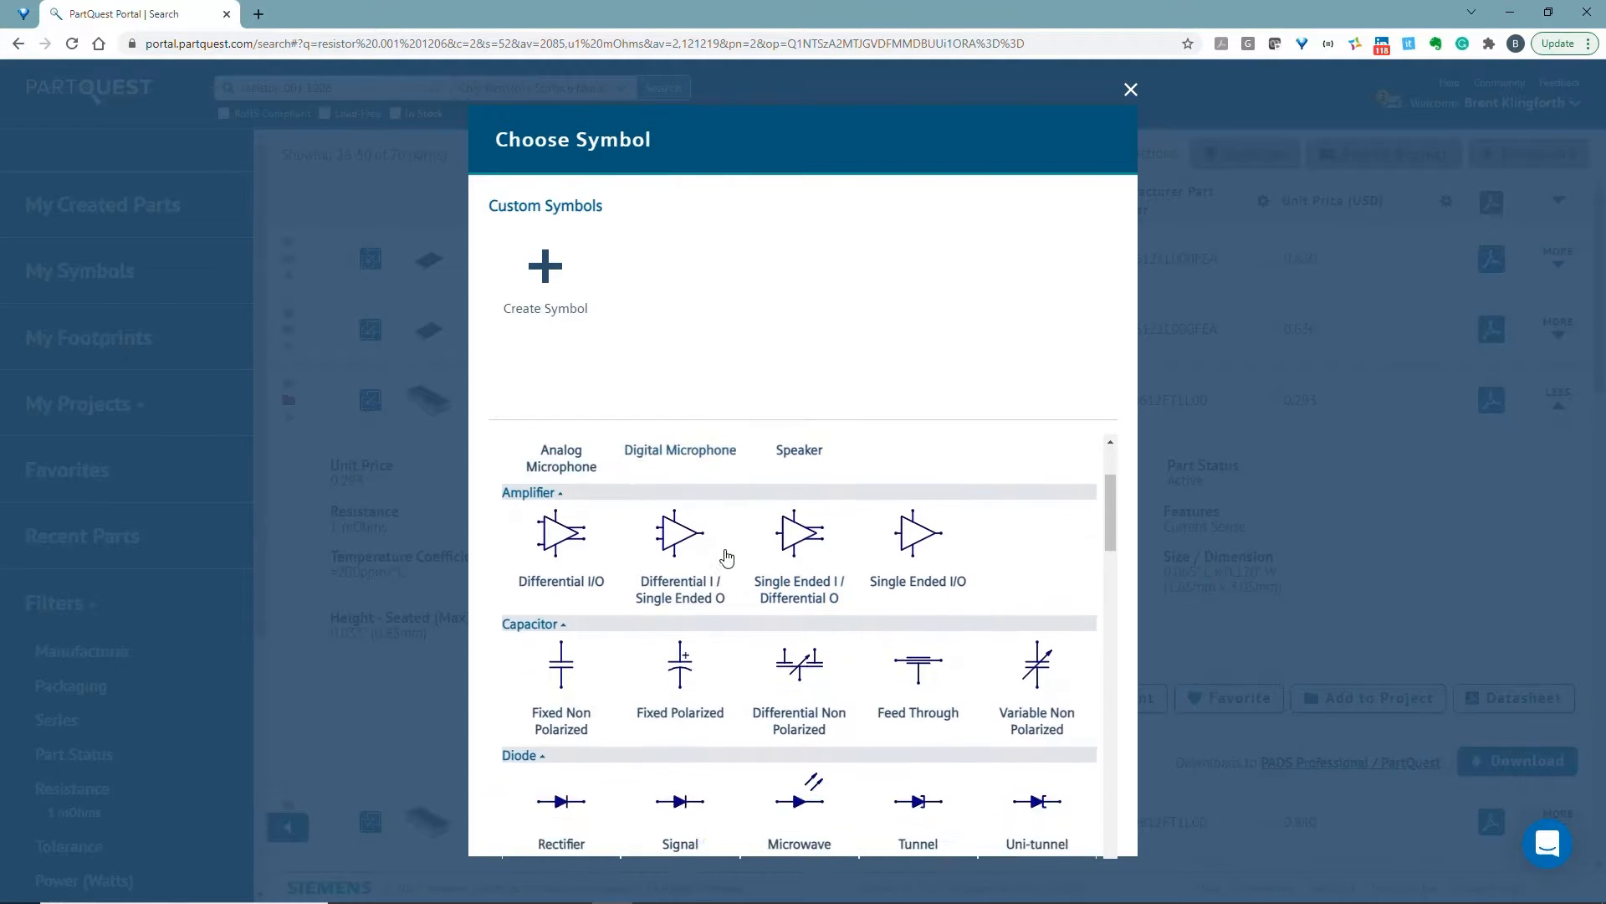
{"action": "scroll", "coordinate": [726, 619], "scroll_direction": "down", "scroll_amount": 10}
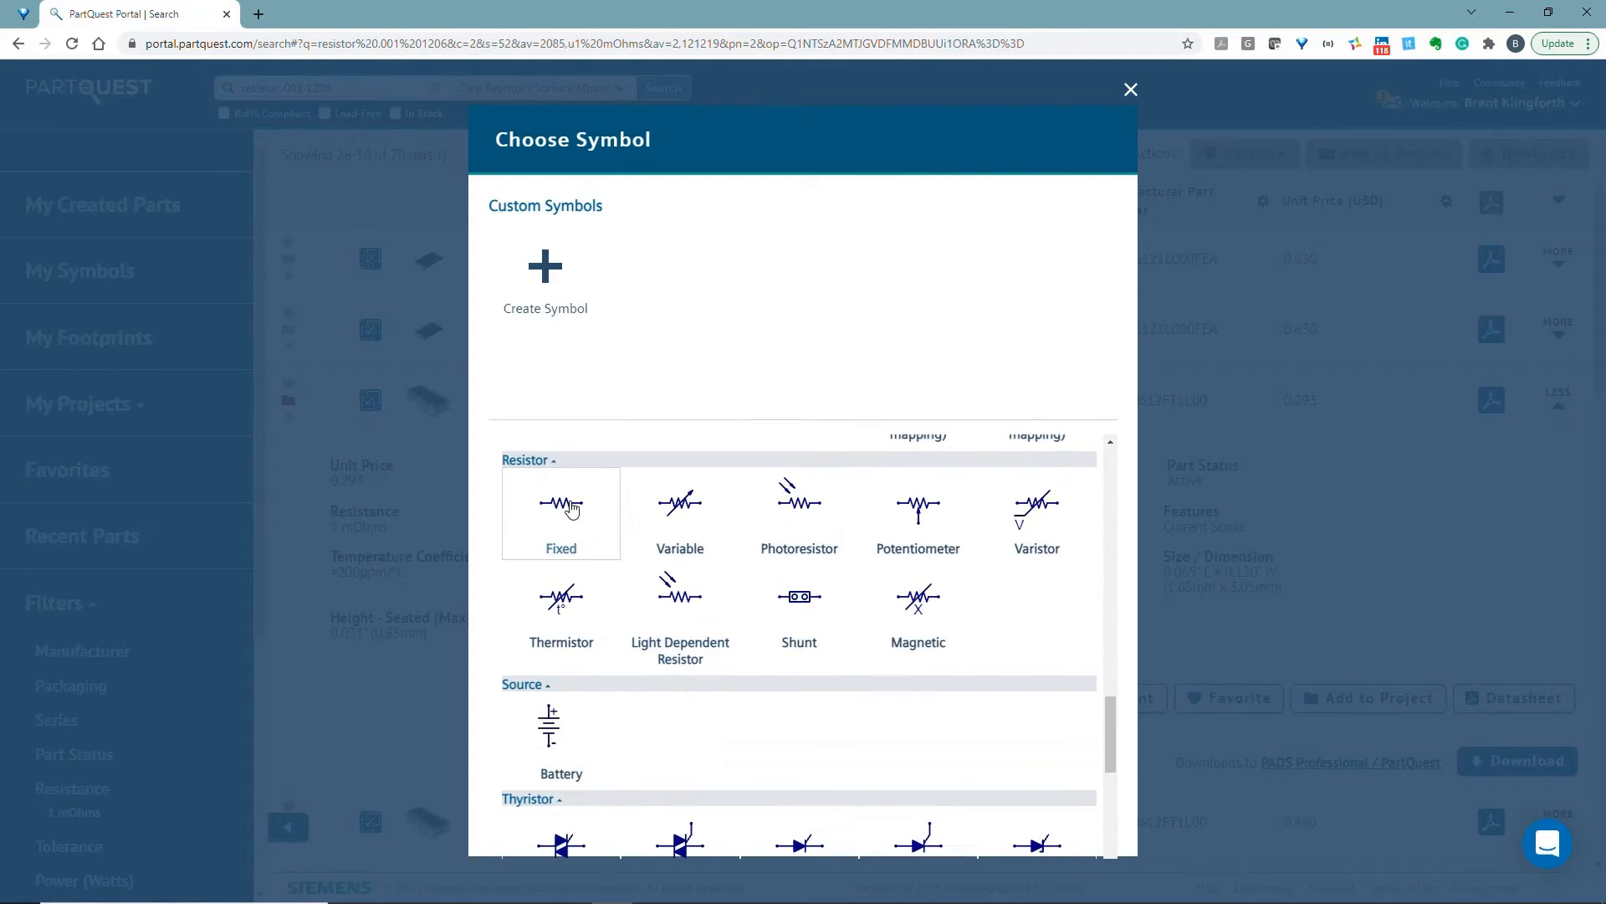
{"action": "left_click", "coordinate": [570, 508]}
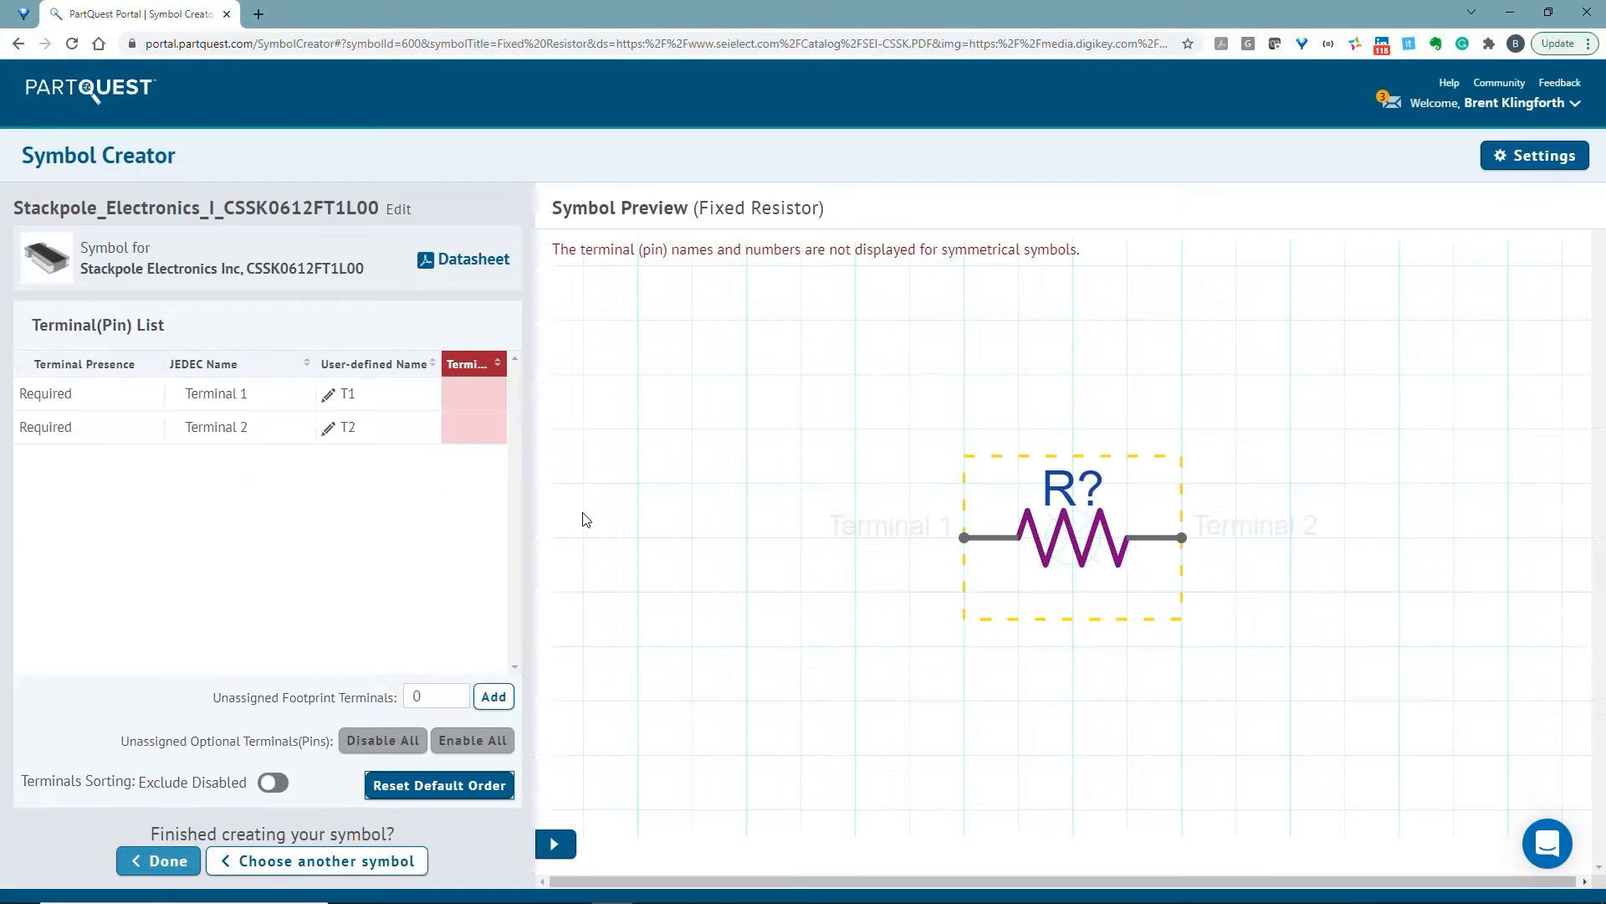
Step: Assign pin number 1 to Terminal 1 and pin number 2 to Terminal 2, and finish the symbol
{"action": "left_click", "coordinate": [464, 365]}
{"action": "left_click", "coordinate": [248, 526]}
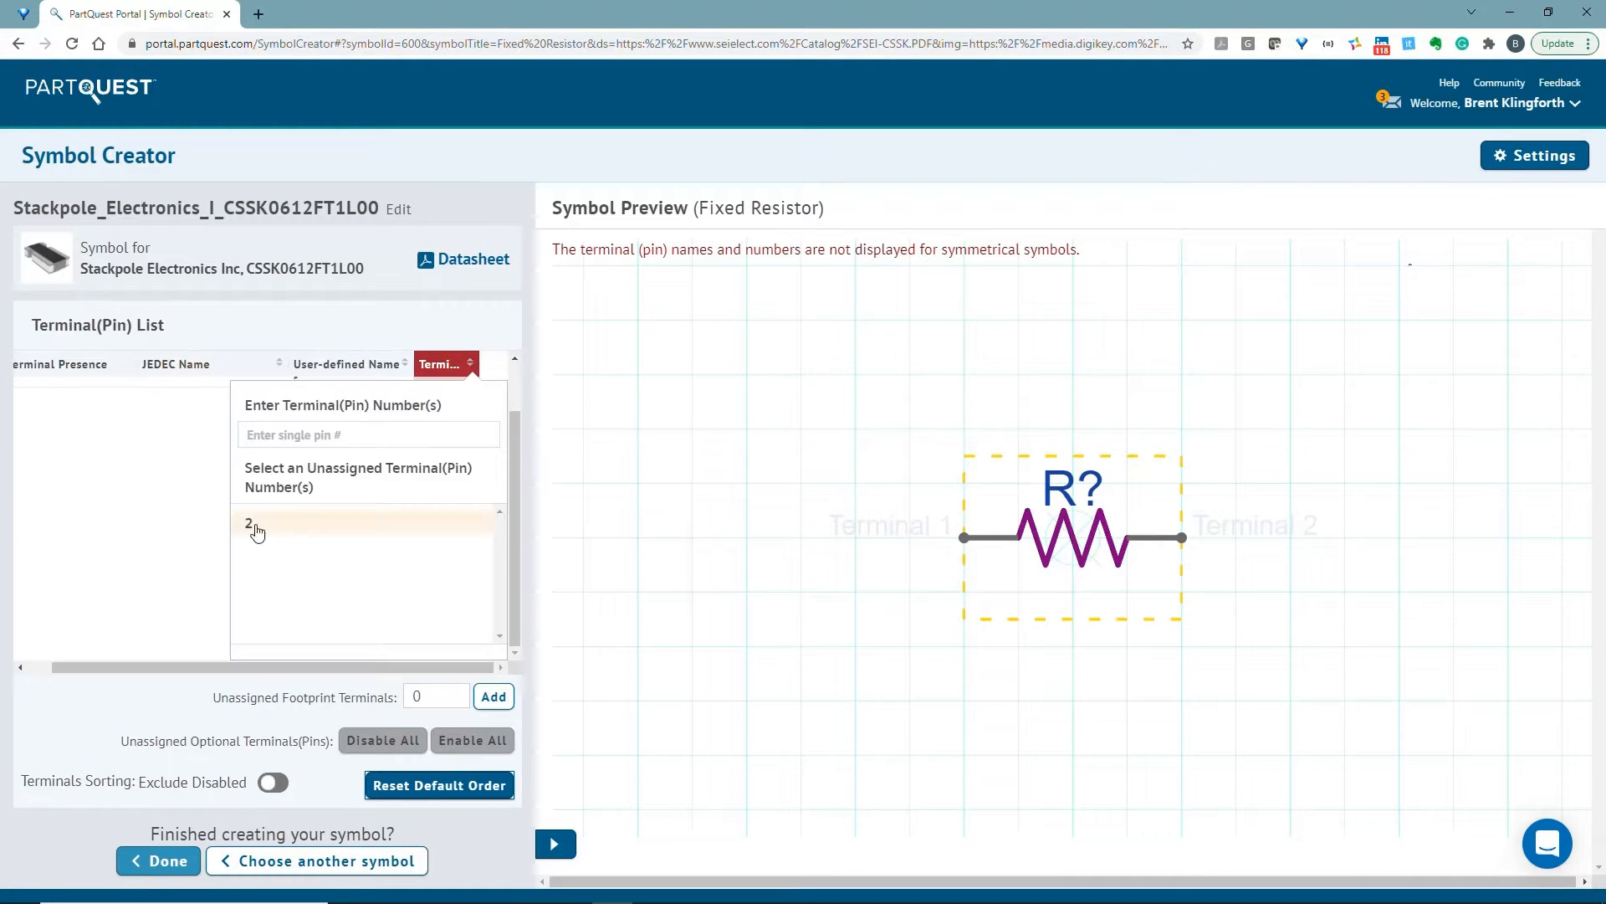
{"action": "left_click", "coordinate": [252, 526]}
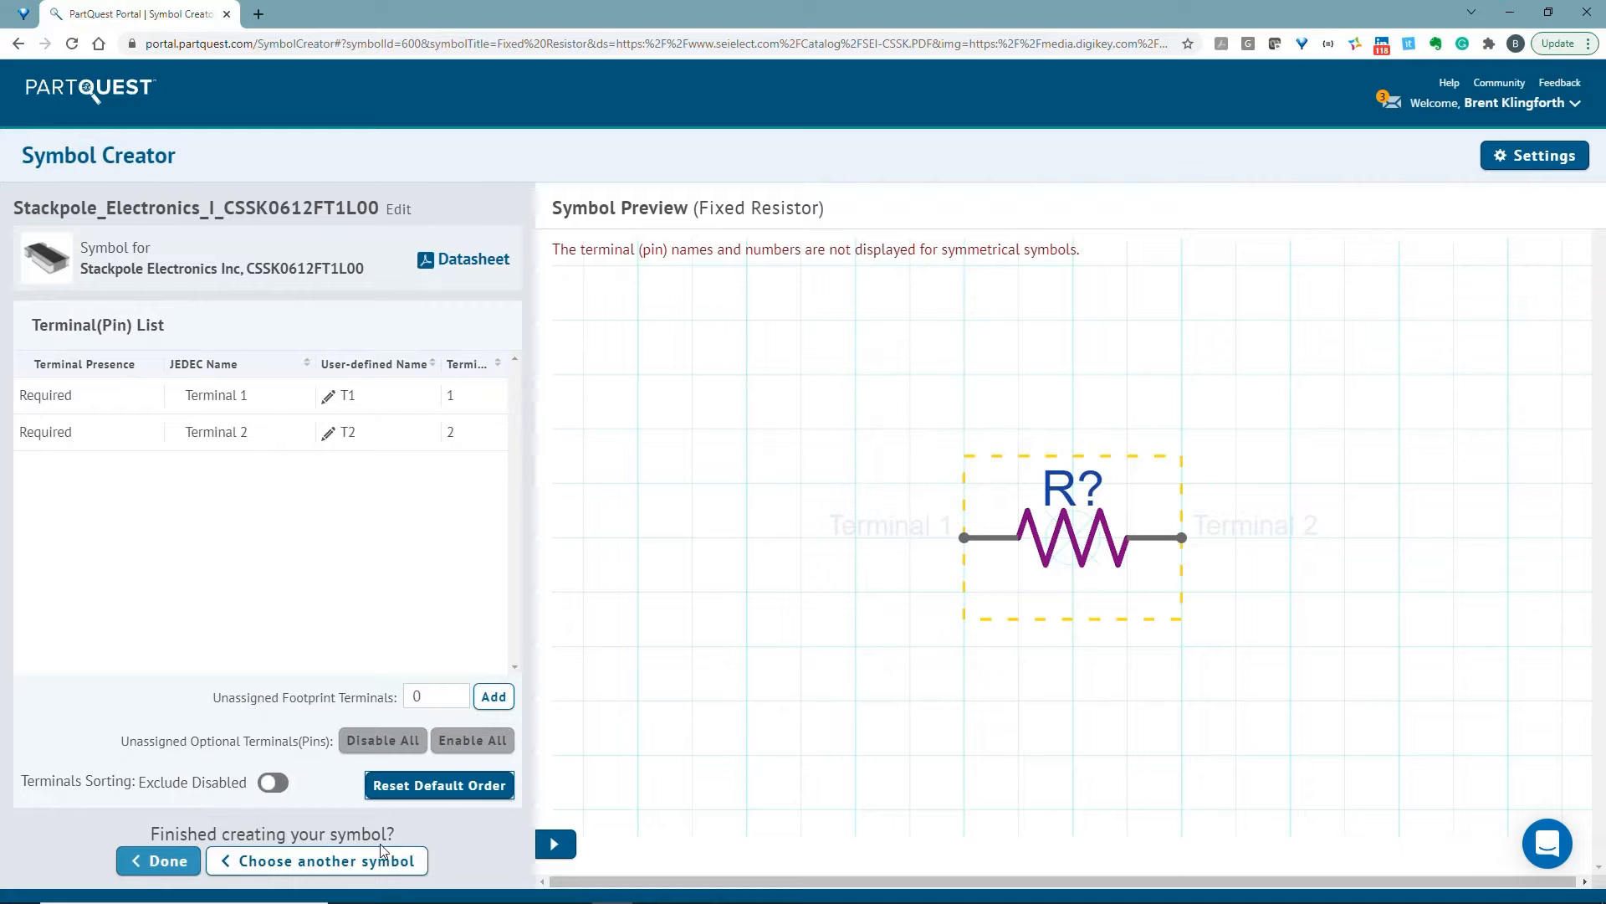
{"action": "left_click", "coordinate": [163, 861]}
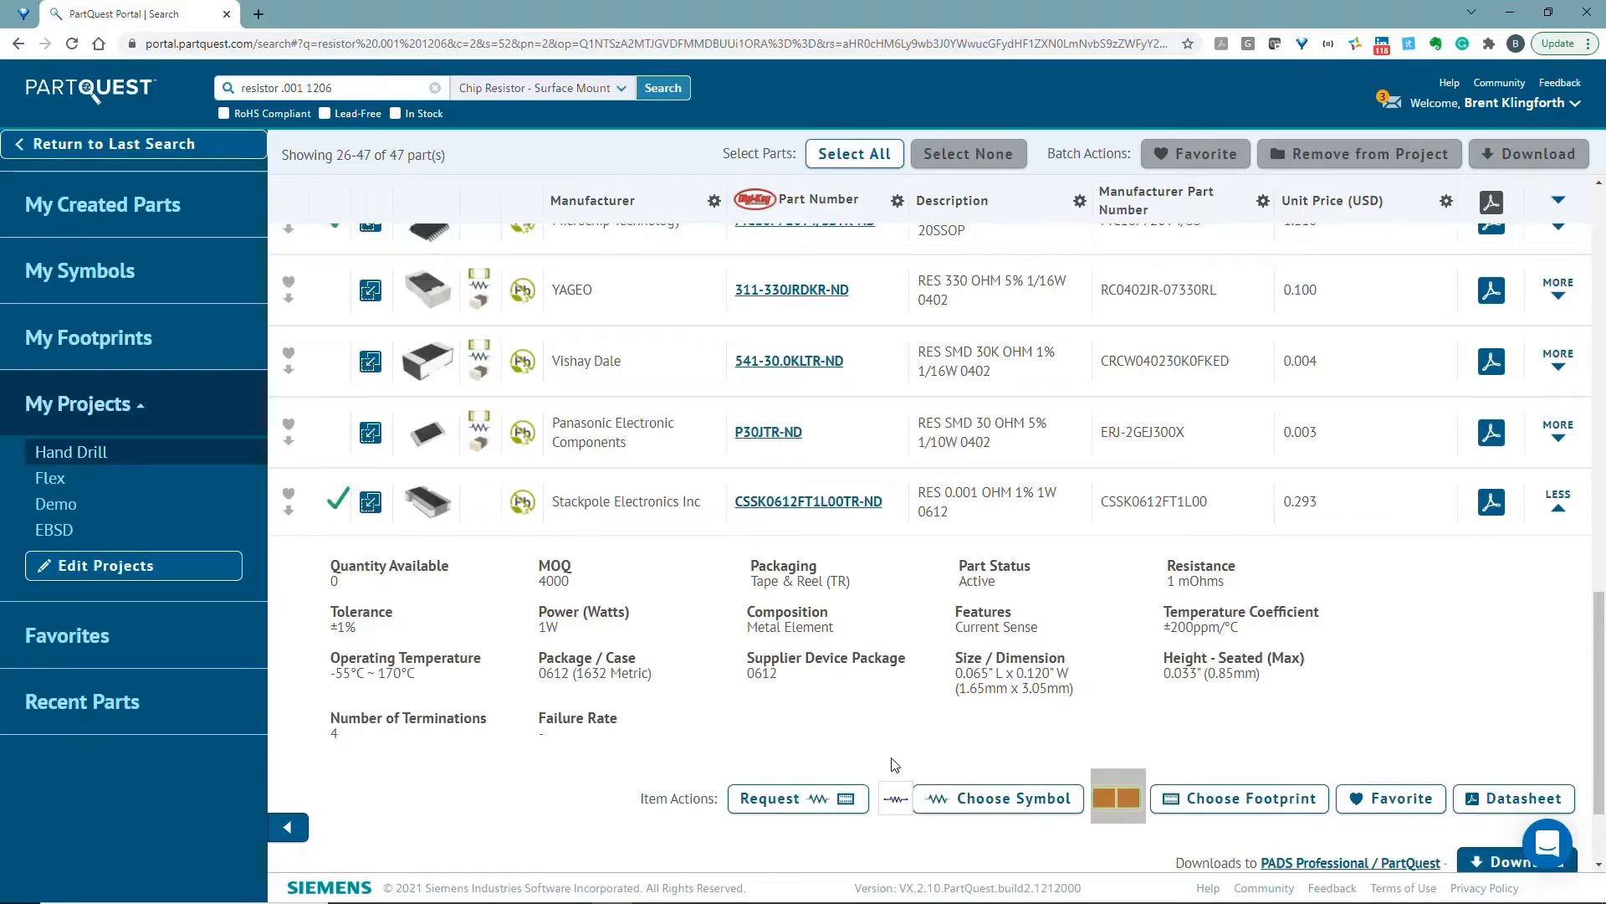
{"action": "scroll", "coordinate": [893, 762], "scroll_direction": "down", "scroll_amount": 2}
{"action": "scroll", "coordinate": [893, 760], "scroll_direction": "up", "scroll_amount": 1}
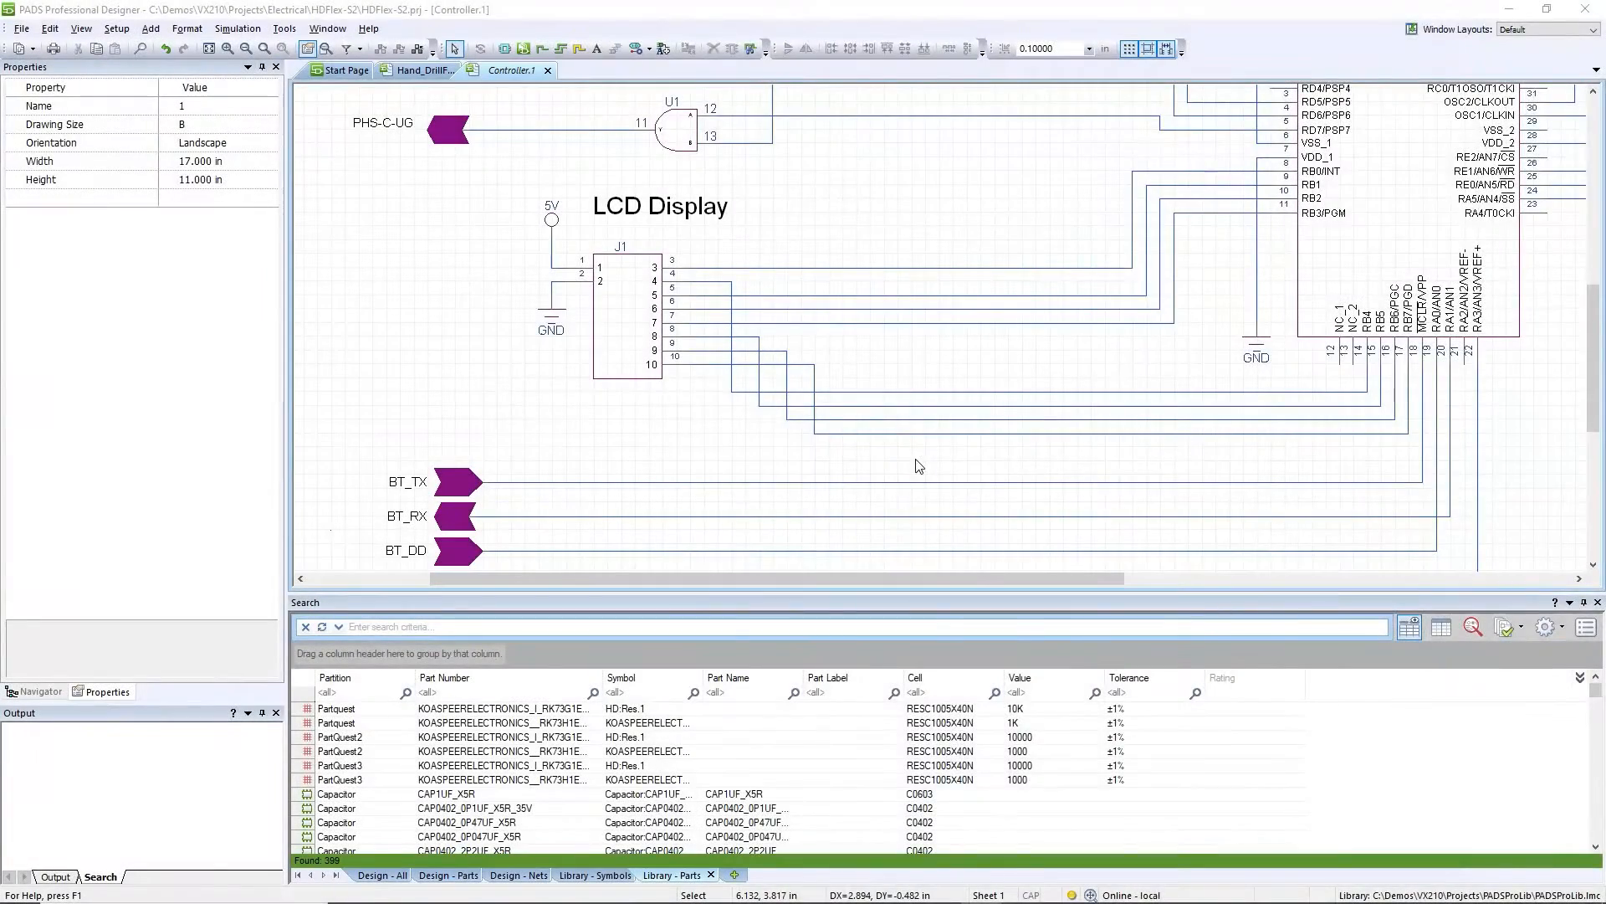
Step: Switch to PartQuest and import the YAGEO RC0402JR-0730RL and Riedon CSR1206-0R001F1 resistors from the Hand Drill project into the PADS parts library
{"action": "key", "text": "alt+Tab"}
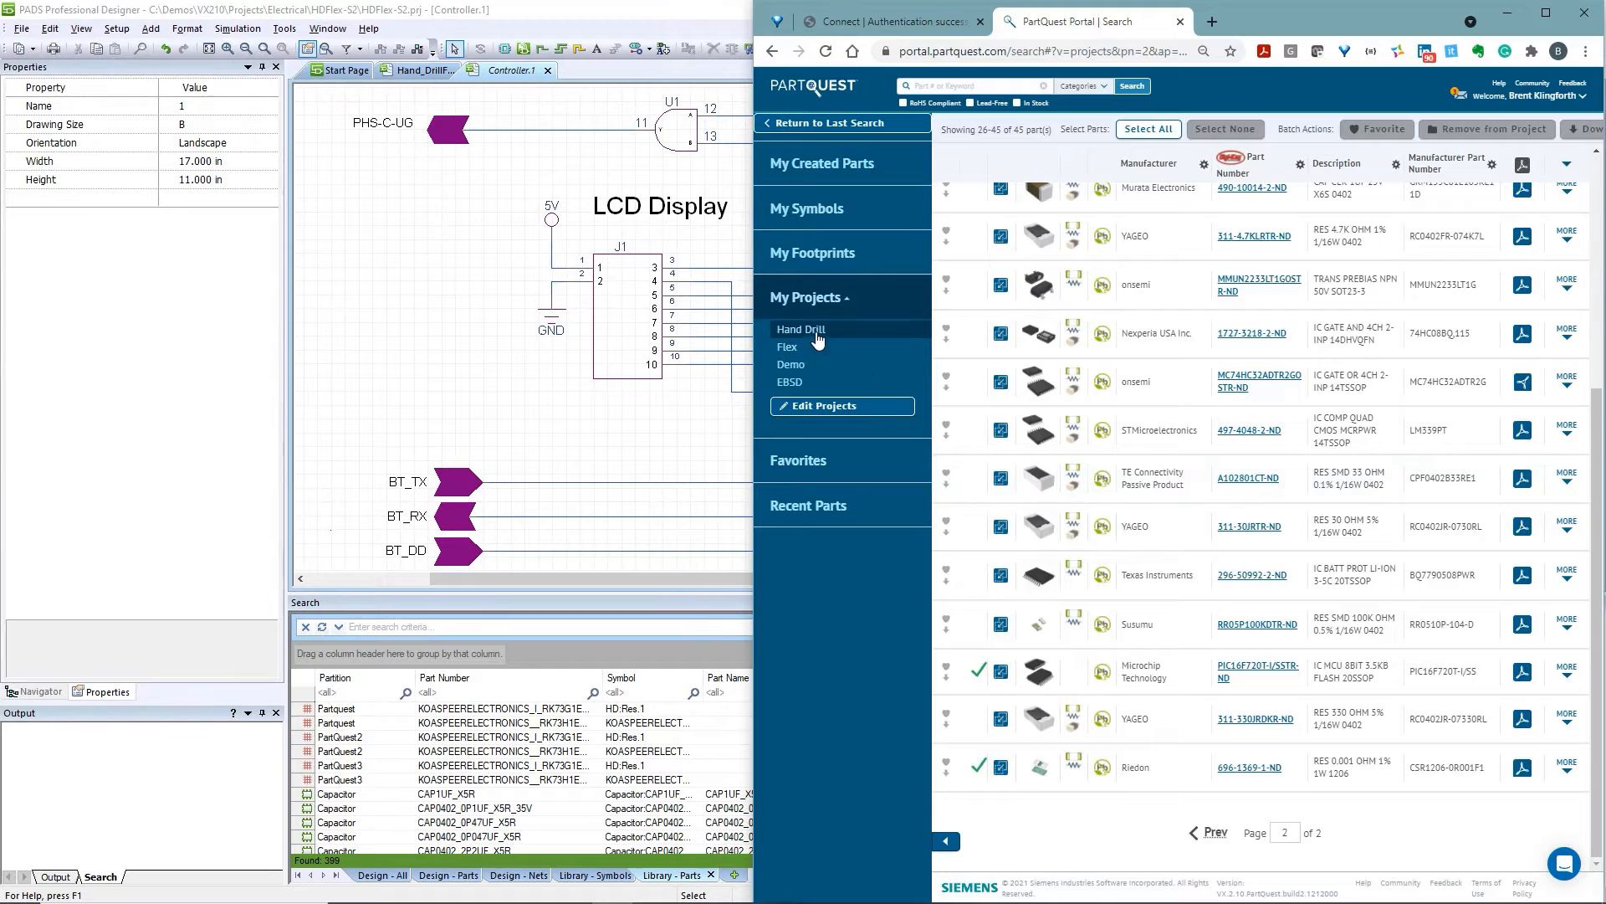
{"action": "left_click", "coordinate": [1001, 528]}
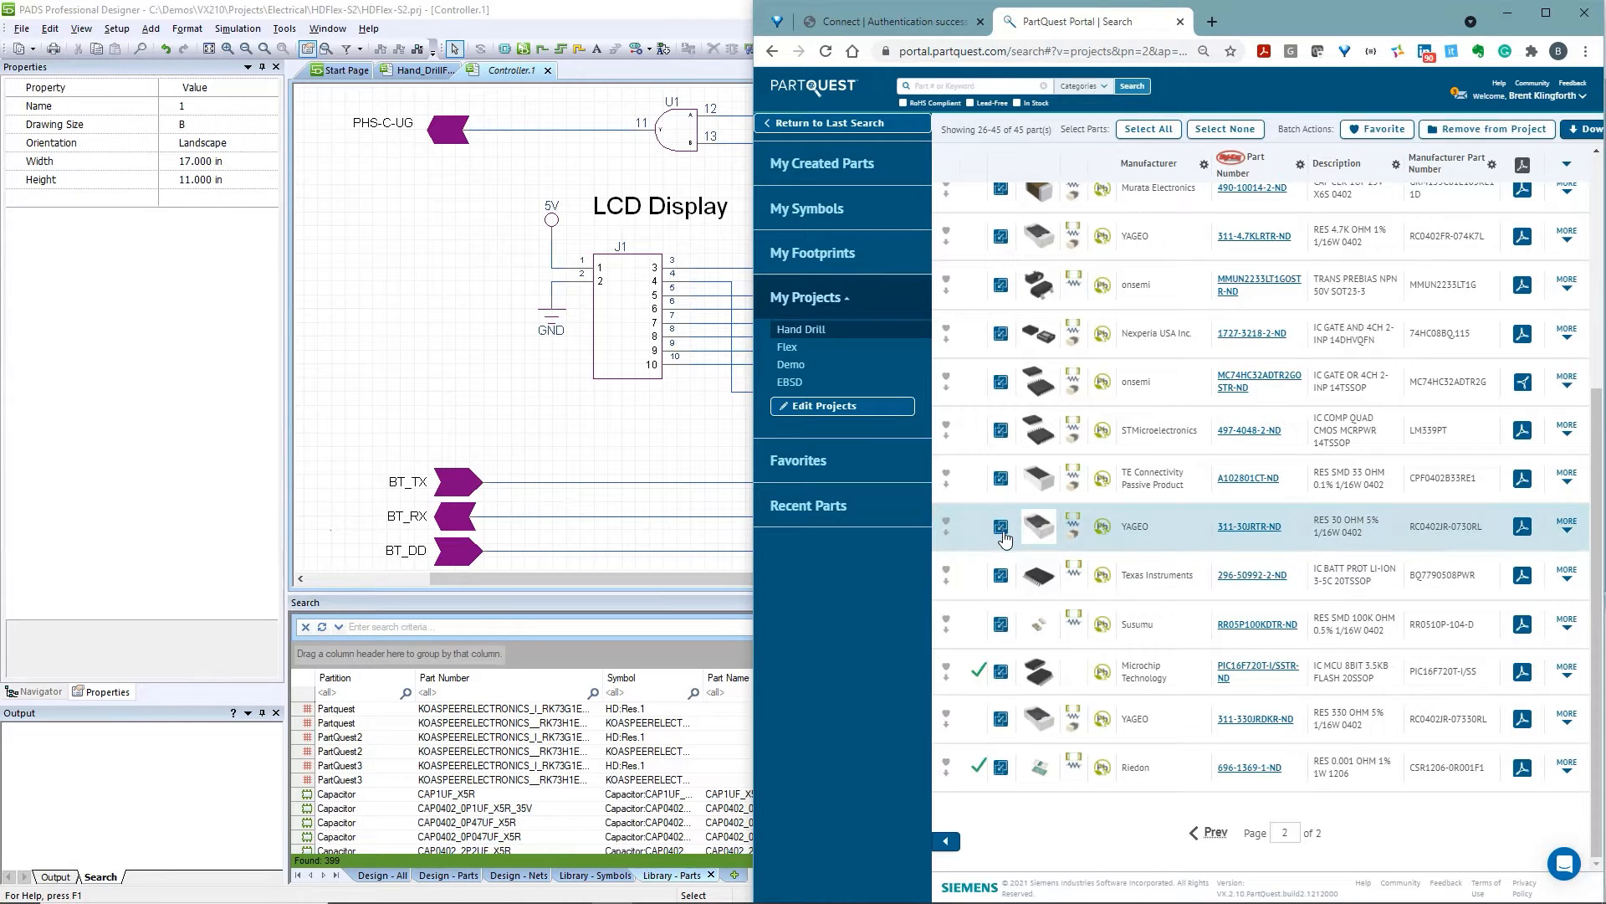
{"action": "left_click", "coordinate": [999, 768]}
{"action": "left_click_drag", "start_coordinate": [998, 778], "coordinate": [530, 750]}
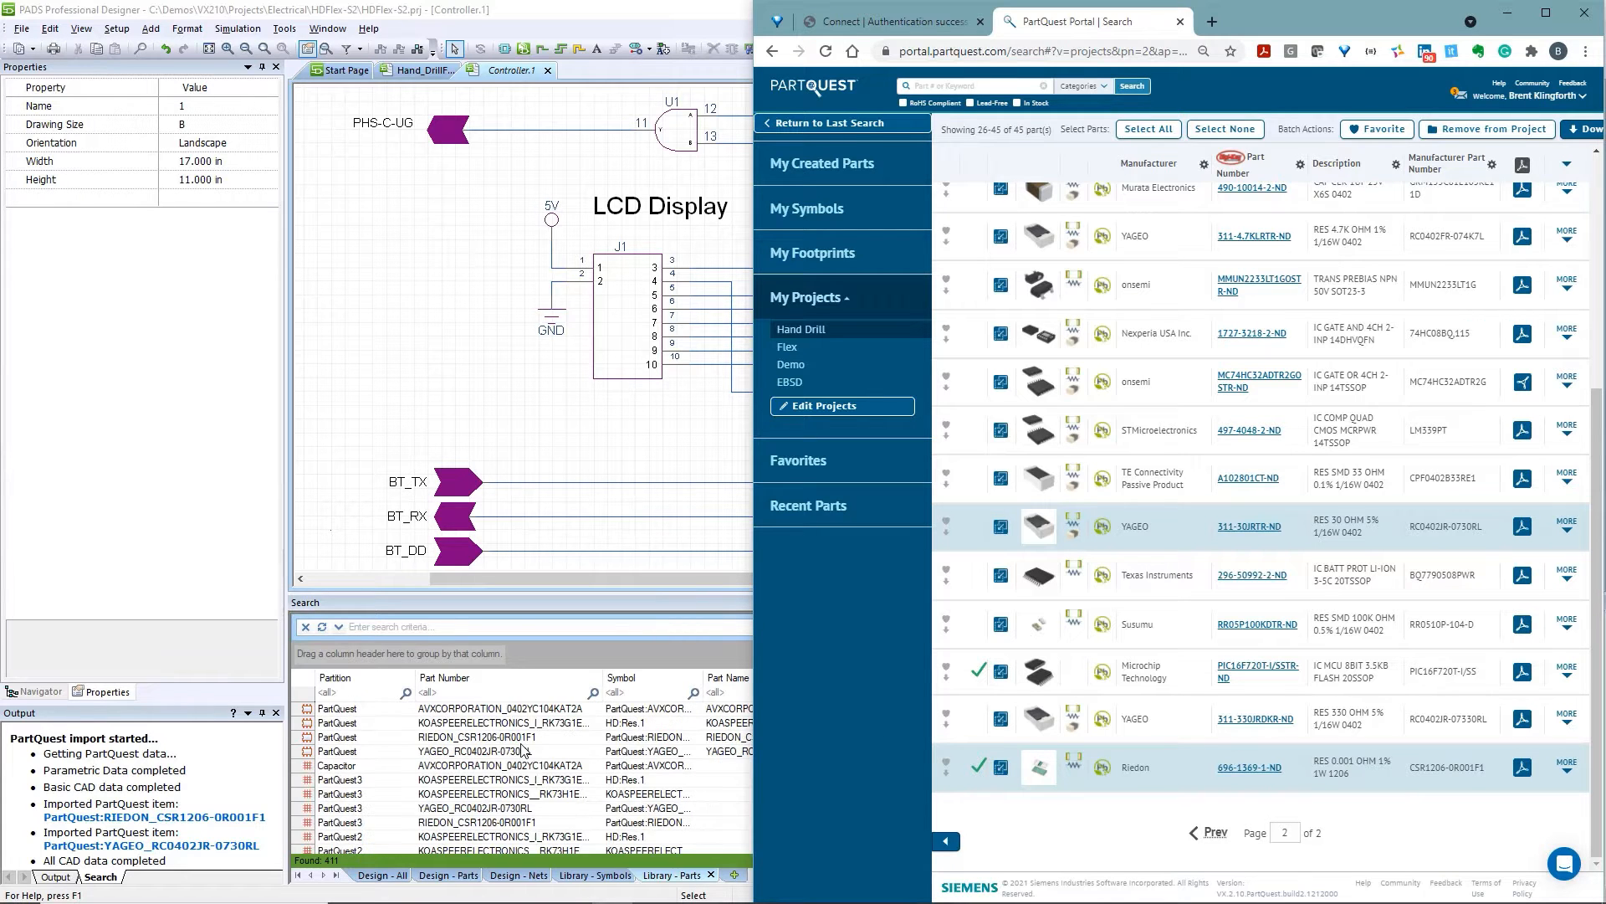
Step: Preview the imported YAGEO_RC0402JR-0730RL with its 30 ohm value and place it on the net from pin 3 of J1
{"action": "left_click", "coordinate": [559, 604]}
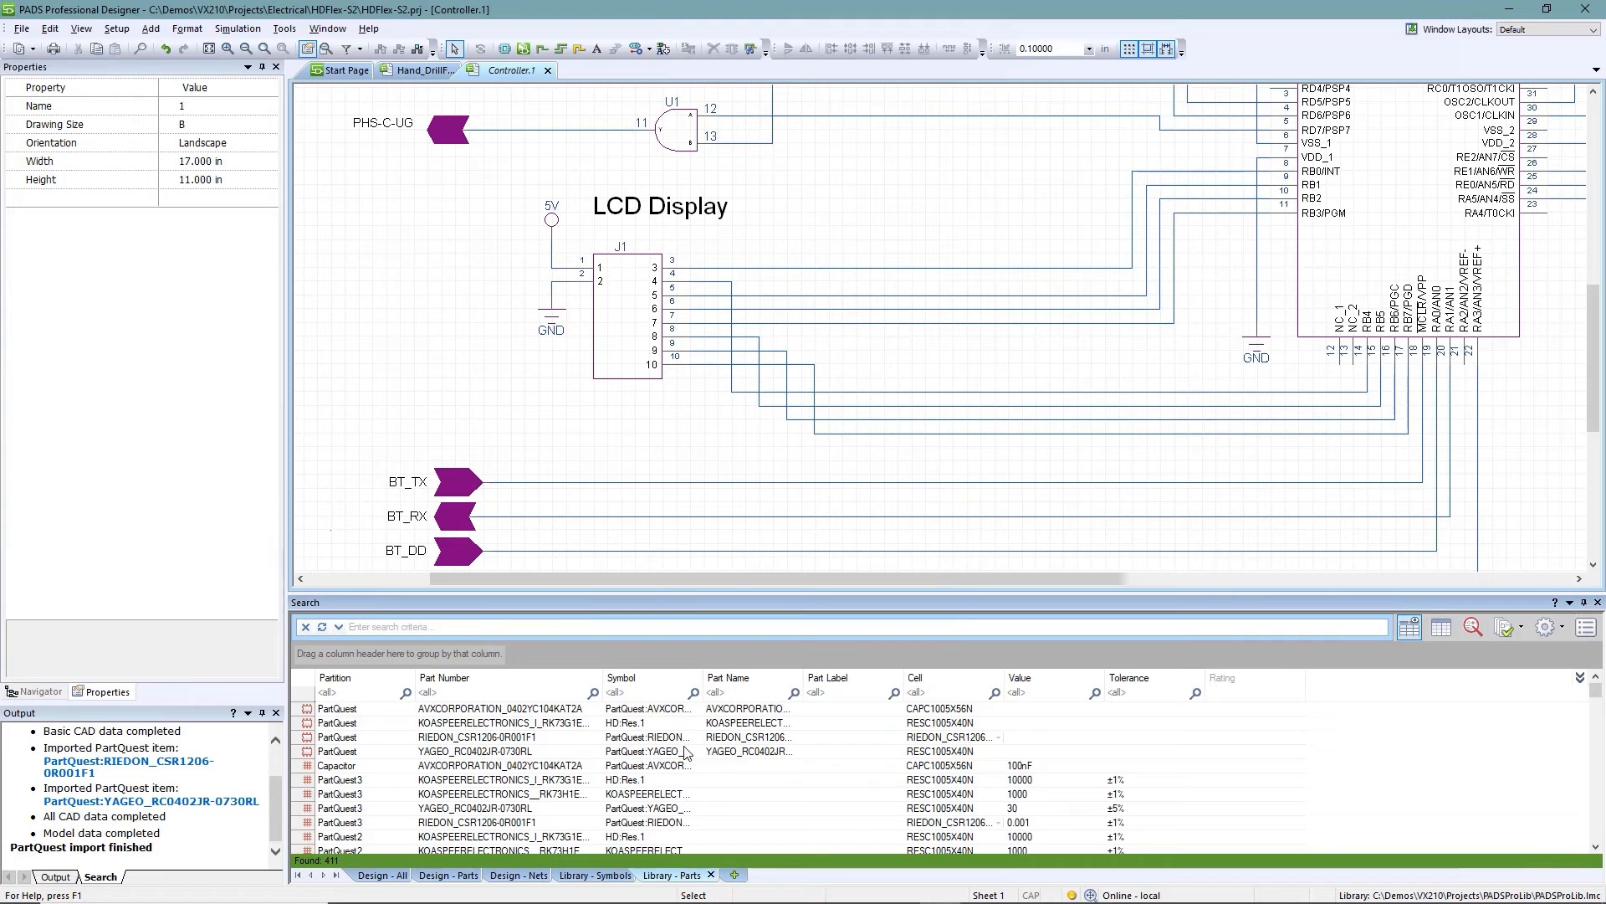
{"action": "left_click", "coordinate": [810, 809]}
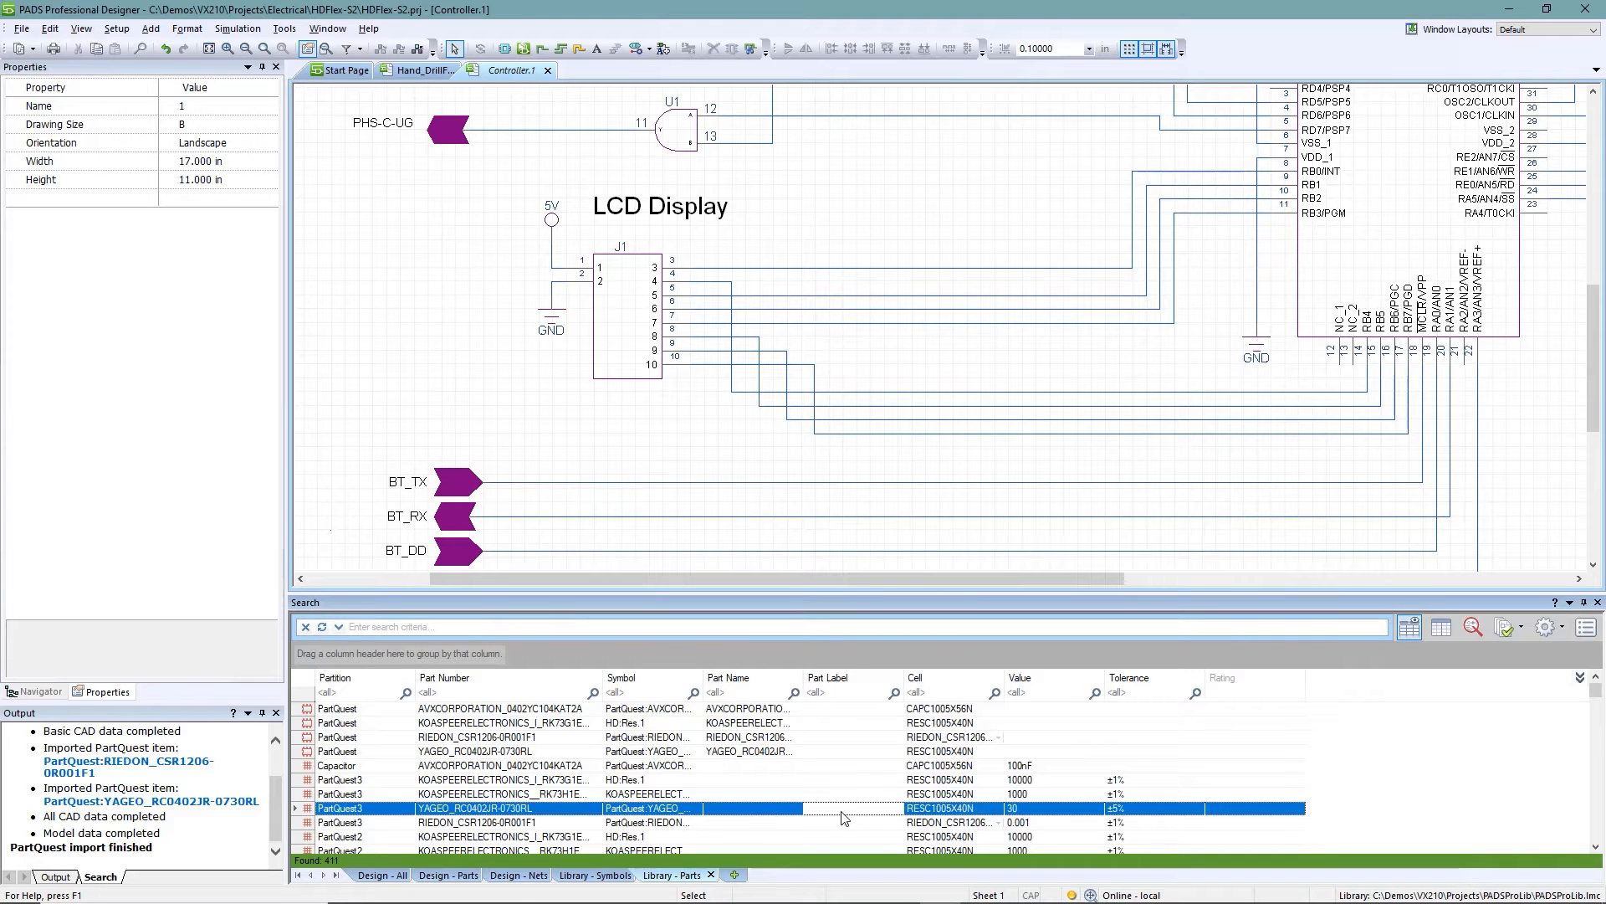
{"action": "left_click", "coordinate": [1586, 629]}
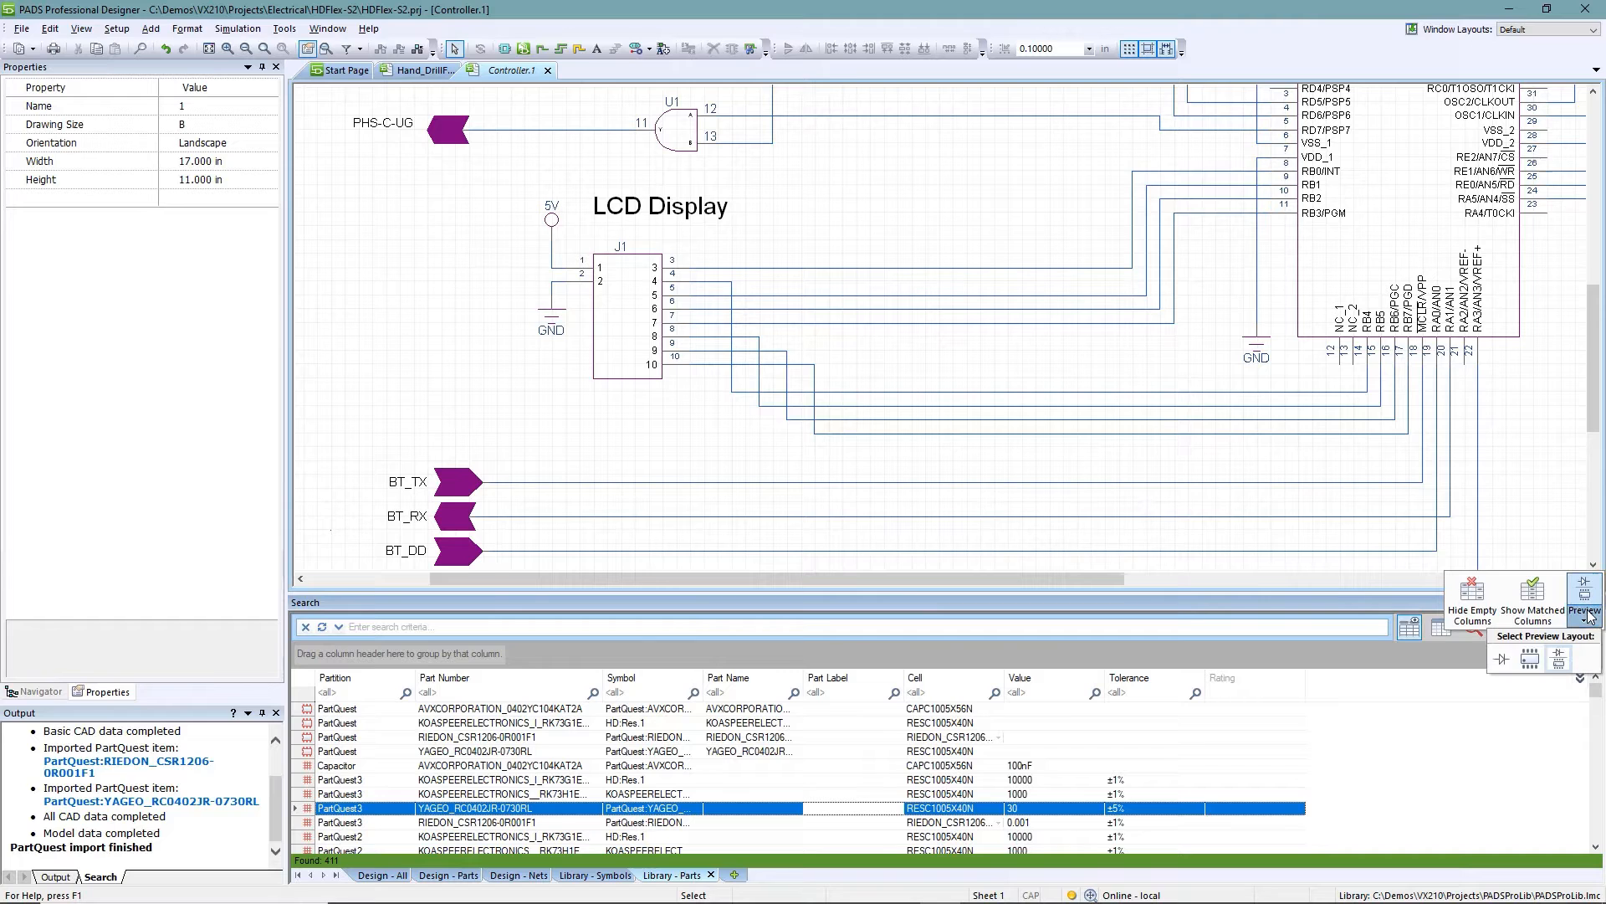
{"action": "left_click", "coordinate": [1584, 595]}
{"action": "left_click_drag", "start_coordinate": [1543, 695], "coordinate": [824, 266]}
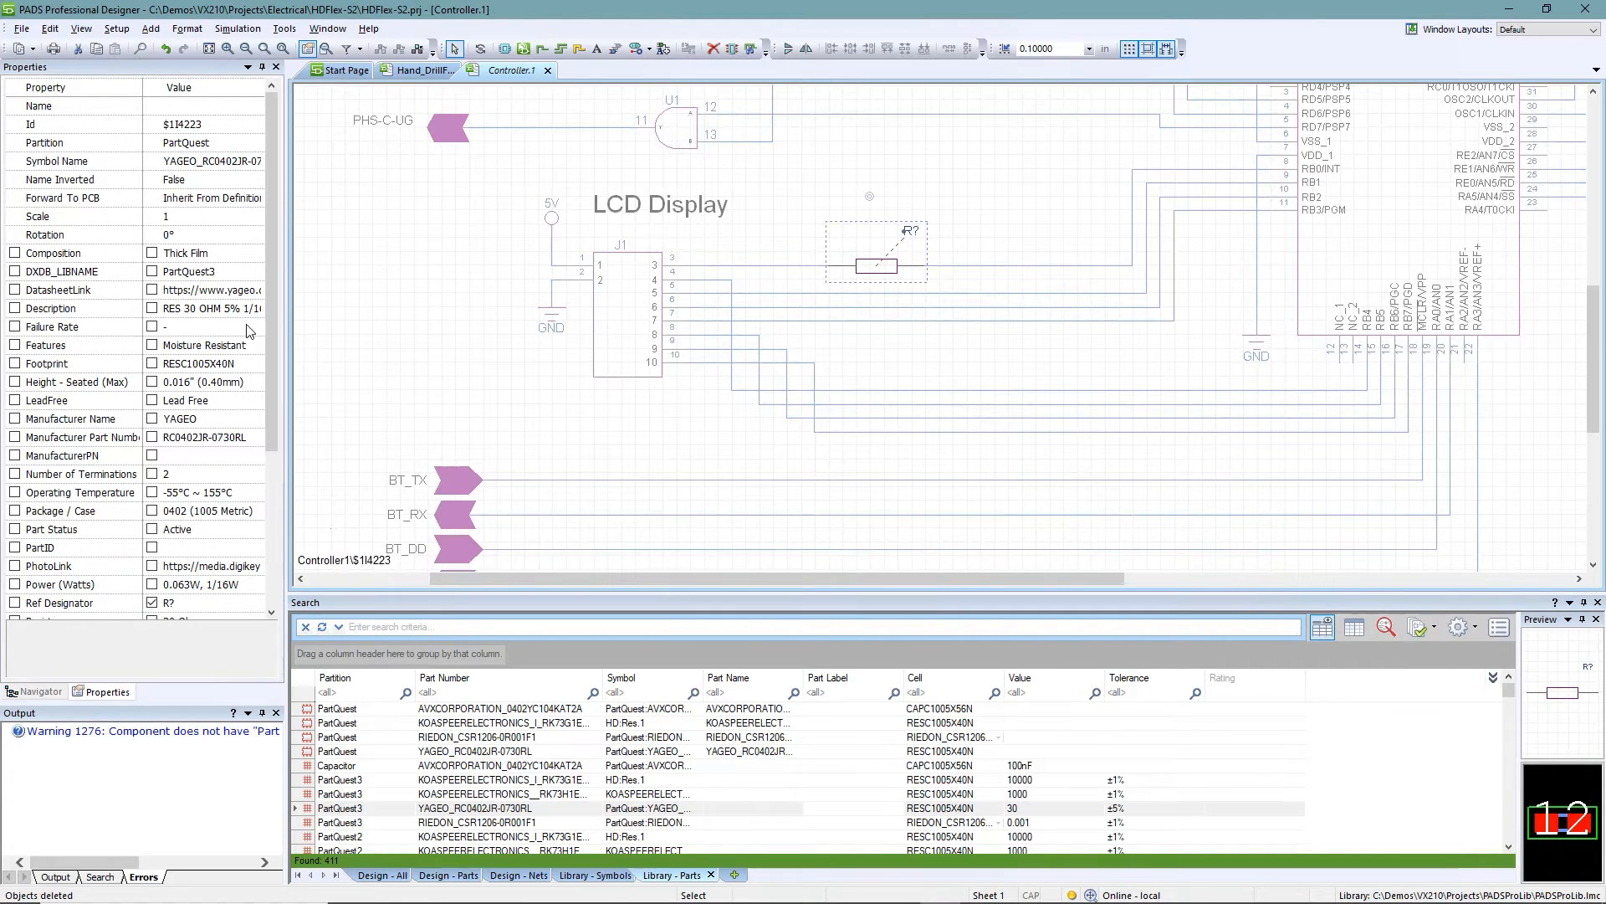
{"action": "scroll", "coordinate": [268, 318], "scroll_direction": "down", "scroll_amount": 5}
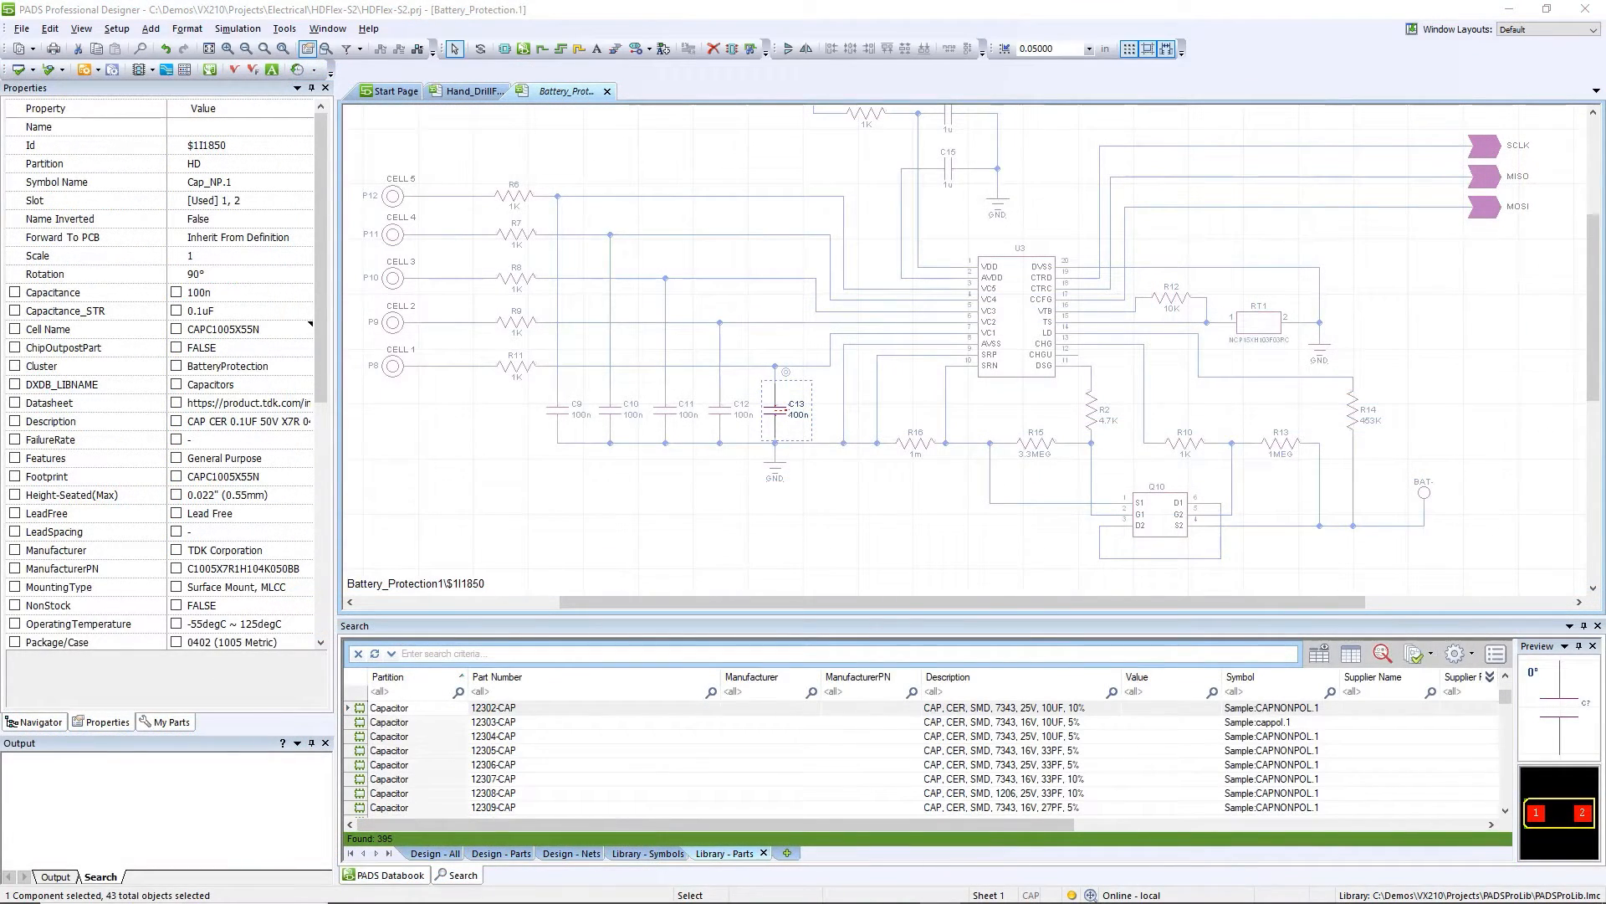
Step: Open the project's Supply Chain settings, sign in to the supply chain service with the saved credentials and return to PADS
{"action": "left_click", "coordinate": [116, 29]}
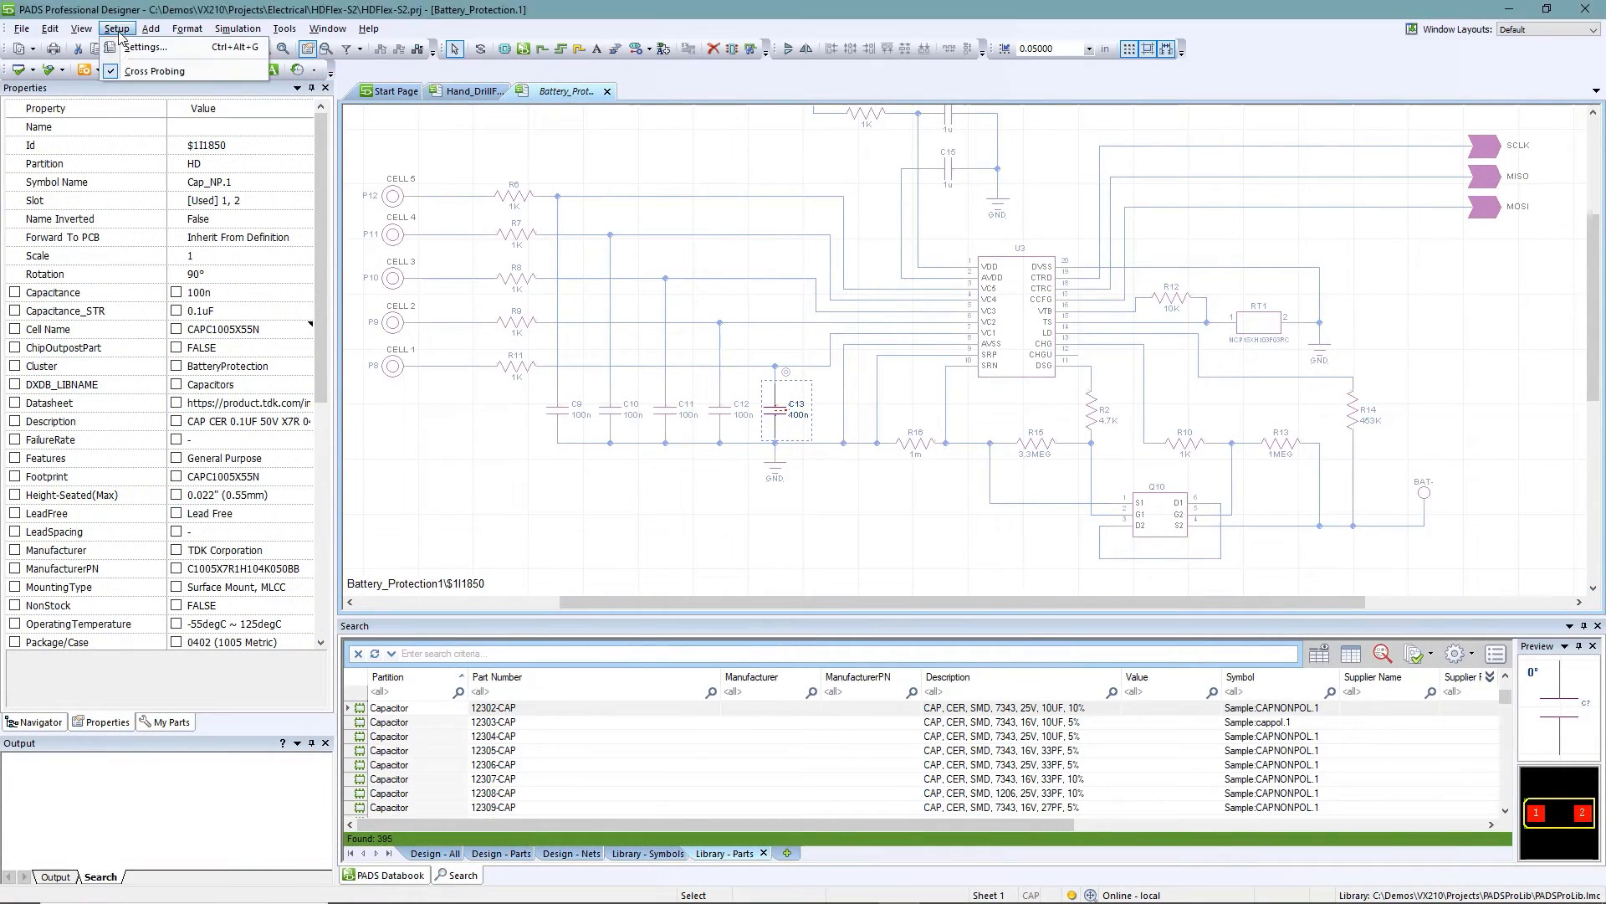
{"action": "left_click", "coordinate": [129, 50]}
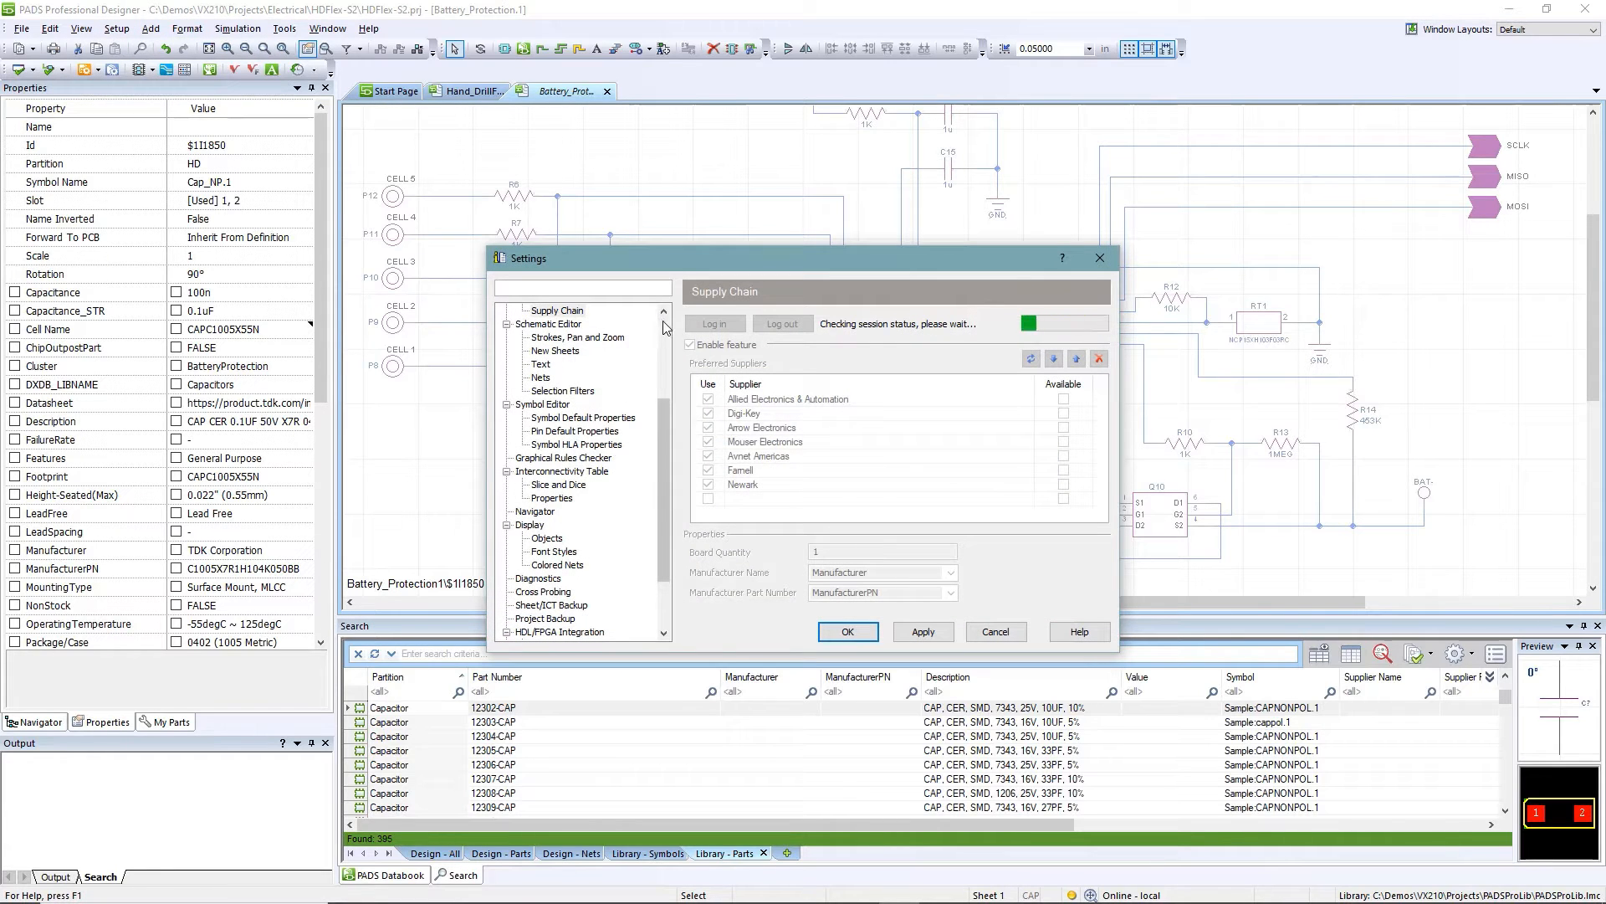
{"action": "left_click_drag", "start_coordinate": [663, 422], "coordinate": [654, 334]}
{"action": "left_click", "coordinate": [564, 461]}
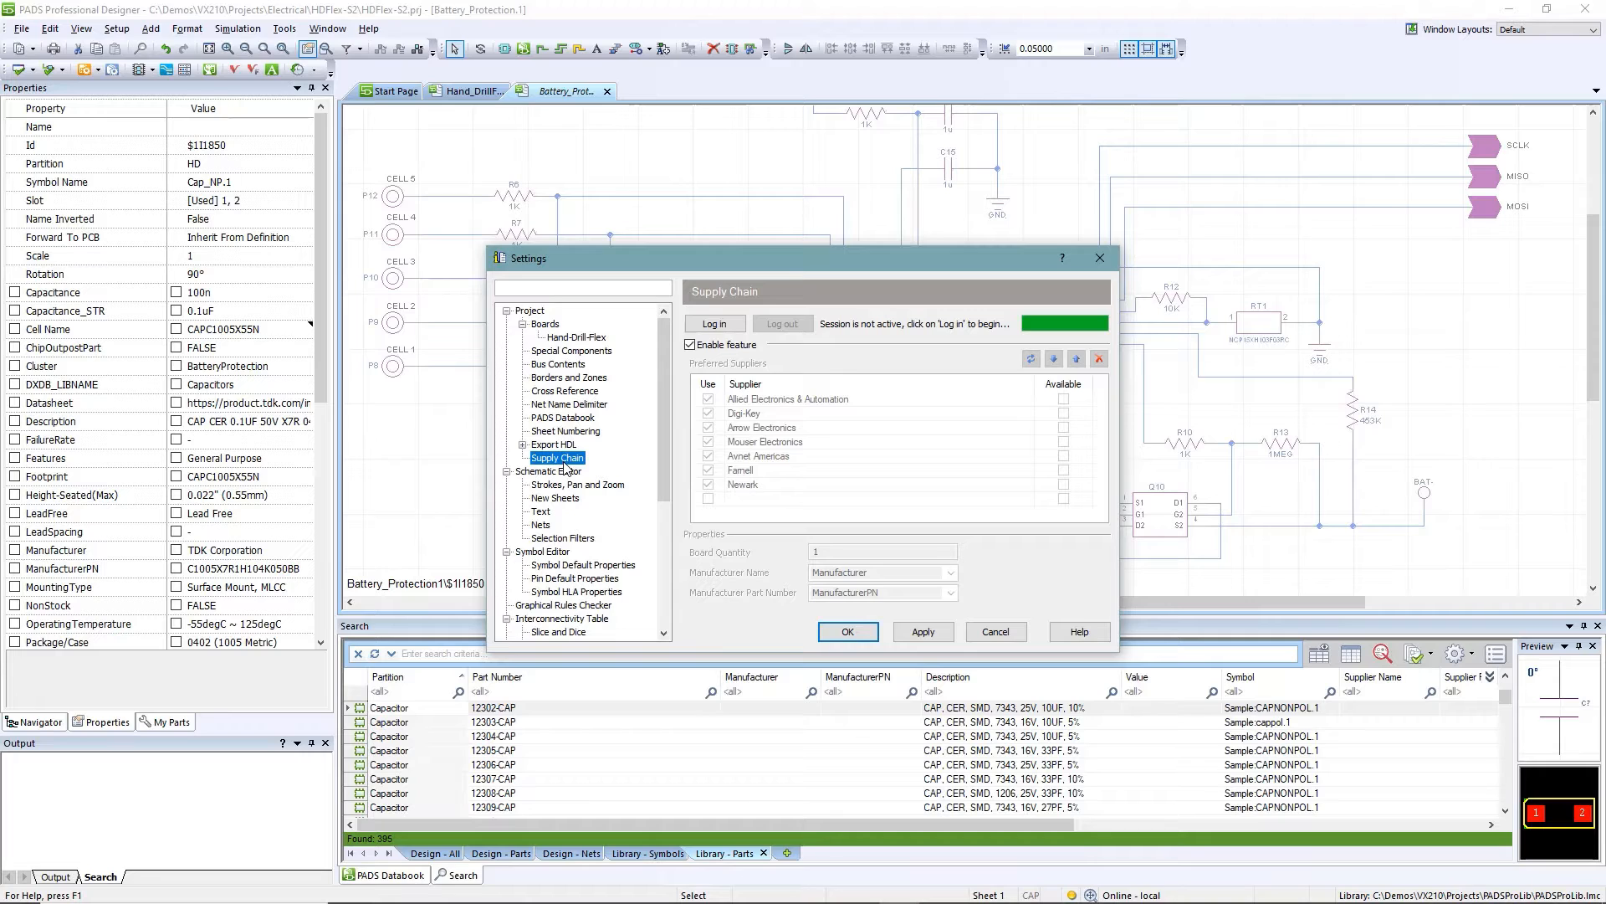
{"action": "left_click", "coordinate": [715, 324]}
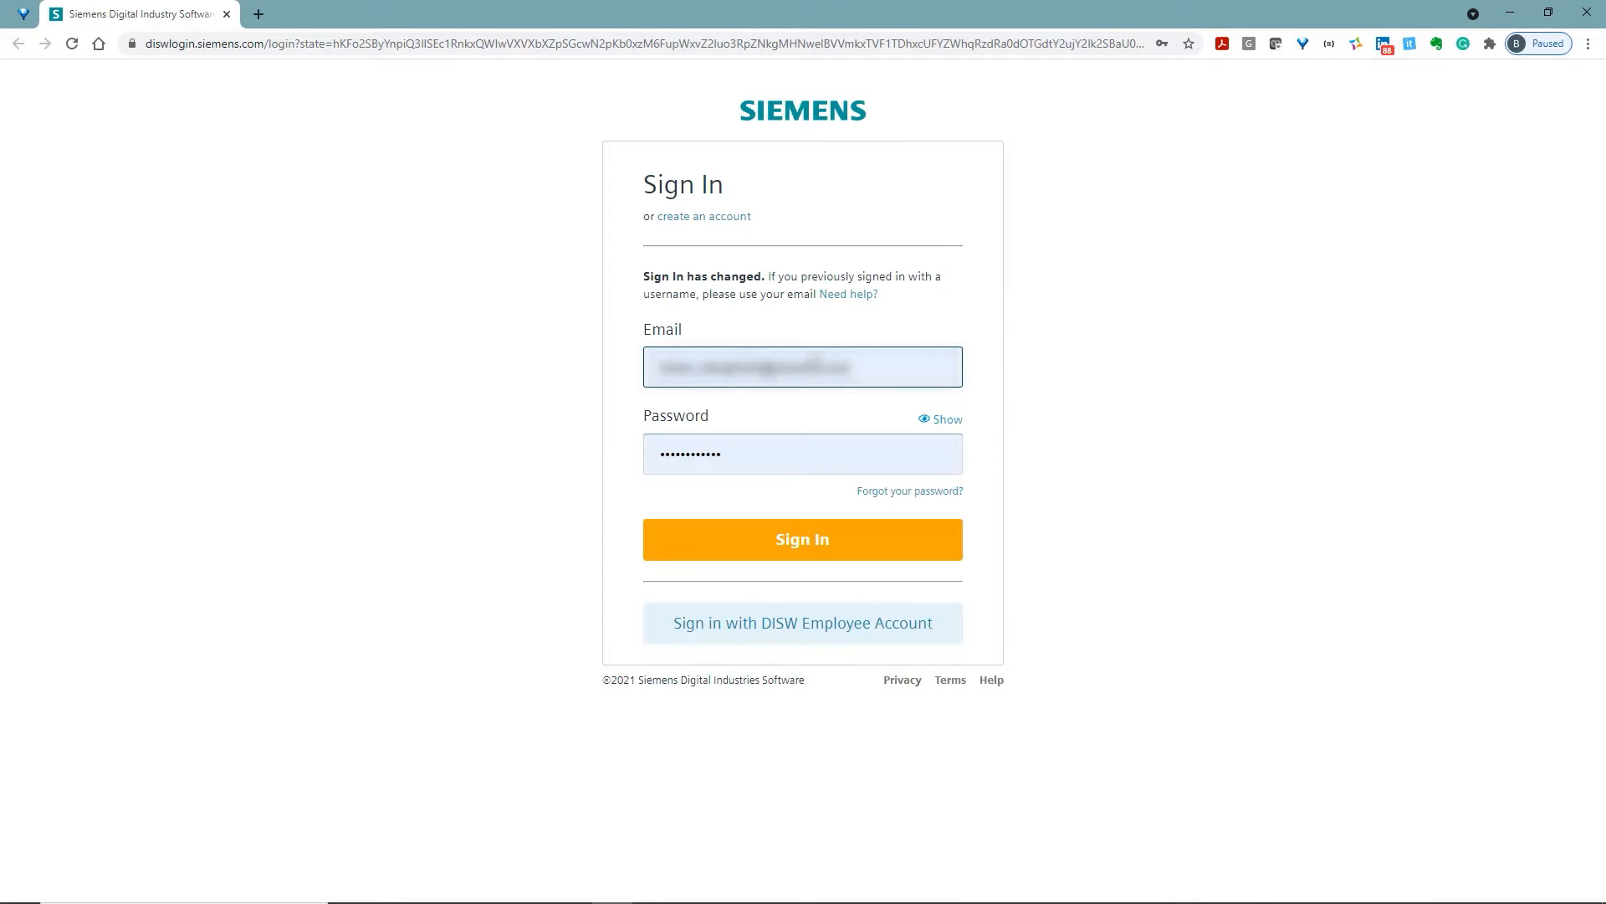
{"action": "left_click", "coordinate": [796, 540]}
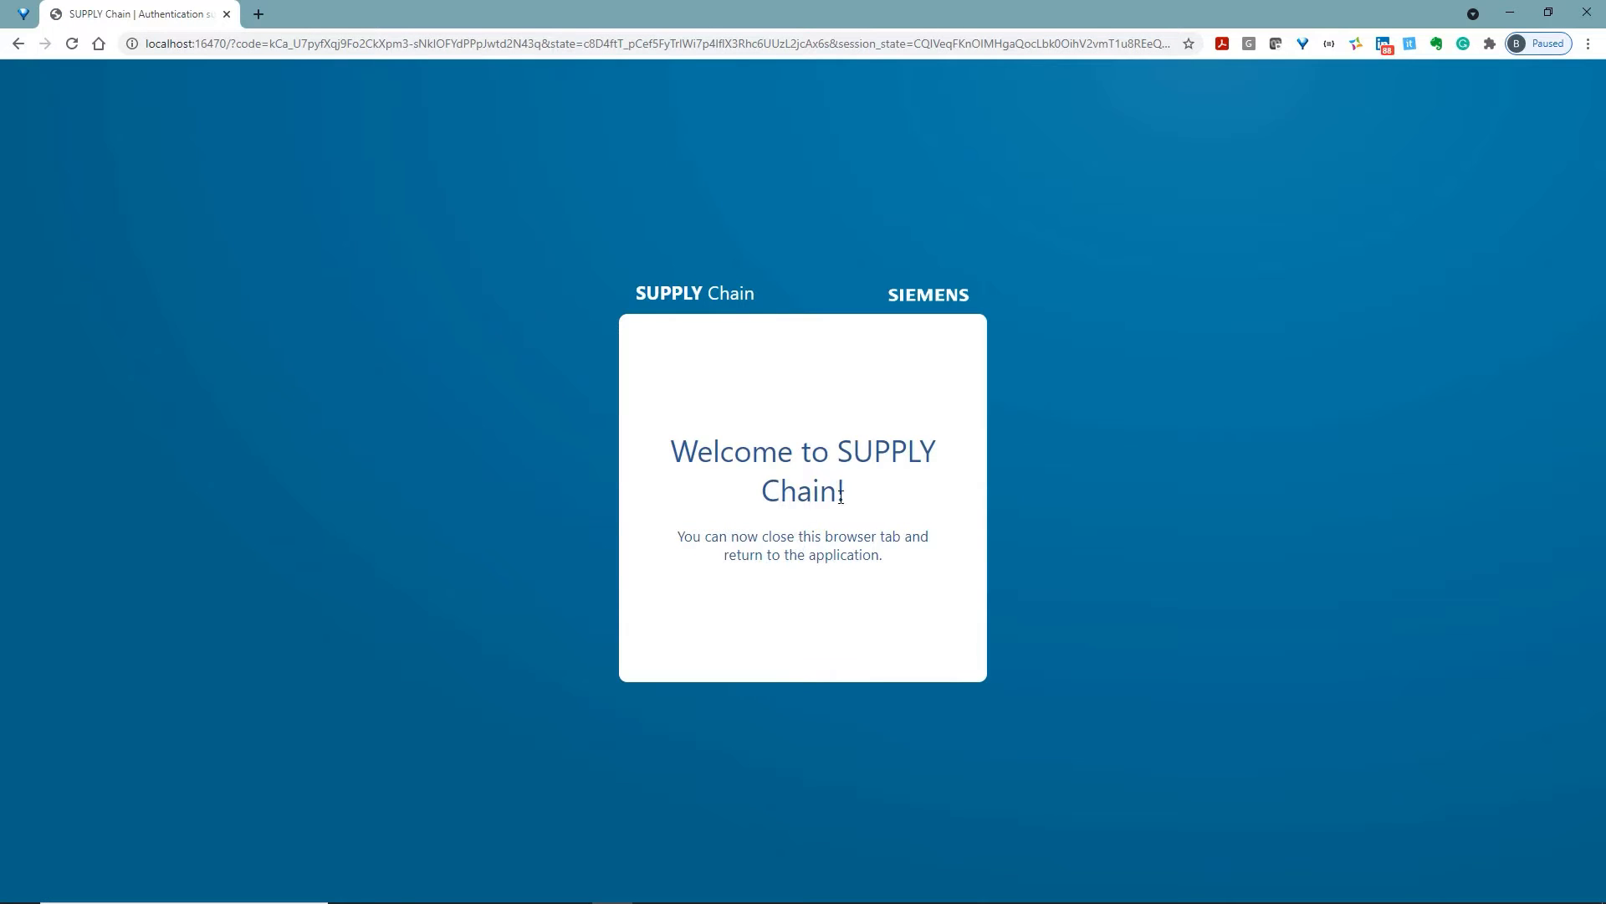
{"action": "left_click", "coordinate": [1502, 17]}
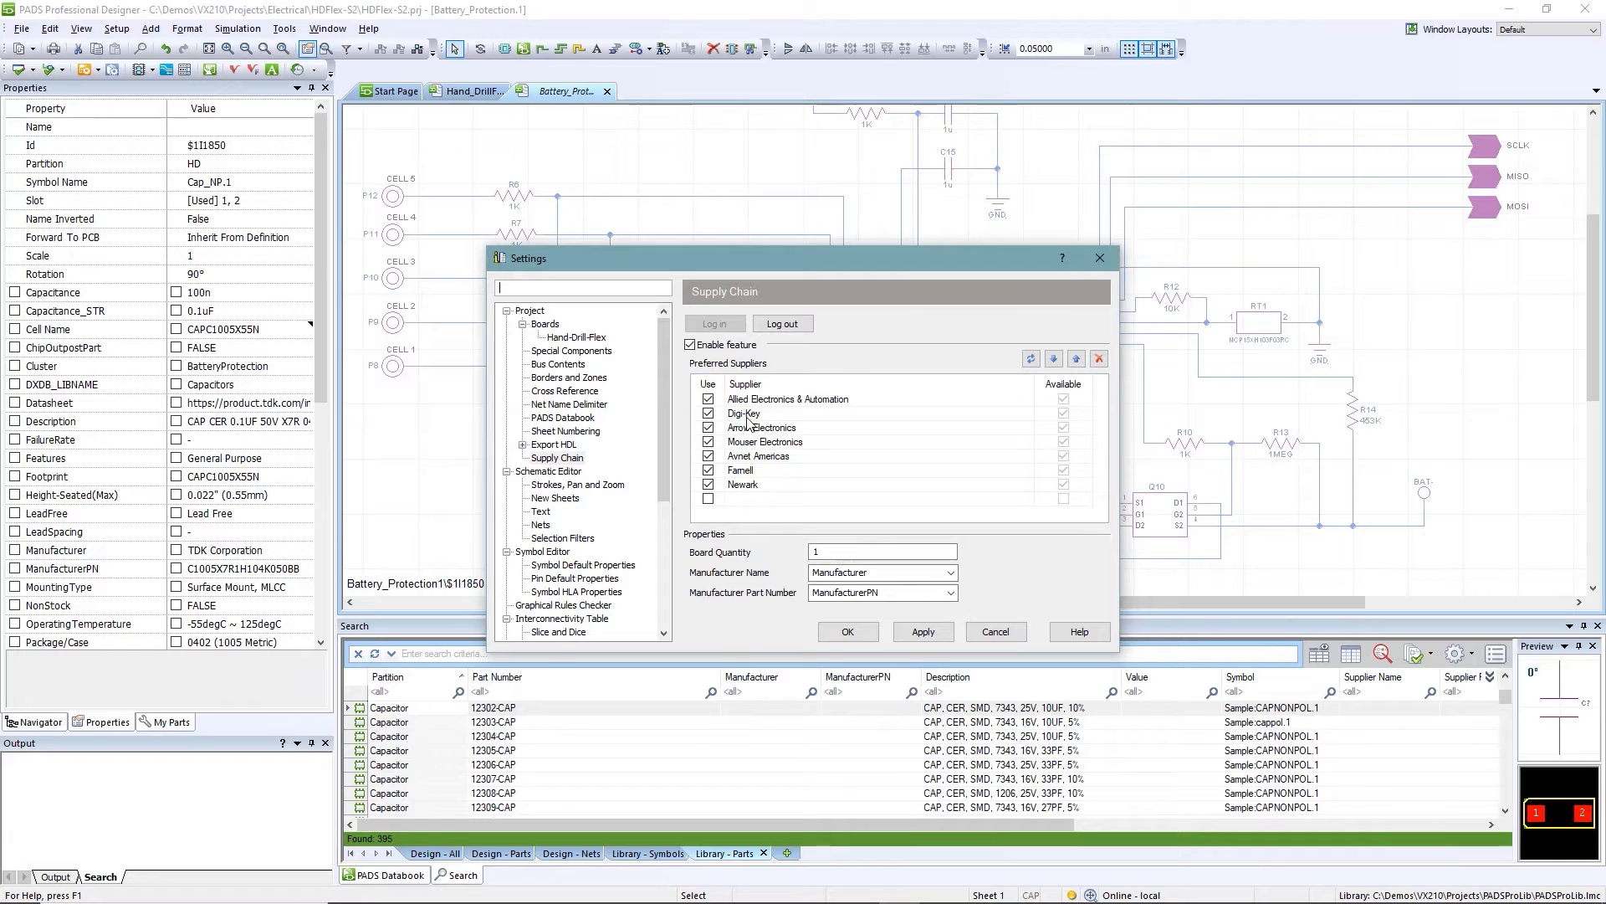
Step: Add Microchip Technology Inc to the preferred suppliers and accept the Supply Chain settings
{"action": "left_click", "coordinate": [708, 499]}
{"action": "left_click", "coordinate": [979, 502]}
{"action": "left_click", "coordinate": [1028, 500]}
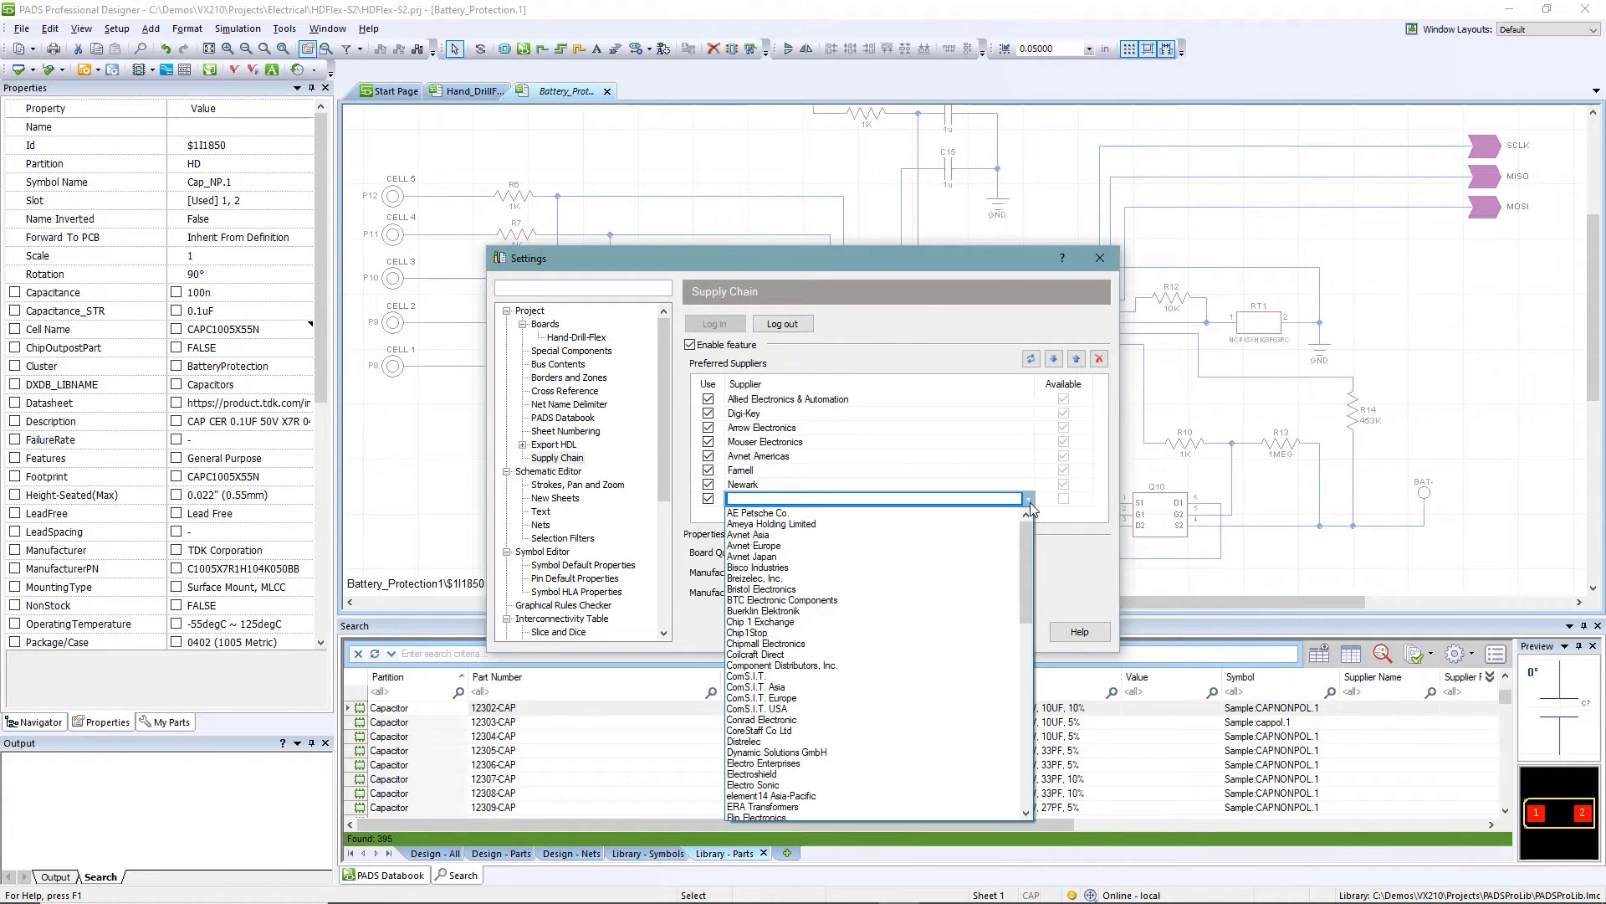
{"action": "left_click_drag", "start_coordinate": [1028, 536], "coordinate": [1017, 671]}
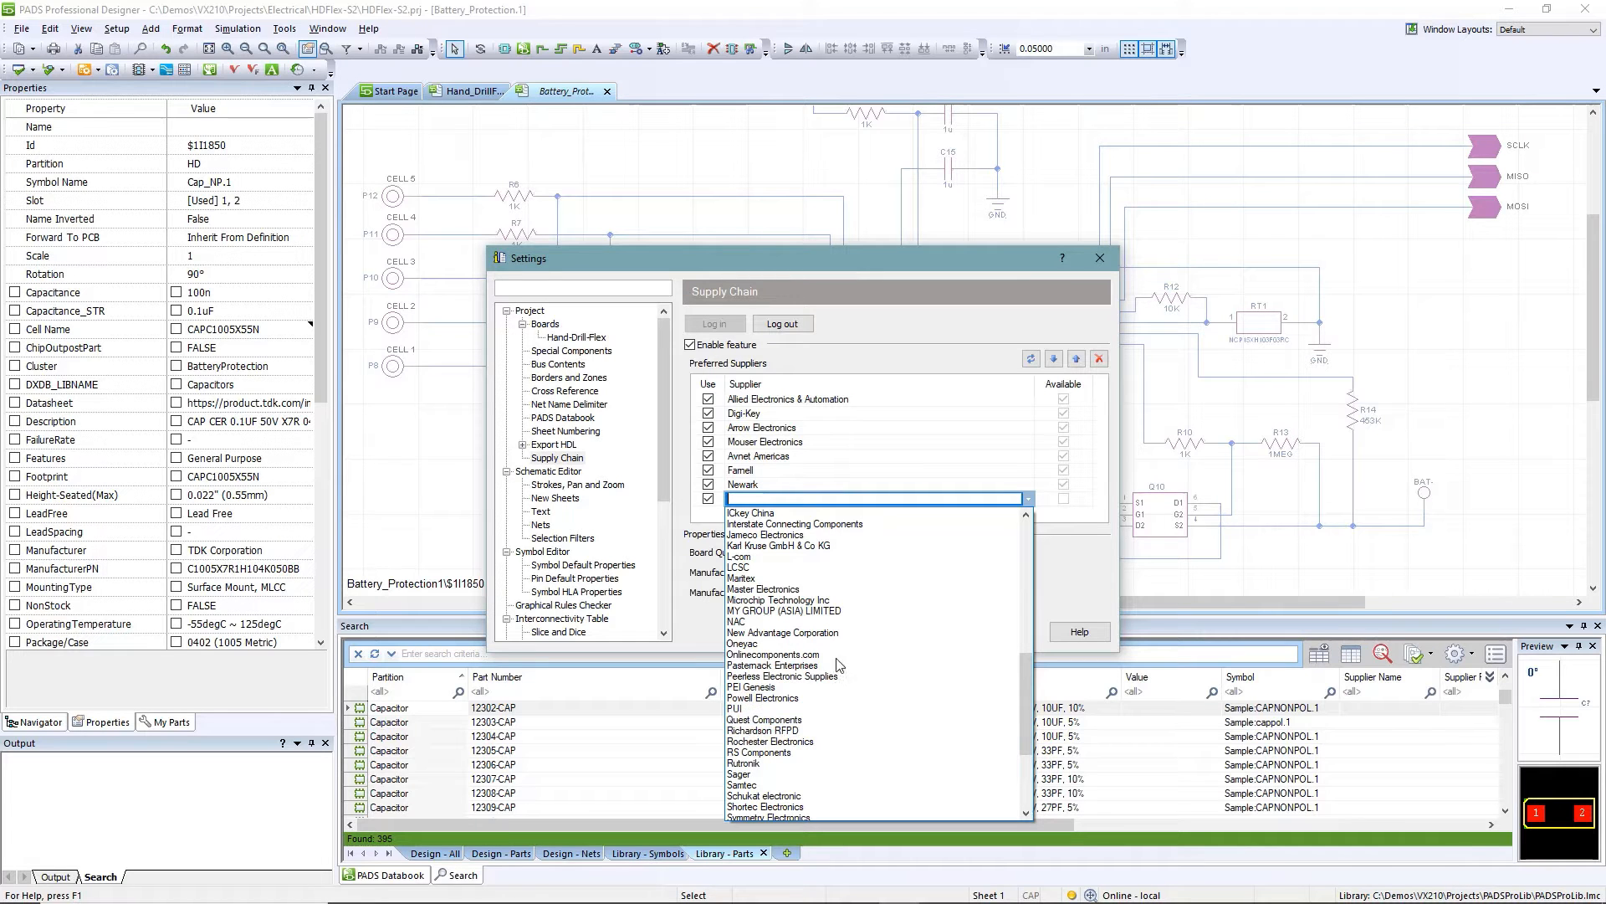
{"action": "left_click", "coordinate": [842, 601]}
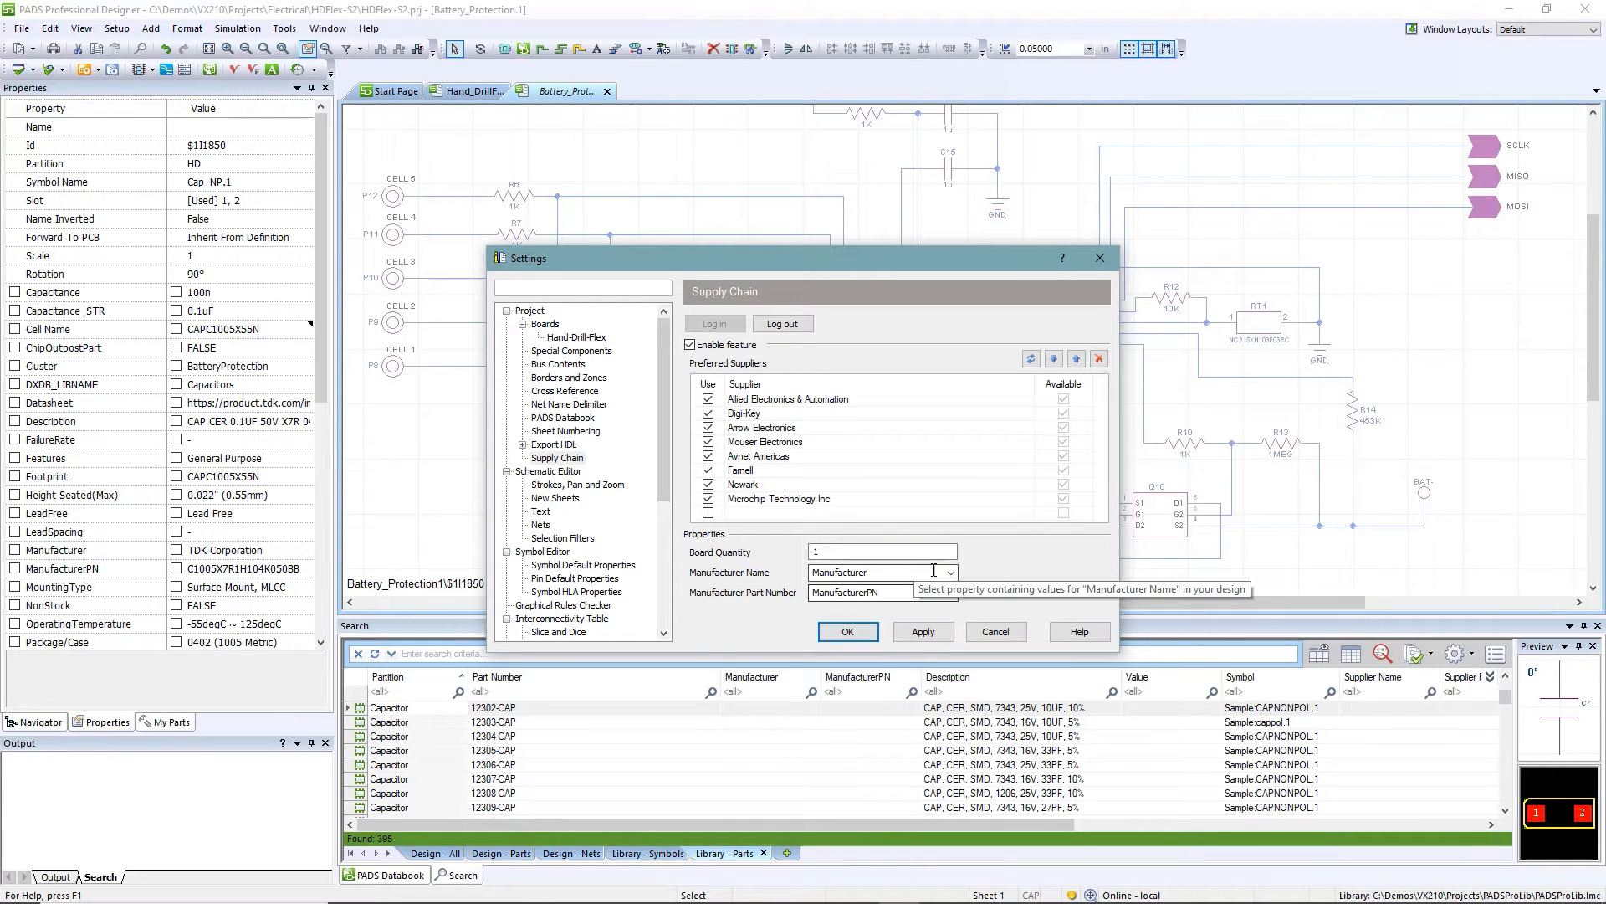
{"action": "left_click", "coordinate": [849, 631]}
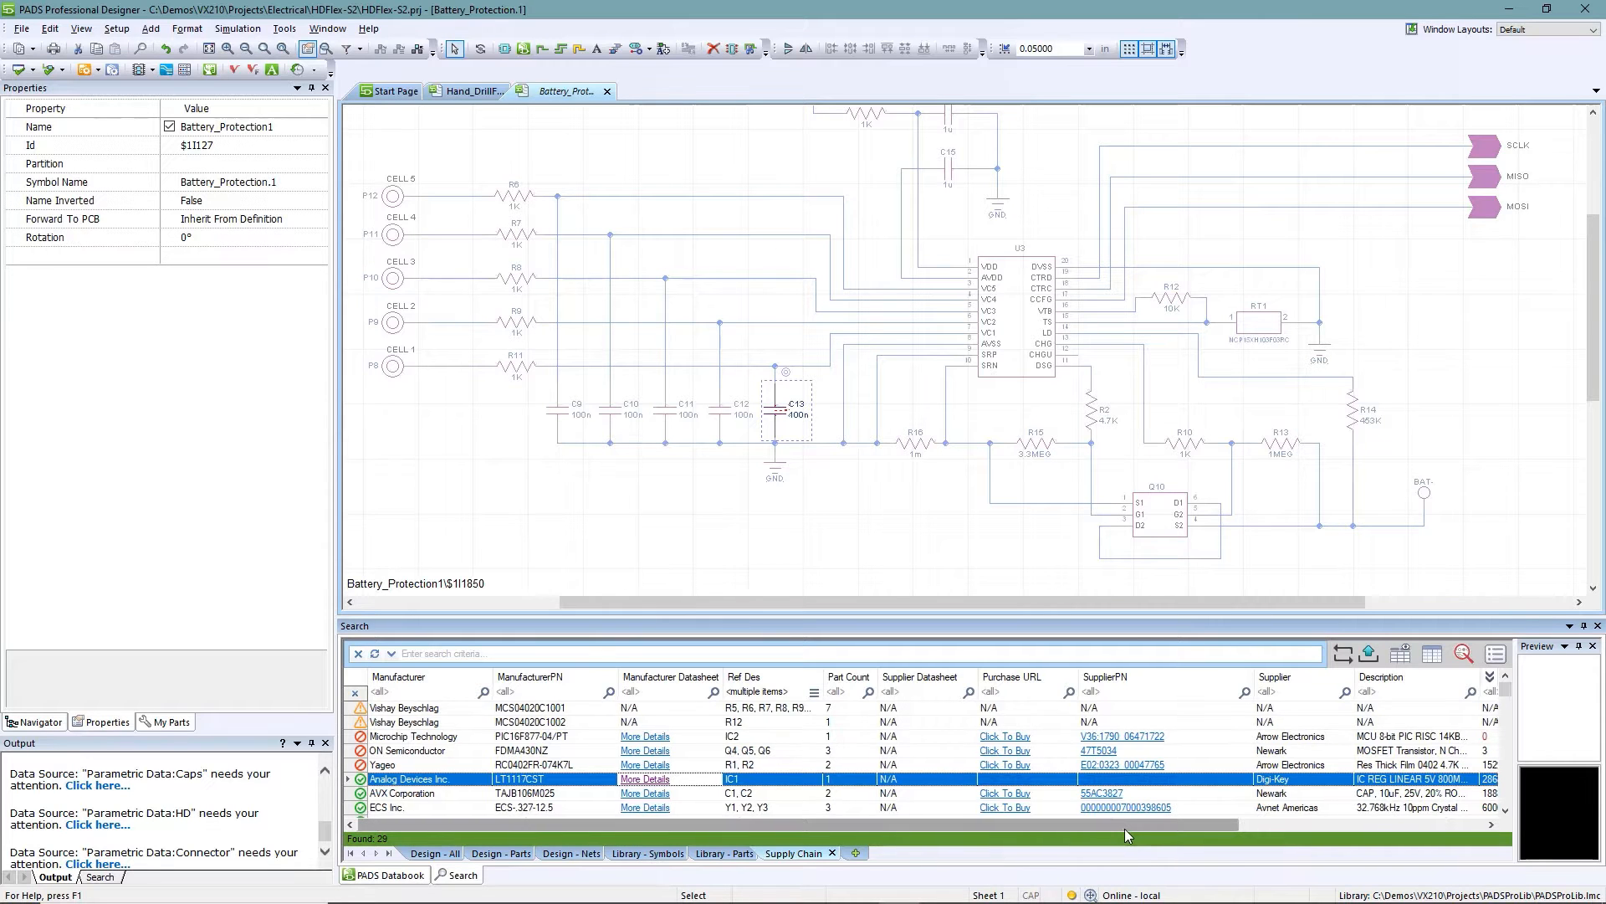
Step: Review the supply chain data for R1 and R2 and confirm a supplier record for Yageo RC0402FR-074K7L
{"action": "left_click_drag", "start_coordinate": [1124, 828], "coordinate": [1415, 827]}
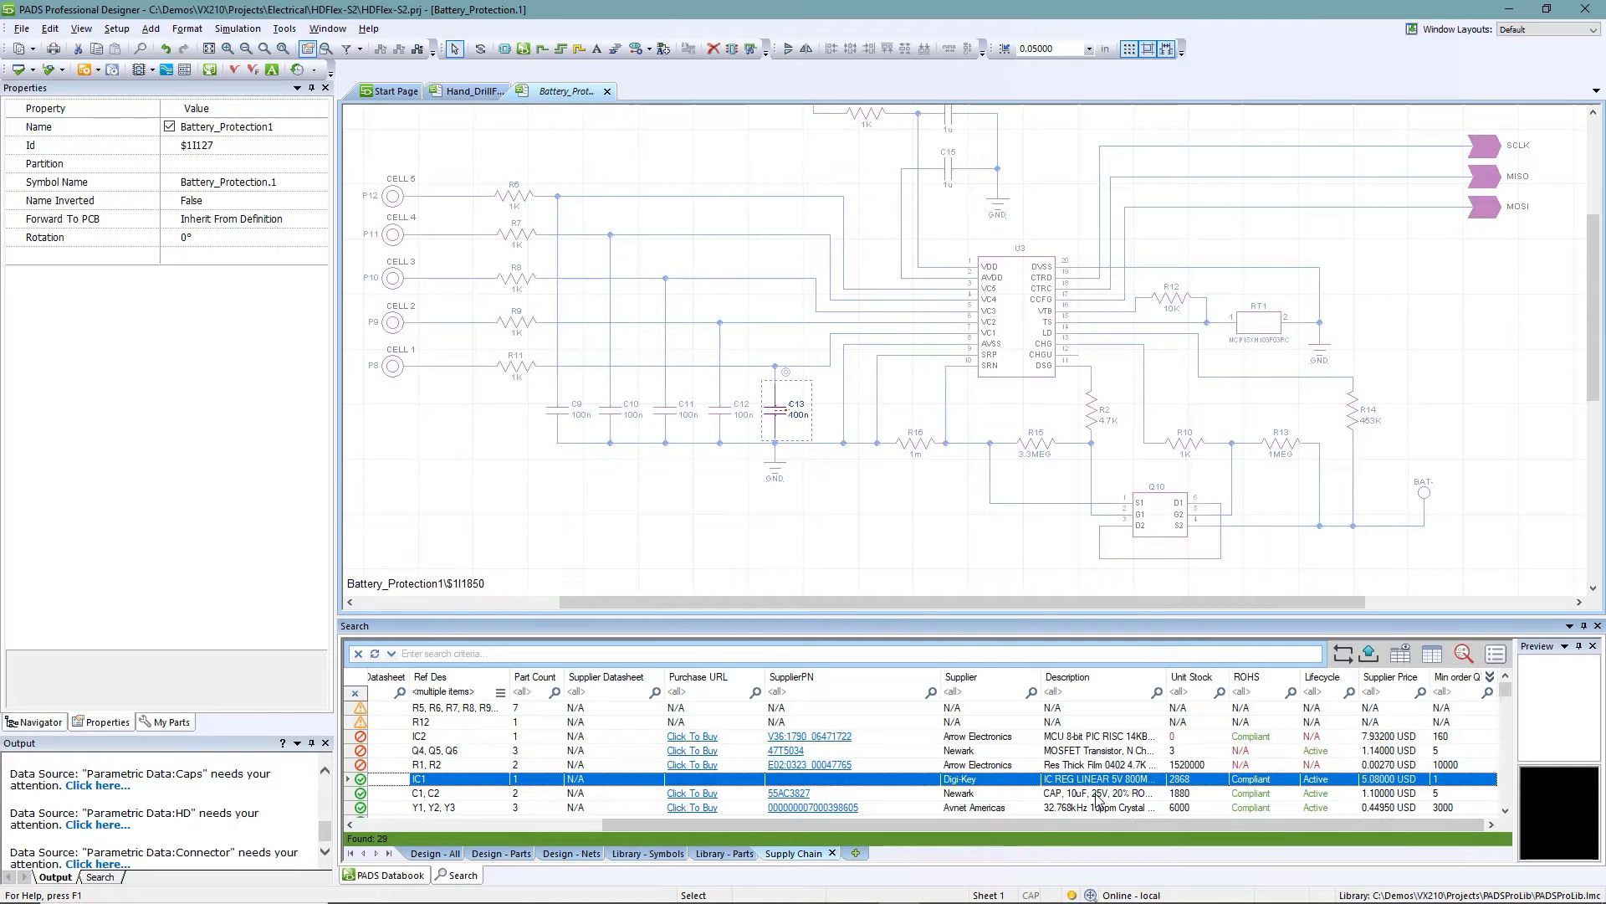
{"action": "left_click", "coordinate": [898, 767]}
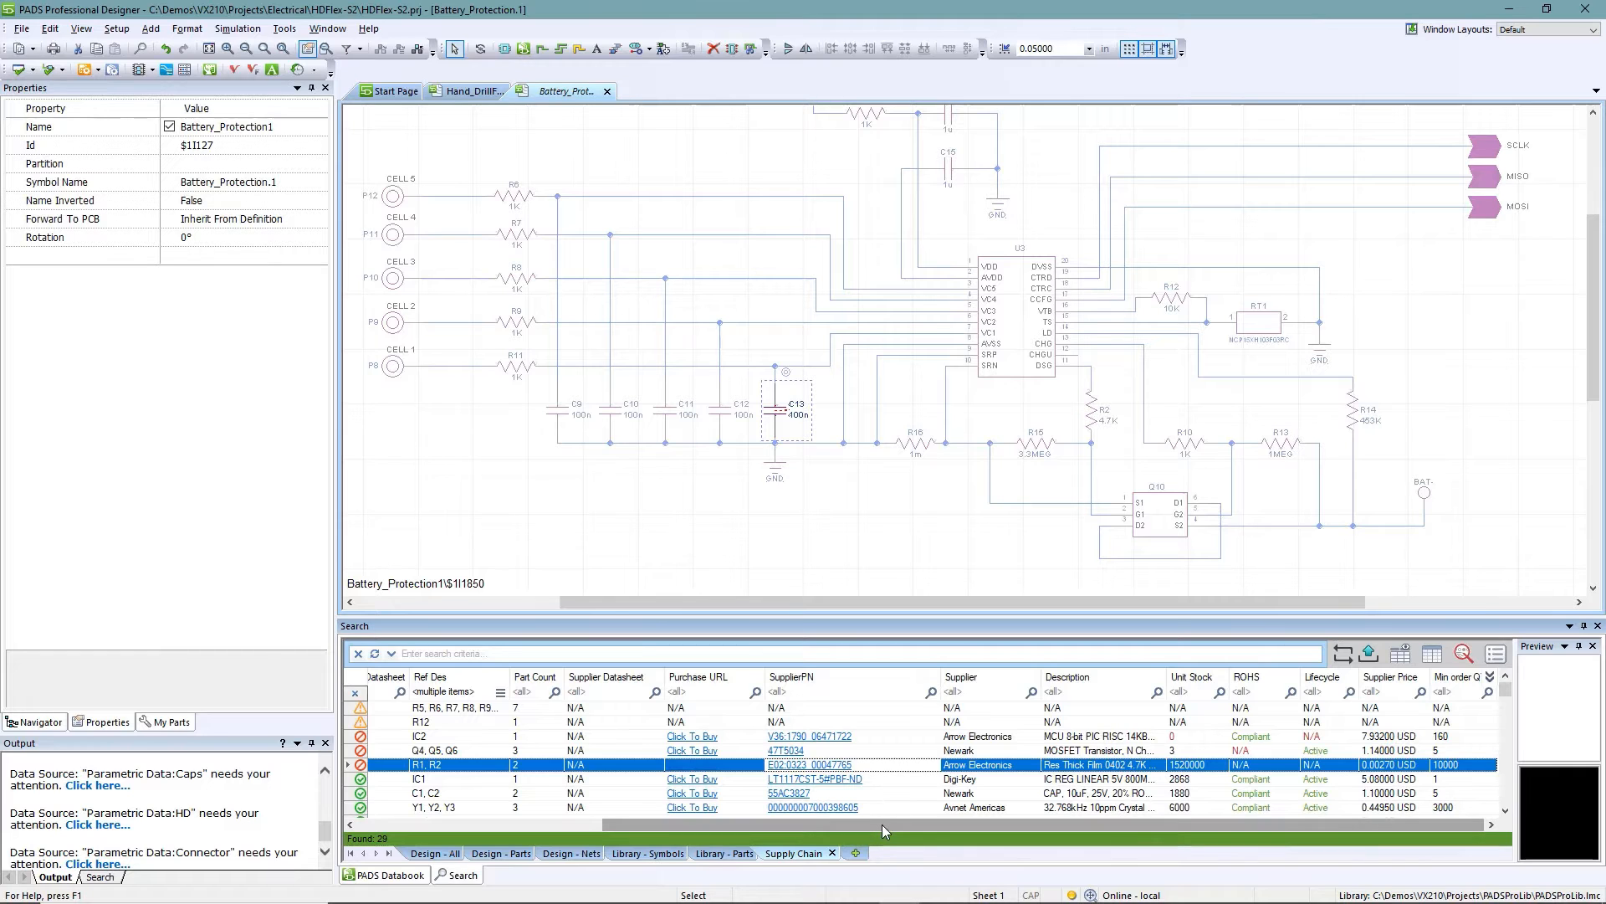
{"action": "left_click_drag", "start_coordinate": [882, 825], "coordinate": [525, 830]}
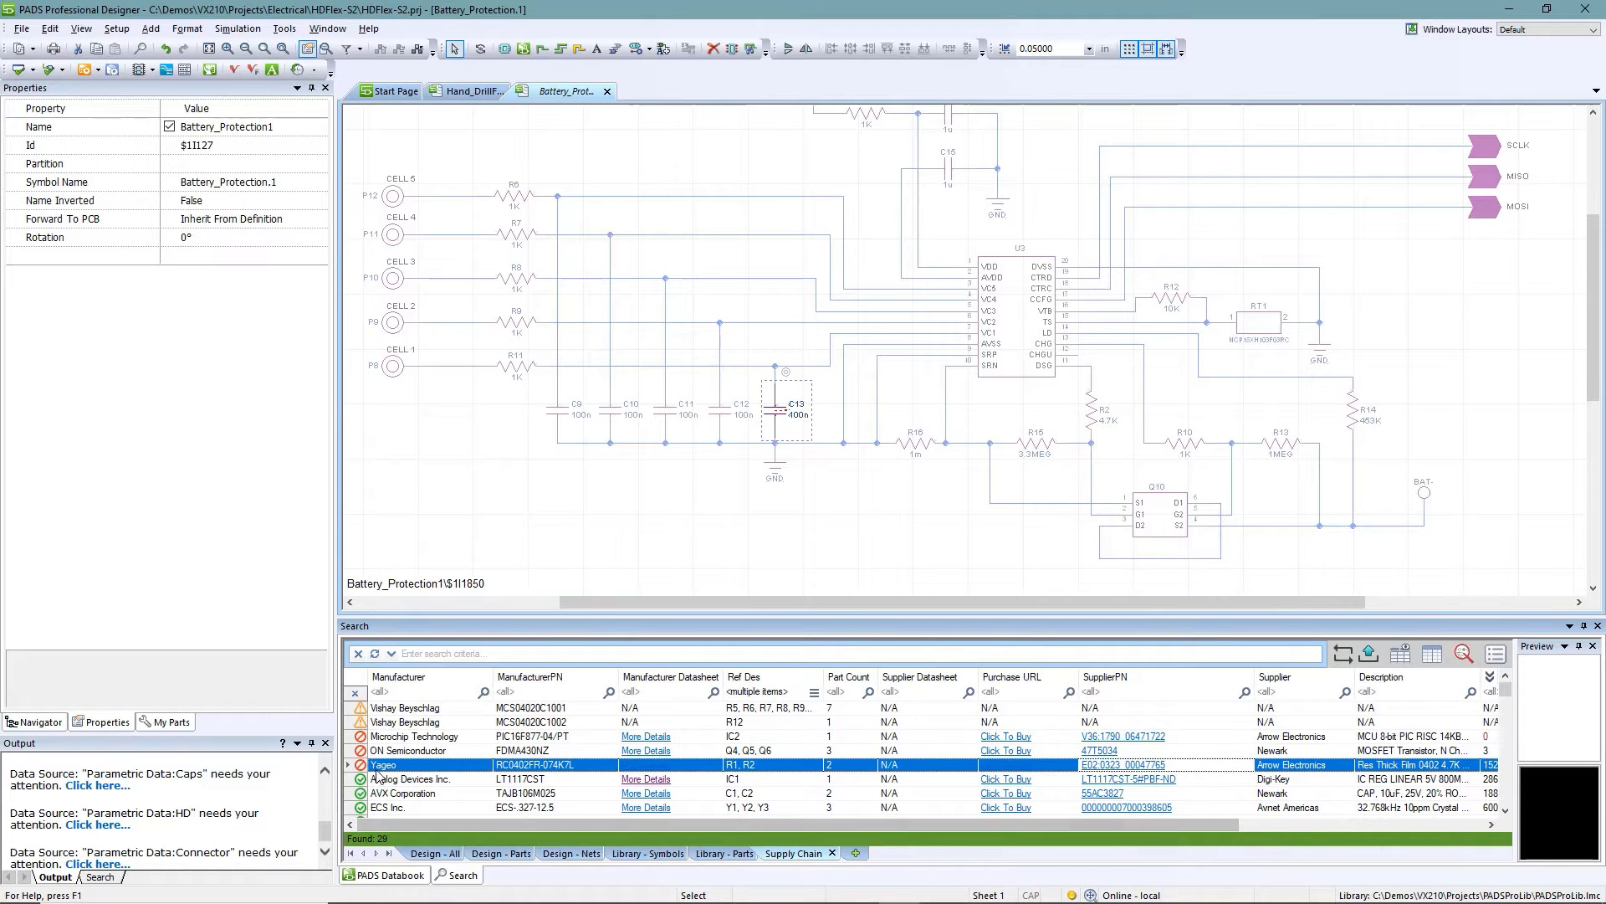
{"action": "mouse_move", "coordinate": [362, 767]}
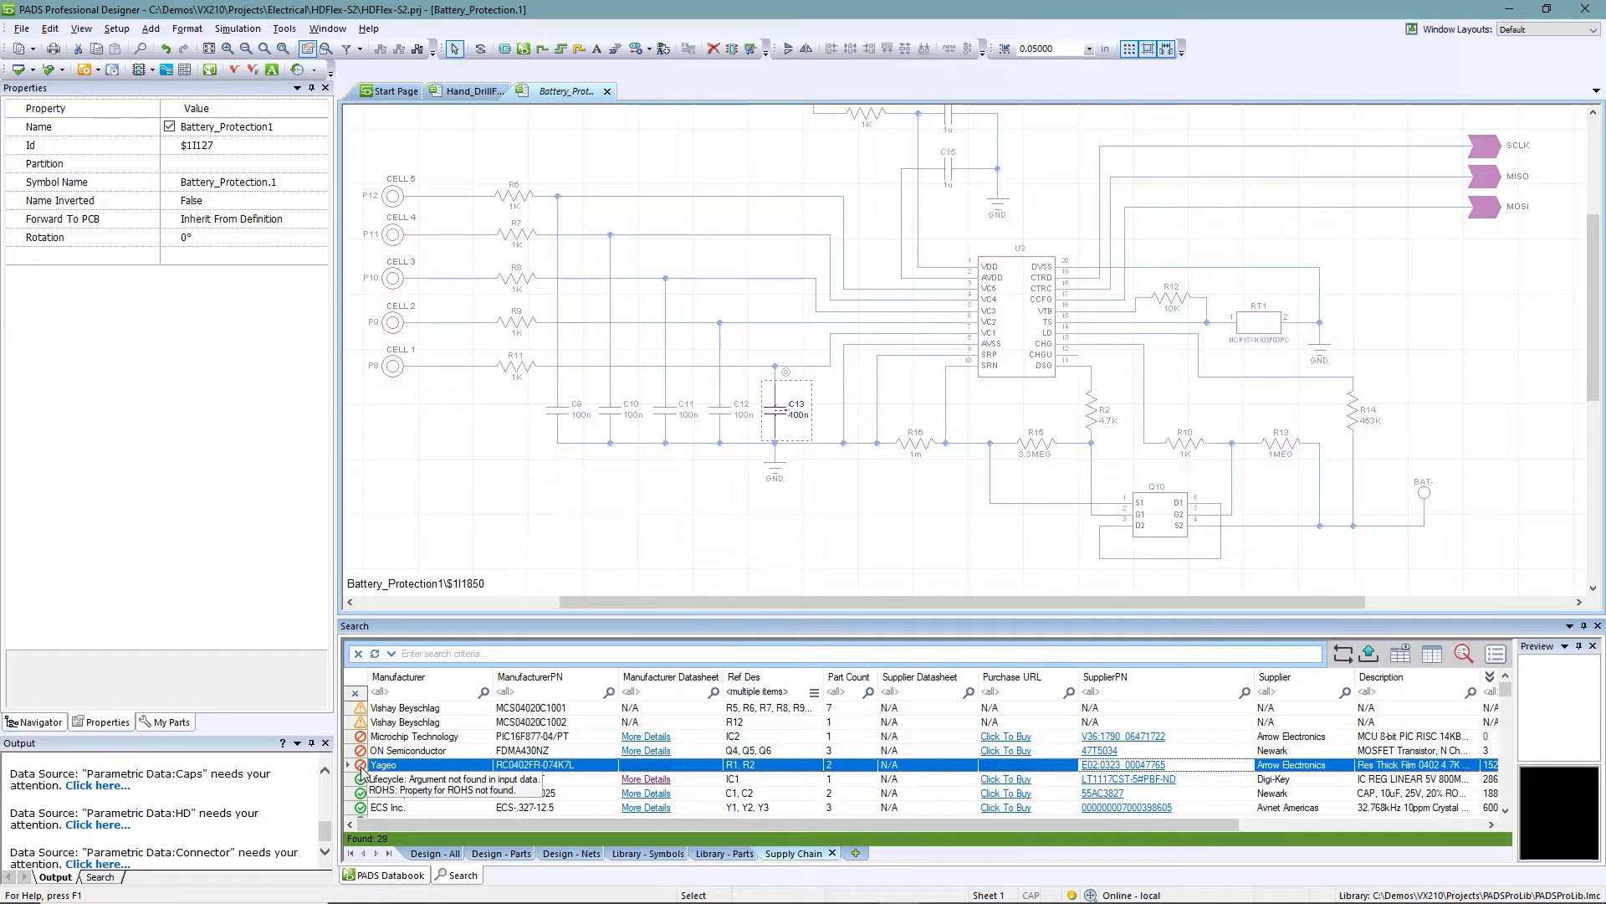
{"action": "double_click", "coordinate": [410, 771]}
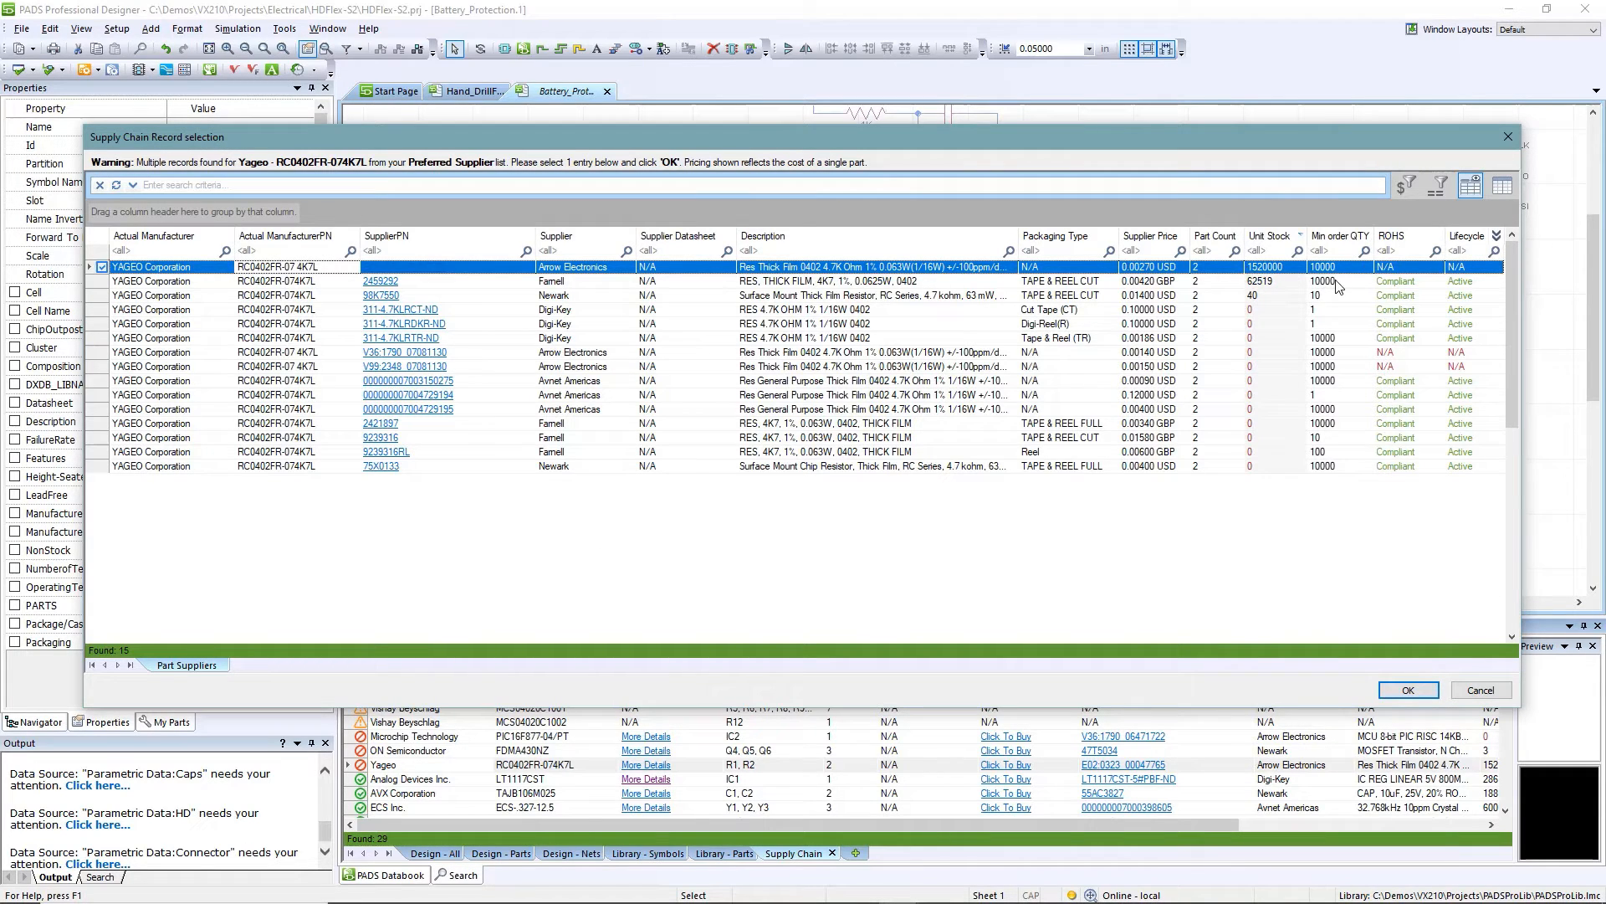
{"action": "left_click", "coordinate": [1408, 689]}
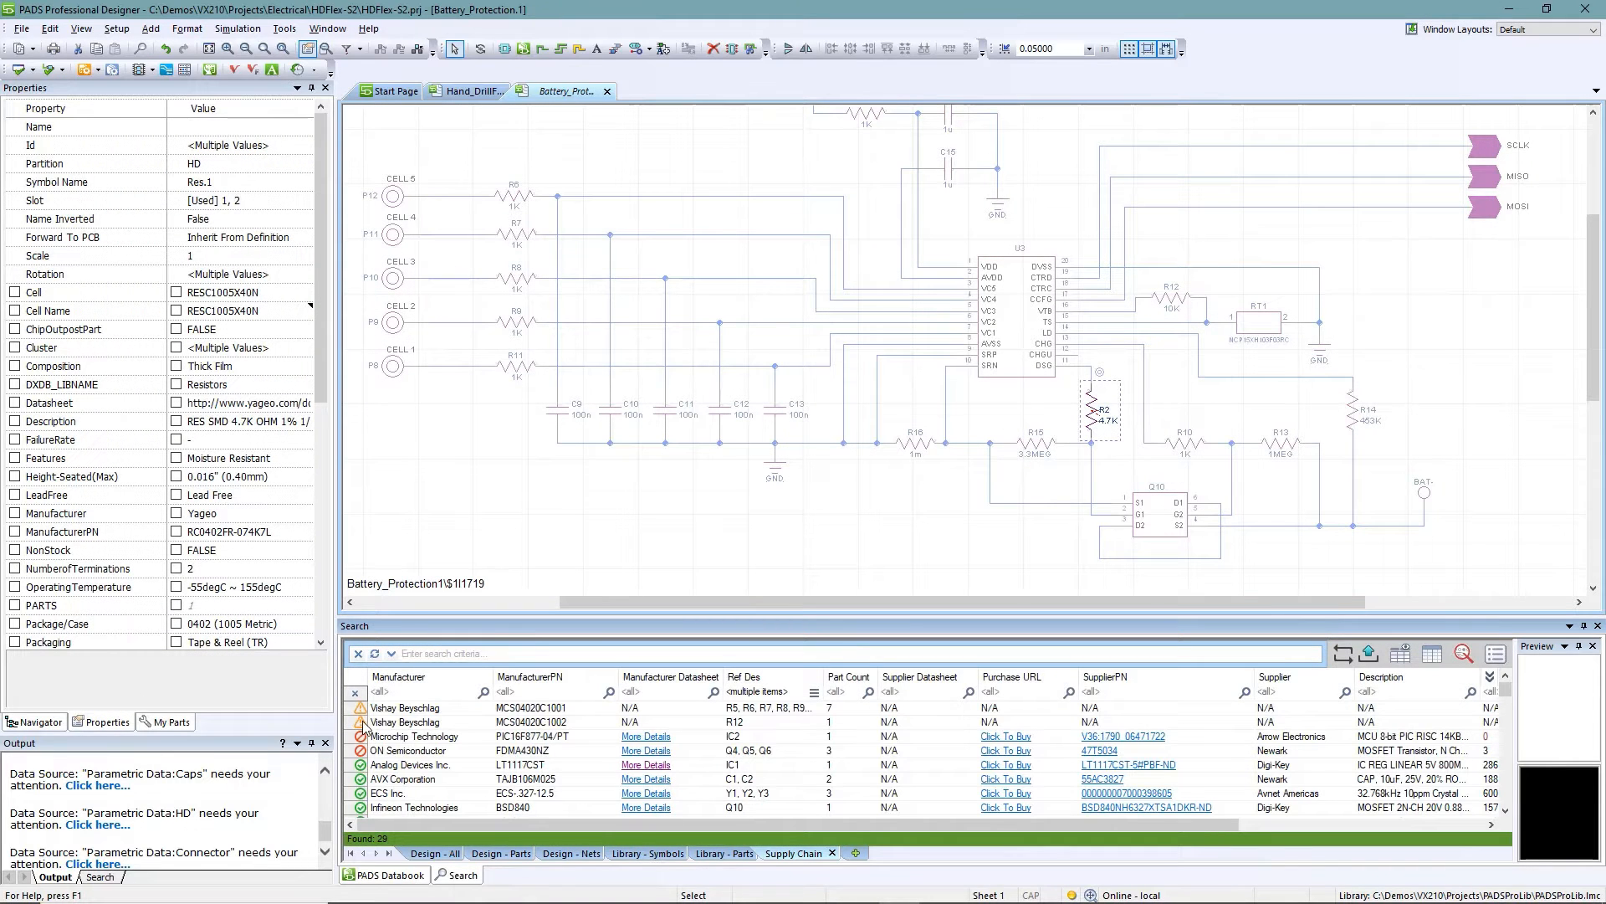
Step: Assign the Digi-Key cut tape supplier record to R12's Vishay Beyschlag MCS04020C1002
{"action": "mouse_move", "coordinate": [363, 727]}
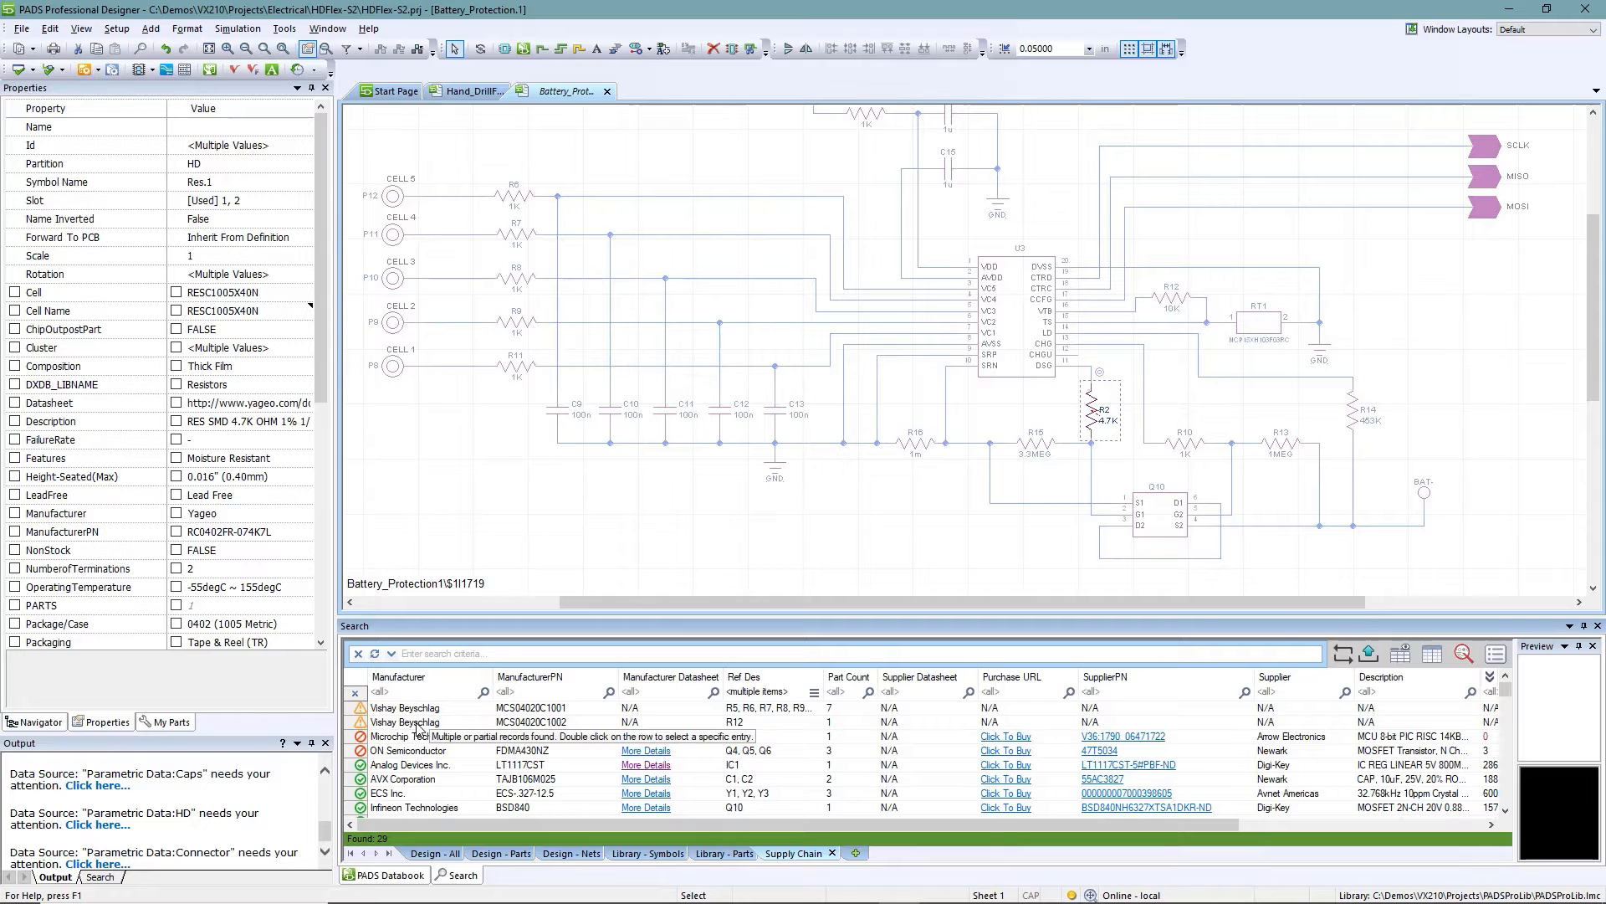
{"action": "double_click", "coordinate": [419, 725]}
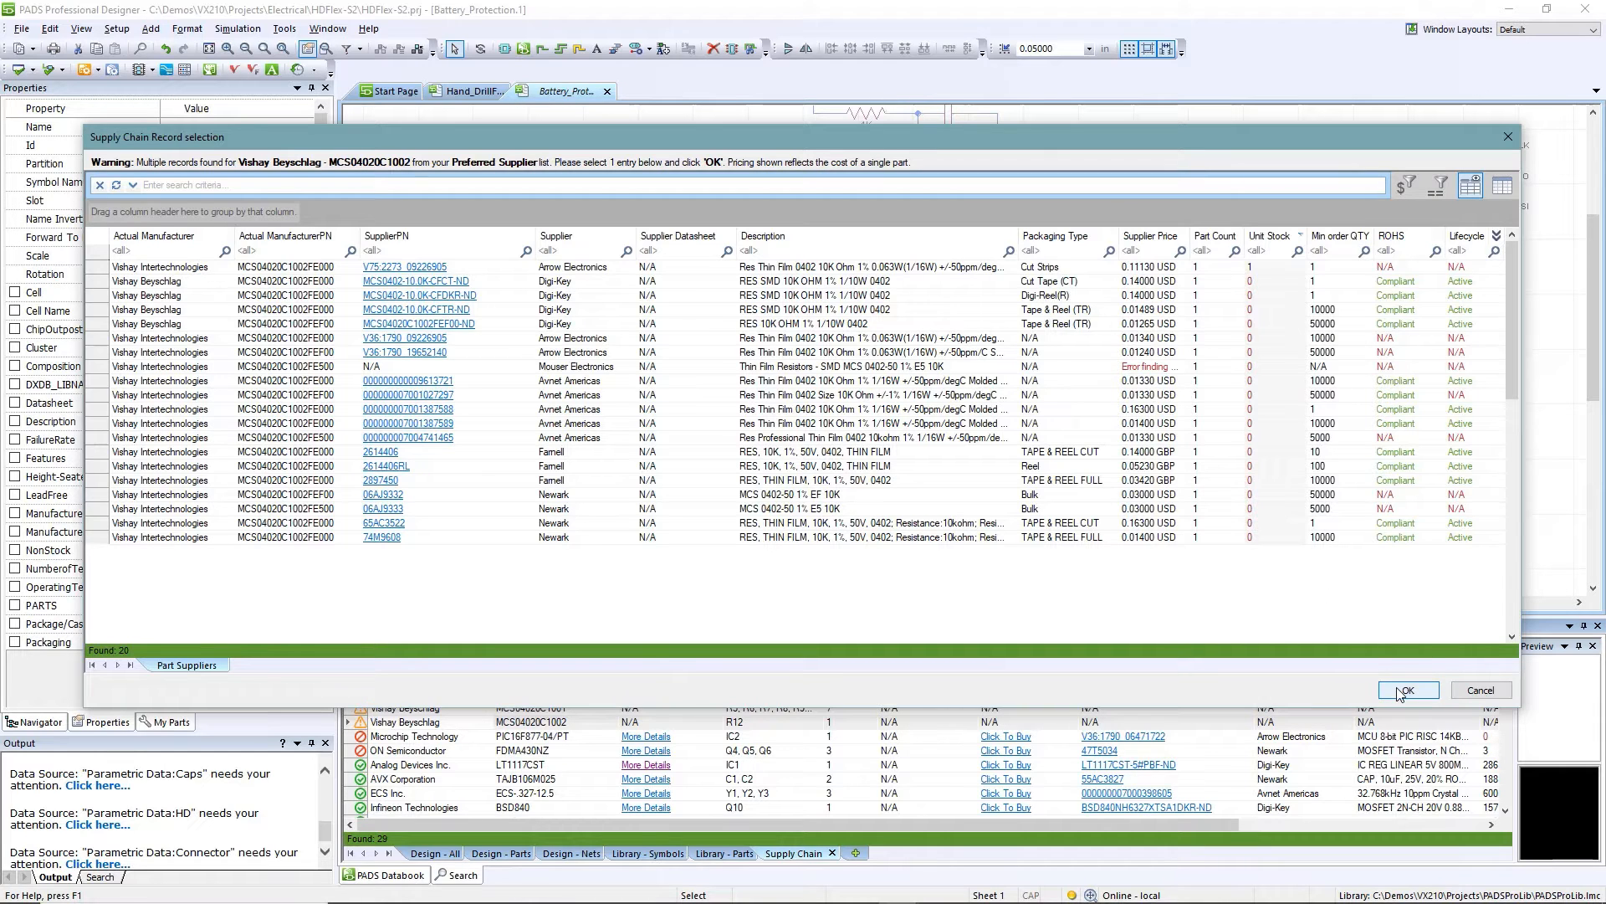
{"action": "left_click", "coordinate": [837, 283]}
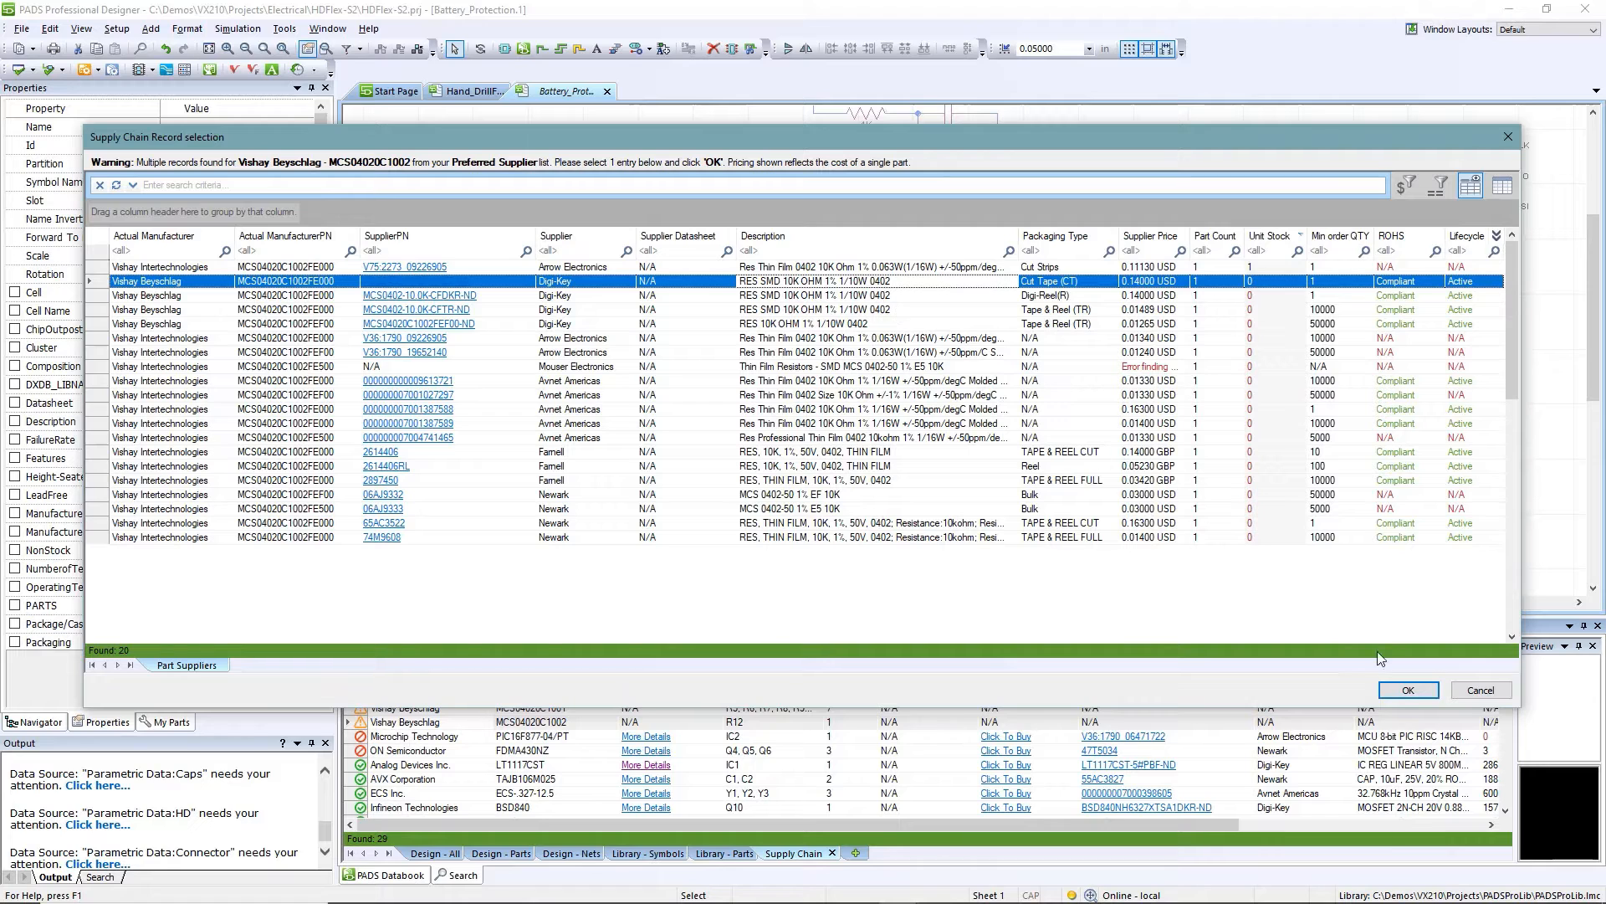
{"action": "left_click", "coordinate": [1409, 689]}
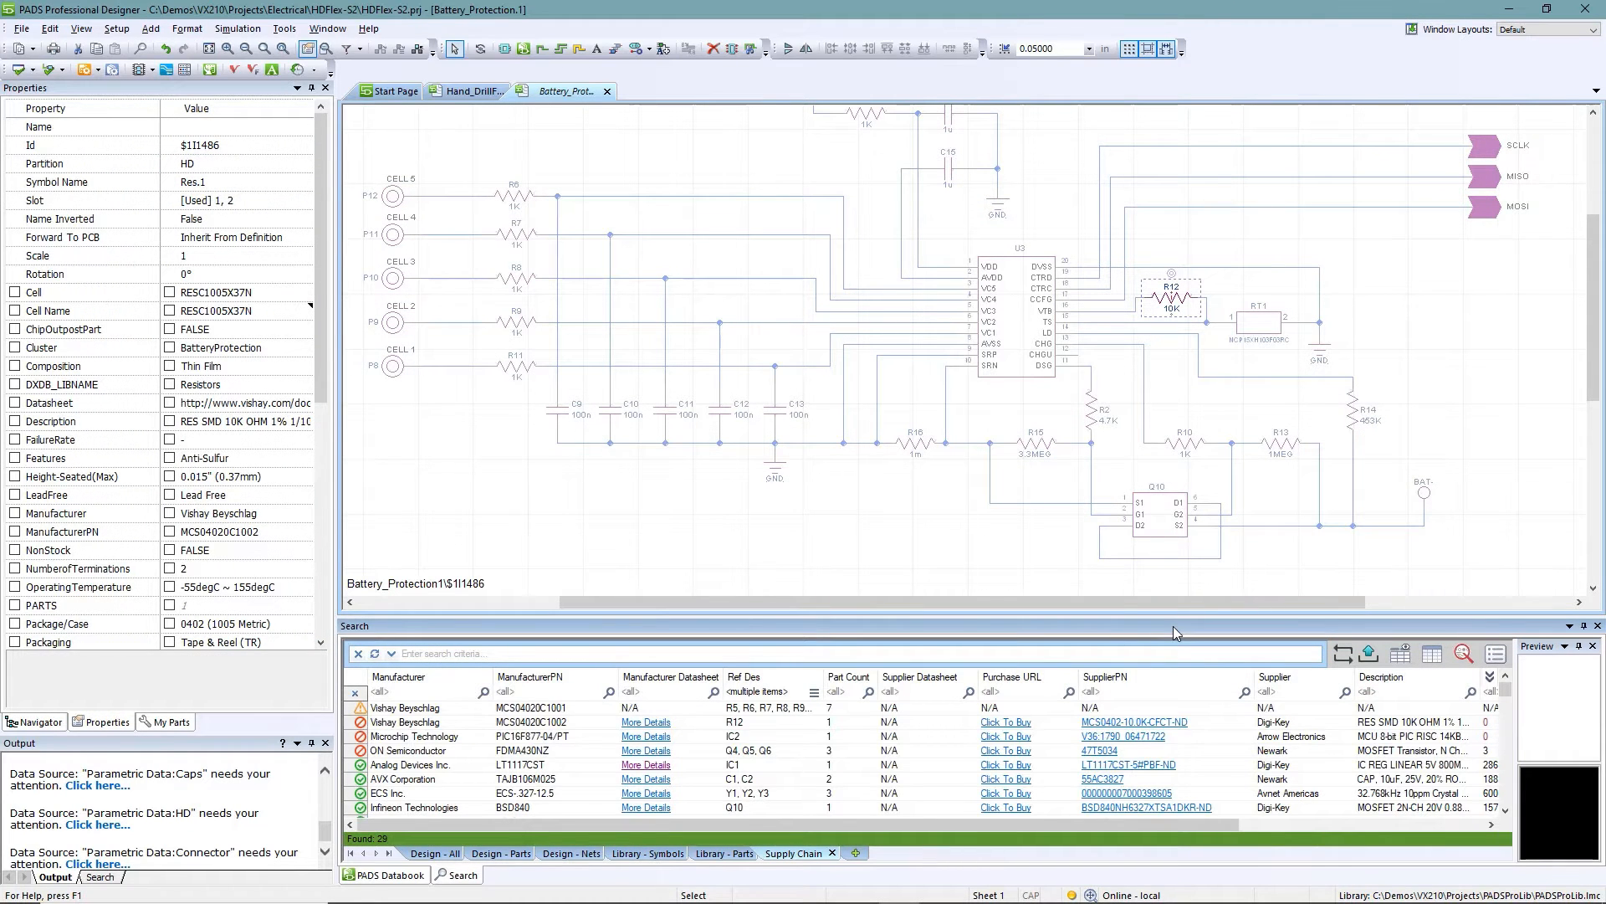
Step: Switch to PartQuest and import the KOA Speer RK73G1ETTP1002F 10K resistor (2019-RK73G1ETTP1002FTR-ND) into PADS
{"action": "key", "text": "alt+Tab"}
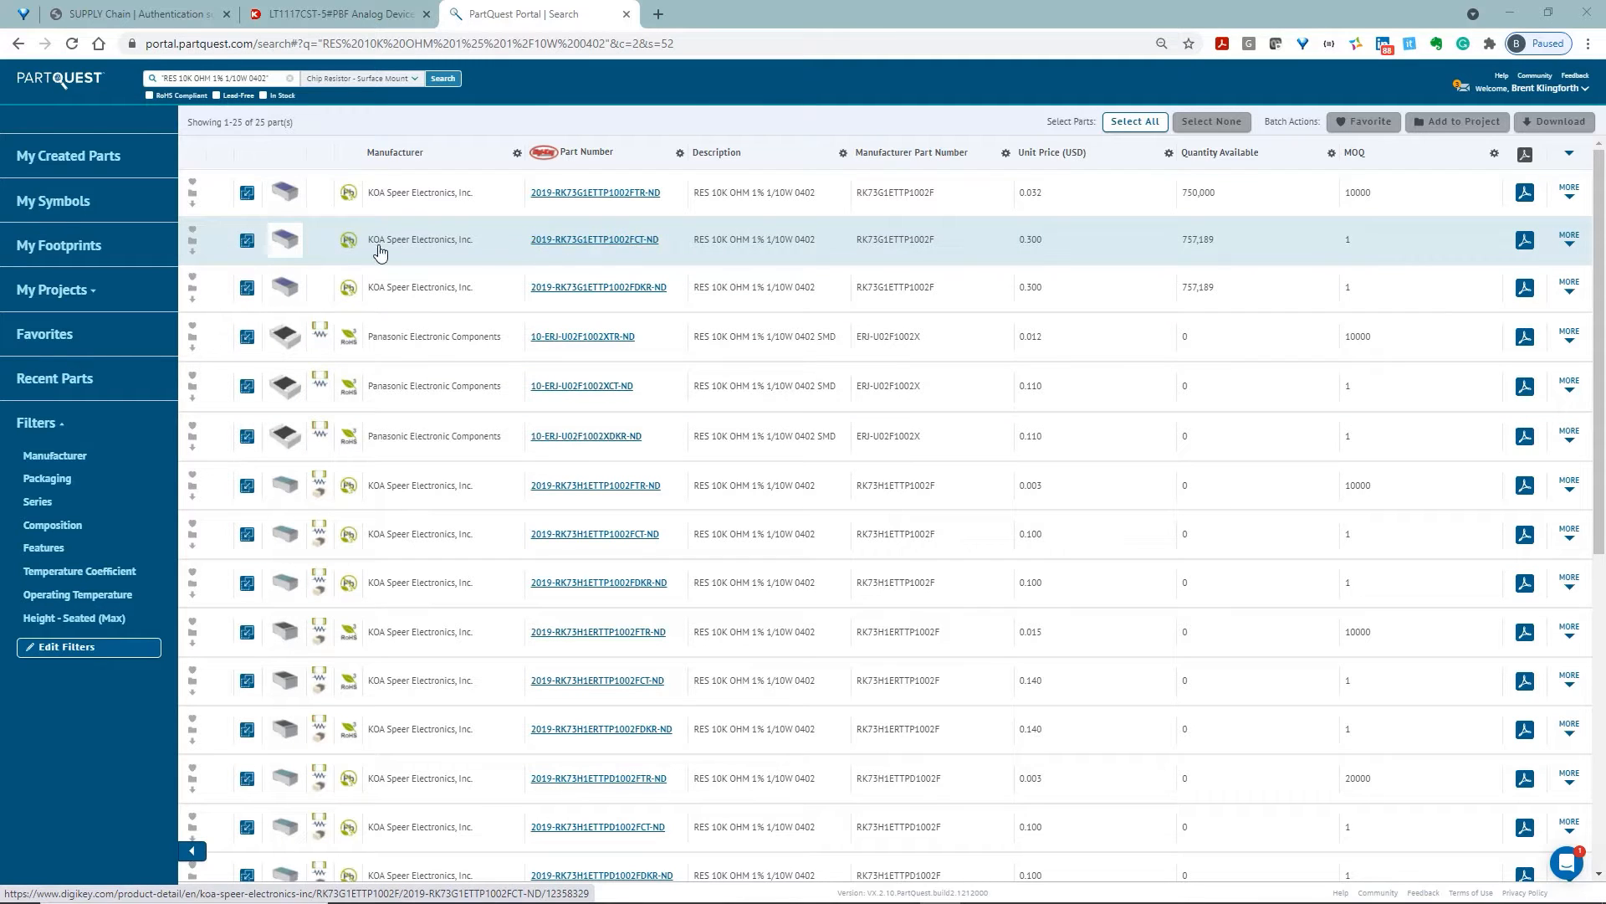
{"action": "left_click", "coordinate": [1547, 14]}
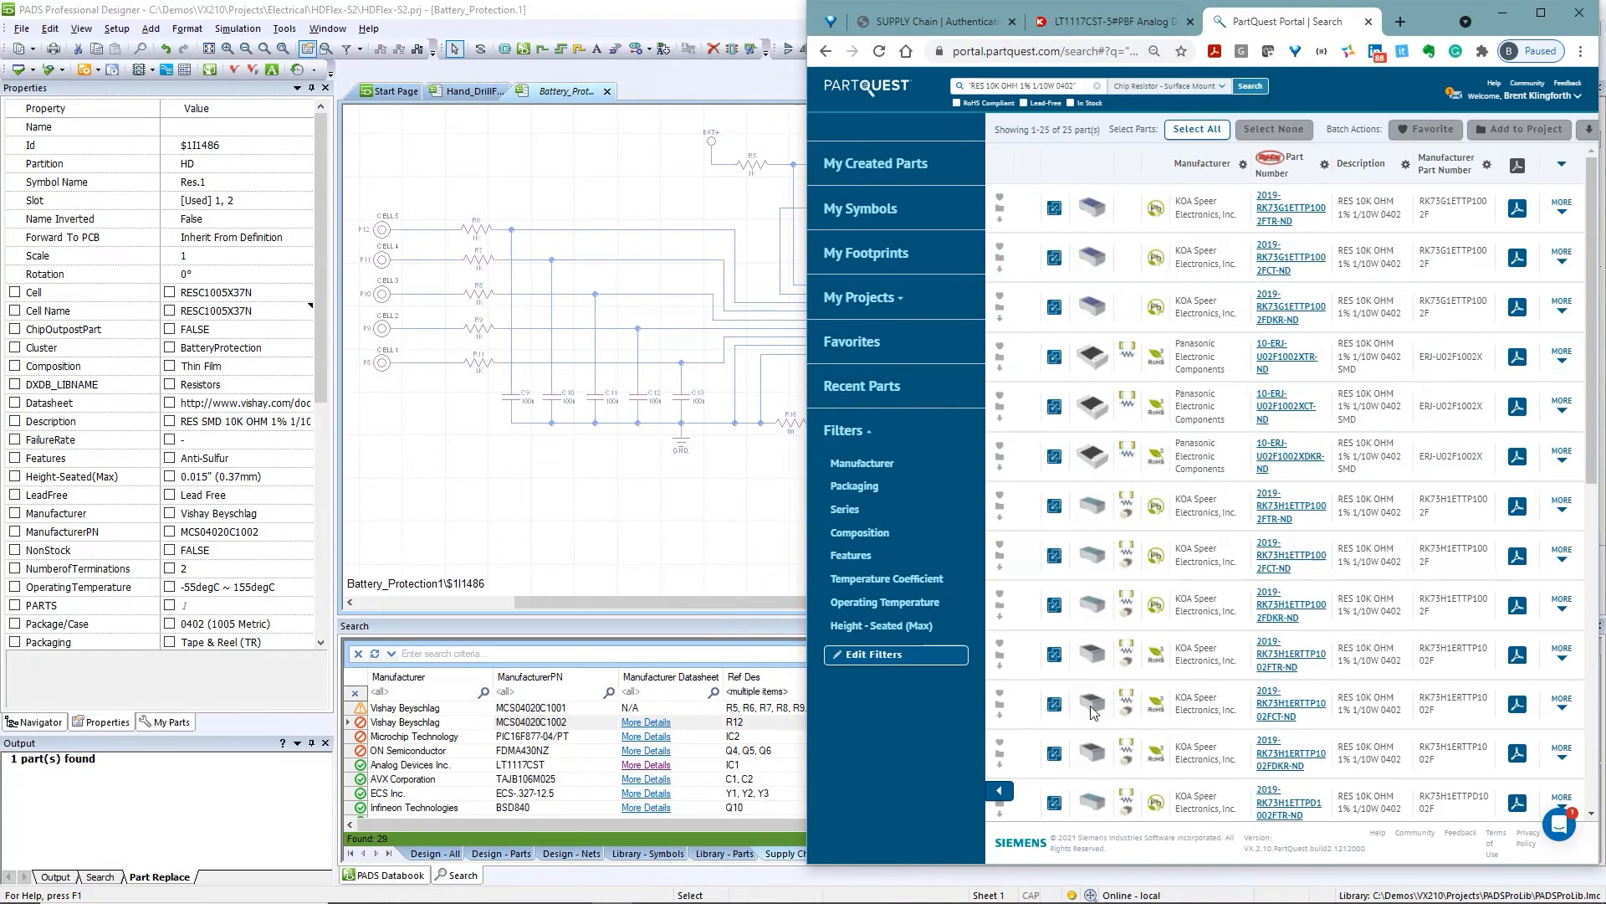
{"action": "left_click", "coordinate": [1055, 209]}
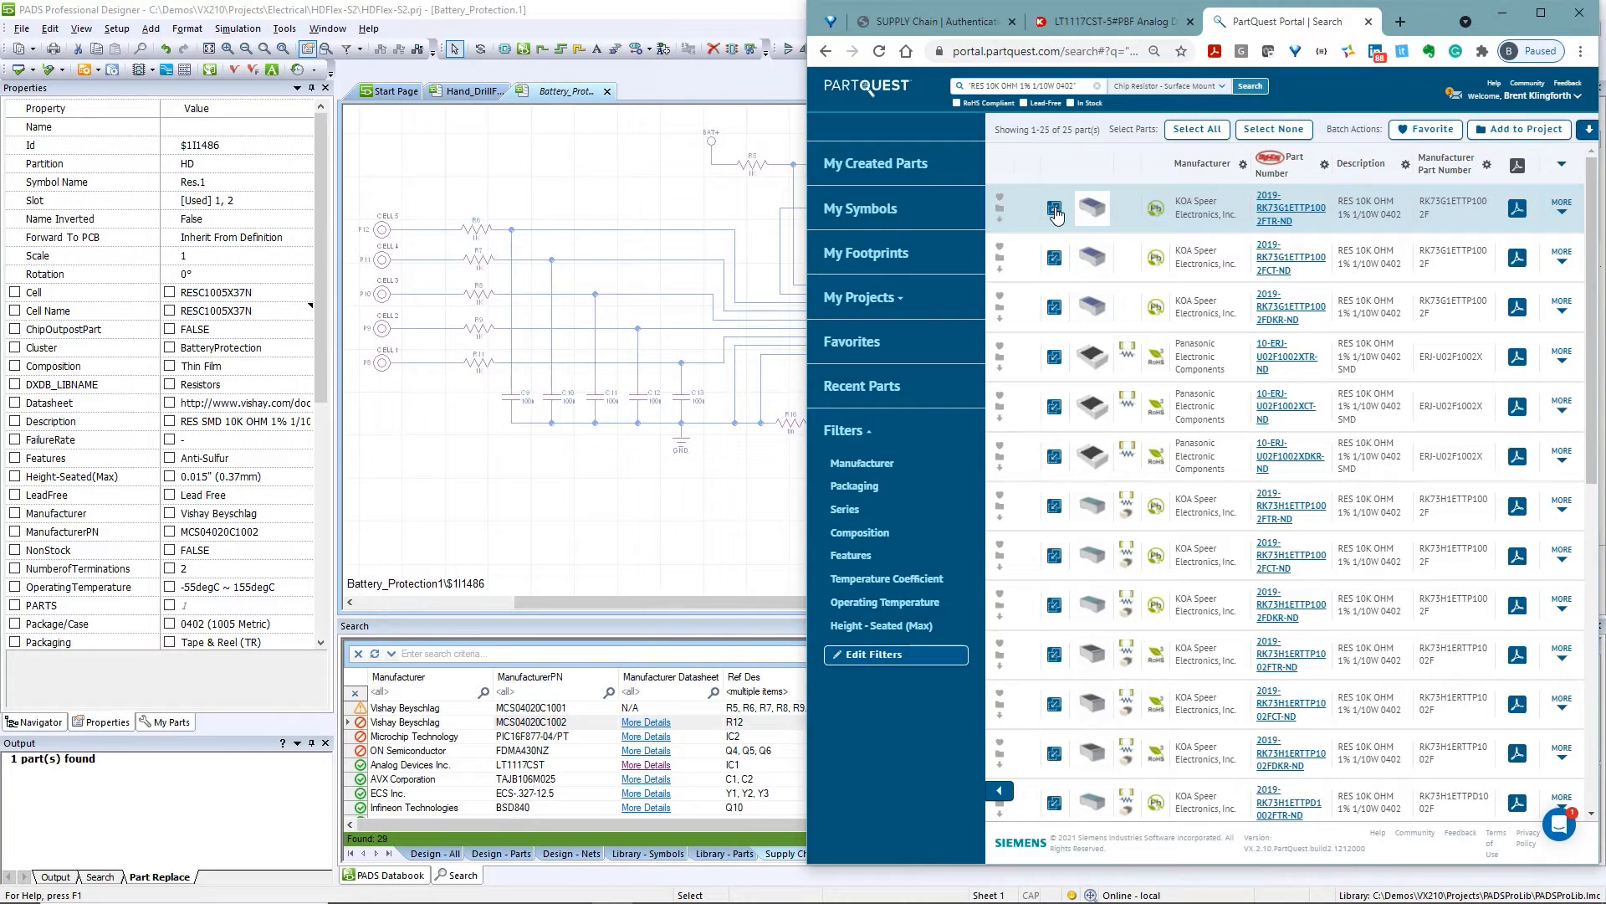
{"action": "left_click_drag", "start_coordinate": [1057, 215], "coordinate": [742, 759]}
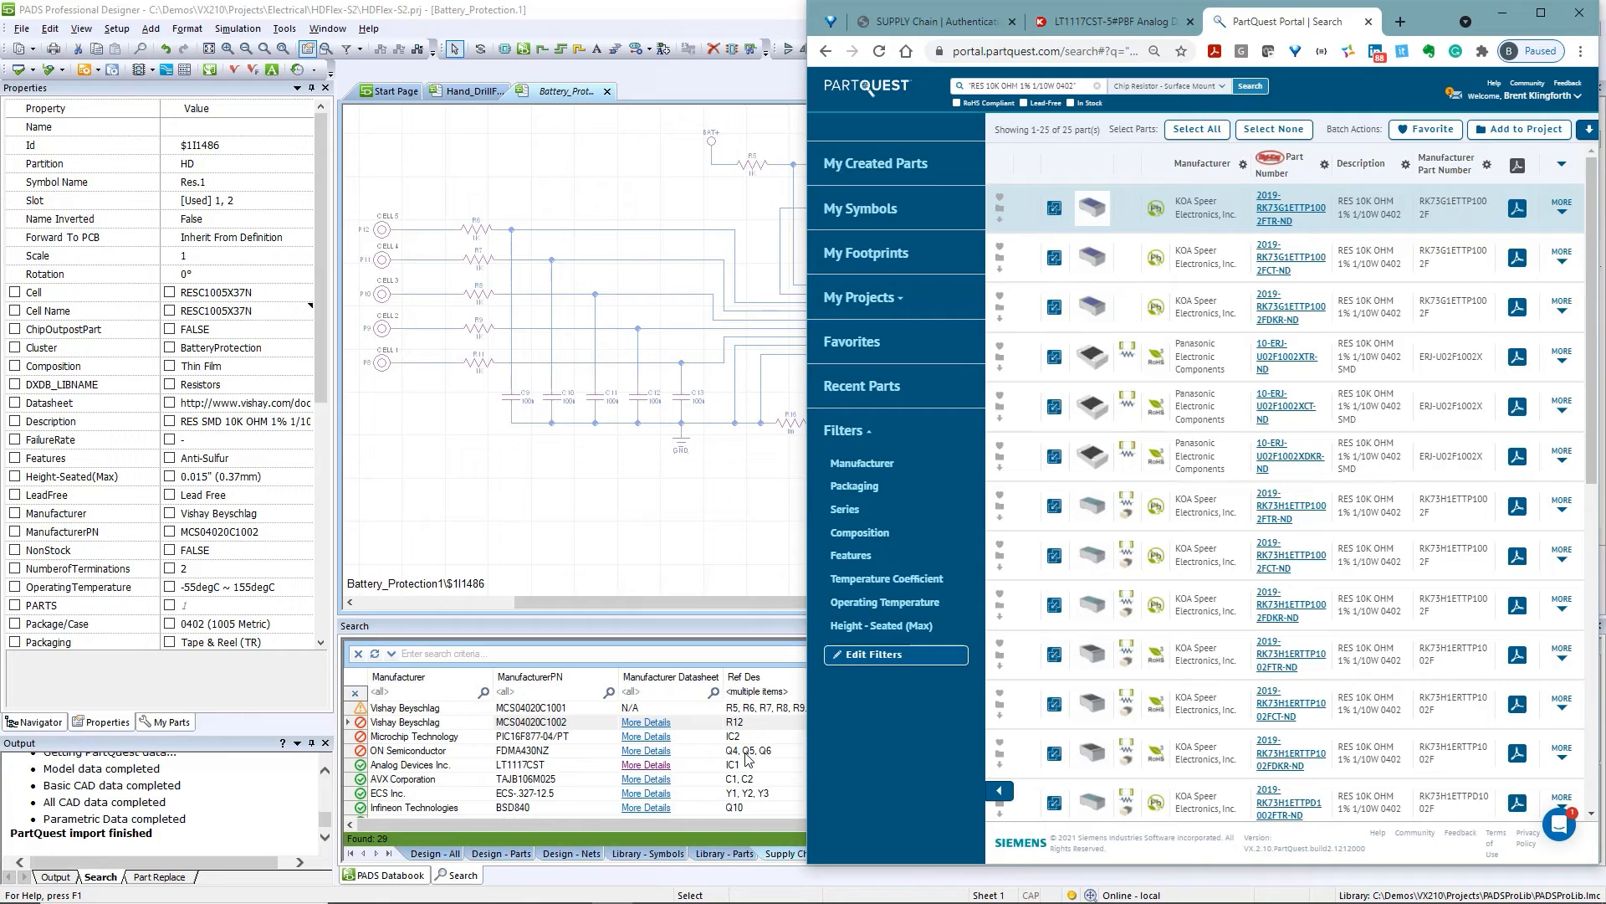
{"action": "left_click", "coordinate": [749, 669]}
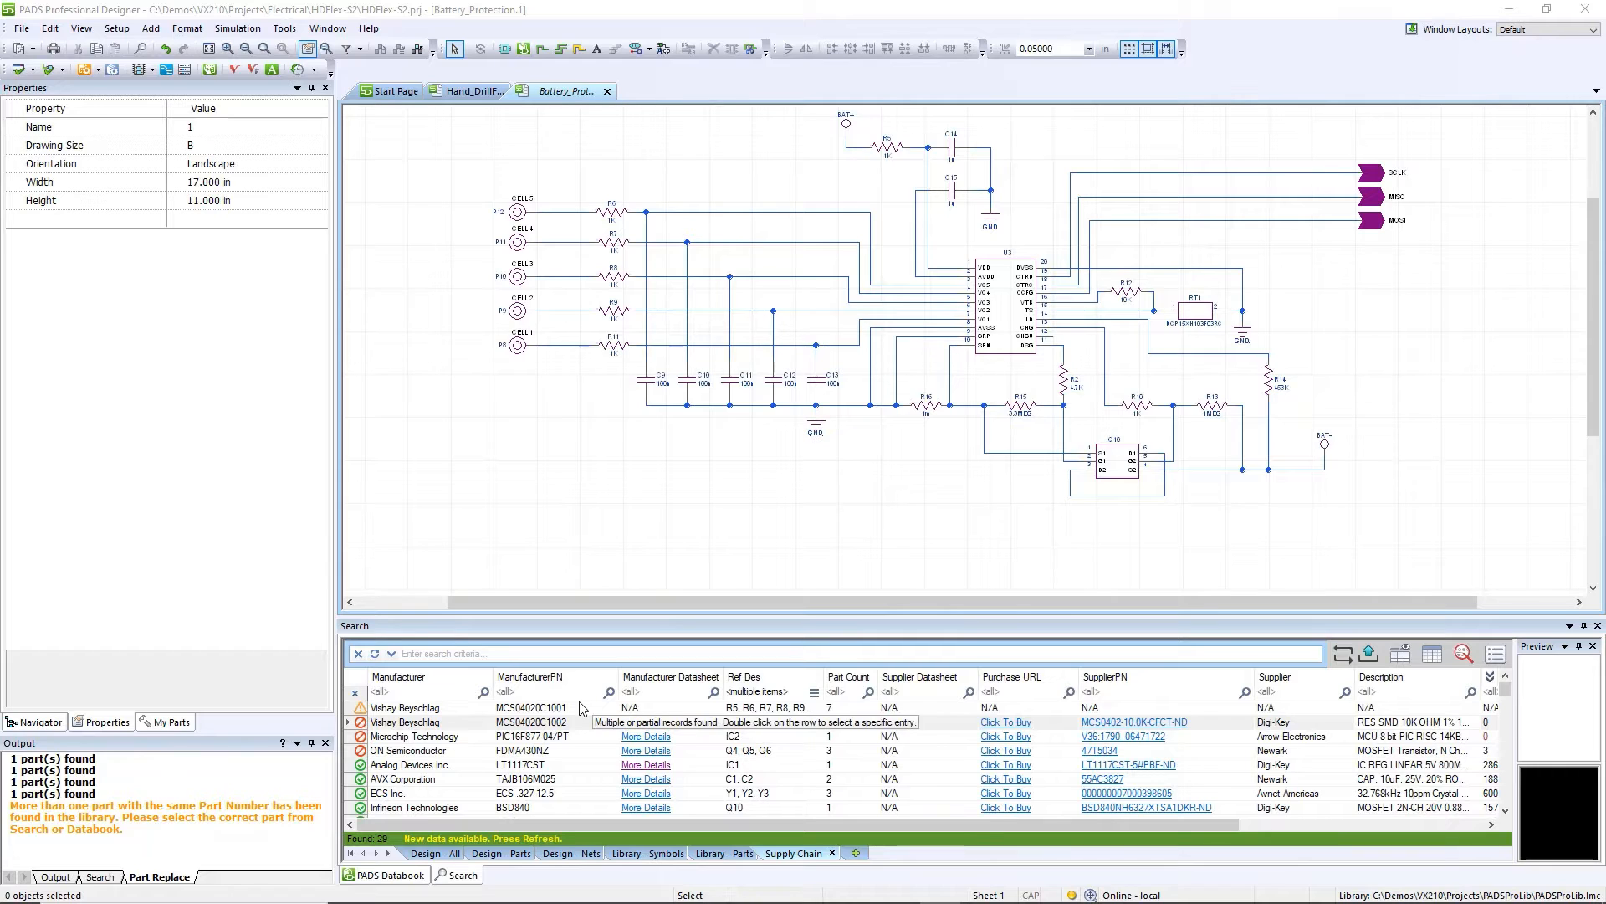
Step: Refresh the Supply Chain list and select the Vishay Beyschlag MCS04020C1002 entry for R12
{"action": "left_click", "coordinate": [374, 653]}
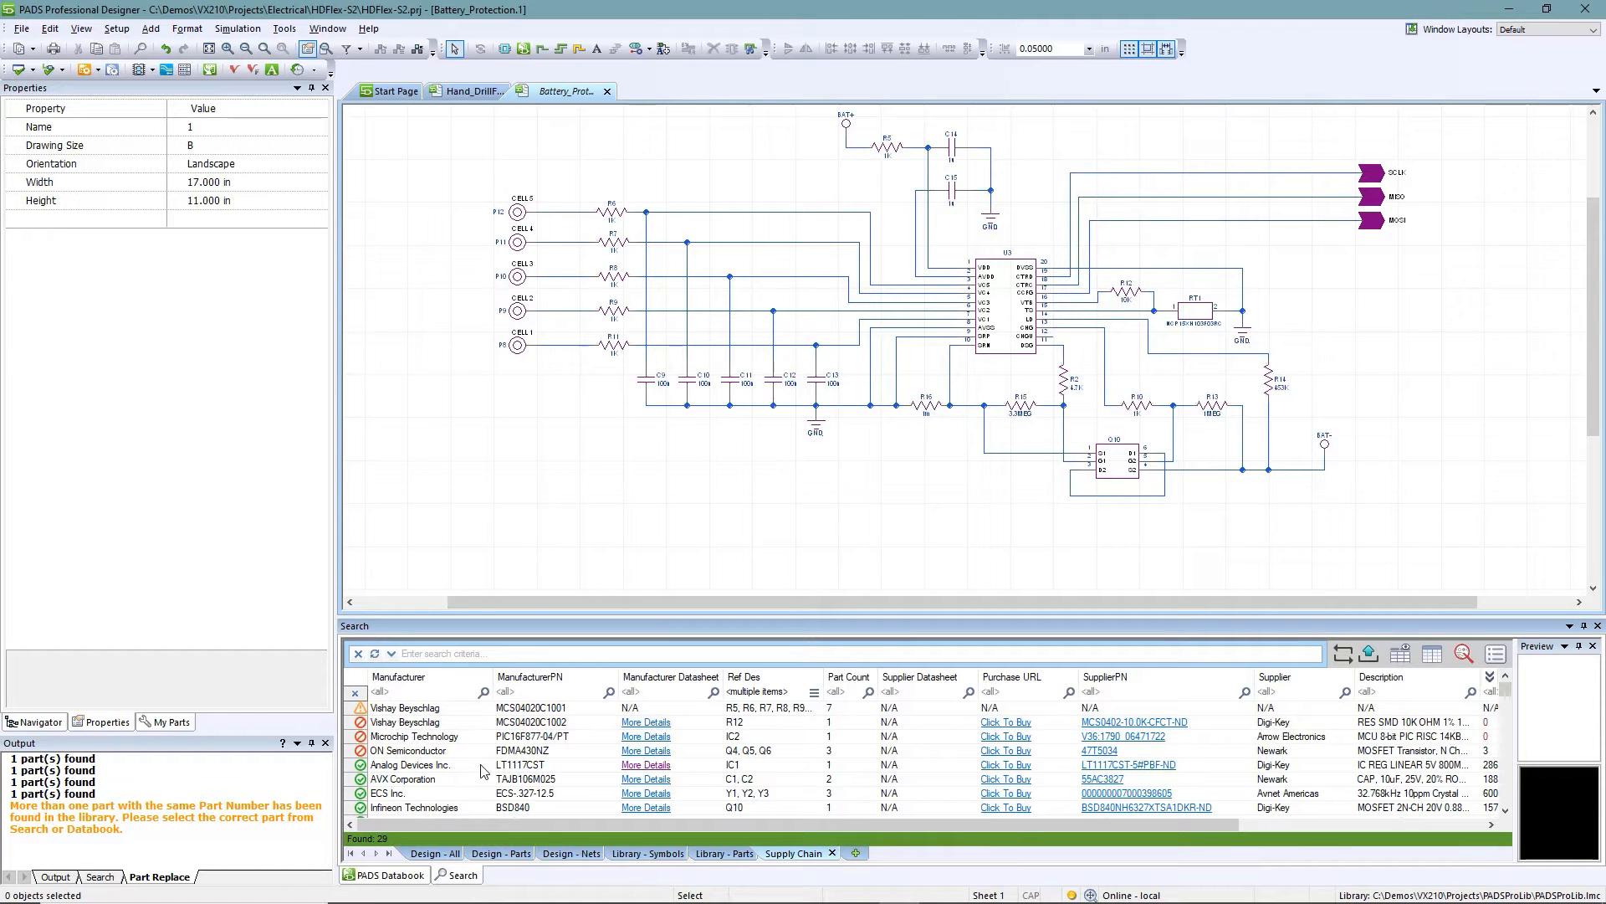
{"action": "left_click", "coordinate": [444, 725]}
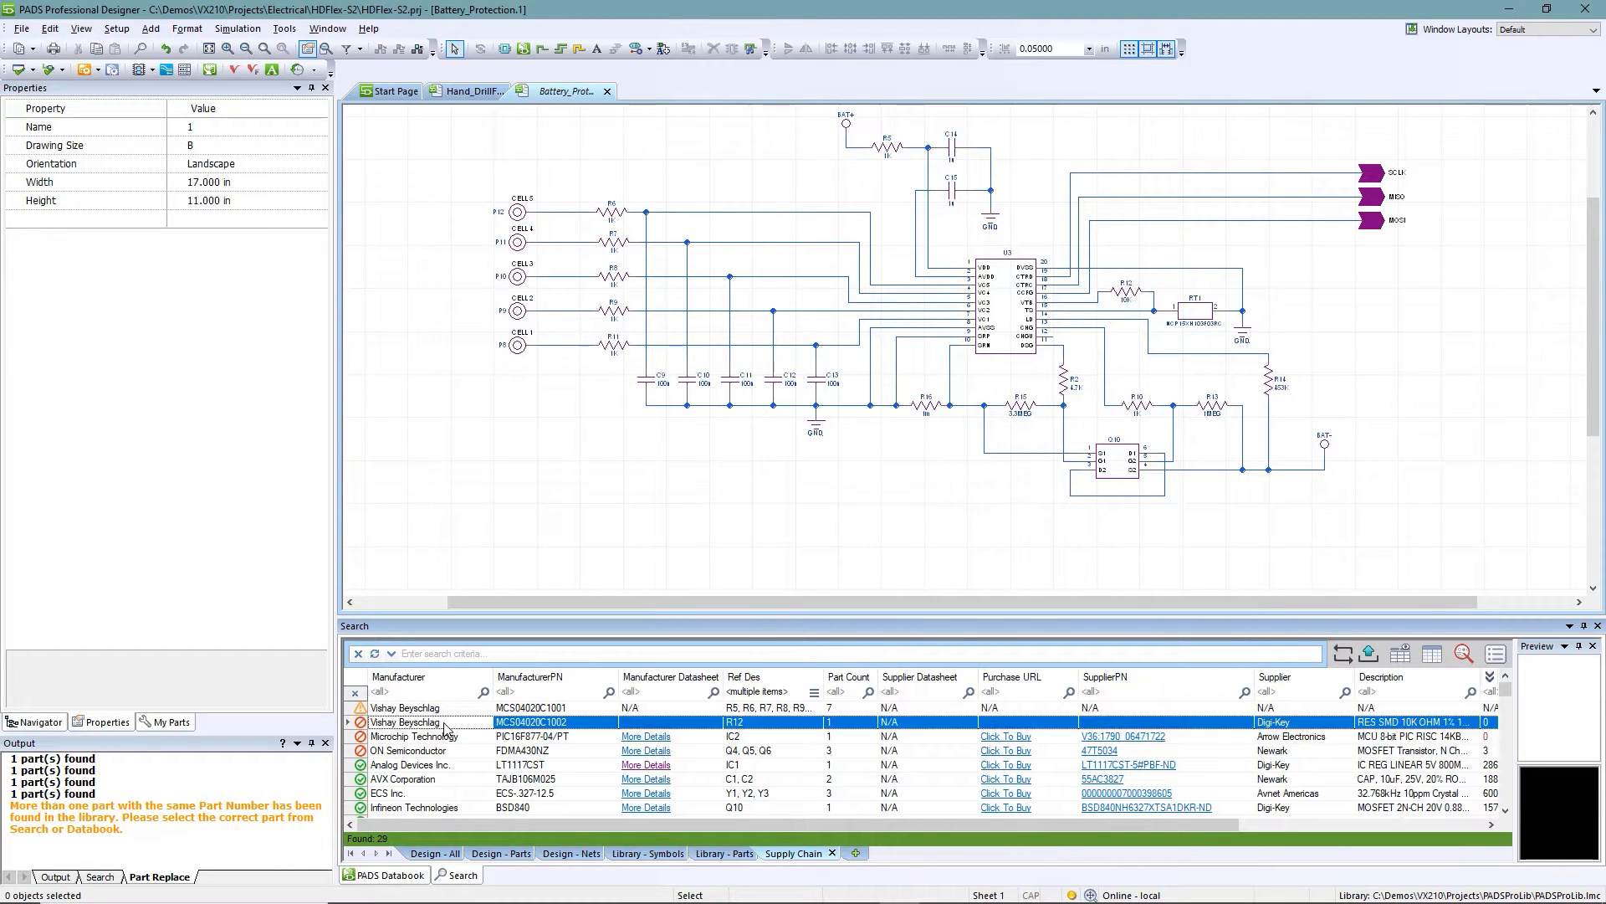
{"action": "left_click", "coordinate": [758, 724]}
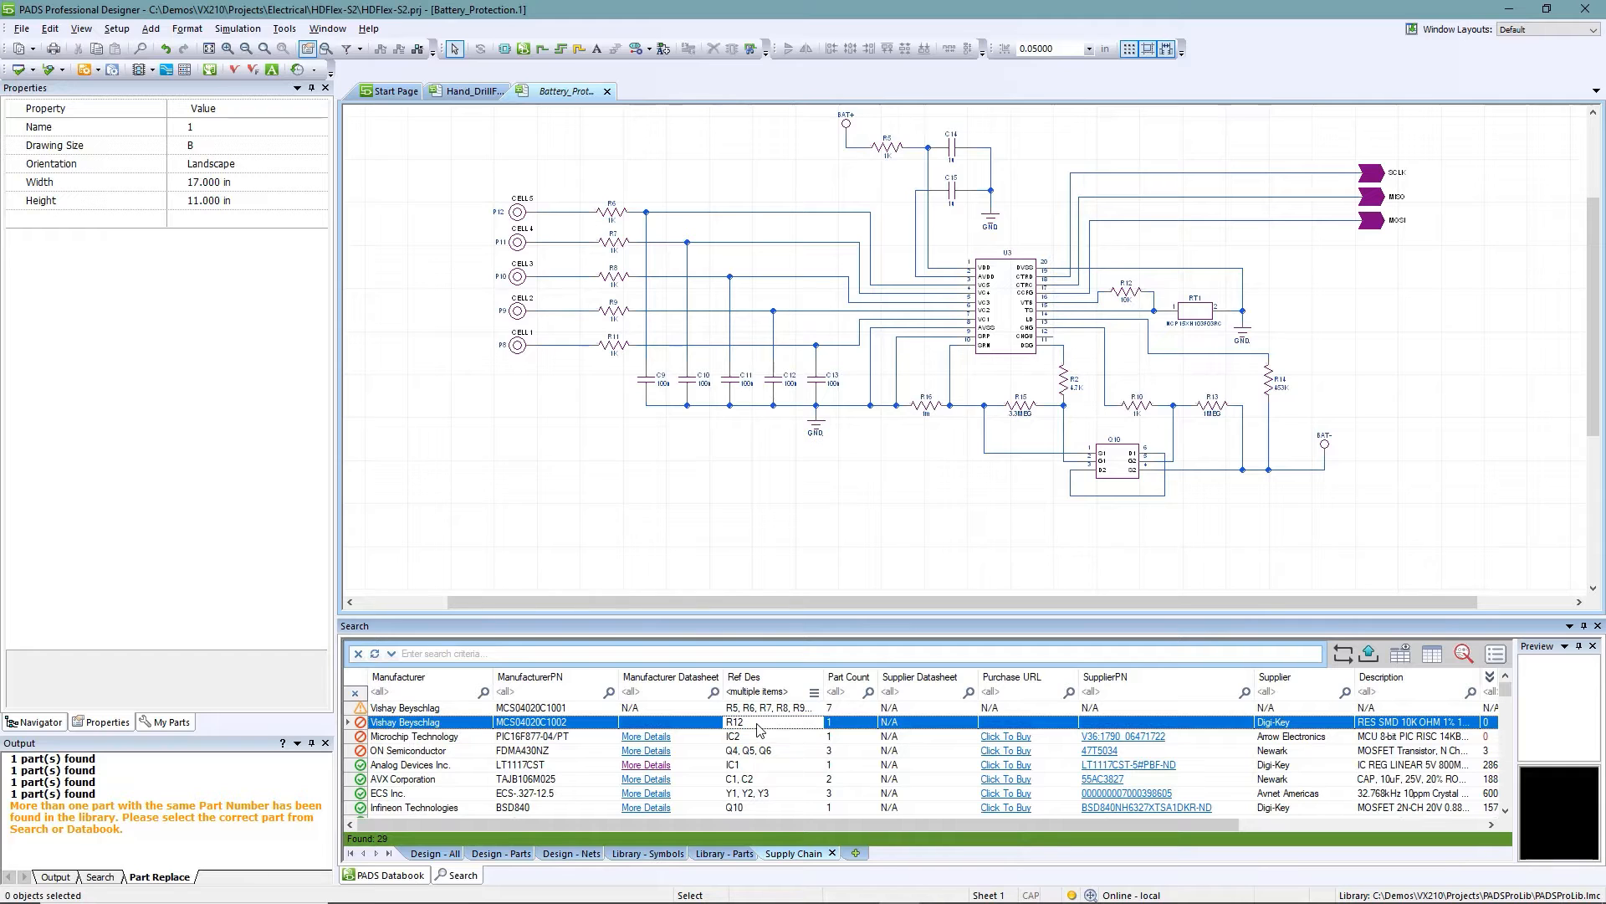
Step: Replace part R12 in the schematic with the imported KOASPEERELECTRONICS_I_RK73G1ETTP1002F from the parts library and check its properties
{"action": "scroll", "coordinate": [1133, 297], "scroll_direction": "up", "scroll_amount": 4}
{"action": "left_click", "coordinate": [1133, 297]}
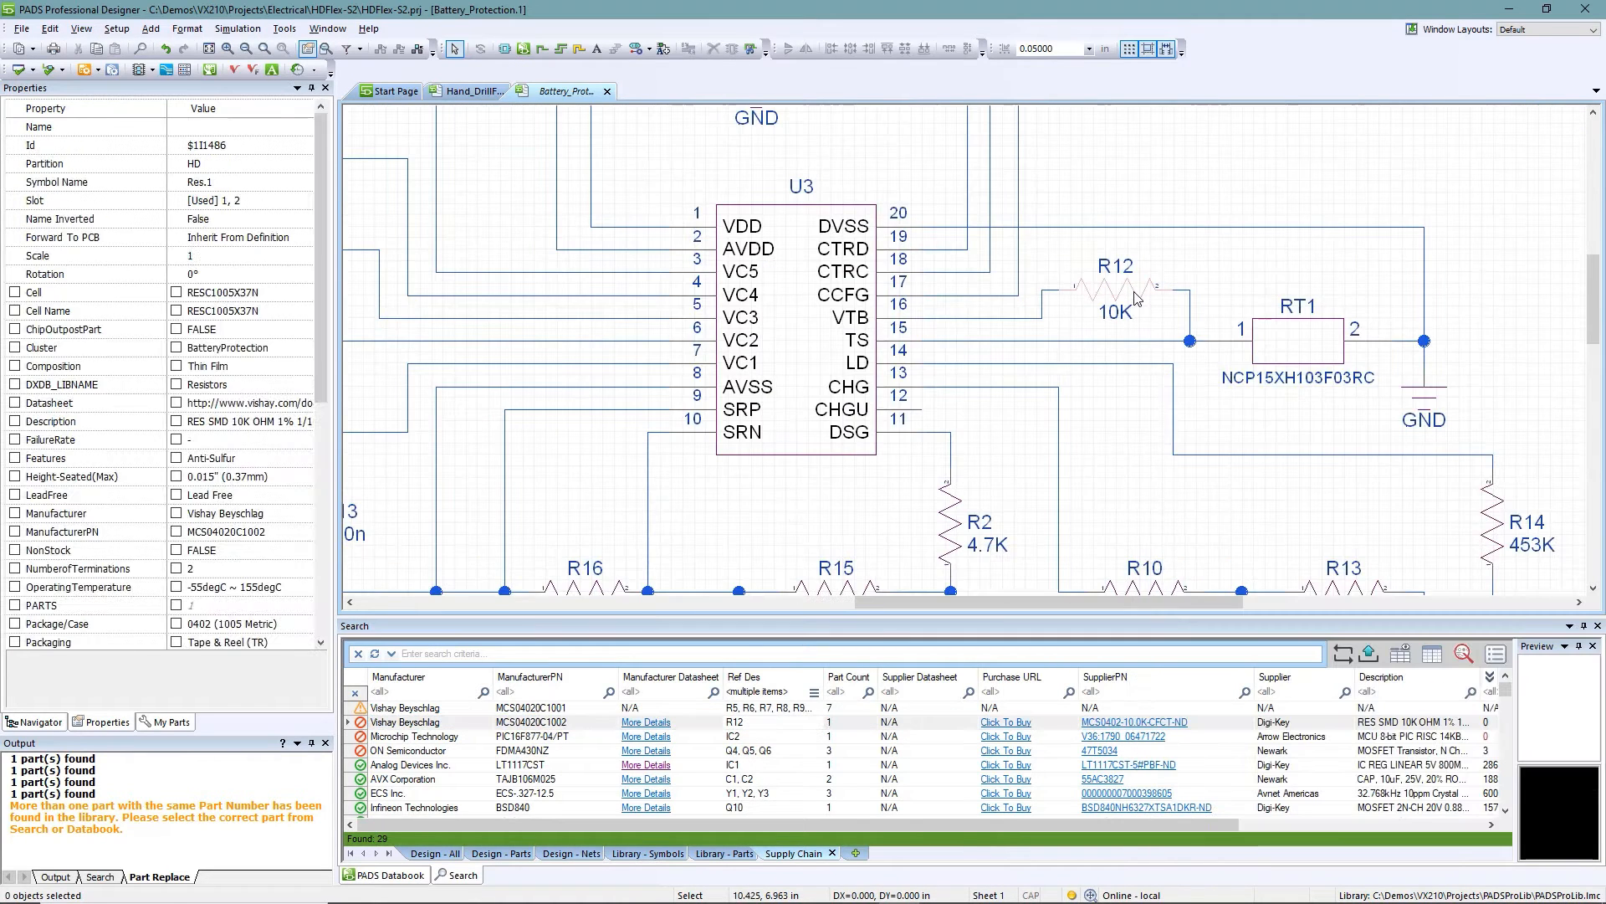
{"action": "right_click", "coordinate": [1133, 297]}
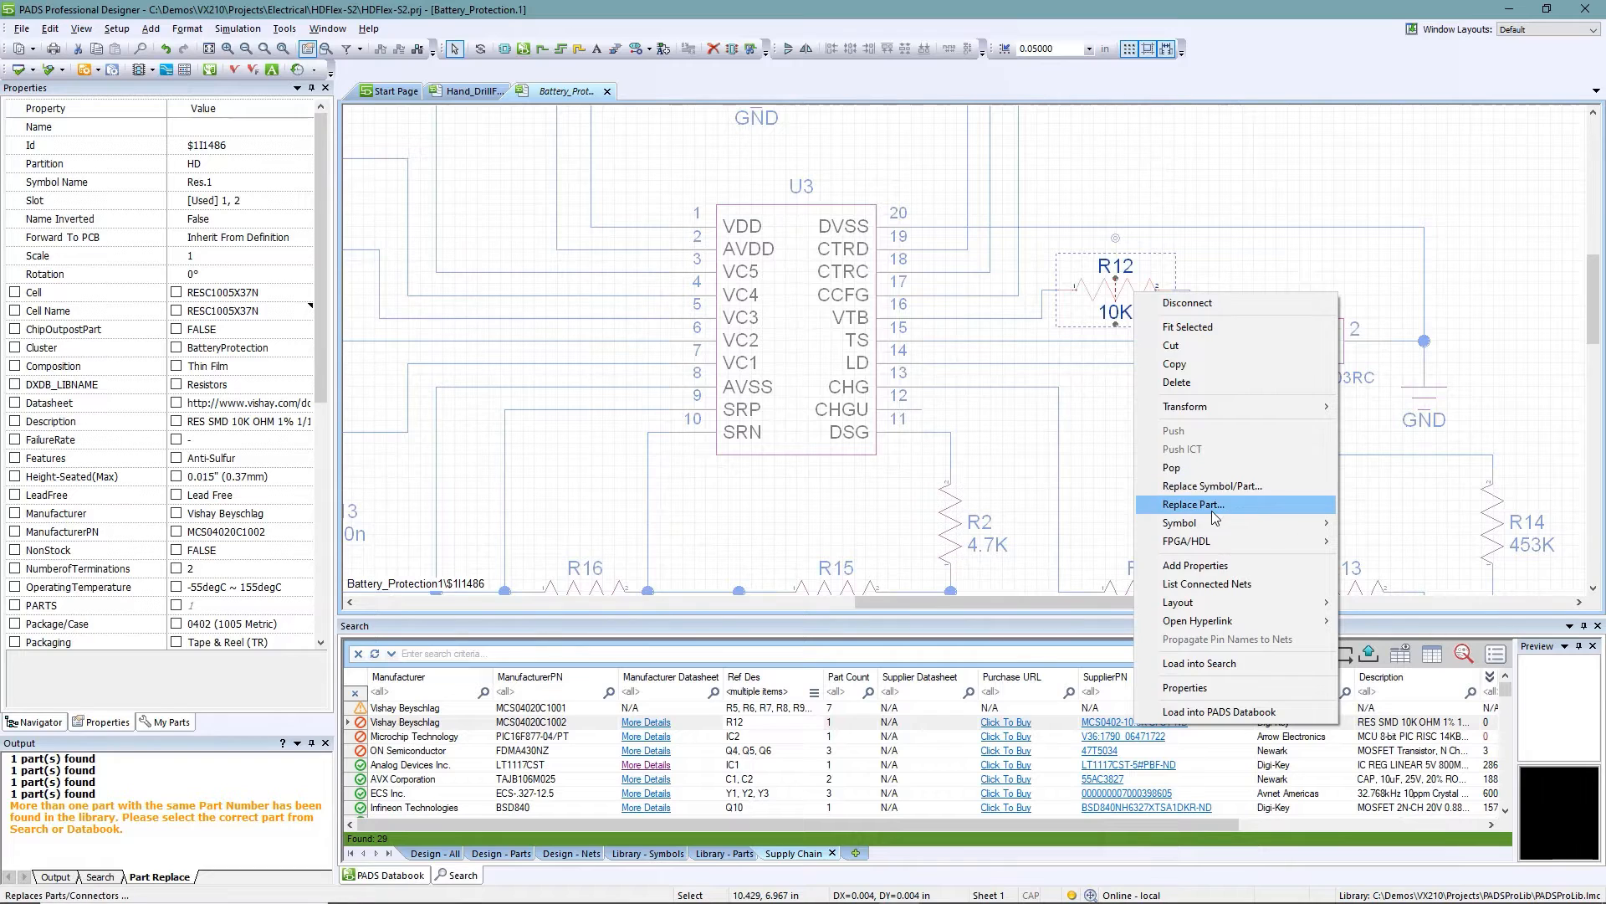
{"action": "left_click", "coordinate": [1209, 505]}
{"action": "left_click", "coordinate": [739, 854]}
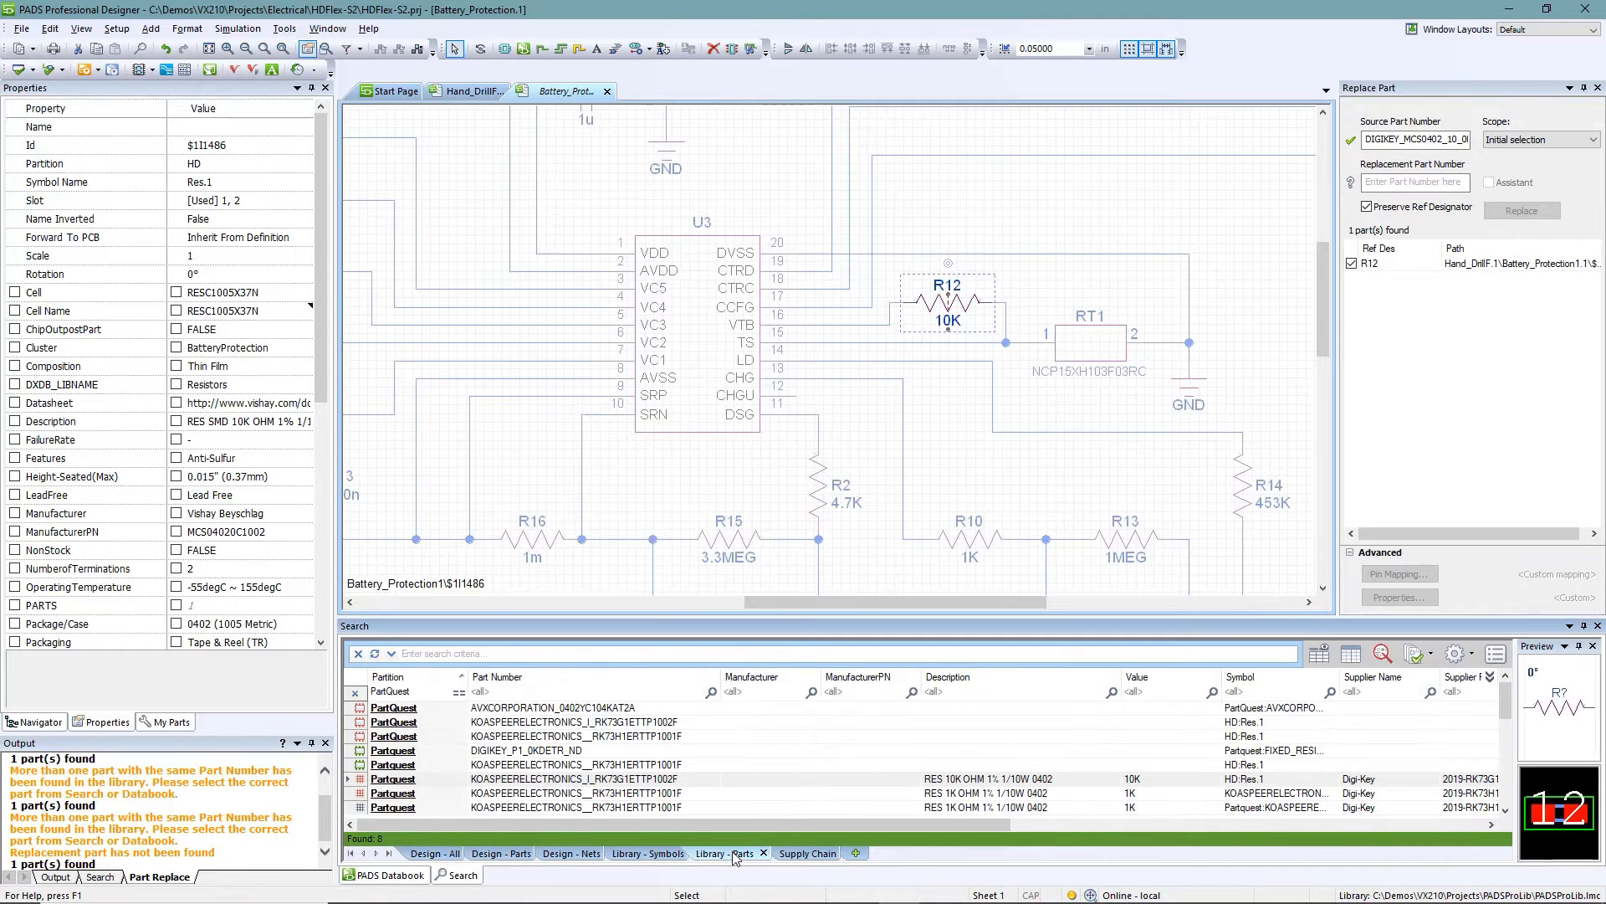
{"action": "scroll", "coordinate": [599, 750], "scroll_direction": "down", "scroll_amount": 1}
{"action": "left_click", "coordinate": [599, 675]}
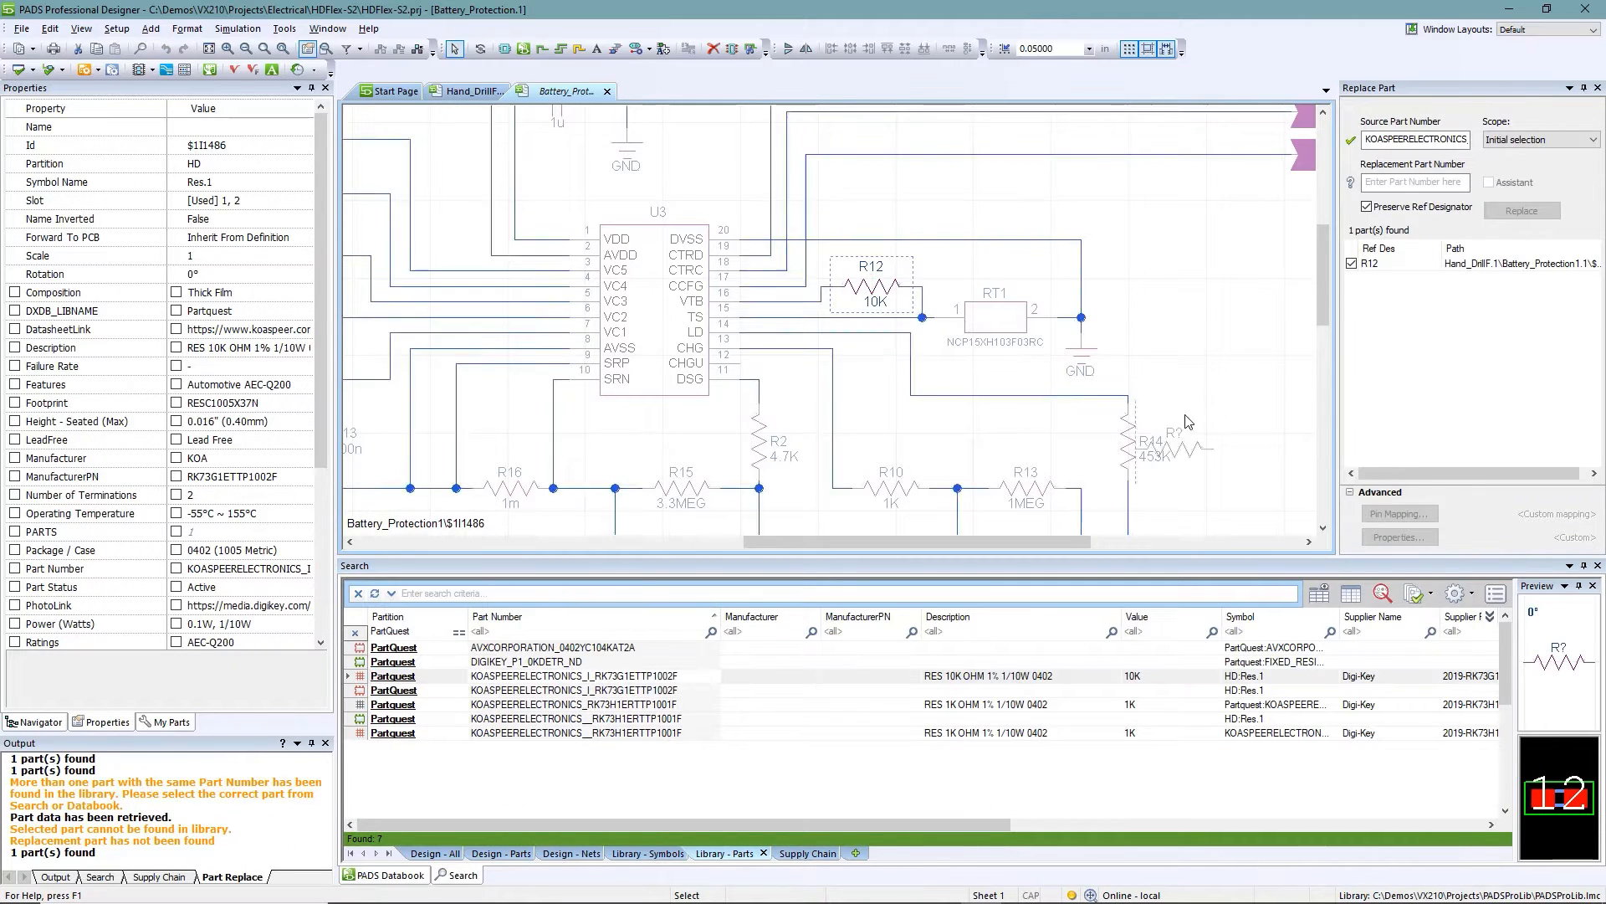
{"action": "left_click_drag", "start_coordinate": [1185, 421], "coordinate": [1404, 182]}
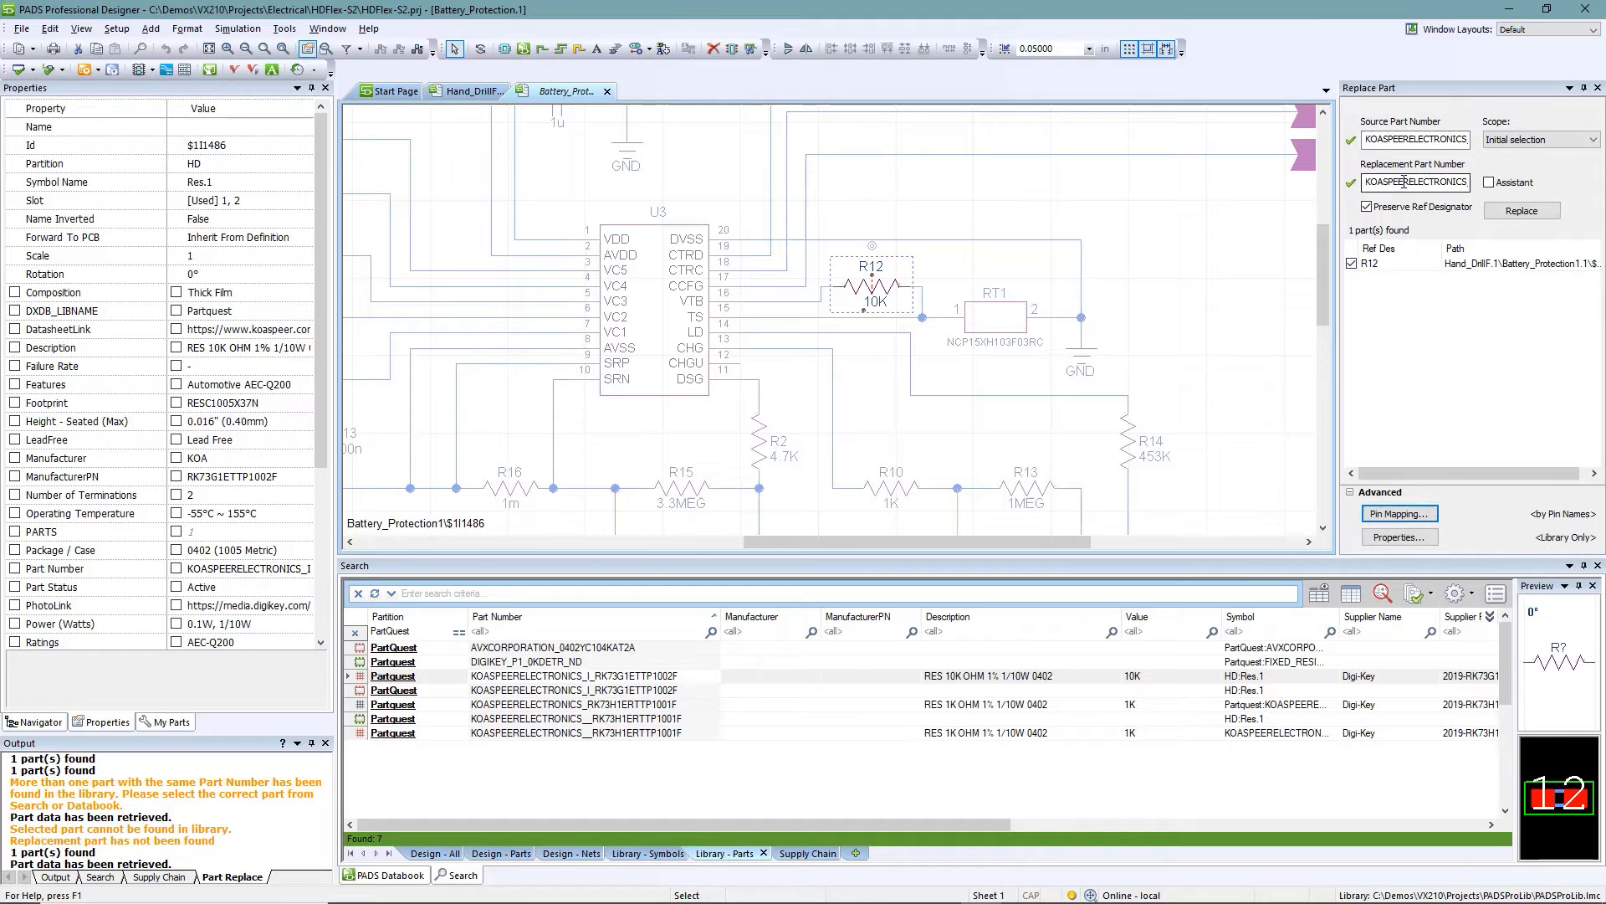
{"action": "left_click", "coordinate": [1521, 211]}
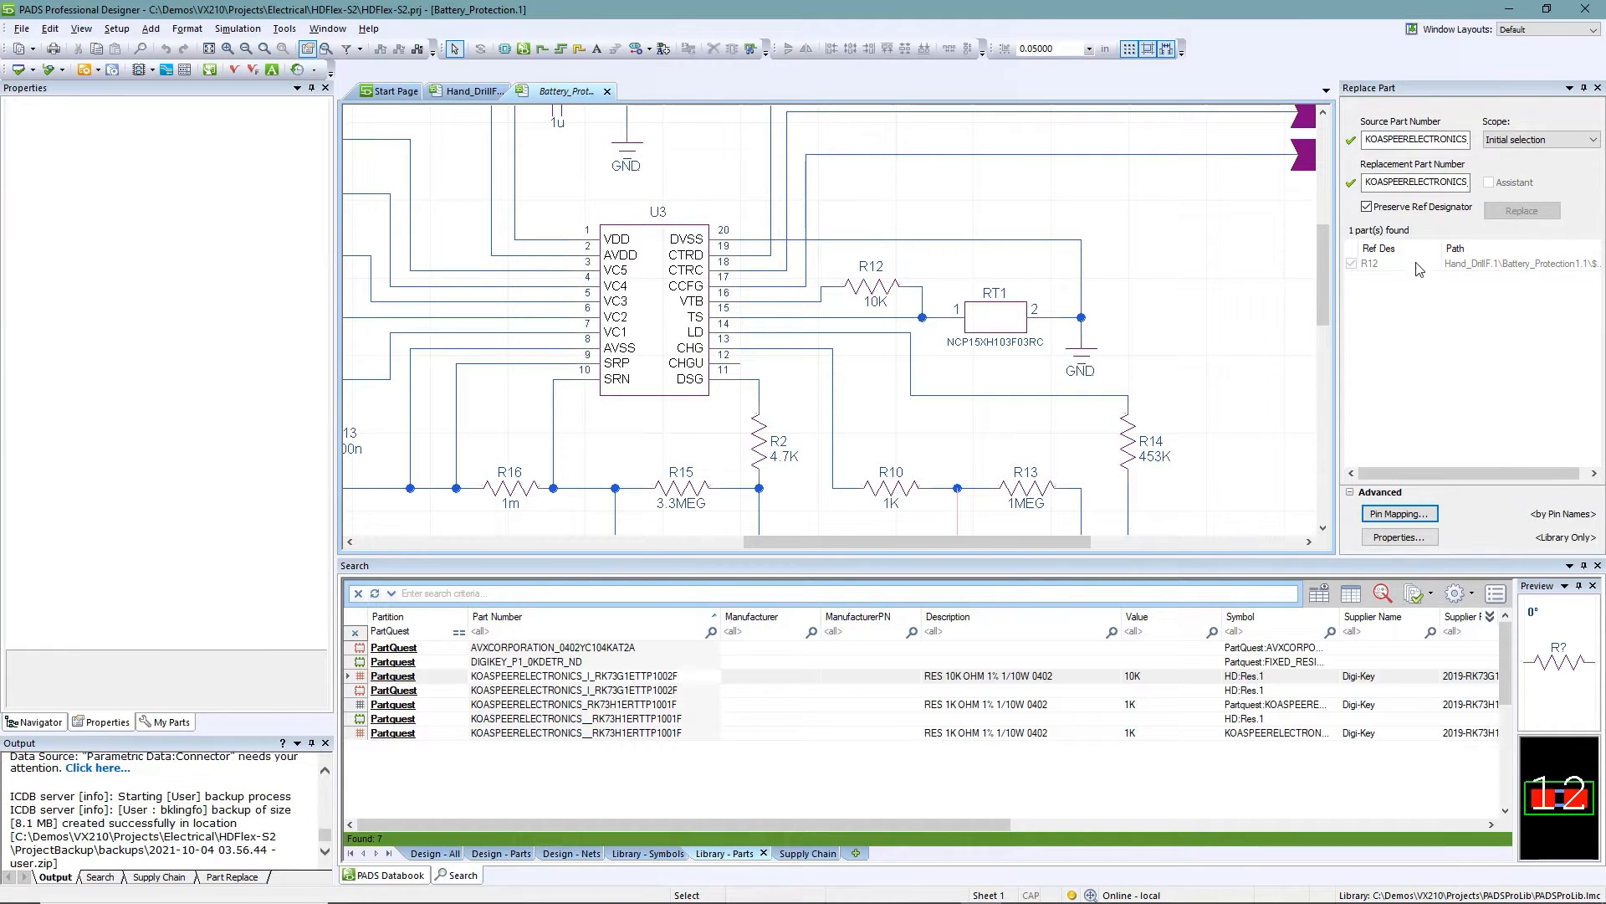
{"action": "left_click", "coordinate": [892, 293]}
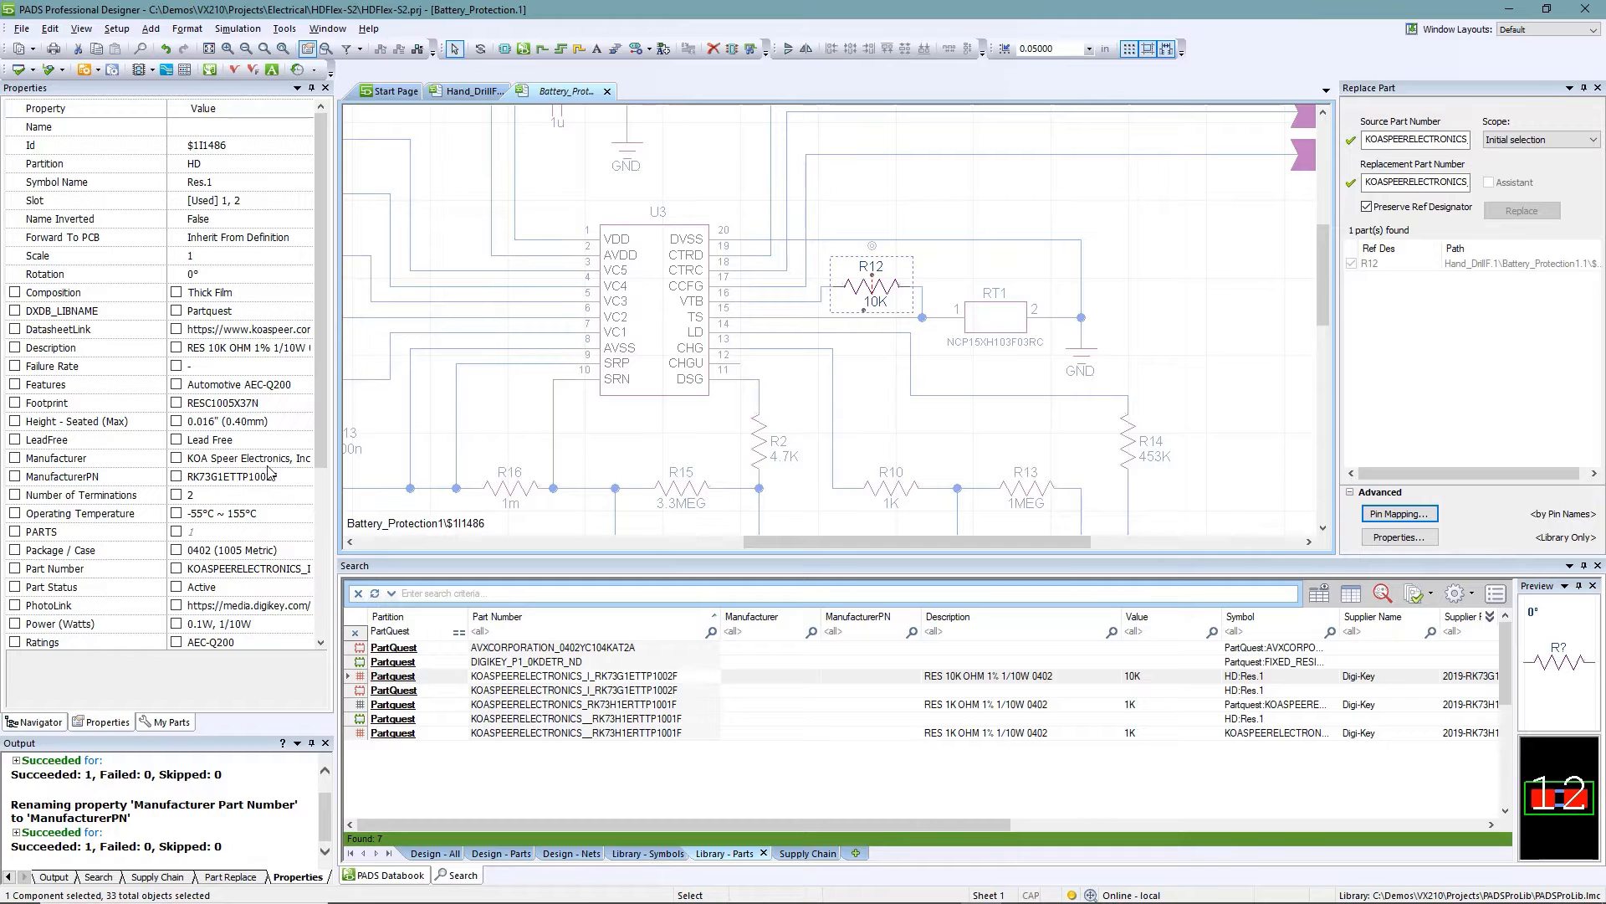
Step: Assign the Mouser Electronics supplier record 660-RK73G1ETTP1002F to R12's KOA Speer RK73G1ETTP1002F in the supply chain data
{"action": "left_click", "coordinate": [803, 855]}
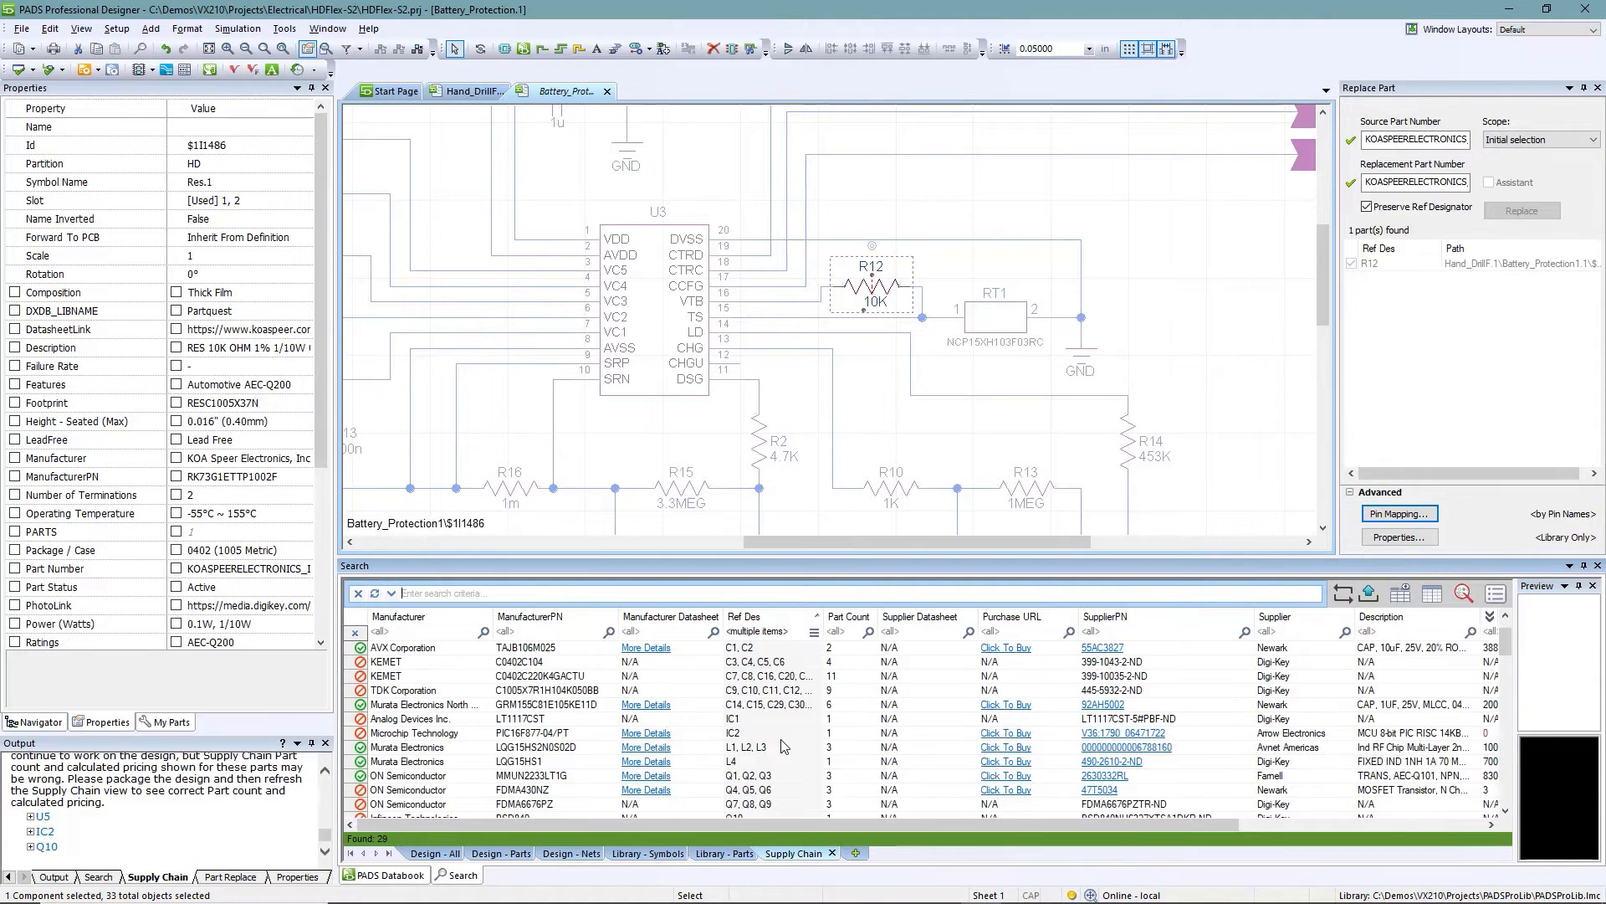
{"action": "scroll", "coordinate": [781, 743], "scroll_direction": "down", "scroll_amount": 4}
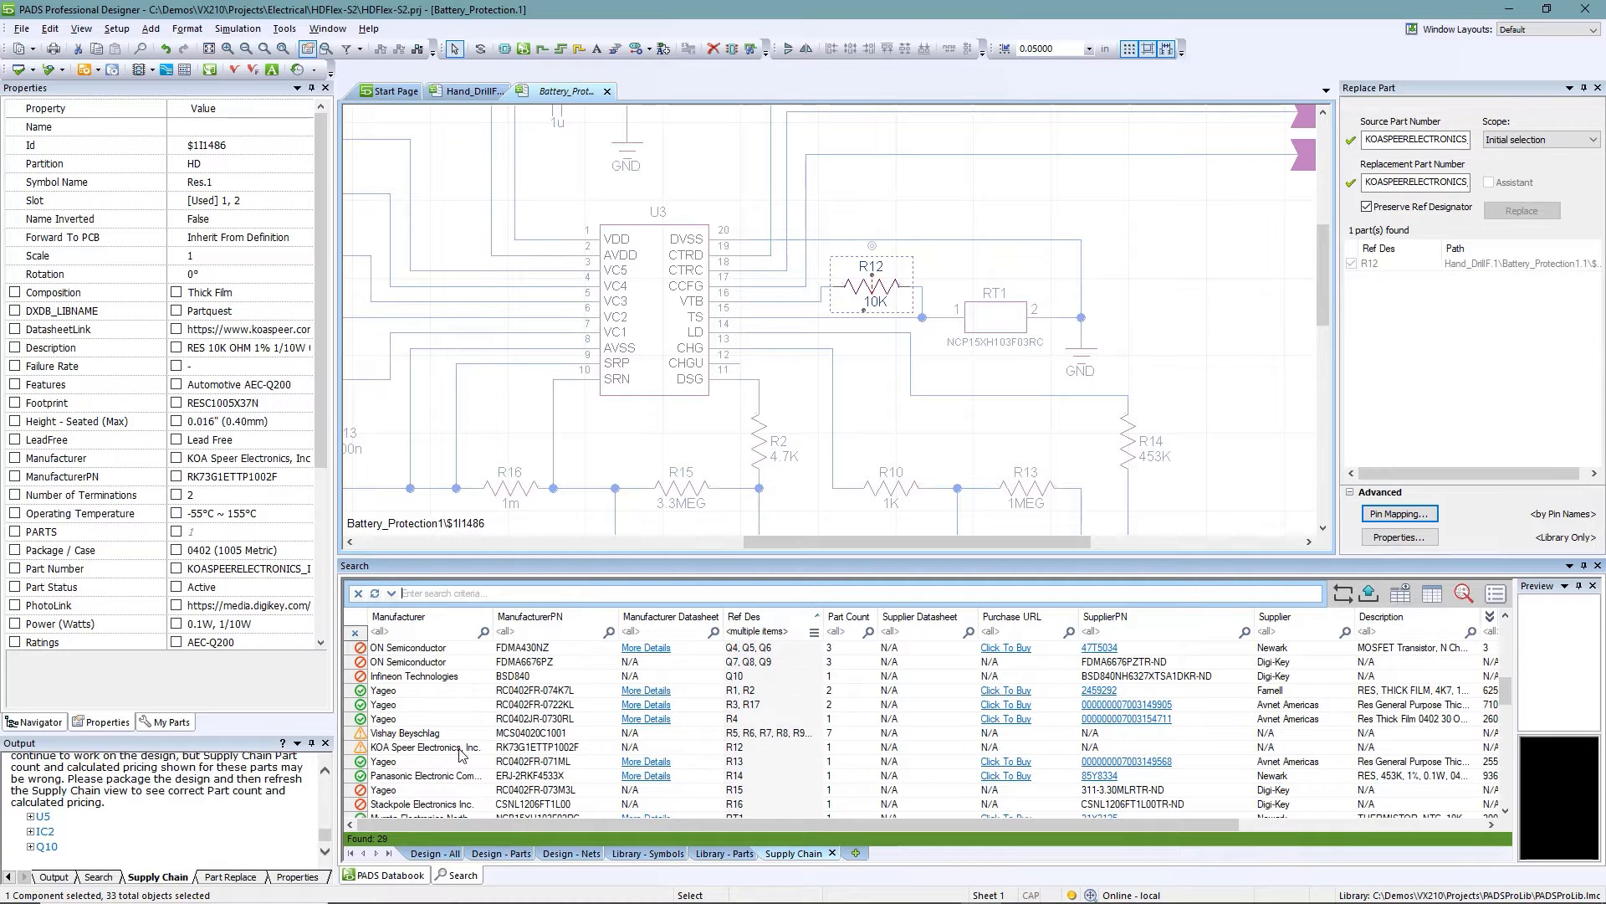
{"action": "left_click", "coordinate": [458, 751]}
{"action": "double_click", "coordinate": [458, 751]}
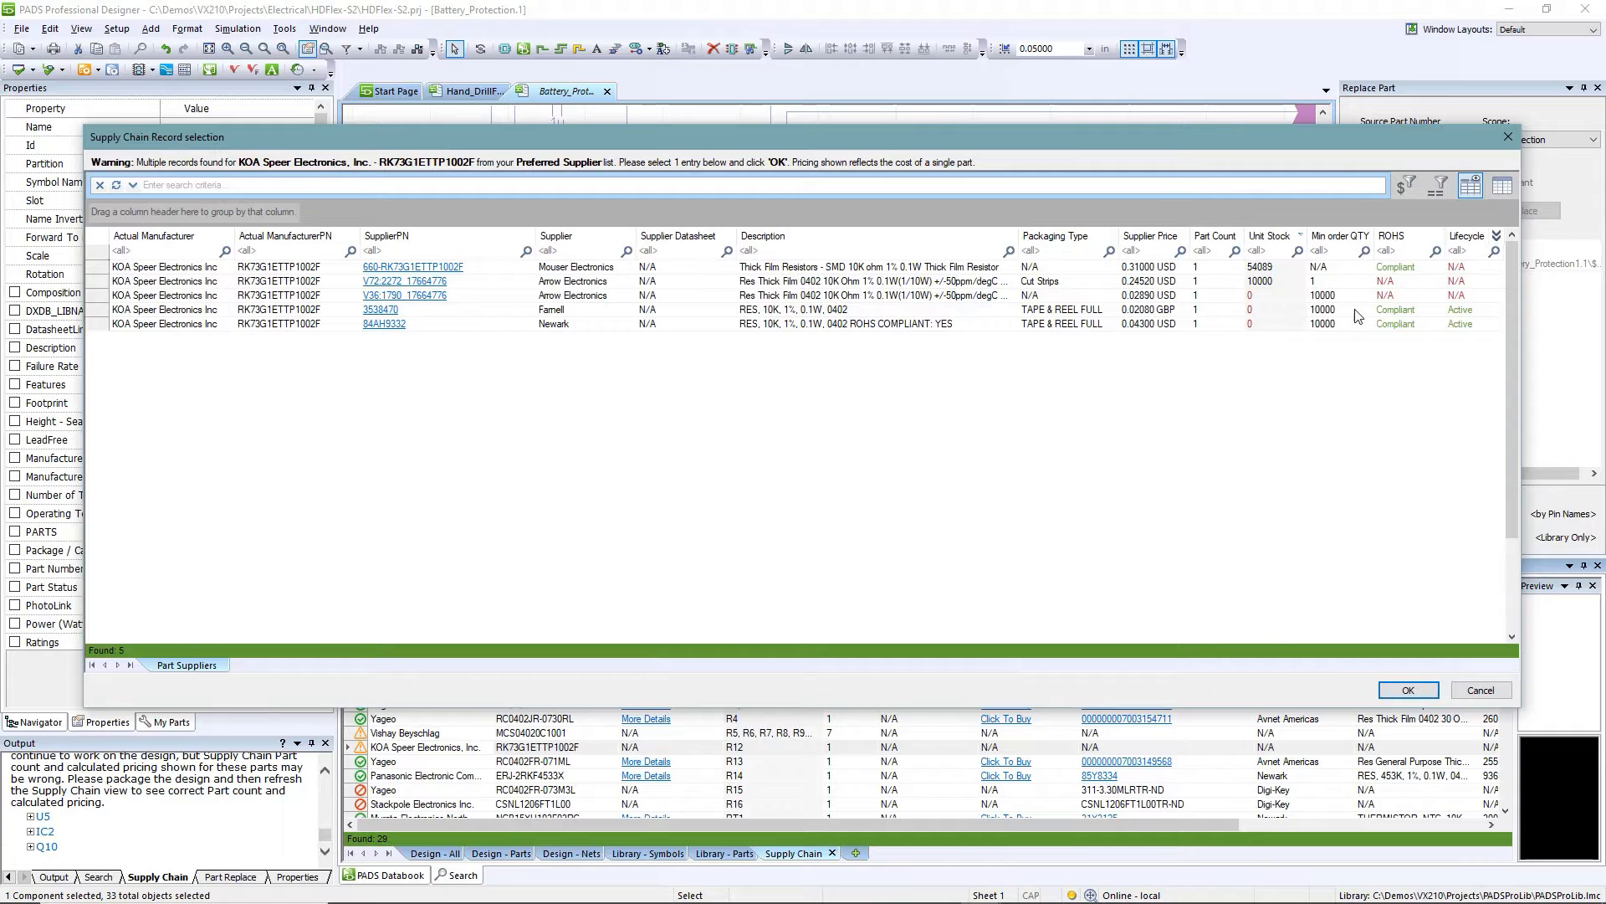
{"action": "left_click", "coordinate": [942, 268]}
{"action": "left_click", "coordinate": [1407, 689]}
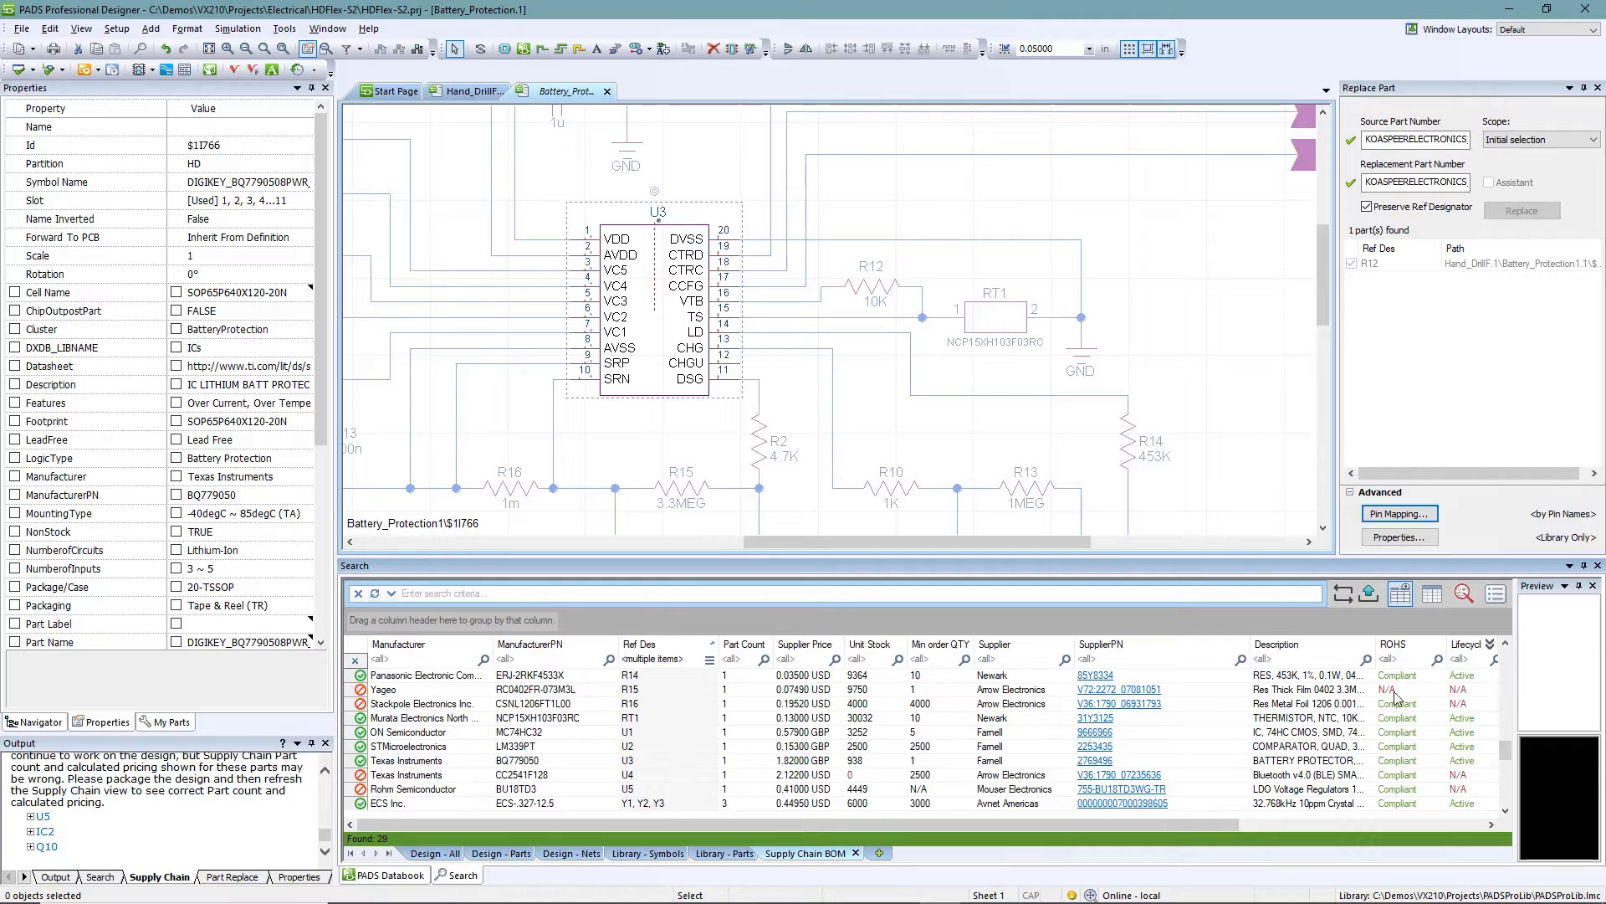
Step: Export the Supply Chain BOM as HDFlex BOM V1.csv in the LogFiles folder and open the report in Excel
{"action": "left_click", "coordinate": [1369, 594]}
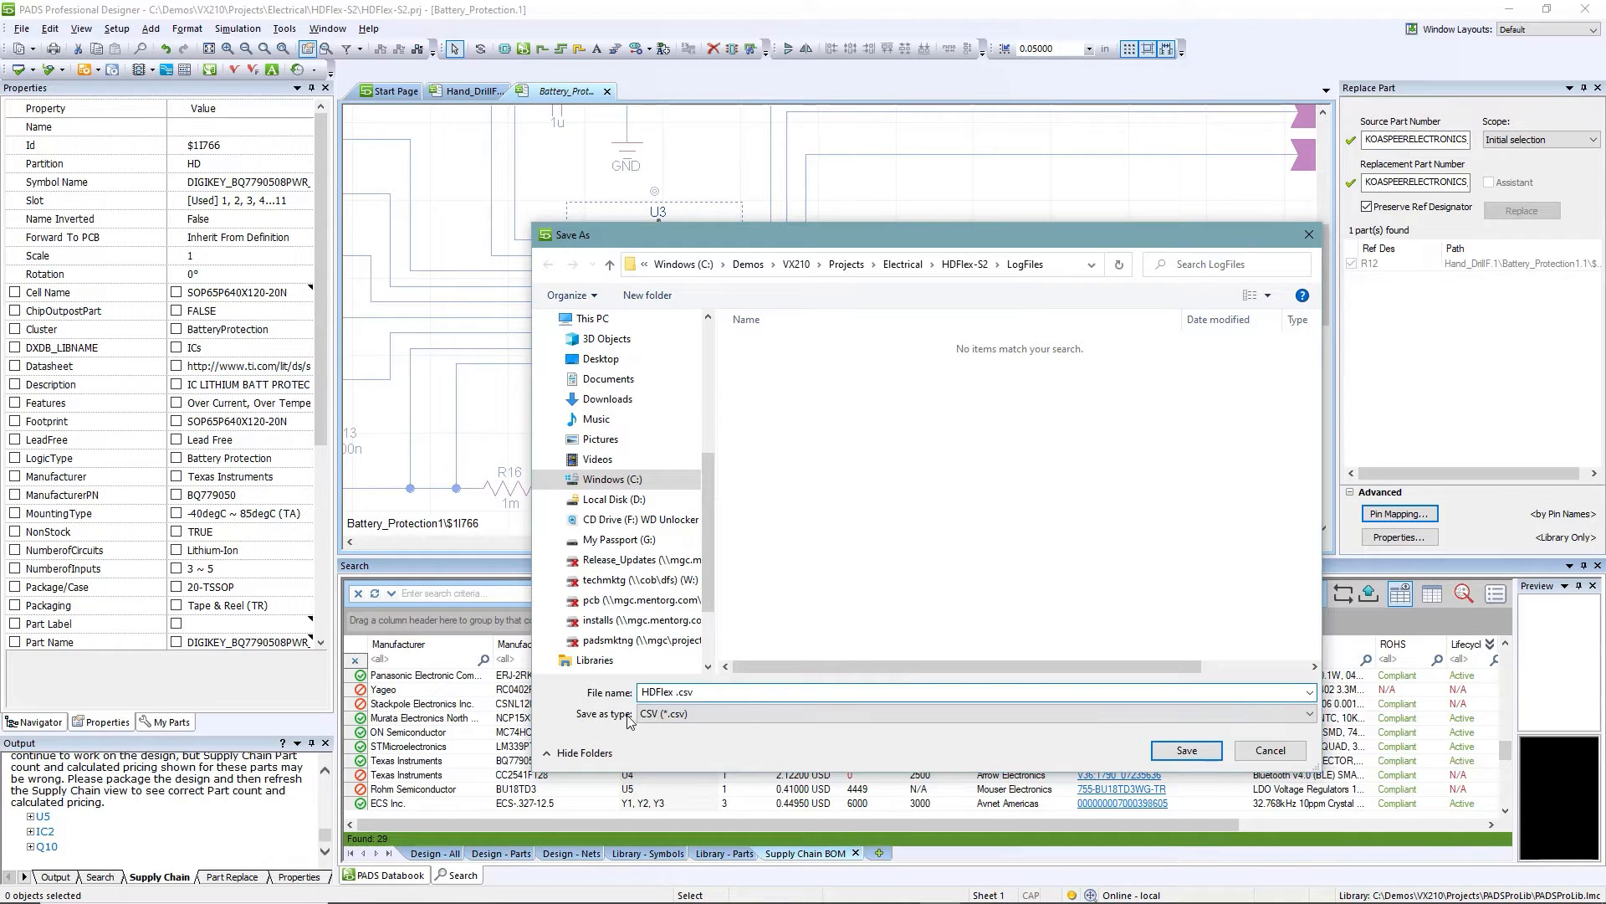
{"action": "left_click", "coordinate": [1181, 751]}
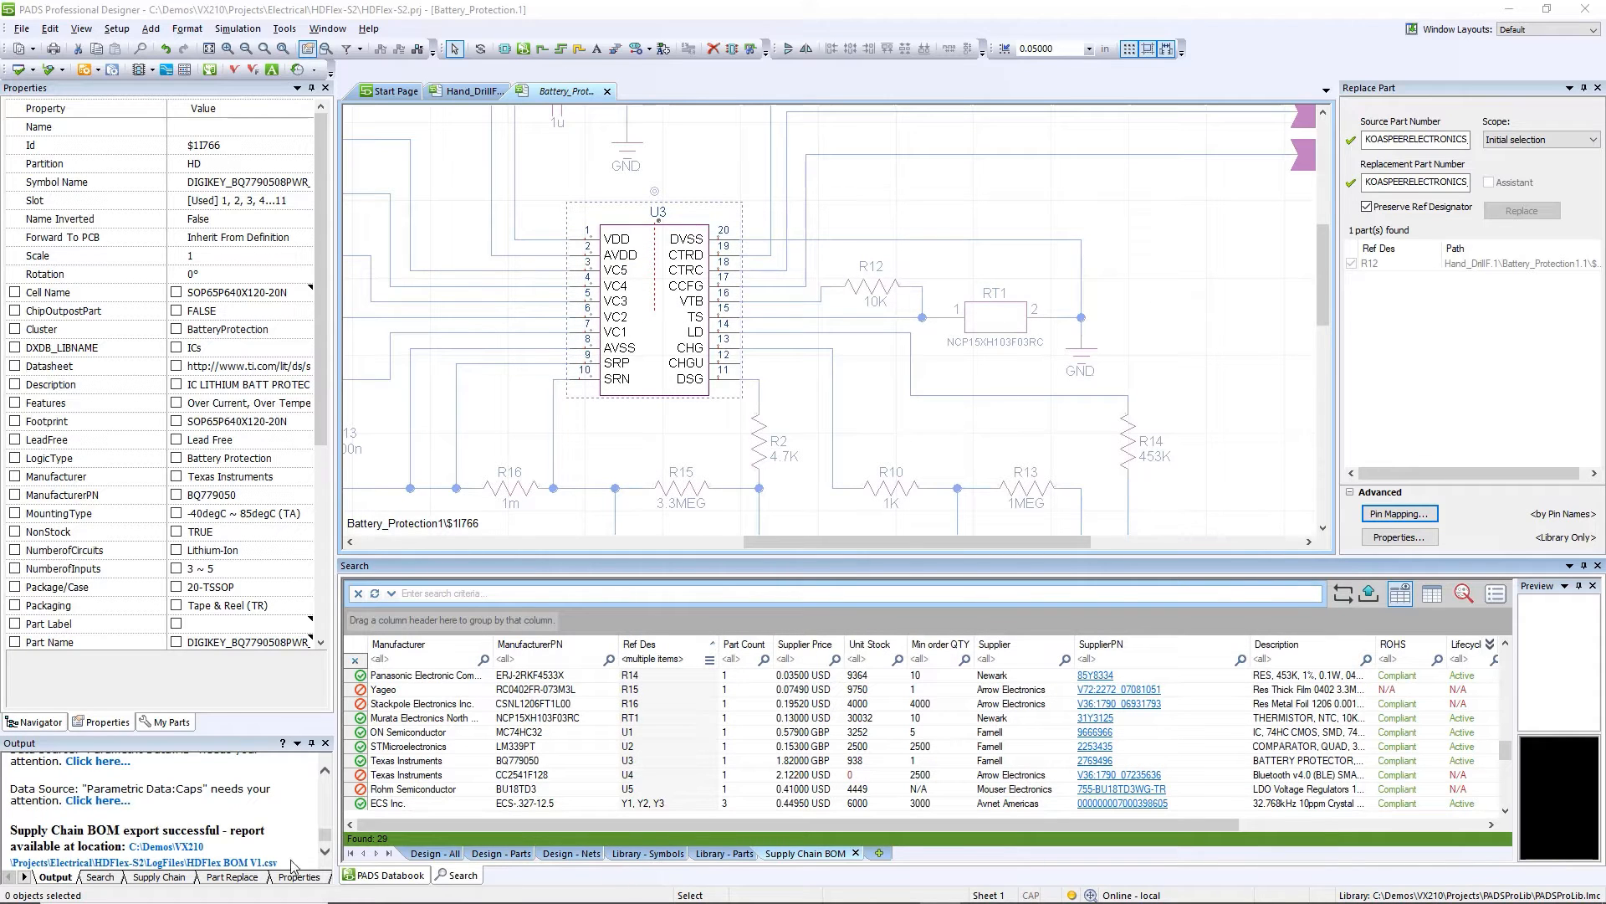
{"action": "left_click", "coordinate": [193, 849]}
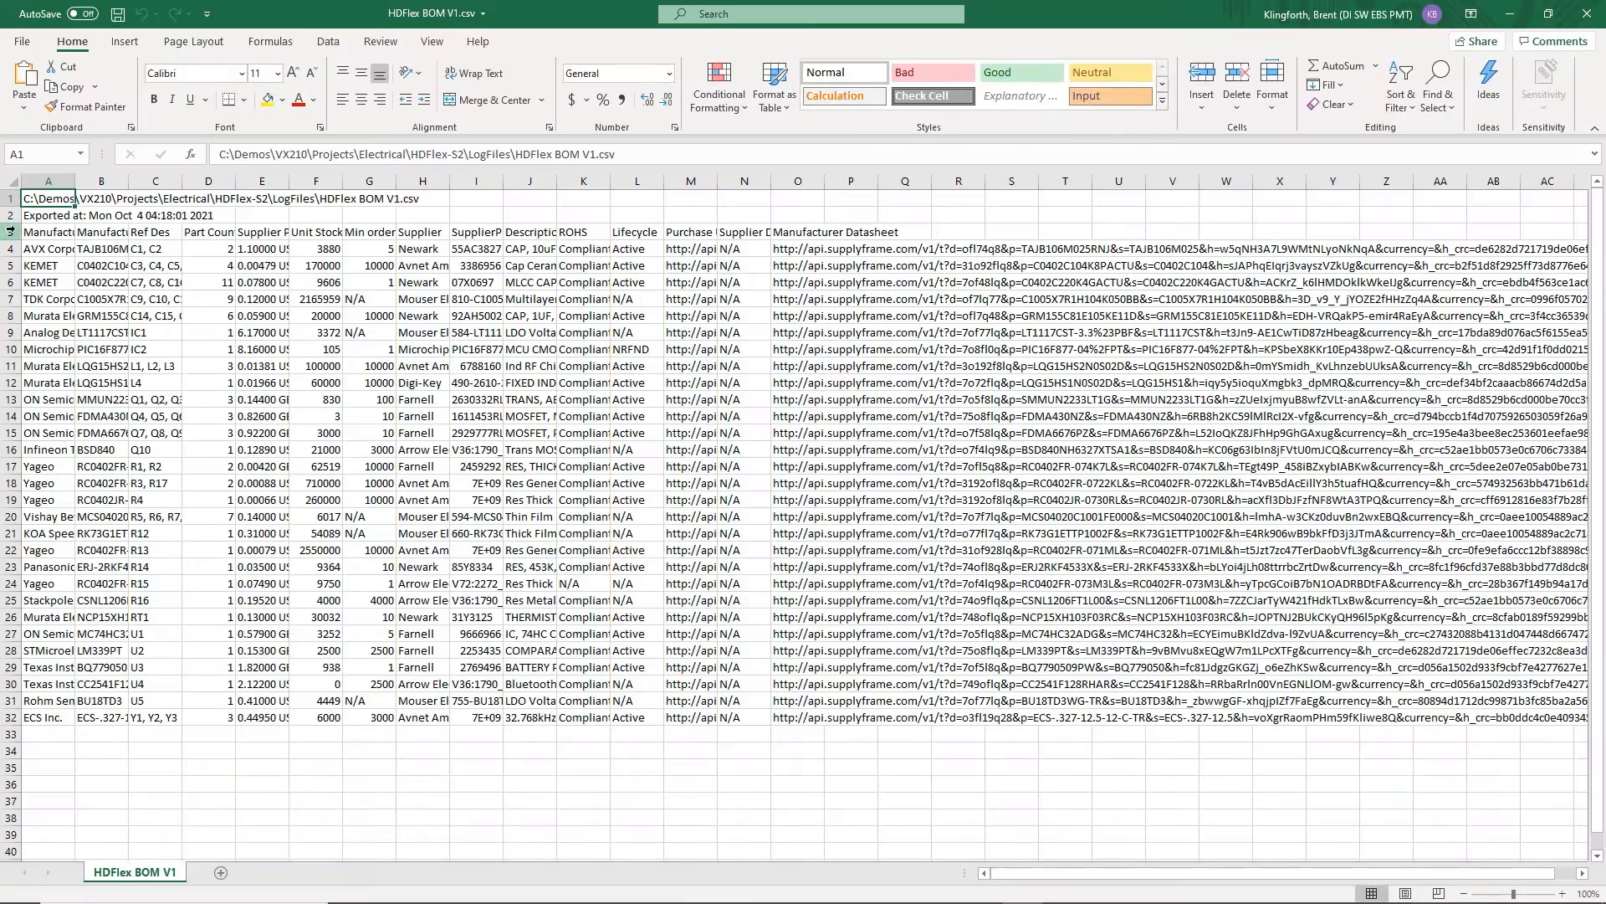
Step: Delete the file path and export date rows above the column headings and autofit all column widths
{"action": "left_click_drag", "start_coordinate": [10, 198], "coordinate": [10, 215]}
{"action": "right_click", "coordinate": [10, 215]}
{"action": "left_click", "coordinate": [50, 373]}
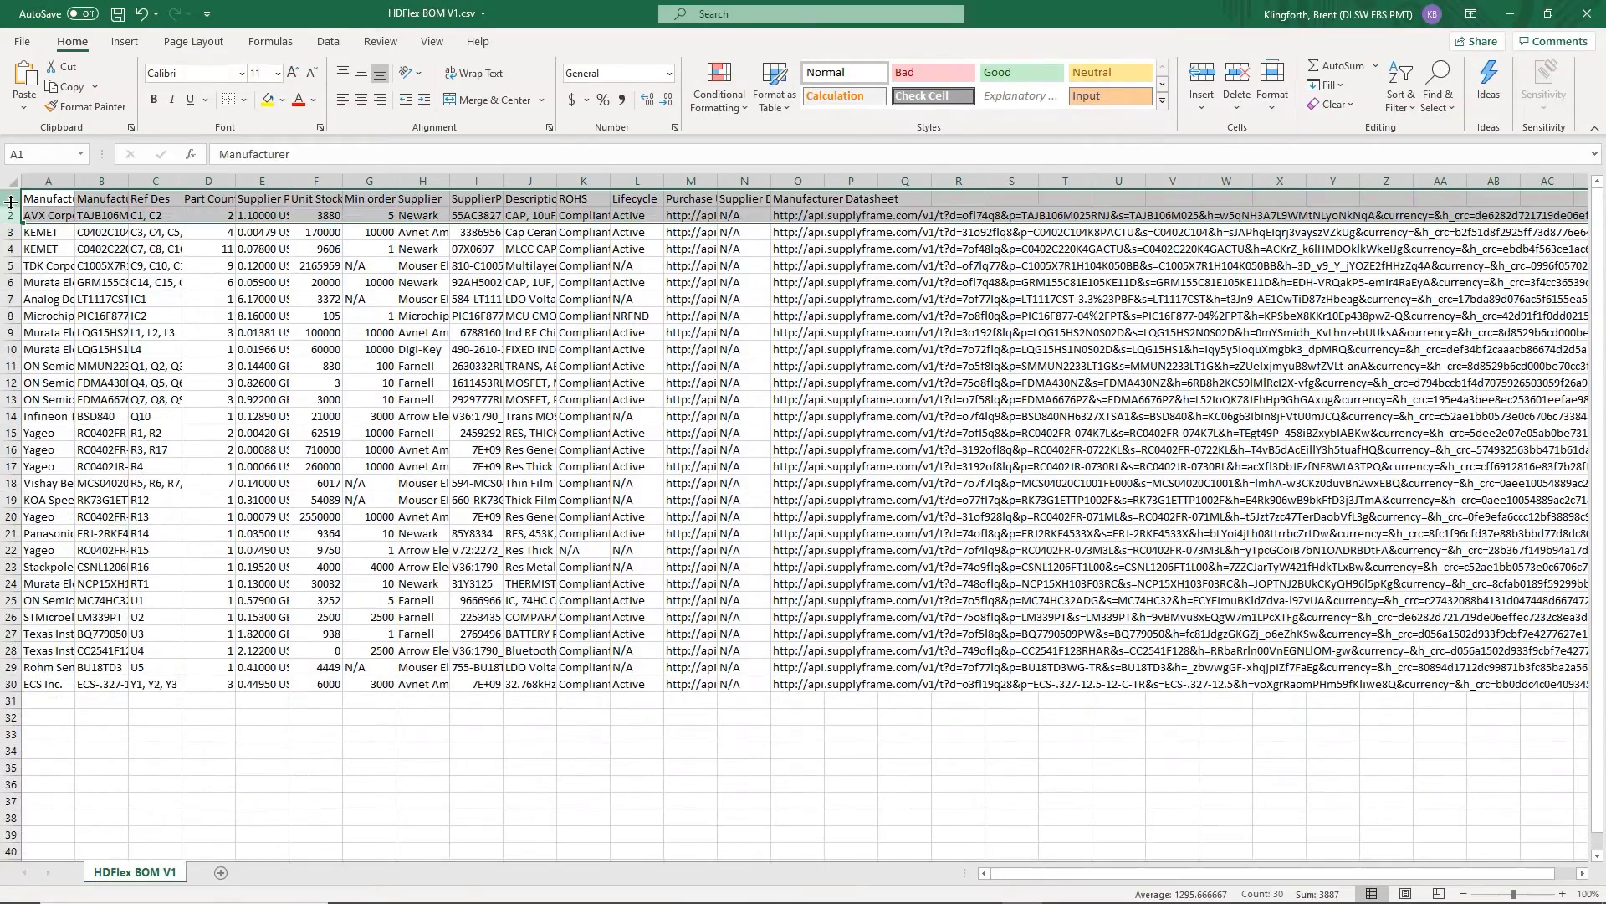
{"action": "left_click", "coordinate": [11, 181]}
{"action": "double_click", "coordinate": [128, 181]}
{"action": "left_click", "coordinate": [569, 416]}
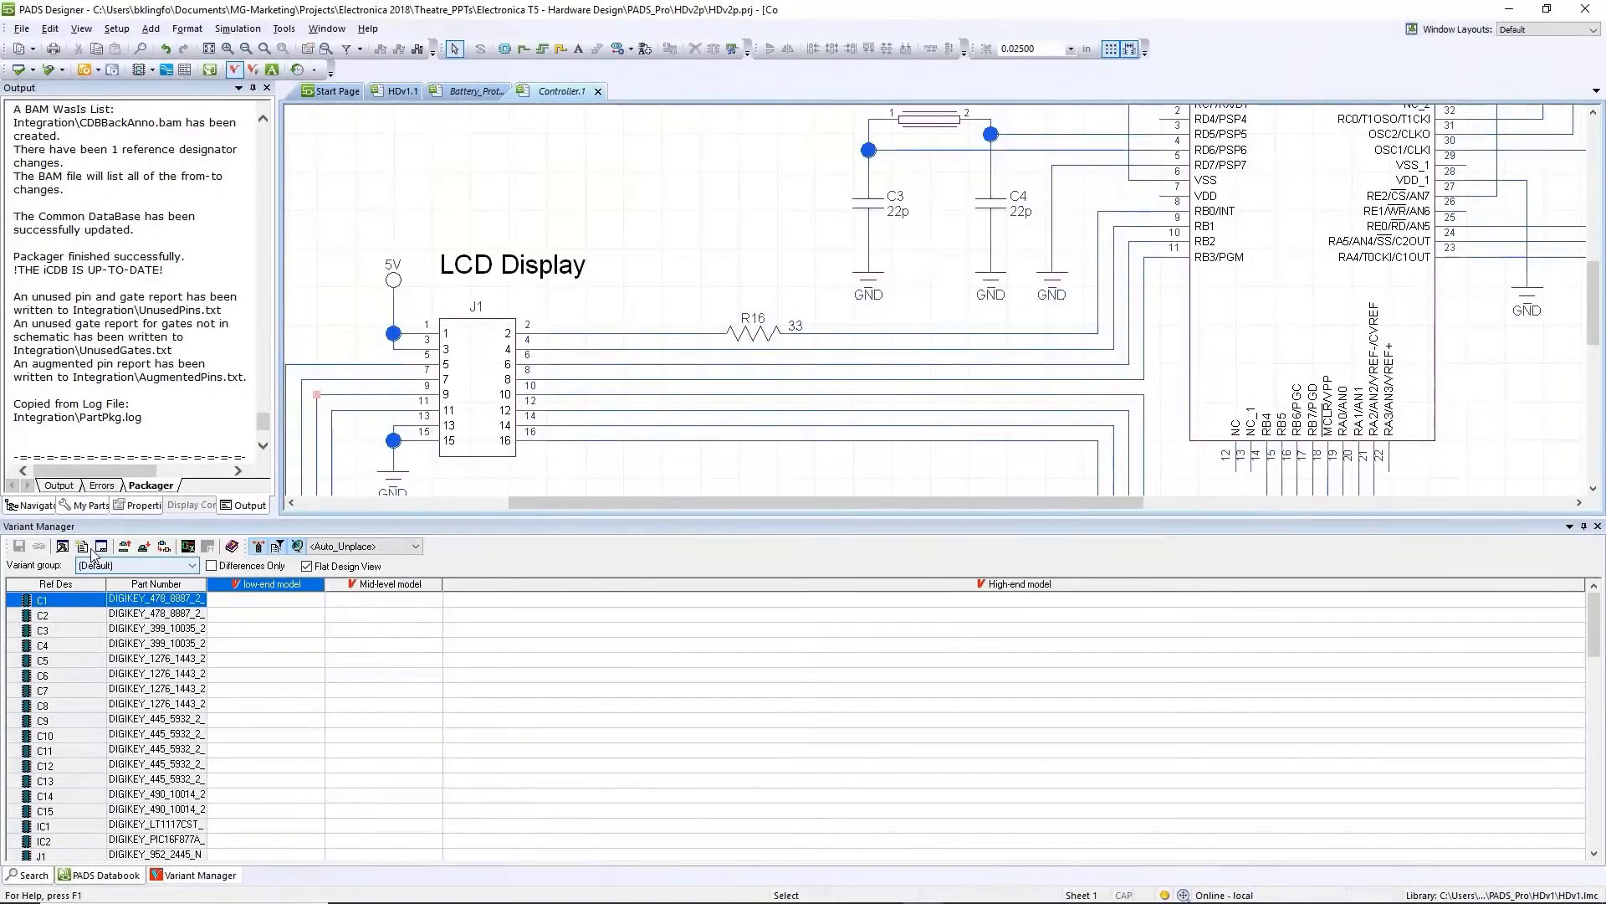
Step: In PADS Designer, define a new variant named Low-end model with number 1000-0003 and description "Removes bluetooth, display."
{"action": "left_click", "coordinate": [99, 547]}
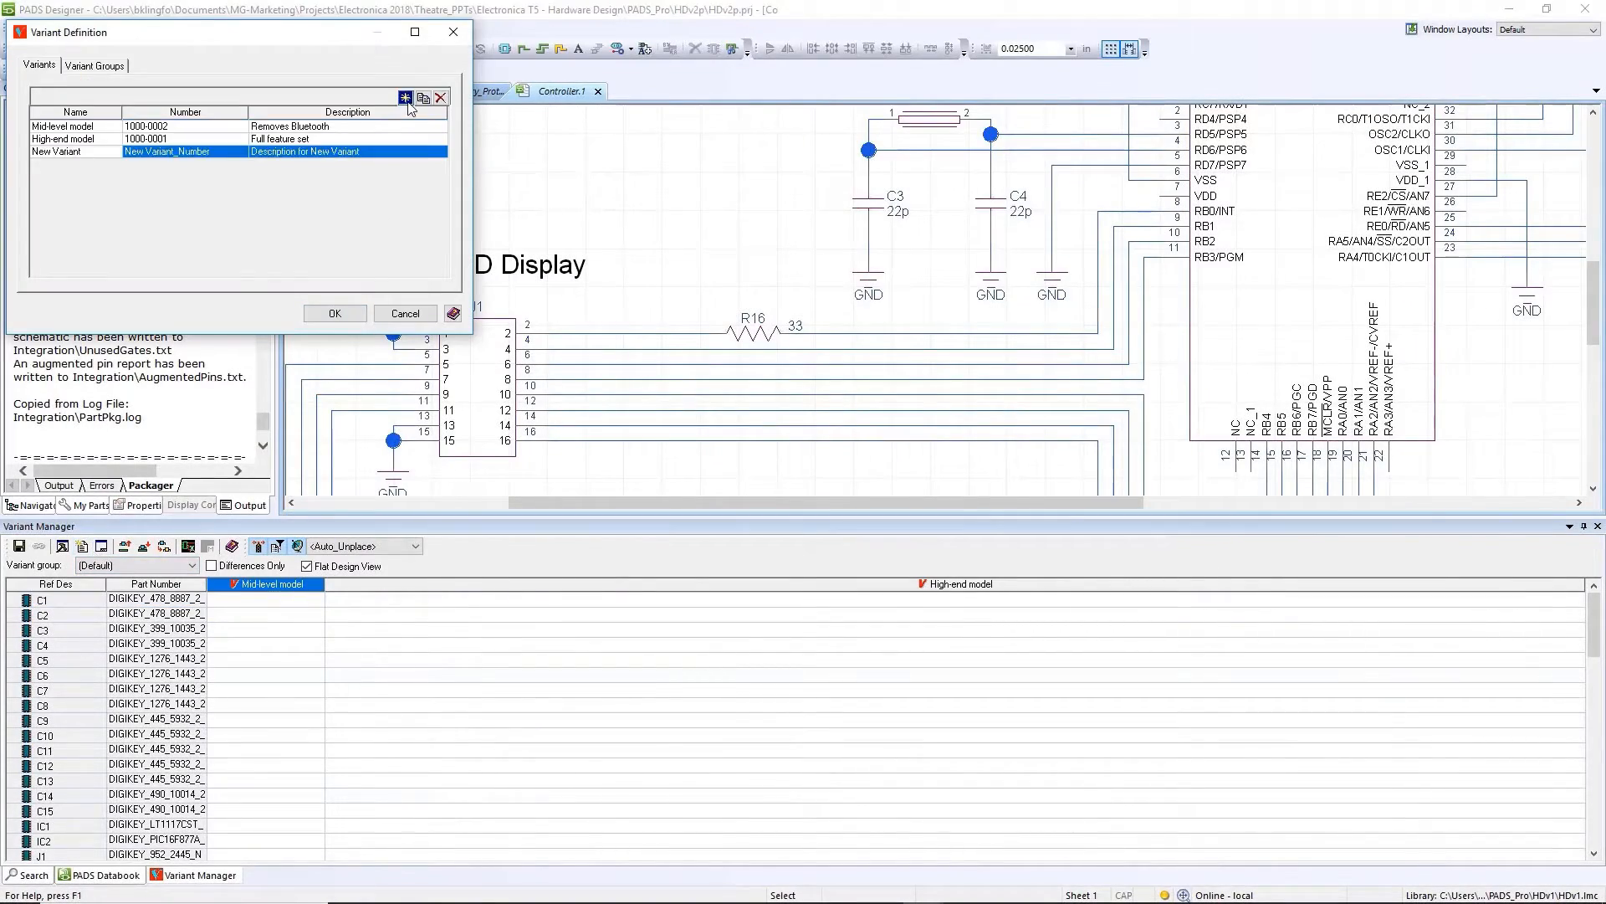
{"action": "left_click", "coordinate": [377, 151]}
{"action": "type", "text": "display."}
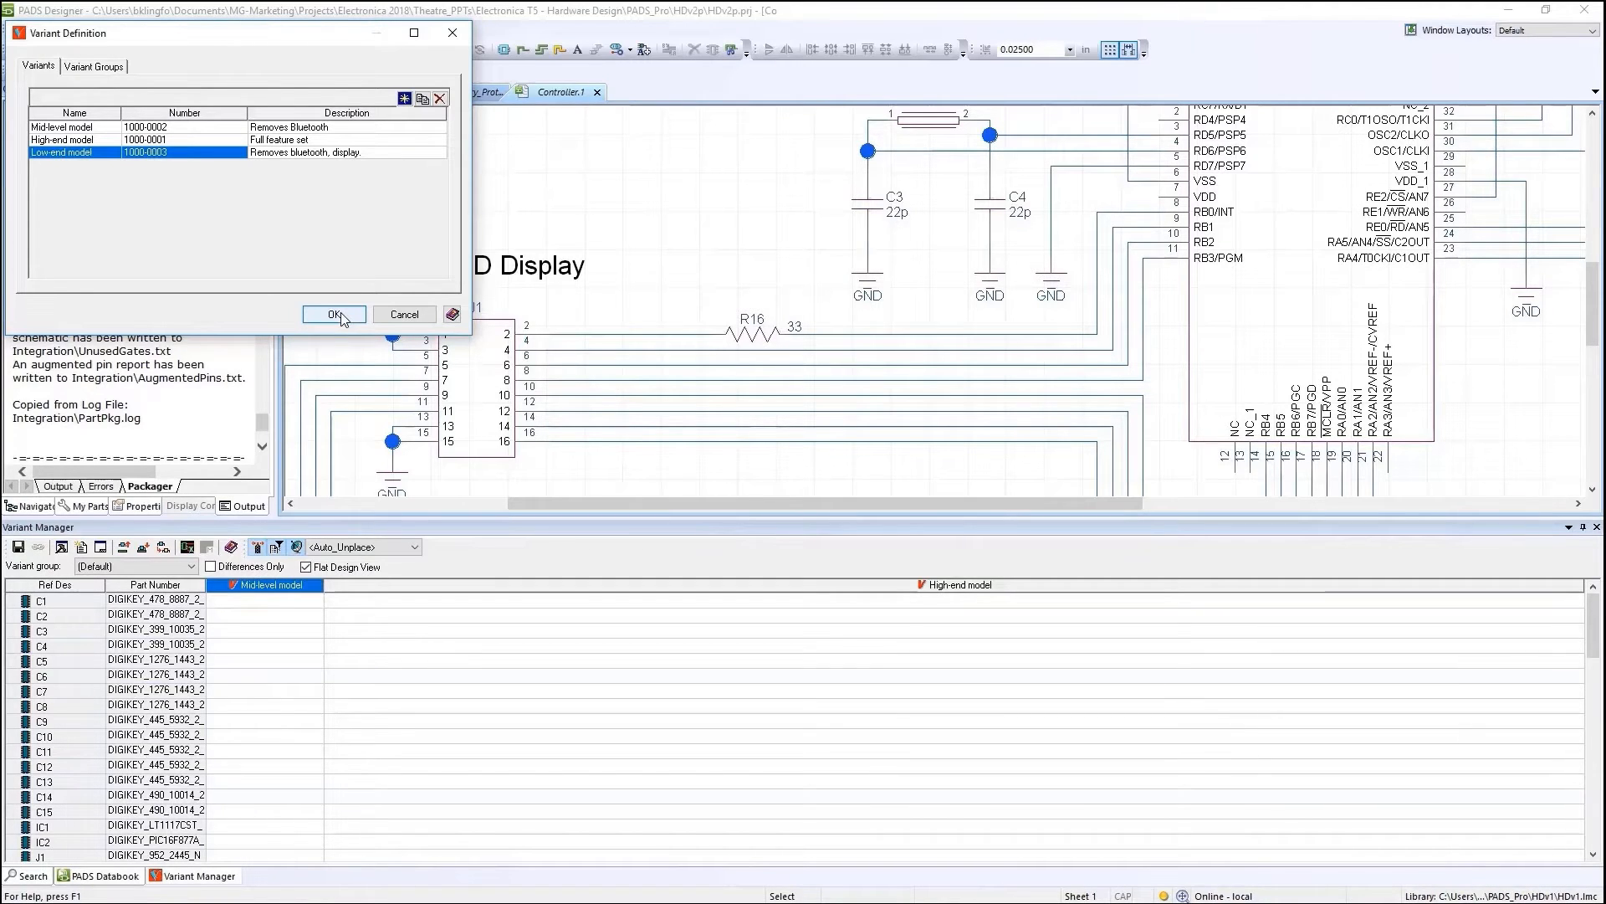
{"action": "left_click", "coordinate": [335, 315]}
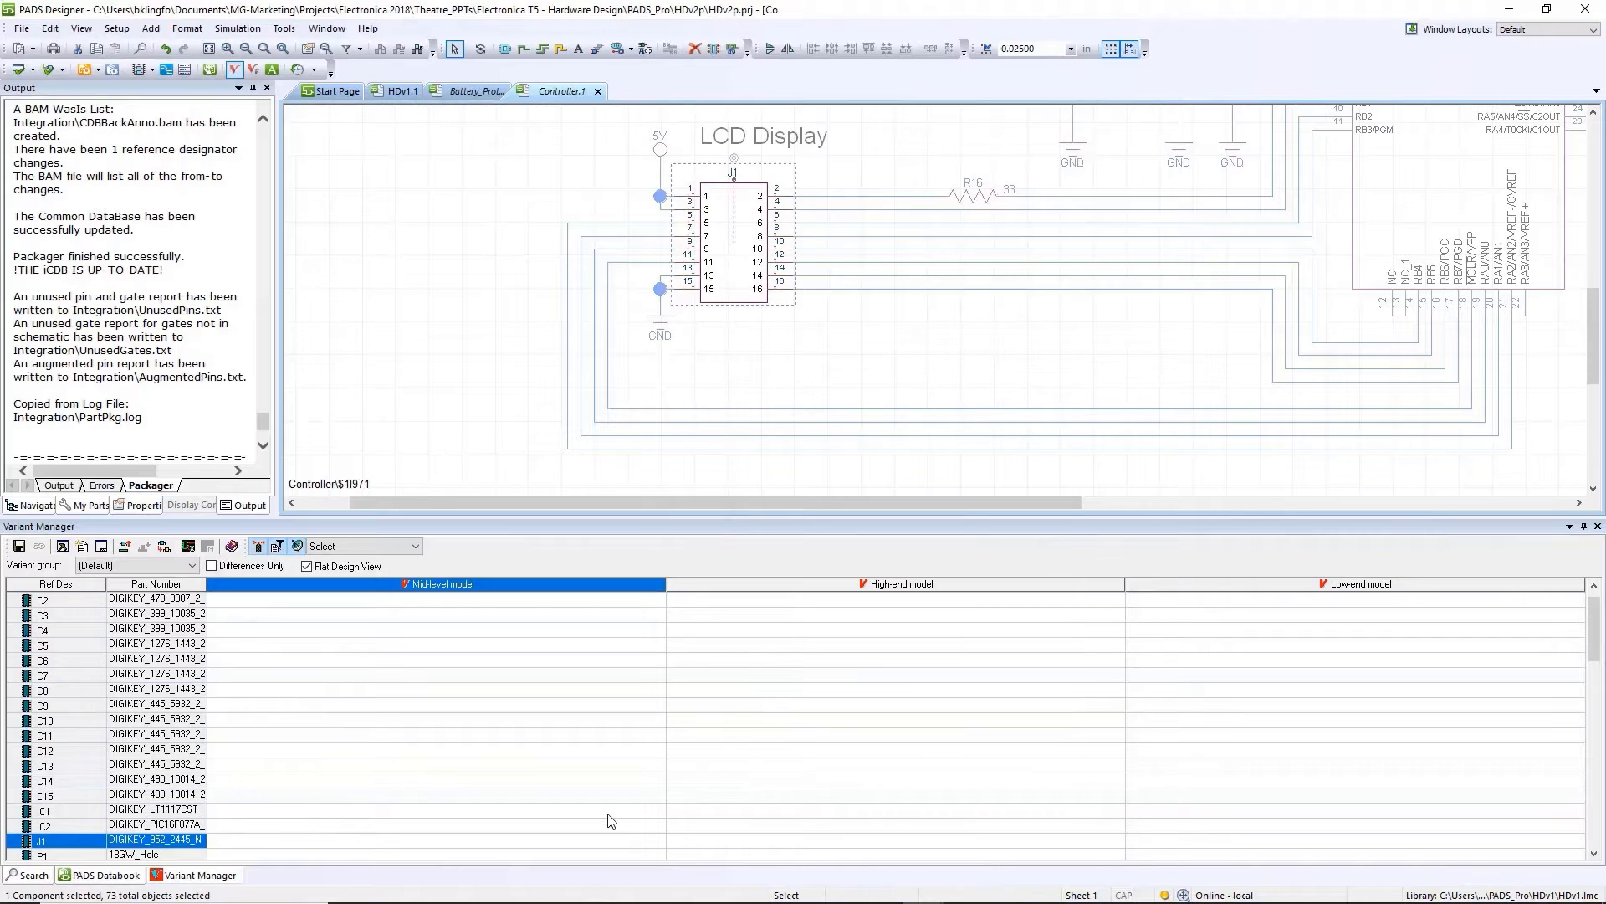
Step: Set the LCD display connector J1 to Unplaced in the Low-end model variant
{"action": "left_click", "coordinate": [1165, 842]}
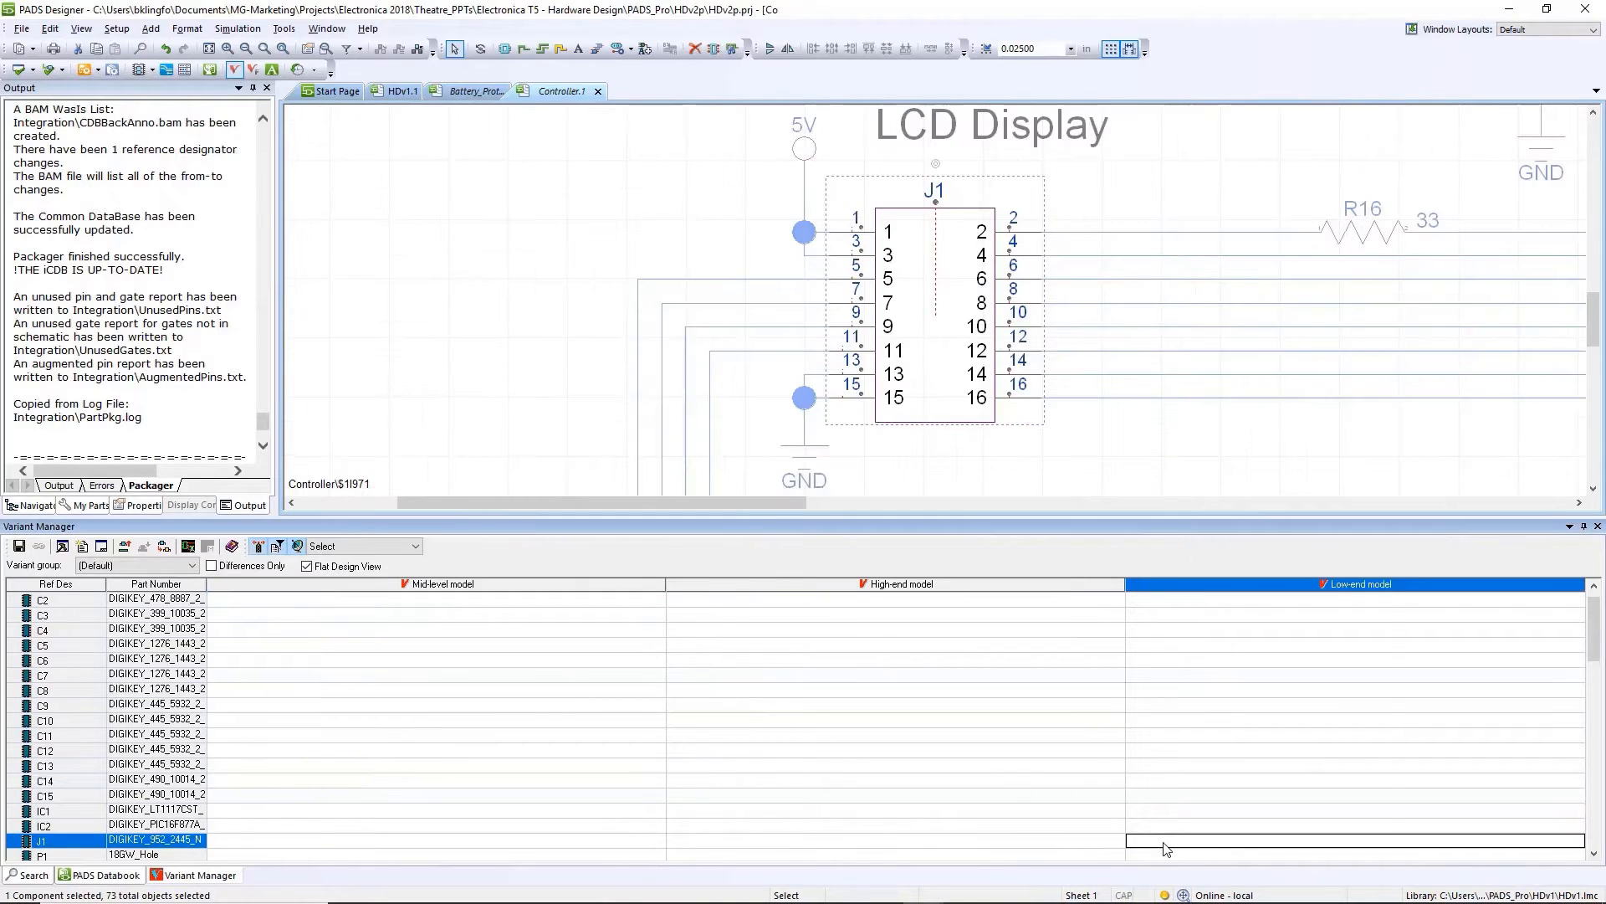
{"action": "right_click", "coordinate": [1163, 843]}
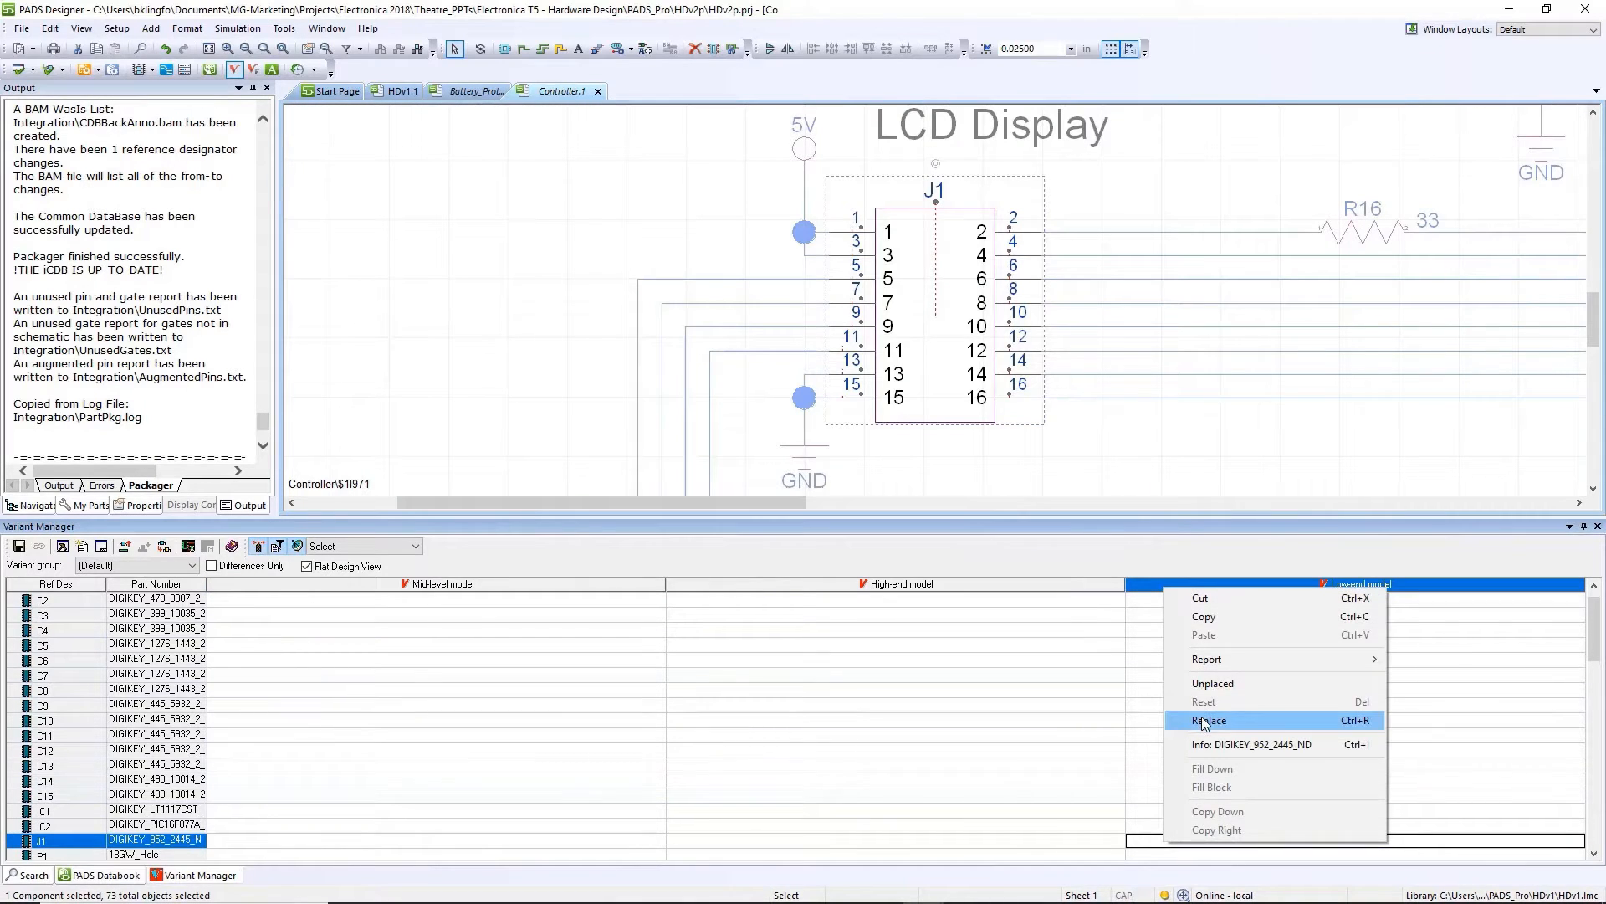
{"action": "left_click", "coordinate": [1207, 687]}
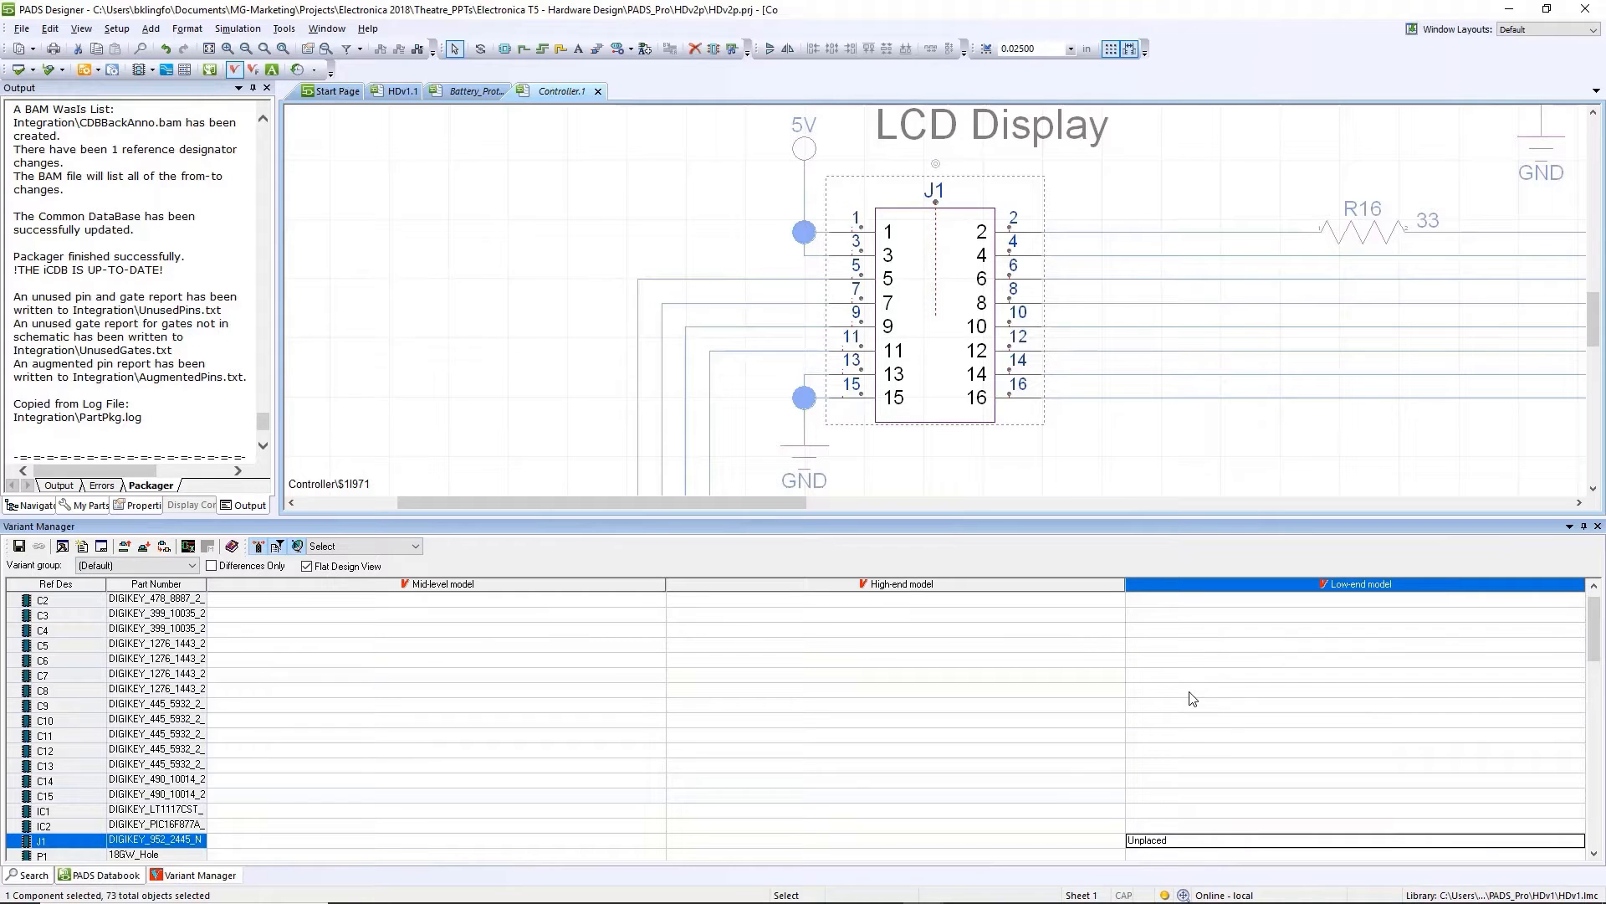
{"action": "scroll", "coordinate": [1192, 699], "scroll_direction": "down", "scroll_amount": 2}
{"action": "left_click", "coordinate": [861, 477]}
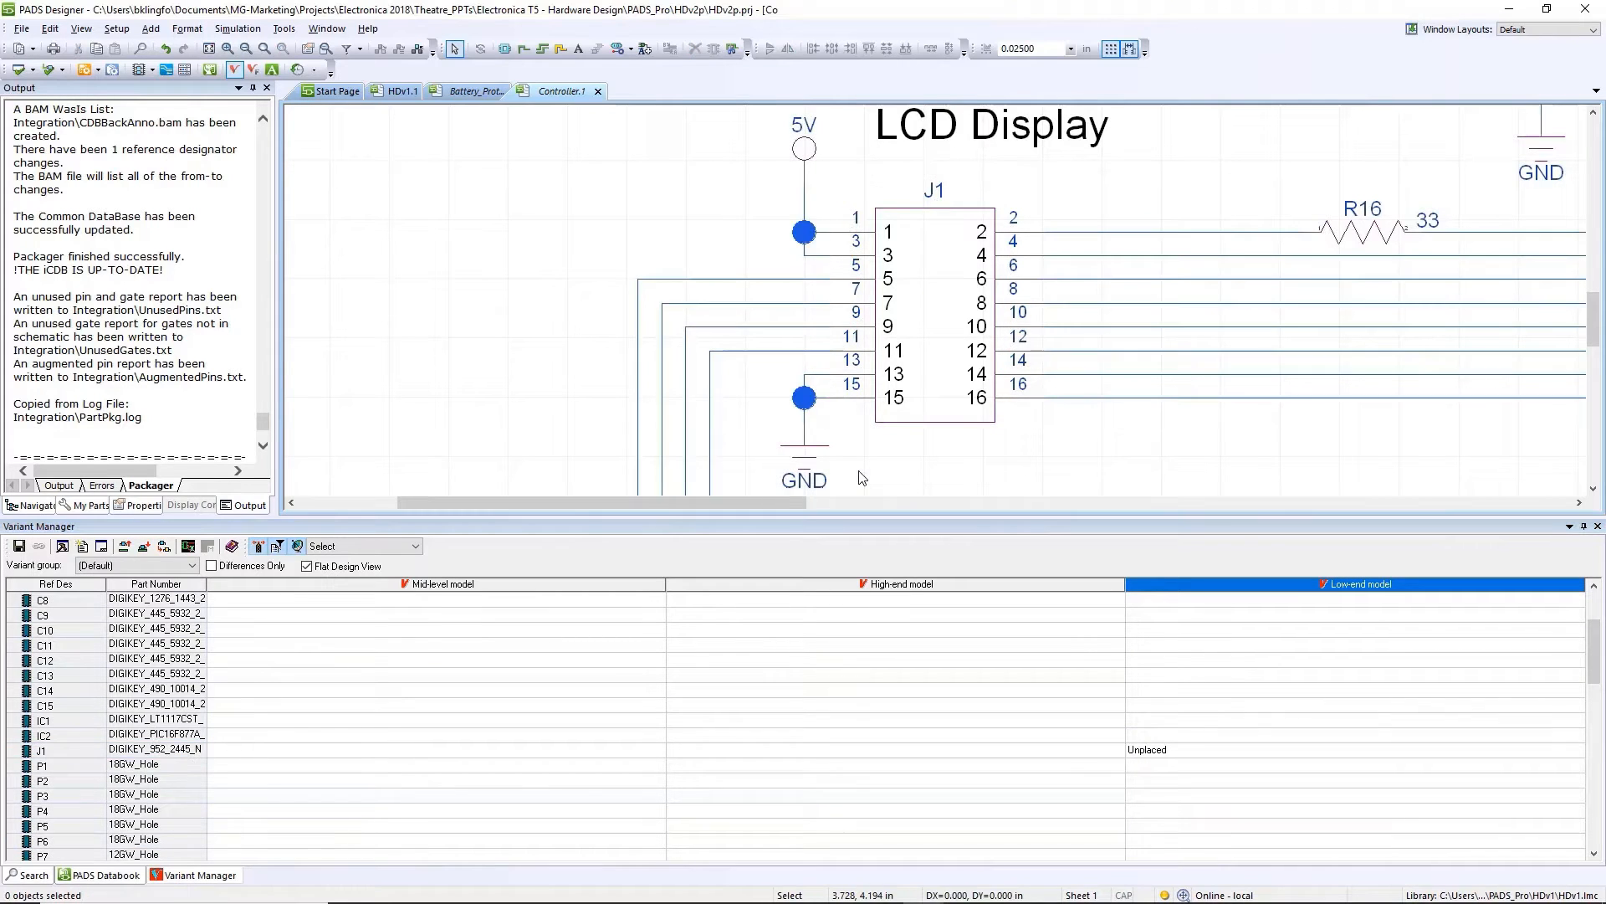
Step: Show the Low-end model variant on the schematic and export block HDv1 in Black & White as HandDril-Basic-1000-0003l.pdf
{"action": "left_click", "coordinate": [188, 546]}
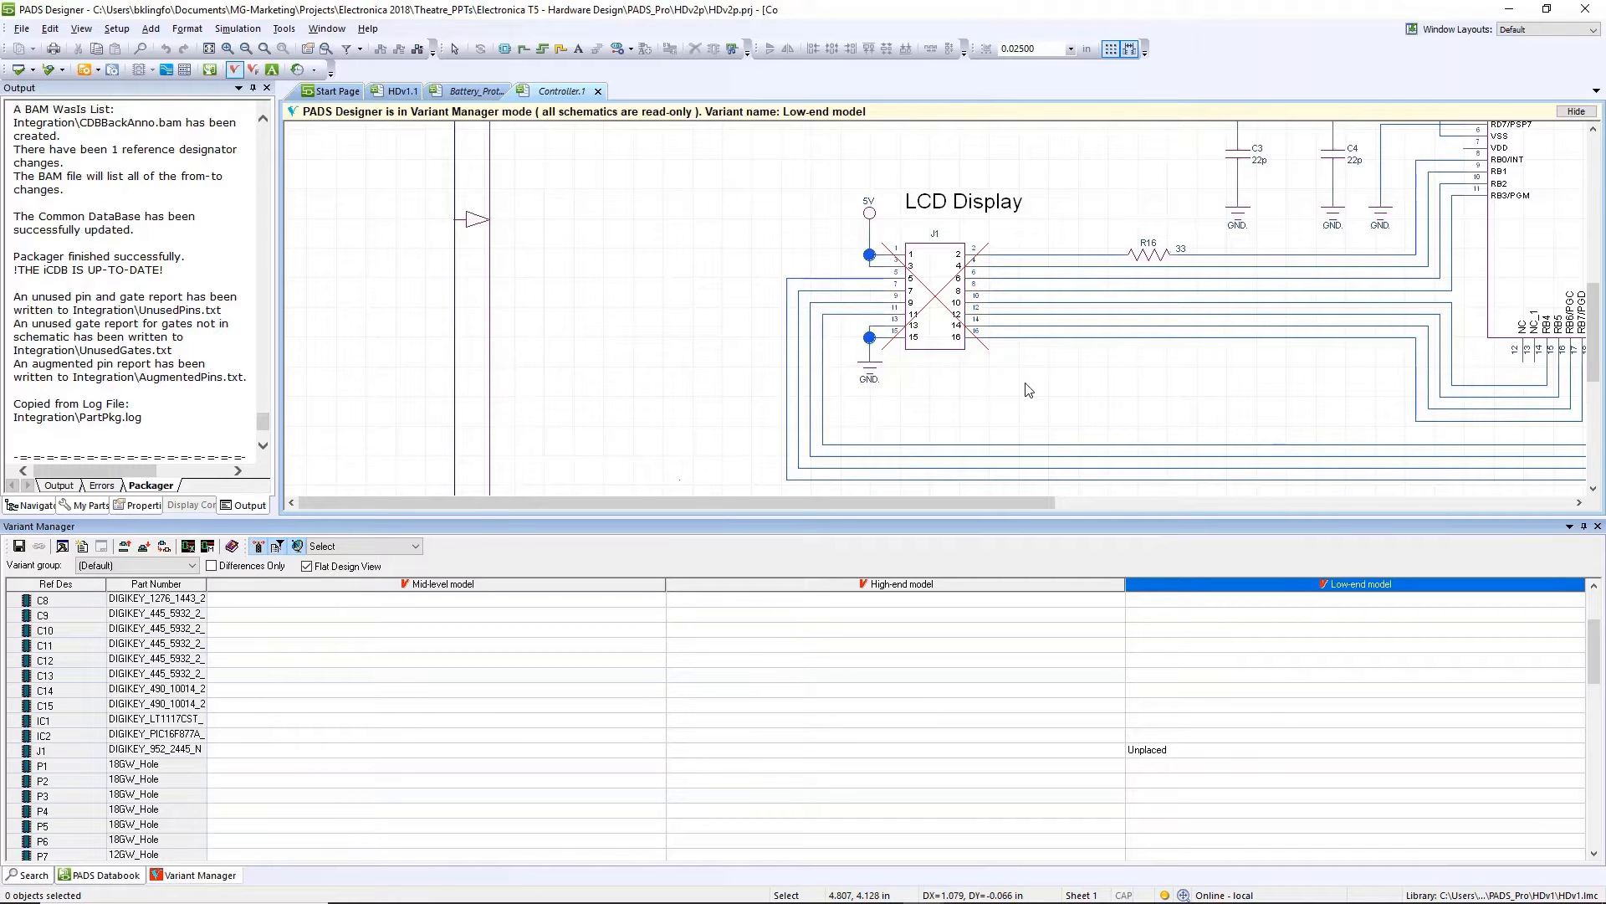
{"action": "left_click", "coordinate": [739, 339]}
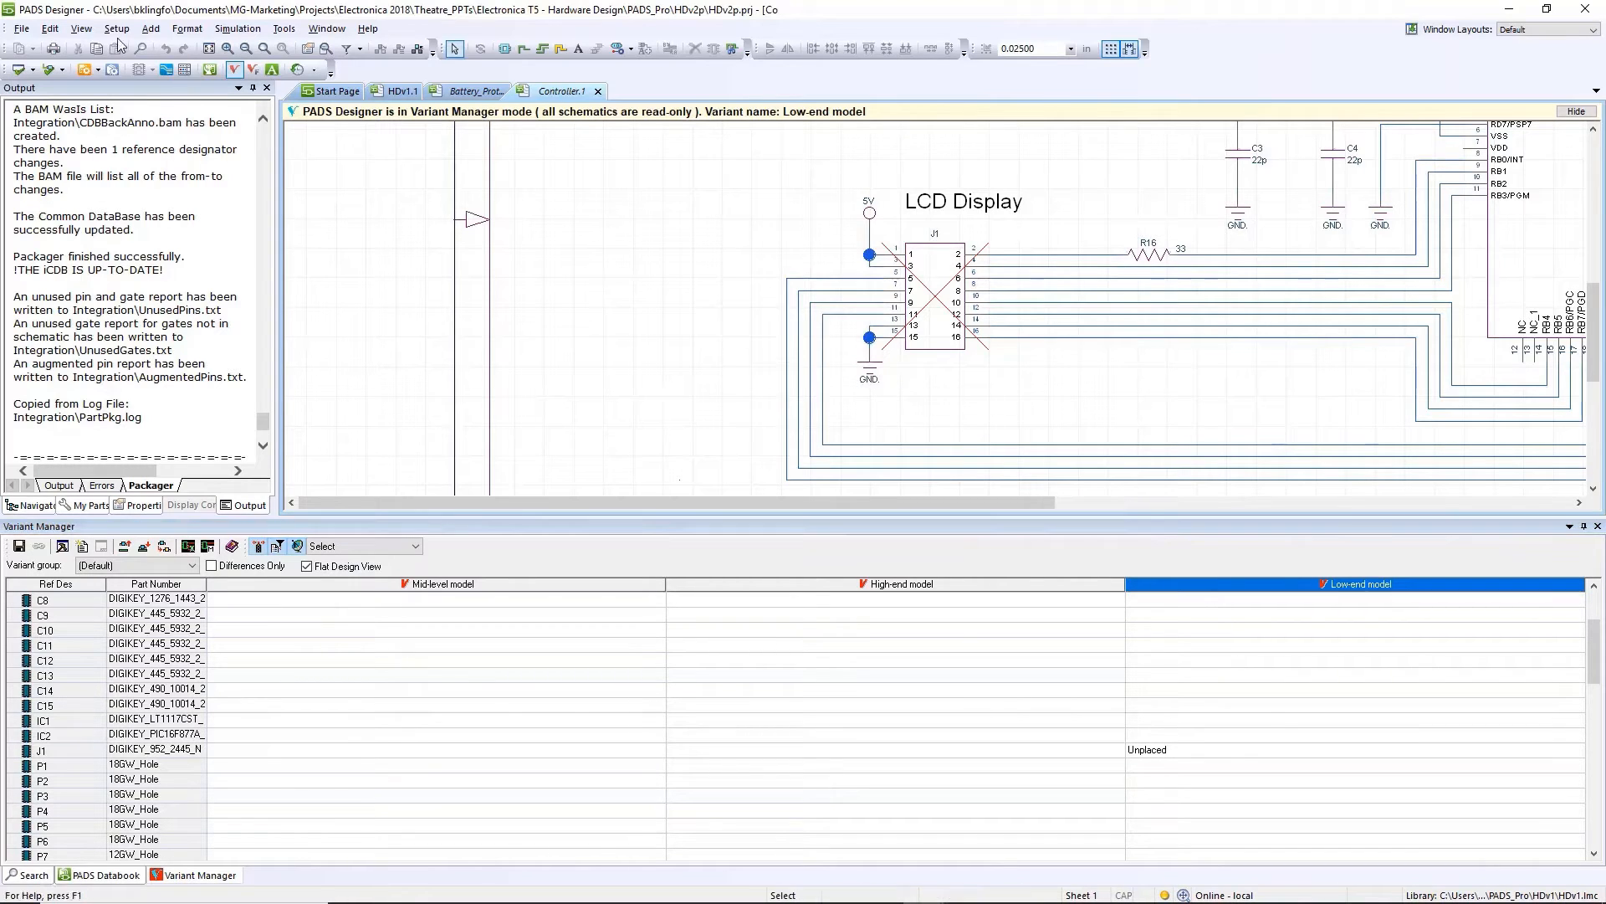
{"action": "left_click", "coordinate": [21, 29]}
{"action": "mouse_move", "coordinate": [80, 235]}
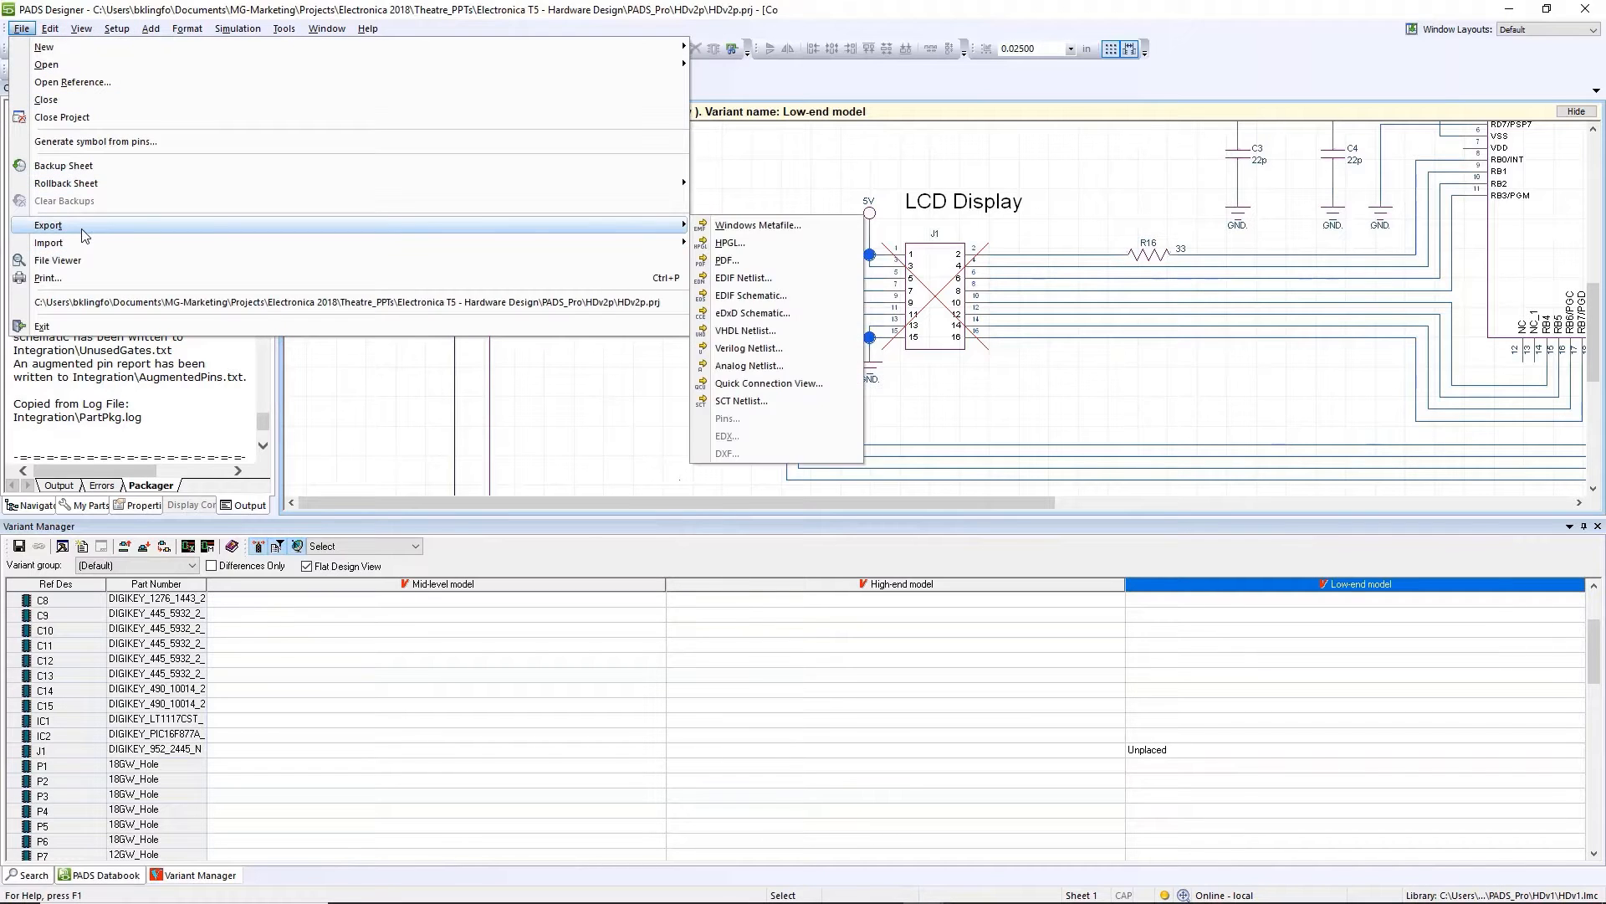
{"action": "left_click", "coordinate": [732, 225]}
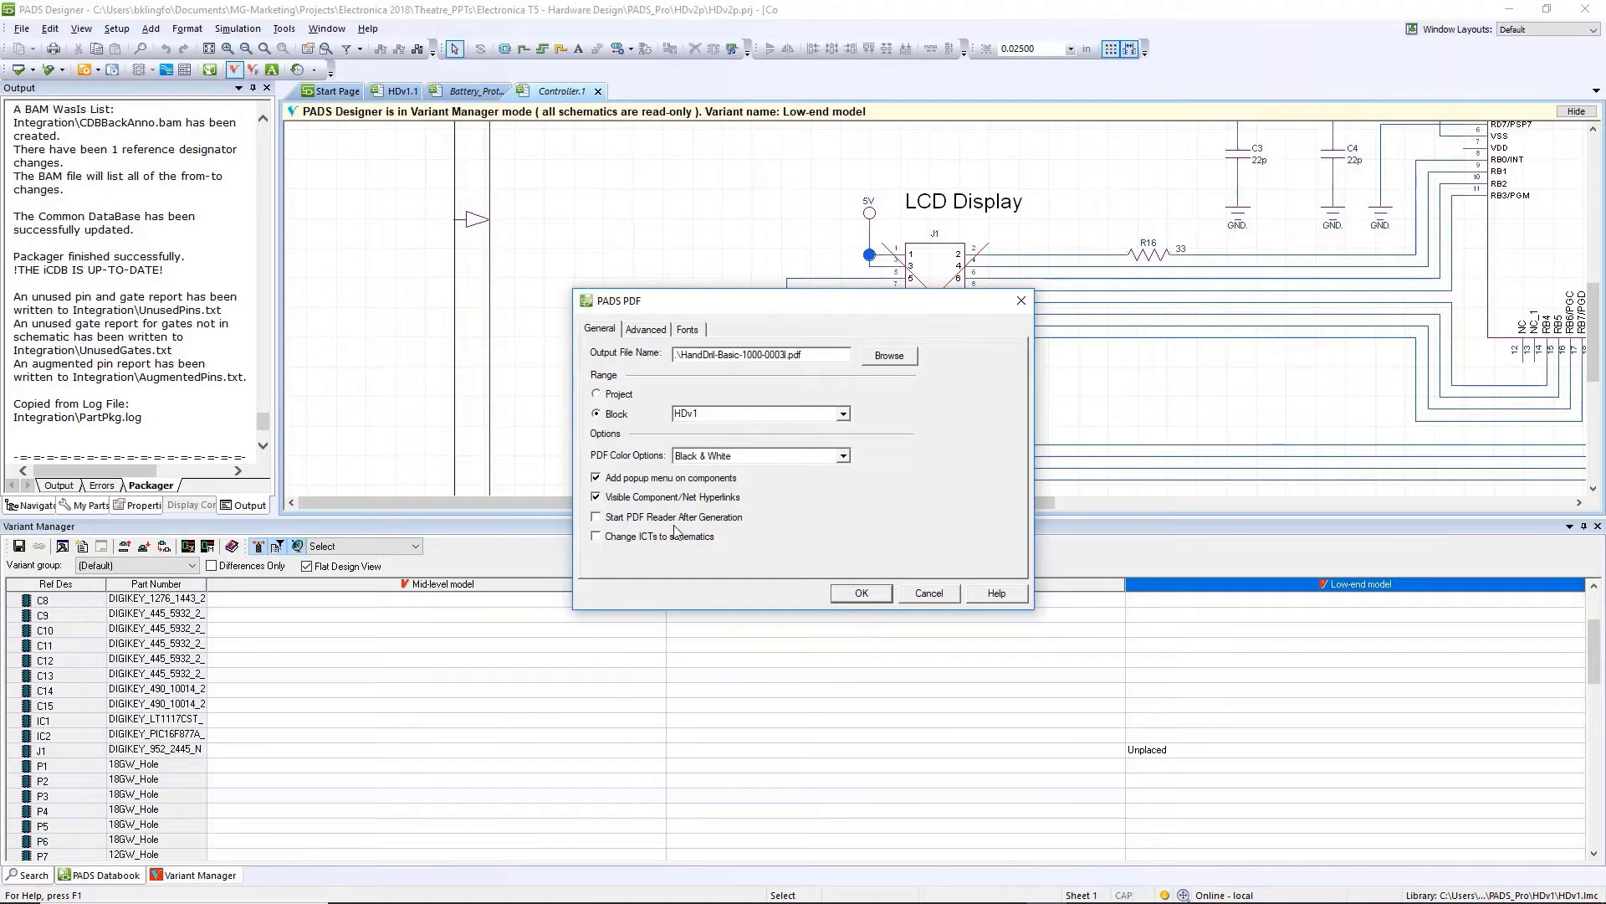
{"action": "left_click", "coordinate": [852, 591]}
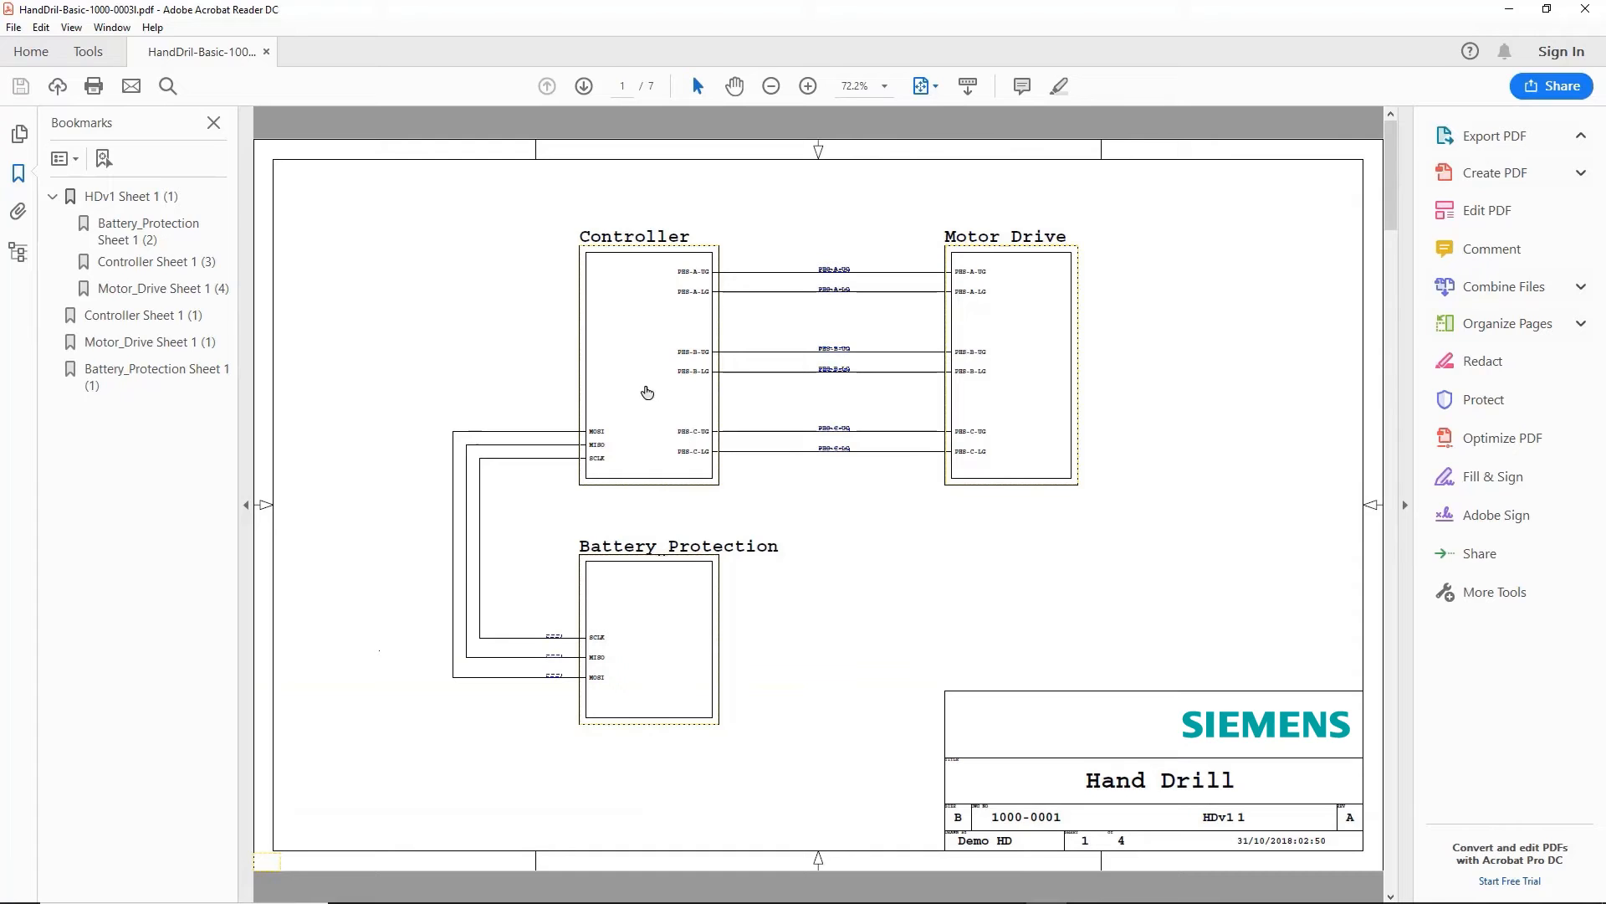
Step: In the exported PDF, go into the Controller block and examine the properties of regulator IC1
{"action": "left_click", "coordinate": [647, 392]}
{"action": "mouse_move", "coordinate": [681, 427]}
{"action": "left_click", "coordinate": [844, 406]}
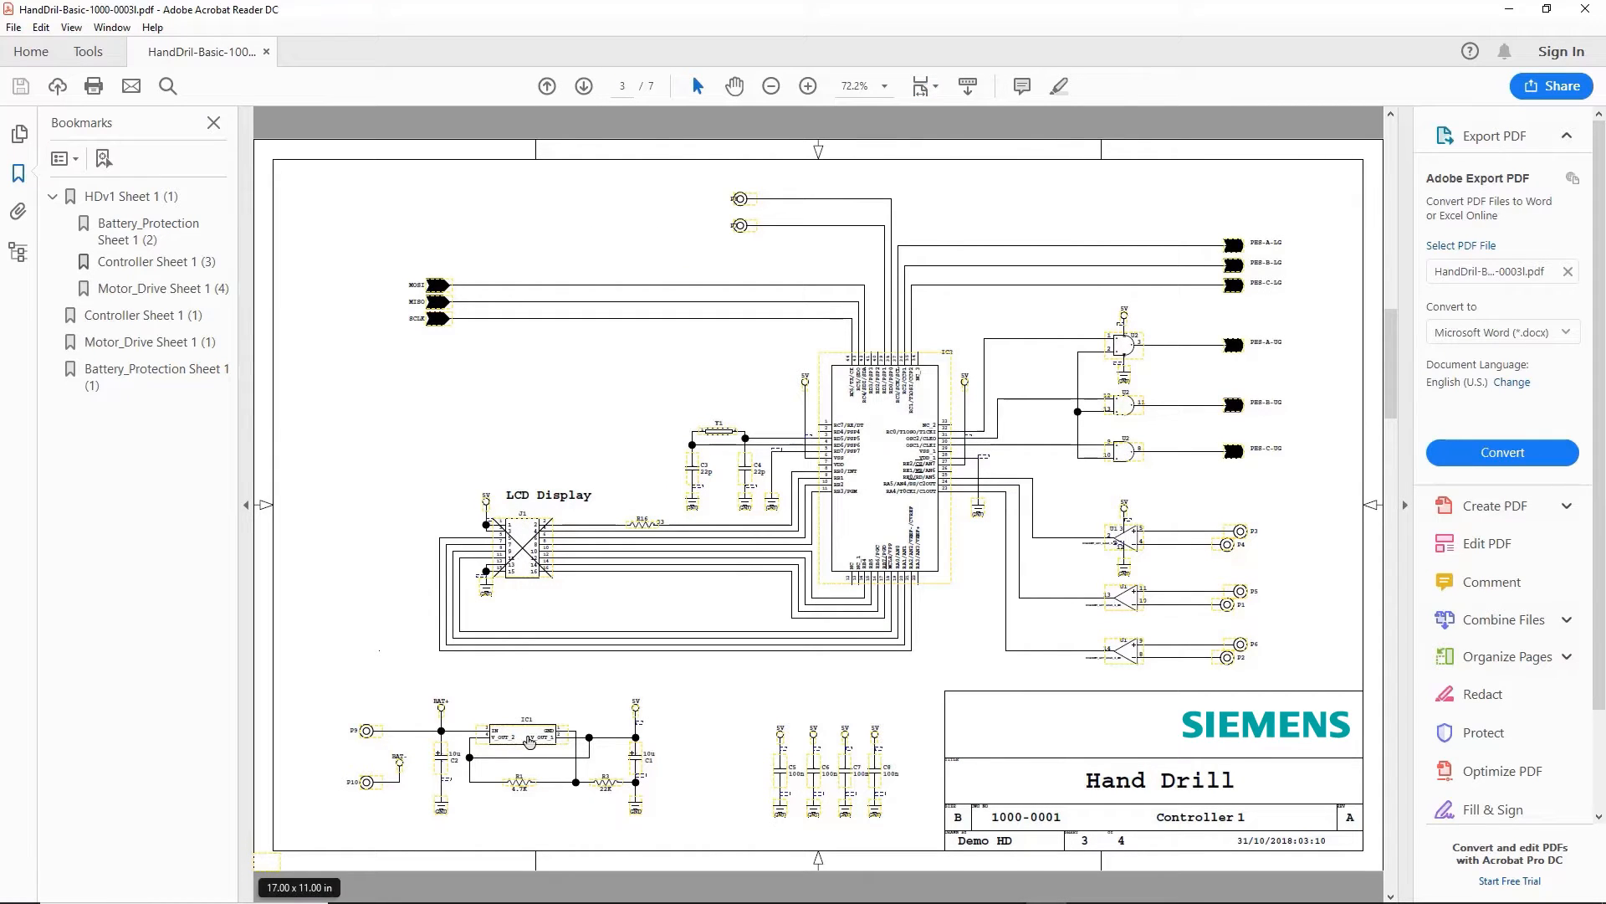
{"action": "left_click", "coordinate": [528, 741]}
{"action": "mouse_move", "coordinate": [574, 780]}
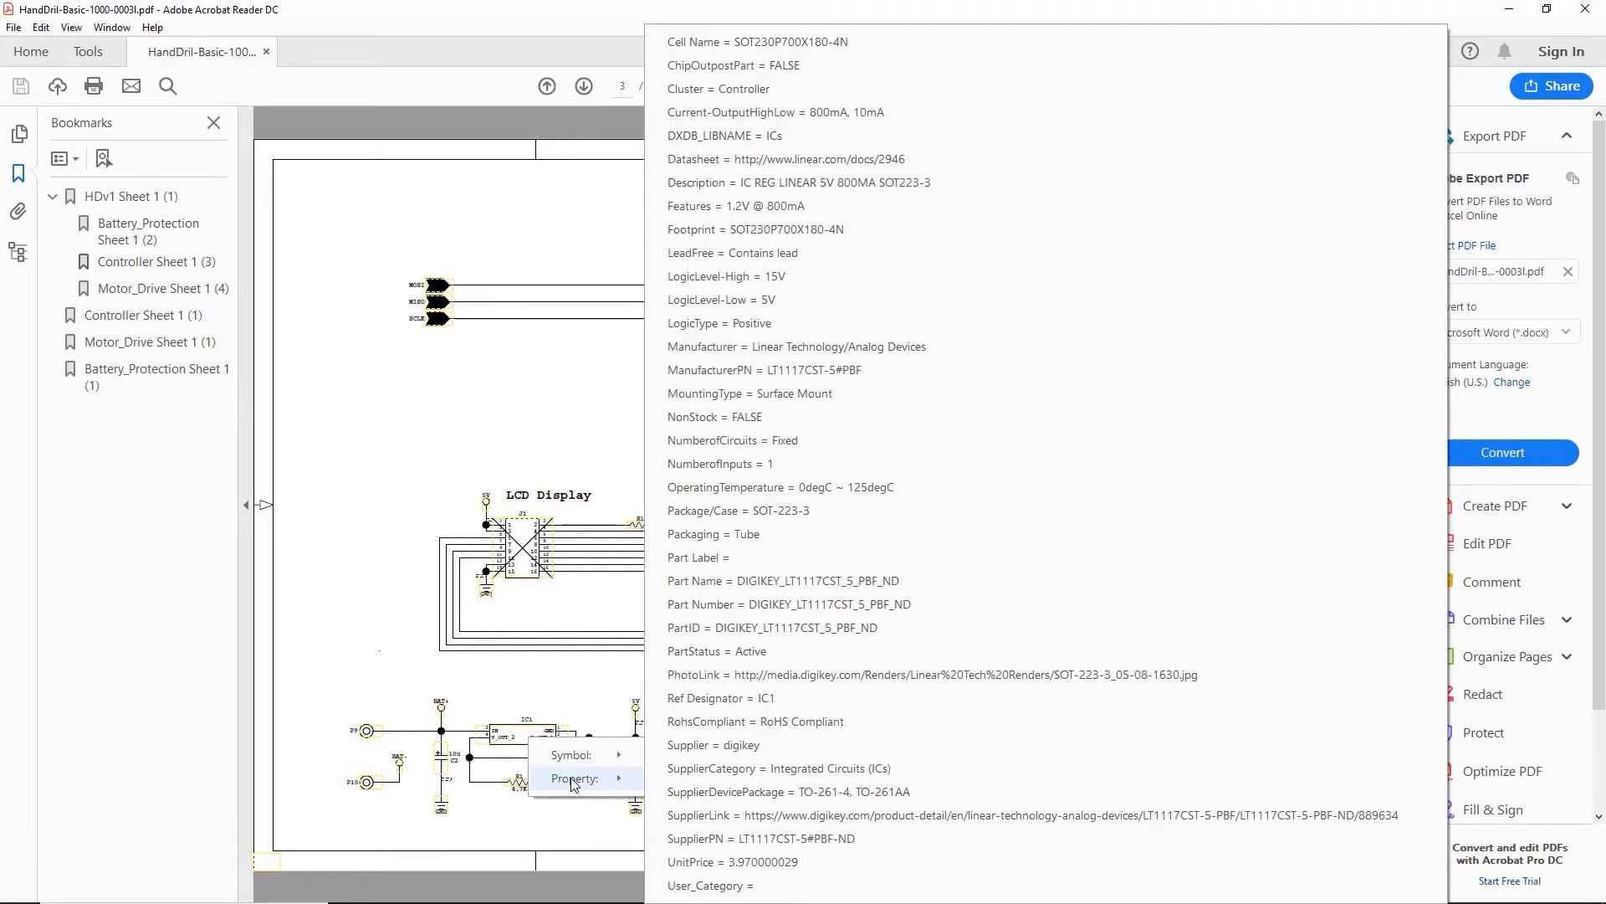
{"action": "left_click", "coordinate": [693, 77]}
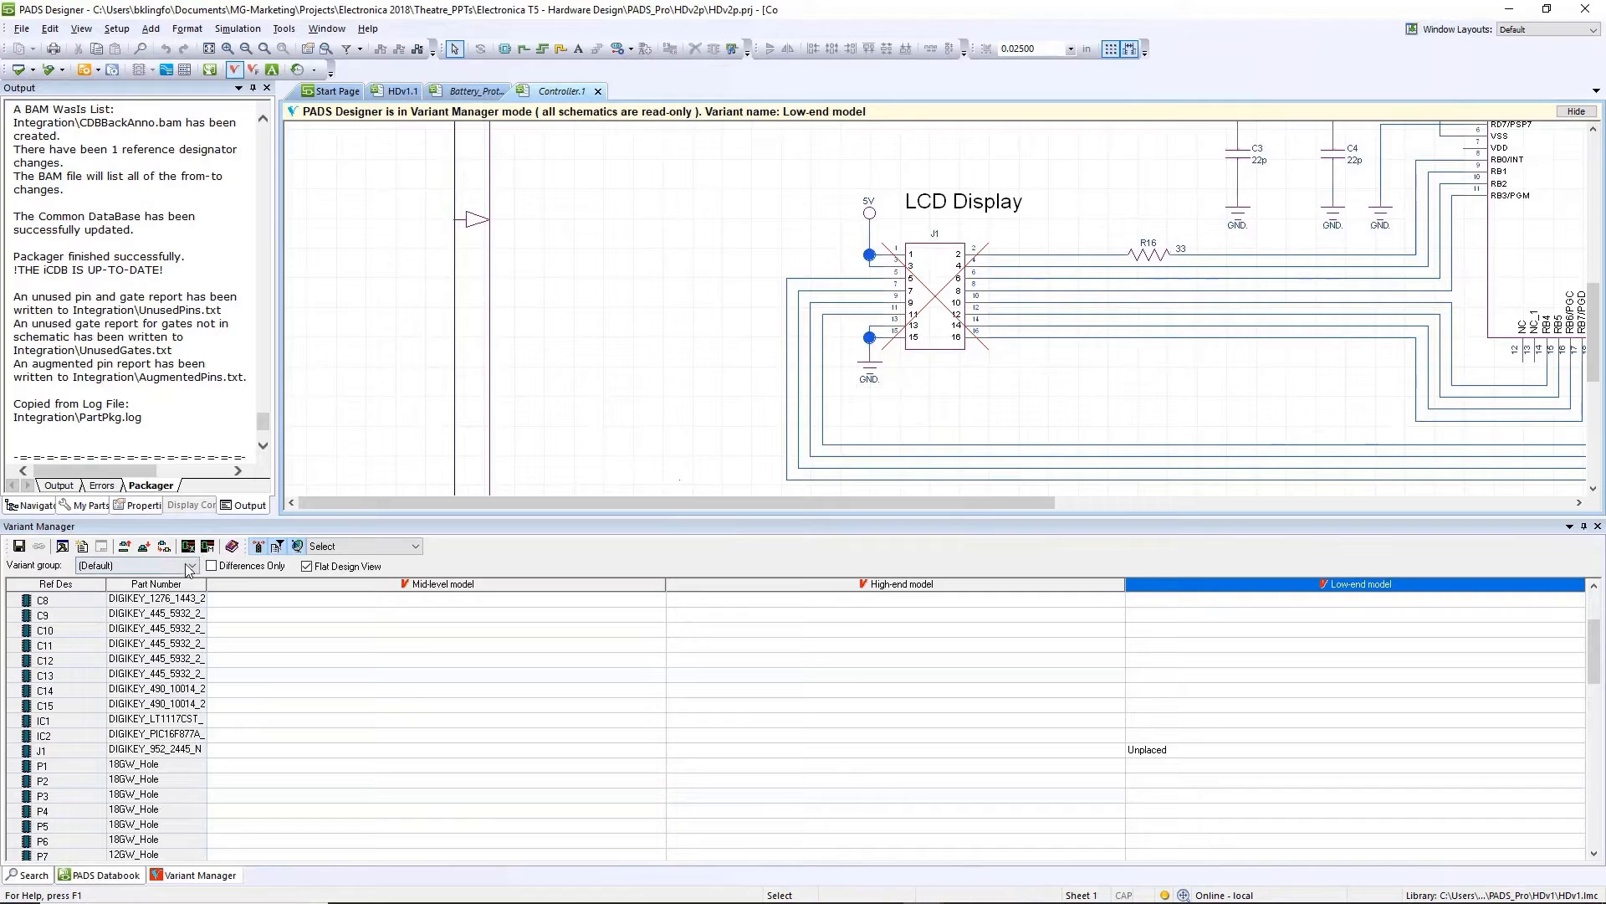
Step: In PADS Designer, generate Microsoft Excel Part List BOM reports for the master and all three variants, and open HDv2pLow-end model.xls
{"action": "left_click", "coordinate": [432, 461]}
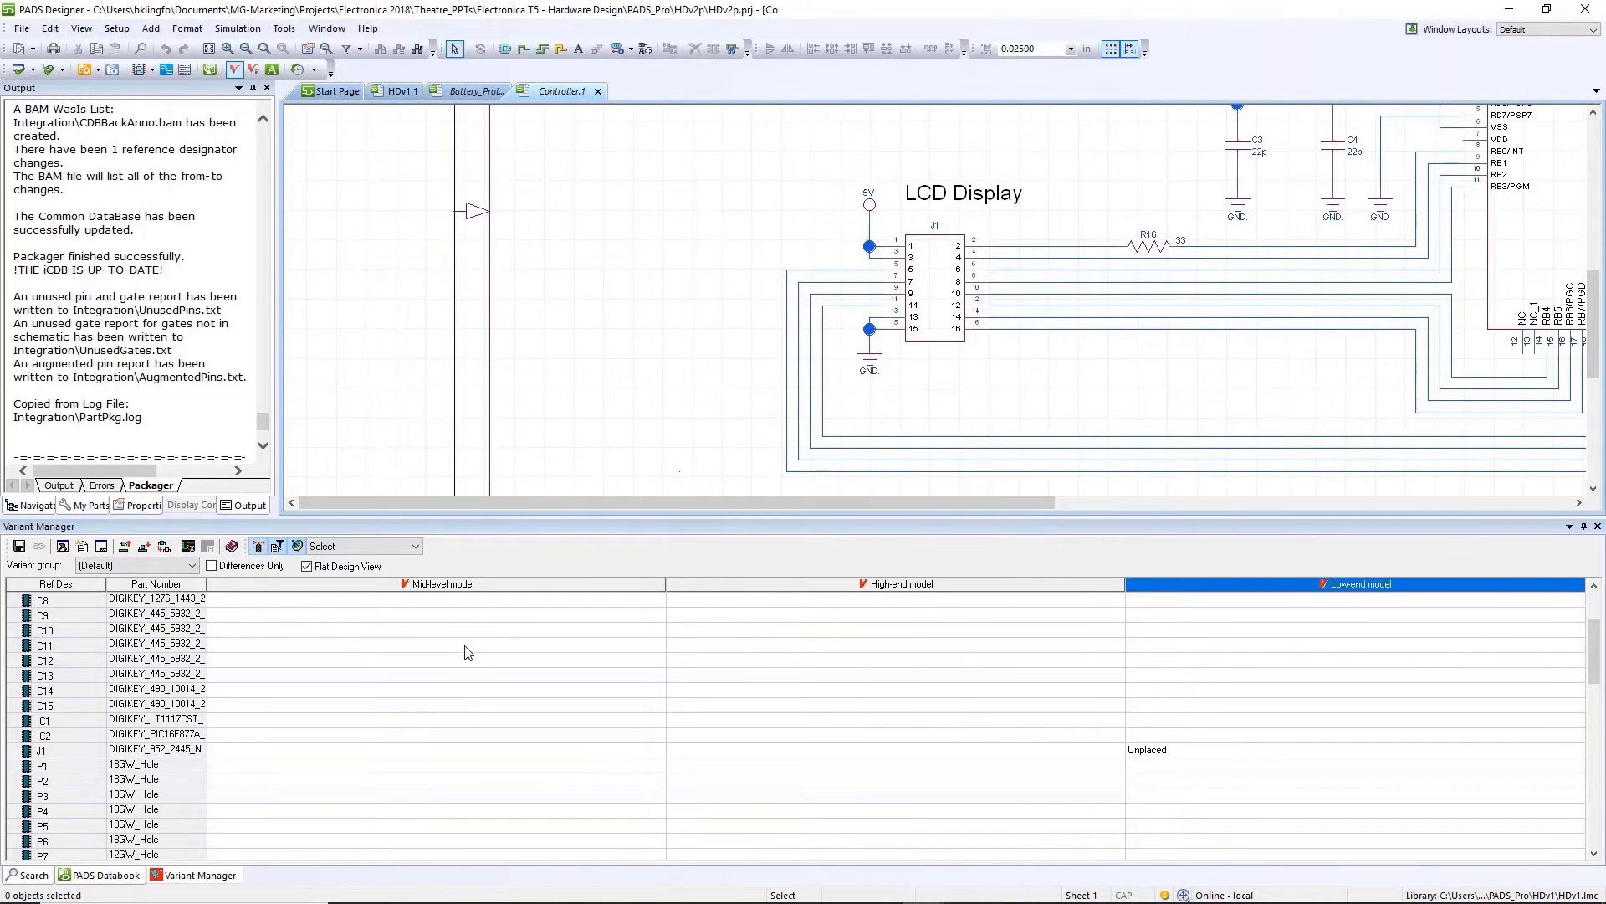
{"action": "right_click", "coordinate": [462, 700]}
{"action": "mouse_move", "coordinate": [523, 517]}
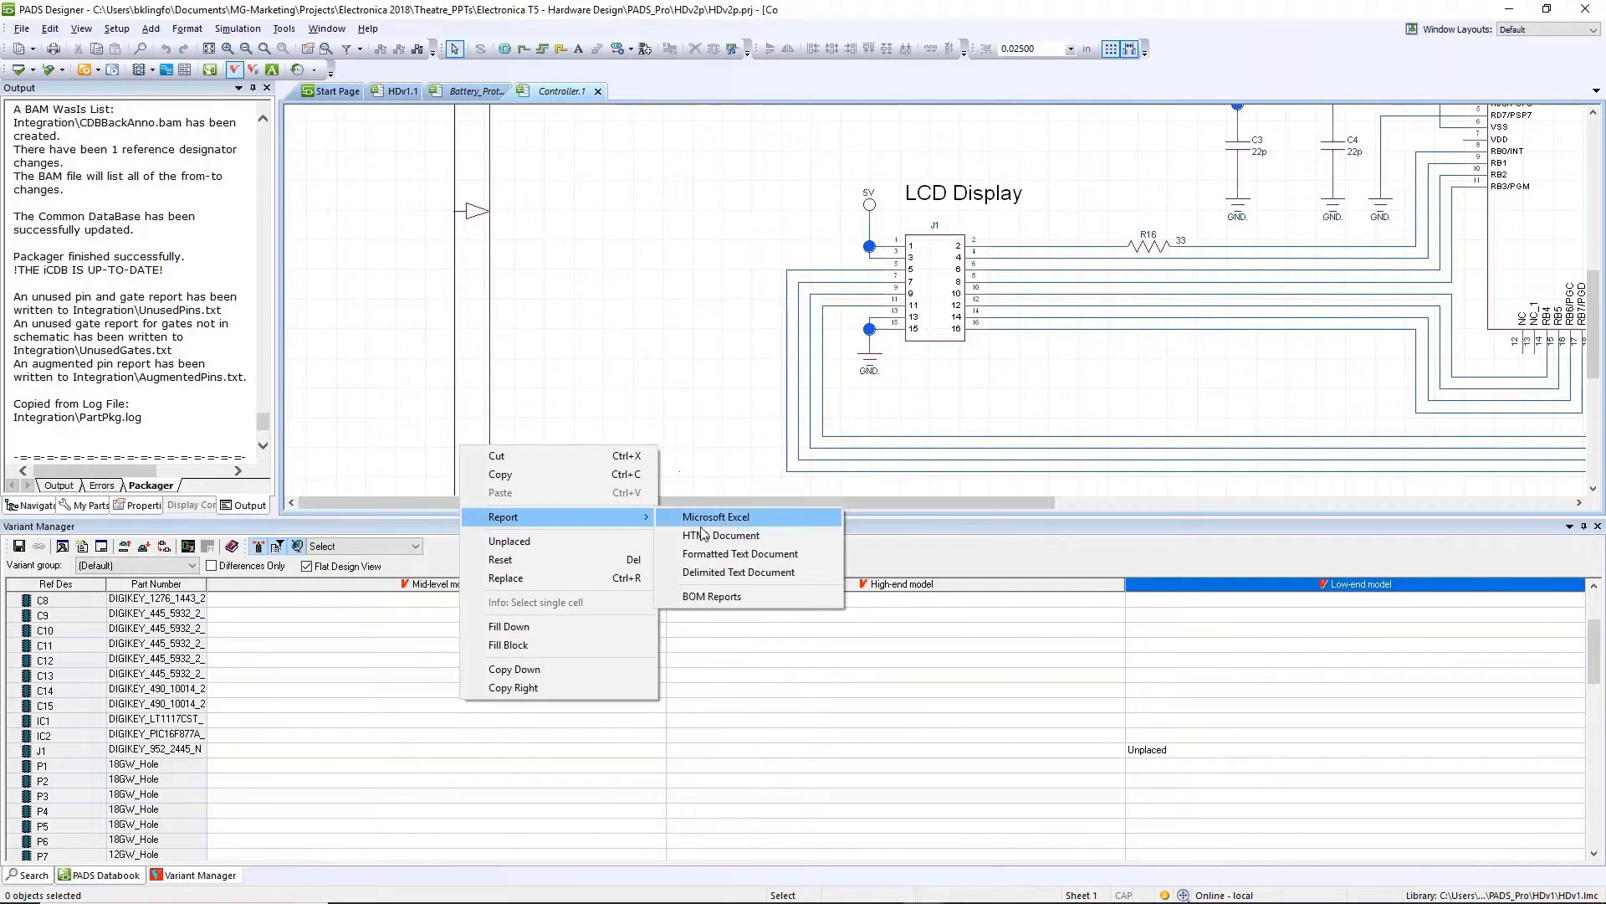
{"action": "left_click", "coordinate": [719, 598]}
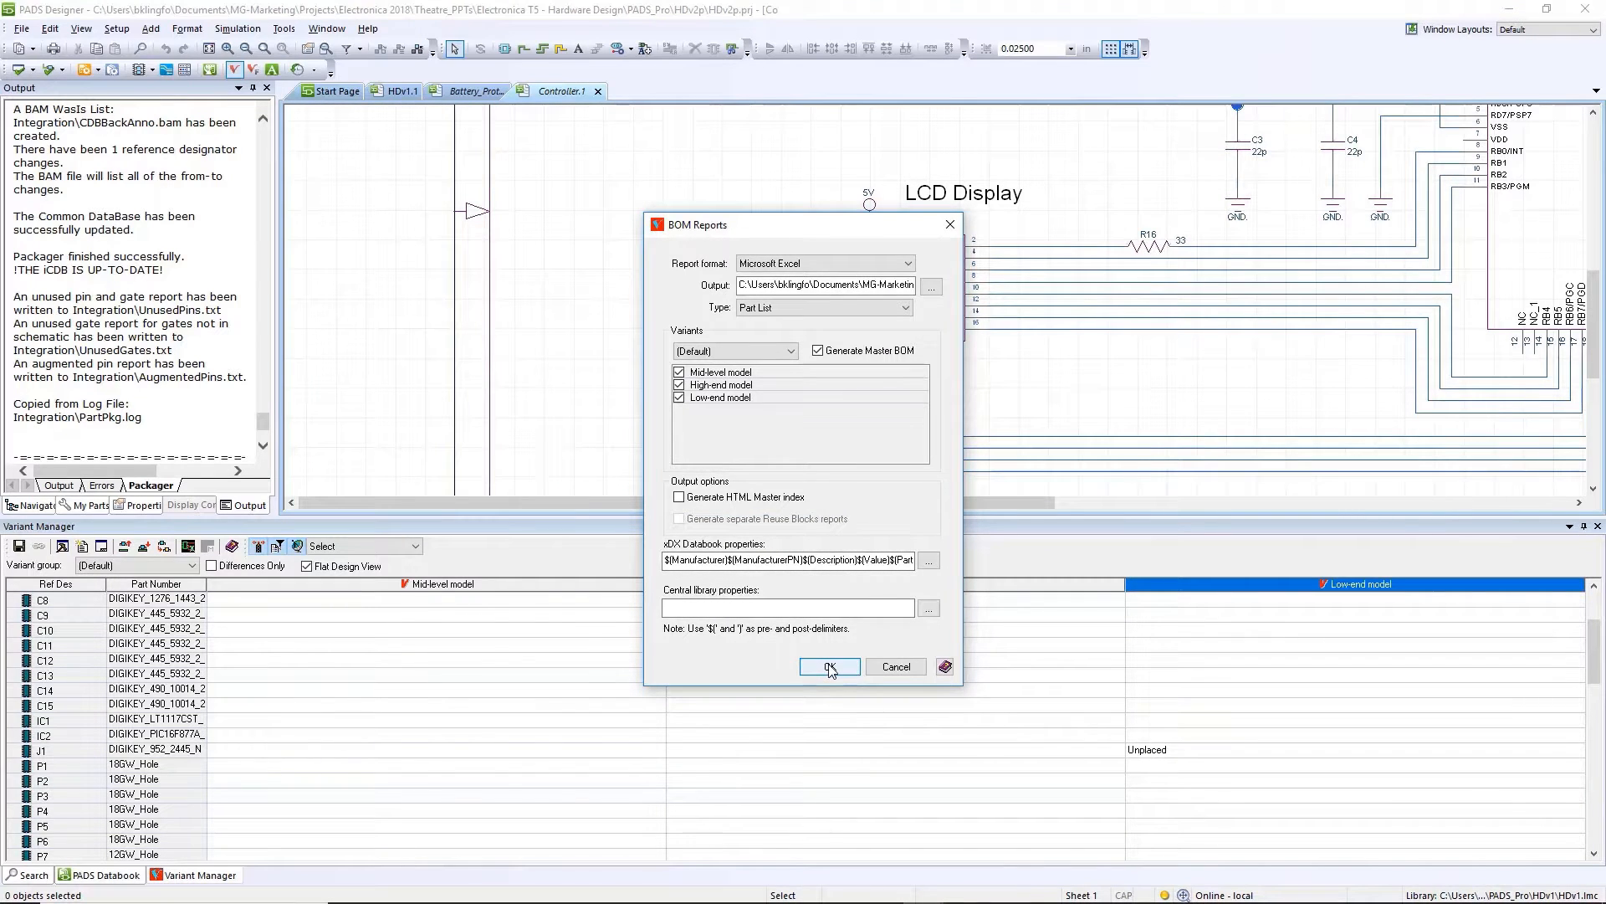
{"action": "double_click", "coordinate": [466, 675]}
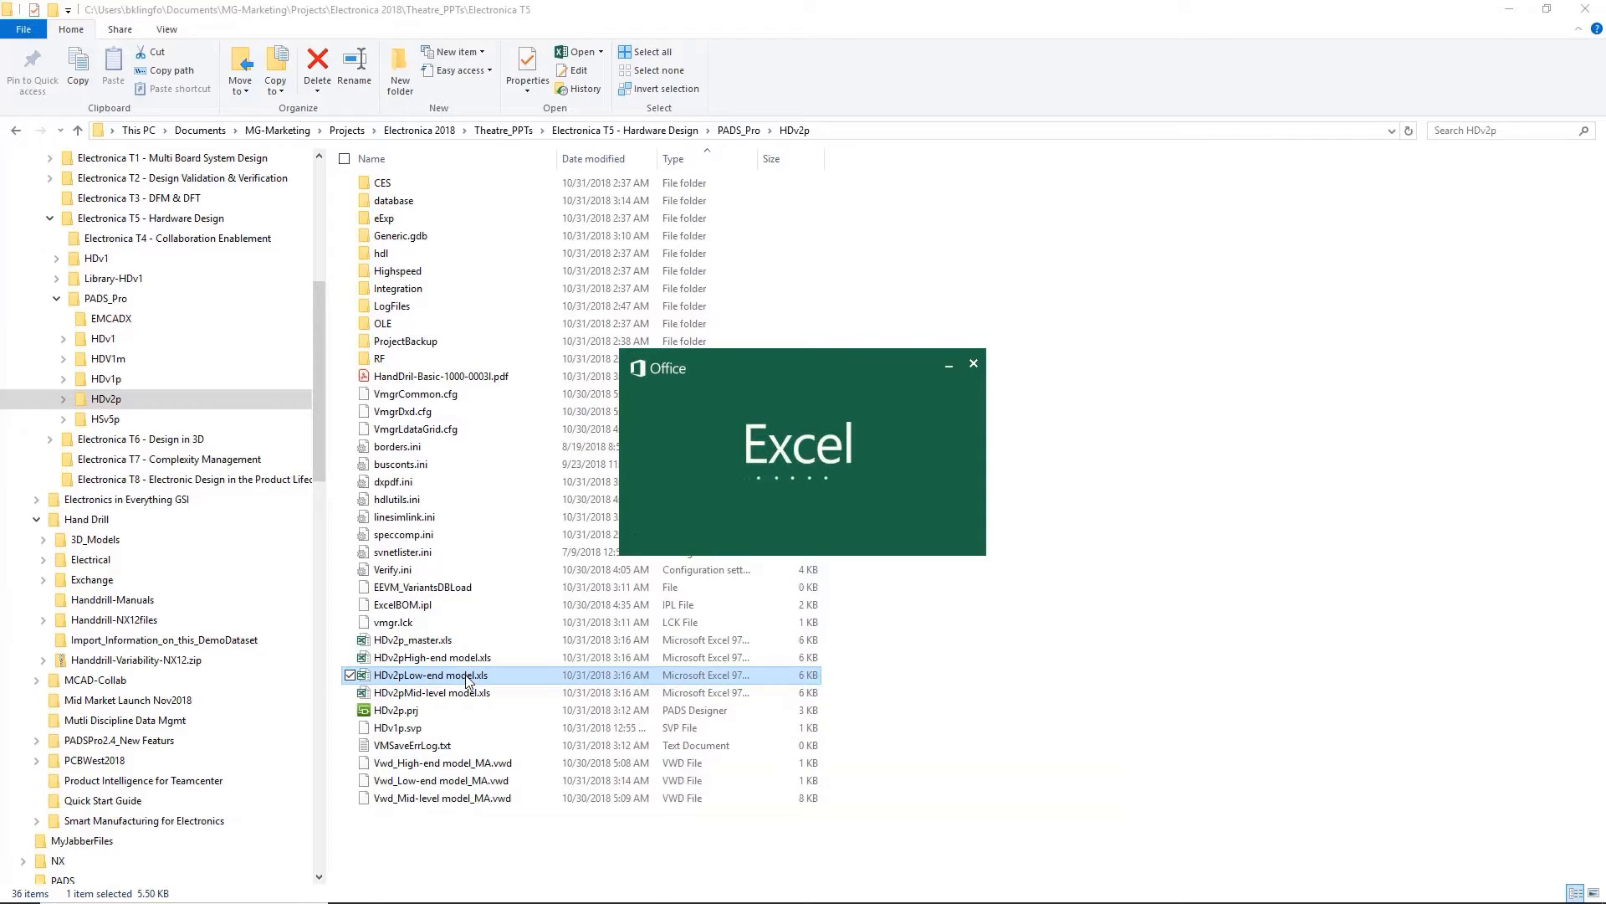
{"action": "left_click_drag", "start_coordinate": [425, 152], "coordinate": [426, 588]}
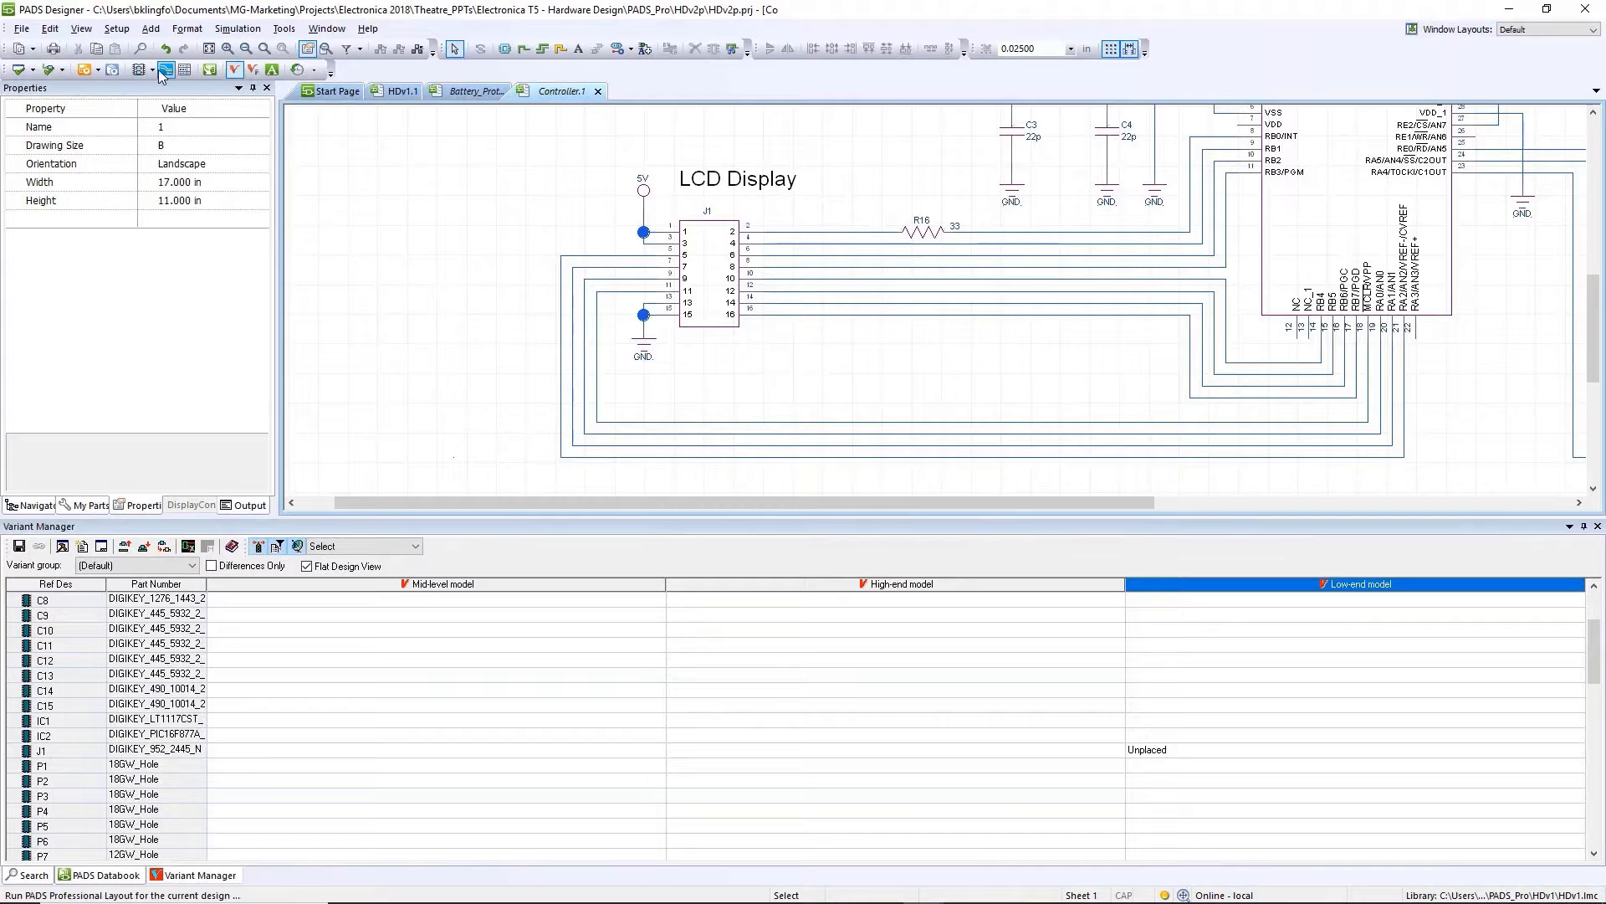
Step: In Constraint Manager, create a new net class named PWR
{"action": "left_click", "coordinate": [85, 70]}
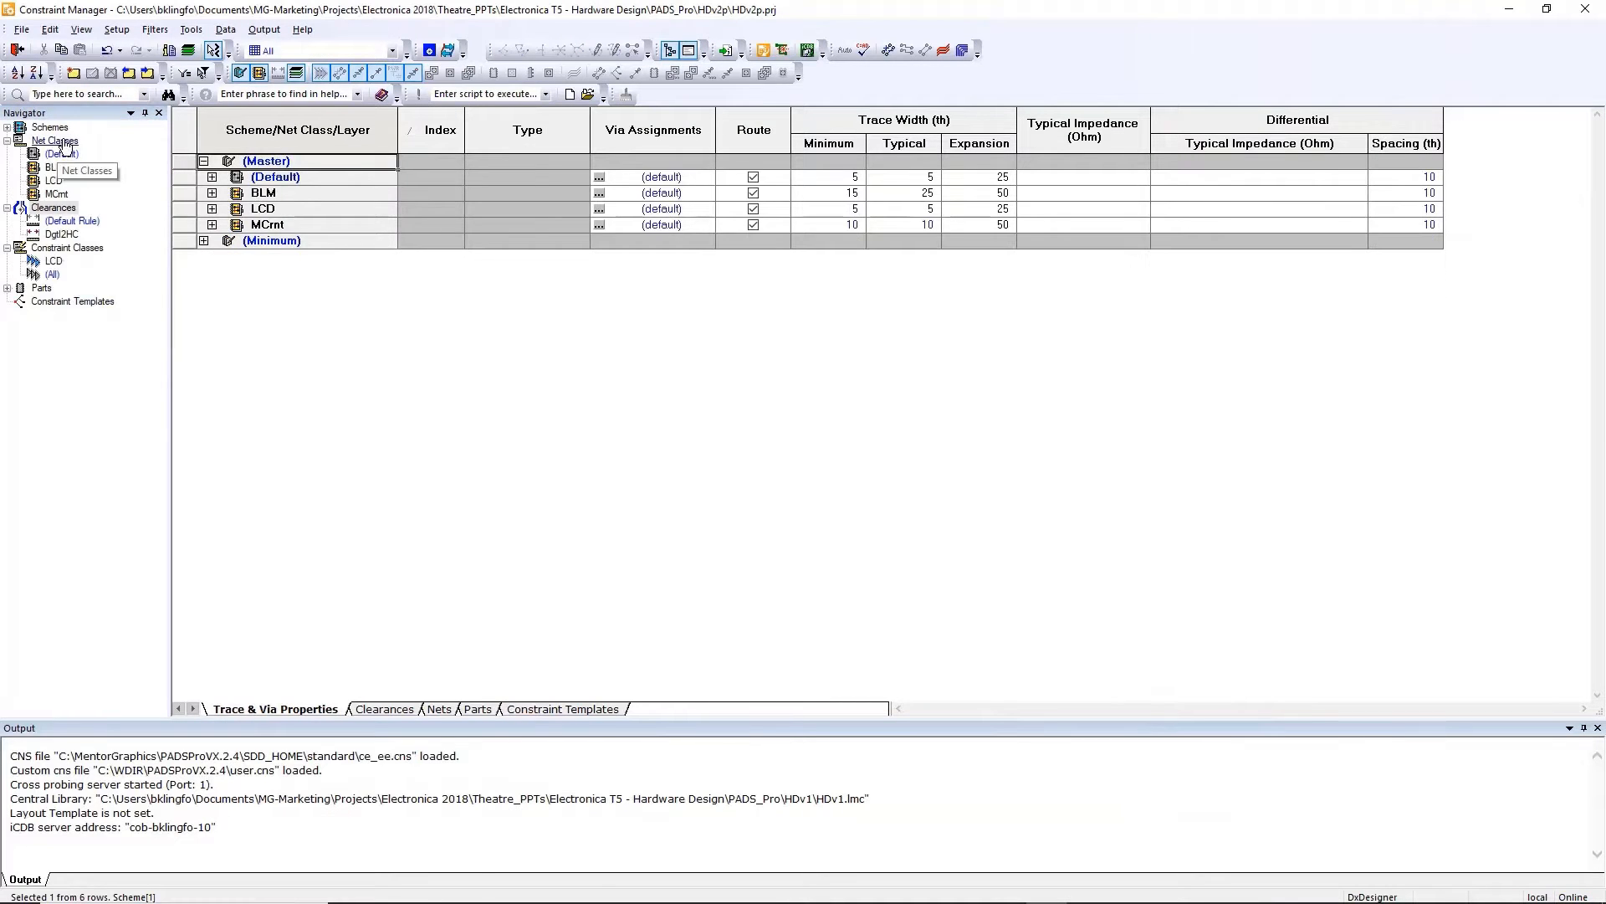
{"action": "right_click", "coordinate": [63, 140]}
{"action": "left_click", "coordinate": [97, 194]}
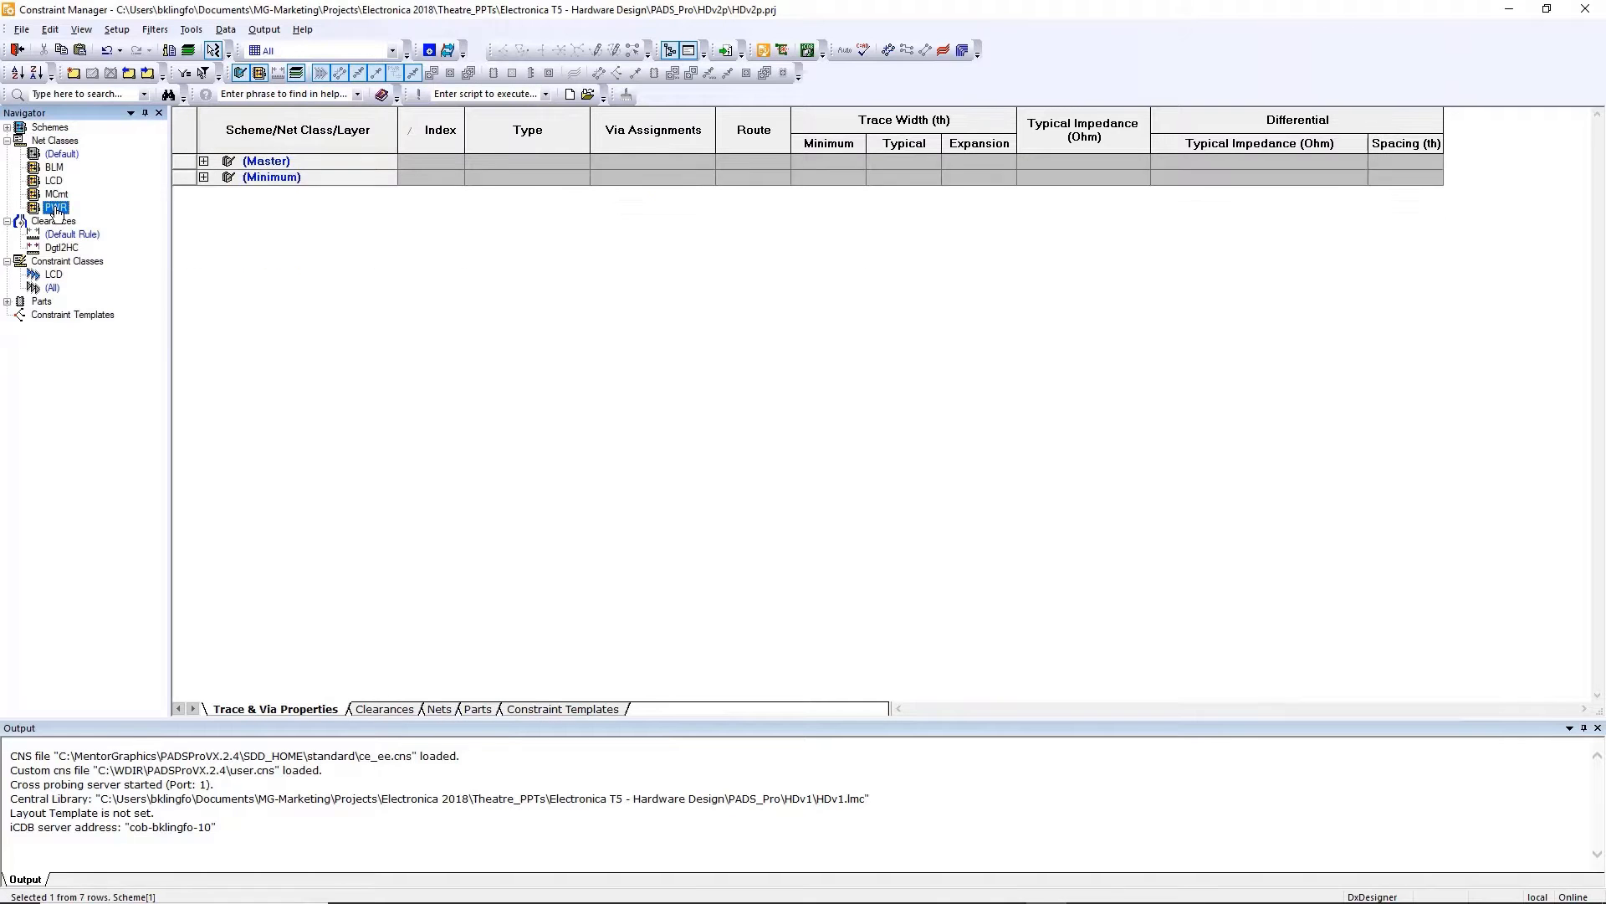
Step: Assign the physical nets 5V, BAT+, BAT- and GND from the default class to the PWR net class
{"action": "right_click", "coordinate": [56, 207]}
{"action": "left_click", "coordinate": [84, 337]}
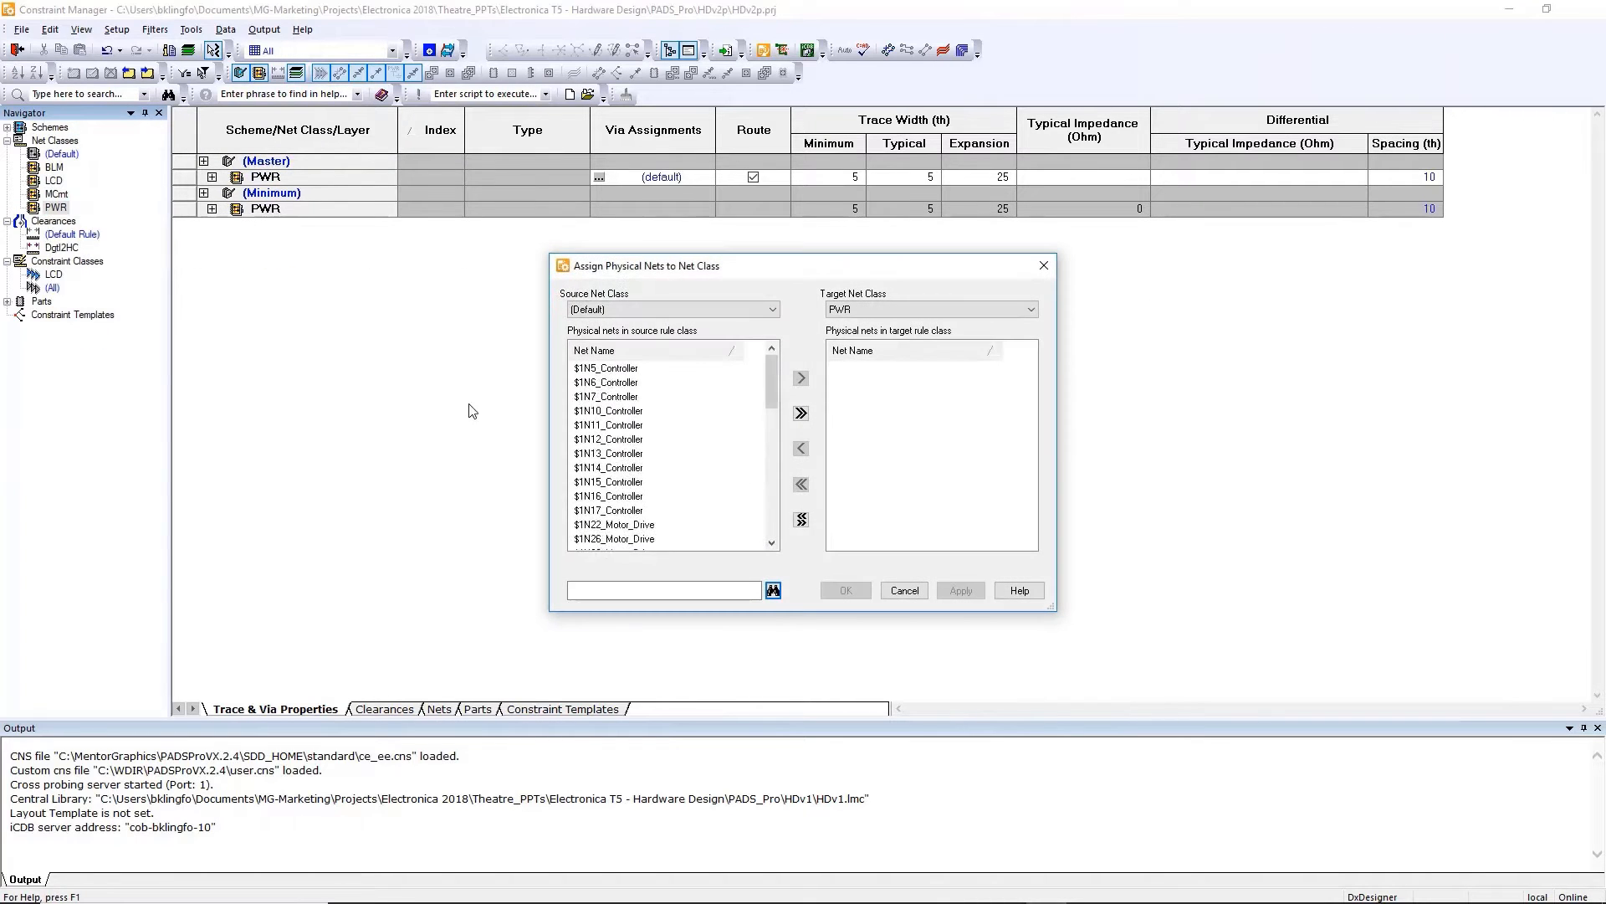
{"action": "scroll", "coordinate": [669, 452], "scroll_direction": "down", "scroll_amount": 6}
{"action": "scroll", "coordinate": [610, 405], "scroll_direction": "up", "scroll_amount": 1}
{"action": "left_click", "coordinate": [590, 397]}
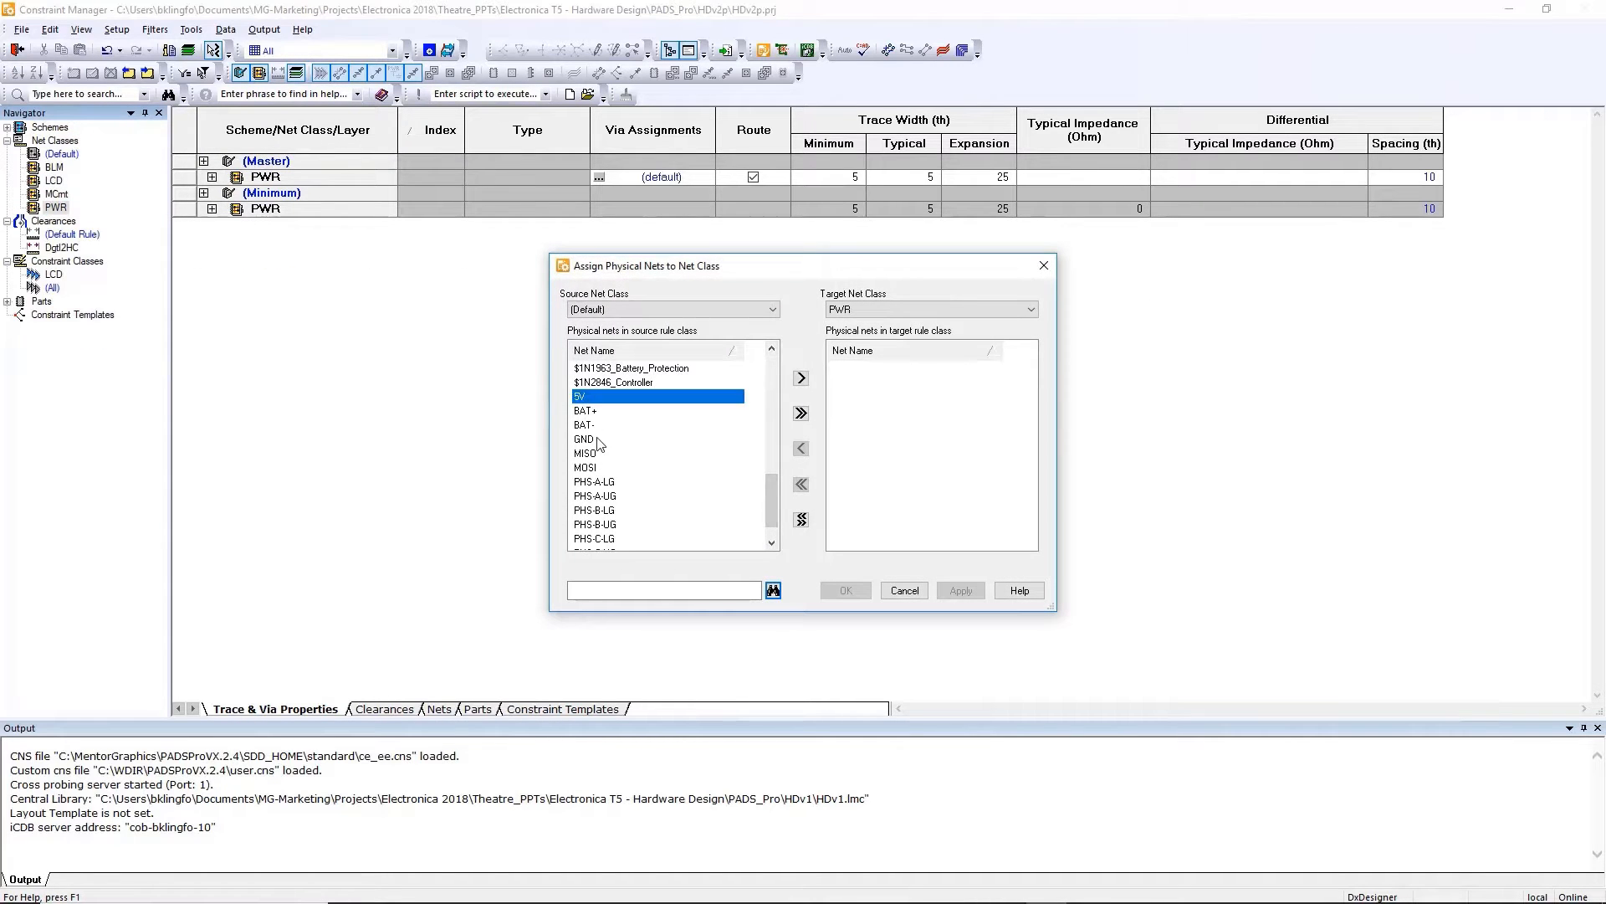
{"action": "left_click", "coordinate": [599, 440], "text": "shift"}
{"action": "left_click", "coordinate": [801, 378]}
{"action": "left_click", "coordinate": [846, 591]}
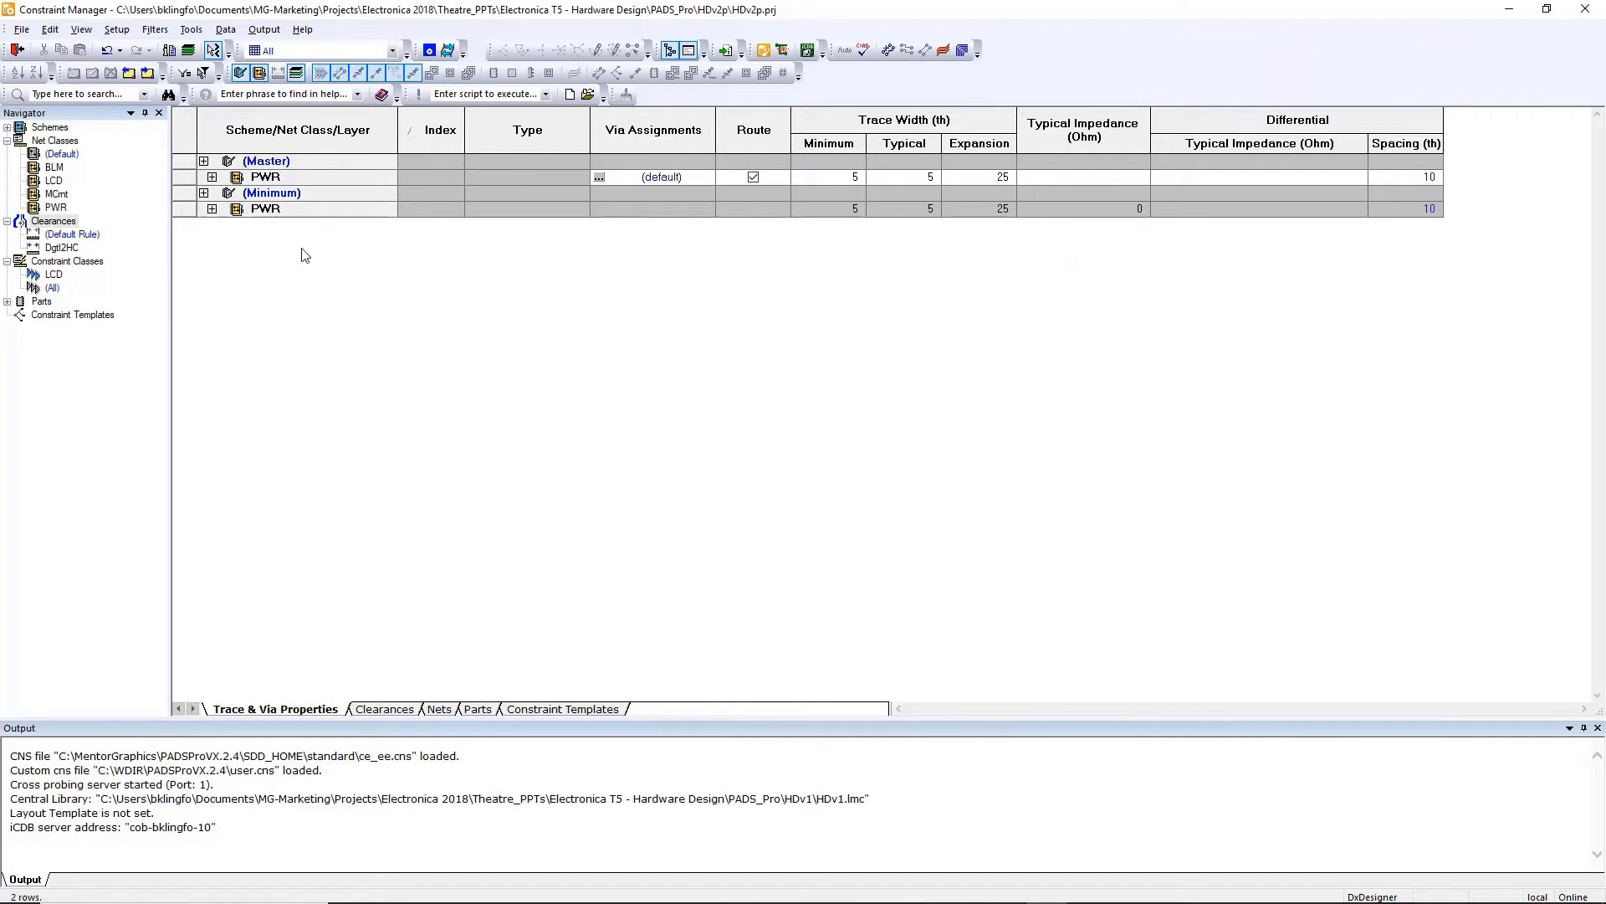
Step: Set the PWR net class's expansion trace width to 50 th and change its typical trace width
{"action": "left_click", "coordinate": [212, 177]}
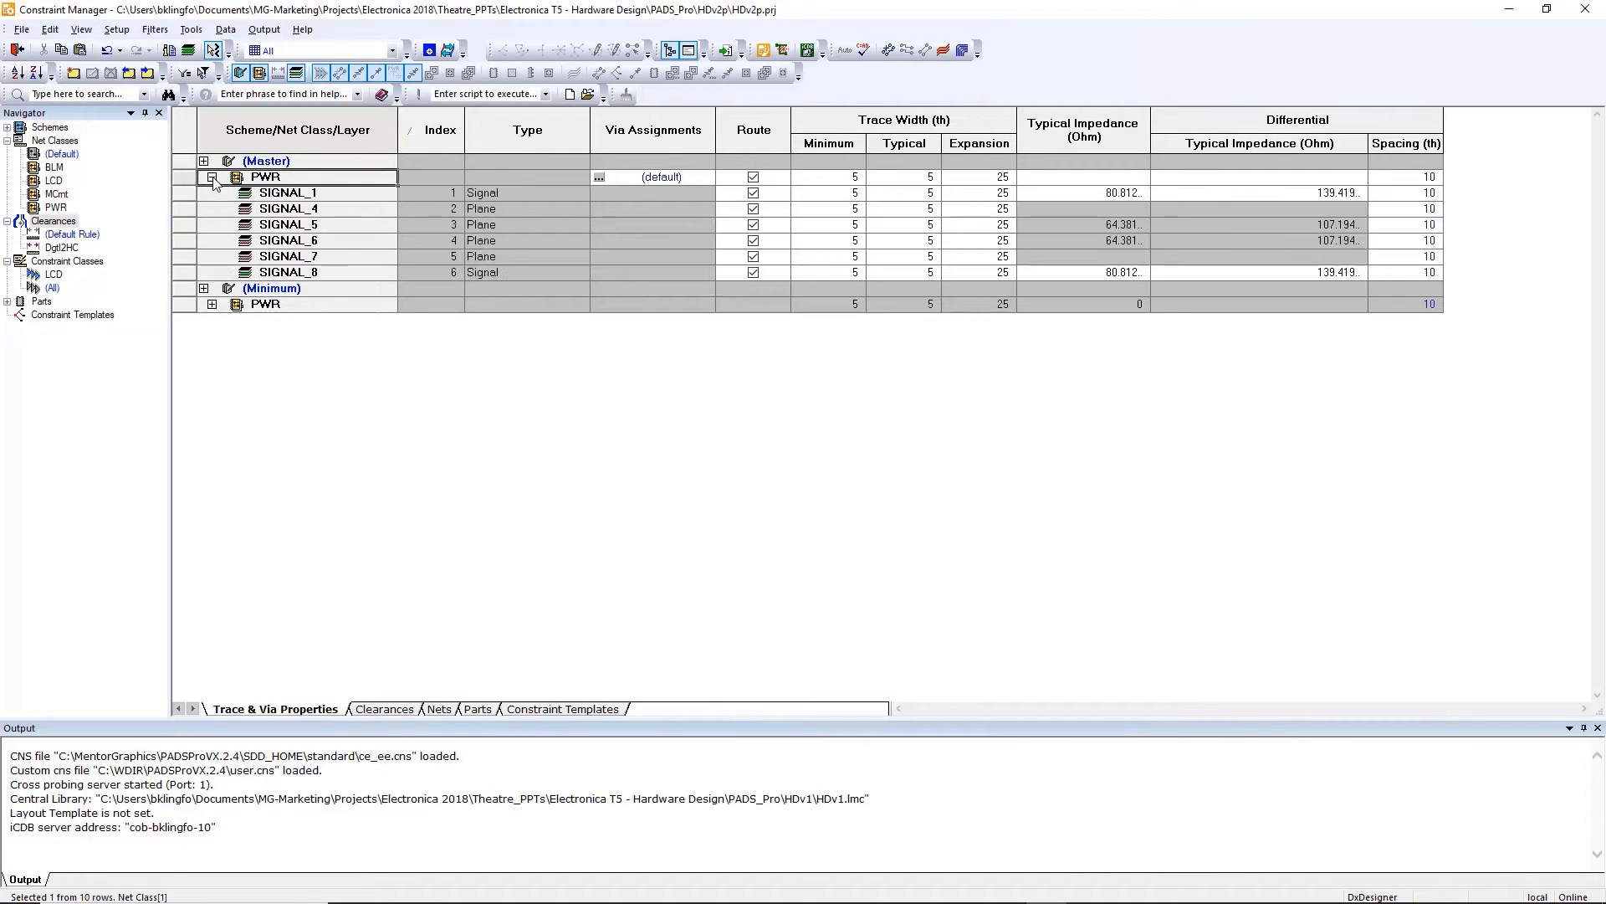
{"action": "left_click", "coordinate": [981, 178]}
{"action": "type", "text": "50"}
{"action": "left_click", "coordinate": [902, 180]}
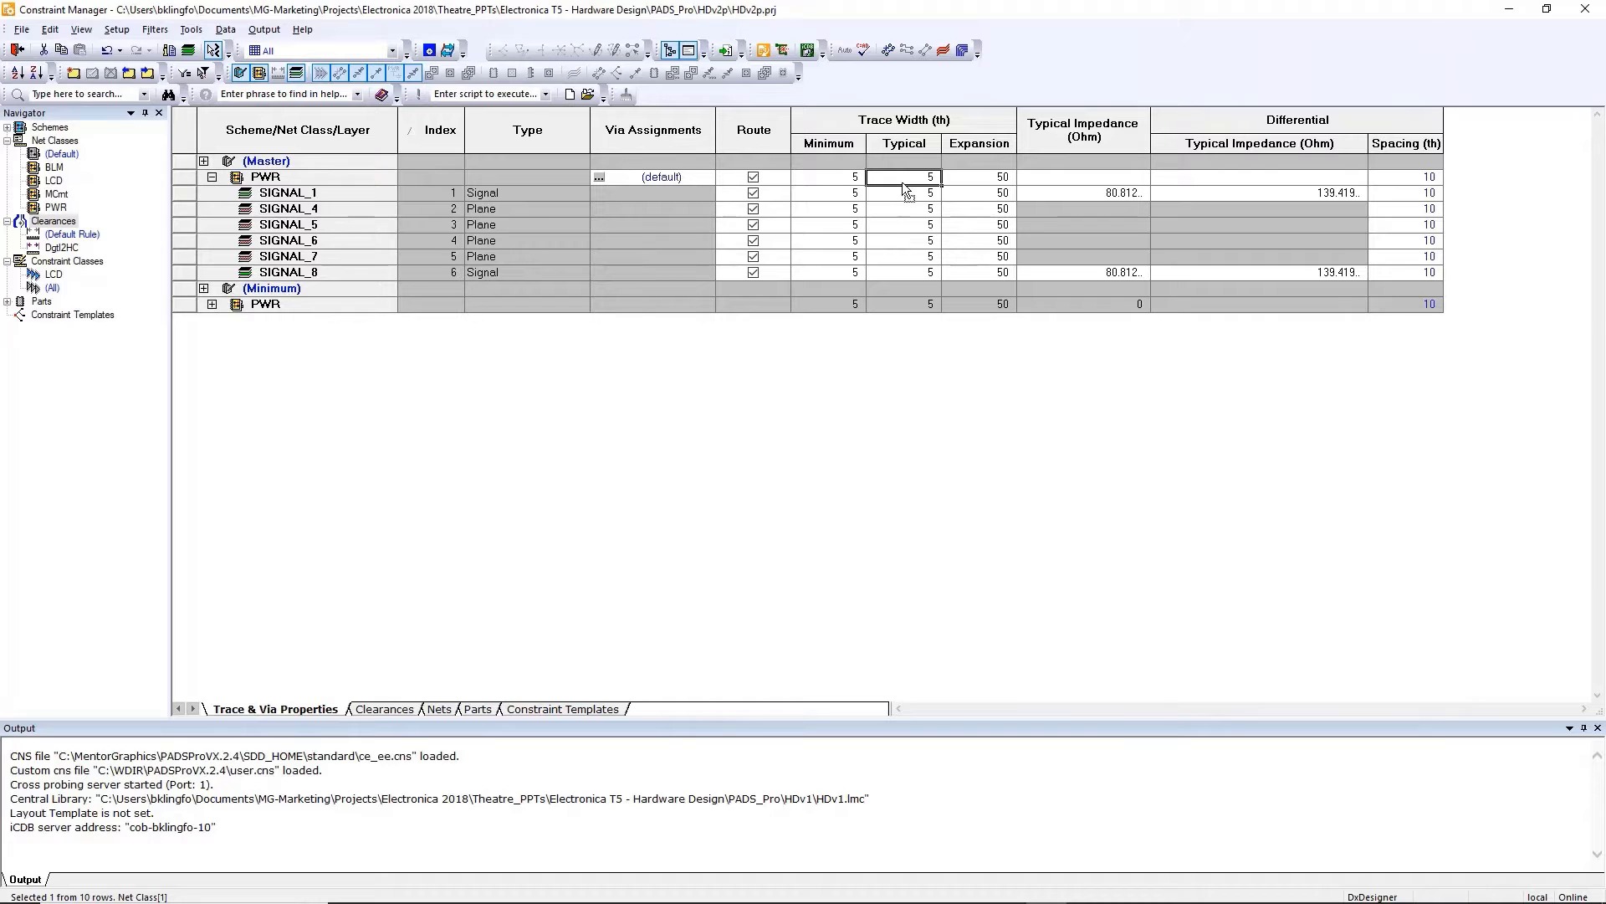
{"action": "type", "text": "2"}
{"action": "key", "text": "Return"}
Step: In the Dgtl2HC clearance rule, set all clearances on plane layers SIGNAL_4 through SIGNAL_7 to 20 th
{"action": "left_click", "coordinate": [62, 248]}
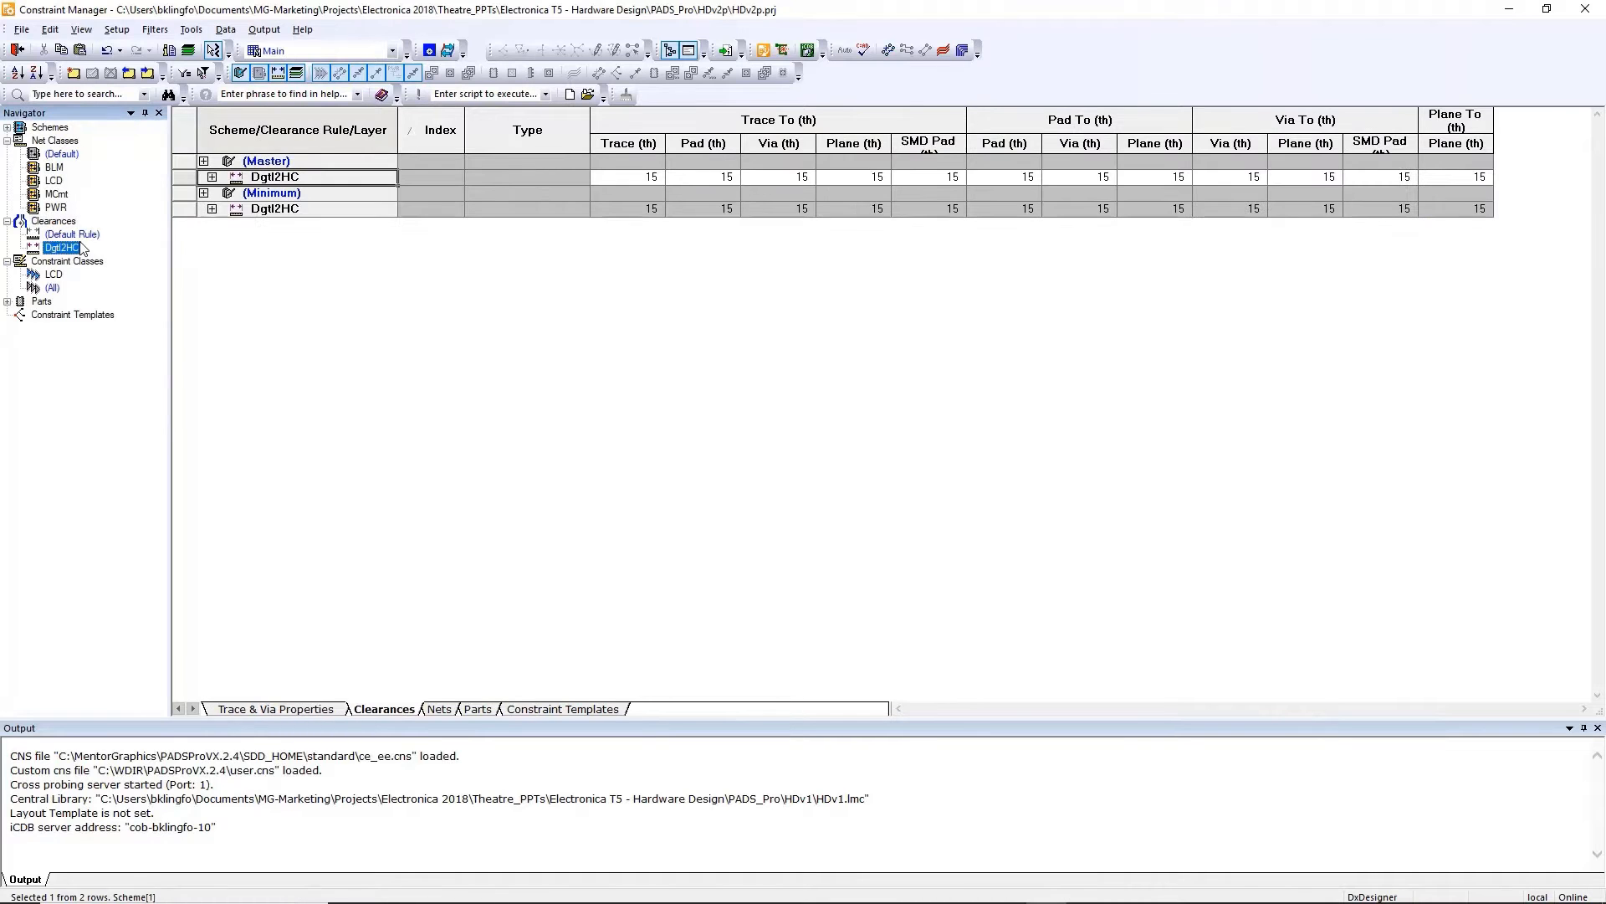
{"action": "left_click", "coordinate": [212, 178]}
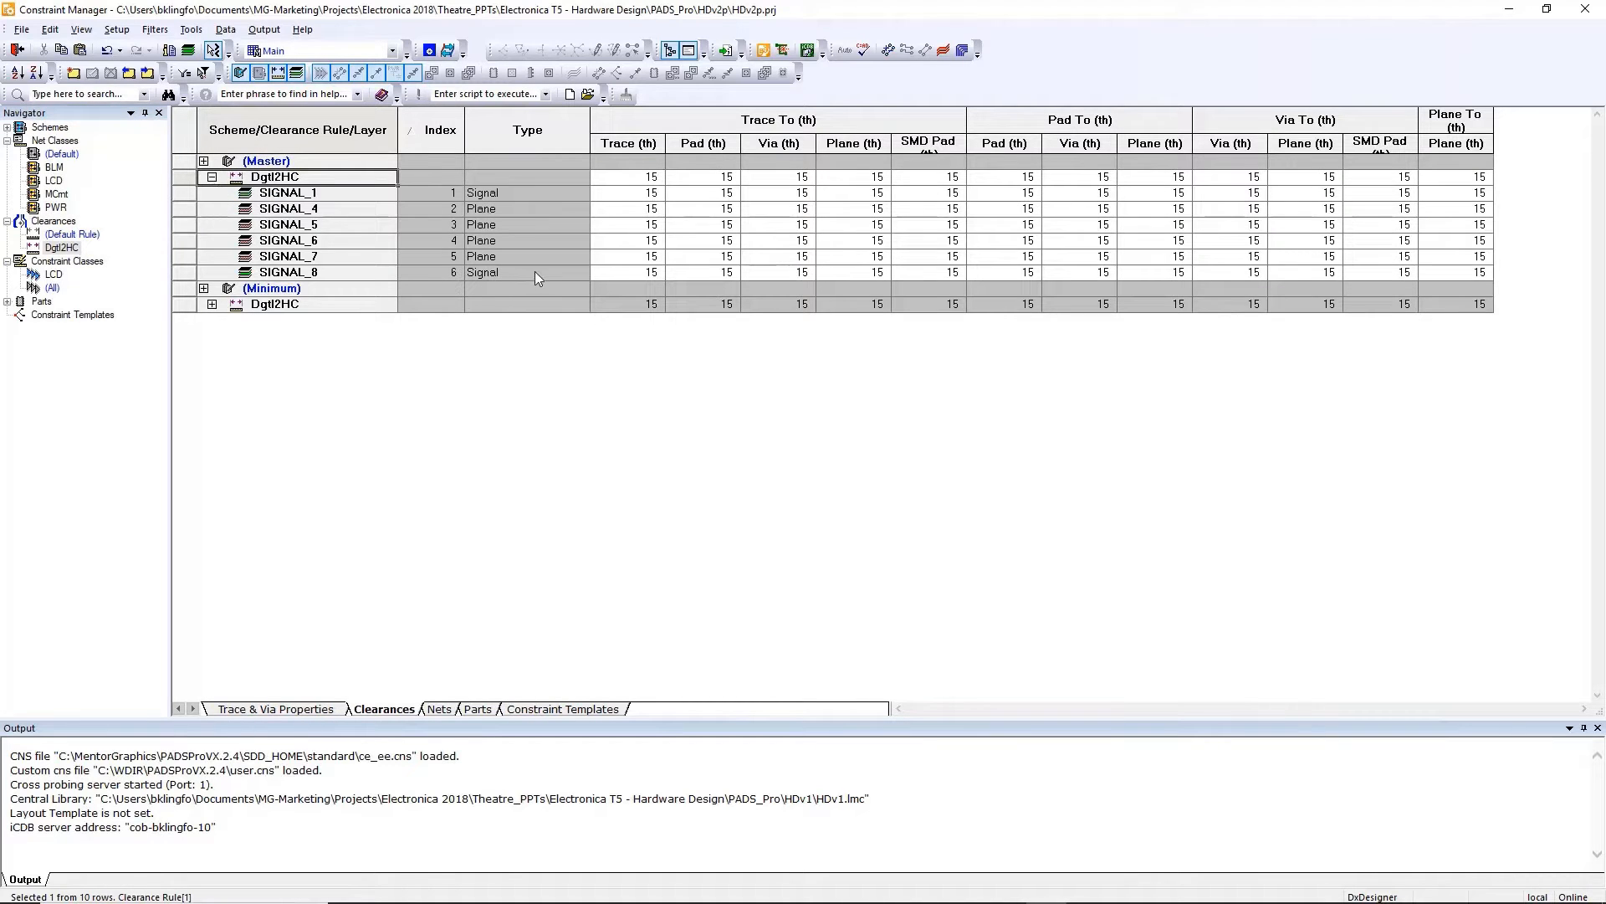
{"action": "left_click", "coordinate": [624, 209]}
{"action": "type", "text": "20"}
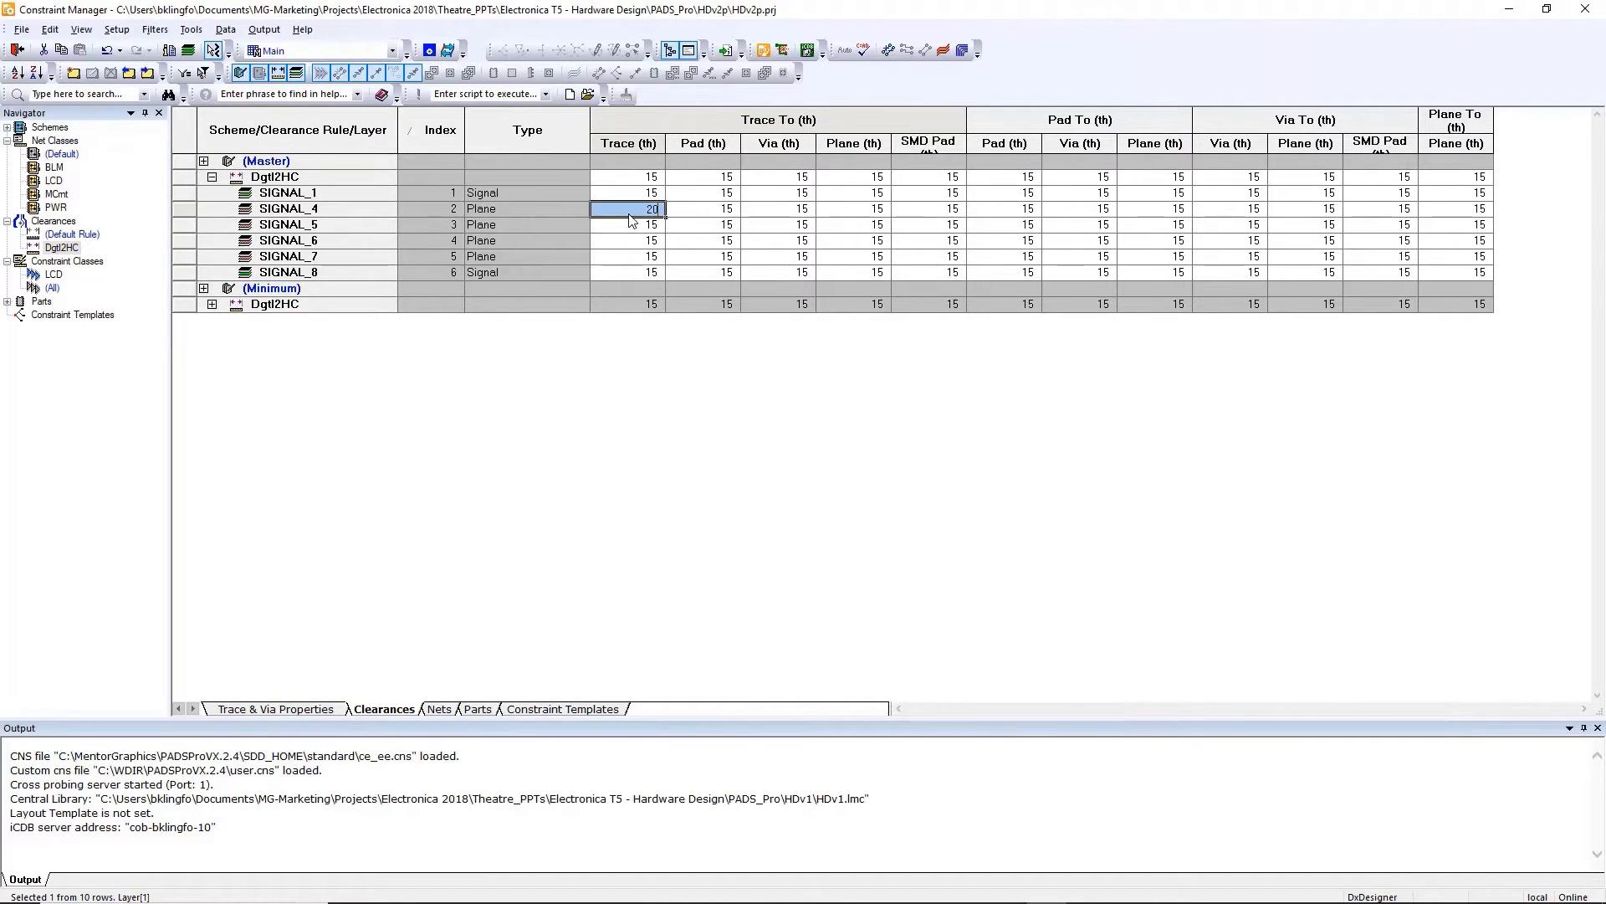
{"action": "key", "text": "Return"}
{"action": "key", "text": "Up"}
{"action": "mouse_move", "coordinate": [666, 216]}
{"action": "left_mouse_down"}
{"action": "mouse_move", "coordinate": [1485, 217]}
{"action": "mouse_move", "coordinate": [1504, 261]}
{"action": "left_mouse_up"}
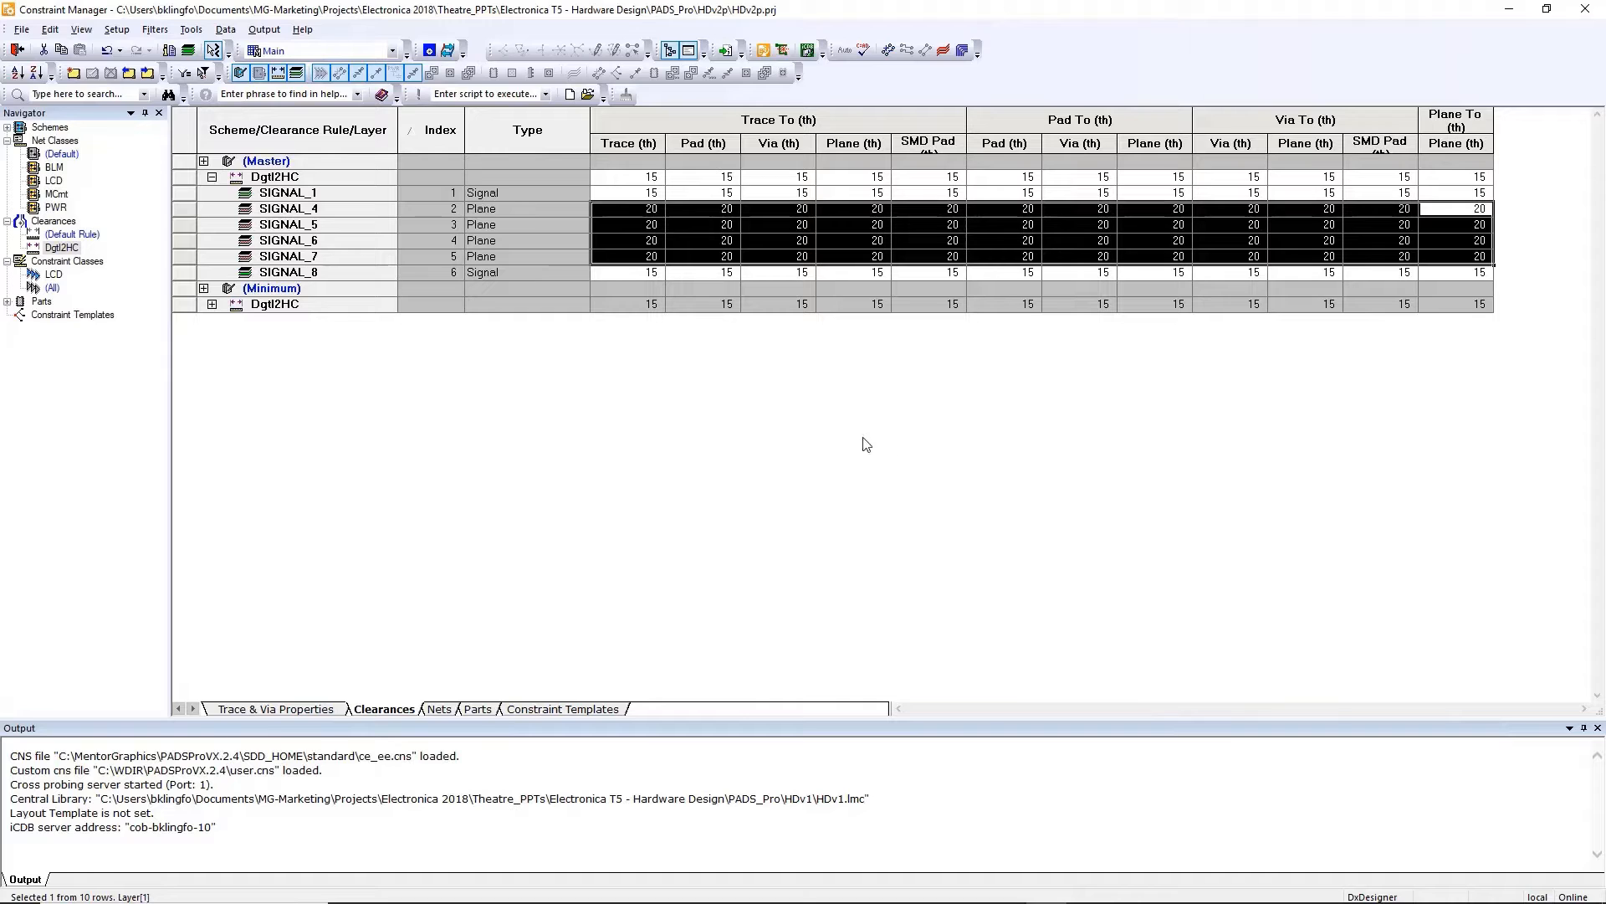
Step: Set the minimum length to 1000 th and maximum length to 2000 th for all nets in the LCD constraint class
{"action": "left_click", "coordinate": [599, 211]}
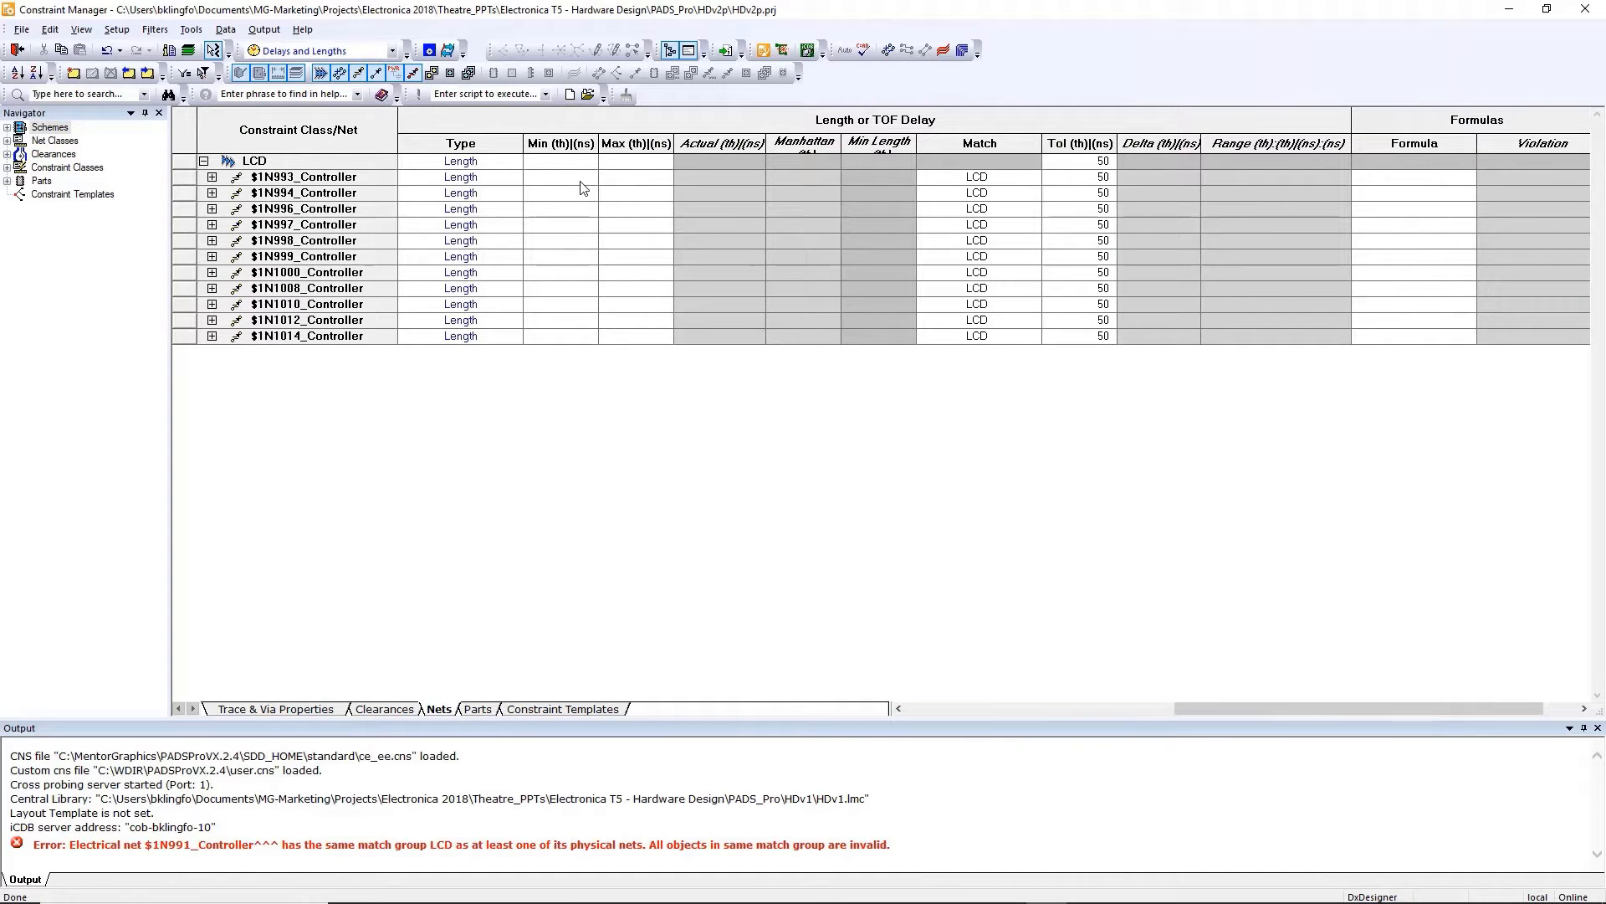
{"action": "left_click", "coordinate": [583, 182]}
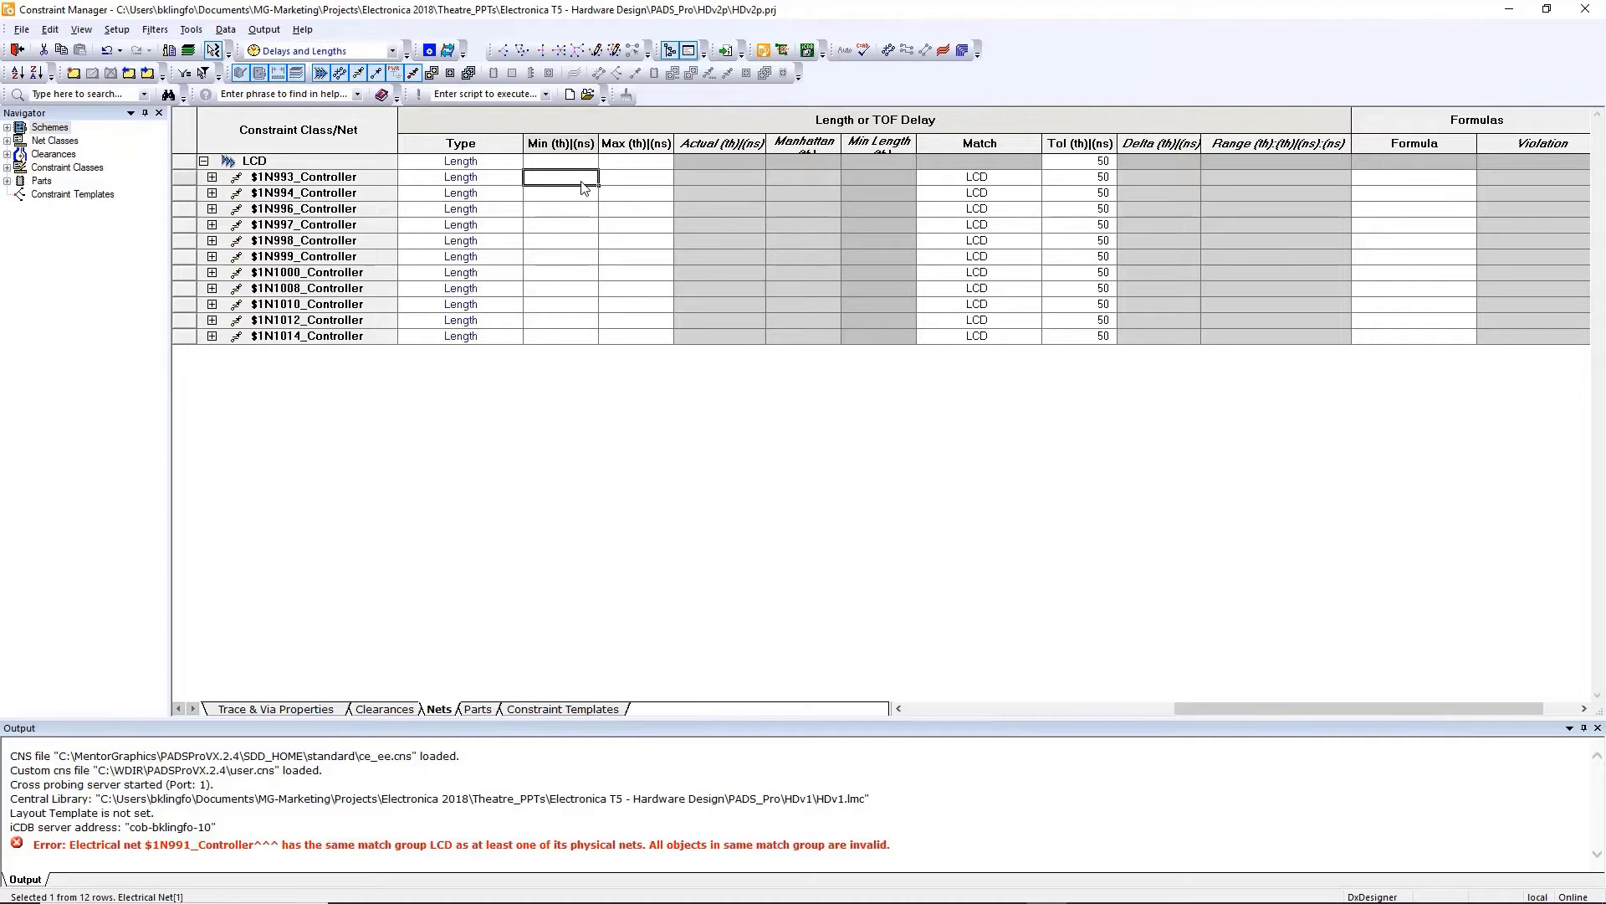
{"action": "type", "text": "1000"}
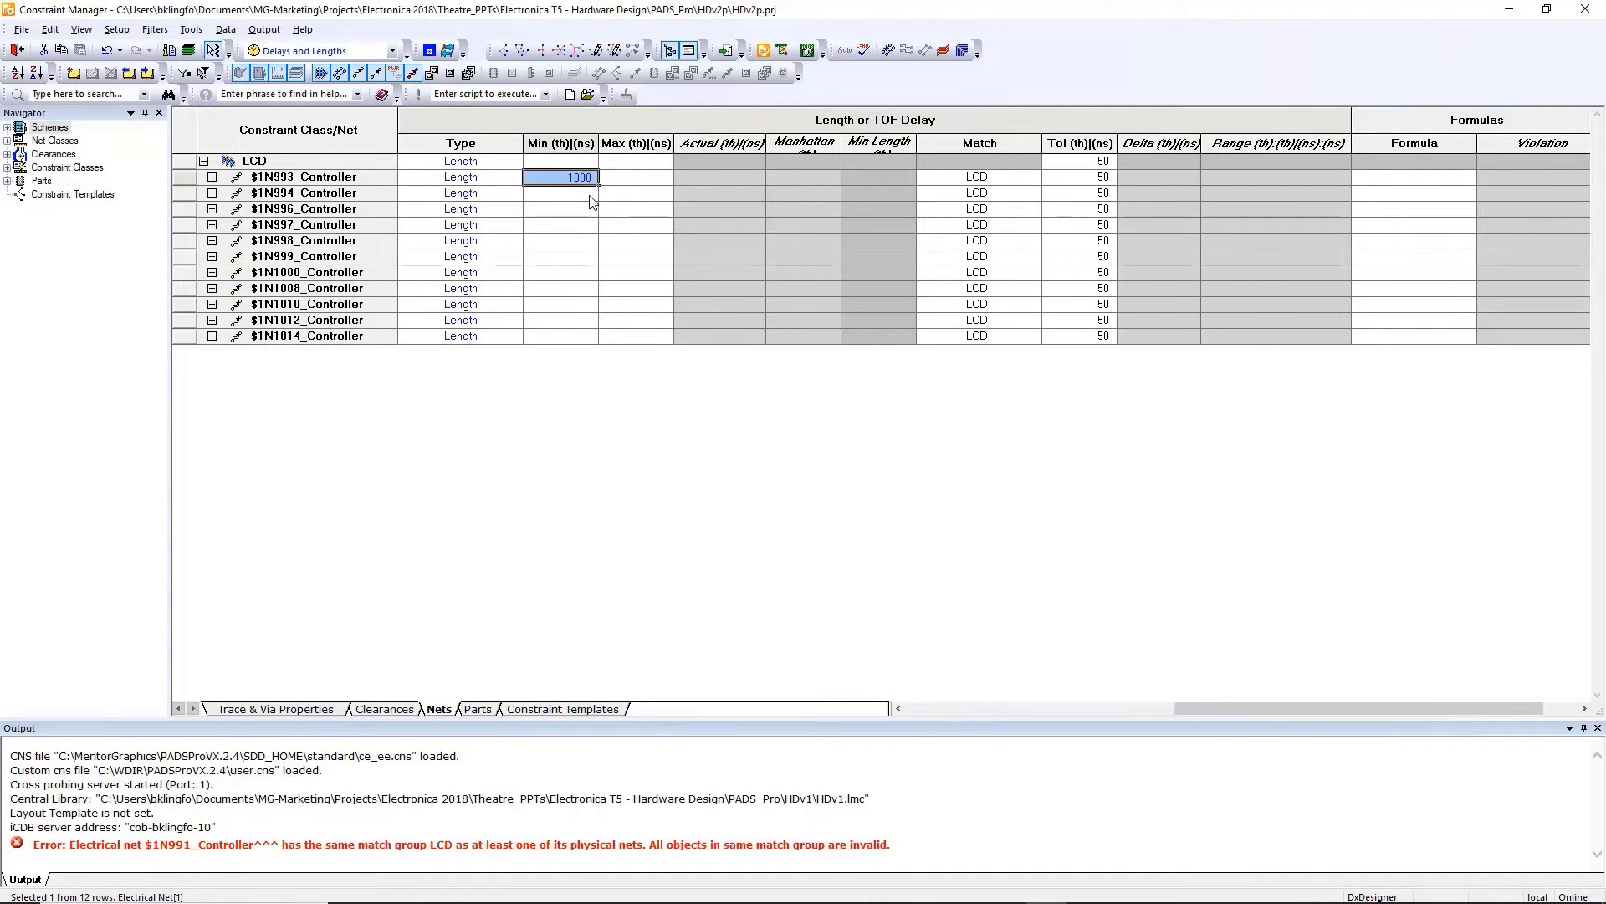
{"action": "left_click", "coordinate": [620, 194]}
{"action": "left_click", "coordinate": [631, 177]}
{"action": "type", "text": "2000"}
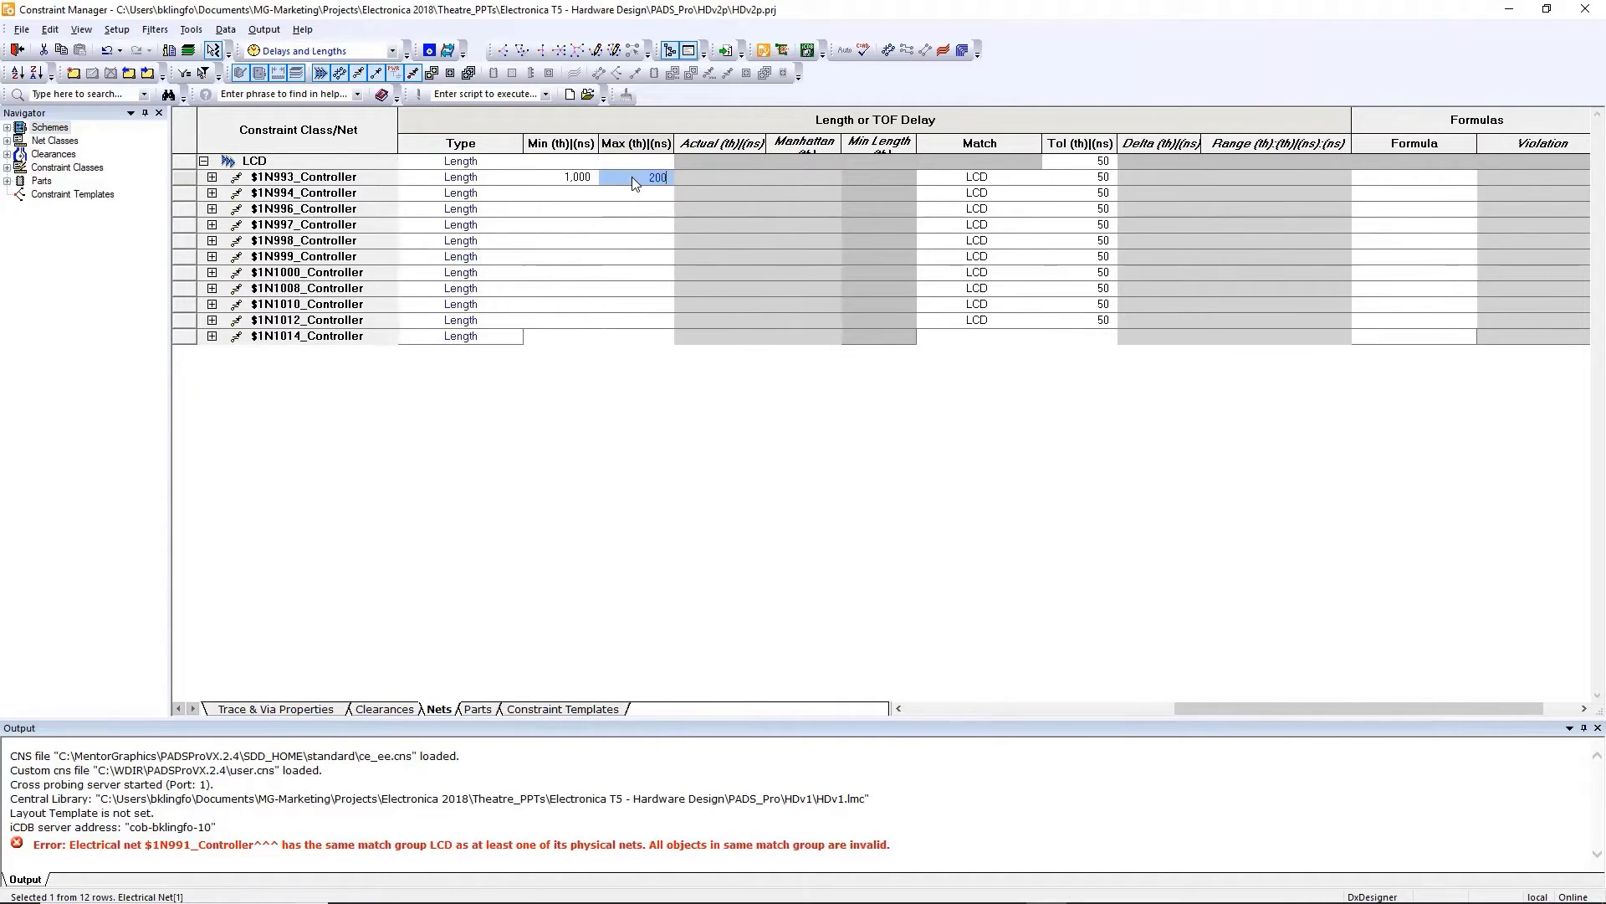
{"action": "left_click", "coordinate": [637, 200]}
{"action": "left_click_drag", "start_coordinate": [584, 183], "coordinate": [672, 343]}
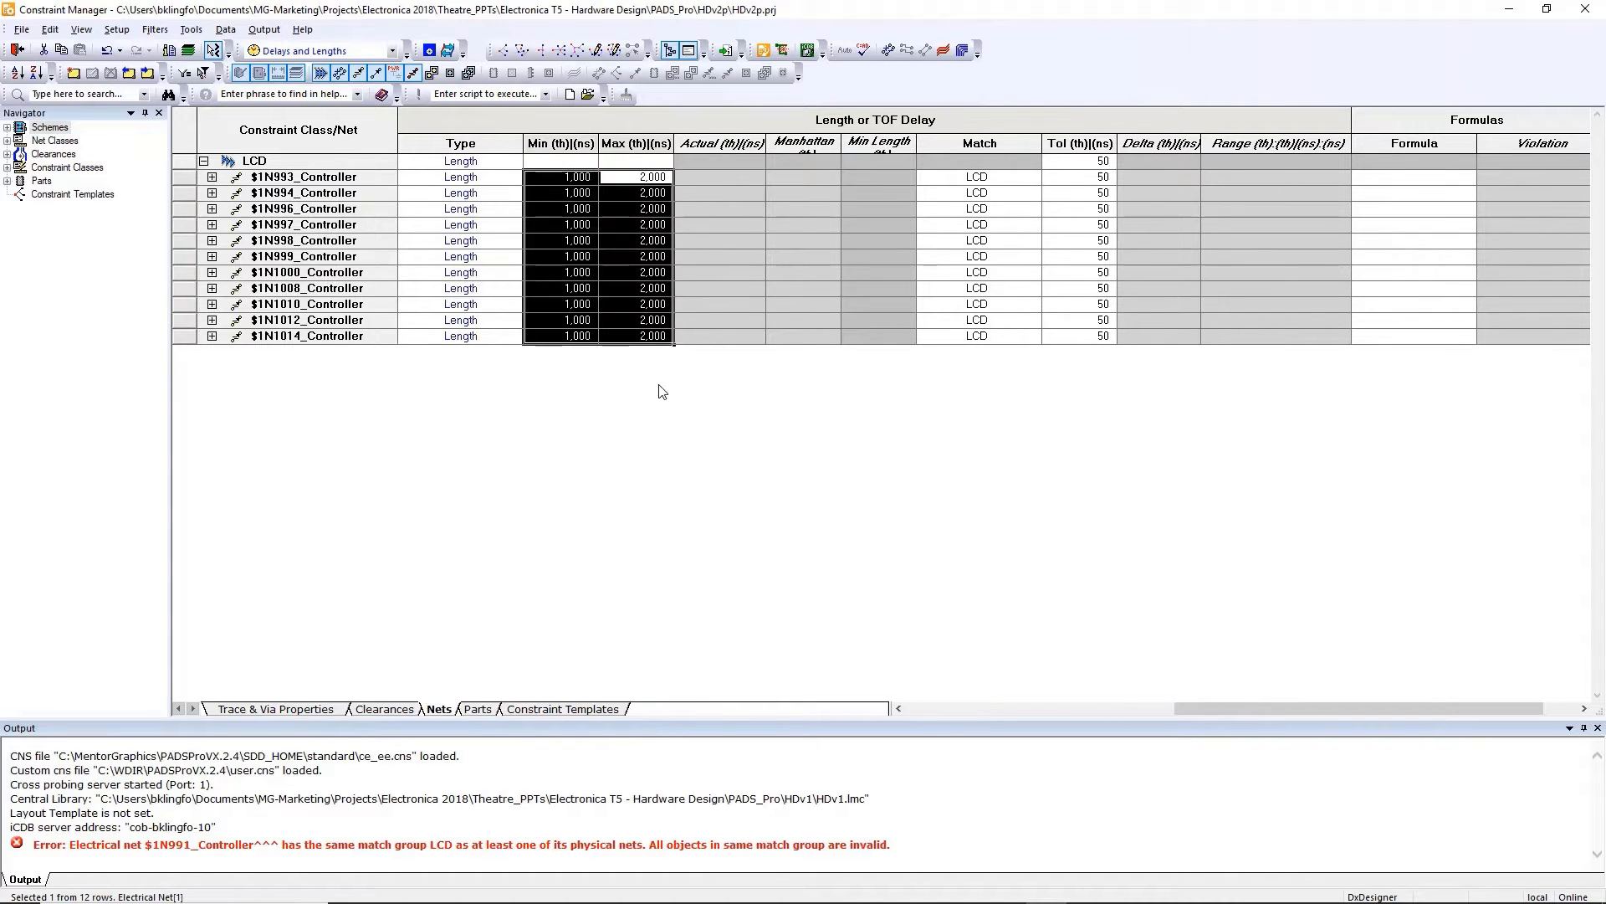
{"action": "left_click", "coordinate": [683, 307]}
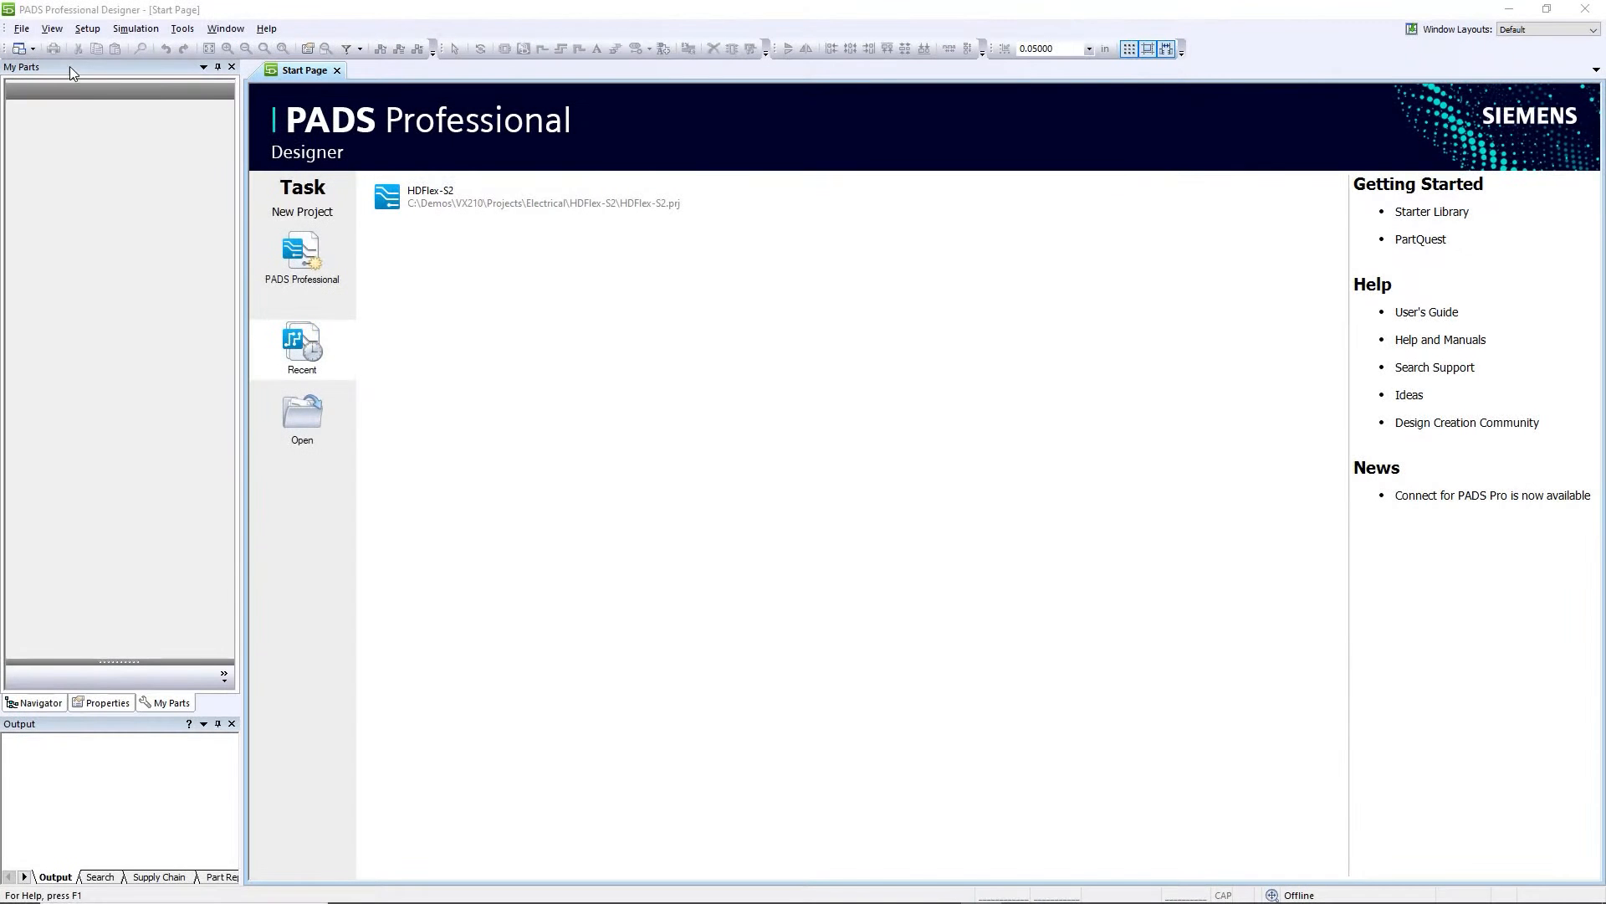
Step: In PADS Professional Designer, enable Connect for PADS Professional data management and sign in with the Siemens account
{"action": "left_click", "coordinate": [21, 29]}
{"action": "mouse_move", "coordinate": [87, 293]}
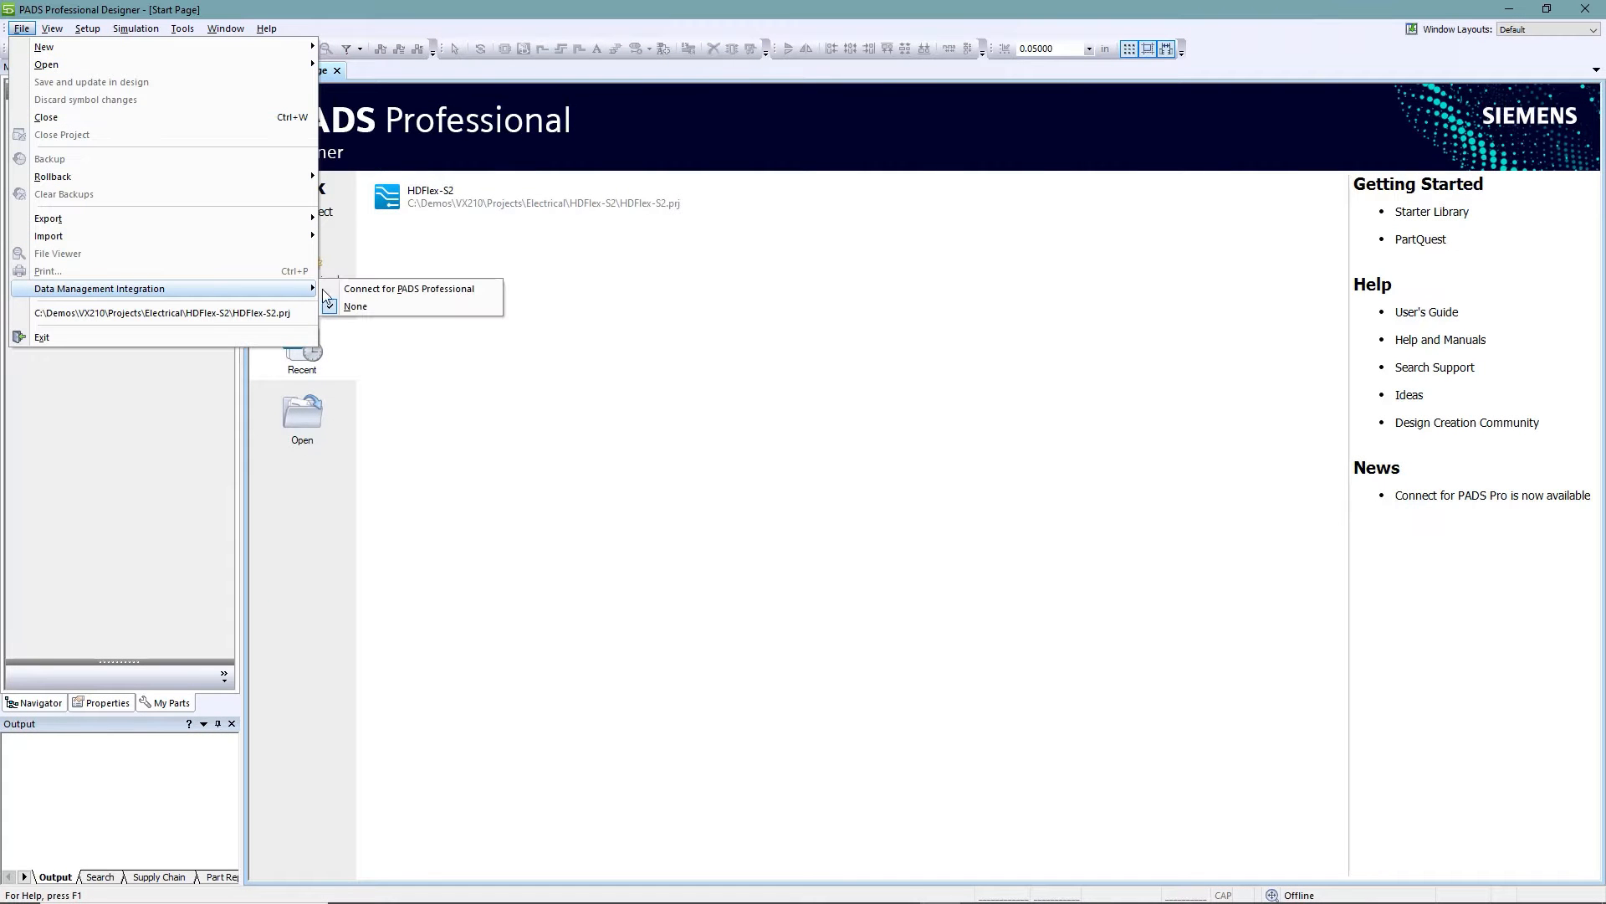
{"action": "left_click", "coordinate": [370, 291]}
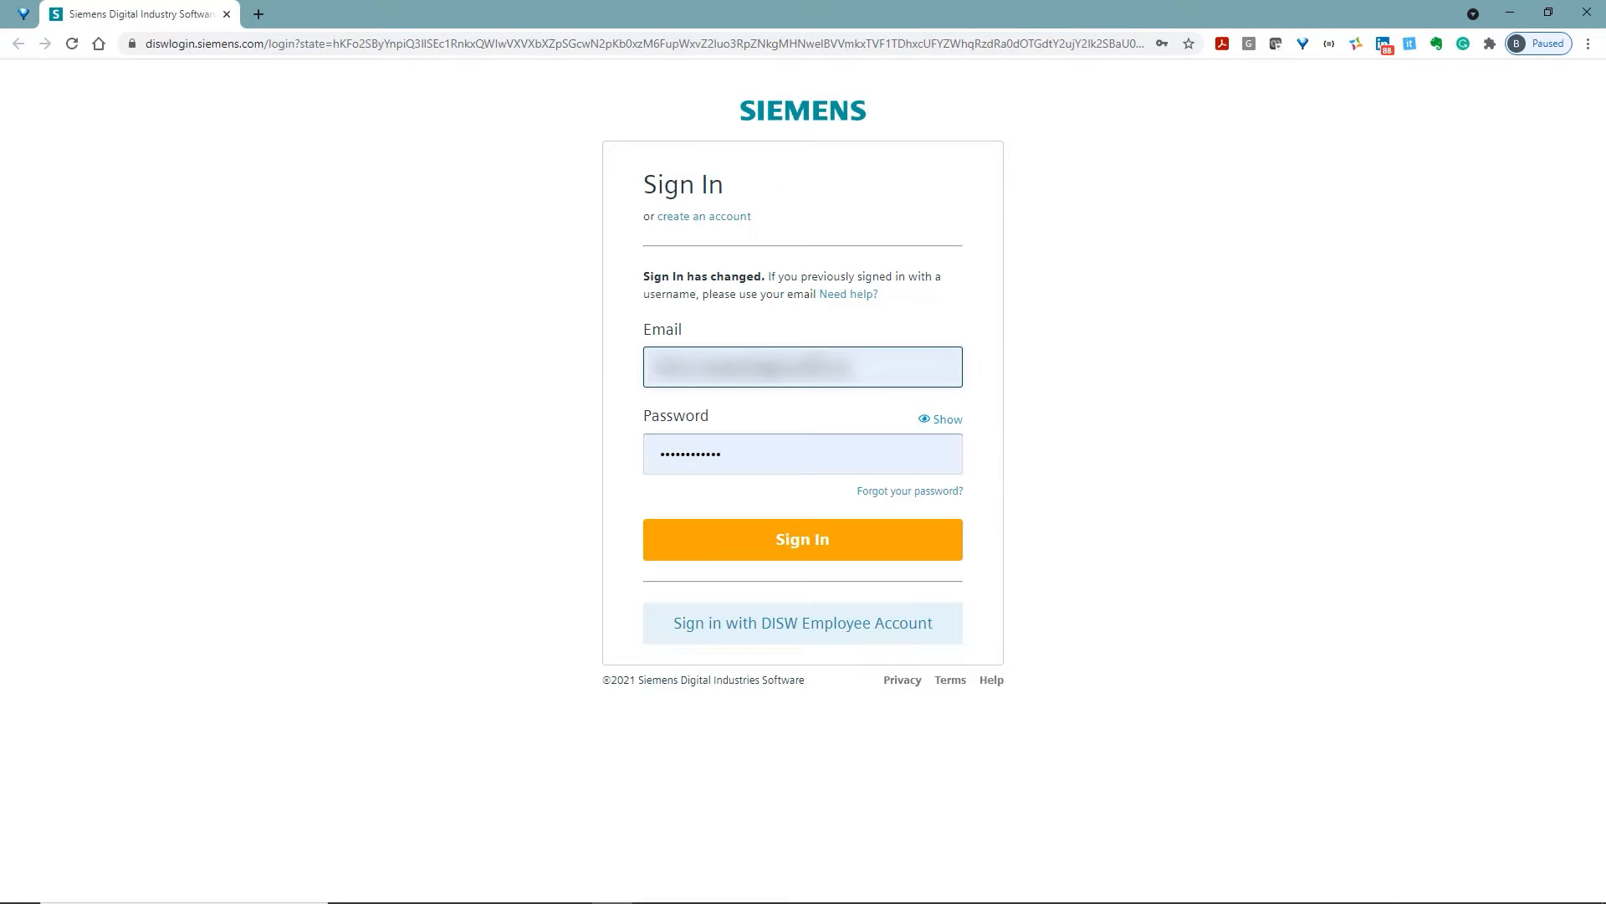
{"action": "left_click", "coordinate": [796, 540]}
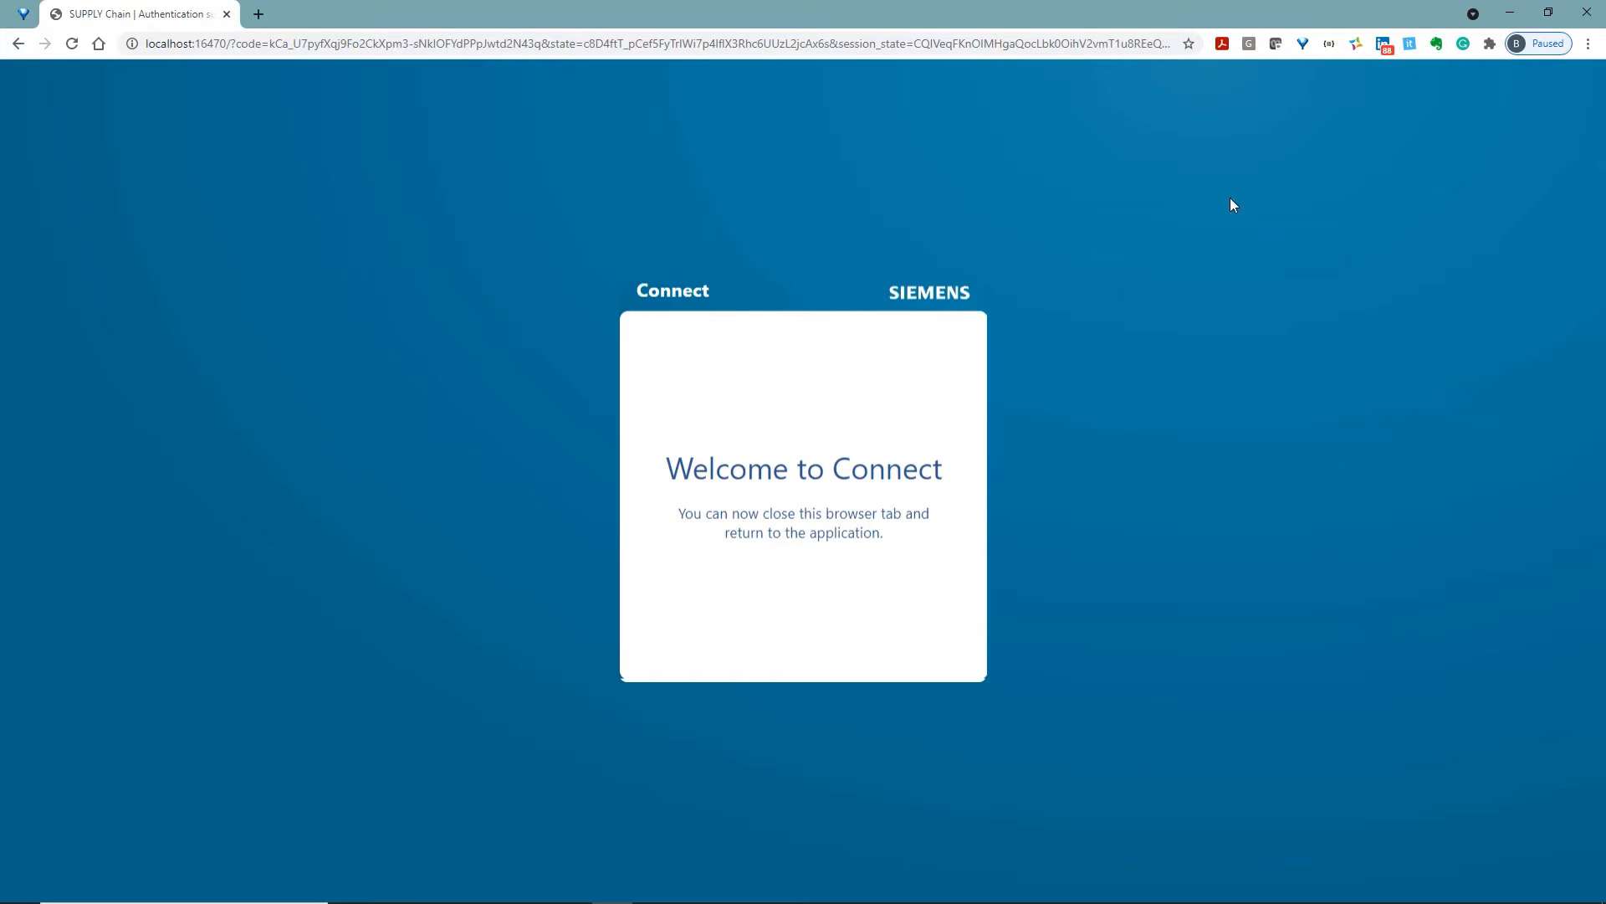
{"action": "left_click", "coordinate": [1503, 16]}
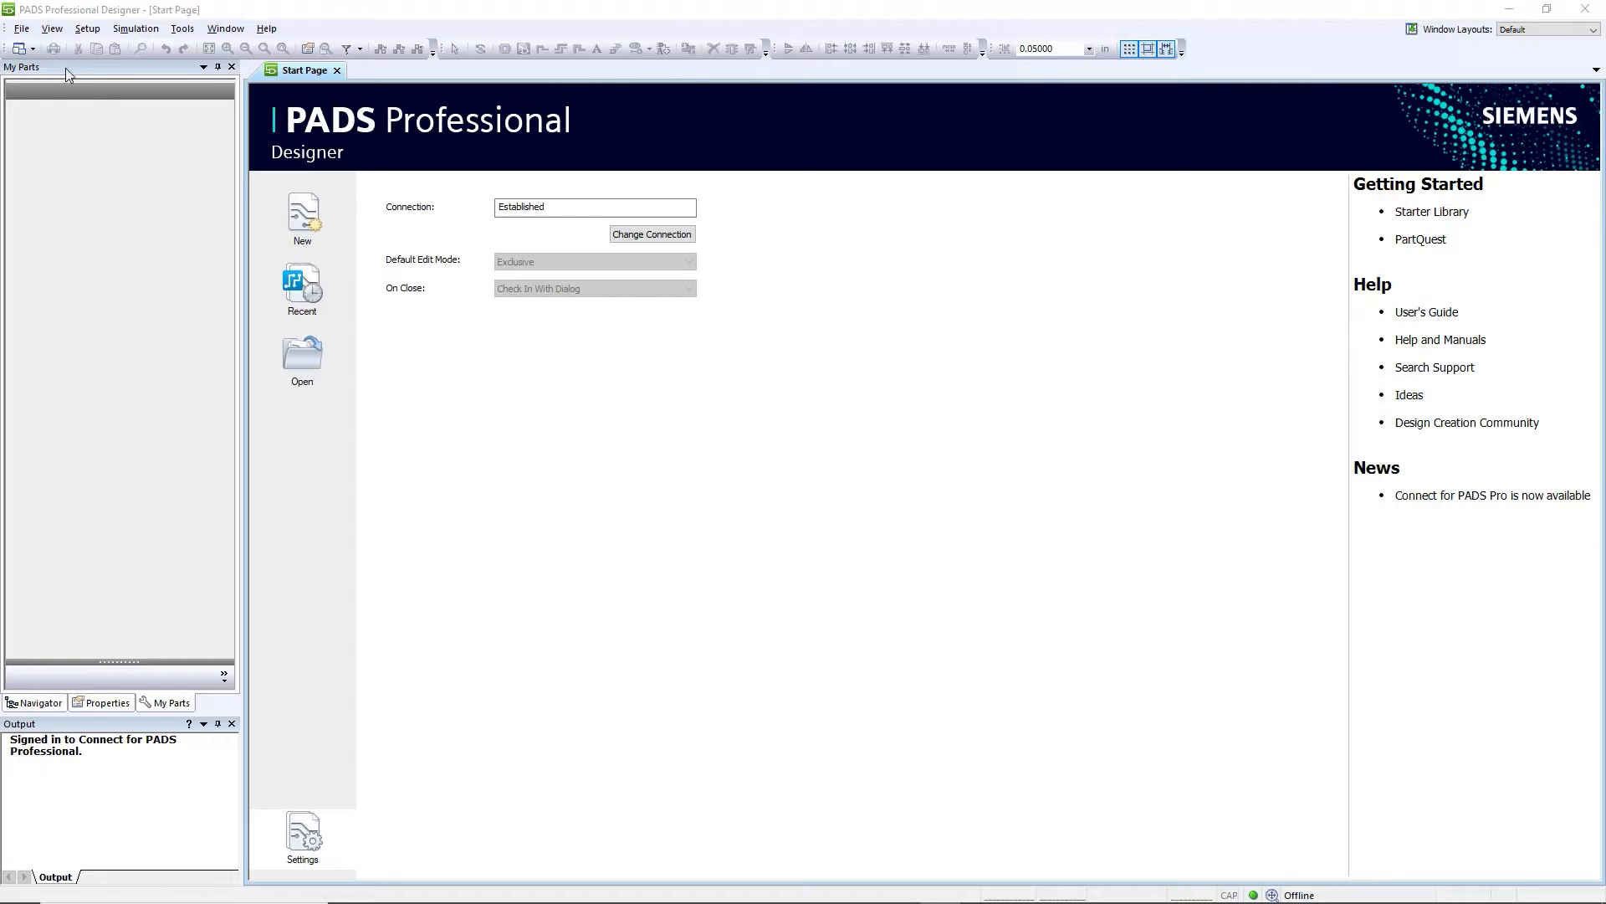
Step: Choose the local project HDFlex-S2.prj for uploading to Connect
{"action": "left_click", "coordinate": [22, 29]}
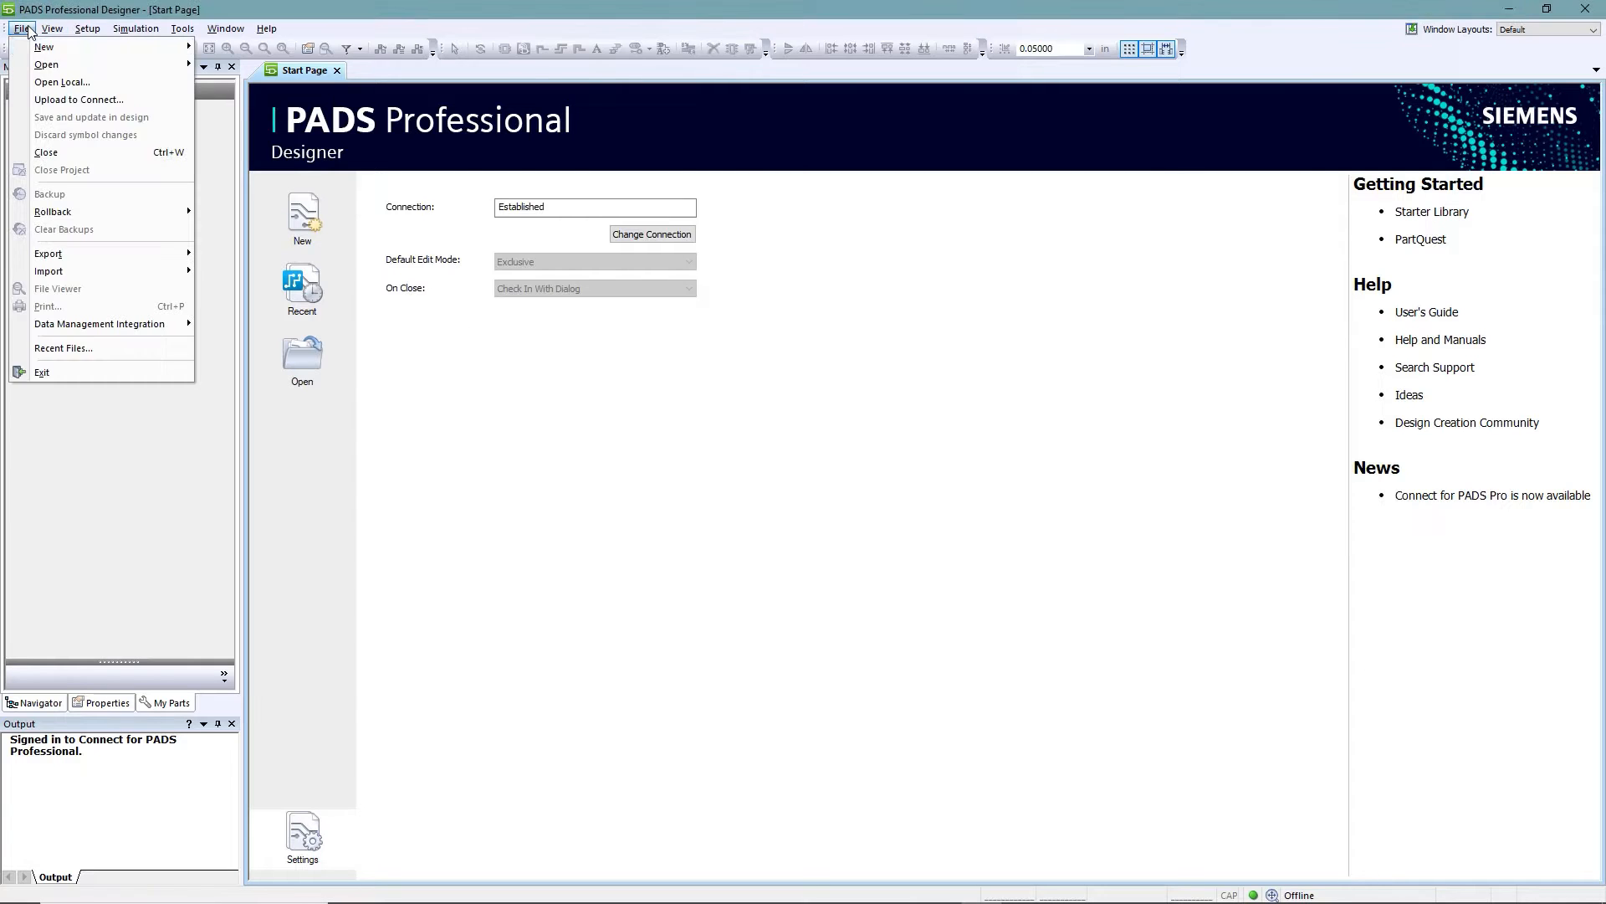
{"action": "left_click", "coordinate": [64, 101]}
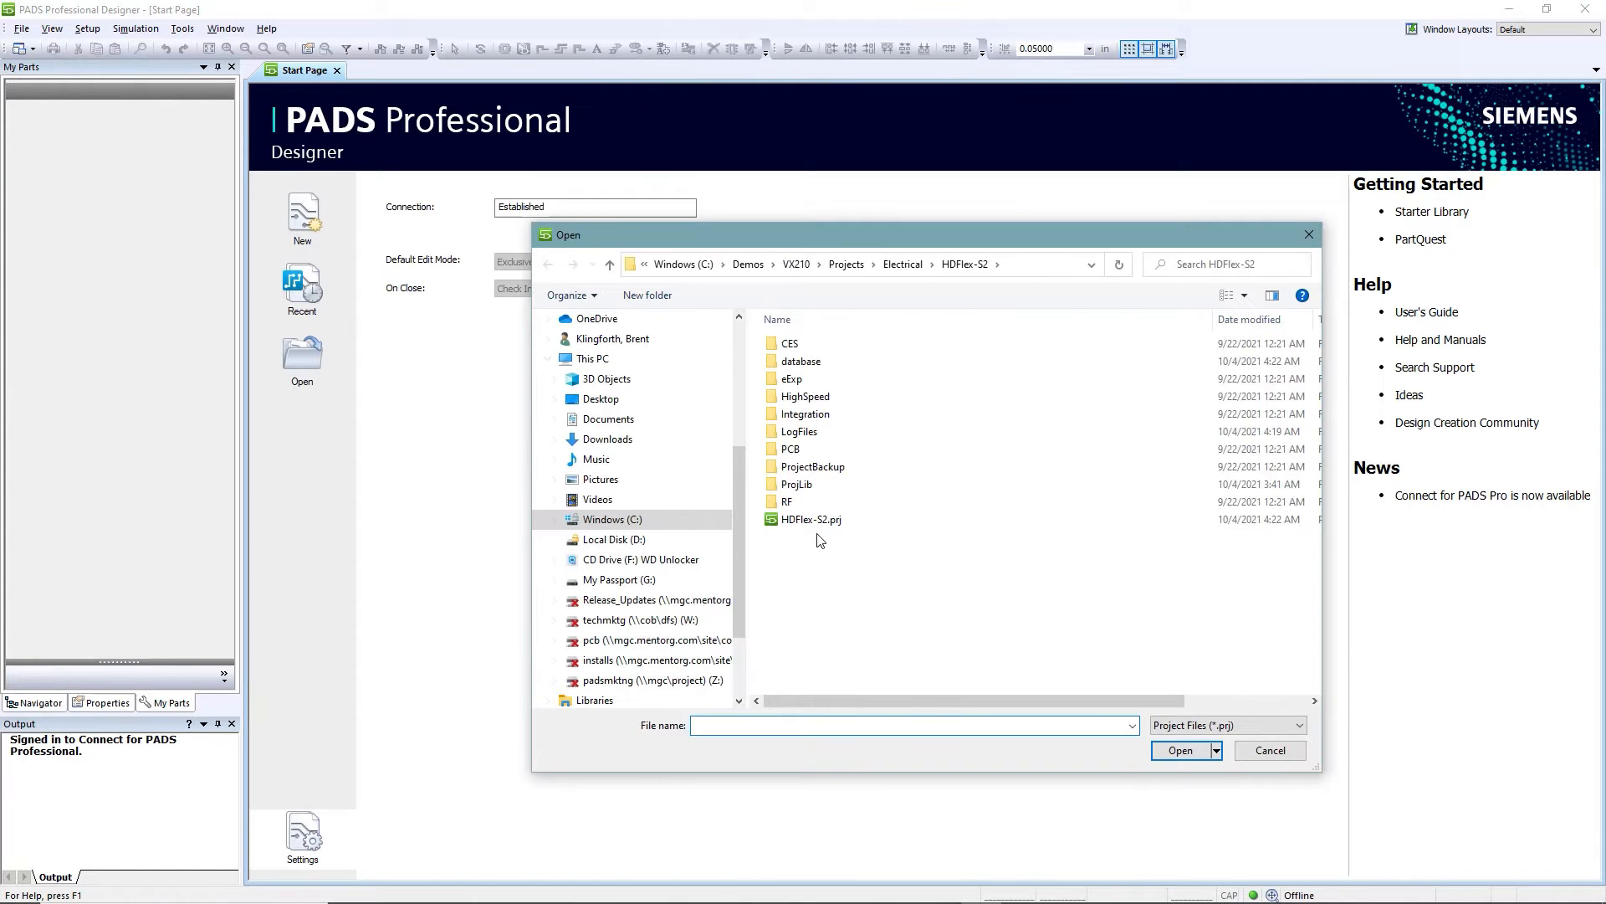
{"action": "left_click", "coordinate": [811, 519]}
{"action": "left_click", "coordinate": [1181, 755]}
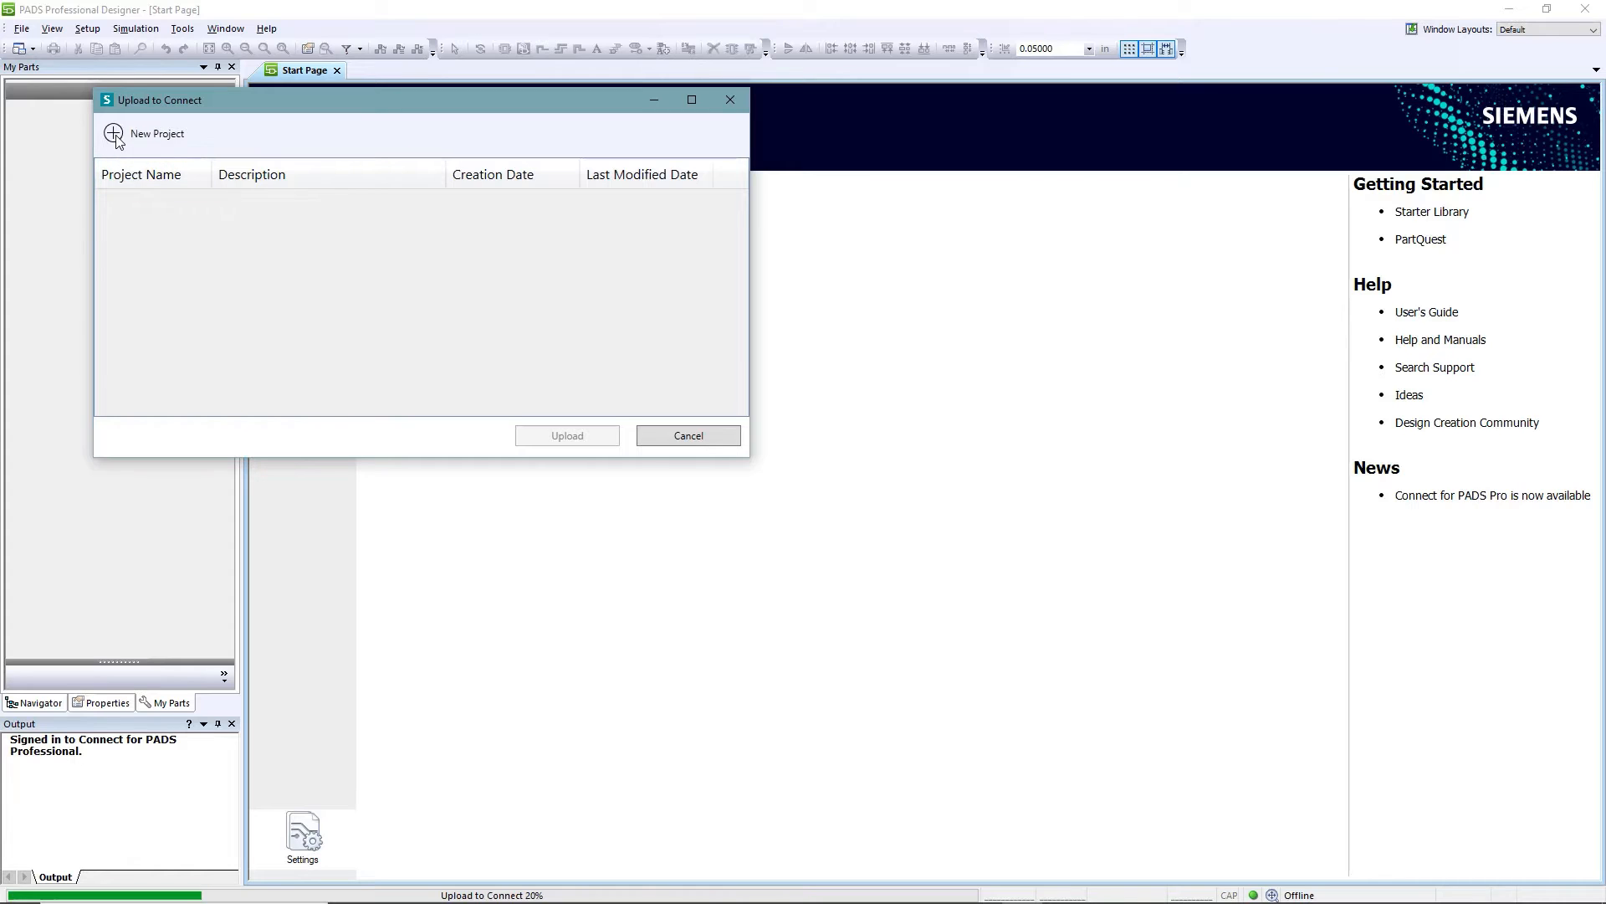
Step: Create the Connect project "Hand Drill Bluetooth" with description "Added Bluetooth circuit and replaced wired cable with flex" and upload the design to it
{"action": "left_click", "coordinate": [115, 136]}
{"action": "type", "text": "Hand Drill Blu"}
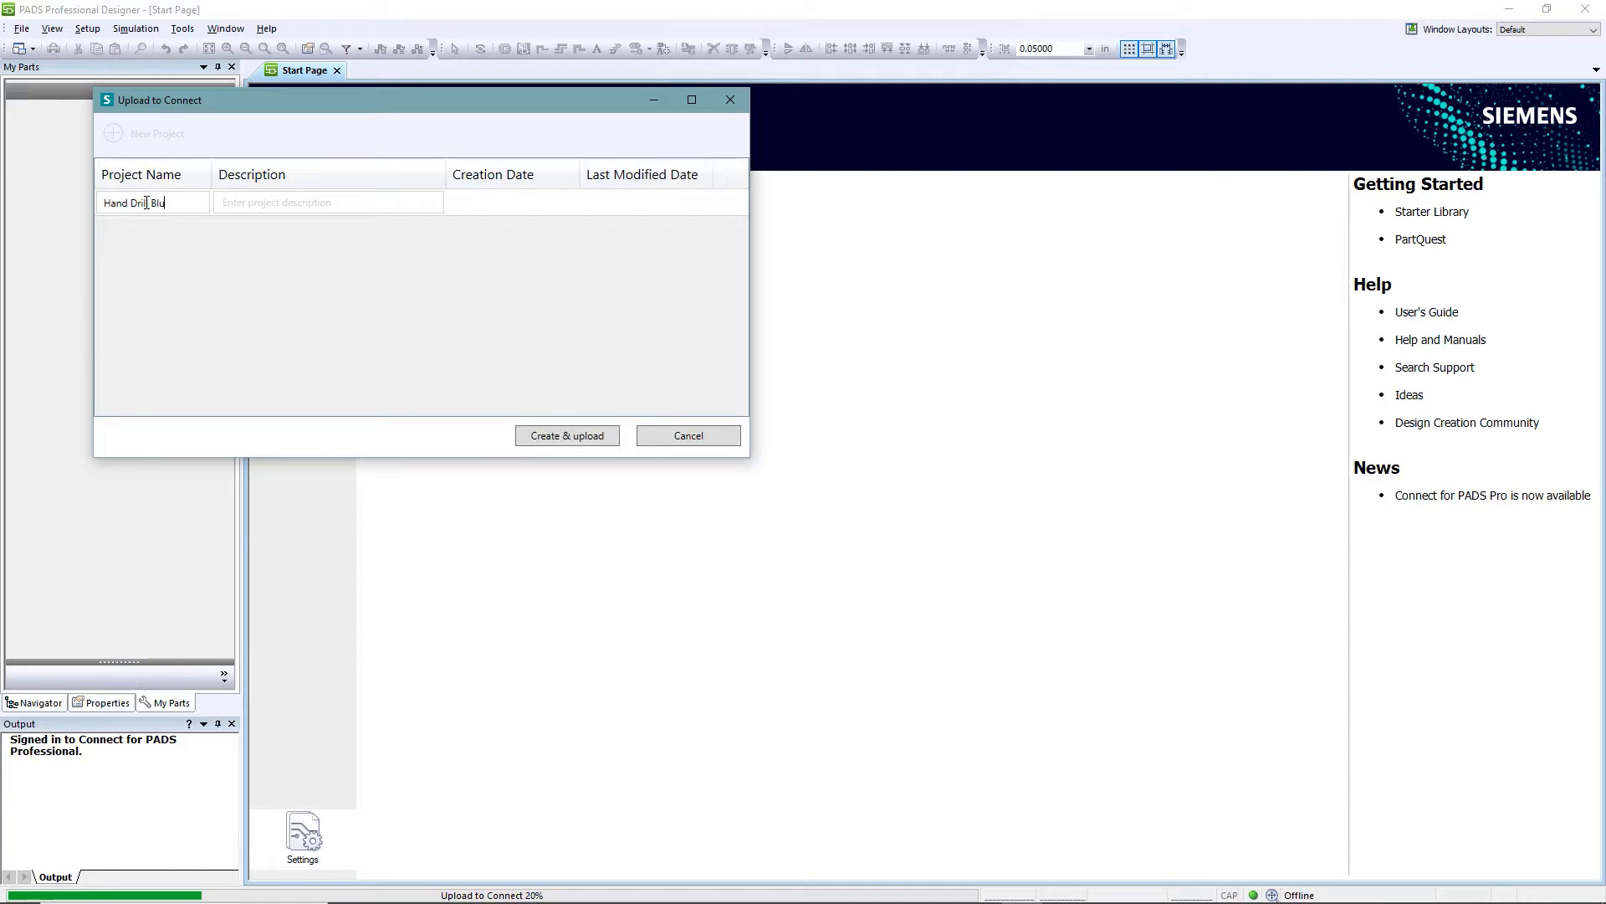
{"action": "type", "text": "etooth"}
{"action": "left_click", "coordinate": [251, 205]}
{"action": "type", "text": "Added"}
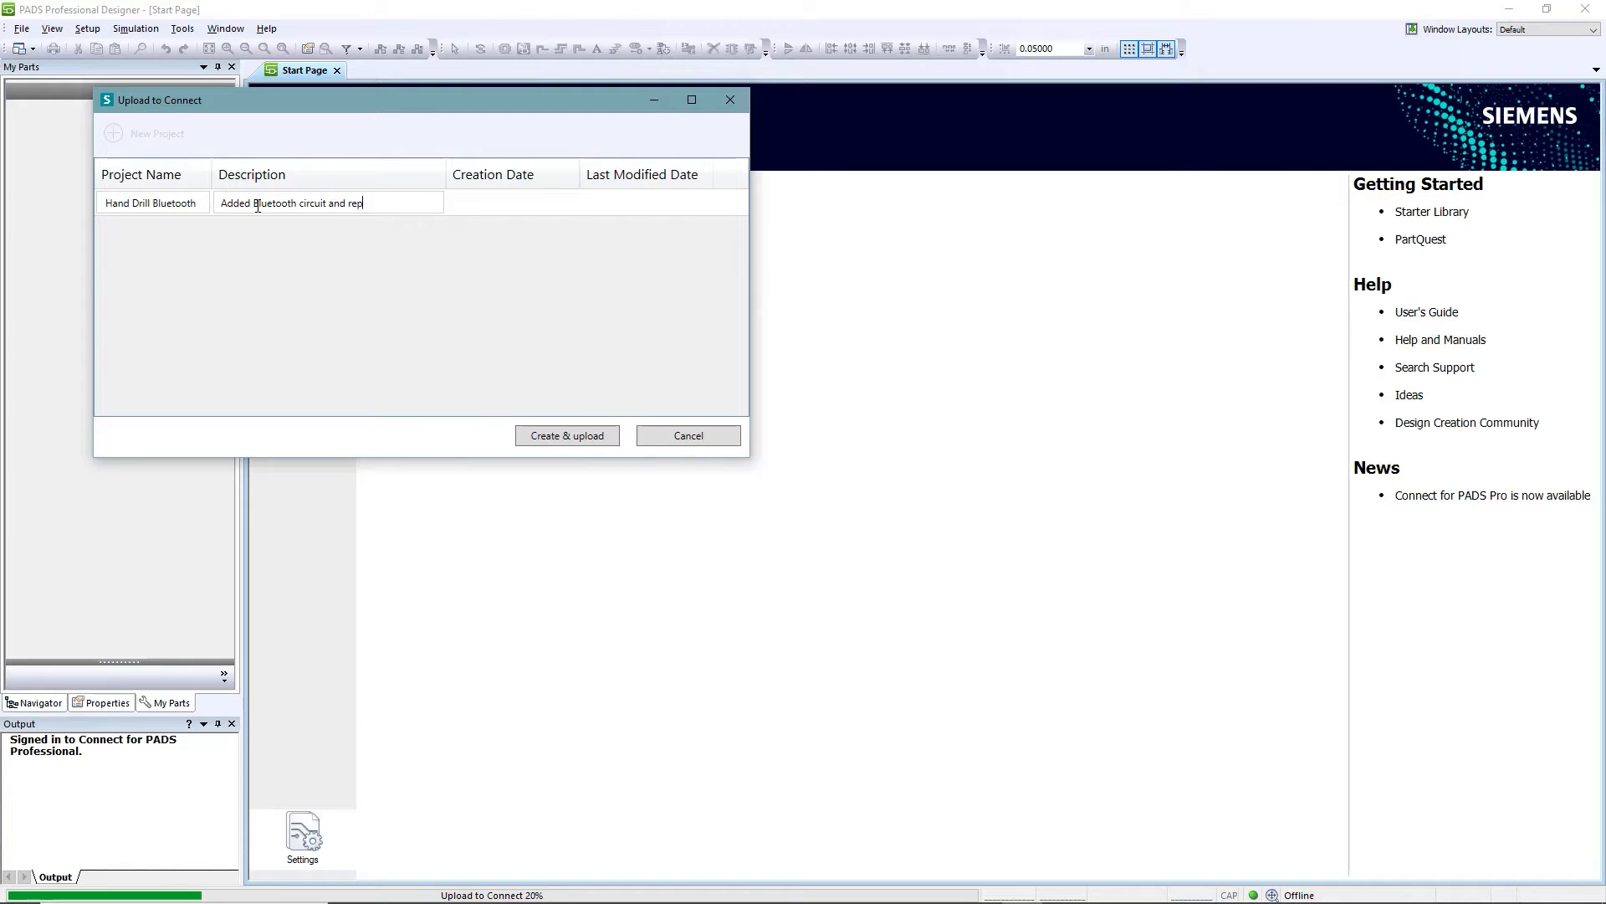
{"action": "type", "text": "ble with flex"}
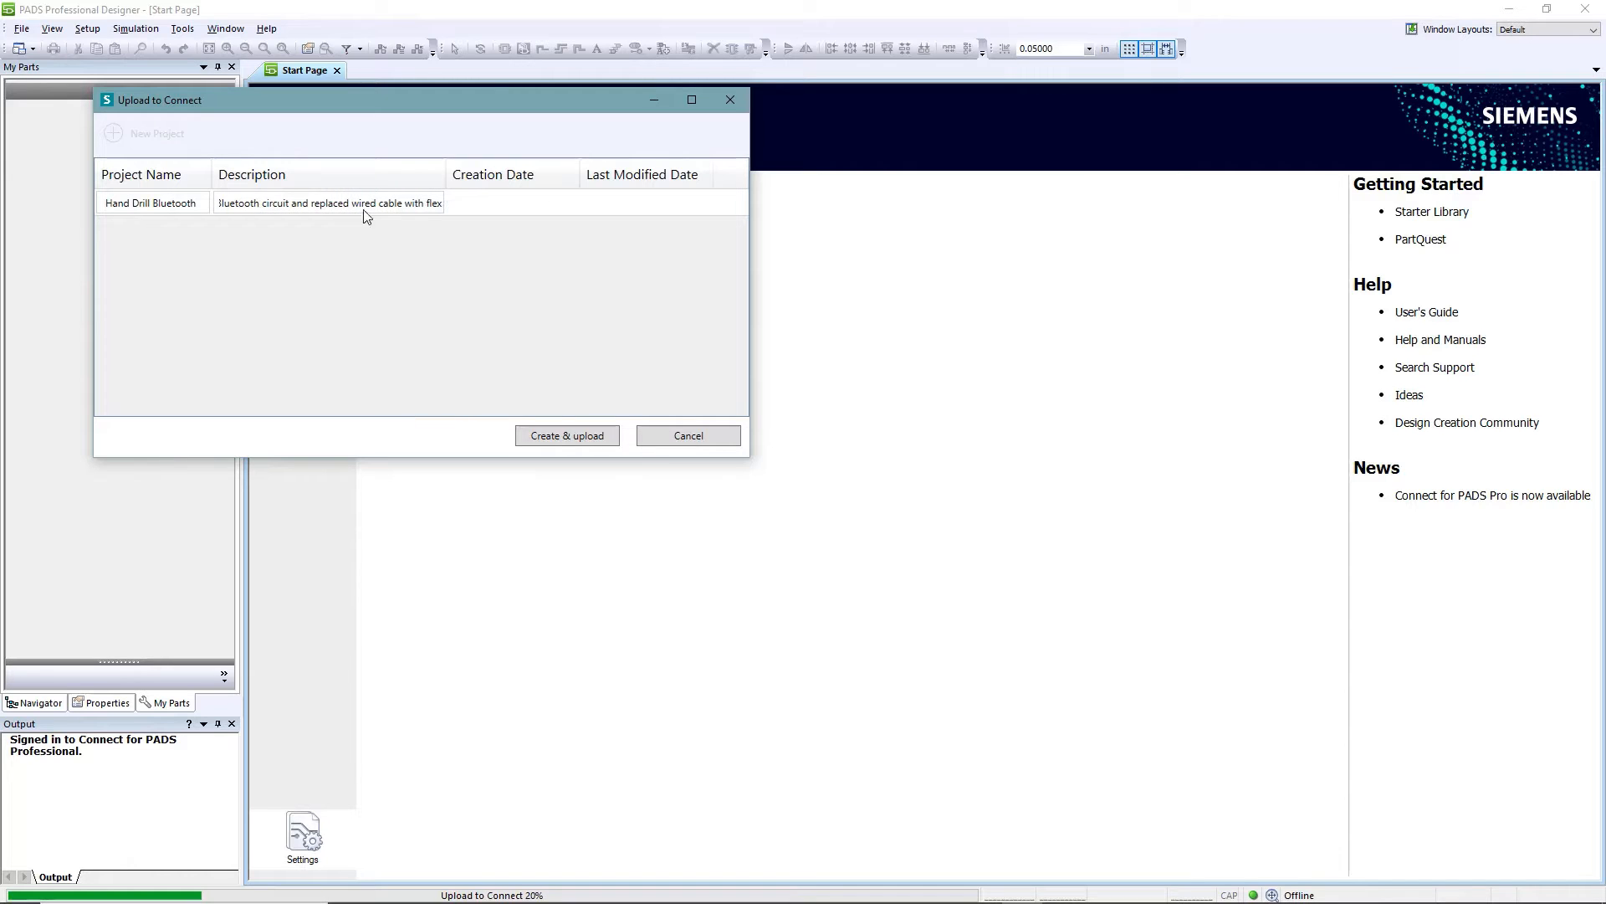
{"action": "left_click", "coordinate": [508, 222]}
{"action": "left_click", "coordinate": [553, 436]}
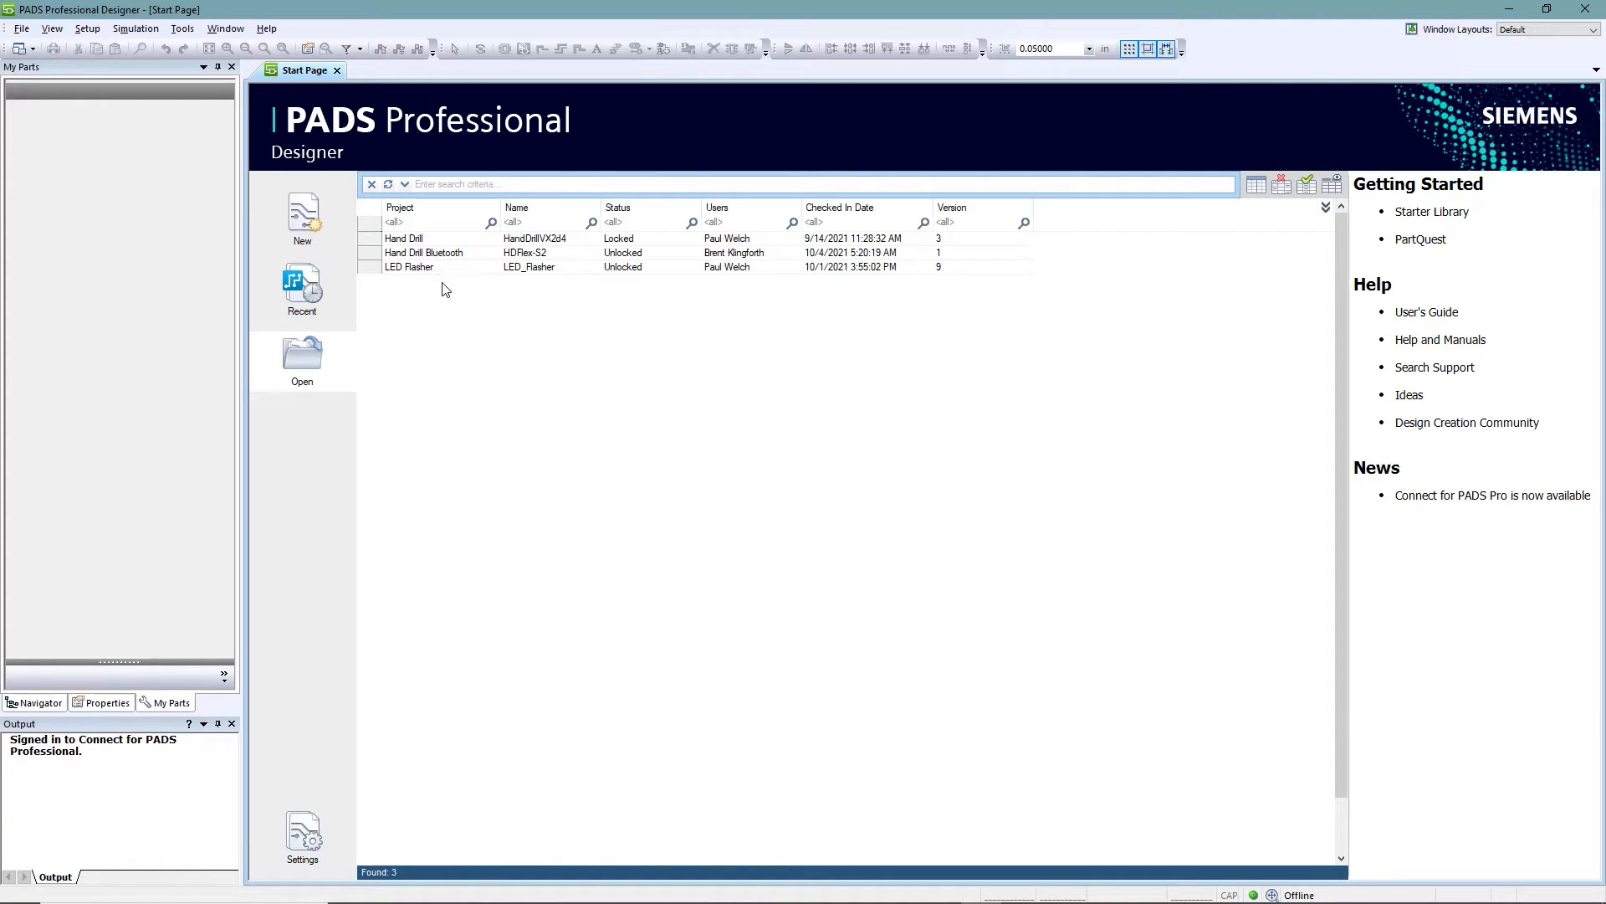
Step: Open the Hand Drill Bluetooth project from Connect for exclusive editing, using the PADS Professional DL license
{"action": "left_click", "coordinate": [446, 261]}
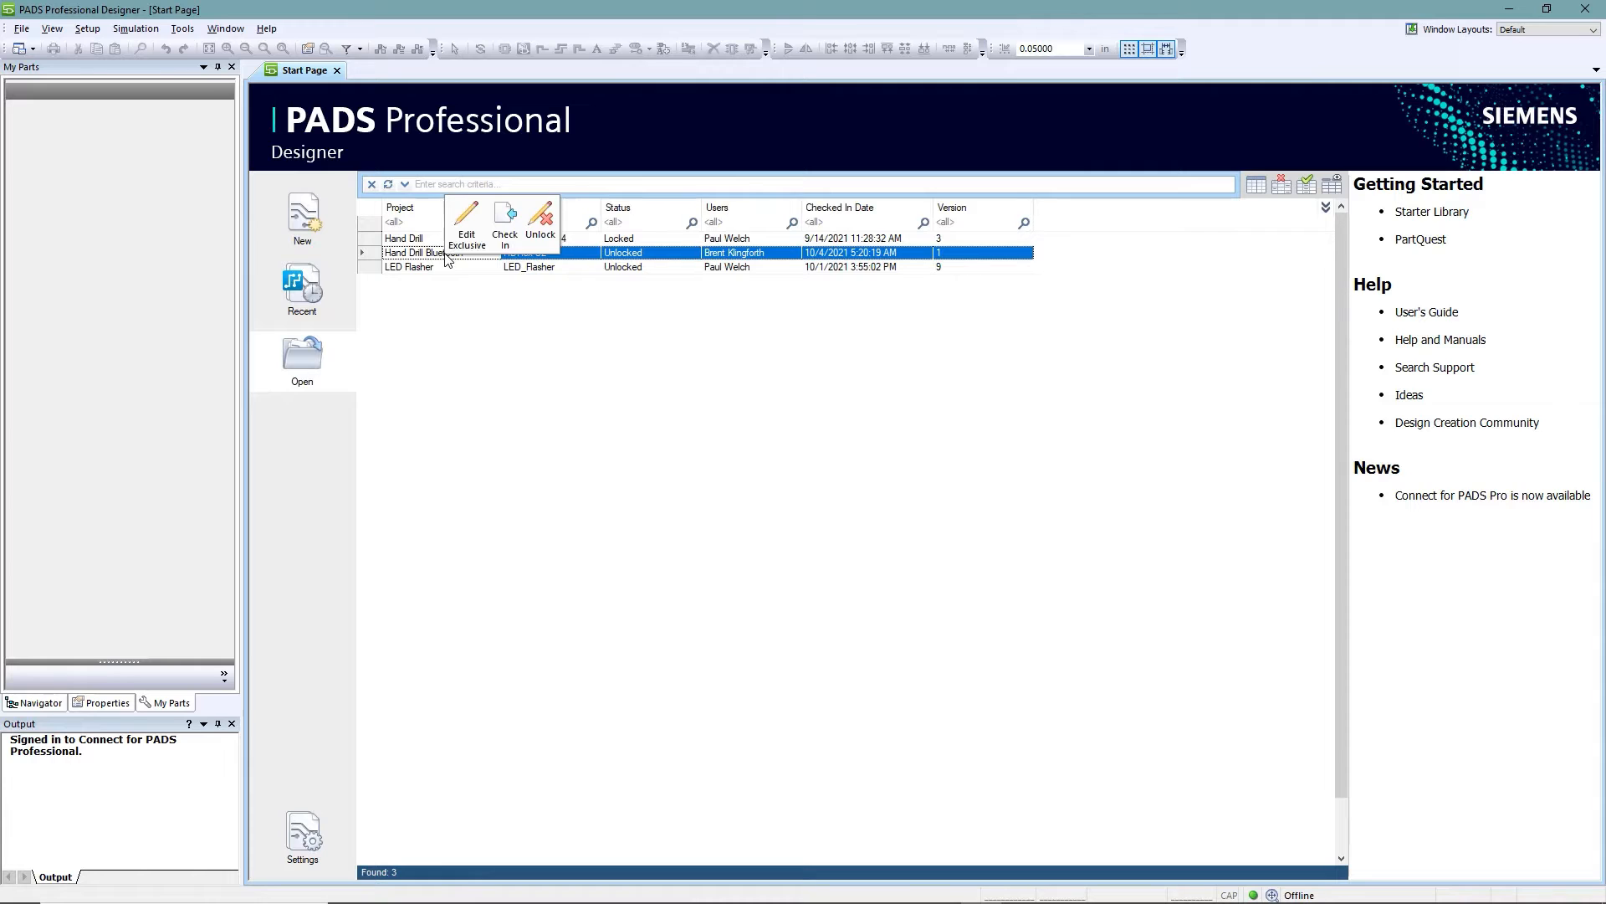
{"action": "left_click", "coordinate": [465, 238]}
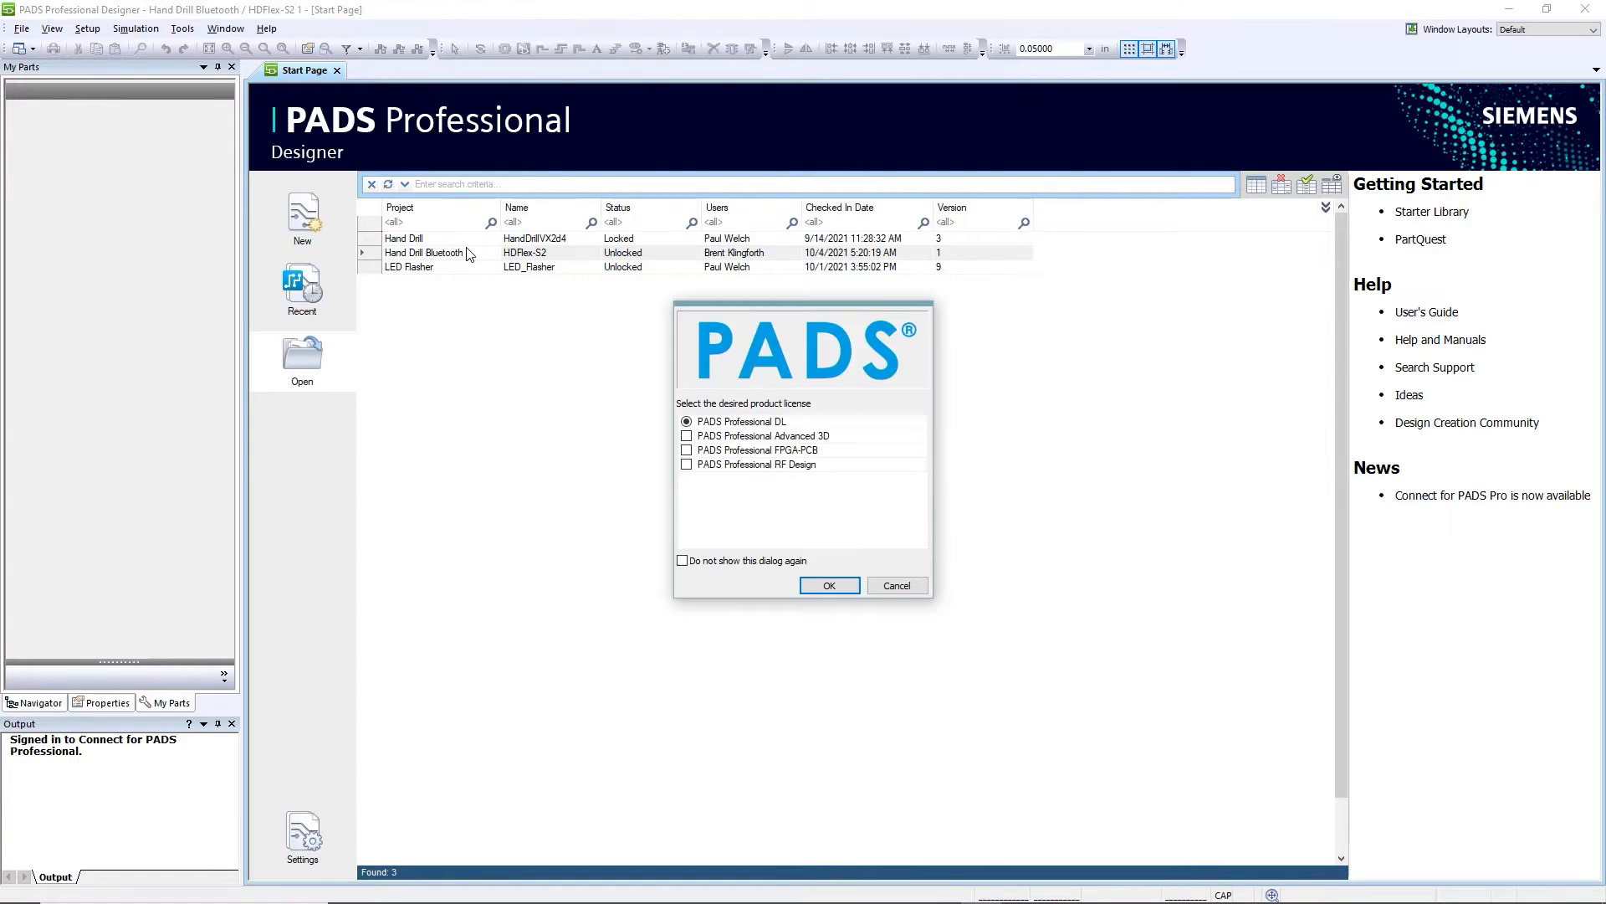
{"action": "left_click", "coordinate": [816, 586]}
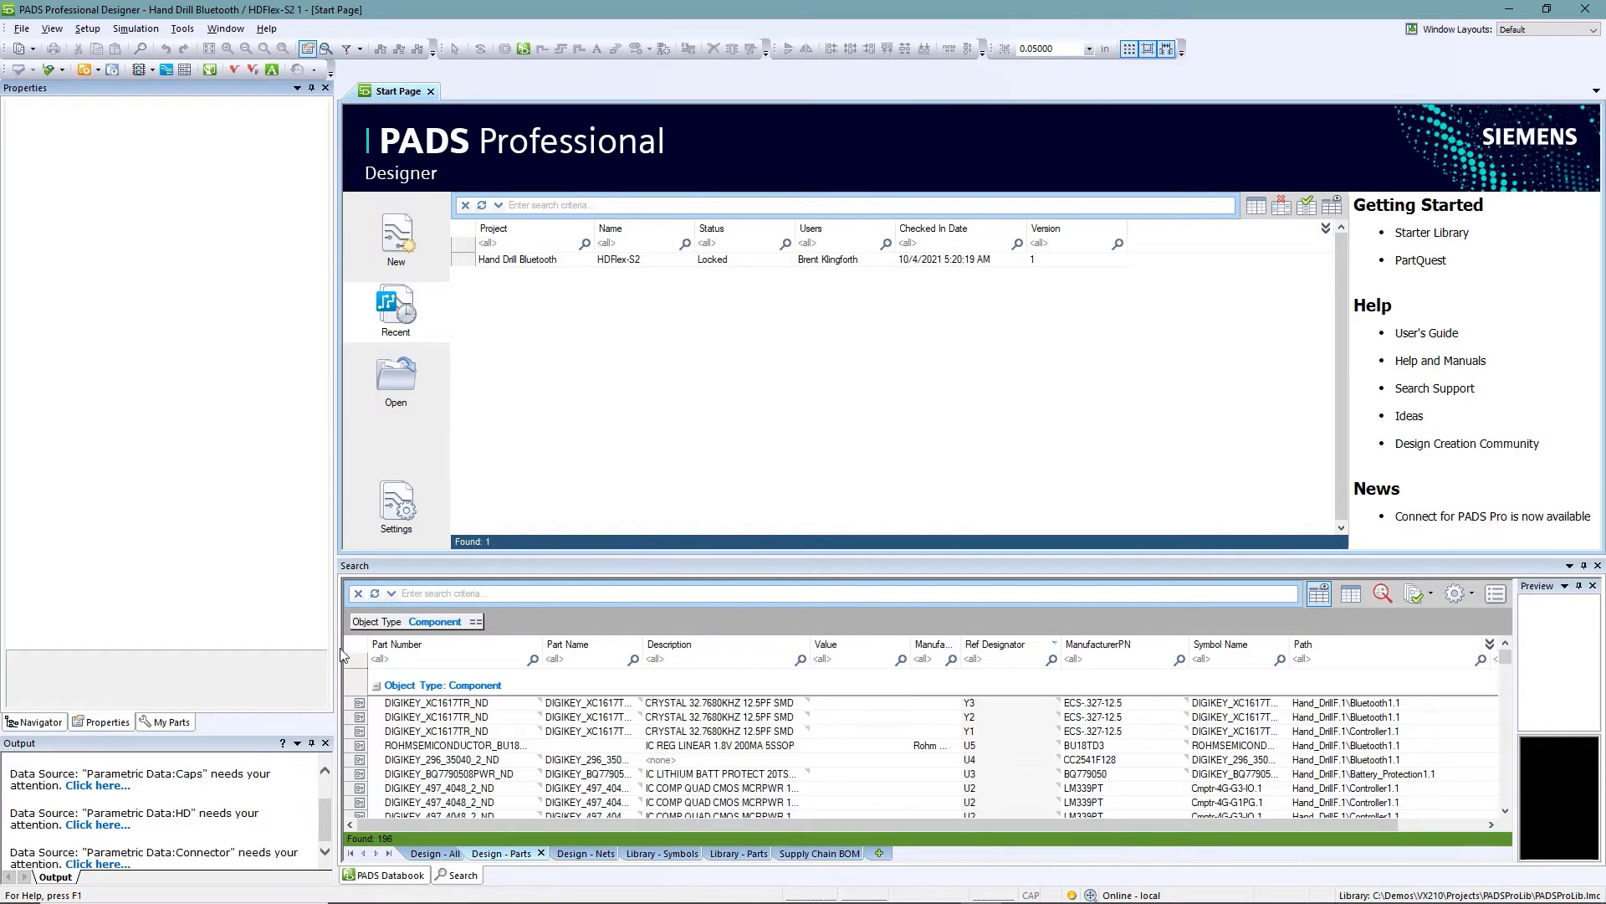
Step: Open the Hand_DrillF schematic, go into its Battery_Protection1 block, and inspect component U3 and its properties
{"action": "left_click", "coordinate": [42, 722]}
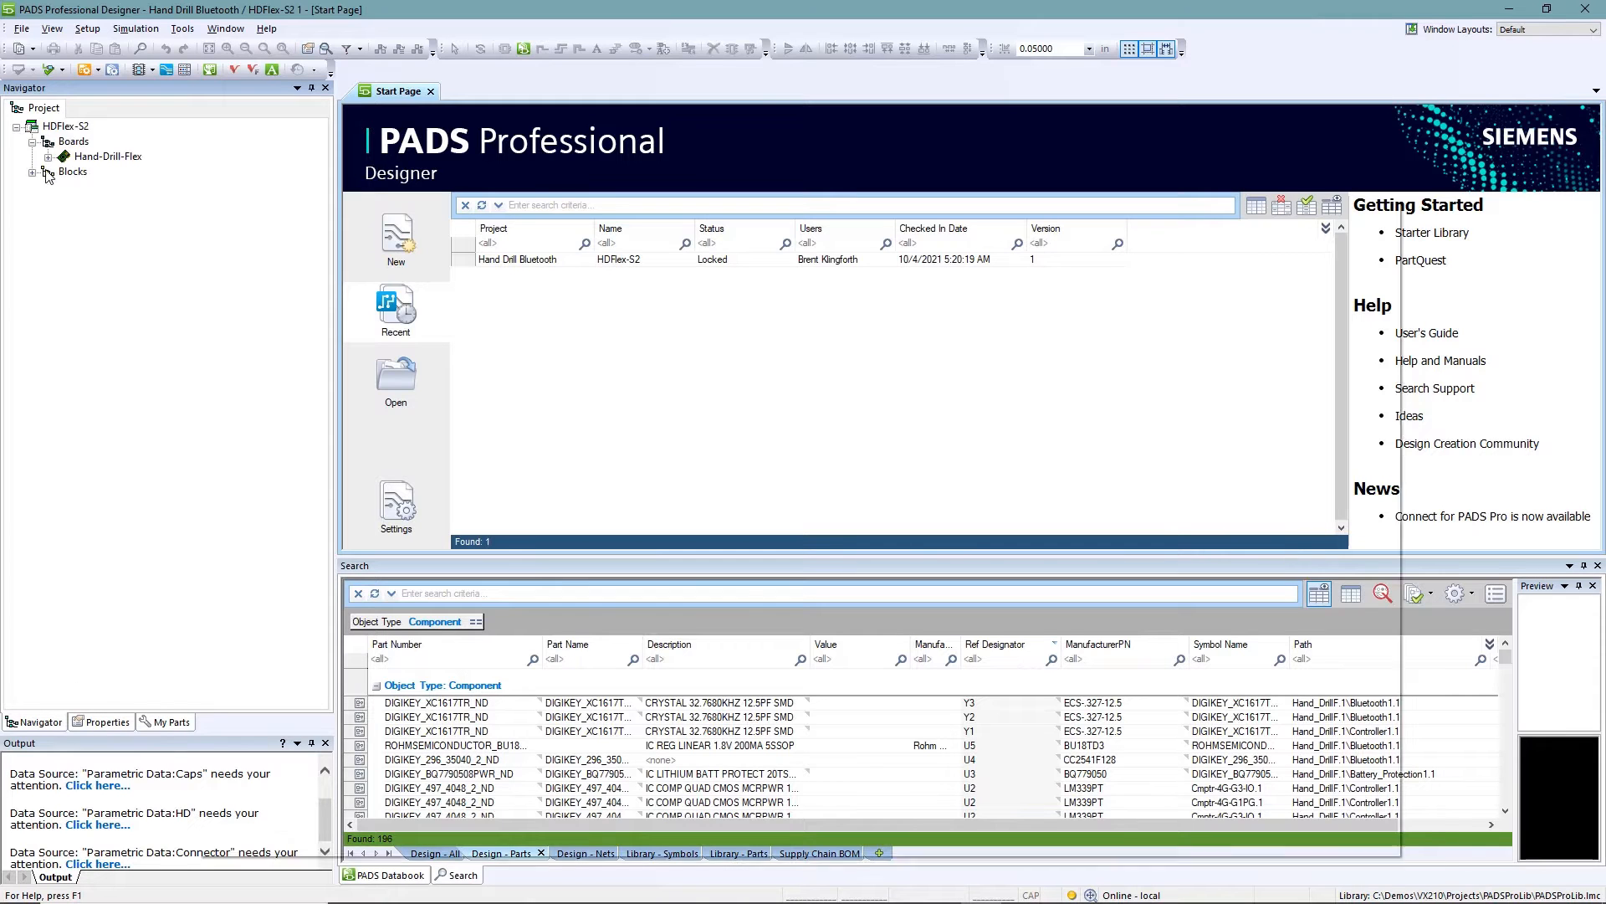
{"action": "double_click", "coordinate": [107, 157]}
{"action": "left_click", "coordinate": [113, 170]}
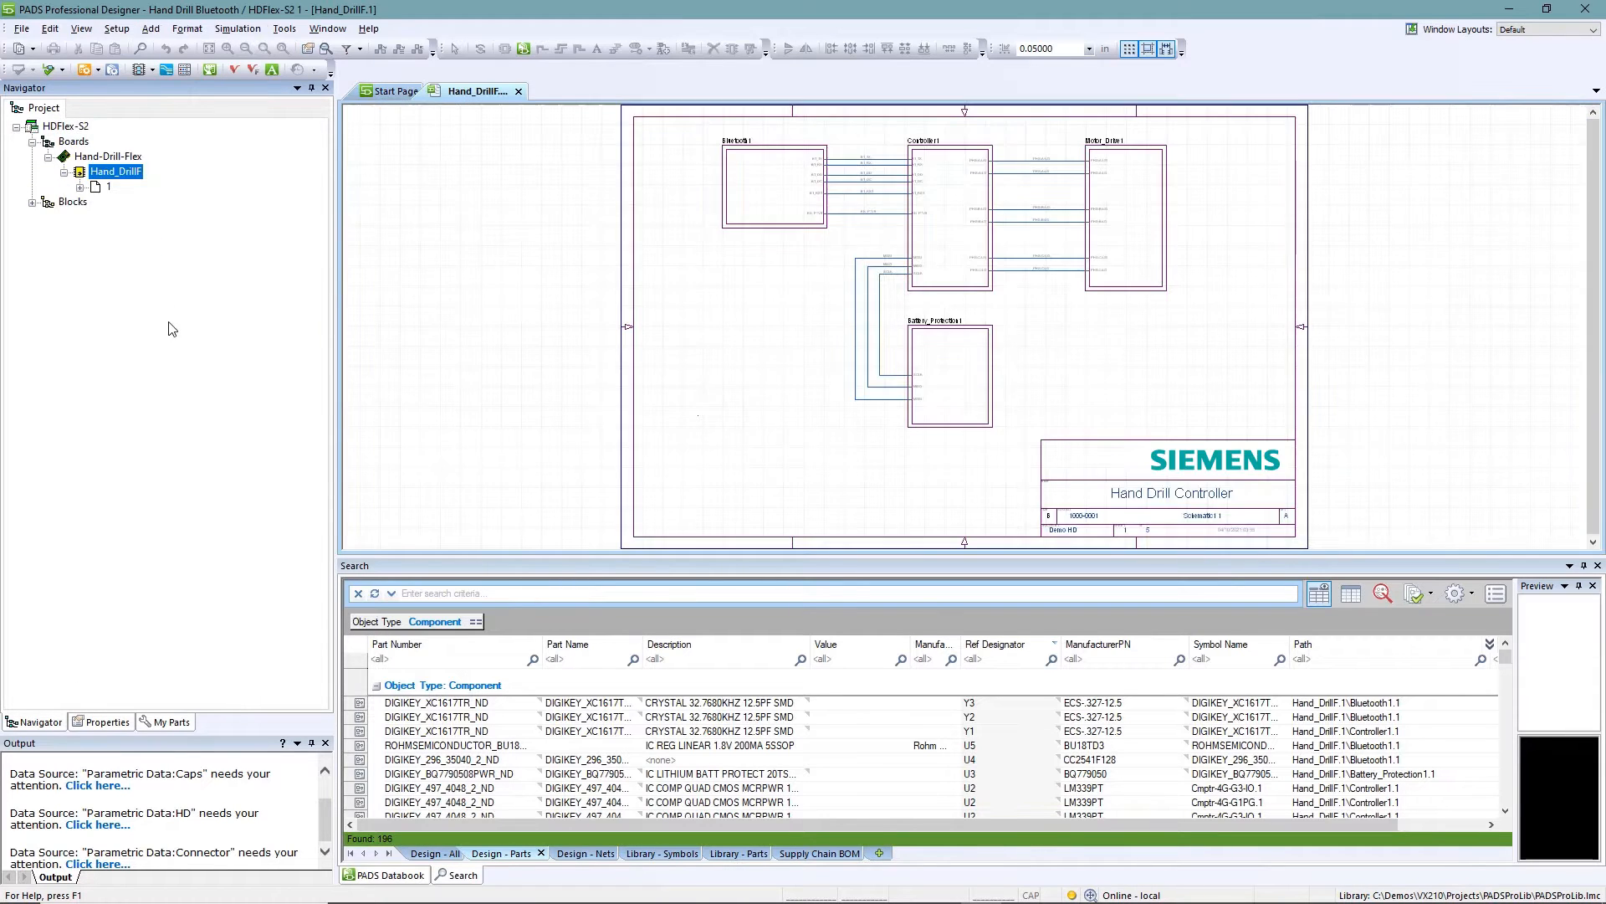
{"action": "double_click", "coordinate": [942, 366]}
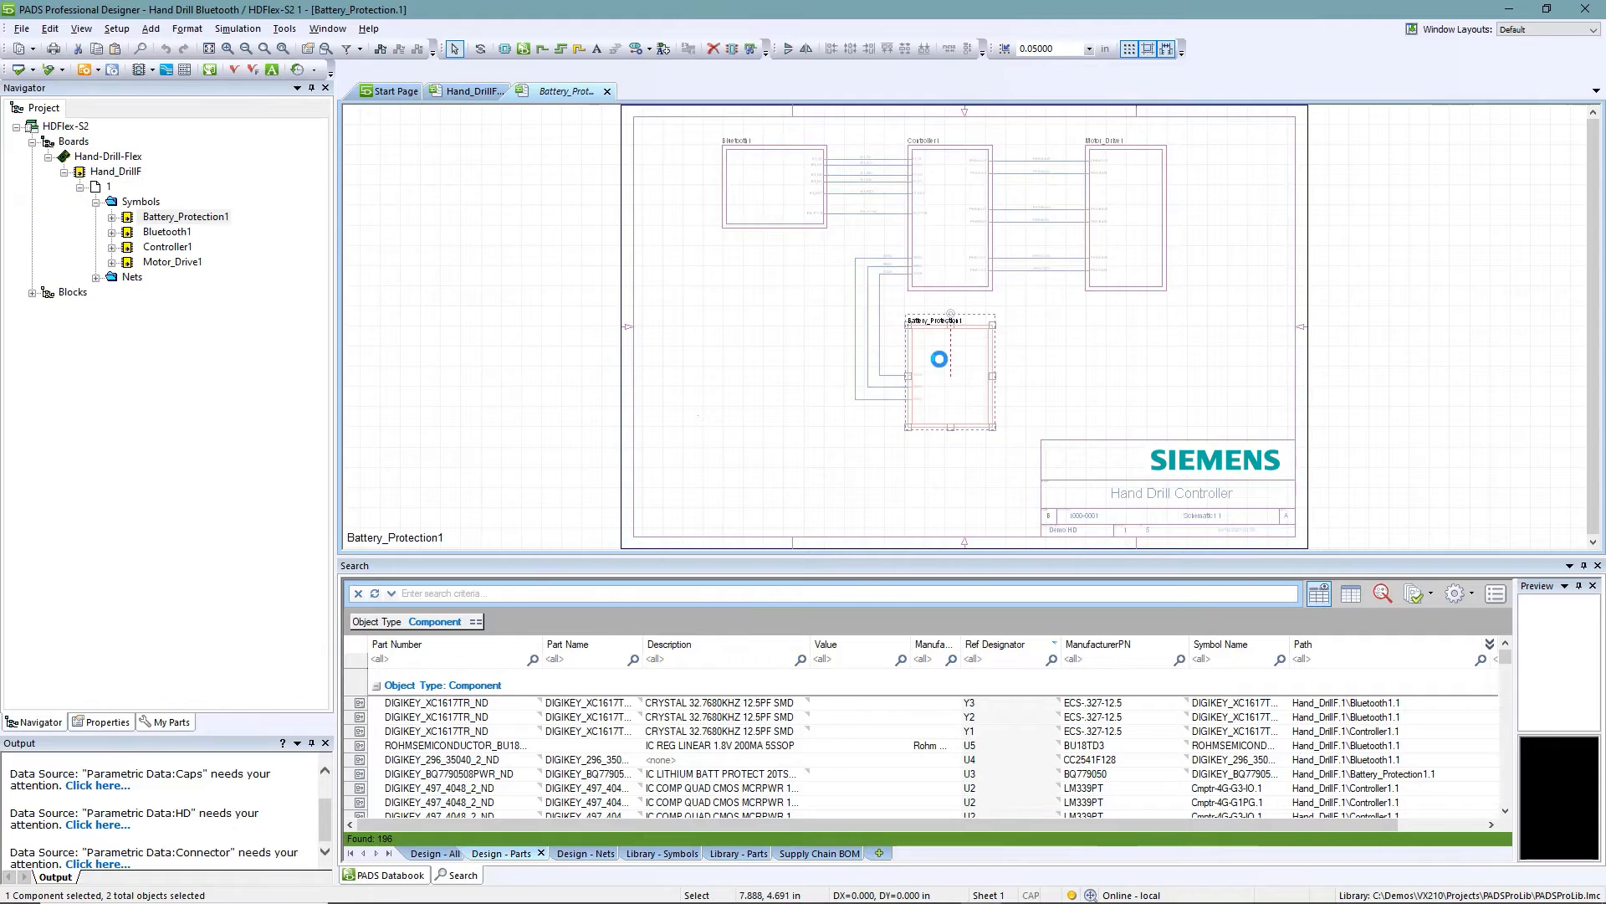
{"action": "scroll", "coordinate": [1009, 272], "scroll_direction": "up", "scroll_amount": 3}
{"action": "scroll", "coordinate": [1009, 277], "scroll_direction": "up", "scroll_amount": 4}
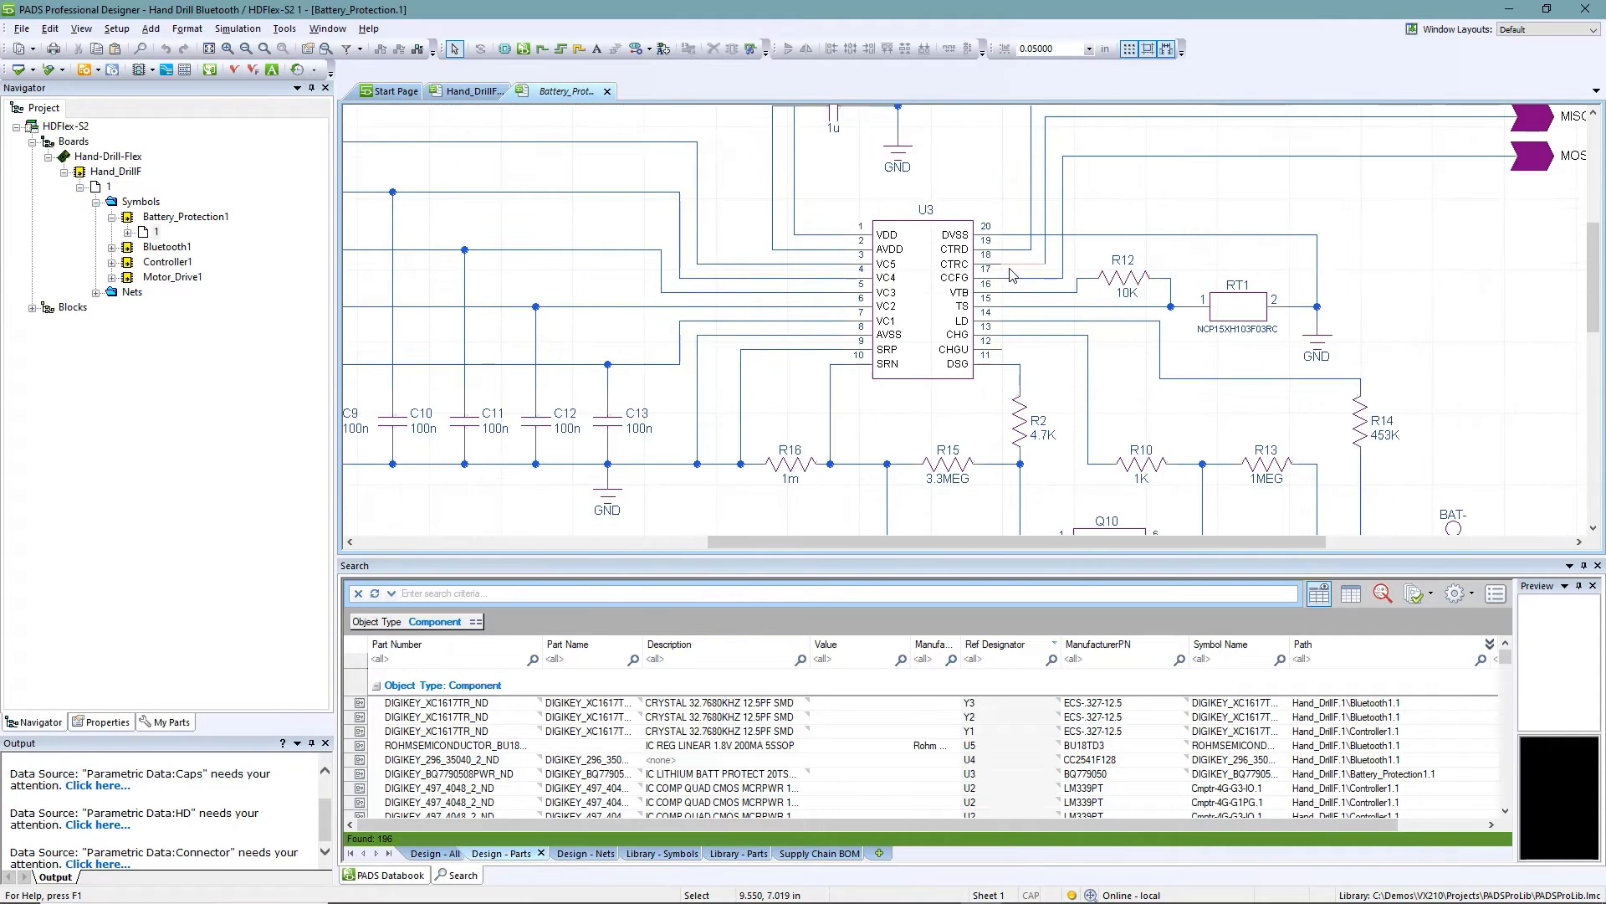
{"action": "left_click", "coordinate": [945, 298]}
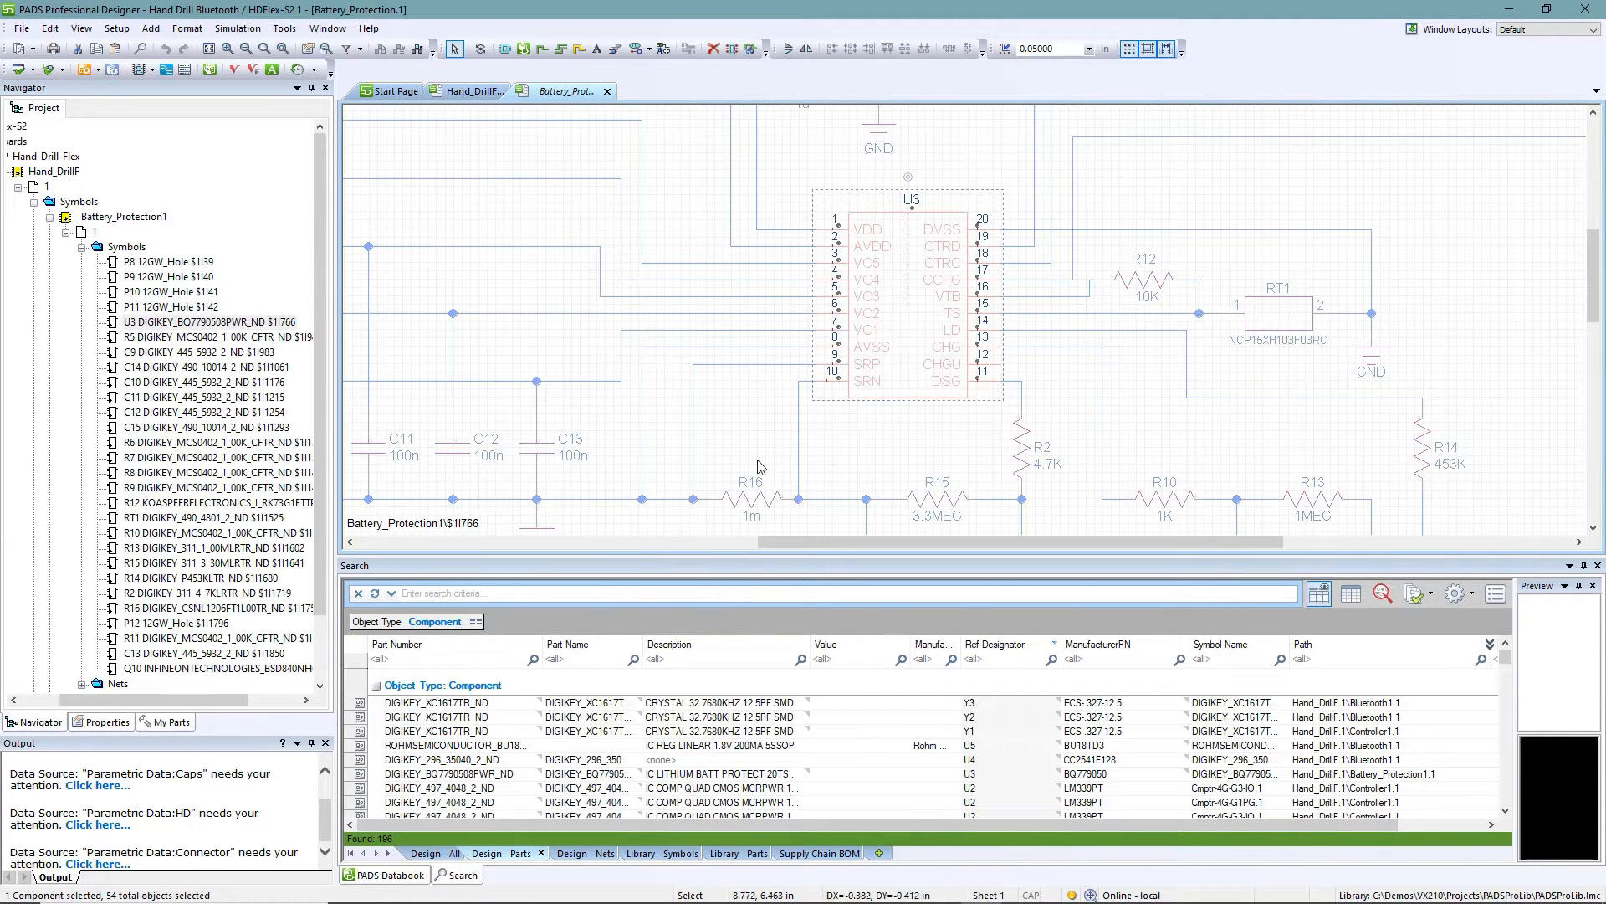
{"action": "left_click", "coordinate": [102, 722]}
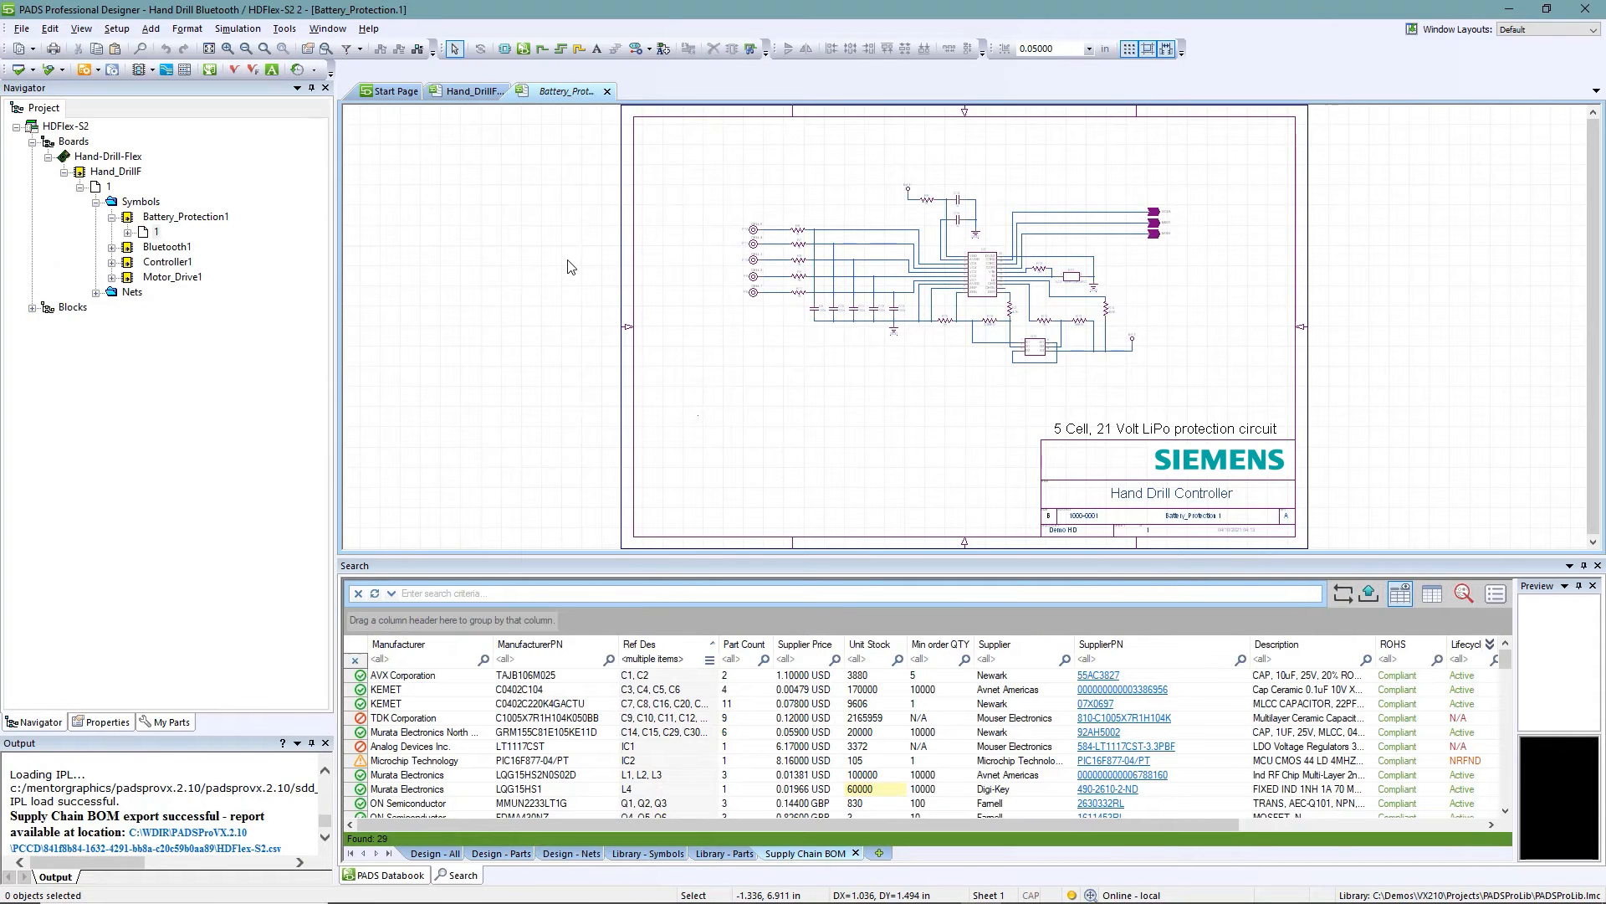
Step: Check in the Hand Drill Bluetooth project with the comment "Created BOM and PDF for view", keeping team notification on
{"action": "left_click", "coordinate": [21, 28]}
{"action": "left_click", "coordinate": [234, 260]}
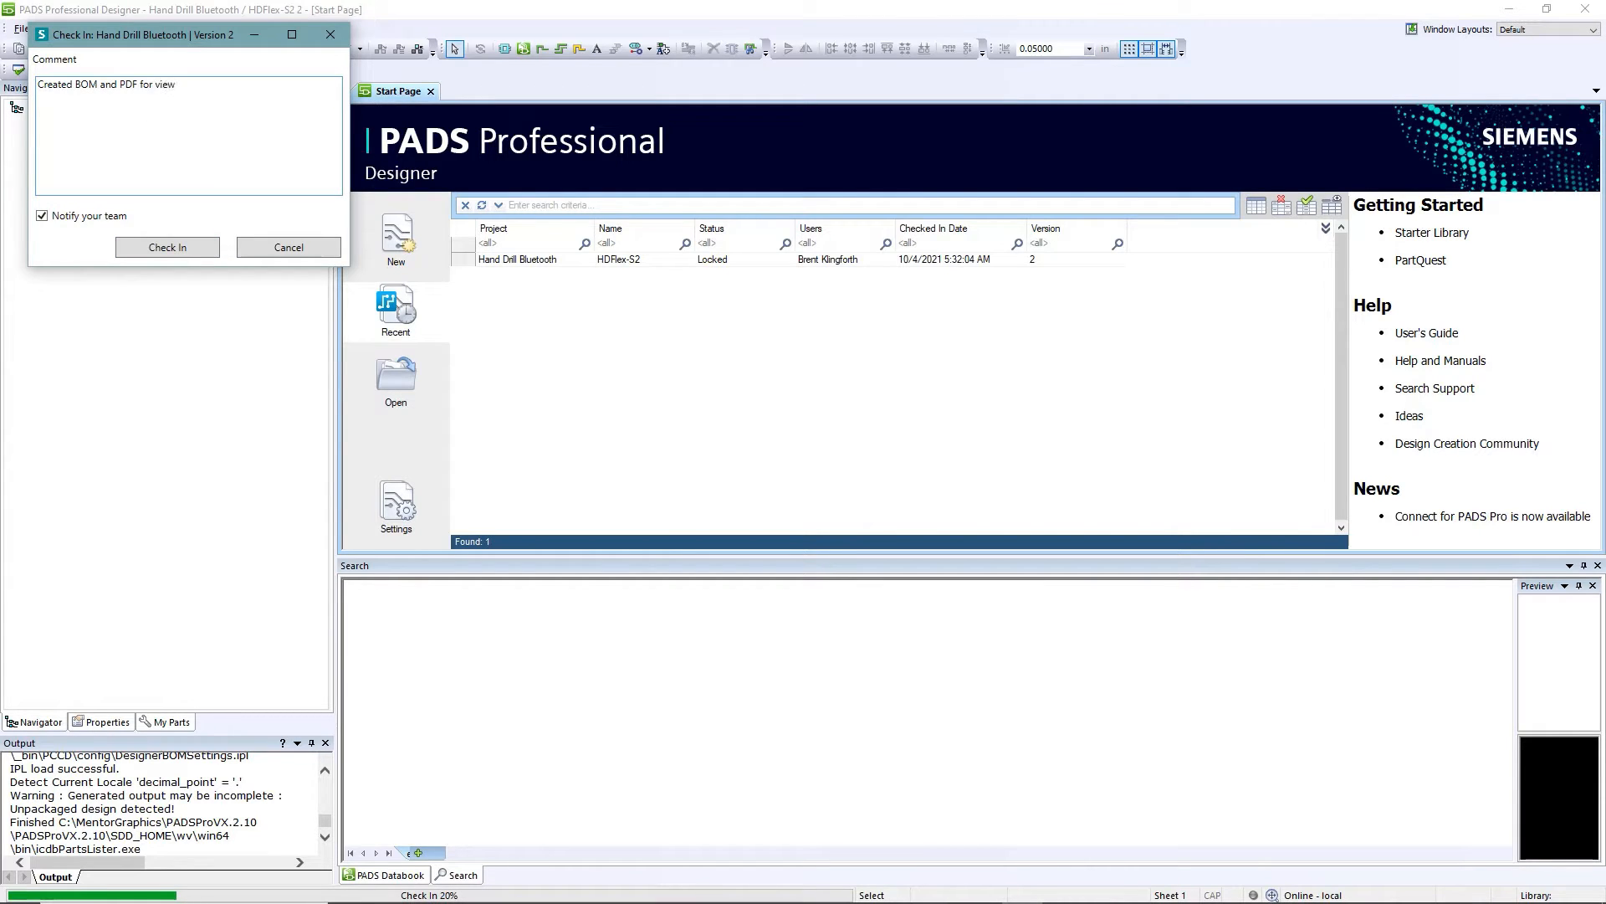
{"action": "left_click", "coordinate": [159, 244]}
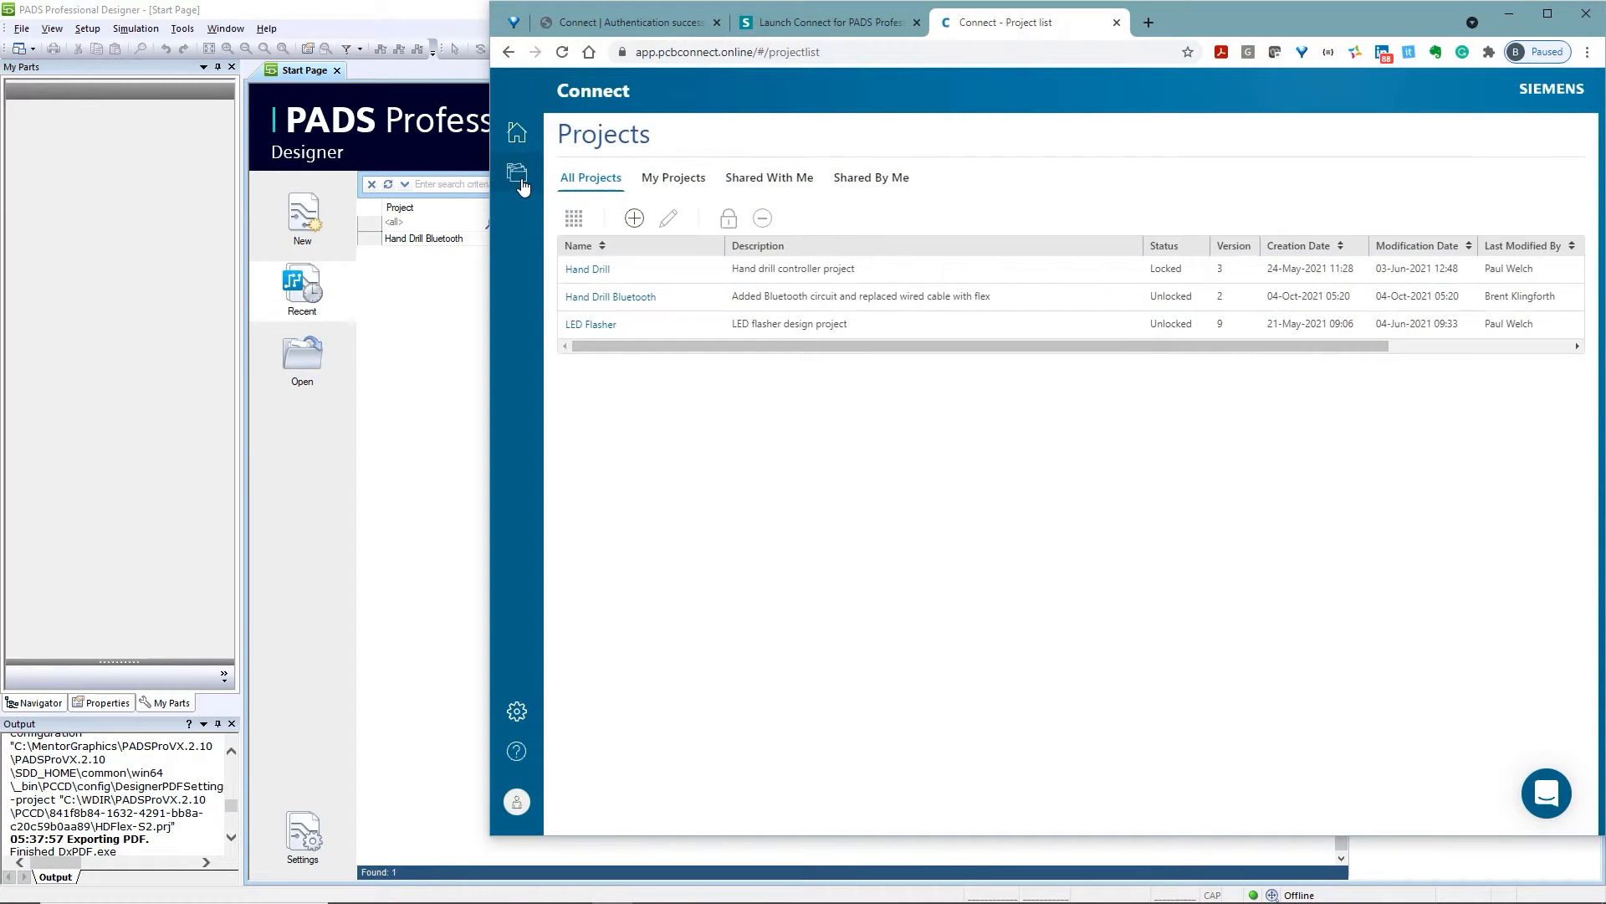
Step: In the Connect web app, open the Hand Drill Bluetooth project and review the sheets of its HDFlex-S2.prj schematic
{"action": "left_click", "coordinate": [516, 132]}
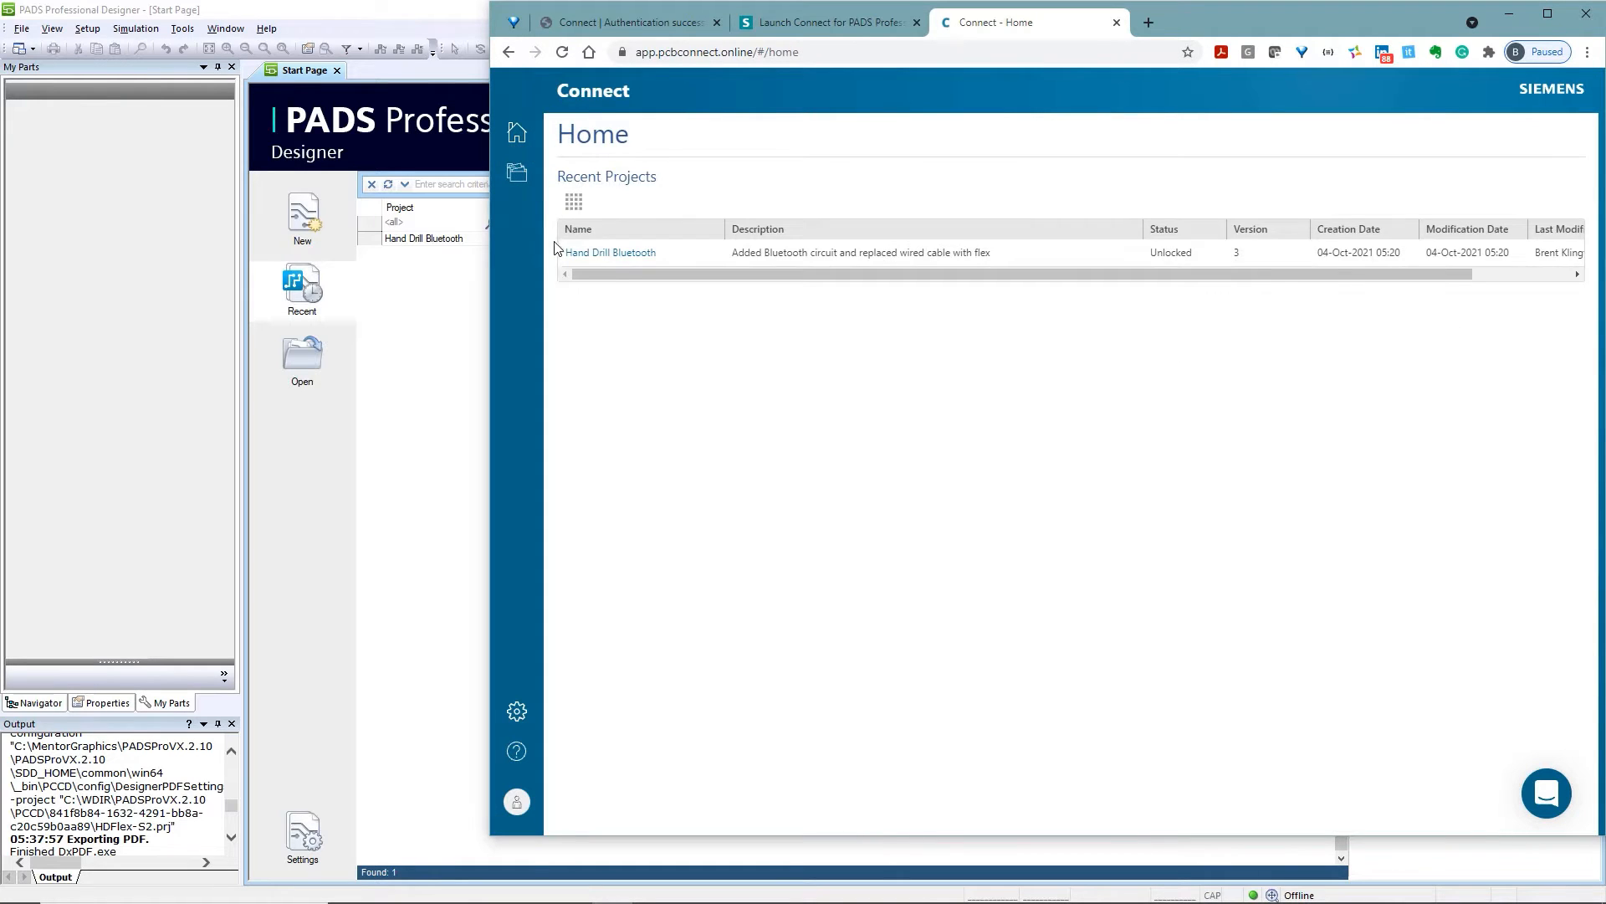
{"action": "left_click", "coordinate": [610, 253]}
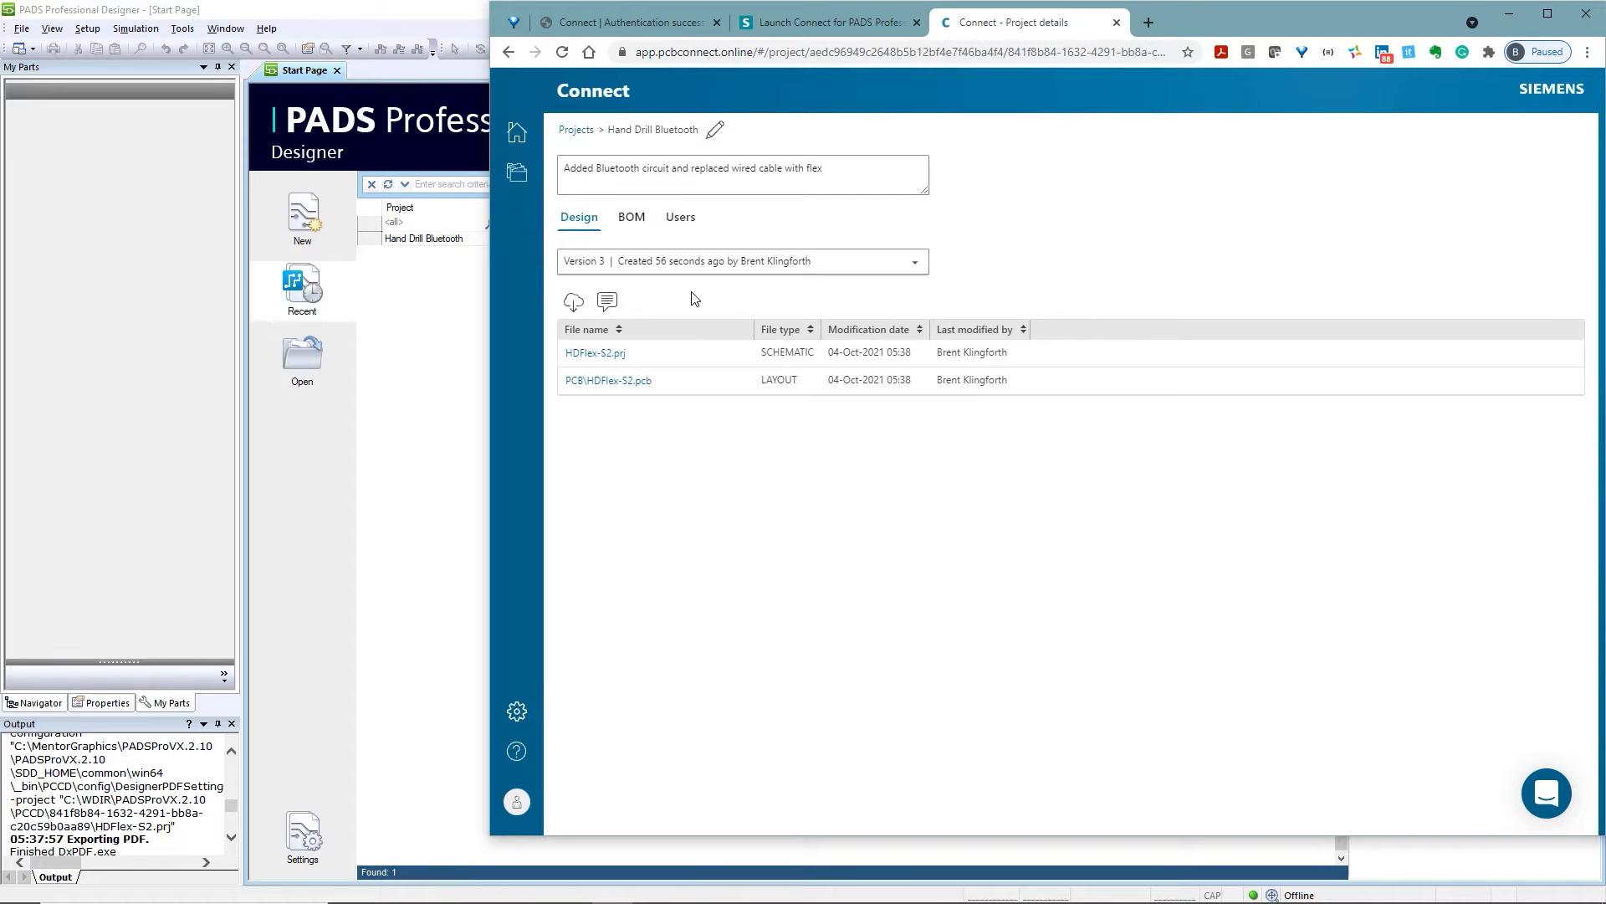
{"action": "left_click", "coordinate": [616, 359]}
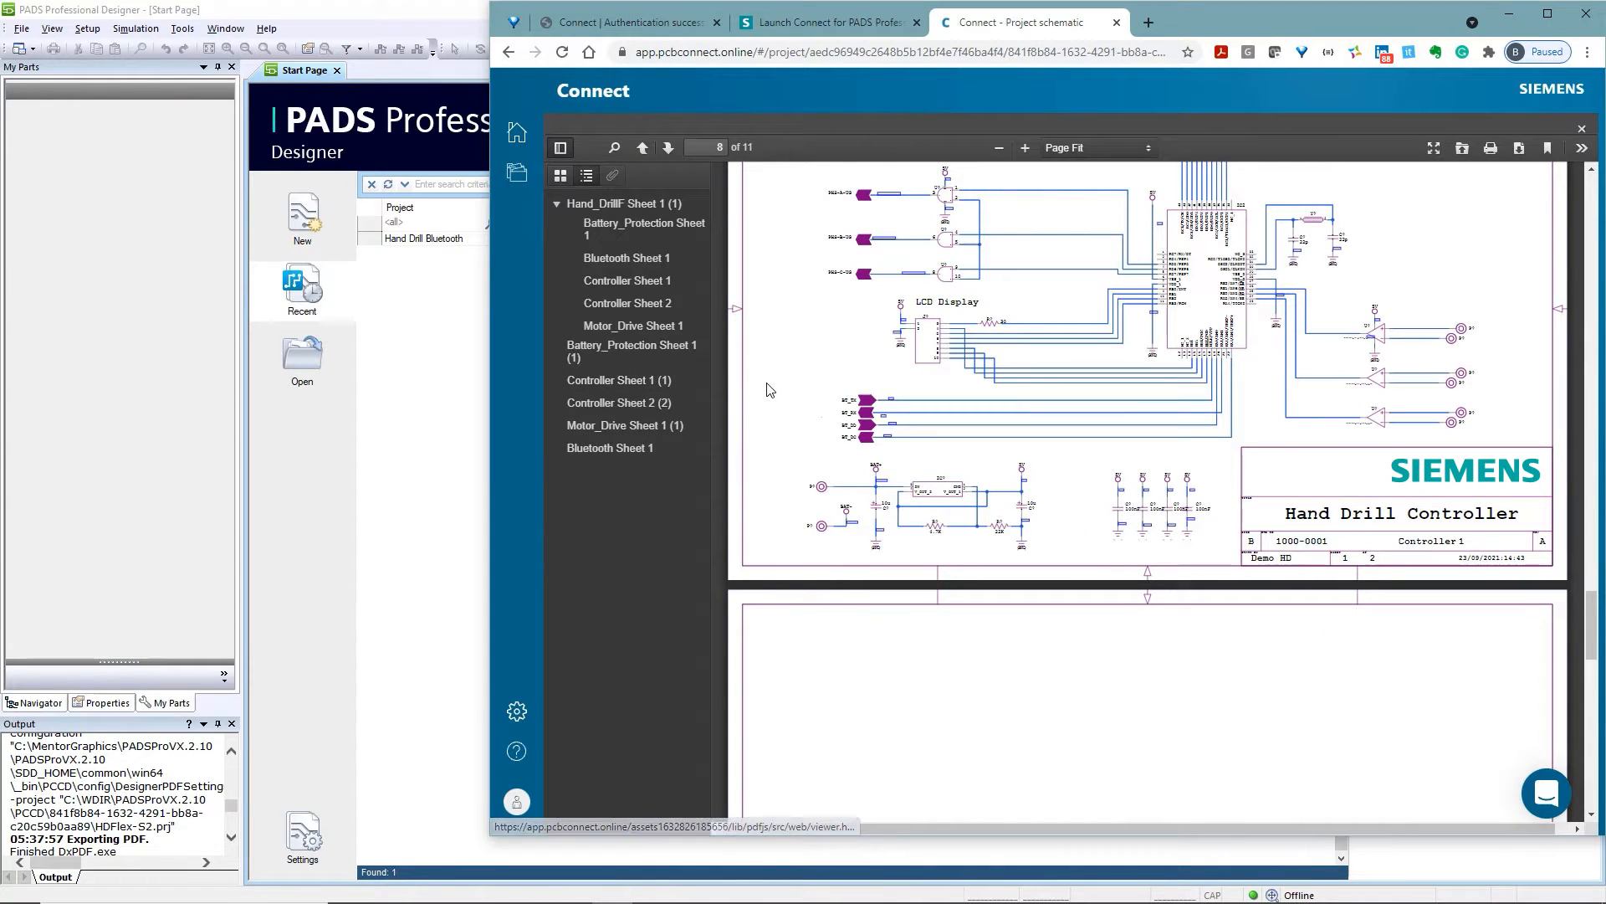
{"action": "left_click", "coordinate": [655, 387]}
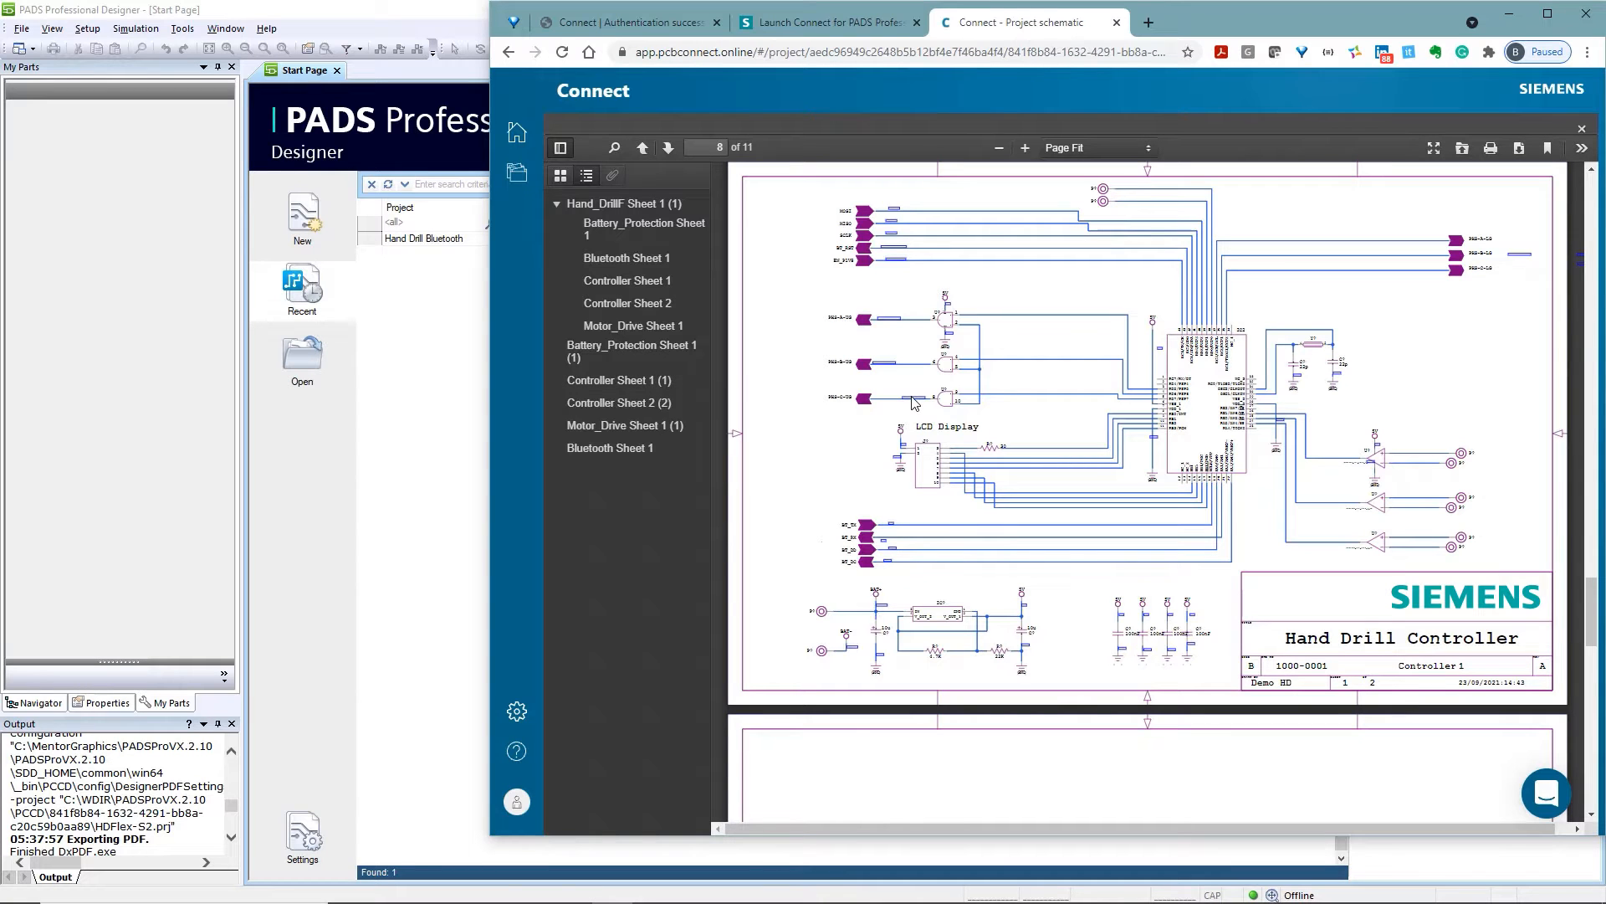
{"action": "scroll", "coordinate": [914, 402], "scroll_direction": "down", "scroll_amount": 10}
{"action": "scroll", "coordinate": [912, 441], "scroll_direction": "down", "scroll_amount": 5}
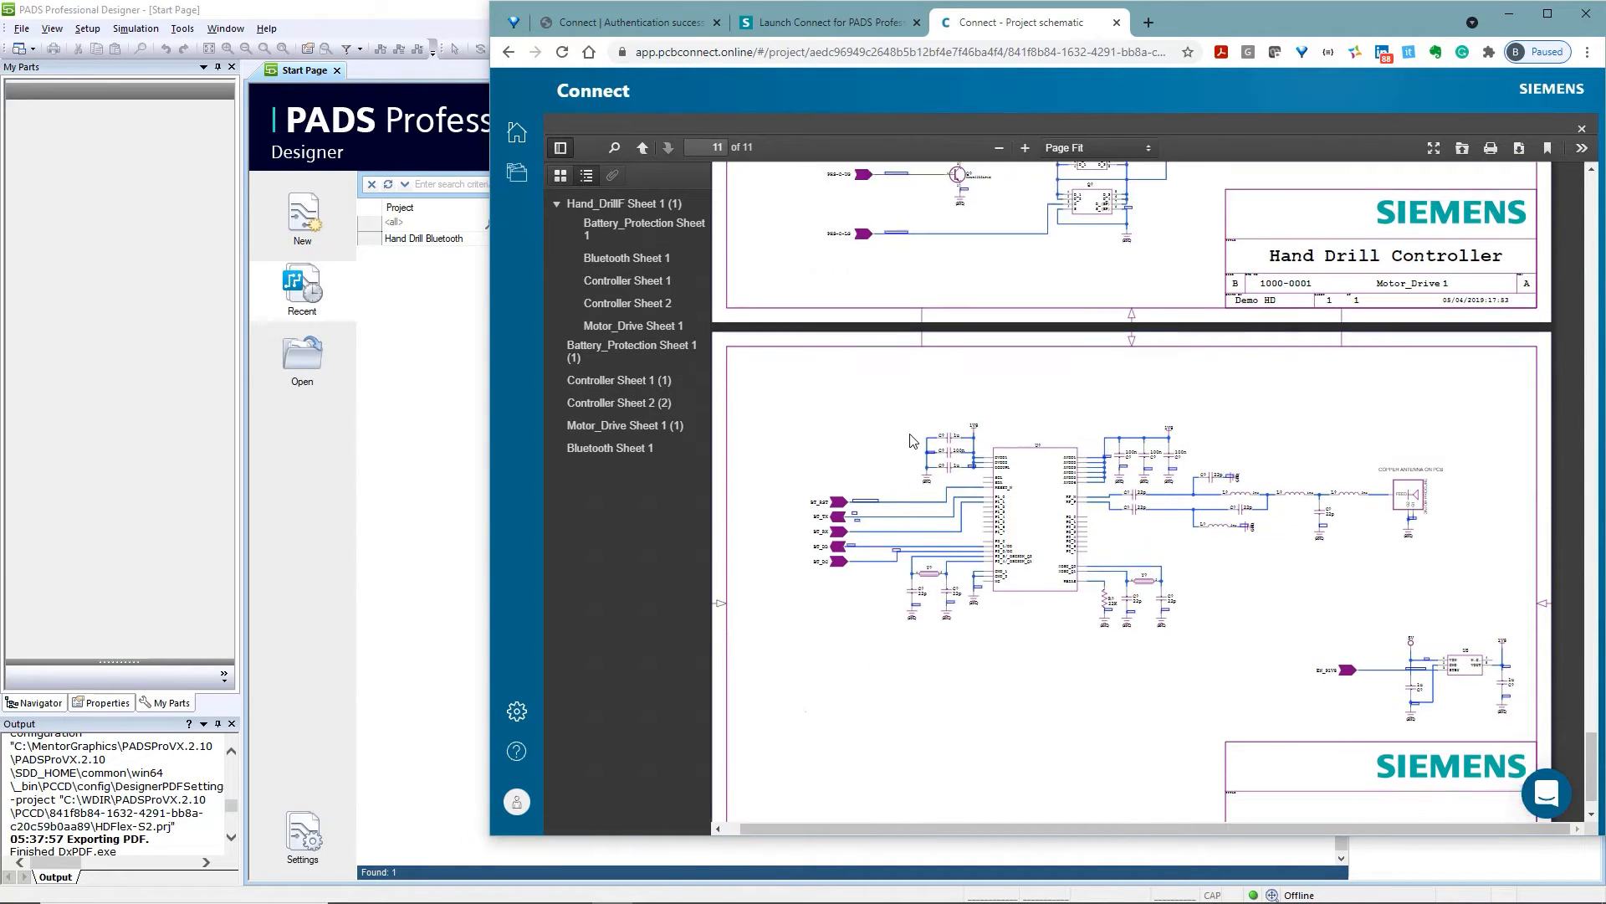
{"action": "scroll", "coordinate": [912, 441], "scroll_direction": "down", "scroll_amount": 1}
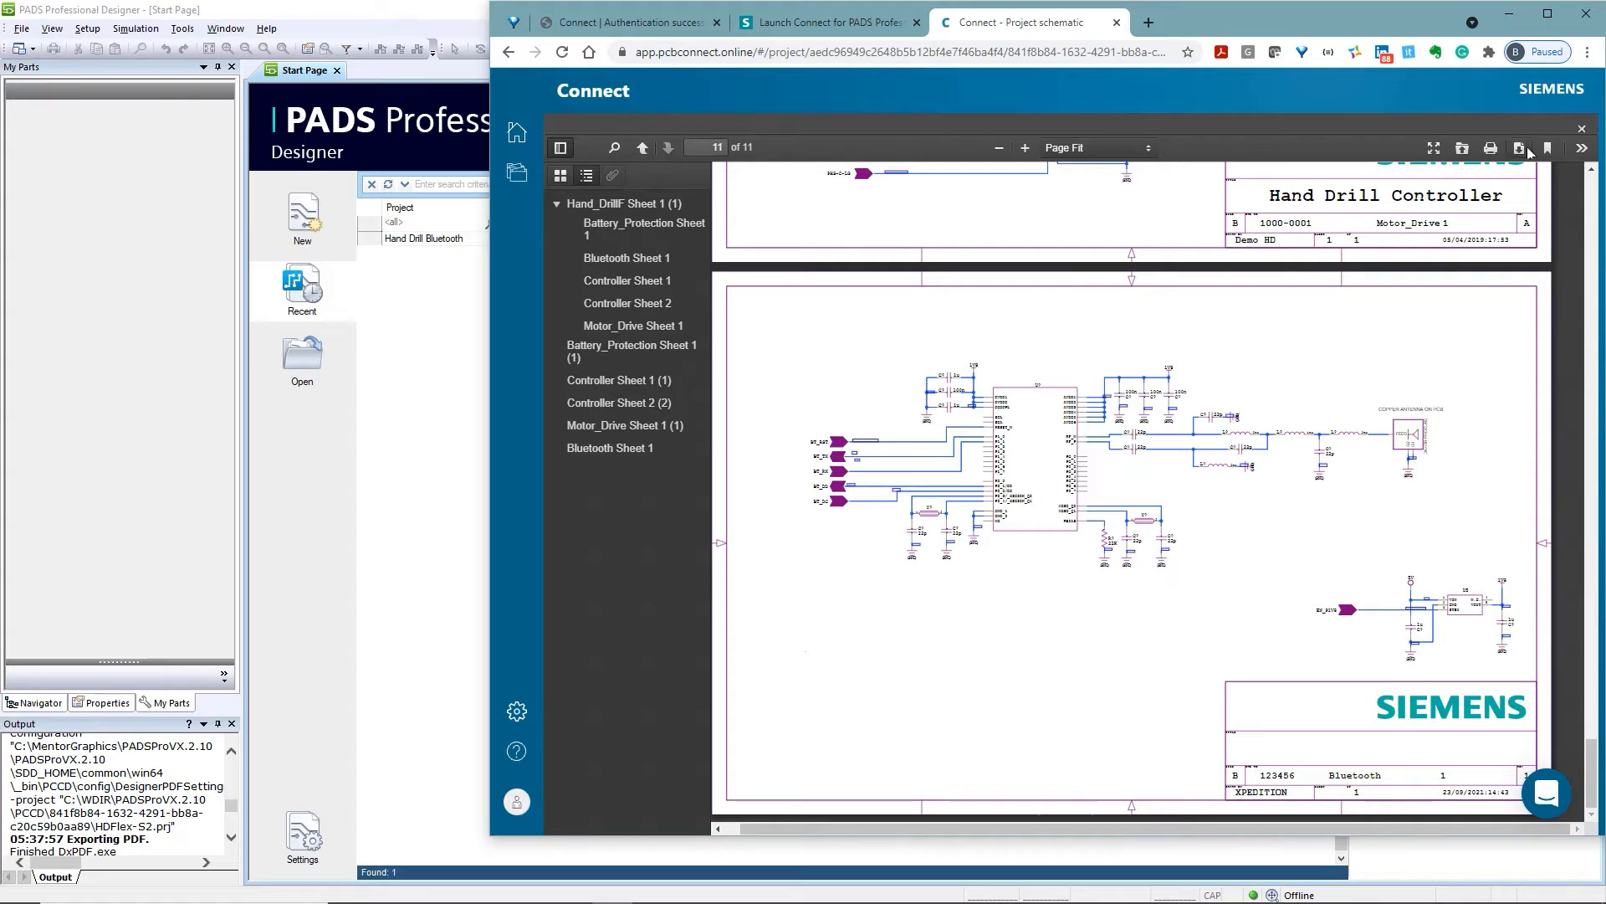
{"action": "left_click", "coordinate": [1582, 132]}
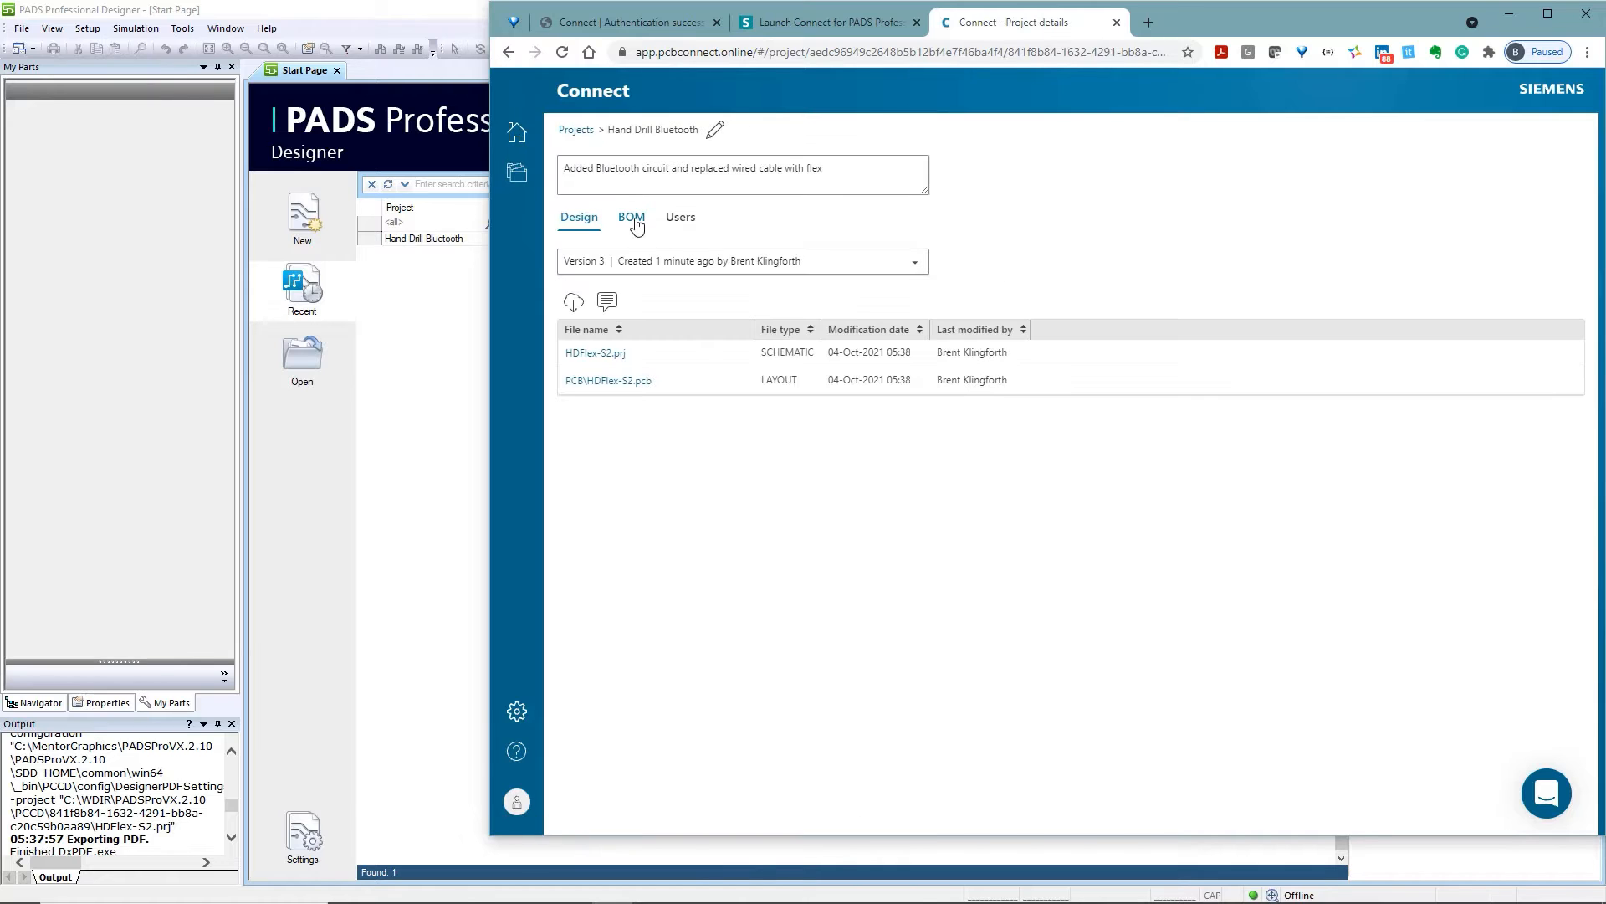
Step: Review the parts listed in the bill of materials for version 3 of the Hand Drill Bluetooth project
{"action": "left_click", "coordinate": [632, 216]}
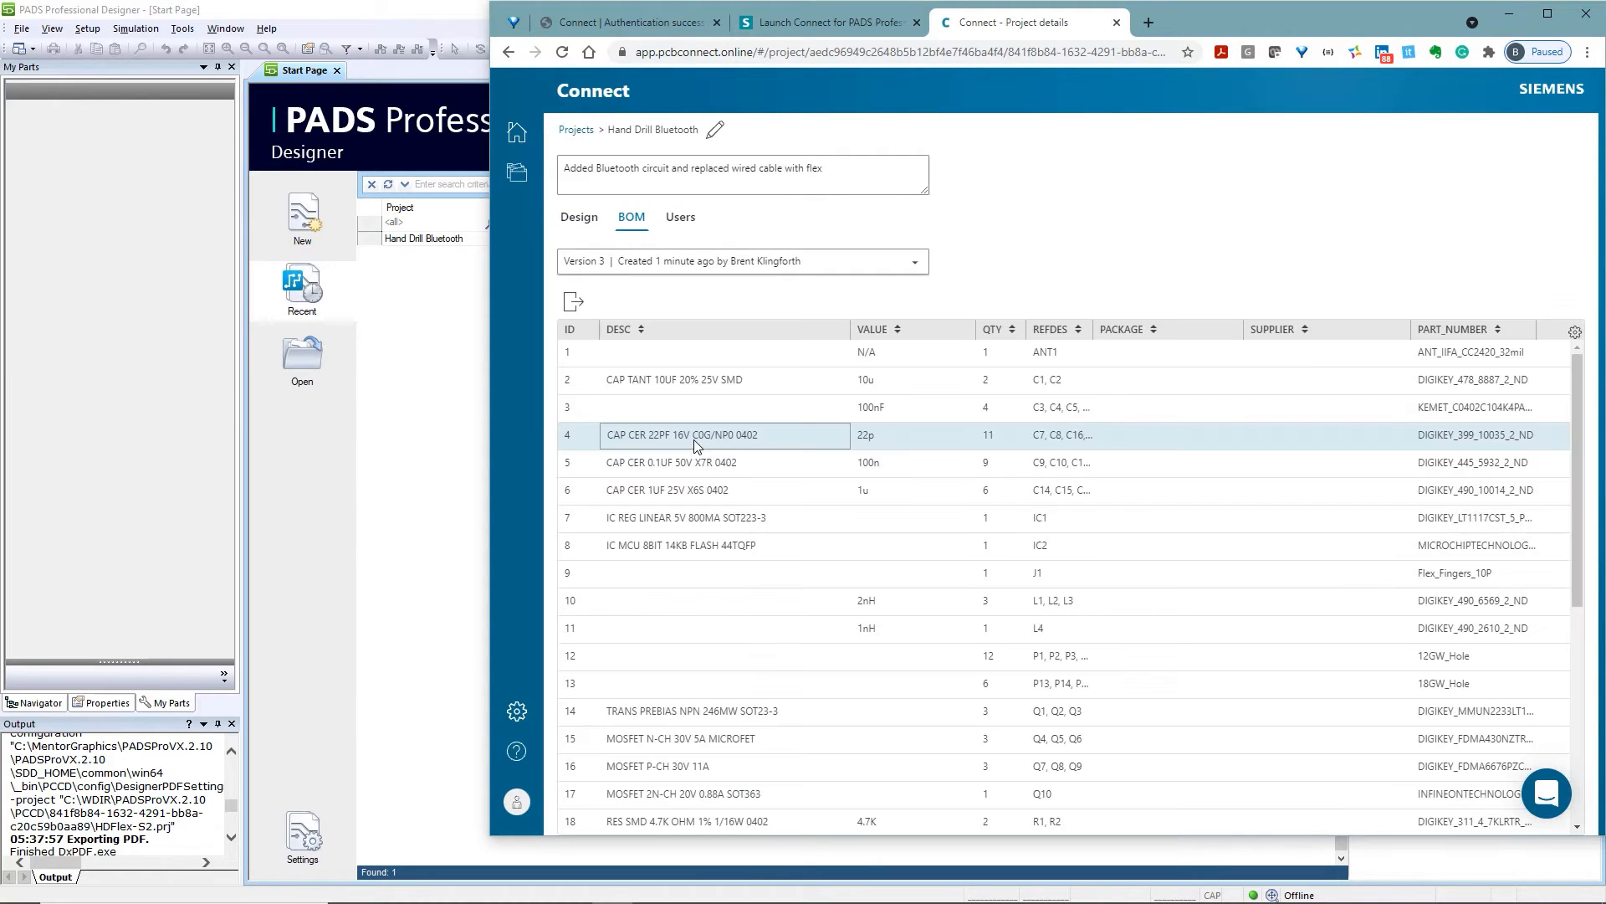
{"action": "left_click", "coordinate": [755, 437]}
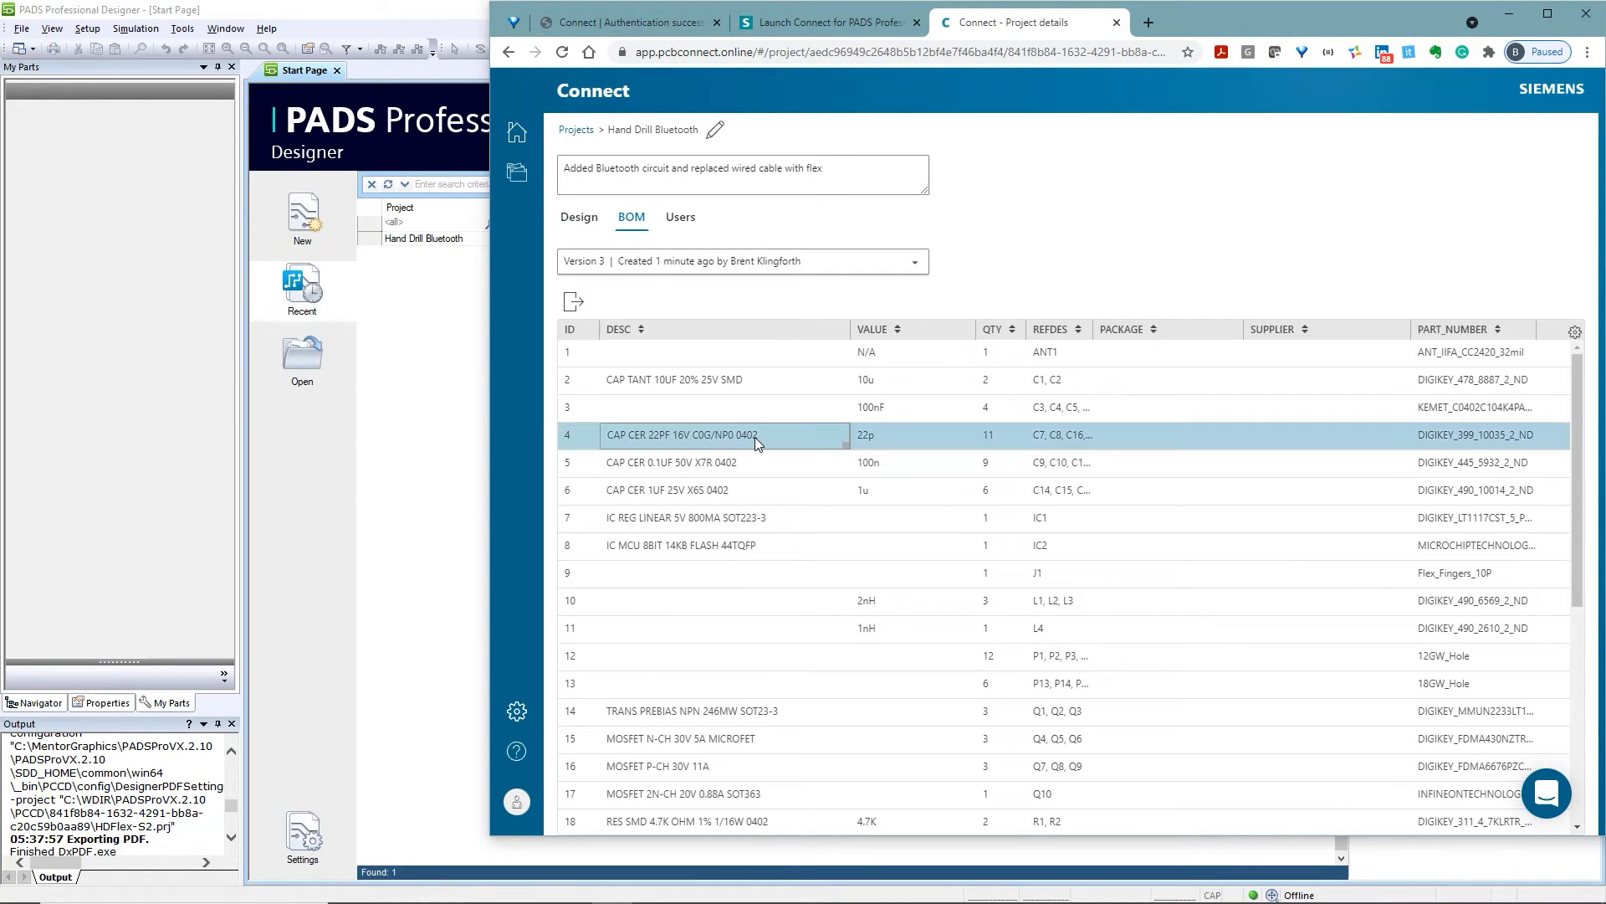
{"action": "scroll", "coordinate": [753, 452], "scroll_direction": "down", "scroll_amount": 5}
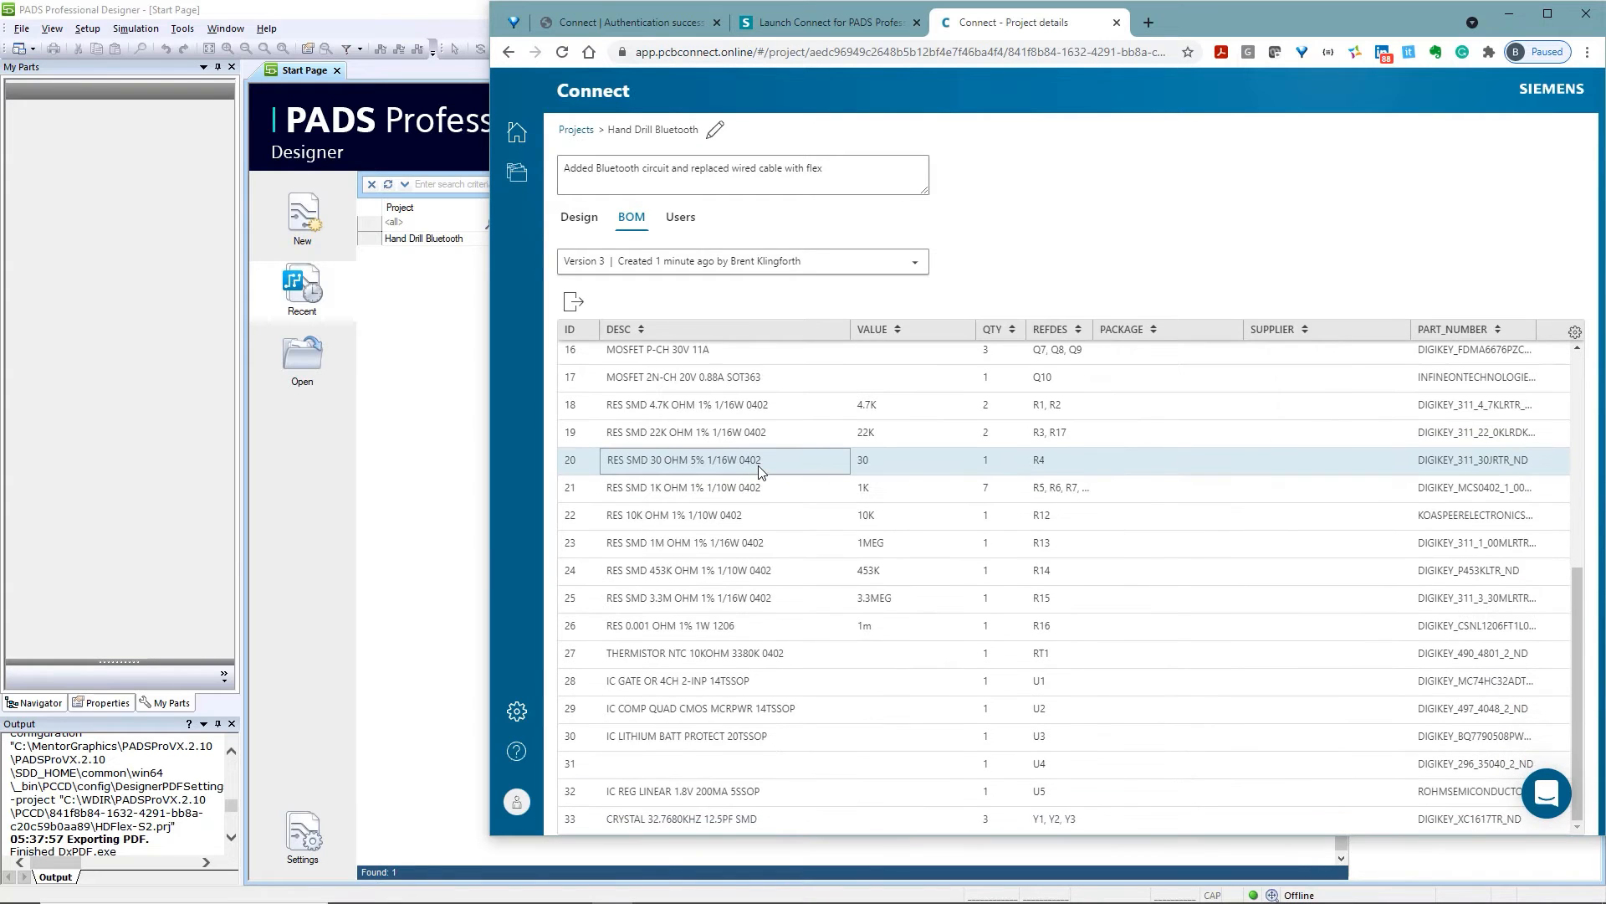
{"action": "scroll", "coordinate": [751, 458], "scroll_direction": "up", "scroll_amount": 4}
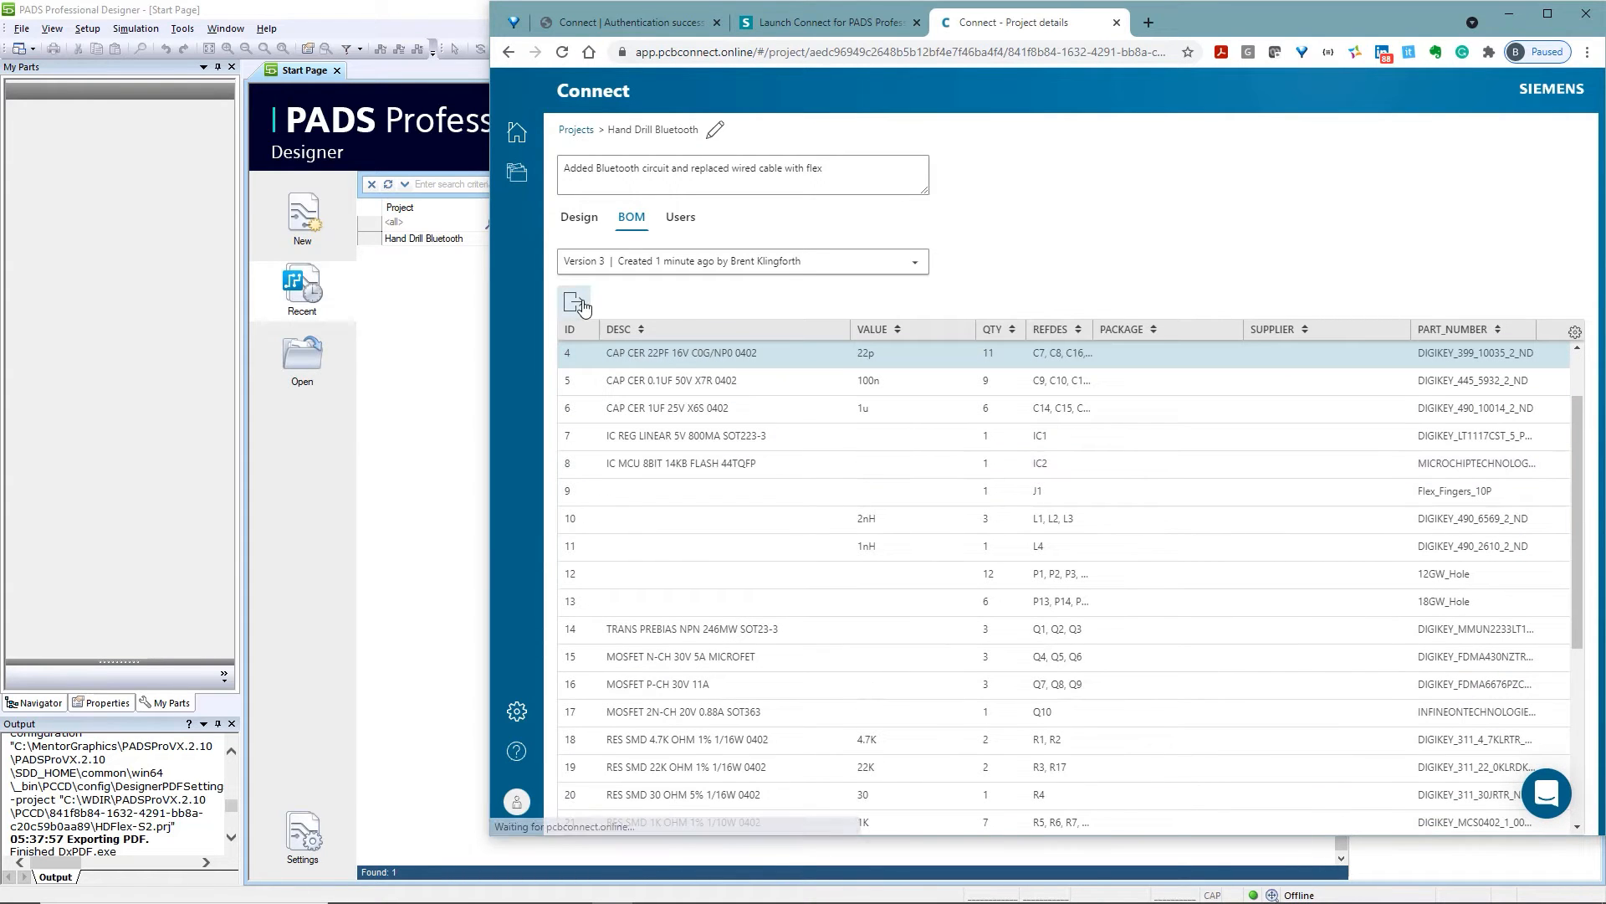
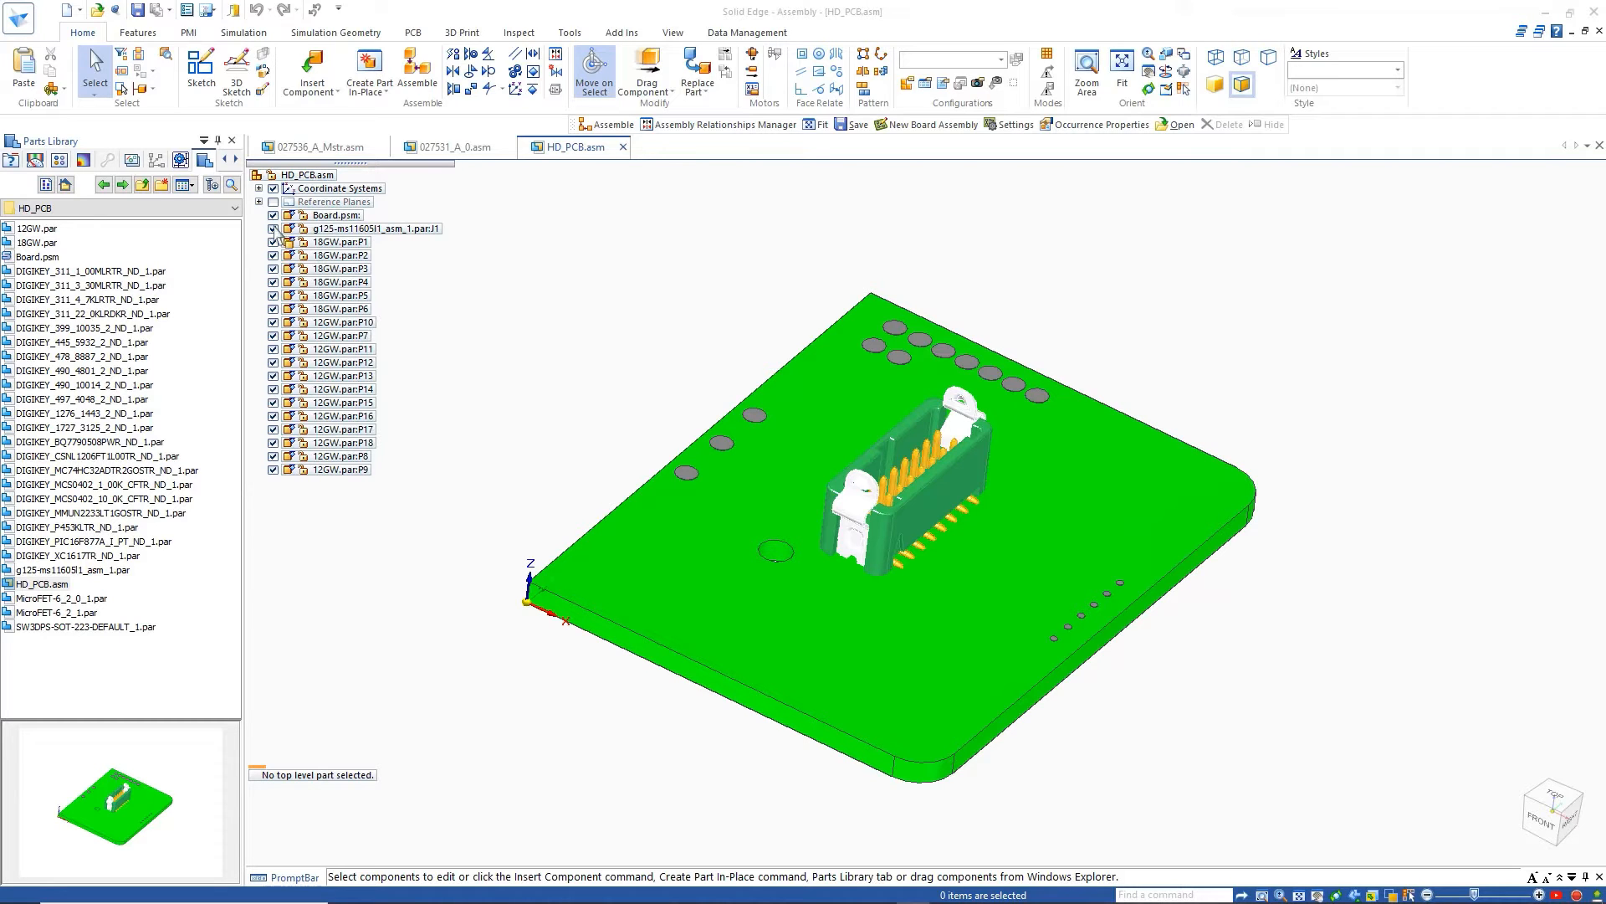
Step: In Solid Edge, open the ECAD Collaborator for HD_PCB.asm and review the baseline's board outline, mounting hole and components
{"action": "left_click", "coordinate": [412, 32]}
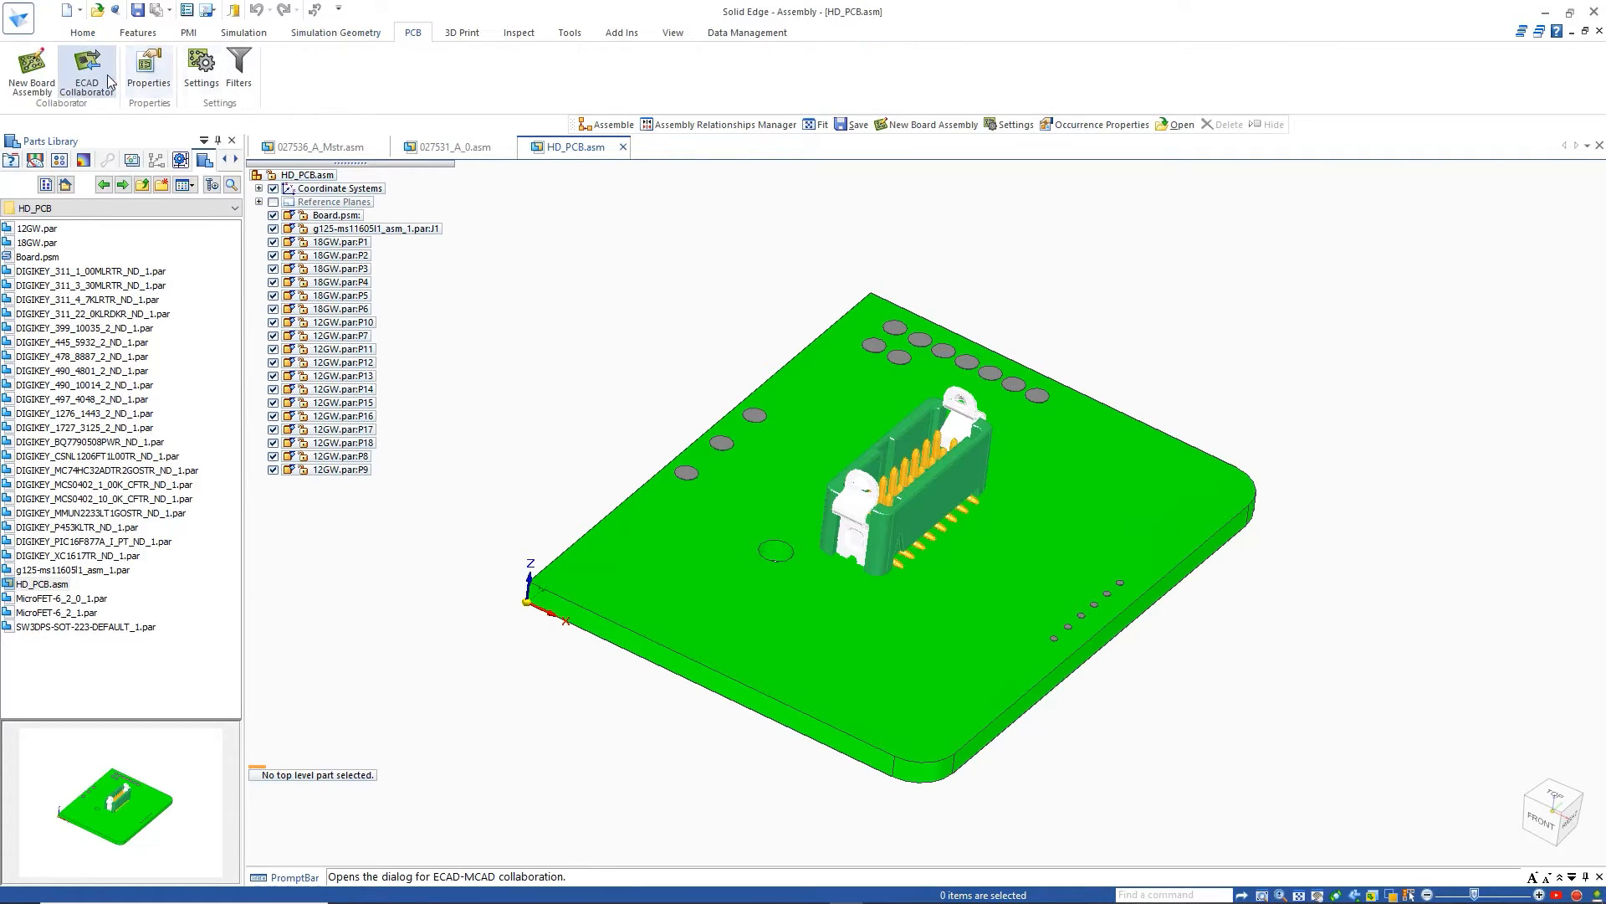
{"action": "left_click", "coordinate": [88, 75]}
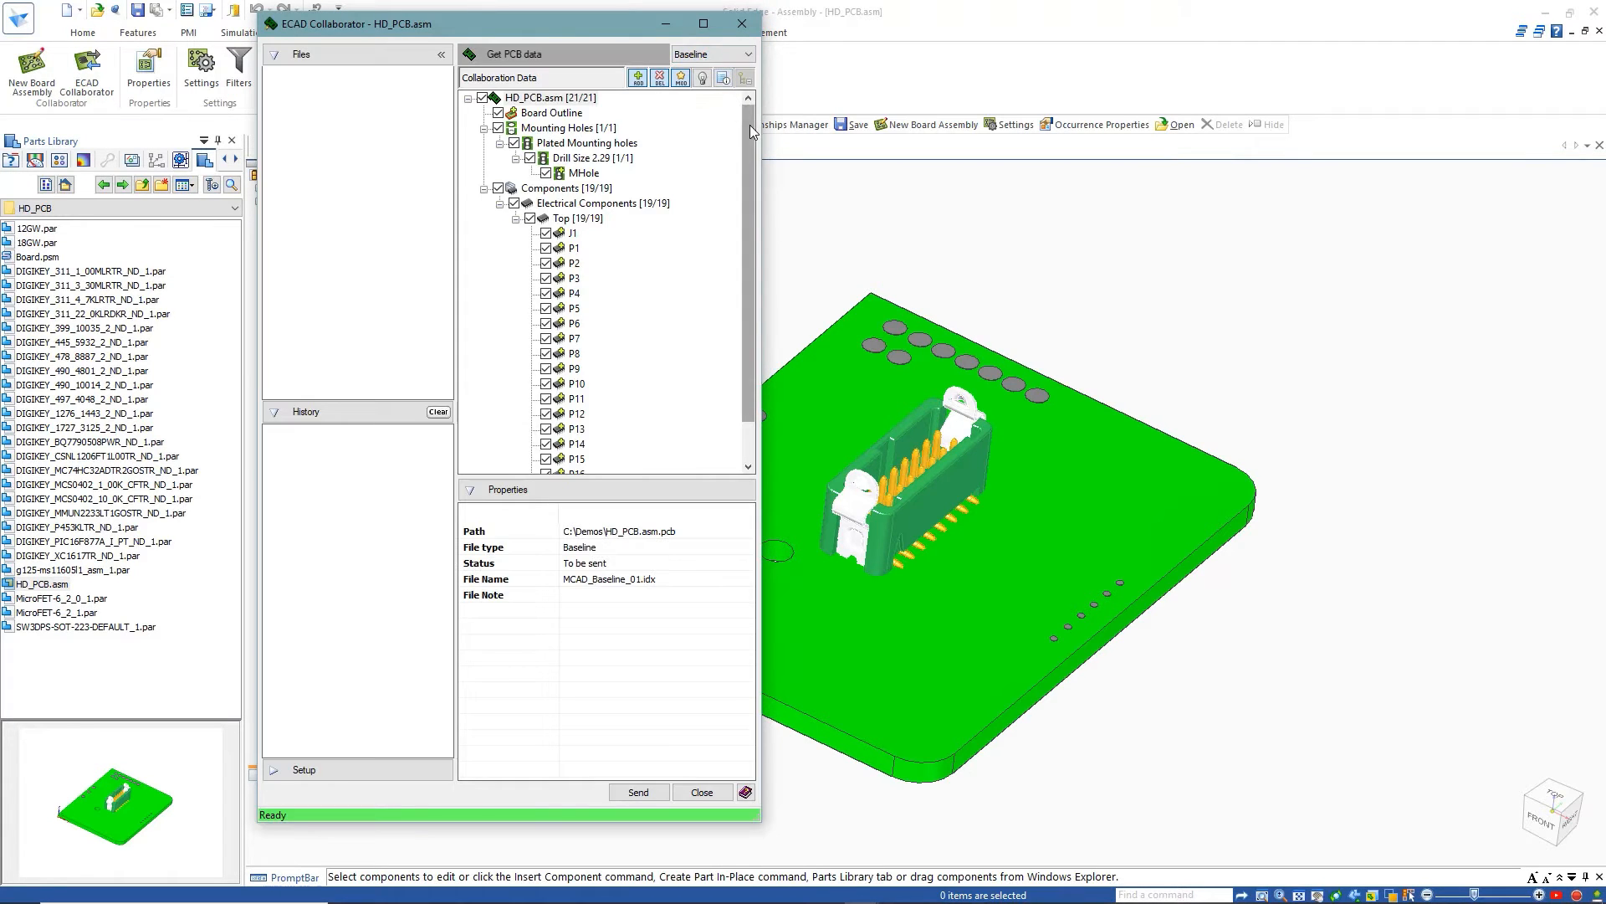
{"action": "left_click_drag", "start_coordinate": [750, 125], "coordinate": [752, 213]}
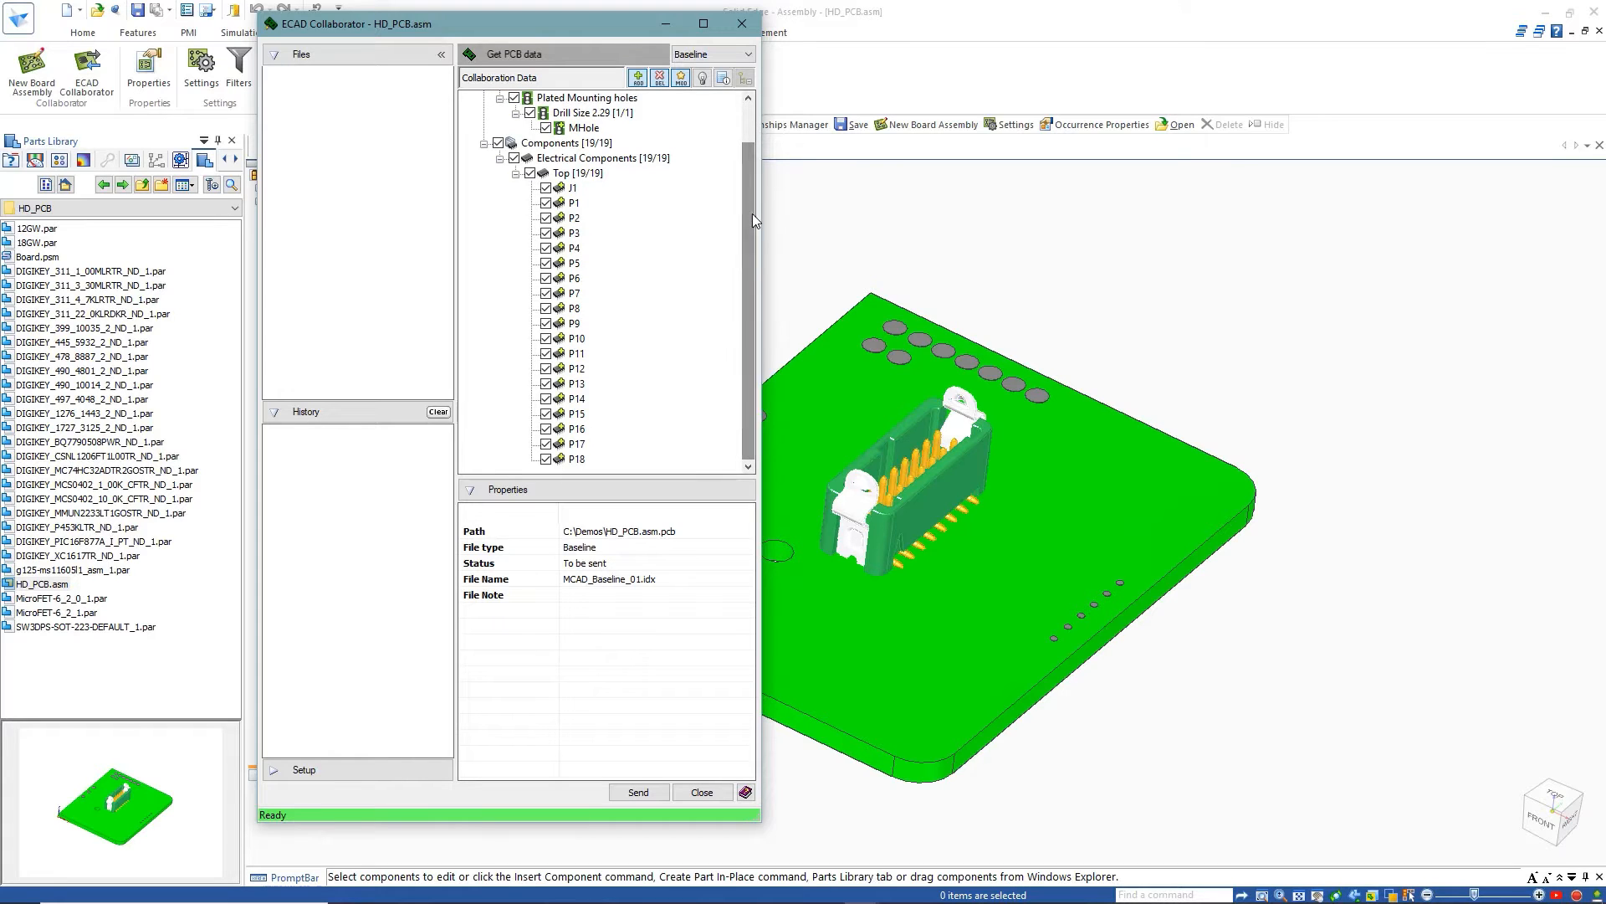
Step: Add the file note "Start for PCB design" to the MCAD_Baseline_01.idx baseline, send it, and close the collaborator
{"action": "left_click", "coordinate": [608, 599]}
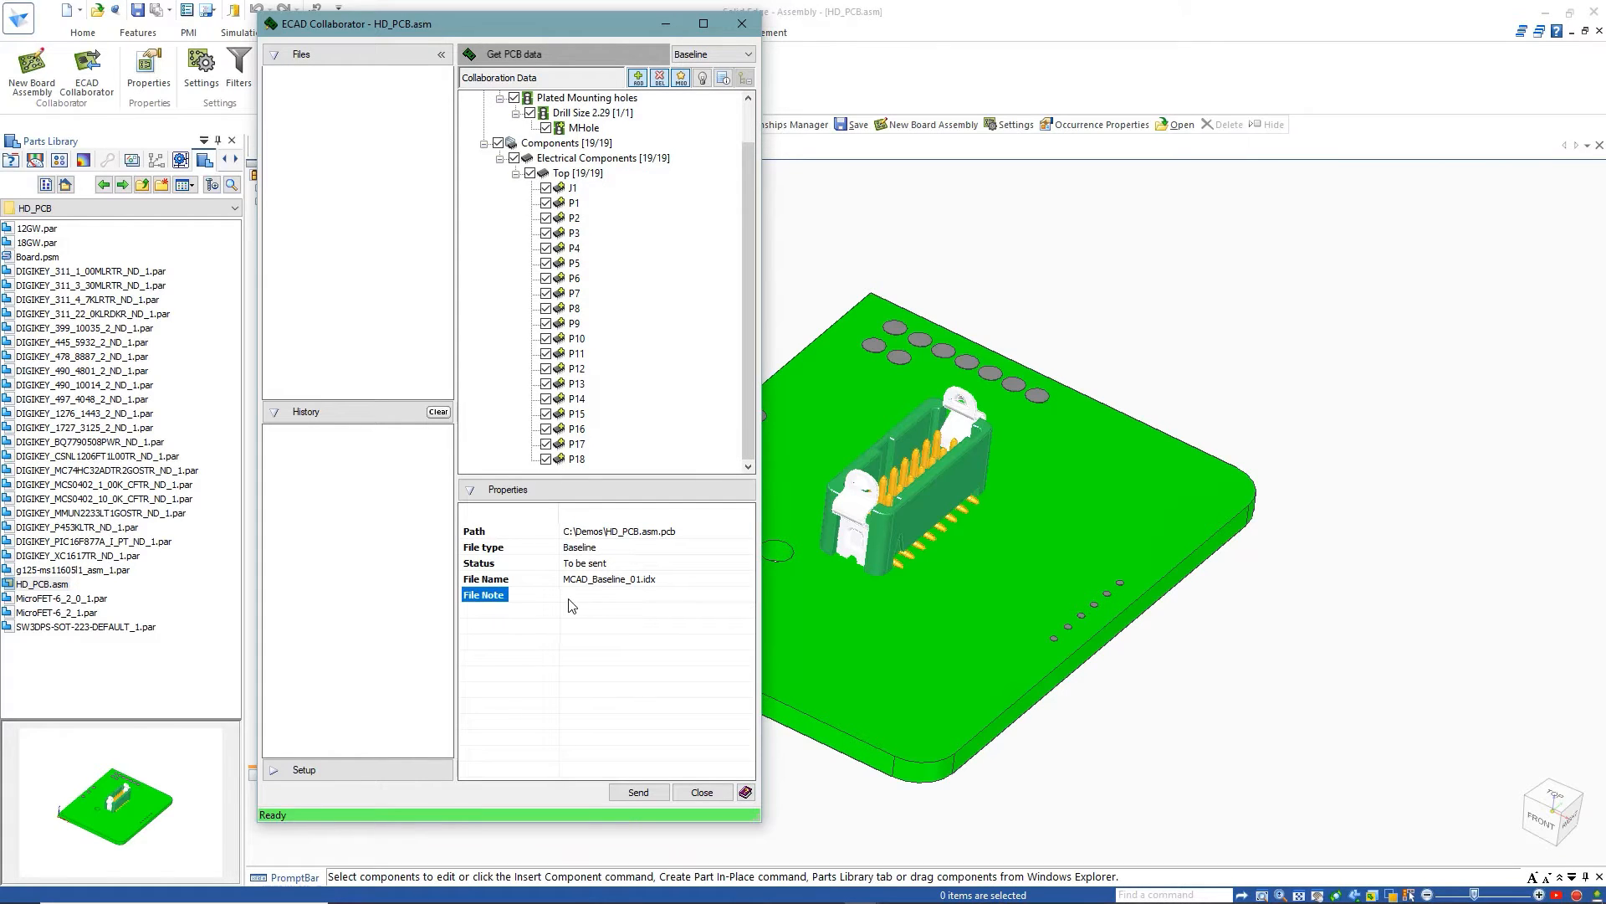
{"action": "left_click", "coordinate": [573, 596]}
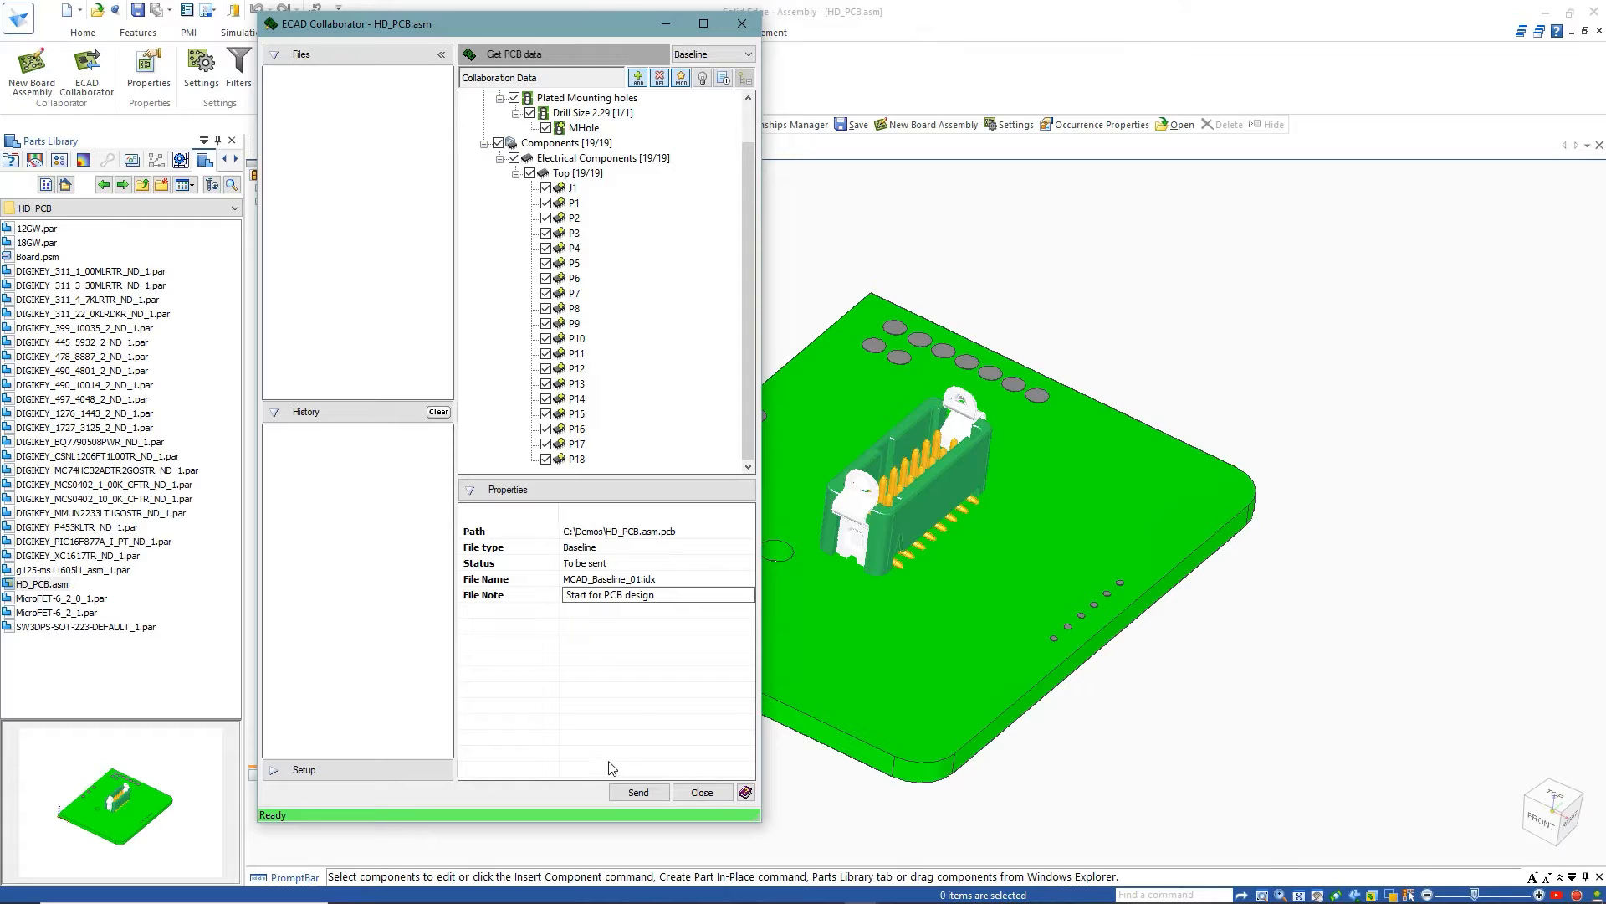
{"action": "left_click", "coordinate": [638, 792]}
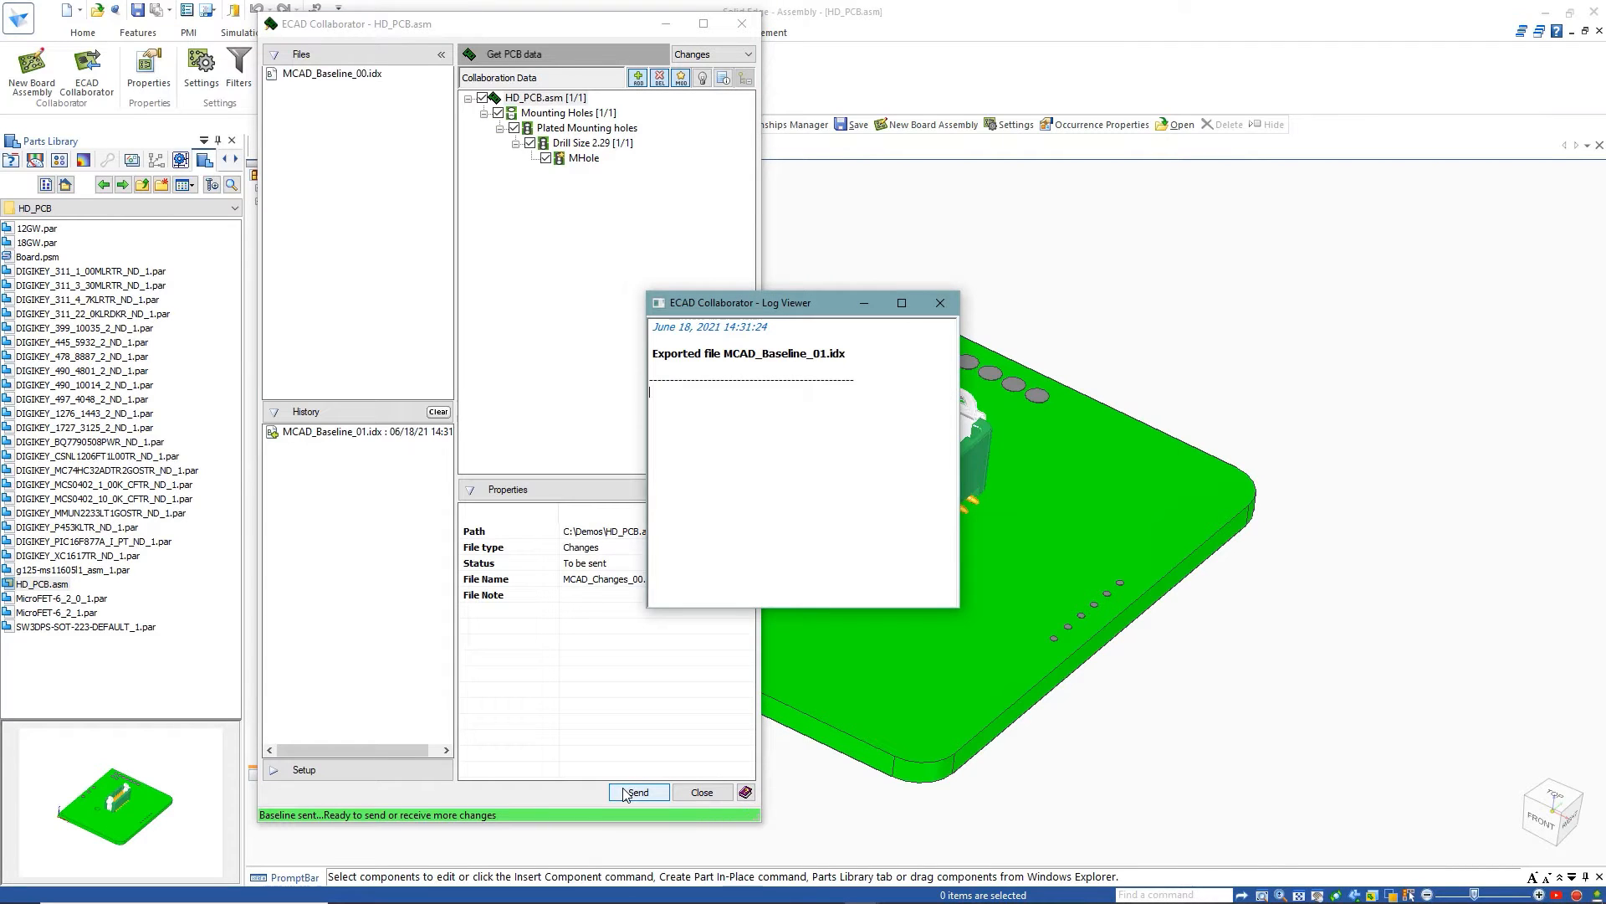
{"action": "left_click", "coordinate": [939, 303]}
{"action": "left_click", "coordinate": [741, 23]}
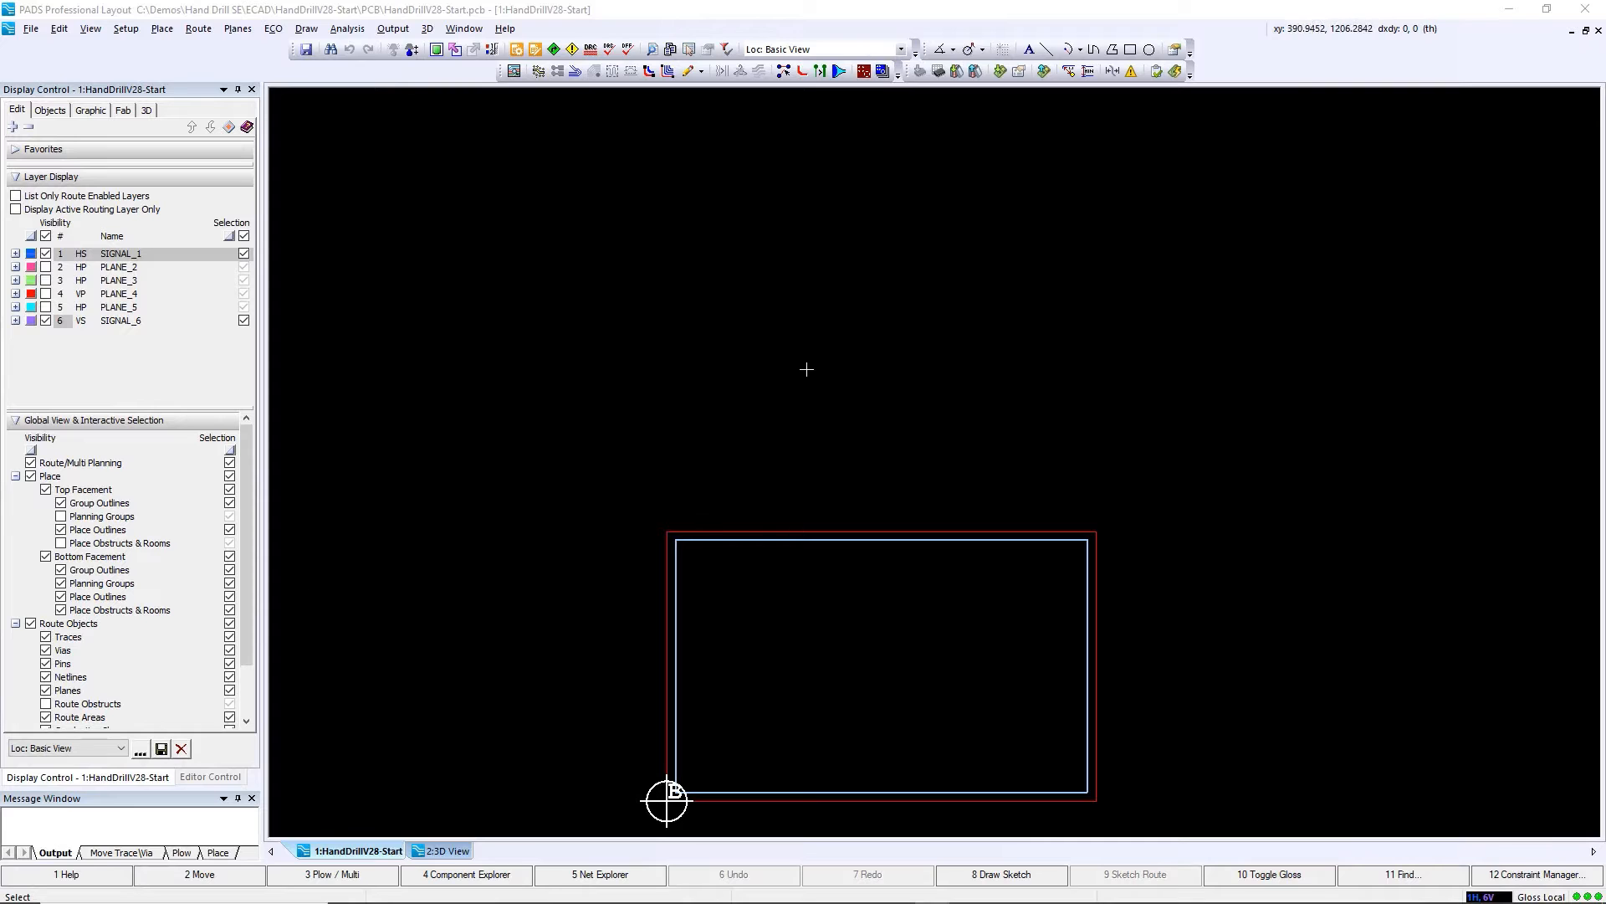
Step: In PADS Professional Layout, open the MCAD Collaborator and load the contents of the MCAD_Baseline_00.idx baseline
{"action": "left_click", "coordinate": [1174, 72]}
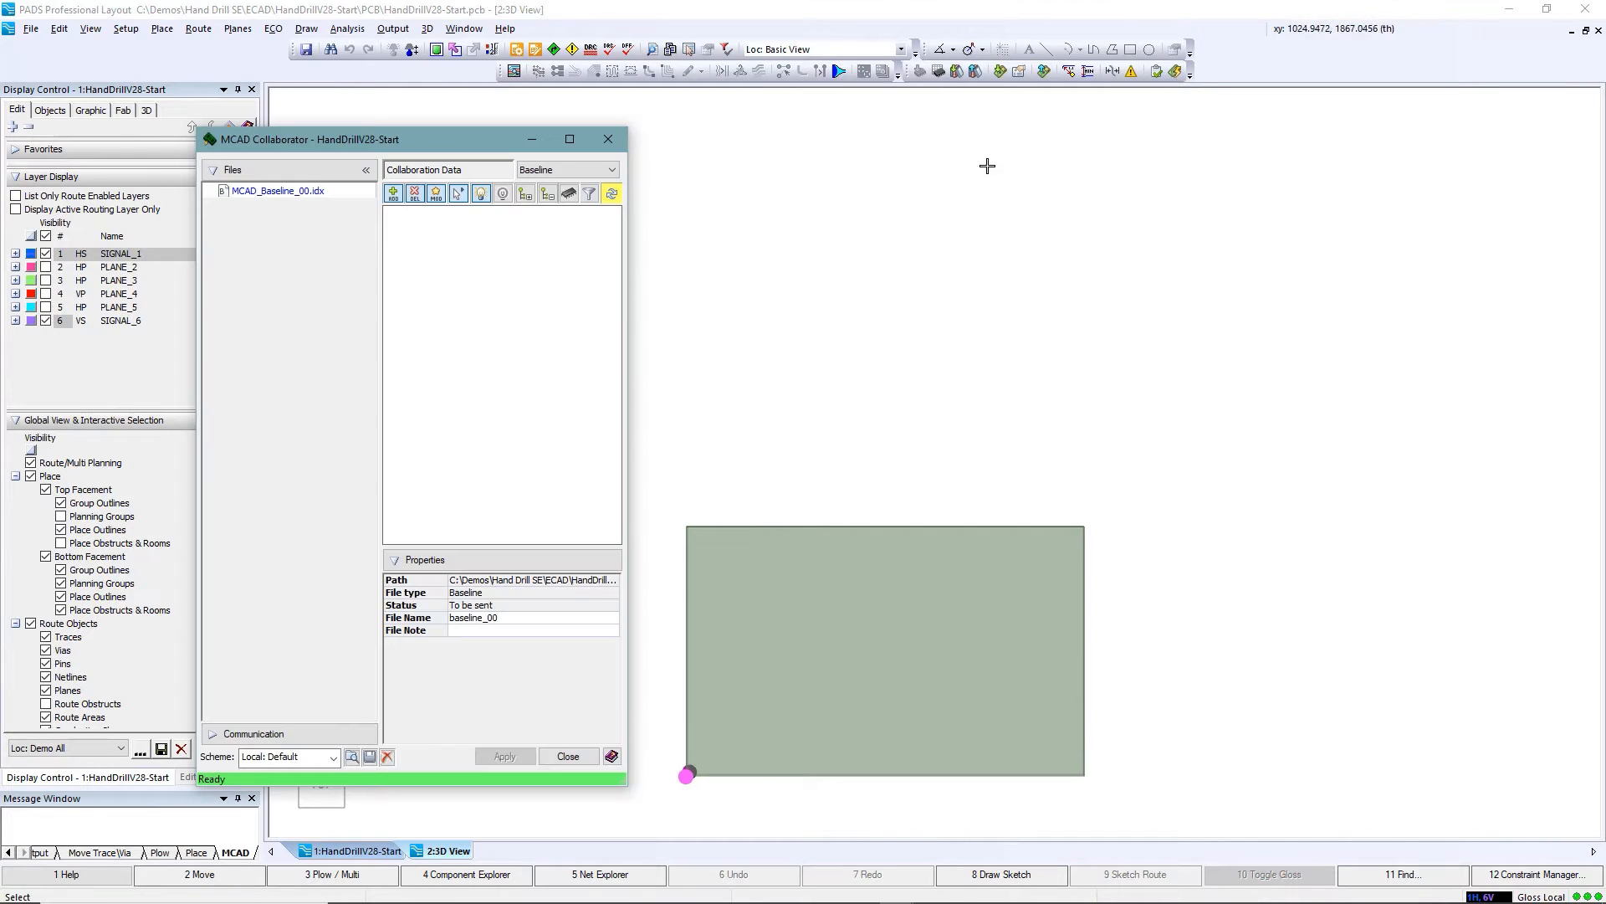
{"action": "left_click", "coordinate": [320, 198]}
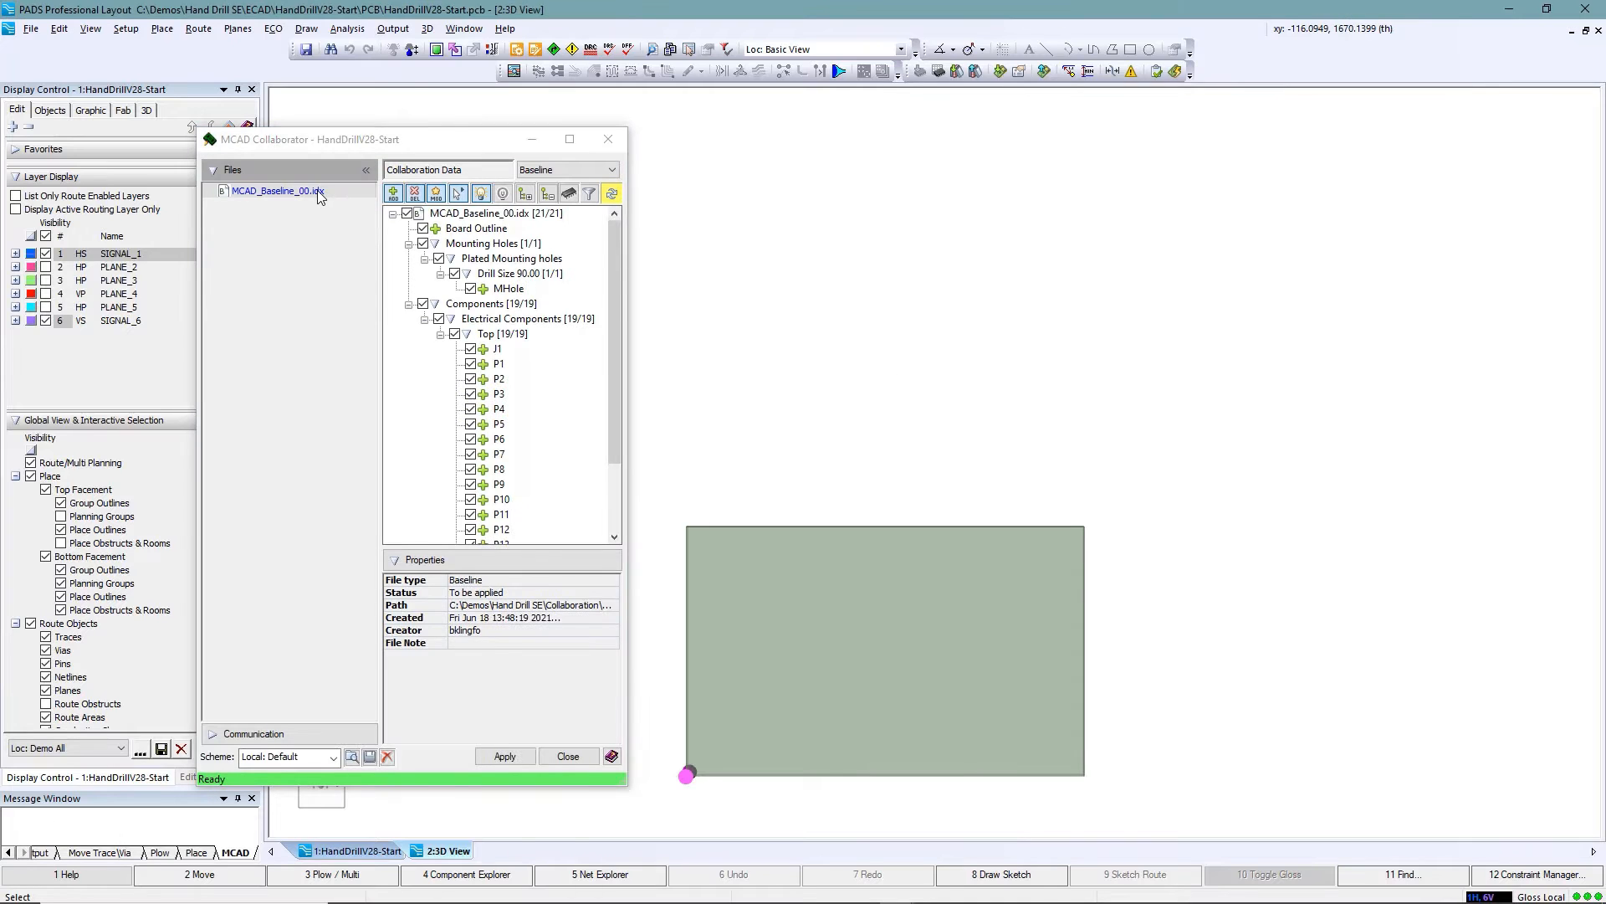
{"action": "left_click", "coordinate": [460, 216]}
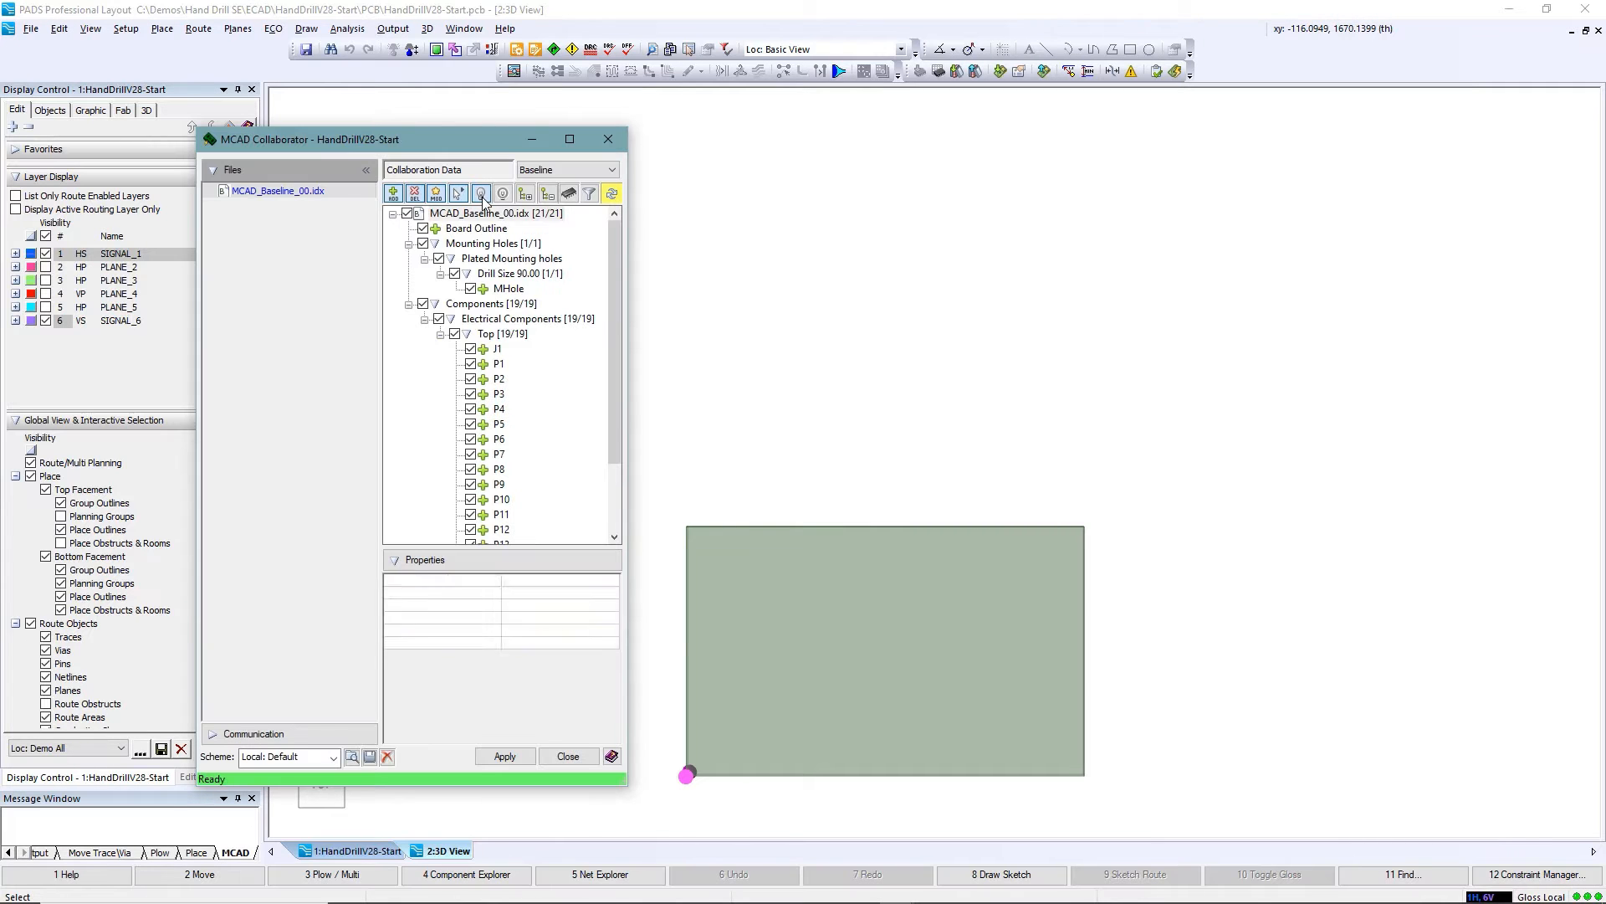
Step: Apply all items of the MCAD_Baseline_00.idx baseline to the board and close the MCAD Collaborator
{"action": "left_click", "coordinate": [483, 215]}
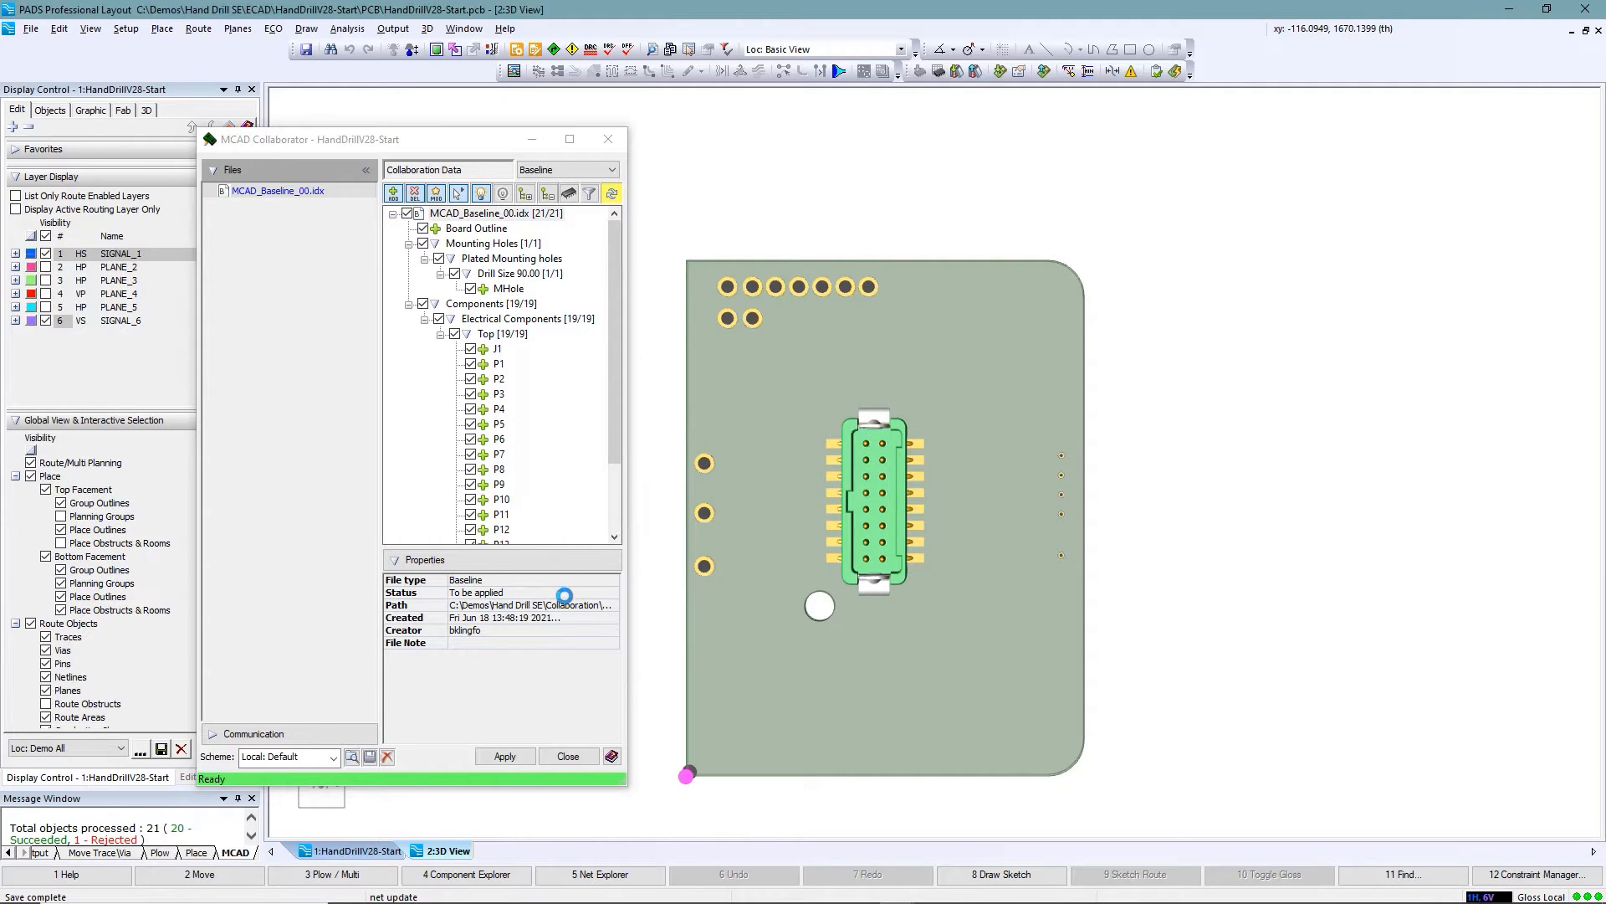
{"action": "left_click", "coordinate": [569, 756]}
{"action": "left_click", "coordinate": [337, 793]}
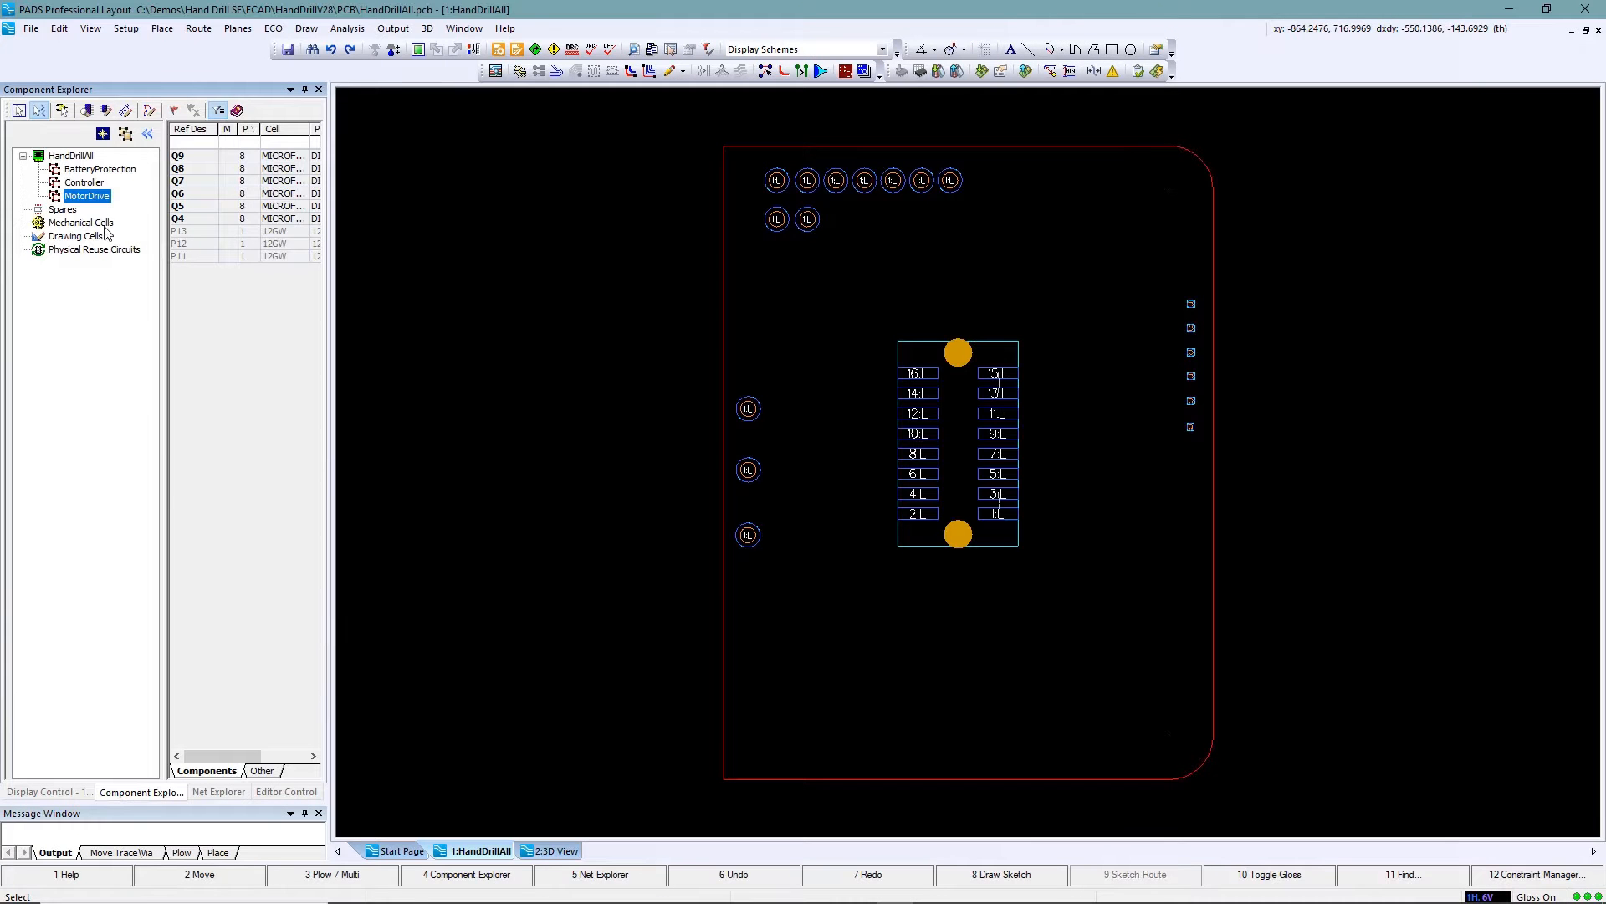
Step: Place the BatteryProtection, Controller and MotorDrive planning groups on the board around the central connector
{"action": "left_click", "coordinate": [100, 168]}
{"action": "left_click_drag", "start_coordinate": [100, 168], "coordinate": [1064, 615]}
{"action": "left_click_drag", "start_coordinate": [87, 195], "coordinate": [806, 439]}
Step: Arrange all levels of the BatteryProtection planning group and set its parts down outside the board's upper right edge
{"action": "left_click", "coordinate": [990, 299]}
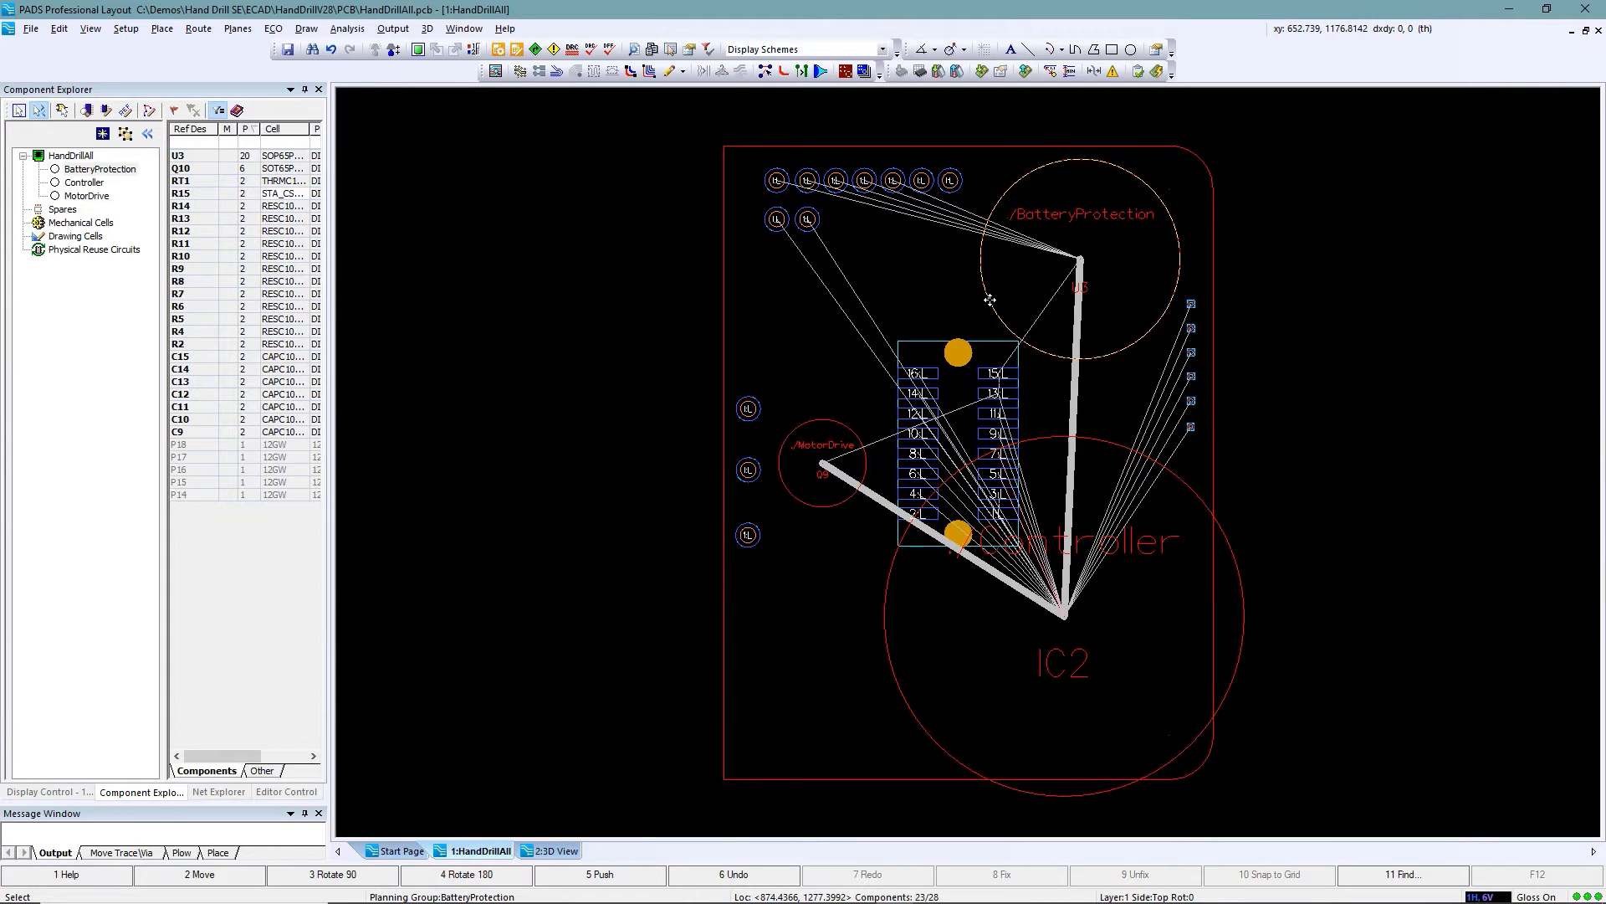
{"action": "right_click", "coordinate": [990, 299]}
{"action": "mouse_move", "coordinate": [1113, 578]}
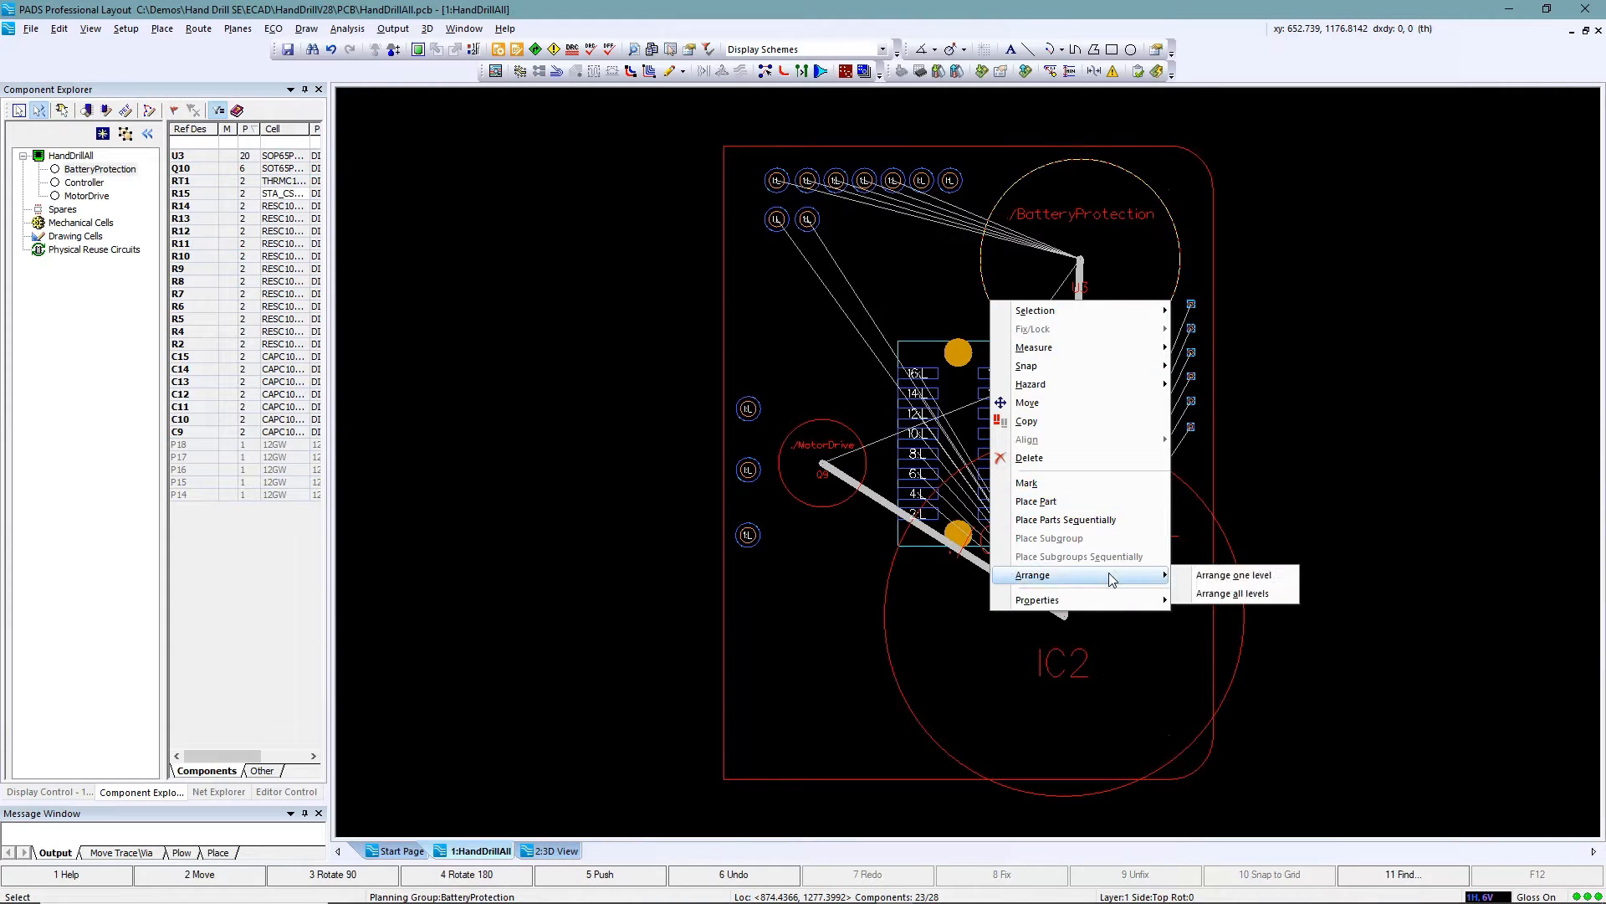
{"action": "left_click", "coordinate": [1205, 592]}
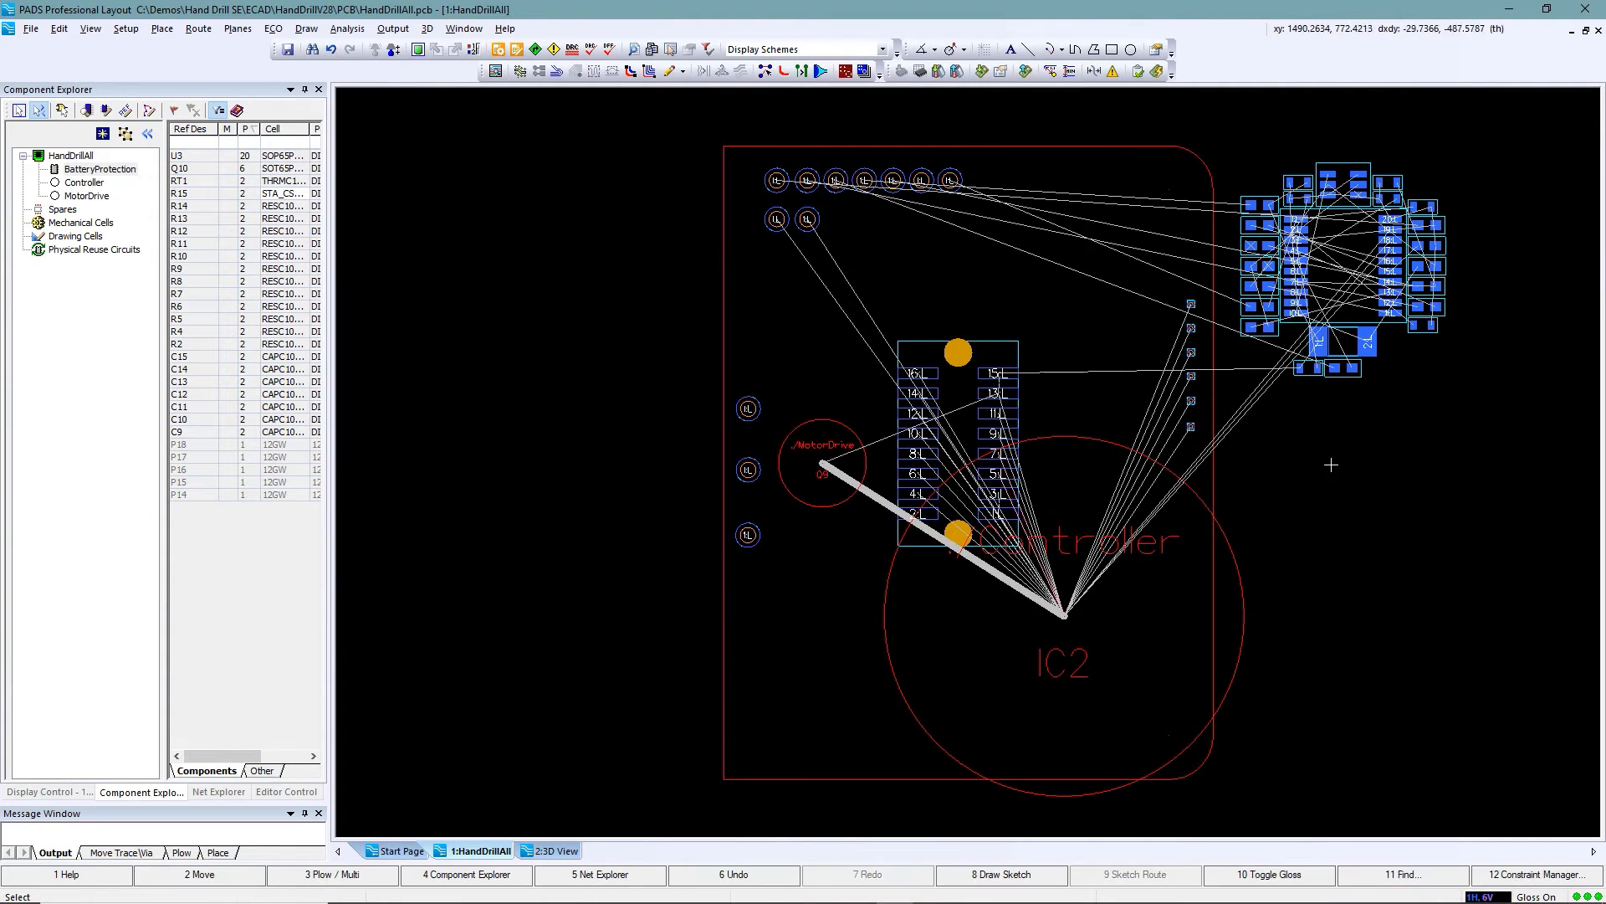
Step: Arrange all levels of the Controller planning group and set its parts down outside the board's lower right edge
{"action": "left_click", "coordinate": [885, 639]}
{"action": "right_click", "coordinate": [884, 638]}
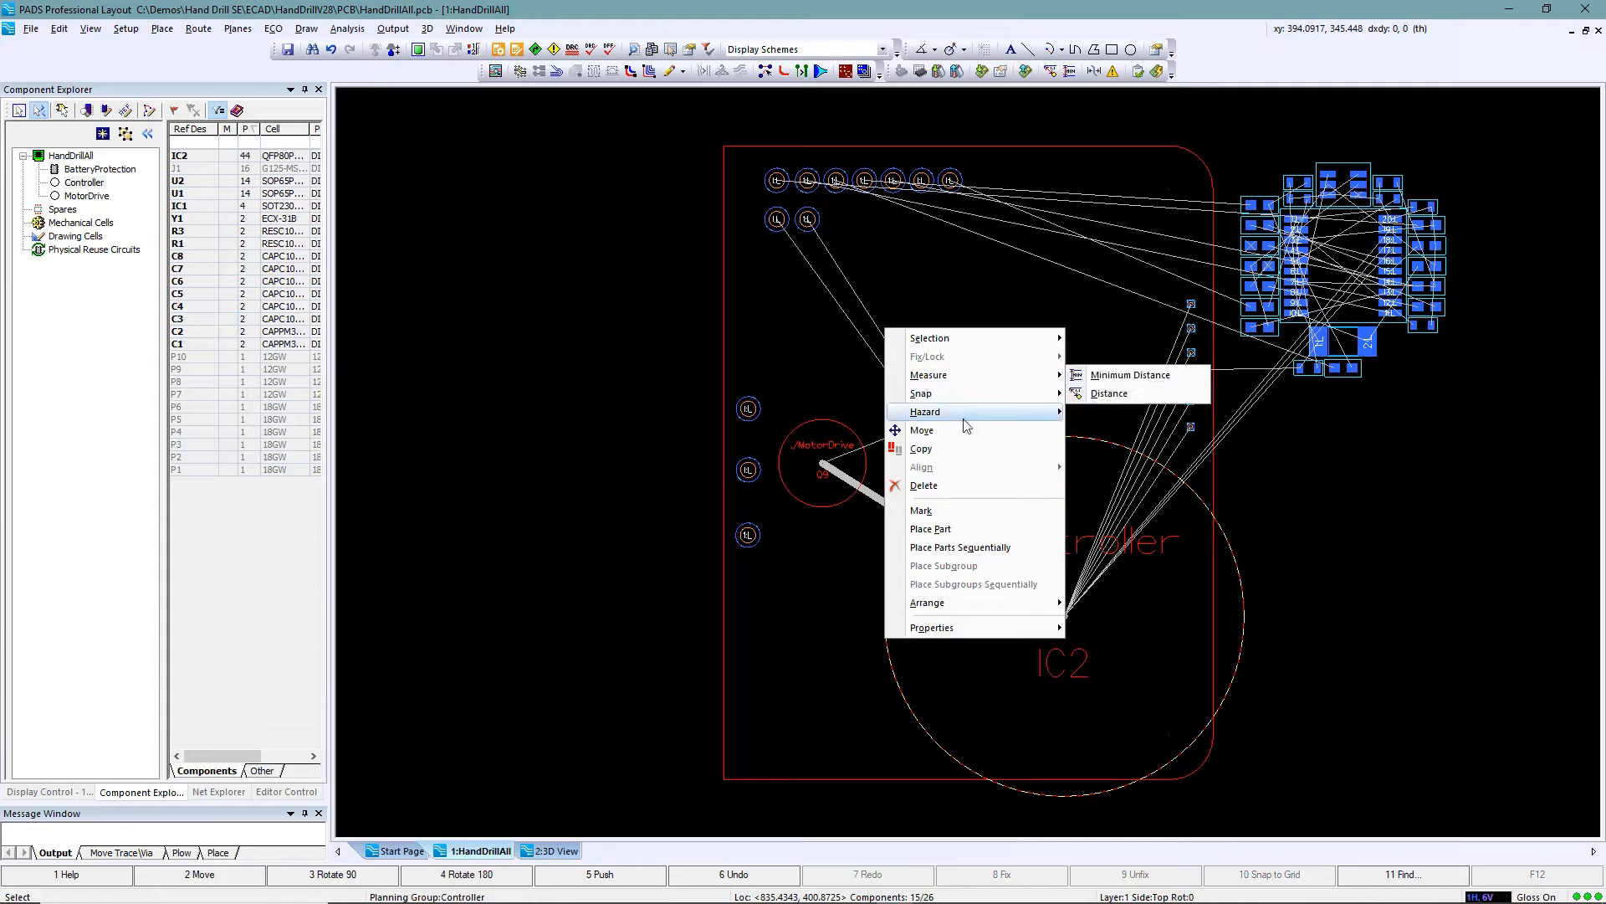
{"action": "mouse_move", "coordinate": [990, 604]}
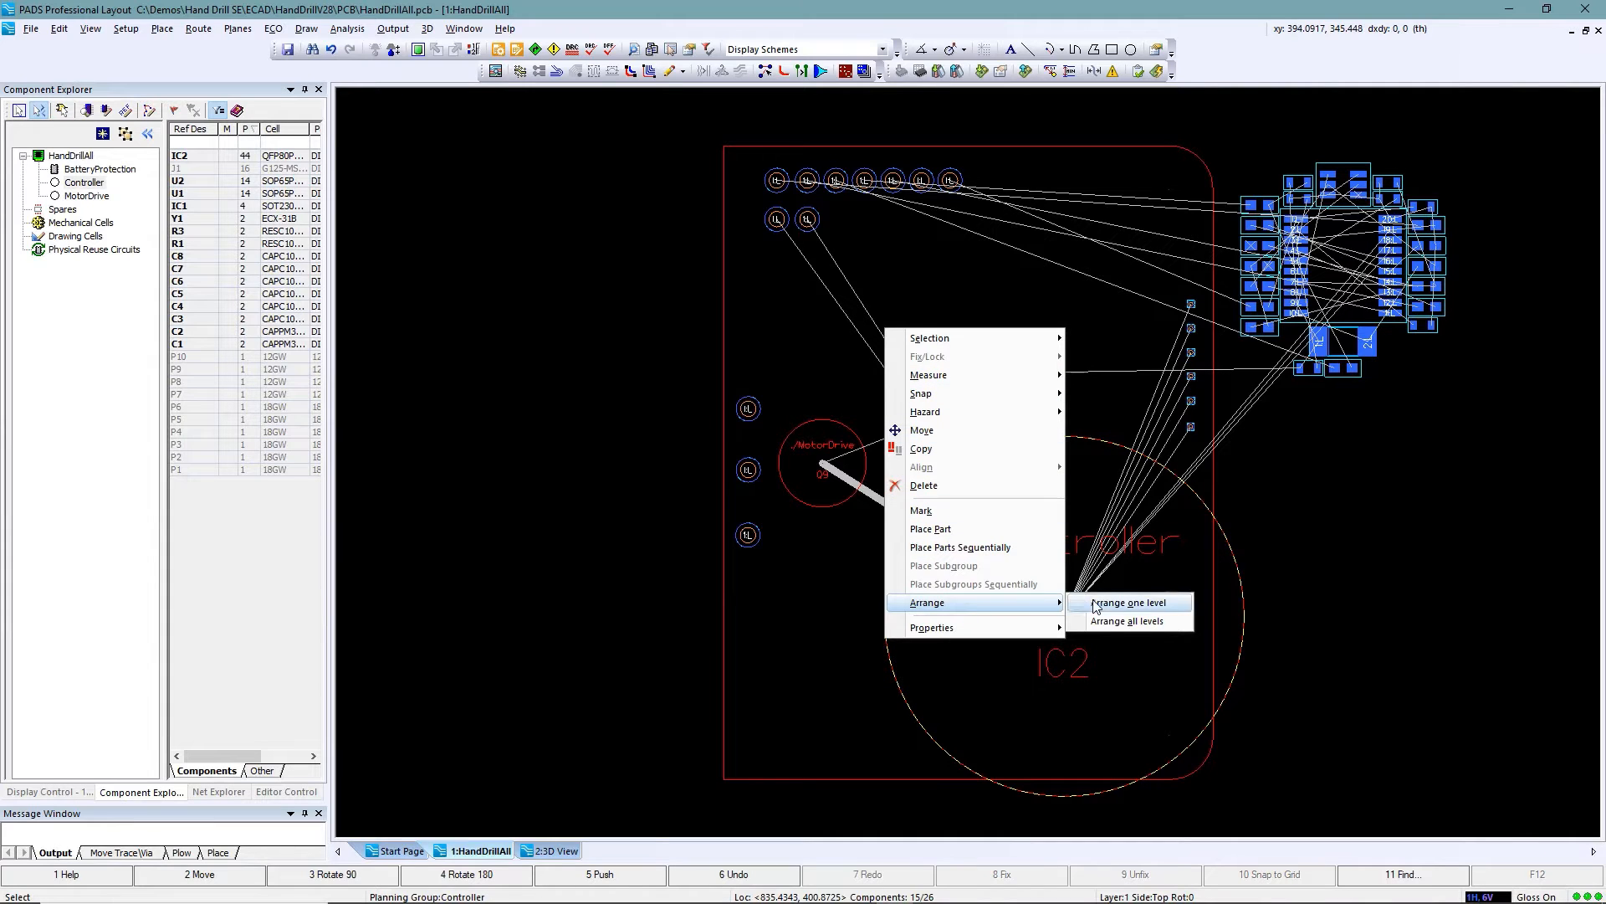
{"action": "left_click", "coordinate": [1126, 621]}
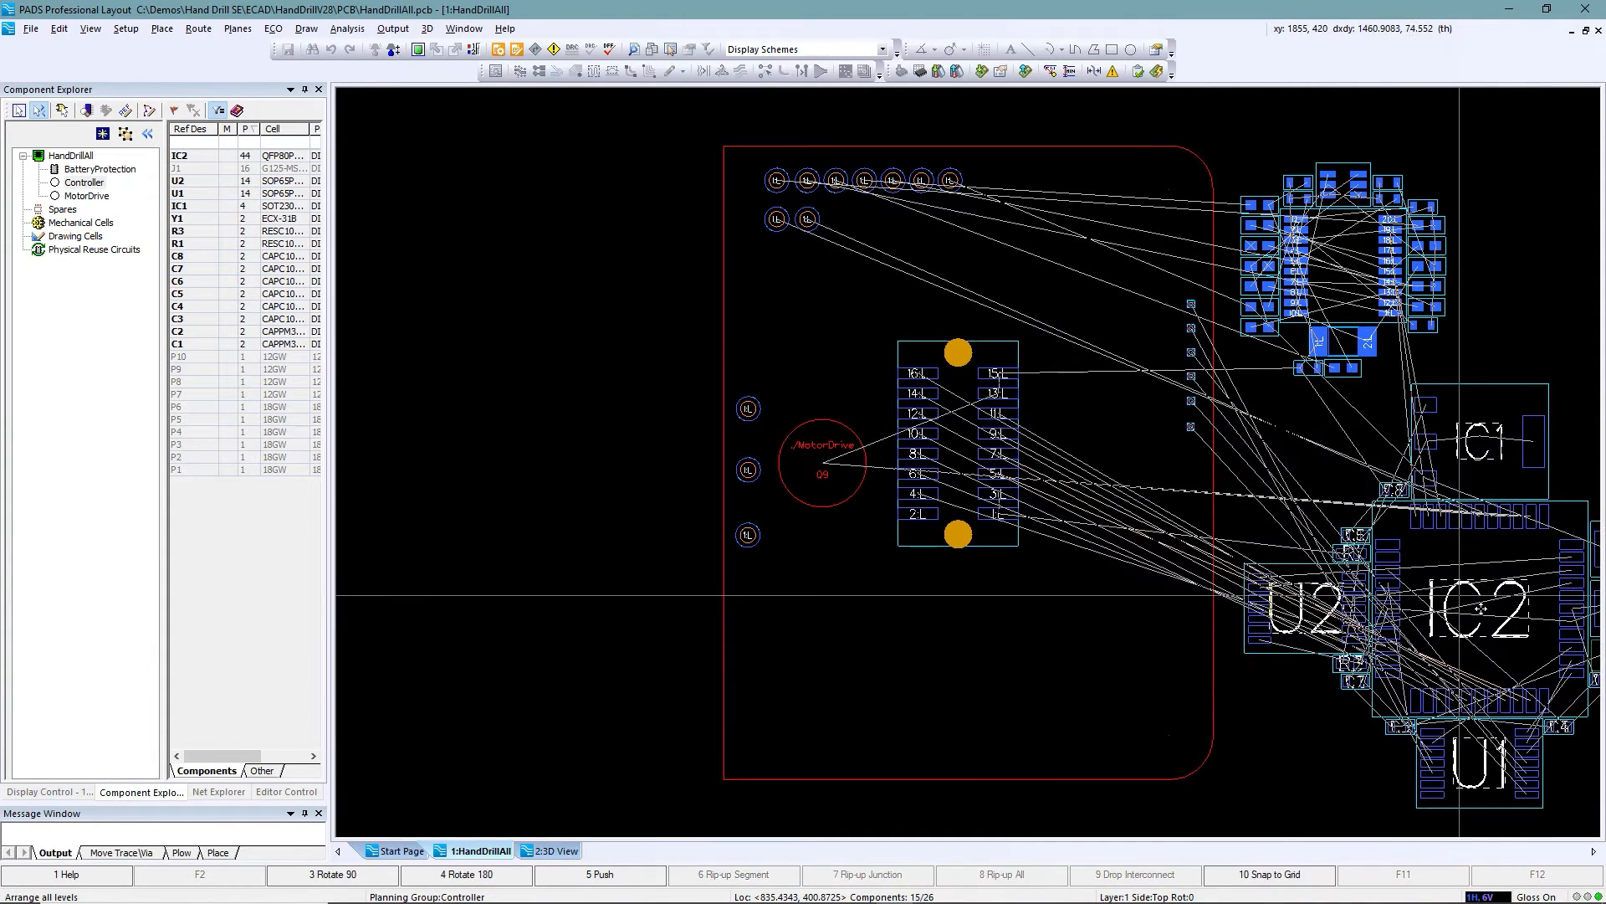
Step: Place Q9 and Q8 from the MotorDrive group side by side next to the lowest pad along the board's left edge
{"action": "scroll", "coordinate": [820, 452], "scroll_direction": "up", "scroll_amount": 3}
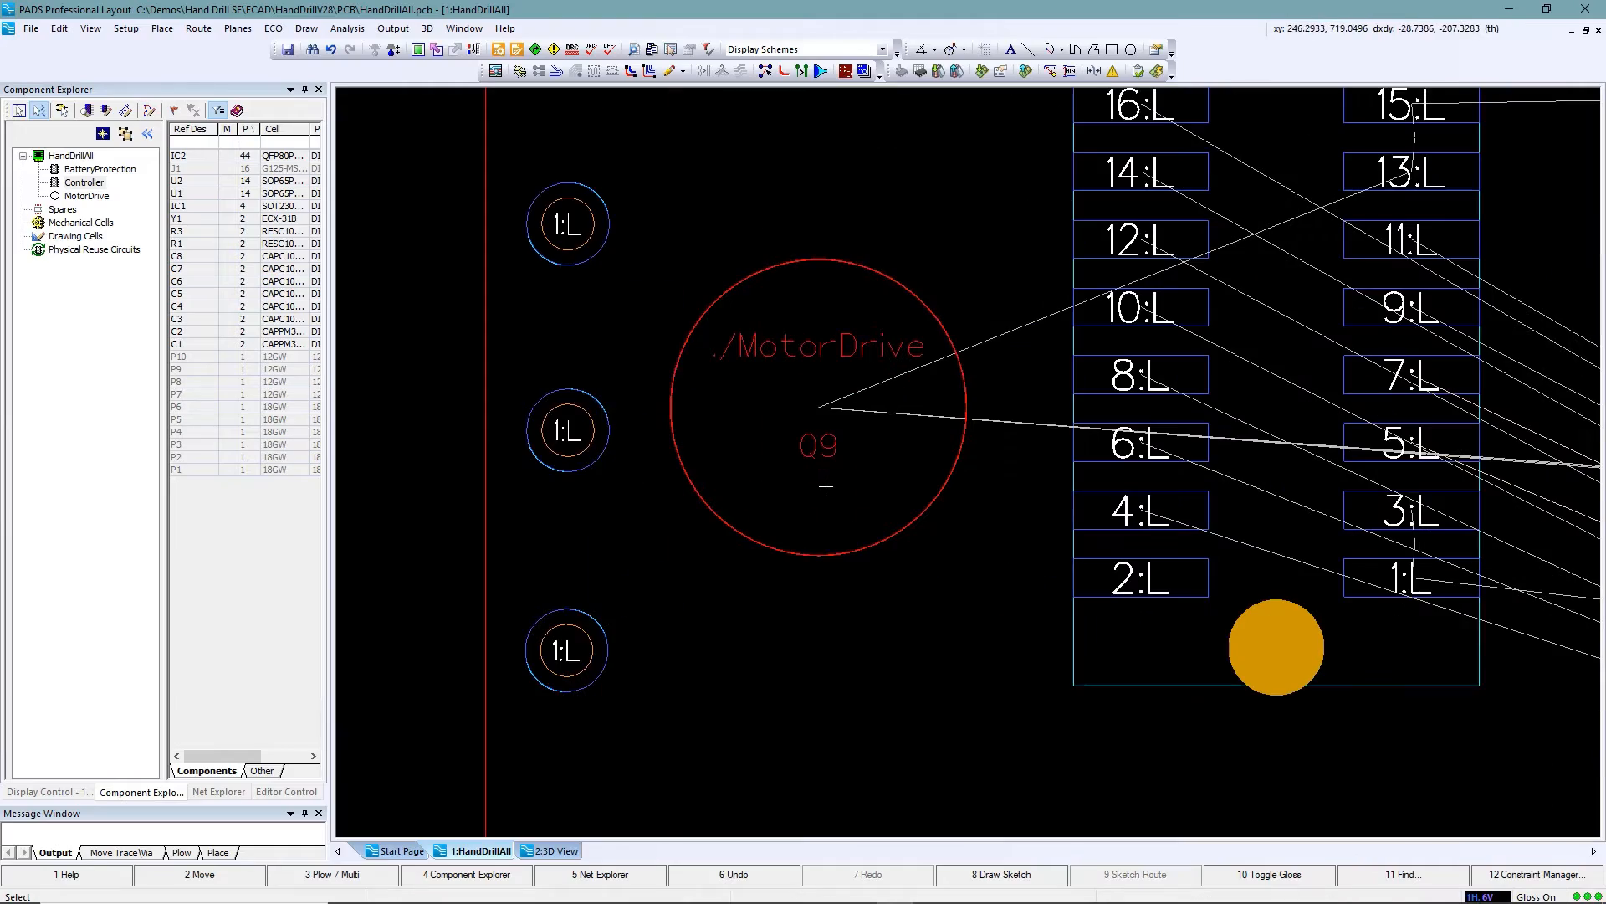
{"action": "left_click", "coordinate": [822, 473]}
{"action": "left_click", "coordinate": [712, 643]}
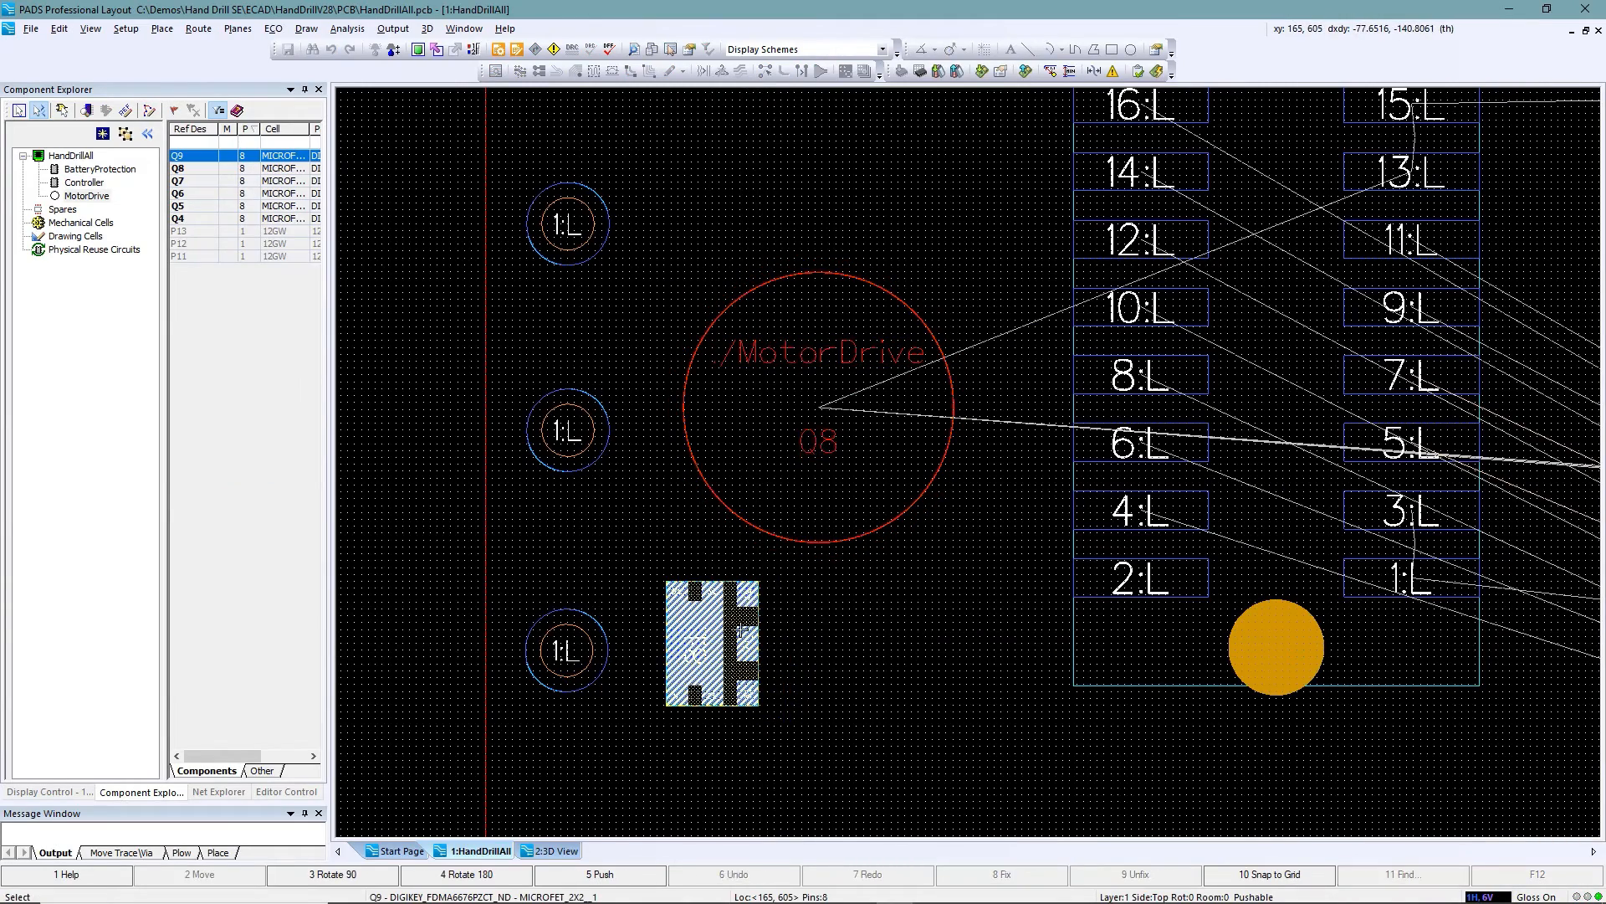
{"action": "left_click", "coordinate": [824, 456]}
{"action": "left_click", "coordinate": [857, 644]}
Step: Place Q7 and Q6 from the MotorDrive group beside the middle left pad, and Q5 and Q4 beside the upper left pad
{"action": "left_click", "coordinate": [826, 453]}
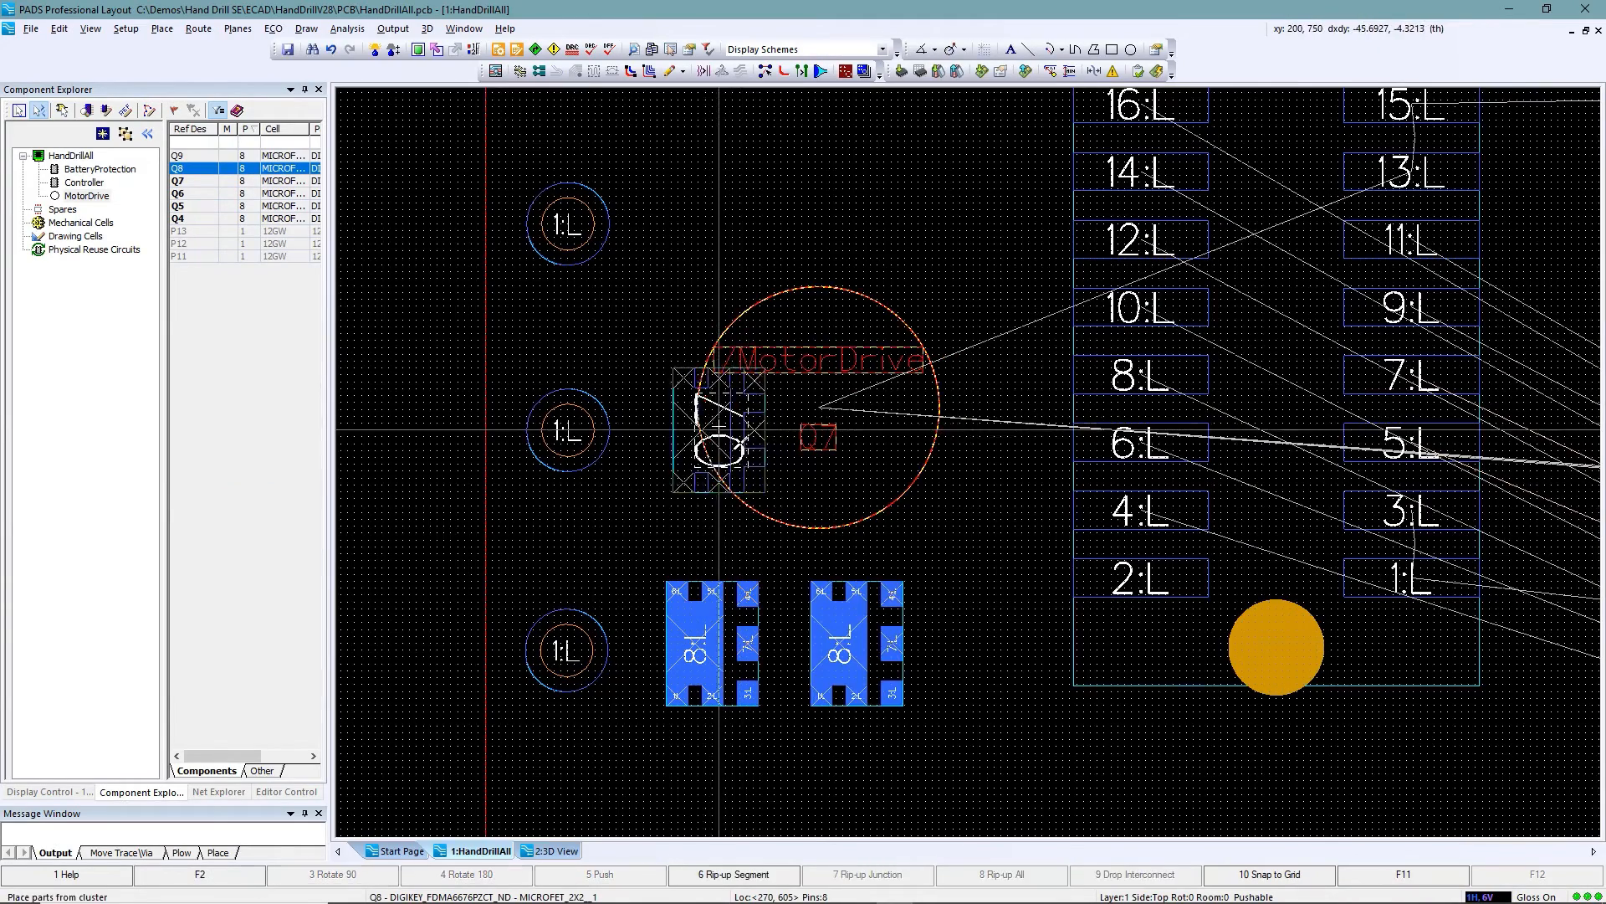
{"action": "left_click", "coordinate": [712, 422]}
{"action": "left_click", "coordinate": [818, 431]}
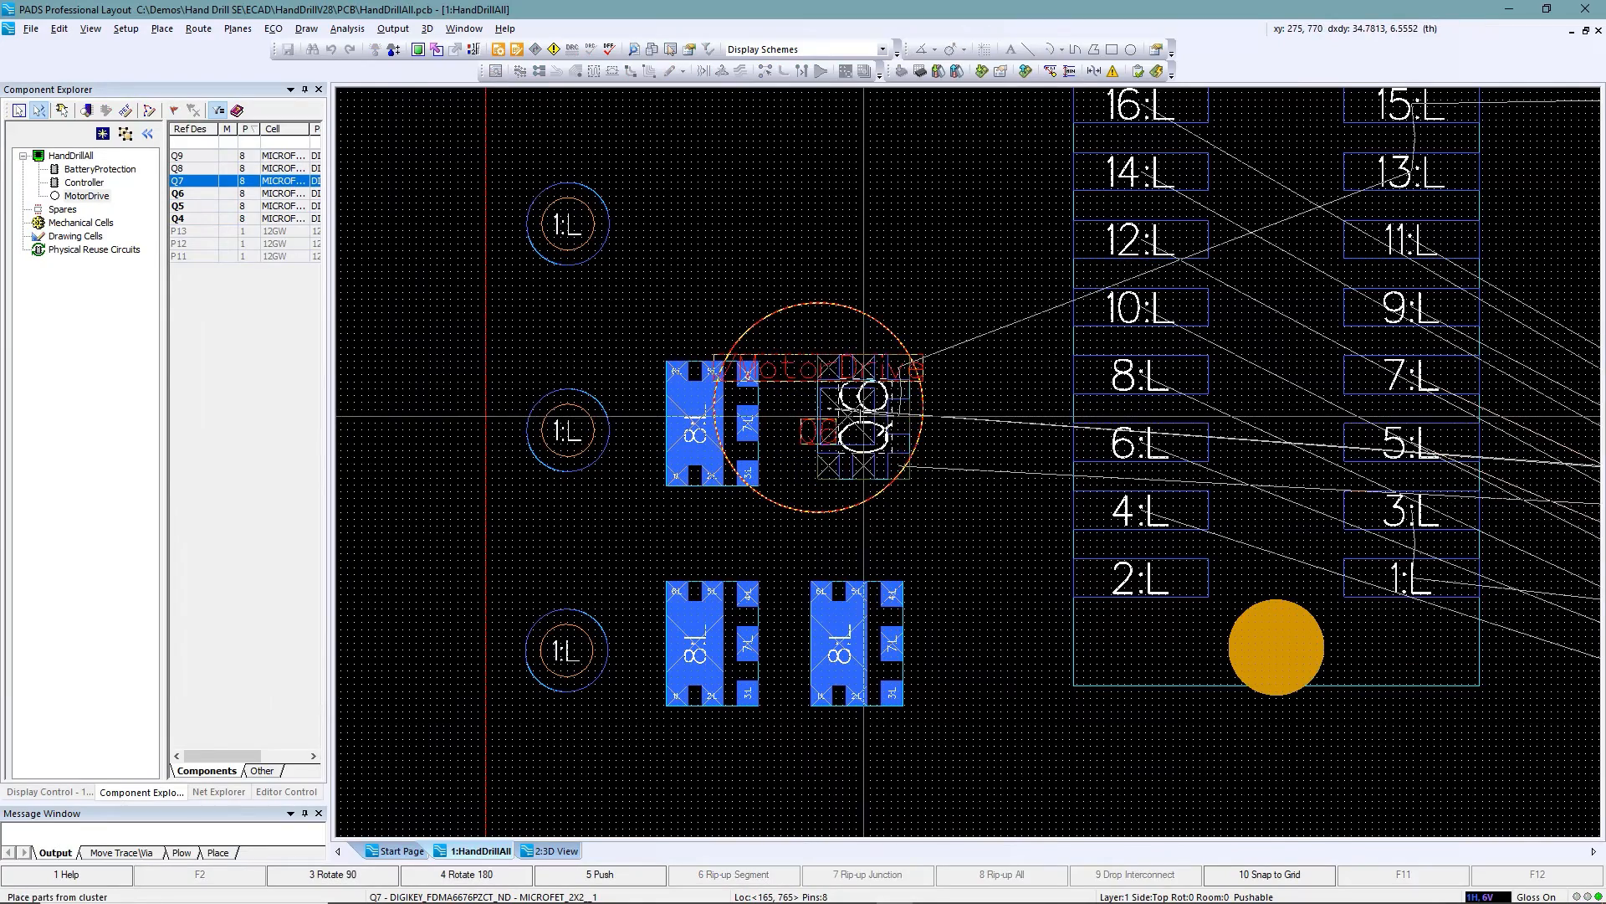
{"action": "left_click", "coordinate": [857, 424]}
{"action": "left_click", "coordinate": [828, 419]}
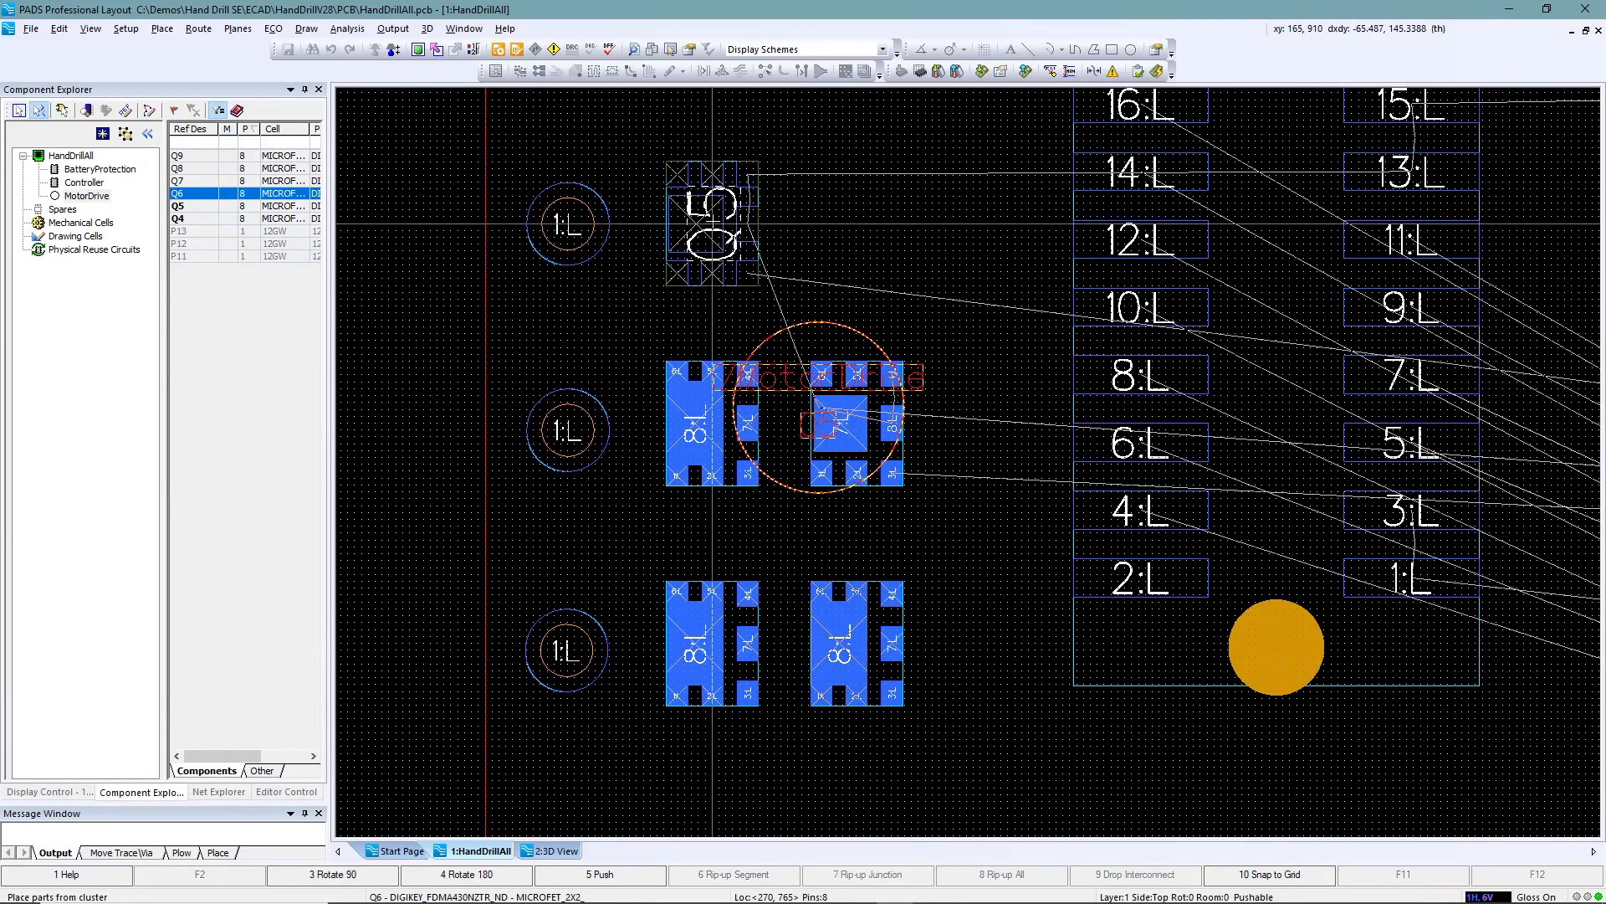
{"action": "left_click", "coordinate": [712, 224]}
{"action": "left_click", "coordinate": [829, 422]}
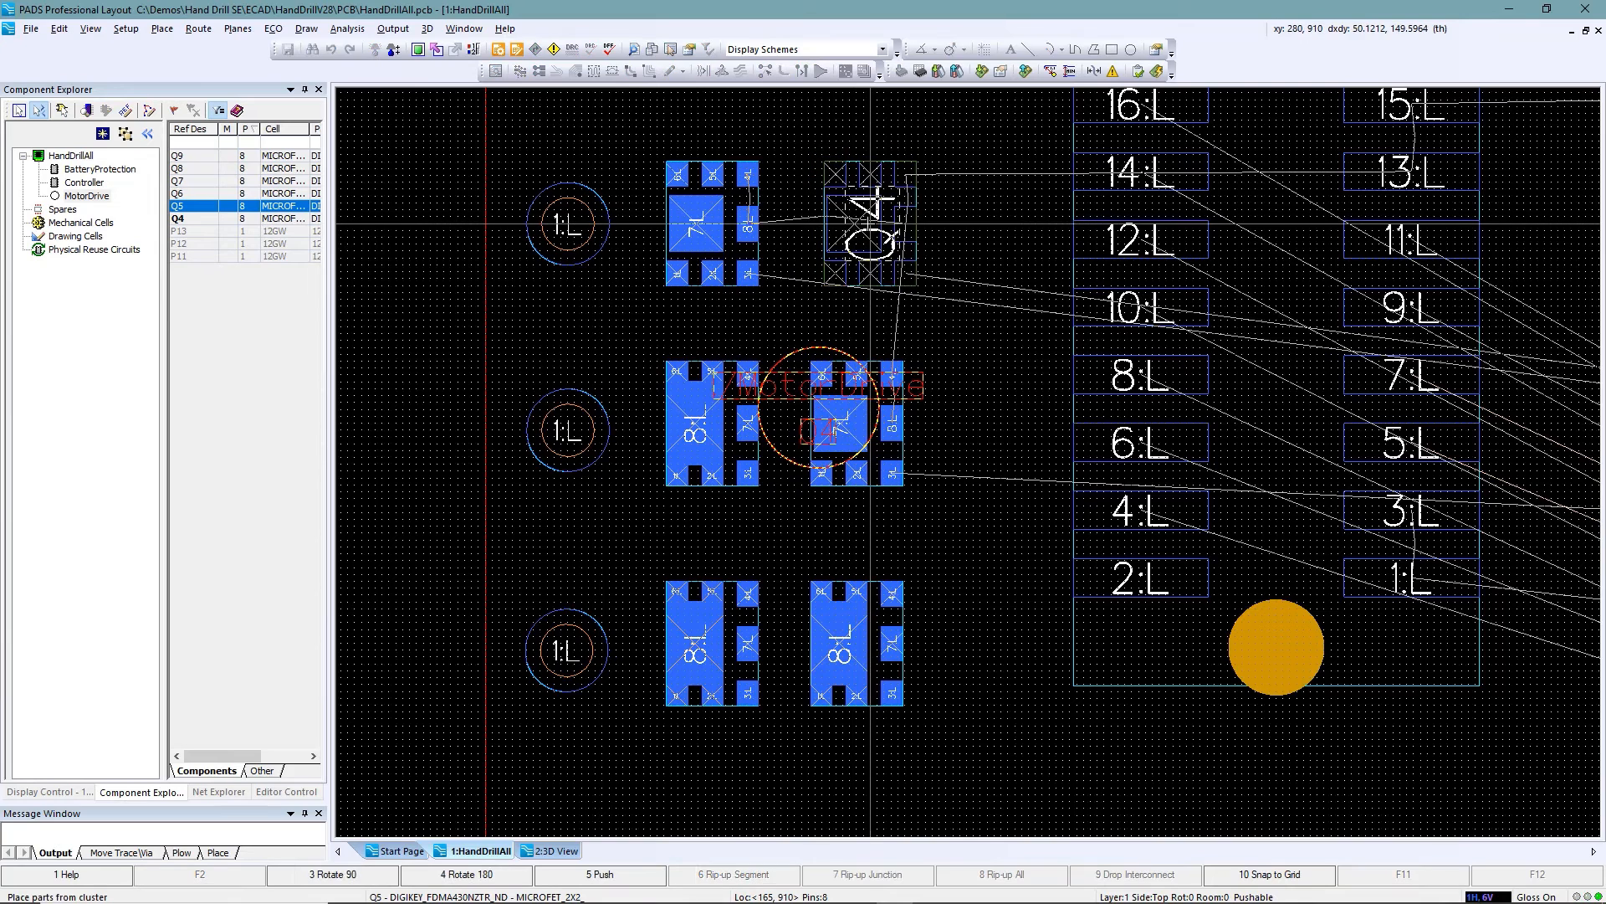
{"action": "left_click", "coordinate": [856, 223]}
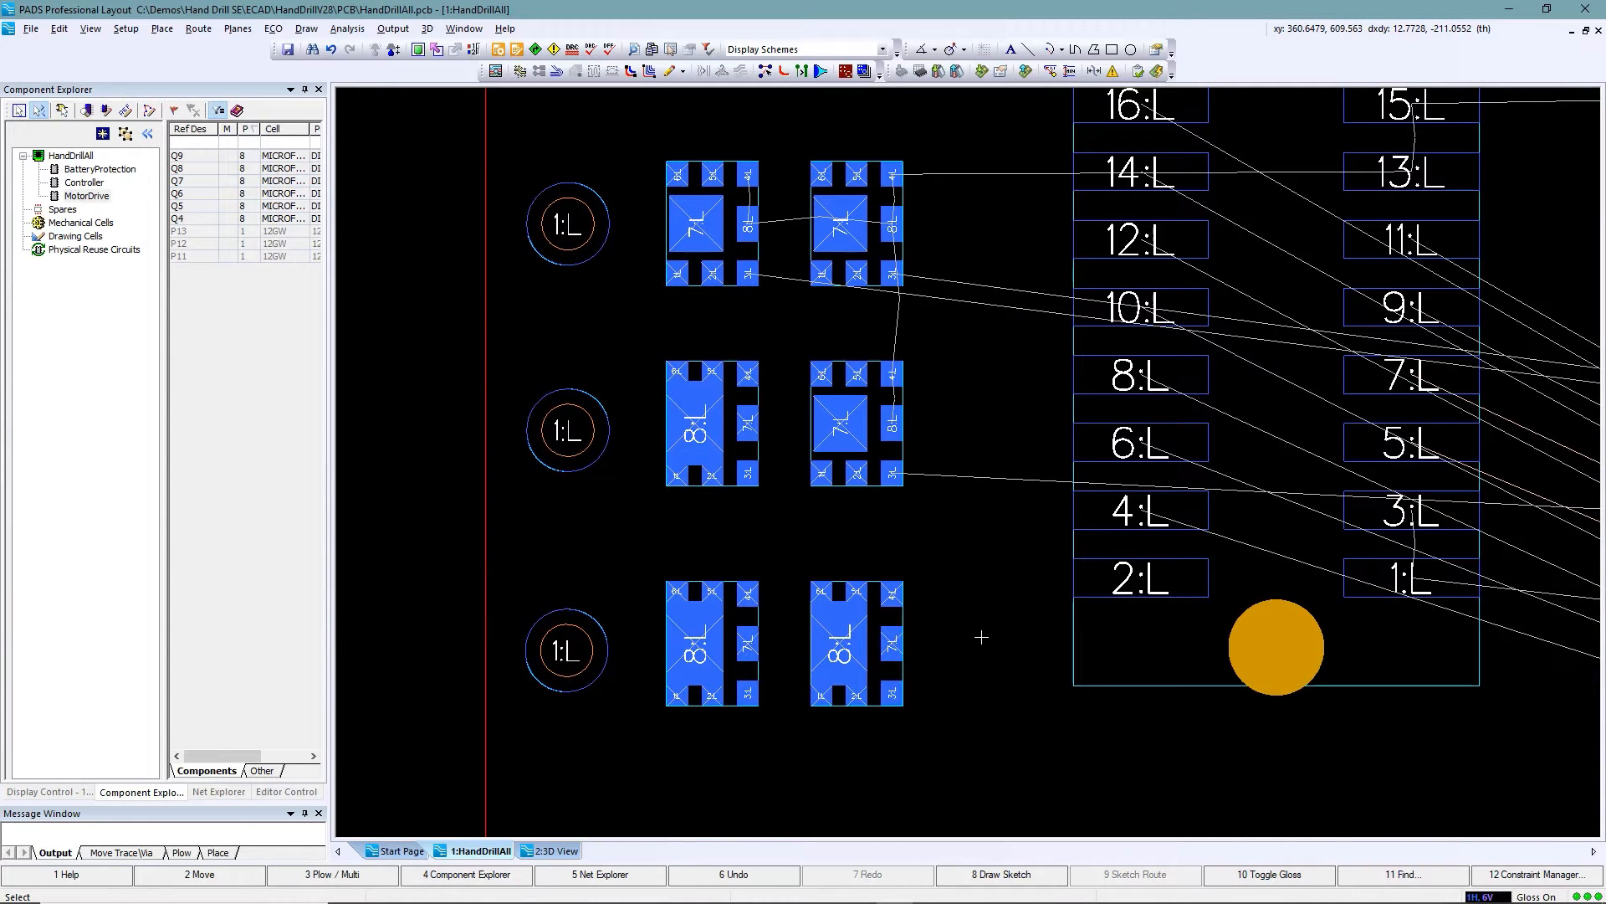
Step: Move IC2 onto the lower right area of the board, inside the outline and below the central connector
{"action": "scroll", "coordinate": [982, 638], "scroll_direction": "down", "scroll_amount": 3}
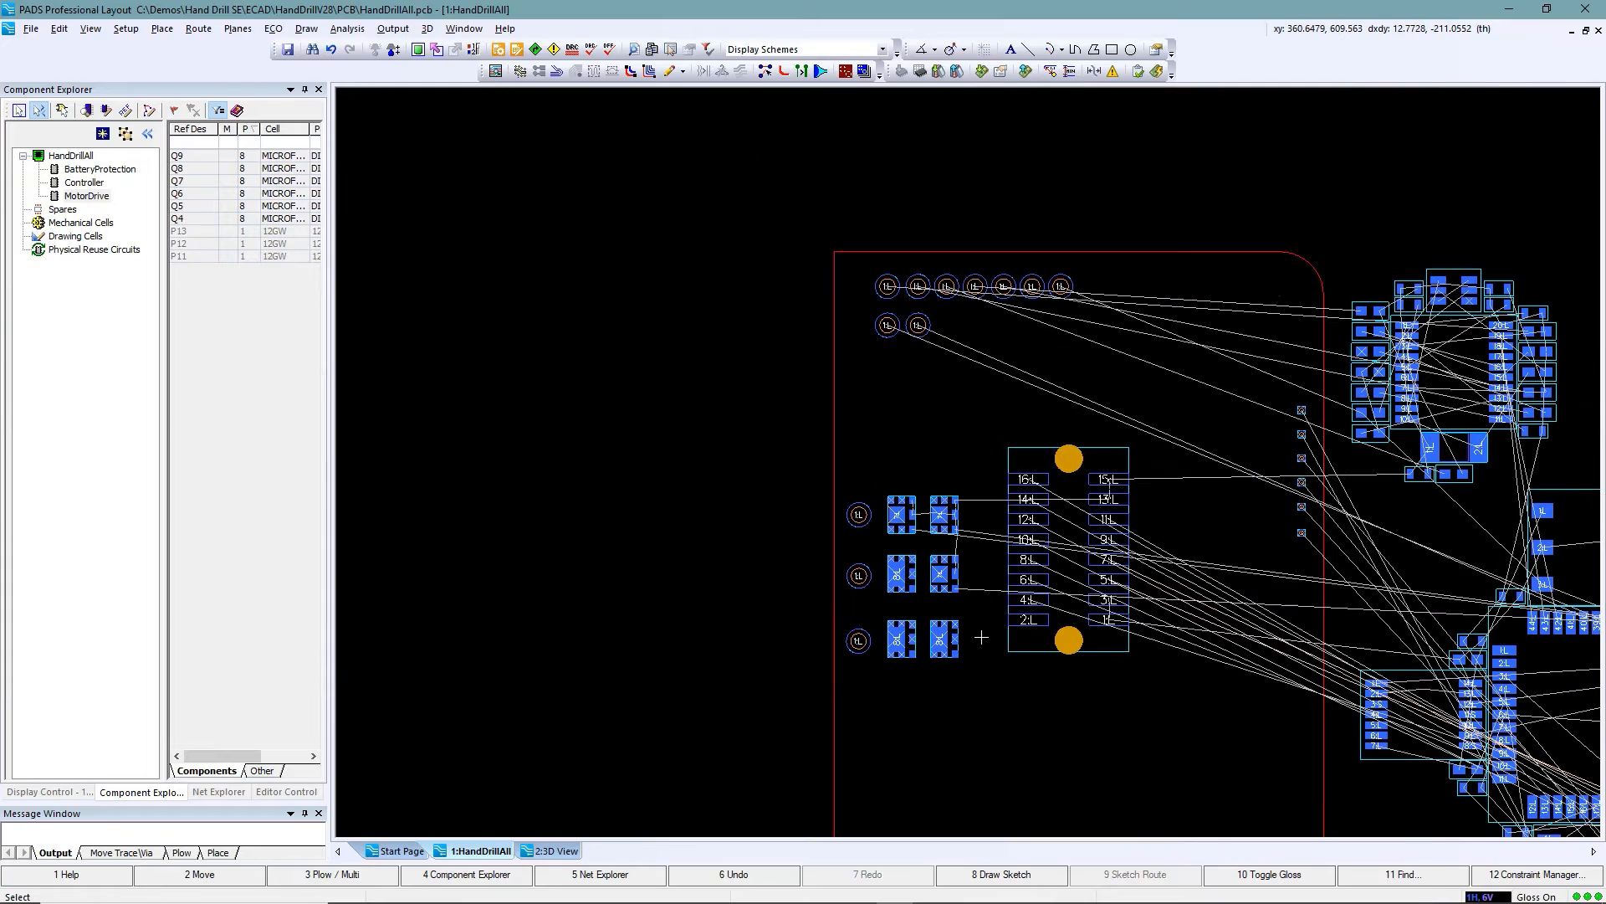
{"action": "left_click", "coordinate": [1322, 590]}
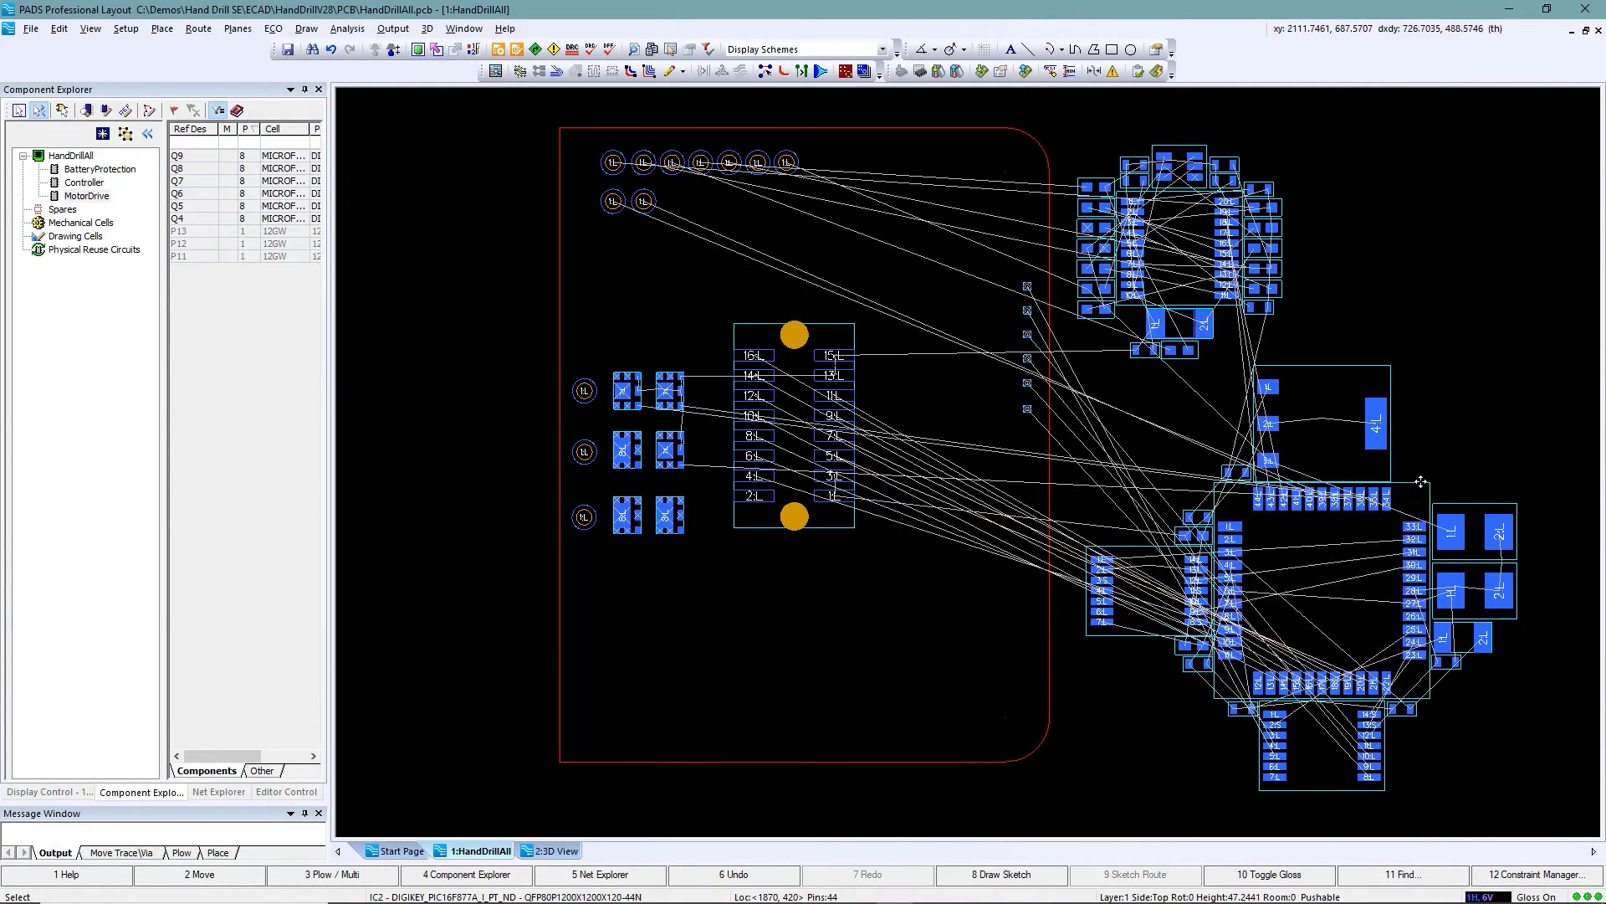
{"action": "key", "text": "F2"}
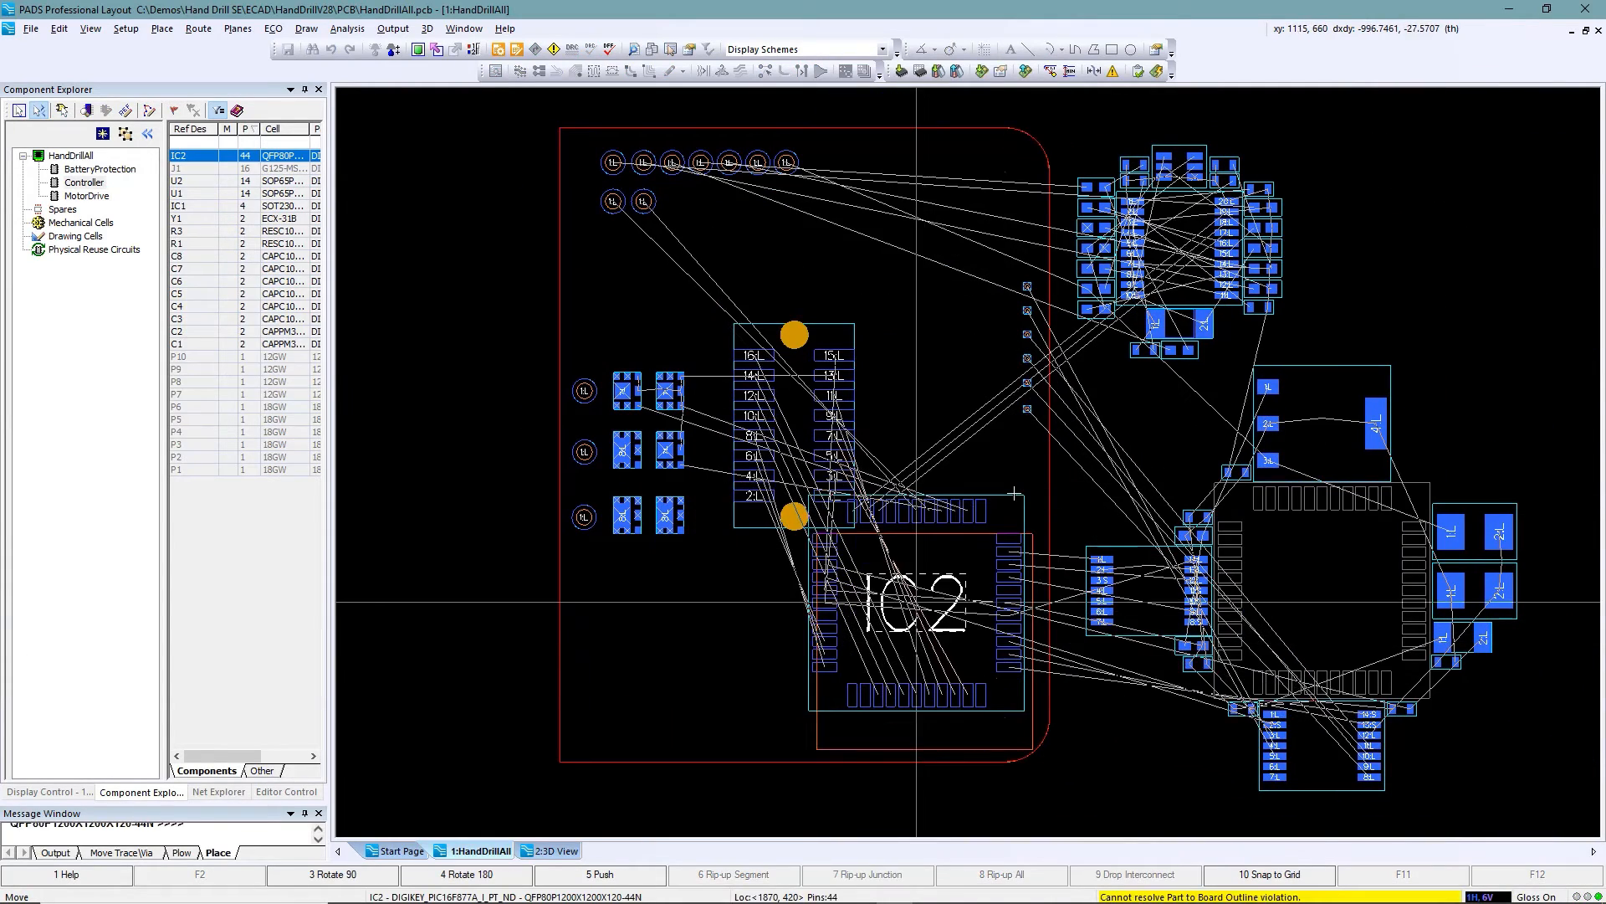
{"action": "left_click", "coordinate": [921, 640]}
Step: Move IC1 onto the upper part of the board above the connector, rotated by 90 degrees
{"action": "left_click", "coordinate": [1322, 423]}
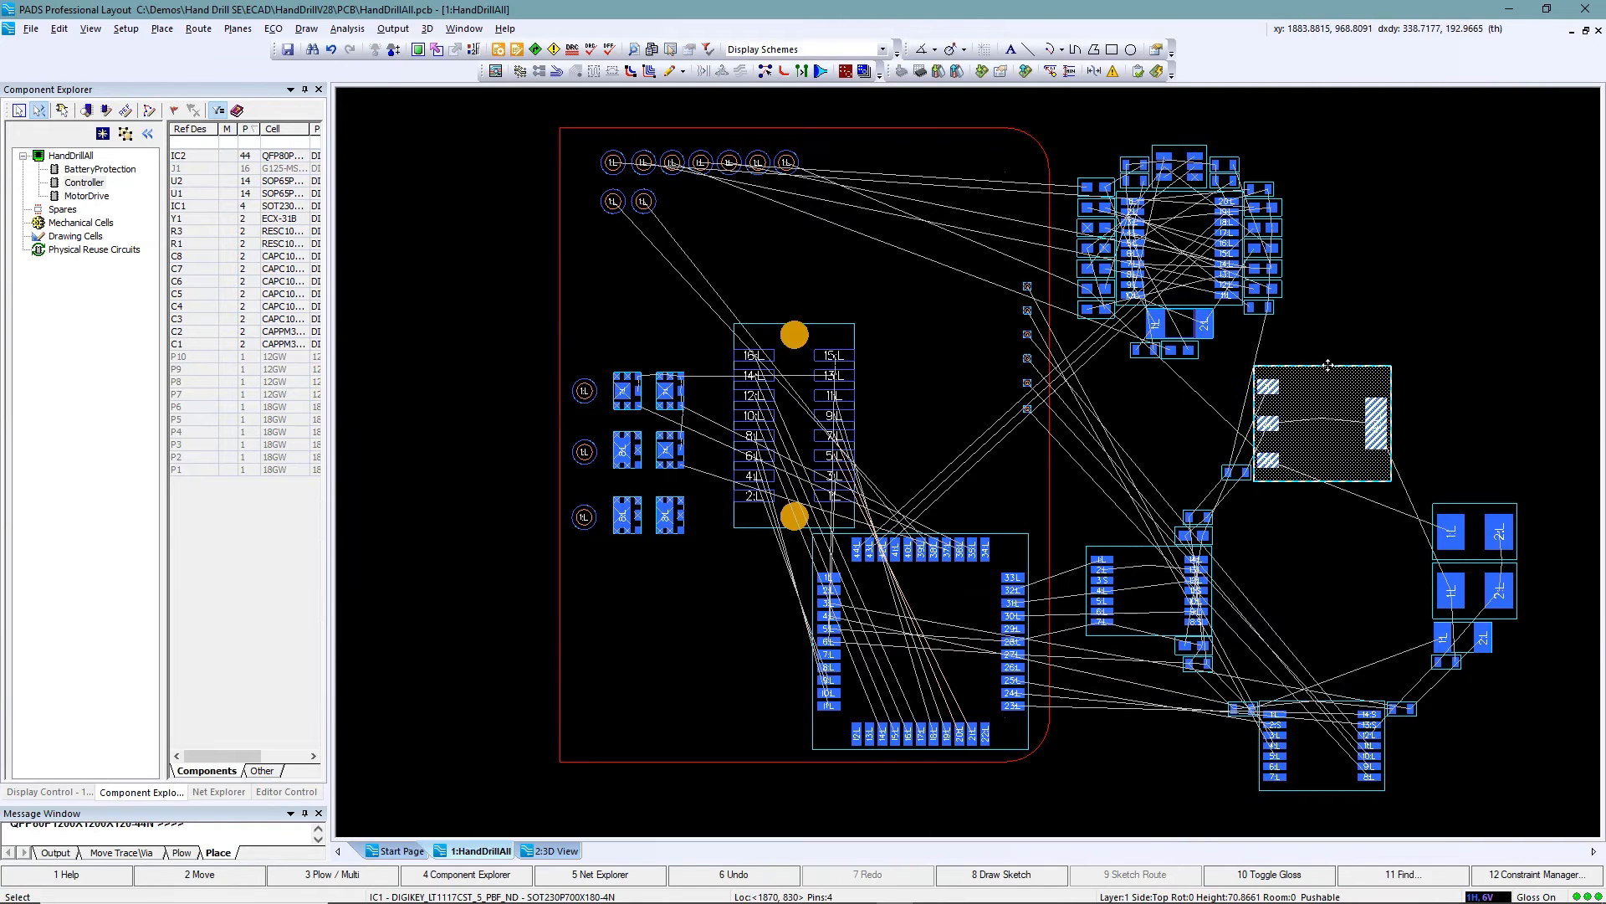
{"action": "key", "text": "F2"}
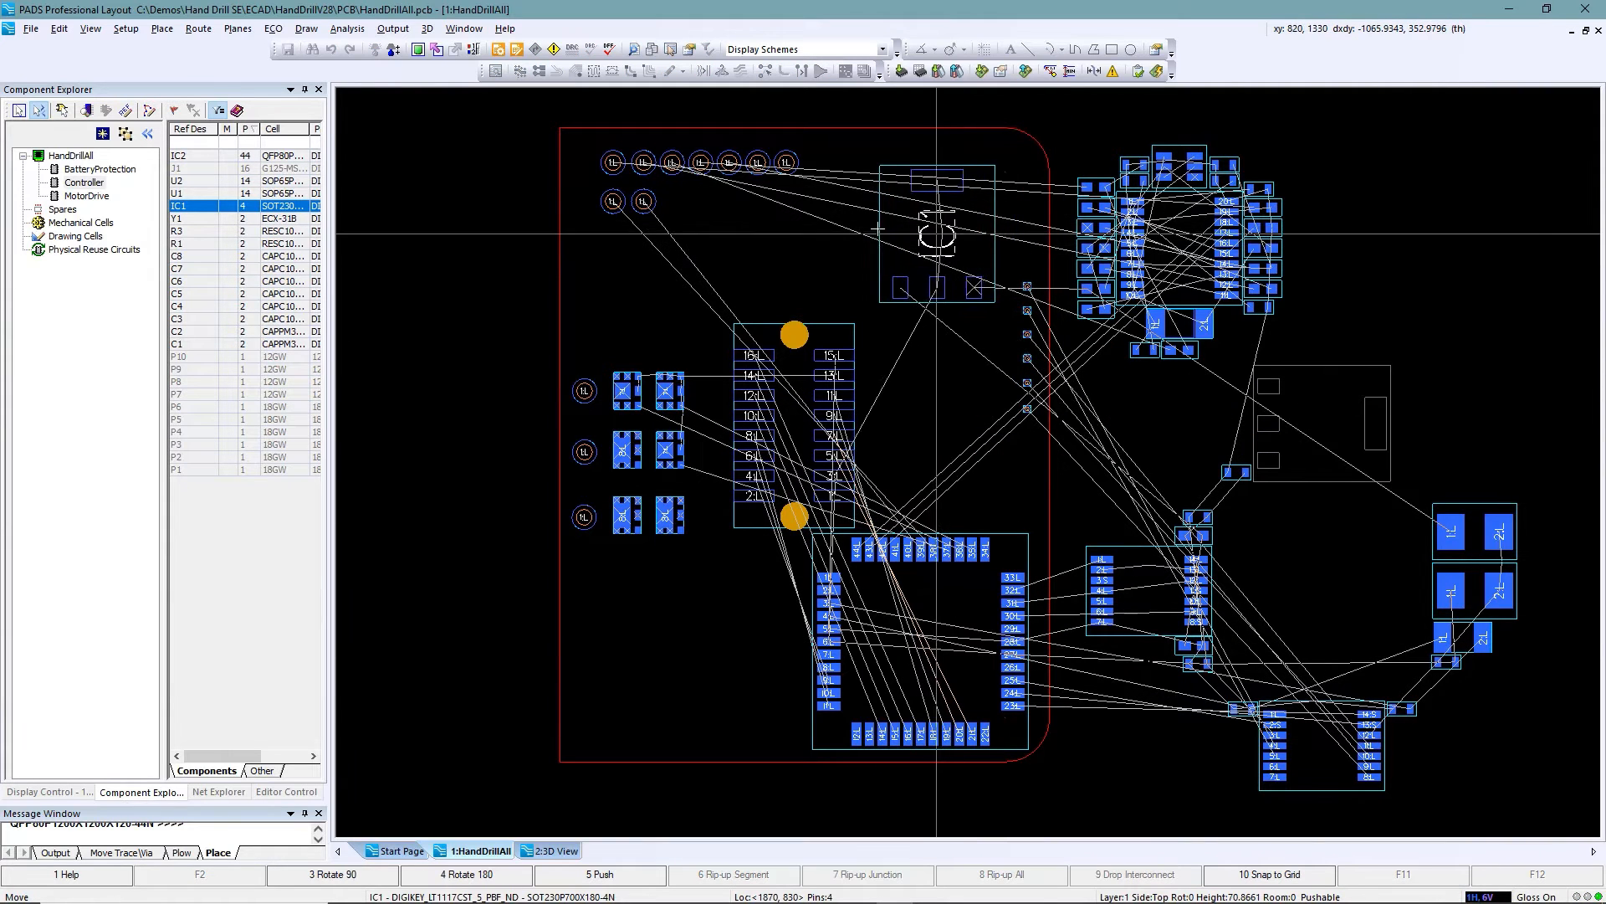
{"action": "key", "text": "F3"}
{"action": "left_click", "coordinate": [942, 215]}
{"action": "left_click", "coordinate": [1320, 534]}
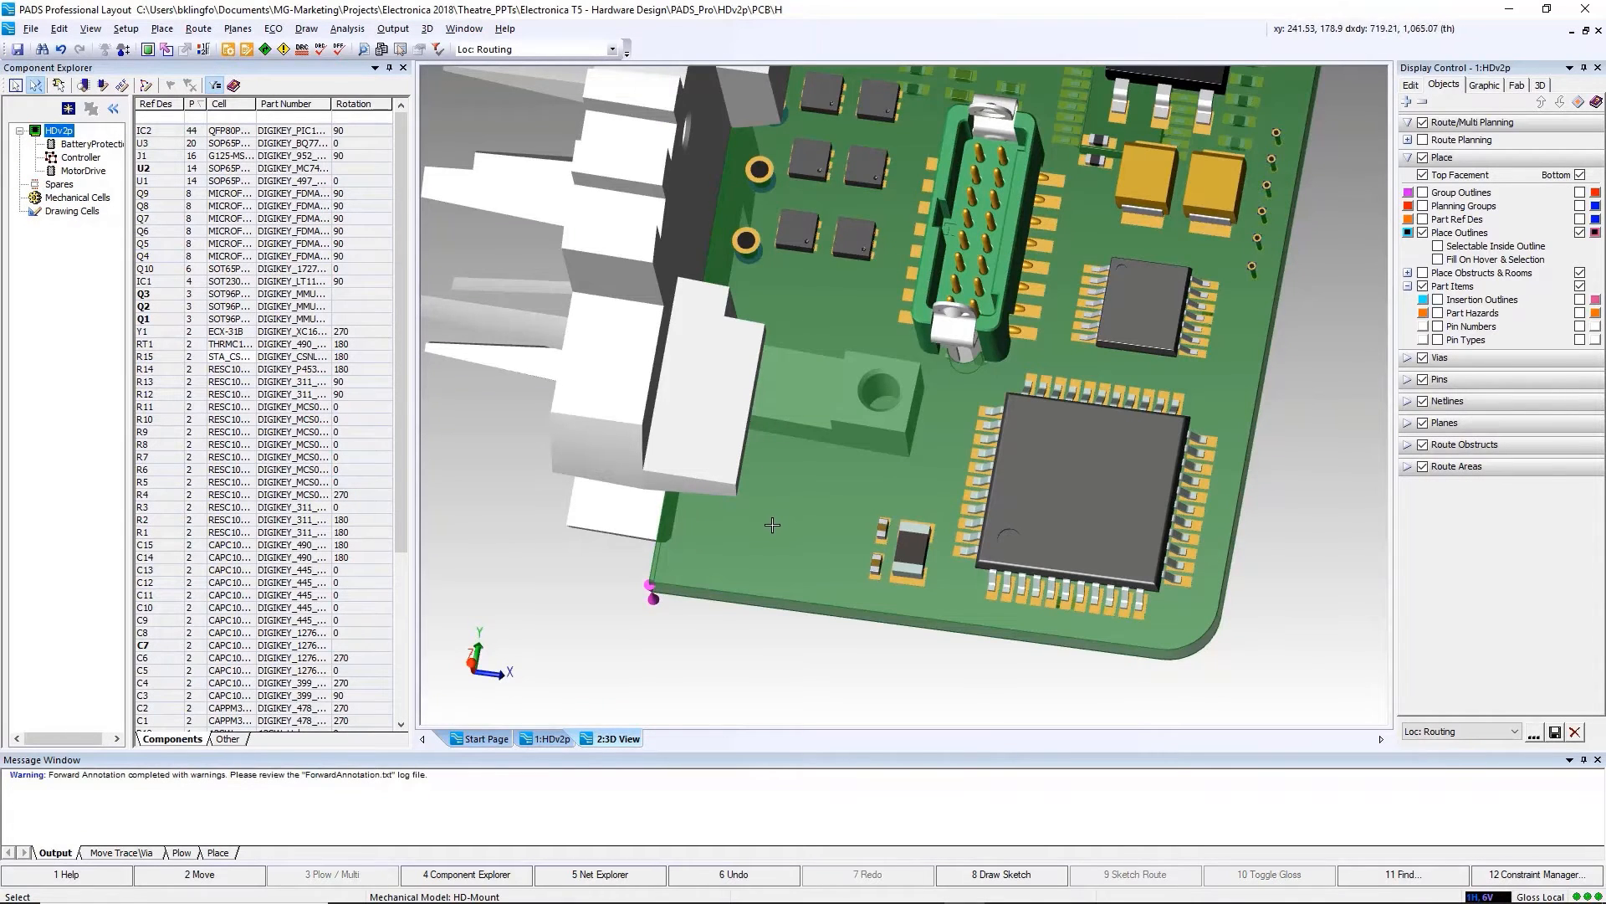
Step: Add a Mechanical to Component 3D clearance rule with minimum XY 10, minimum Z 10 and optimal XY 20 th
{"action": "left_click", "coordinate": [839, 49]}
{"action": "left_click", "coordinate": [817, 131]}
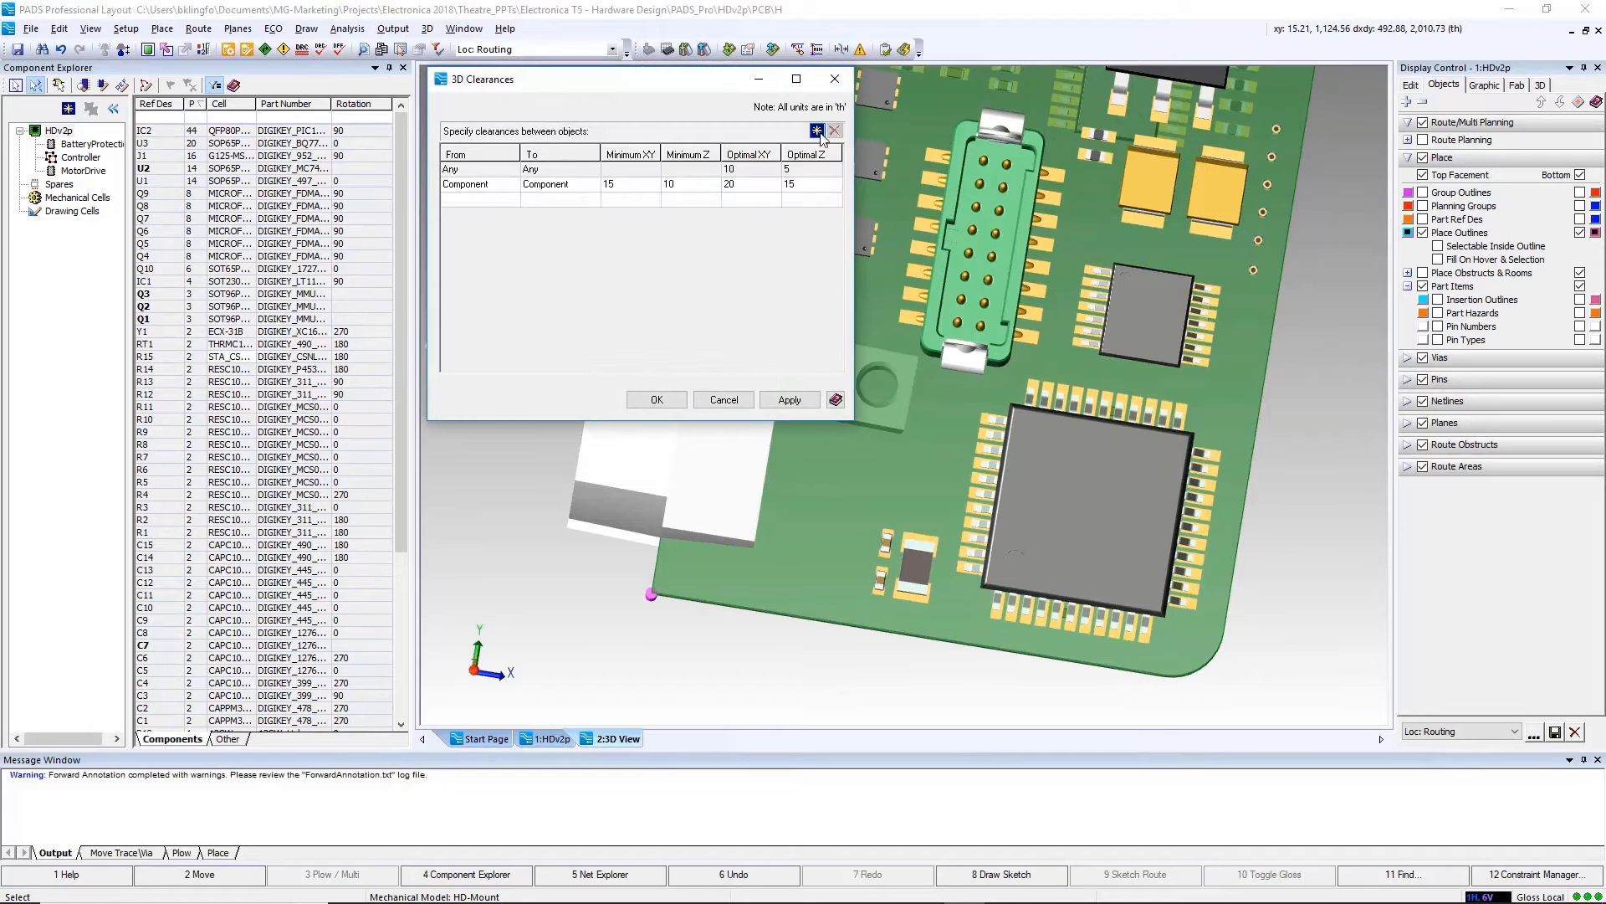
{"action": "left_click", "coordinate": [514, 200]}
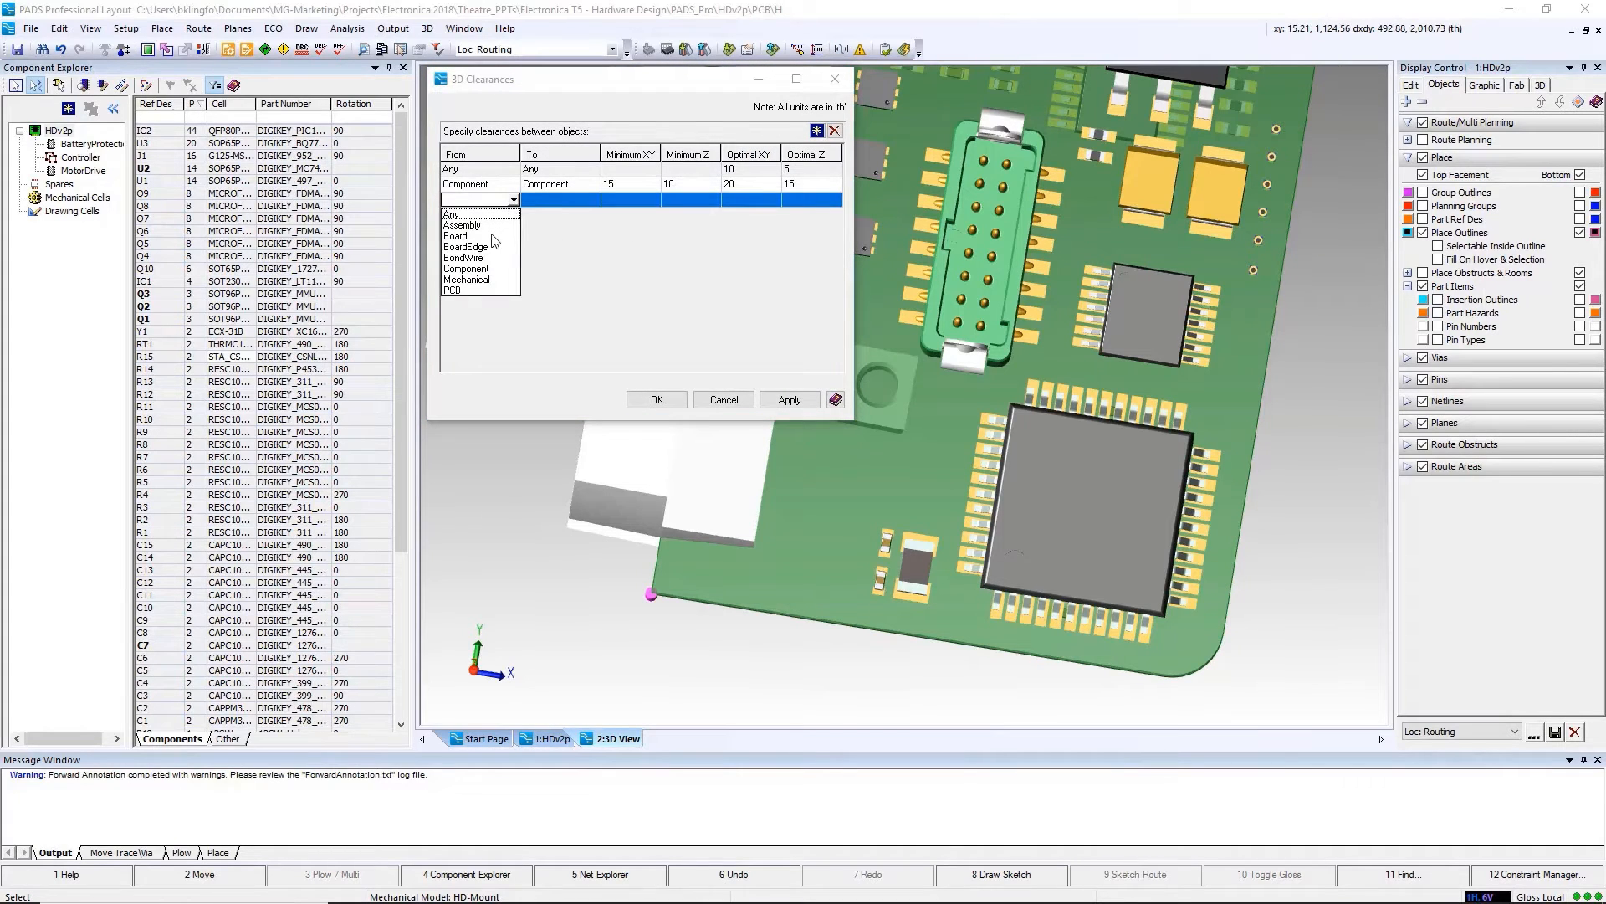
{"action": "left_click", "coordinate": [466, 279]}
{"action": "left_click", "coordinate": [753, 200]}
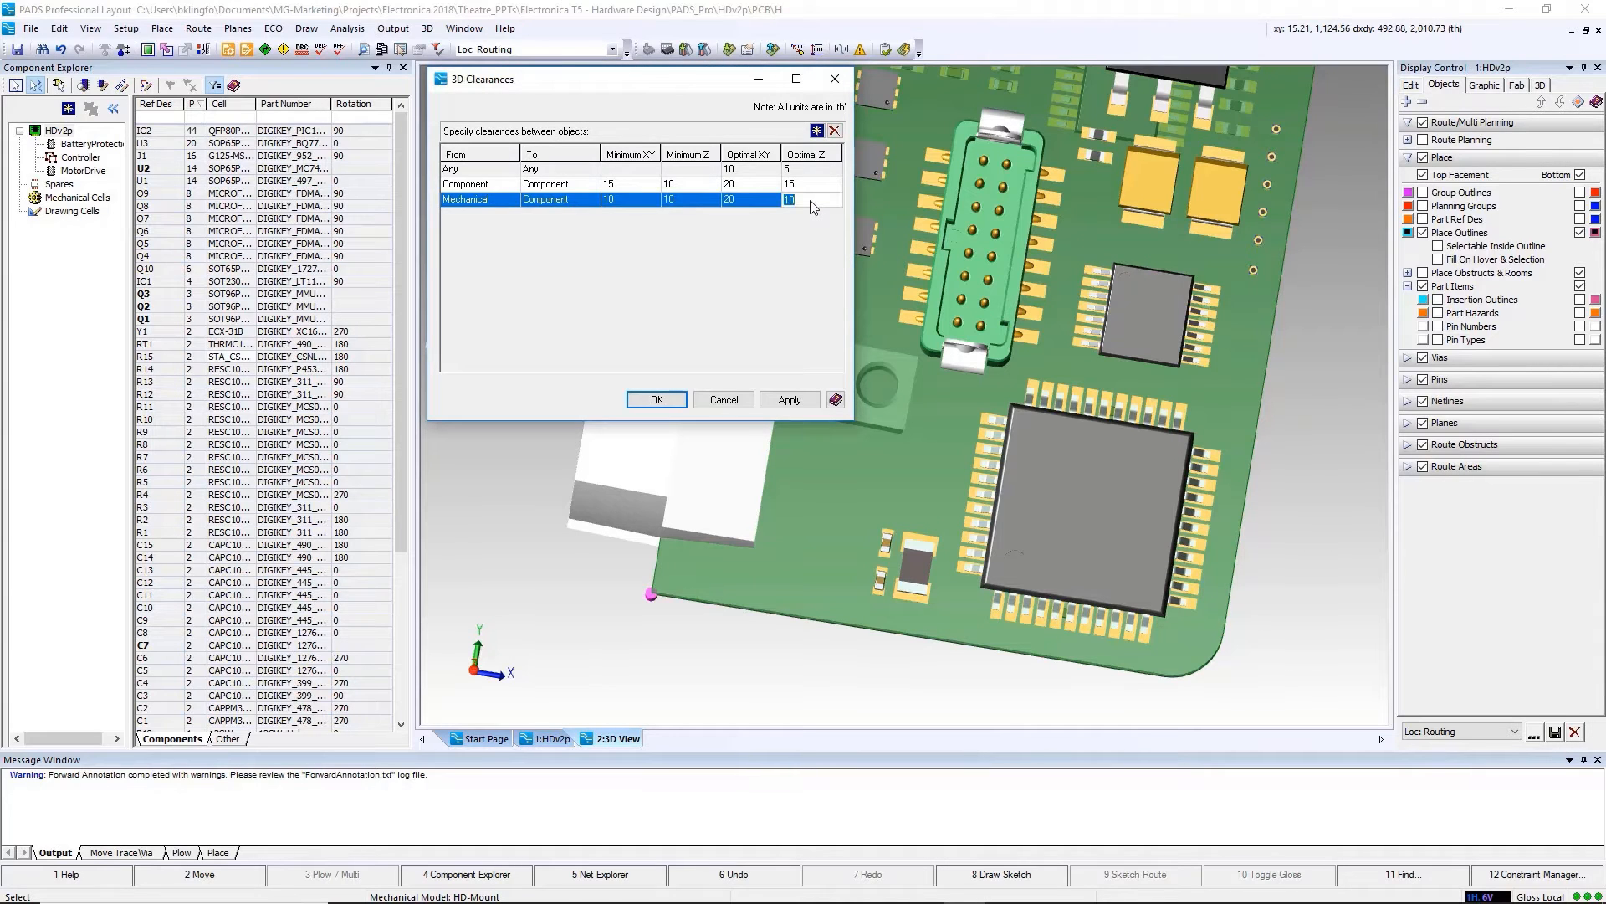
{"action": "key", "text": "Return"}
Step: Place U2 near the board's lower left corner at (230, 215), partly beneath the mechanical part, and check its fit from the side
{"action": "left_click", "coordinate": [144, 170]}
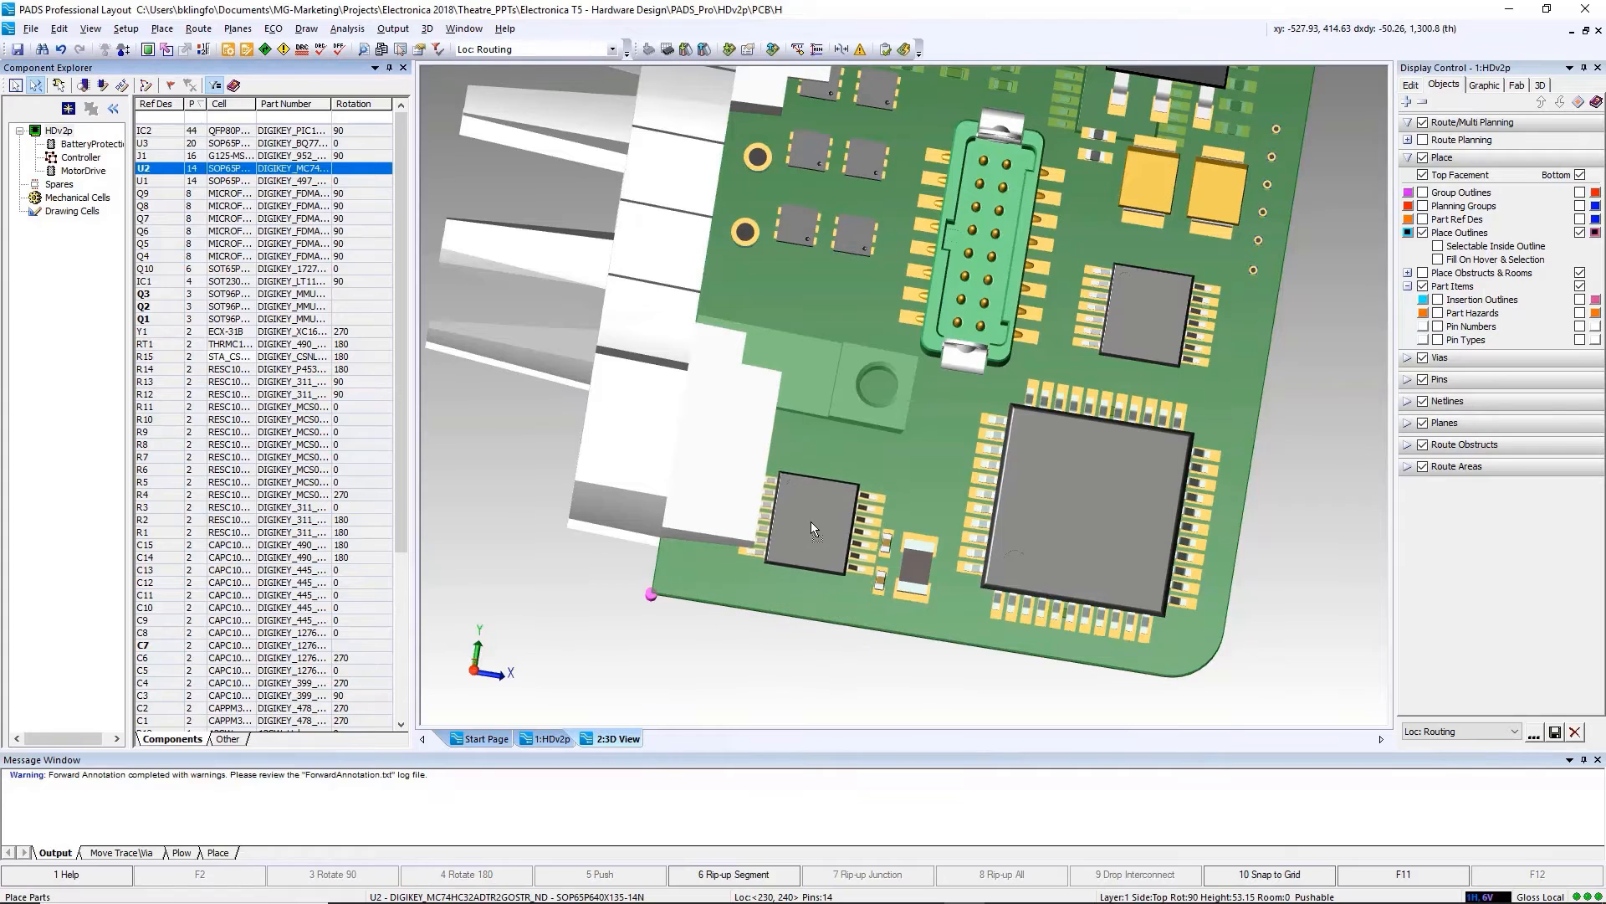
{"action": "left_click", "coordinate": [811, 521]}
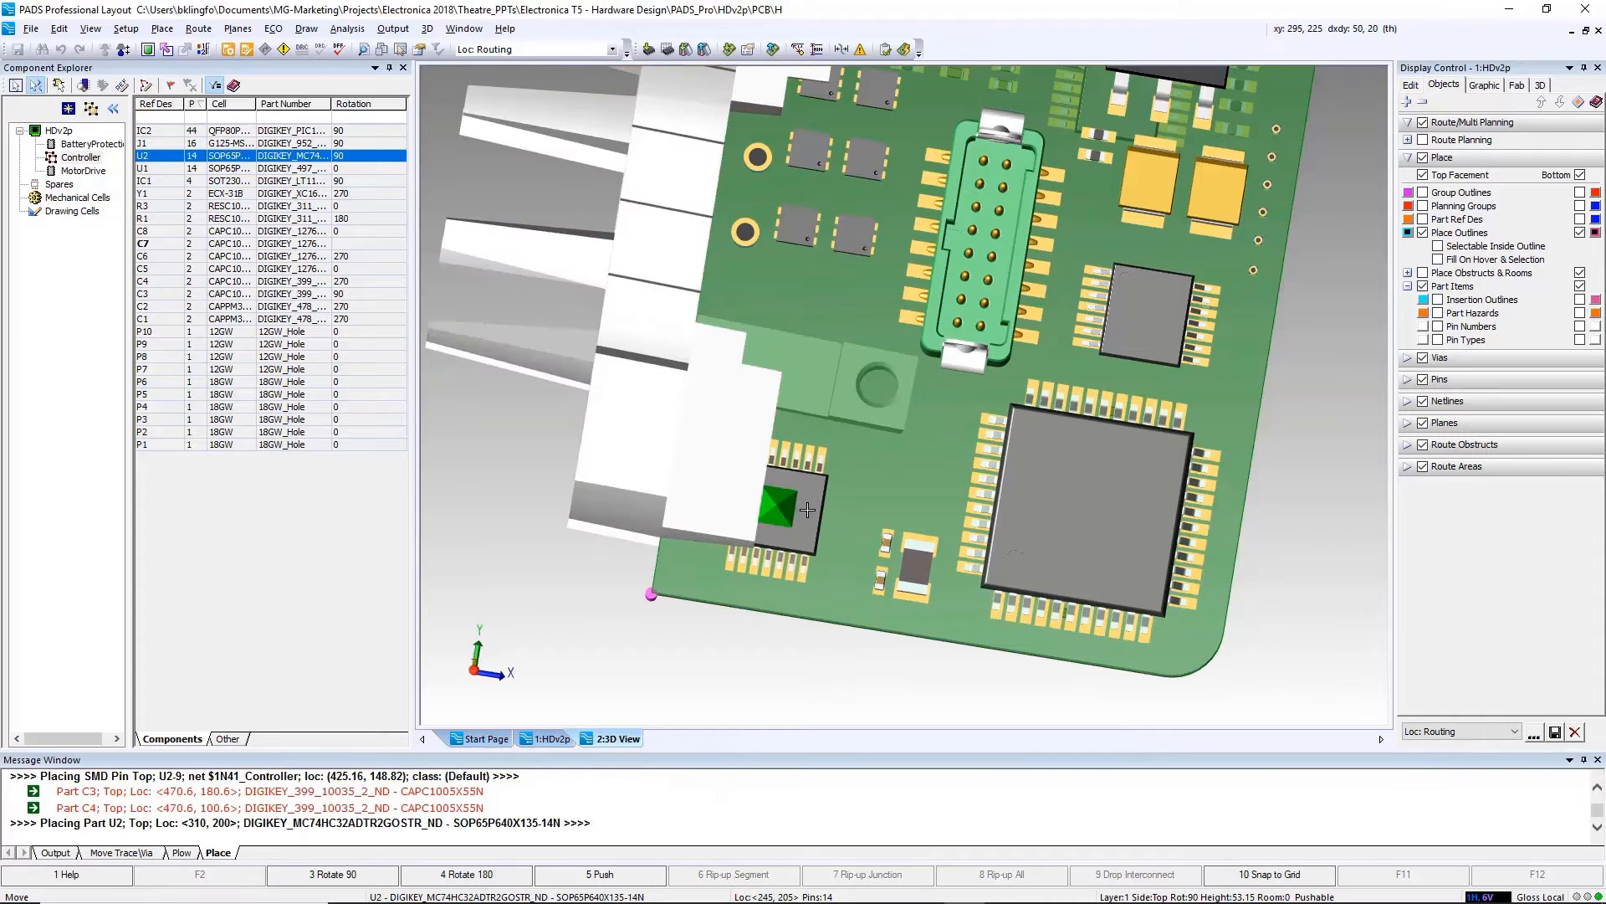
{"action": "left_click", "coordinate": [808, 510]}
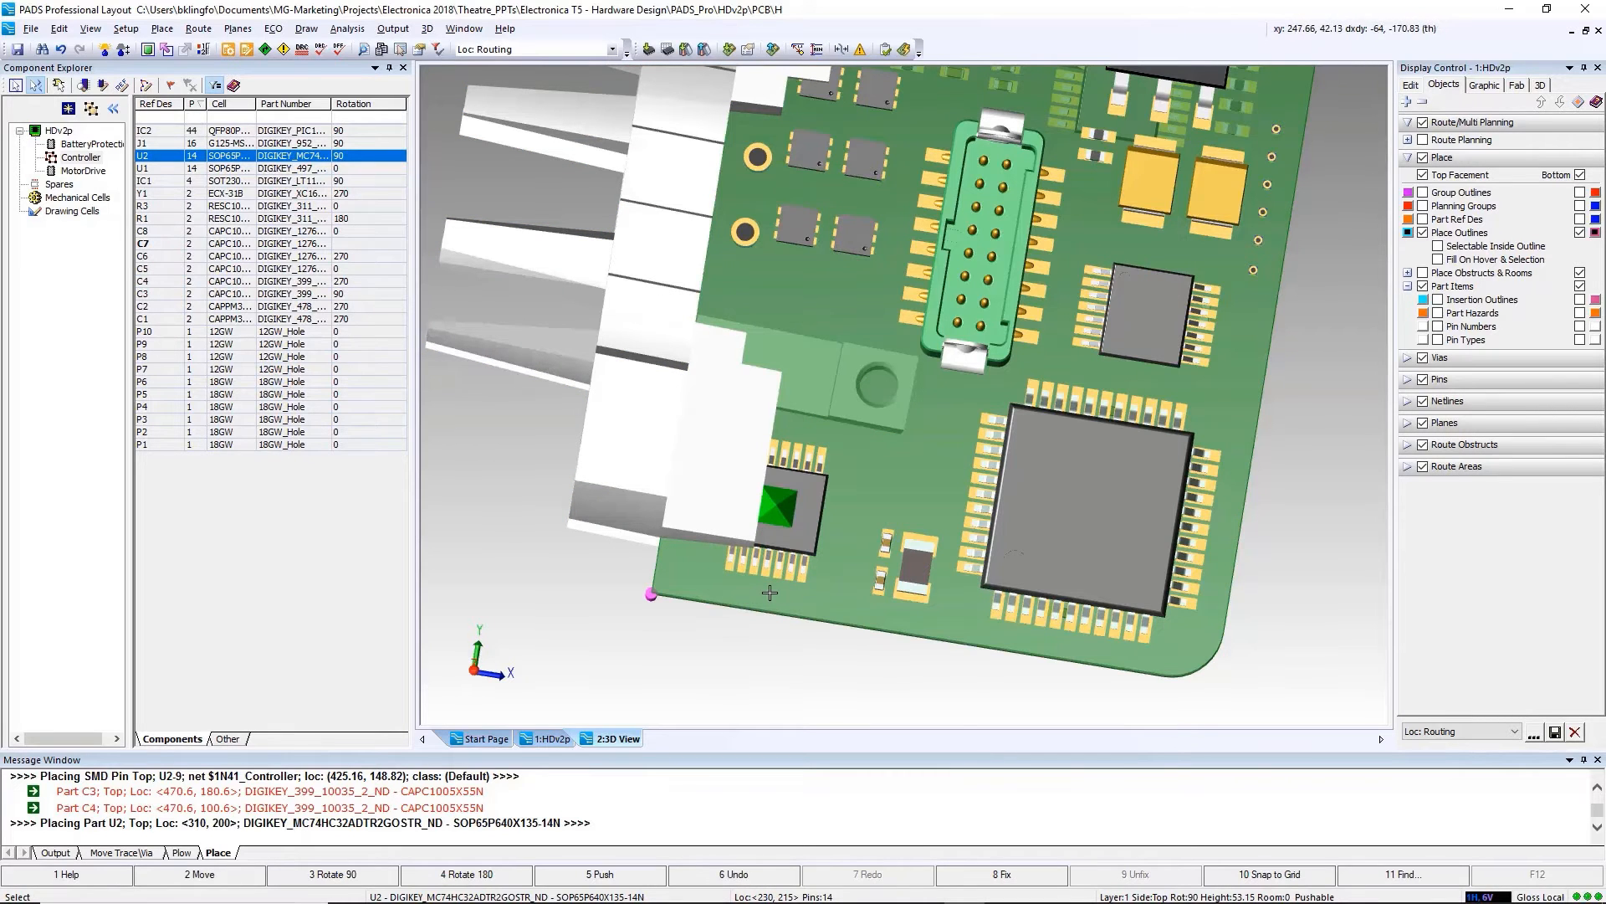
{"action": "middle_click_drag", "start_coordinate": [770, 593], "coordinate": [789, 449]}
{"action": "key", "text": "Escape"}
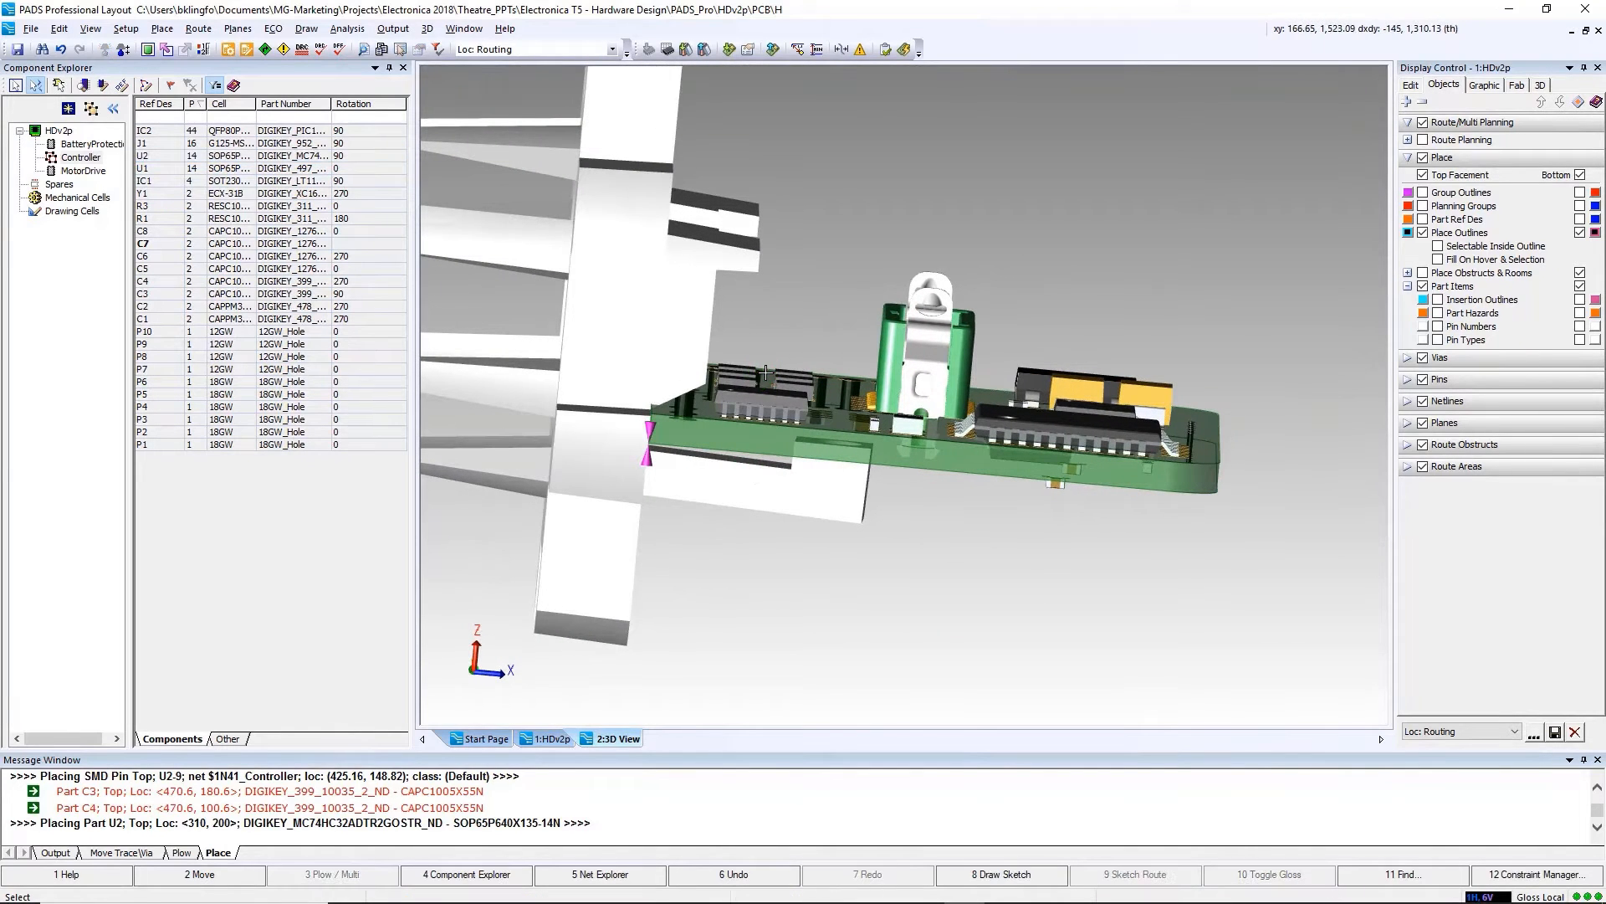
{"action": "left_click", "coordinate": [768, 402]}
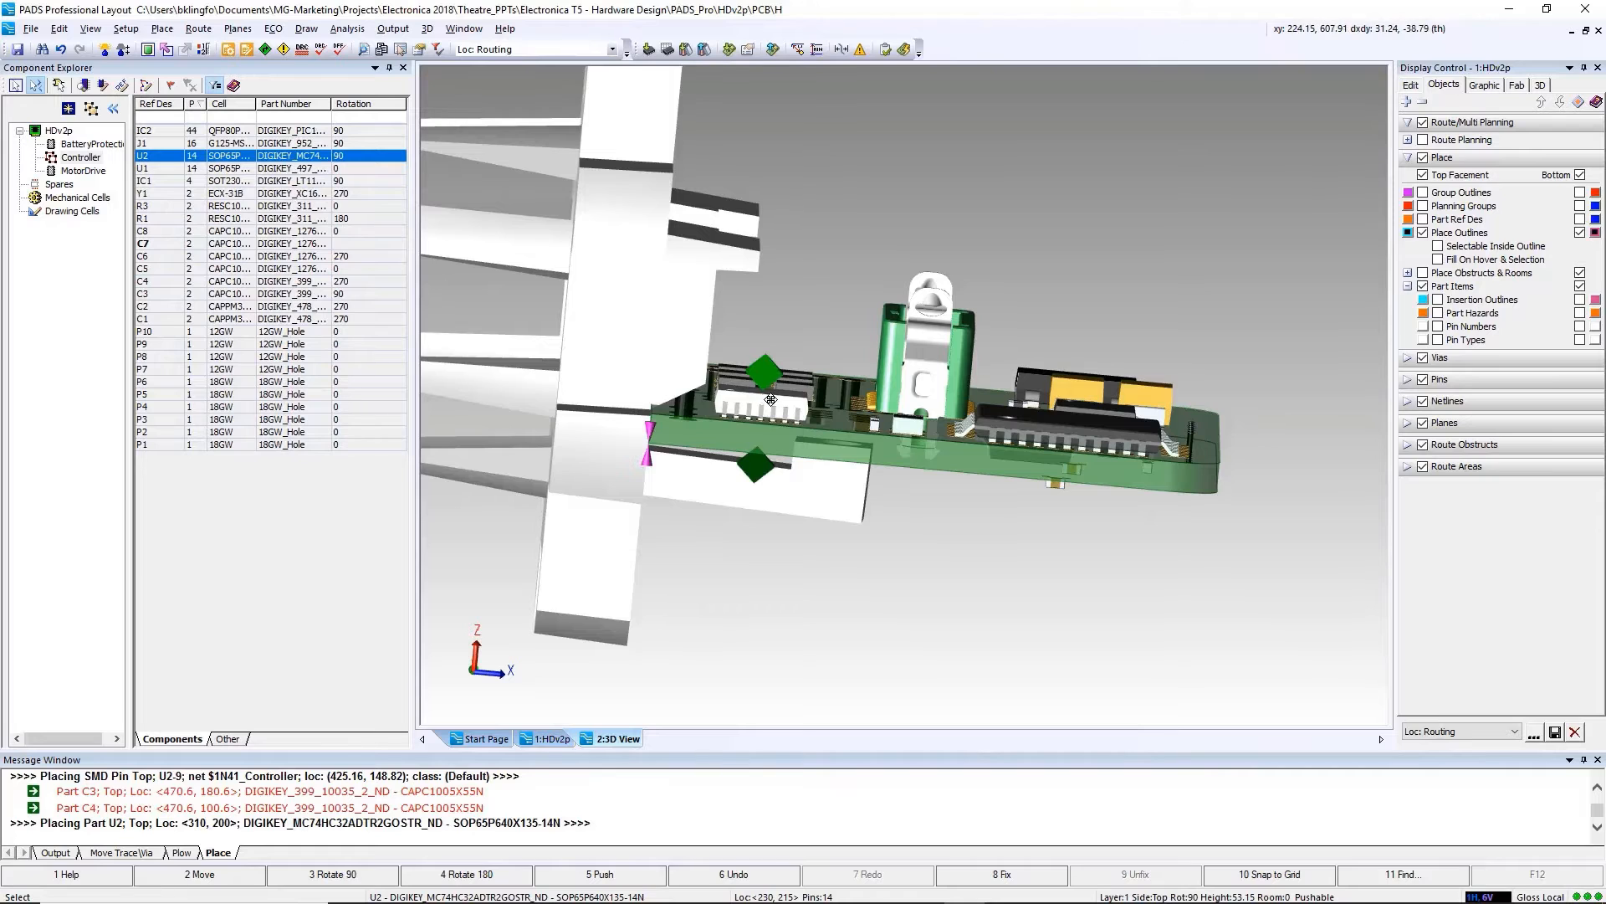
{"action": "left_click_drag", "start_coordinate": [771, 400], "coordinate": [763, 400]}
{"action": "left_click", "coordinate": [763, 400]}
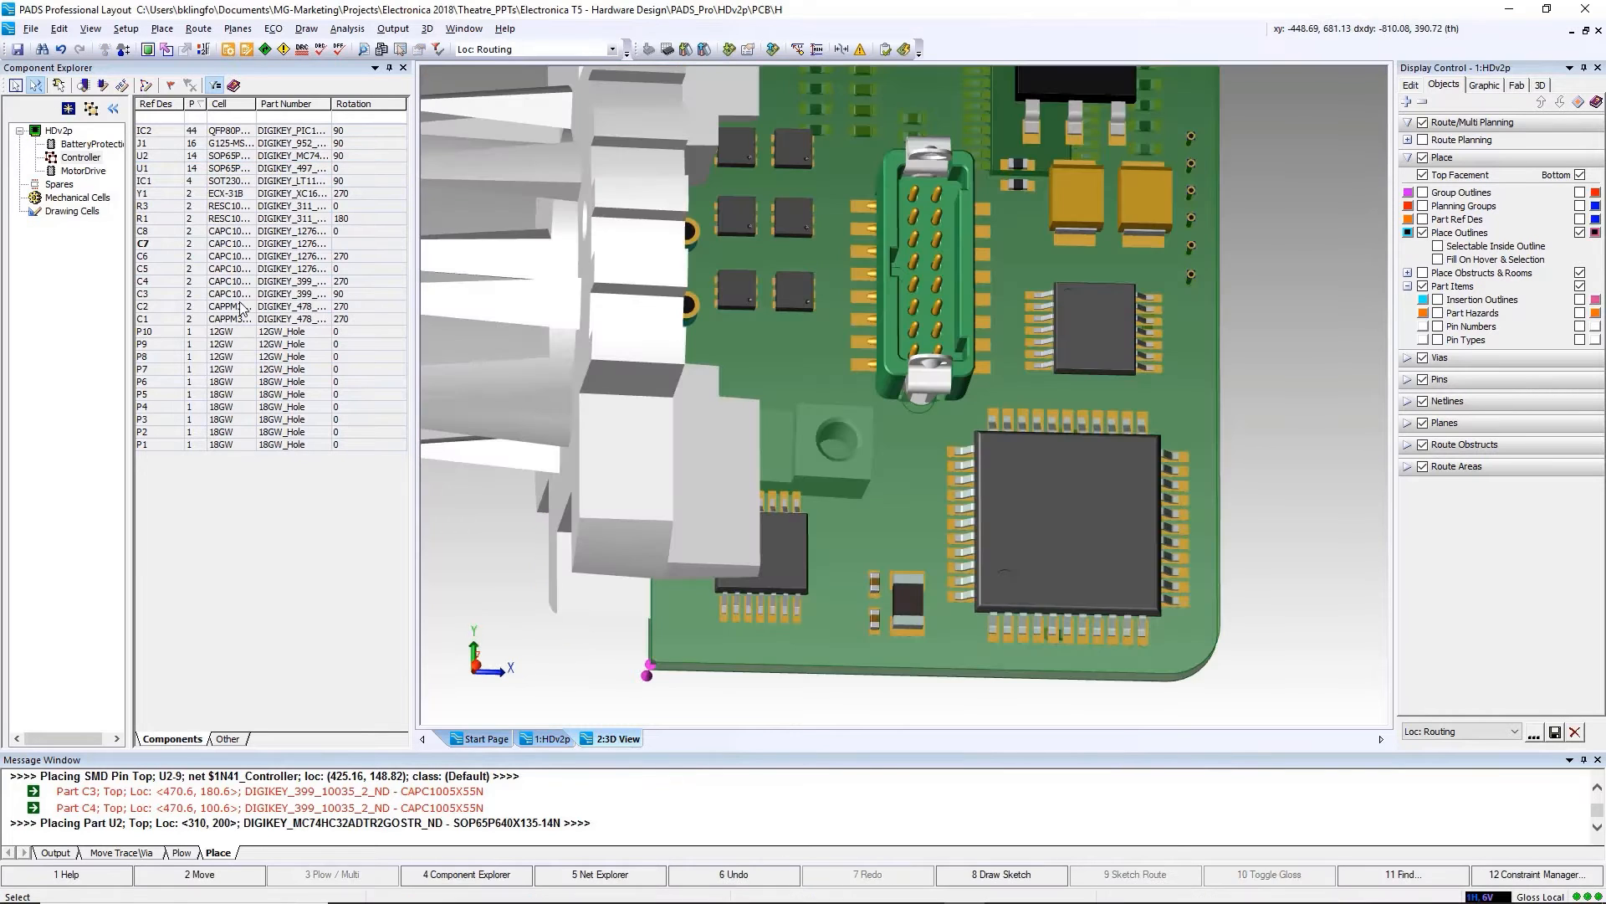
Step: Place capacitor C7 just above the upper left pin of U2 and rotate it 90 degrees to stand vertically
{"action": "left_click", "coordinate": [166, 250]}
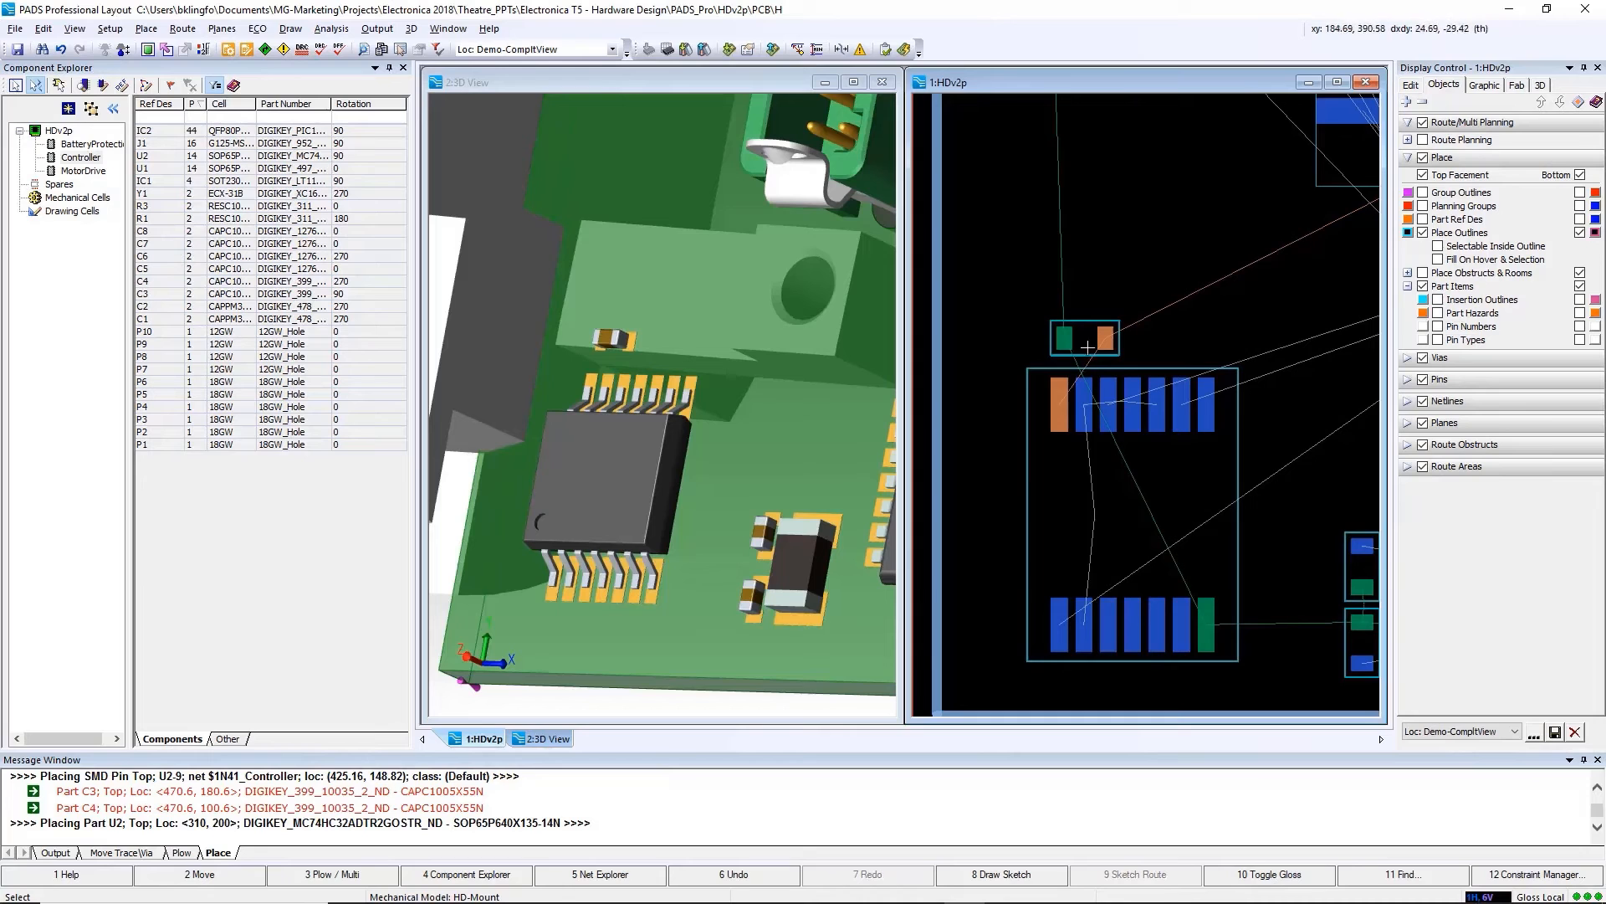
{"action": "left_click_drag", "start_coordinate": [1087, 346], "coordinate": [1061, 323]}
{"action": "key", "text": "F3"}
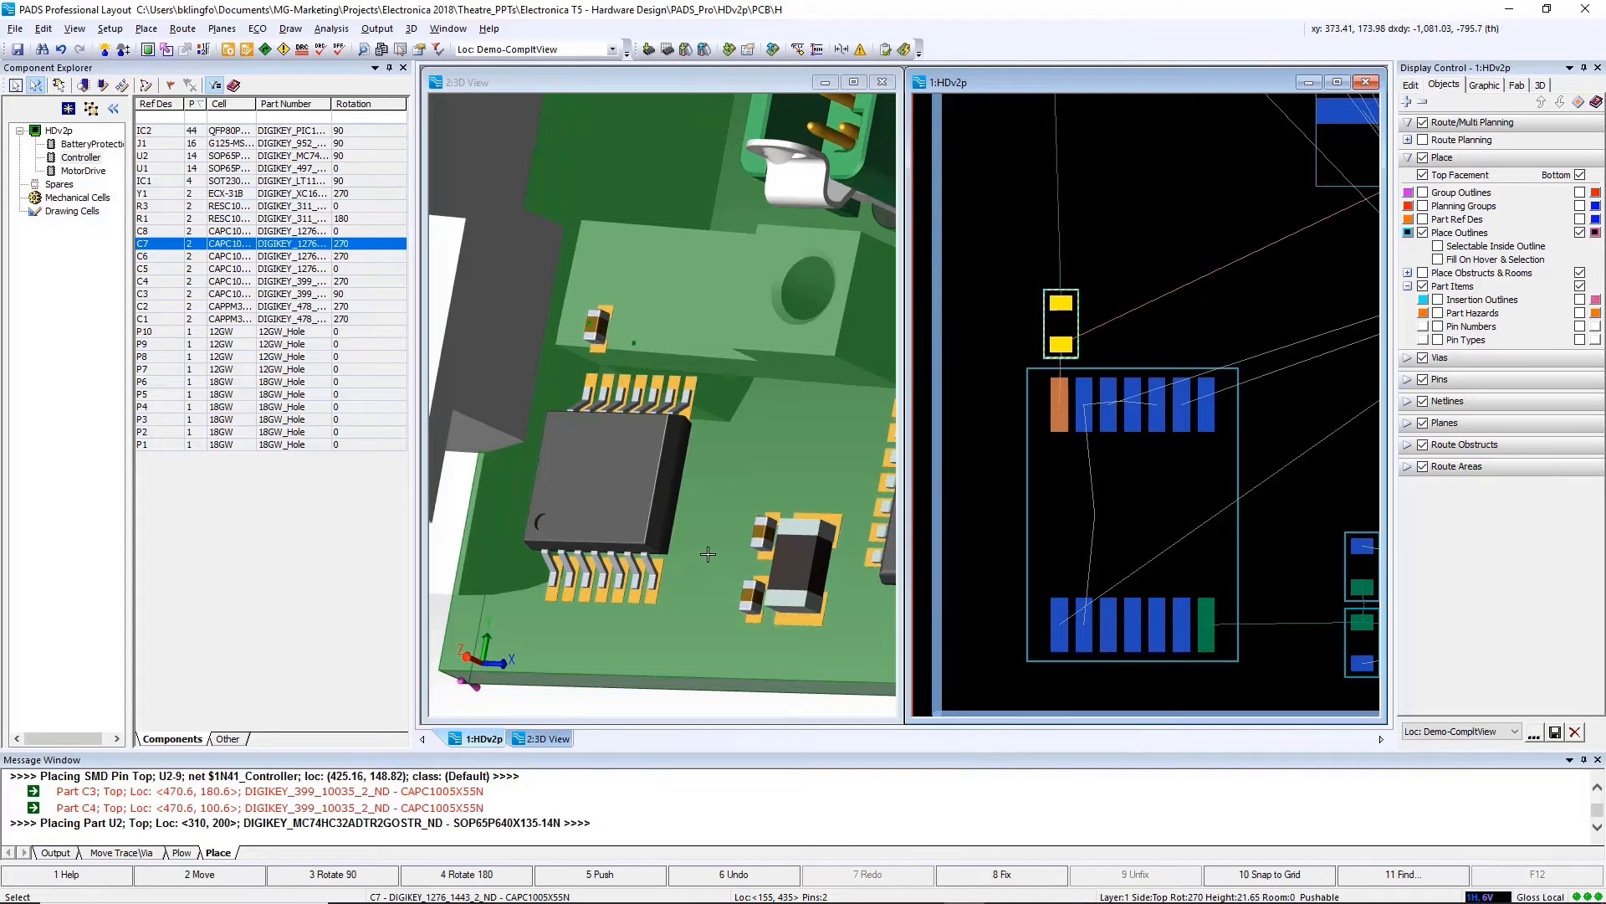
{"action": "left_click", "coordinate": [725, 540]}
{"action": "middle_click_drag", "start_coordinate": [717, 538], "coordinate": [677, 581]}
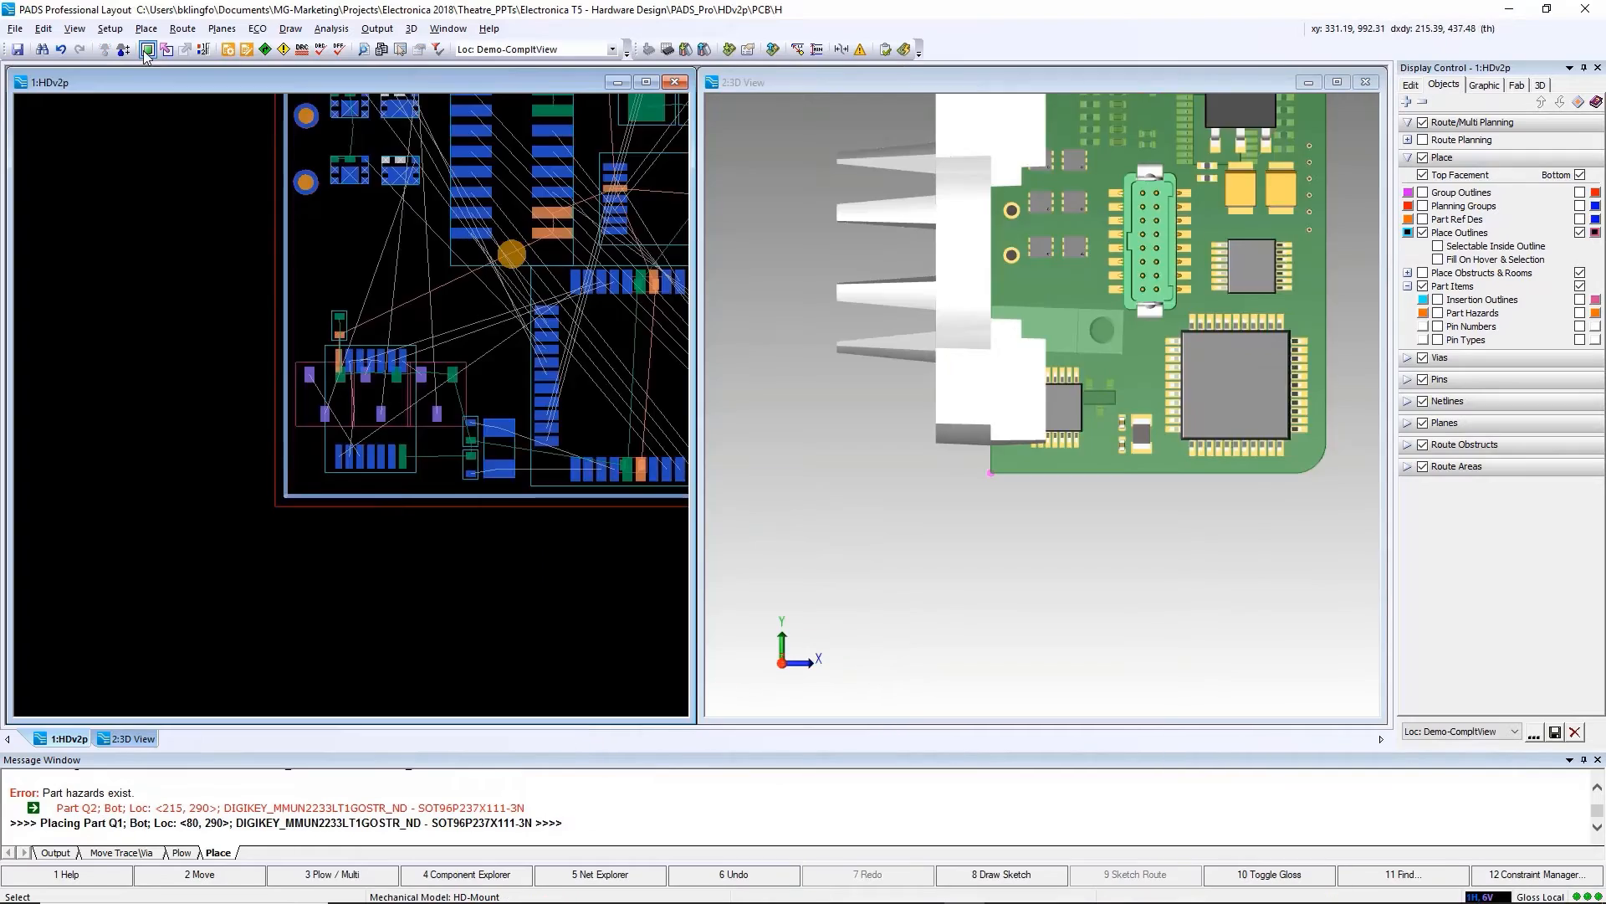
Step: Select pads P11 to P13 and transistors Q4 to Q9 and move them together down the board's edge, clear of the mechanical part
{"action": "left_click", "coordinate": [147, 50]}
{"action": "scroll", "coordinate": [909, 354], "scroll_direction": "up", "scroll_amount": 2}
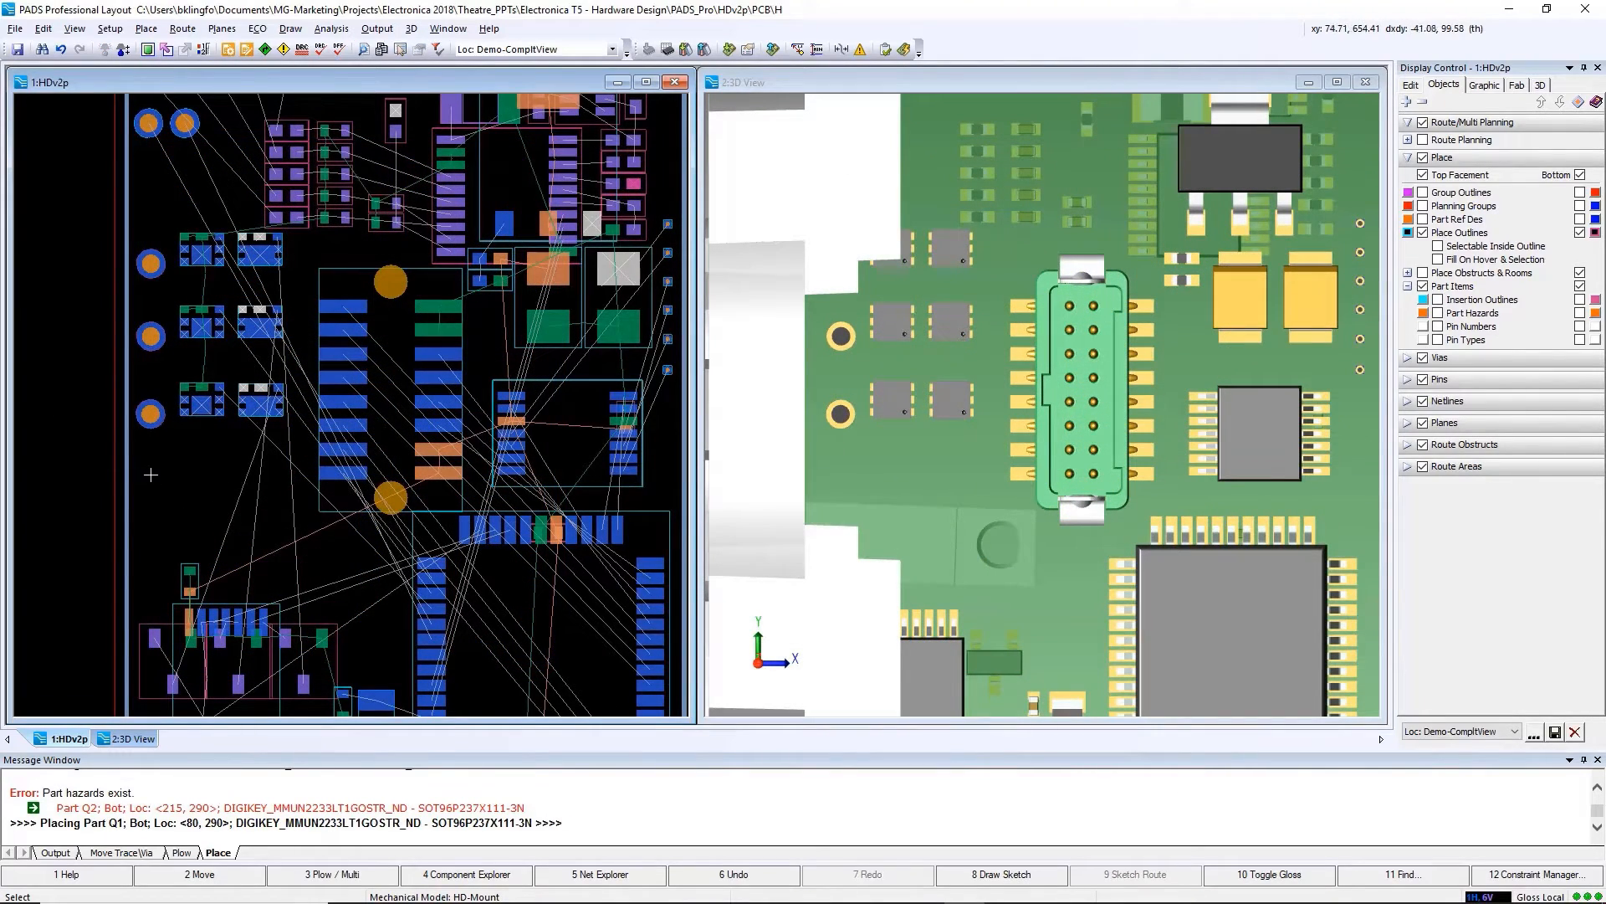
{"action": "left_click_drag", "start_coordinate": [152, 470], "coordinate": [272, 260]}
{"action": "right_click", "coordinate": [272, 260]}
{"action": "left_click", "coordinate": [335, 350]}
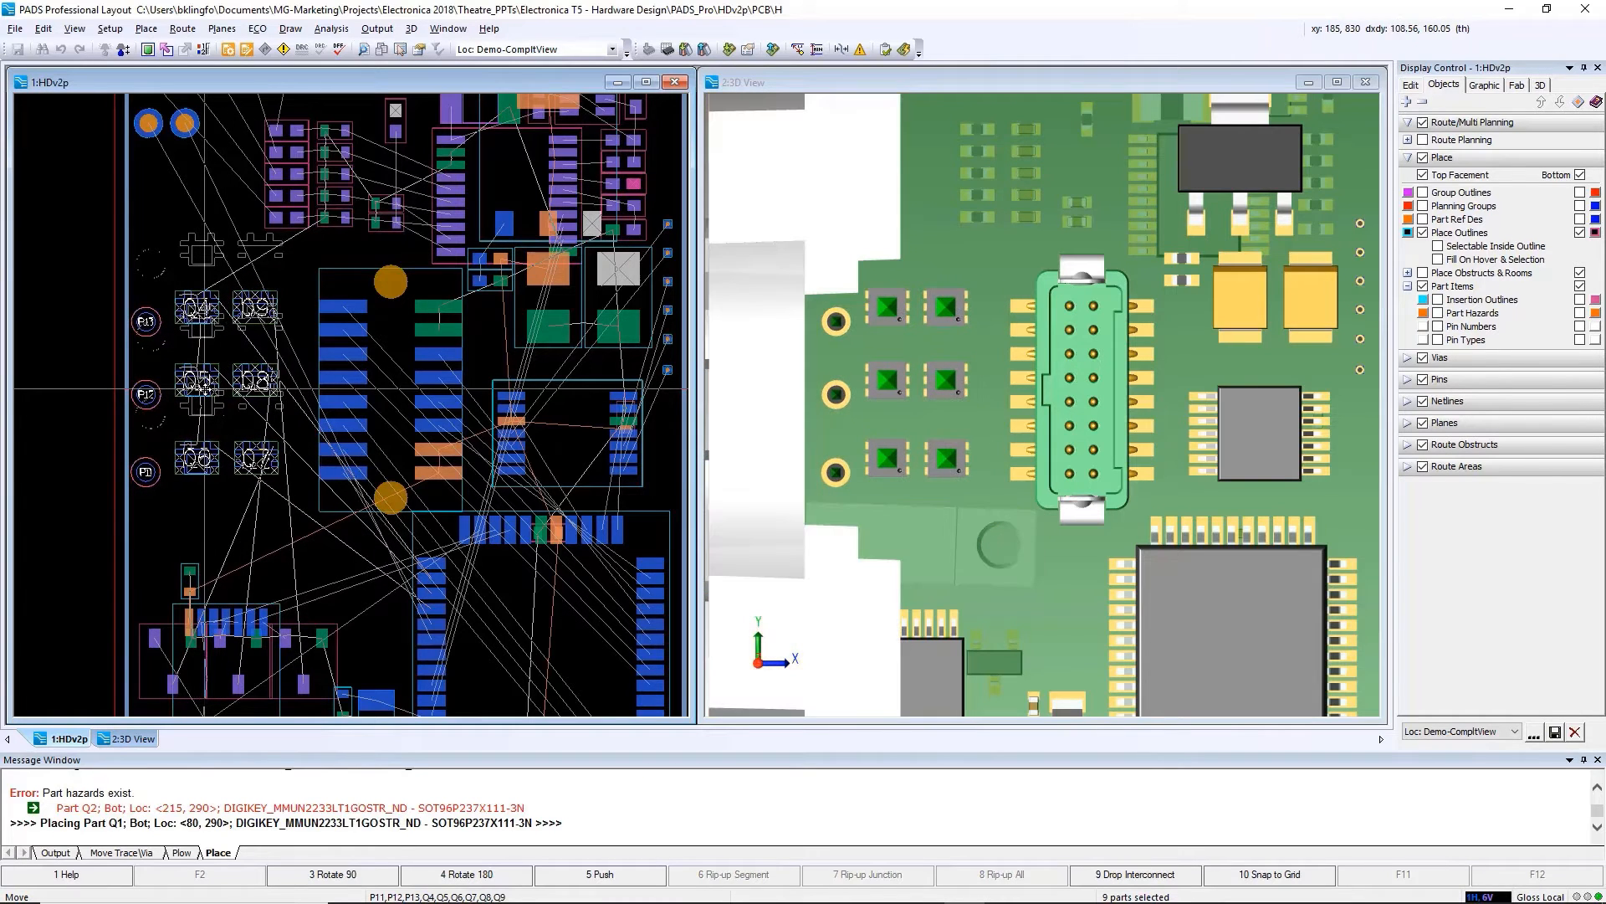
{"action": "left_click", "coordinate": [201, 389]}
{"action": "left_click", "coordinate": [217, 510]}
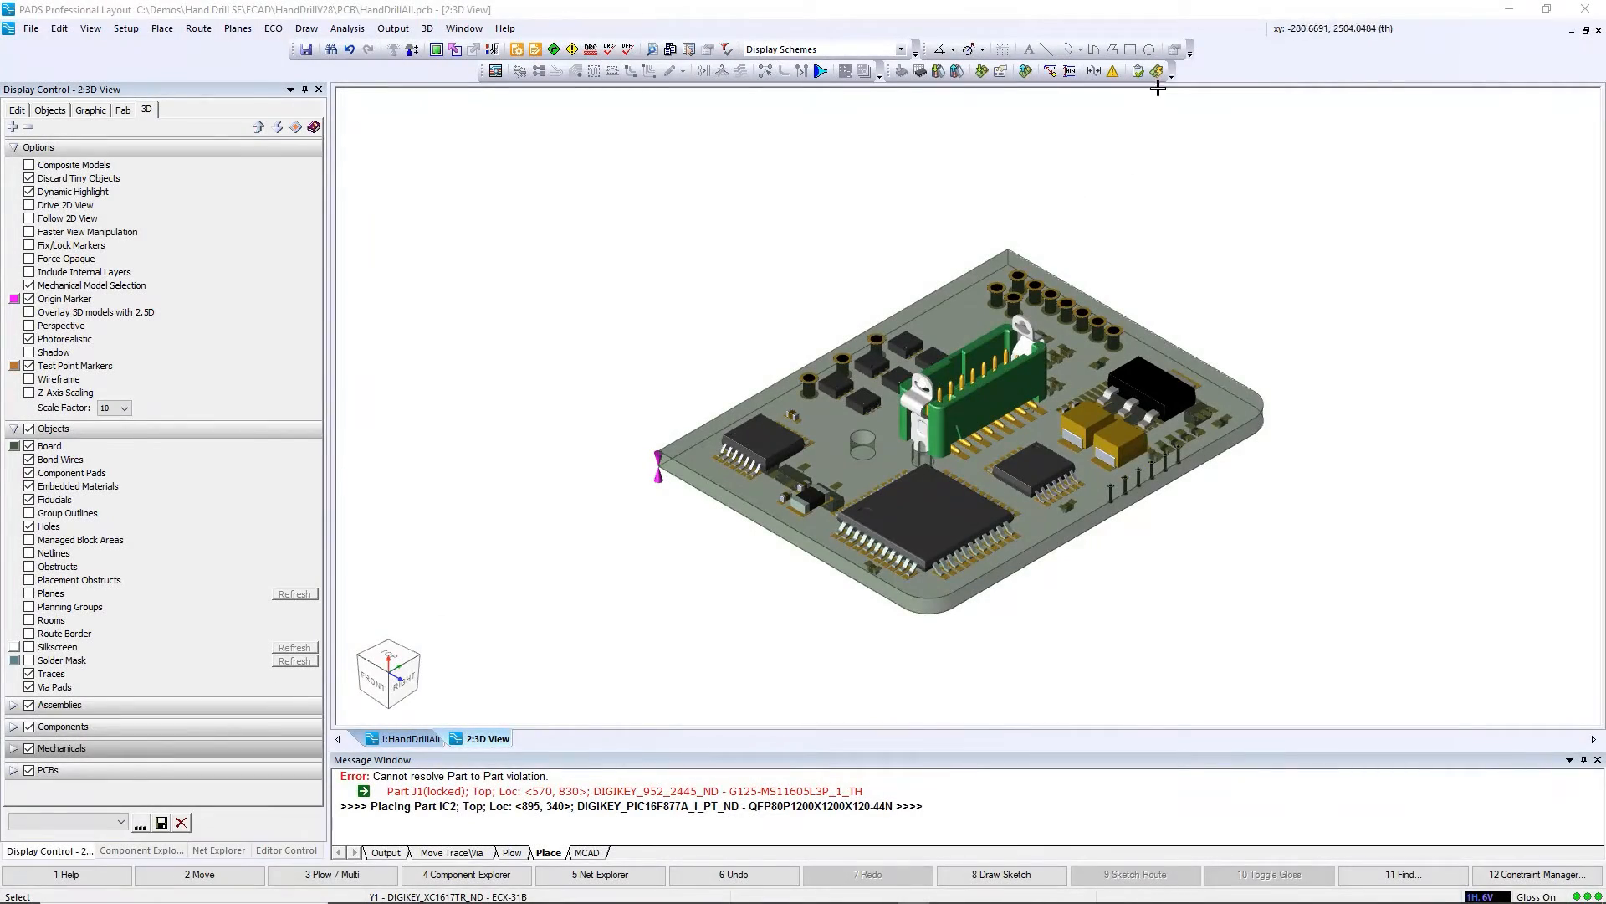
Step: Open the MCAD Collaborator, inspect the MCADbaseline_00.idx data, and refresh the proposal's list of changes for HandDrillAll
{"action": "left_click", "coordinate": [1157, 71]}
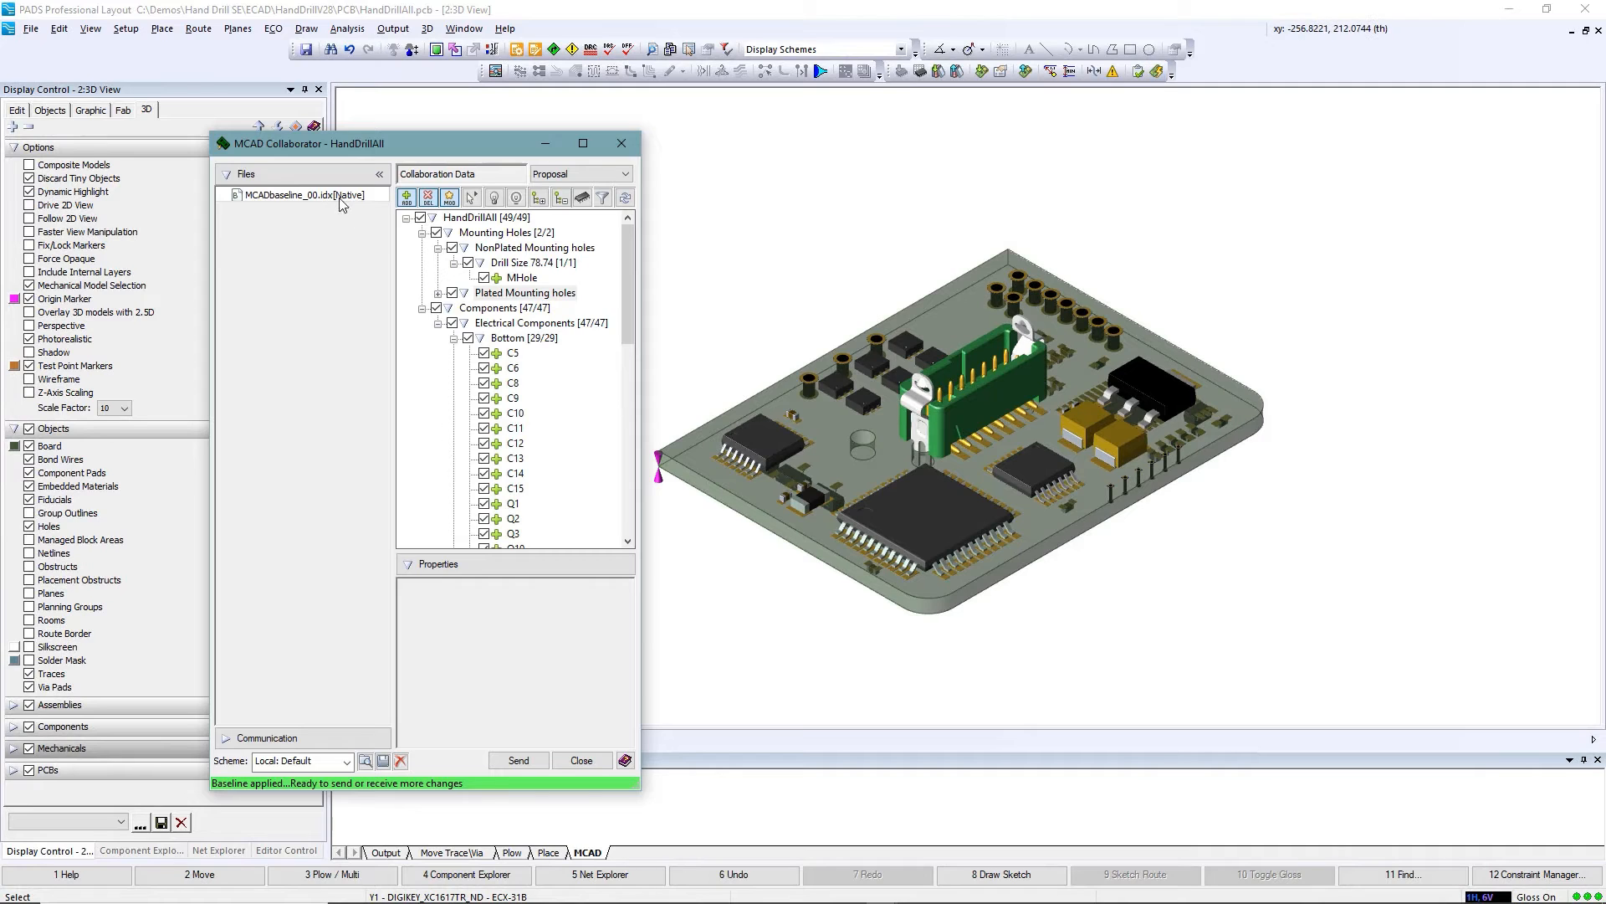
{"action": "left_click", "coordinate": [341, 200]}
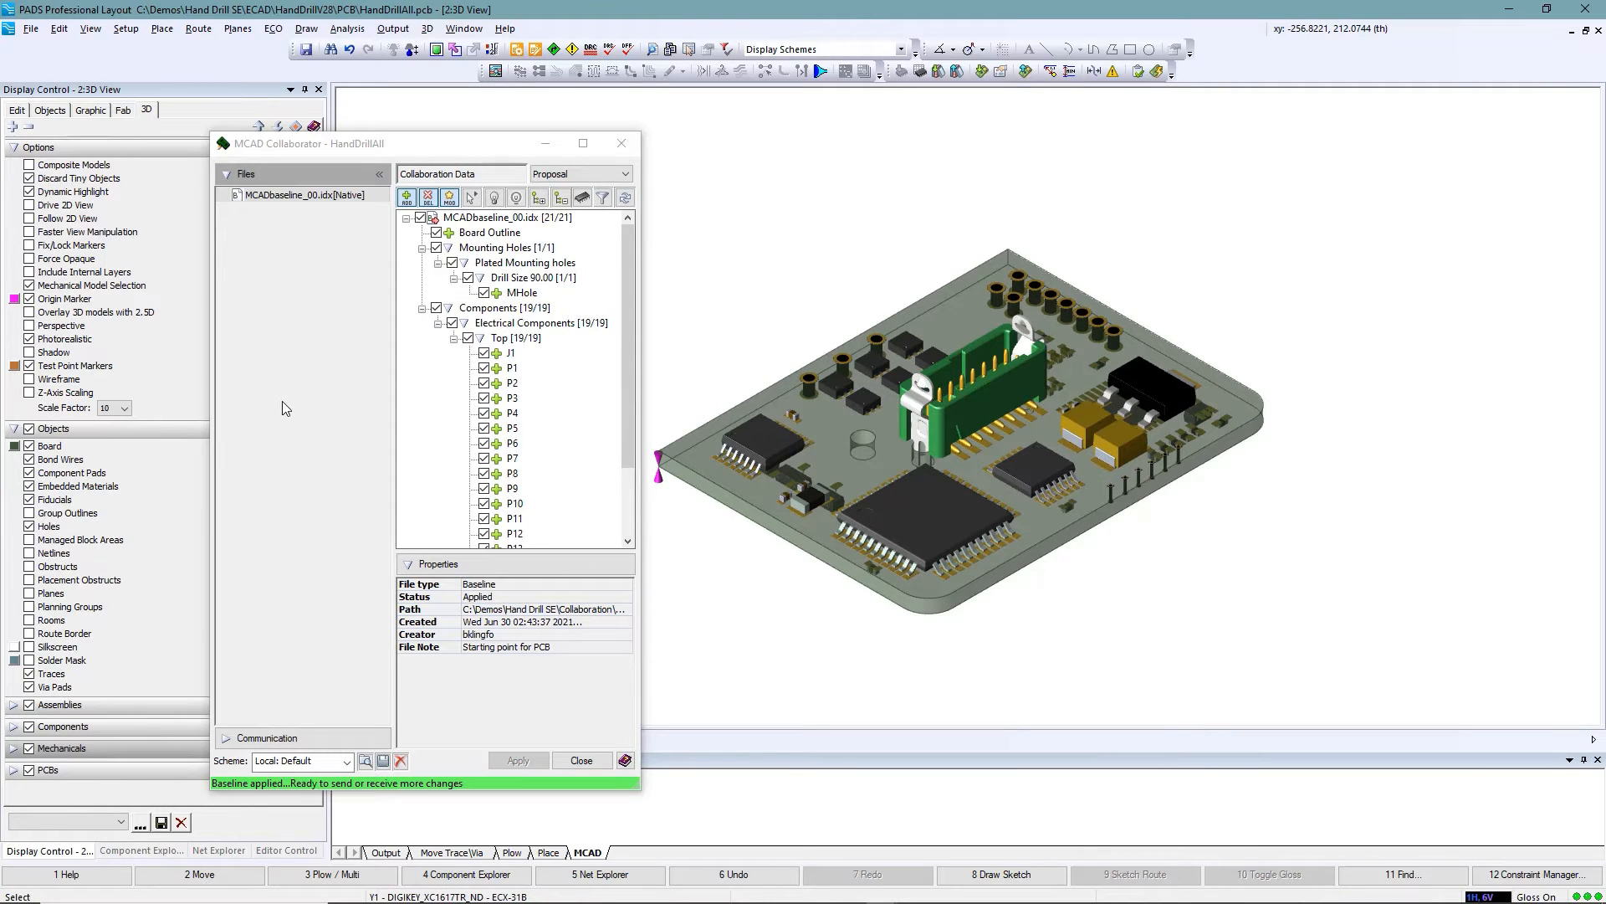
{"action": "left_click", "coordinate": [579, 175]}
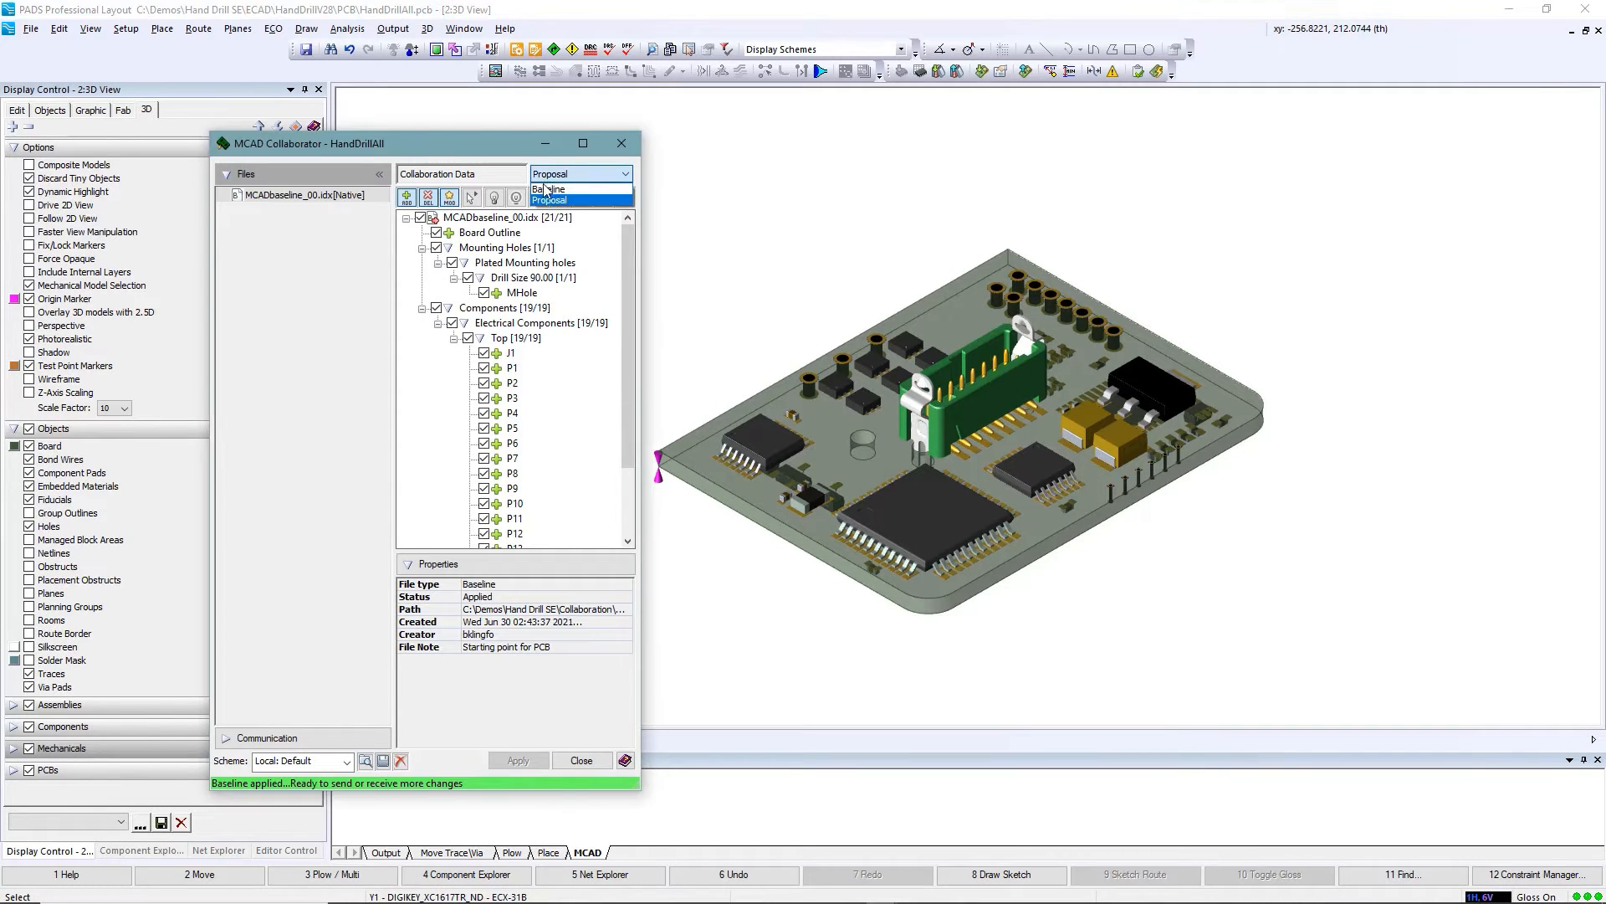
{"action": "left_click", "coordinate": [552, 201]}
{"action": "left_click", "coordinate": [626, 199]}
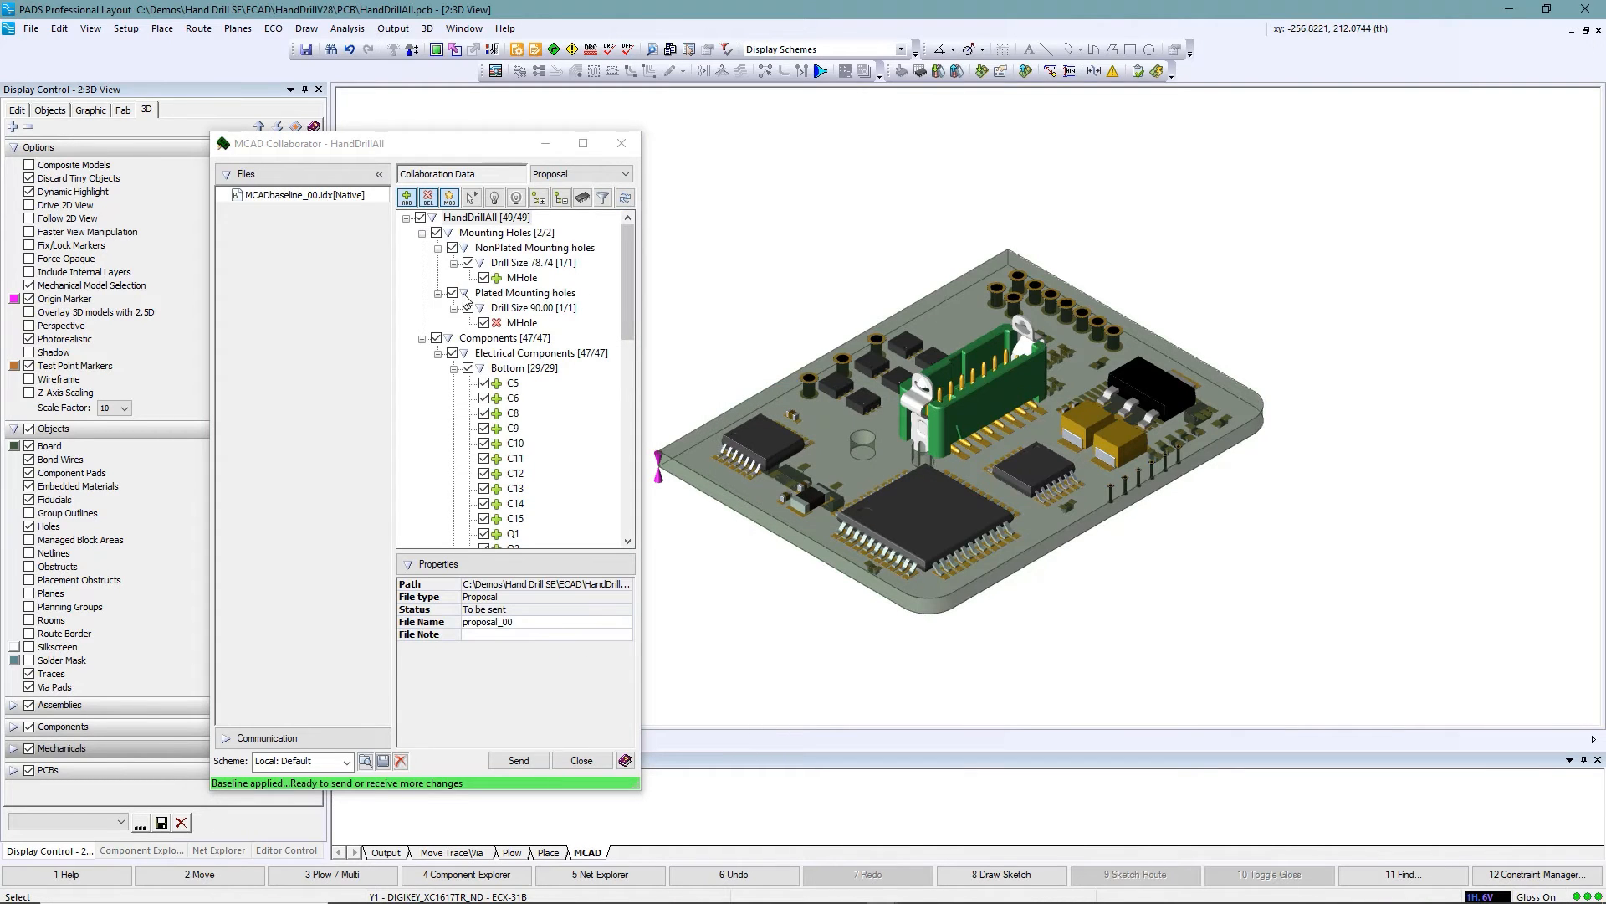
{"action": "left_click", "coordinate": [437, 294]}
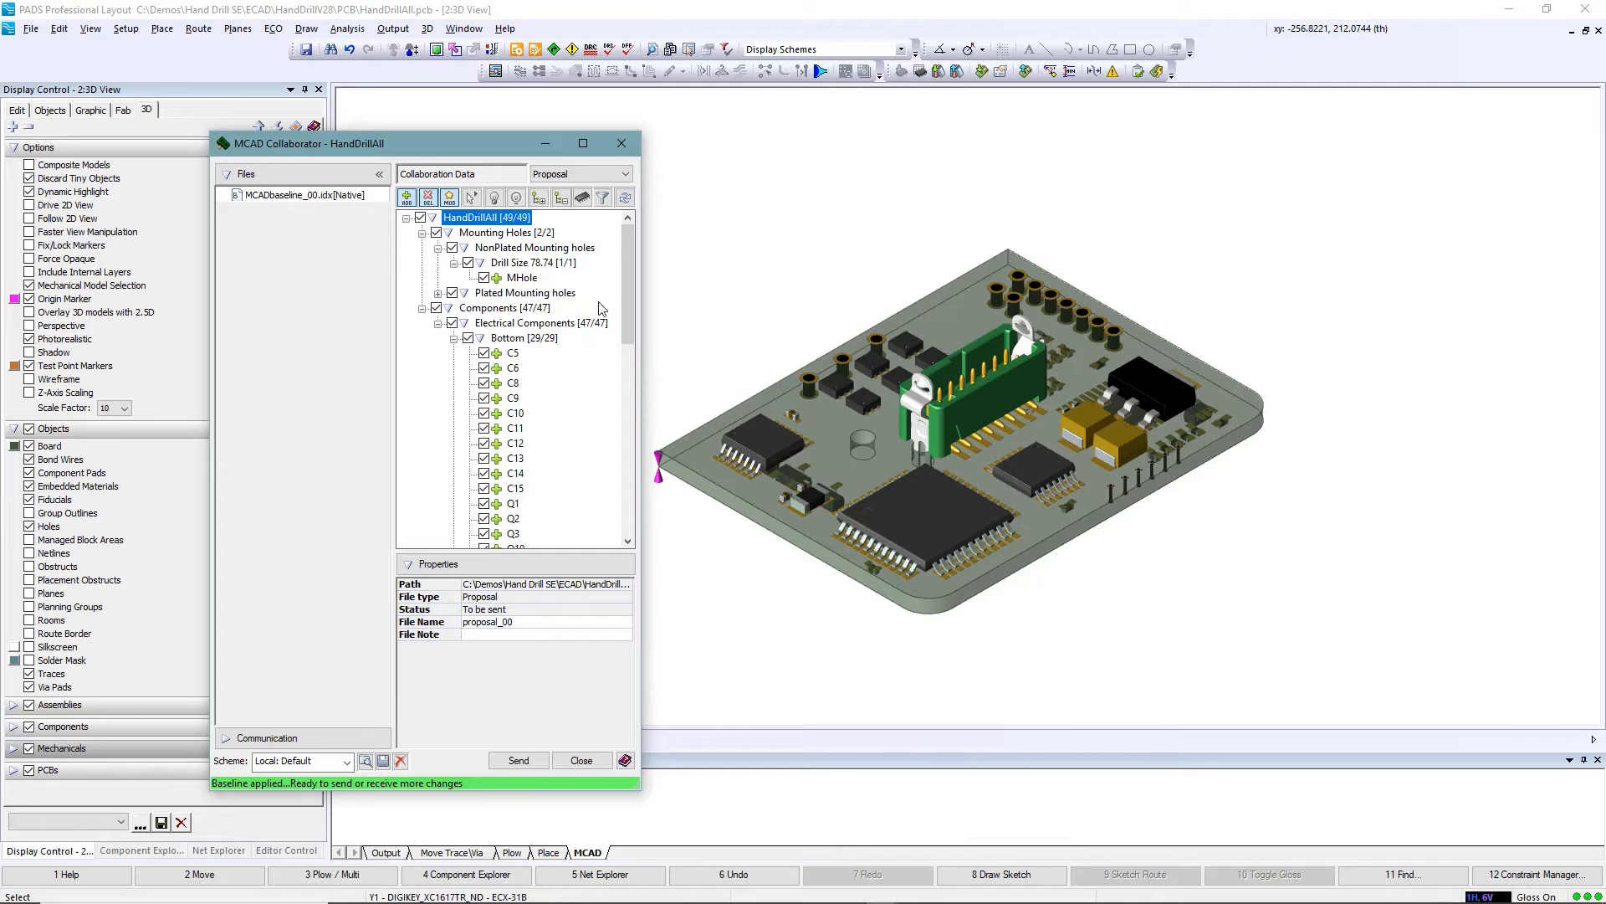
Step: Review the proposal's components, add the file note "Complete part placement", send proposal_00, and agree to save the design
{"action": "left_click_drag", "start_coordinate": [625, 268], "coordinate": [634, 473]}
{"action": "left_click_drag", "start_coordinate": [598, 646], "coordinate": [572, 669]}
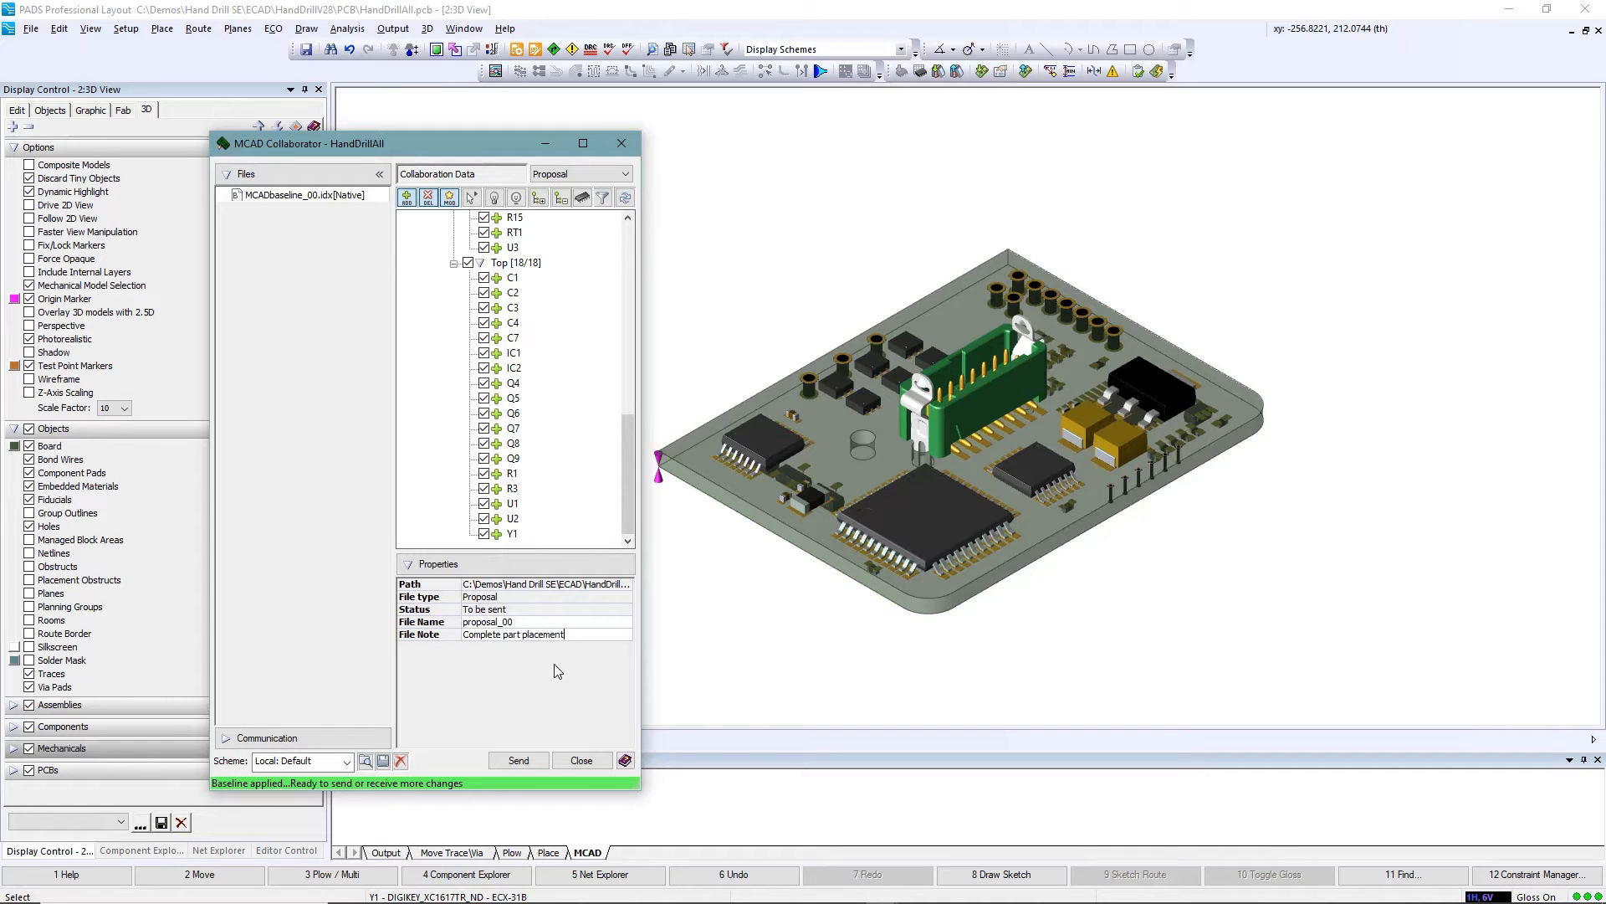
{"action": "left_click", "coordinate": [522, 761]}
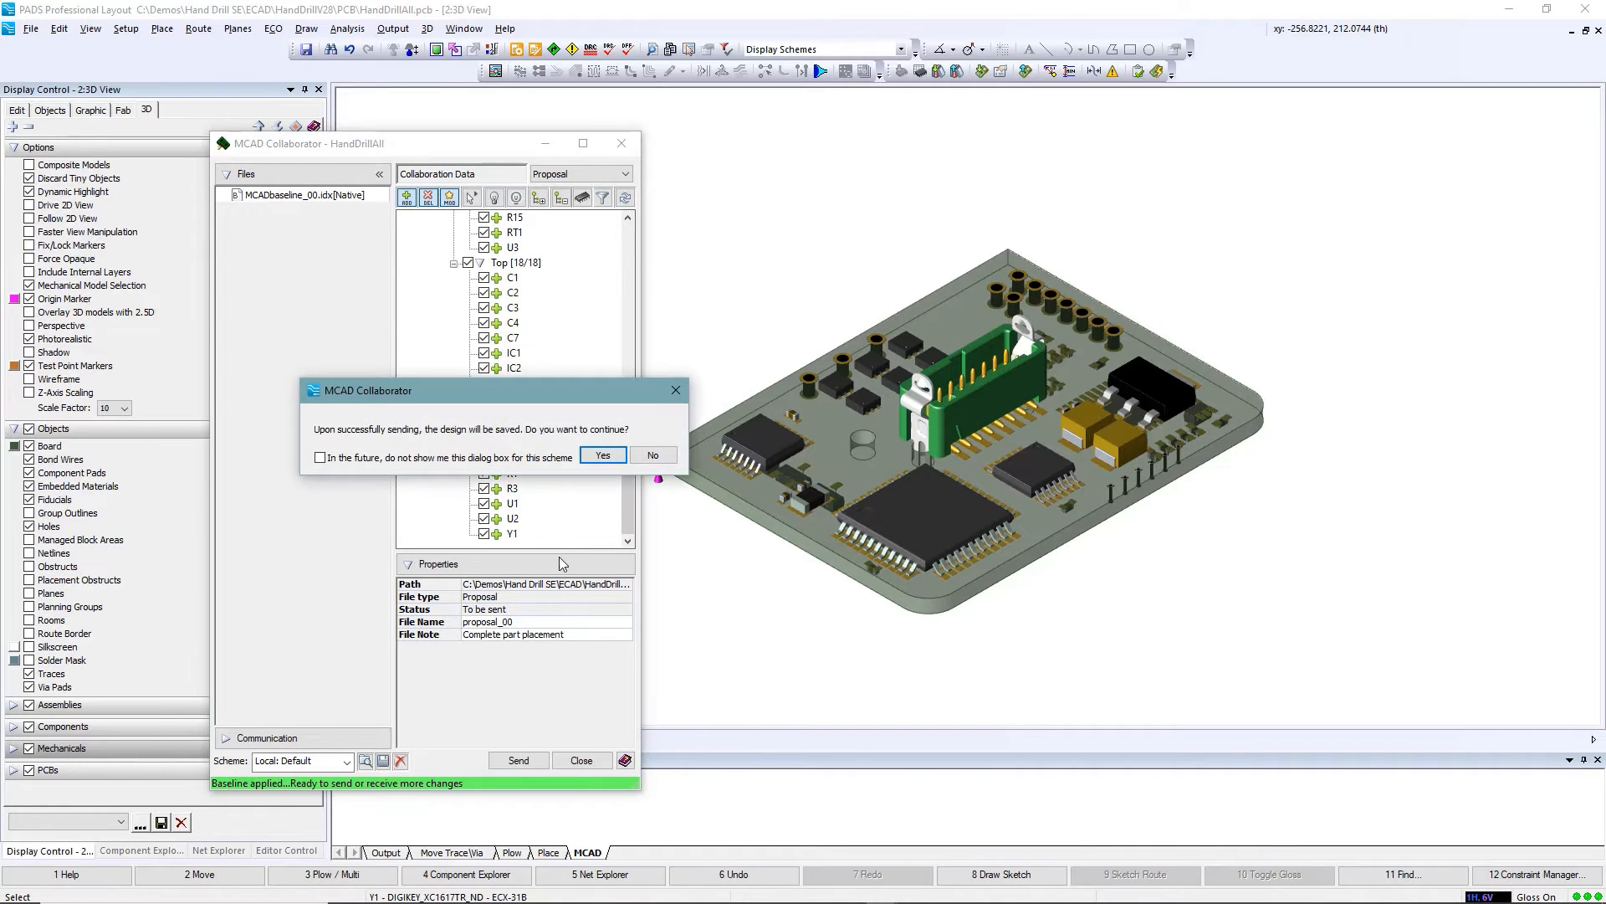
{"action": "left_click", "coordinate": [602, 456]}
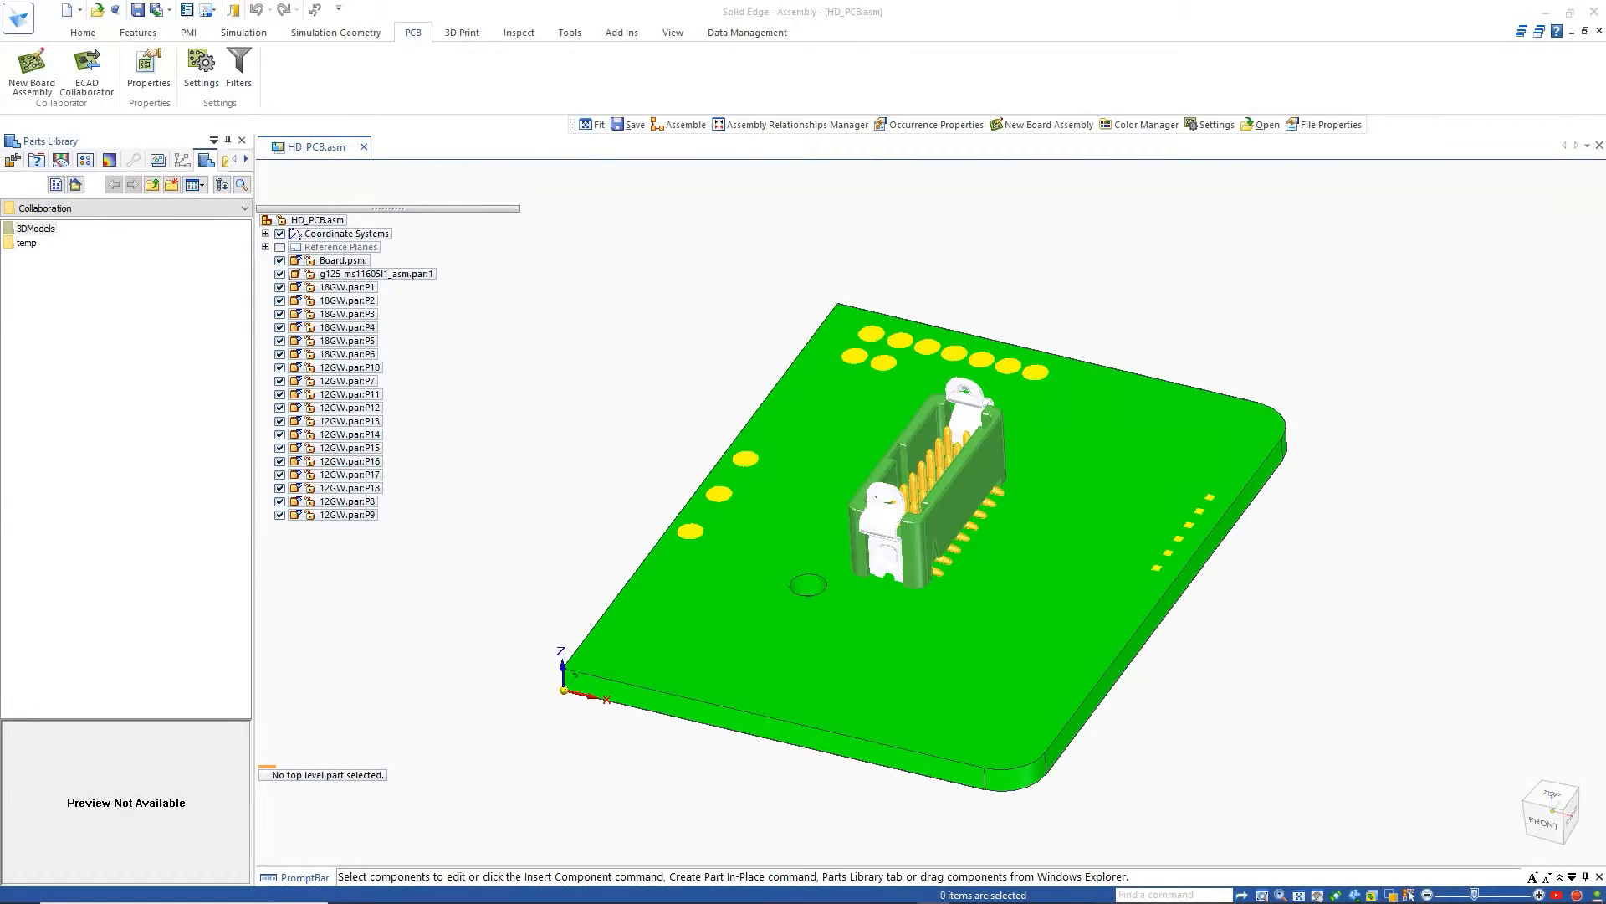
Step: Switch to Solid Edge and load proposal_00.idx in the ECAD Collaborator for the HD_PCB.asm assembly
{"action": "left_click", "coordinate": [91, 72]}
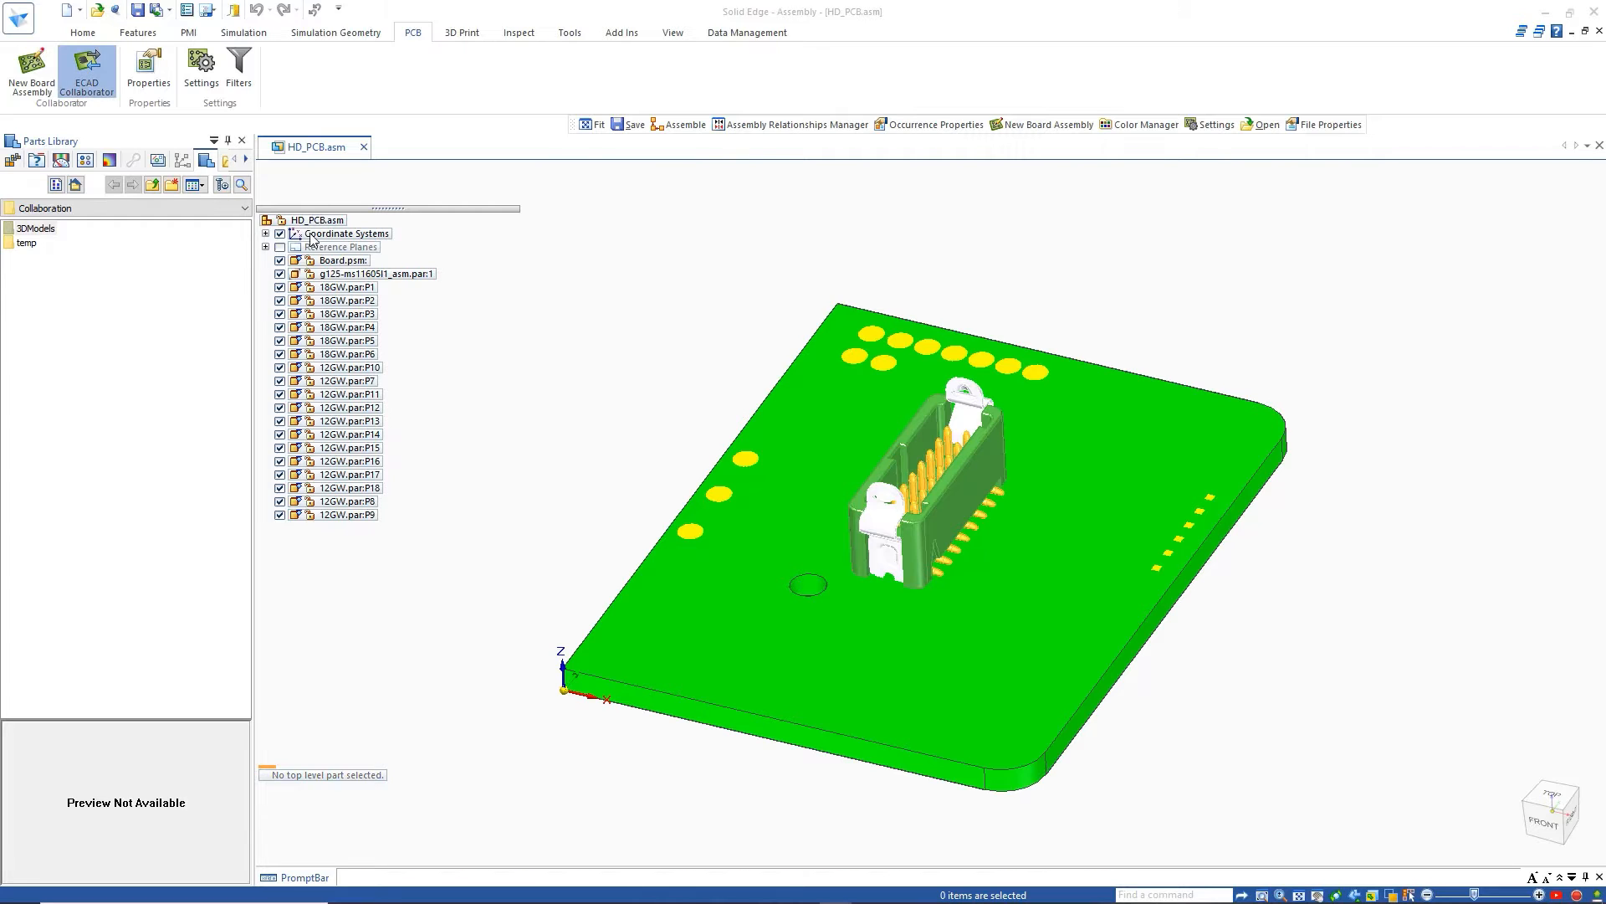
{"action": "left_click", "coordinate": [276, 57]}
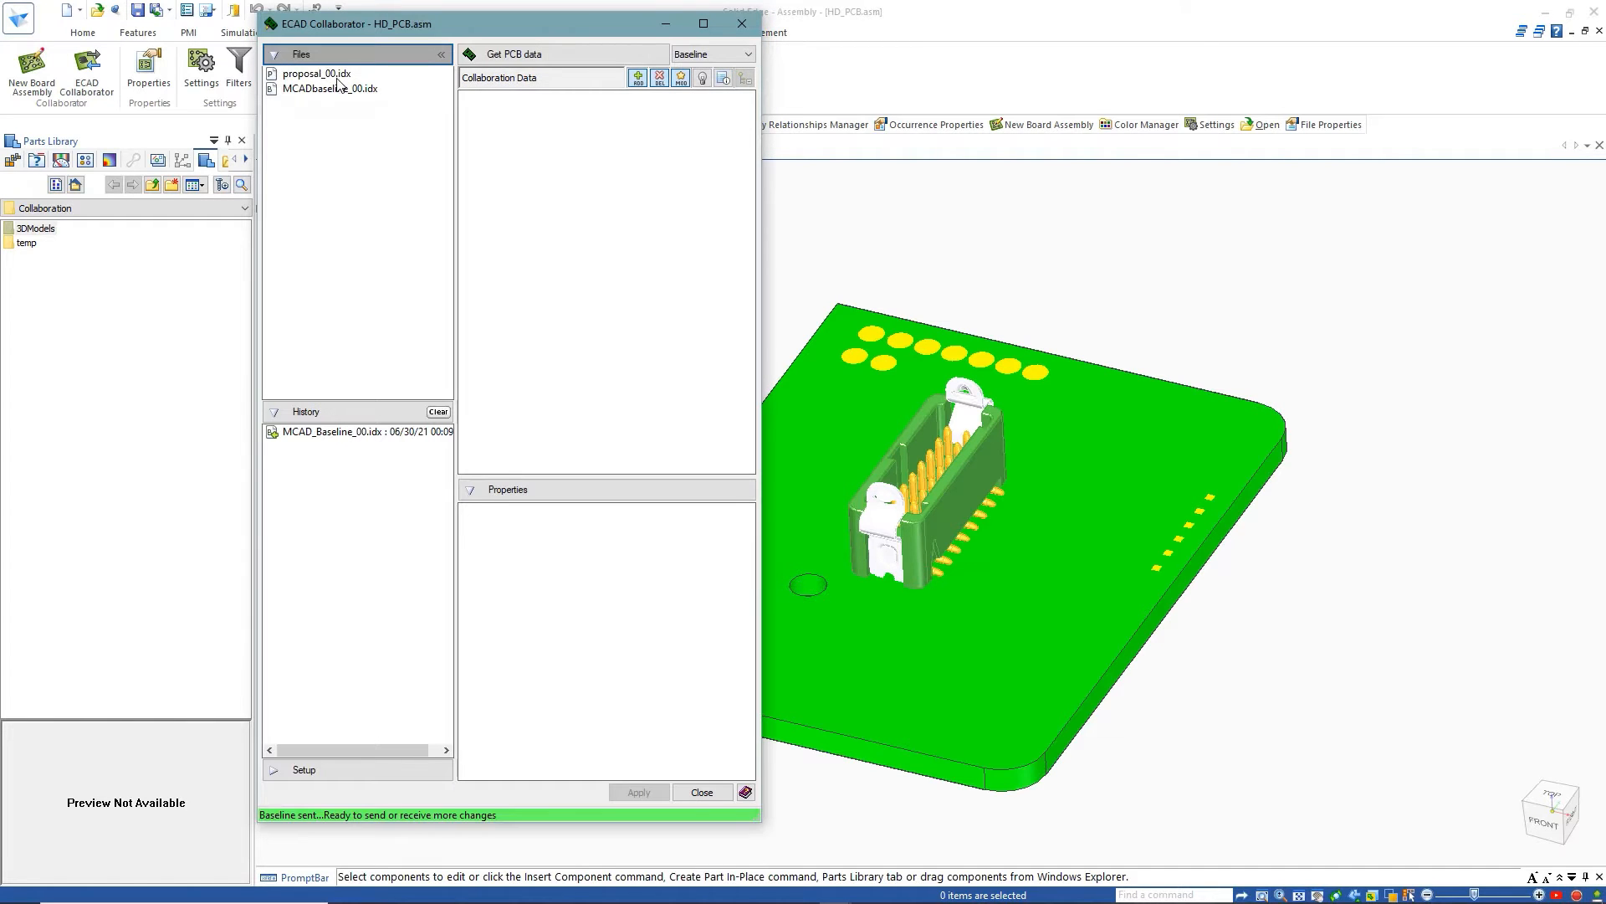
{"action": "left_click", "coordinate": [316, 74]}
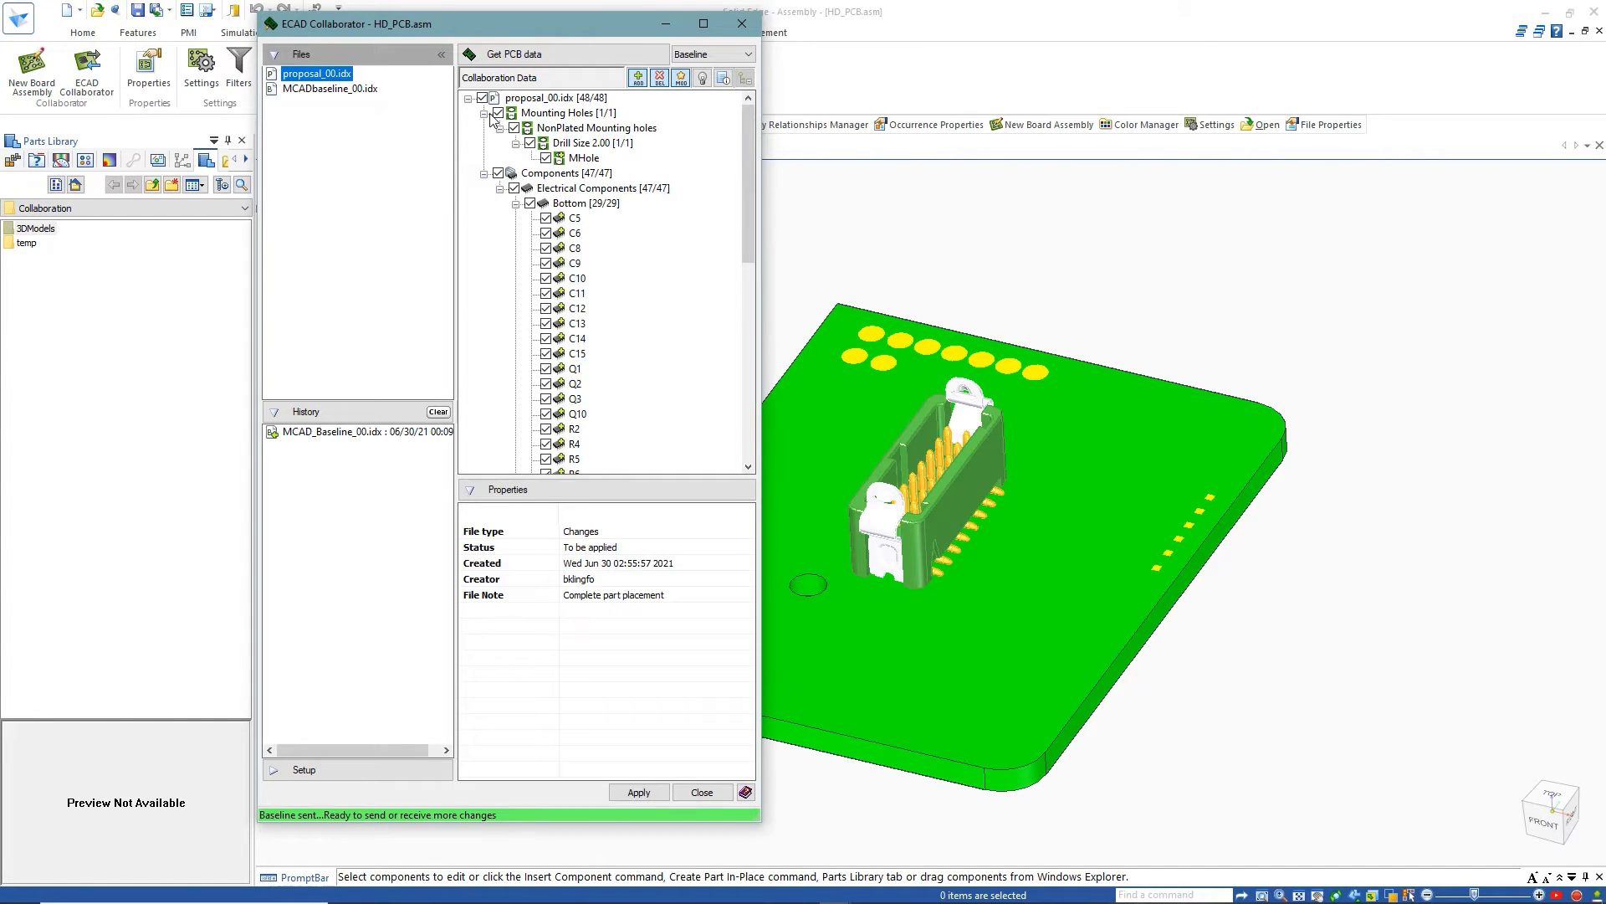
Step: Review the proposal's component tree, inspect the properties of C1, and apply the proposed changes to the board assembly
{"action": "left_click", "coordinate": [483, 113]}
{"action": "left_click", "coordinate": [498, 113]}
{"action": "left_click_drag", "start_coordinate": [747, 171], "coordinate": [748, 338]}
{"action": "left_click", "coordinate": [574, 249]}
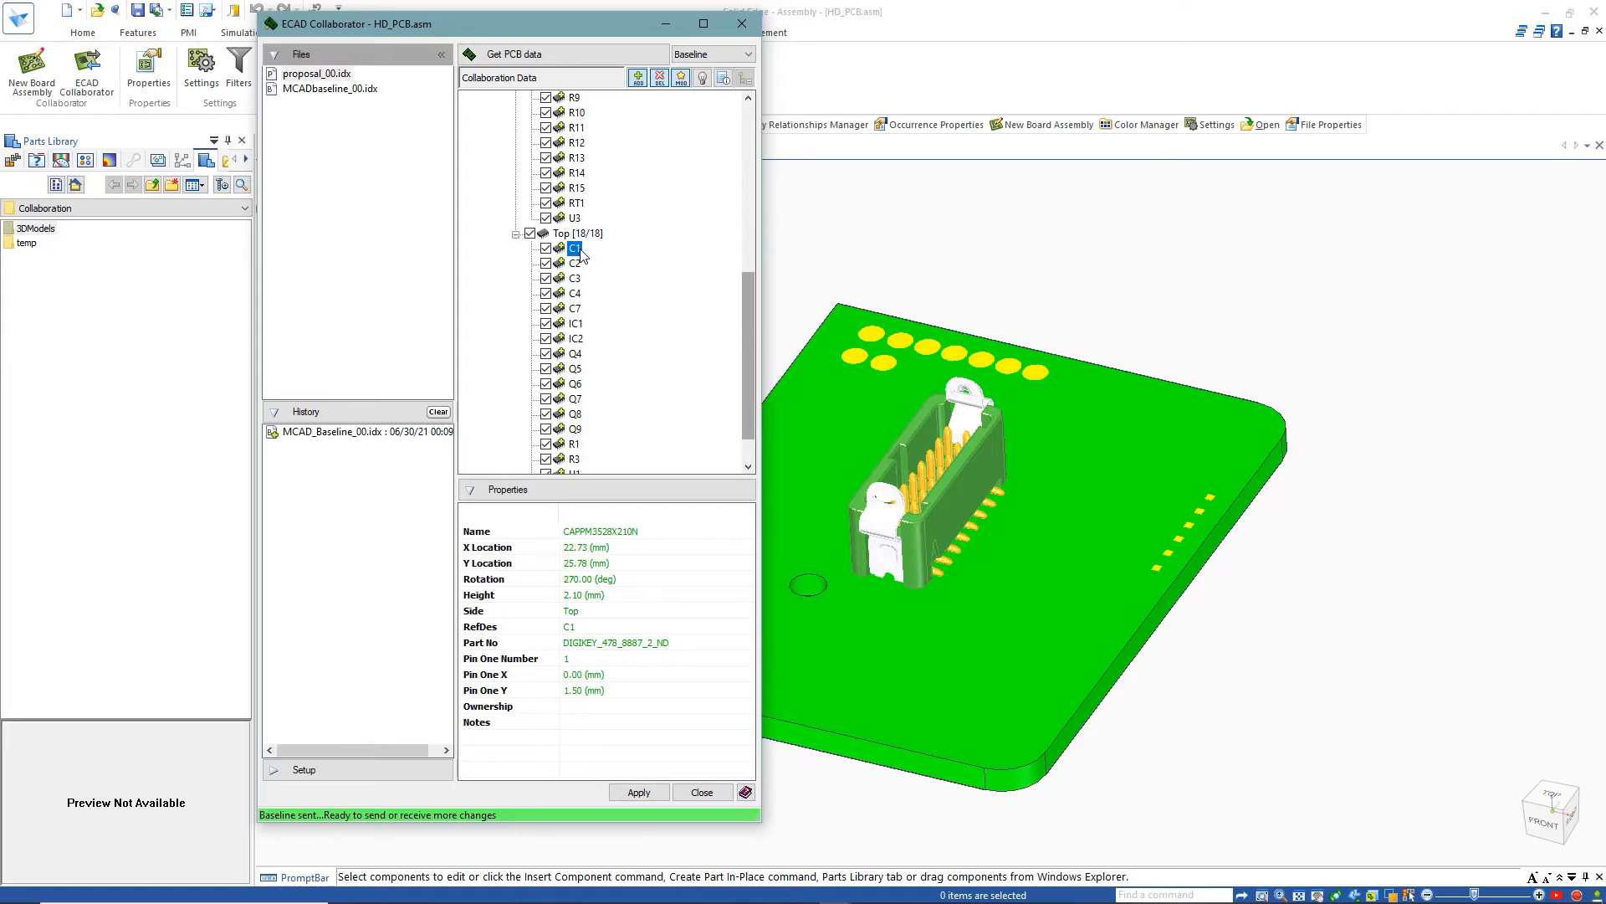
{"action": "left_click", "coordinate": [640, 791]}
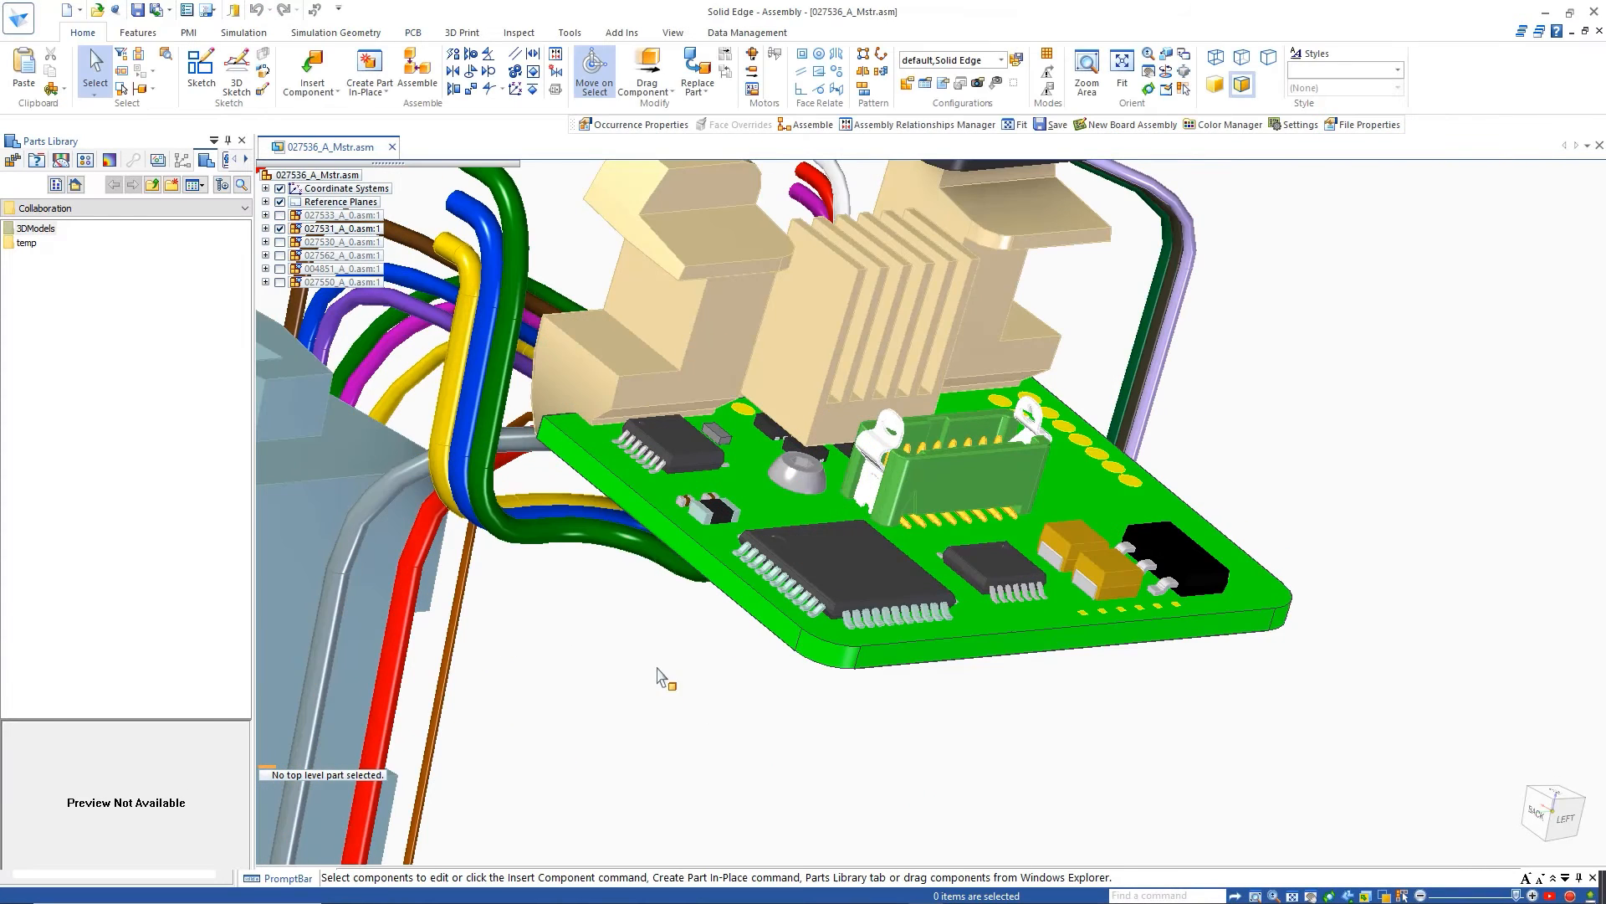
Step: Show the hidden subassemblies 027550, 004851, 027562, 027530 and 027533 in the drill assembly and examine the board's fit inside the housing
{"action": "middle_click_drag", "start_coordinate": [657, 673], "coordinate": [731, 645]}
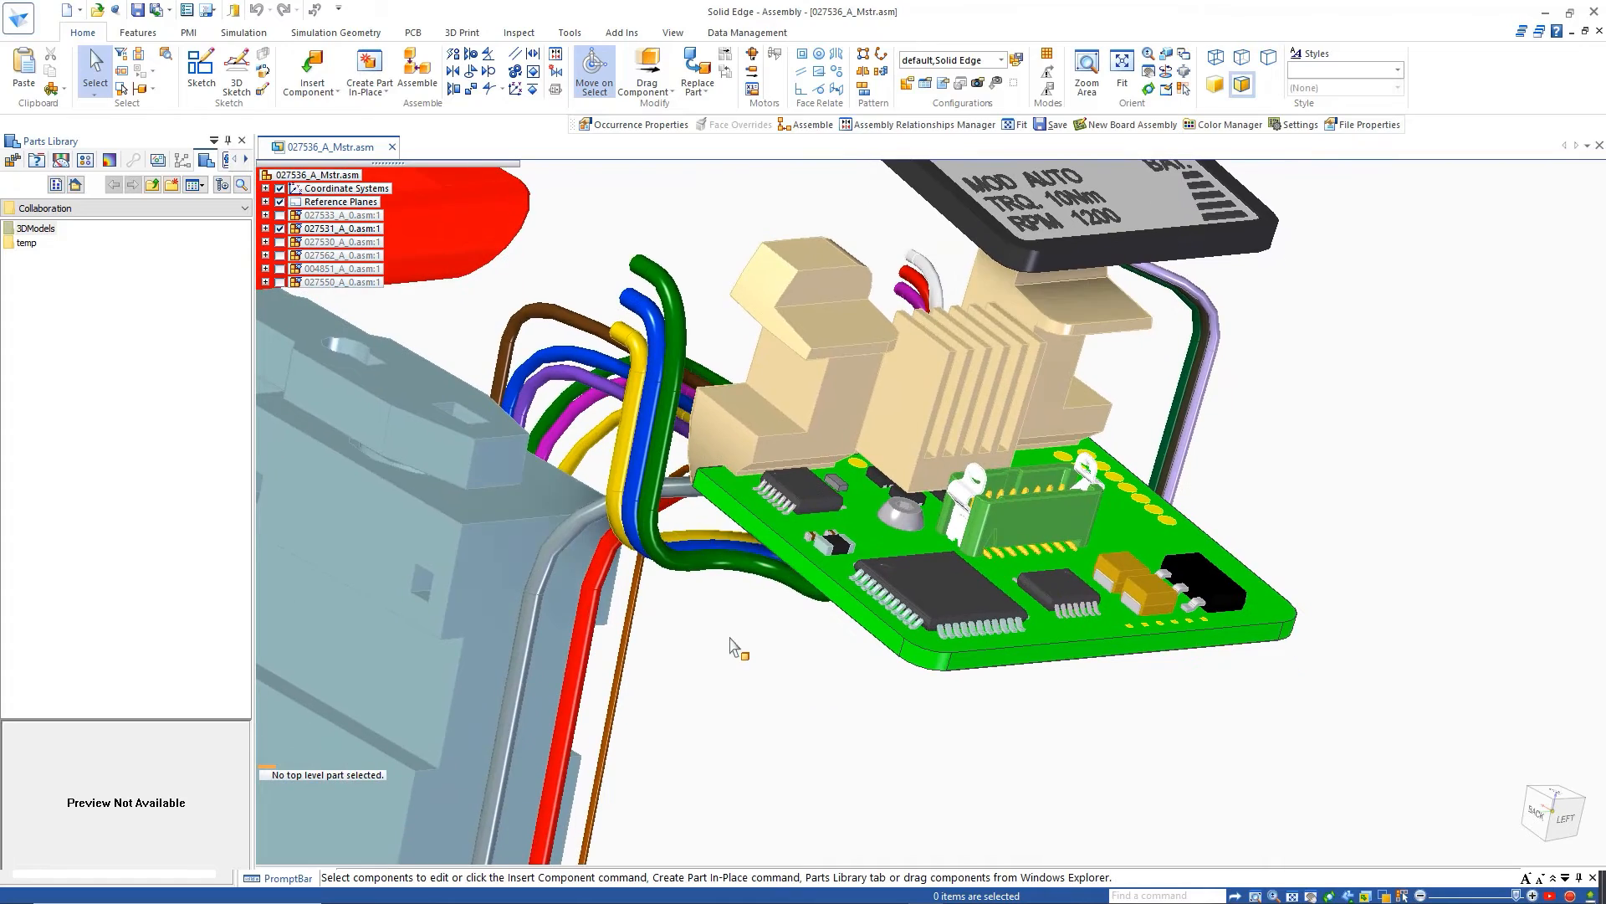
{"action": "left_click", "coordinate": [280, 282]}
{"action": "left_click", "coordinate": [280, 269]}
{"action": "left_click", "coordinate": [280, 255]}
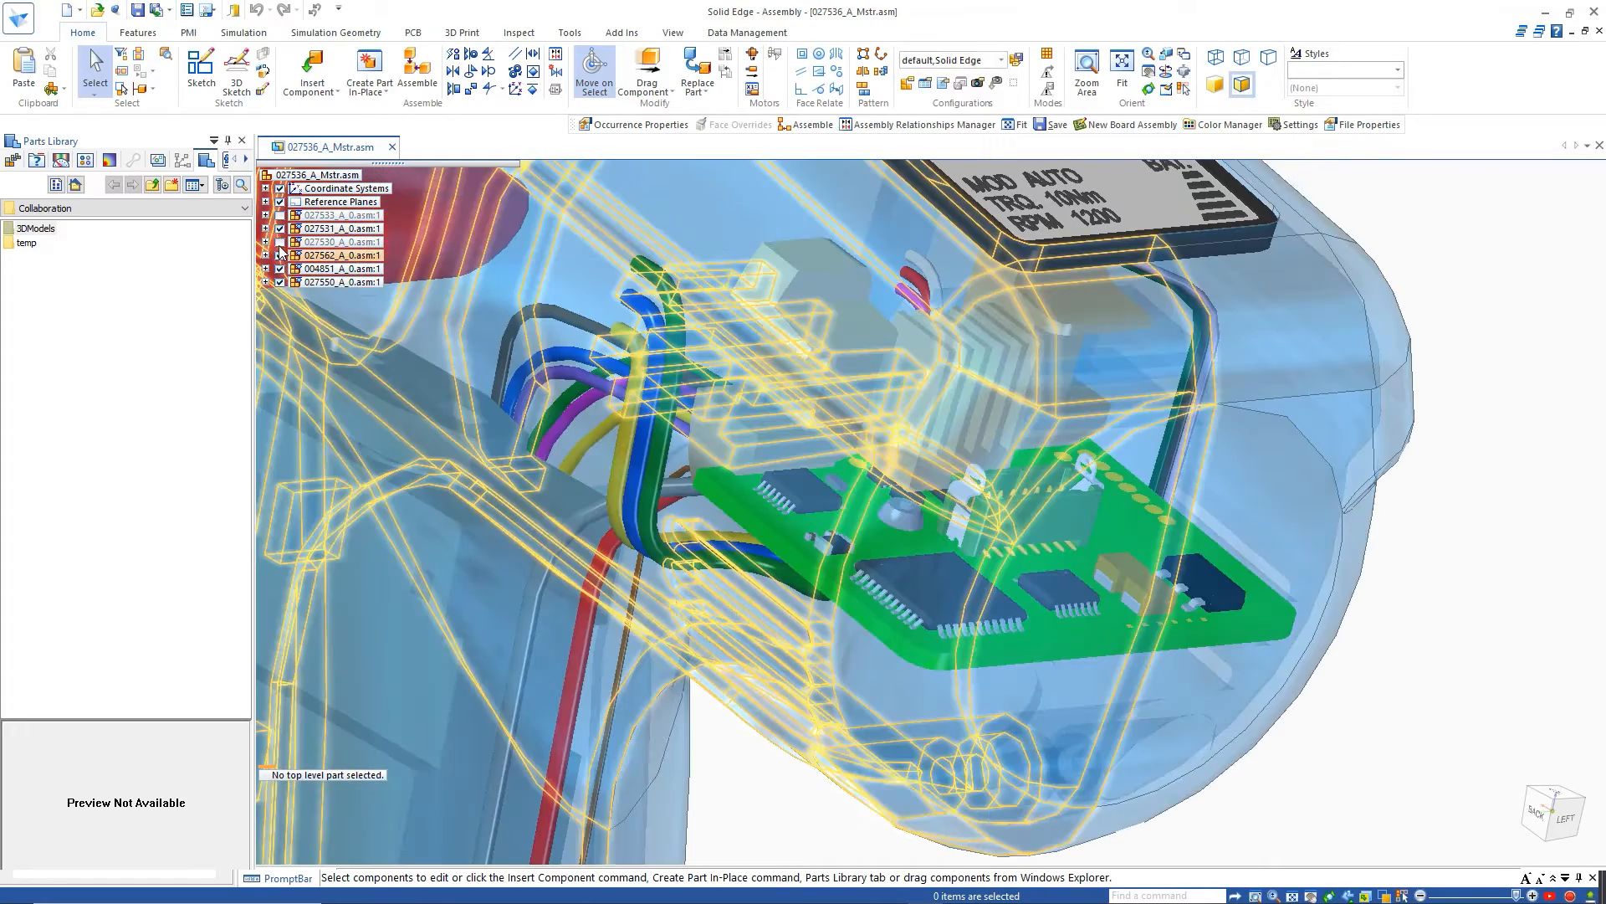
{"action": "left_click", "coordinate": [280, 242]}
{"action": "left_click", "coordinate": [281, 215]}
{"action": "scroll", "coordinate": [881, 605], "scroll_direction": "up", "scroll_amount": 10}
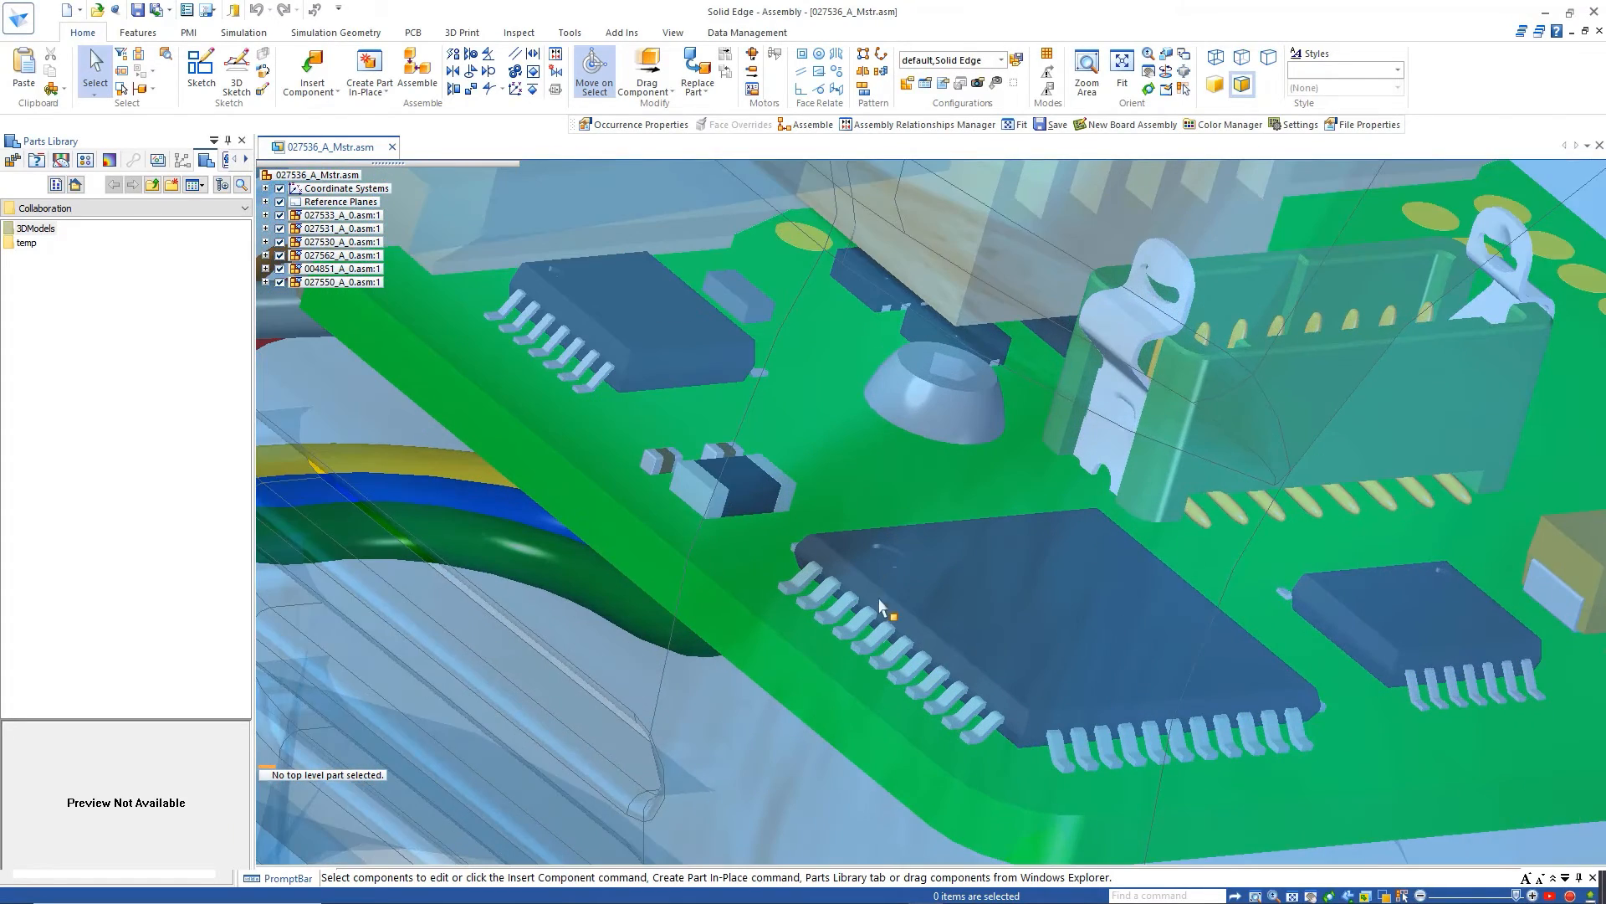
{"action": "middle_click_drag", "start_coordinate": [849, 741], "coordinate": [380, 674], "text": "shift"}
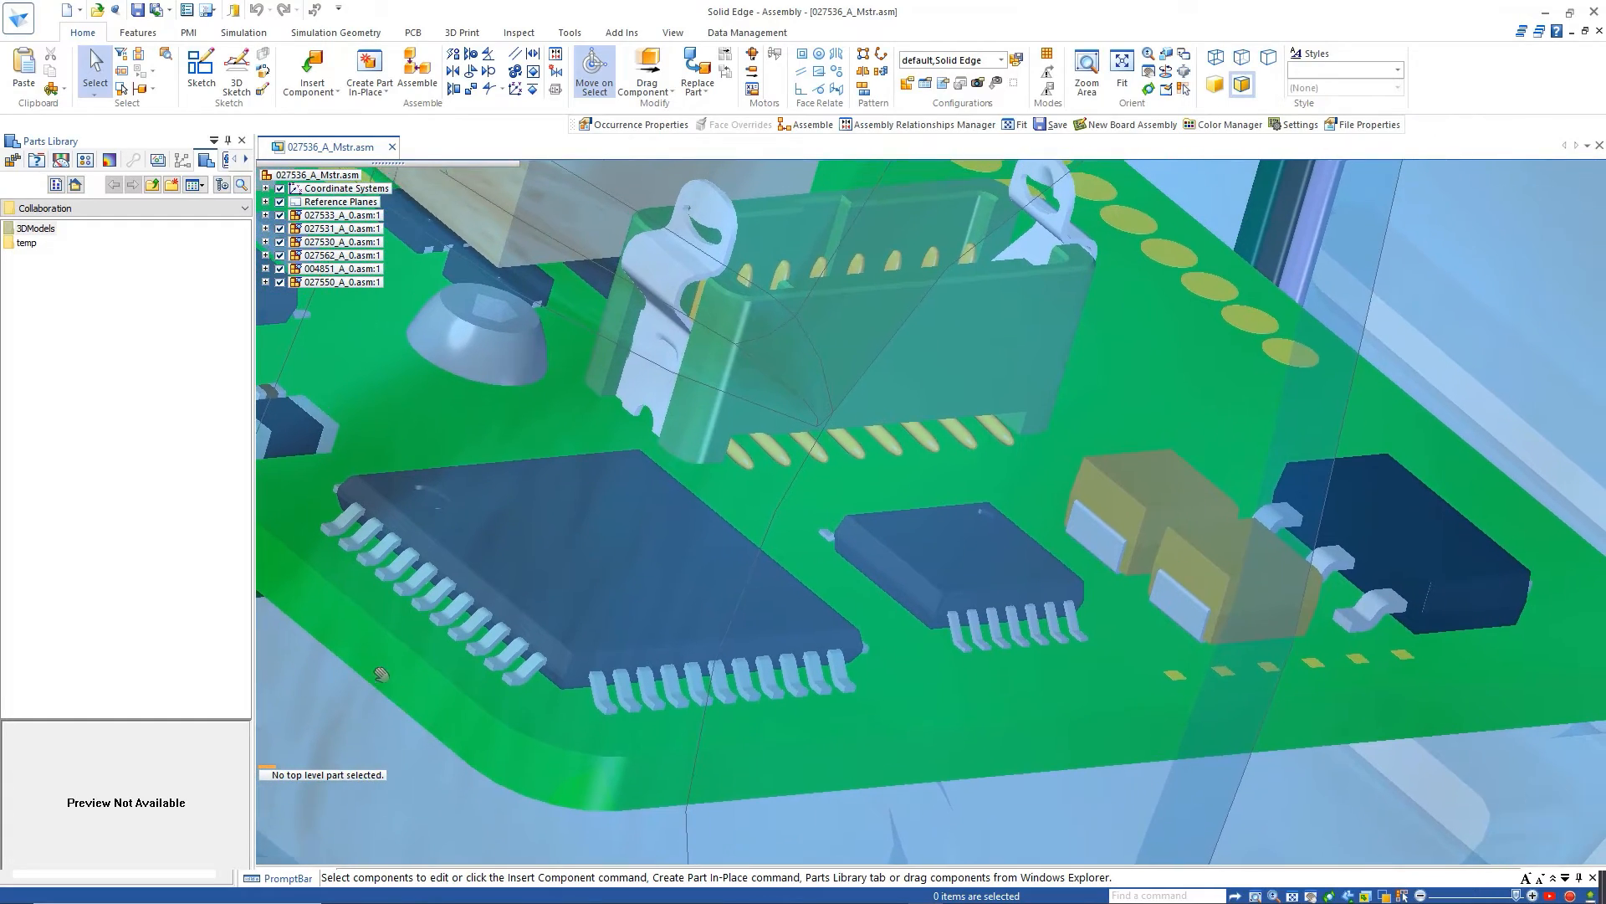
{"action": "middle_click_drag", "start_coordinate": [964, 658], "coordinate": [516, 828]}
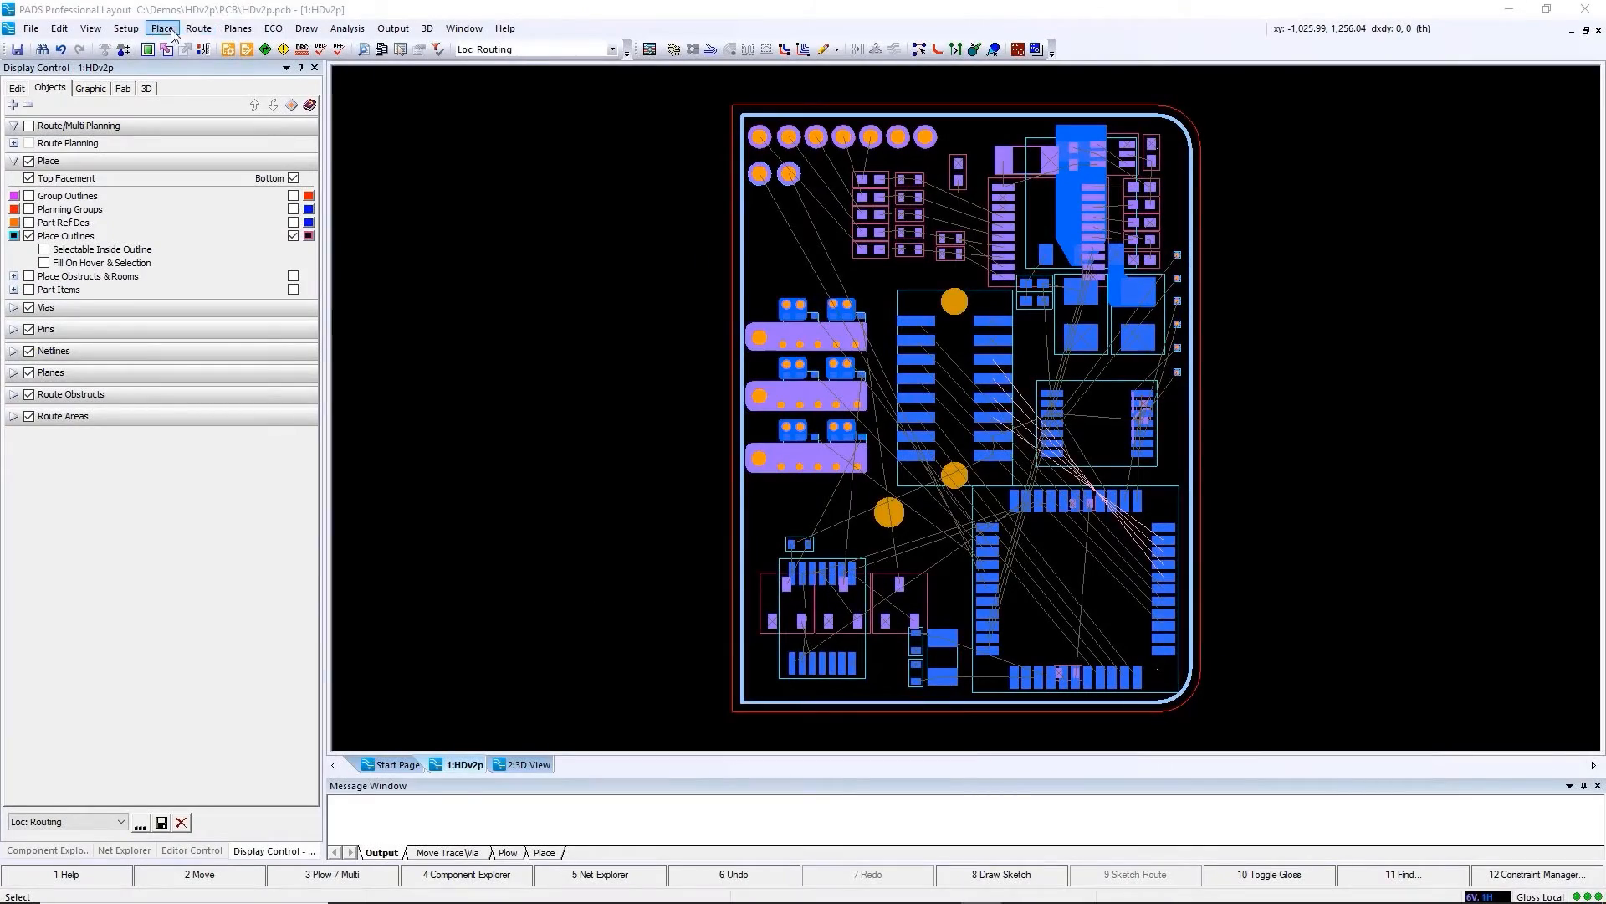
Step: In PADS Professional Layout, apply a SOIC/QUAD via fanout pattern with Inside direction and Alternate alignment
{"action": "left_click", "coordinate": [198, 29]}
{"action": "left_click", "coordinate": [271, 251]}
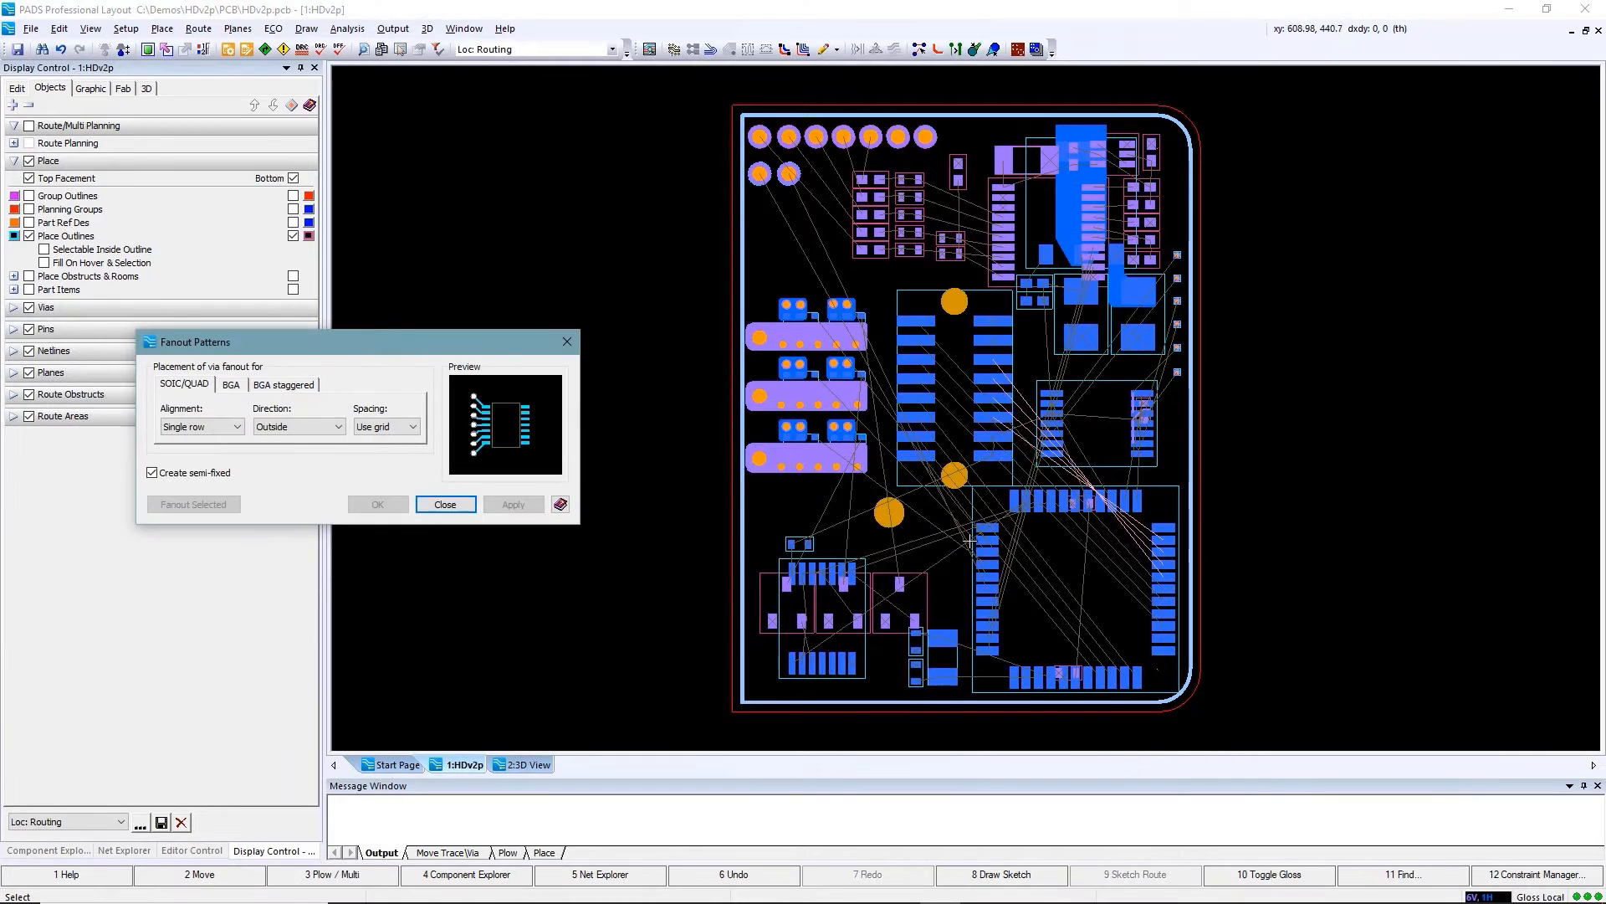
{"action": "scroll", "coordinate": [1122, 559], "scroll_direction": "up", "scroll_amount": 2}
{"action": "middle_click_drag", "start_coordinate": [1037, 746], "coordinate": [1072, 605]}
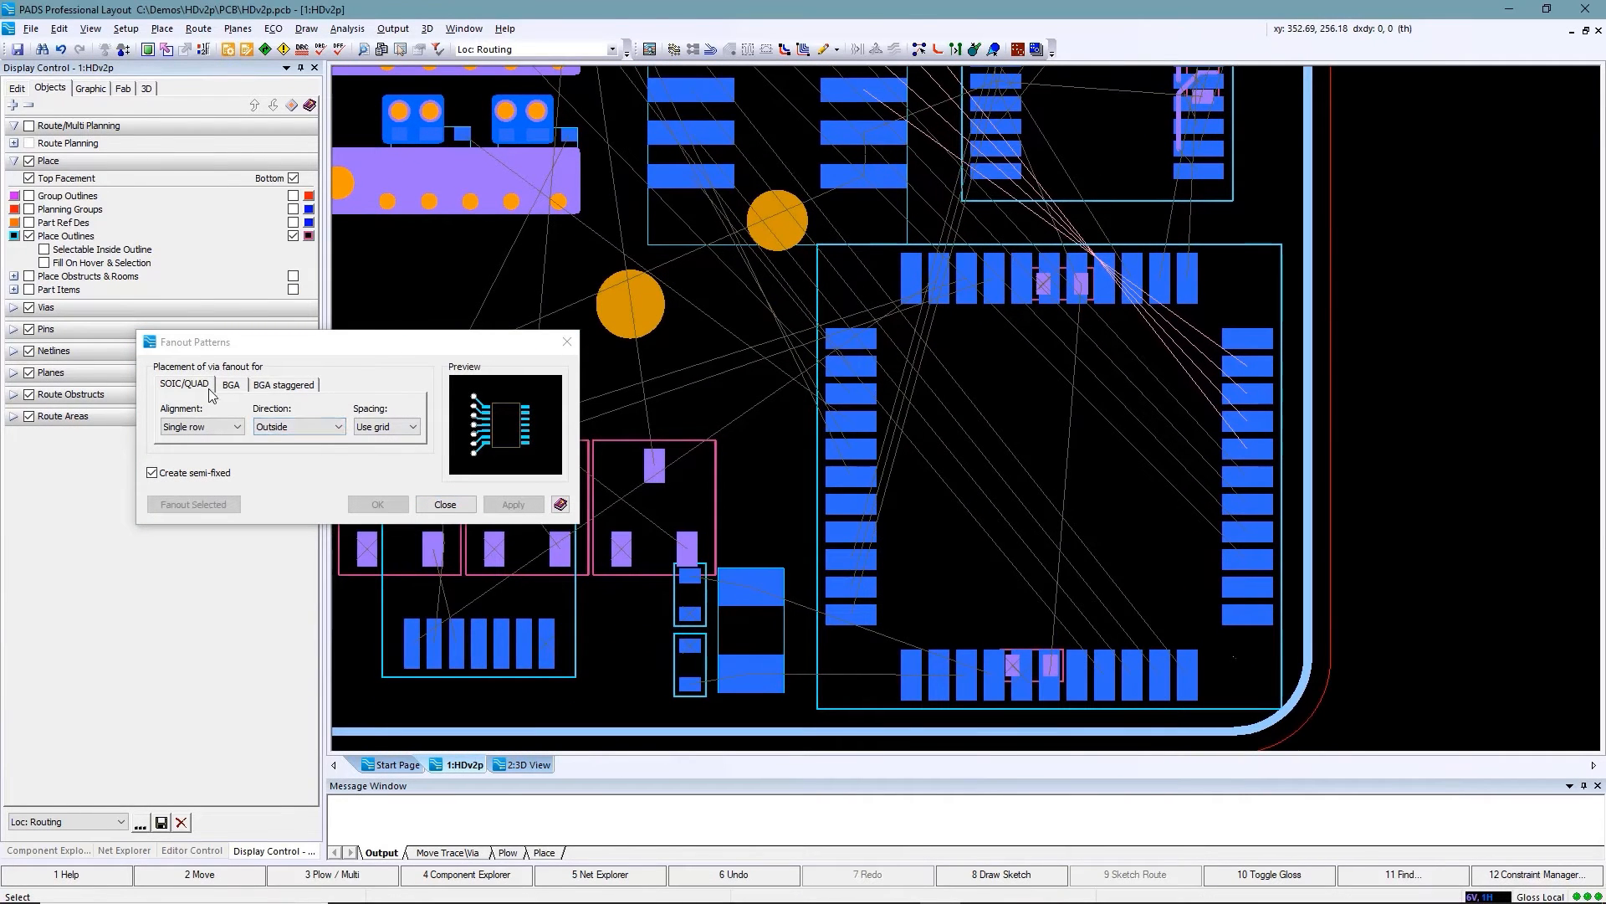
{"action": "left_click", "coordinate": [301, 426]}
{"action": "left_click", "coordinate": [276, 440]}
{"action": "left_click", "coordinate": [200, 427]}
{"action": "left_click", "coordinate": [203, 453]}
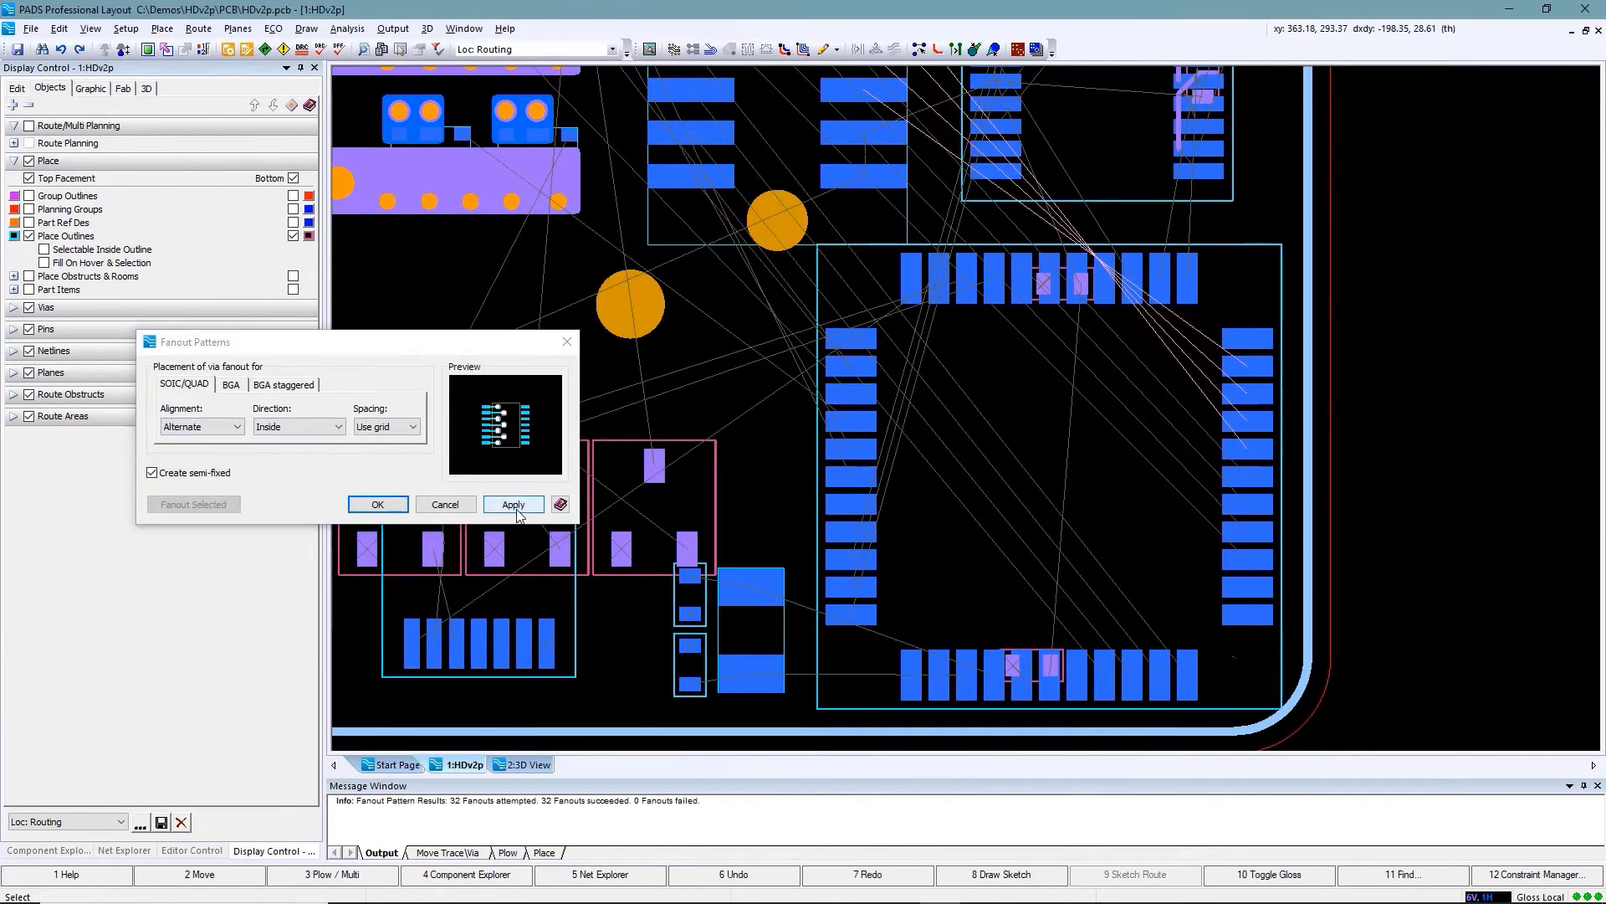
{"action": "left_click", "coordinate": [513, 503]}
{"action": "right_click", "coordinate": [821, 493]}
{"action": "left_click", "coordinate": [892, 837]}
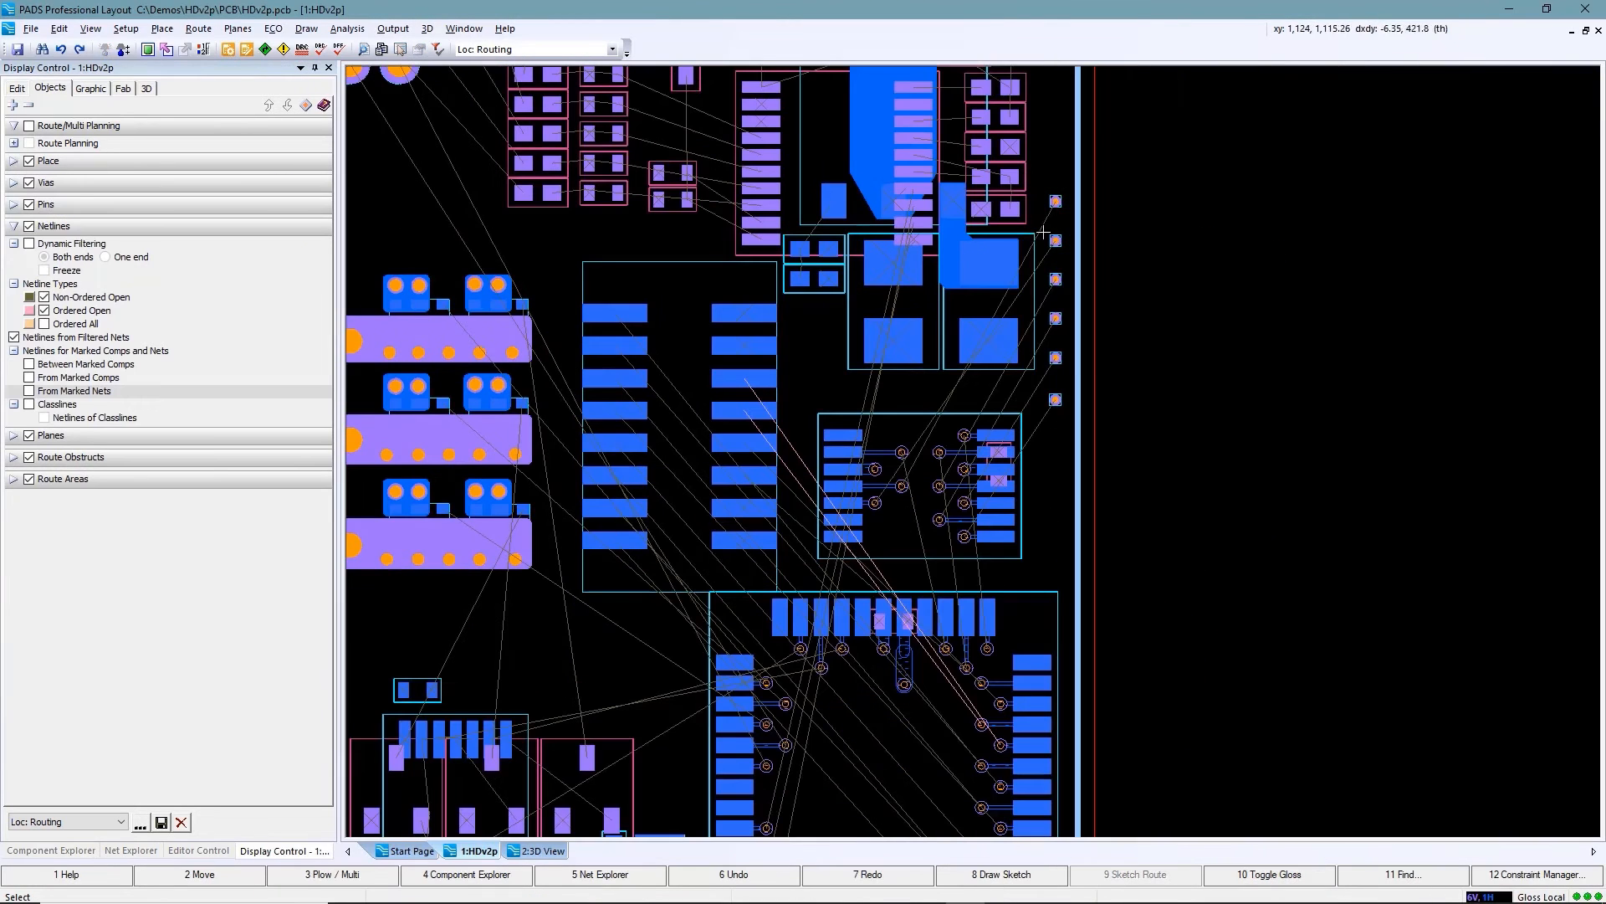
Step: Select the six small edge pads' connections, draw a sketch path from them into the IC below, and sketch route them
{"action": "left_click_drag", "start_coordinate": [1040, 192], "coordinate": [1047, 442]}
{"action": "left_click", "coordinate": [1023, 873]}
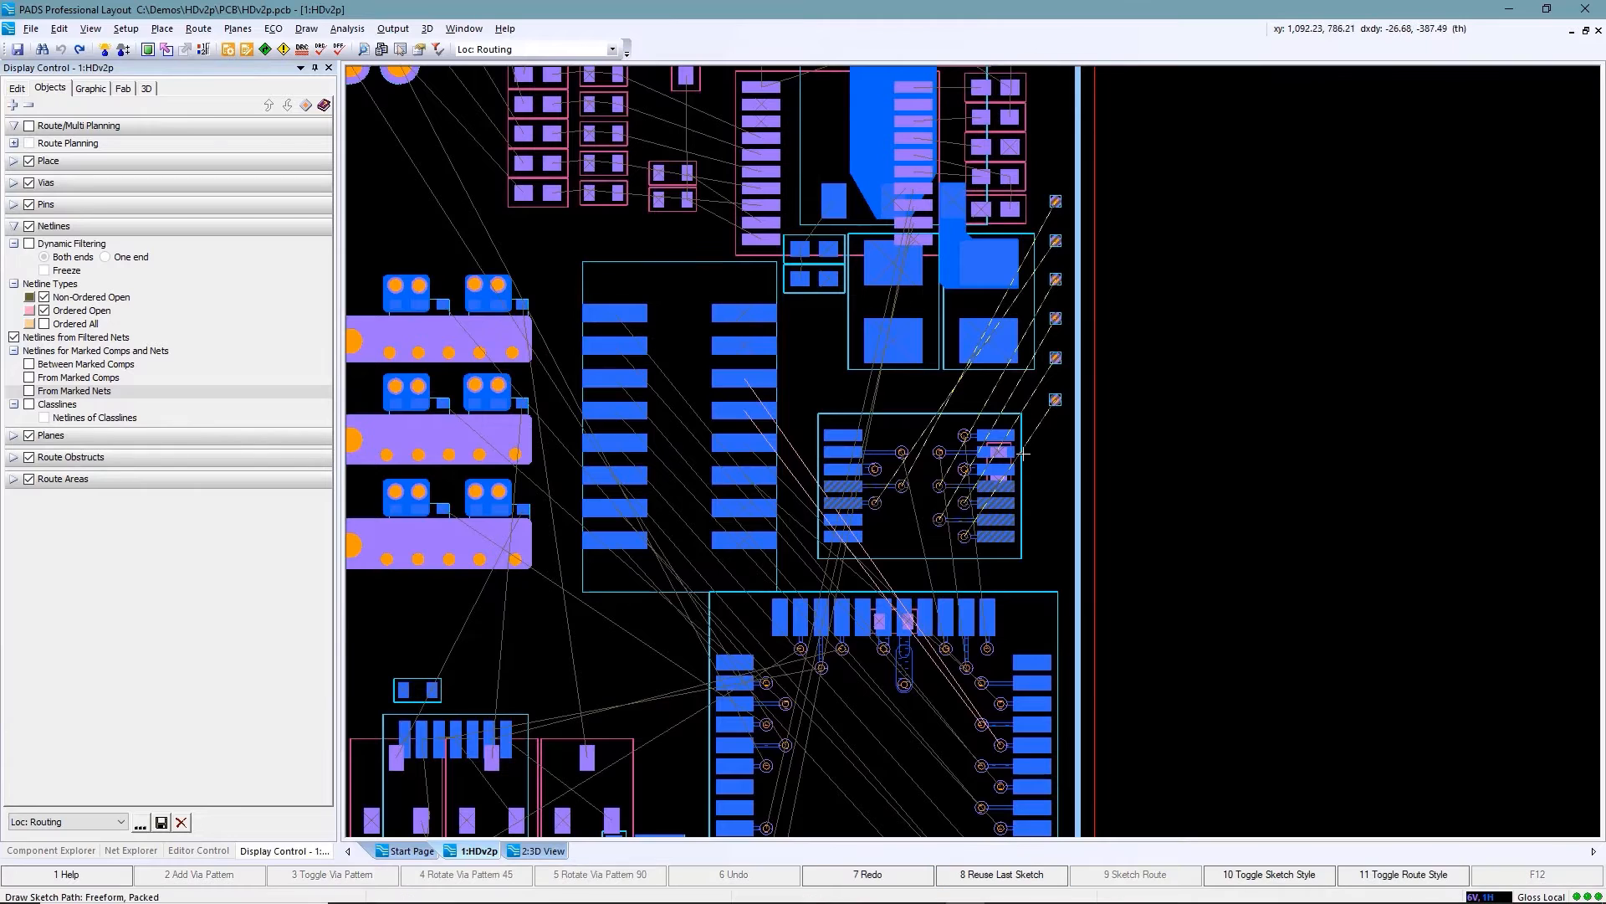
{"action": "mouse_move", "coordinate": [1040, 284]}
{"action": "left_mouse_down"}
{"action": "mouse_move", "coordinate": [1020, 397]}
{"action": "mouse_move", "coordinate": [933, 451]}
{"action": "mouse_move", "coordinate": [927, 478]}
{"action": "left_mouse_up"}
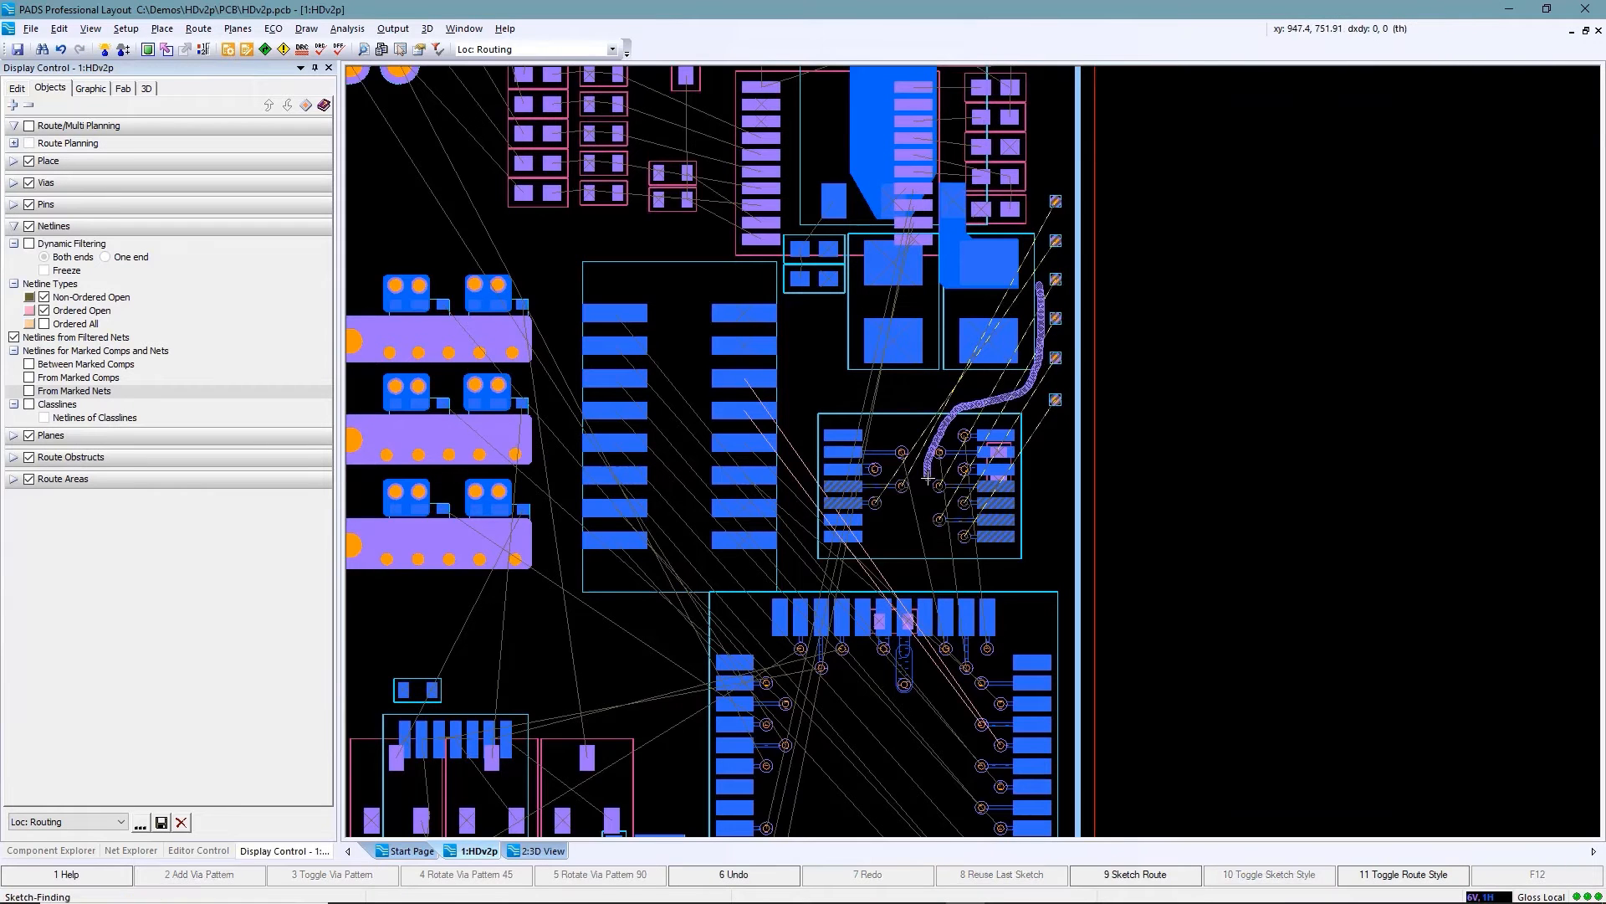
{"action": "key", "text": "F9"}
{"action": "middle_click", "coordinate": [950, 574]}
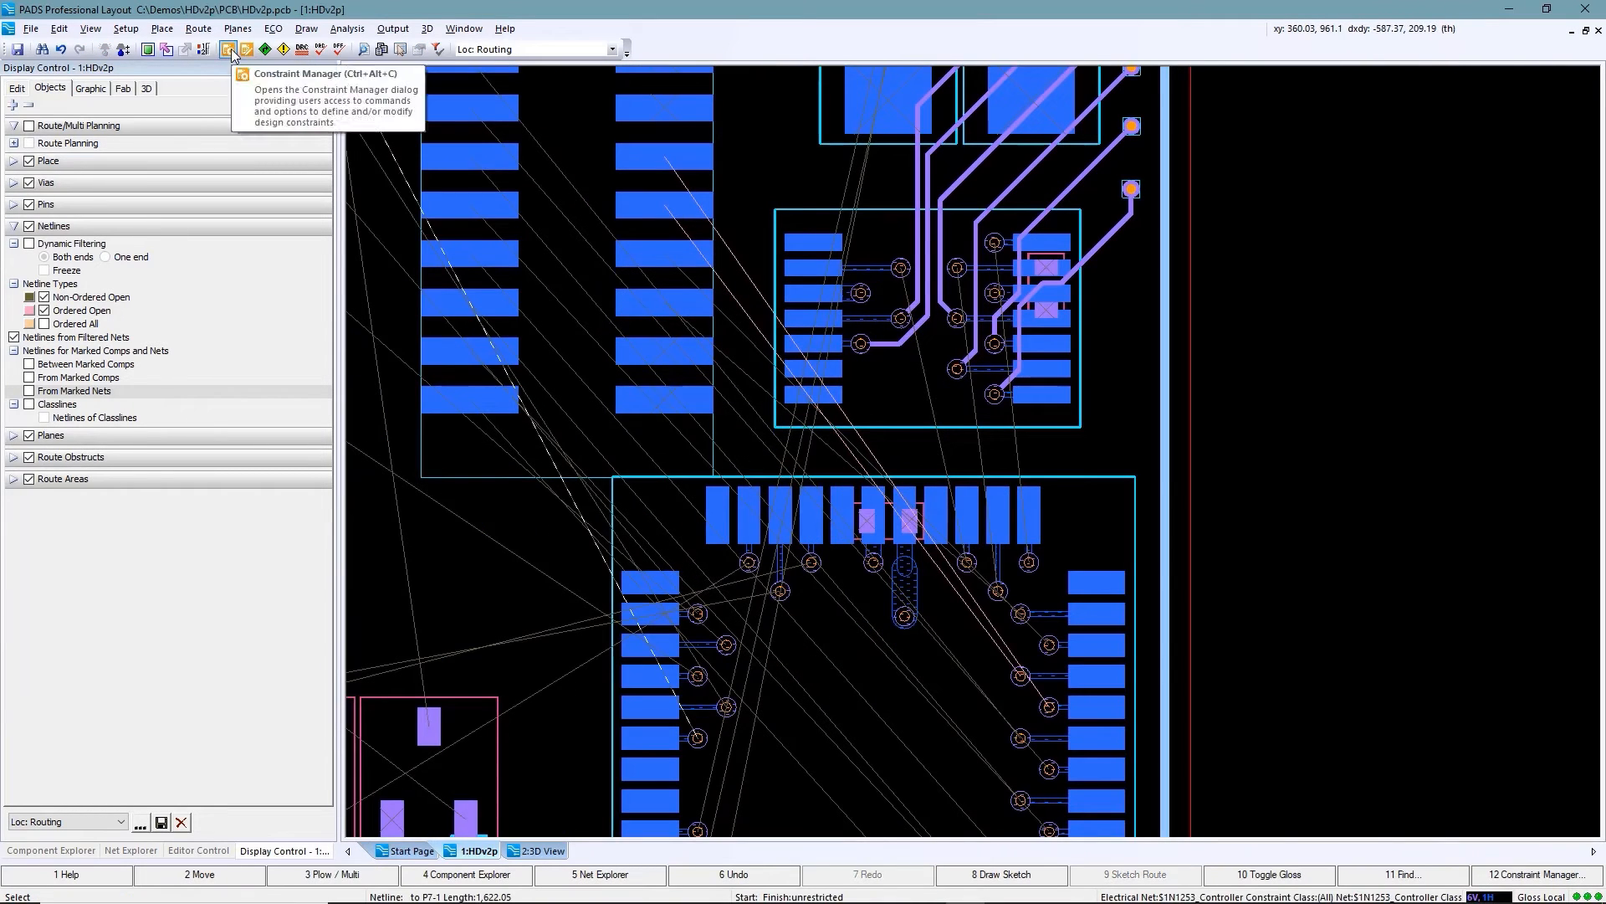
Step: Select nets $1N1008_Controller and $1N1010_Controller in the layout and make them a differential pair in Constraint Manager
{"action": "left_click", "coordinate": [226, 50]}
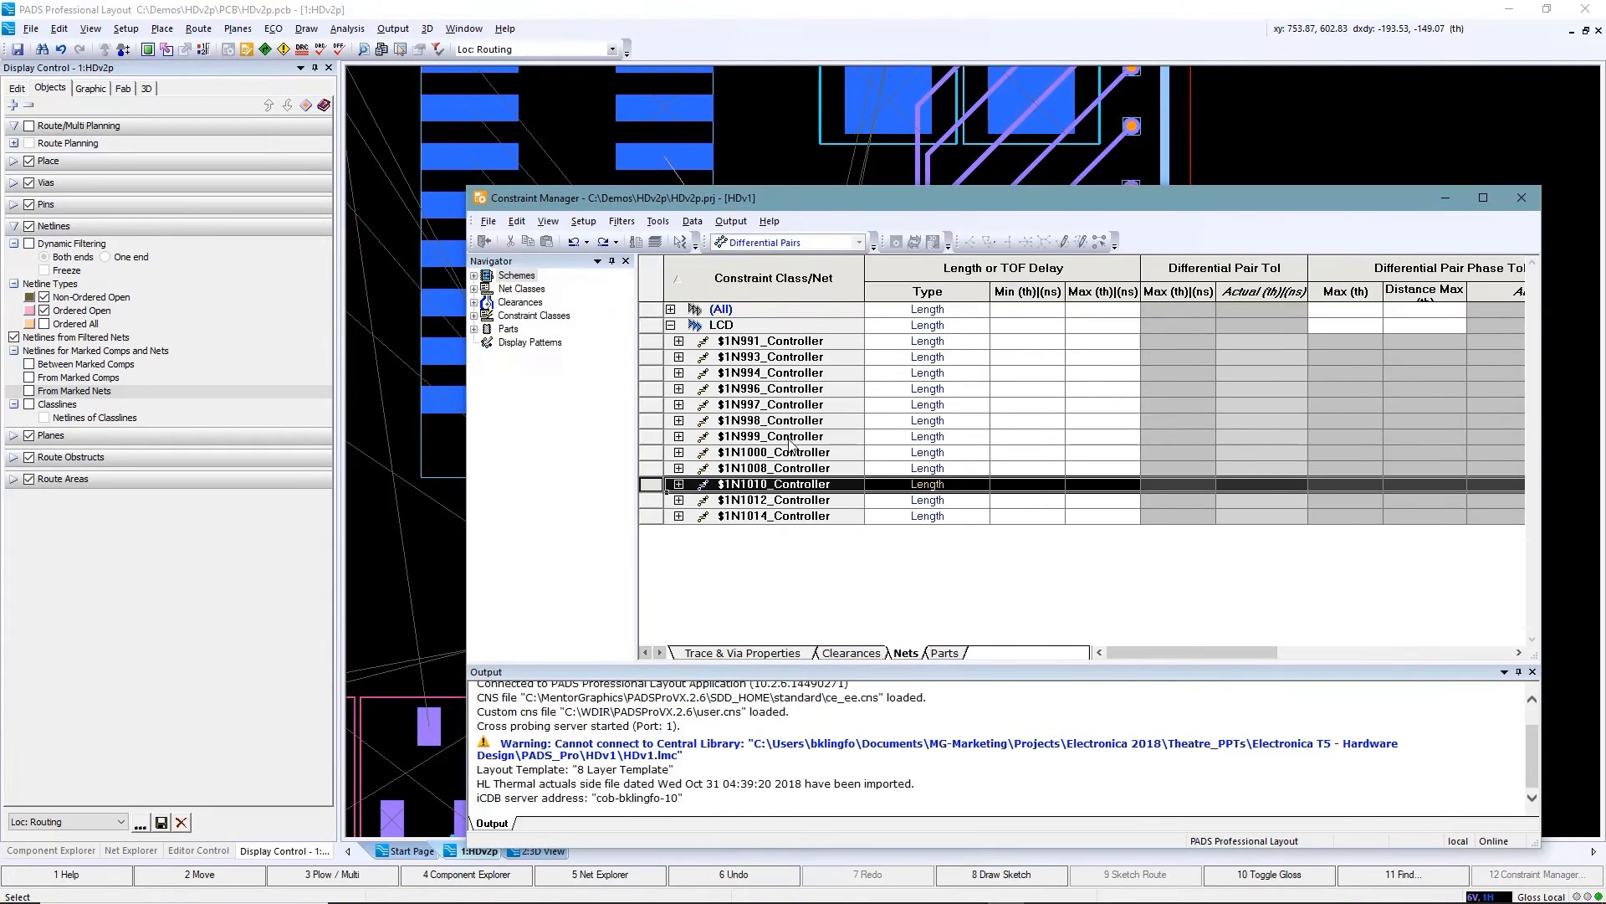
{"action": "left_click", "coordinate": [772, 173]}
{"action": "left_click", "coordinate": [720, 234]}
{"action": "left_click", "coordinate": [724, 279], "text": "ctrl"}
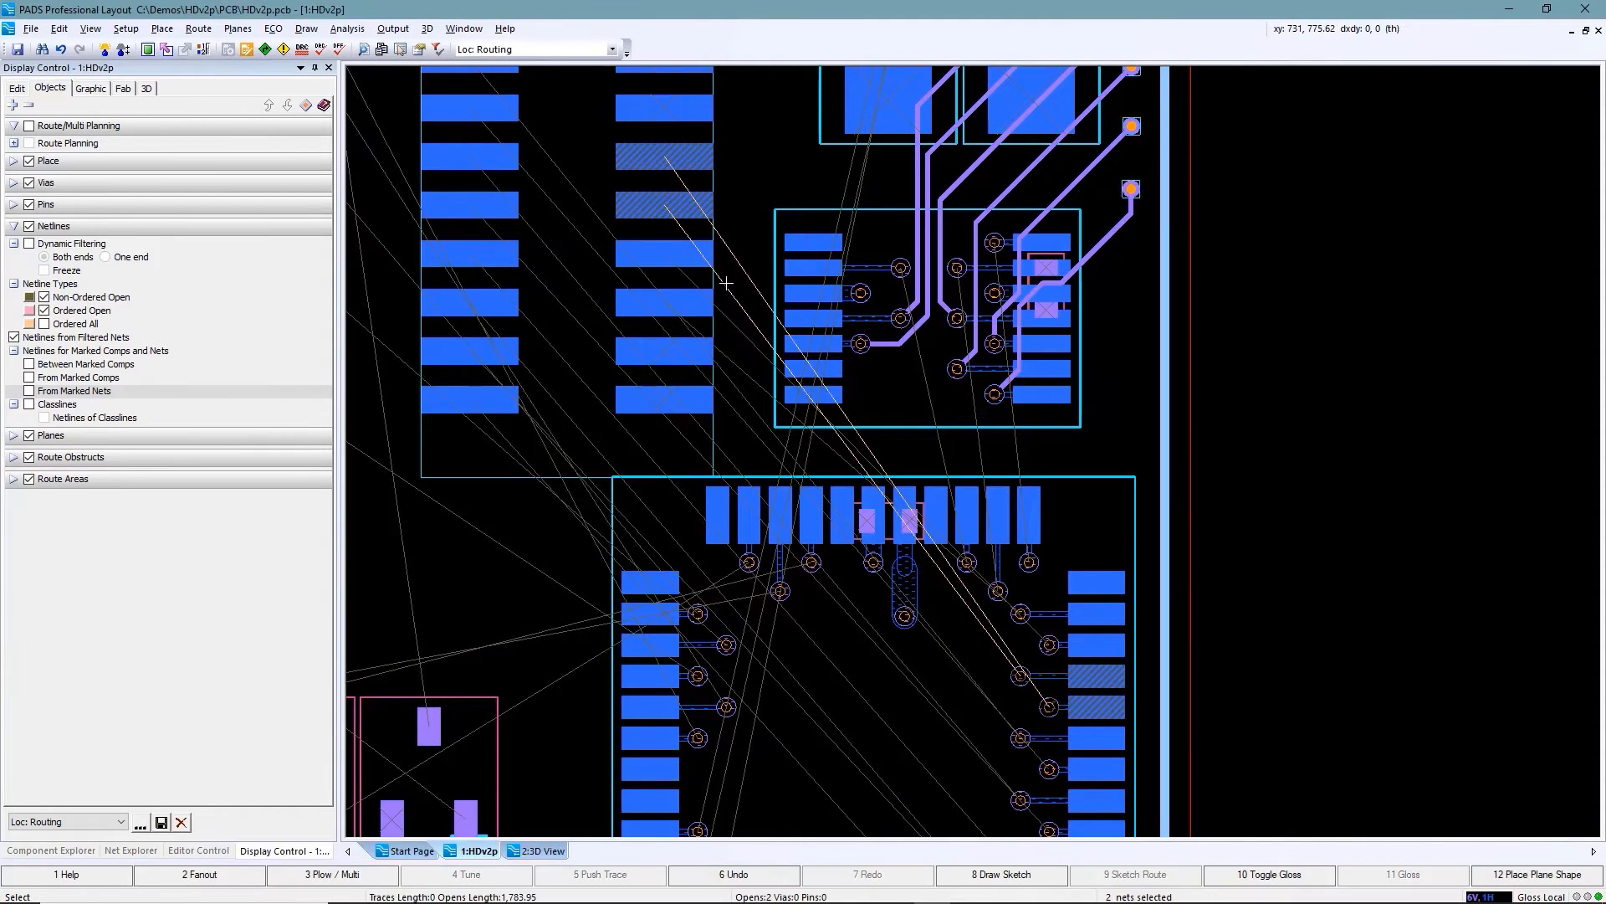
{"action": "key", "text": "alt+Tab"}
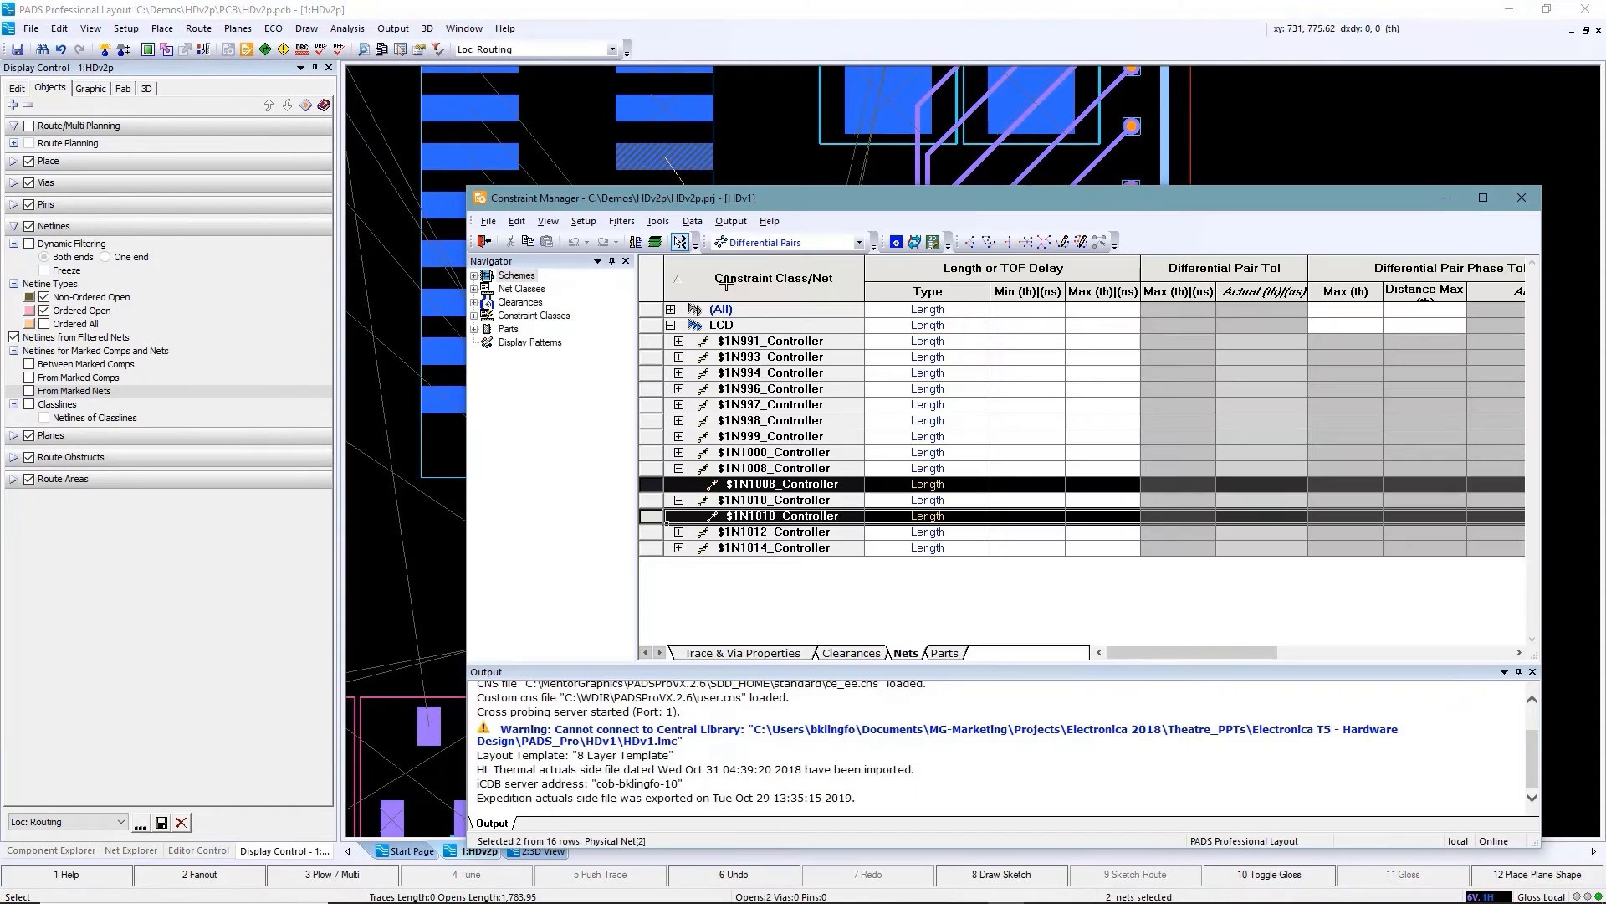
{"action": "right_click", "coordinate": [799, 492]}
{"action": "left_click", "coordinate": [853, 289]}
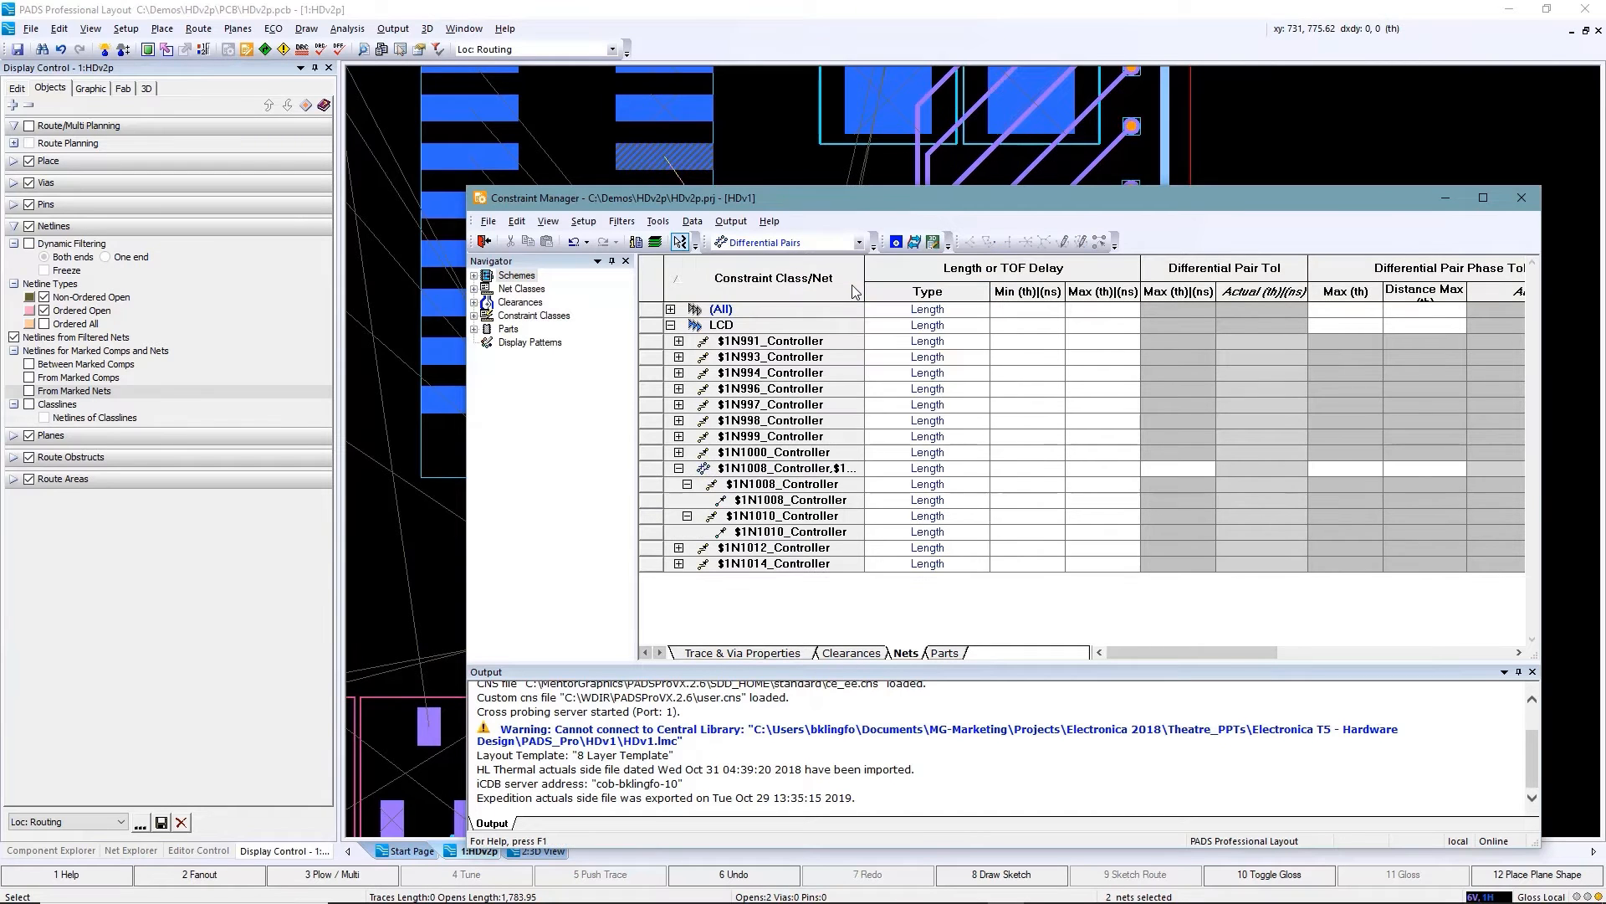
Step: Select nets $1N1012_Controller and $1N1014_Controller in the layout and make them a second differential pair in Constraint Manager
{"action": "key", "text": "alt+Tab"}
{"action": "left_click", "coordinate": [733, 318]}
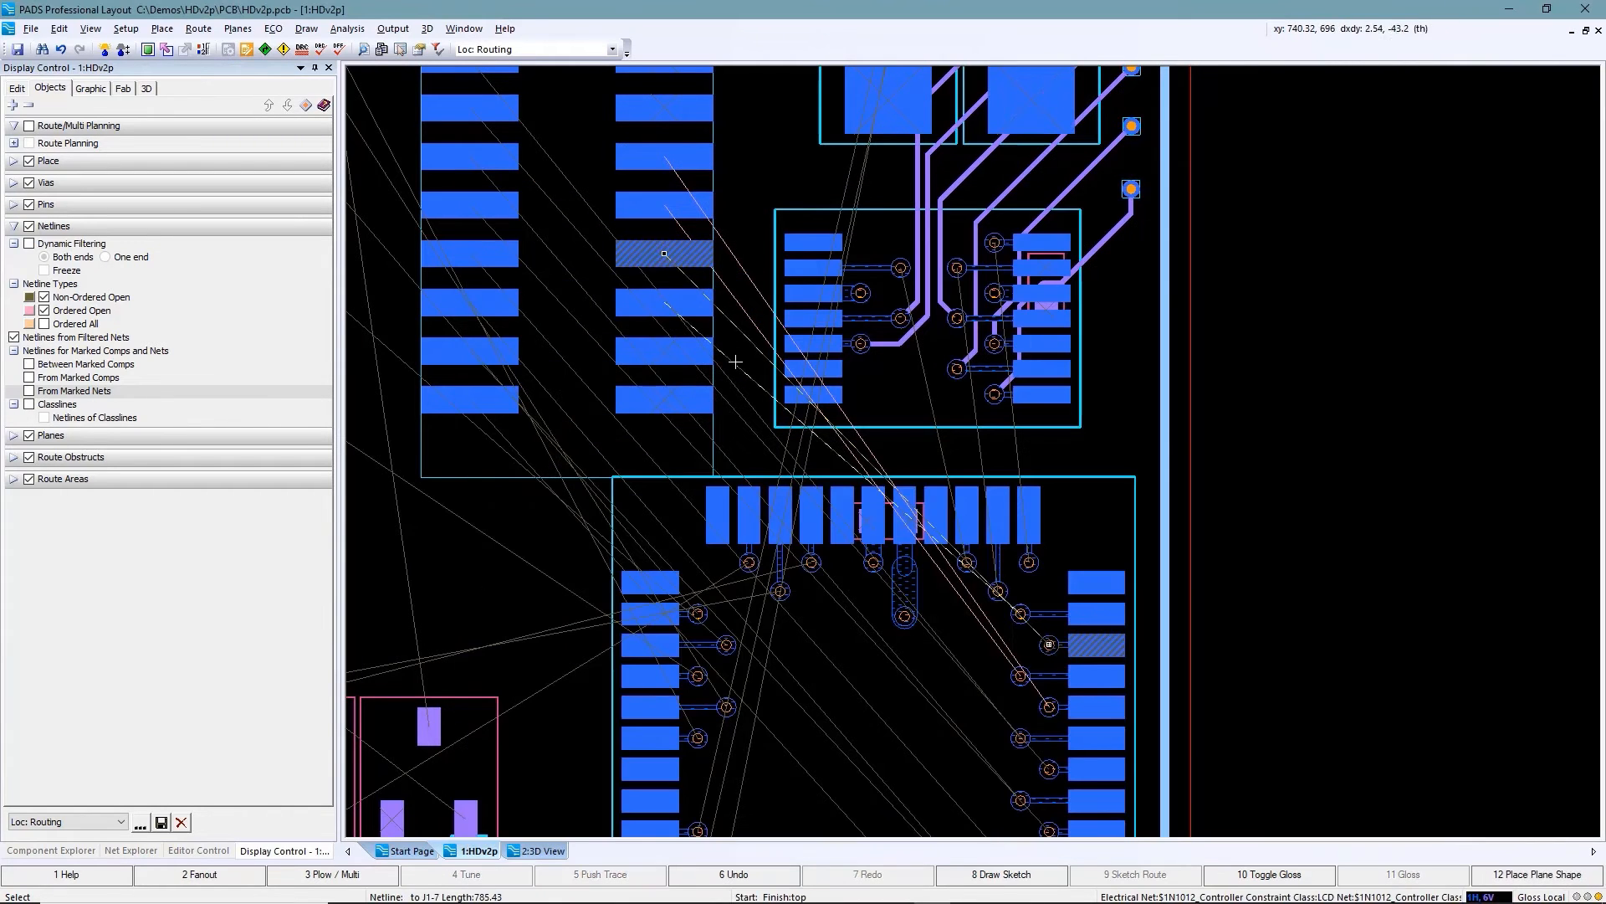
{"action": "left_click", "coordinate": [736, 362], "text": "ctrl"}
{"action": "key", "text": "alt+Tab"}
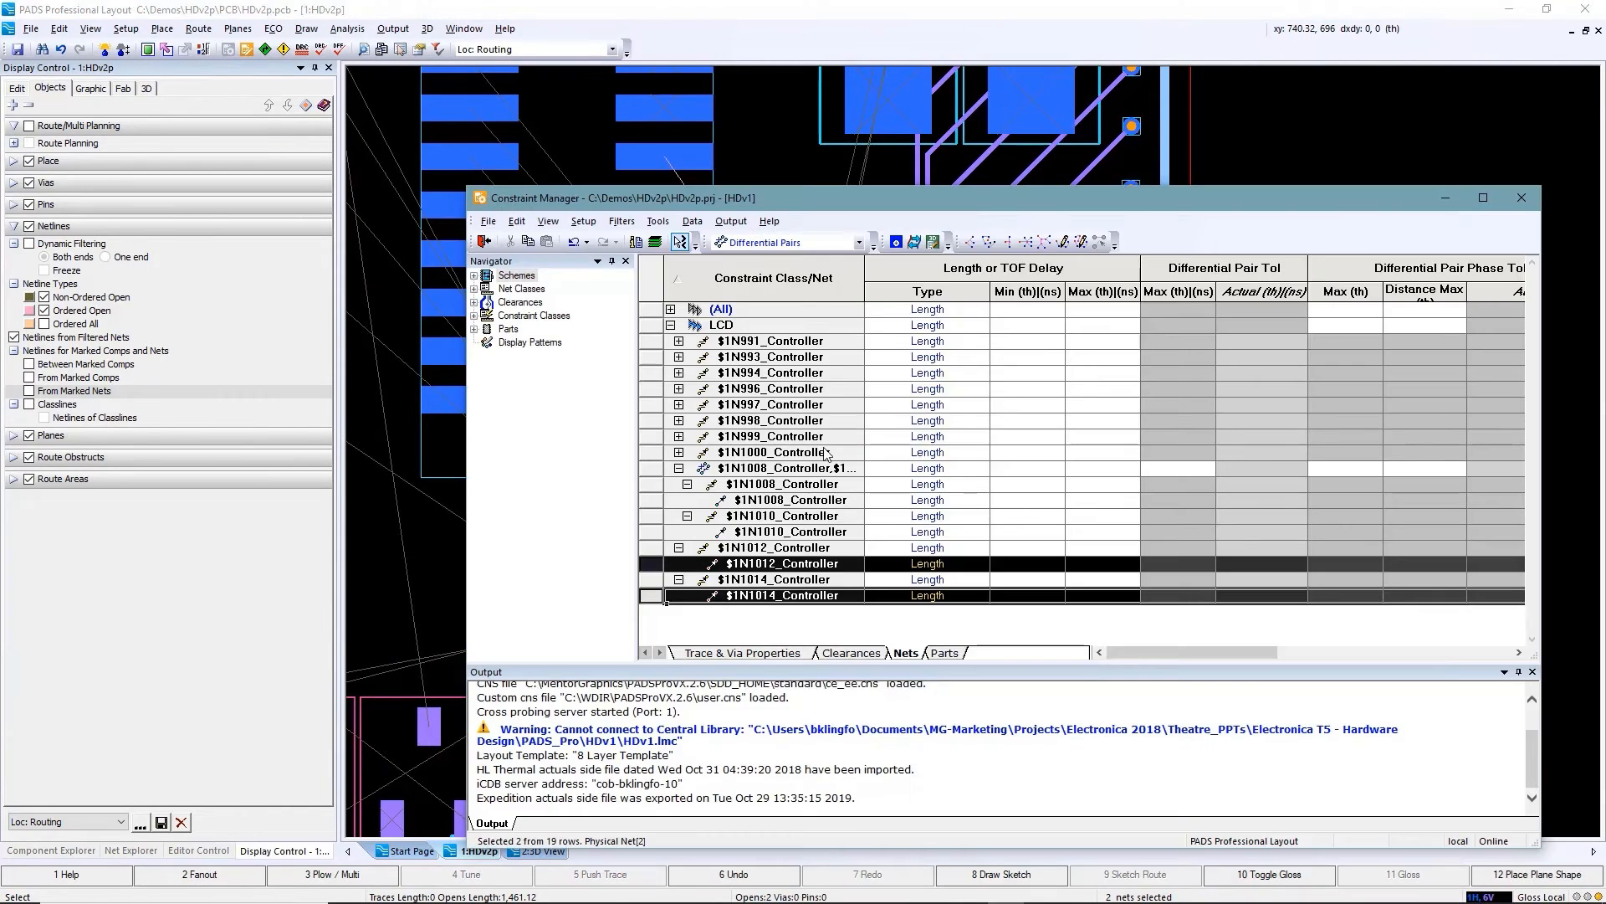
{"action": "right_click", "coordinate": [828, 566]}
{"action": "left_click", "coordinate": [886, 371]}
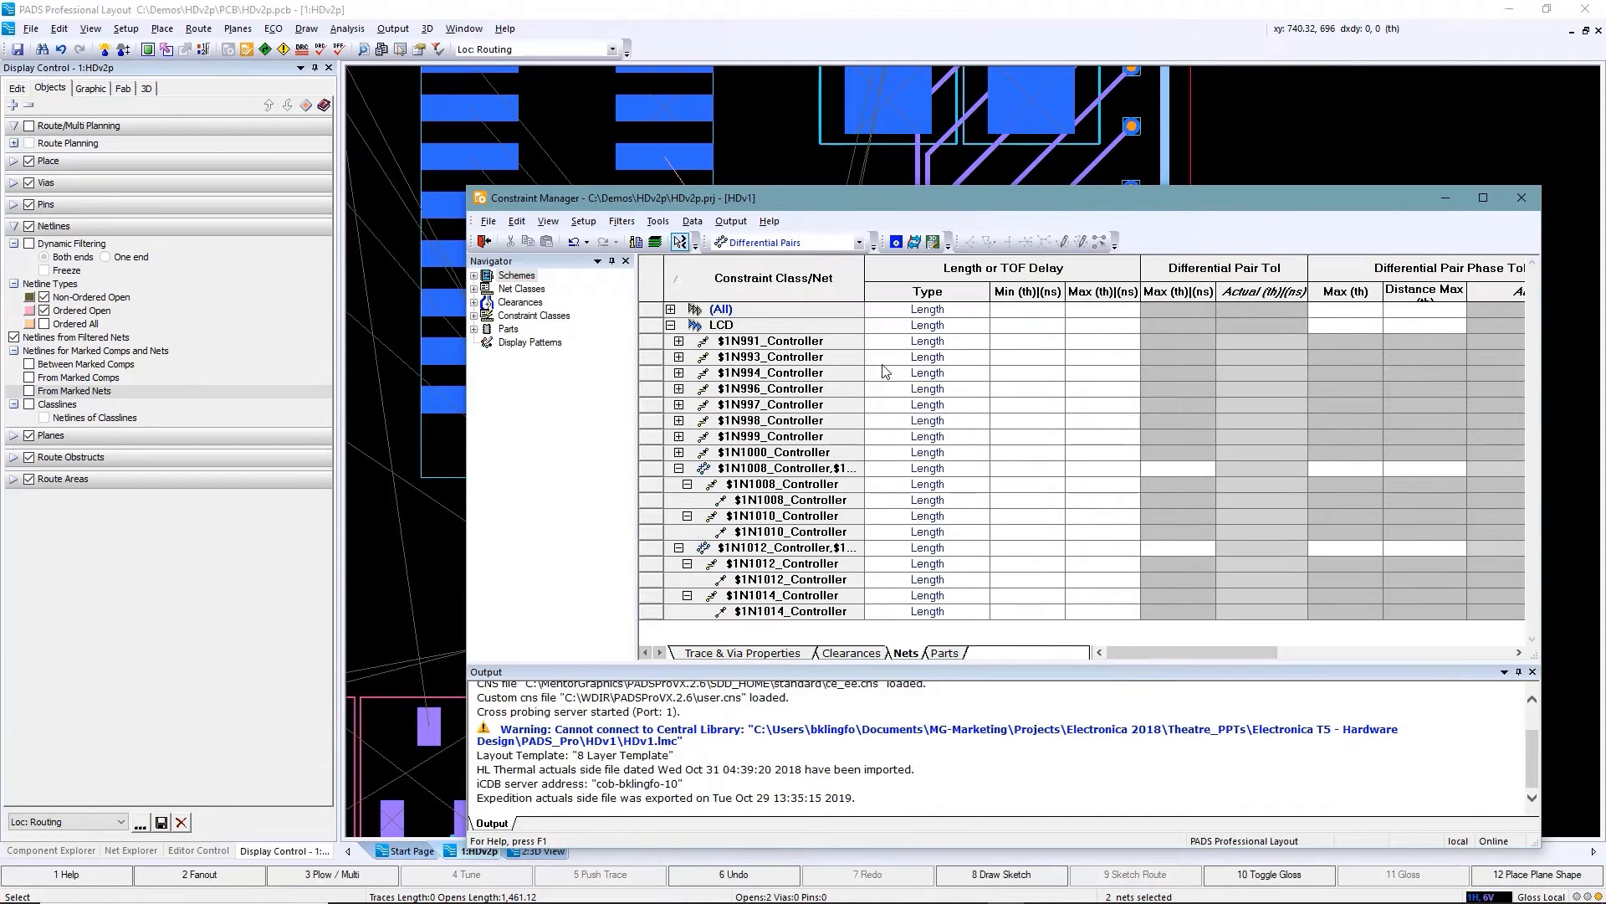
Step: Show the Delays and Lengths constraints and give net $1N991_Controller a minimum length of 1,400 th and a maximum of 1,450 th
{"action": "left_click", "coordinate": [858, 243]}
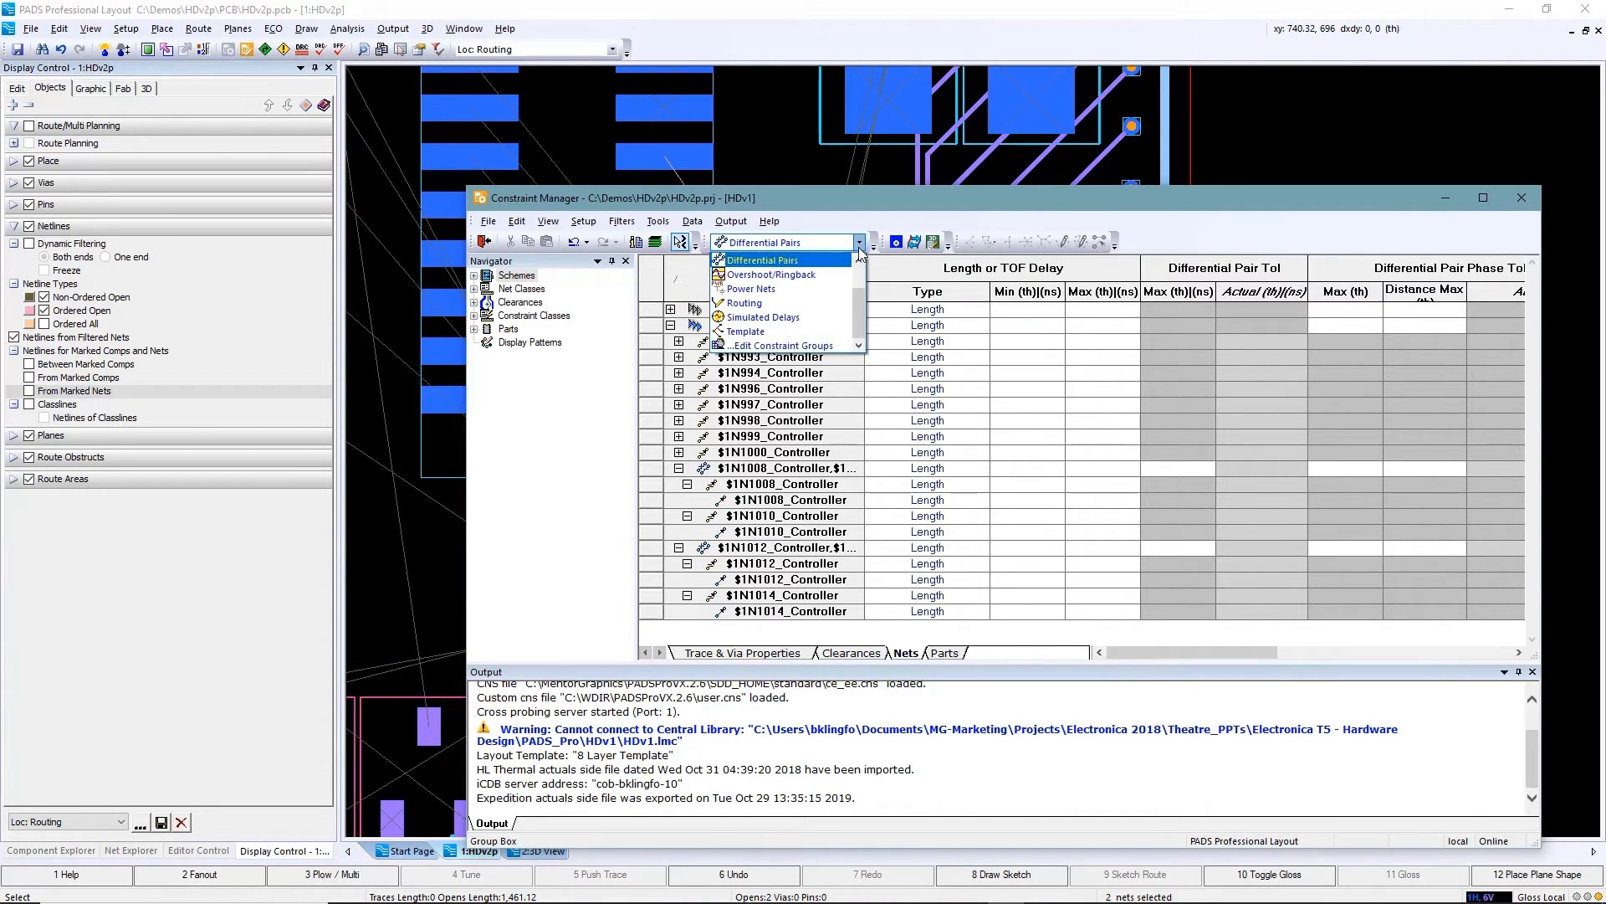
{"action": "left_click", "coordinate": [824, 290]}
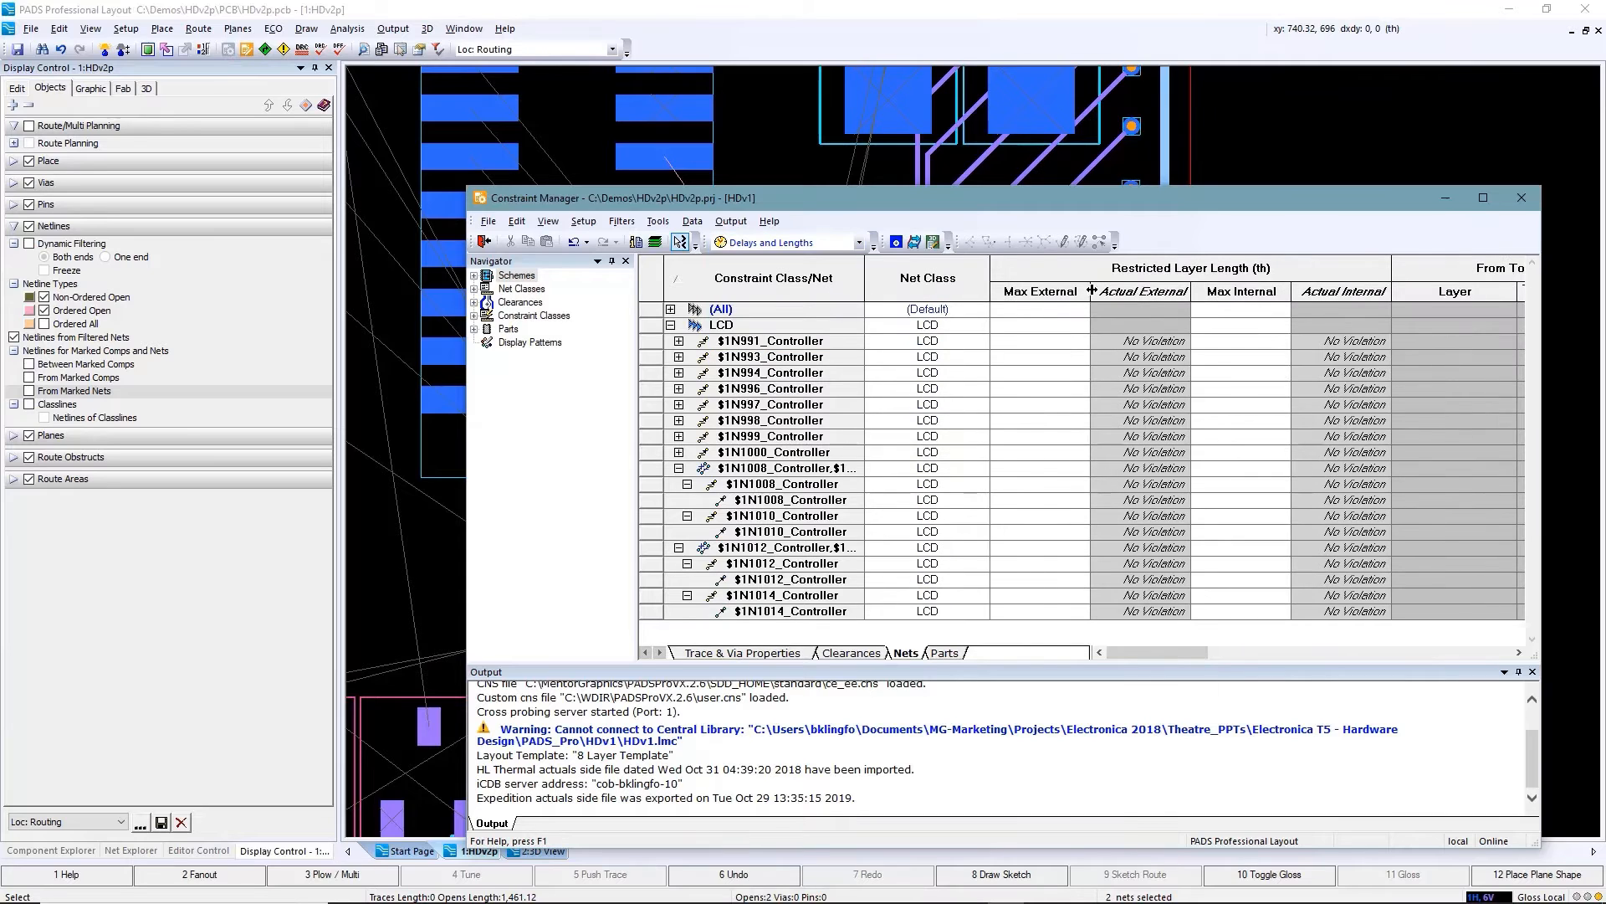
{"action": "left_click_drag", "start_coordinate": [1152, 651], "coordinate": [1313, 654]}
{"action": "left_click", "coordinate": [1008, 342]}
{"action": "type", "text": "1"}
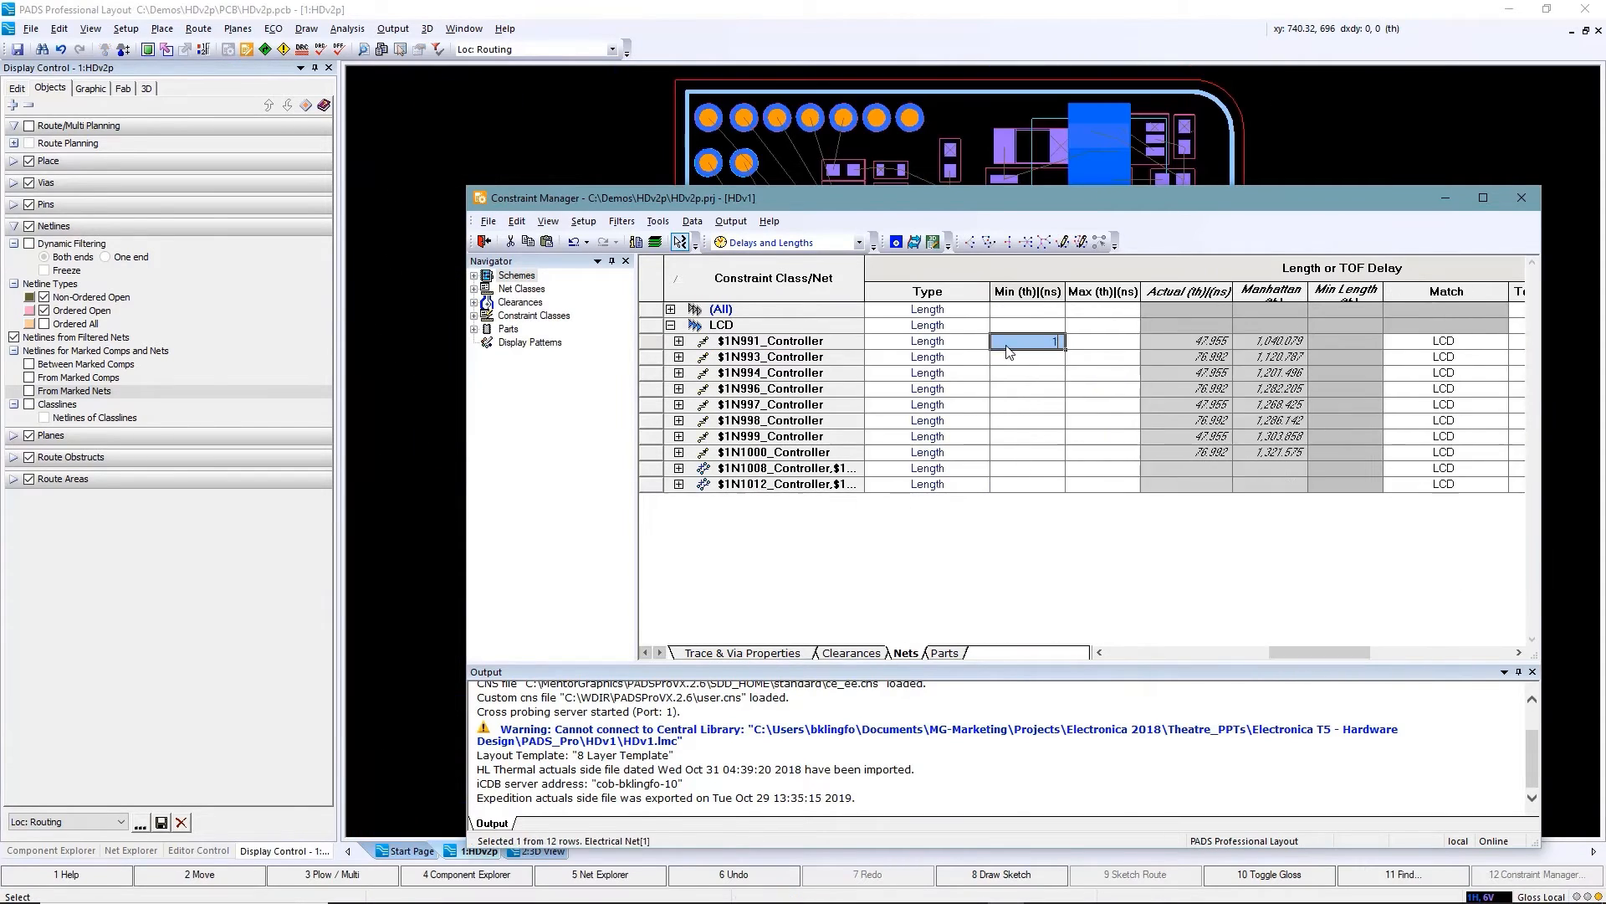
{"action": "type", "text": ",400"}
{"action": "left_click", "coordinate": [1096, 342]}
{"action": "type", "text": "1"}
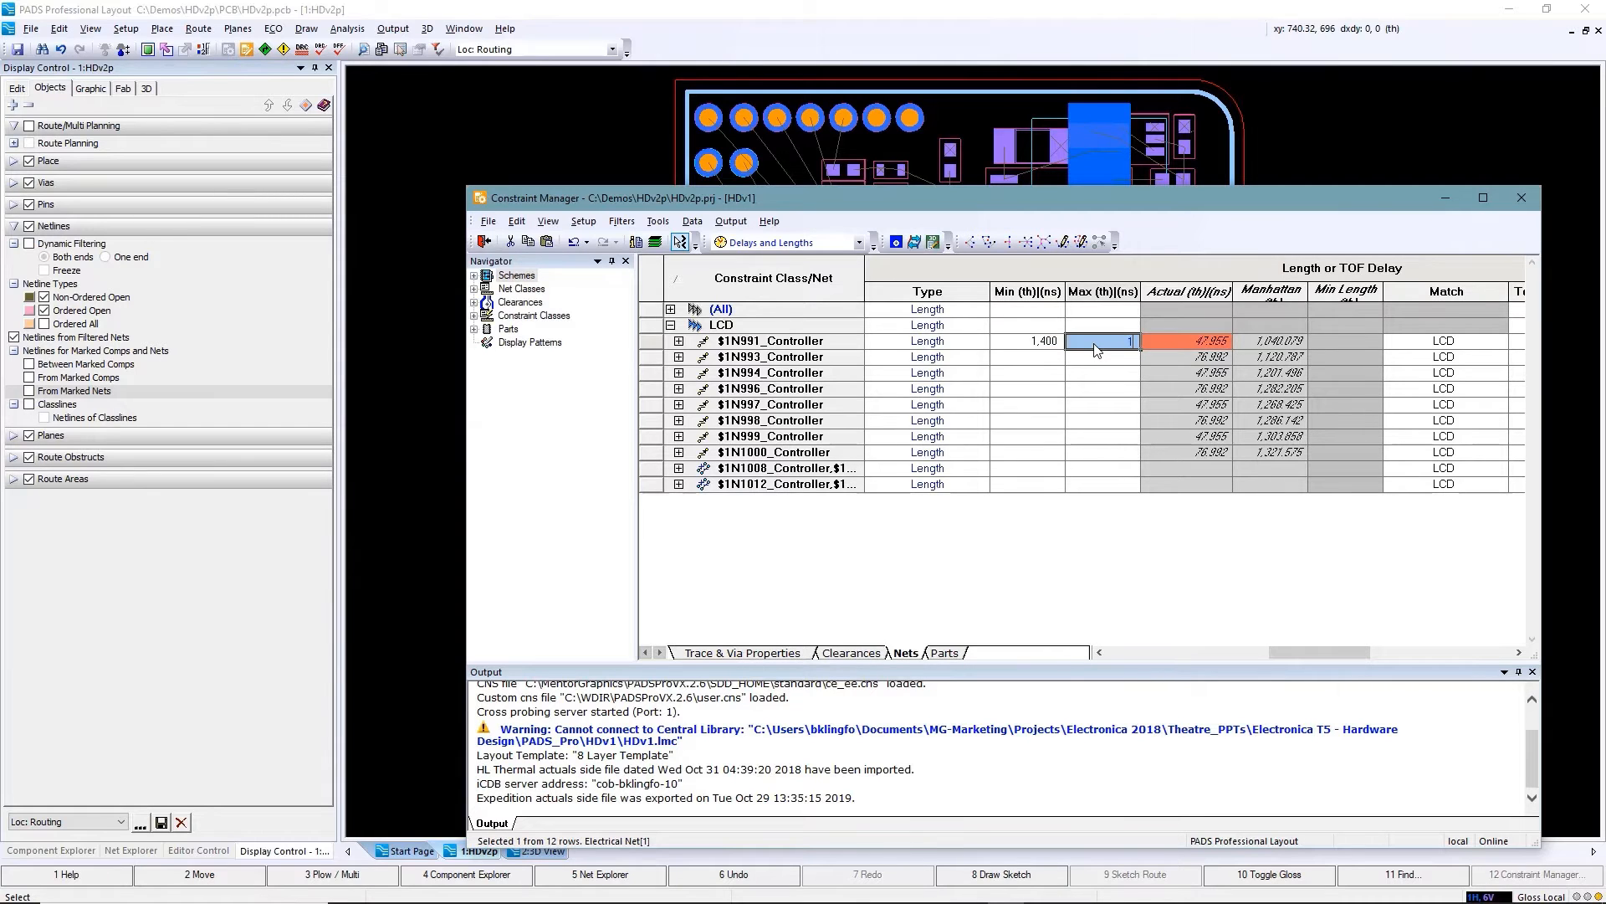
{"action": "type", "text": ",450"}
Step: Fill the 1,400 th minimum and 1,450 th maximum lengths down to all remaining nets and differential pairs of the LCD class
{"action": "left_click", "coordinate": [1058, 346]}
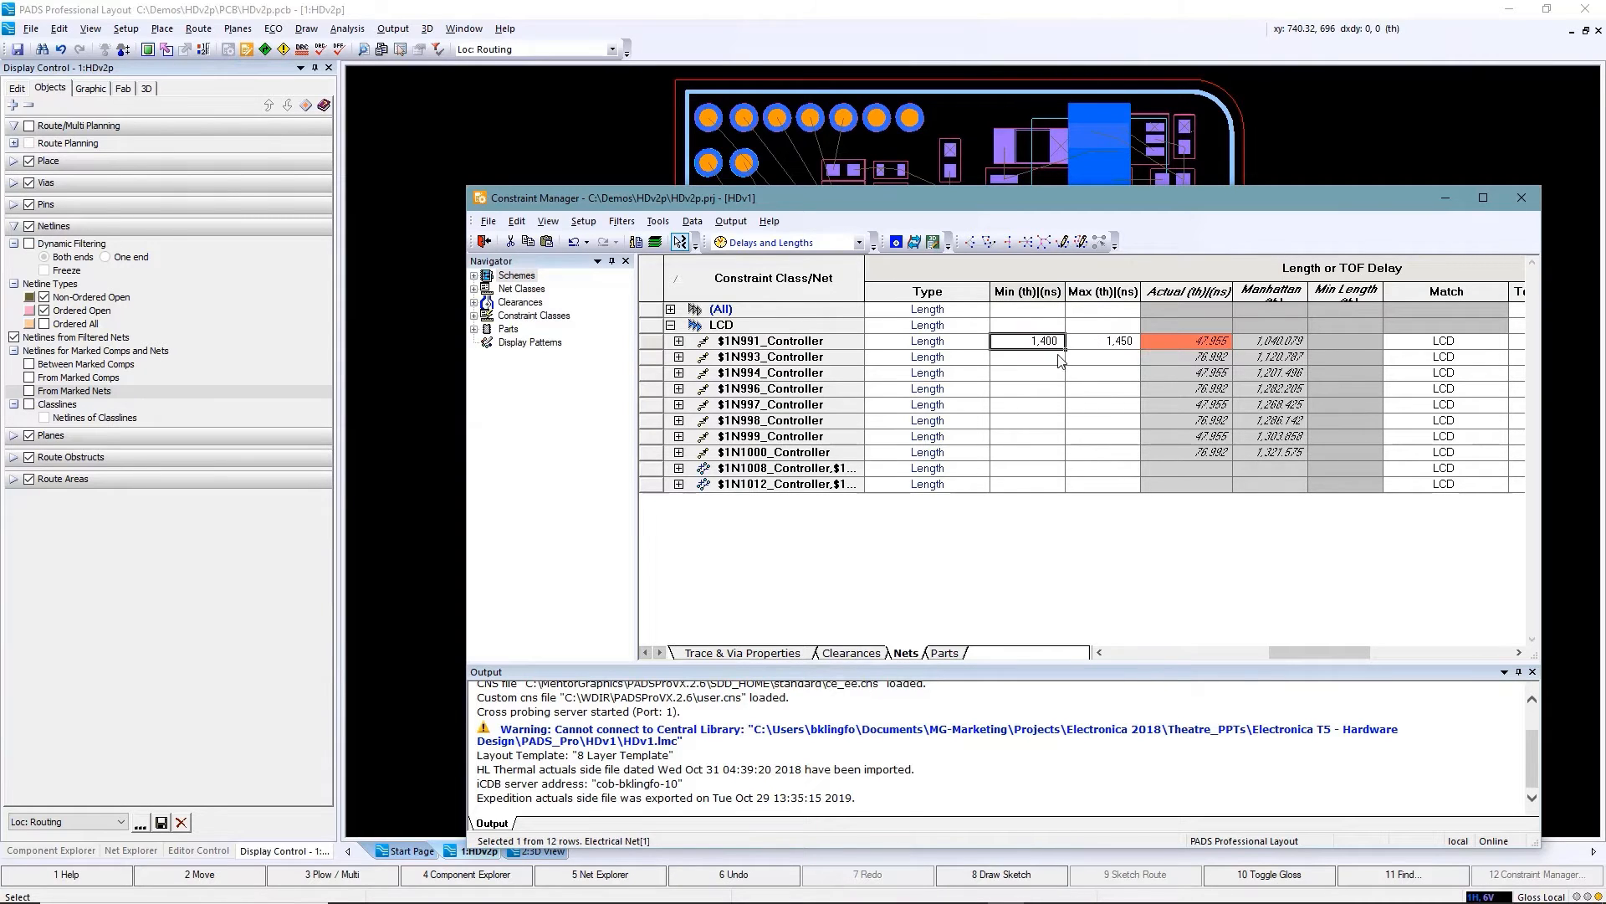
{"action": "left_click_drag", "start_coordinate": [1060, 441], "coordinate": [1077, 490]}
{"action": "left_click", "coordinate": [1133, 345]}
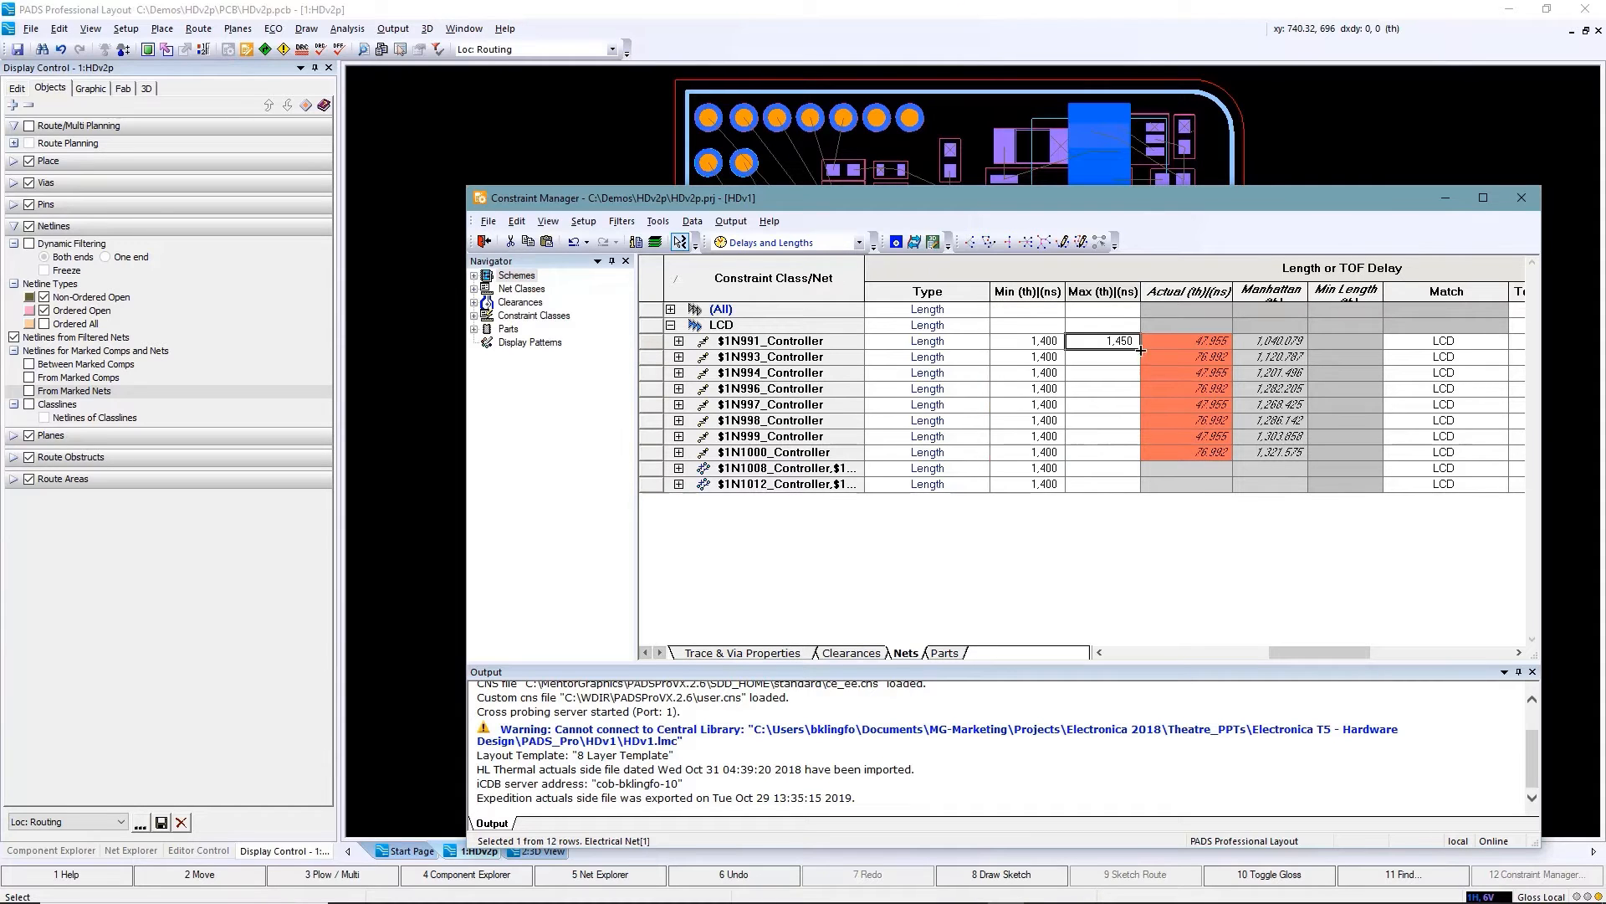
{"action": "left_click_drag", "start_coordinate": [1140, 350], "coordinate": [1143, 500]}
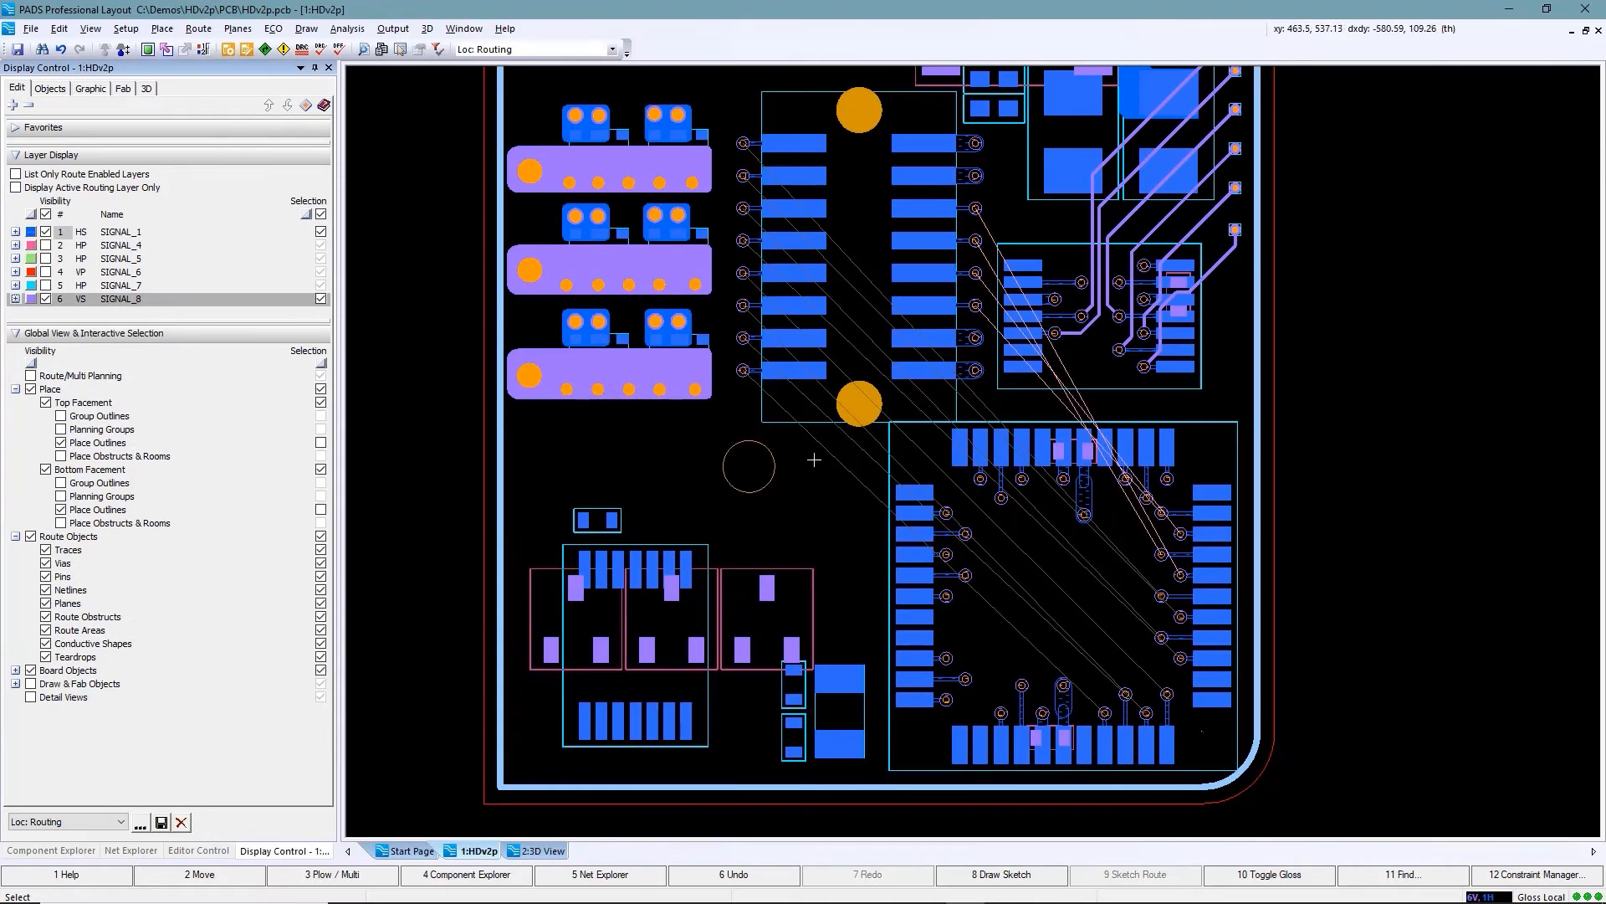
Step: In the layout, plow the two LCD differential pairs from the lower IC's right-hand vias to the connector's right-hand vias
{"action": "left_click", "coordinate": [1180, 541]}
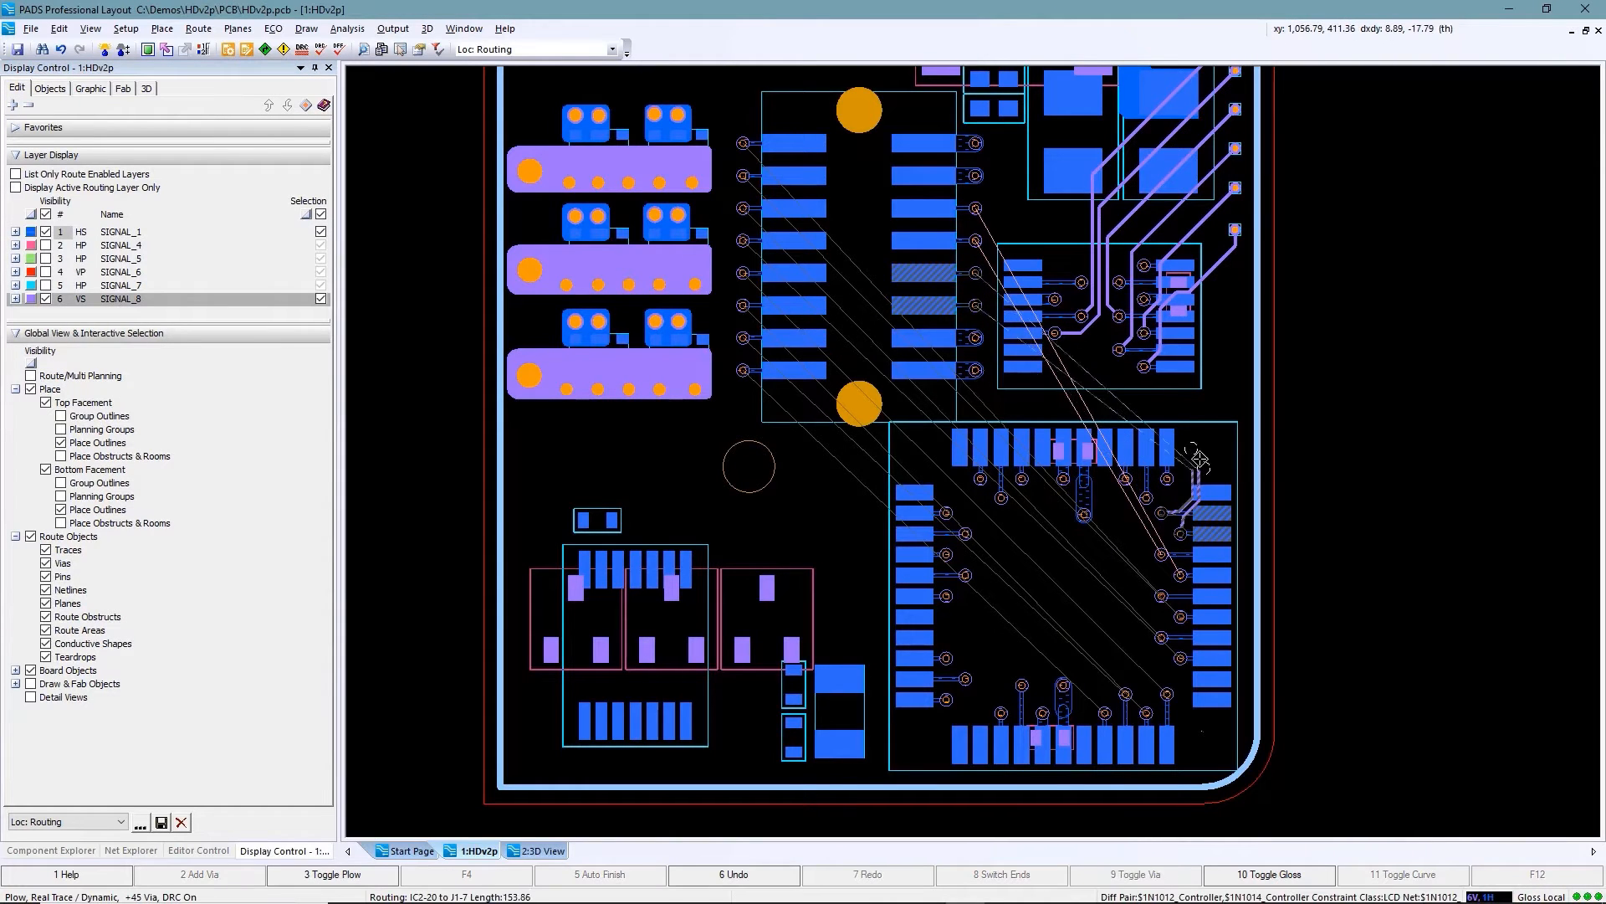
{"action": "left_click", "coordinate": [976, 276]}
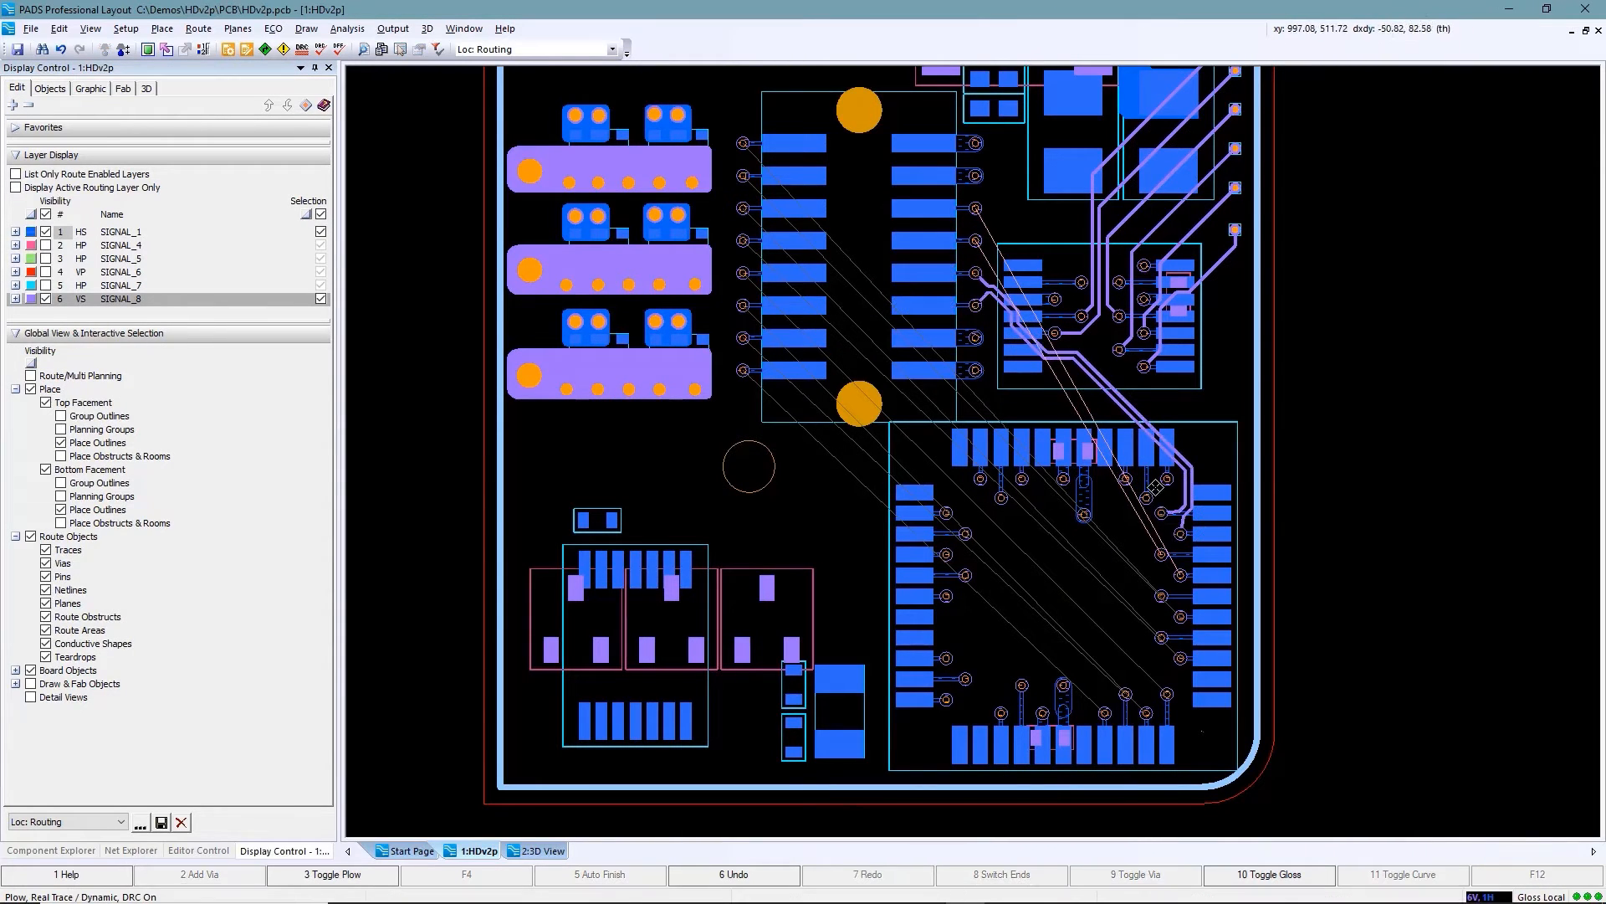
{"action": "left_click", "coordinate": [1203, 551]}
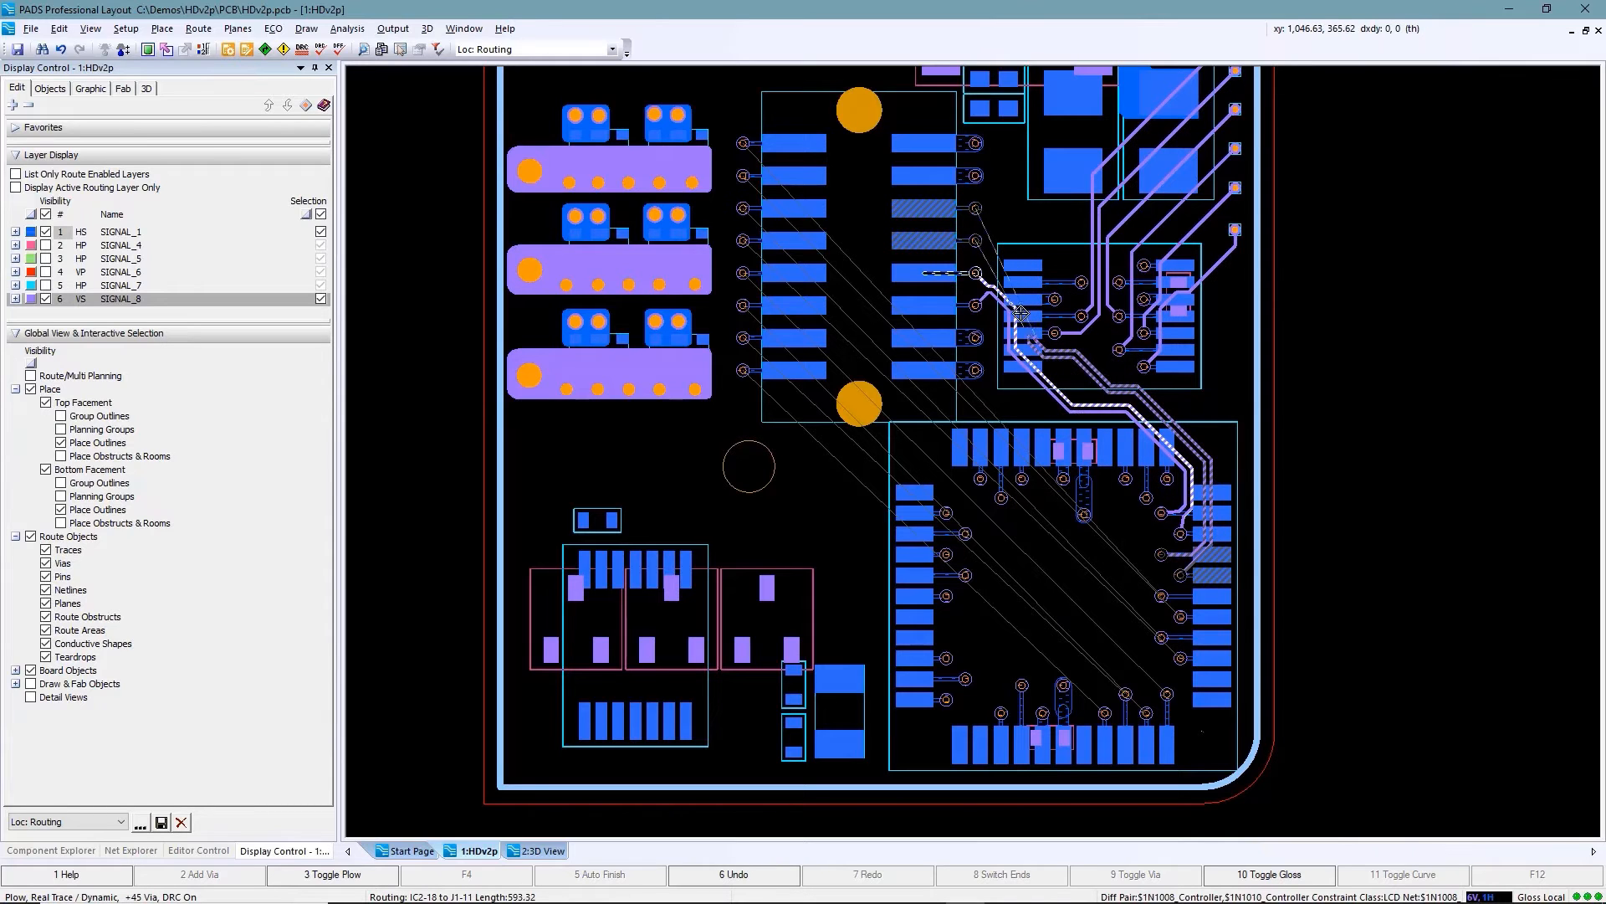
{"action": "left_click", "coordinate": [981, 237]}
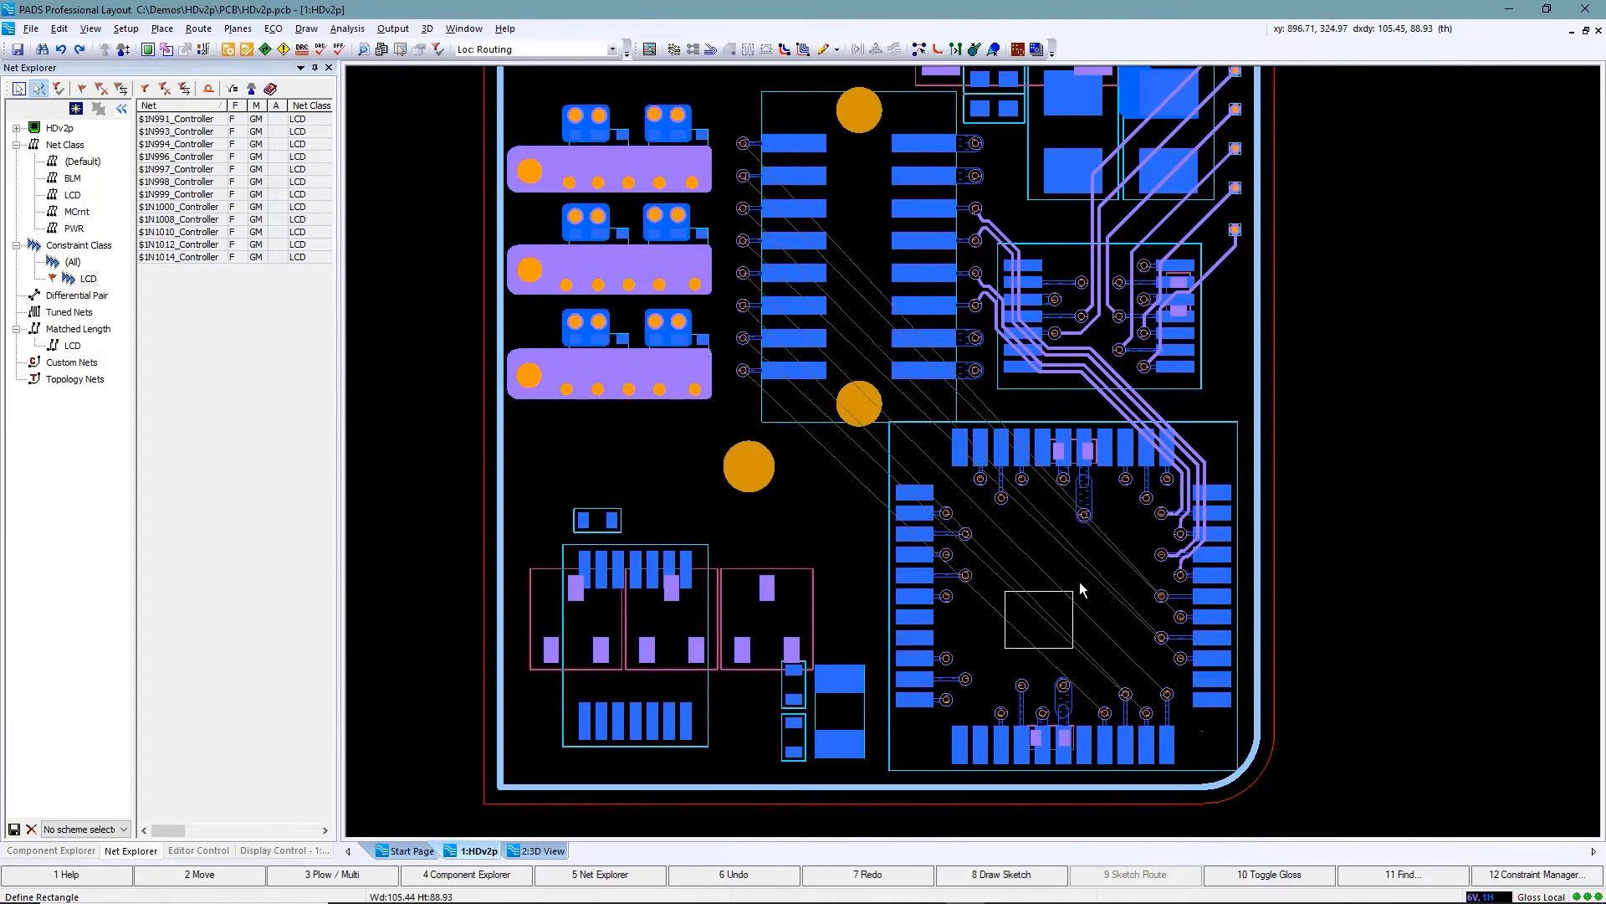
Step: Draw a sketch path for the eight selected LCD nets from the lower IC to the connector's left-hand vias and sketch route them
{"action": "left_click", "coordinate": [1004, 875]}
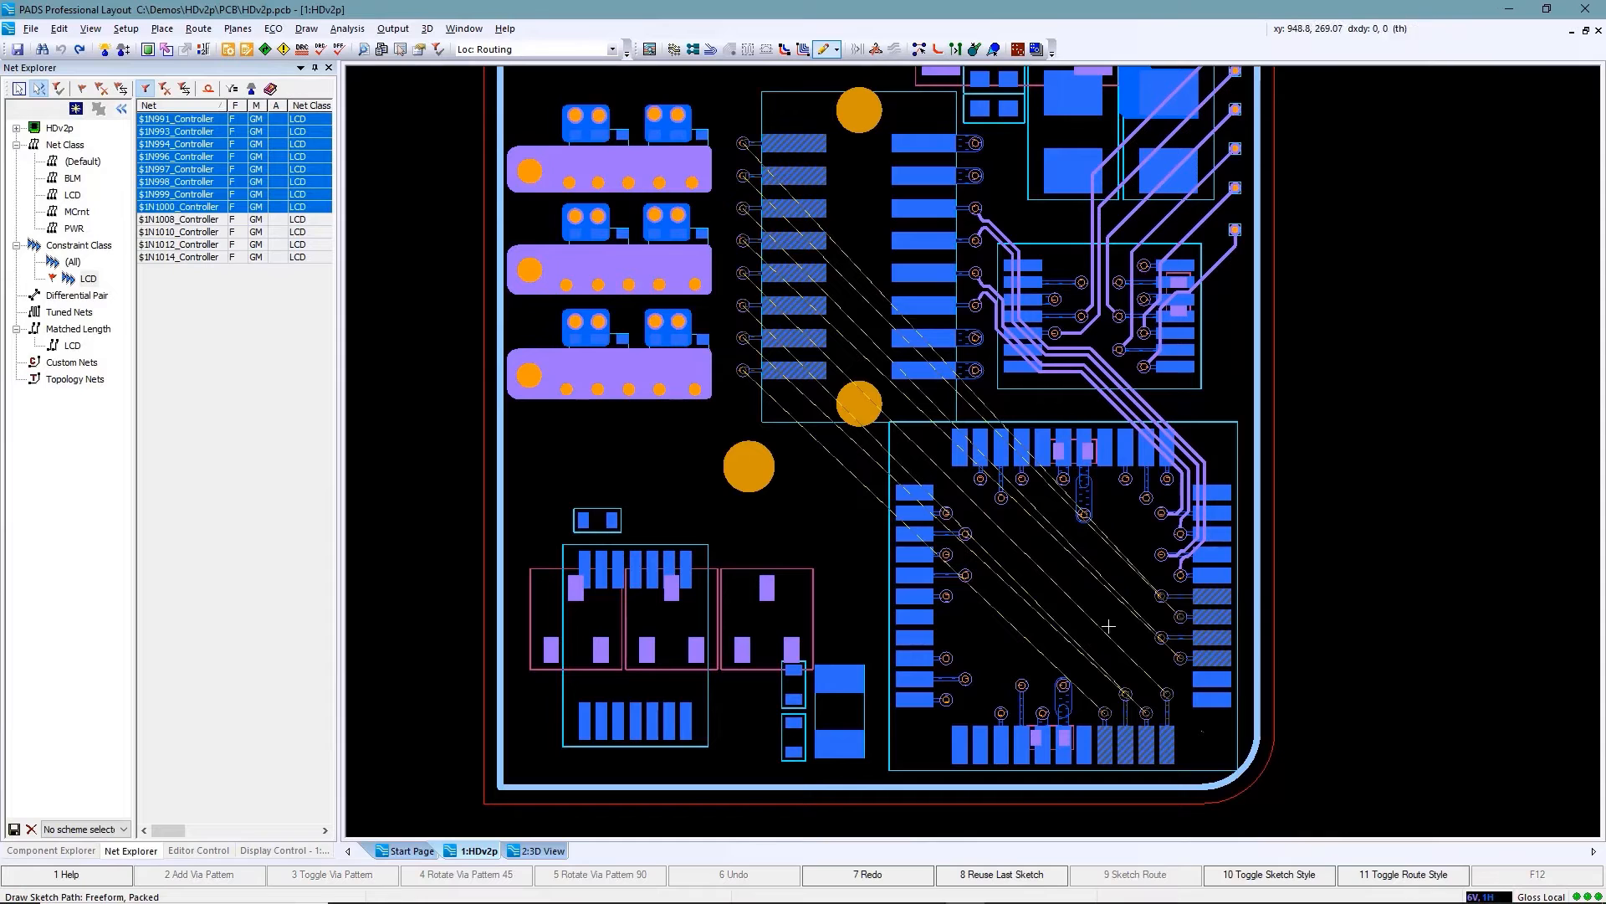
{"action": "mouse_move", "coordinate": [1110, 626]}
{"action": "left_mouse_down"}
{"action": "mouse_move", "coordinate": [1034, 390]}
{"action": "mouse_move", "coordinate": [784, 251]}
{"action": "left_mouse_up"}
{"action": "key", "text": "F9"}
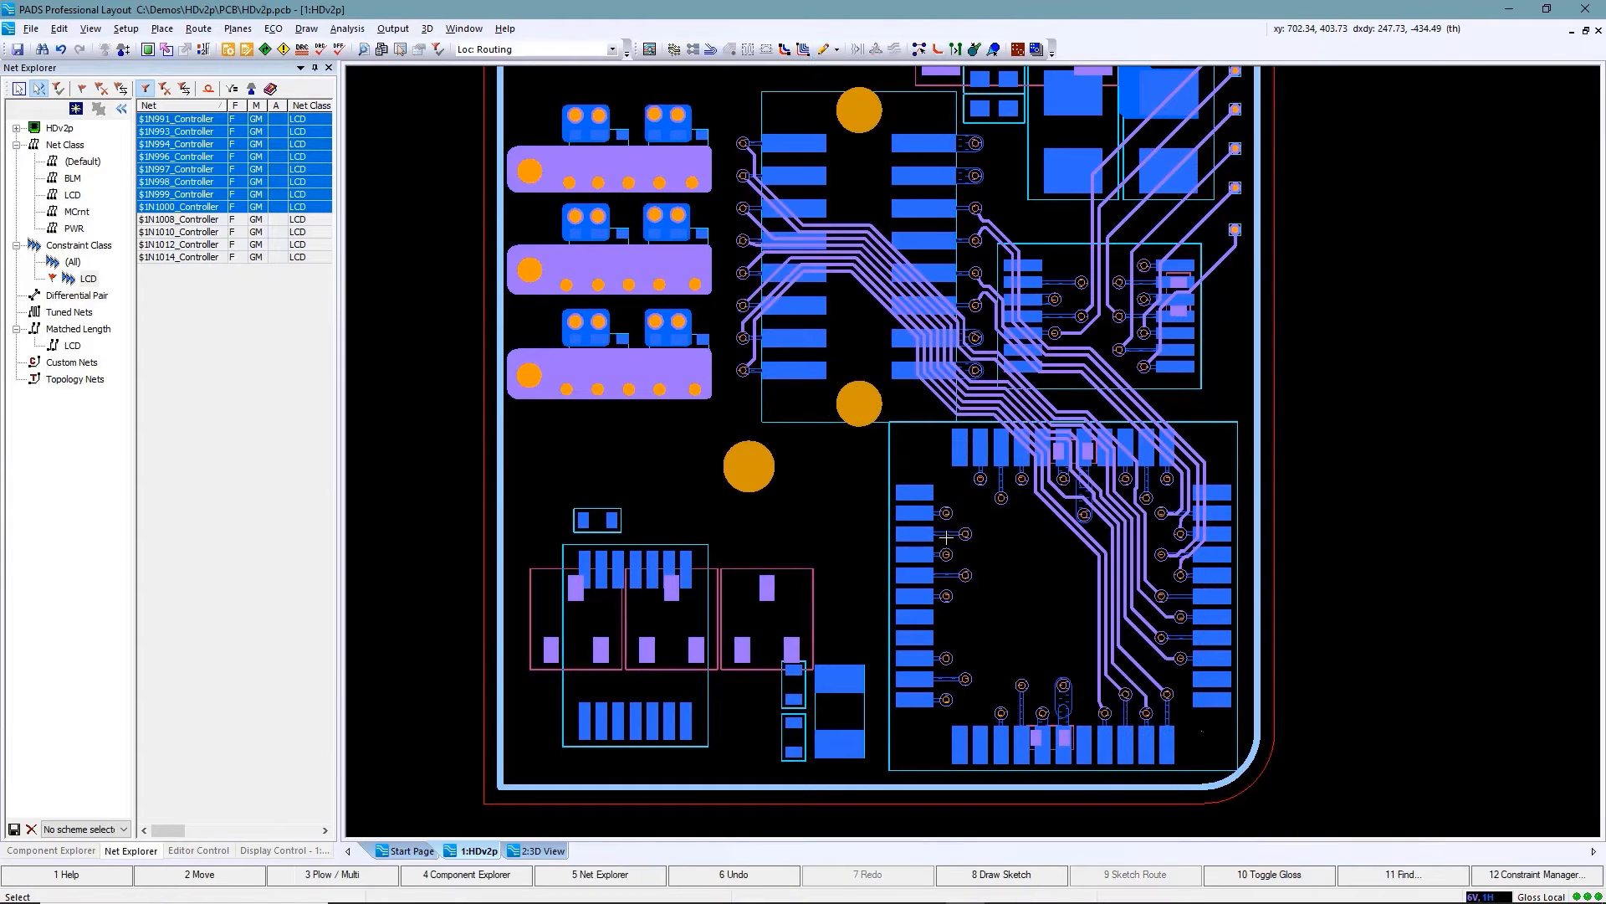
Step: Select all nets of the LCD constraint class and tune their traces
{"action": "left_click", "coordinate": [67, 280]}
{"action": "right_click", "coordinate": [803, 463]}
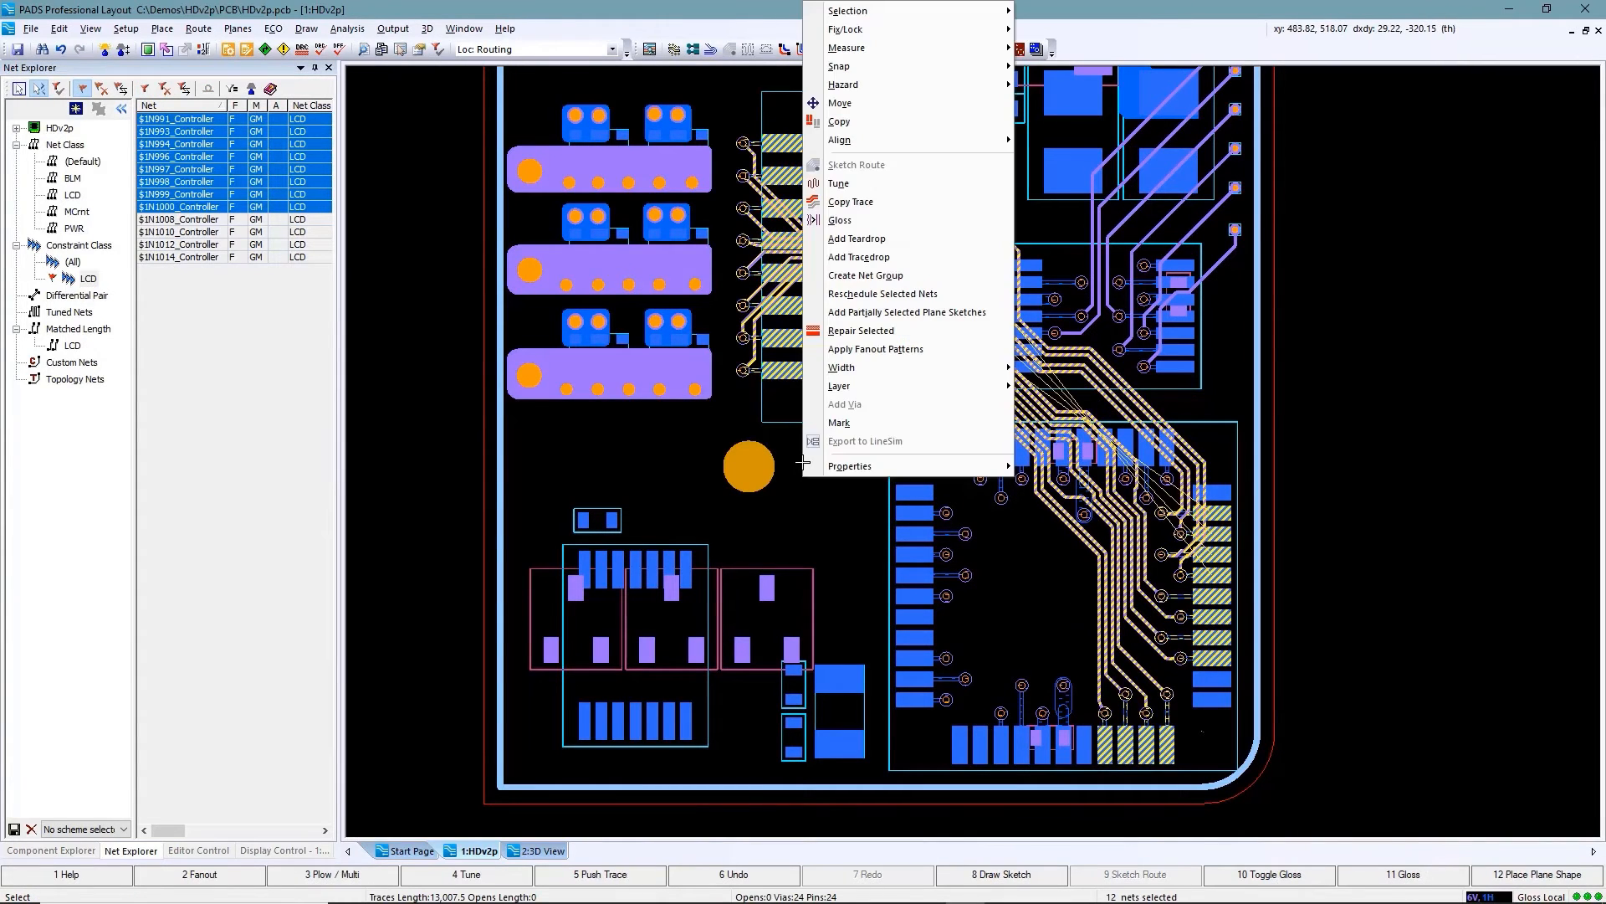
{"action": "left_click", "coordinate": [845, 183]}
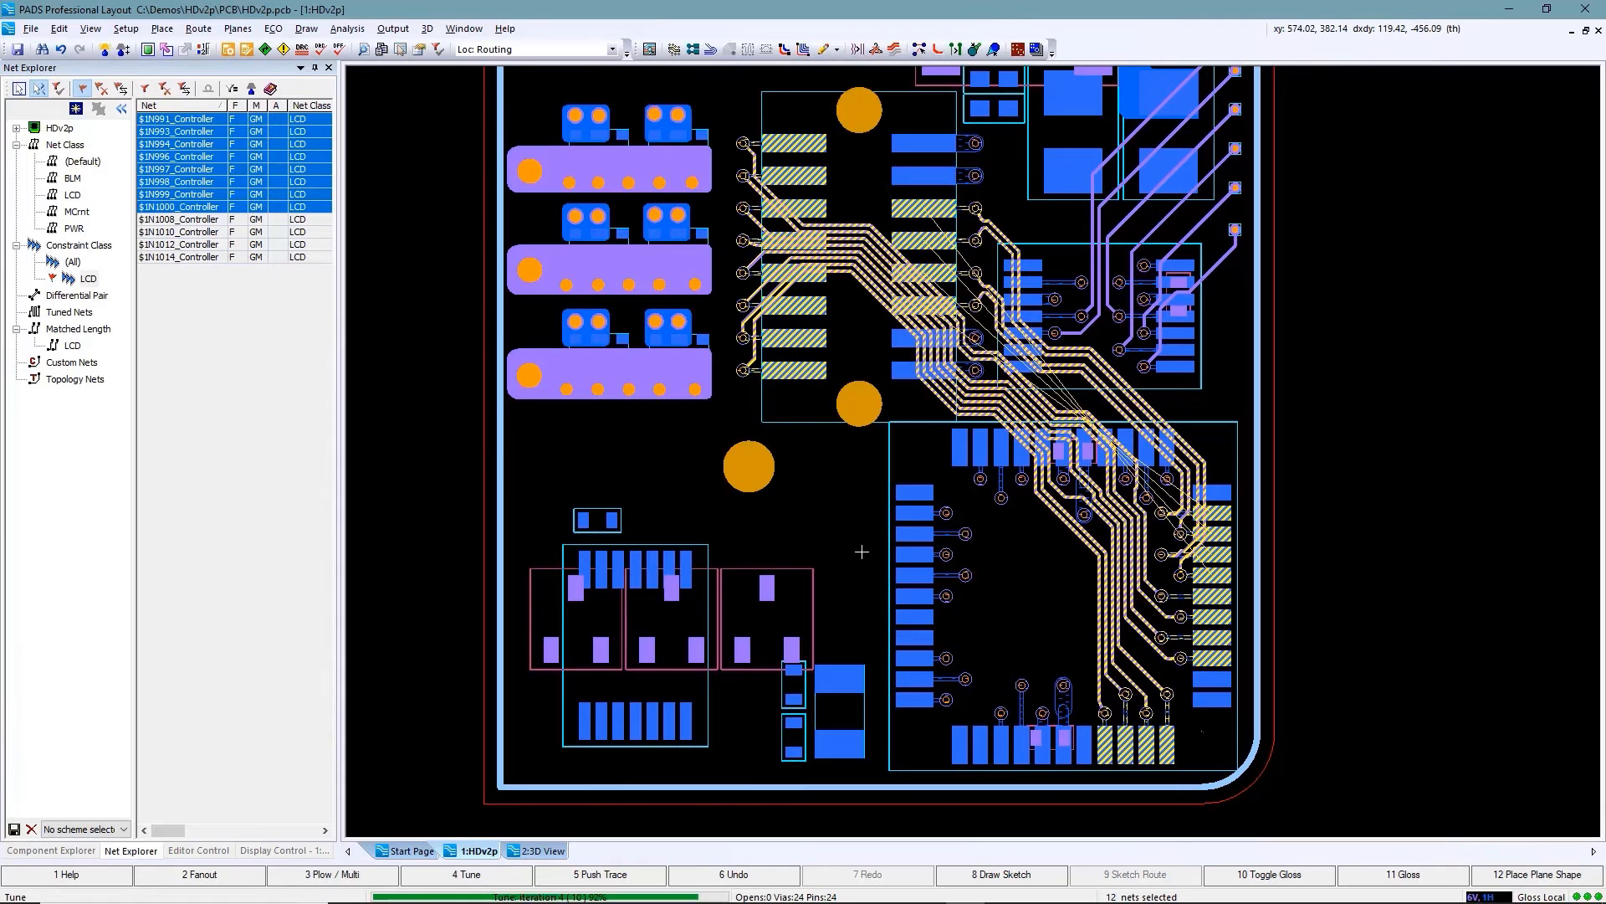
{"action": "left_click", "coordinate": [862, 552]}
Step: Select the LCD constraint class nets again and review their tuned lengths in Target Lengths
{"action": "left_click", "coordinate": [285, 850]}
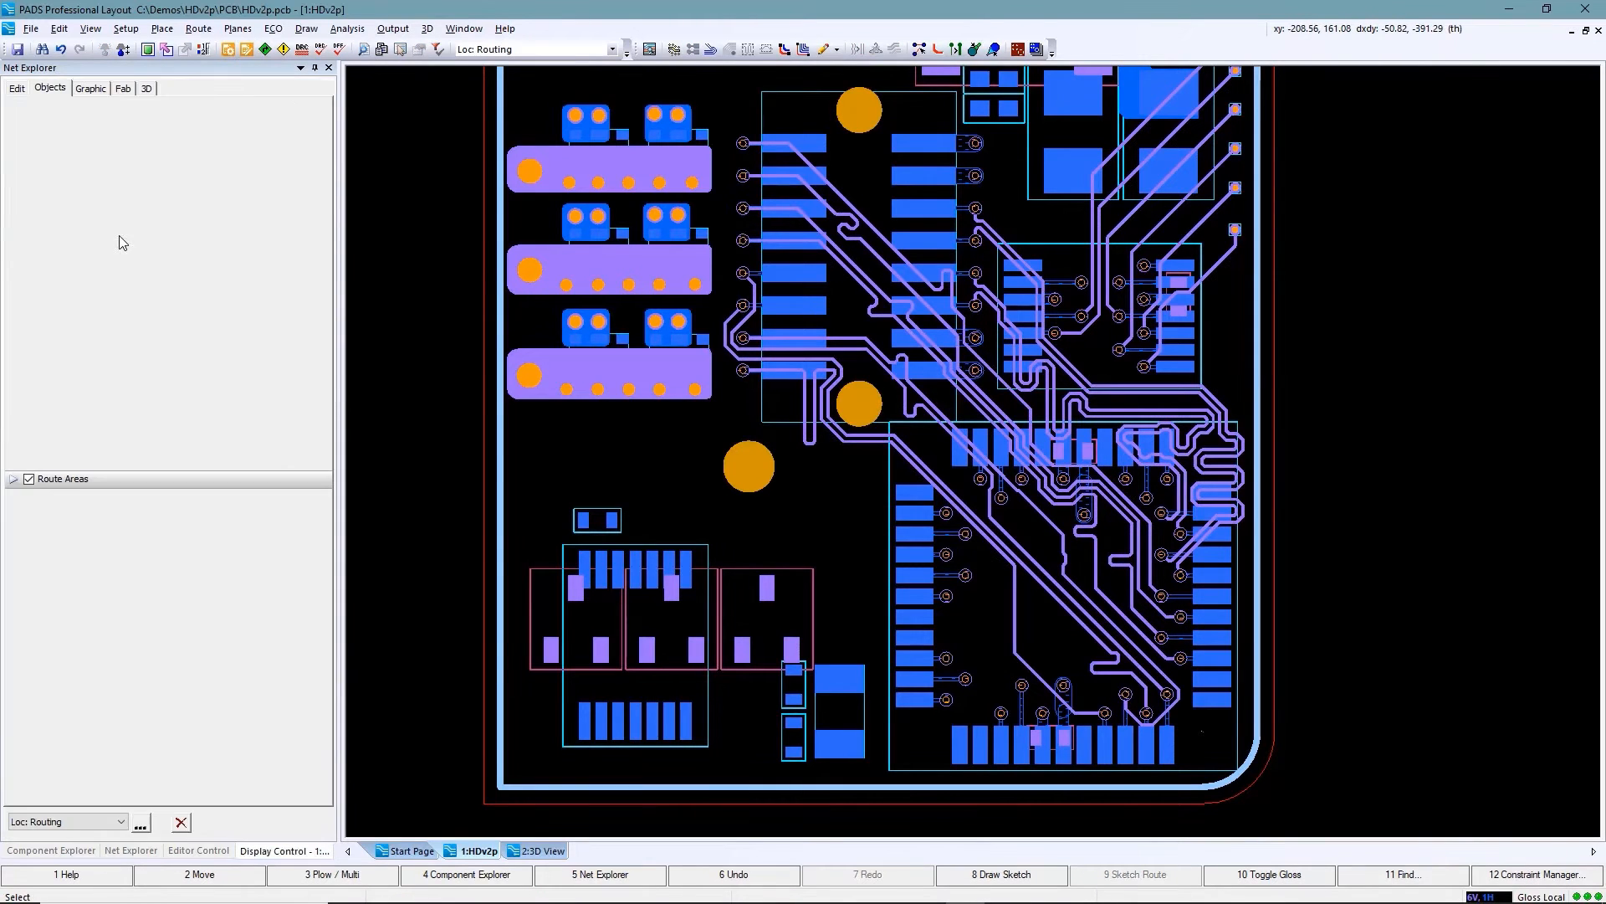
{"action": "left_click", "coordinate": [130, 850]}
{"action": "left_click", "coordinate": [89, 278]}
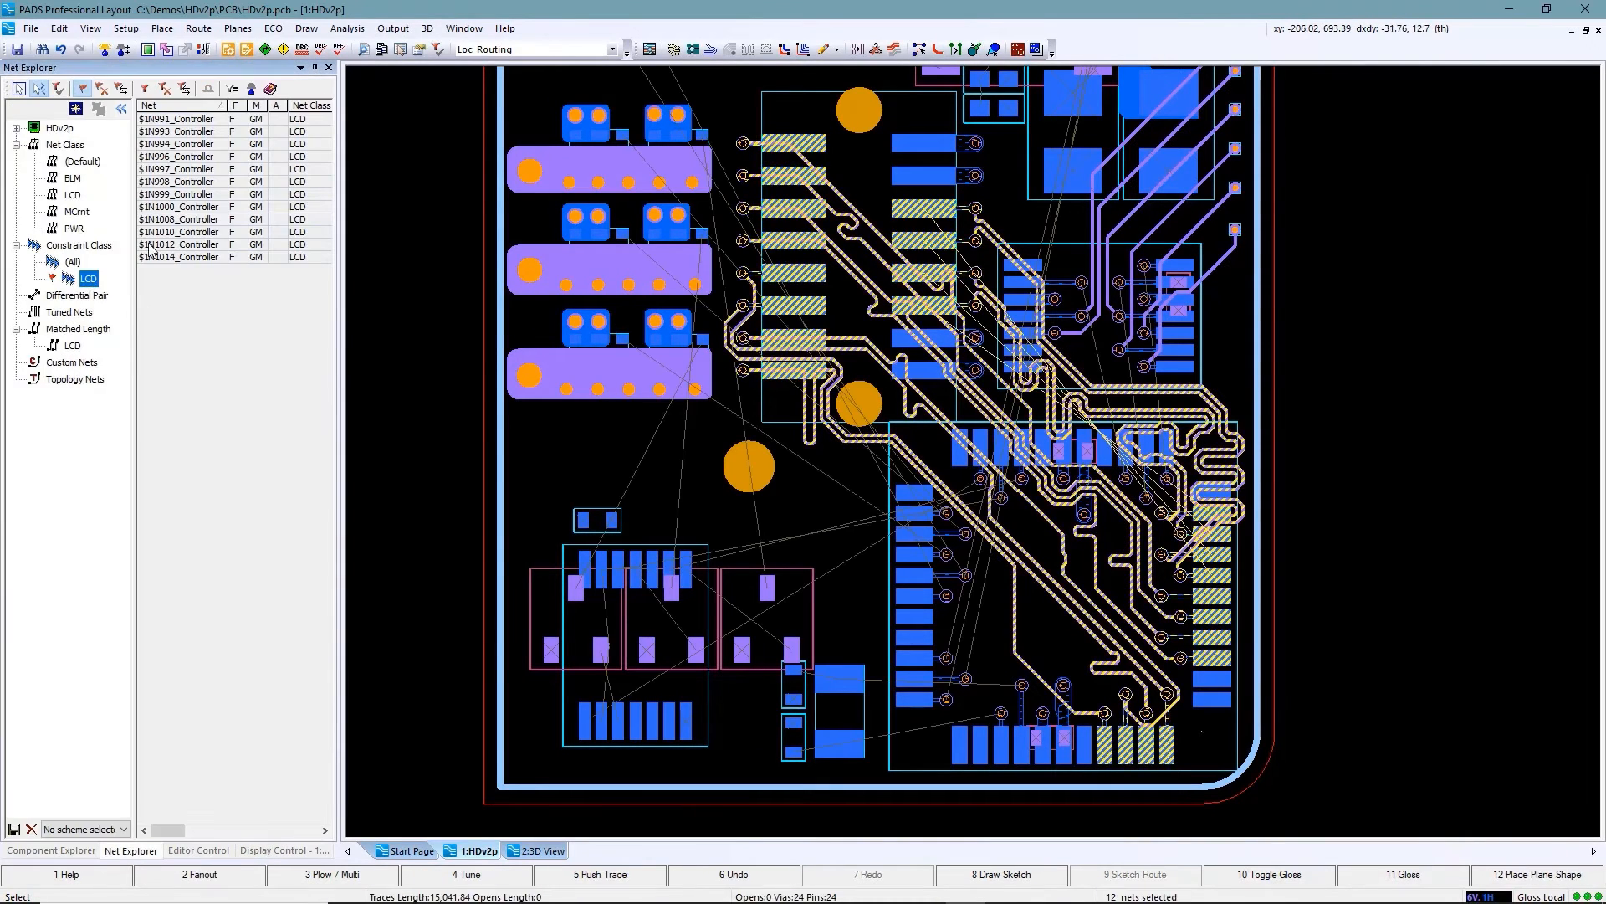
{"action": "left_click", "coordinate": [338, 50]}
{"action": "left_click", "coordinate": [359, 203]}
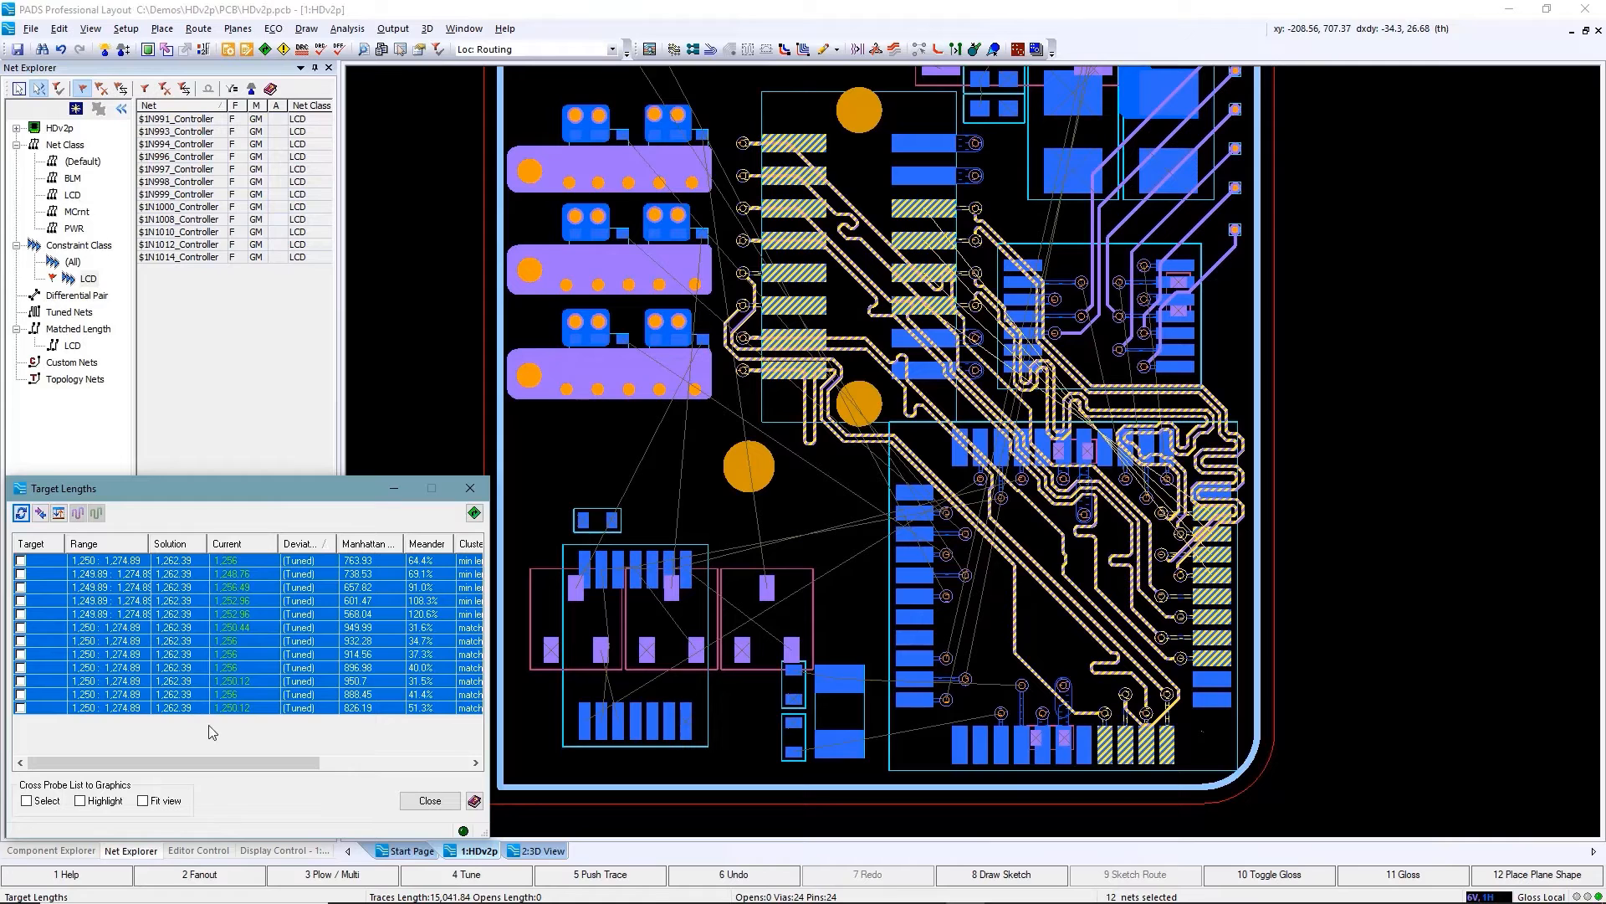
{"action": "left_click", "coordinate": [430, 801]}
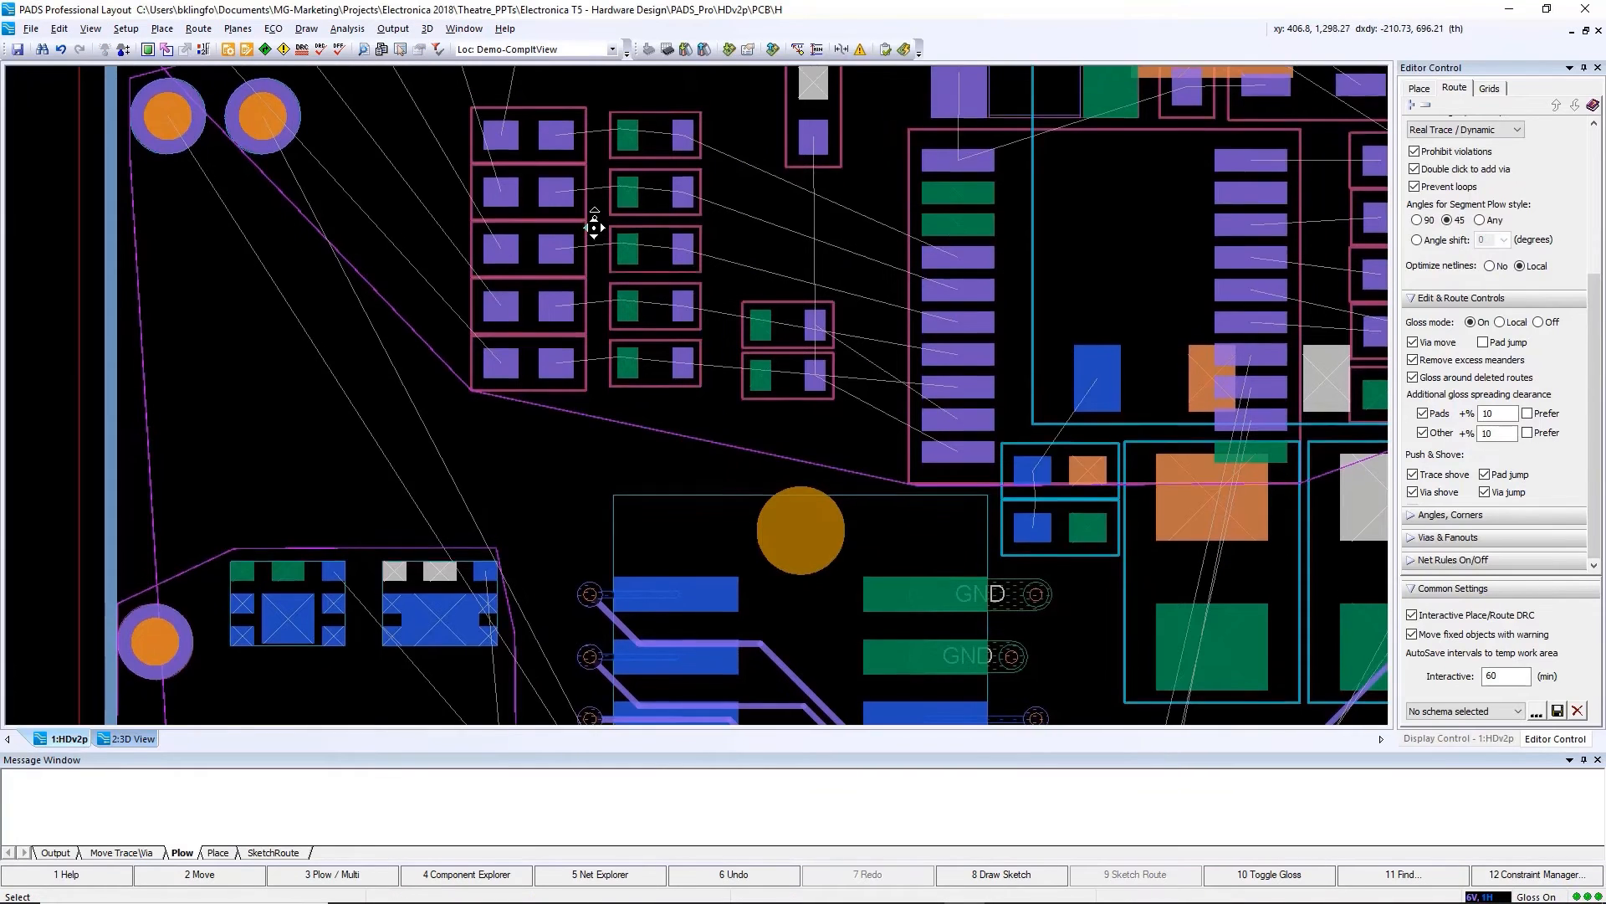
Step: Route a short trace leftward from the GND pad of the lowest part in the five-part column and end it with a via
{"action": "scroll", "coordinate": [636, 359], "scroll_direction": "up", "scroll_amount": 3}
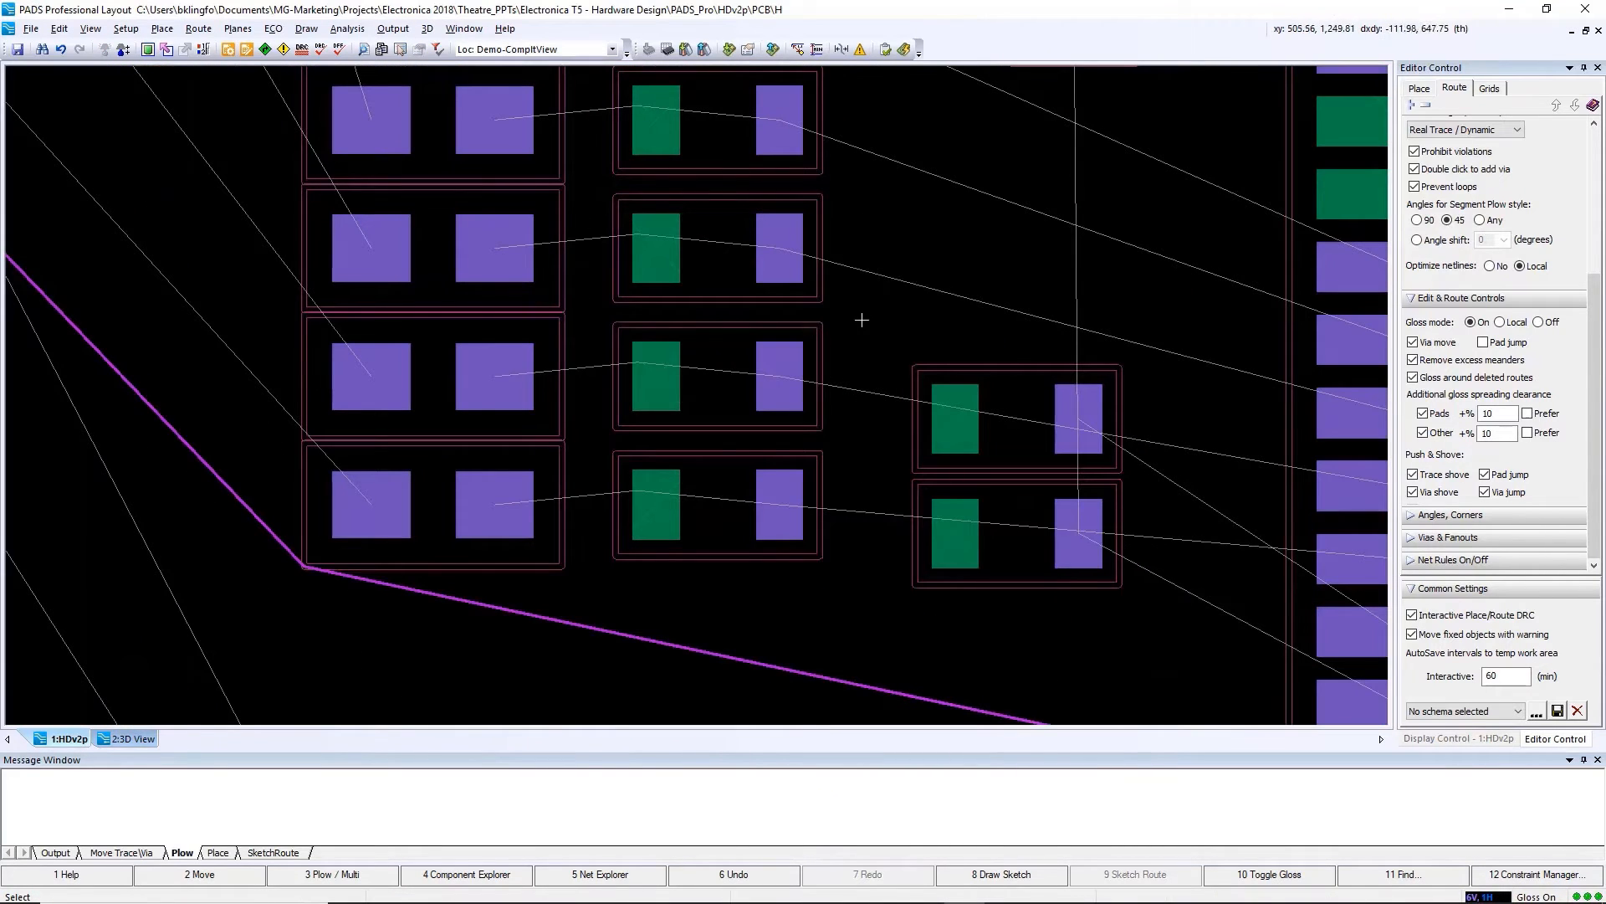
{"action": "left_click", "coordinate": [656, 518]}
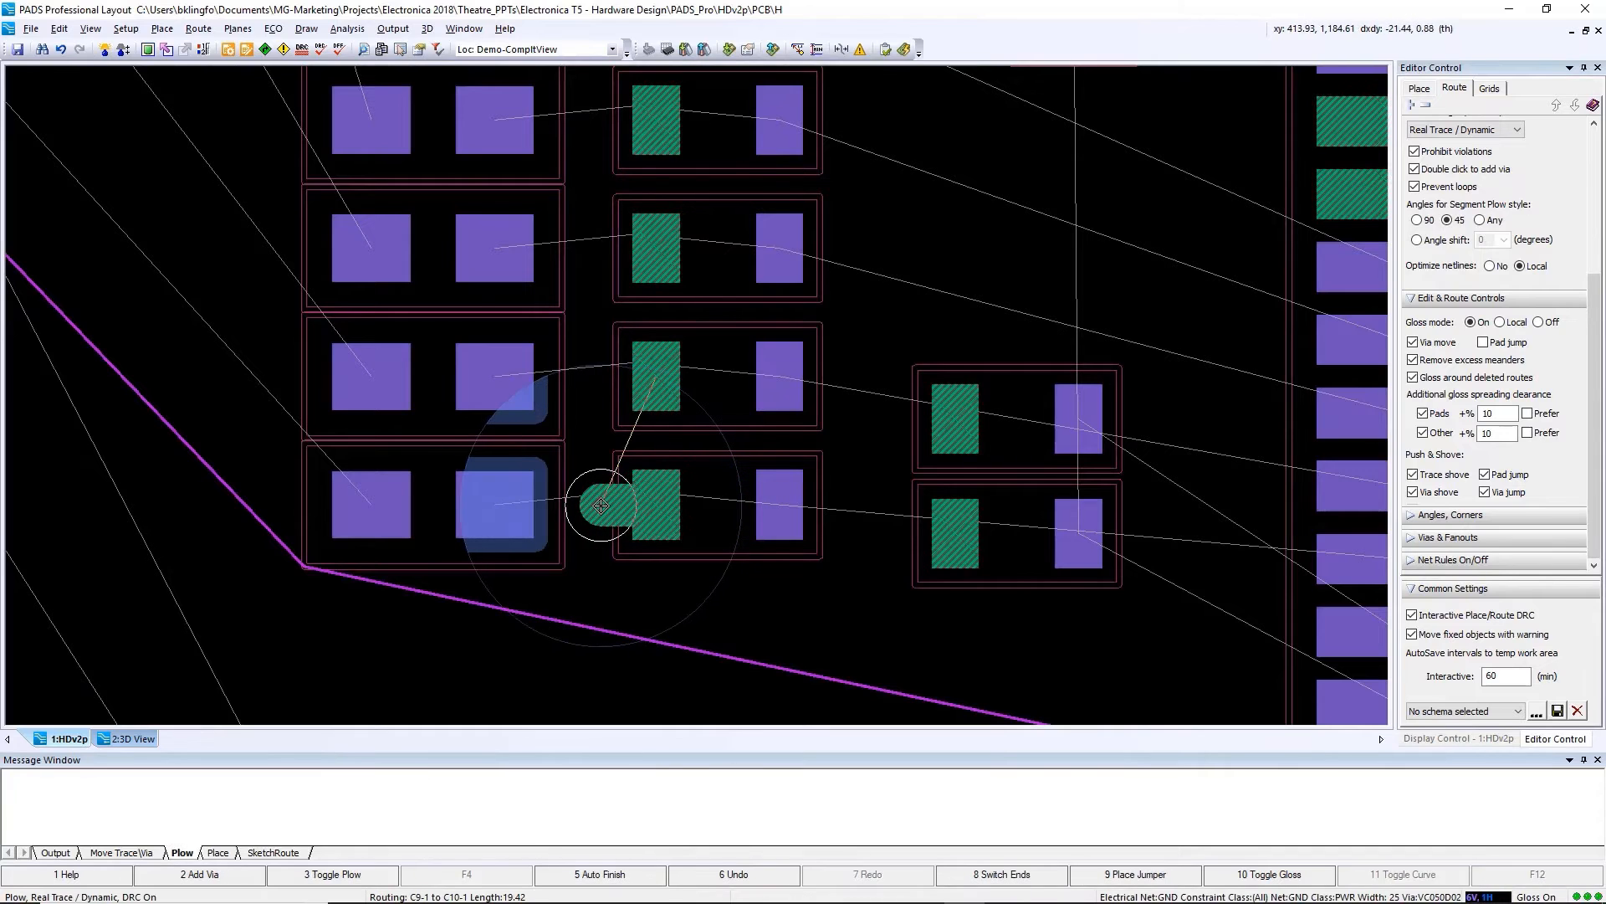
{"action": "double_click", "coordinate": [591, 505]}
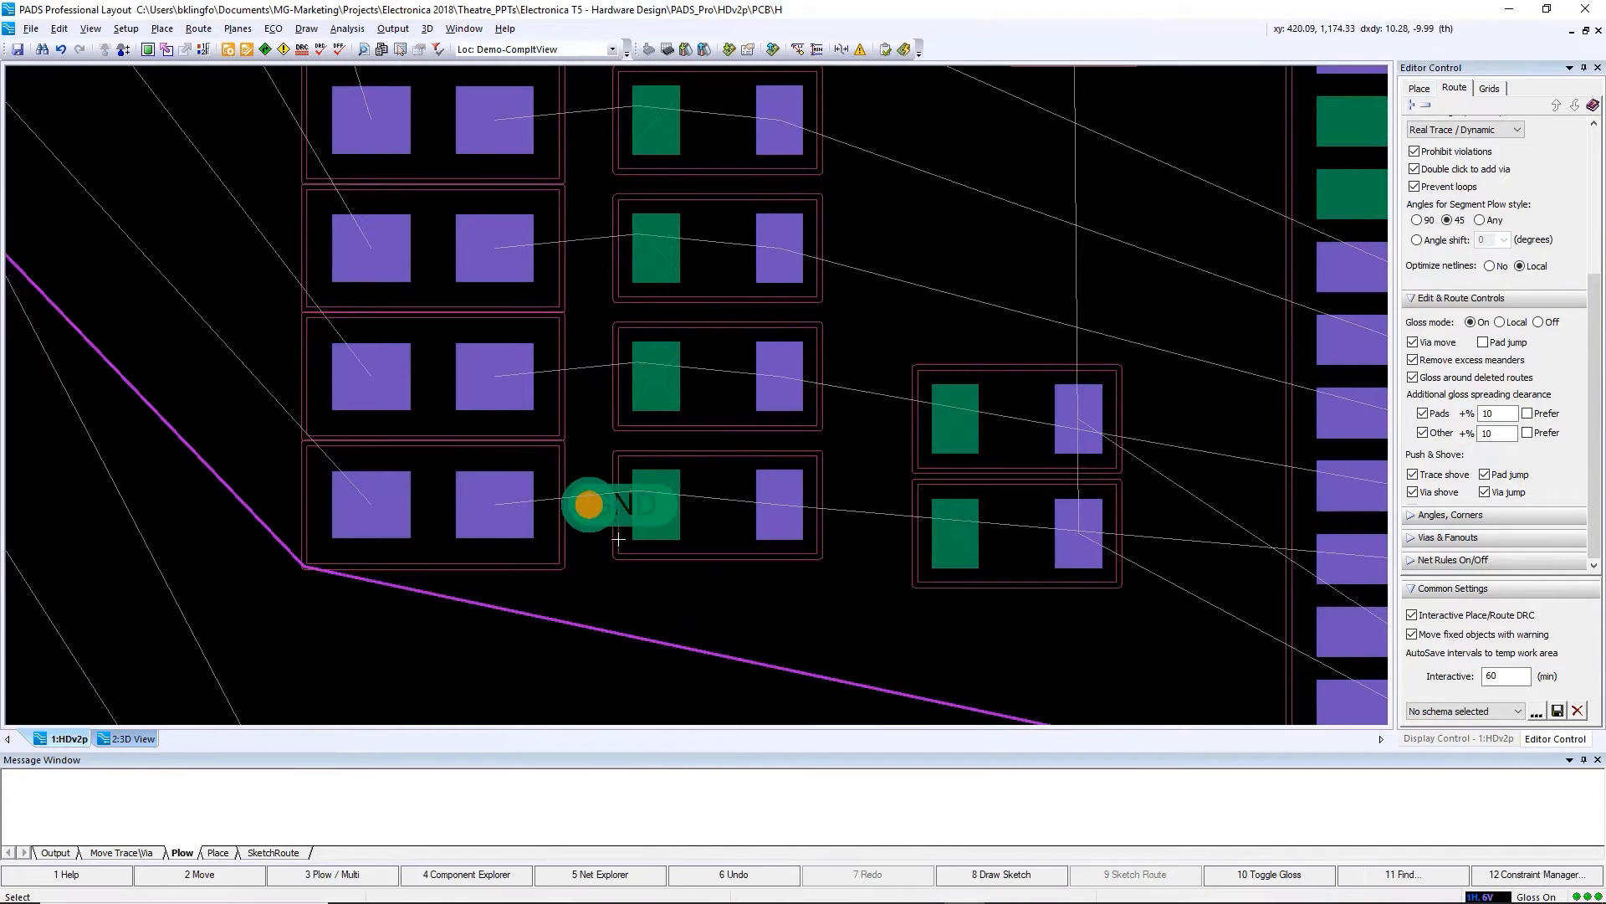
Step: Copy the GND trace and via to the GND pads of the four parts above in the same column
{"action": "left_click_drag", "start_coordinate": [573, 561], "coordinate": [624, 485]}
{"action": "left_click", "coordinate": [587, 531]}
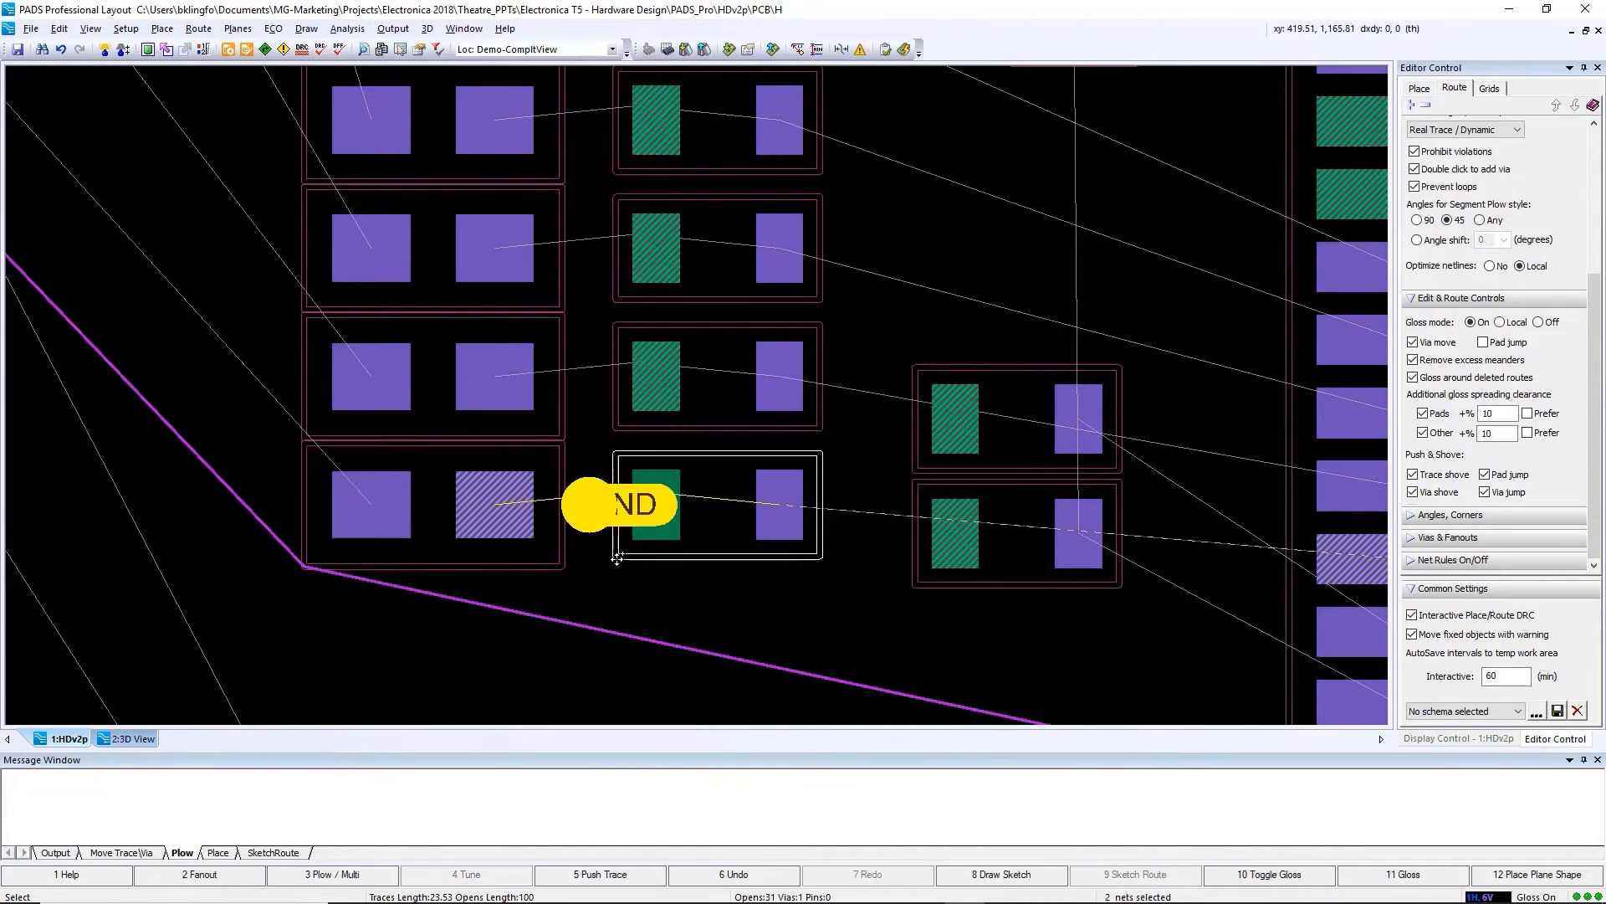
{"action": "key", "text": "ctrl+c"}
{"action": "left_click", "coordinate": [616, 376]}
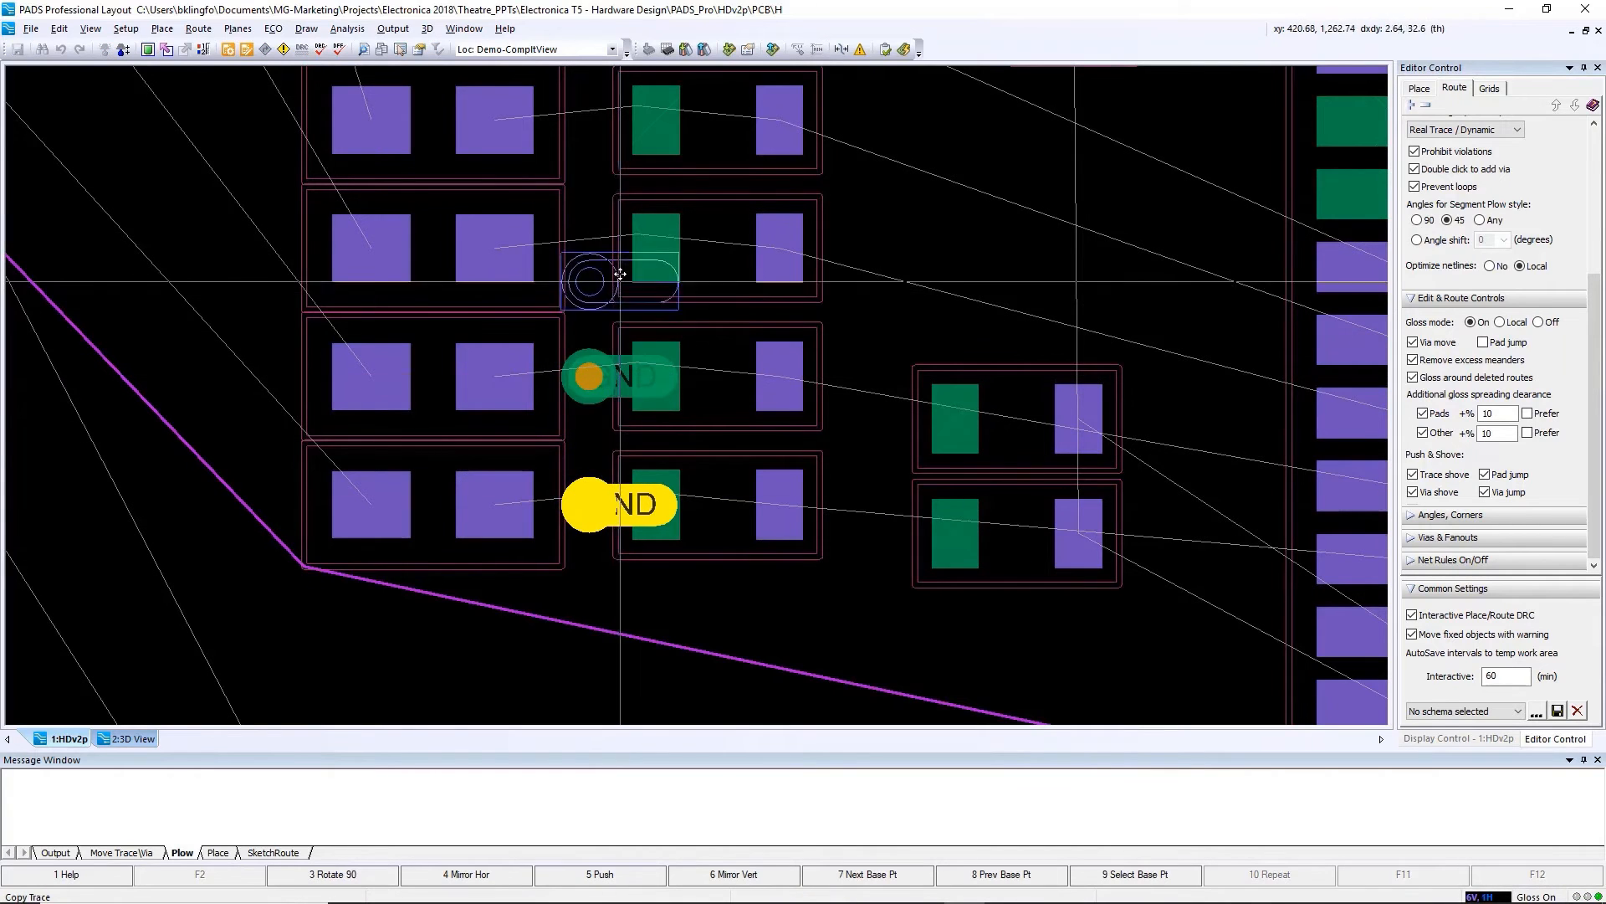
{"action": "left_click", "coordinate": [617, 249]}
{"action": "left_click", "coordinate": [695, 396]}
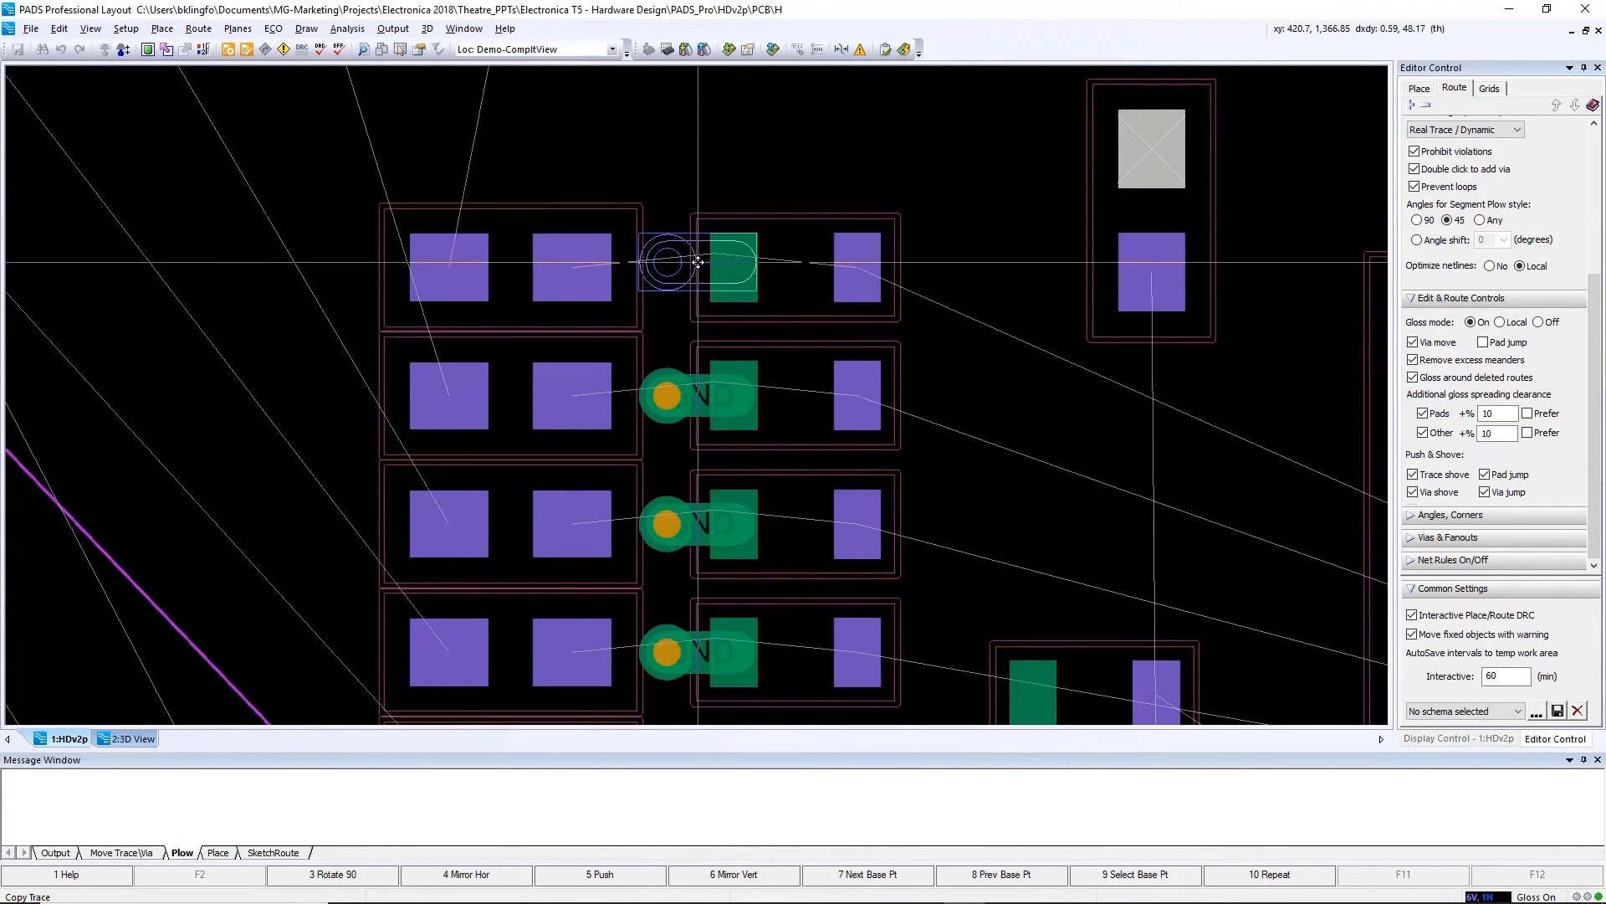
{"action": "left_click", "coordinate": [696, 265]}
{"action": "key", "text": "Escape"}
Step: Open the plane assignments and accept them with Dynamic as the plane data state for Layer 5
{"action": "scroll", "coordinate": [763, 502], "scroll_direction": "down", "scroll_amount": 1}
{"action": "middle_click_drag", "start_coordinate": [774, 543], "coordinate": [778, 664]}
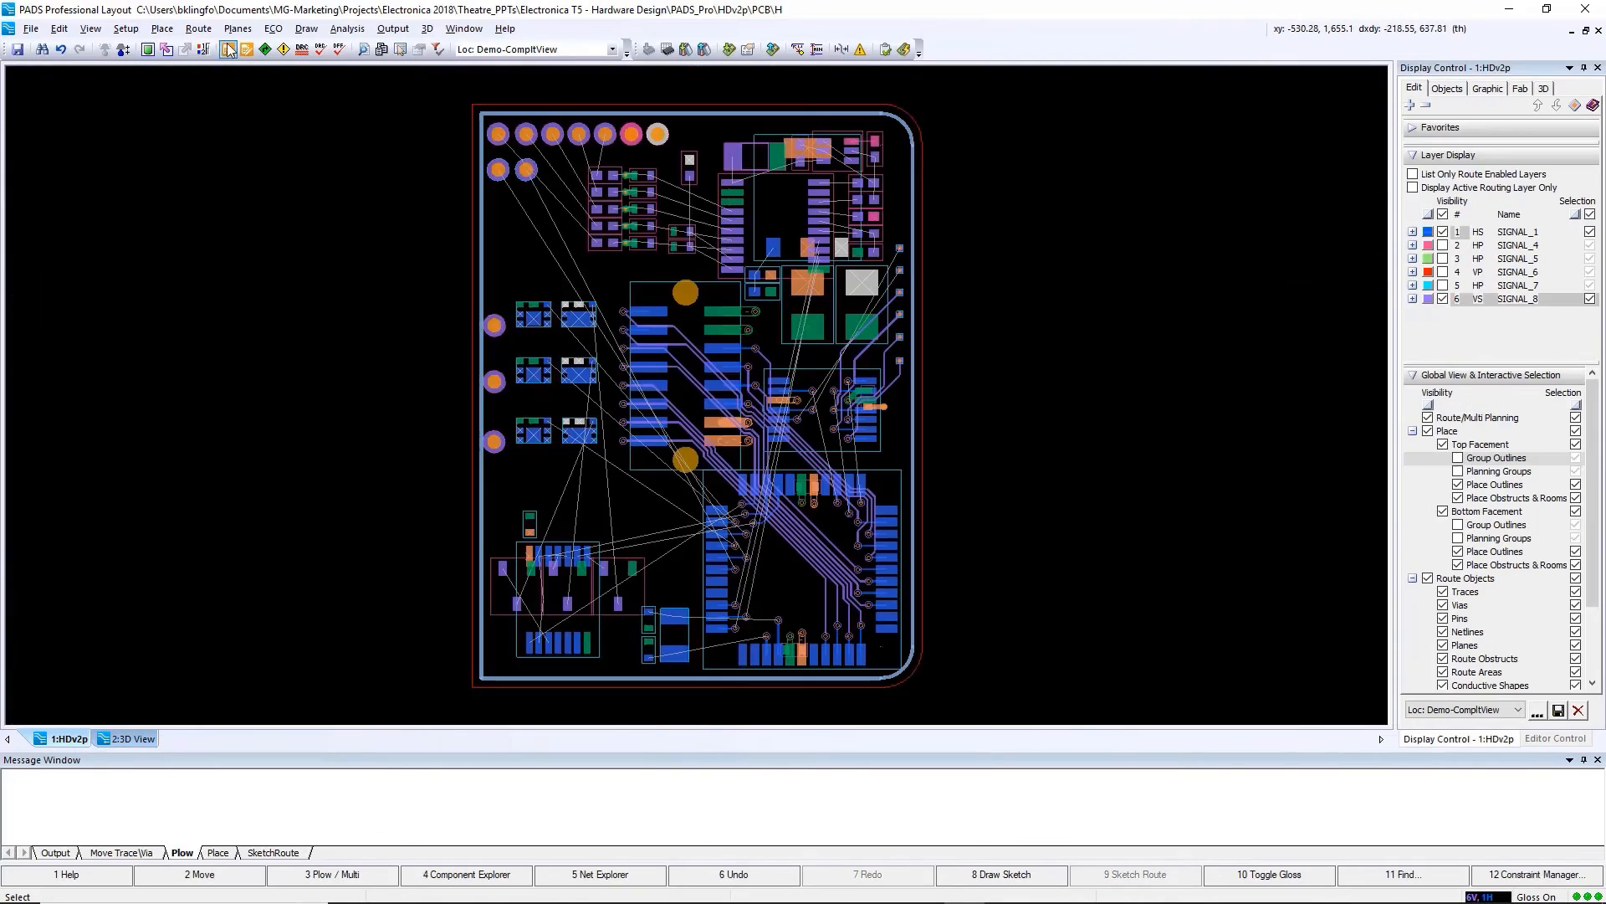
{"action": "left_click", "coordinate": [238, 29]}
{"action": "left_click", "coordinate": [251, 41]}
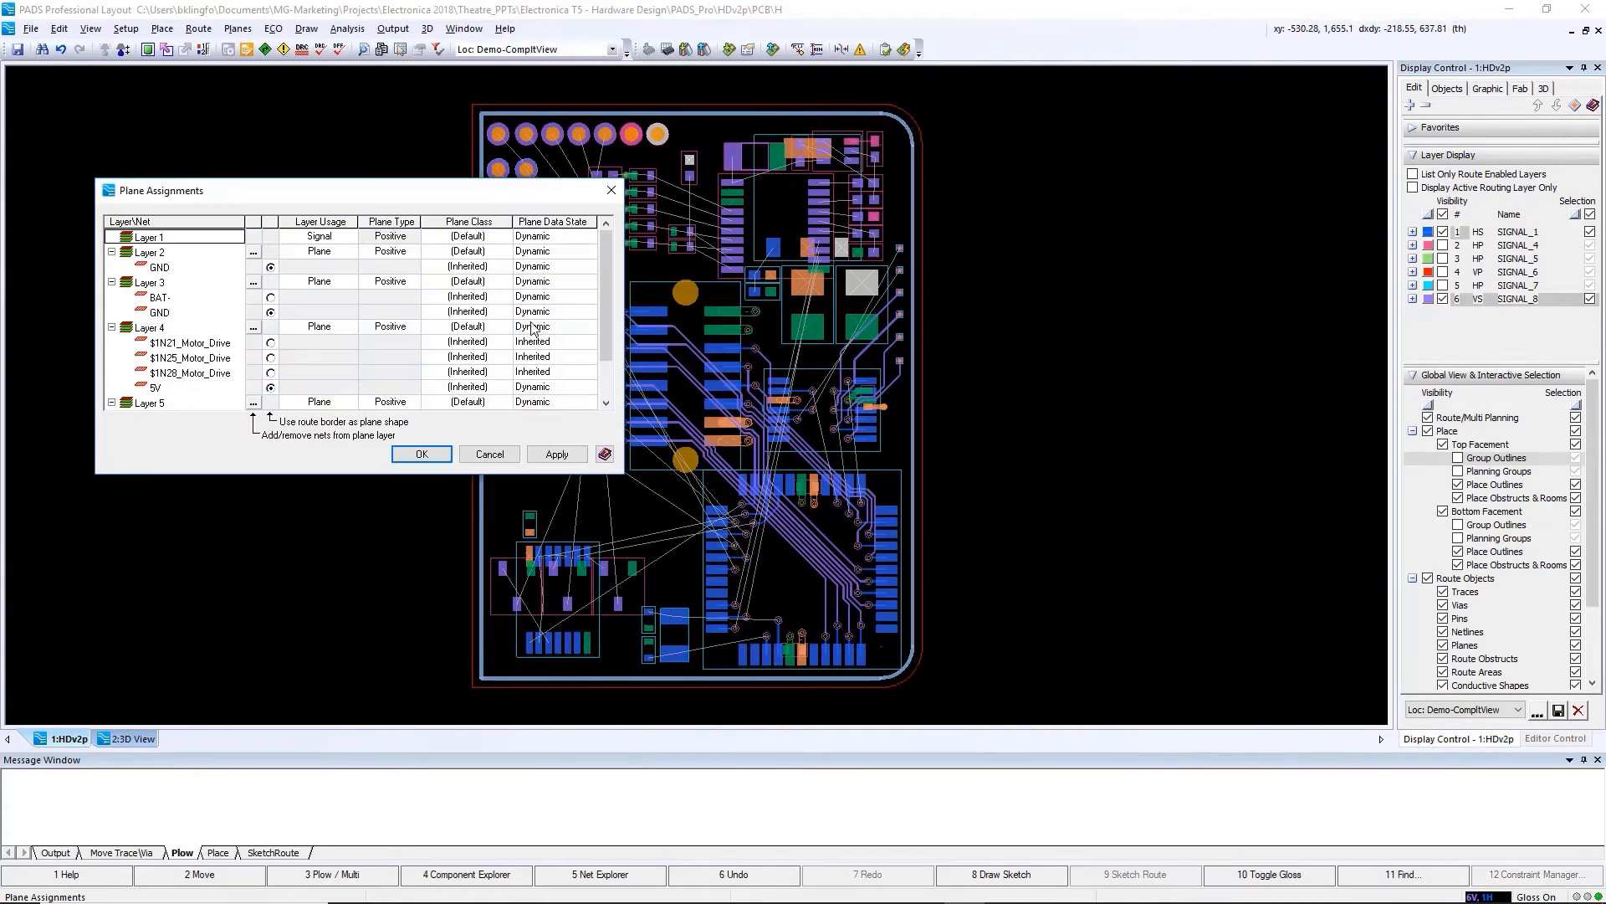
{"action": "left_click", "coordinate": [544, 343]}
{"action": "left_click", "coordinate": [541, 402]}
{"action": "left_click", "coordinate": [541, 402]}
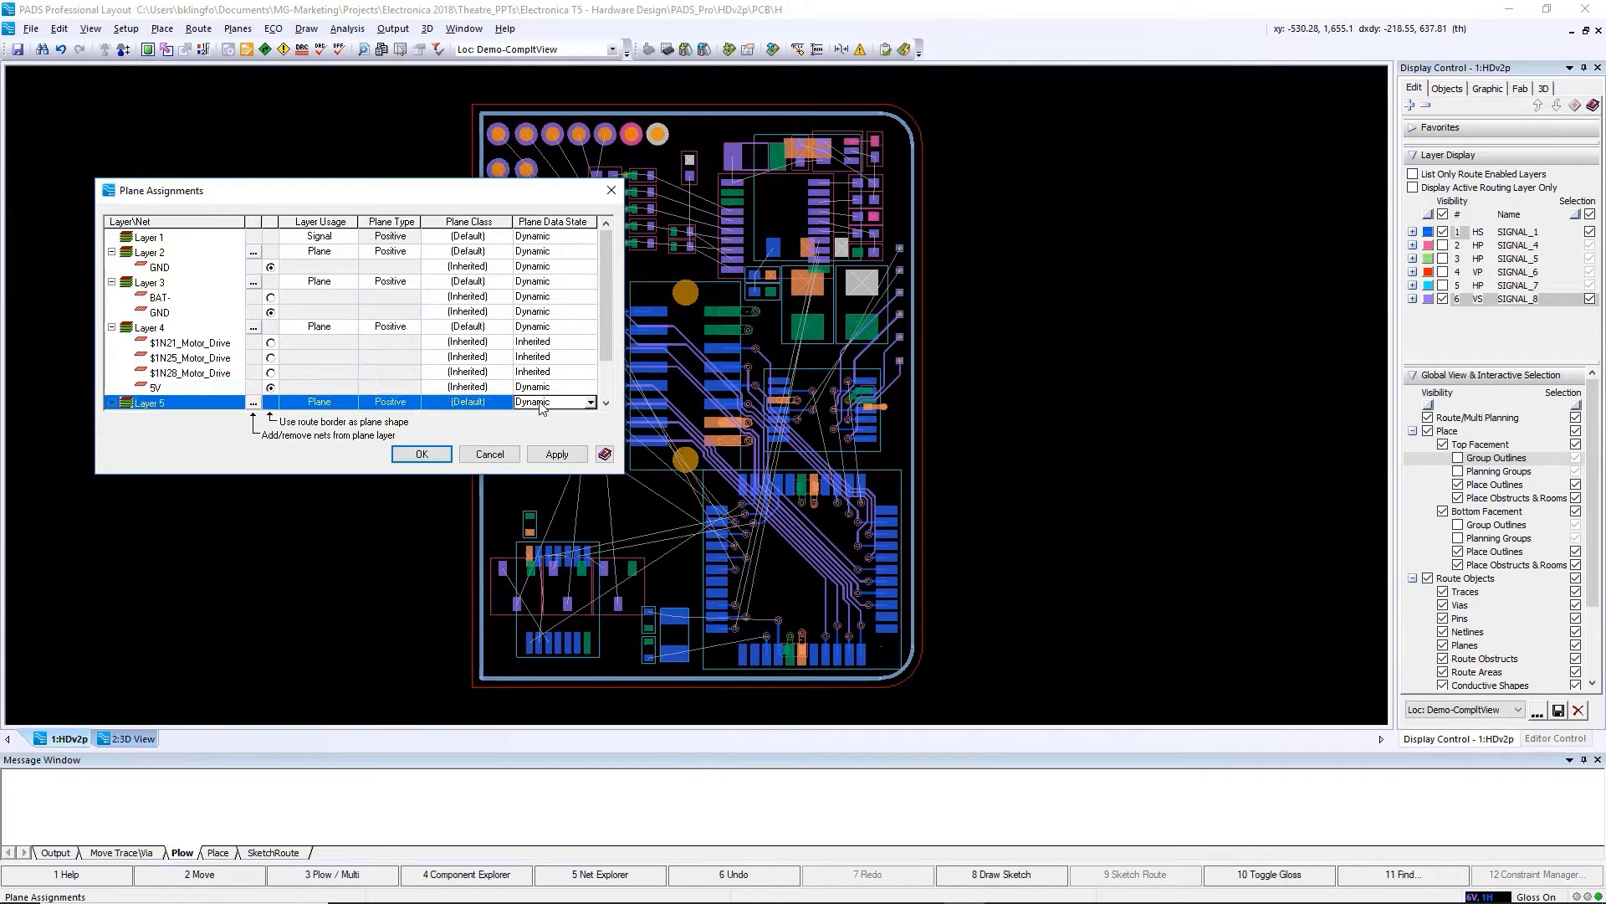
{"action": "left_click", "coordinate": [420, 454]}
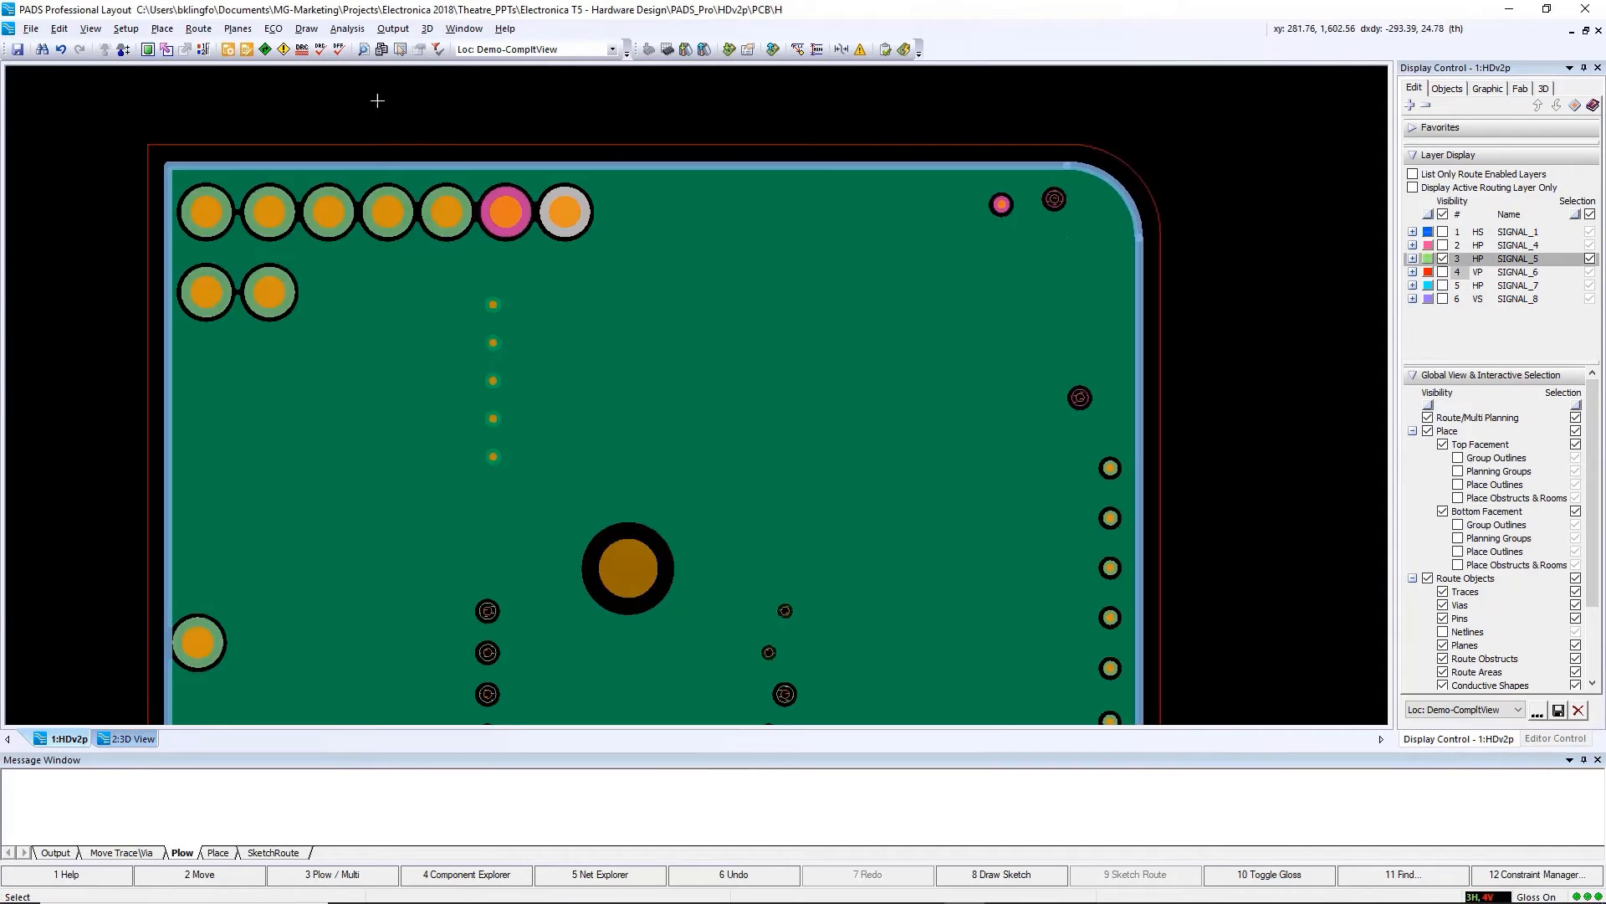
Step: Draw a BAT- conductive shape on layer 3 through (390, 1,530), (390, 1,130) and (1,170, 1,130), closing it along the board's upper-right corner
{"action": "left_click", "coordinate": [306, 28]}
{"action": "left_click", "coordinate": [323, 83]}
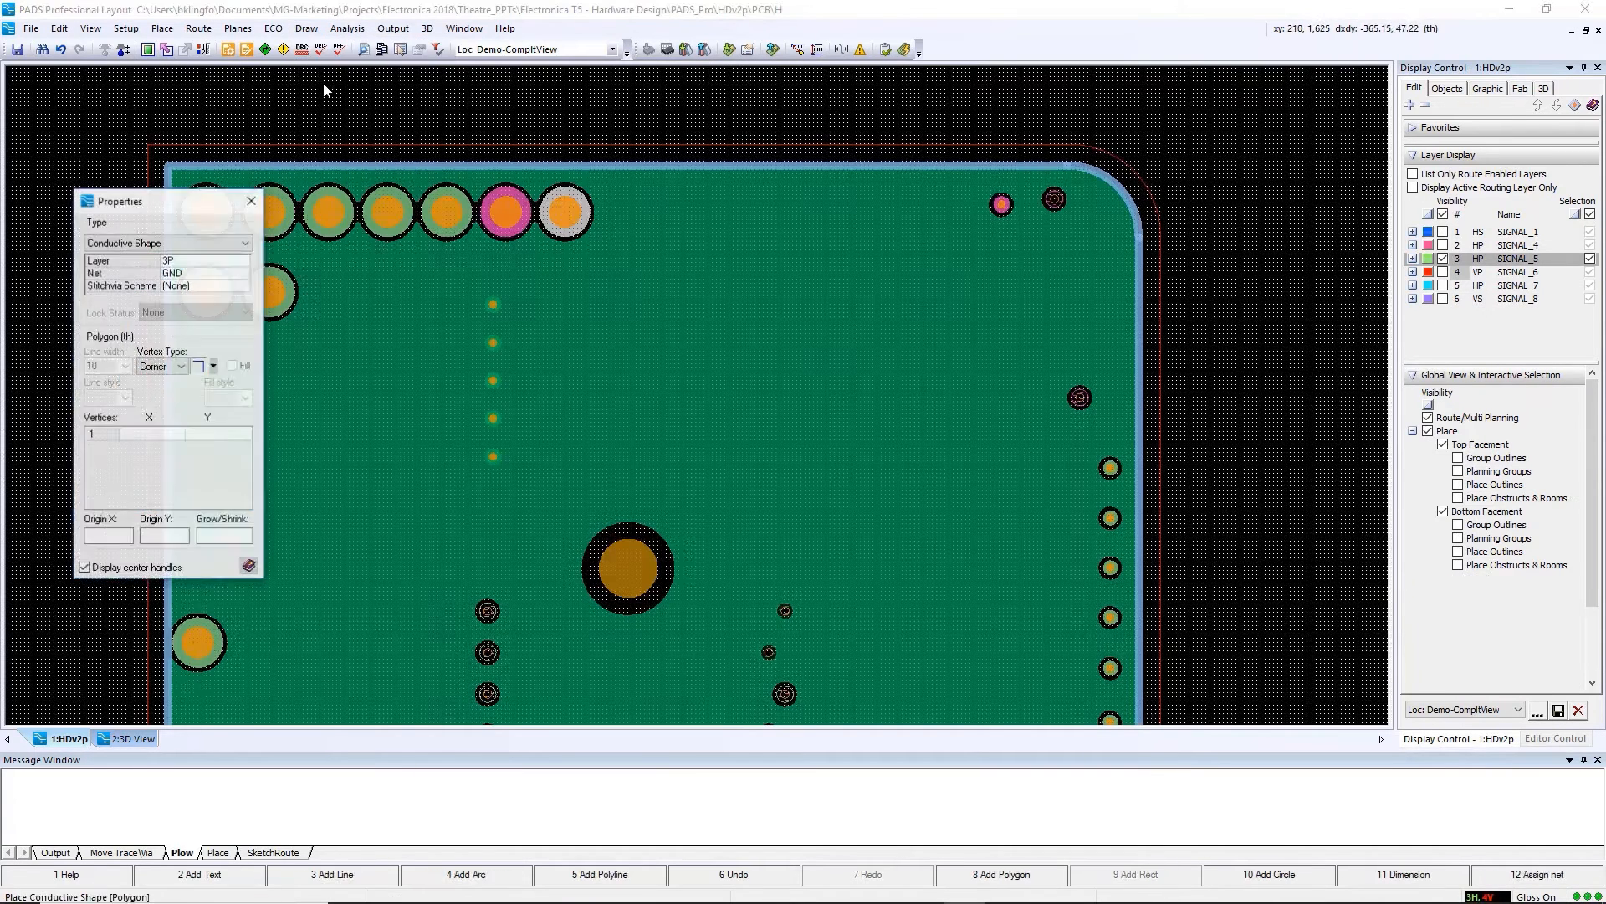
{"action": "left_click", "coordinate": [482, 184]}
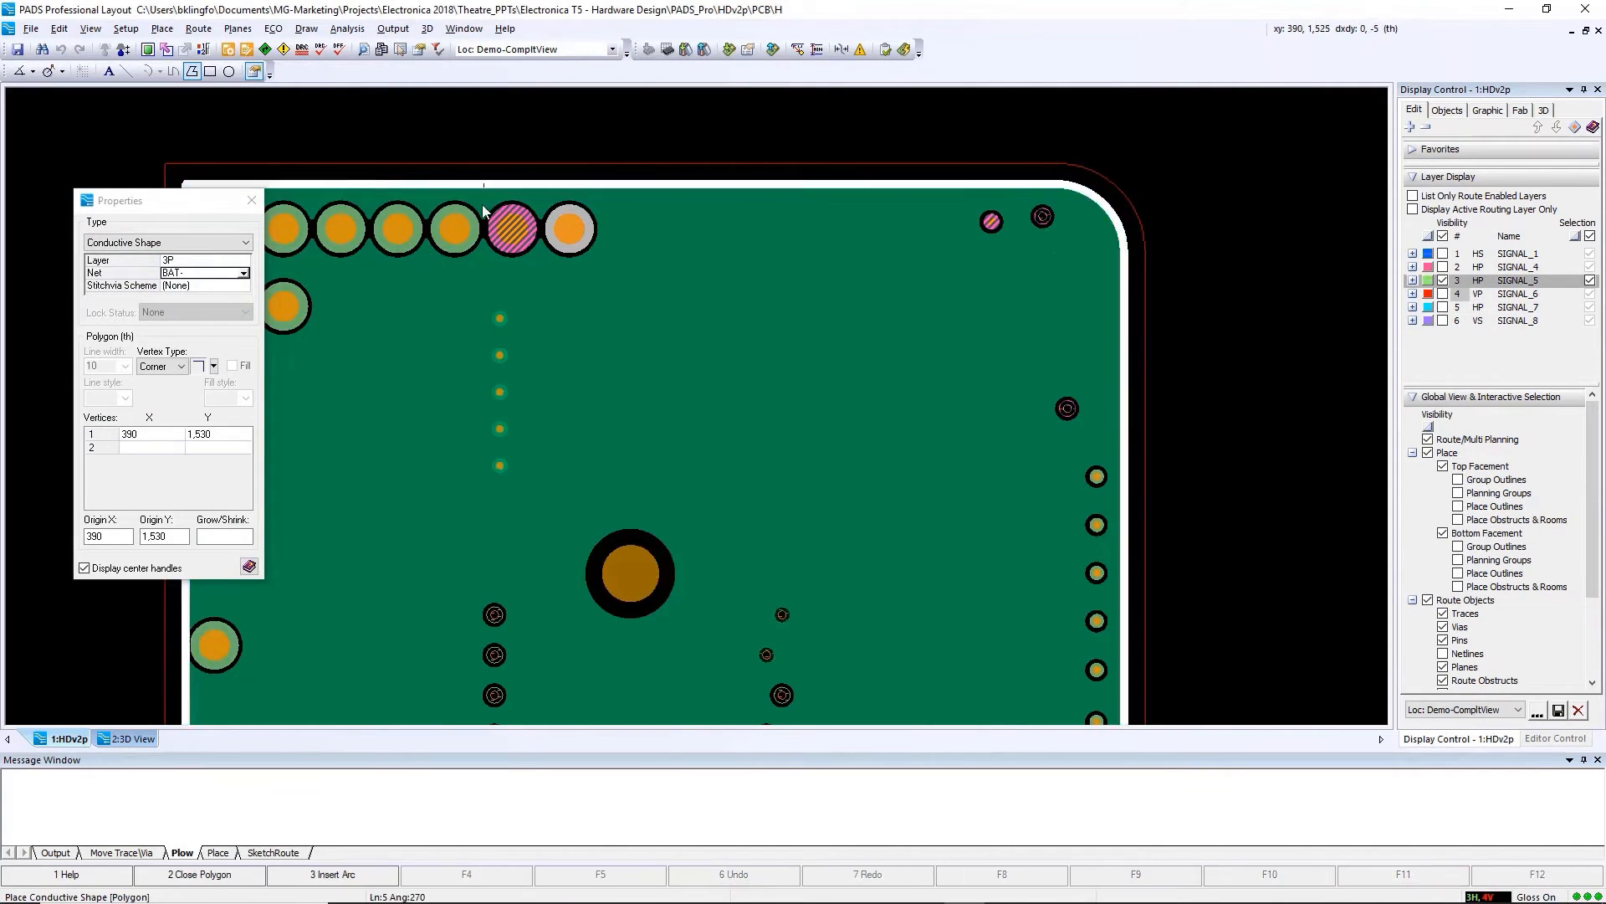
{"action": "left_click", "coordinate": [485, 509]}
{"action": "left_click", "coordinate": [1122, 509]}
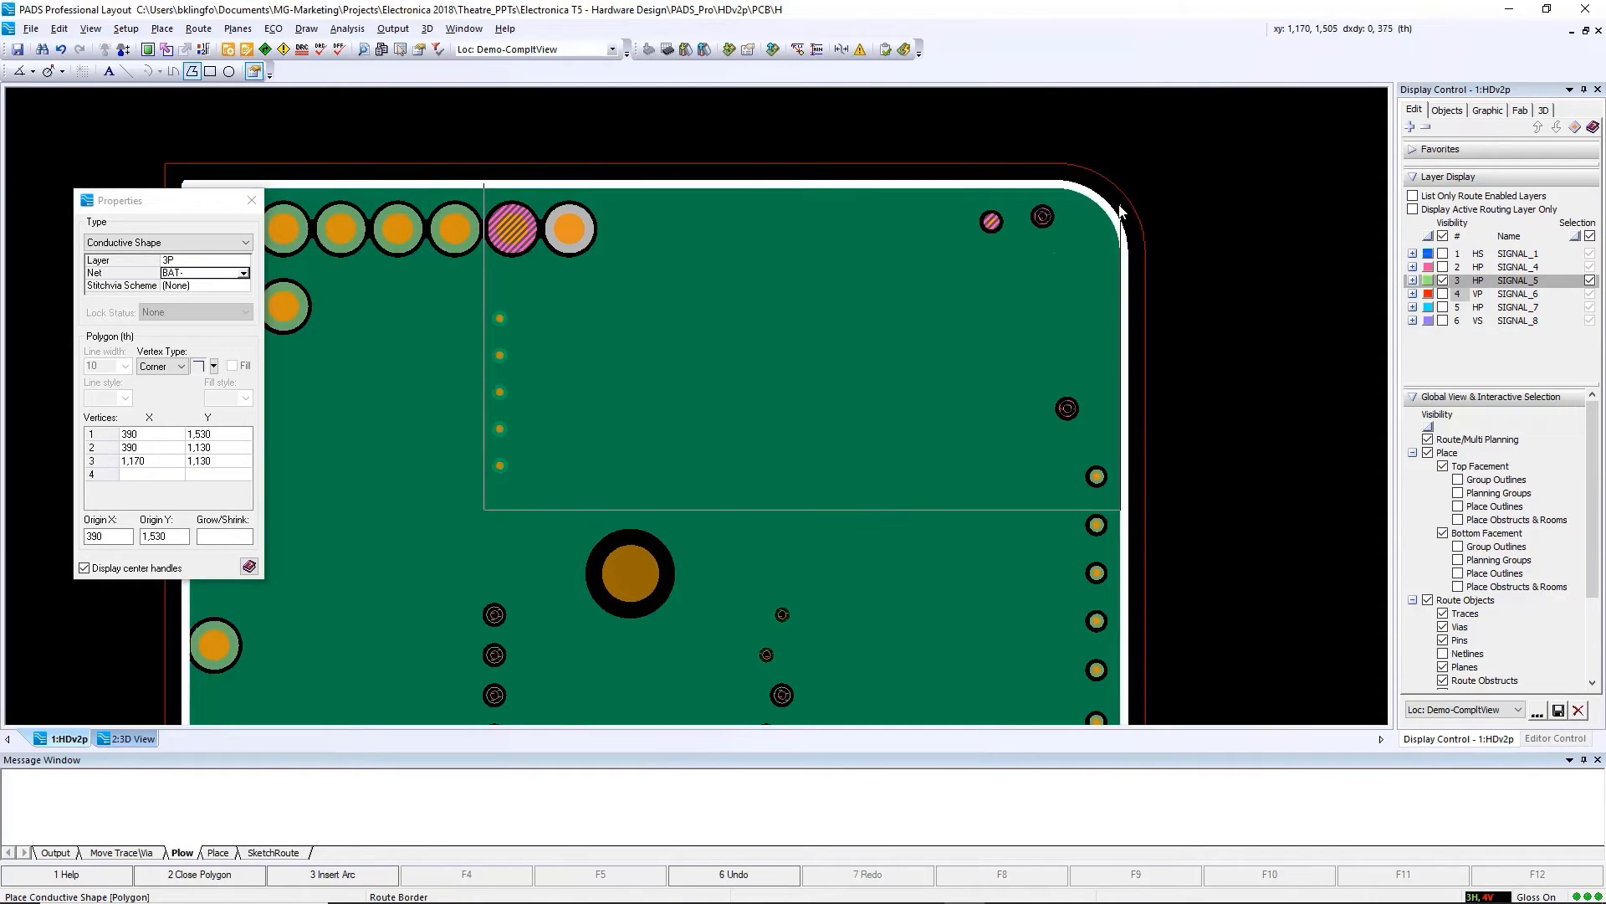
{"action": "double_click", "coordinate": [1116, 194]}
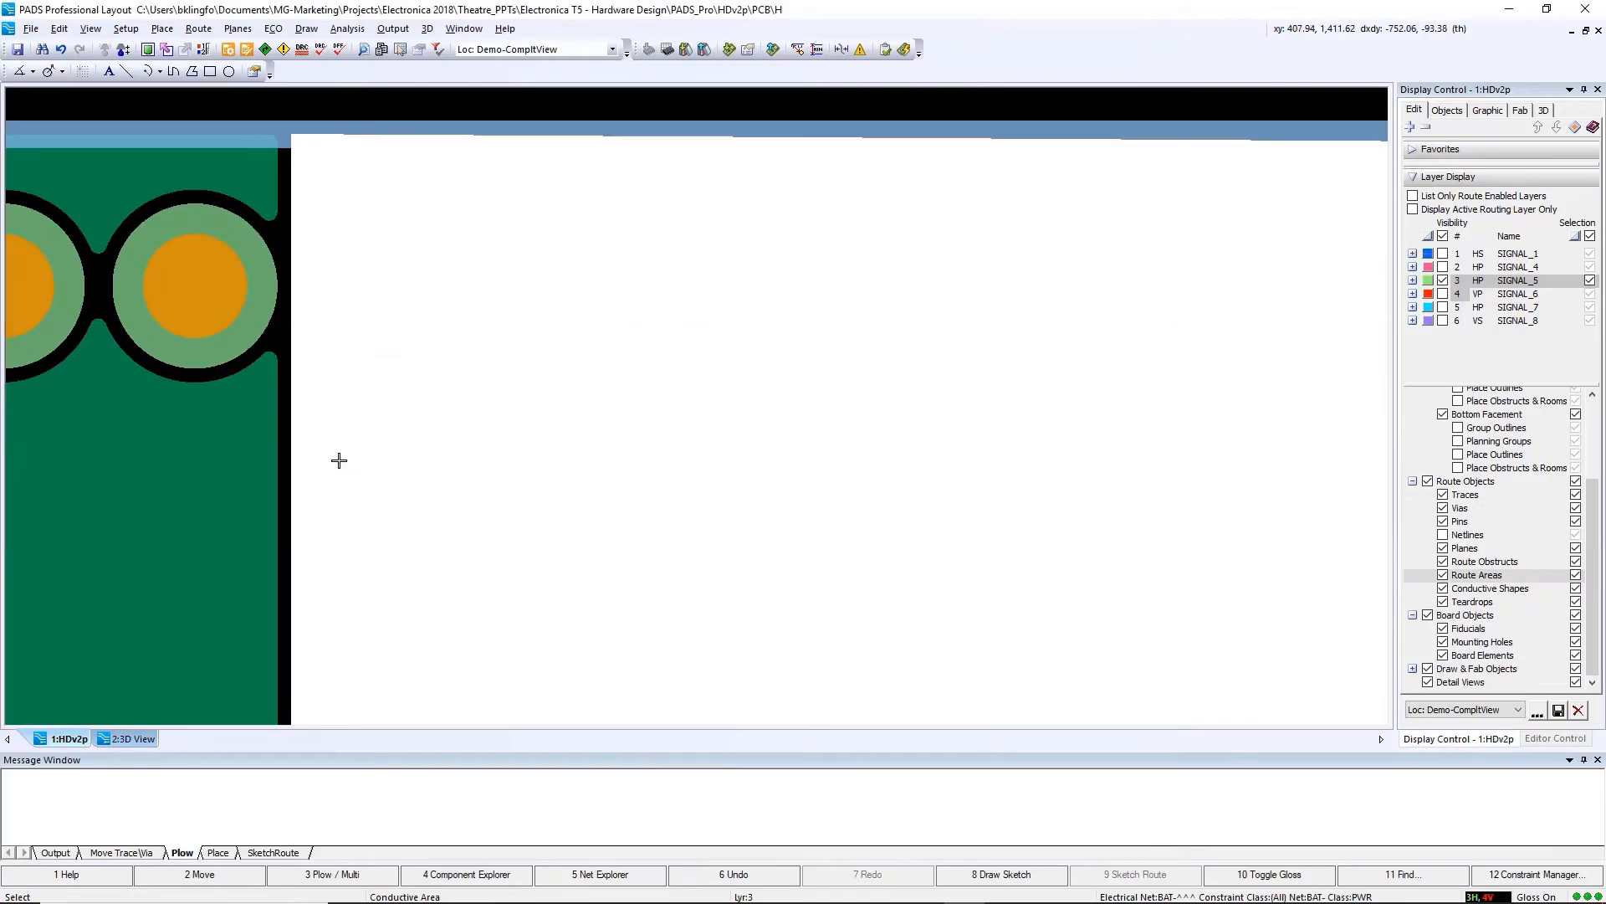
Step: Open the BAT- shape's properties and change its type from Conductive Shape to Plane Shape
{"action": "left_click", "coordinate": [294, 410]}
{"action": "double_click", "coordinate": [294, 410]}
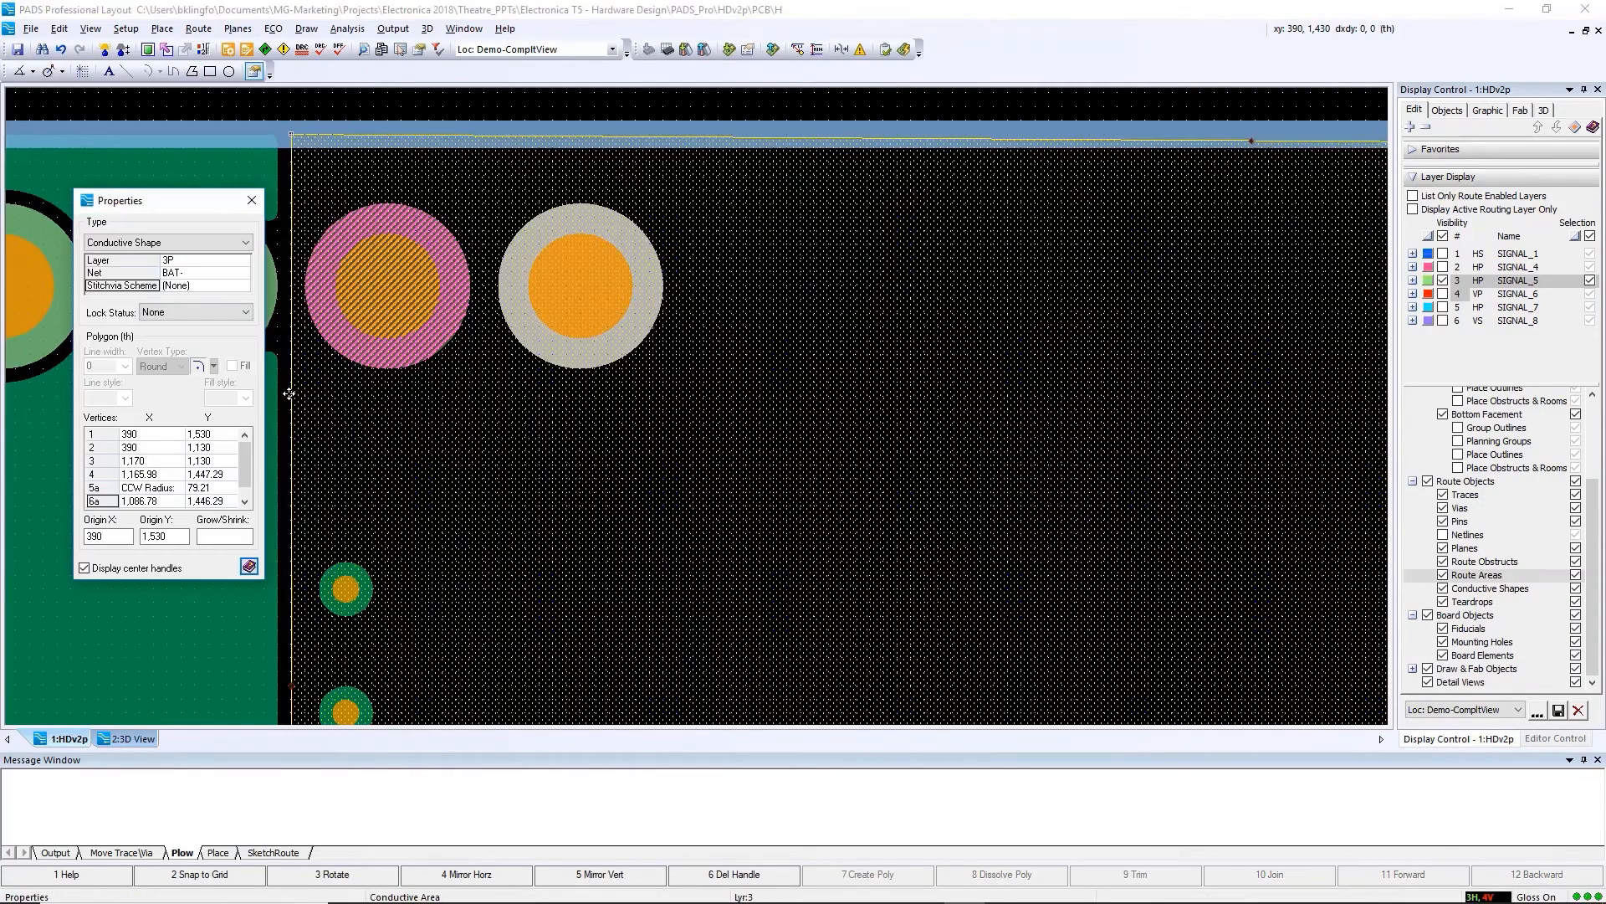
{"action": "left_click", "coordinate": [208, 249]}
{"action": "left_click", "coordinate": [134, 437]}
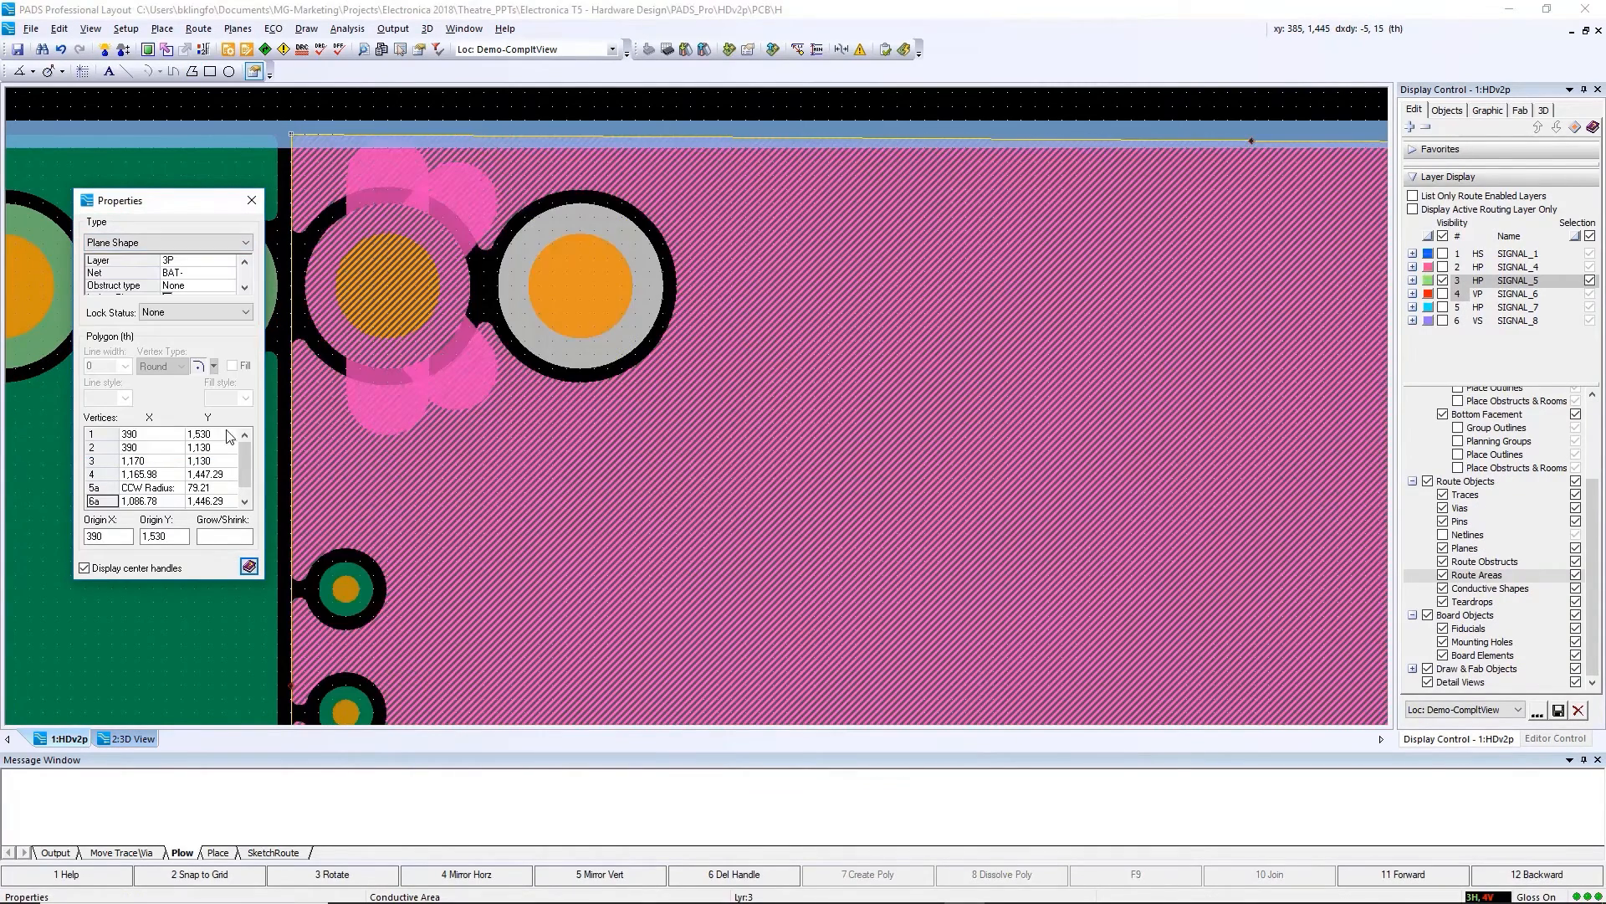
Step: Place a layer 3 thermal override on BAT- pin P10-1 with non-via values of 30 and 6 th and eight tie legs
{"action": "left_click", "coordinate": [251, 200]}
{"action": "right_click", "coordinate": [379, 293]}
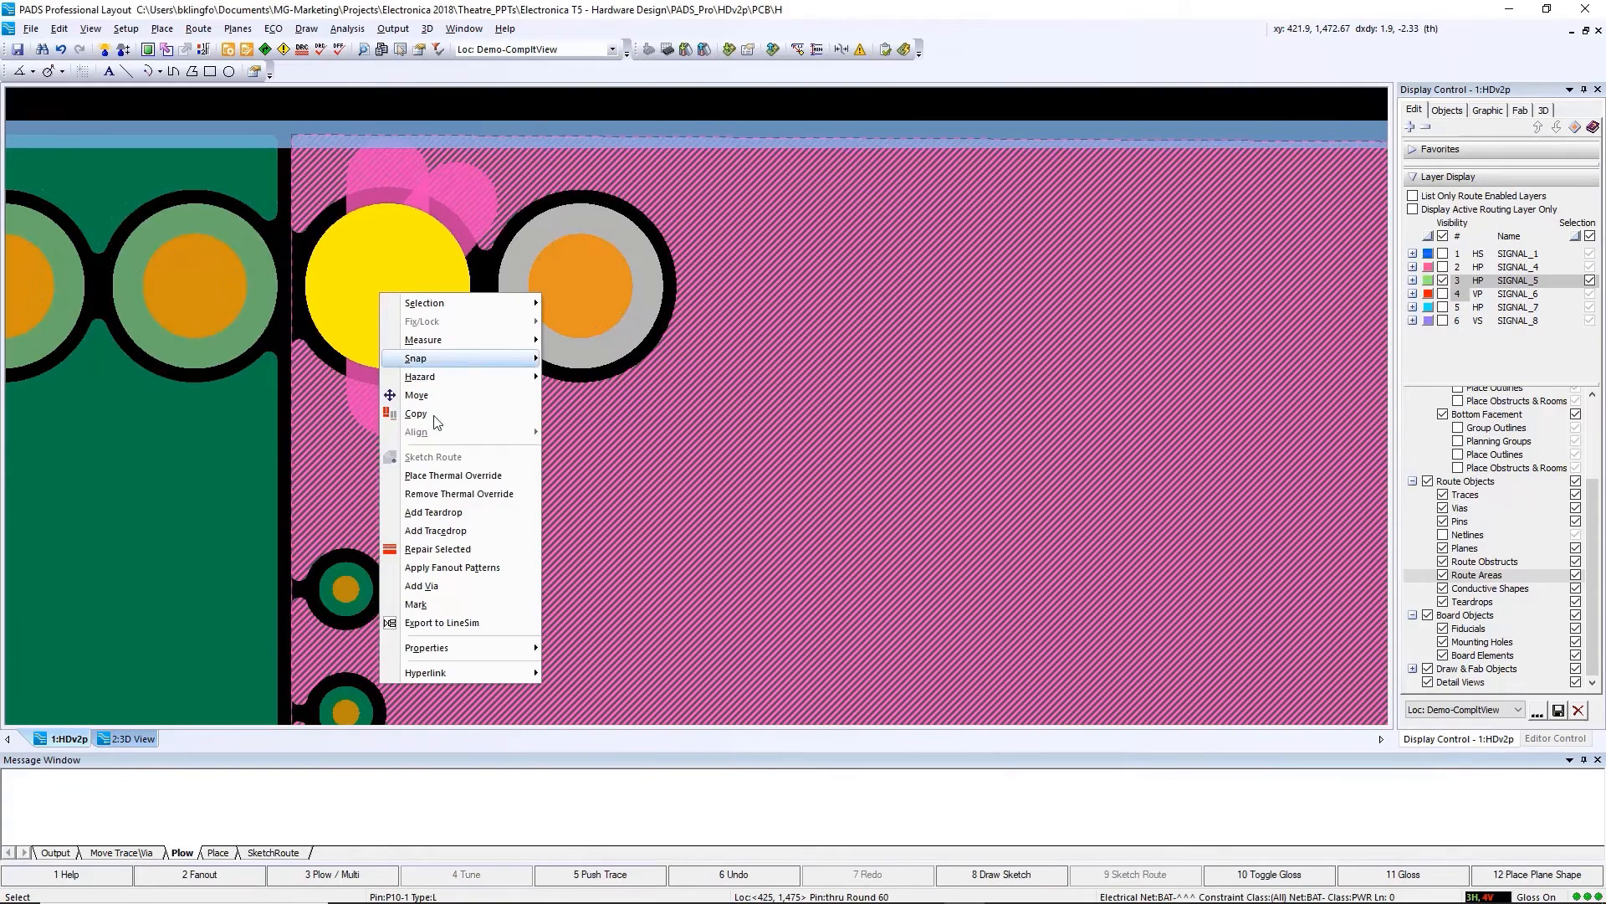
{"action": "left_click", "coordinate": [452, 476]}
{"action": "left_click", "coordinate": [889, 667]}
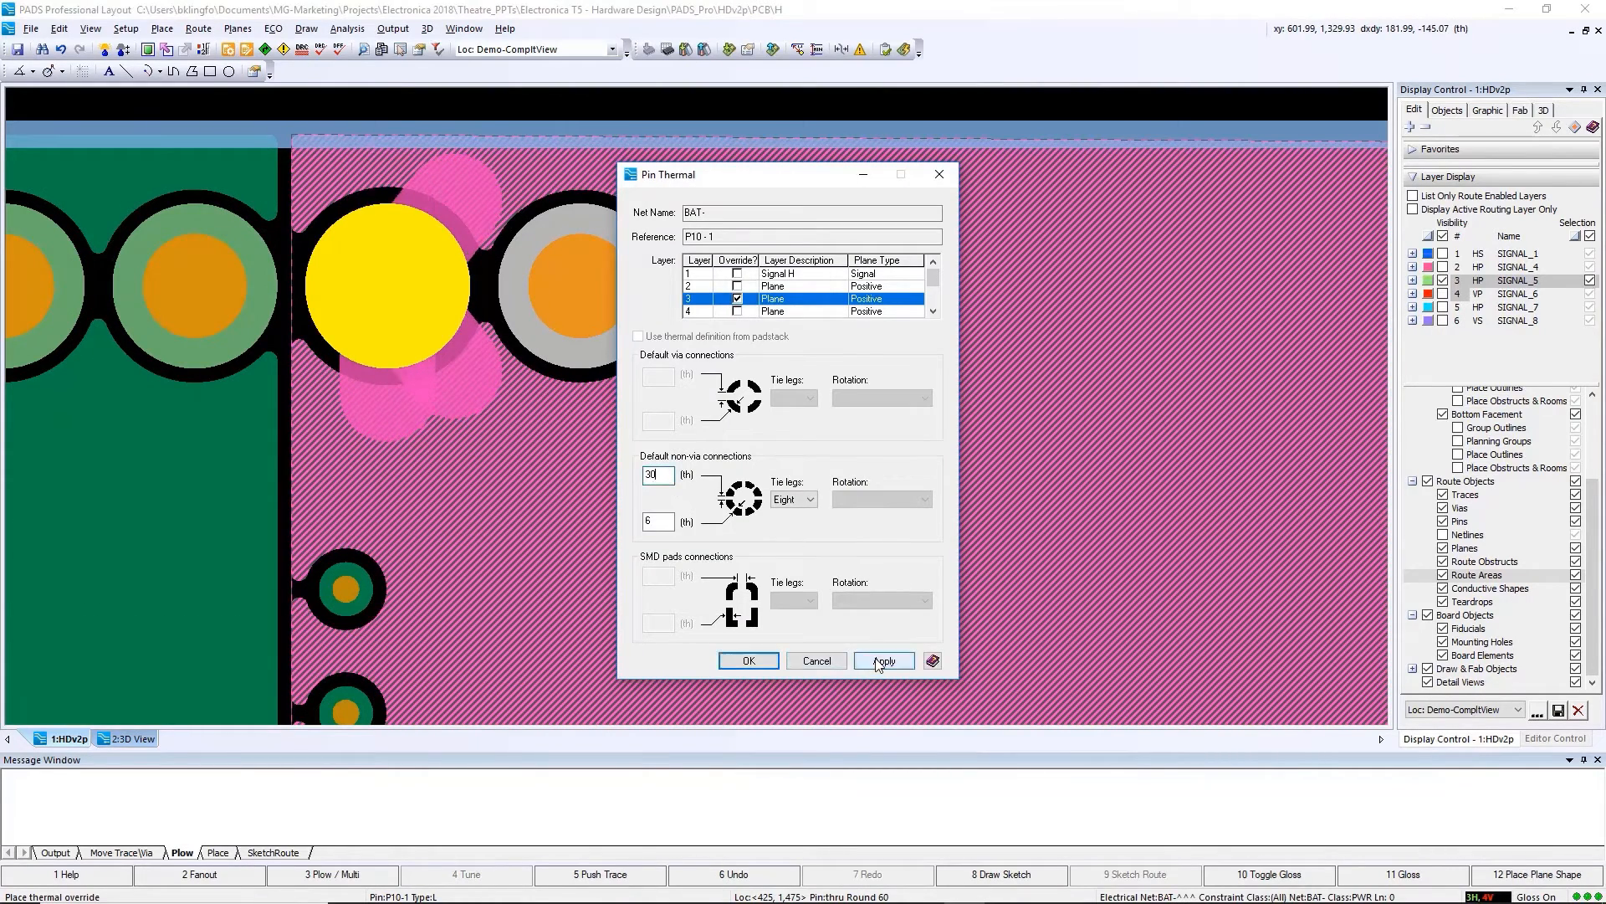
{"action": "left_click", "coordinate": [879, 663]}
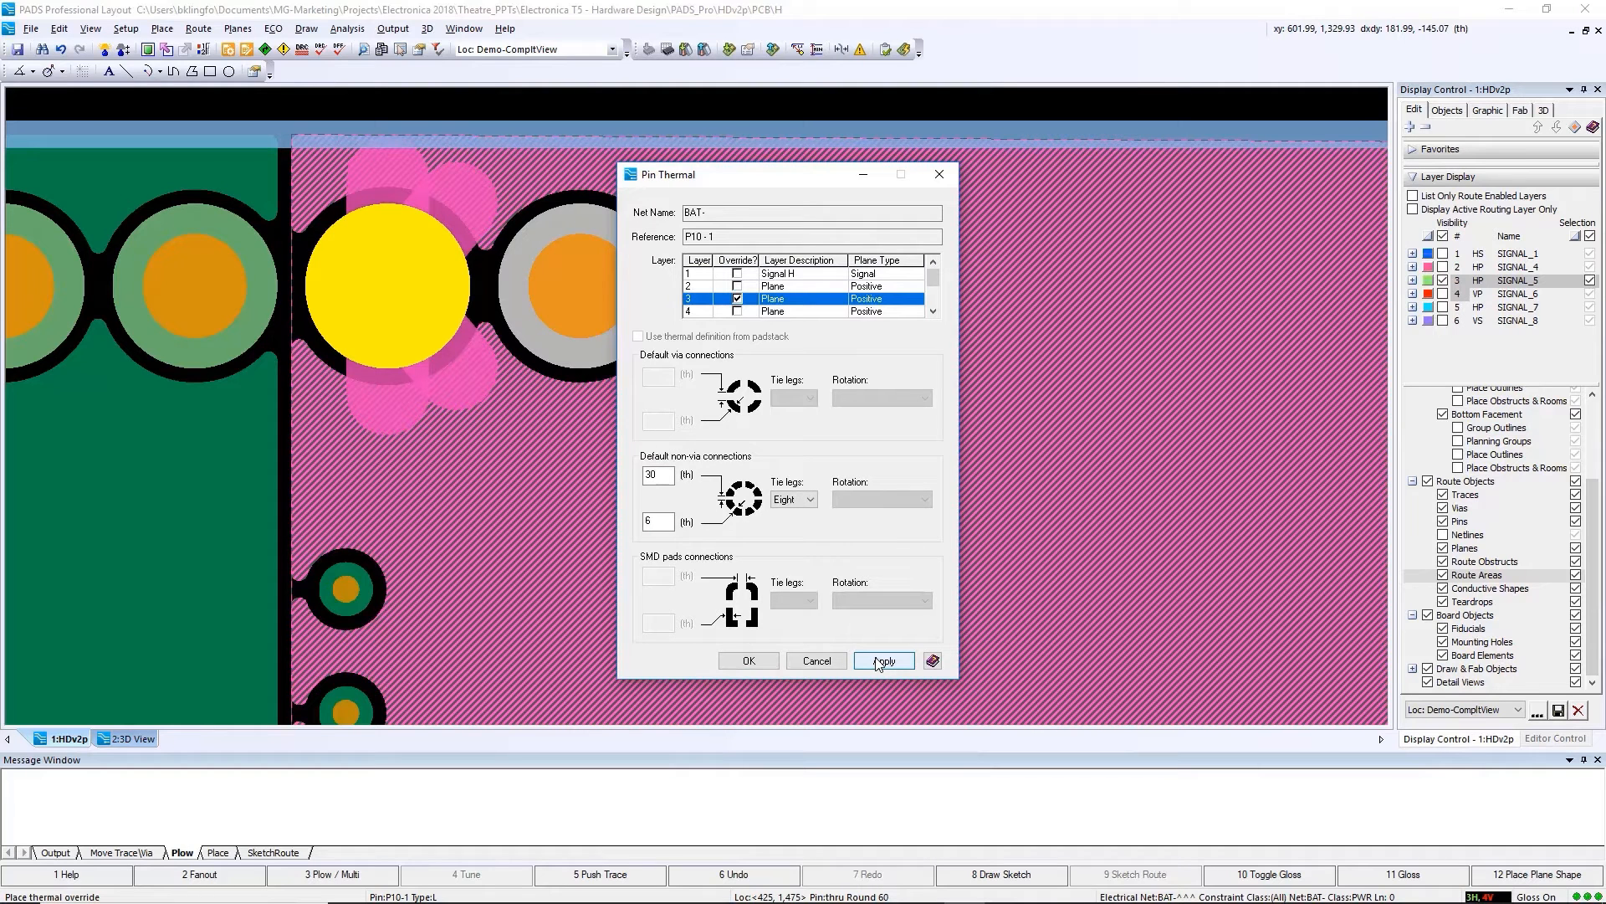
{"action": "left_click", "coordinate": [747, 660]}
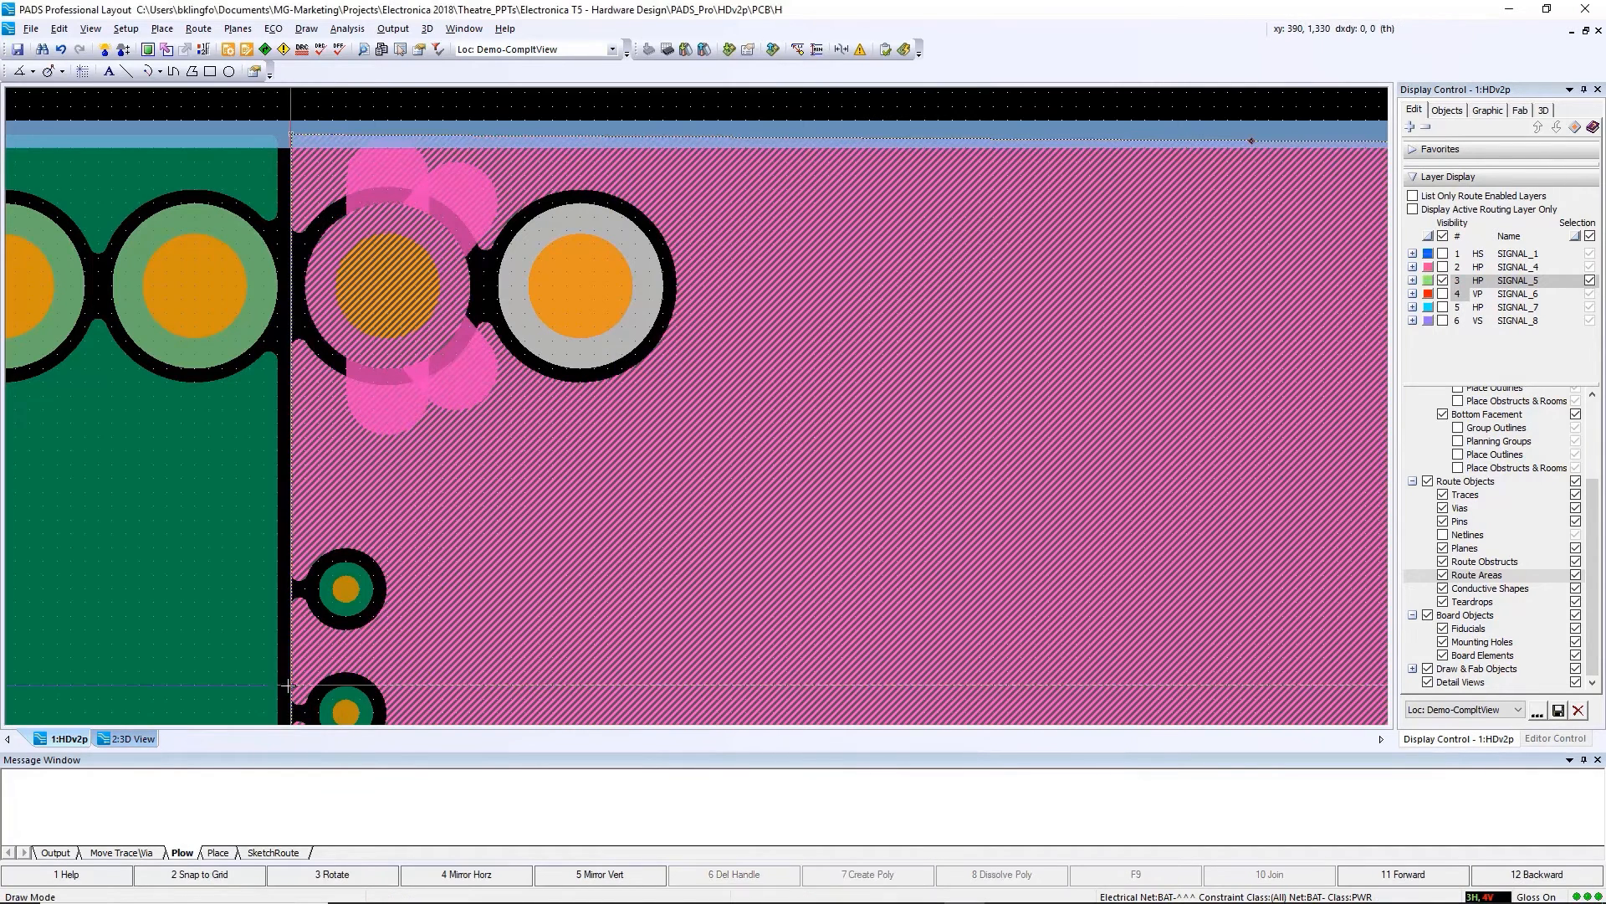
Step: Move the left edge of the BAT- plane shape outward to X = 375
{"action": "left_click", "coordinate": [255, 683]}
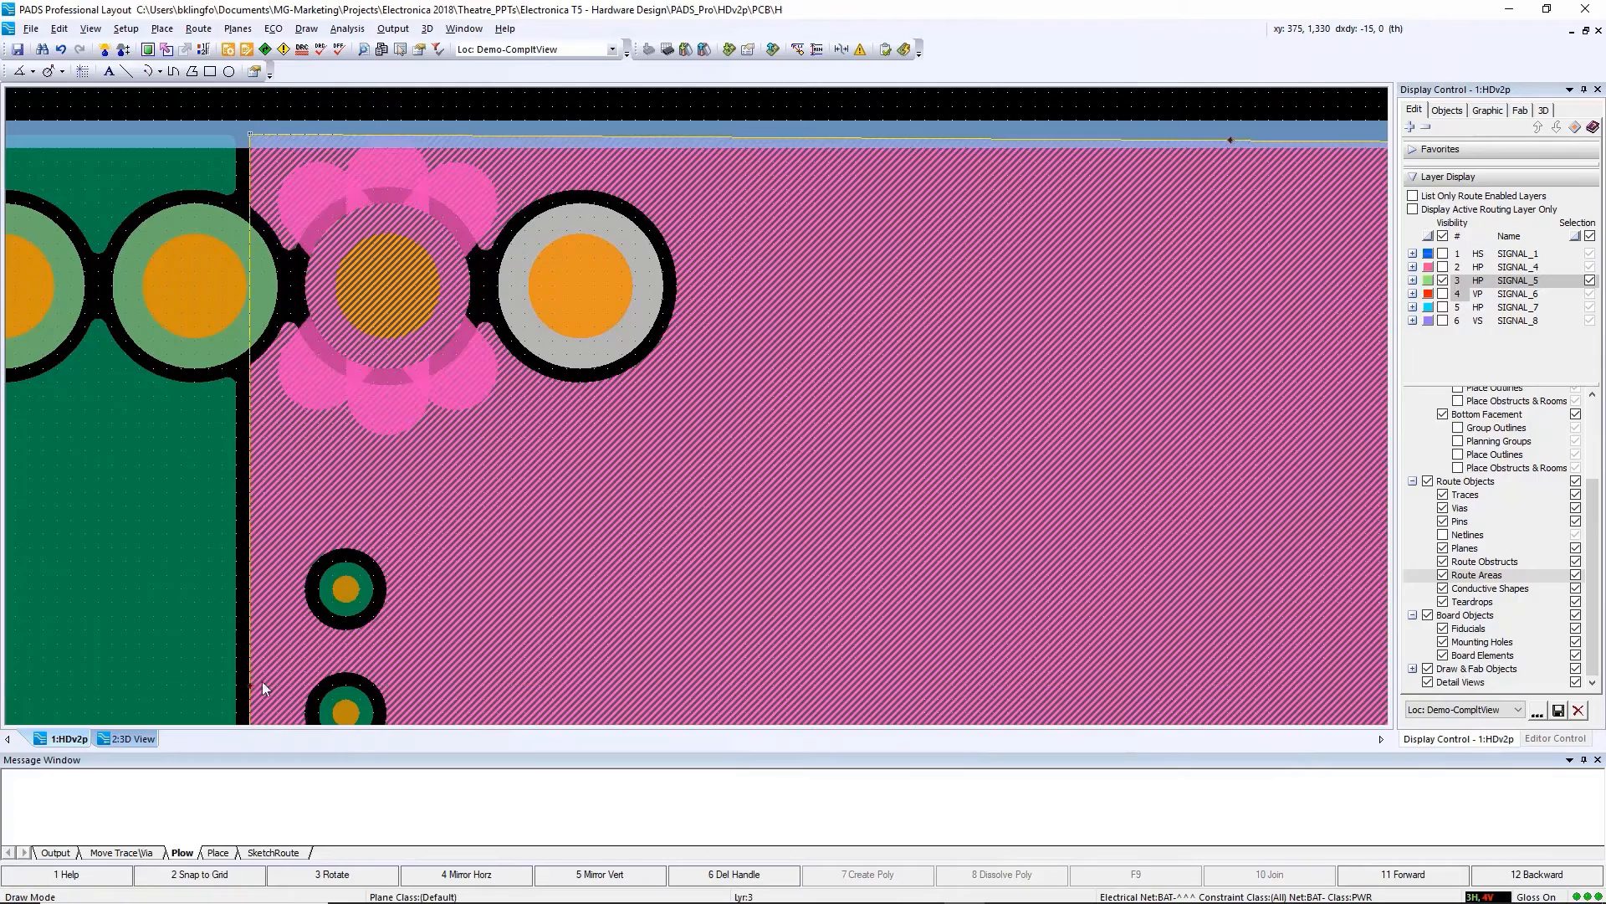
{"action": "scroll", "coordinate": [475, 495], "scroll_direction": "down", "scroll_amount": 3}
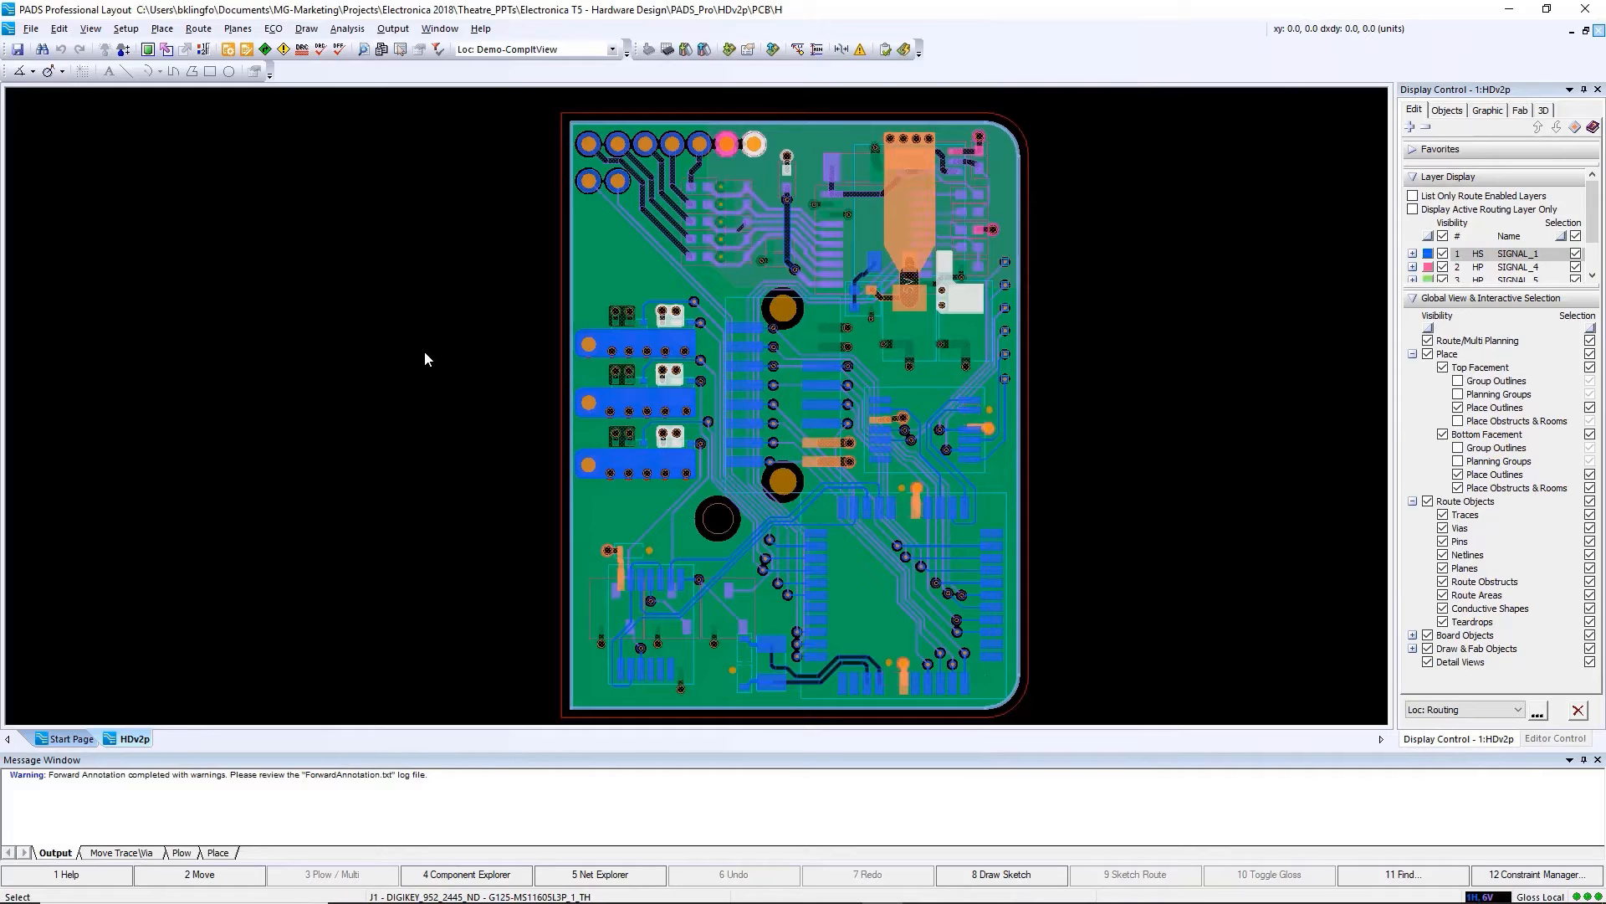
Step: Export the board to HyperLynx SI/PI/Thermal and select the net $1N1014_Controller on the board for analysis
{"action": "left_click", "coordinate": [347, 29]}
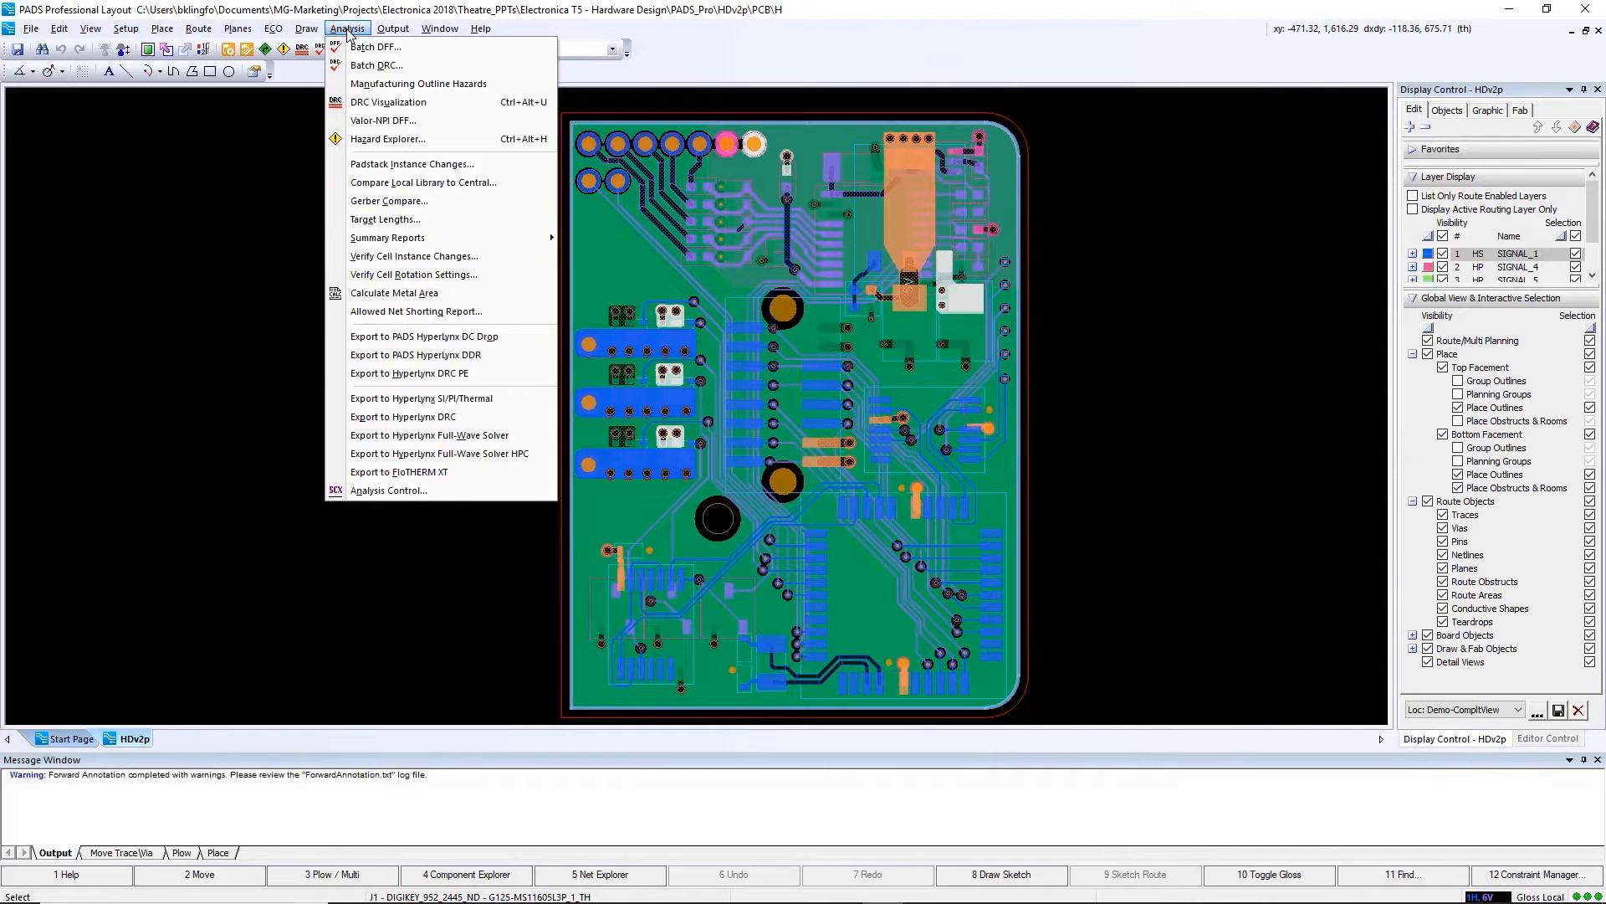
{"action": "left_click", "coordinate": [404, 398]}
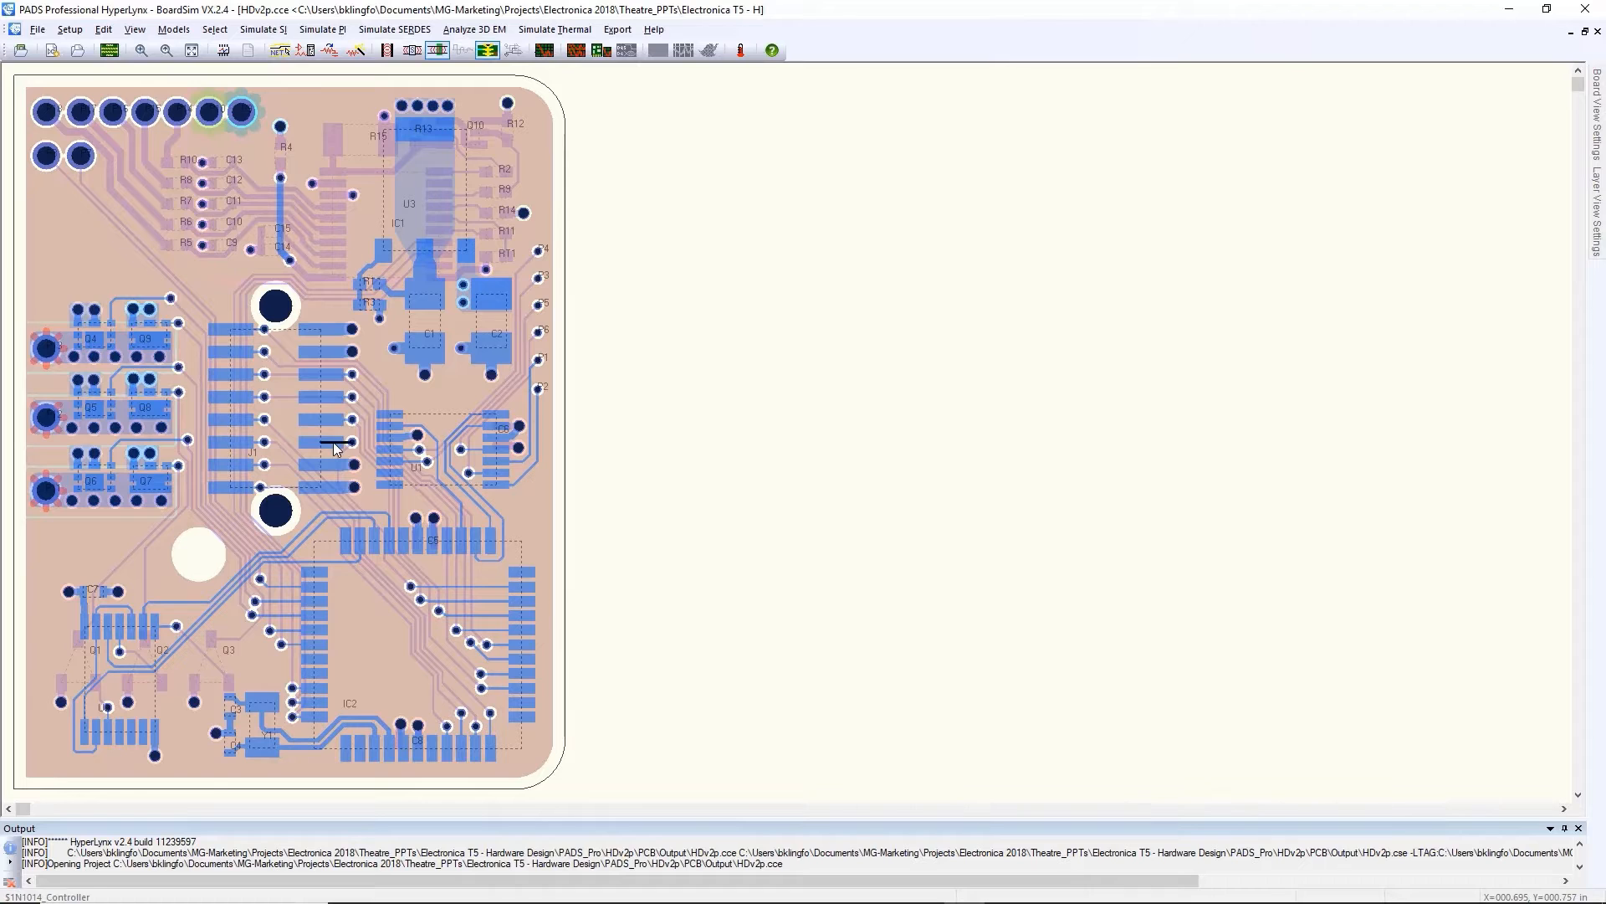
{"action": "right_click", "coordinate": [333, 441]}
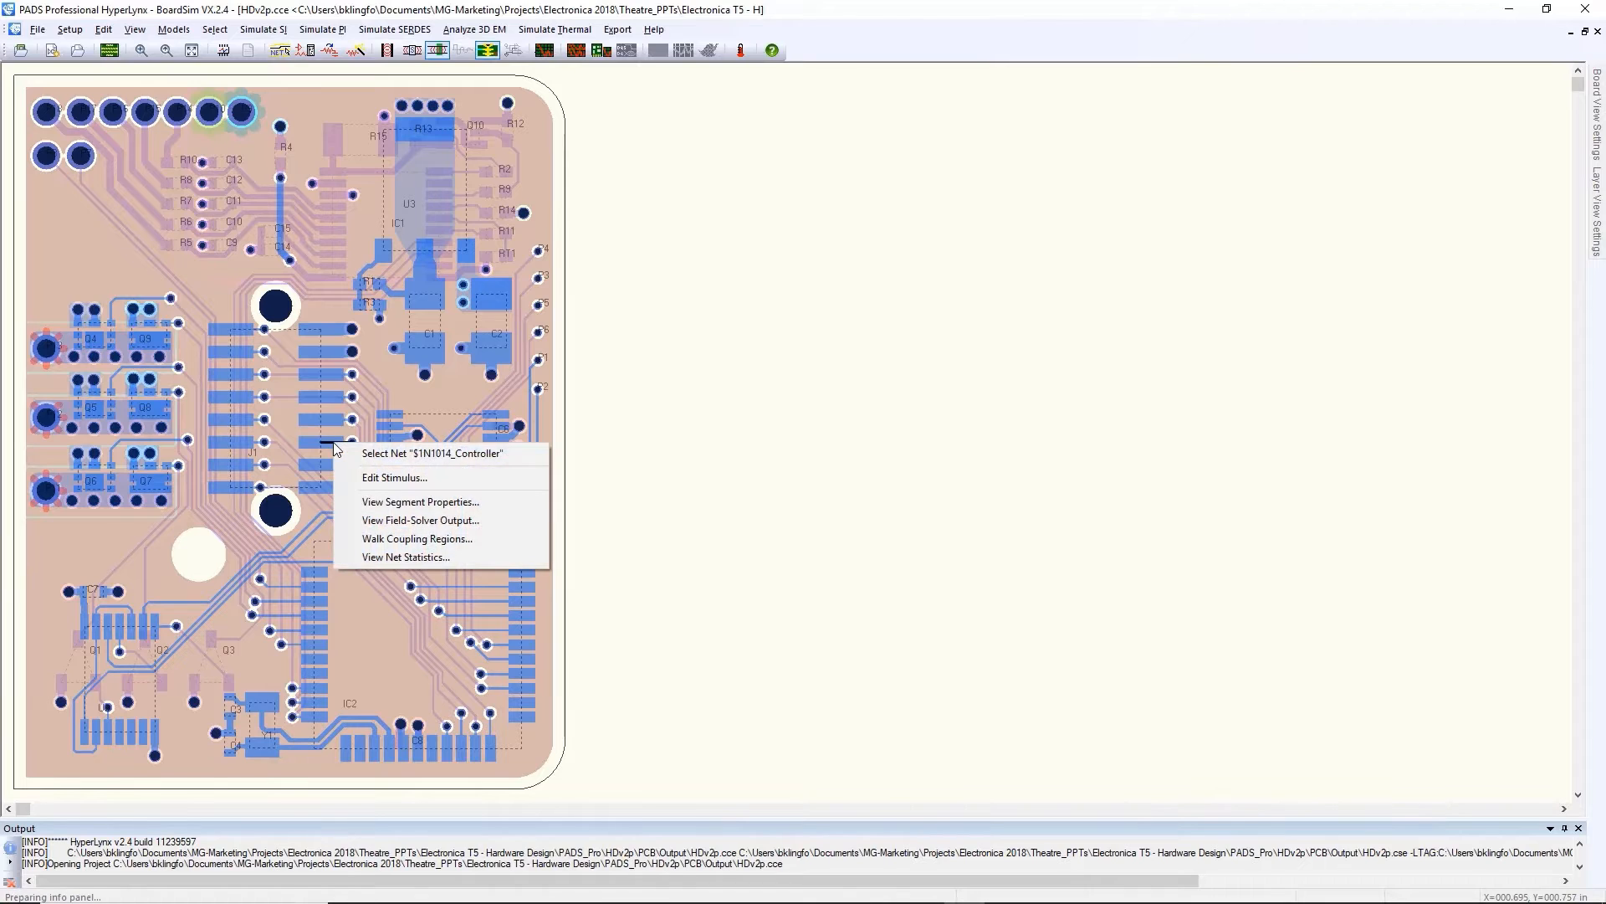
{"action": "left_click", "coordinate": [362, 453]}
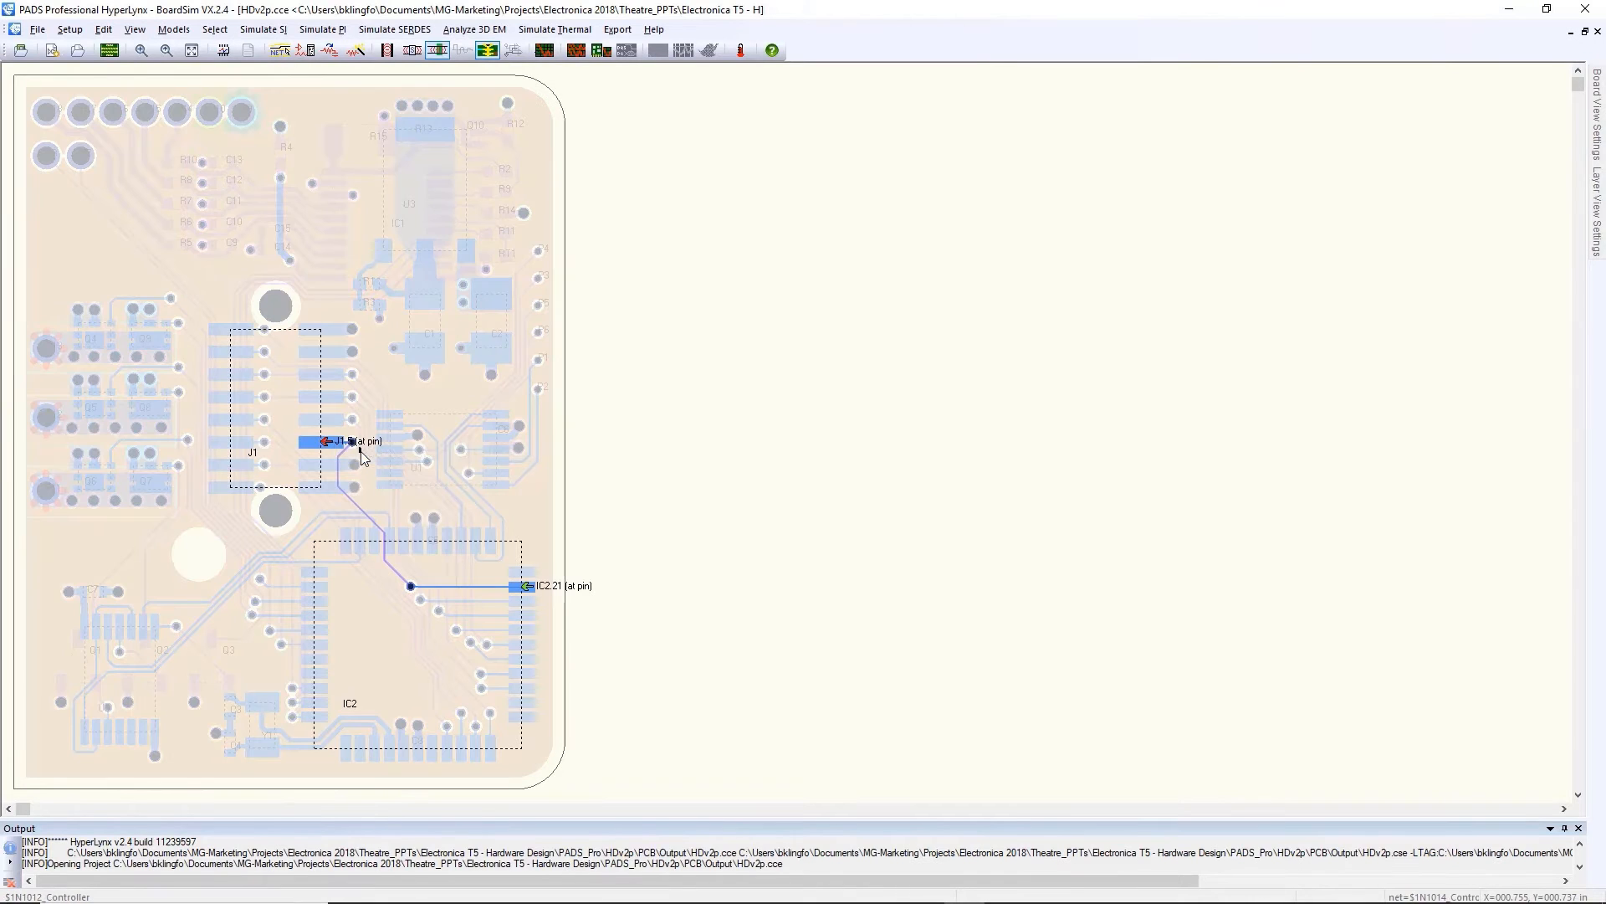
{"action": "left_click", "coordinate": [544, 51]}
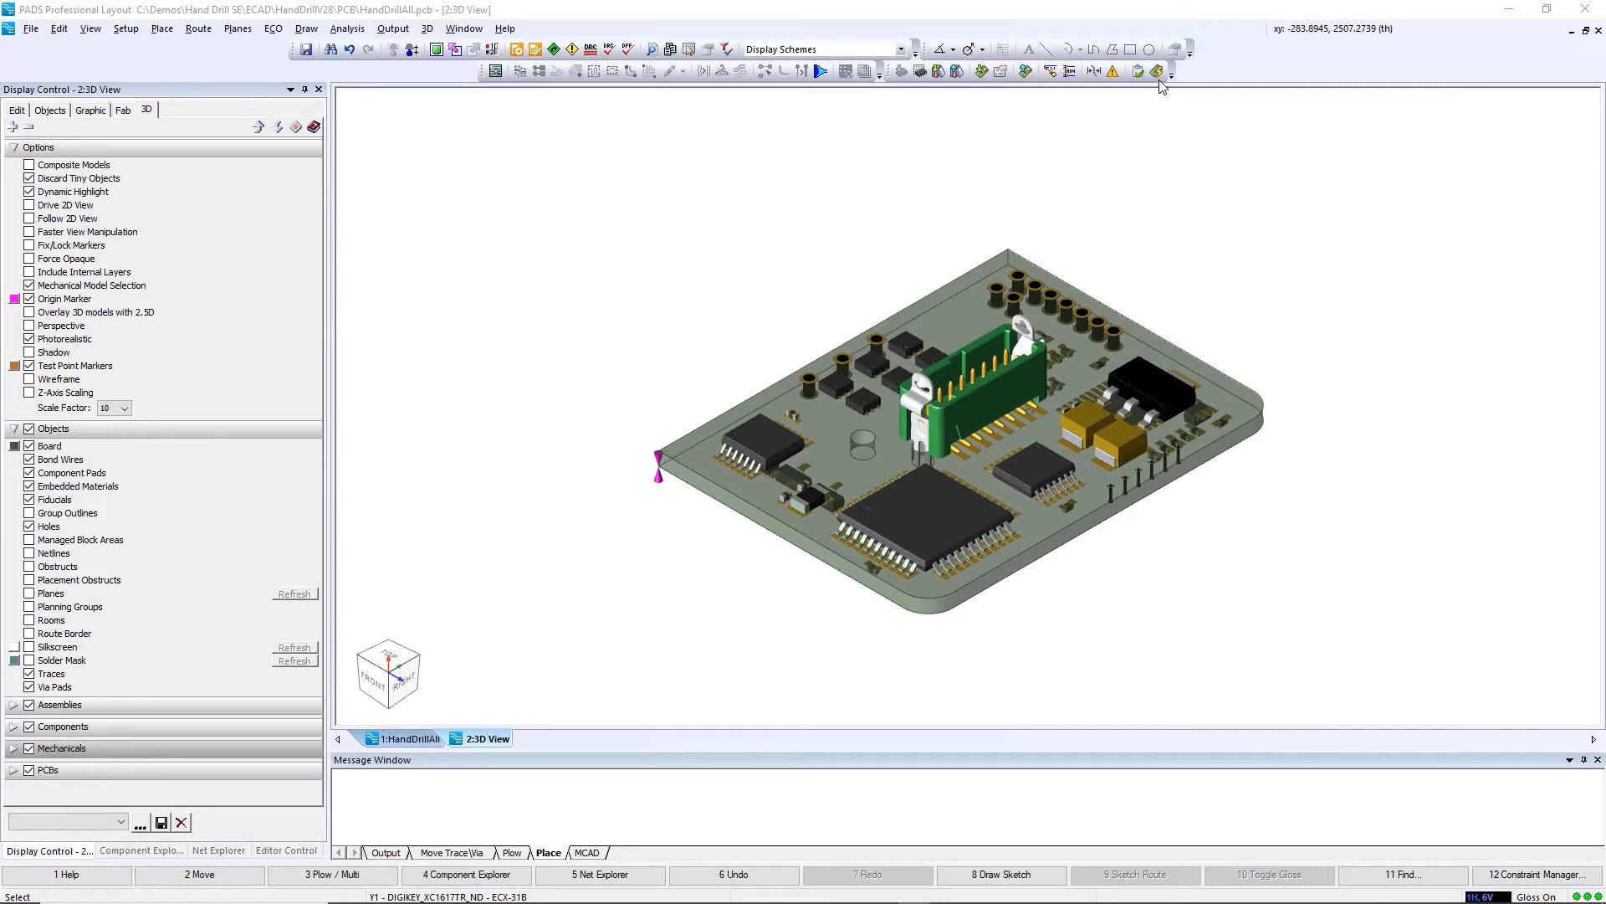
Step: Open the MCAD Collaborator, view the MCADbaseline_00.idx contents, and refresh the collaboration data as a Proposal
{"action": "left_click", "coordinate": [1157, 71]}
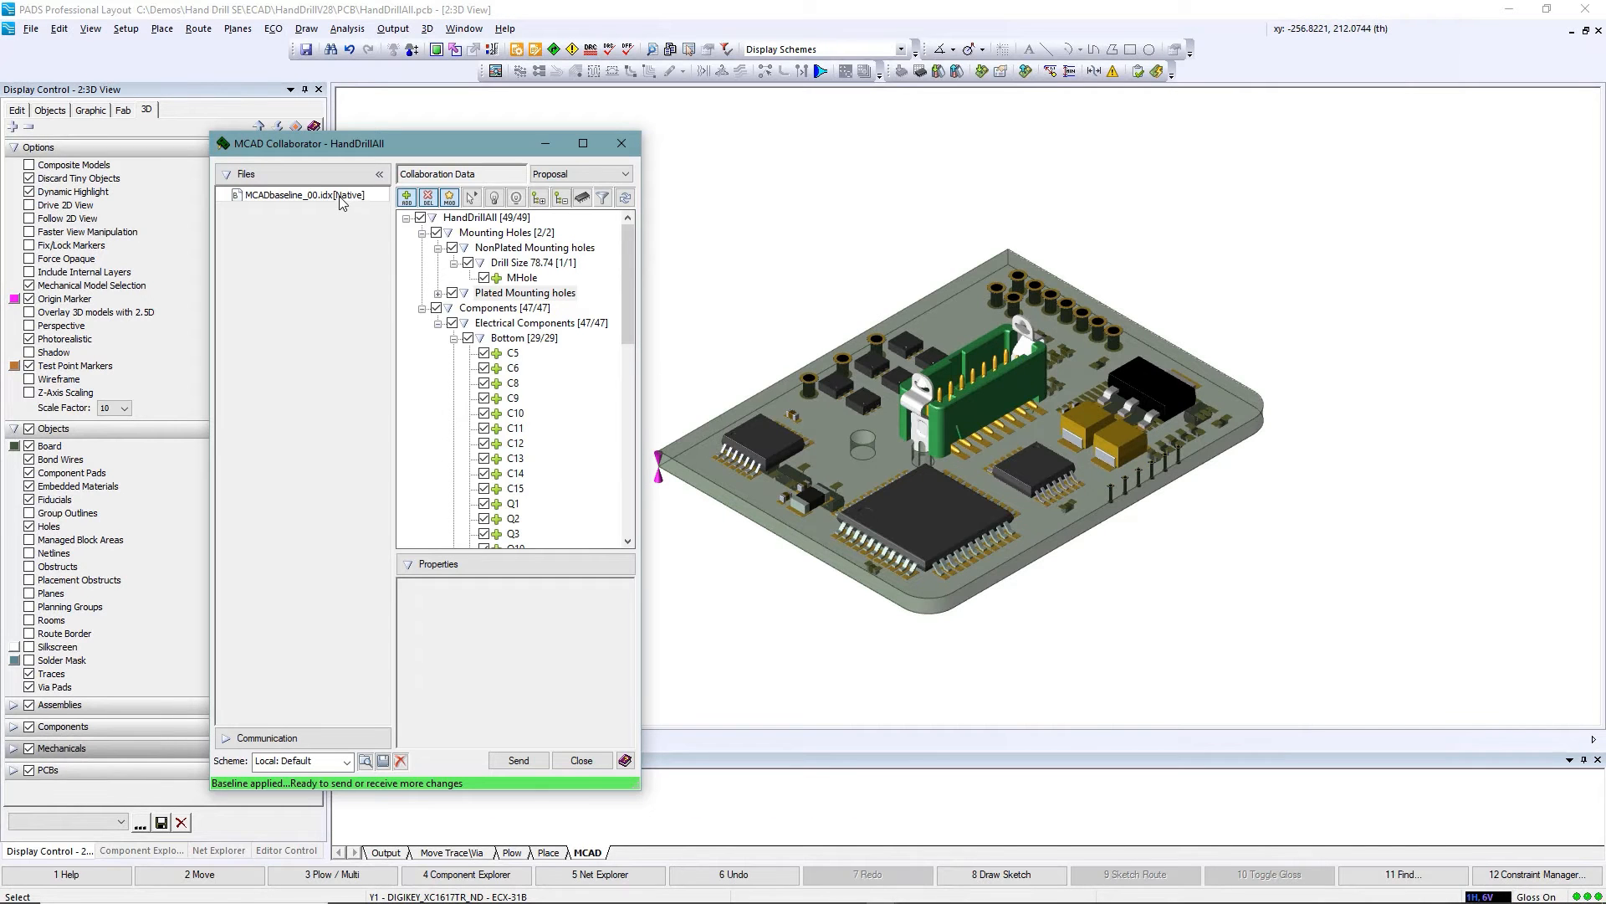
{"action": "left_click", "coordinate": [340, 196]}
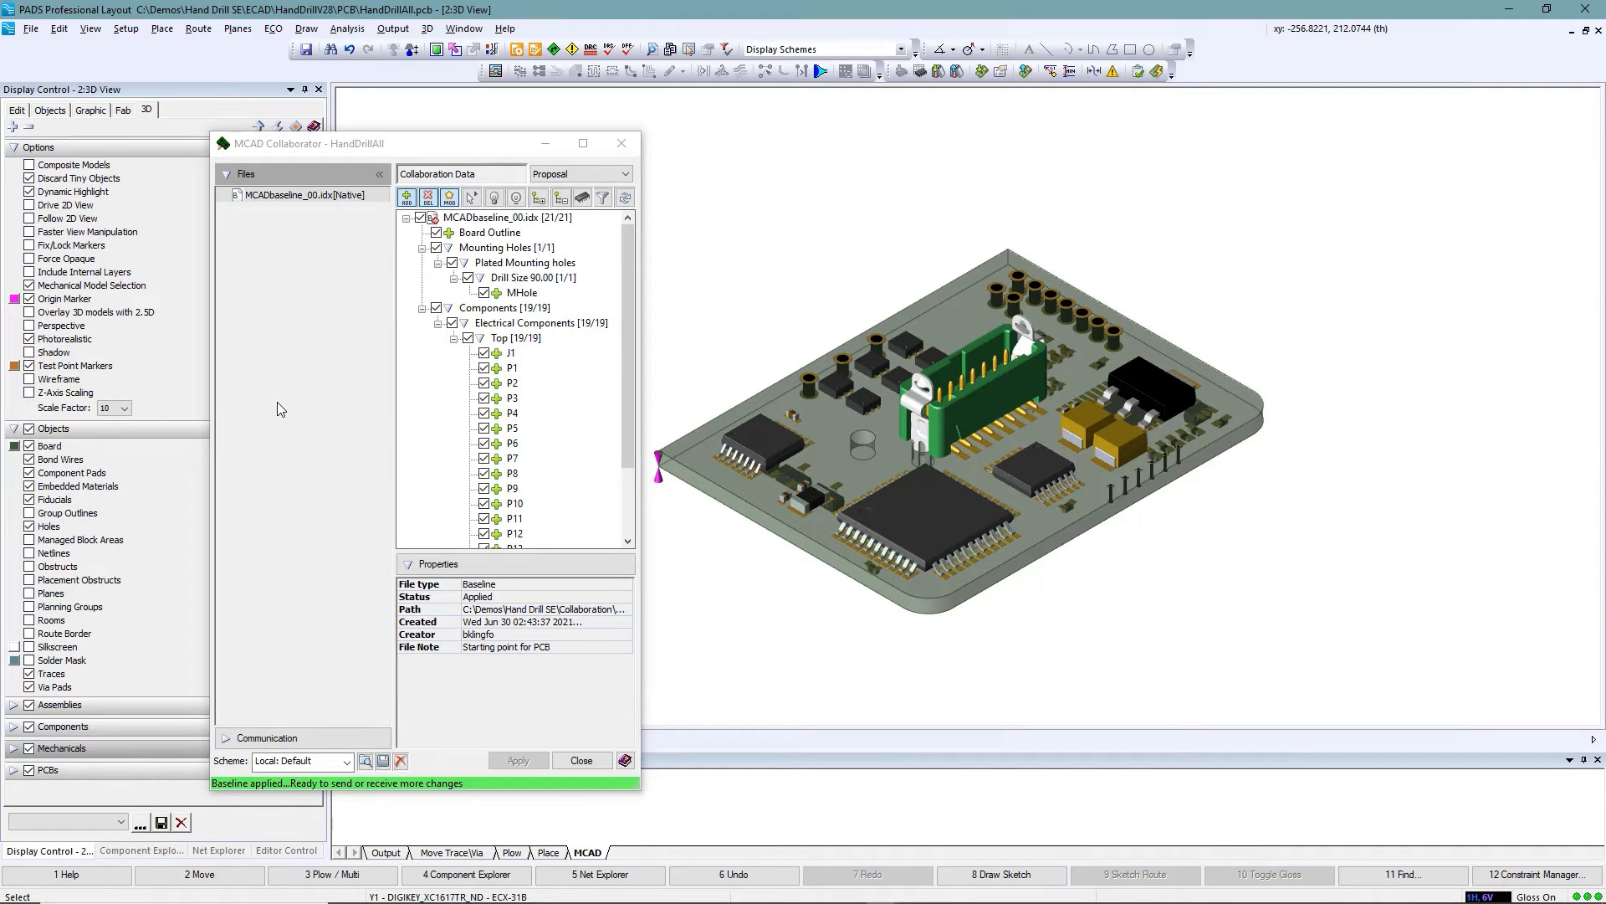
{"action": "left_click", "coordinate": [580, 176]}
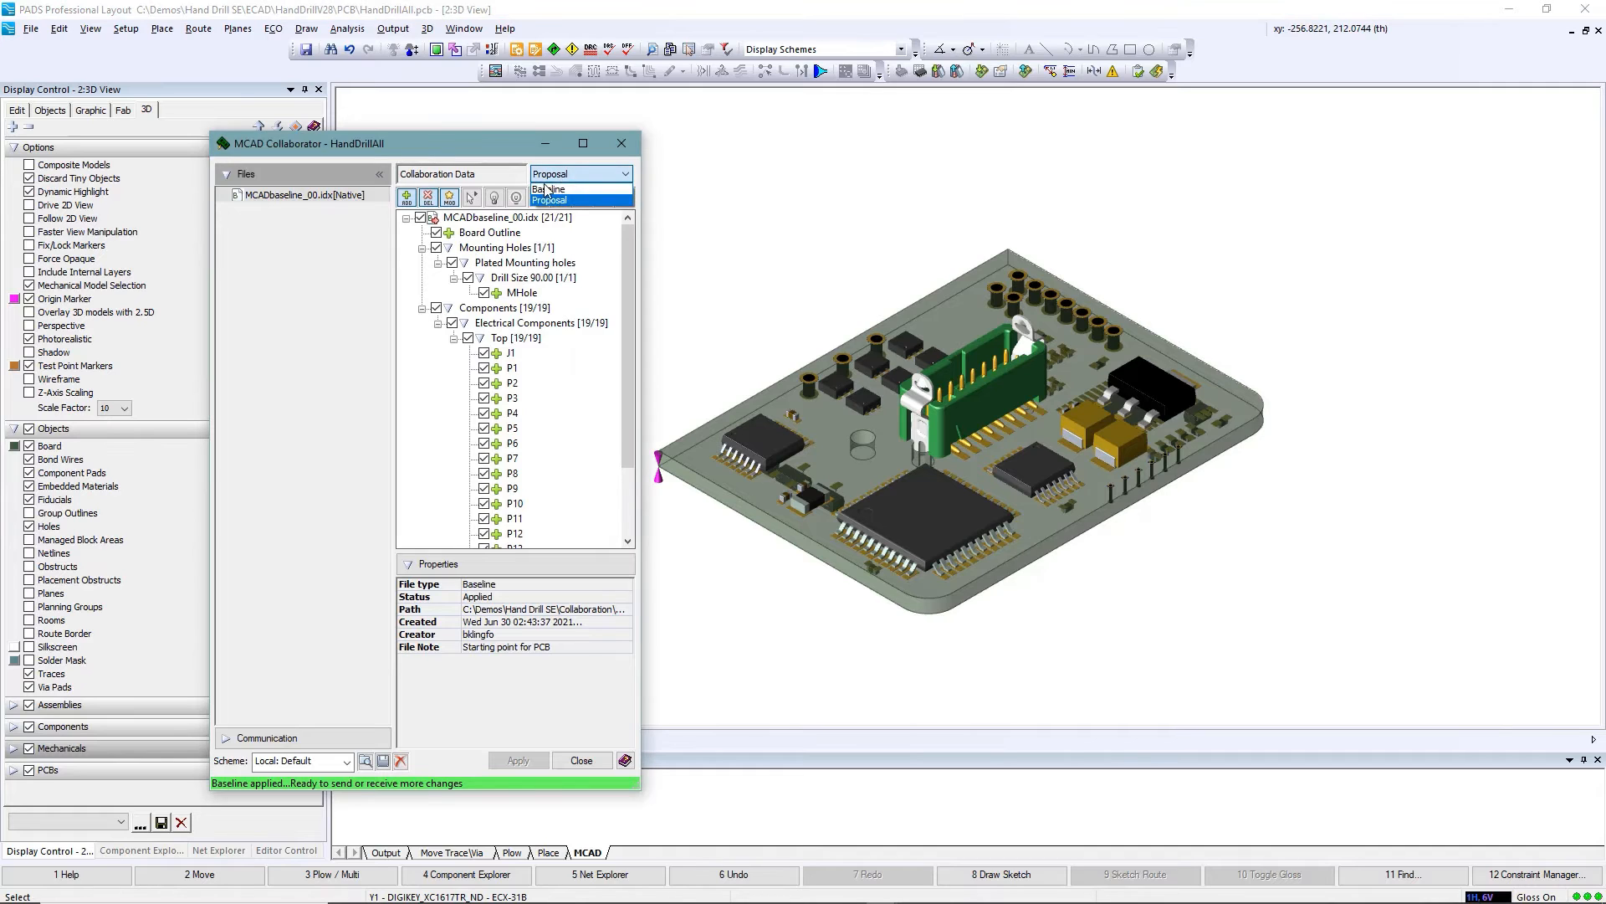
{"action": "left_click", "coordinate": [552, 201]}
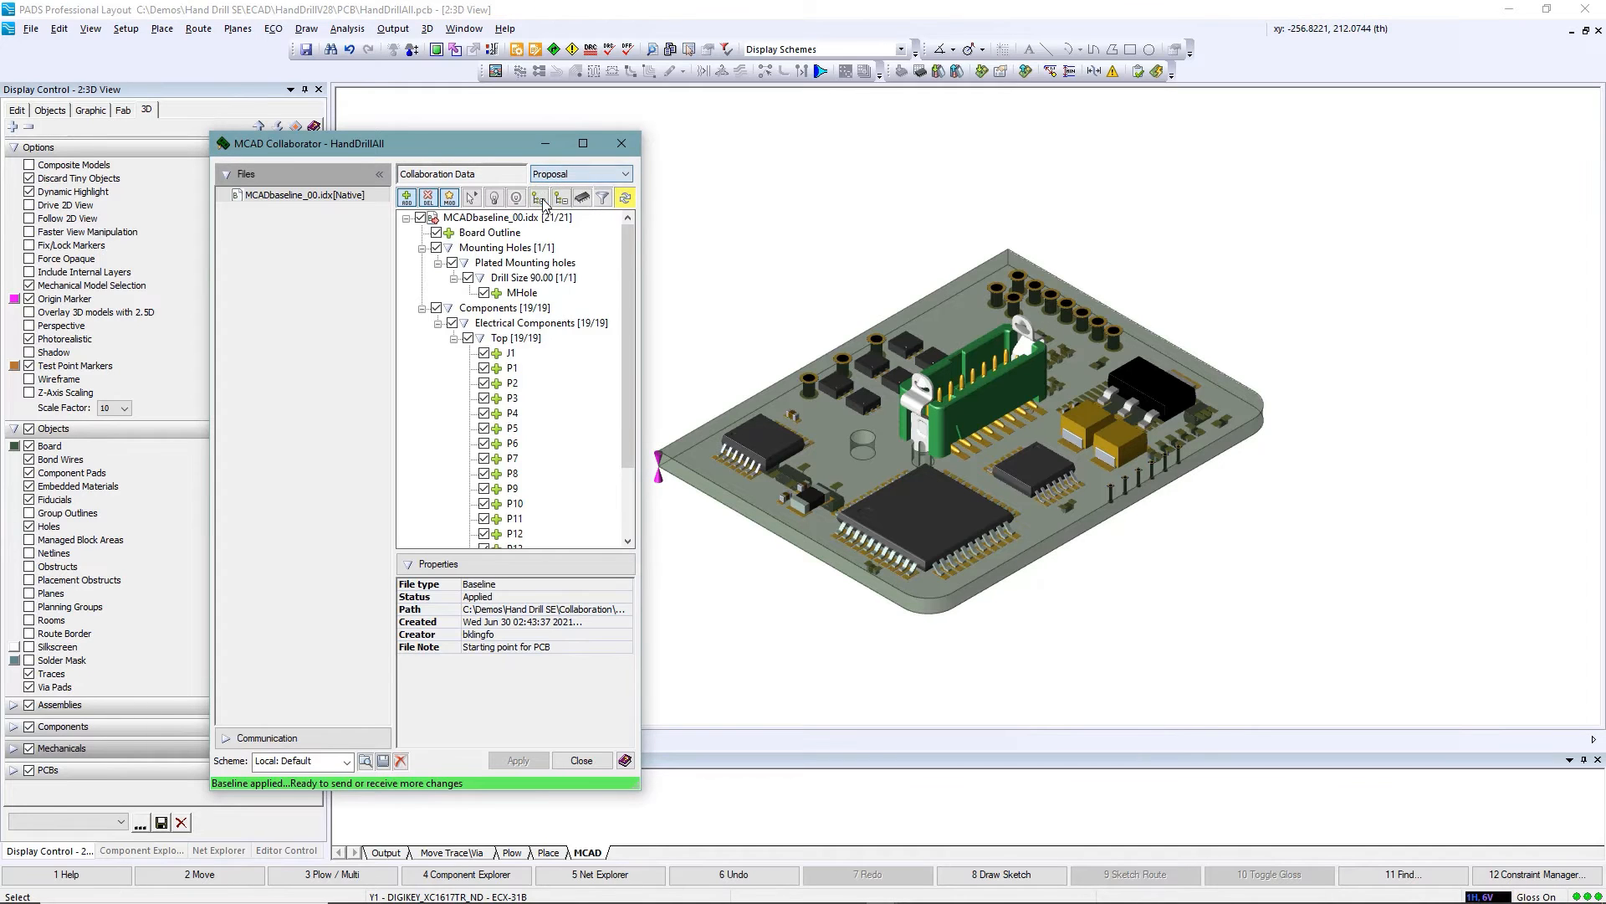
{"action": "left_click", "coordinate": [625, 200]}
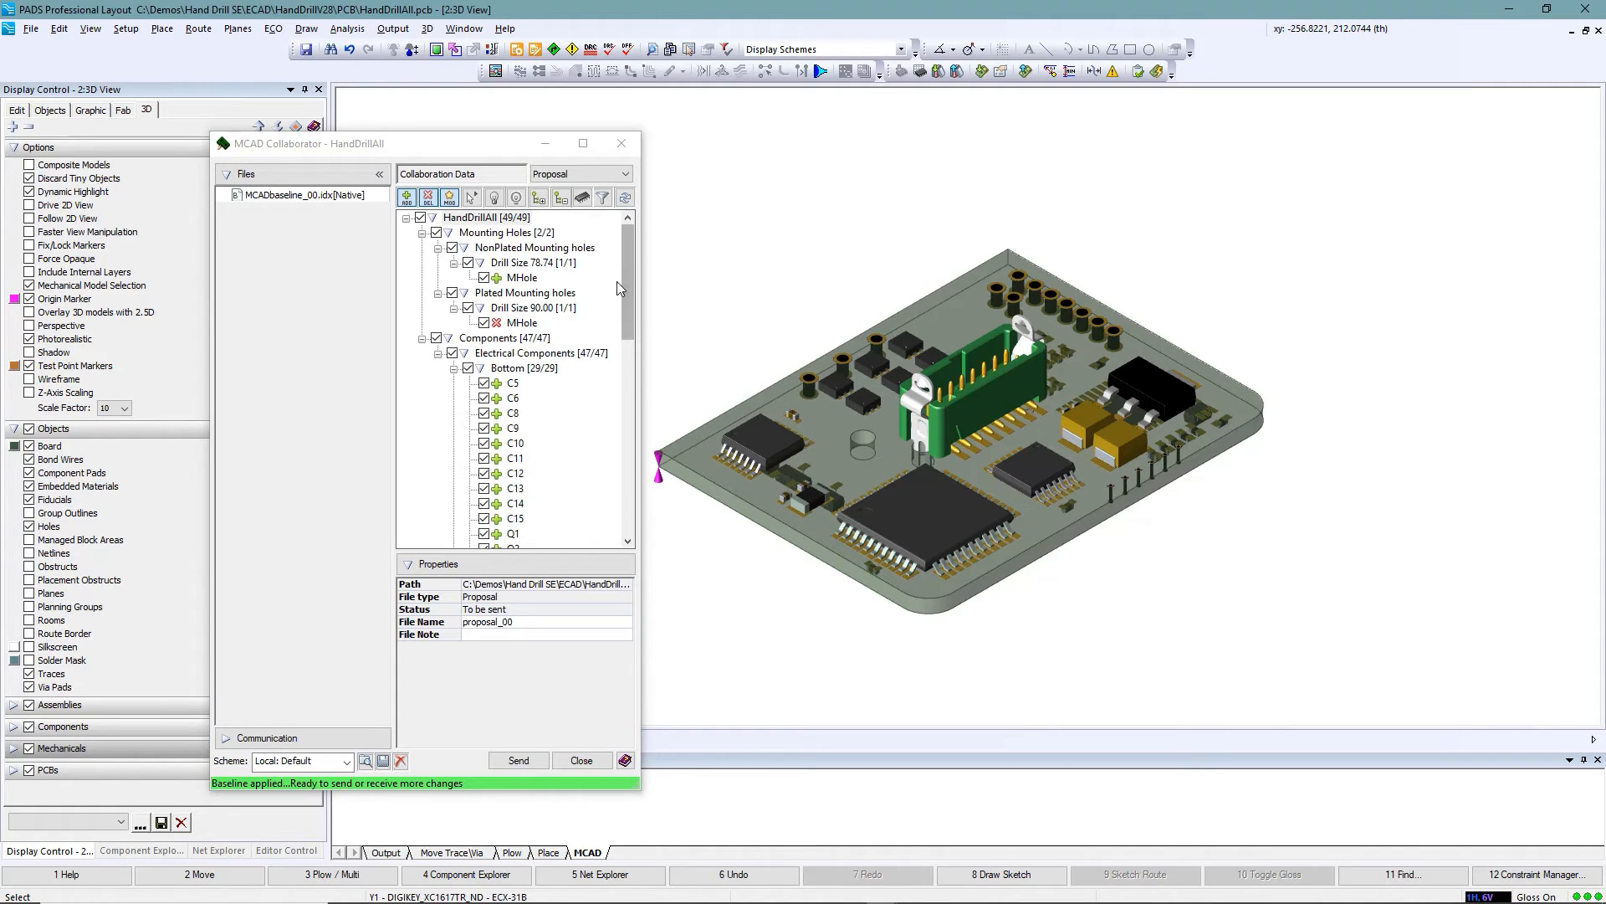
Step: Review the proposed changes, add the file note "Complete part placement" to proposal_00, and send it with the design saved
{"action": "left_click", "coordinate": [438, 294]}
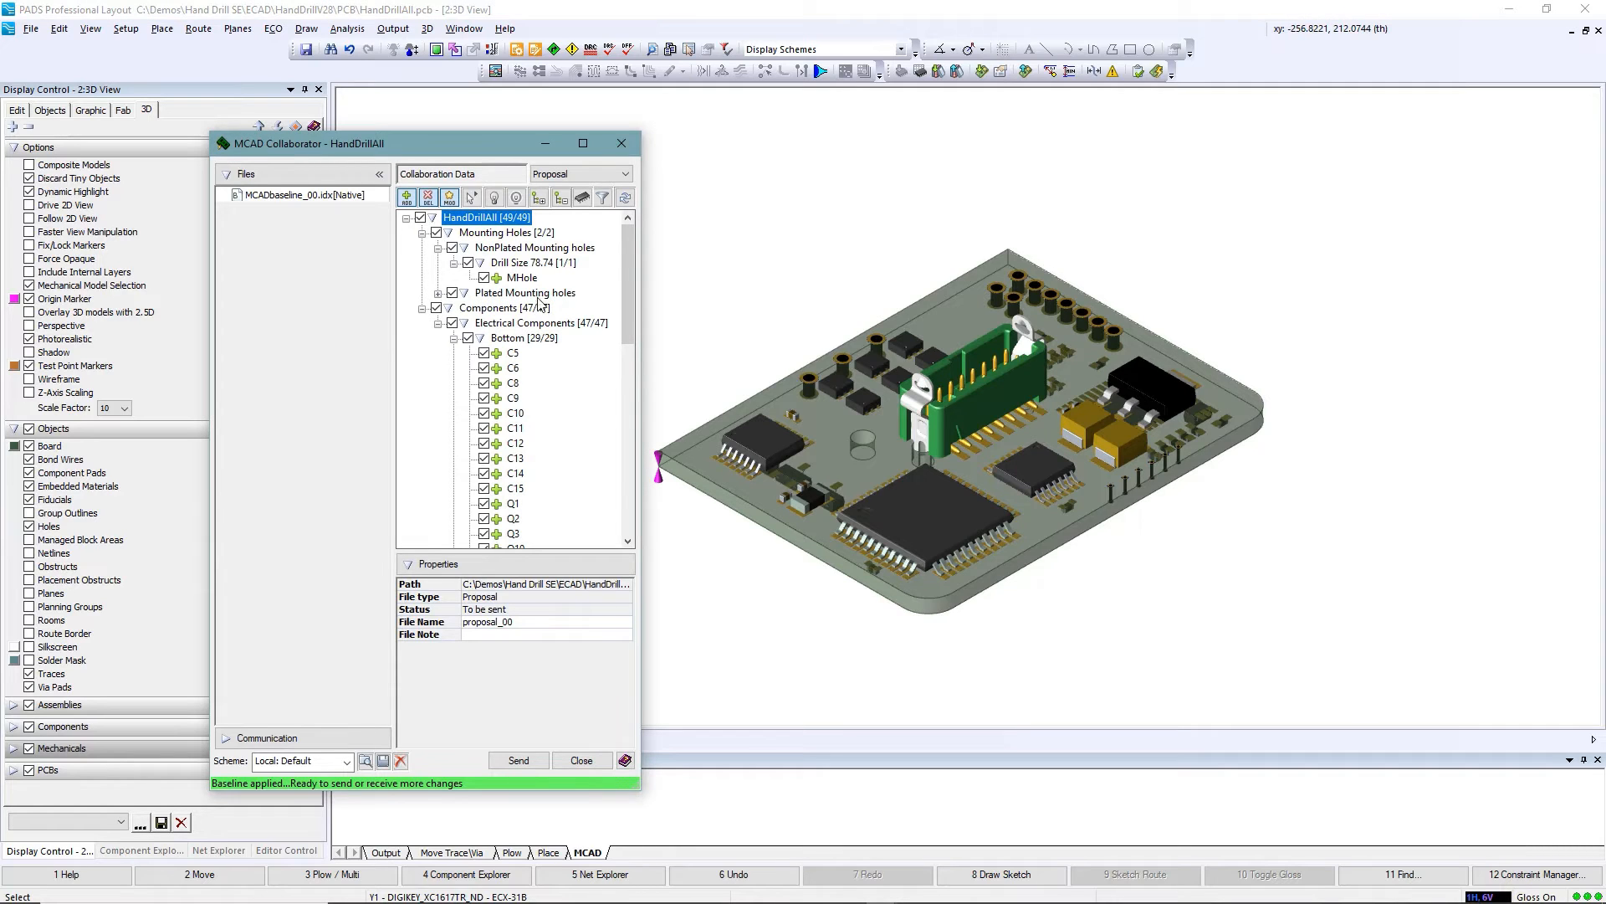
{"action": "left_click_drag", "start_coordinate": [625, 265], "coordinate": [635, 469]}
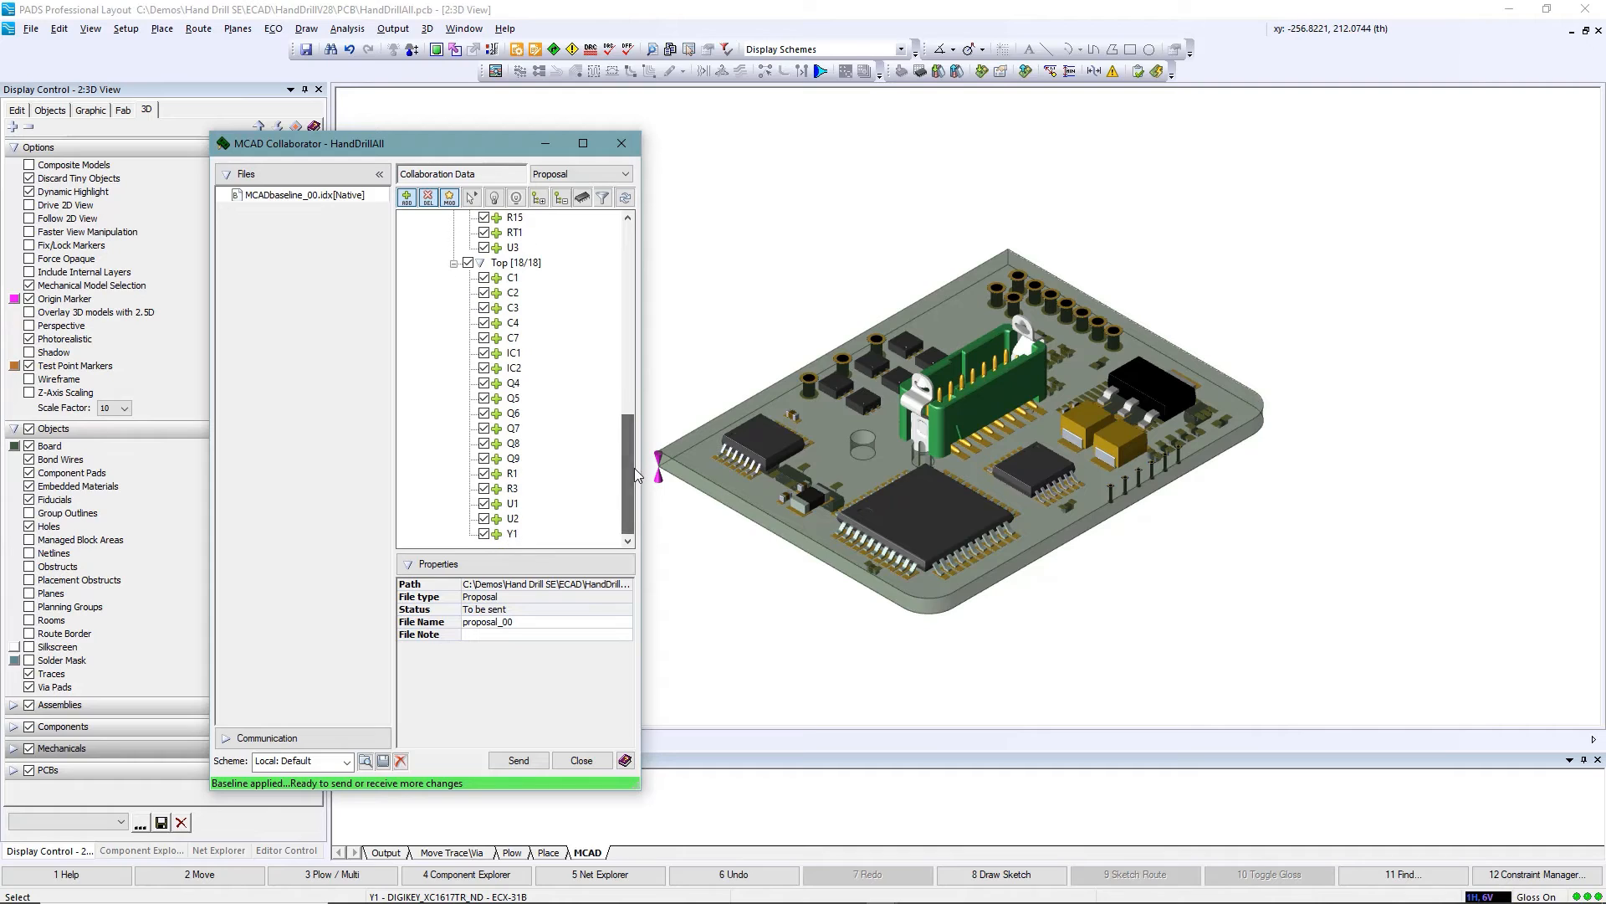
{"action": "left_click", "coordinate": [546, 635]}
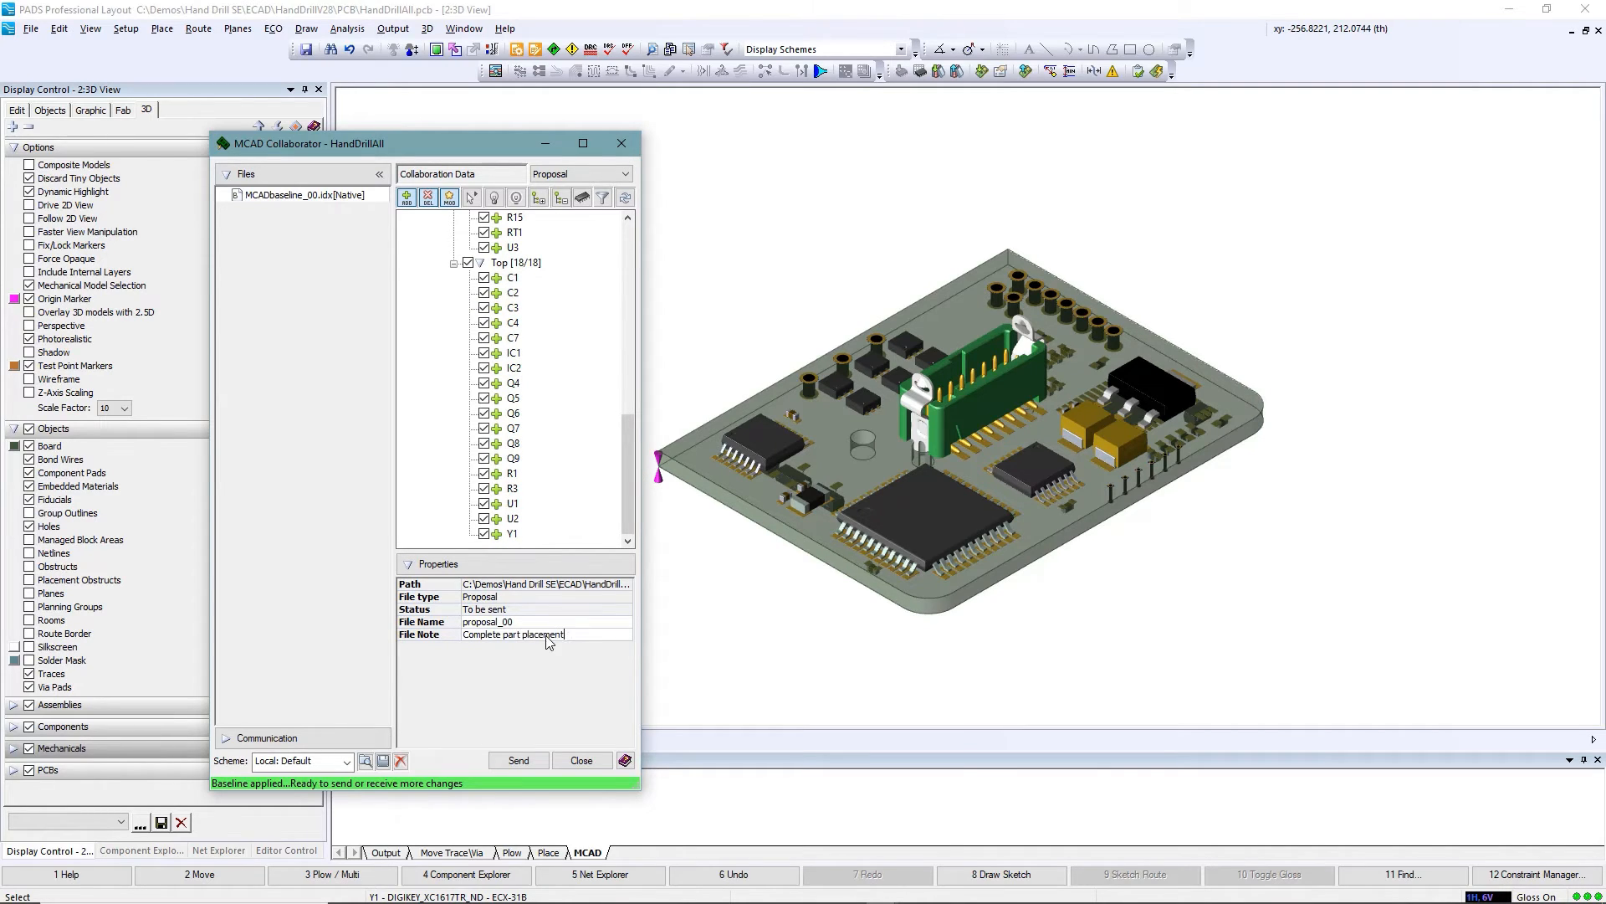
{"action": "left_click", "coordinate": [518, 760]}
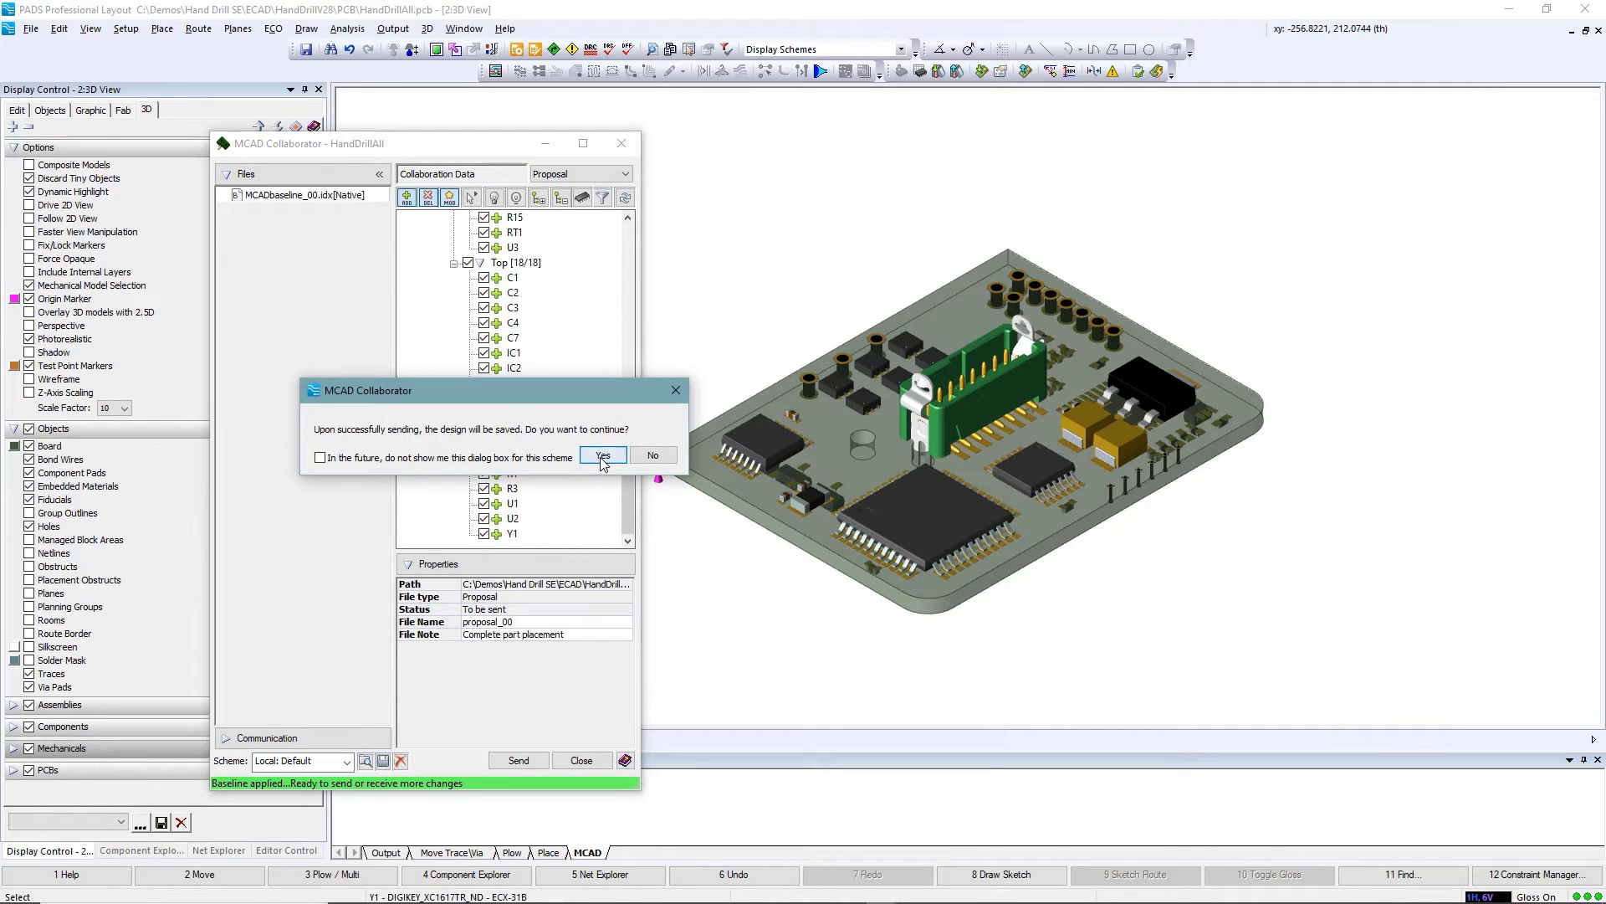
{"action": "left_click", "coordinate": [603, 456]}
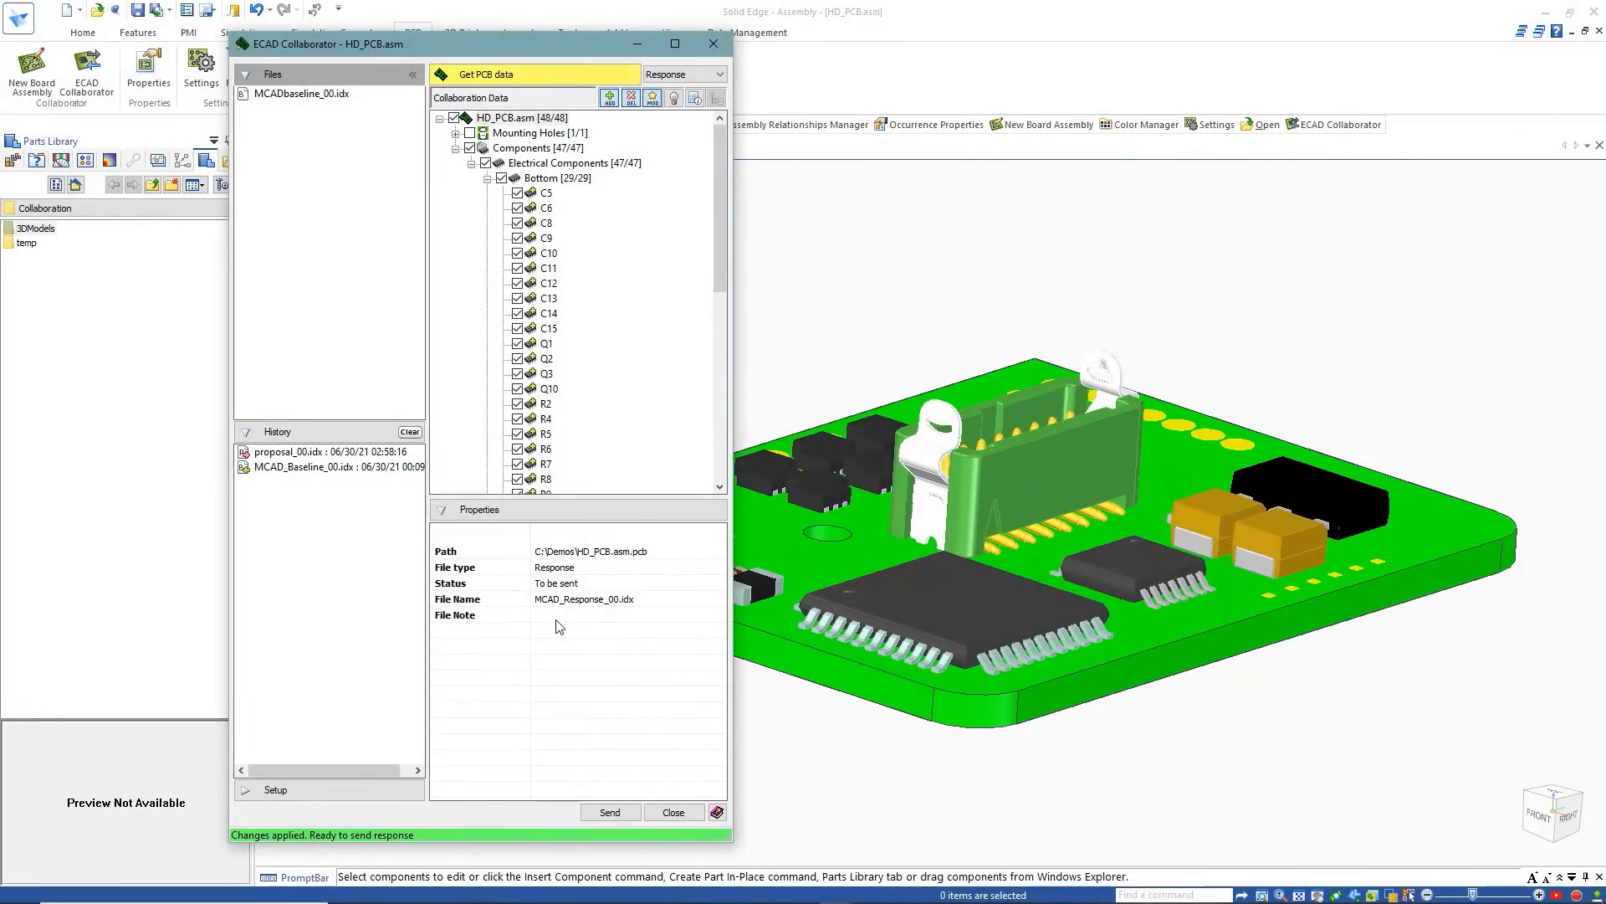
Step: Switch to the ECAD Collaborator in Solid Edge and open the file note of the MCAD_Response_00.idx response for editing
{"action": "left_click", "coordinate": [558, 619]}
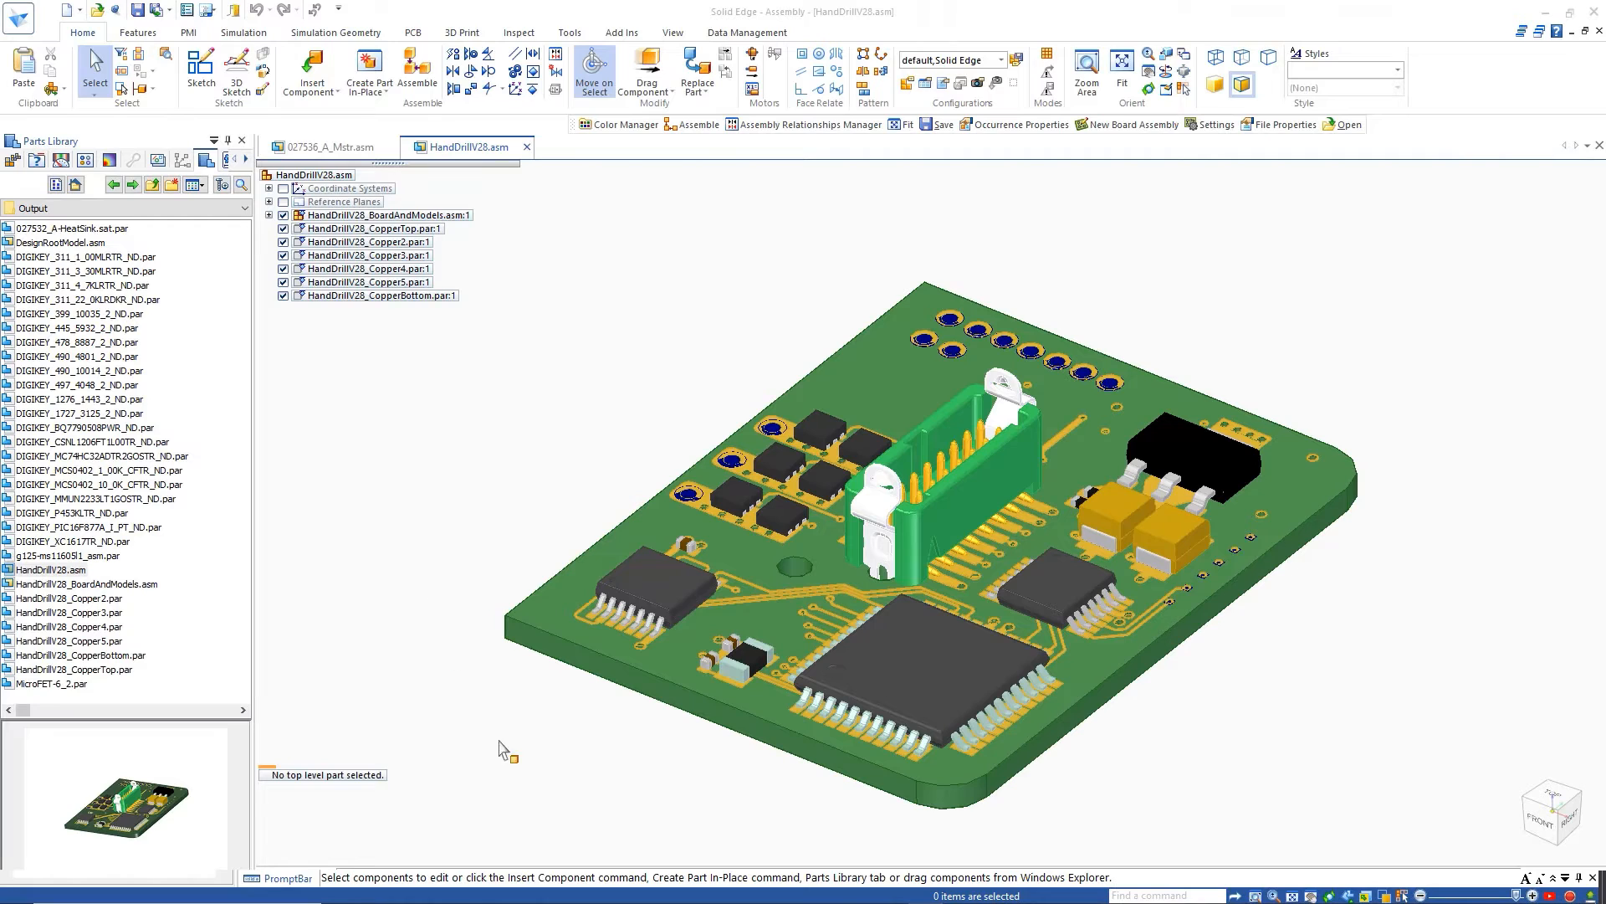
Step: Hide the top copper, bottom copper and board-and-models components of HandDrillV28.asm to examine the inner copper layers
{"action": "left_click", "coordinate": [283, 229]}
{"action": "left_click", "coordinate": [284, 296]}
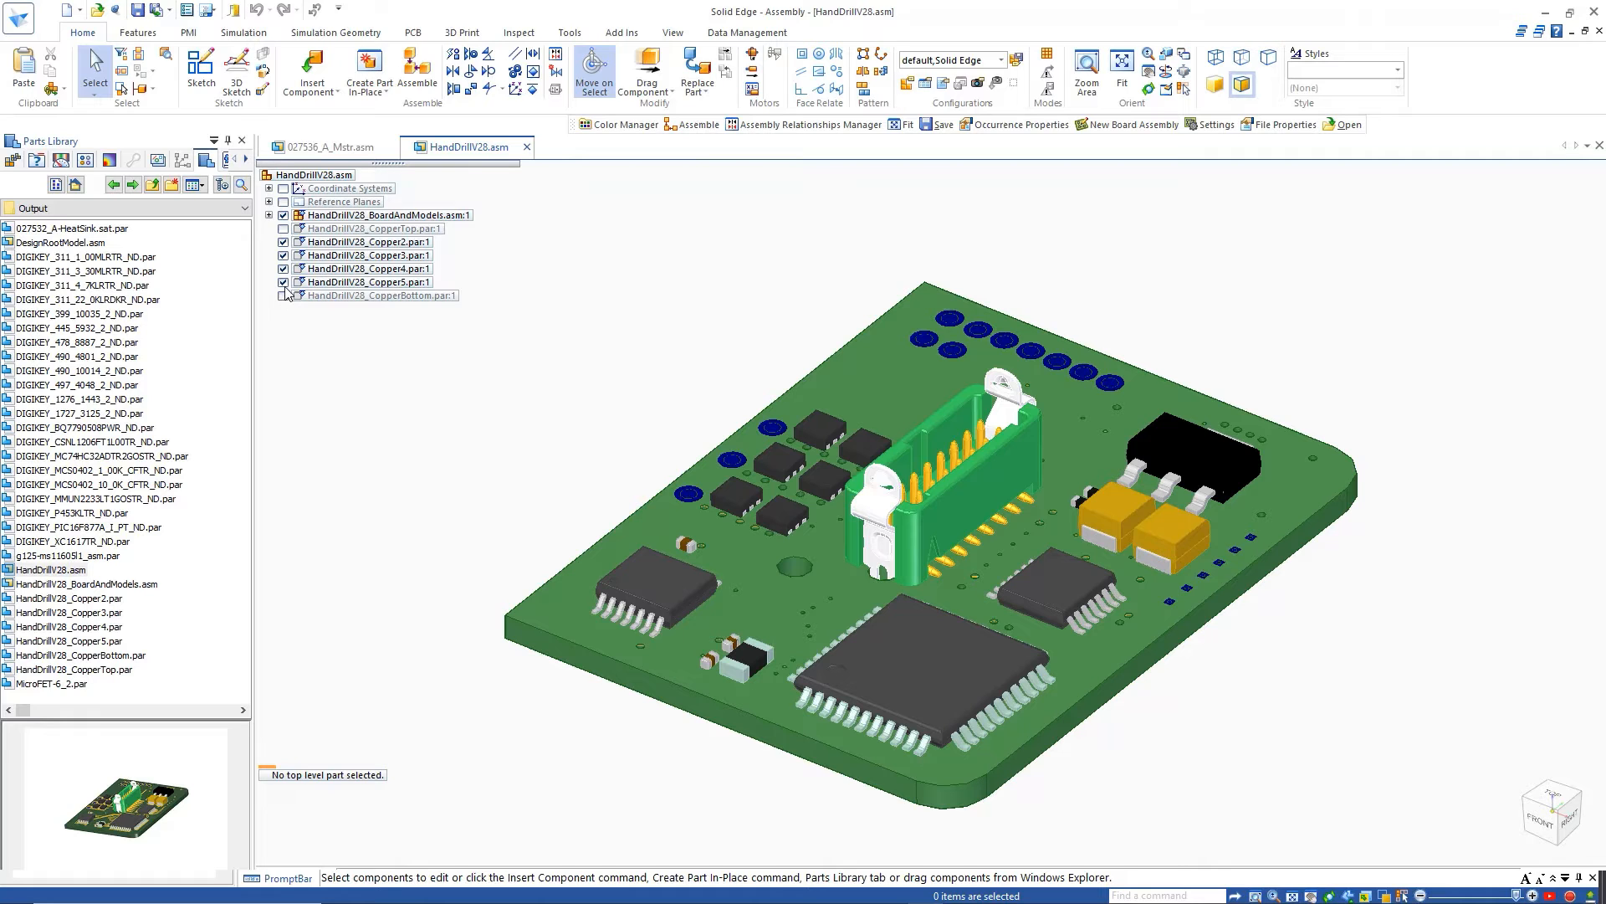
{"action": "left_click", "coordinate": [284, 216]}
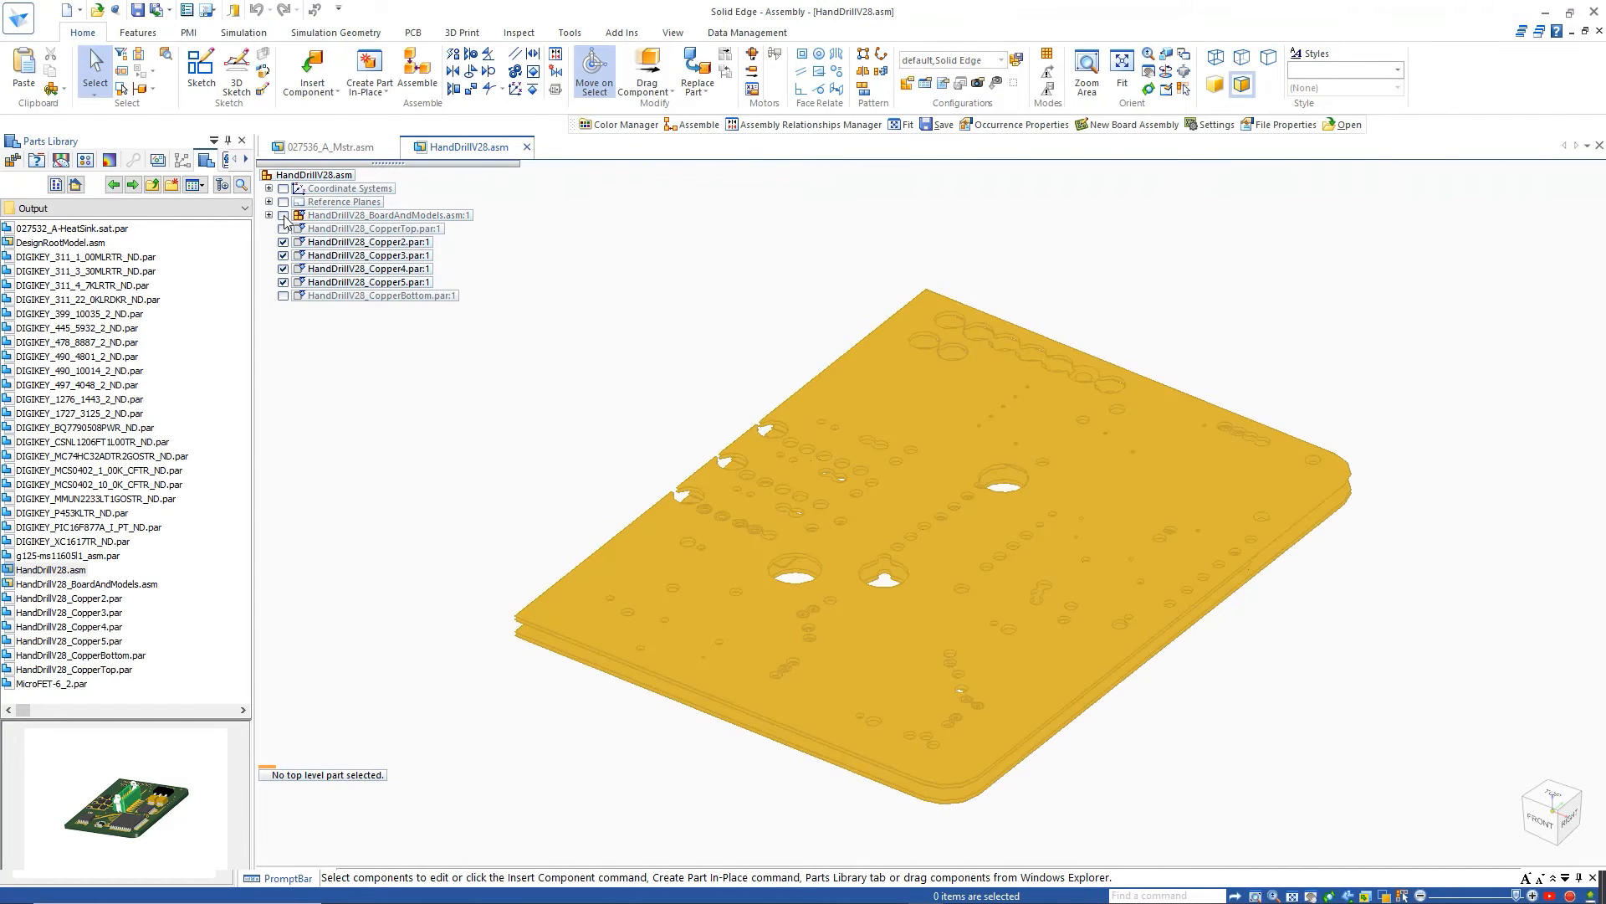
{"action": "mouse_move", "coordinate": [561, 487]}
{"action": "middle_mouse_down"}
{"action": "mouse_move", "coordinate": [545, 538]}
{"action": "mouse_move", "coordinate": [569, 536]}
{"action": "mouse_move", "coordinate": [563, 455]}
{"action": "mouse_move", "coordinate": [606, 384]}
{"action": "mouse_move", "coordinate": [556, 485]}
{"action": "middle_mouse_up"}
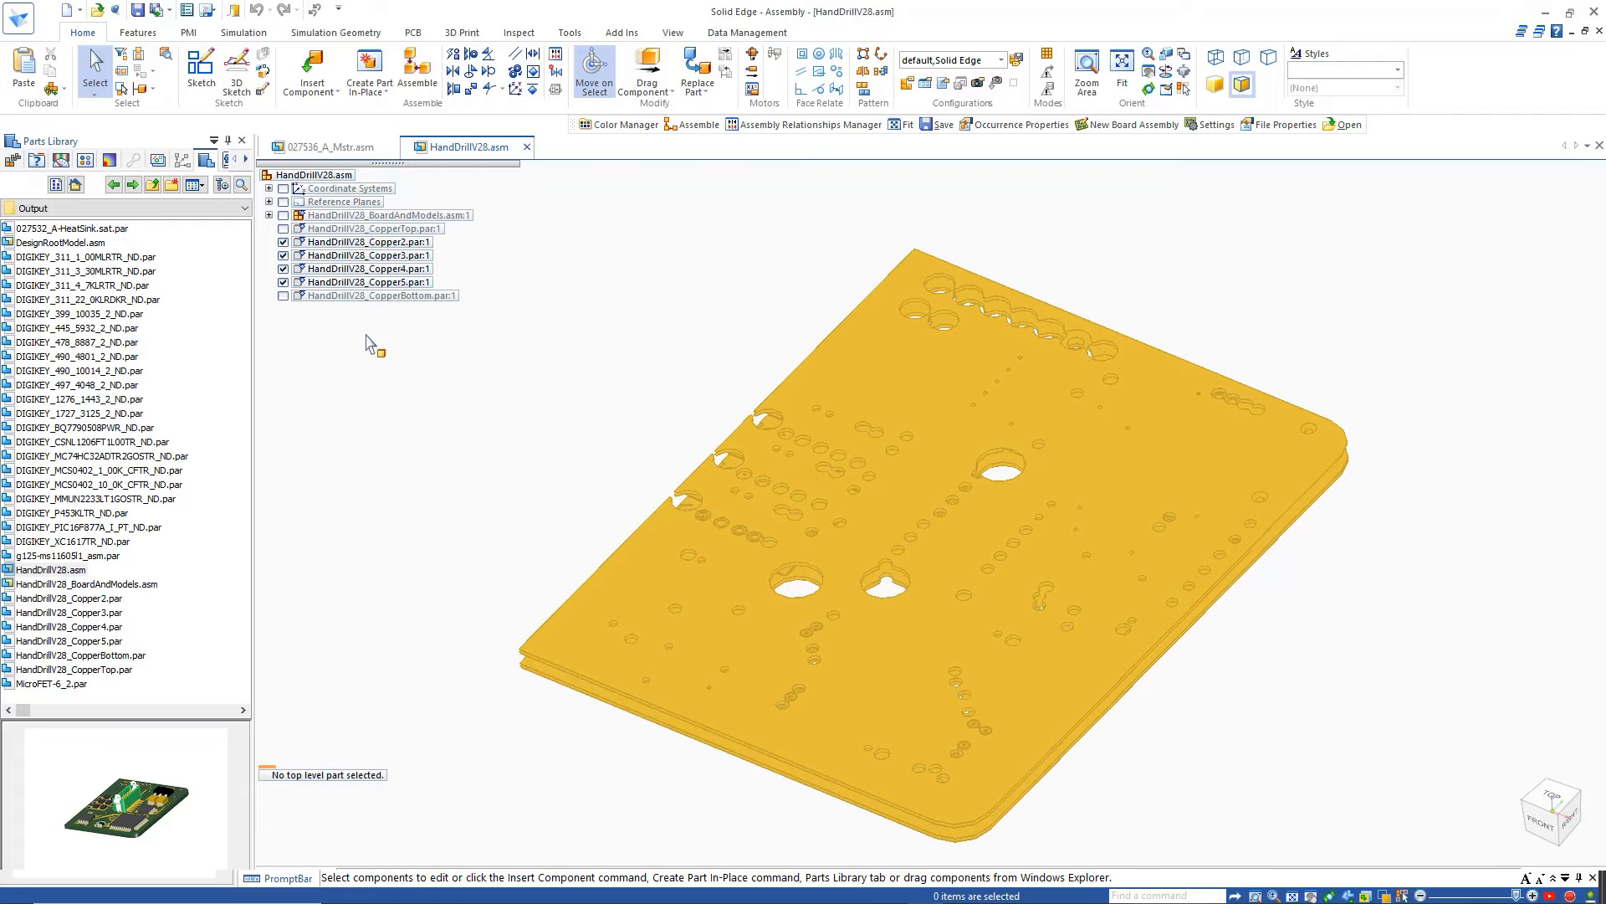
Step: Show the bottom copper, top copper and board-and-models components again and examine the complete board
{"action": "left_click", "coordinate": [283, 295]}
{"action": "left_click", "coordinate": [284, 229]}
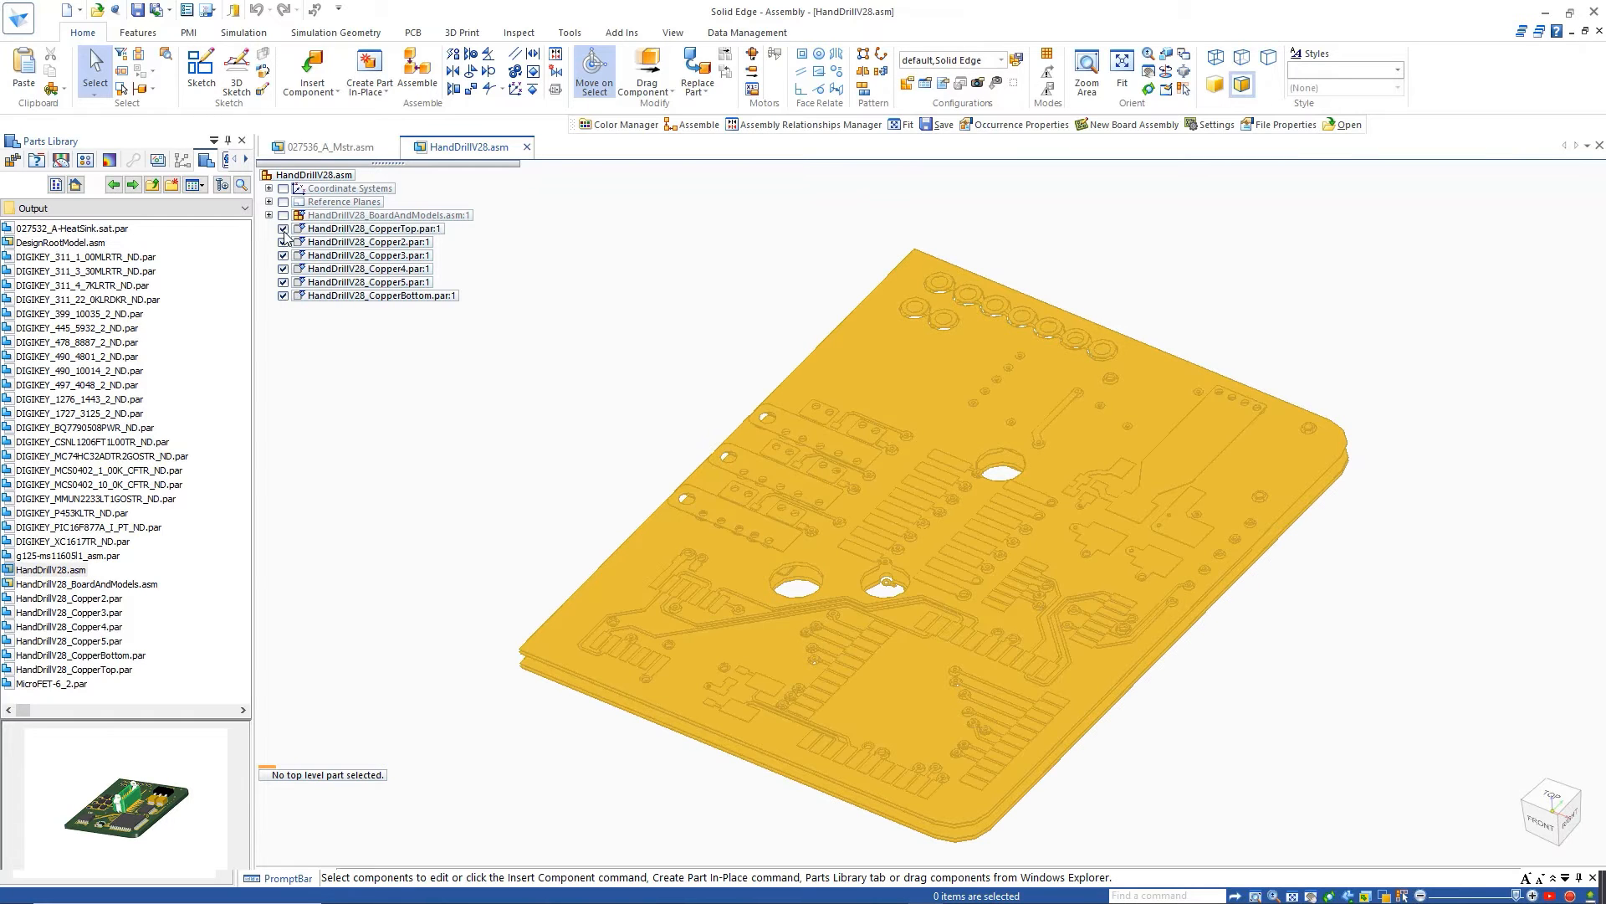
{"action": "left_click", "coordinate": [283, 216]}
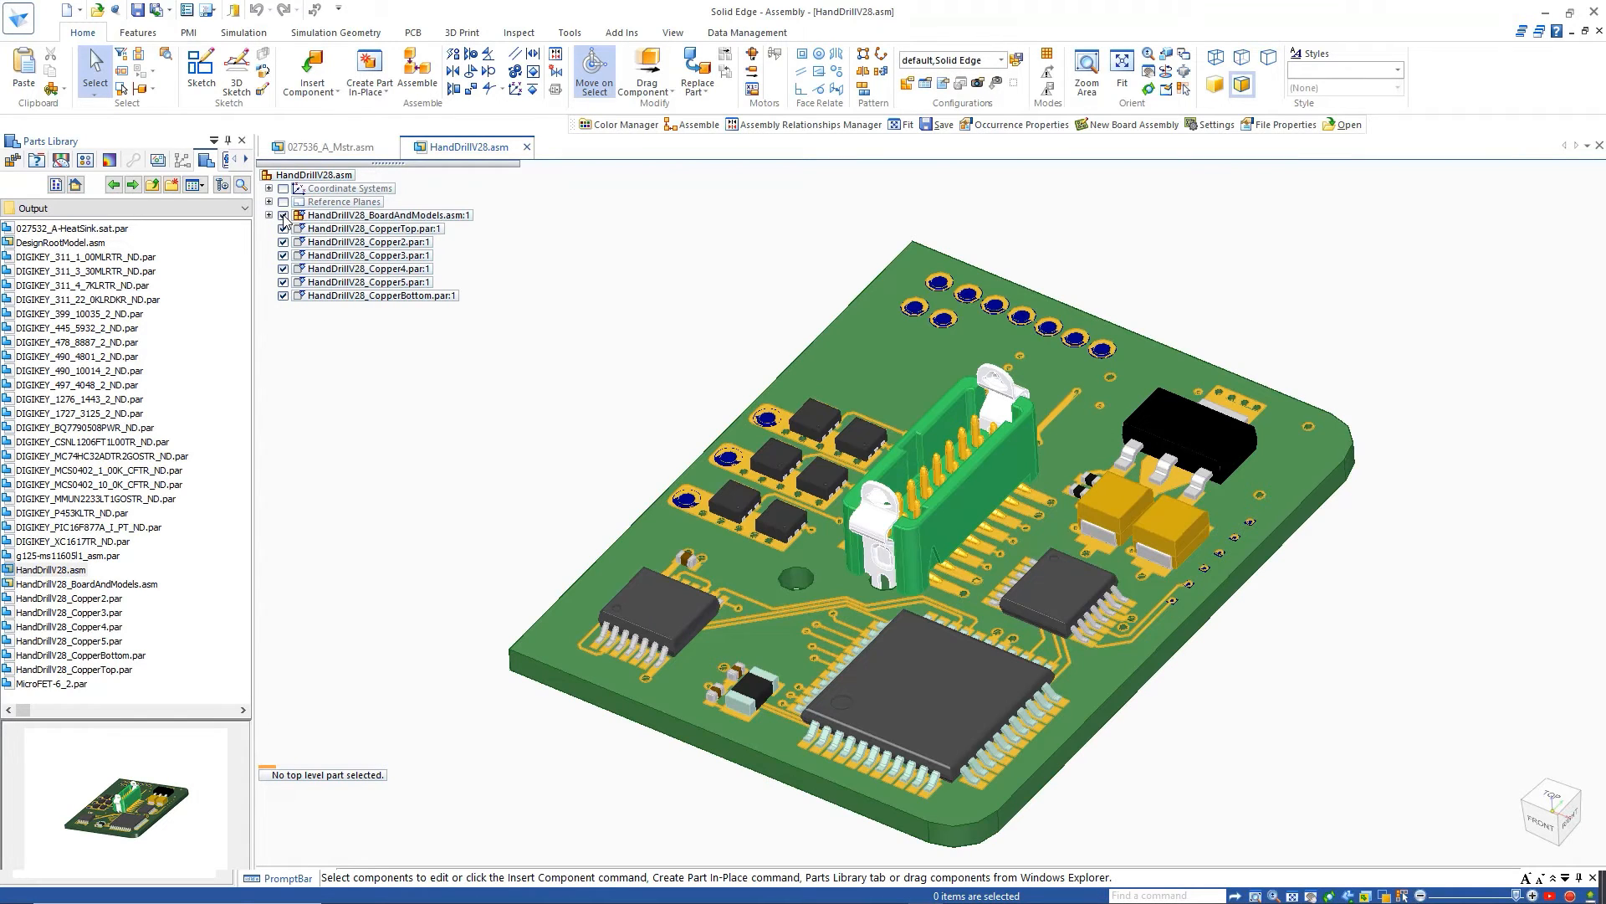
{"action": "middle_click_drag", "start_coordinate": [539, 552], "coordinate": [539, 515]}
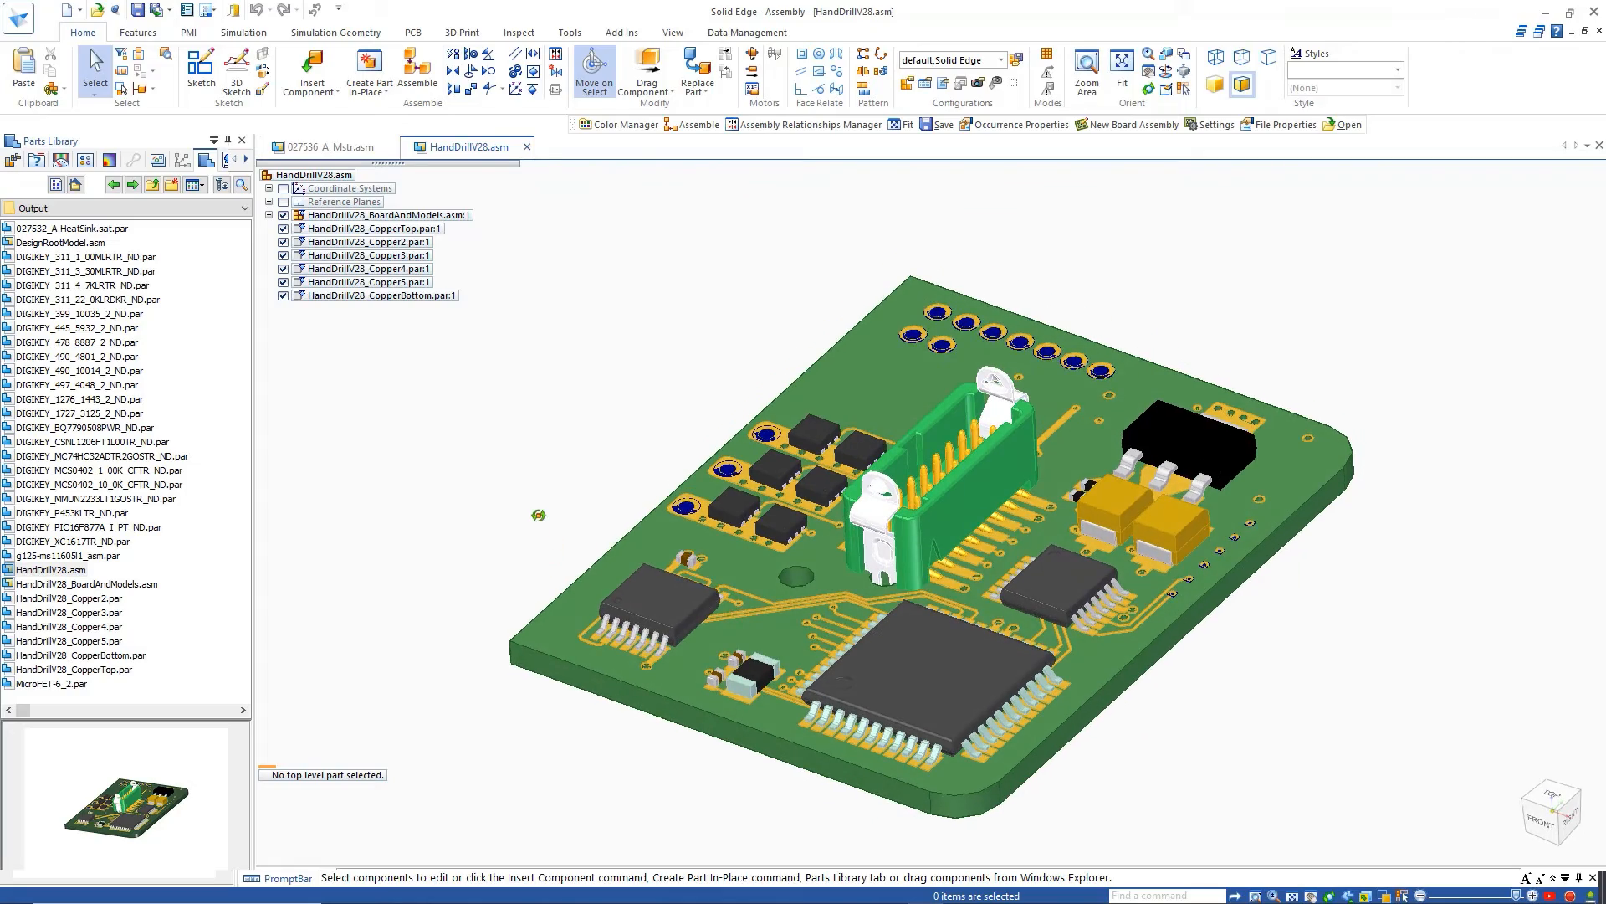
Step: Switch to the 027536_A_Mstr.asm assembly and examine the PCB up close inside the drill housing
{"action": "left_click", "coordinate": [365, 155]}
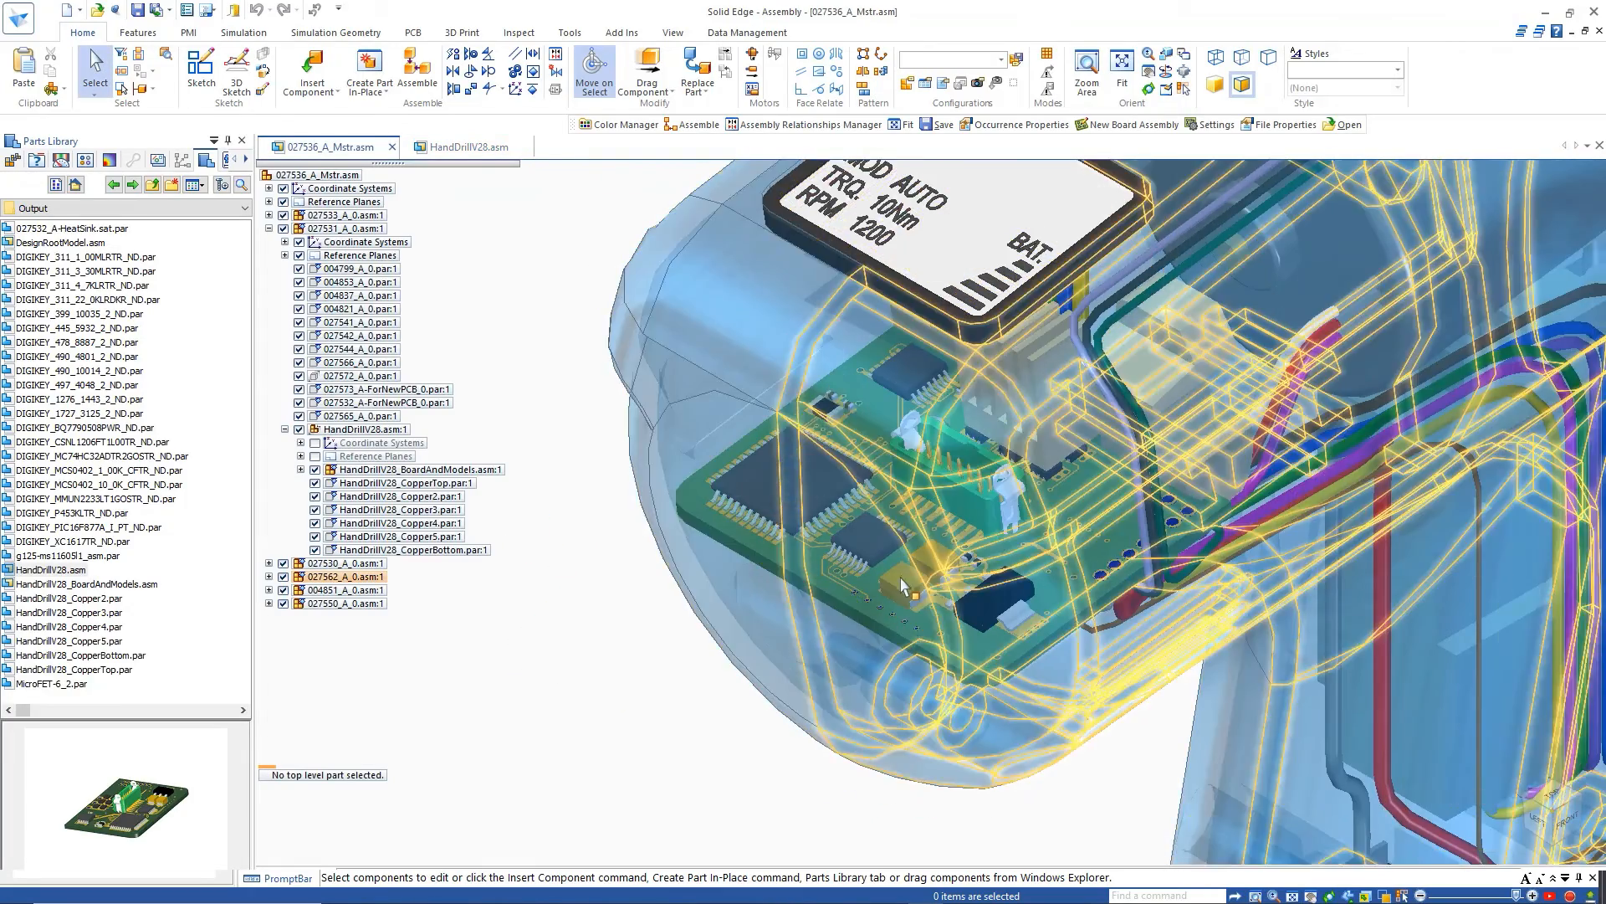
{"action": "scroll", "coordinate": [903, 583], "scroll_direction": "up", "scroll_amount": 5}
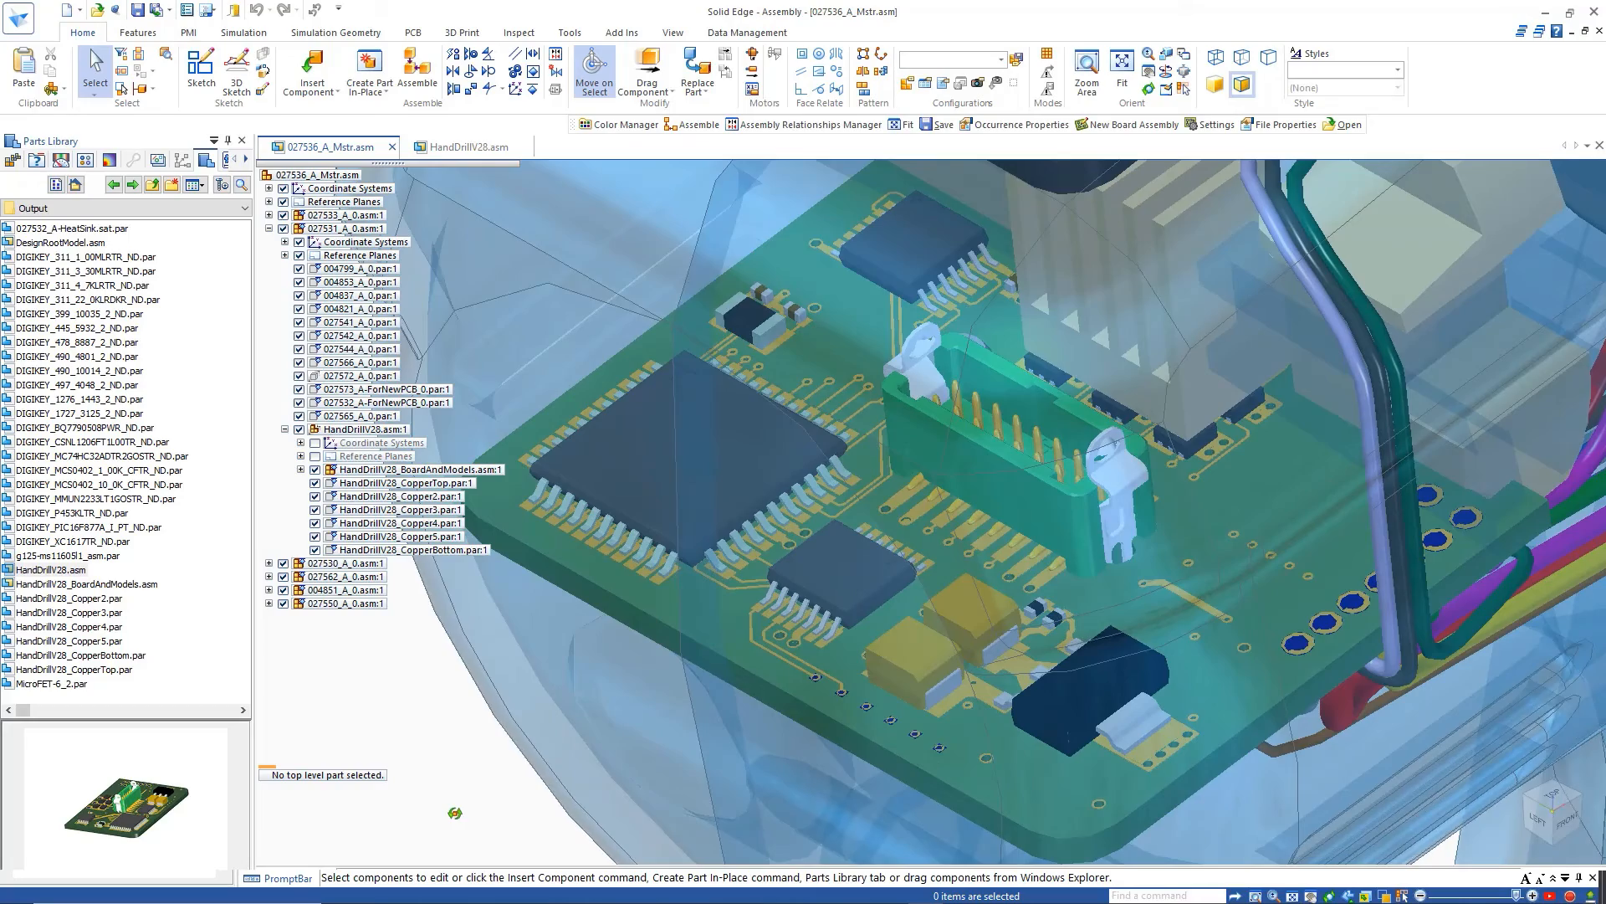
{"action": "middle_click_drag", "start_coordinate": [455, 813], "coordinate": [653, 744]}
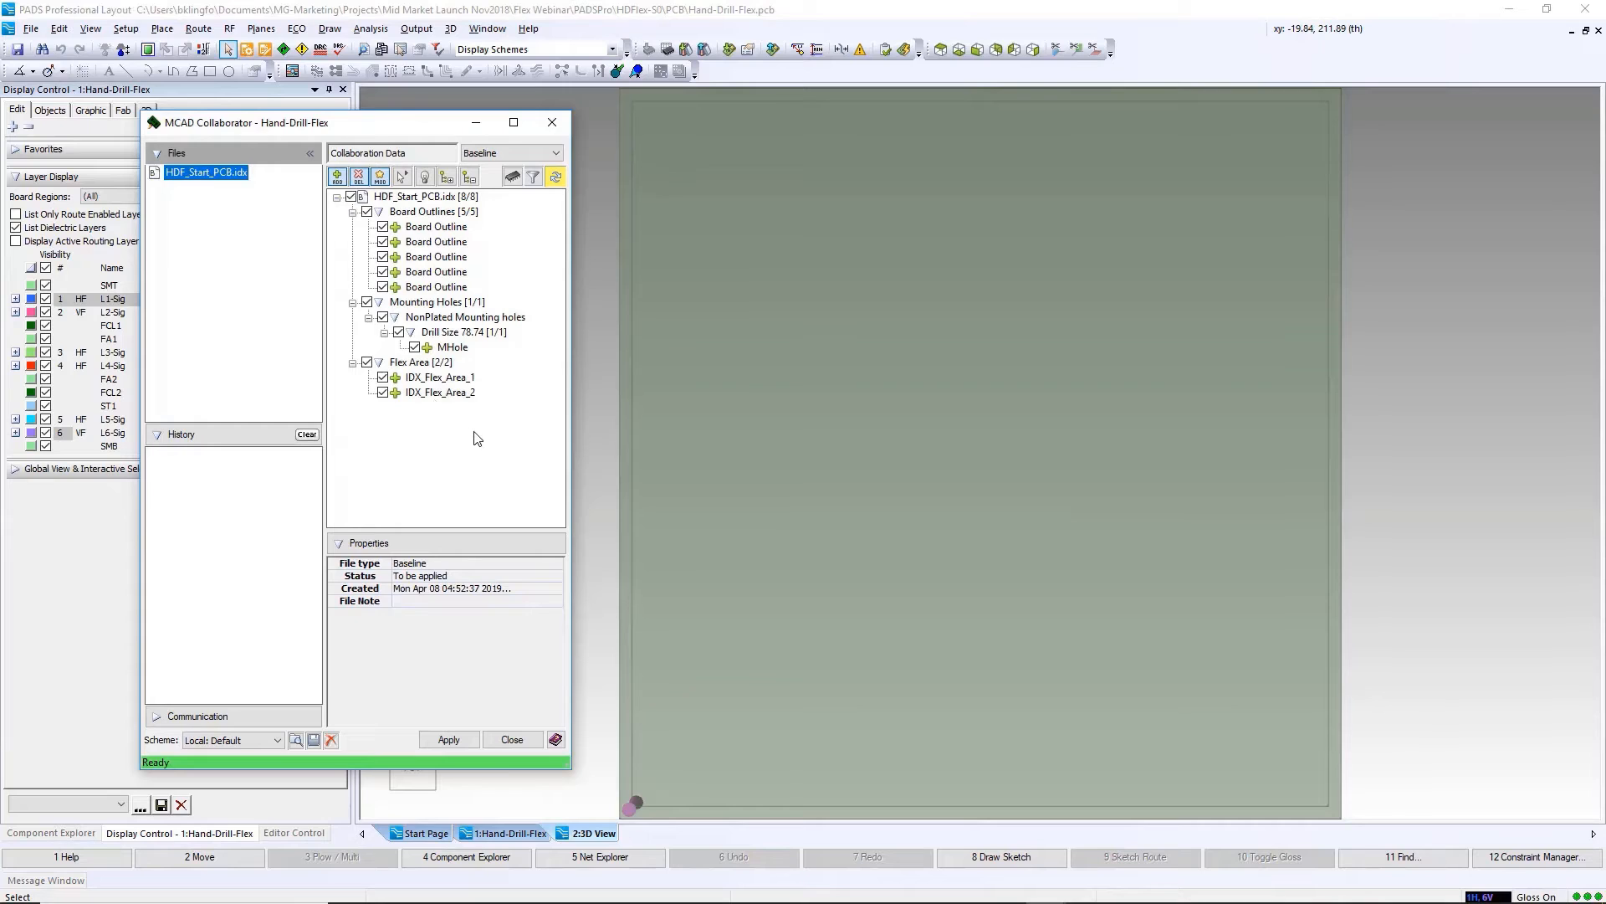
Step: Apply the HDF_Start_PCB.idx baseline to the Hand-Drill-Flex design in PADS Professional Layout and close the MCAD Collaborator
{"action": "left_click", "coordinate": [461, 740]}
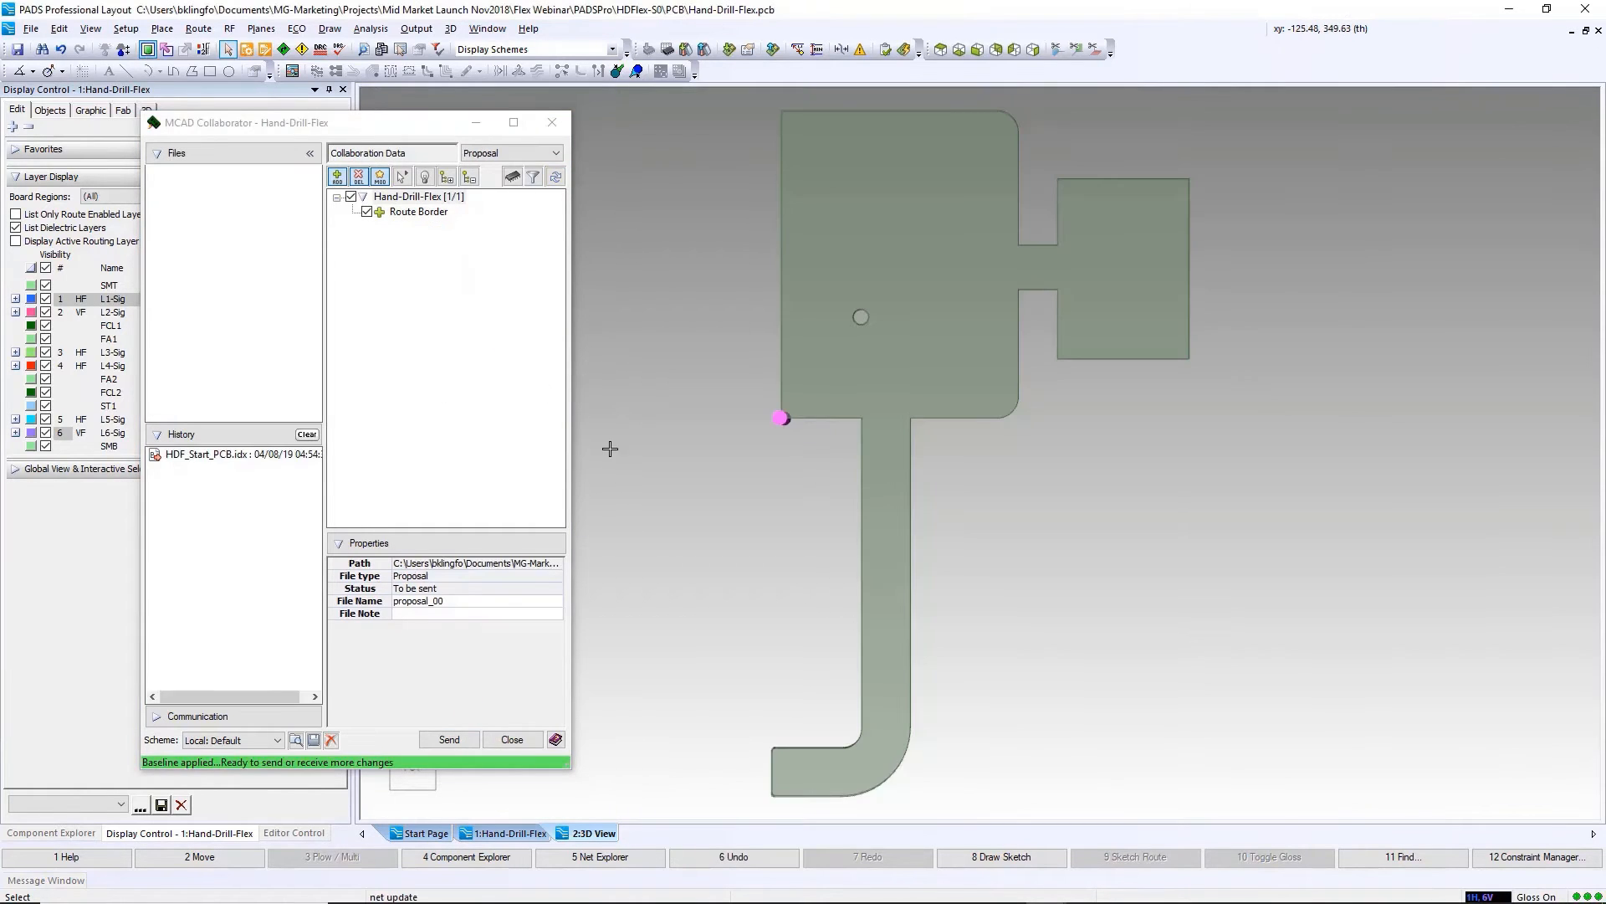
{"action": "left_click", "coordinate": [524, 744]}
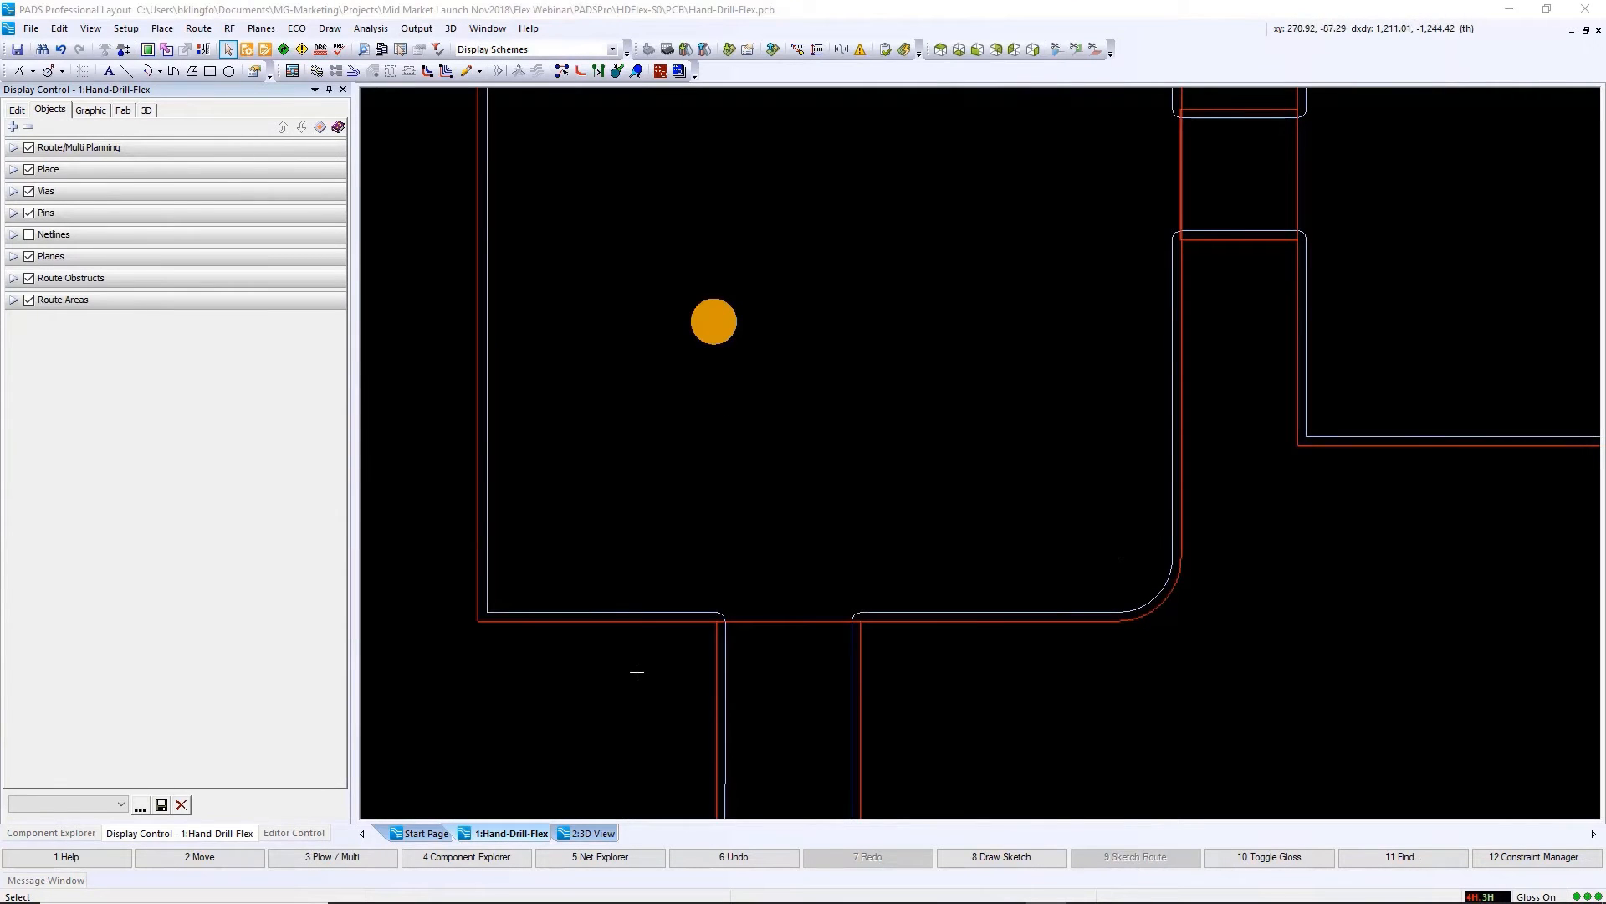
Step: Rename the flex board outline IDX_Flex_Area_2 as Flex_LCD
{"action": "double_click", "coordinate": [715, 661]}
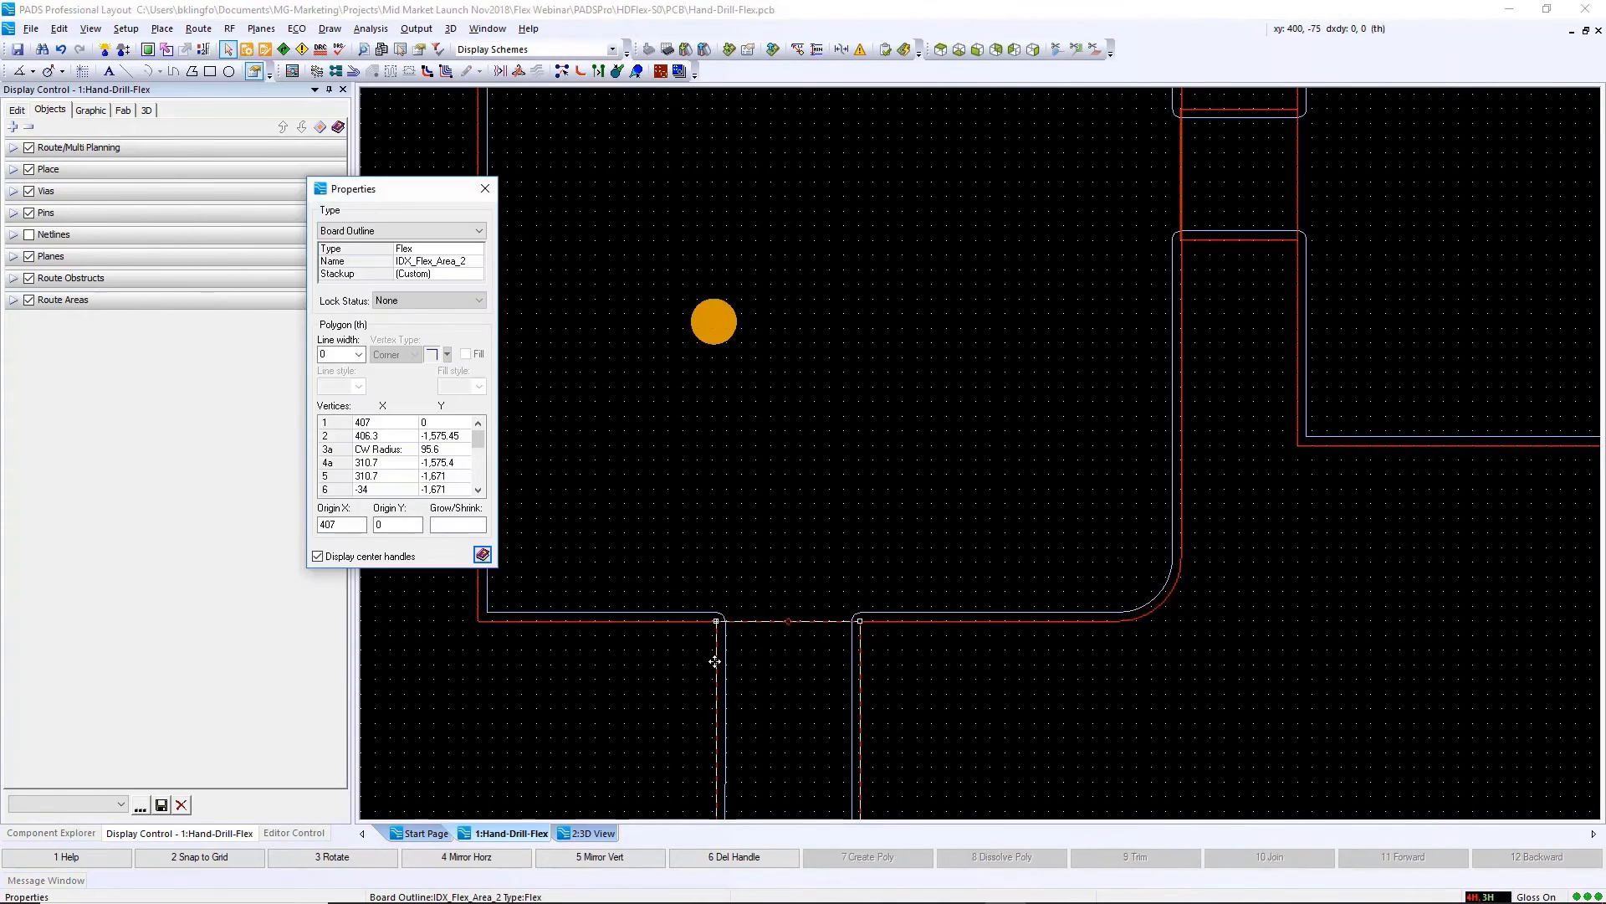
{"action": "left_click", "coordinate": [471, 266]}
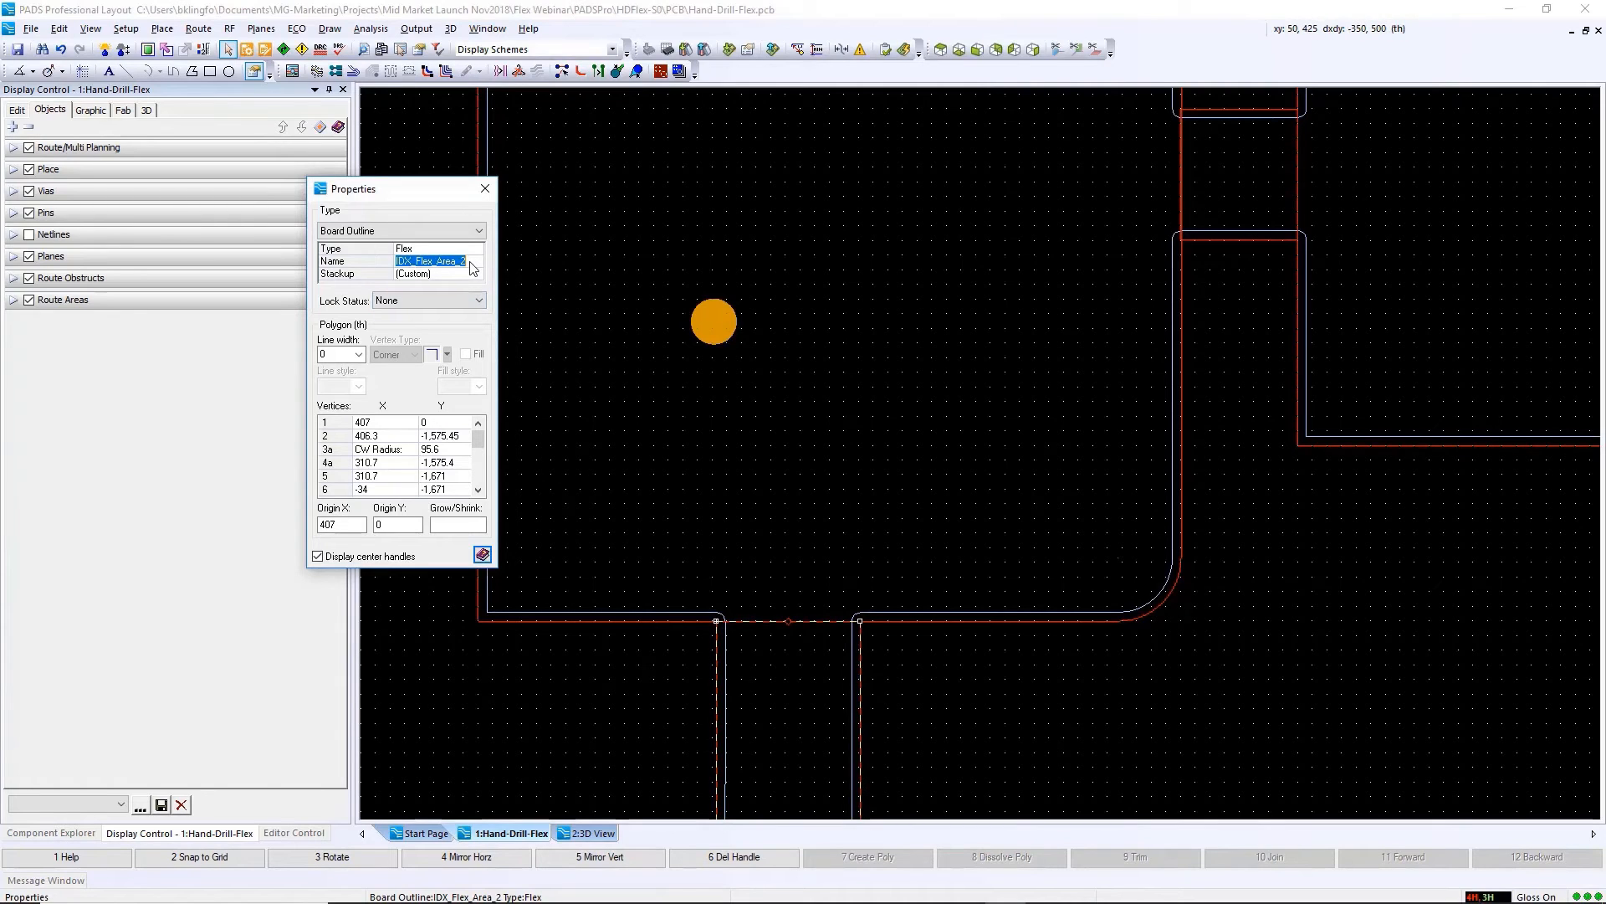
{"action": "type", "text": "Flex_LCD"}
{"action": "key", "text": "Return"}
Step: Give Flex_LCD a custom stackup that includes only FCL1, FA1, L3-Sig, FS1, L4-Sig, FA2, FCL2 and the ST1 stiffener
{"action": "left_click", "coordinate": [476, 276]}
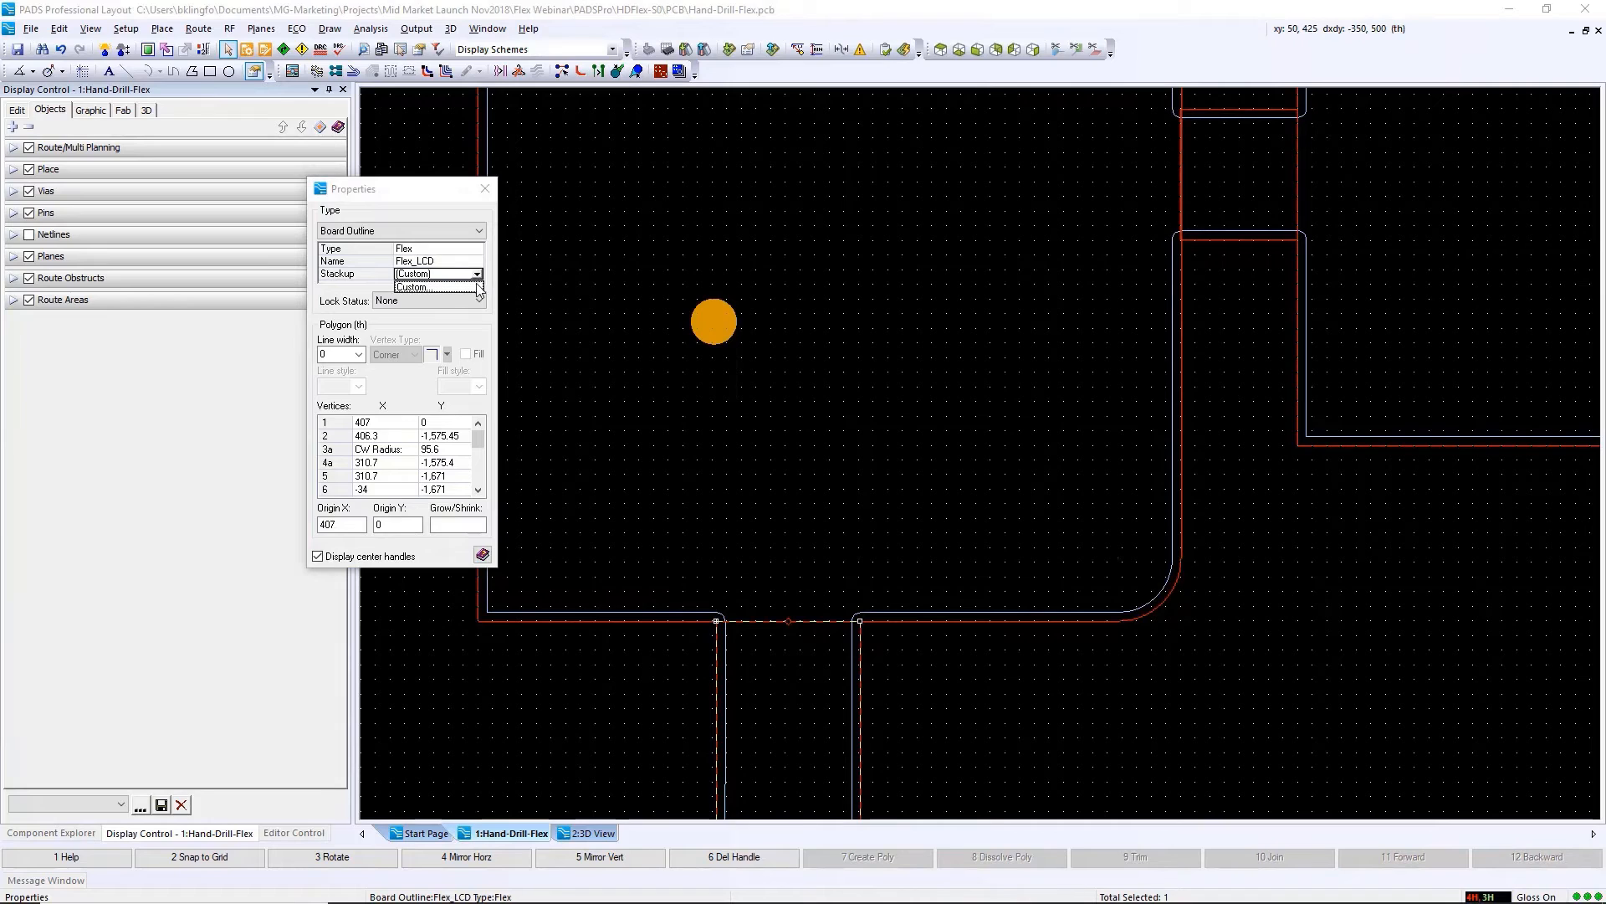
{"action": "left_click", "coordinate": [478, 288]}
{"action": "left_click", "coordinate": [221, 322]}
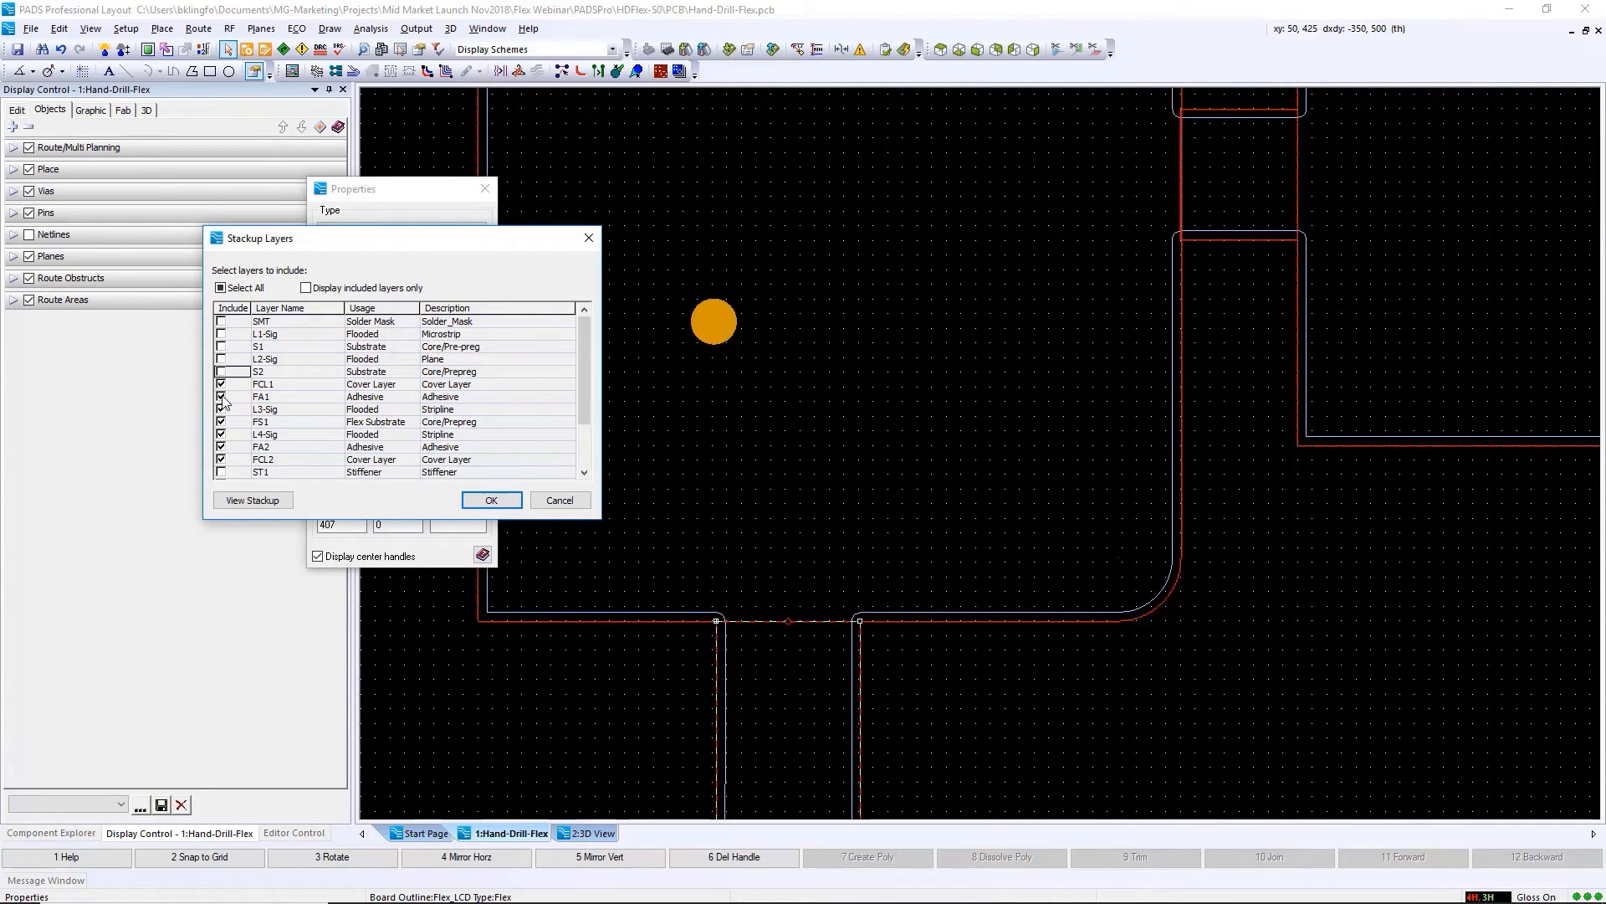
{"action": "scroll", "coordinate": [222, 479], "scroll_direction": "down", "scroll_amount": 2}
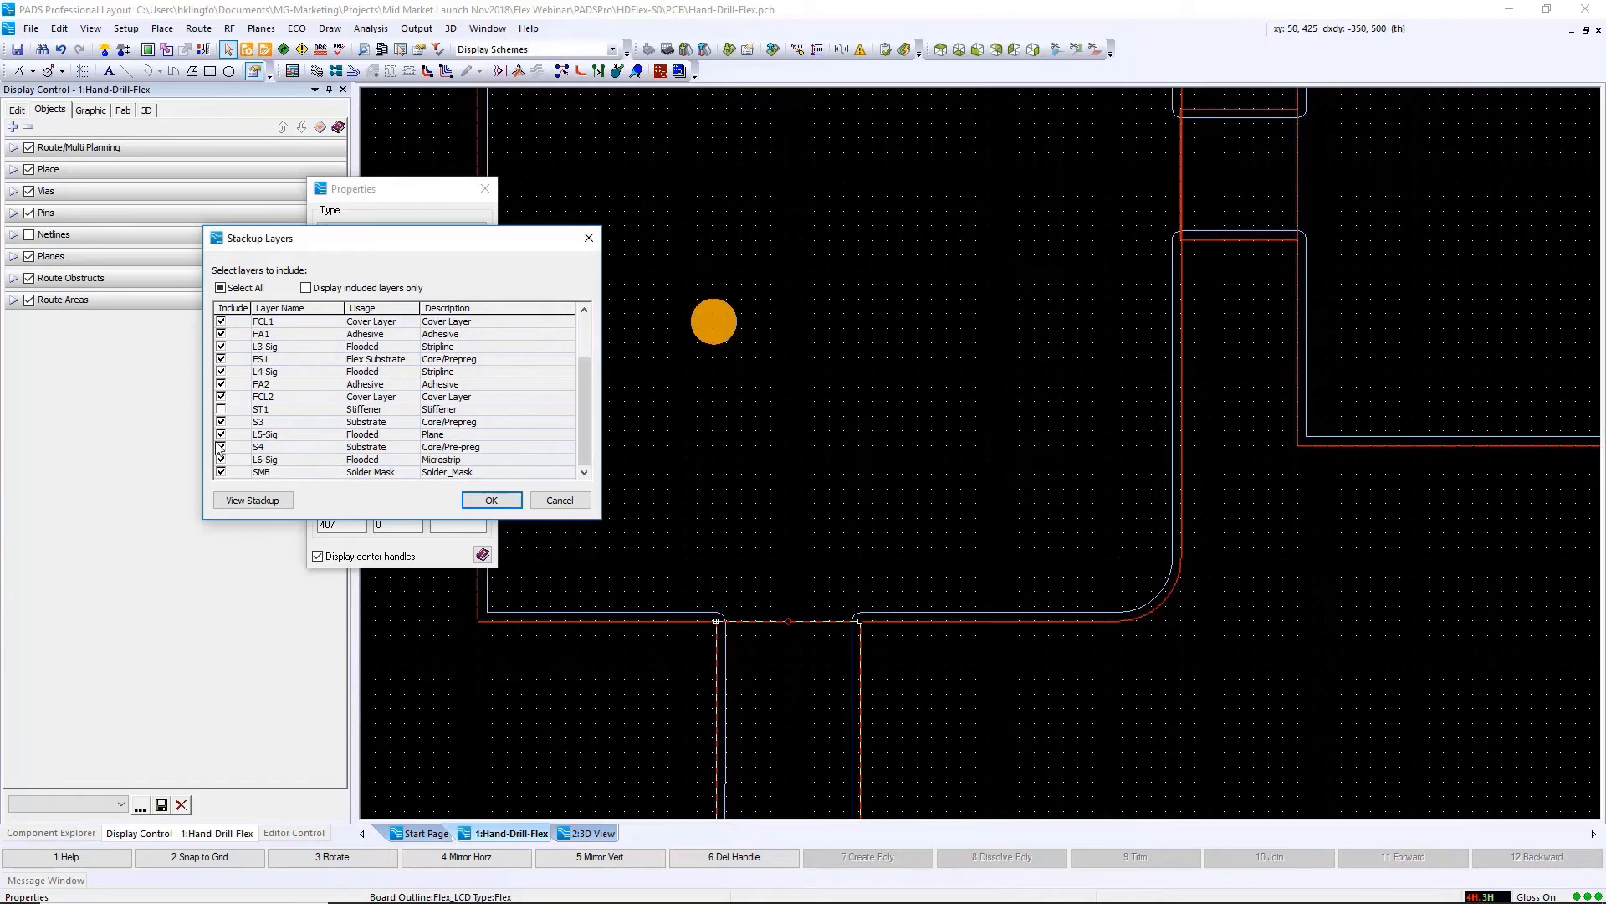
{"action": "left_click", "coordinate": [221, 421]}
{"action": "left_click", "coordinate": [220, 434]}
{"action": "left_click", "coordinate": [221, 459]}
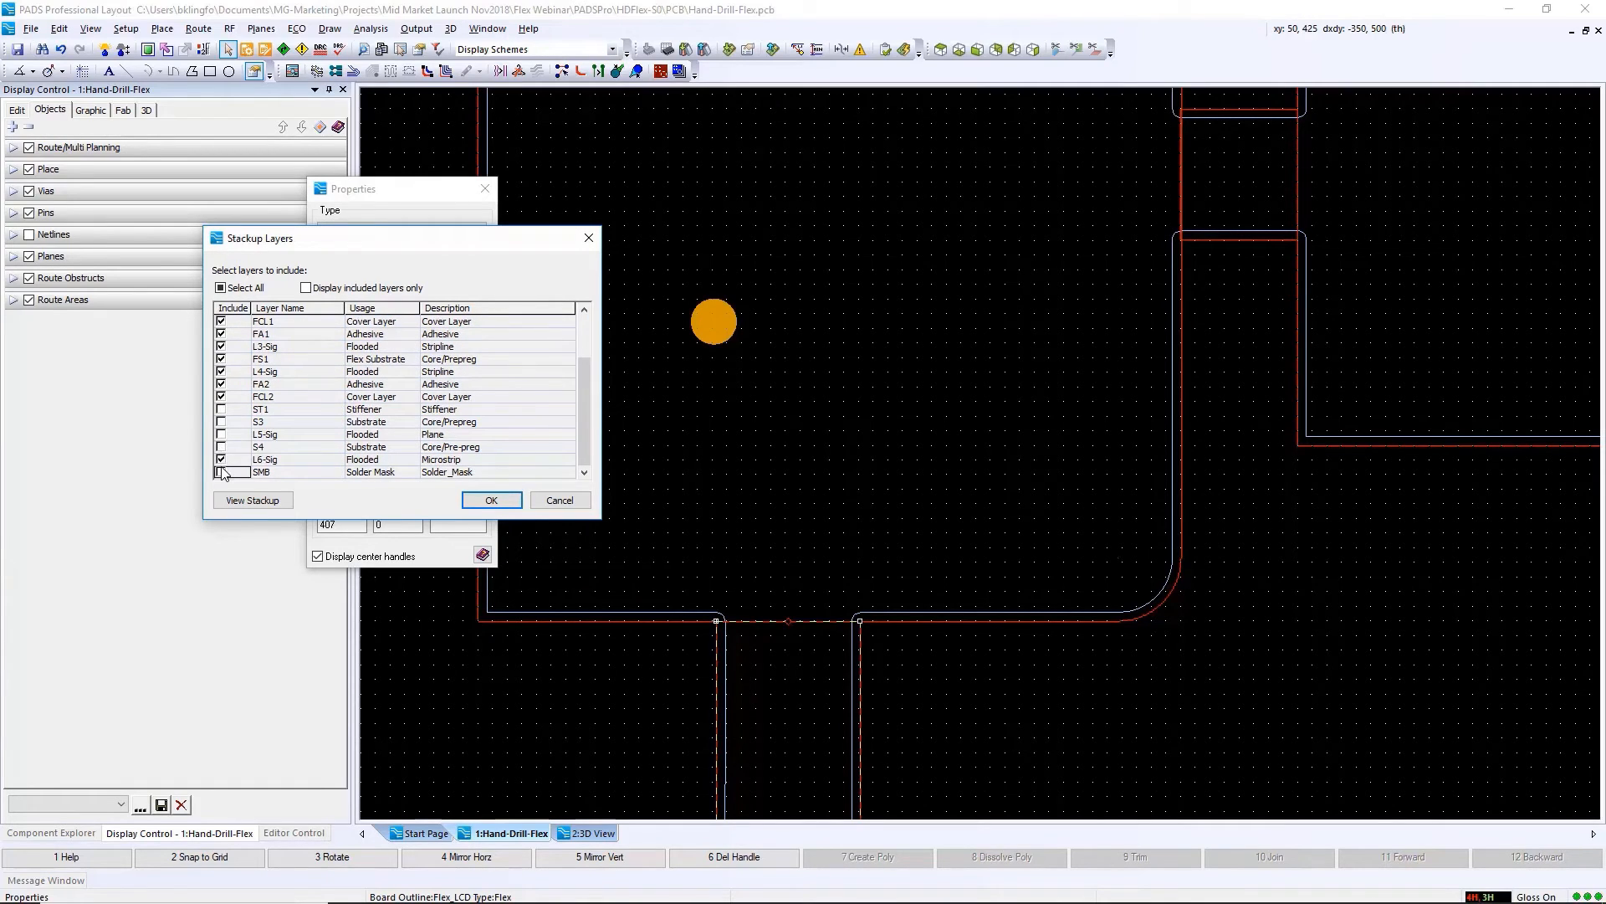
{"action": "left_click", "coordinate": [220, 472]}
{"action": "left_click", "coordinate": [222, 409]}
{"action": "scroll", "coordinate": [302, 452], "scroll_direction": "up", "scroll_amount": 2}
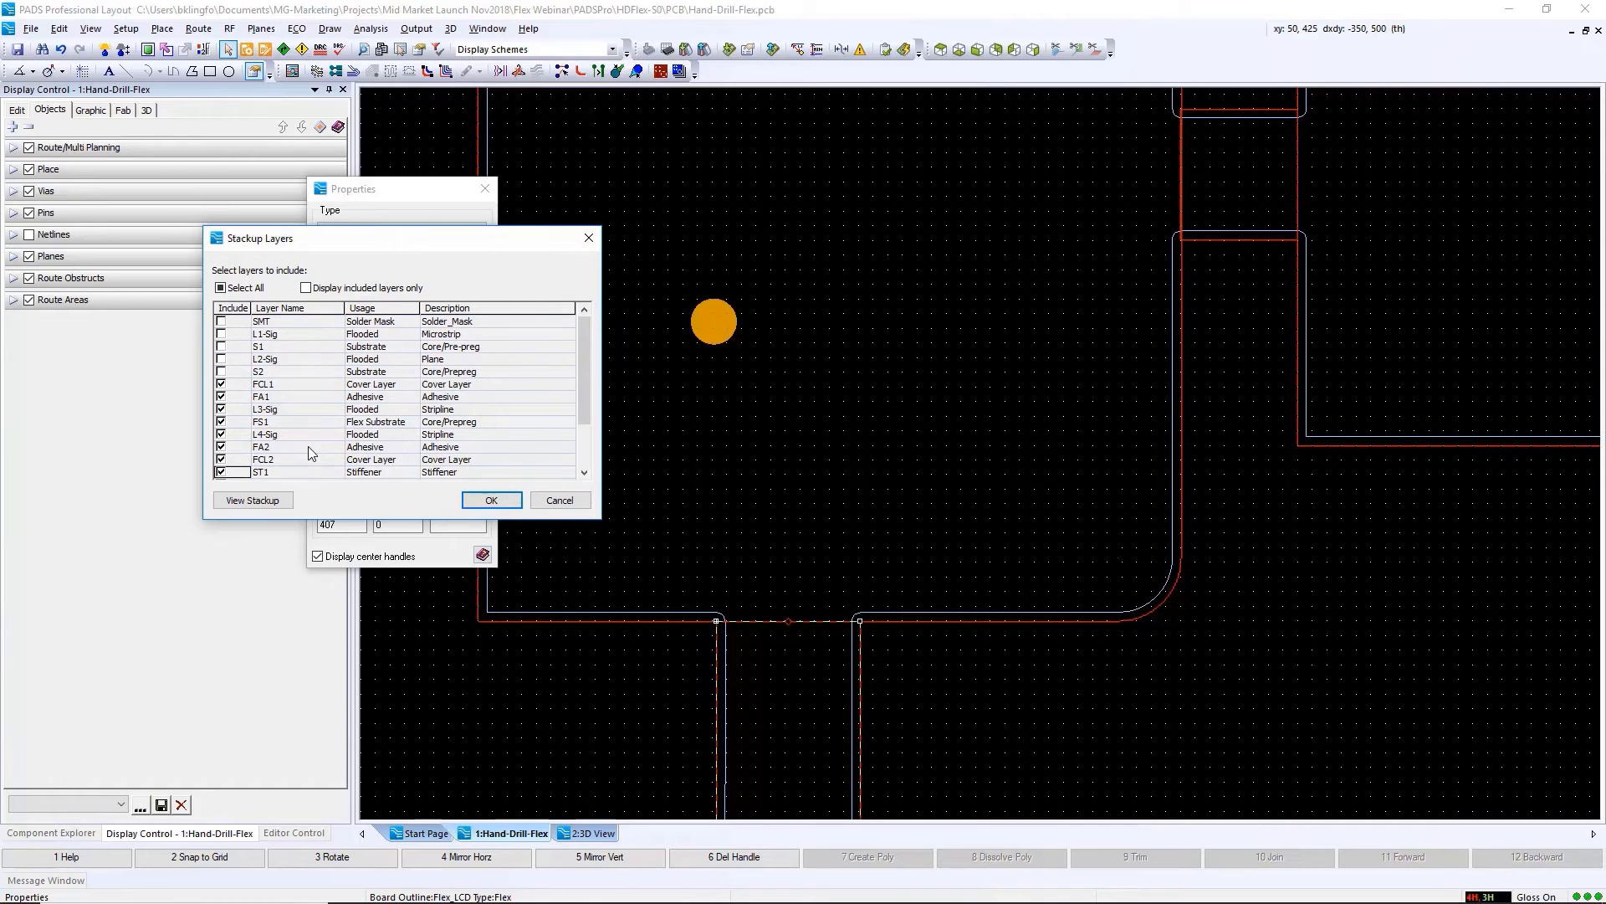
Step: Examine the Flex_LCD stackup cross-section, accept the layer selection and close the outline's properties
{"action": "left_click", "coordinate": [261, 500]}
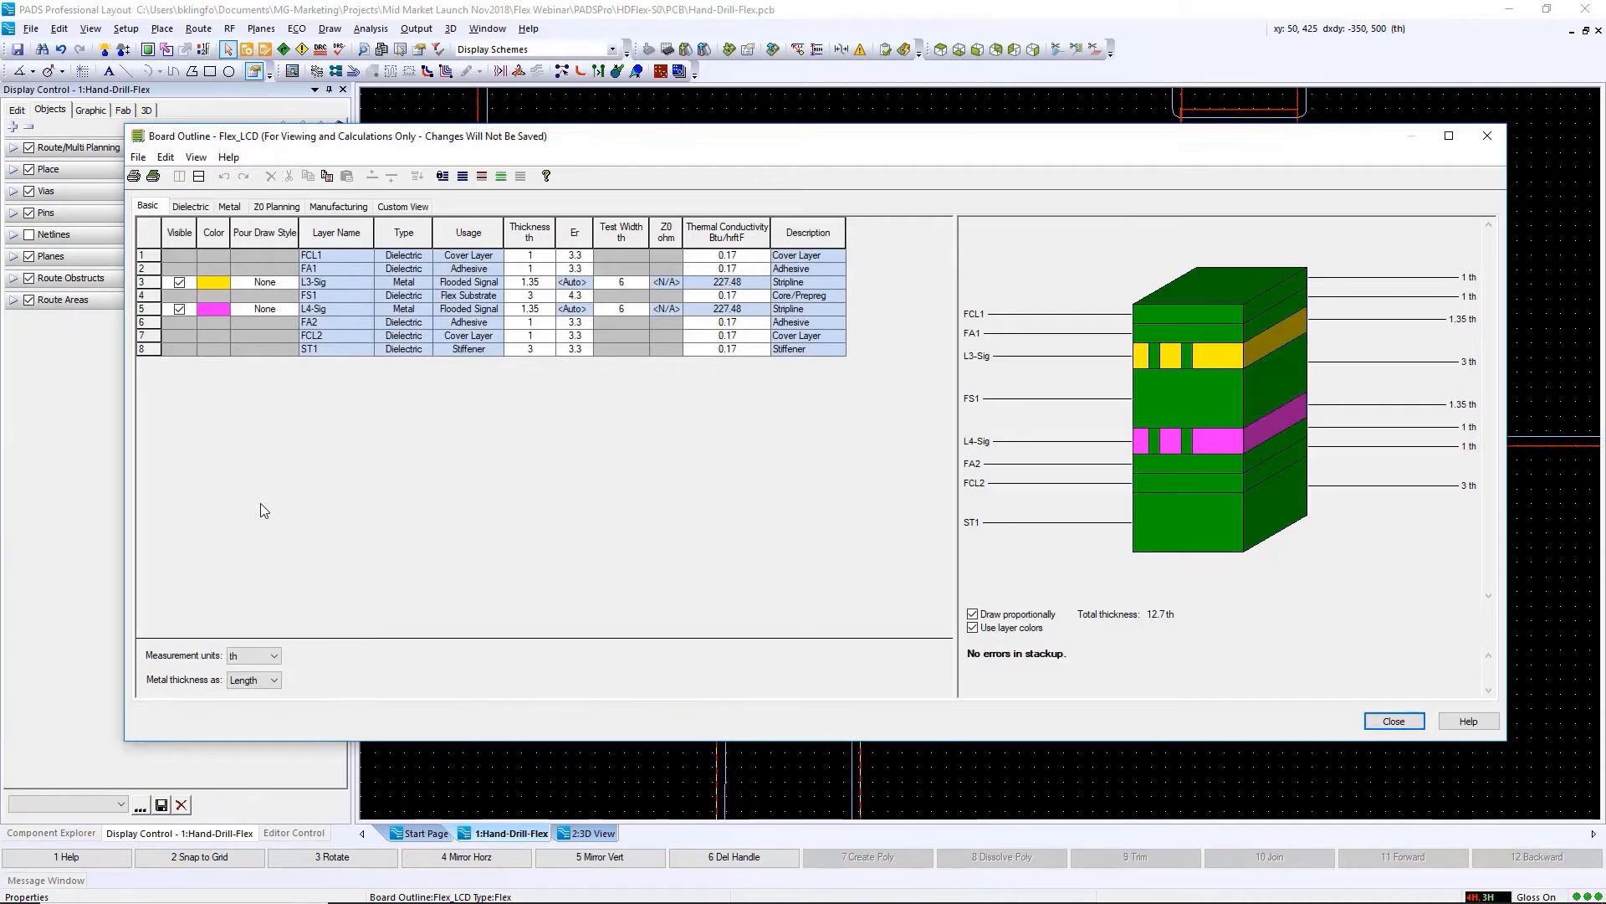
{"action": "left_click", "coordinate": [1487, 135]}
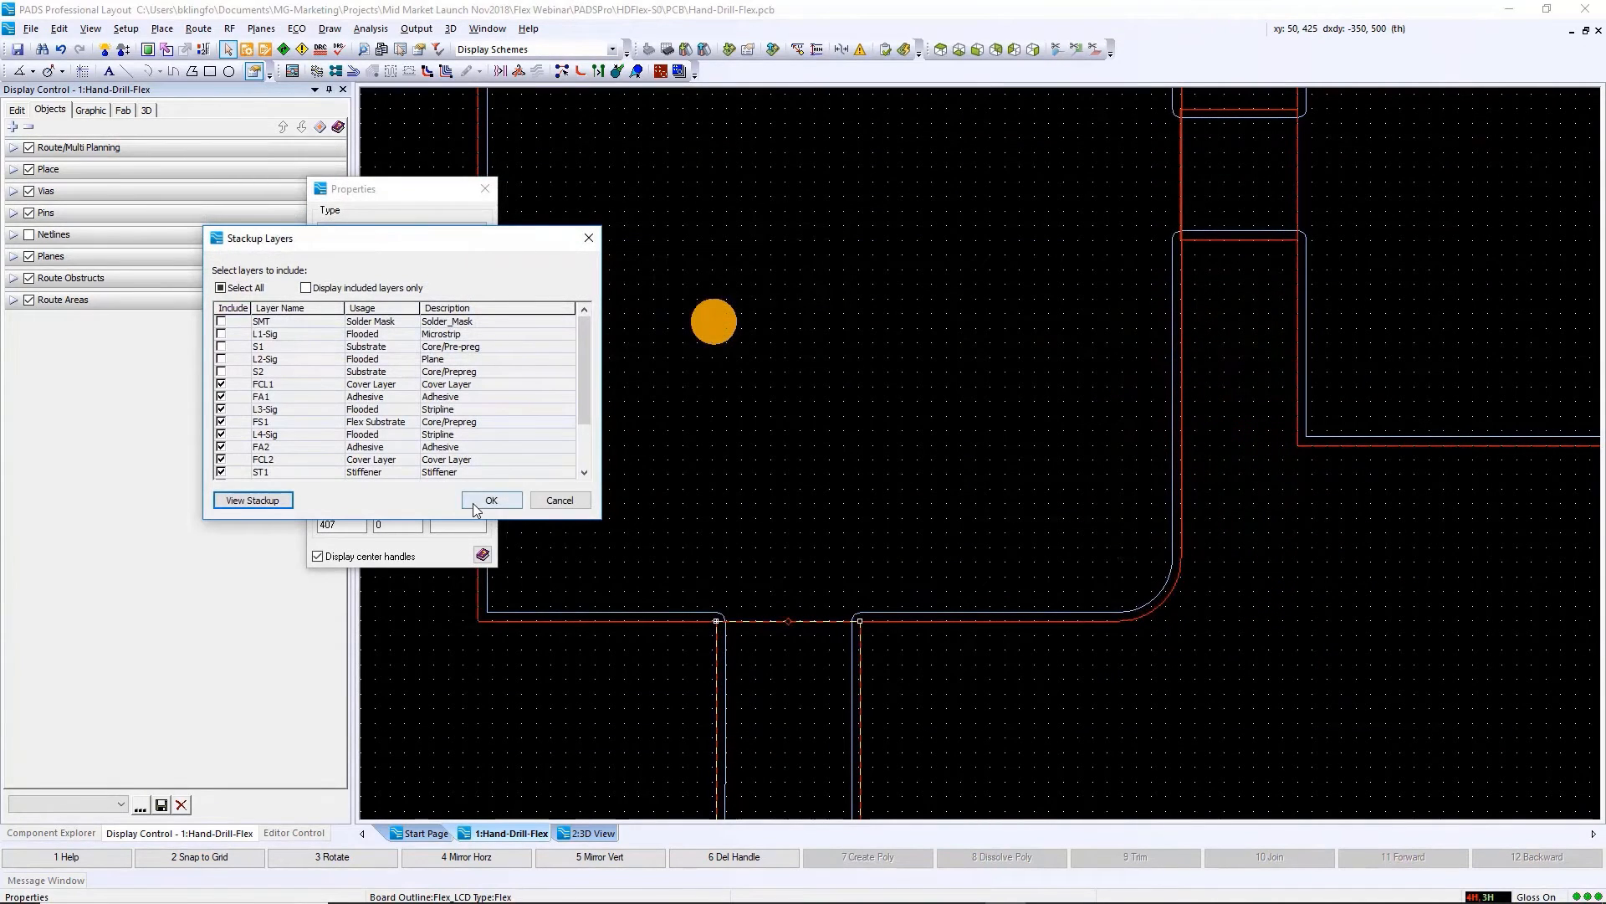
{"action": "left_click", "coordinate": [492, 500]}
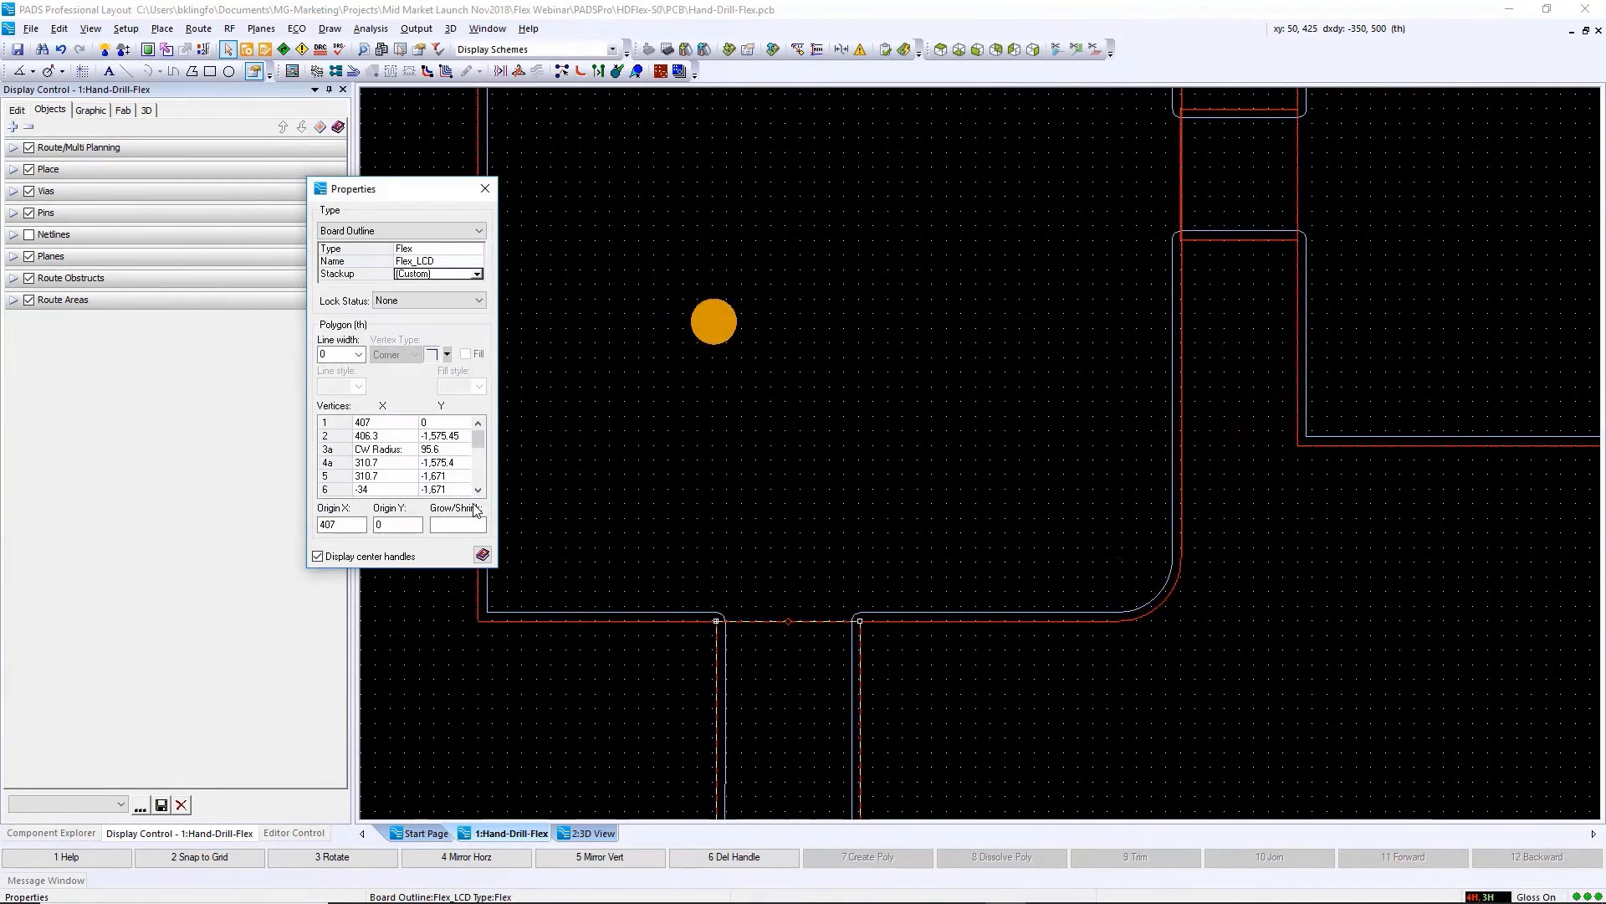
{"action": "left_click", "coordinate": [486, 190]}
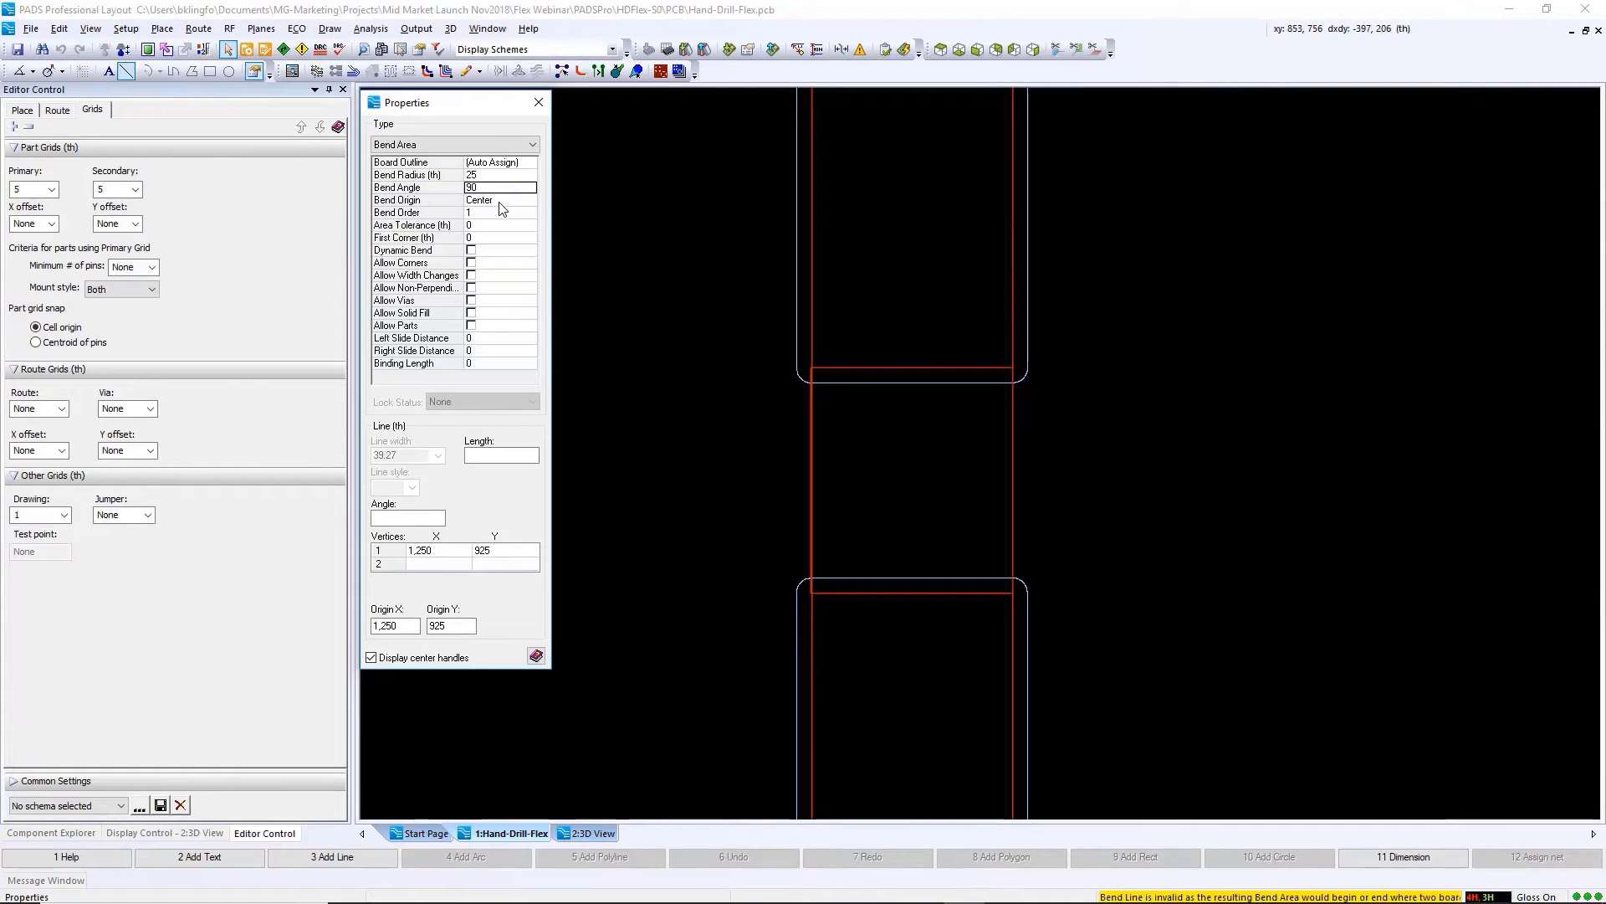
Step: Set the bend origin to Left and draw a vertical bend area about 302 th long across the short flex between the rigid boards
{"action": "left_click", "coordinate": [499, 200]}
{"action": "left_click", "coordinate": [531, 201]}
{"action": "left_click", "coordinate": [518, 228]}
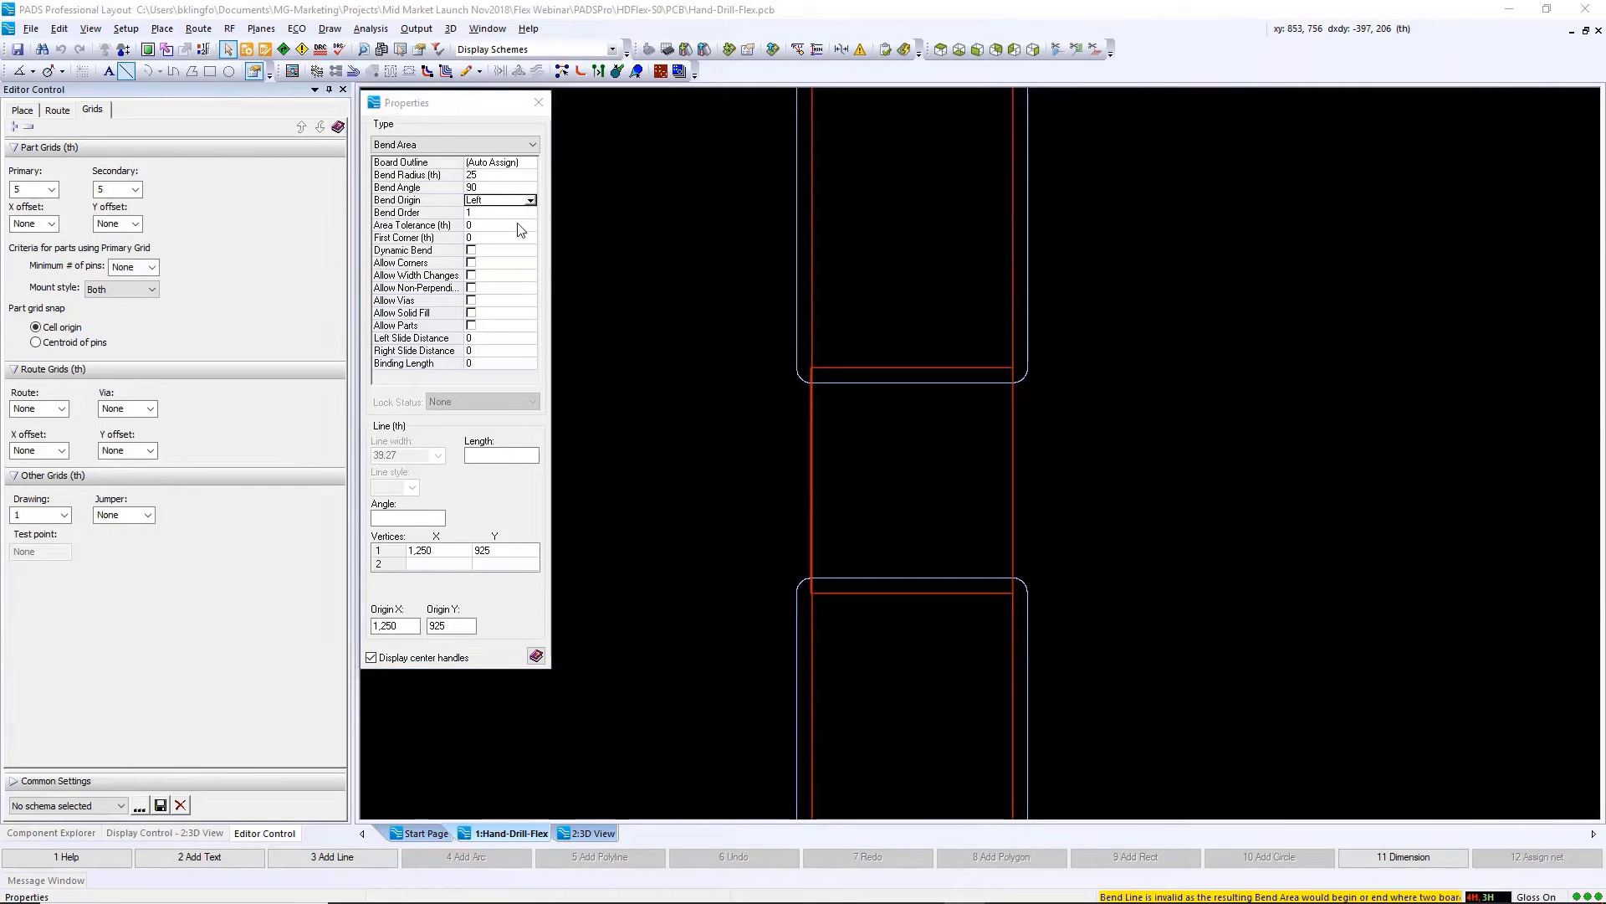
{"action": "left_click", "coordinate": [835, 636]}
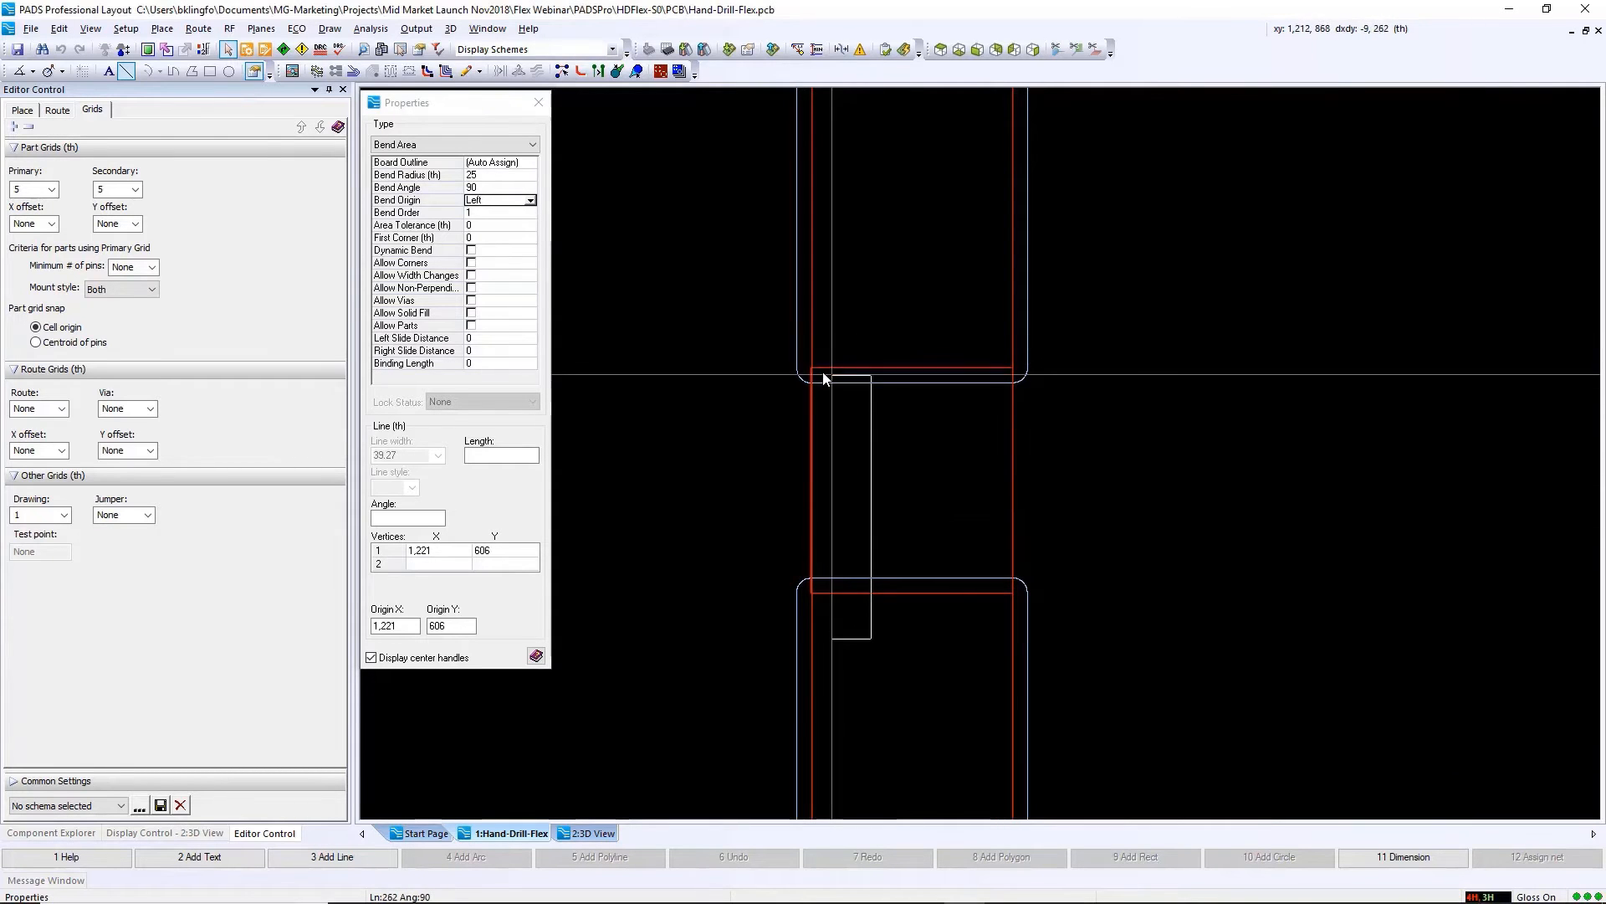
{"action": "left_click", "coordinate": [821, 336]}
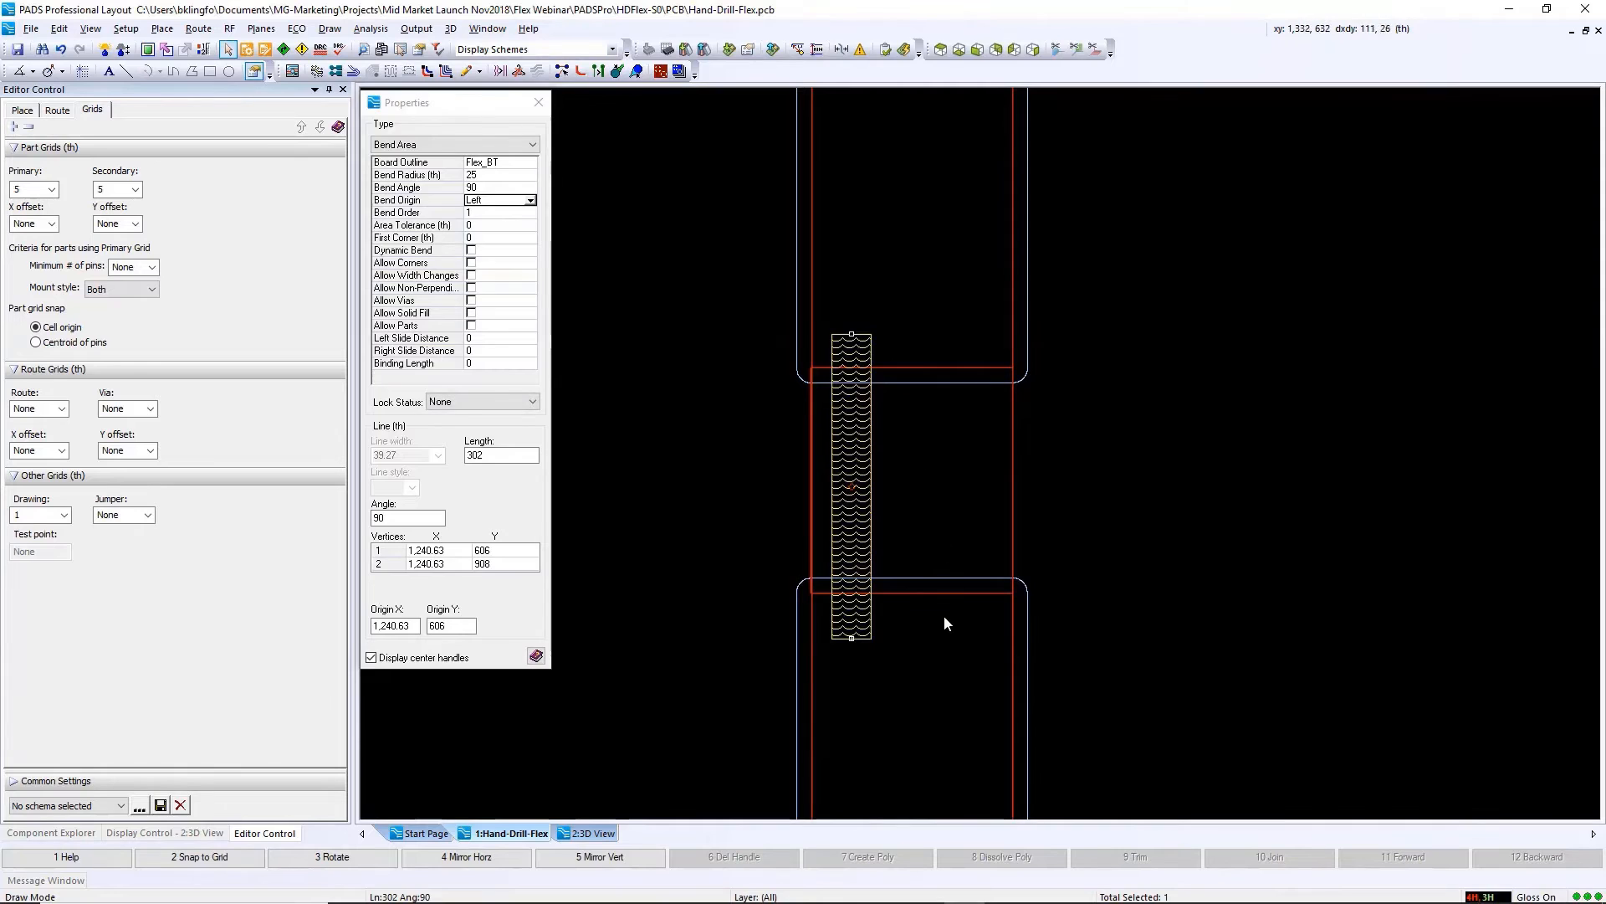
{"action": "left_click", "coordinate": [942, 640]}
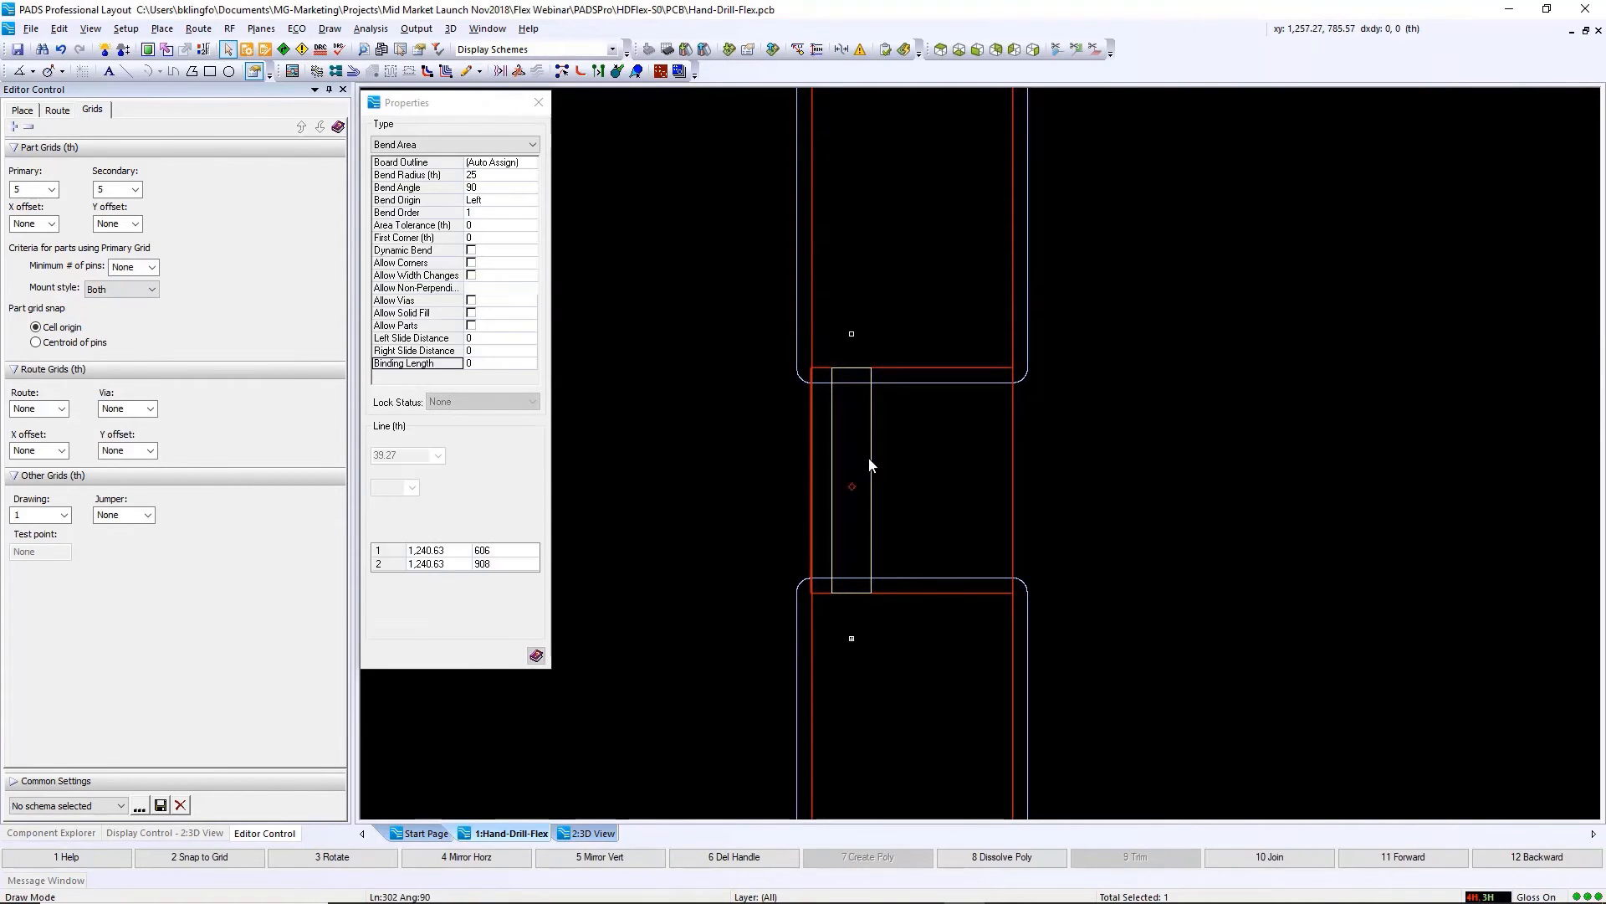
Step: Set the Flex_BT bend area to radius 82 th and angle 93, and move it to about X 1,269.63, Y 607
{"action": "double_click", "coordinate": [499, 175]}
{"action": "type", "text": "40"}
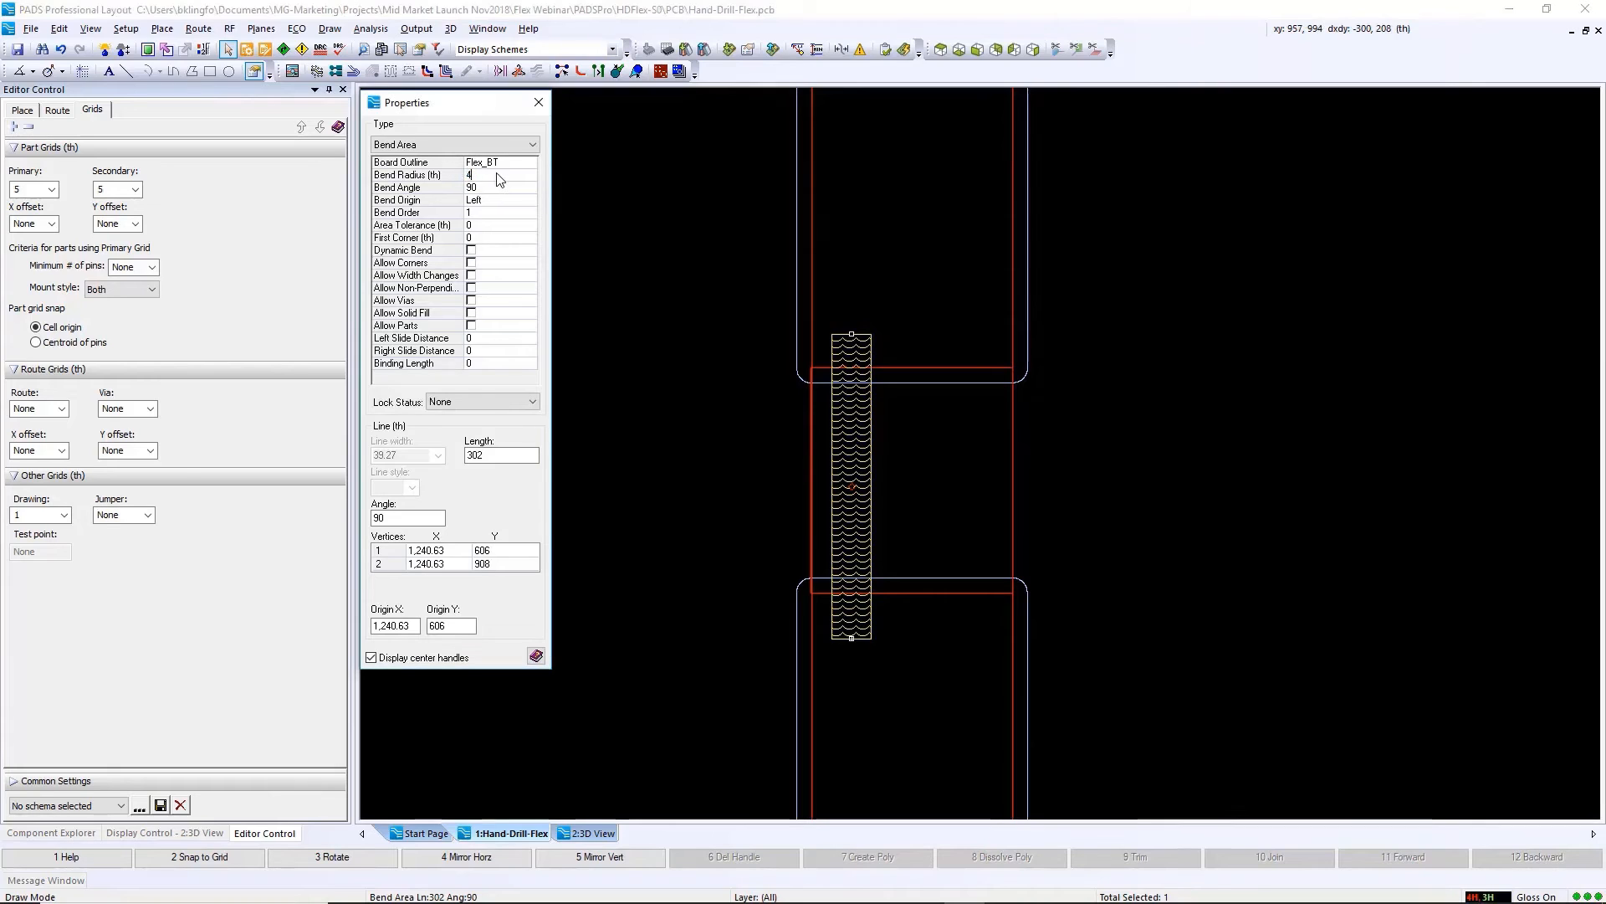
{"action": "key", "text": "Return"}
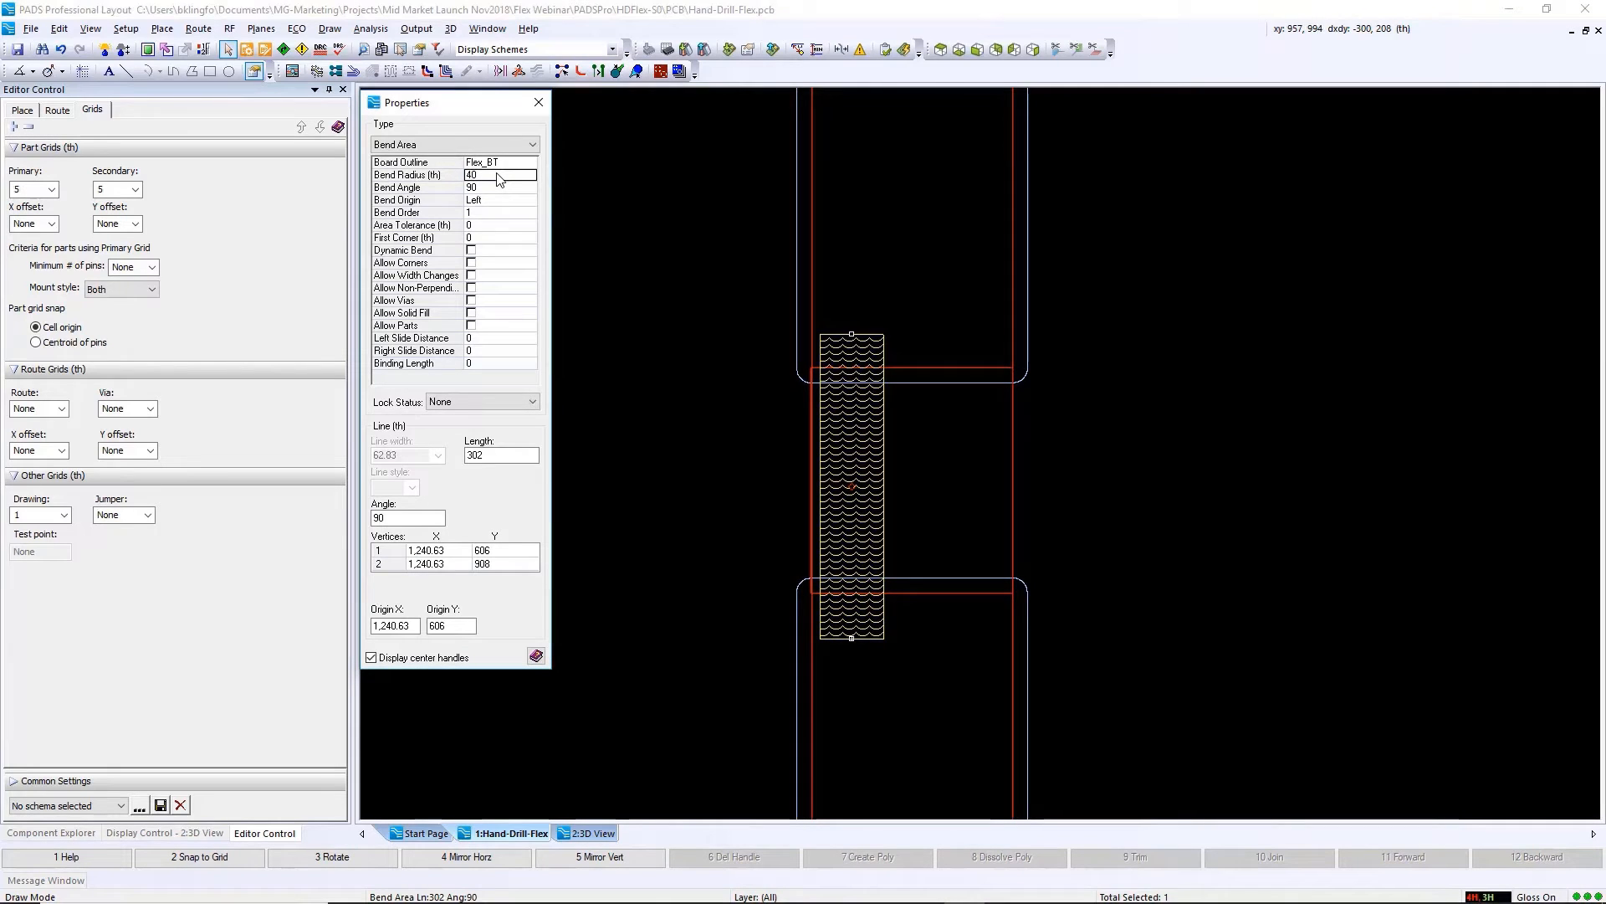
{"action": "left_click", "coordinate": [851, 500]}
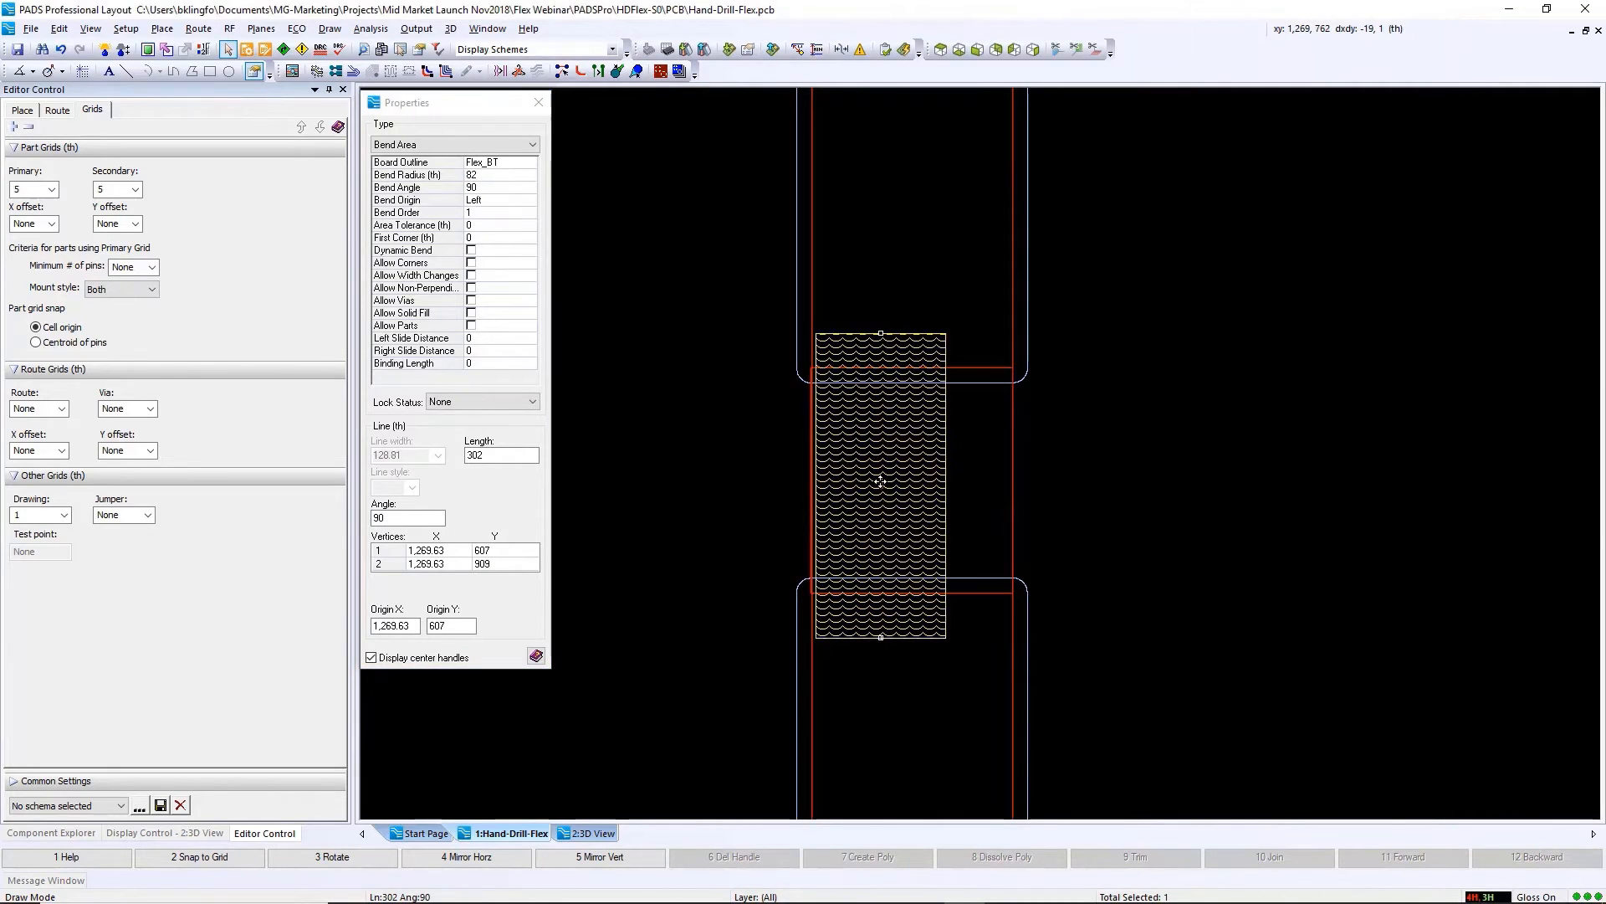
{"action": "left_click", "coordinate": [522, 192]}
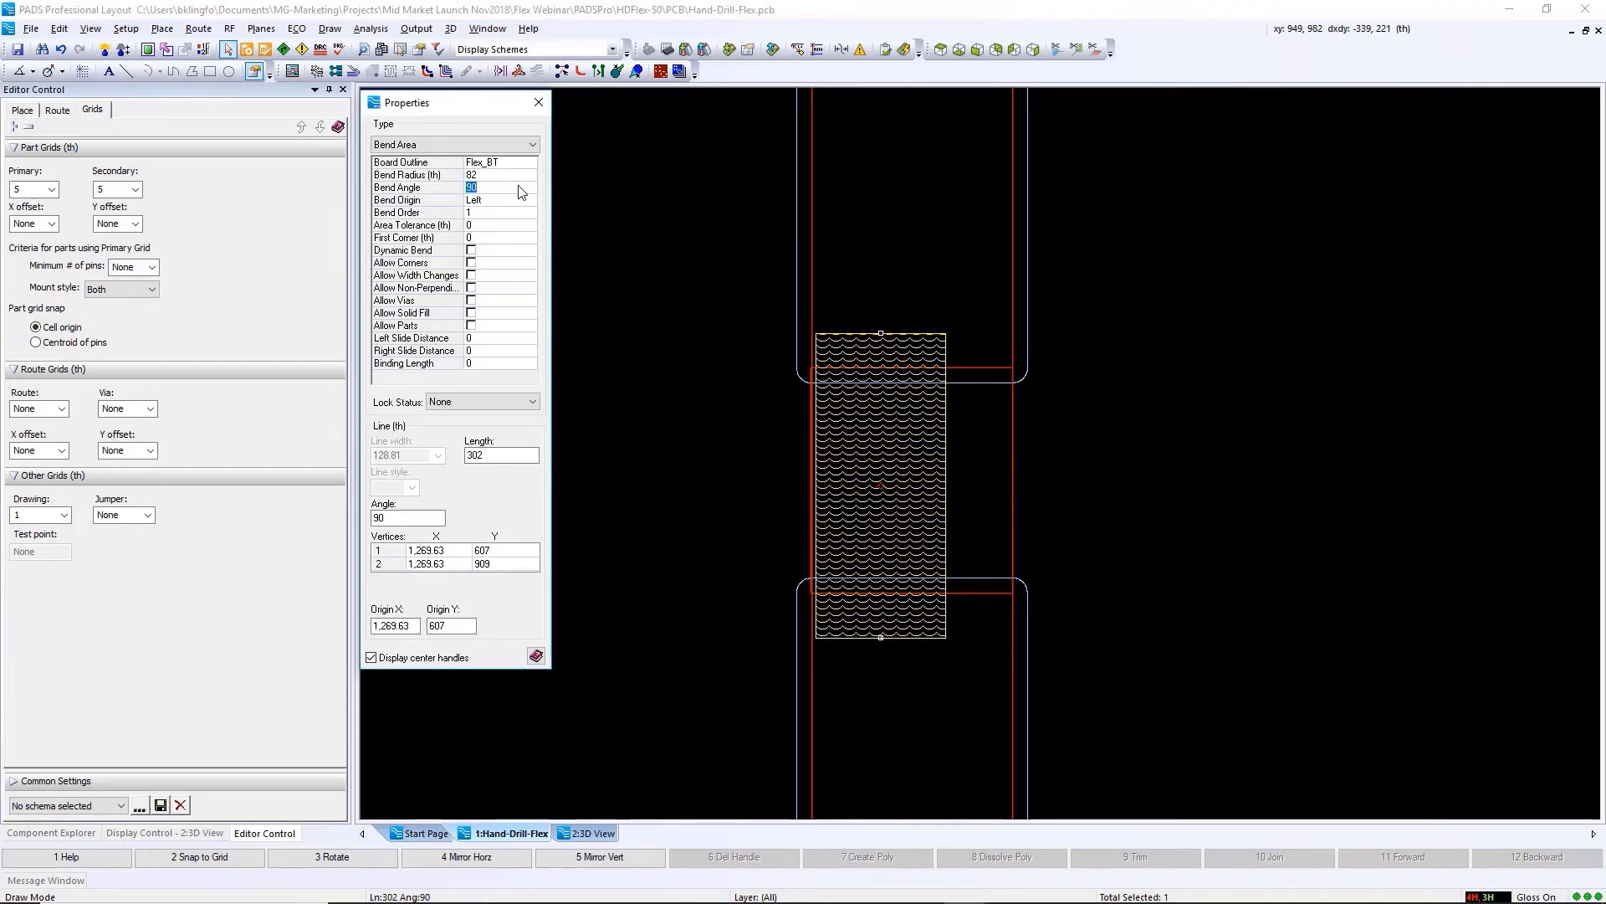
{"action": "left_click", "coordinate": [519, 201]}
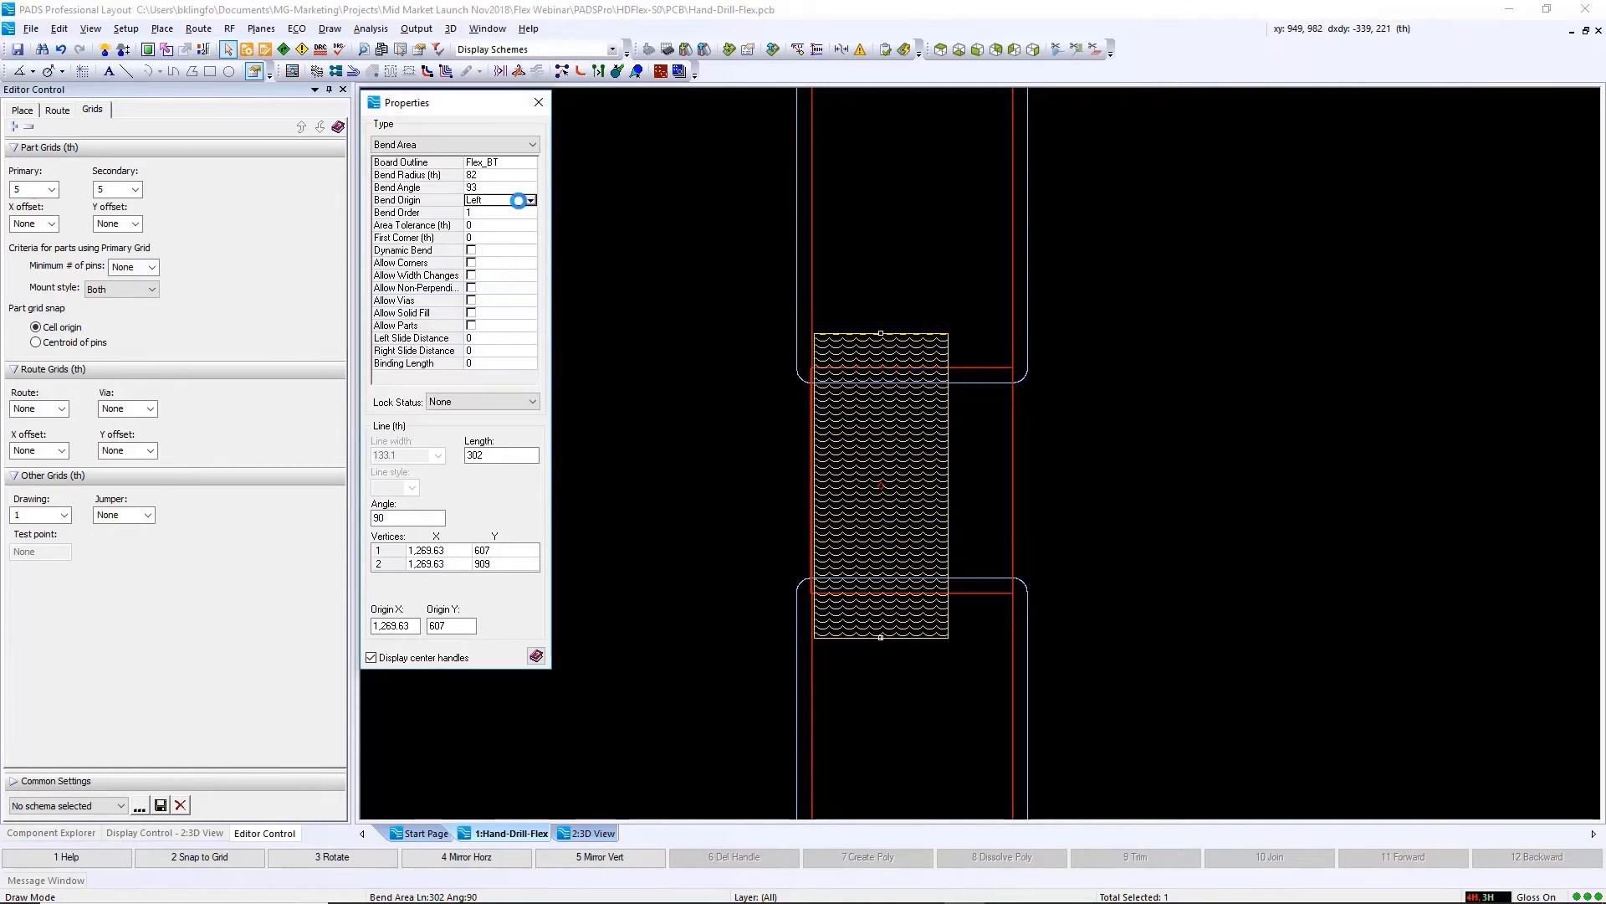
Step: Switch to the 3D view and display the flex bend together with the mechanicals
{"action": "left_click", "coordinate": [586, 838]}
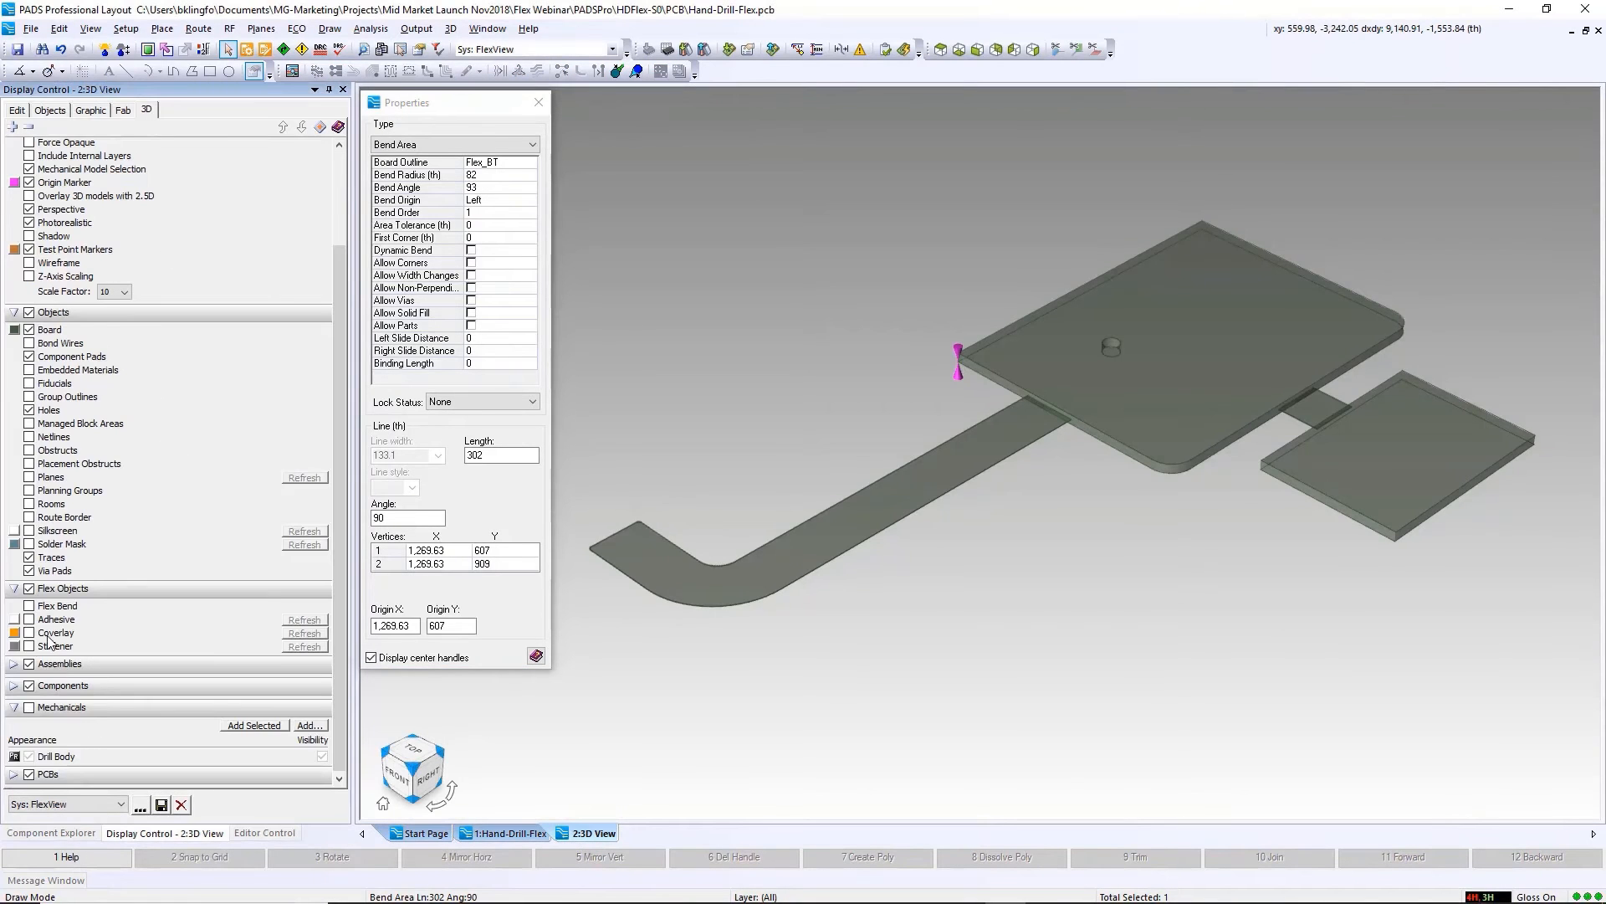
{"action": "left_click", "coordinate": [30, 606]}
{"action": "left_click", "coordinate": [206, 835]}
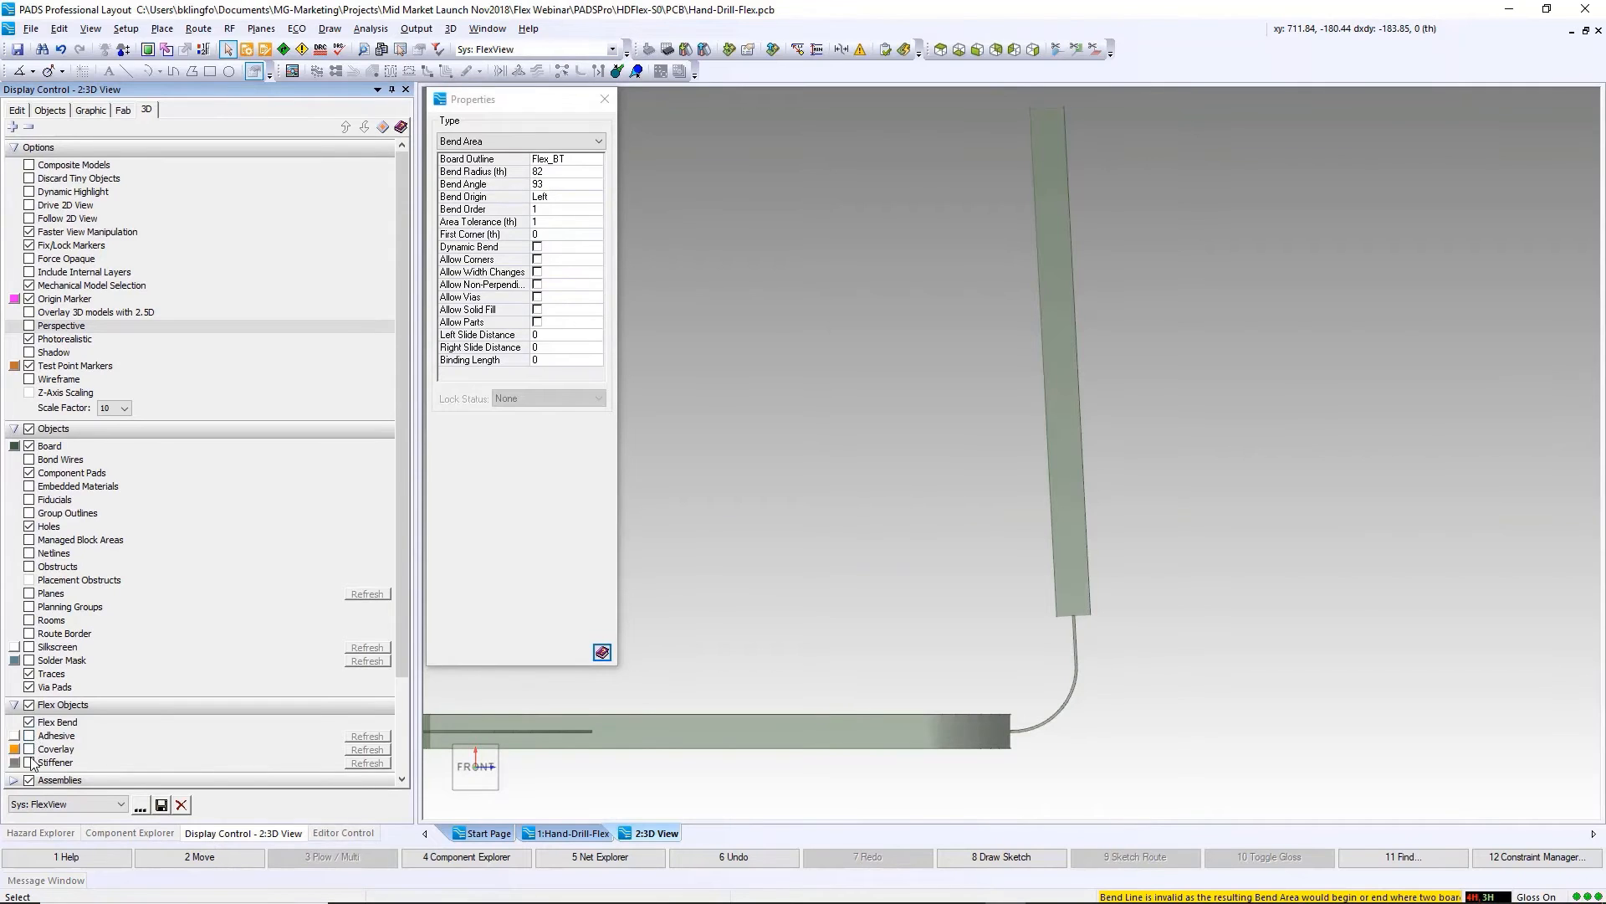
{"action": "scroll", "coordinate": [31, 763], "scroll_direction": "down", "scroll_amount": 3}
{"action": "left_click", "coordinate": [29, 707]}
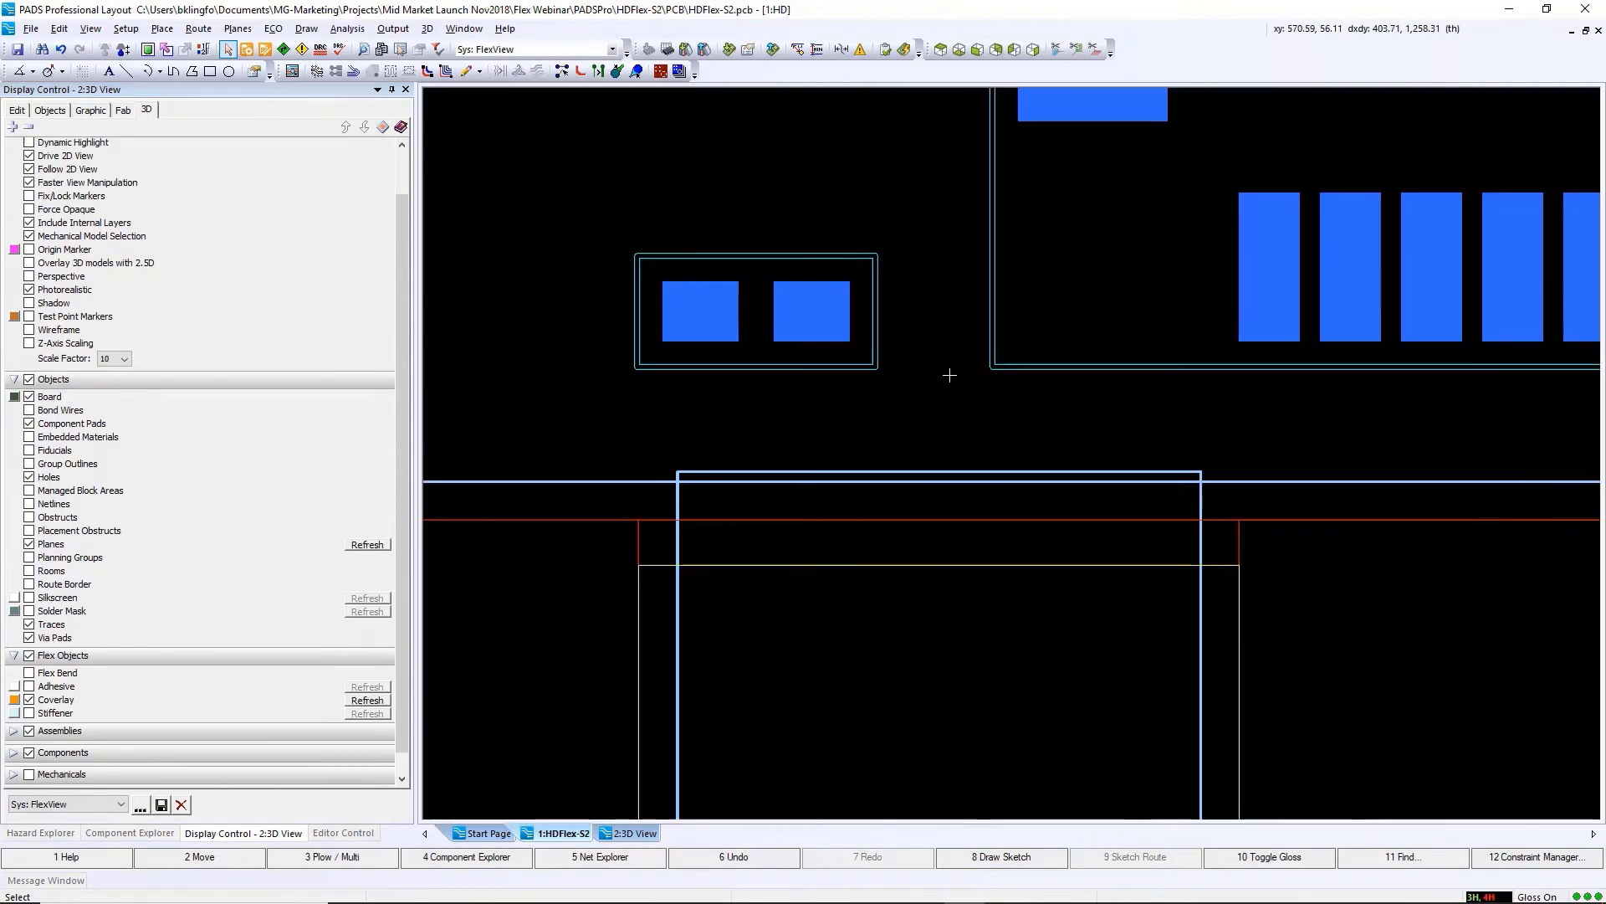
Step: In HDFlex-S2, move resistor R4 from the rigid board onto the flex end beside the connector pads, at about 155.43, -1,736.11
{"action": "left_click", "coordinate": [770, 324]}
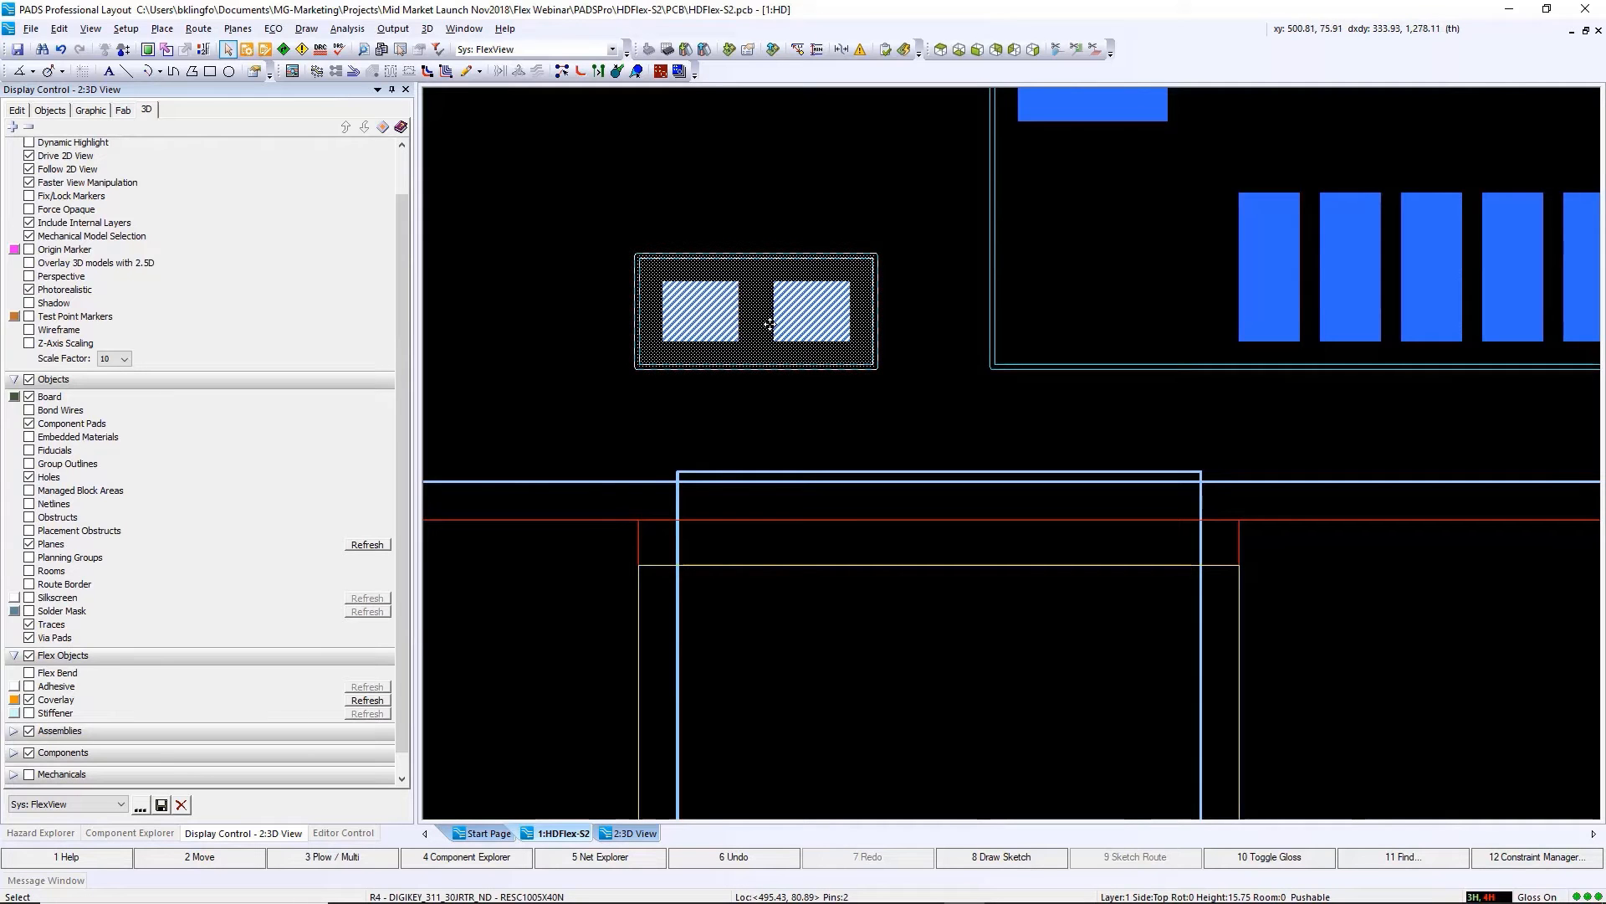
{"action": "left_click", "coordinate": [760, 369]}
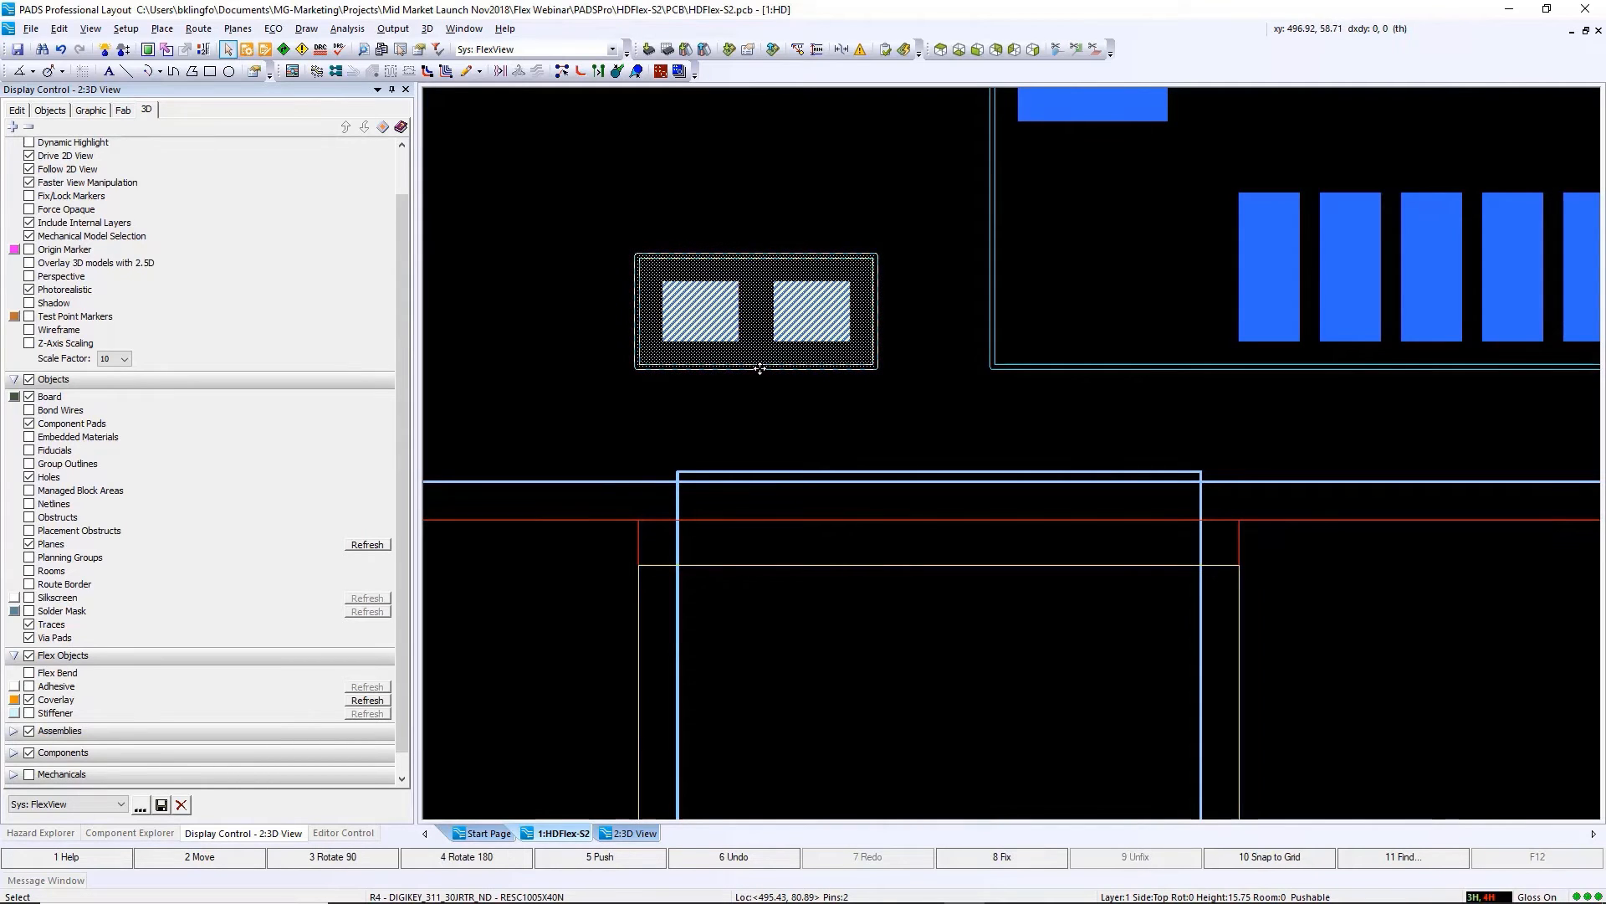
{"action": "scroll", "coordinate": [760, 369], "scroll_direction": "down", "scroll_amount": 5}
{"action": "left_click_drag", "start_coordinate": [759, 369], "coordinate": [644, 678]}
{"action": "scroll", "coordinate": [605, 747], "scroll_direction": "up", "scroll_amount": 5}
{"action": "middle_click_drag", "start_coordinate": [651, 694], "coordinate": [732, 597]}
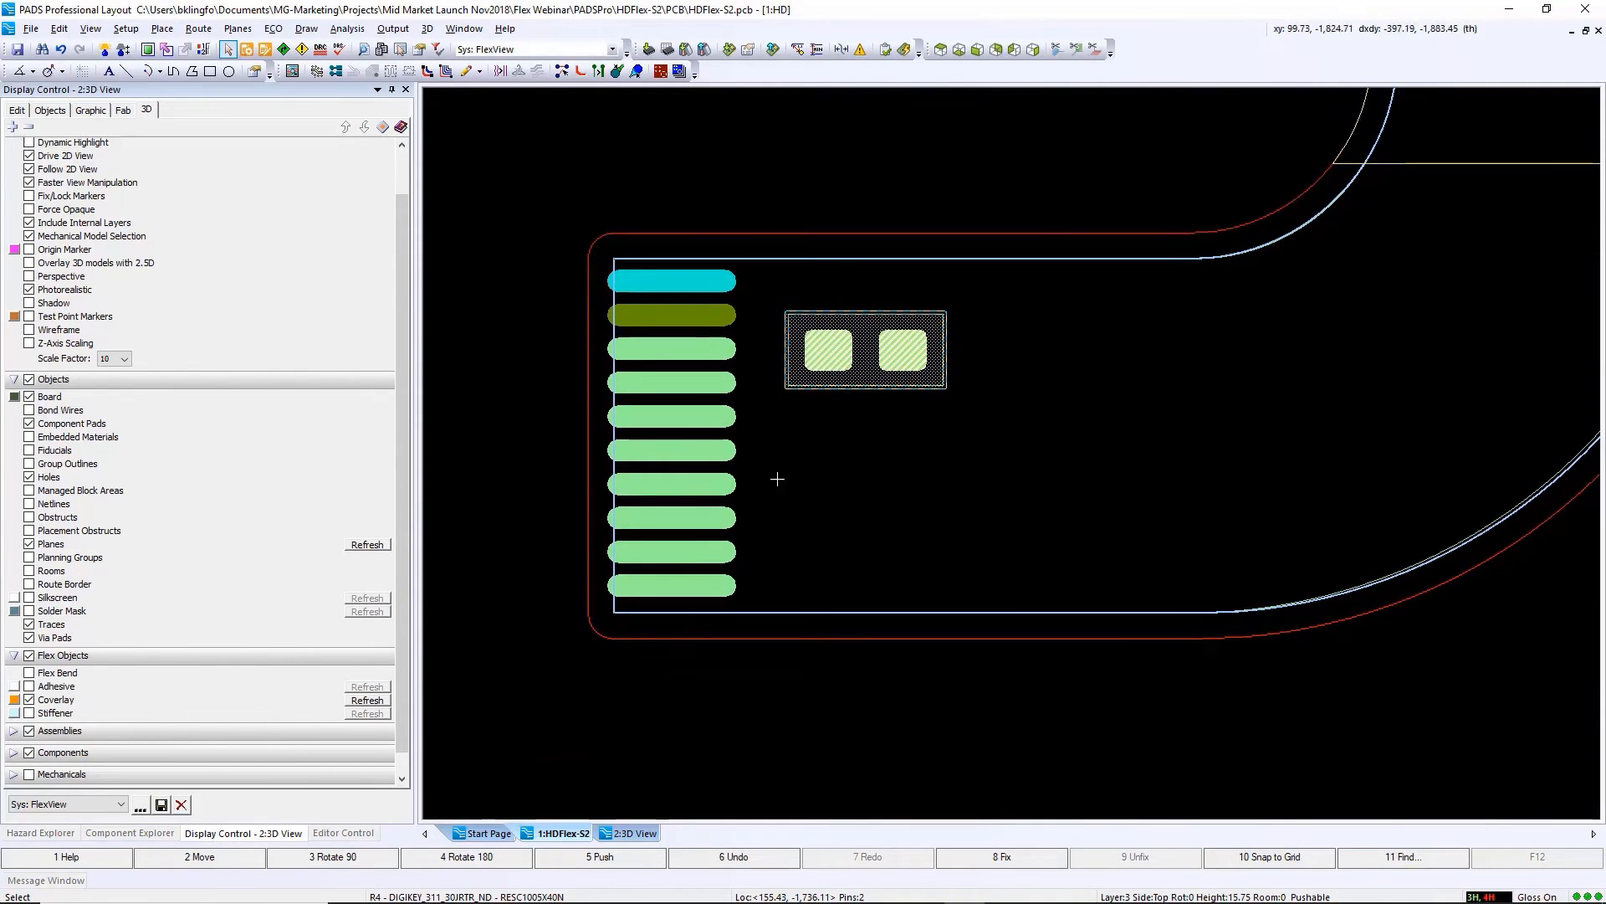
Step: Shift R4 about 25 th farther from the connector pads and examine its coverlay opening in the 3D view
{"action": "left_click_drag", "start_coordinate": [863, 383], "coordinate": [908, 386]}
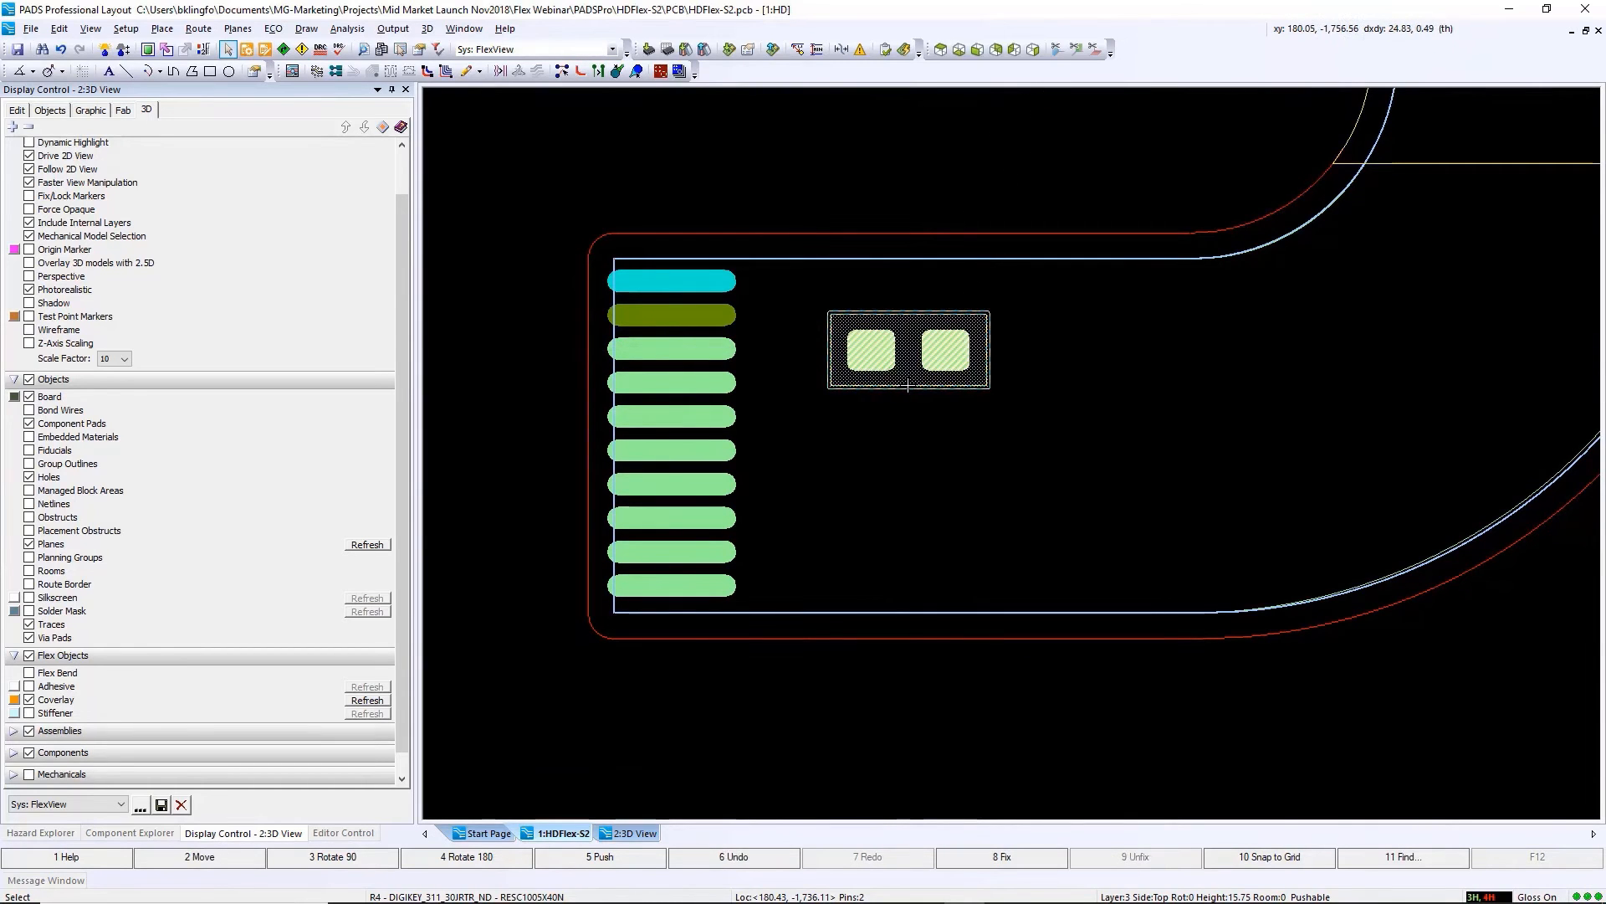
{"action": "left_click", "coordinate": [546, 396]}
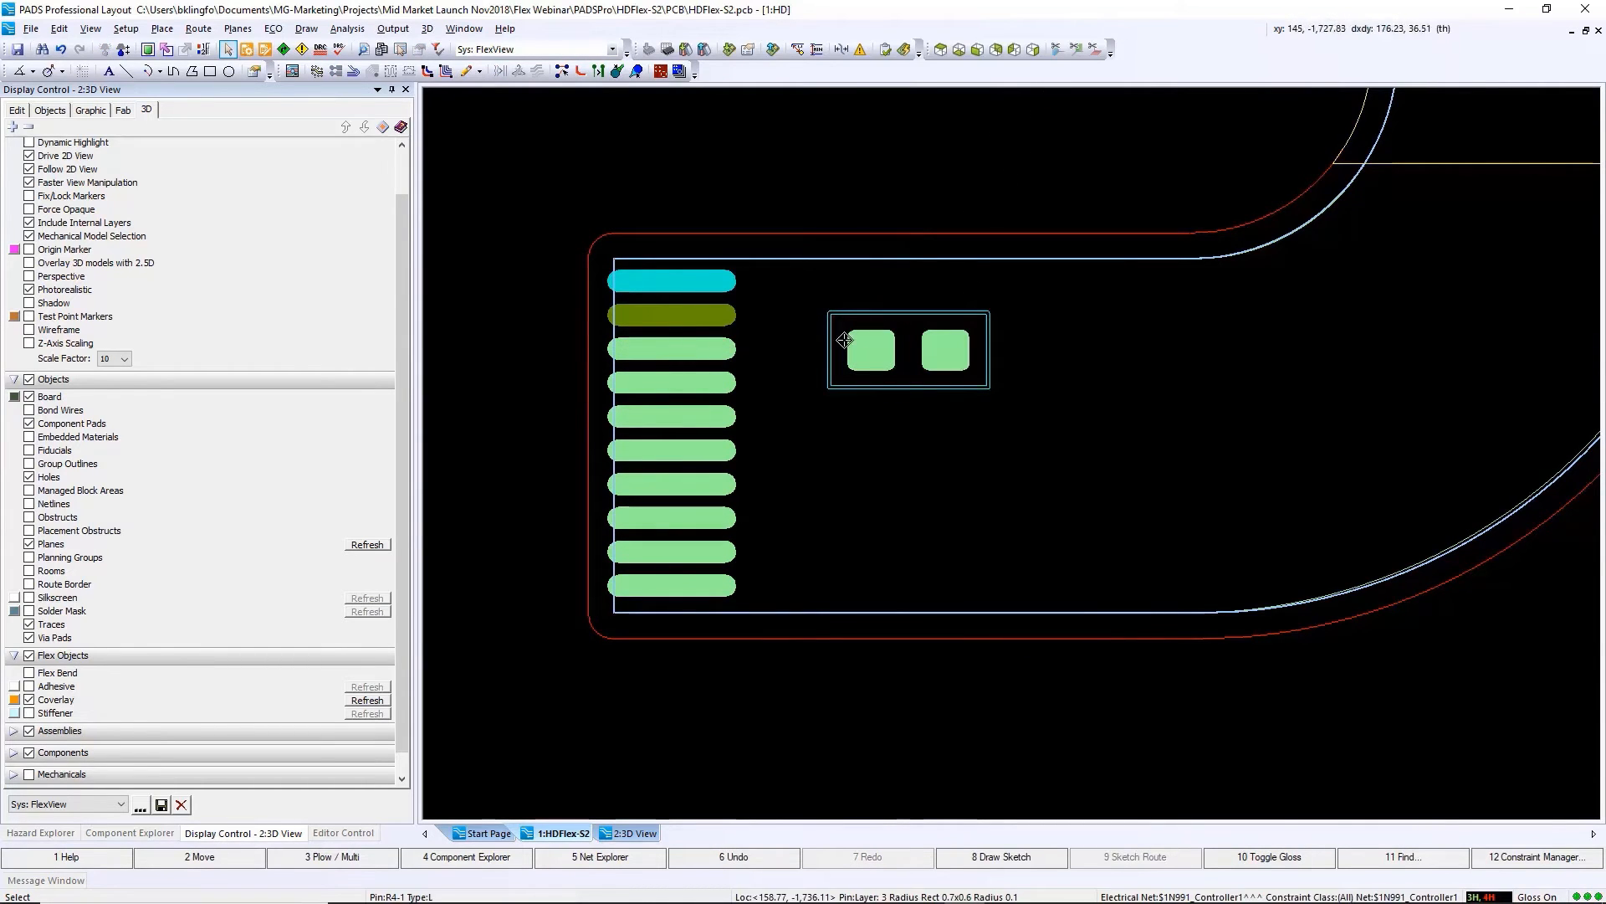
{"action": "left_click", "coordinate": [931, 366]}
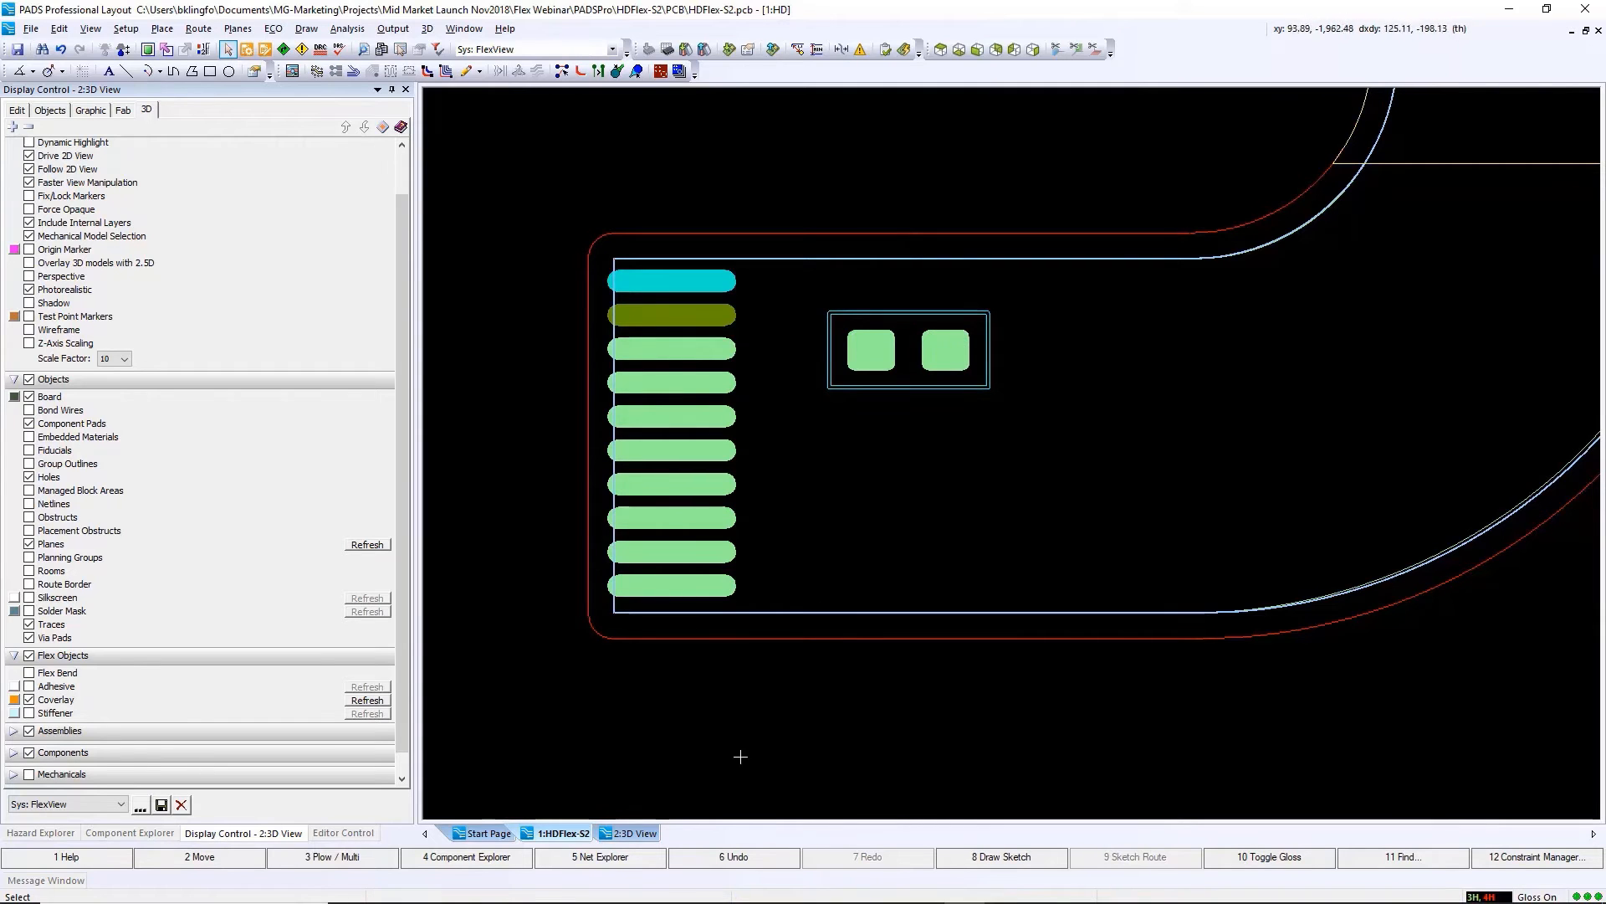
{"action": "left_click", "coordinate": [648, 833]}
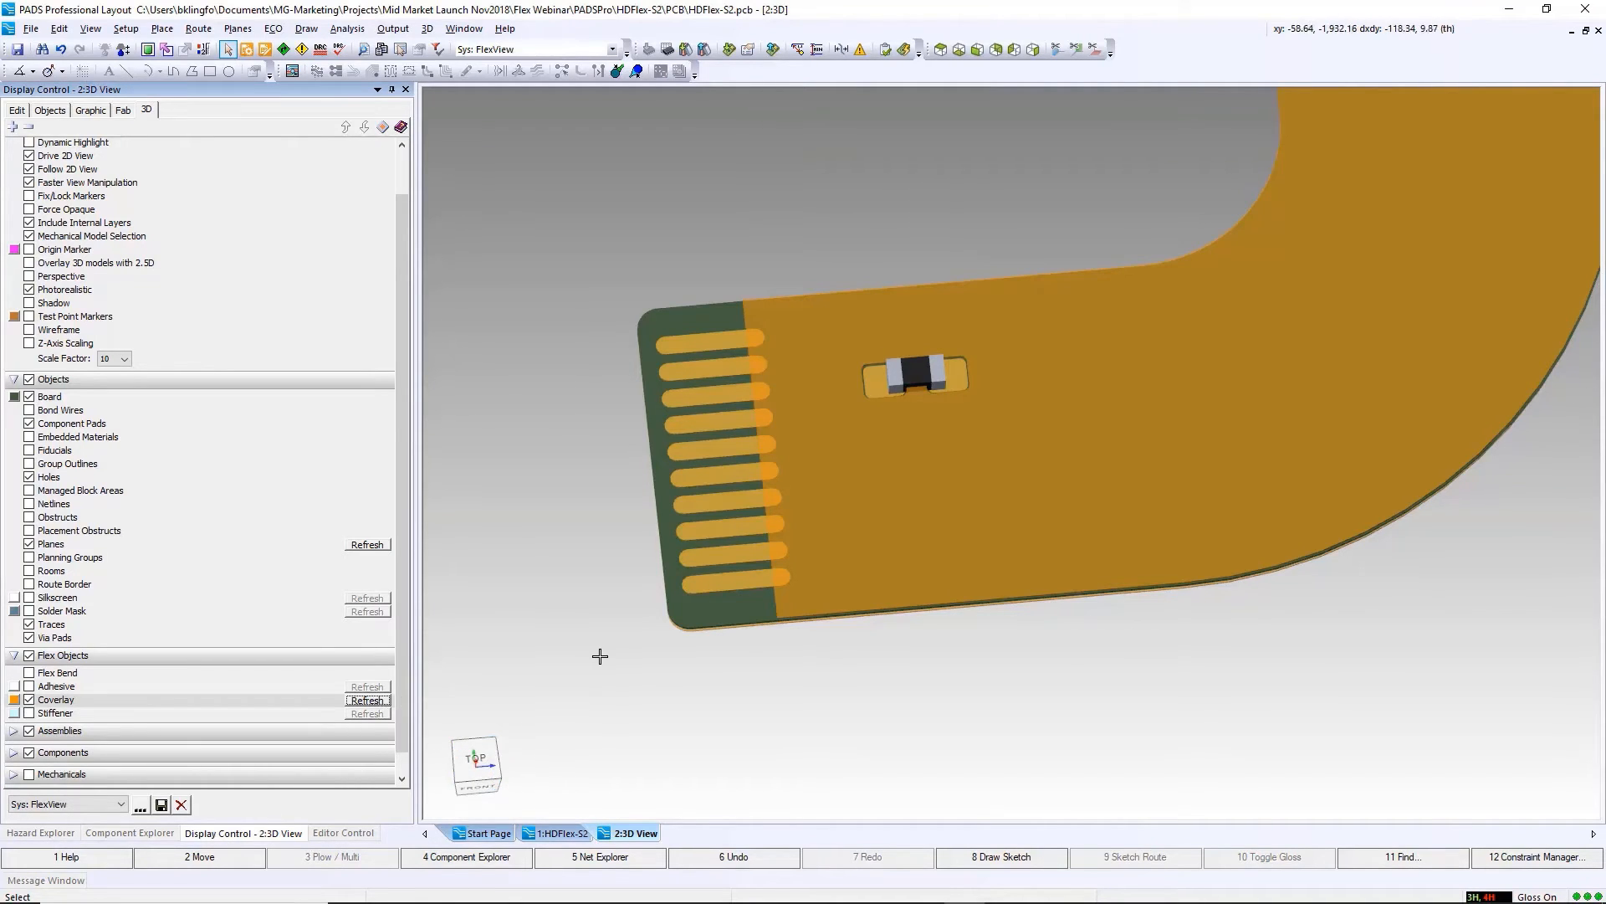
{"action": "scroll", "coordinate": [816, 378], "scroll_direction": "up", "scroll_amount": 3}
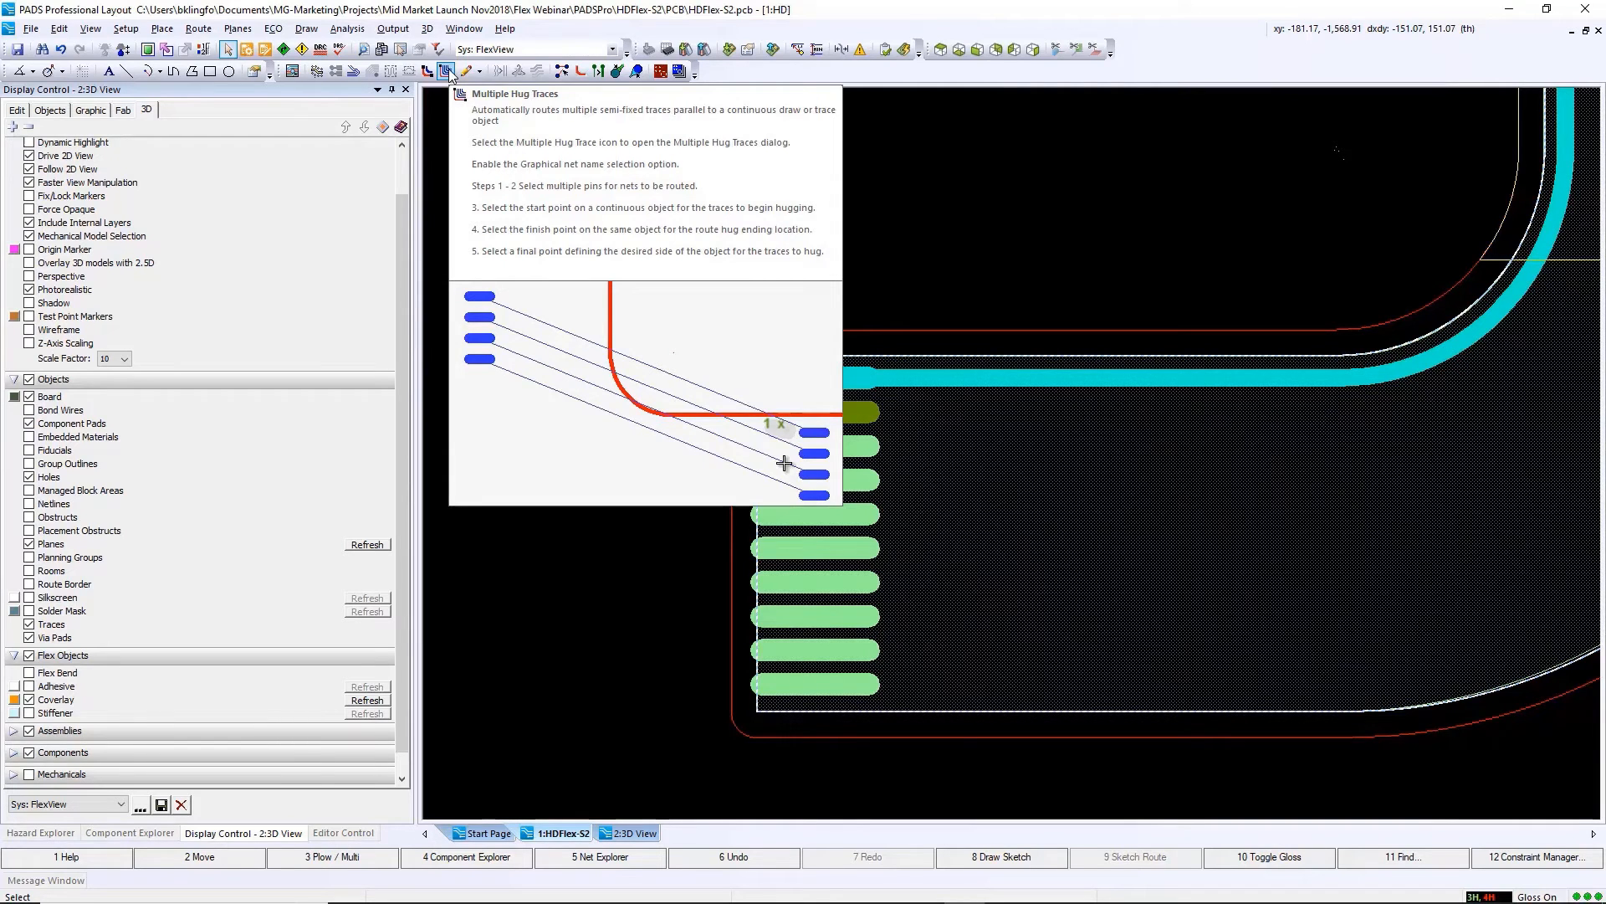
Step: Set up Multiple Hug Traces with graphical net selection for the nine unrouted connector pads, using 9.69 th separation and 10 th width
{"action": "left_click", "coordinate": [447, 72]}
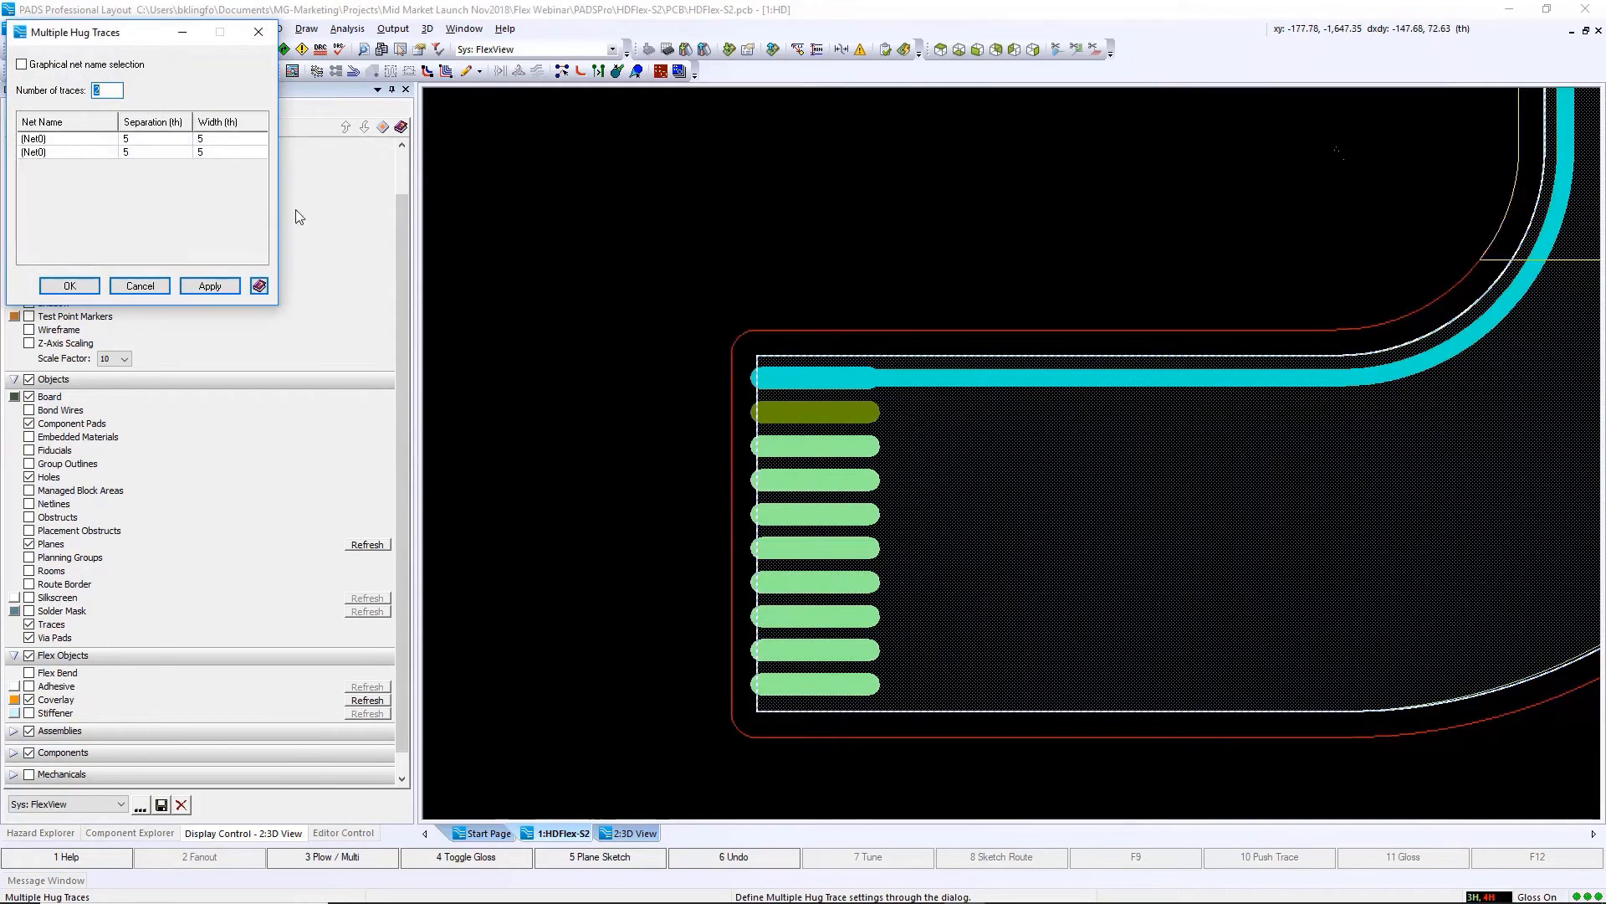
{"action": "left_click", "coordinate": [22, 65]}
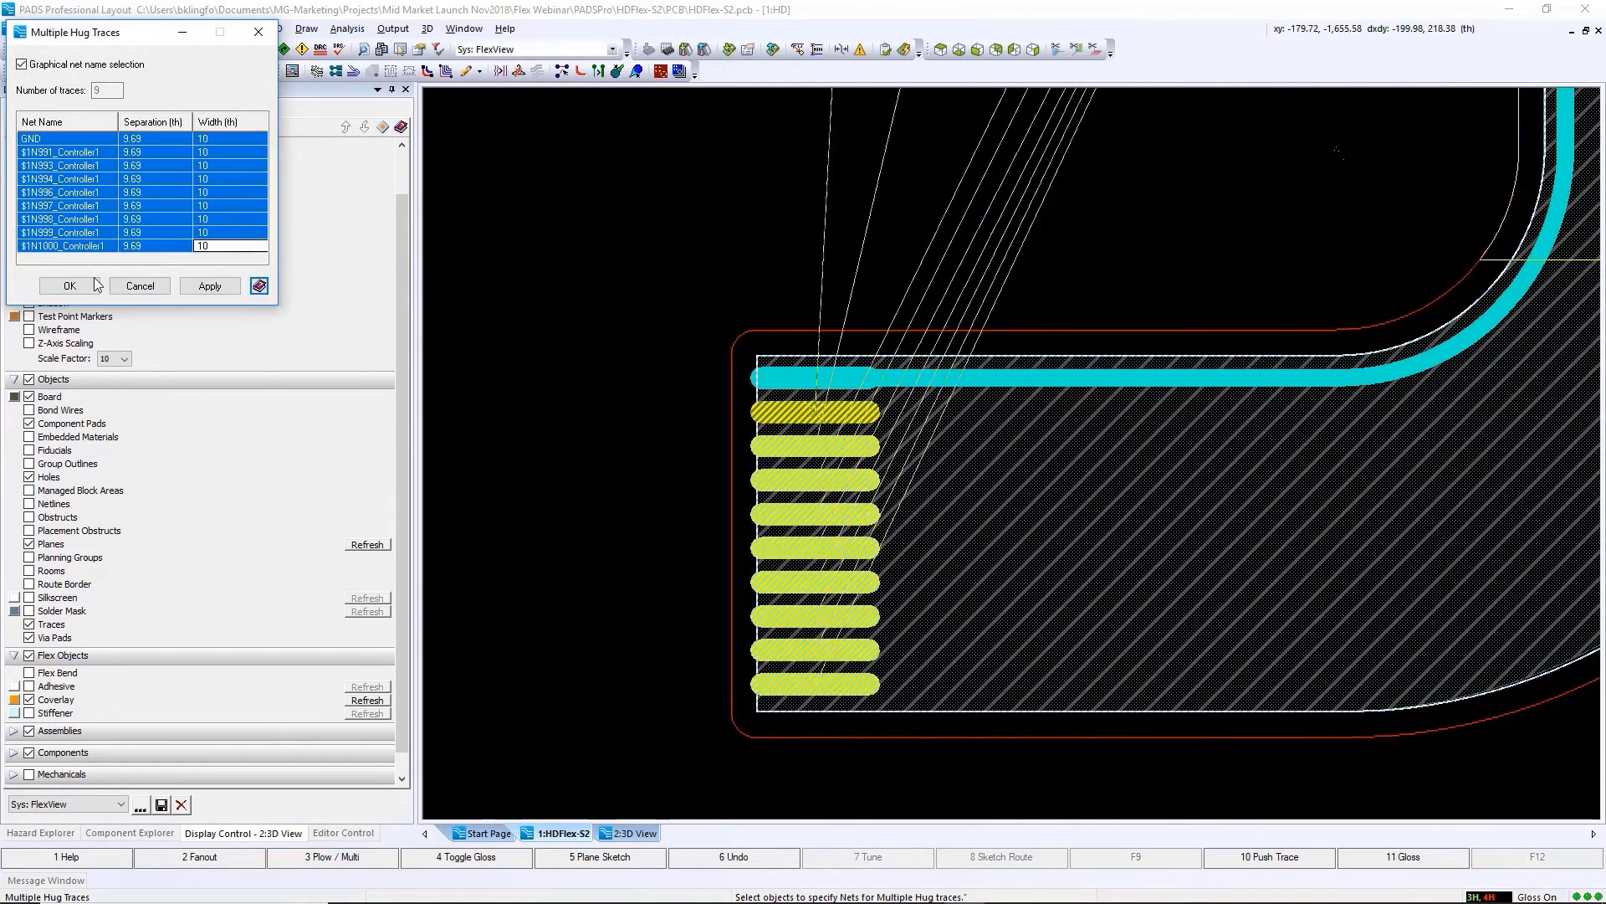
{"action": "left_click", "coordinate": [94, 281]}
Step: Route the nine connector nets as traces hugging the existing trace along the flex, from the connector pads up to the rigid board
{"action": "left_click", "coordinate": [908, 378]}
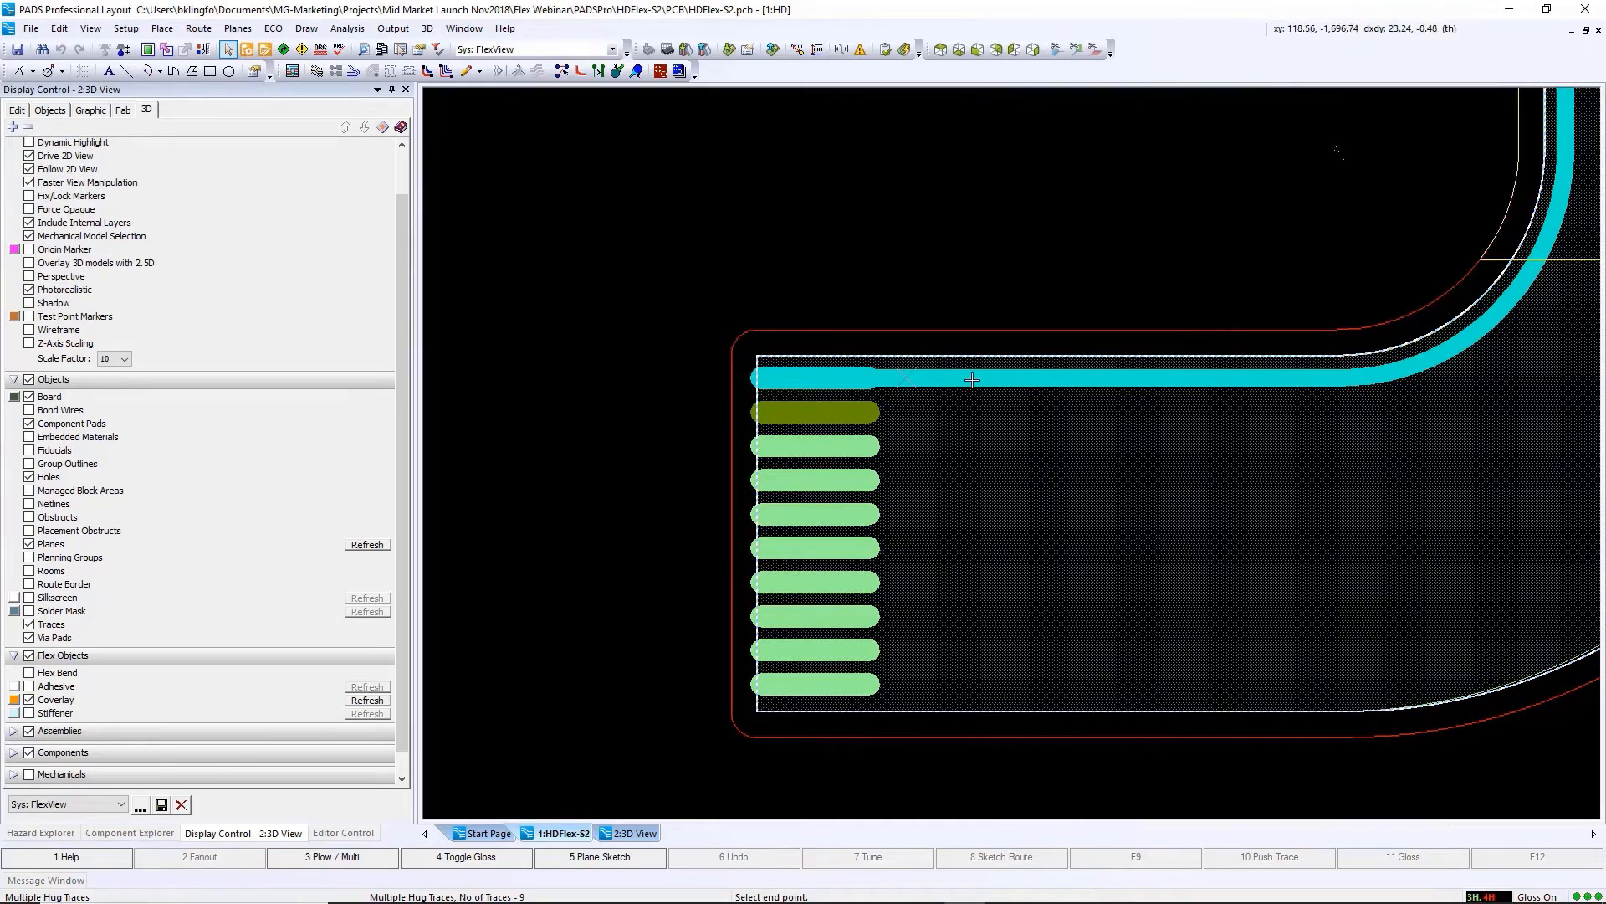
{"action": "mouse_move", "coordinate": [1480, 201]}
{"action": "middle_mouse_down"}
{"action": "mouse_move", "coordinate": [1395, 355]}
{"action": "mouse_move", "coordinate": [1445, 201]}
{"action": "mouse_move", "coordinate": [1311, 185]}
{"action": "middle_mouse_up"}
{"action": "scroll", "coordinate": [1258, 200], "scroll_direction": "up", "scroll_amount": 4}
{"action": "left_click", "coordinate": [1140, 186]}
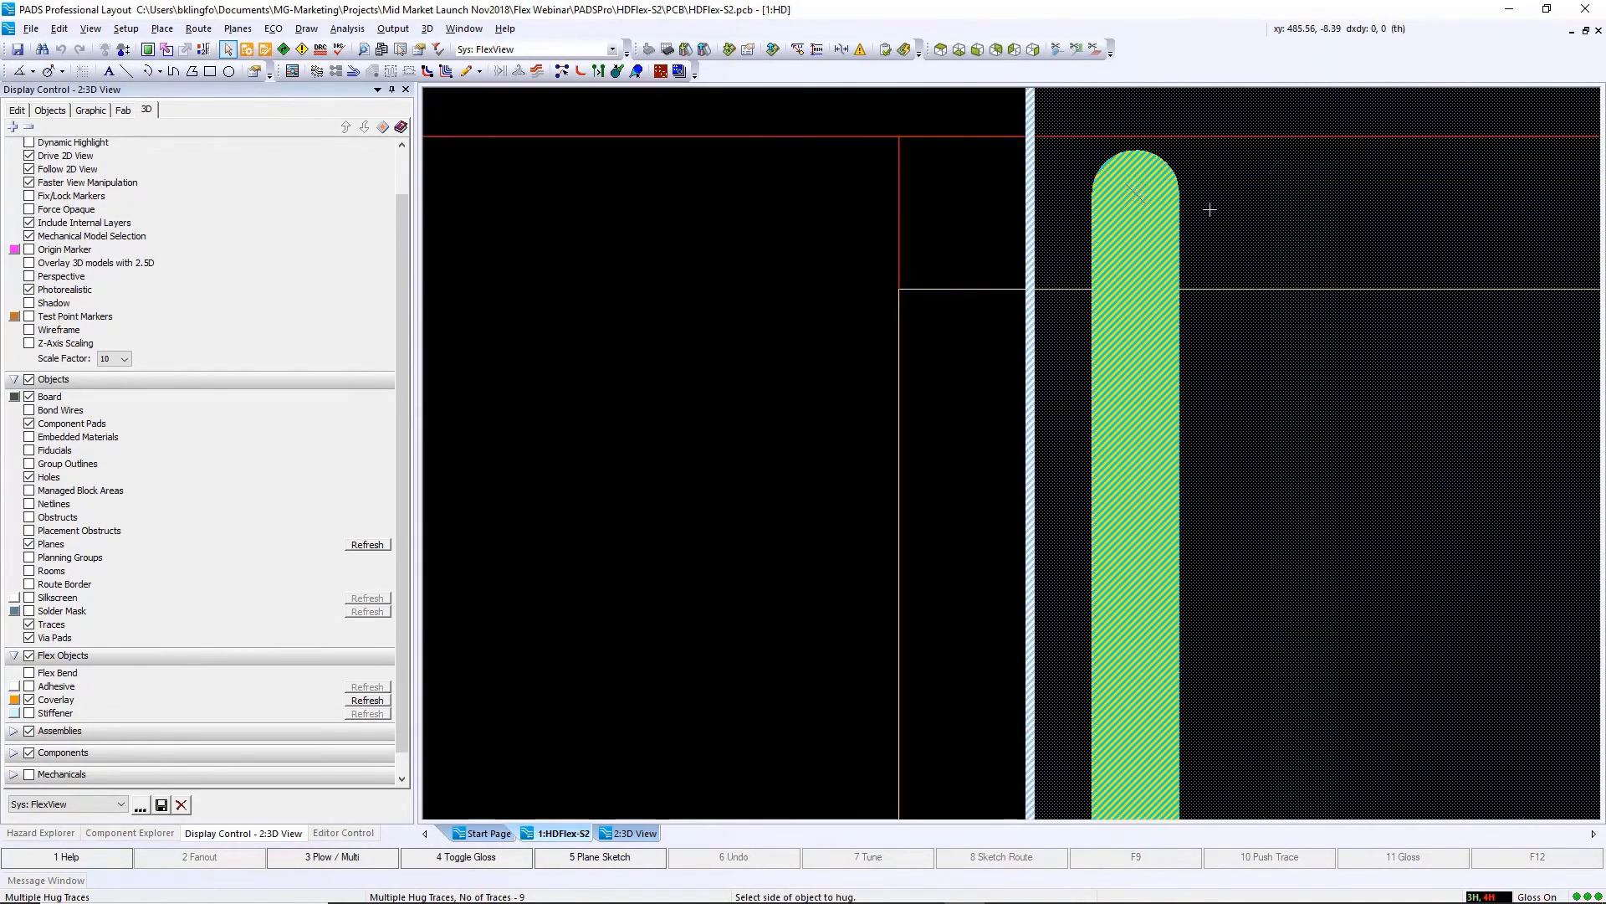
{"action": "left_click", "coordinate": [1208, 208]}
{"action": "scroll", "coordinate": [1176, 443], "scroll_direction": "down", "scroll_amount": 4}
{"action": "middle_click_drag", "start_coordinate": [1247, 485], "coordinate": [1230, 618]}
{"action": "scroll", "coordinate": [1101, 436], "scroll_direction": "down", "scroll_amount": 2}
{"action": "scroll", "coordinate": [601, 313], "scroll_direction": "up", "scroll_amount": 3}
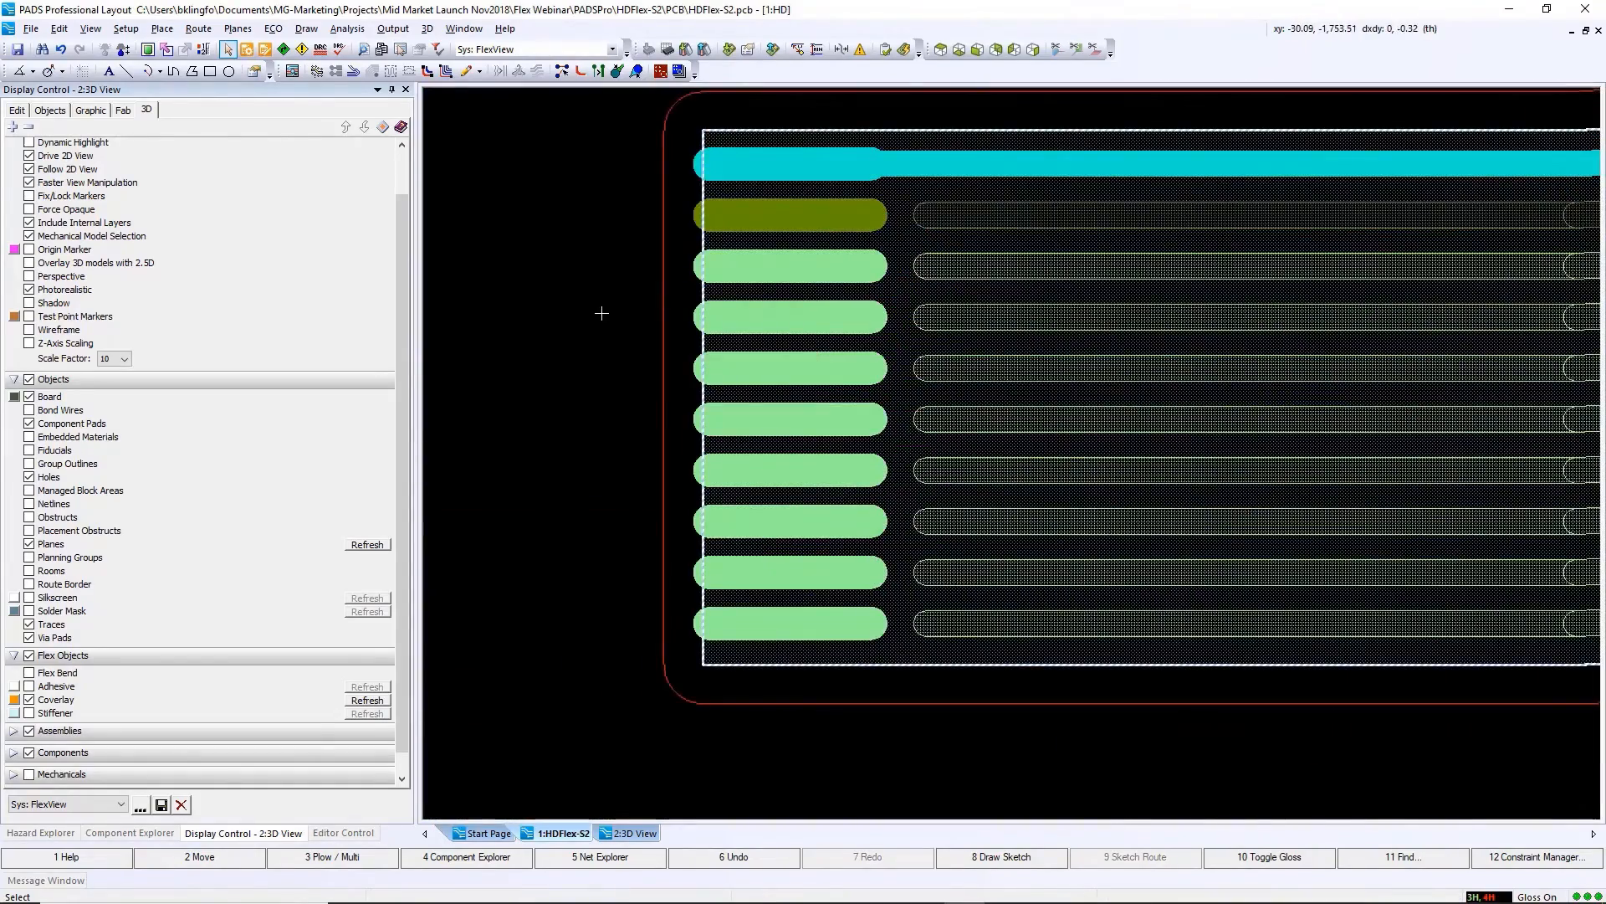
Step: Return to the HDFlex-S2 layout and turn on the display of fabrication objects
{"action": "left_click", "coordinate": [559, 832]}
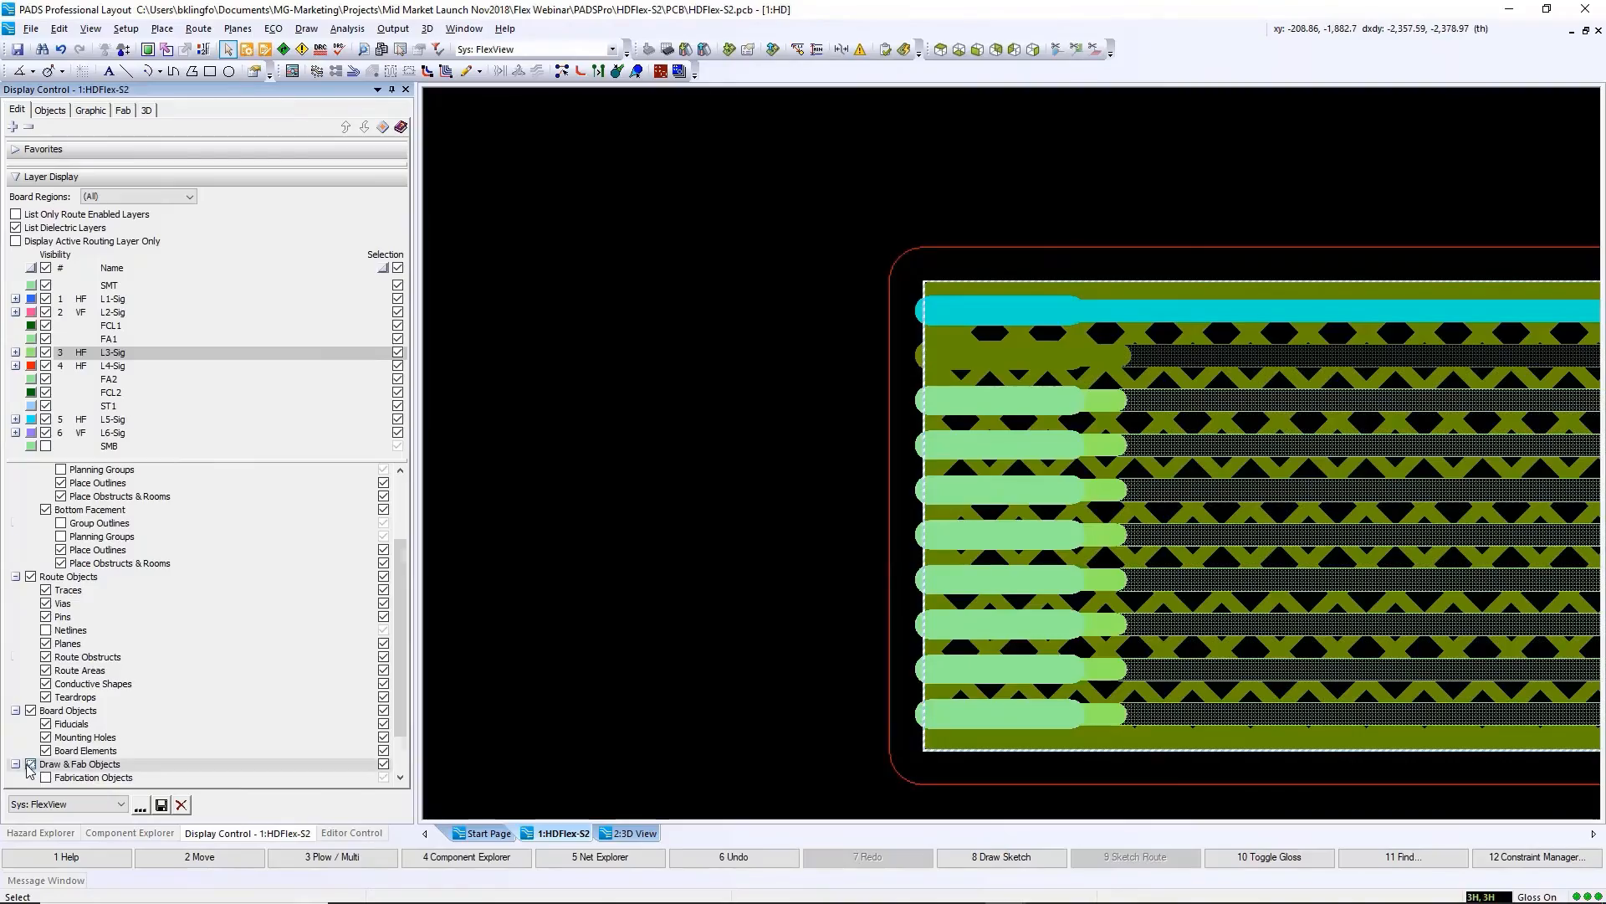
{"action": "scroll", "coordinate": [30, 771], "scroll_direction": "down", "scroll_amount": 2}
{"action": "left_click", "coordinate": [45, 723]}
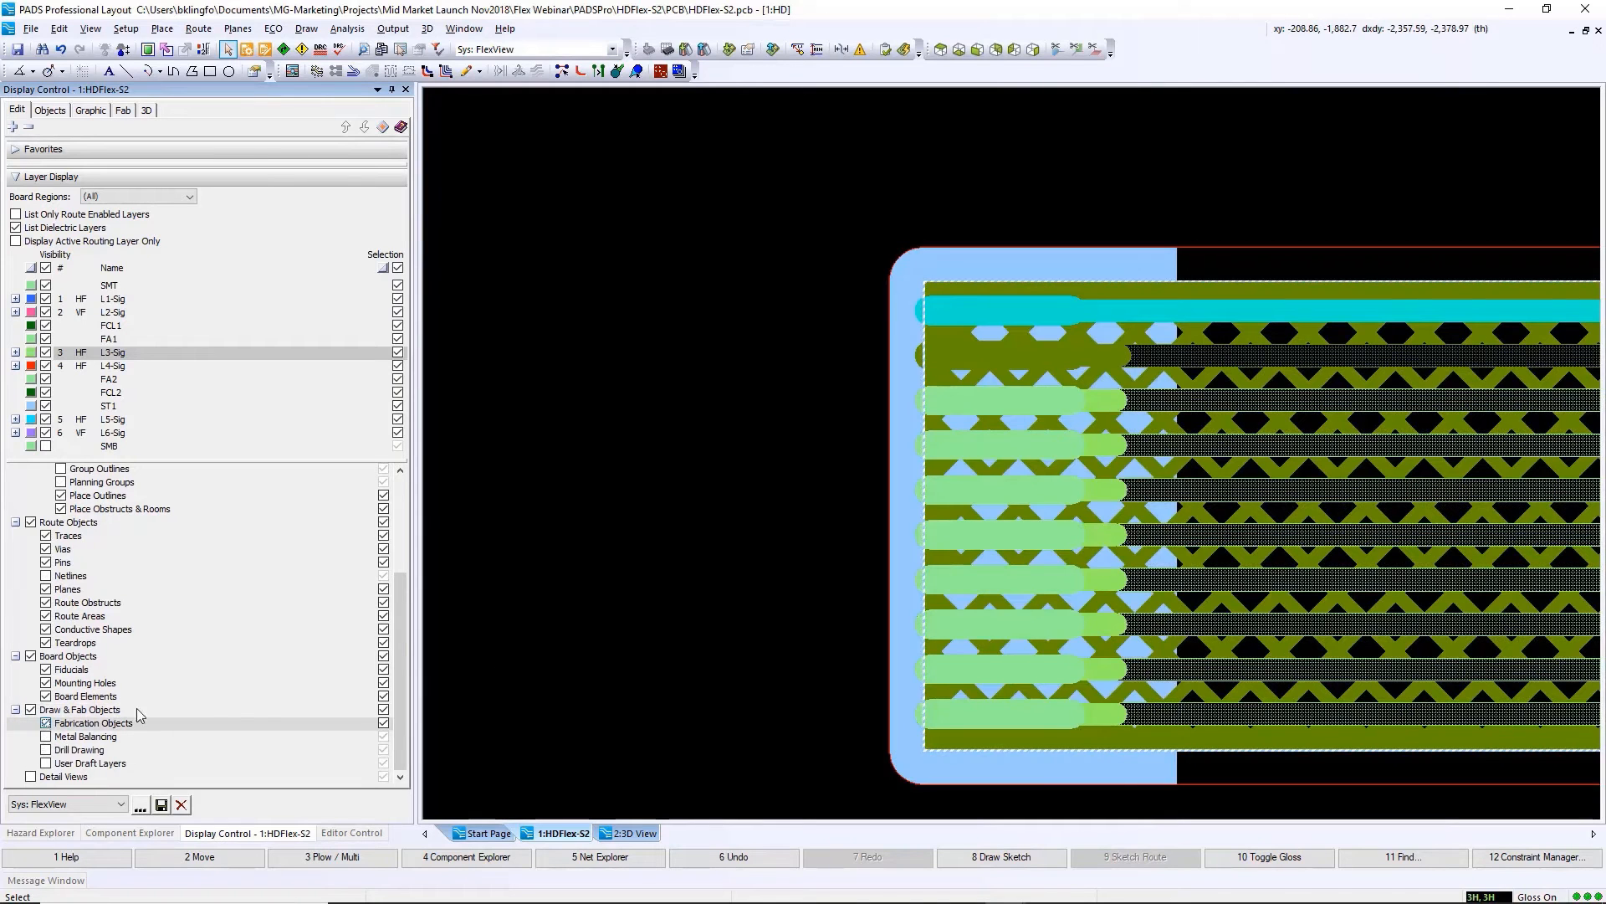
Step: Inspect the properties of the shape around the connector end, keeping its type as Stiffener on layer ST1
{"action": "double_click", "coordinate": [1170, 772]}
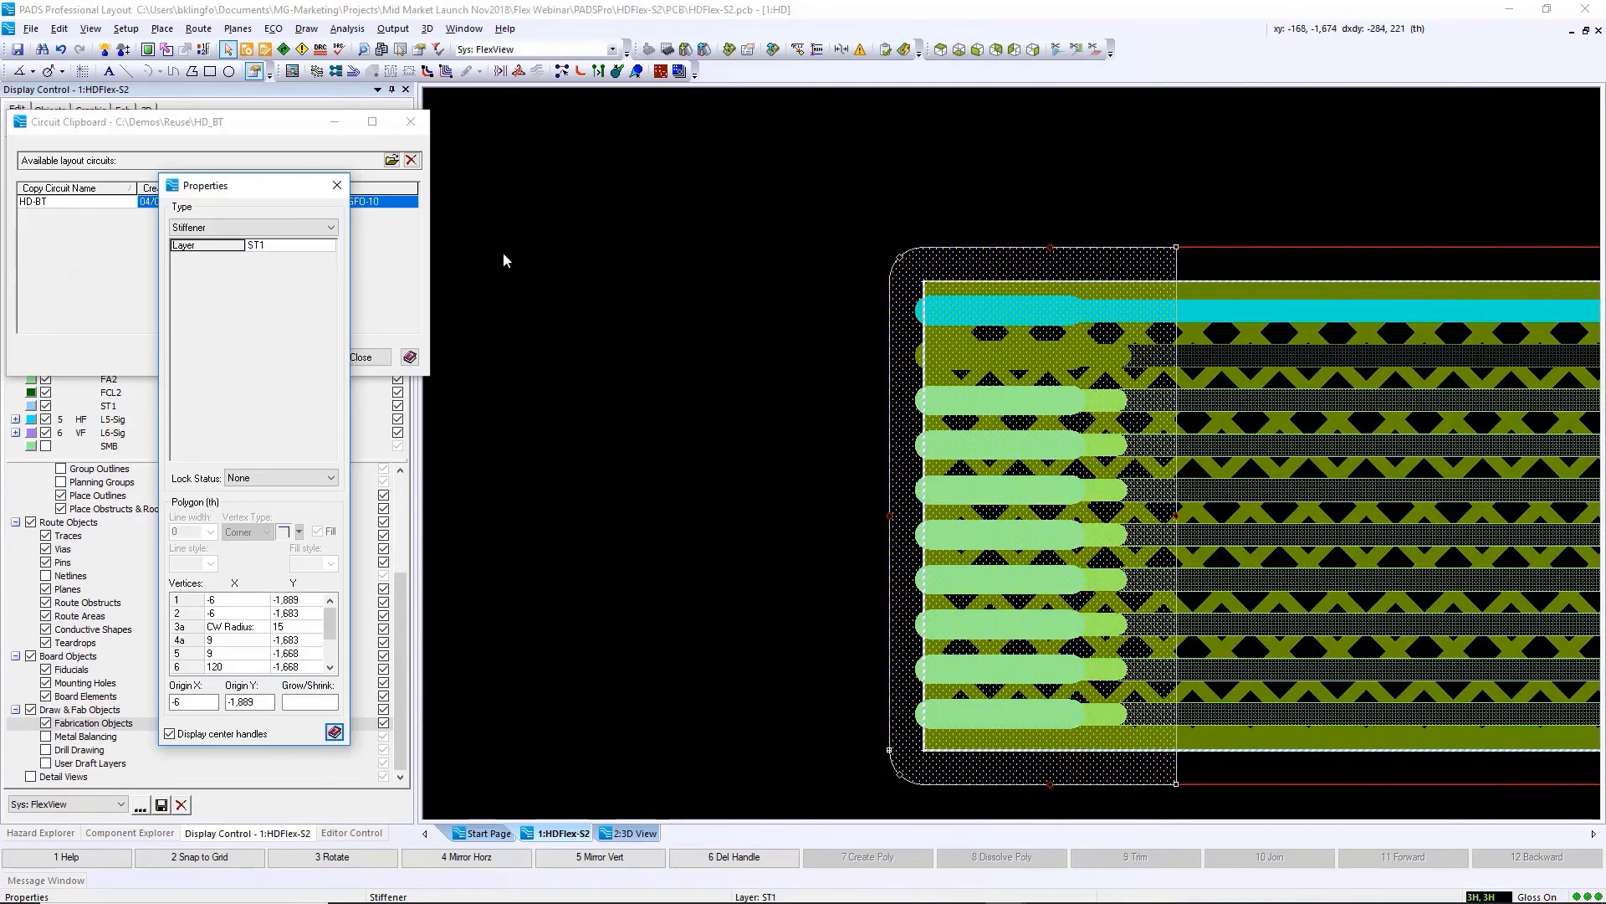
{"action": "left_click", "coordinate": [250, 227]}
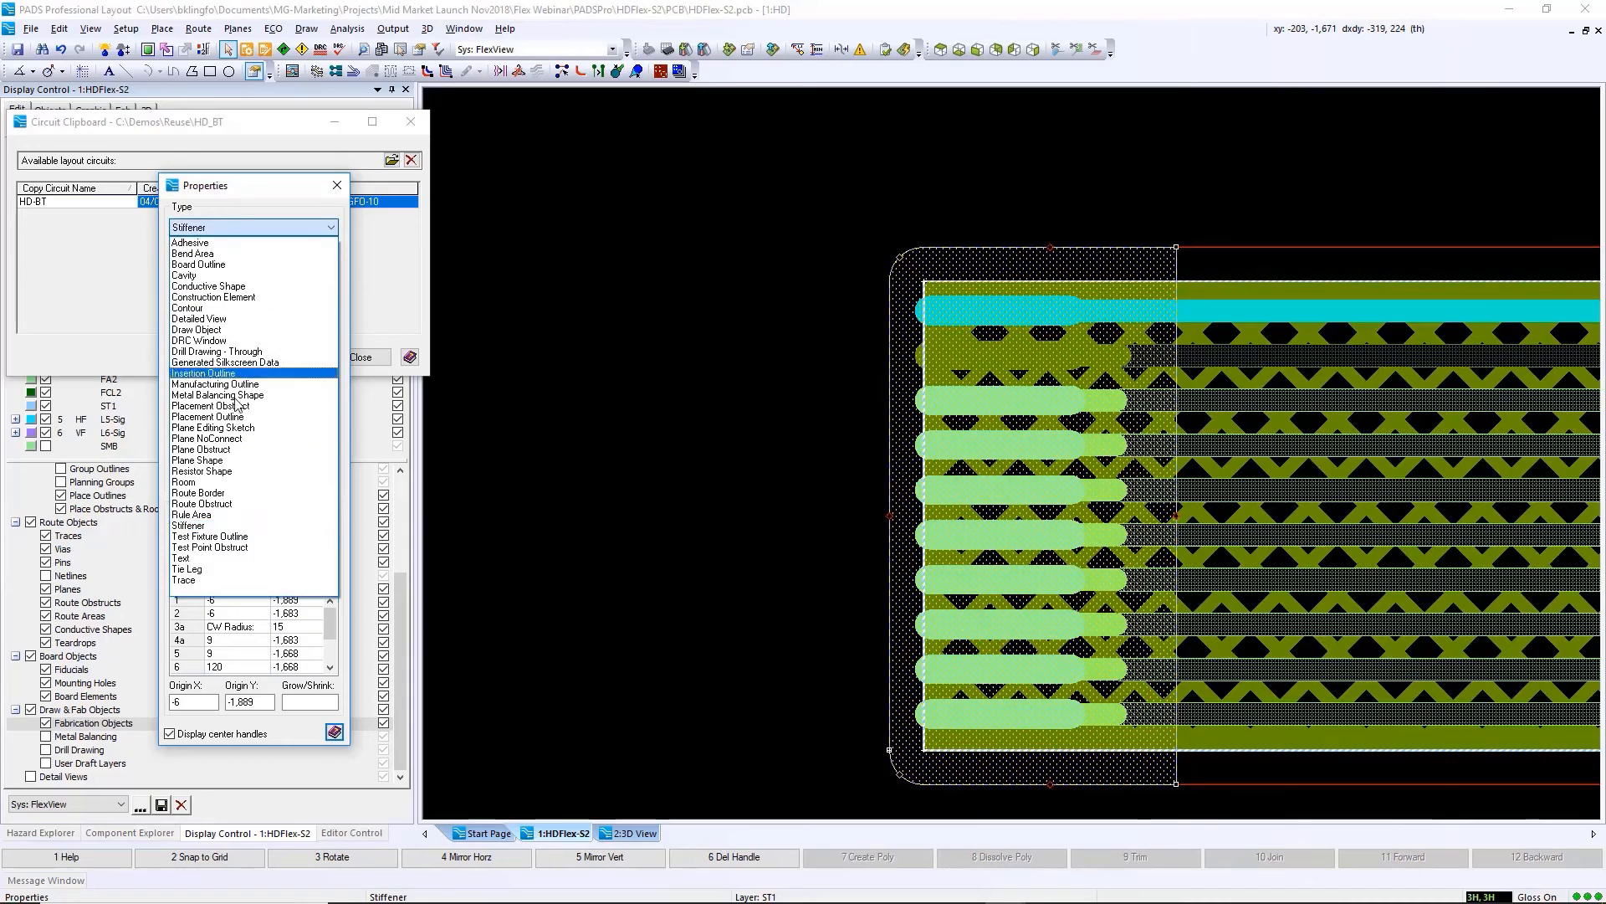
{"action": "left_click", "coordinate": [250, 527]}
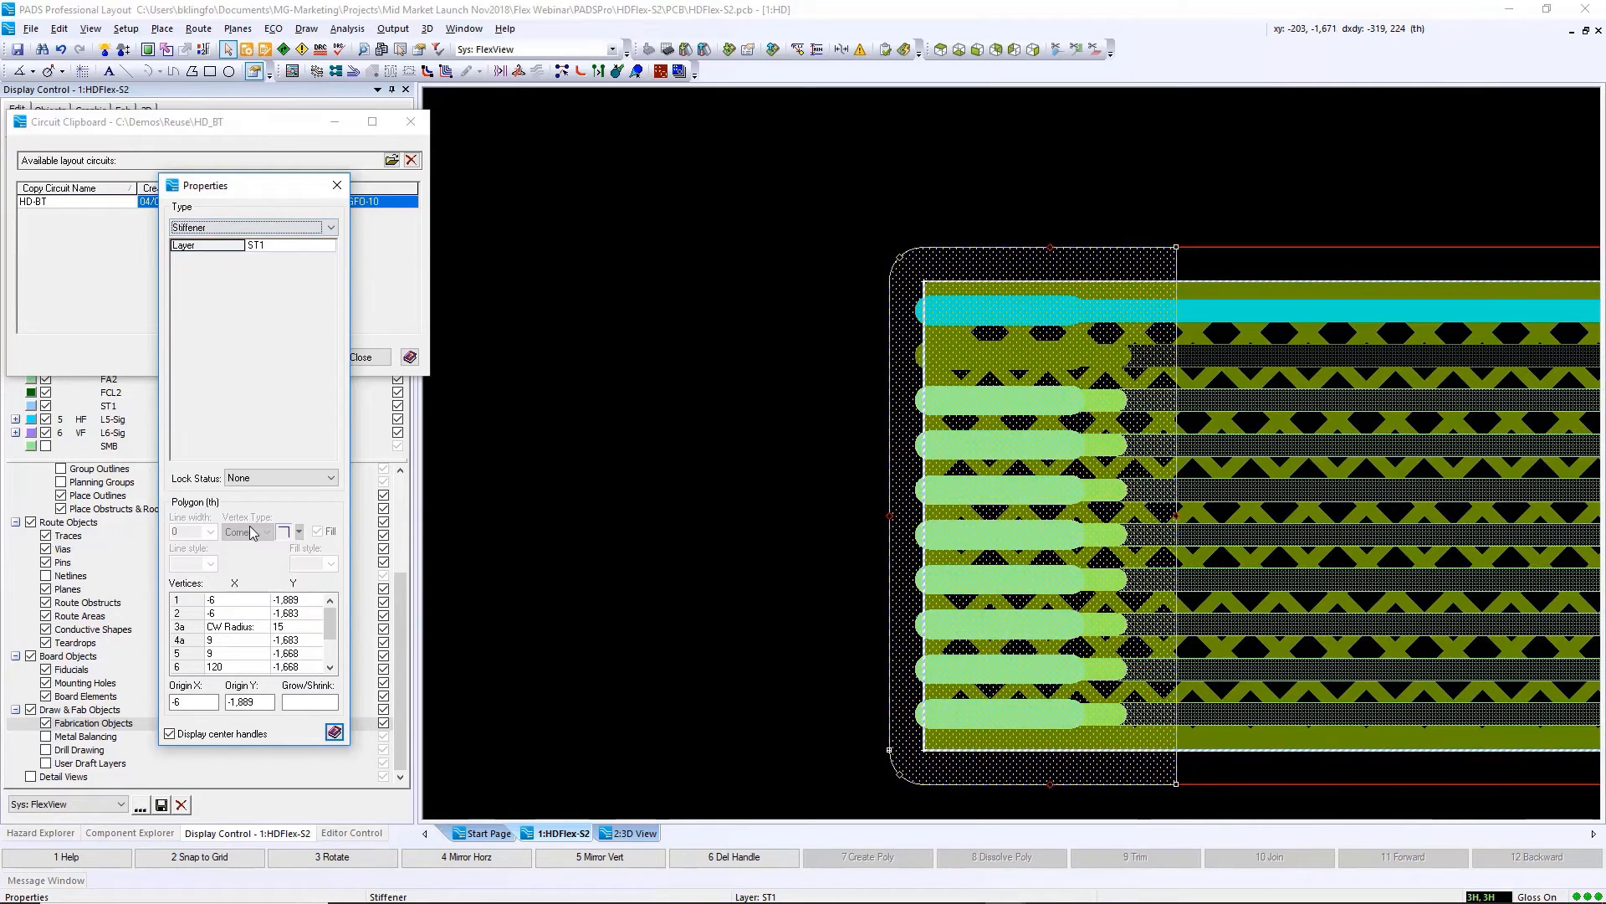
{"action": "left_click", "coordinate": [808, 532]}
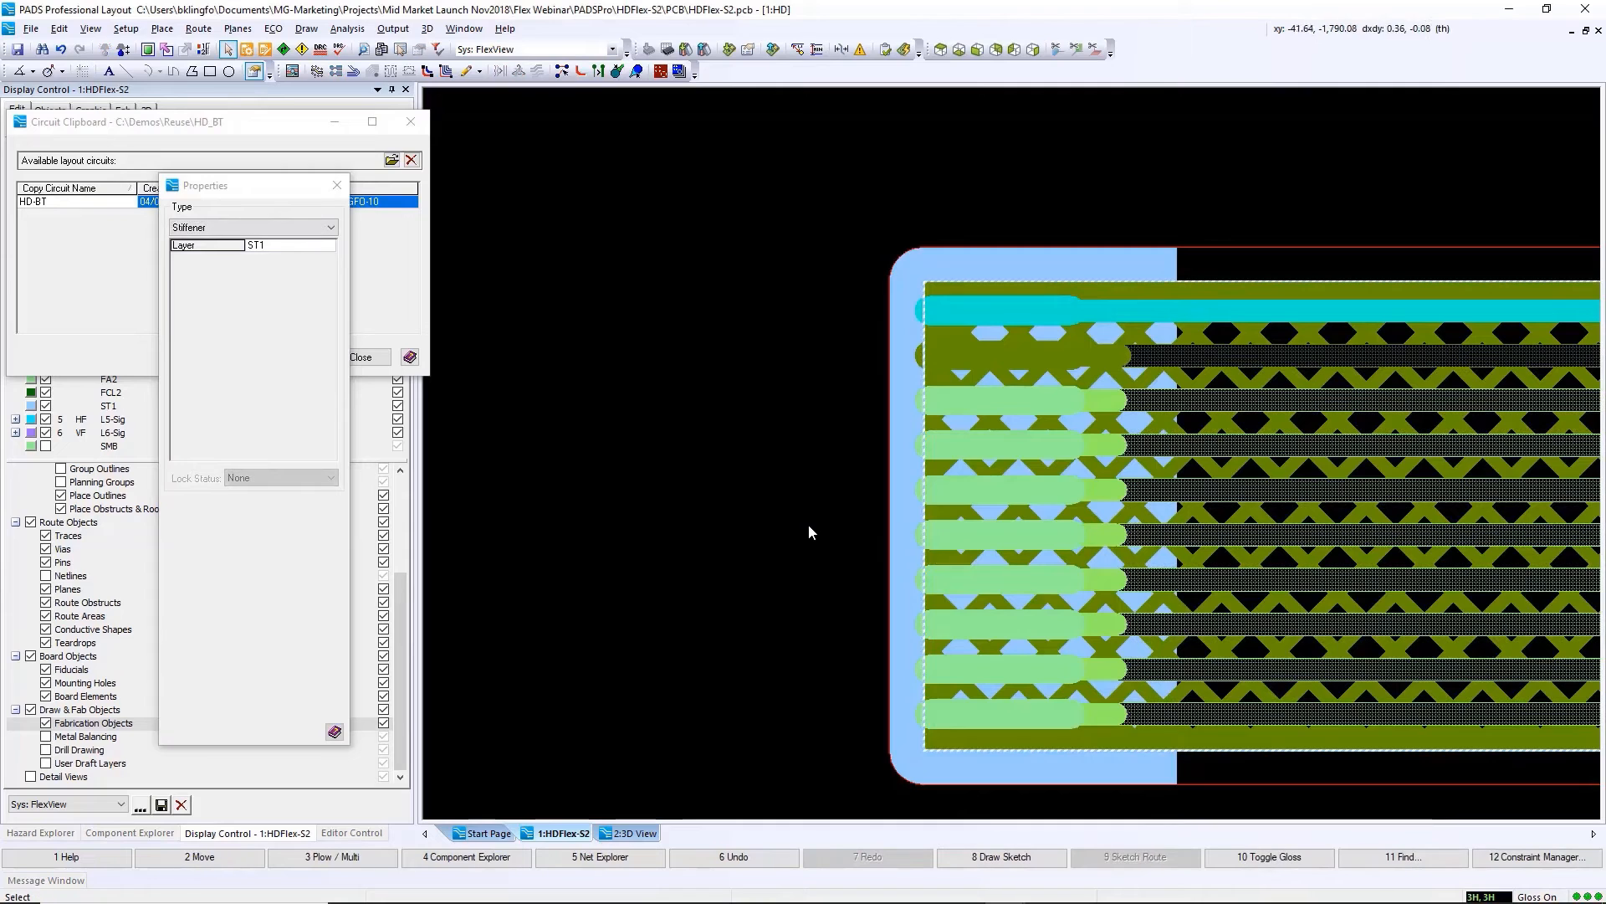
Step: Display the stiffener in the 3D view and examine the layer buildup at the flex connector end
{"action": "left_click", "coordinate": [624, 832]}
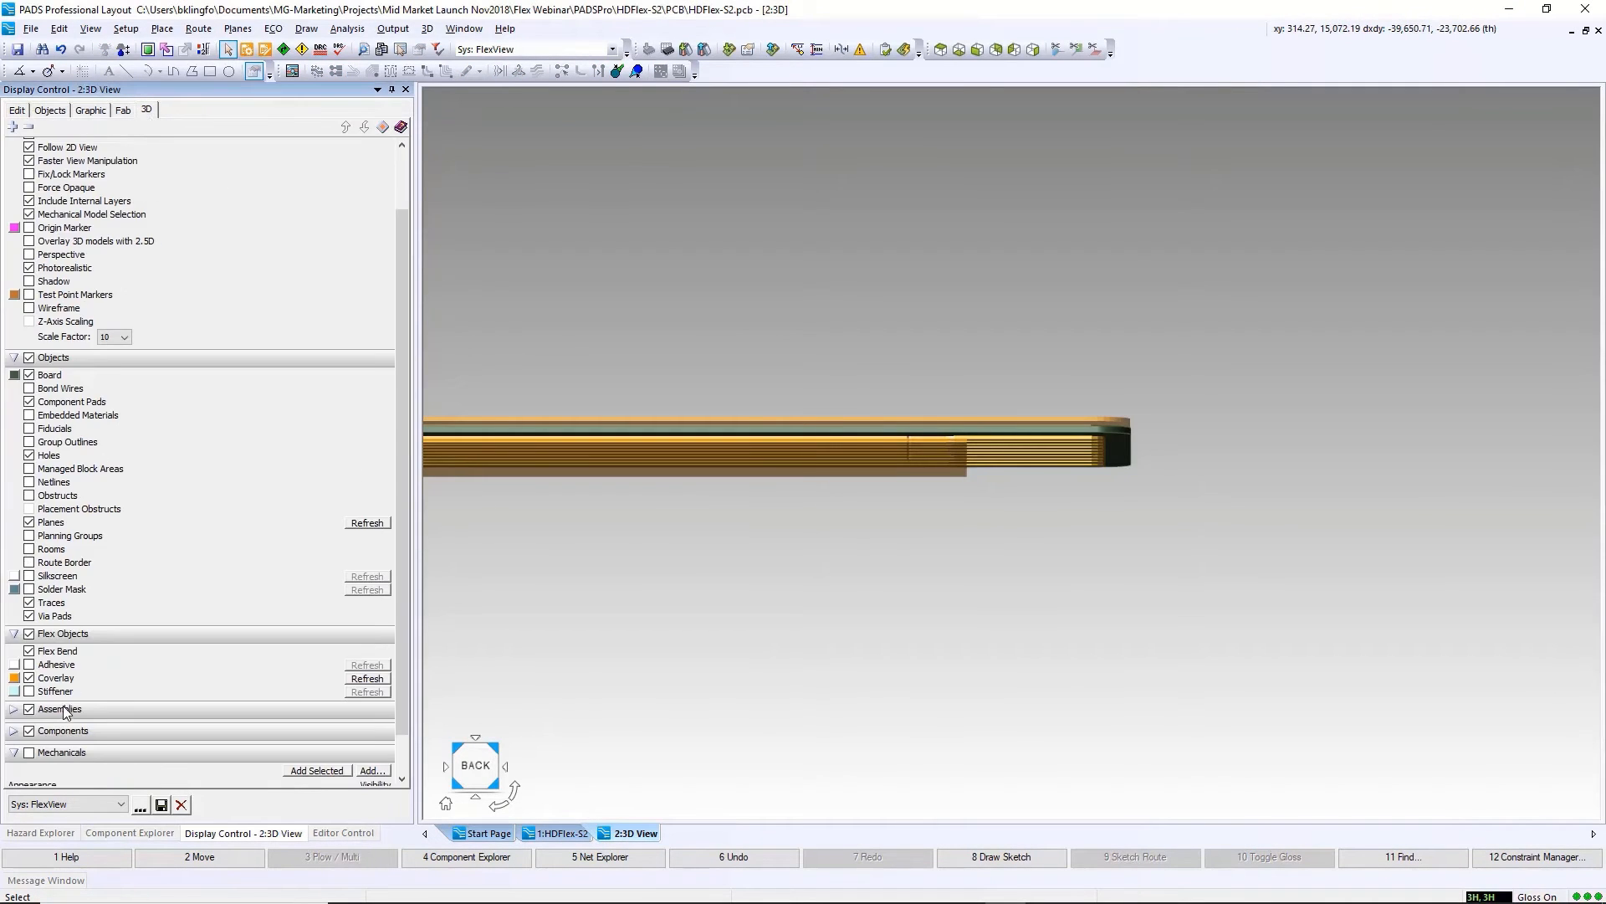
{"action": "left_click", "coordinate": [28, 692]}
{"action": "scroll", "coordinate": [983, 439], "scroll_direction": "up", "scroll_amount": 5}
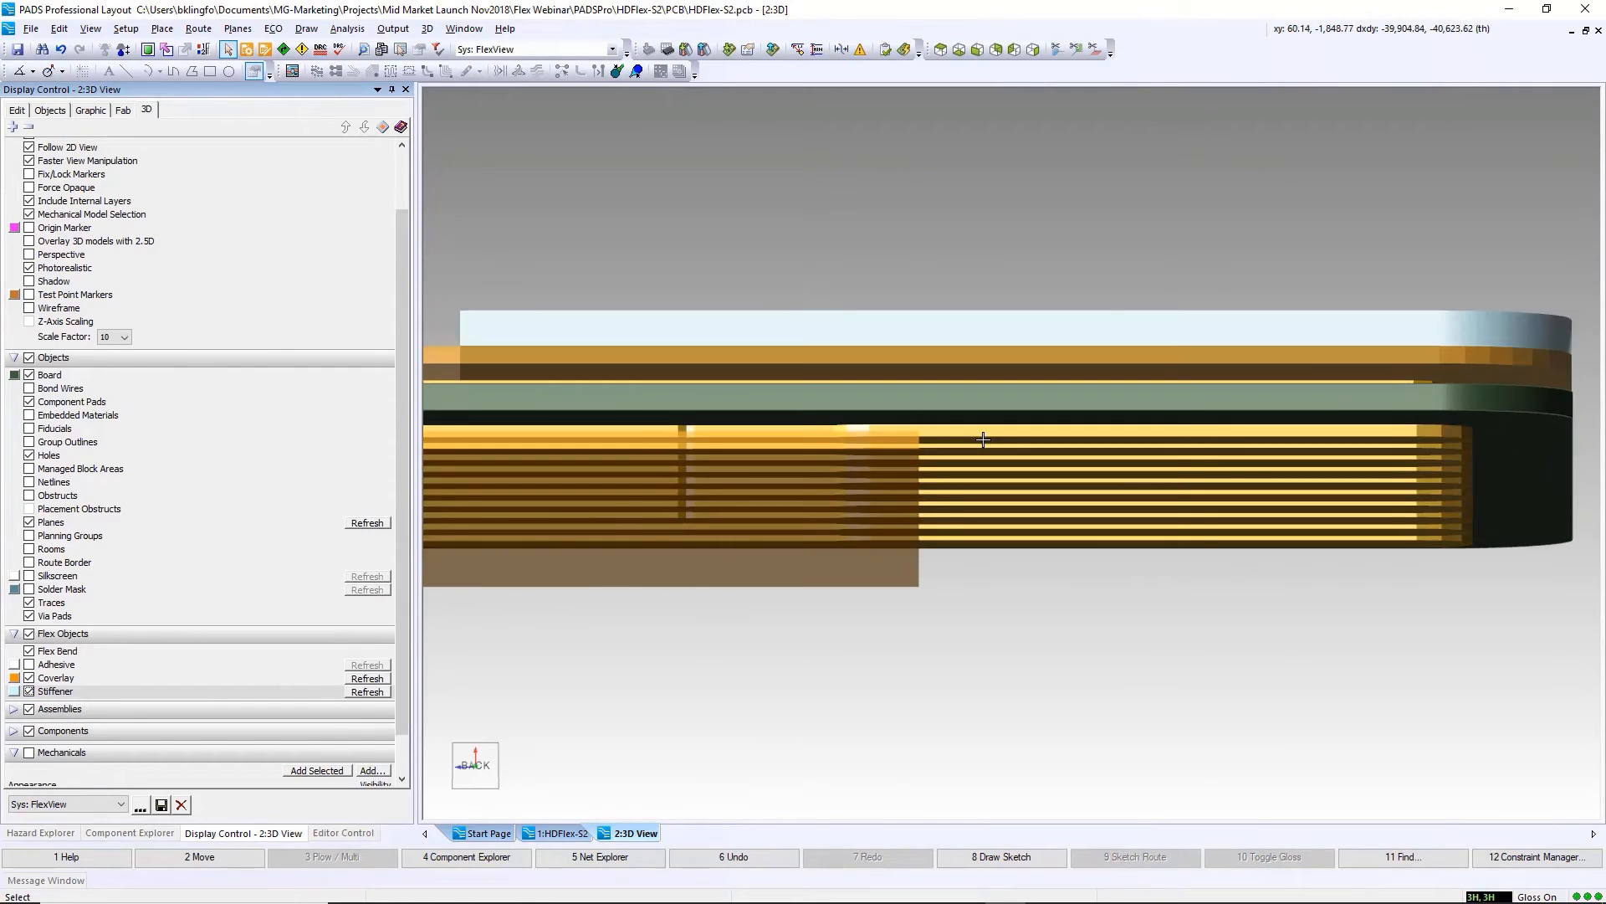
{"action": "scroll", "coordinate": [983, 439], "scroll_direction": "down", "scroll_amount": 1}
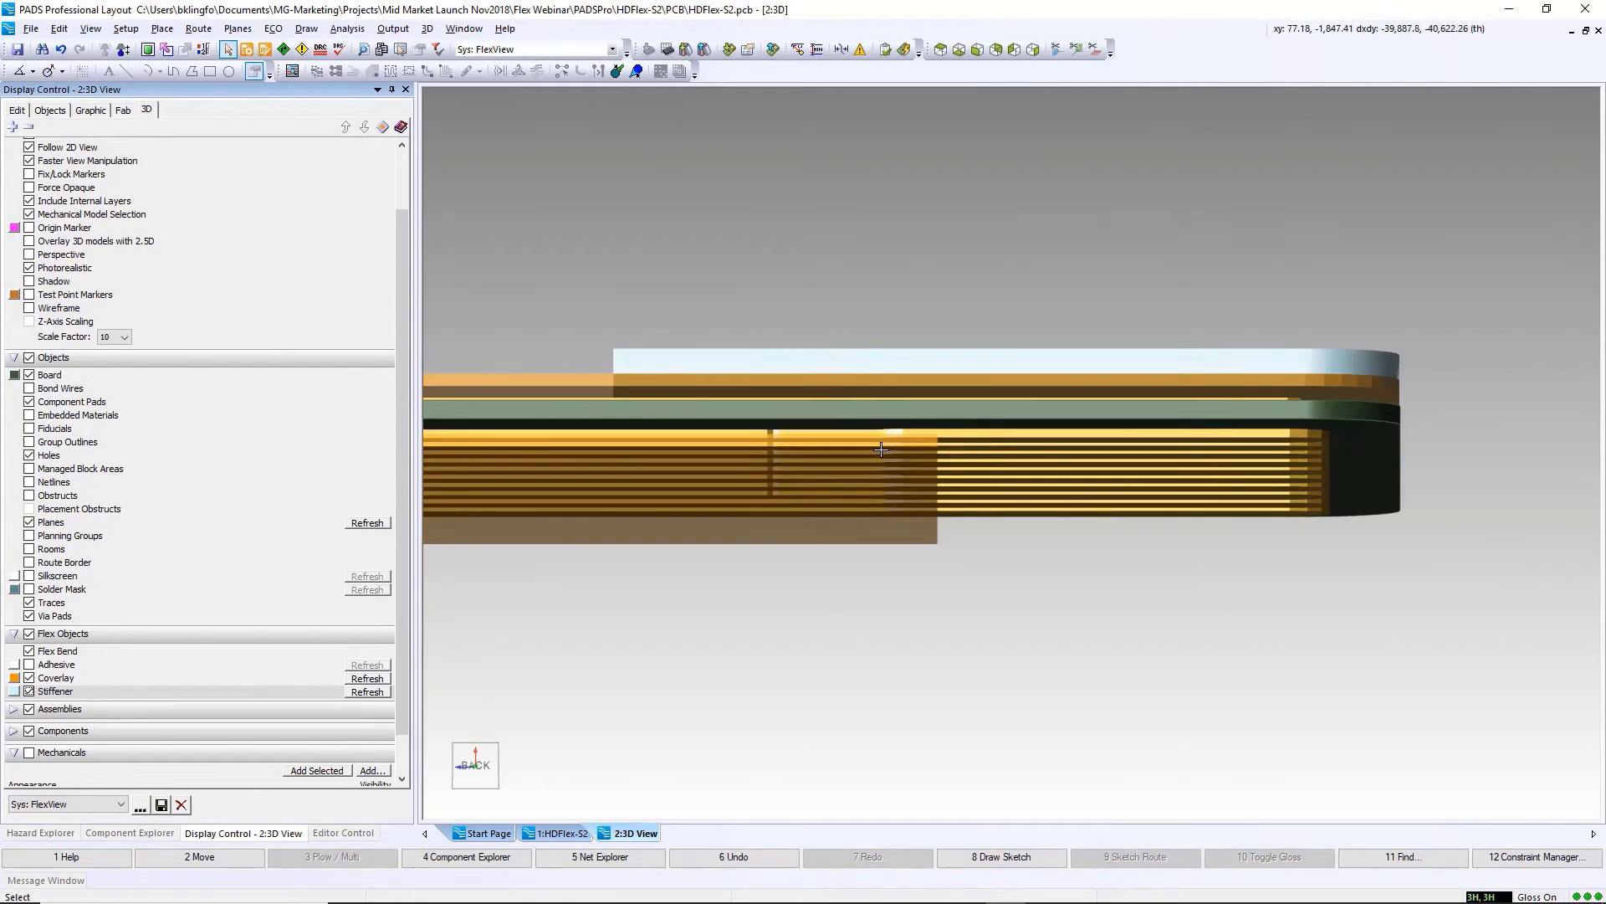
Step: Show the whole rigid-flex board from an angled 3D viewpoint together with the drill's mechanical models
{"action": "key", "text": "Home"}
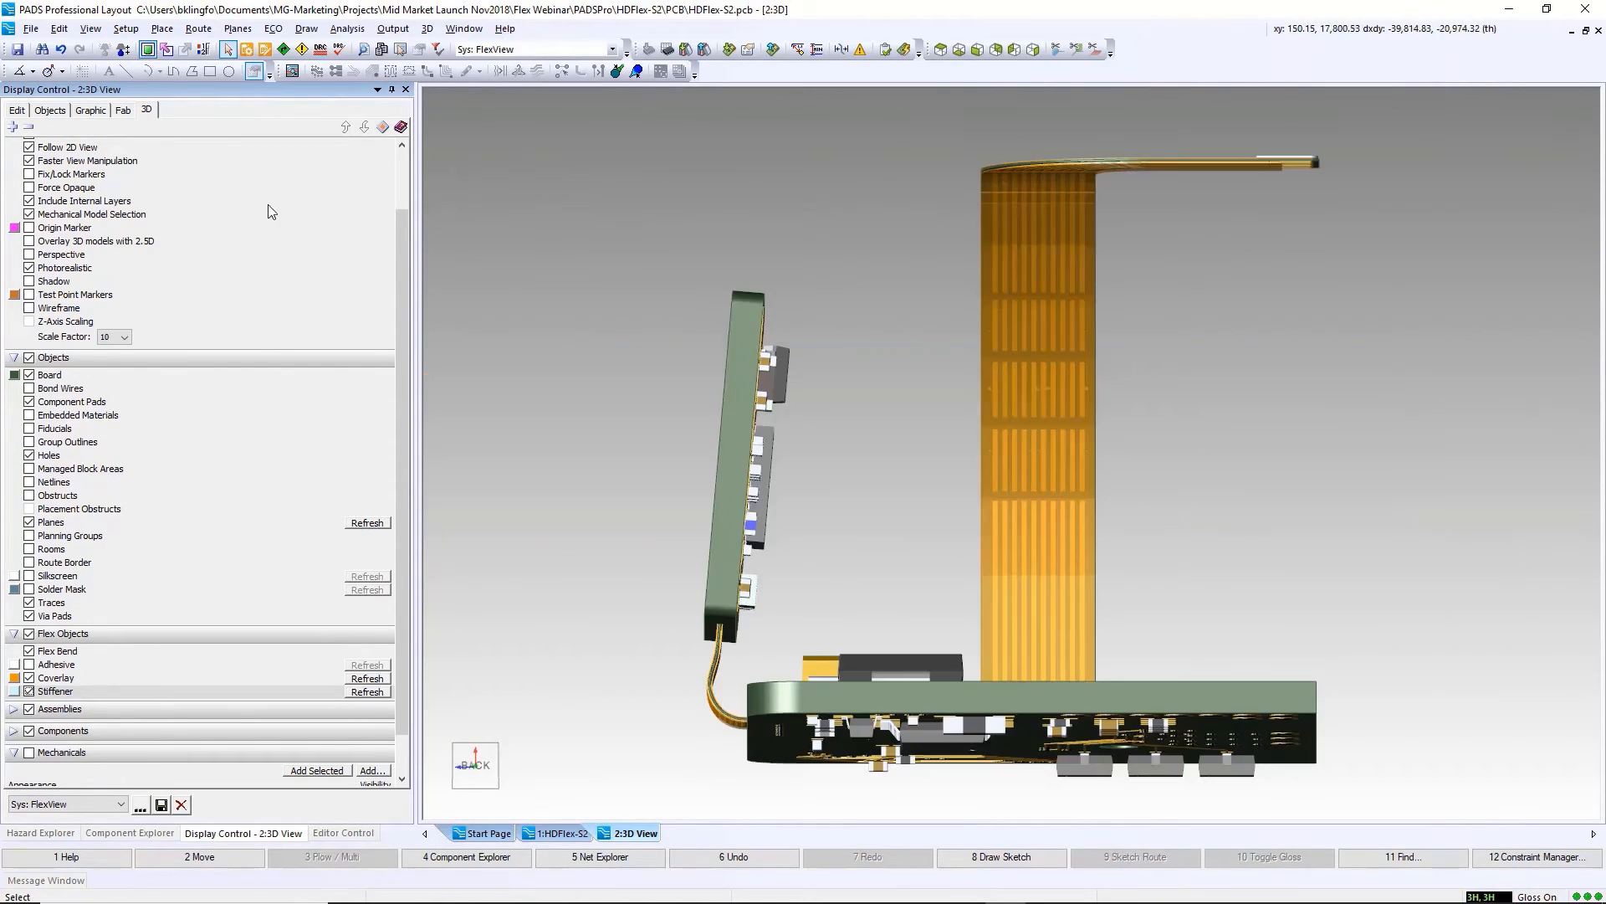
{"action": "left_click", "coordinate": [469, 784]}
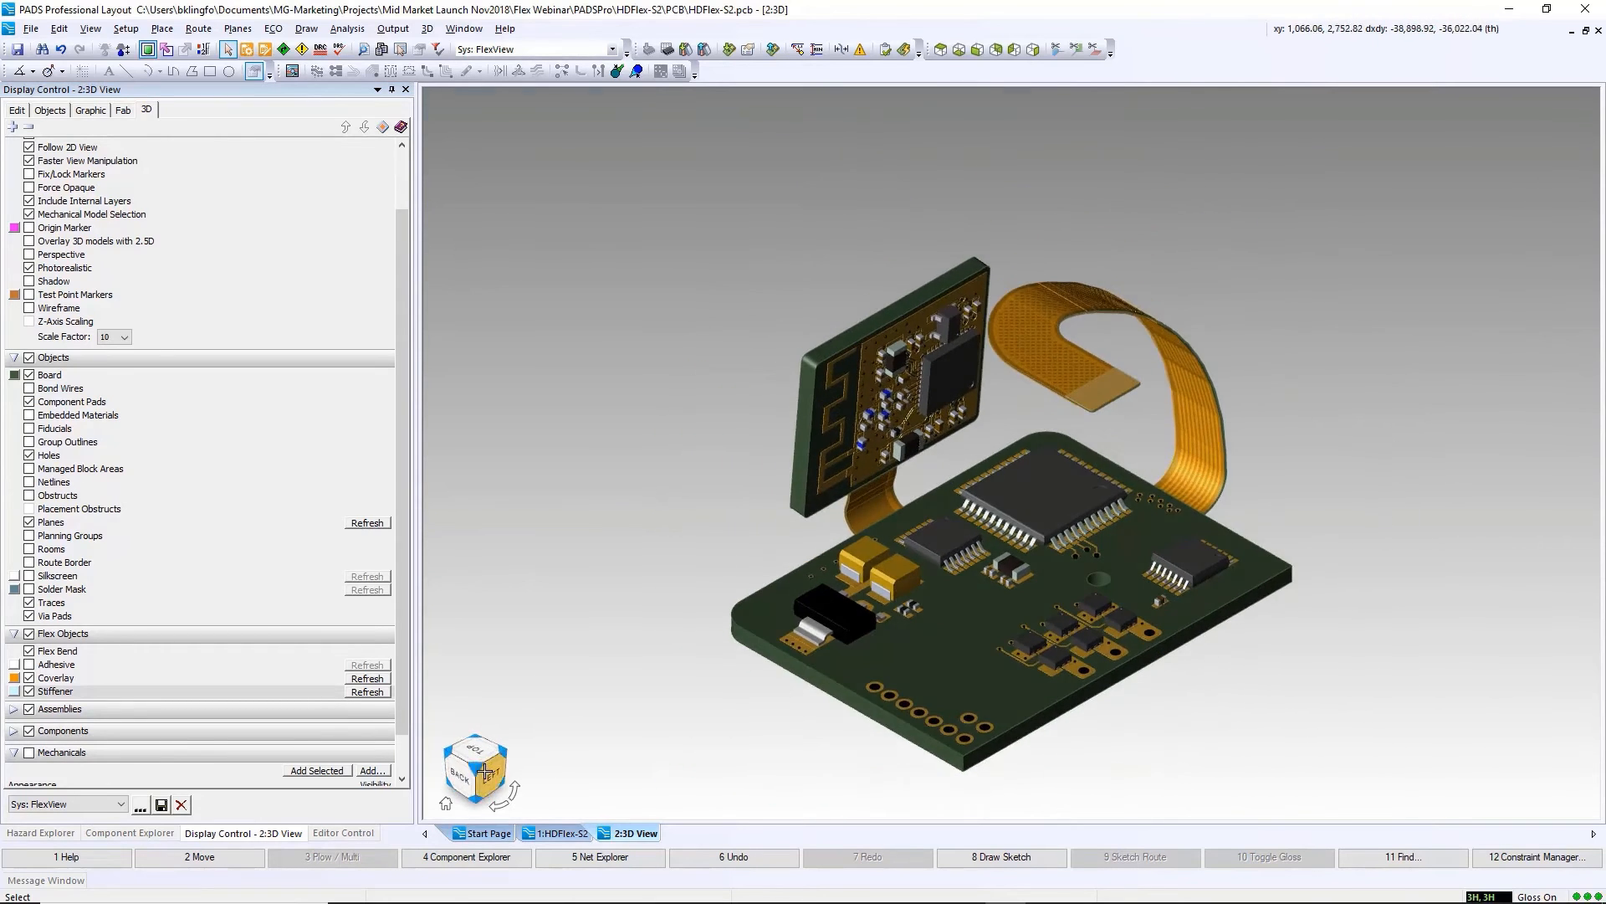
{"action": "left_click", "coordinate": [28, 752]}
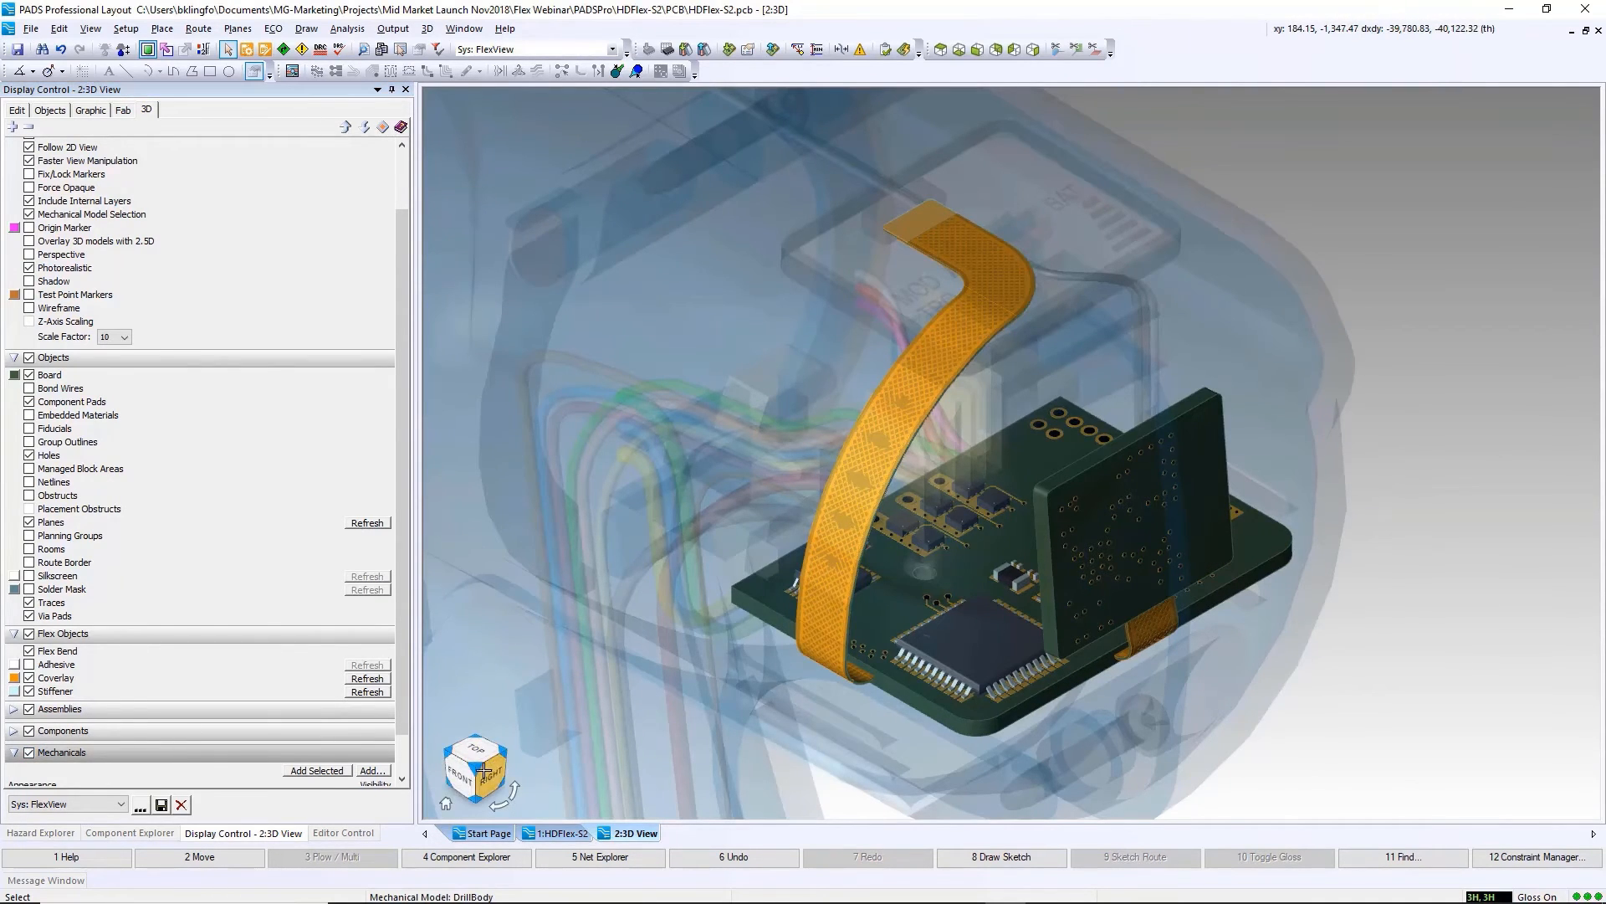
{"action": "left_click", "coordinate": [480, 762]}
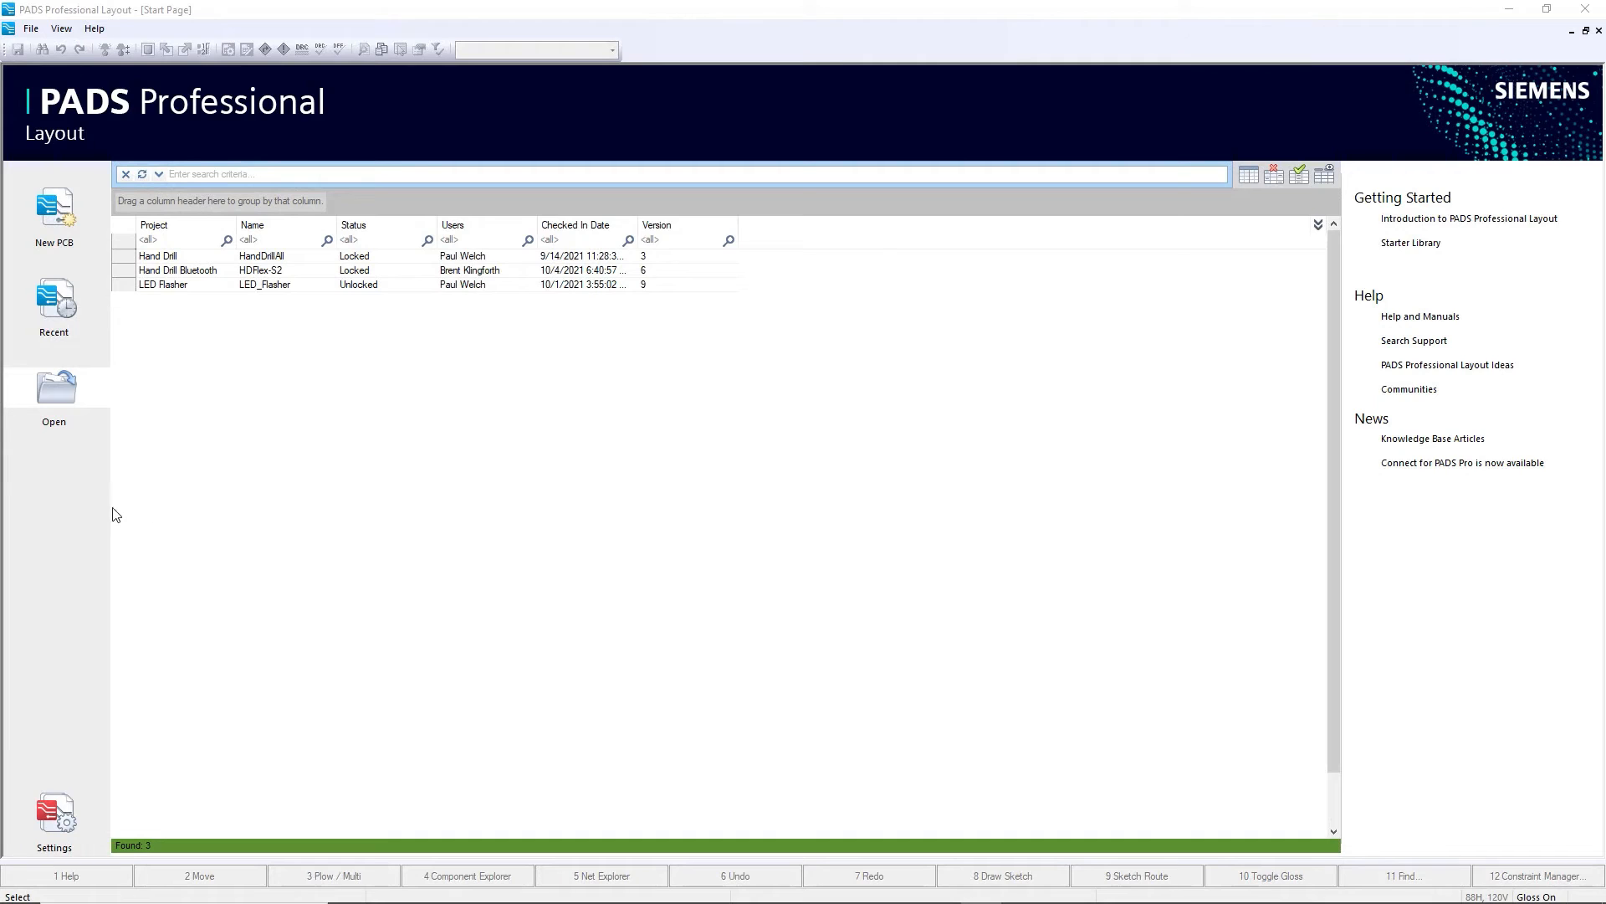
Step: Open the HDFlex-S2 layout of the Hand Drill Bluetooth project and bring up its Hazard Explorer
{"action": "left_click", "coordinate": [192, 272]}
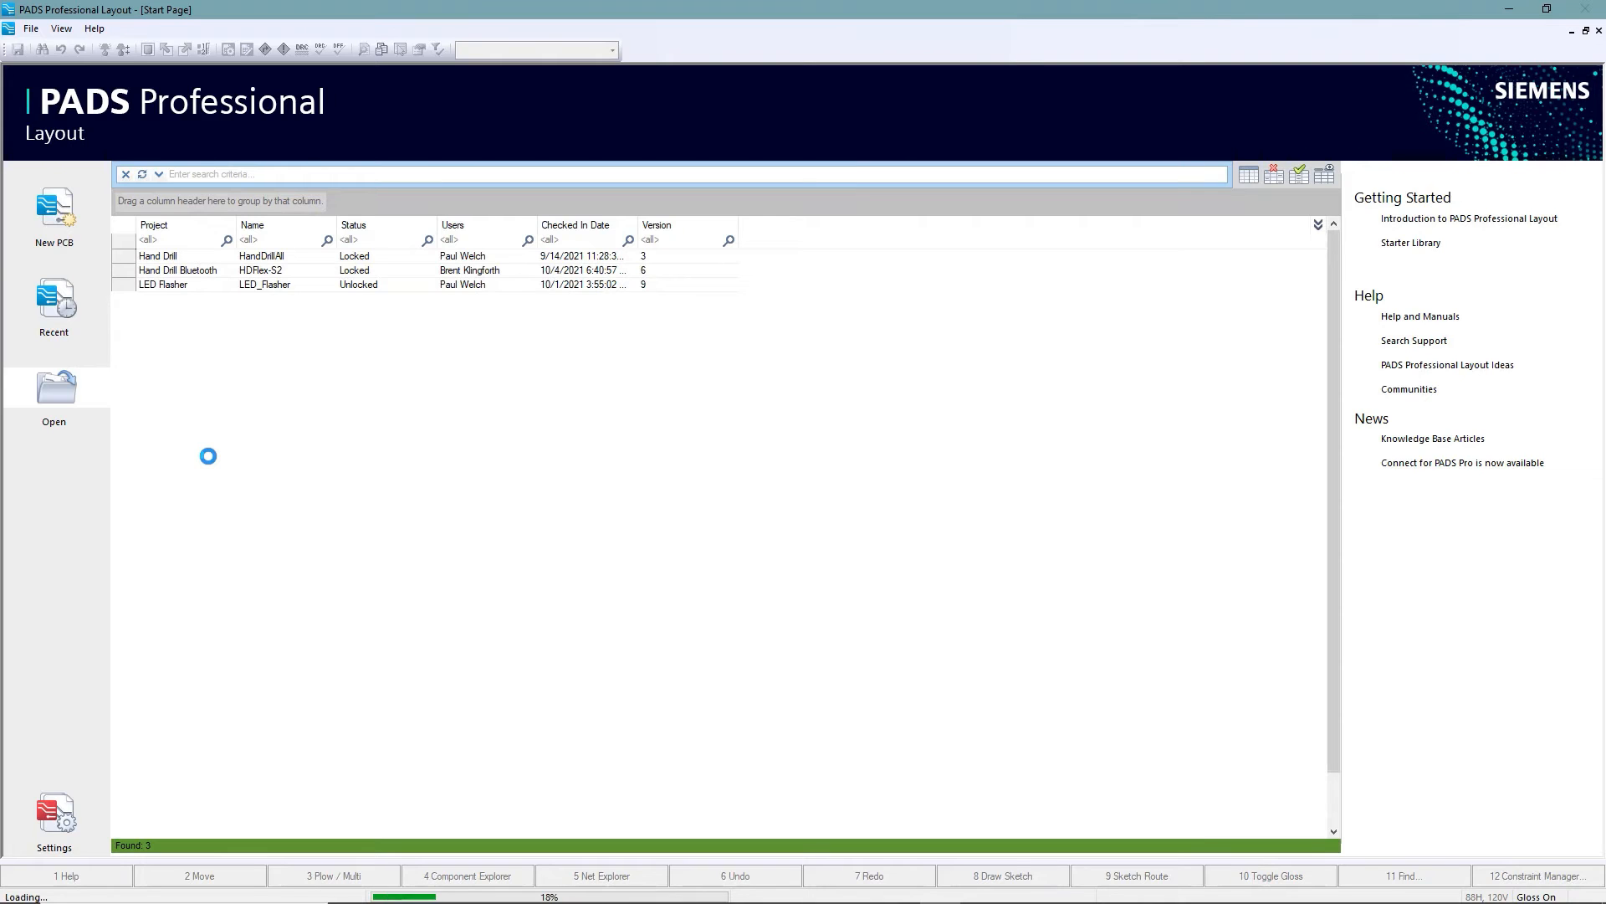
{"action": "key", "text": "Return"}
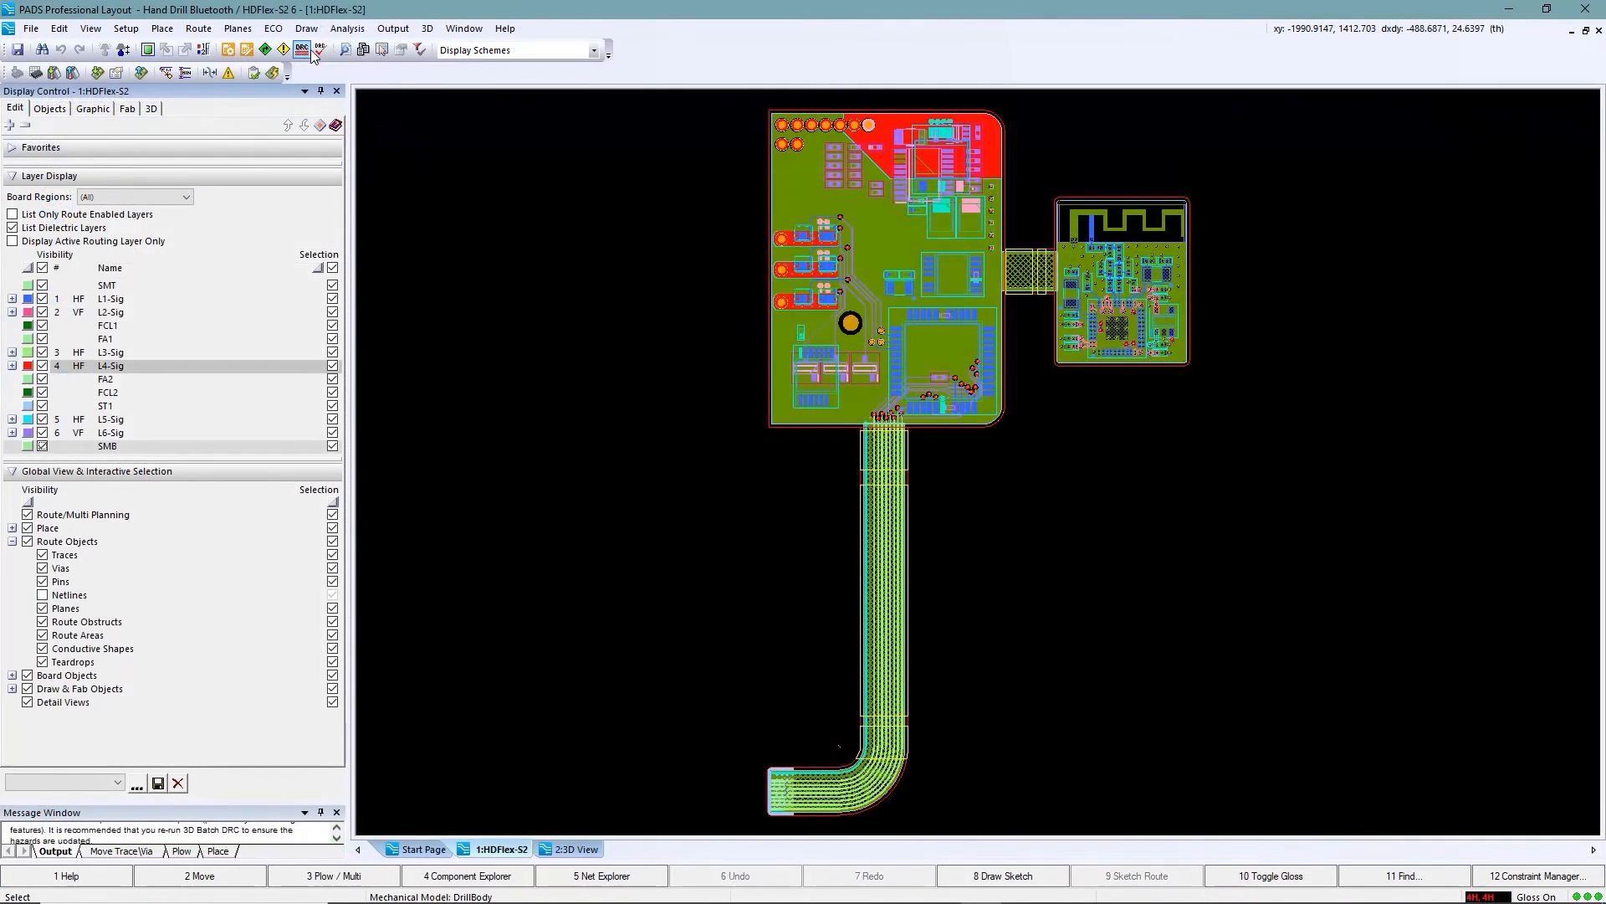
{"action": "left_click", "coordinate": [316, 51]}
{"action": "left_click", "coordinate": [293, 429]}
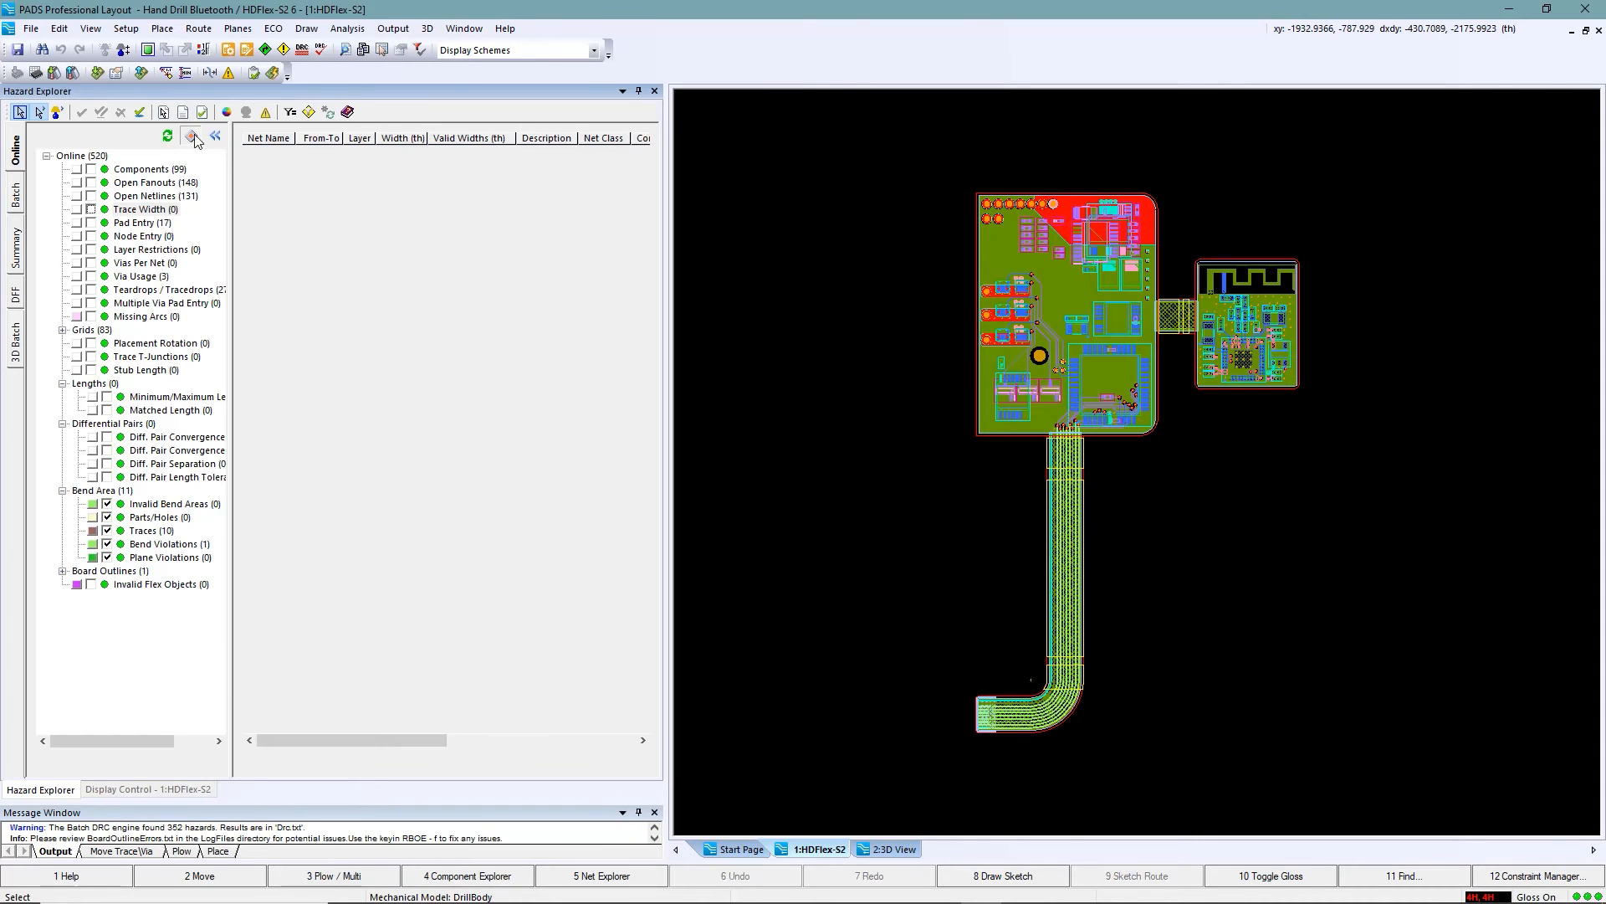
Step: Locate the pad entry hazards of nets $1N1644, $1N1822_Bluetooth1 and $1N2048 in the layout
{"action": "left_click", "coordinate": [264, 228]}
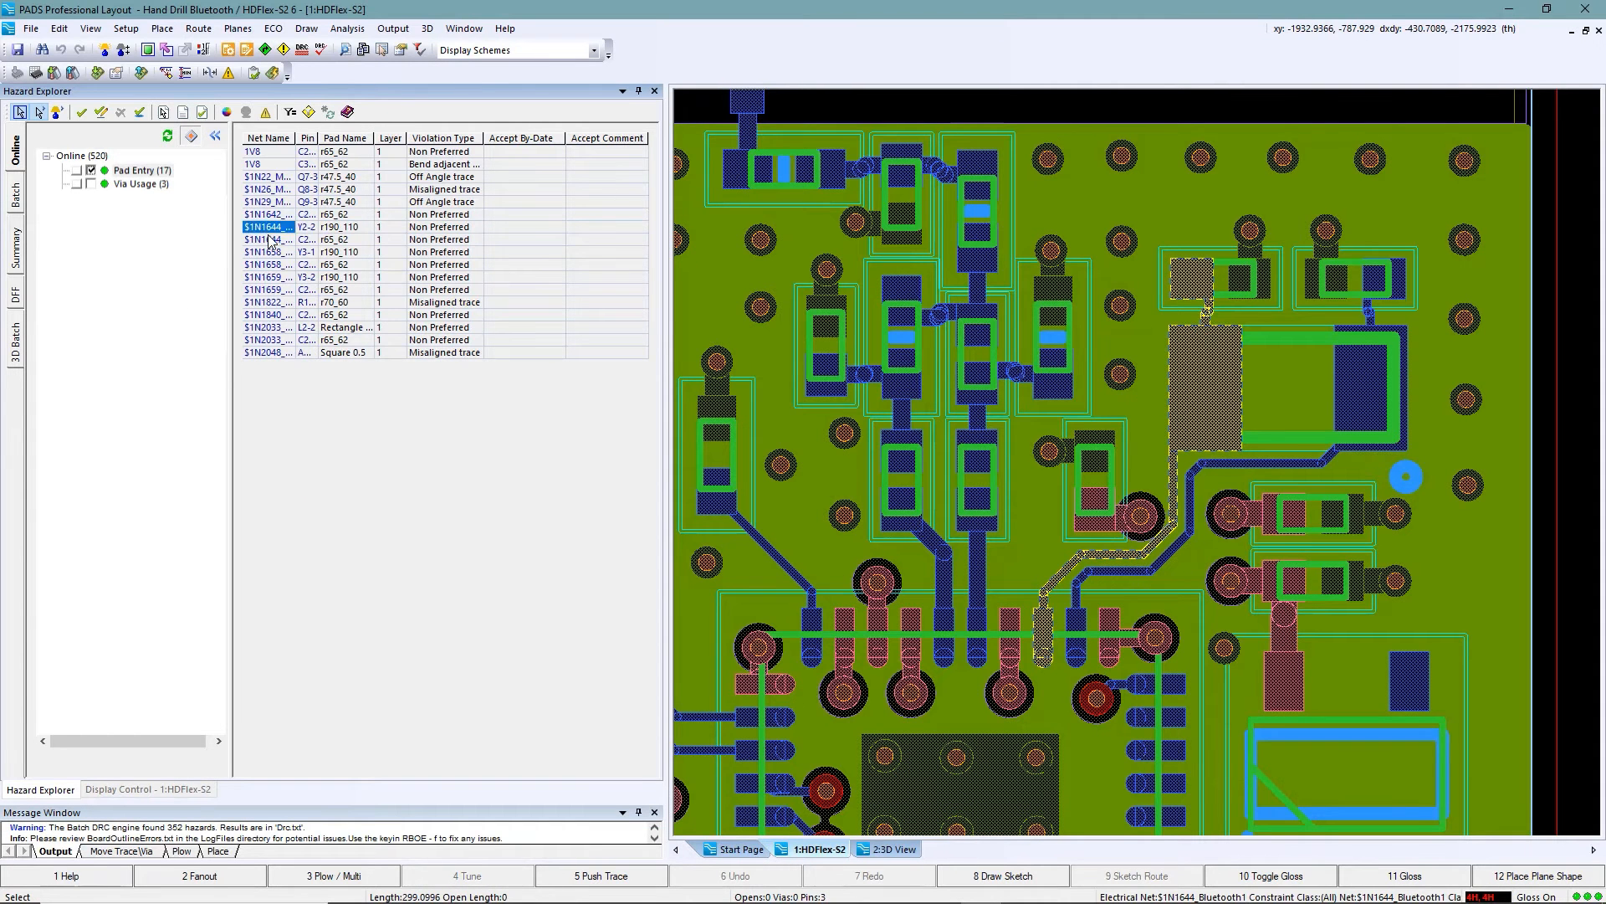
{"action": "left_click", "coordinate": [269, 305]}
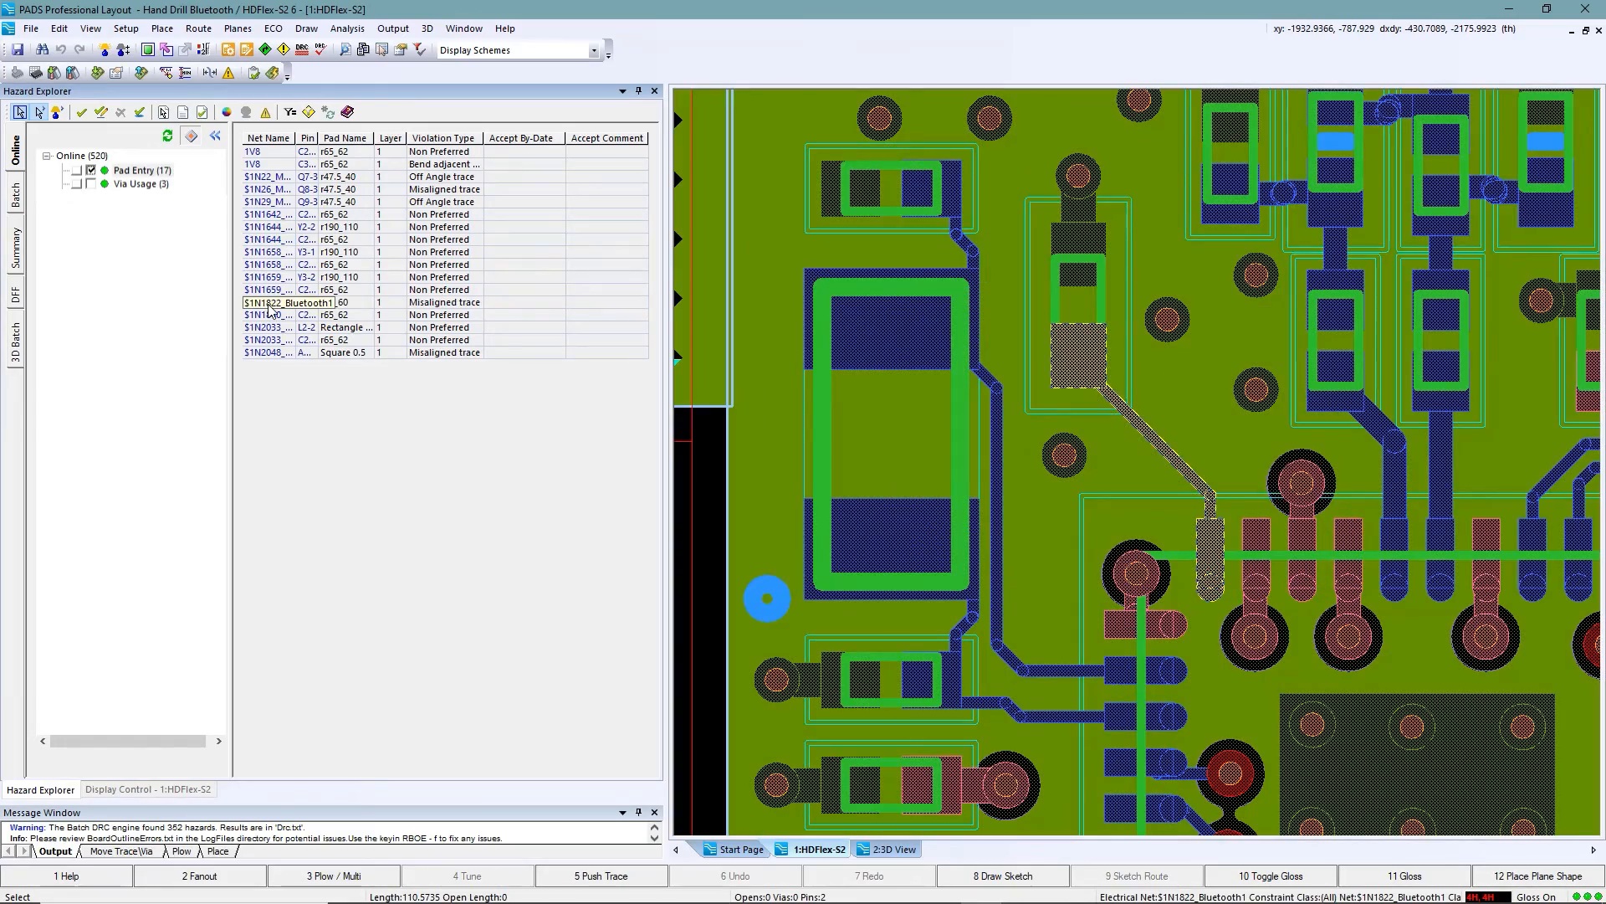
{"action": "left_click", "coordinate": [271, 352]}
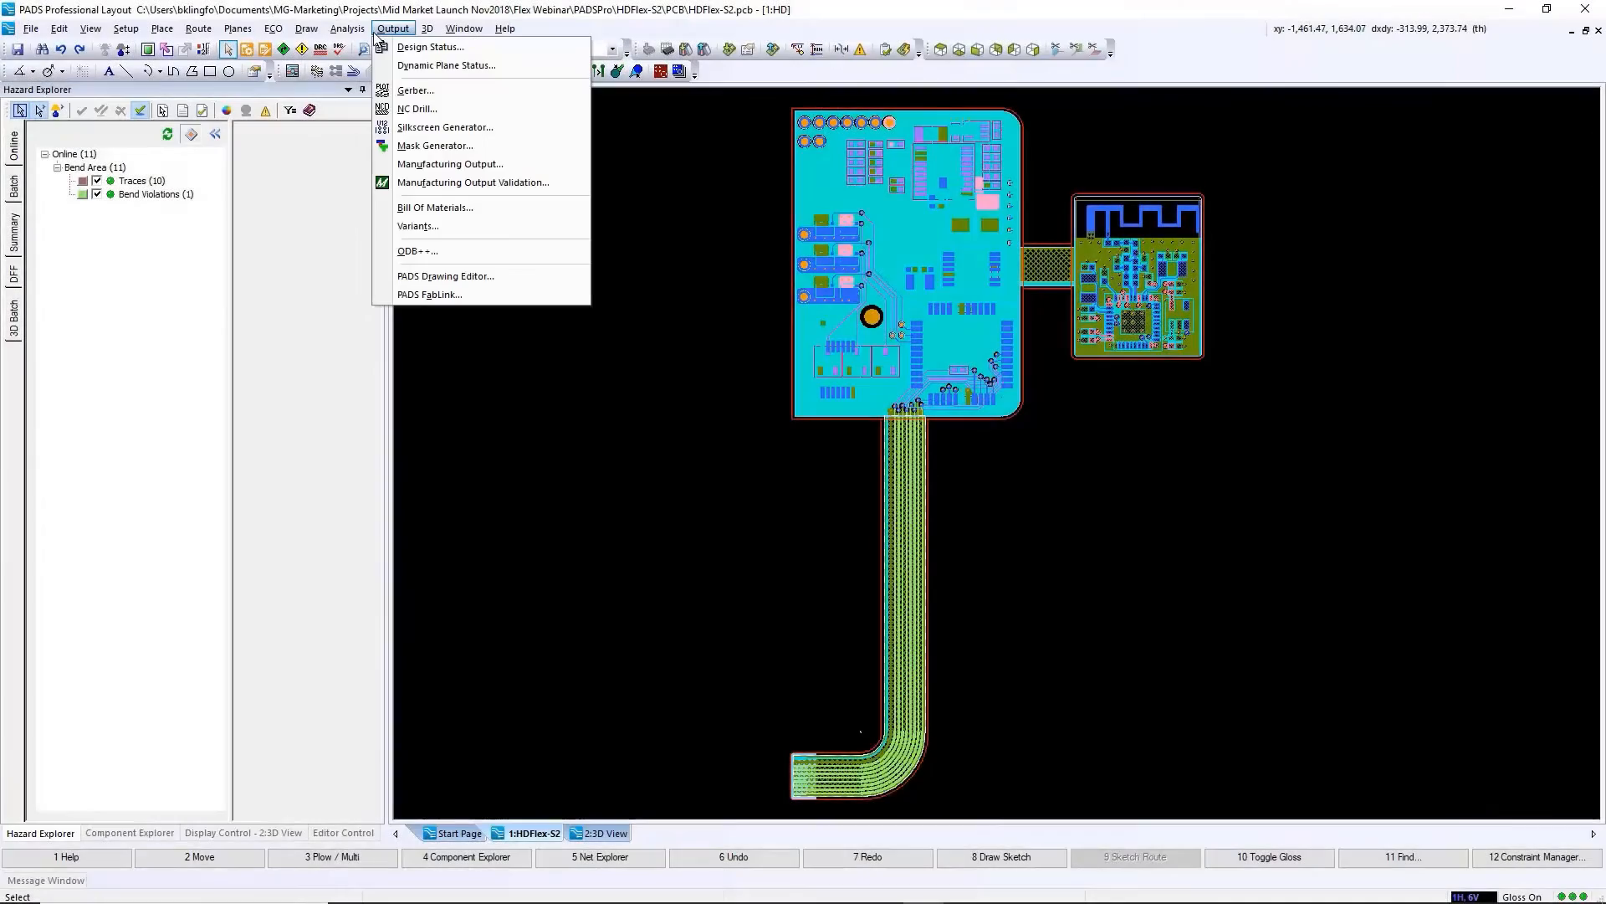
Step: Open the ODB++ output settings and review which fabrication and assembly layers the layer mapping includes
{"action": "left_click", "coordinate": [418, 251]}
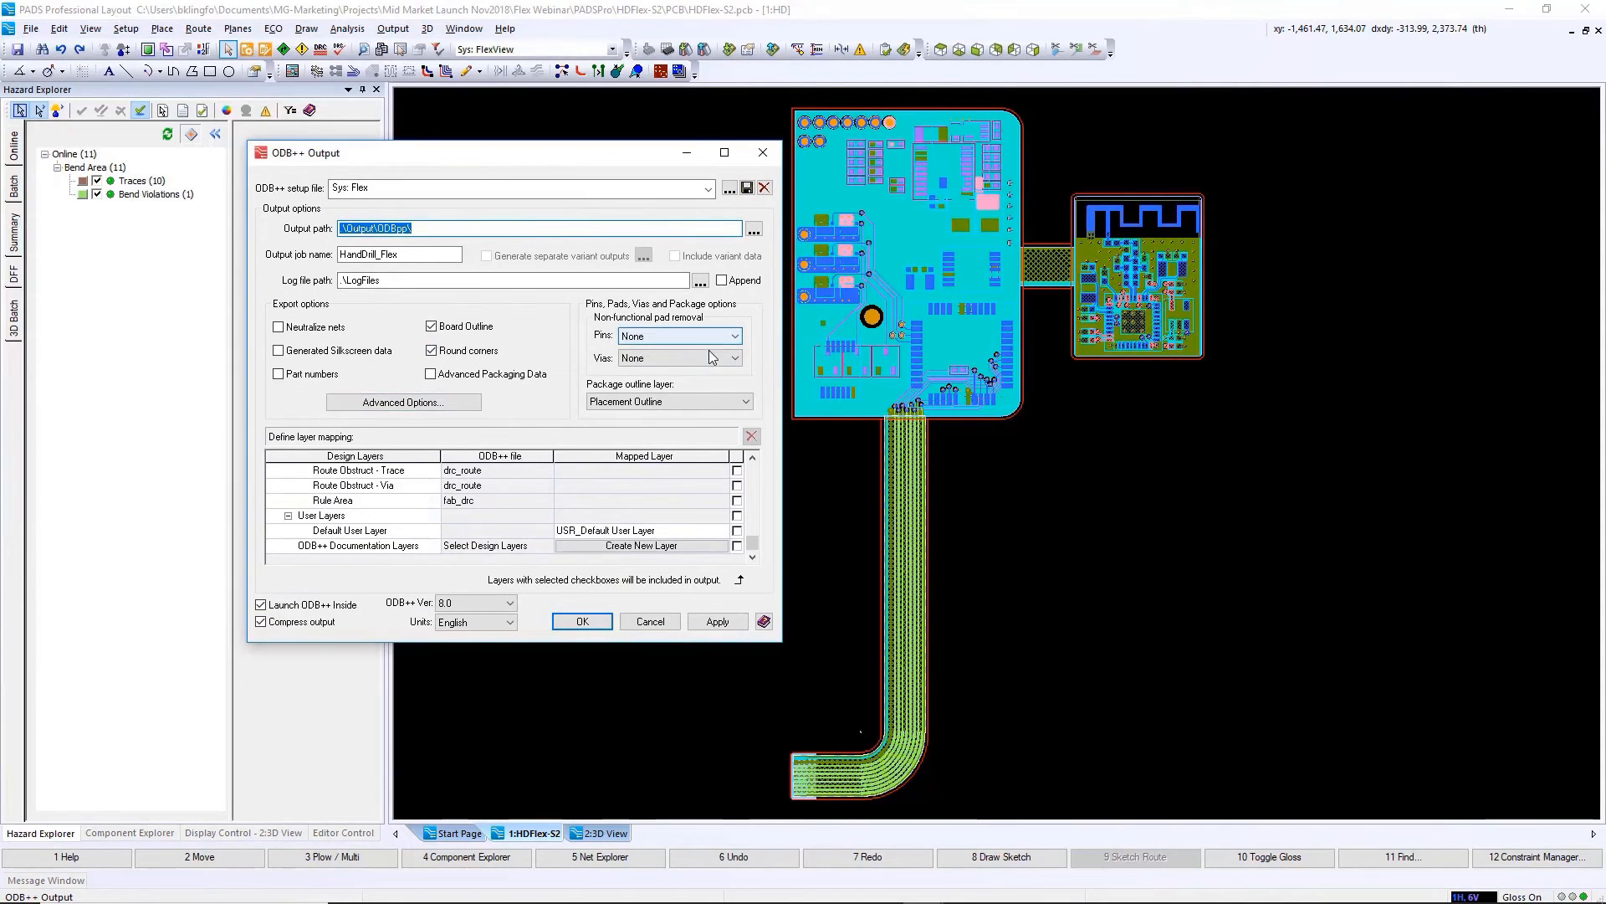
{"action": "left_click_drag", "start_coordinate": [751, 542], "coordinate": [752, 468]}
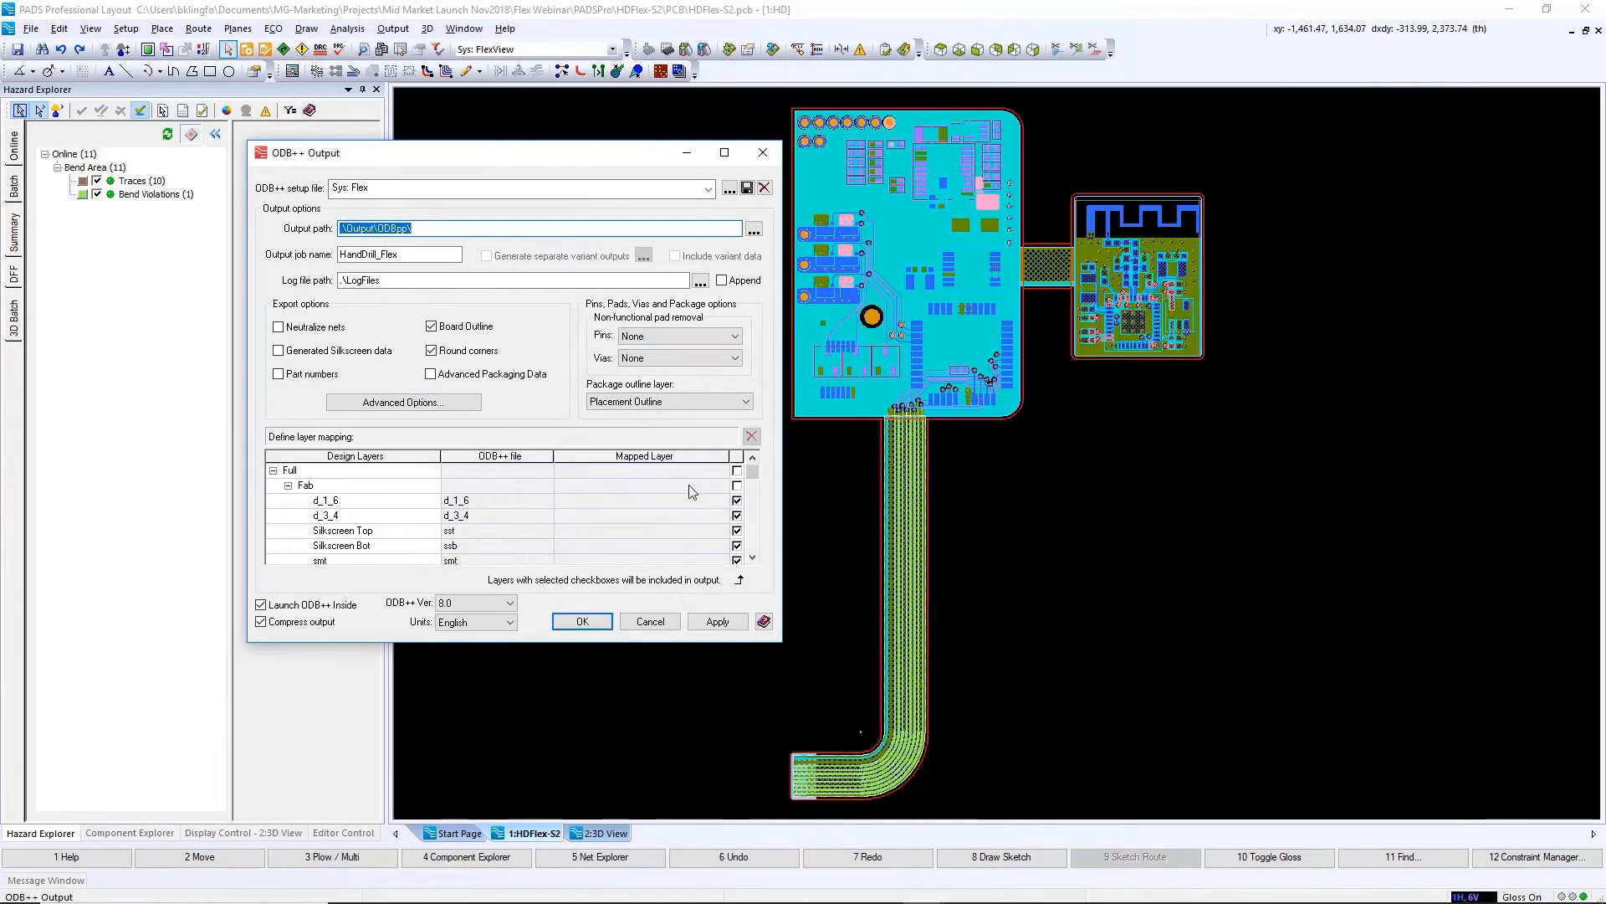
{"action": "left_click", "coordinate": [752, 559]}
{"action": "left_click", "coordinate": [753, 559]}
{"action": "left_click", "coordinate": [753, 559]}
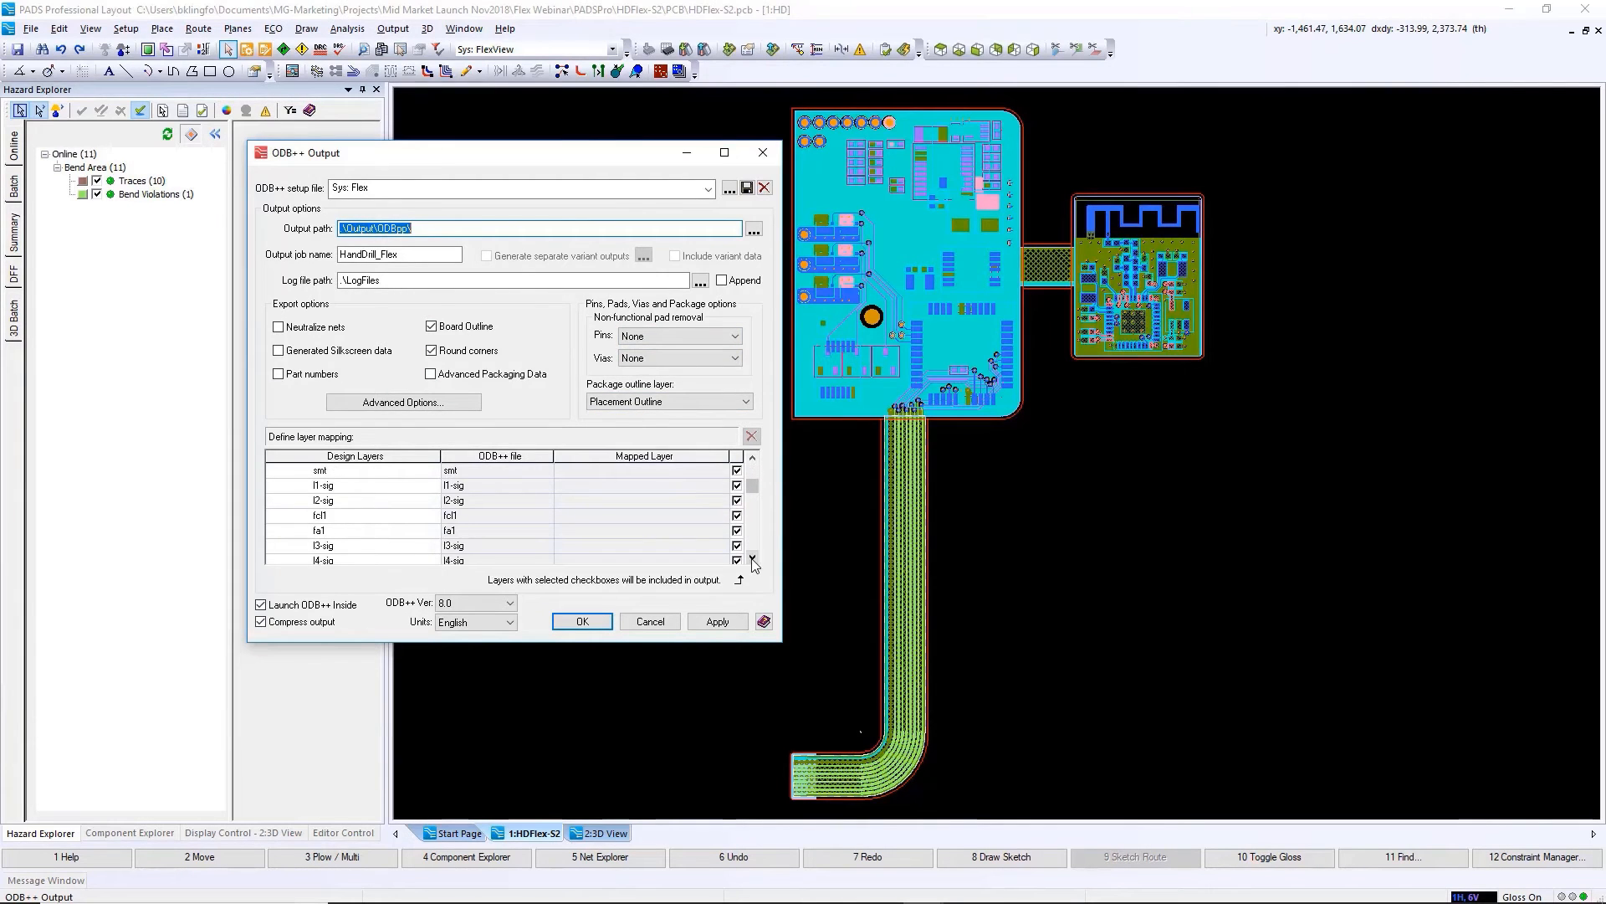
{"action": "left_click", "coordinate": [752, 559]}
{"action": "left_click", "coordinate": [752, 559]}
{"action": "left_click", "coordinate": [752, 559]}
{"action": "left_click", "coordinate": [752, 559]}
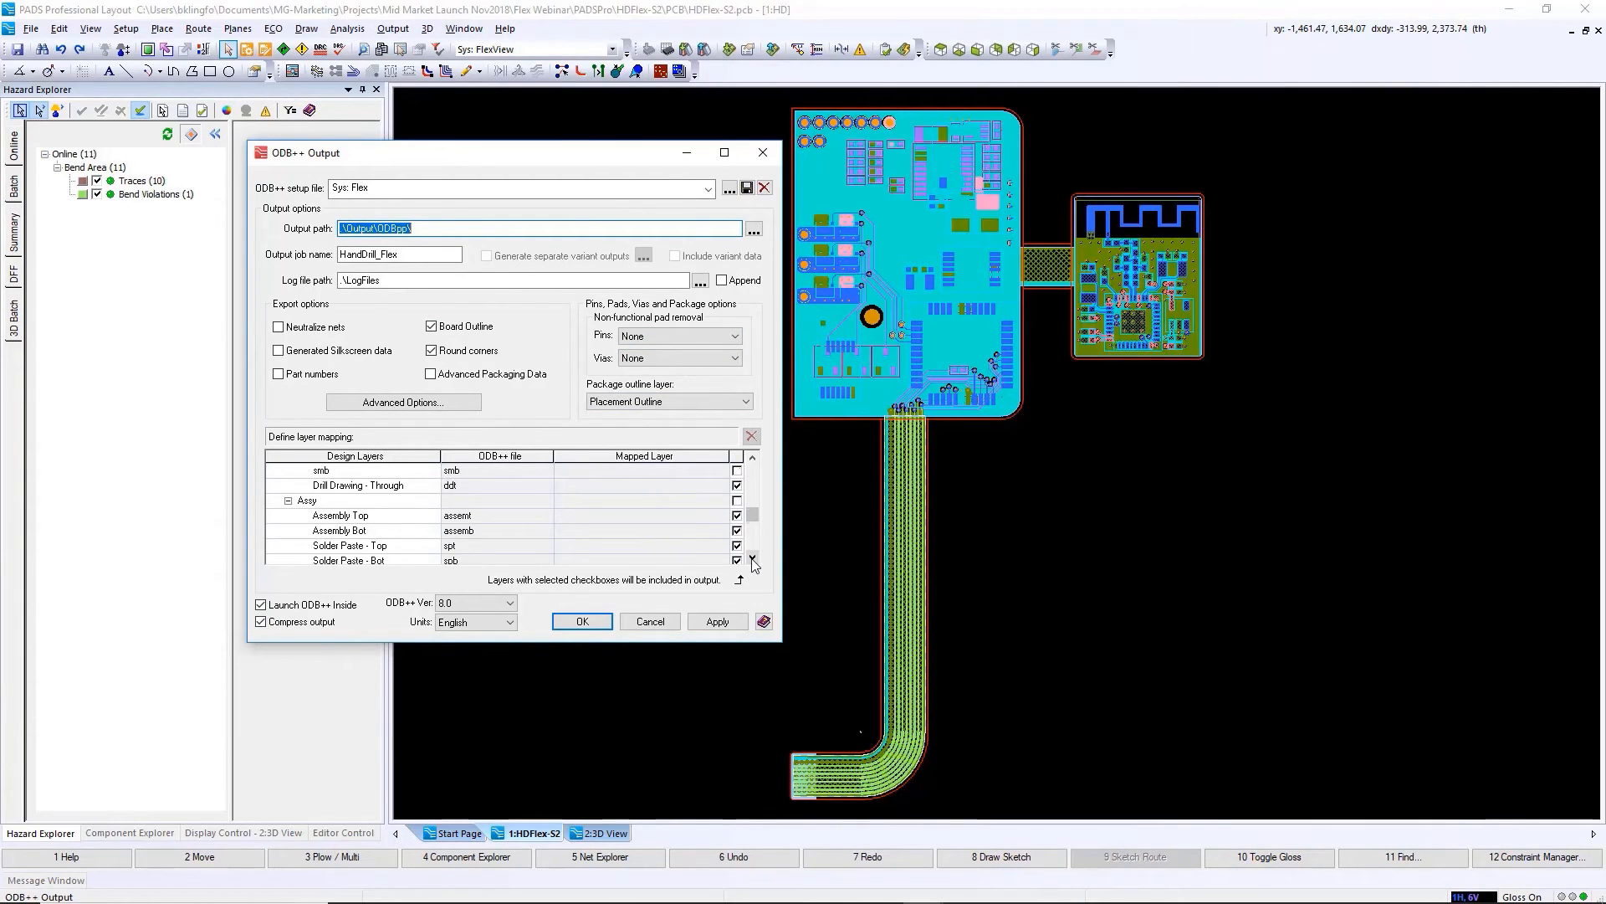
{"action": "left_click", "coordinate": [752, 559]}
{"action": "left_click", "coordinate": [752, 559]}
{"action": "left_click", "coordinate": [753, 559]}
Step: Collapse the DRC and user layer groups and generate the HandDrill_Flex ODB++ output
{"action": "left_click", "coordinate": [288, 500]}
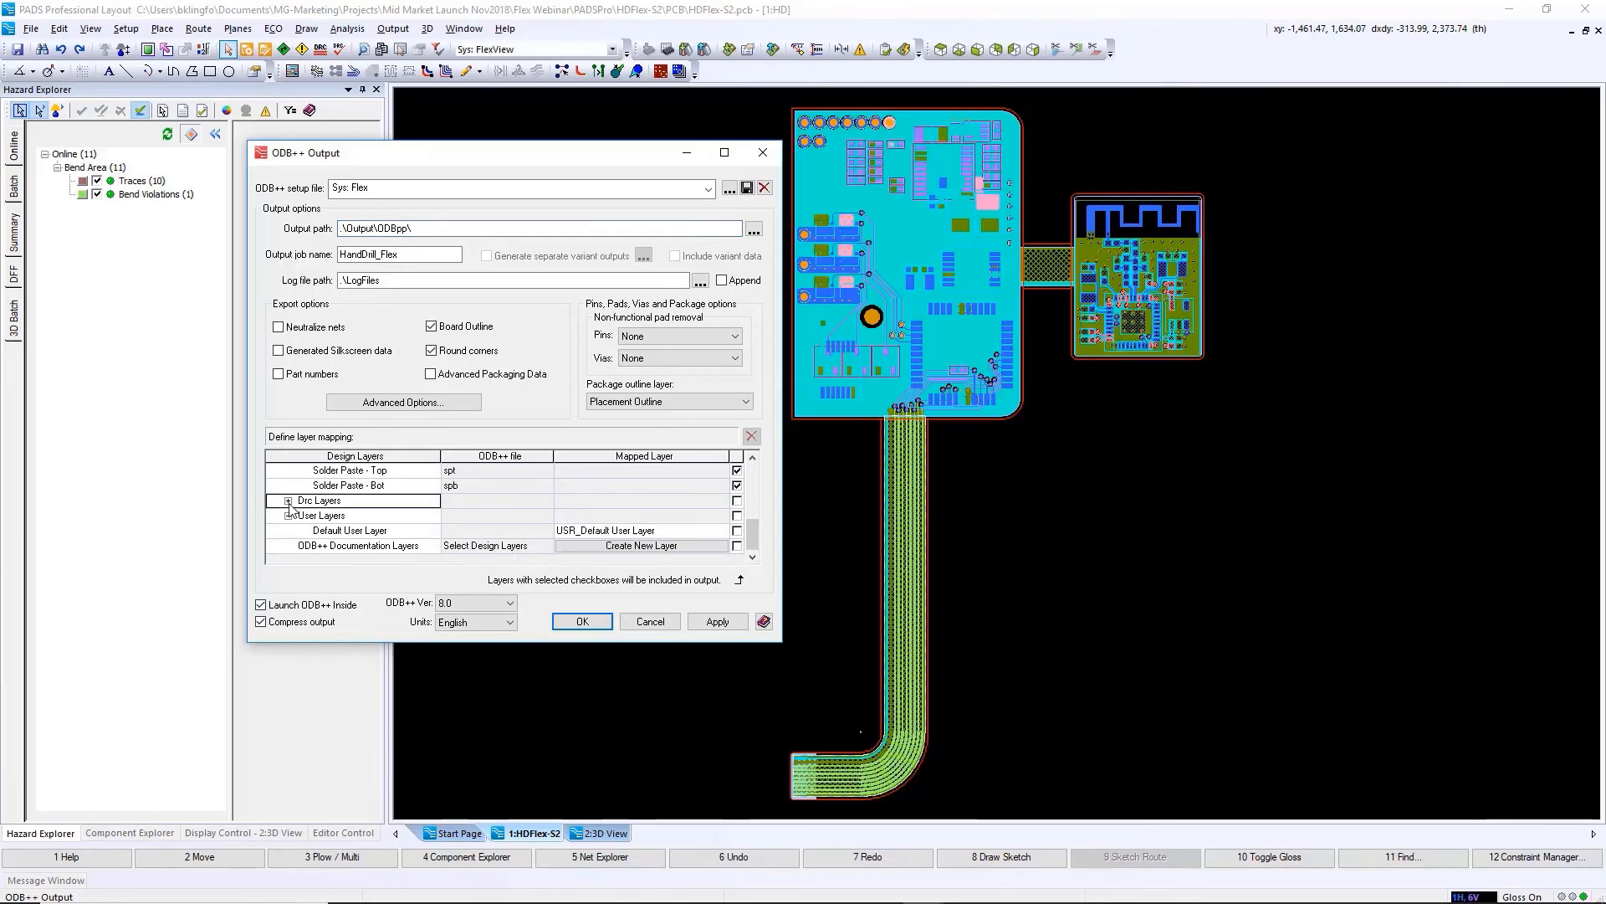
{"action": "left_click", "coordinate": [289, 516]}
{"action": "left_click", "coordinate": [325, 546]}
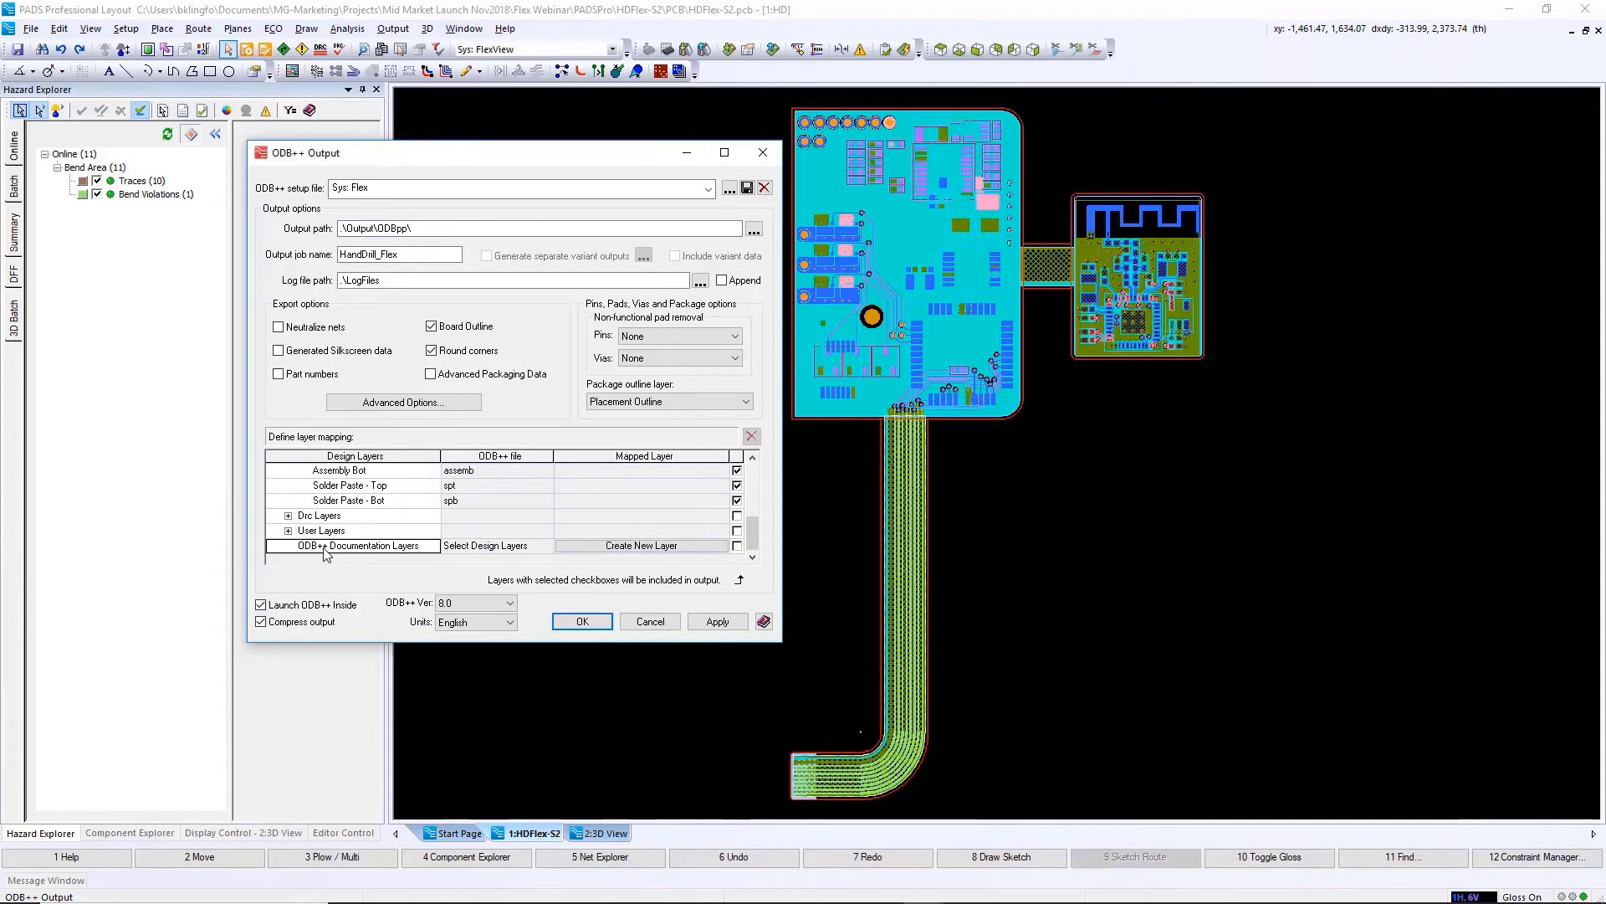
{"action": "left_click", "coordinate": [582, 621]}
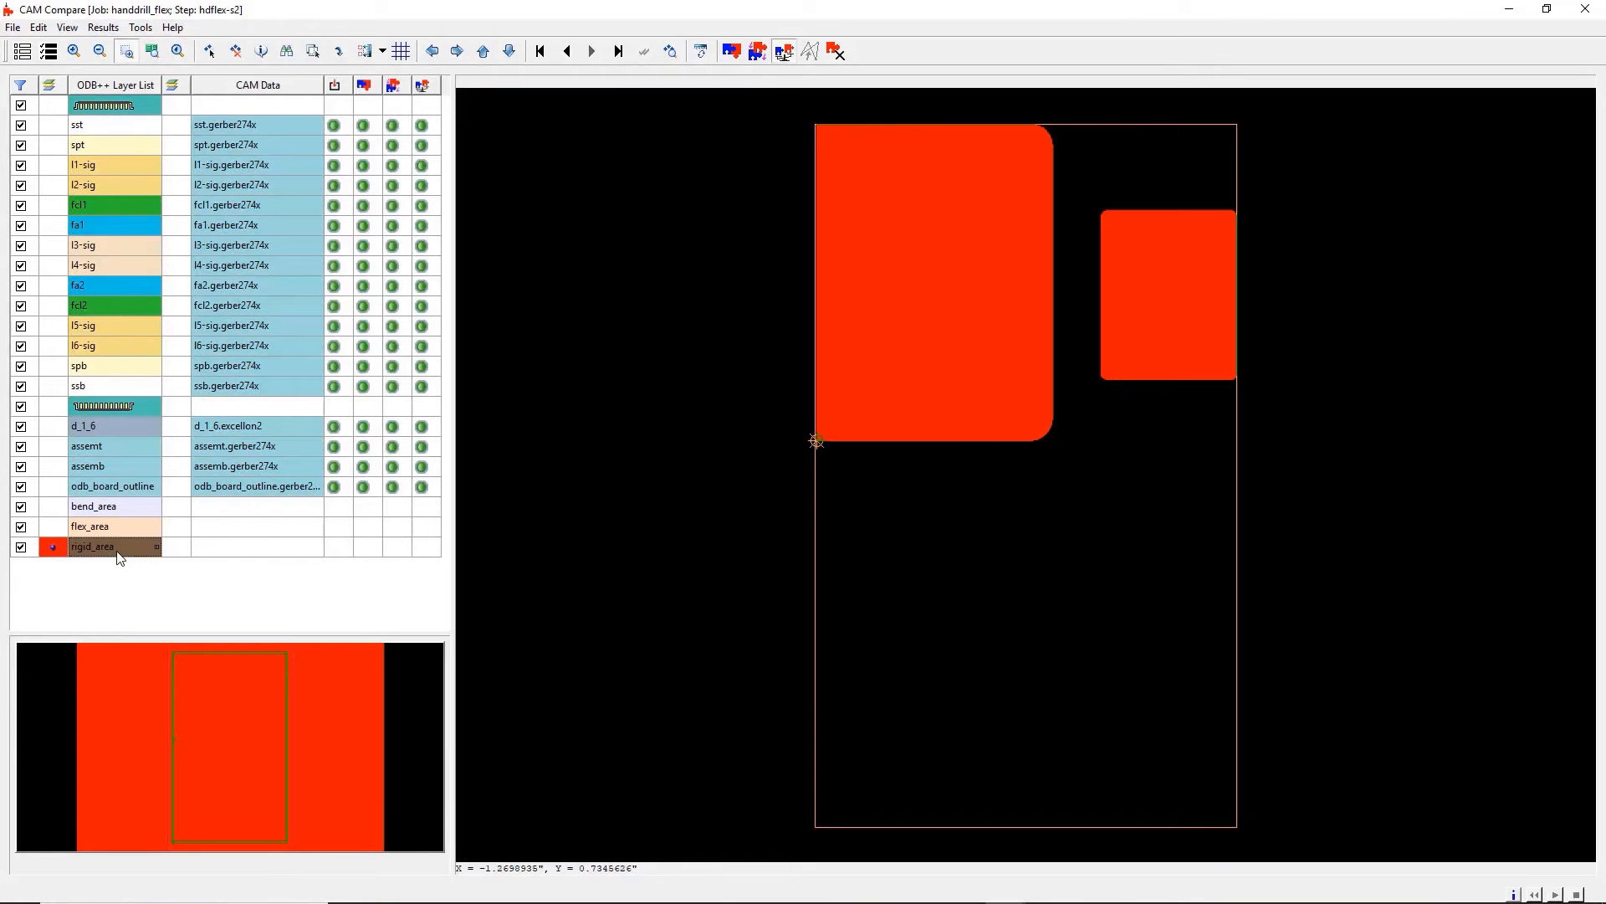
Step: In CAM Compare, overlay the flex_area and bend_area layers on rigid_area, then hide the rigid and flex areas
{"action": "left_click", "coordinate": [117, 529]}
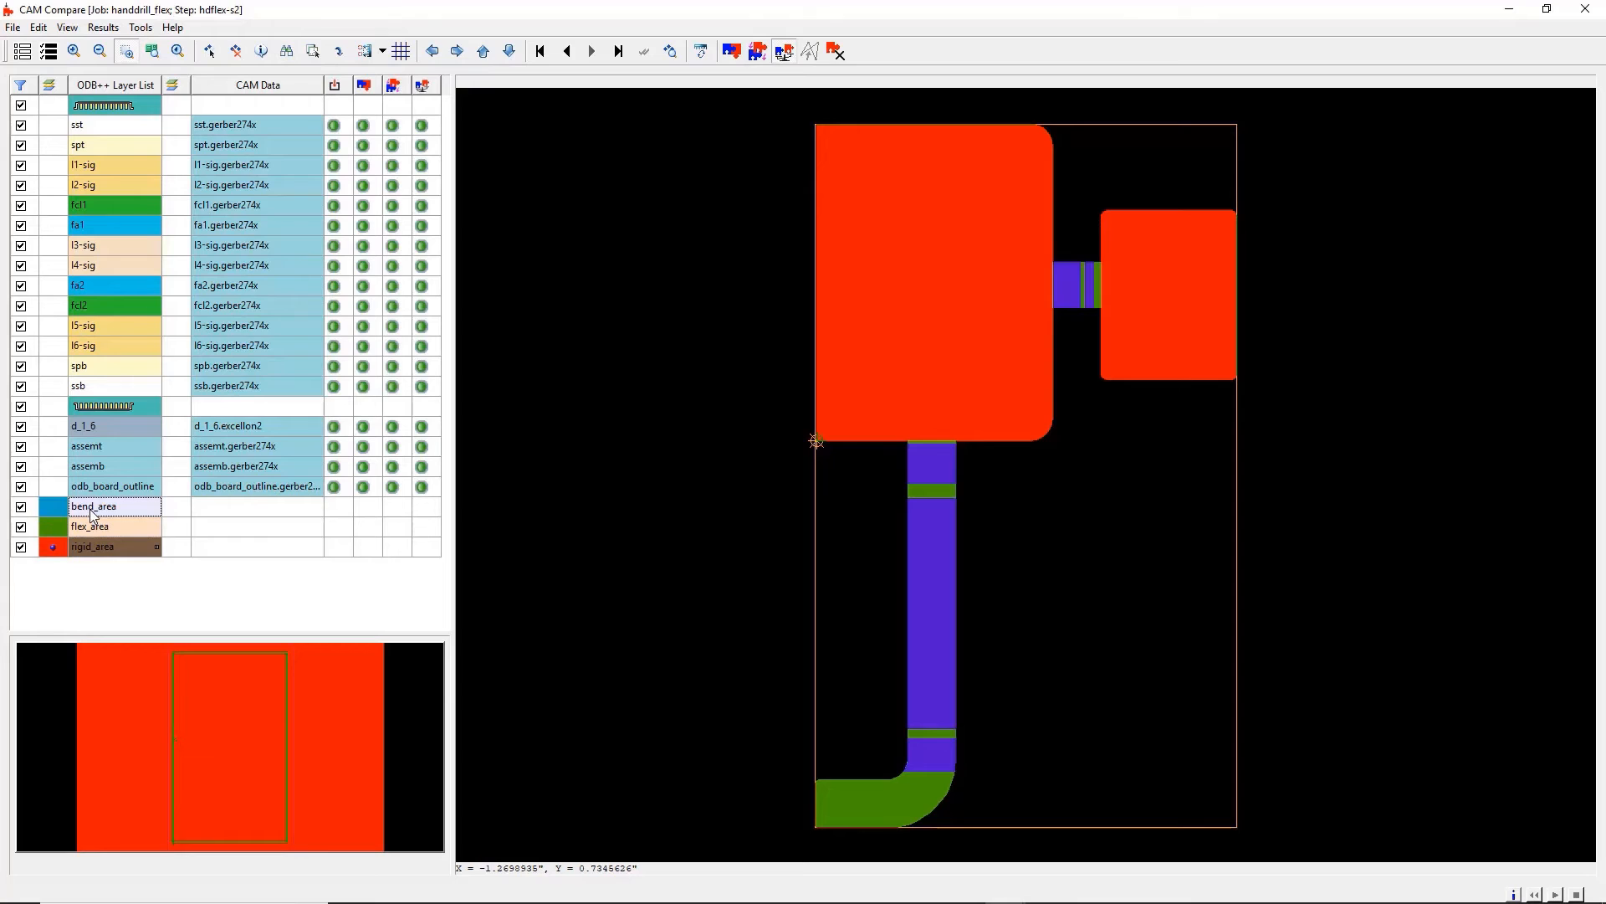
{"action": "left_click", "coordinate": [83, 553]}
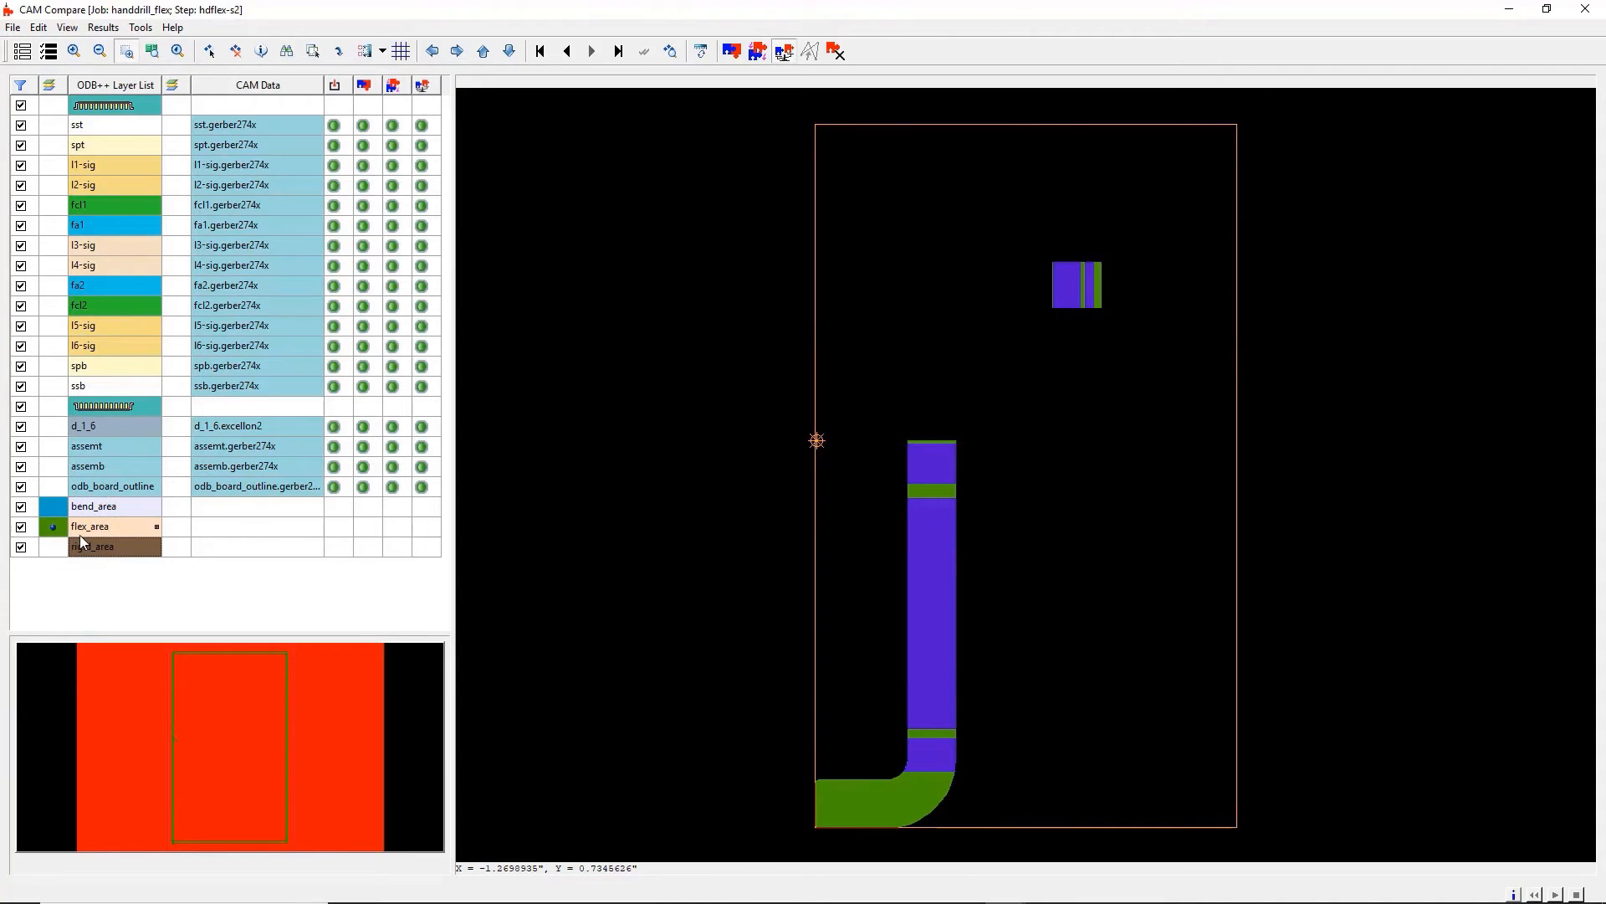
{"action": "left_click", "coordinate": [78, 530]}
Step: Examine the l4-sig, l3-sig and fcl1 layers of the ODB++ data one at a time
{"action": "left_click", "coordinate": [87, 264]}
{"action": "left_click", "coordinate": [87, 248]}
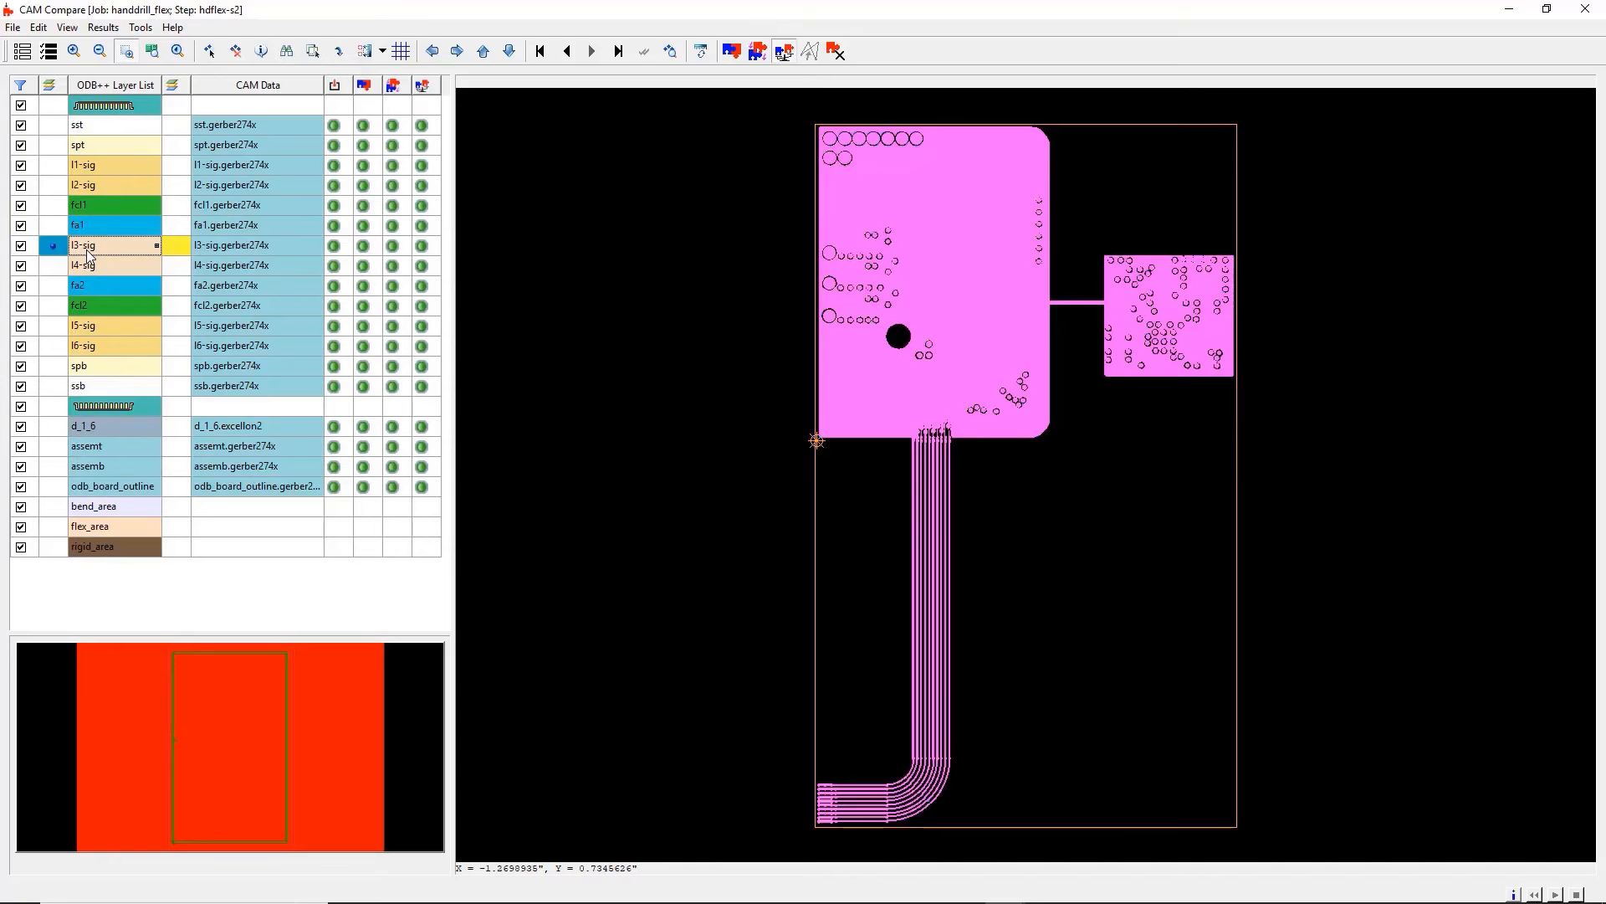
{"action": "left_click", "coordinate": [87, 208]}
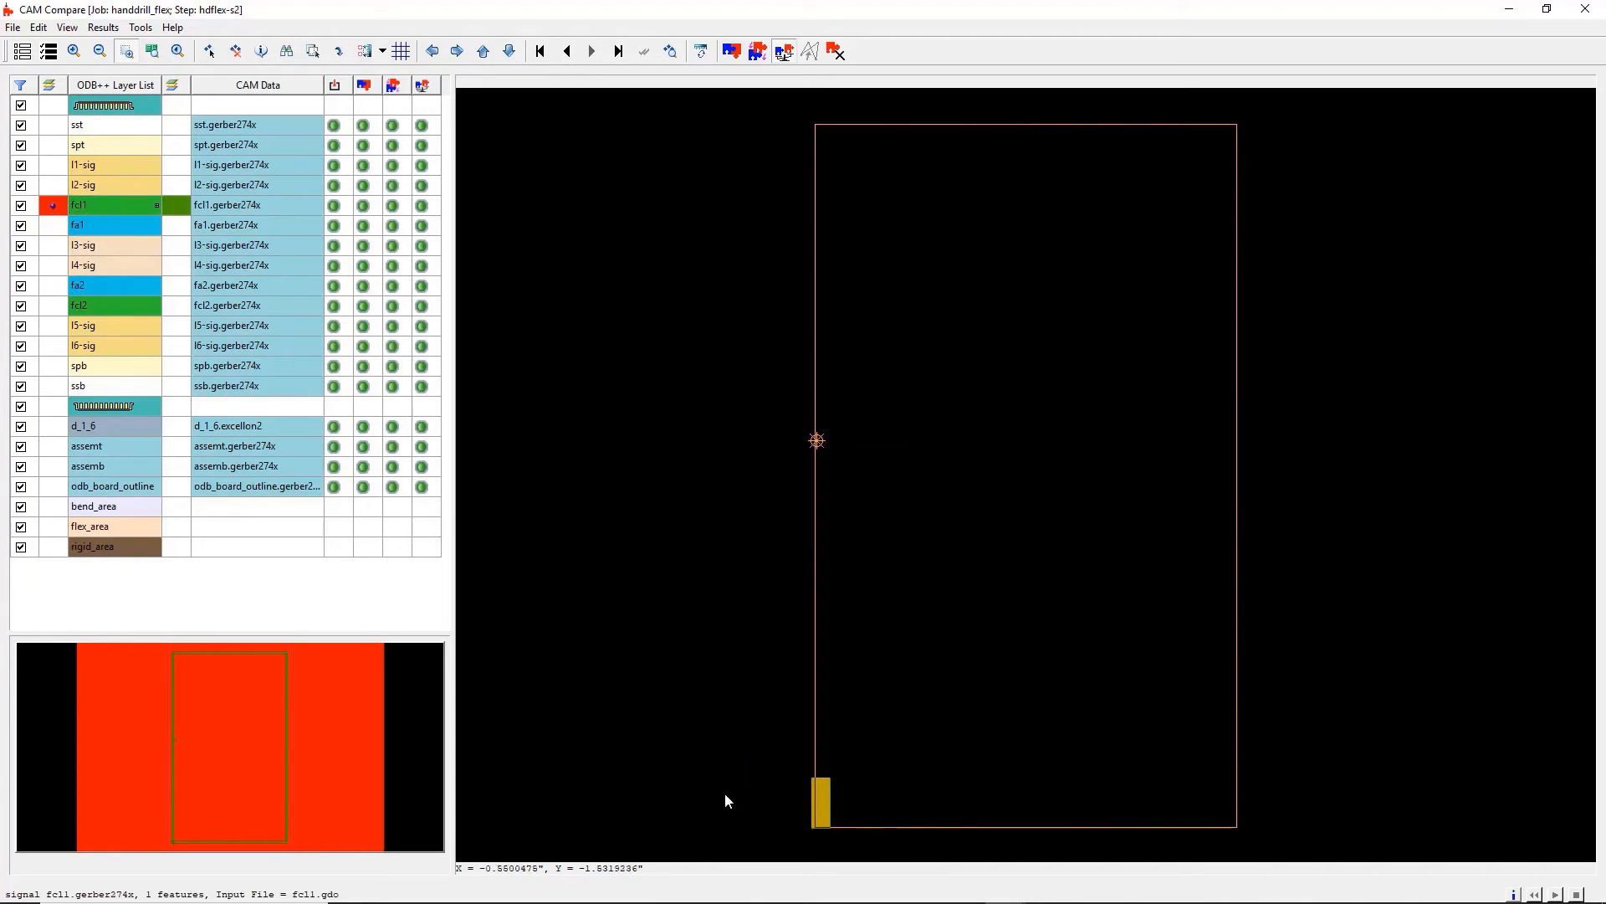
Step: Overlay the flex, bend and rigid areas and the component layers on the fcl1 coverlay layer
{"action": "left_click", "coordinate": [113, 524]}
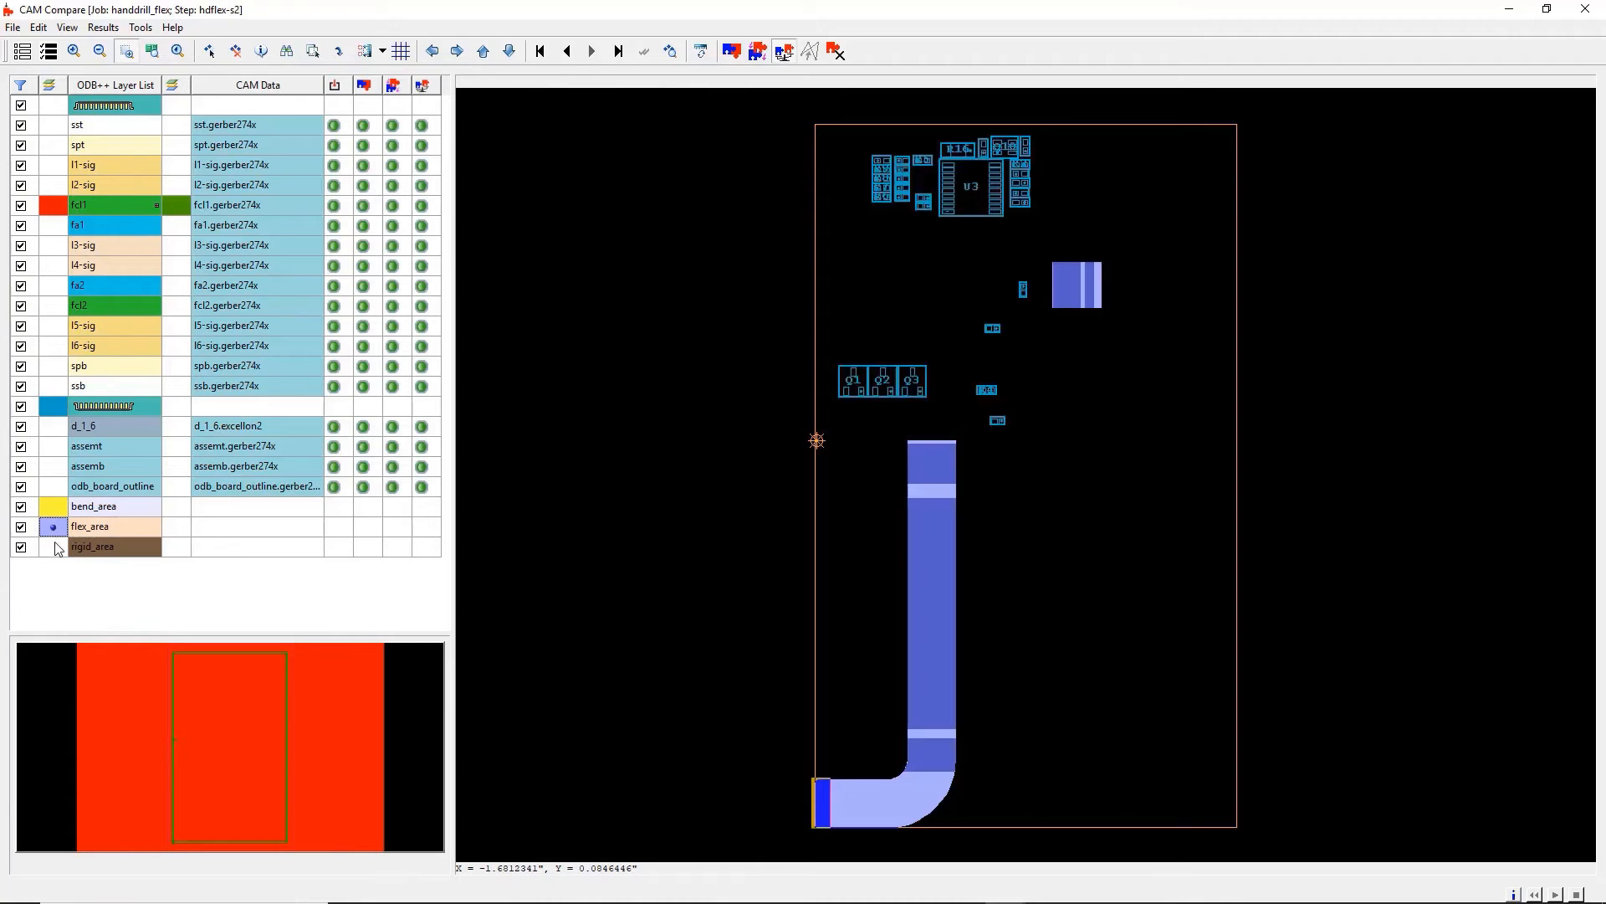
{"action": "left_click", "coordinate": [53, 545]}
{"action": "left_click", "coordinate": [61, 107]}
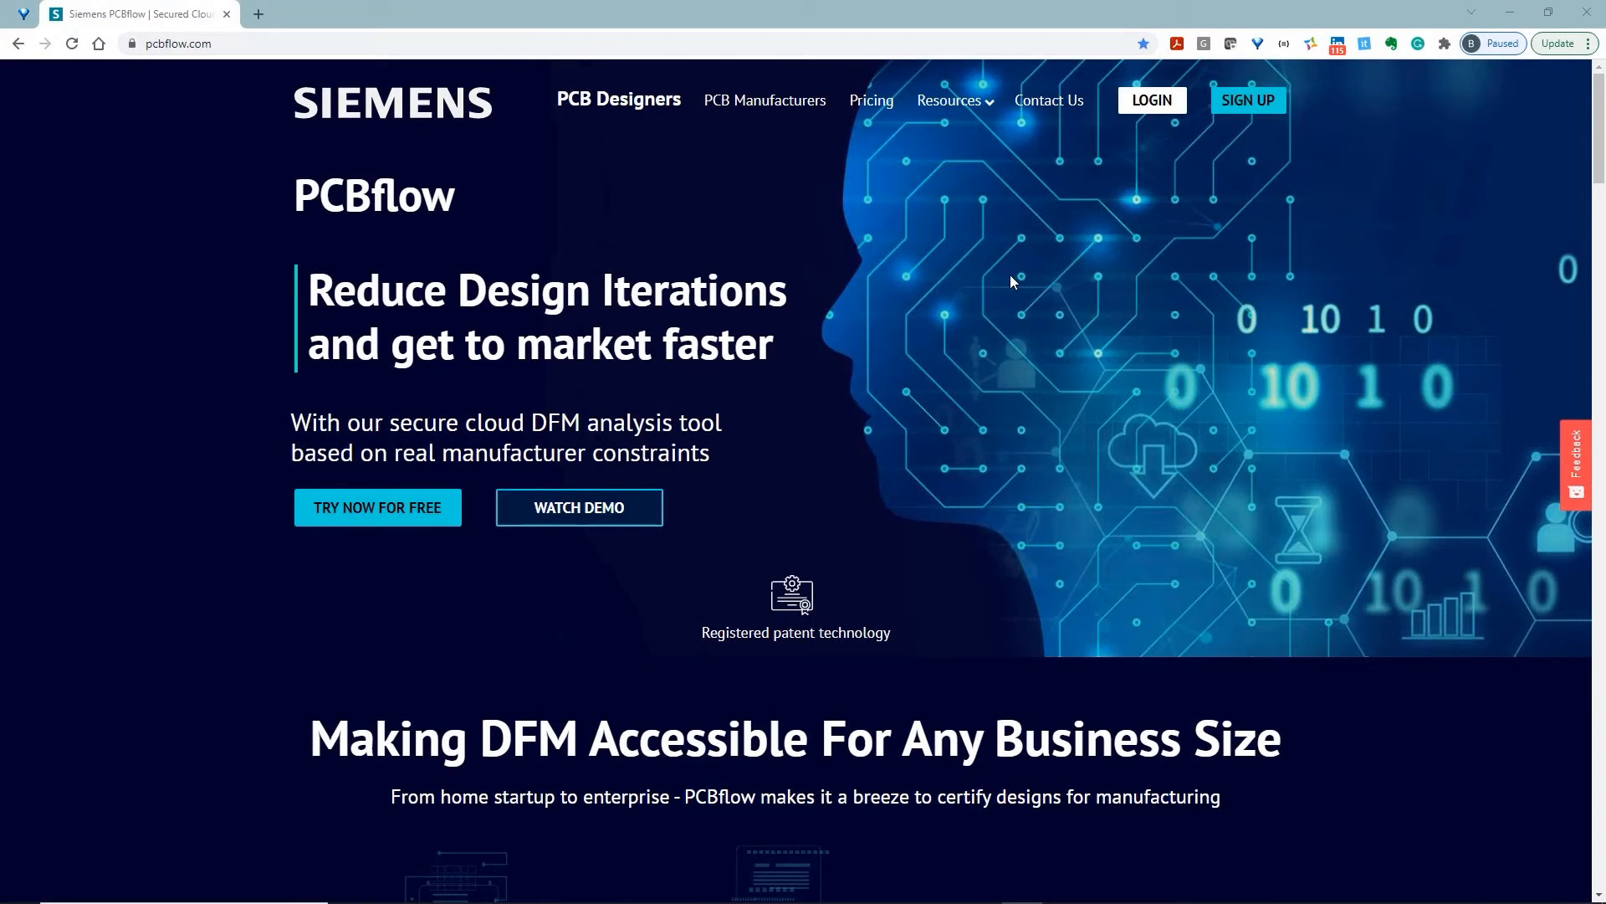
Step: Log in to PCBflow and create a project named Hand Drill V1 described as "Hand drill with Bluetooth and LCD flex cable"
{"action": "left_click", "coordinate": [1152, 99]}
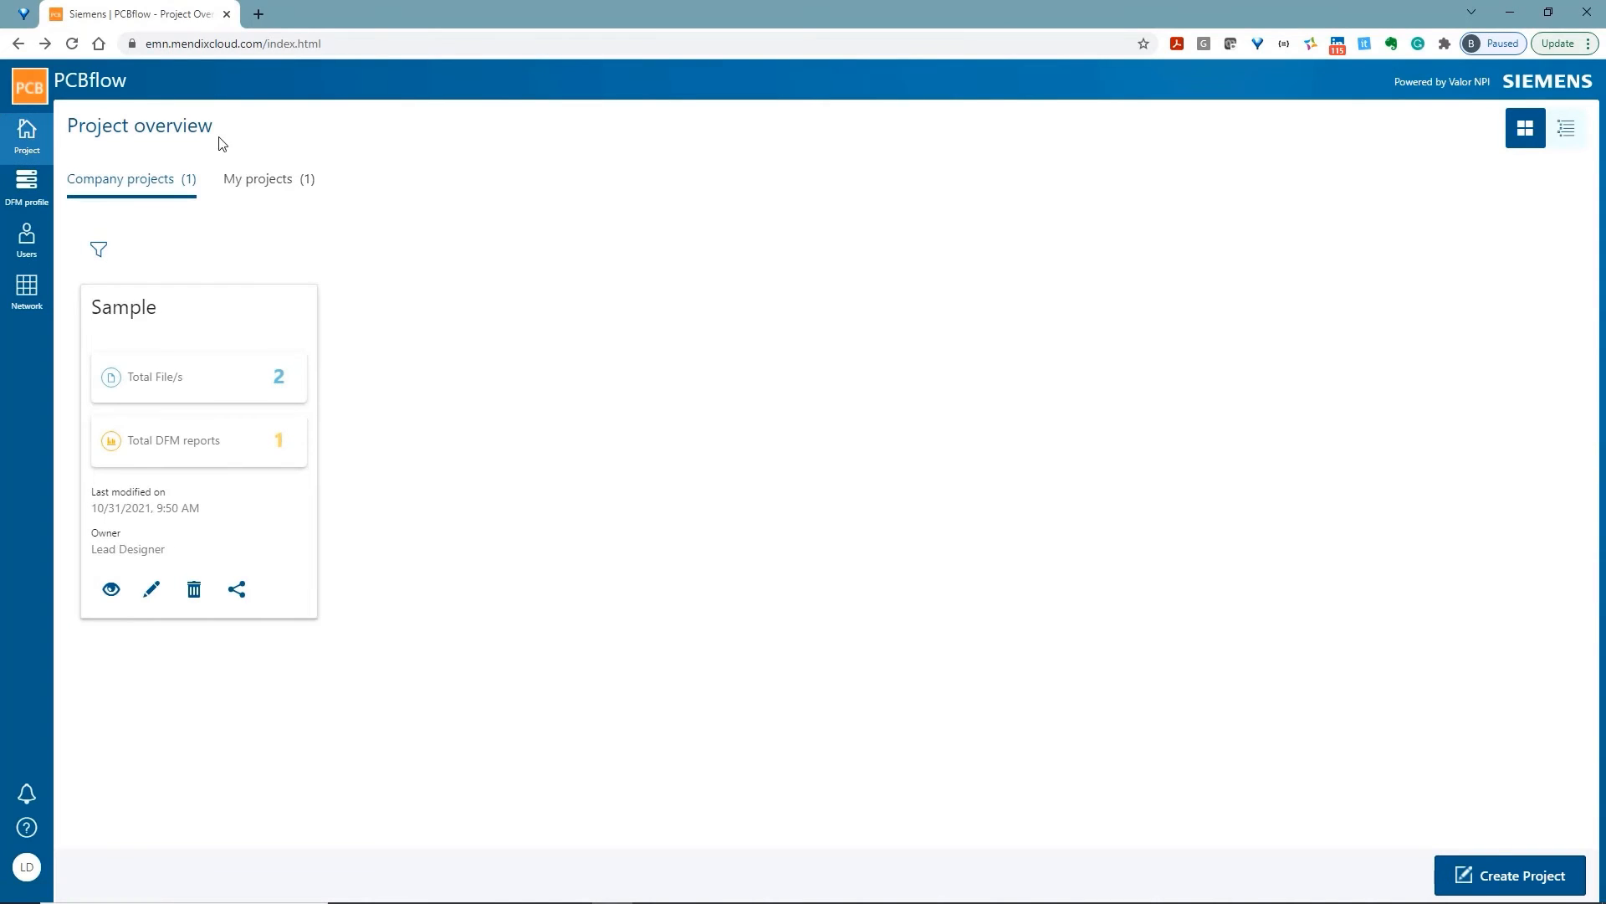
{"action": "left_click", "coordinate": [1455, 879]}
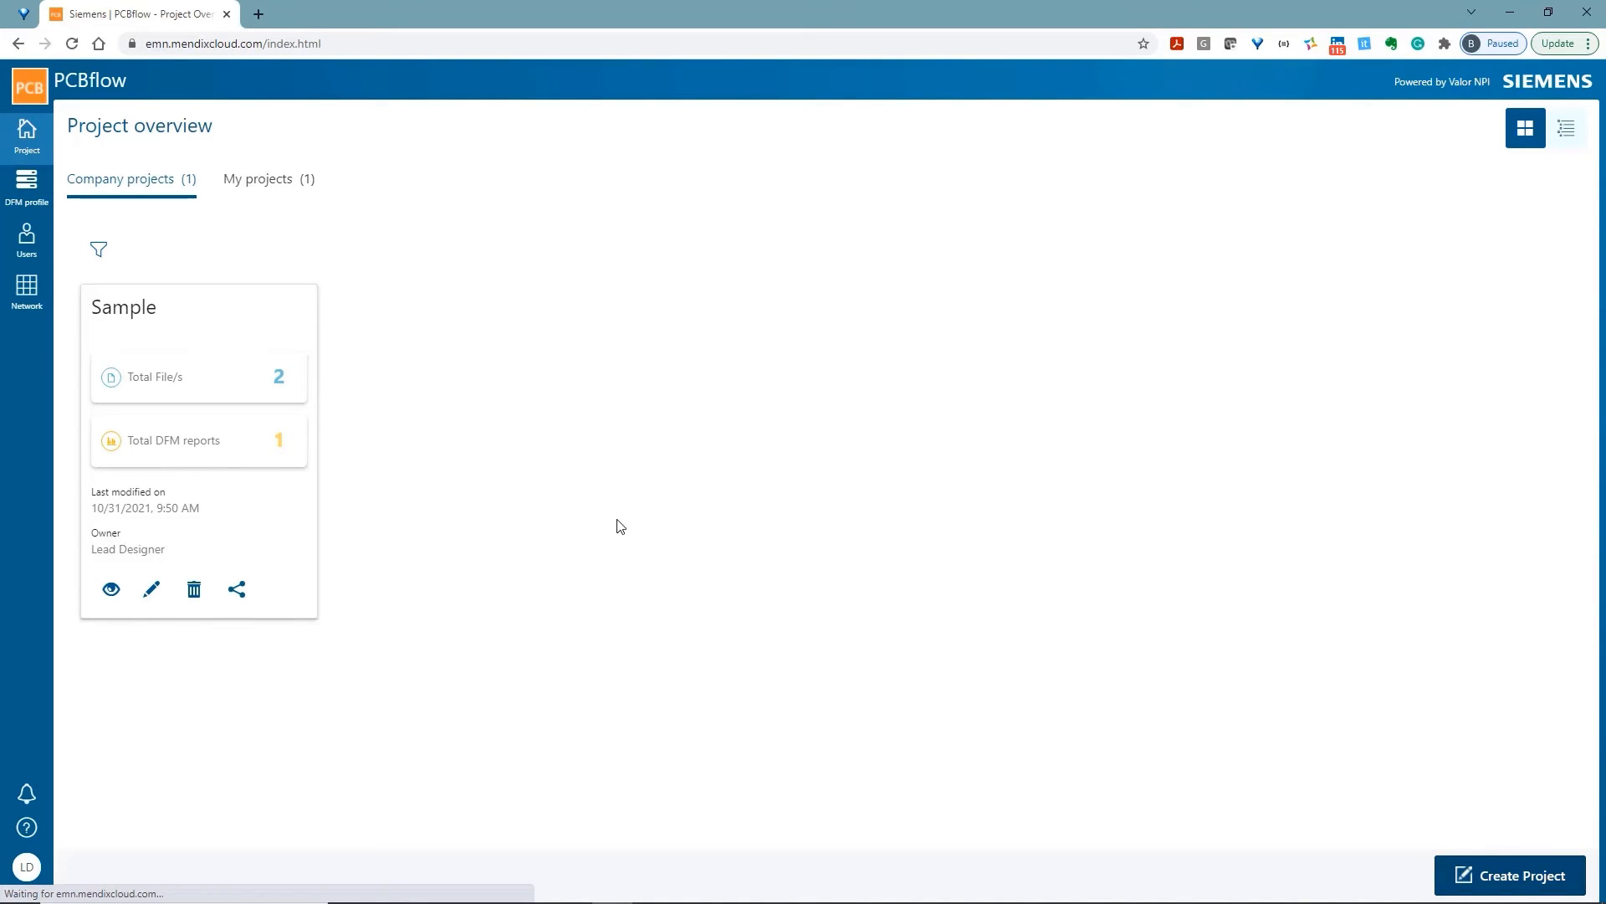
{"action": "left_click", "coordinate": [331, 300]}
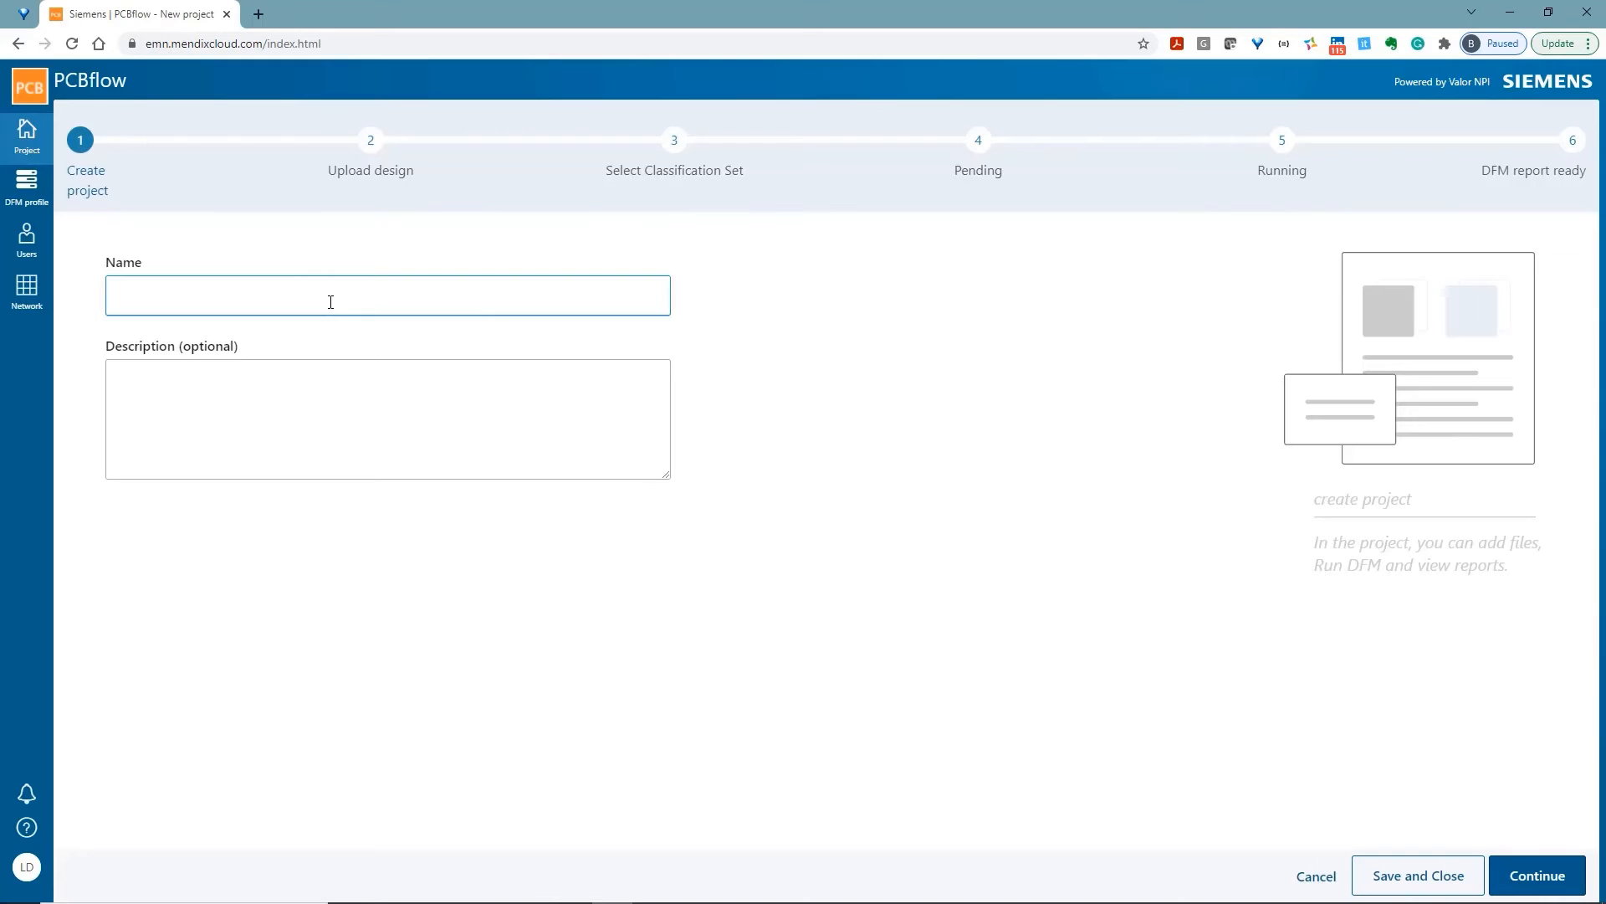
{"action": "type", "text": "Hand Drill V1"}
{"action": "left_click", "coordinate": [289, 376]}
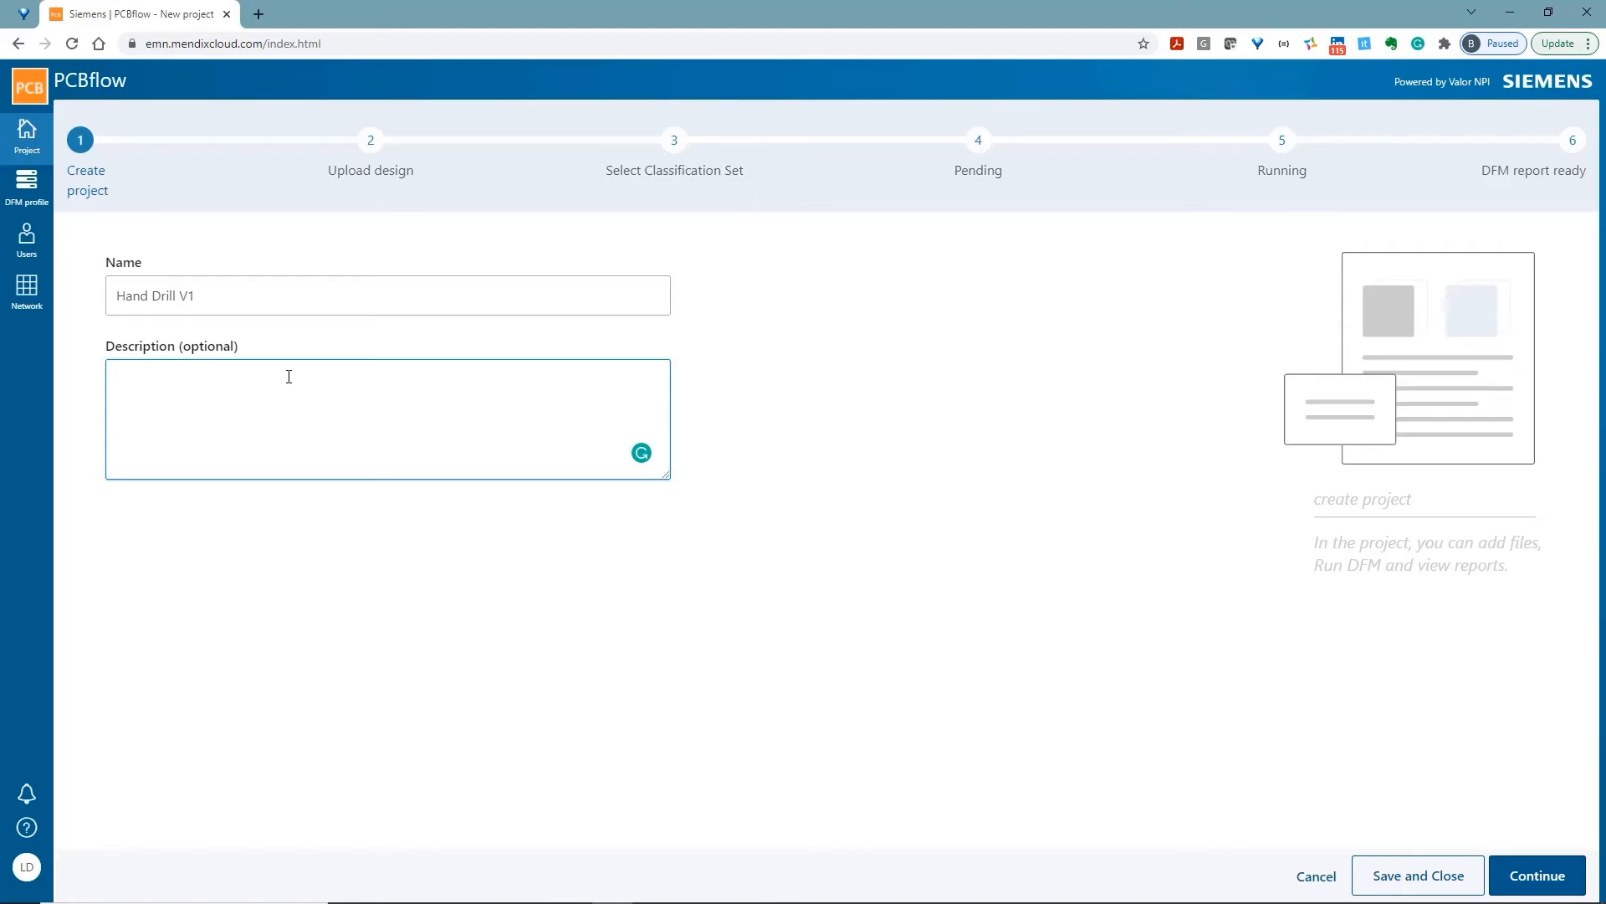
{"action": "type", "text": "Hand drill with Bluetooth and LCD flex cable"}
{"action": "left_click", "coordinate": [840, 623]}
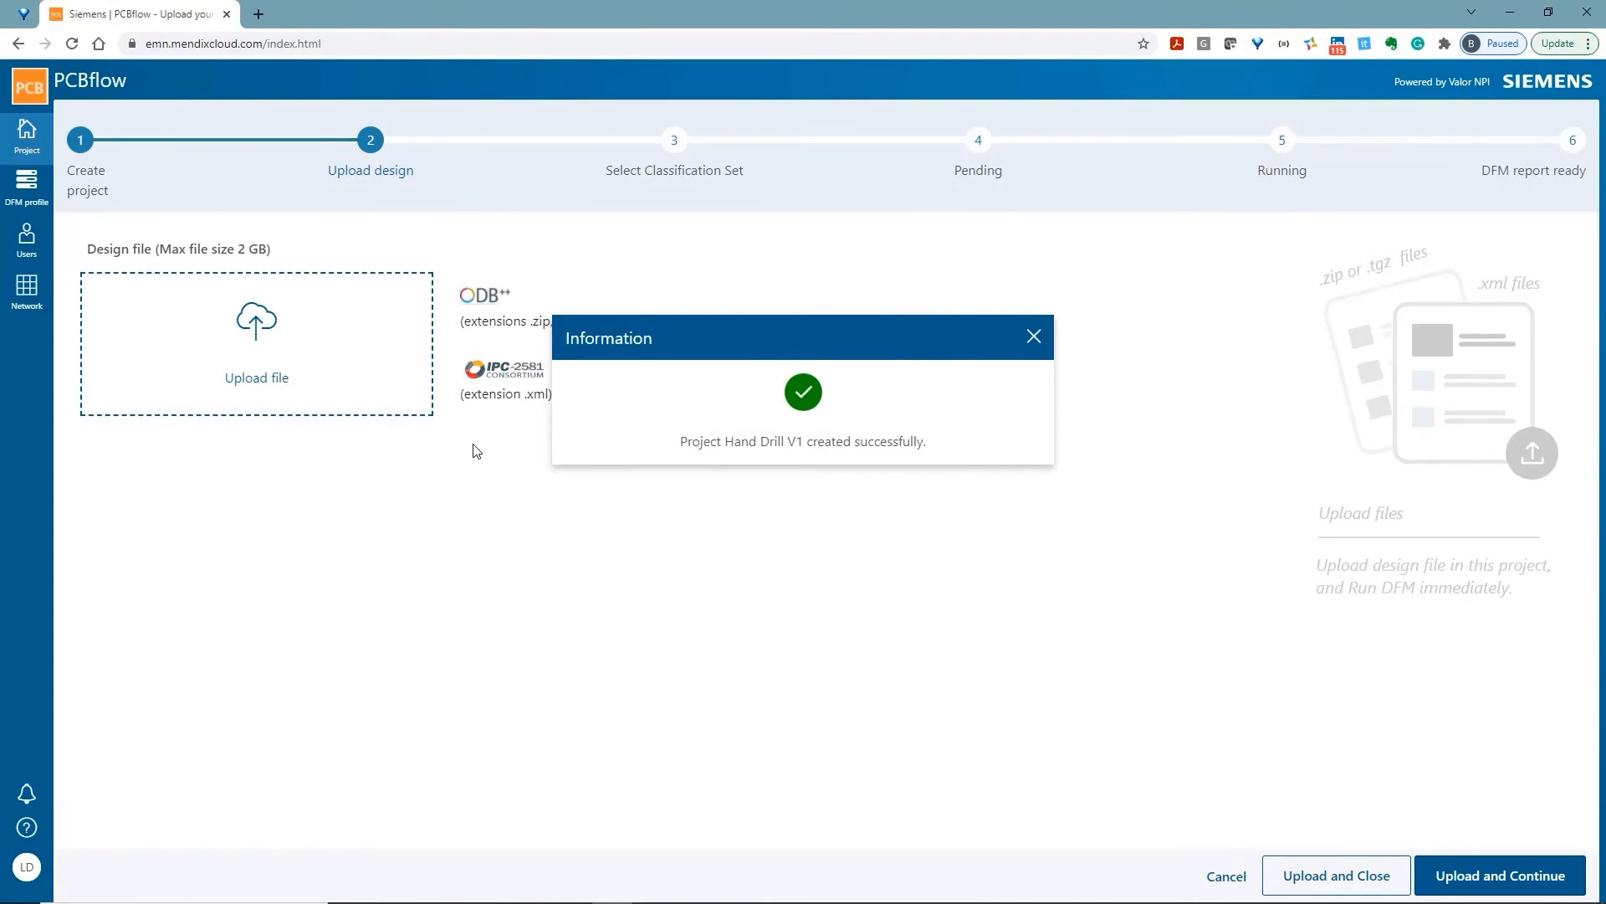
Step: Upload the ODB++ archive handdrill_flex.tgz as the project's design file and continue to the classification sets
{"action": "left_click", "coordinate": [255, 345]}
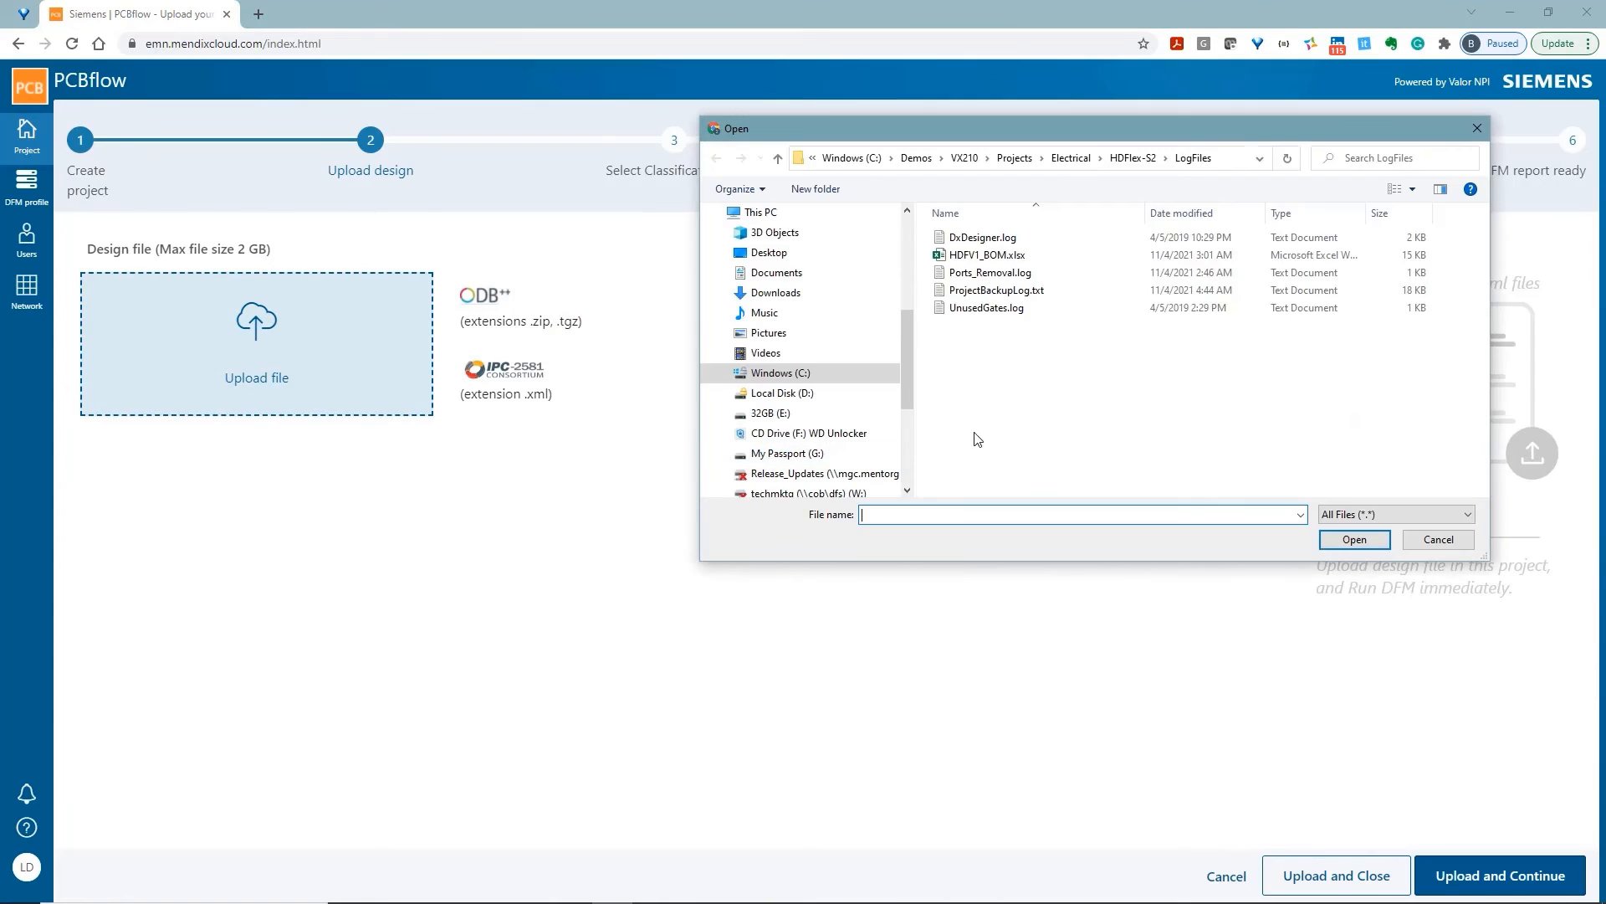
{"action": "left_click", "coordinate": [1134, 160]}
{"action": "double_click", "coordinate": [983, 339]}
{"action": "double_click", "coordinate": [977, 307]}
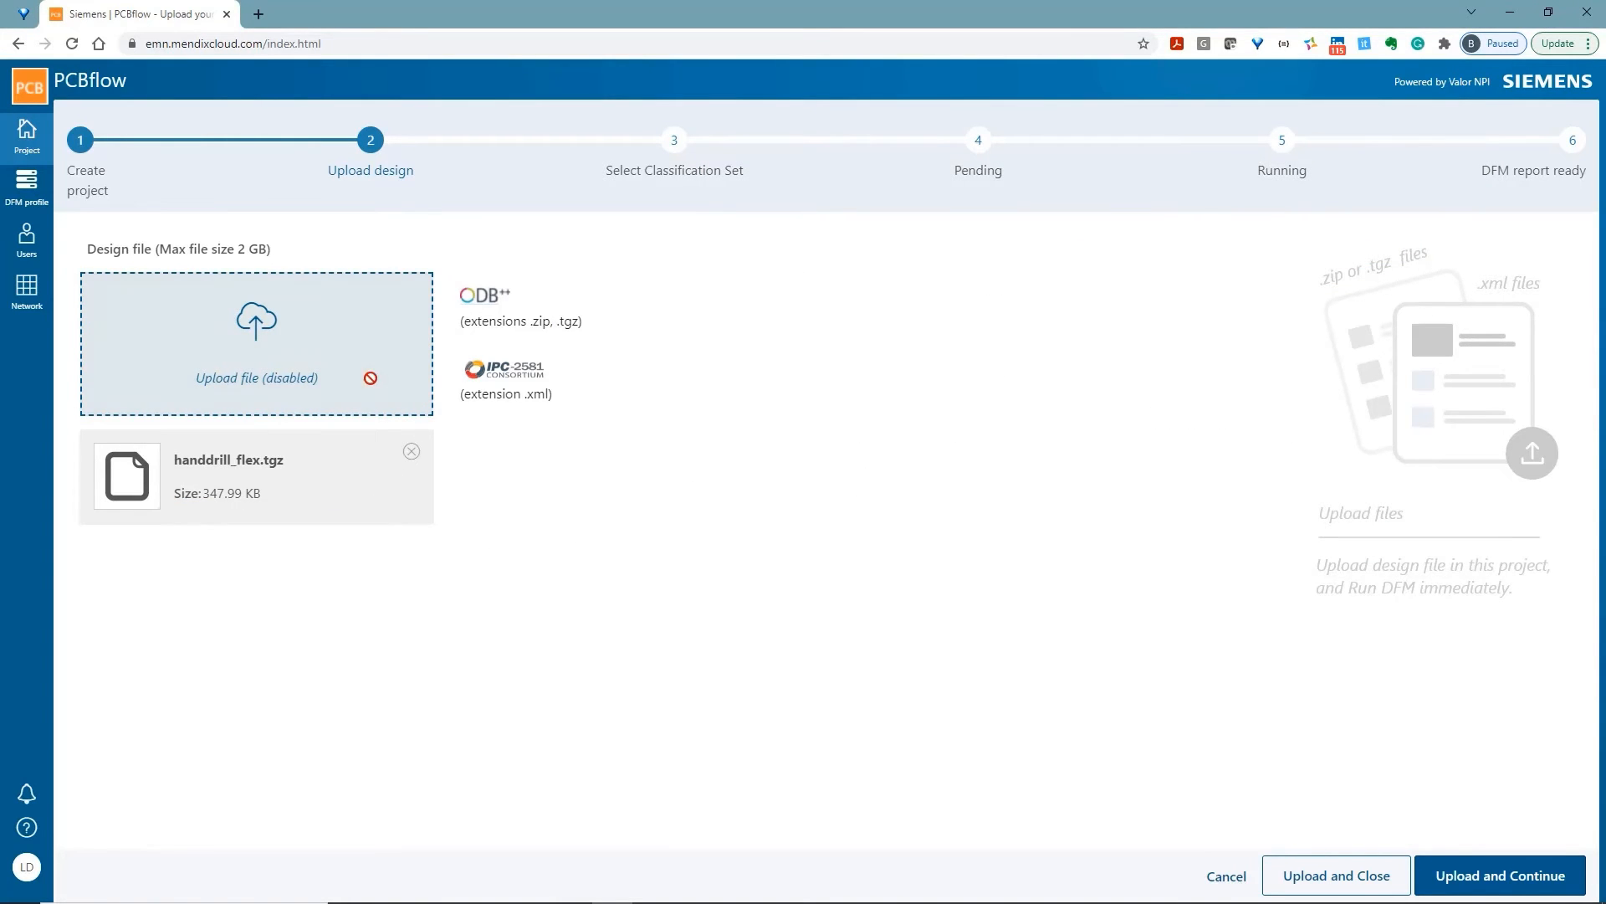
{"action": "left_click", "coordinate": [1478, 878]}
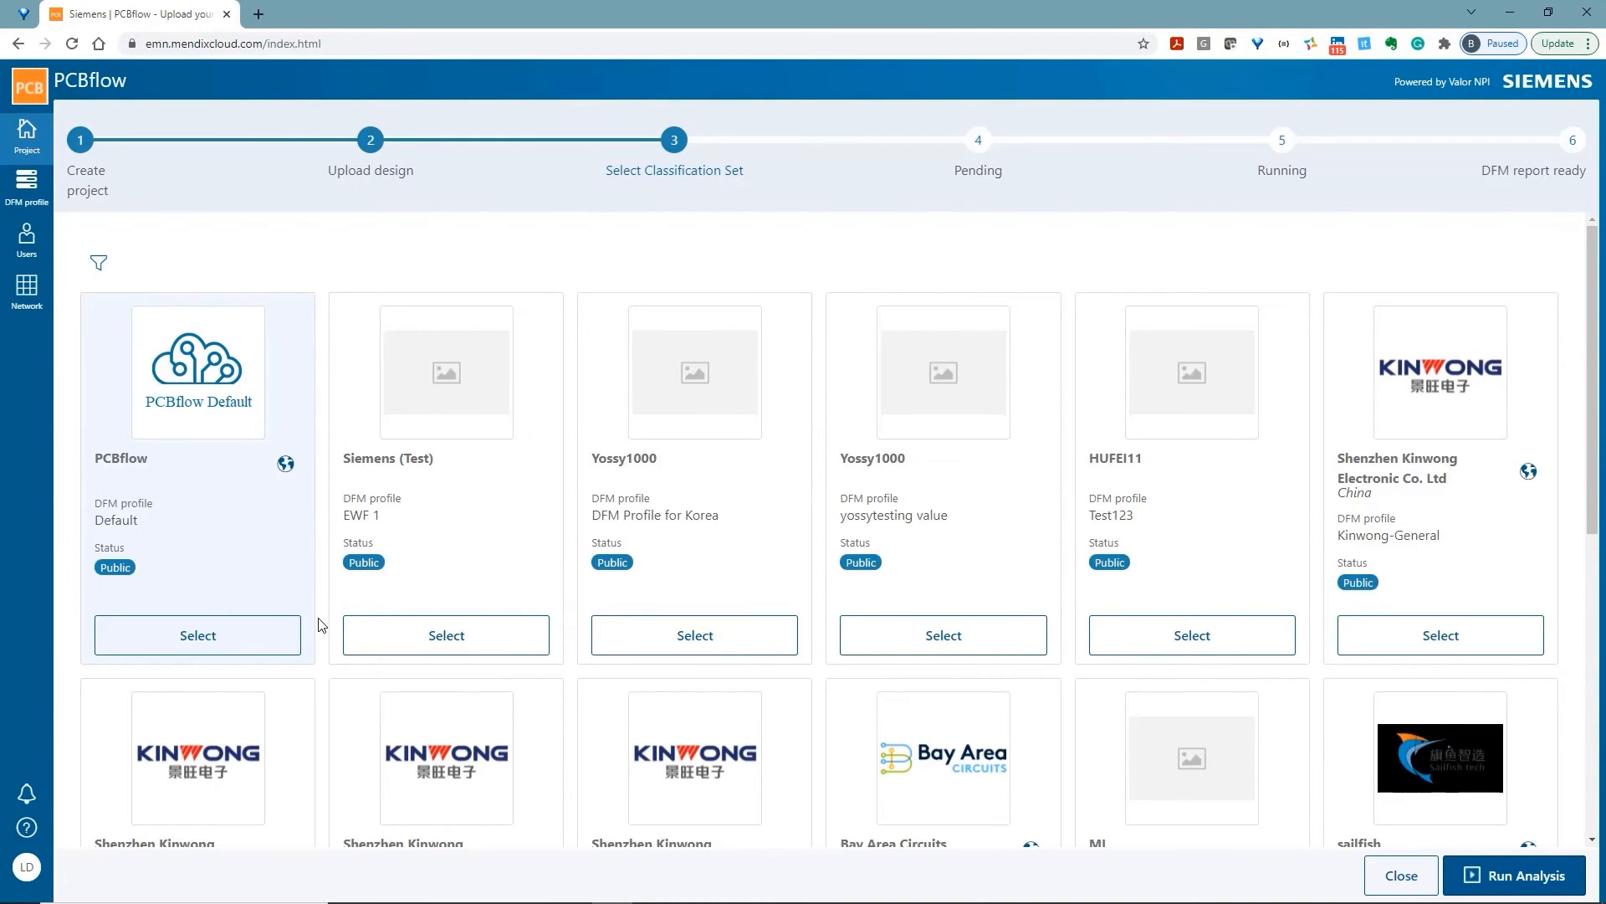
Step: Run the DFM analysis with the PCBflow Default profile and a maximum of 5 reported errors, and open its report
{"action": "left_click", "coordinate": [244, 645]}
{"action": "left_click", "coordinate": [1455, 879]}
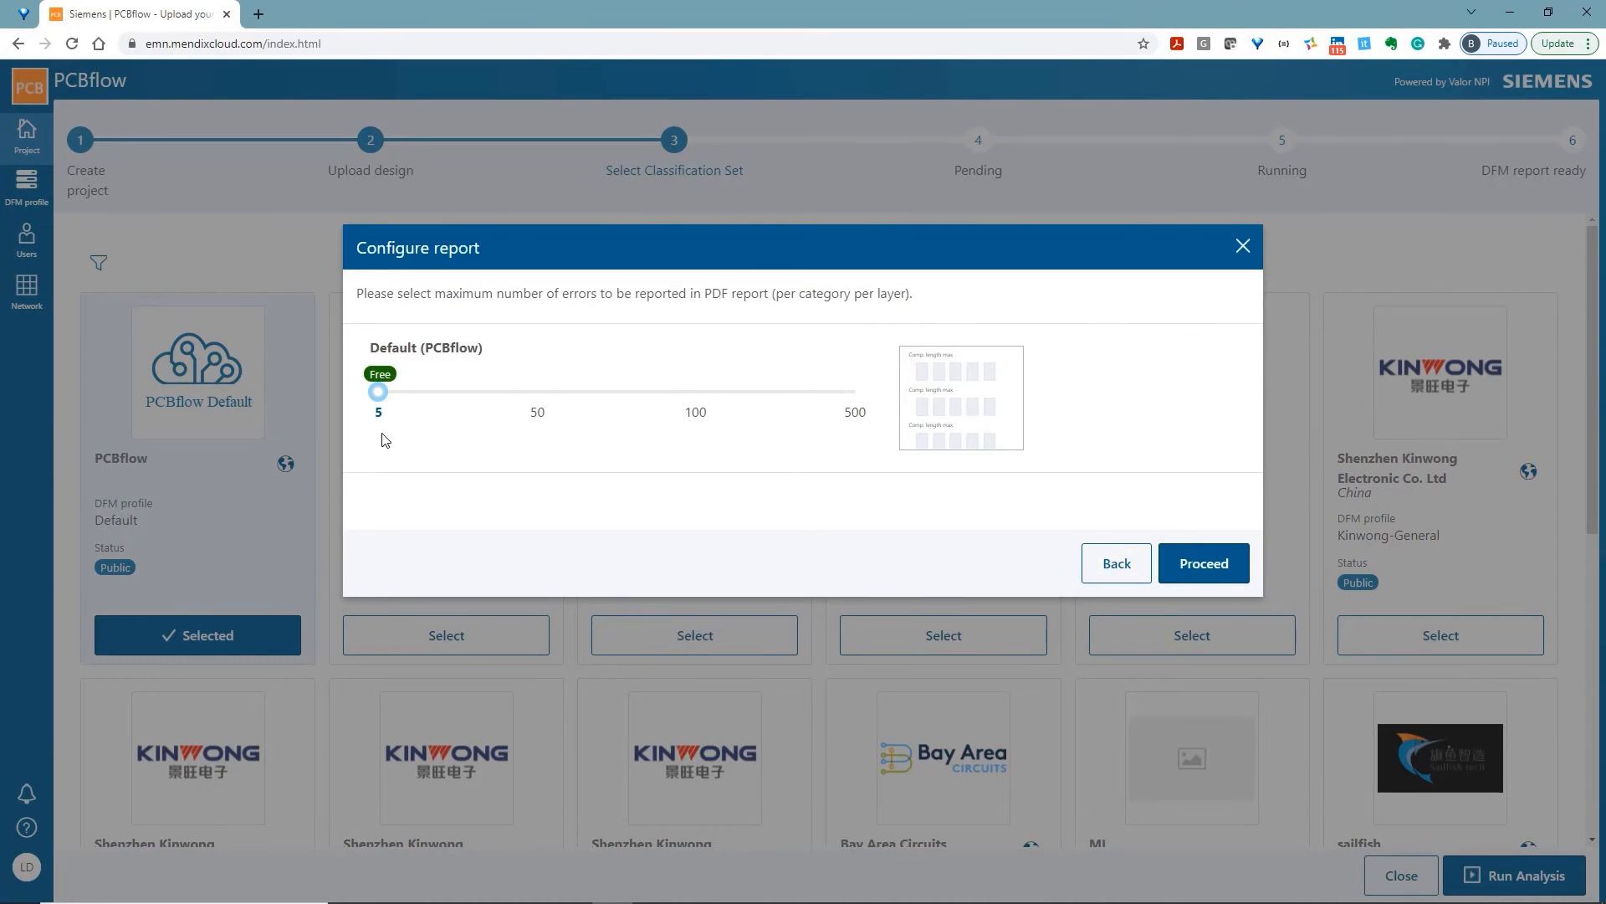
{"action": "left_click", "coordinate": [1205, 554]}
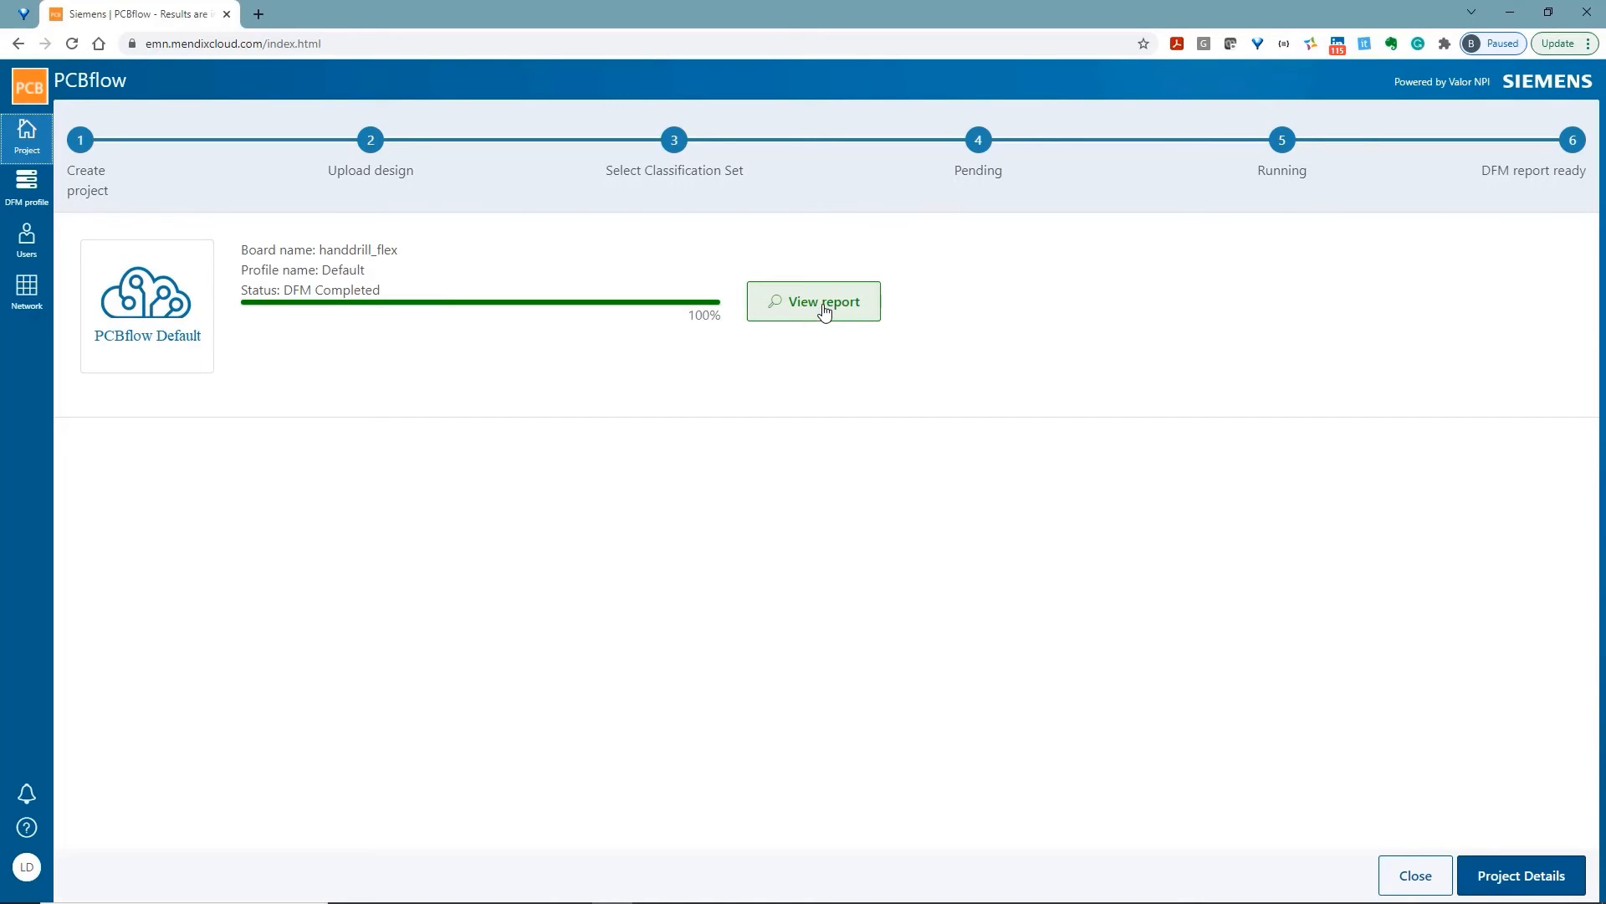
{"action": "left_click", "coordinate": [824, 306]}
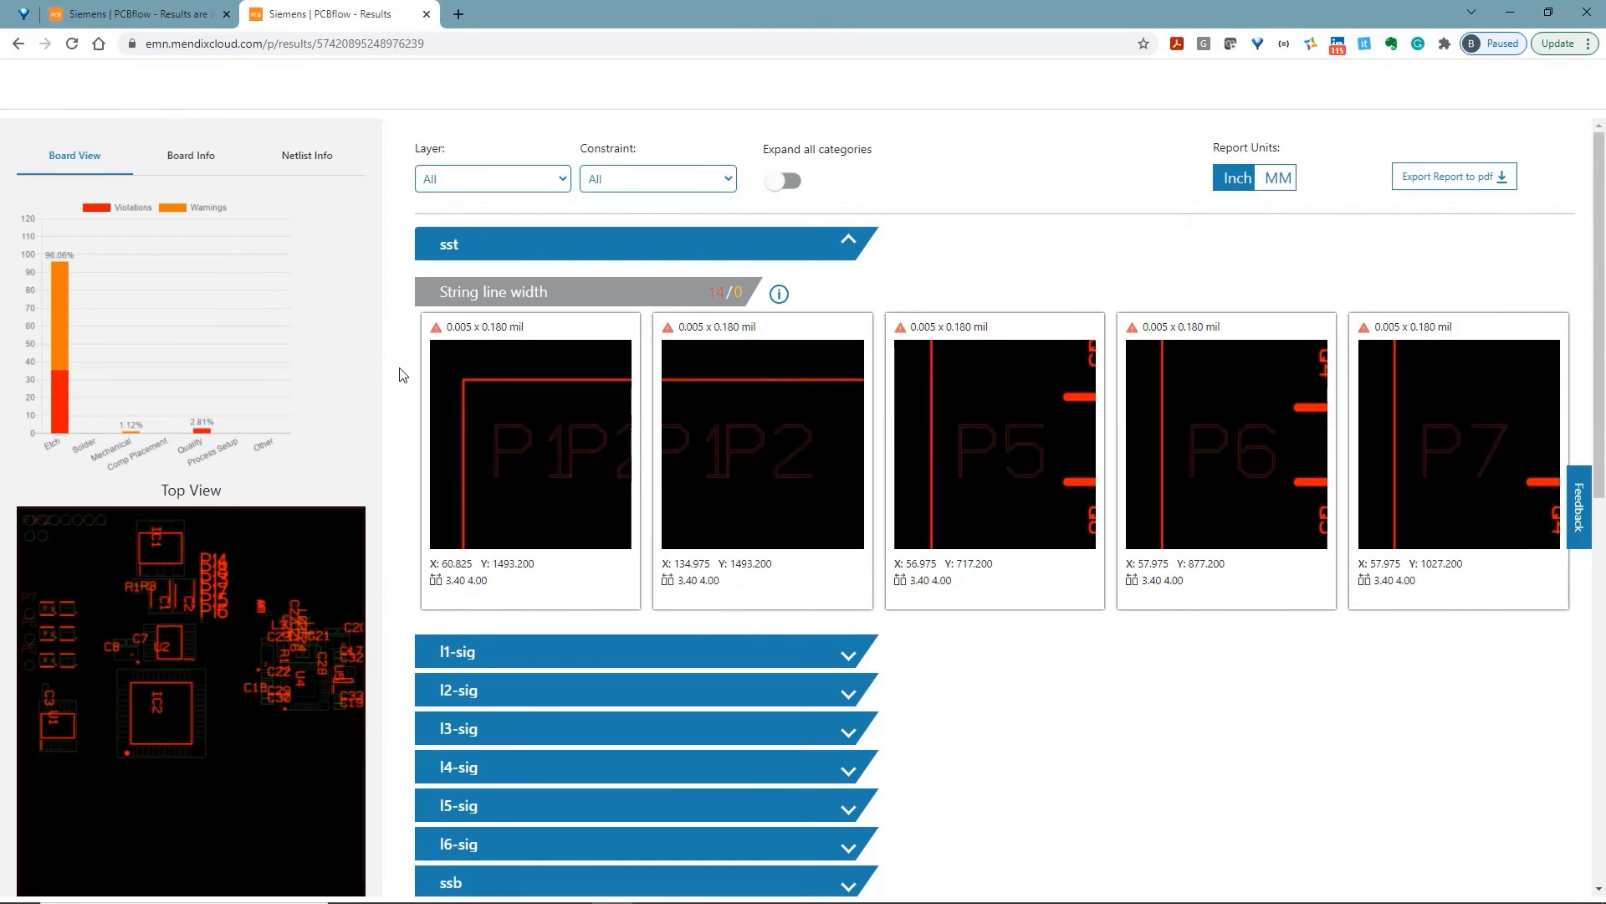
Step: Filter the DFM report to the PTH to Plane constraint on layer l1-sig and copy the coordinates of the P16 issue
{"action": "left_click", "coordinate": [502, 179]}
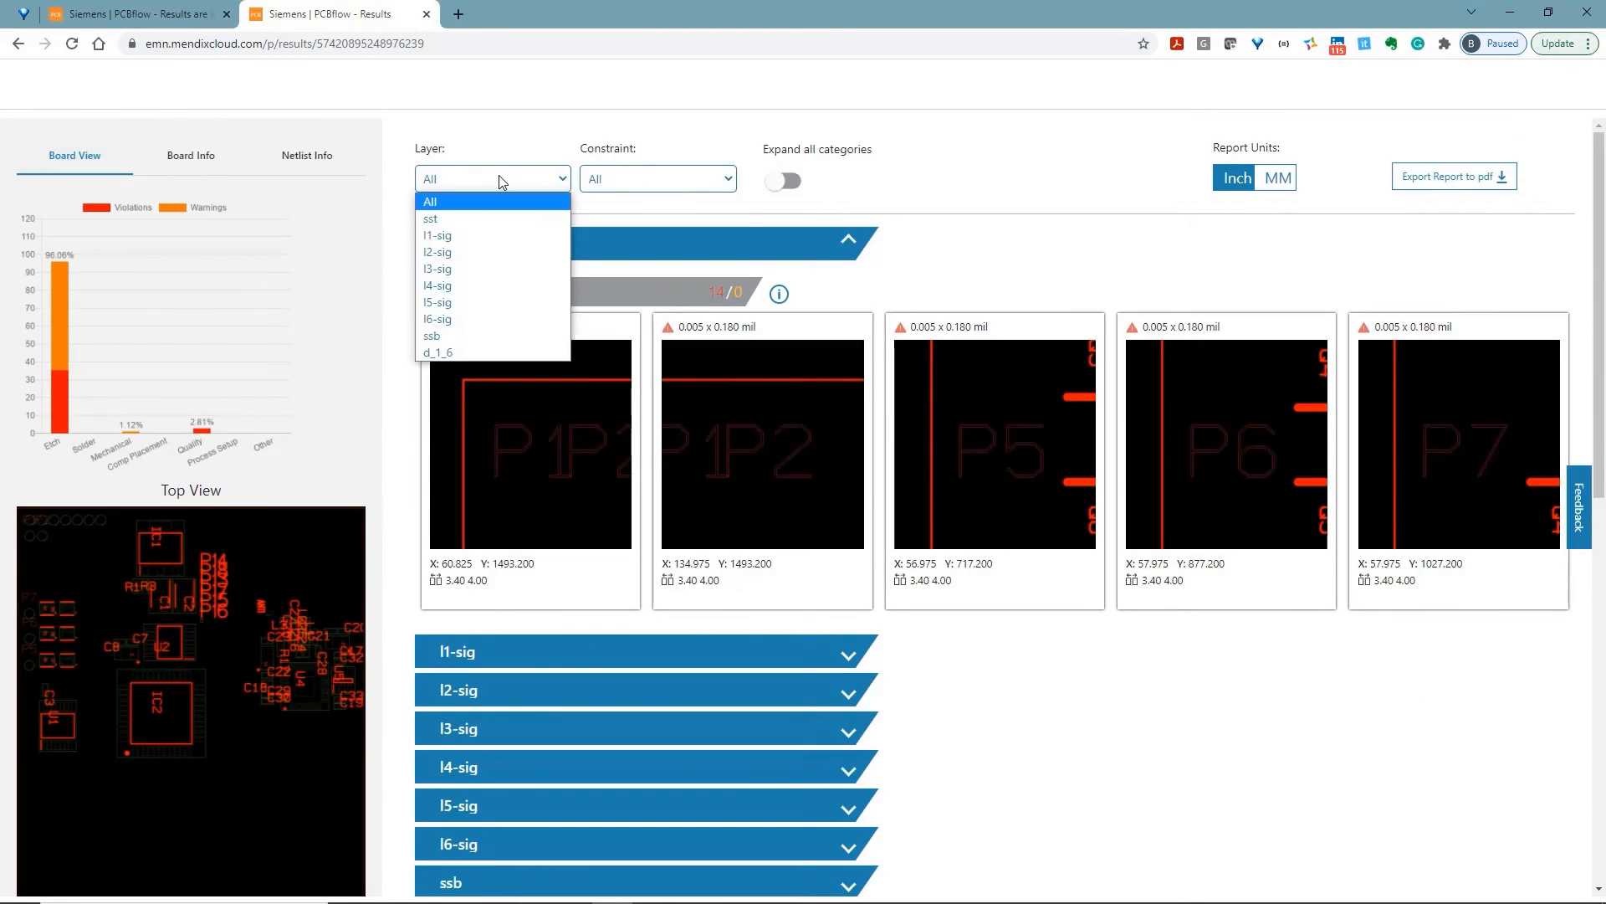
{"action": "left_click", "coordinate": [564, 185]}
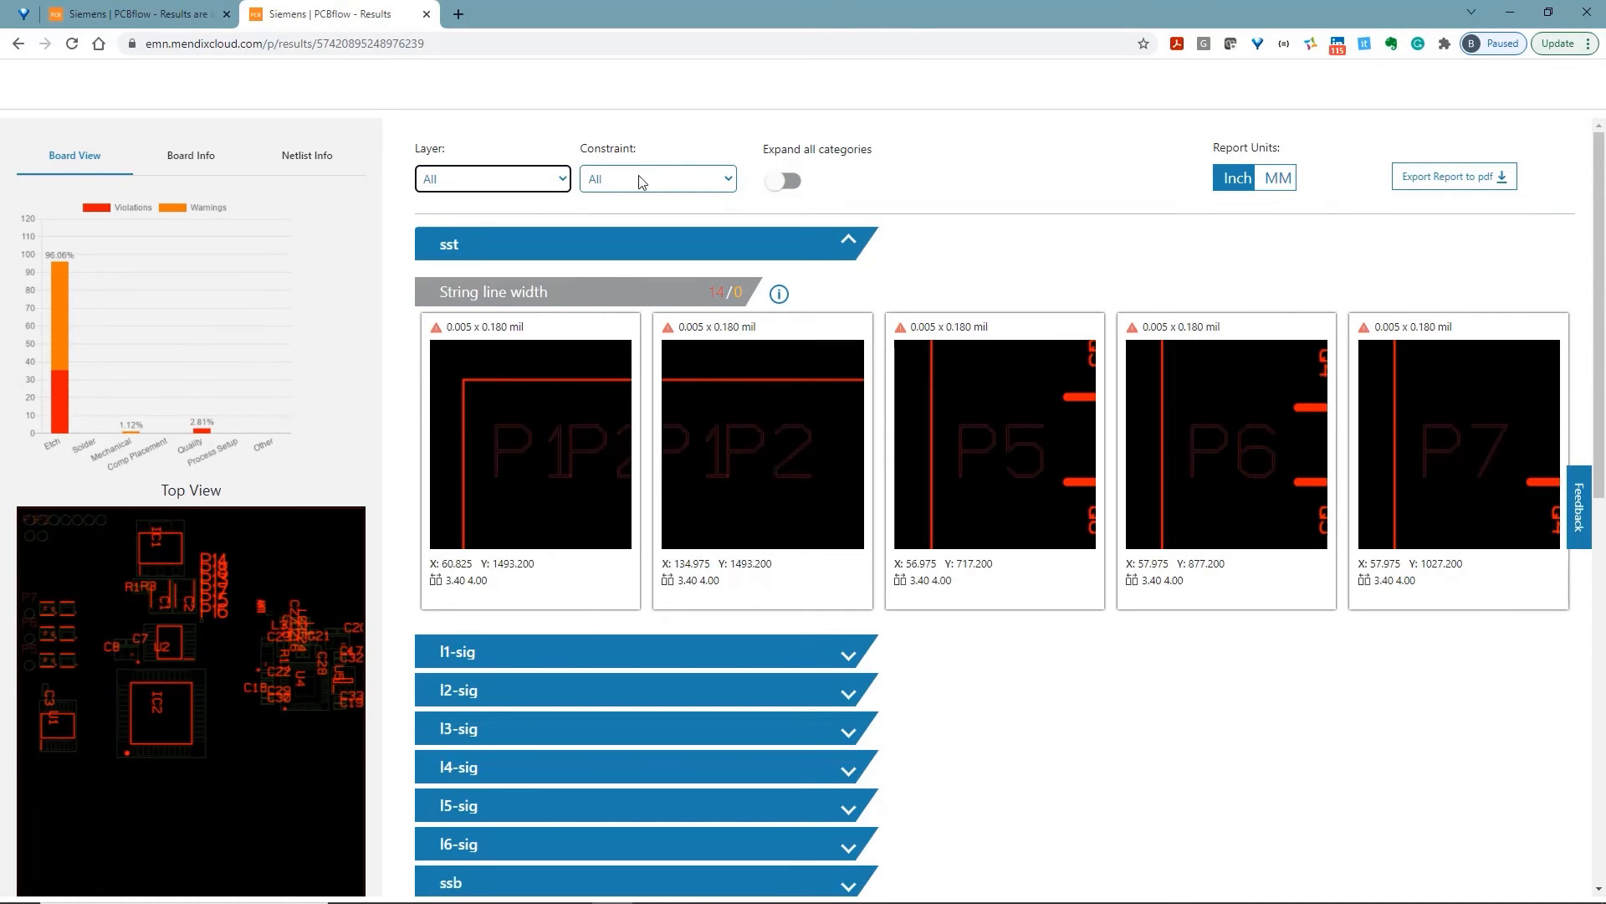
{"action": "left_click", "coordinate": [562, 179]}
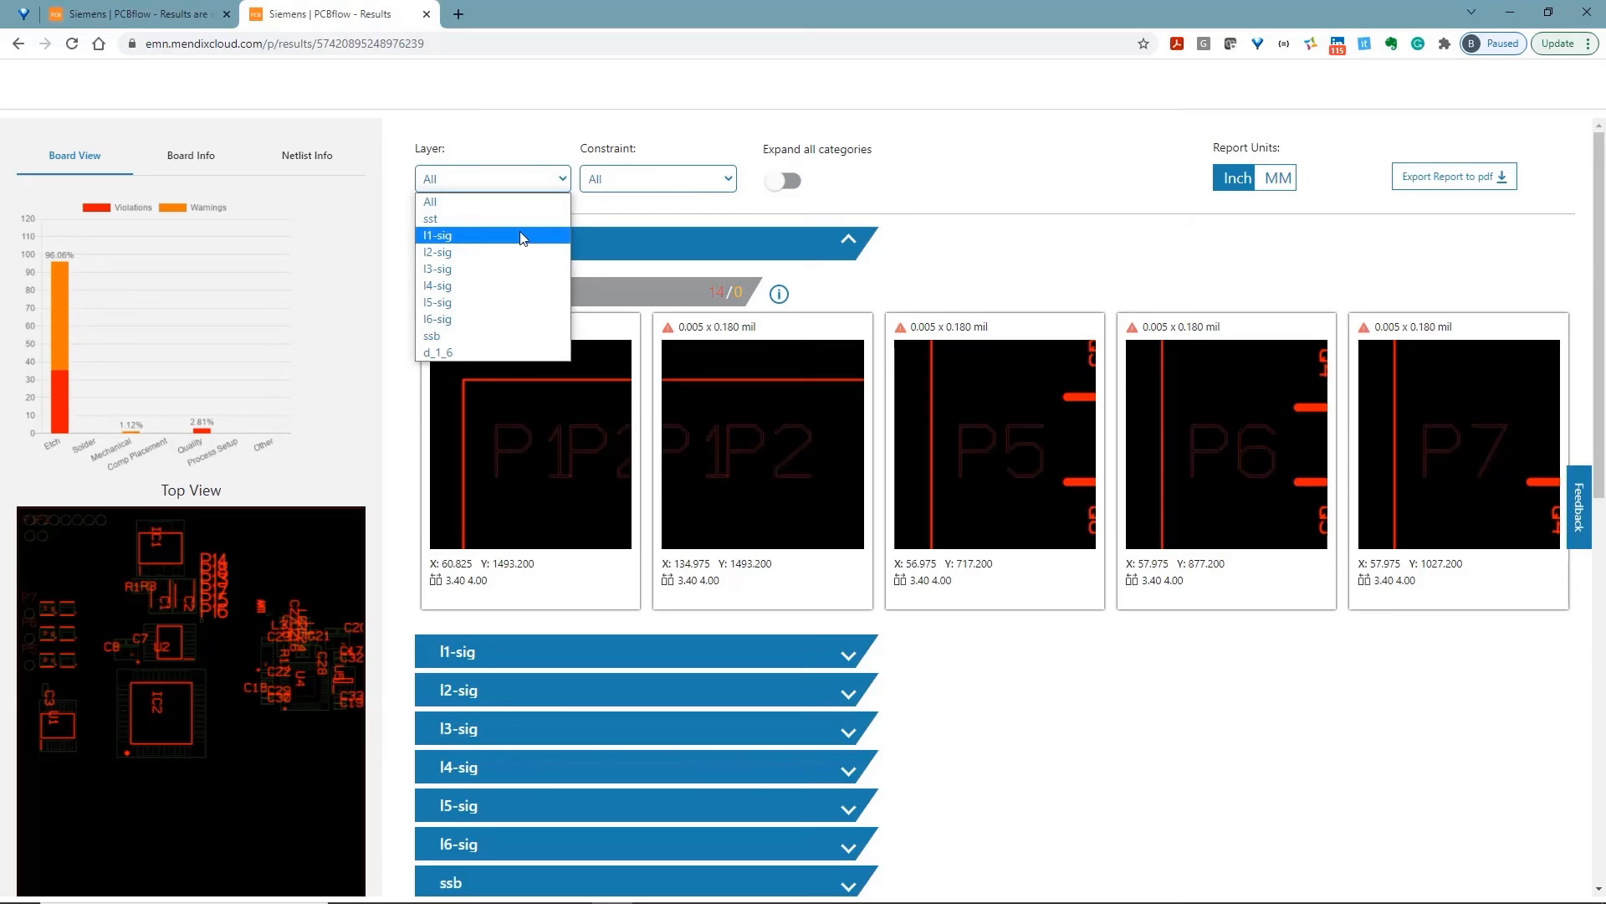
{"action": "left_click", "coordinate": [536, 237]}
{"action": "left_click", "coordinate": [726, 179]}
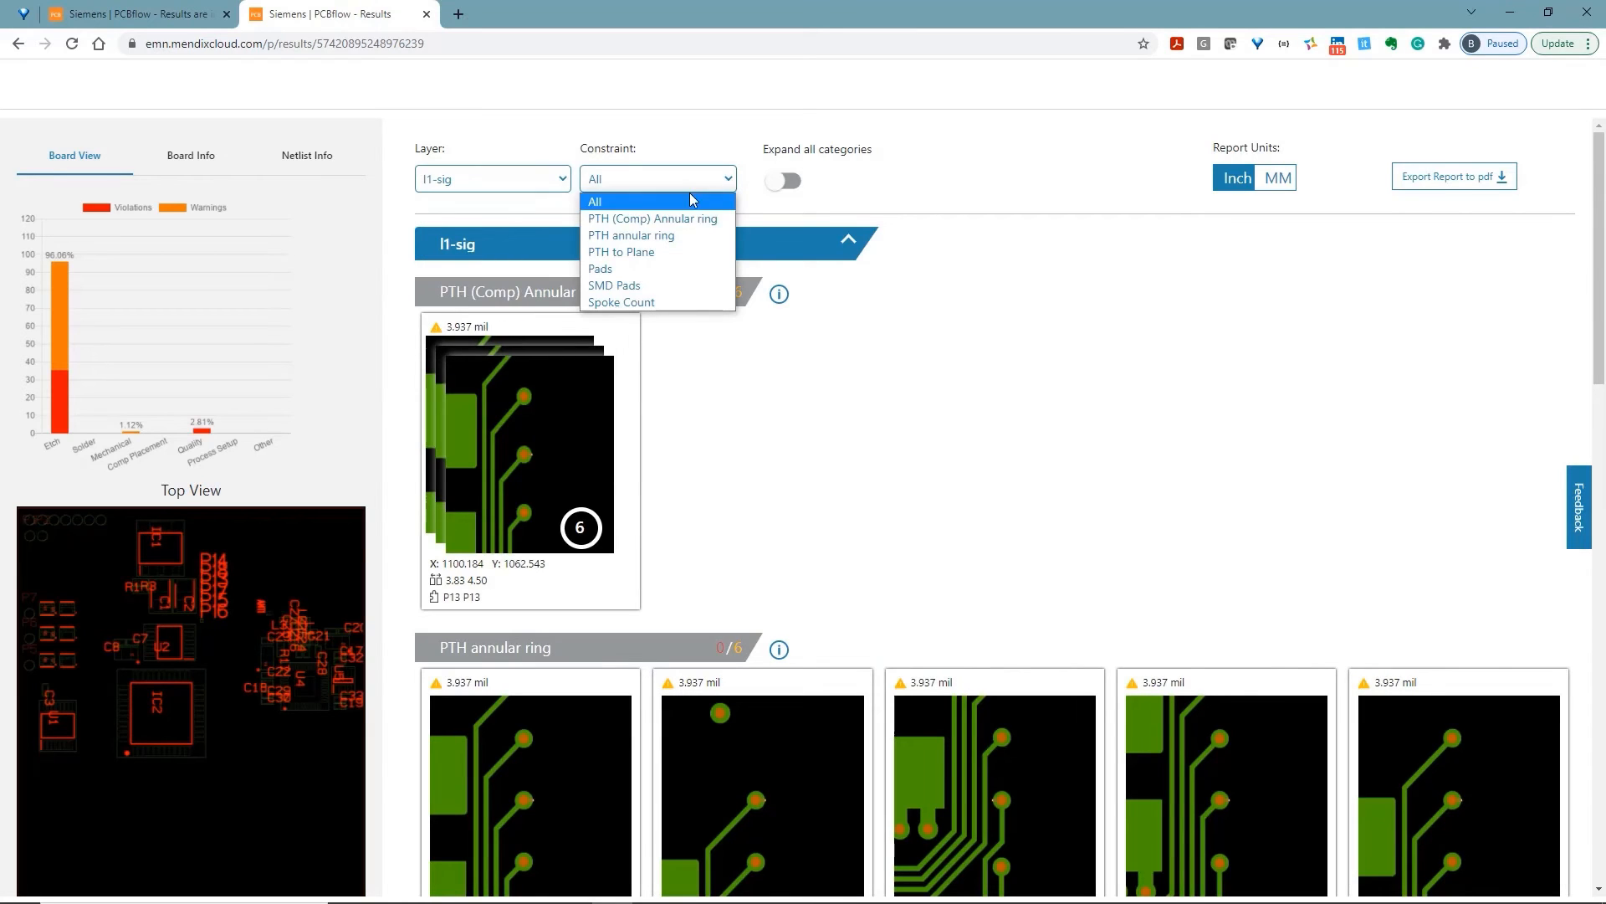
{"action": "left_click", "coordinate": [676, 252]}
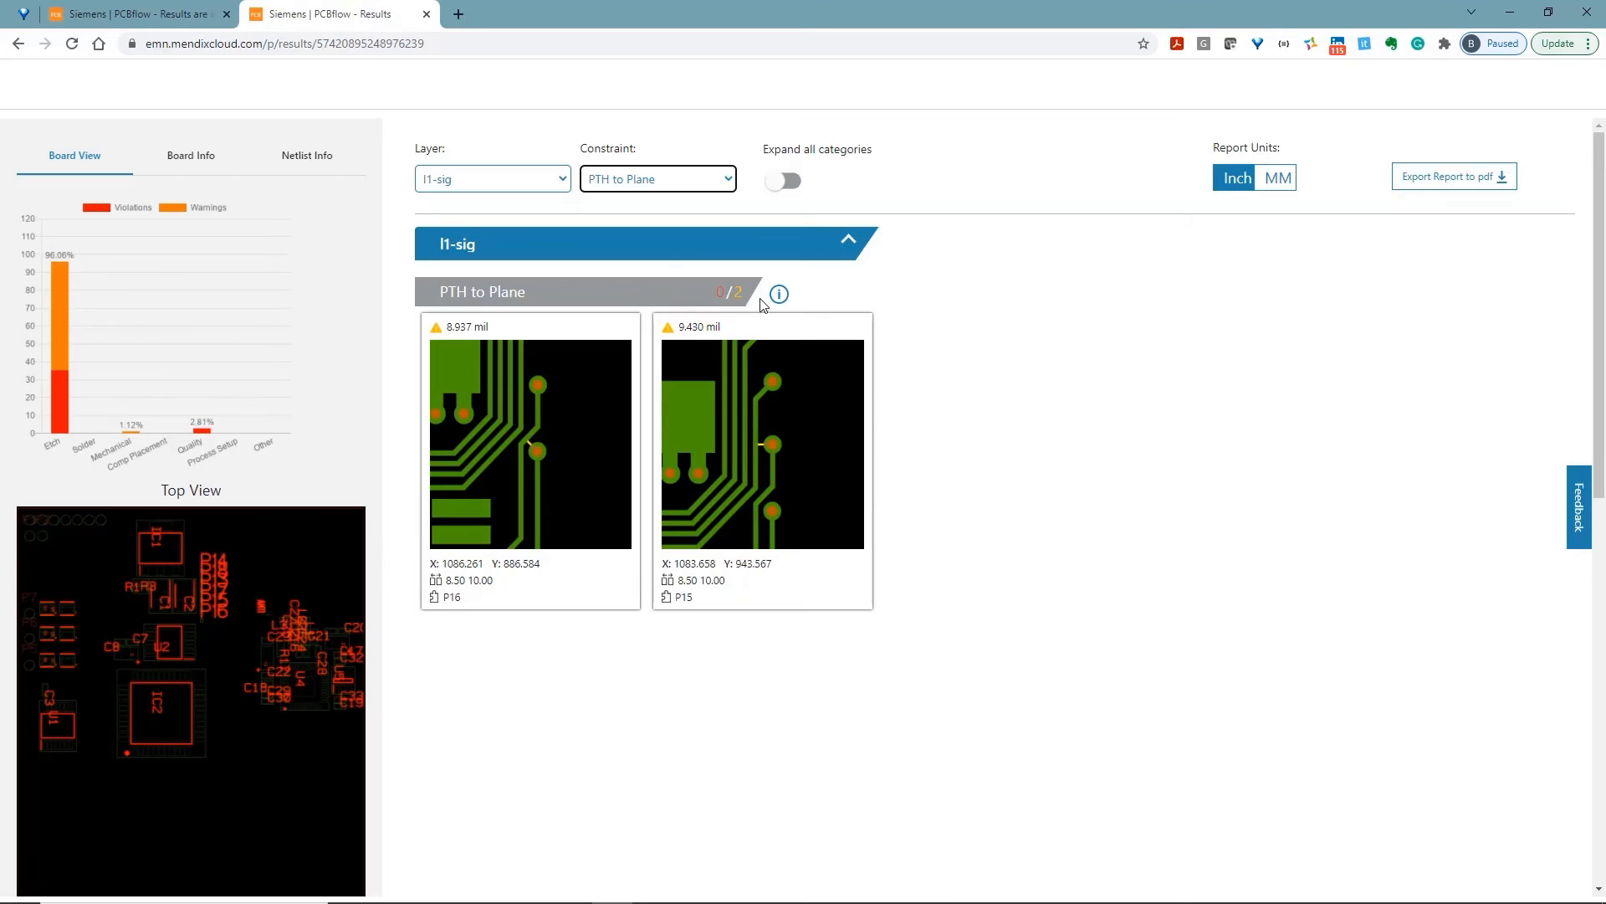
{"action": "mouse_move", "coordinate": [780, 297]}
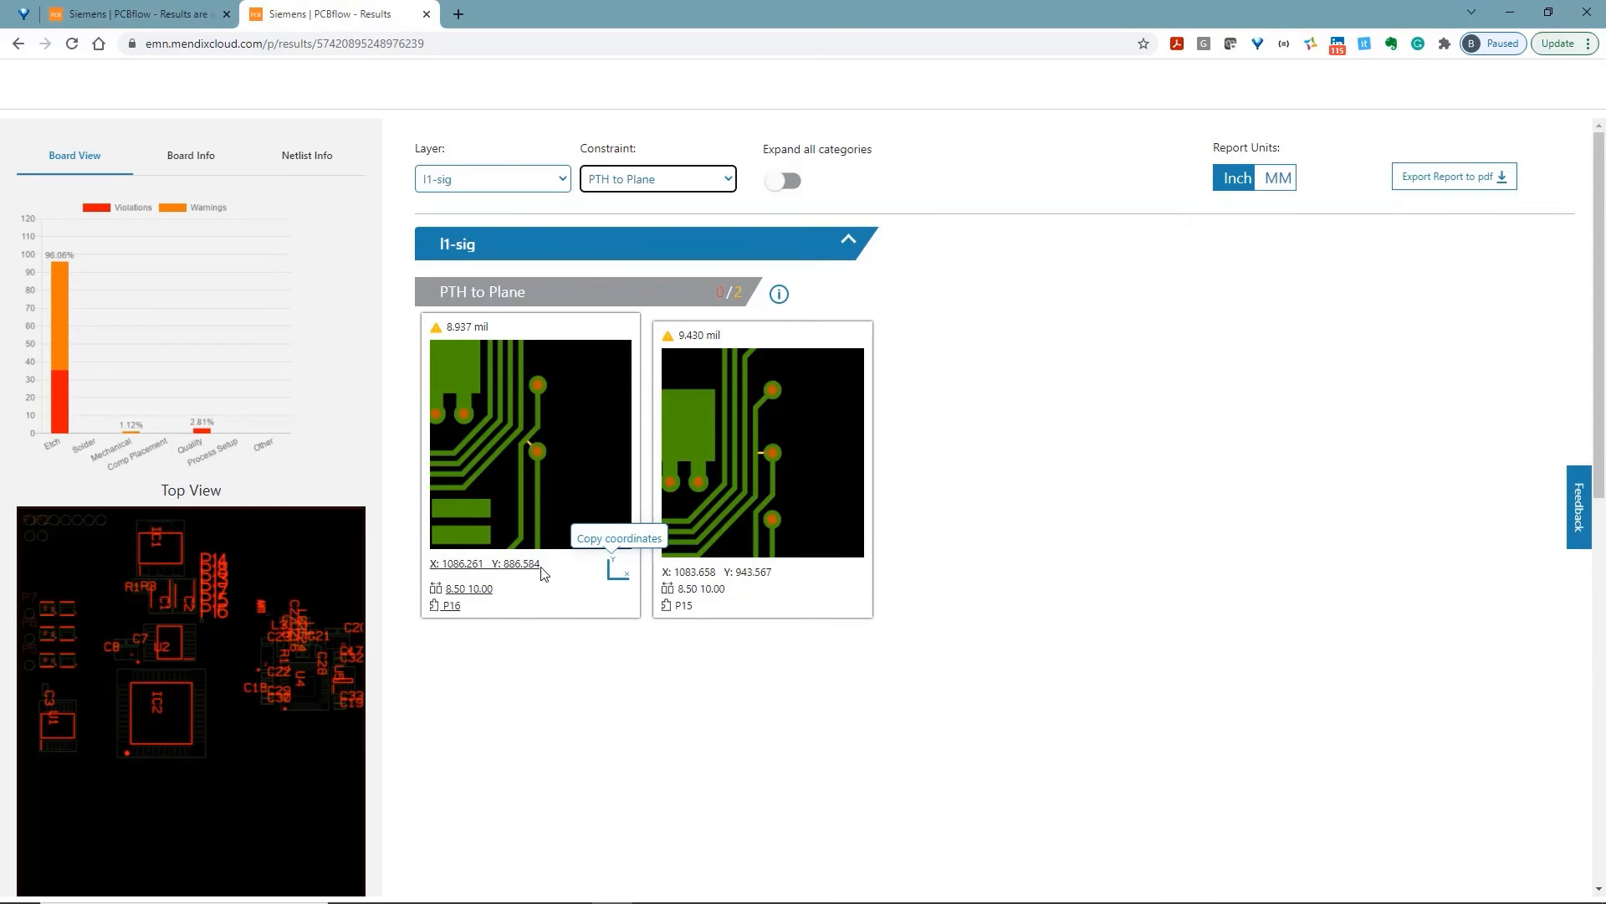
{"action": "left_click", "coordinate": [618, 575]}
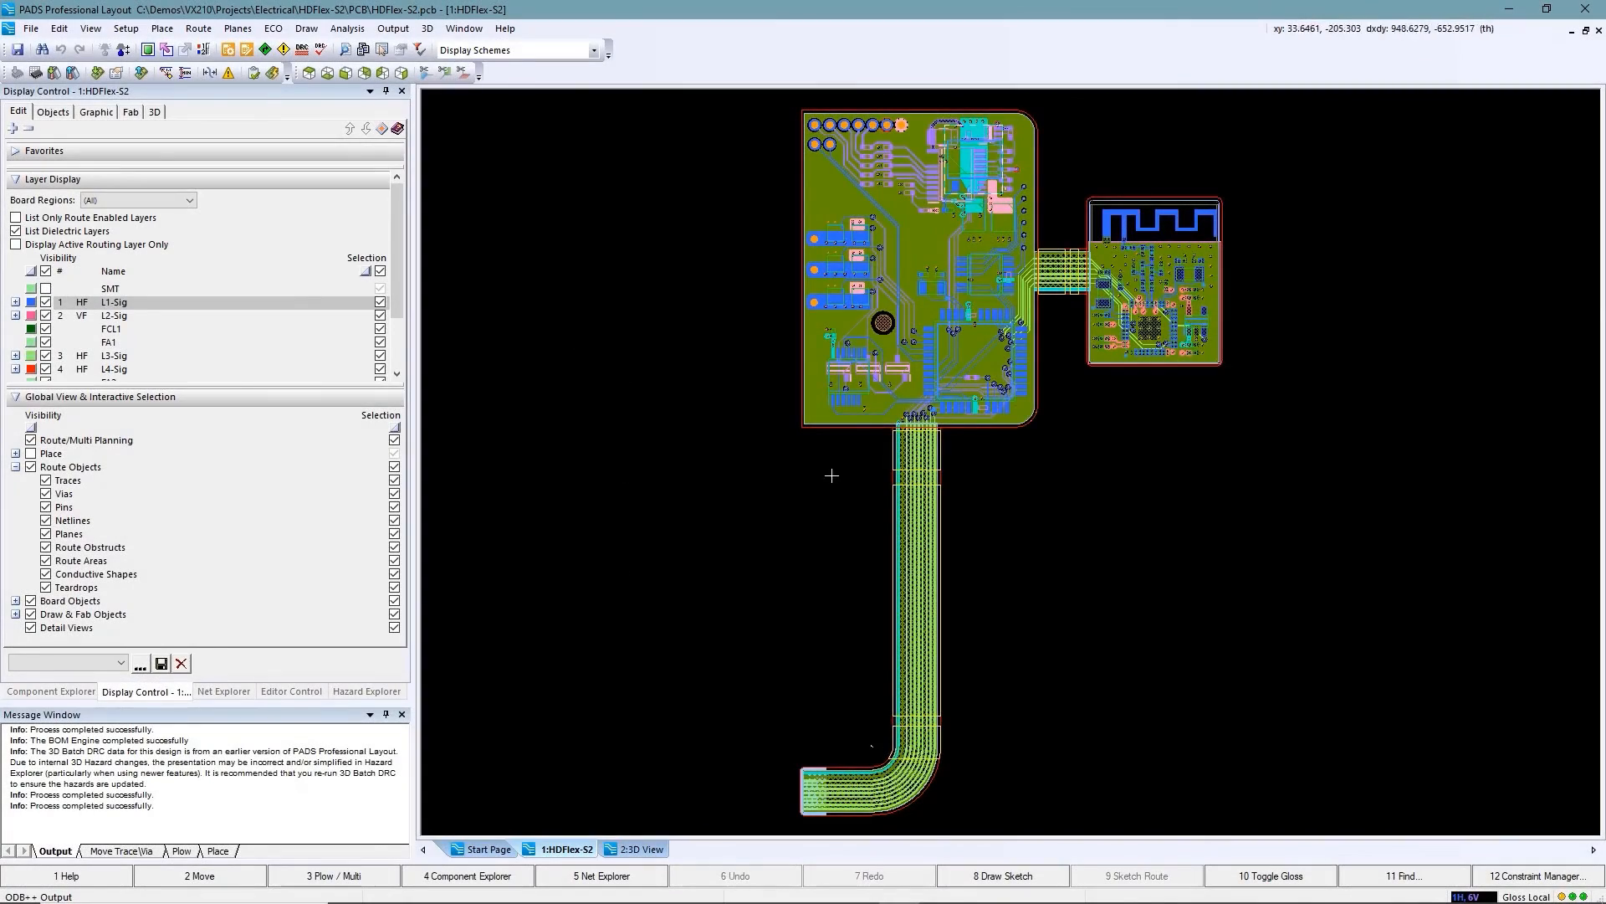
Step: In PADS Professional Layout, center the board view on the copied coordinates with the keyin command zc 1086.261,886.584
{"action": "scroll", "coordinate": [936, 387], "scroll_direction": "up", "scroll_amount": 2}
{"action": "scroll", "coordinate": [936, 387], "scroll_direction": "up", "scroll_amount": 6}
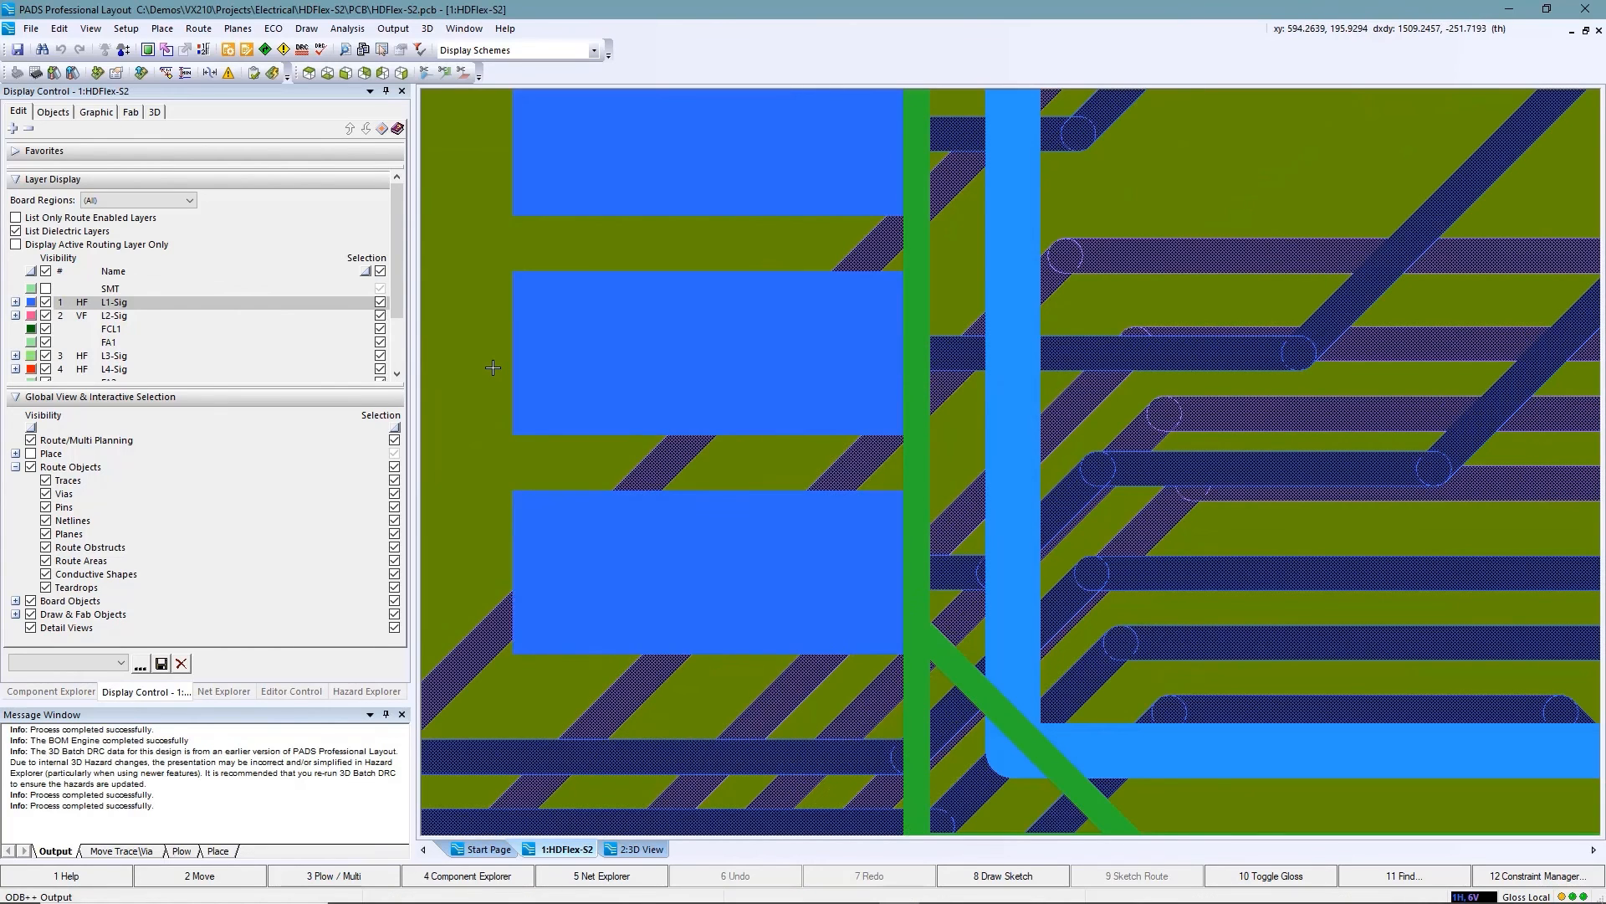
{"action": "type", "text": "zc"}
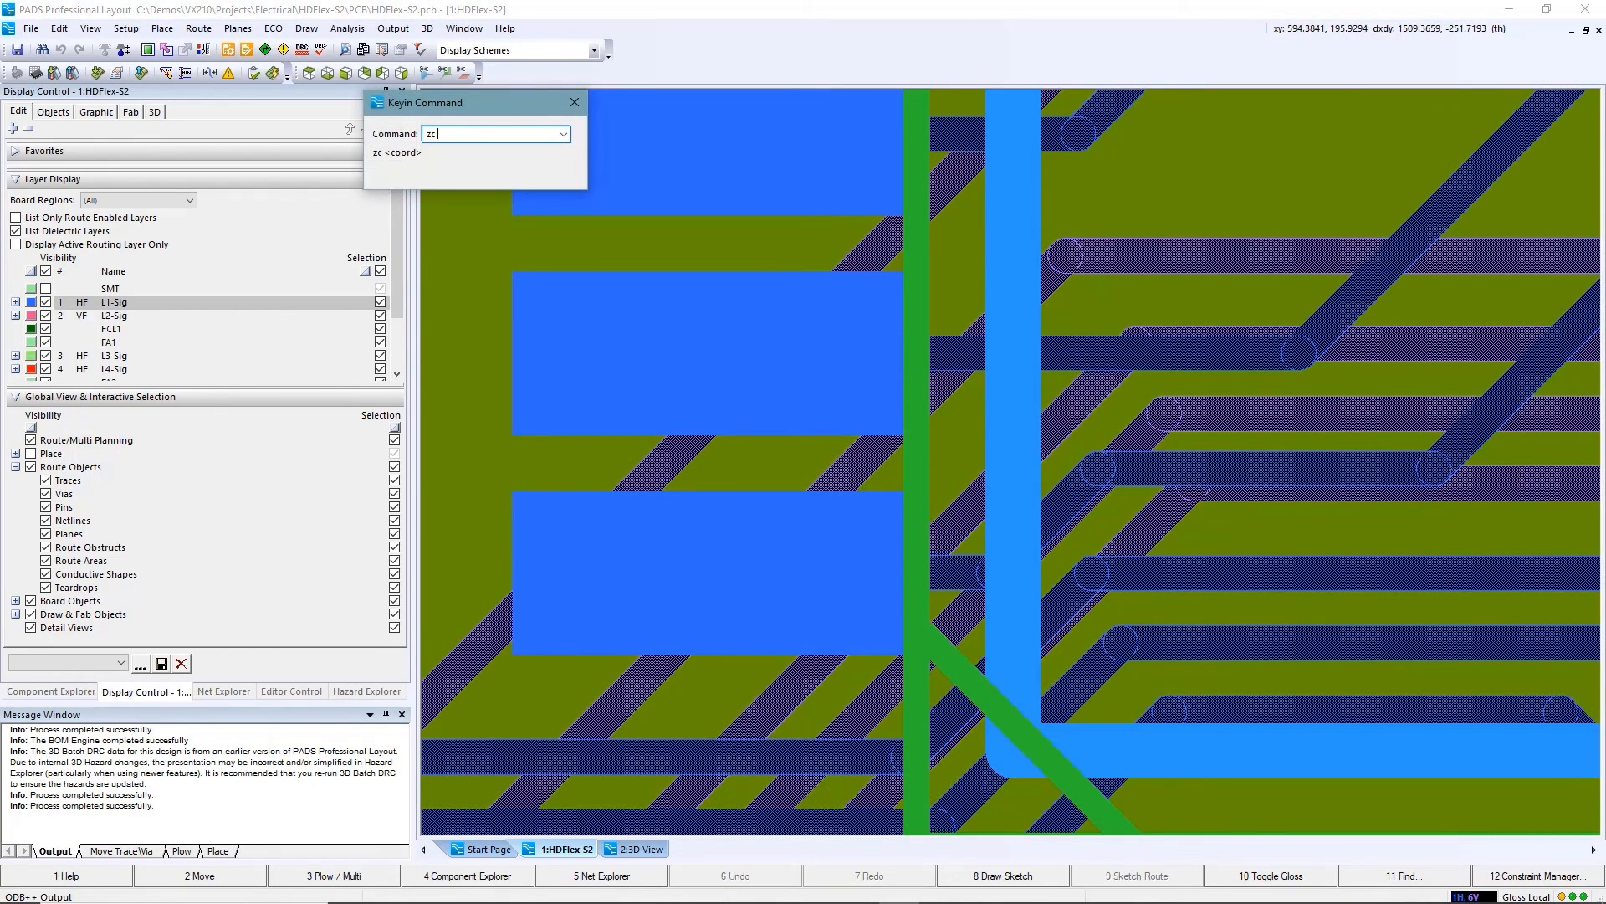
{"action": "key", "text": "ctrl+v"}
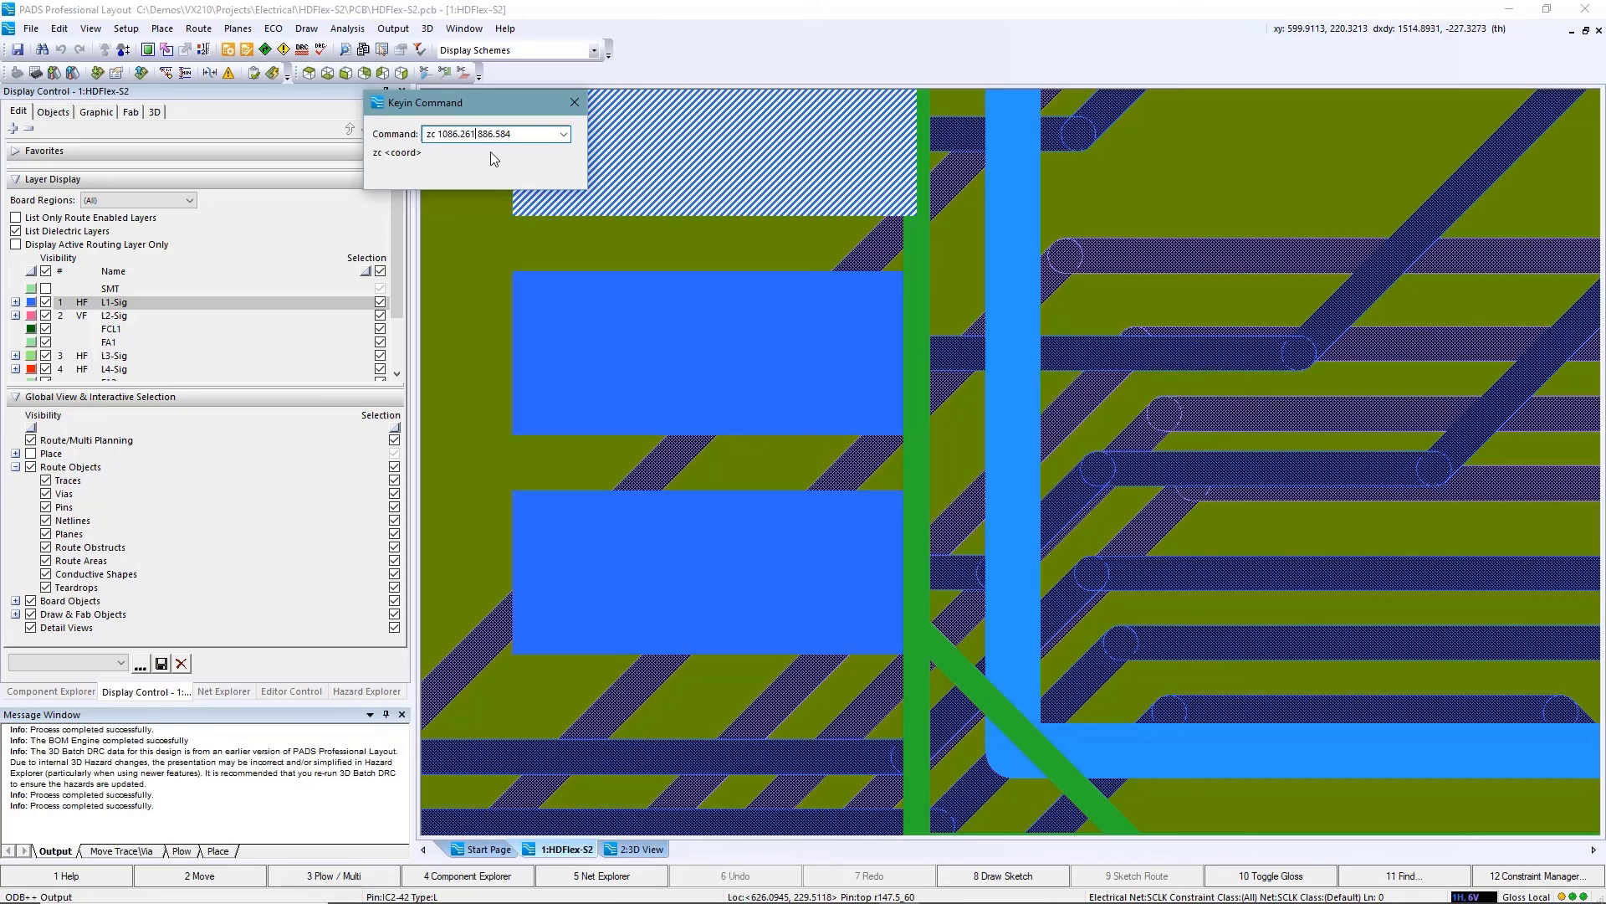
{"action": "key", "text": "ctrl+Left"}
{"action": "key", "text": "BackSpace"}
{"action": "type", "text": ","}
{"action": "key", "text": "Return"}
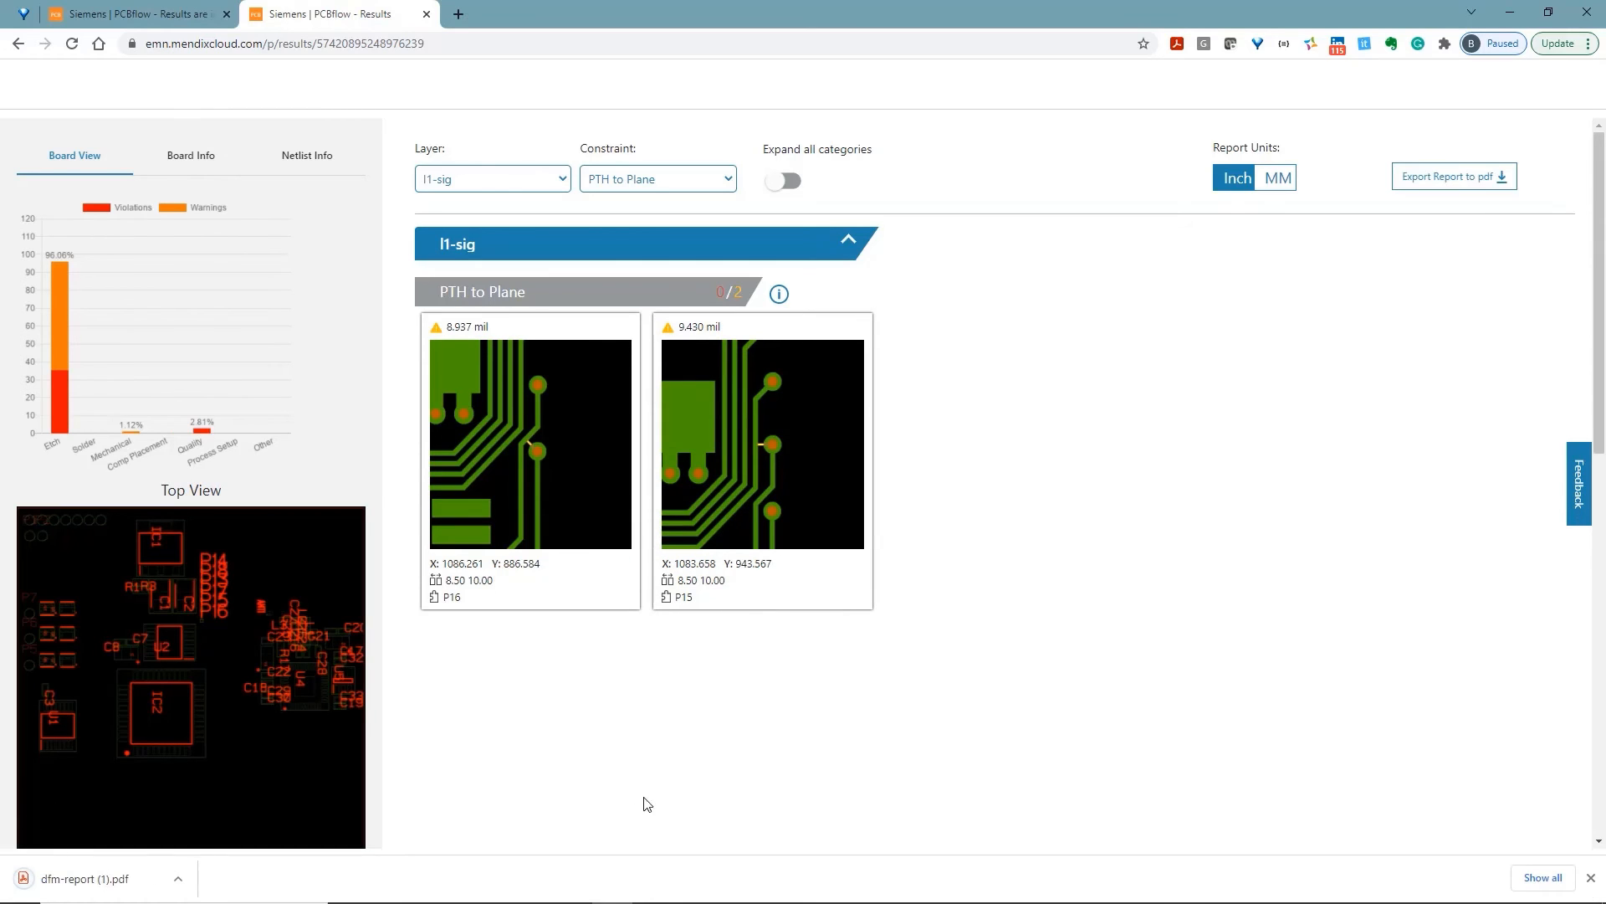
Step: Switch to the browser, open the exported dfm-report (1).pdf and review its pages 2 and 3
{"action": "left_click", "coordinate": [113, 879]}
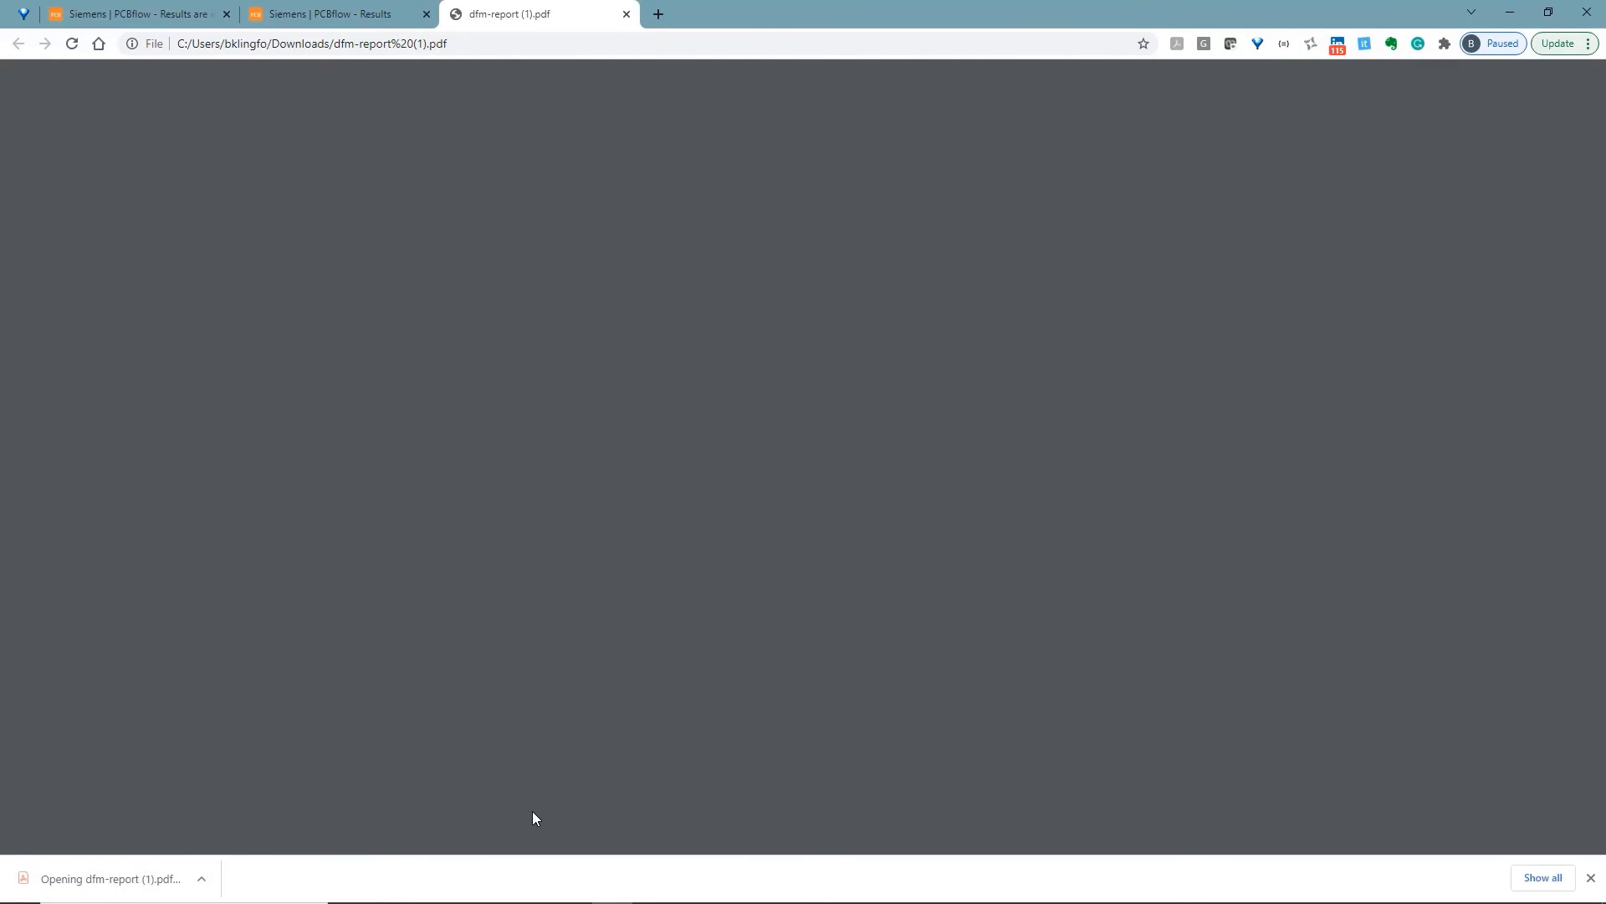
{"action": "left_click", "coordinate": [115, 371]}
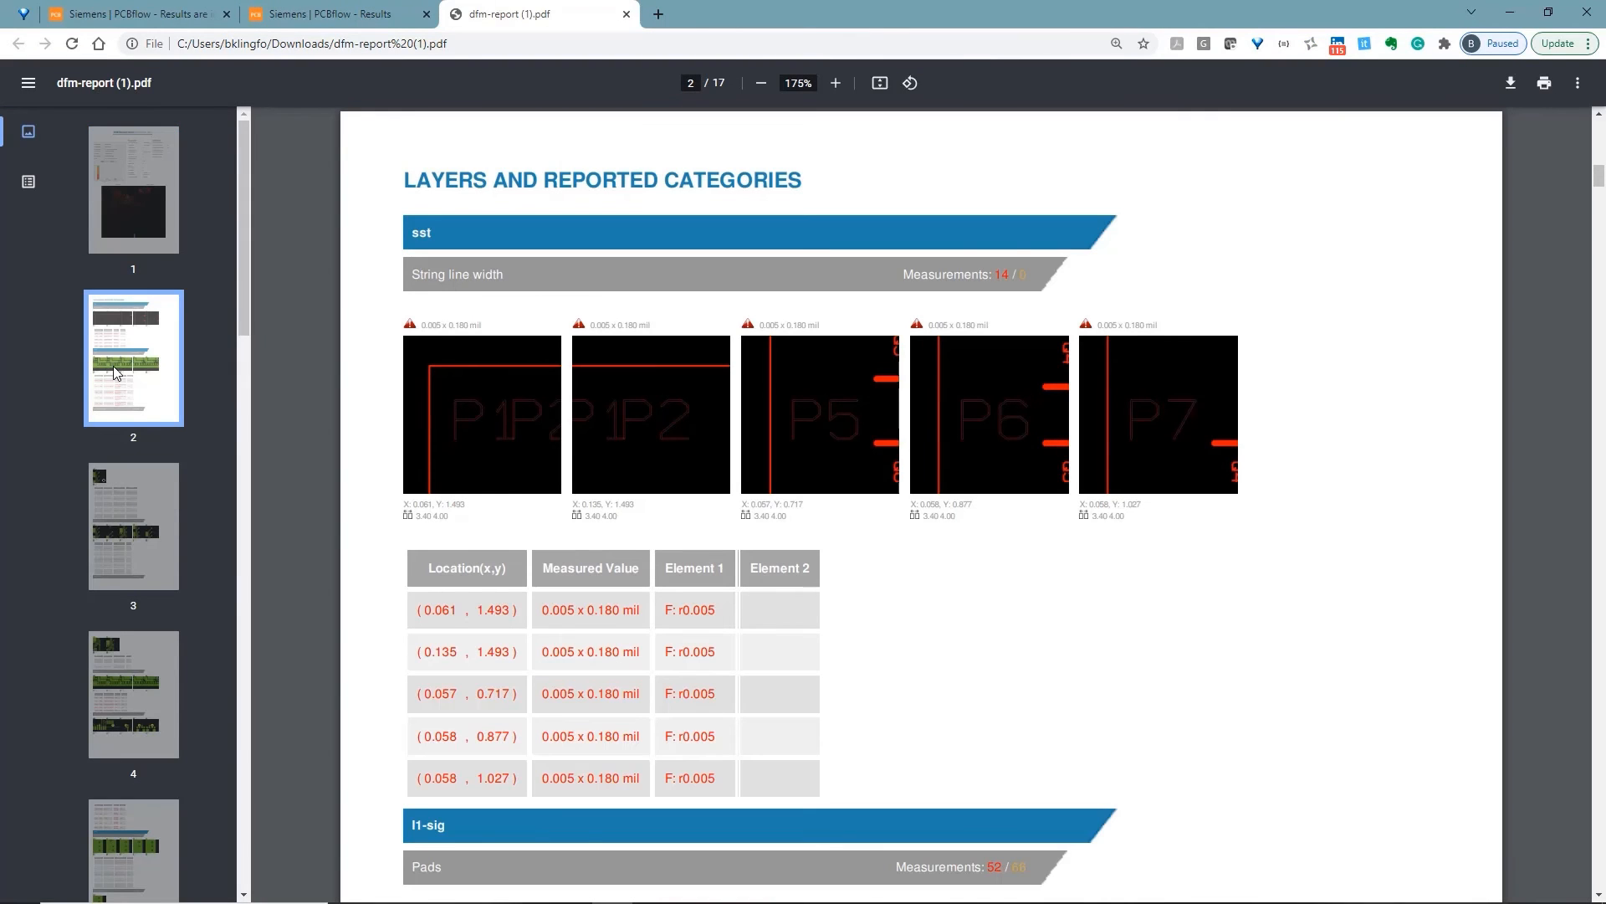
{"action": "left_click", "coordinate": [126, 520]}
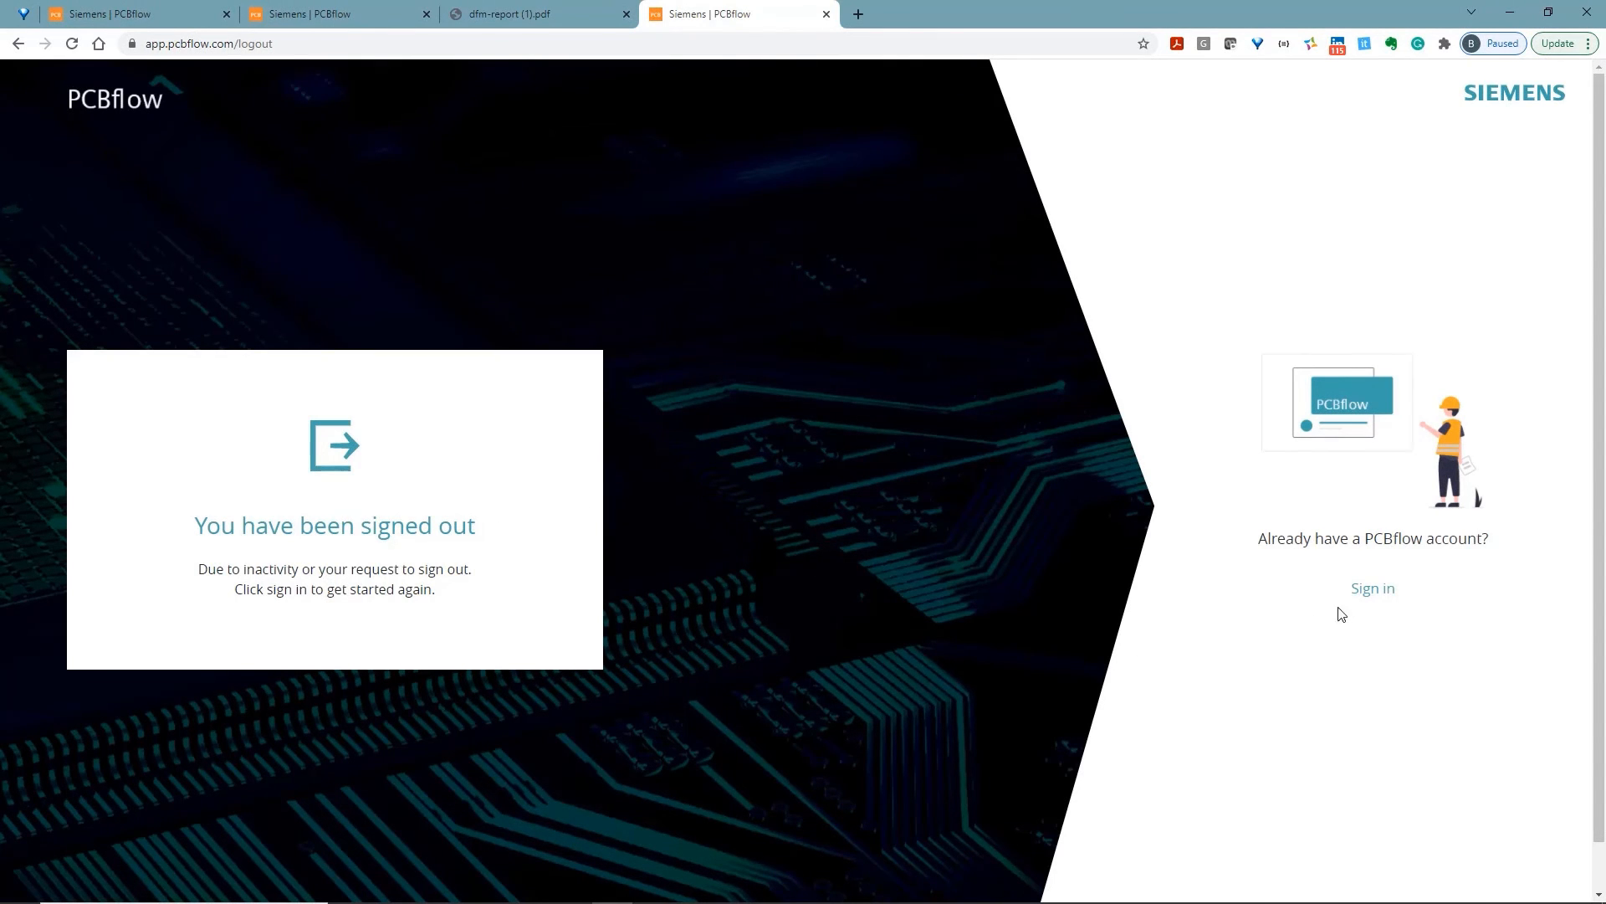
Step: Sign in to PCBflow again and review the Hand Drill V1 report's PTH to Plane and other l1-sig results
{"action": "left_click", "coordinate": [1366, 596]}
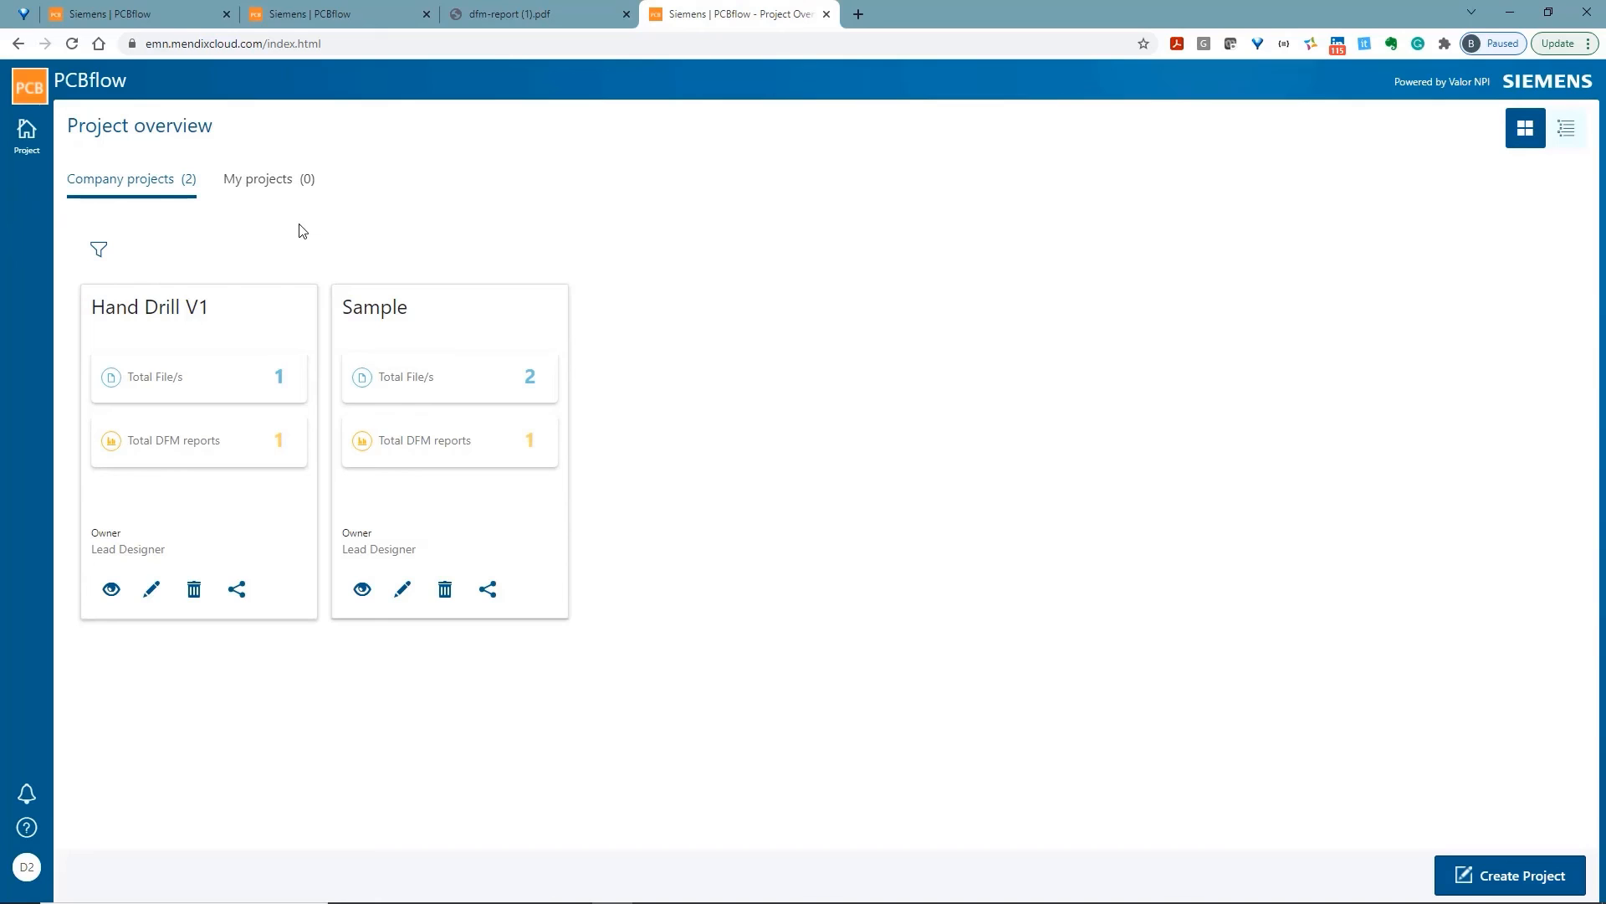
{"action": "left_click", "coordinate": [186, 311]}
{"action": "left_click", "coordinate": [285, 511]}
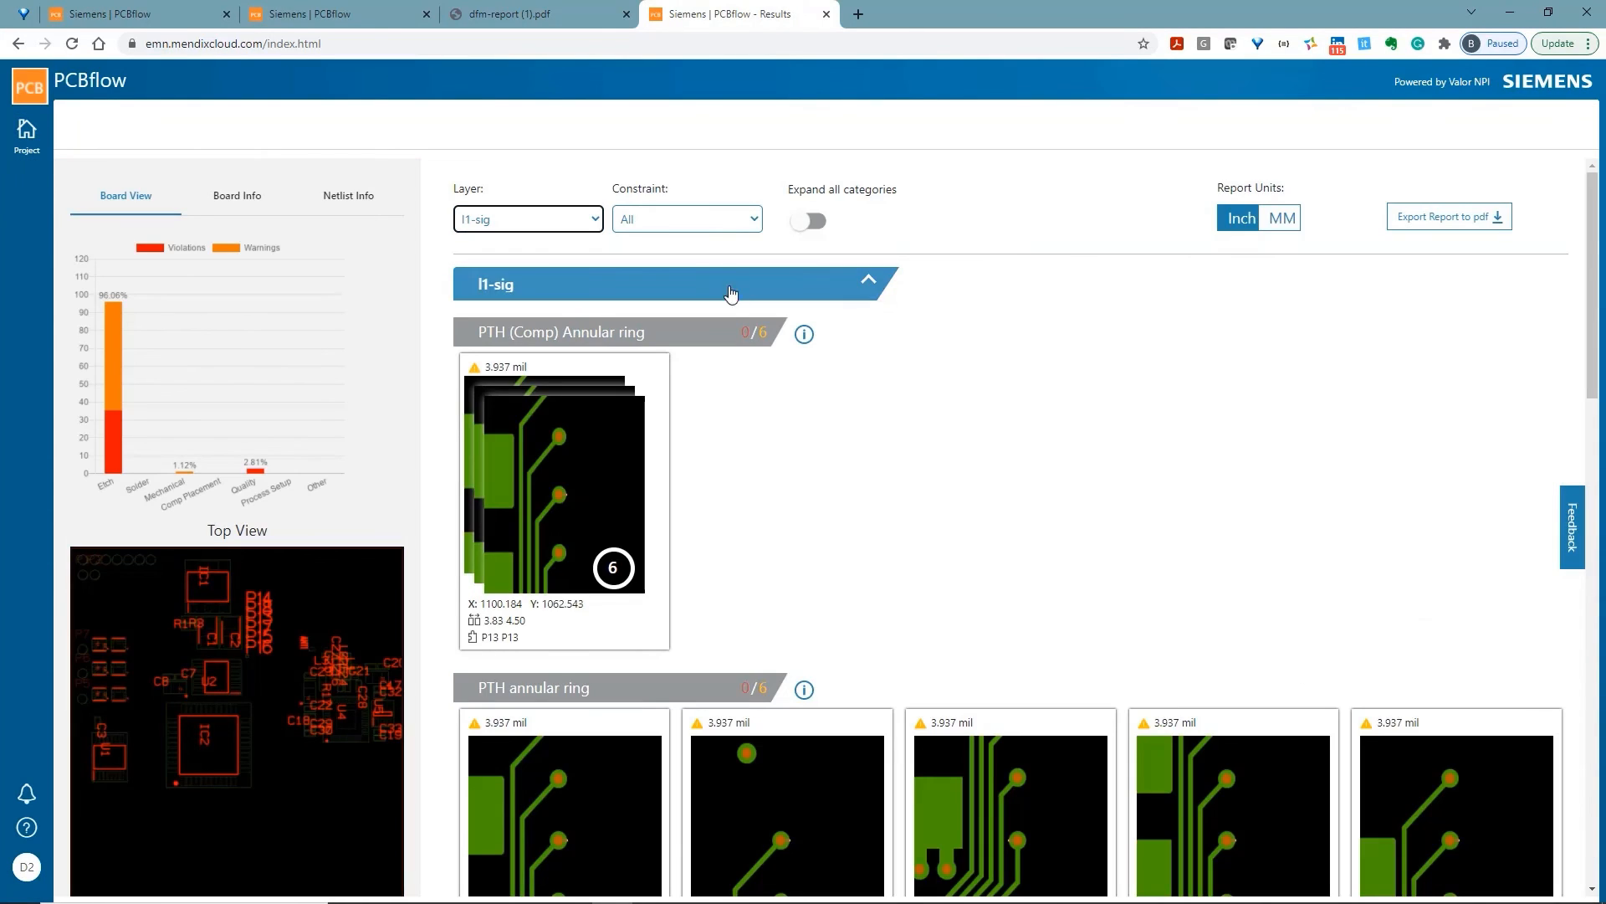
{"action": "left_click", "coordinate": [744, 219]}
{"action": "left_click", "coordinate": [718, 291]}
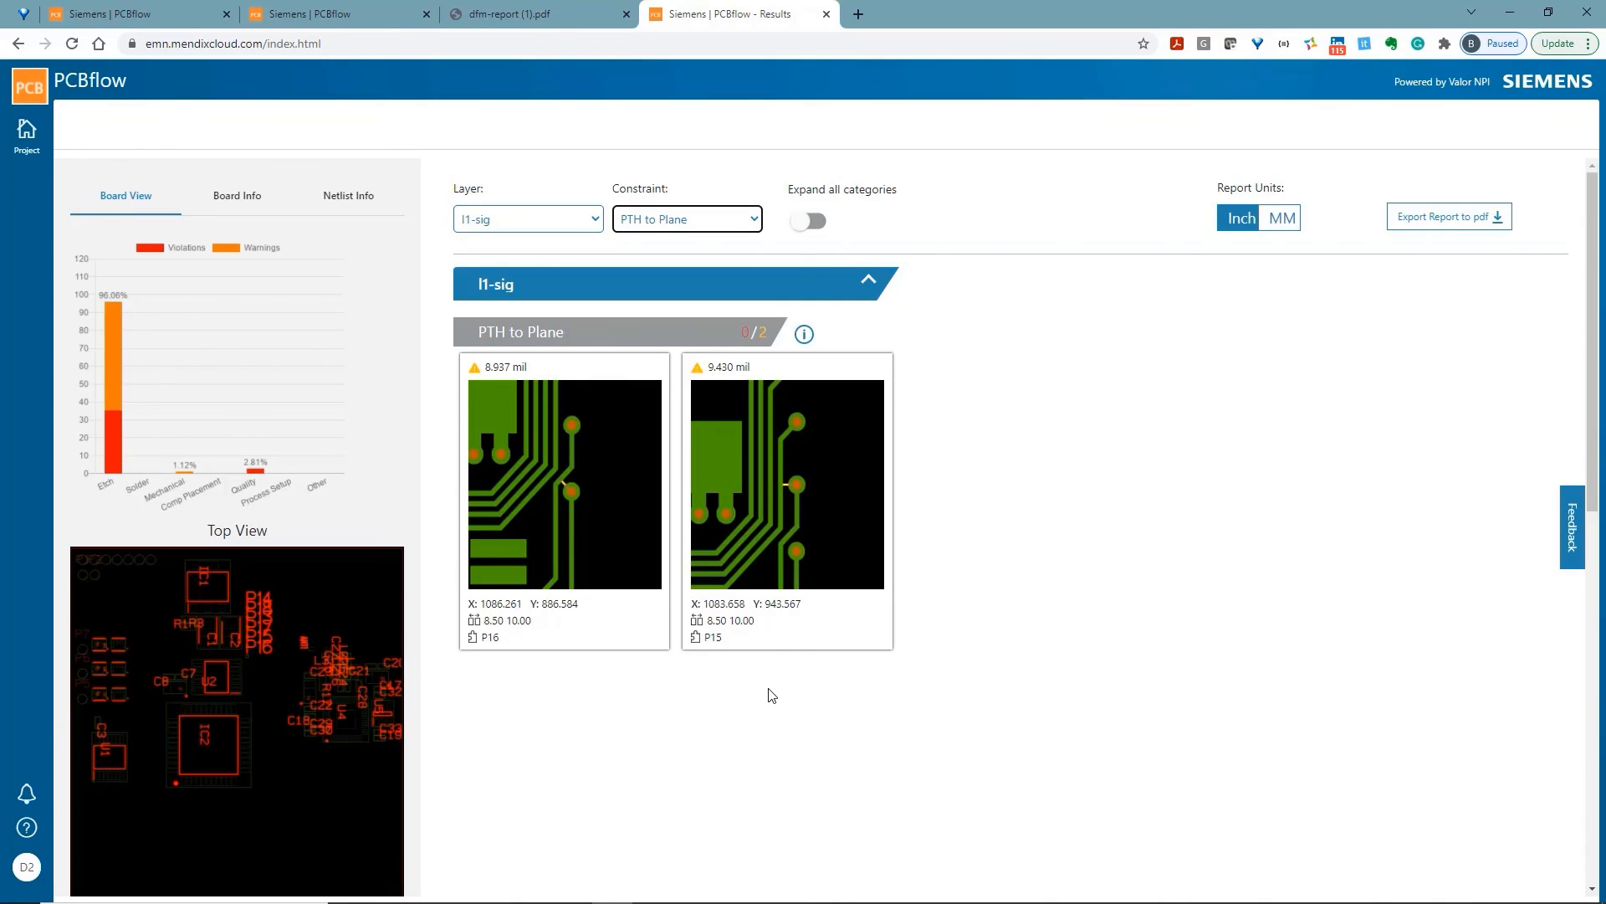
{"action": "scroll", "coordinate": [771, 695], "scroll_direction": "down", "scroll_amount": 8}
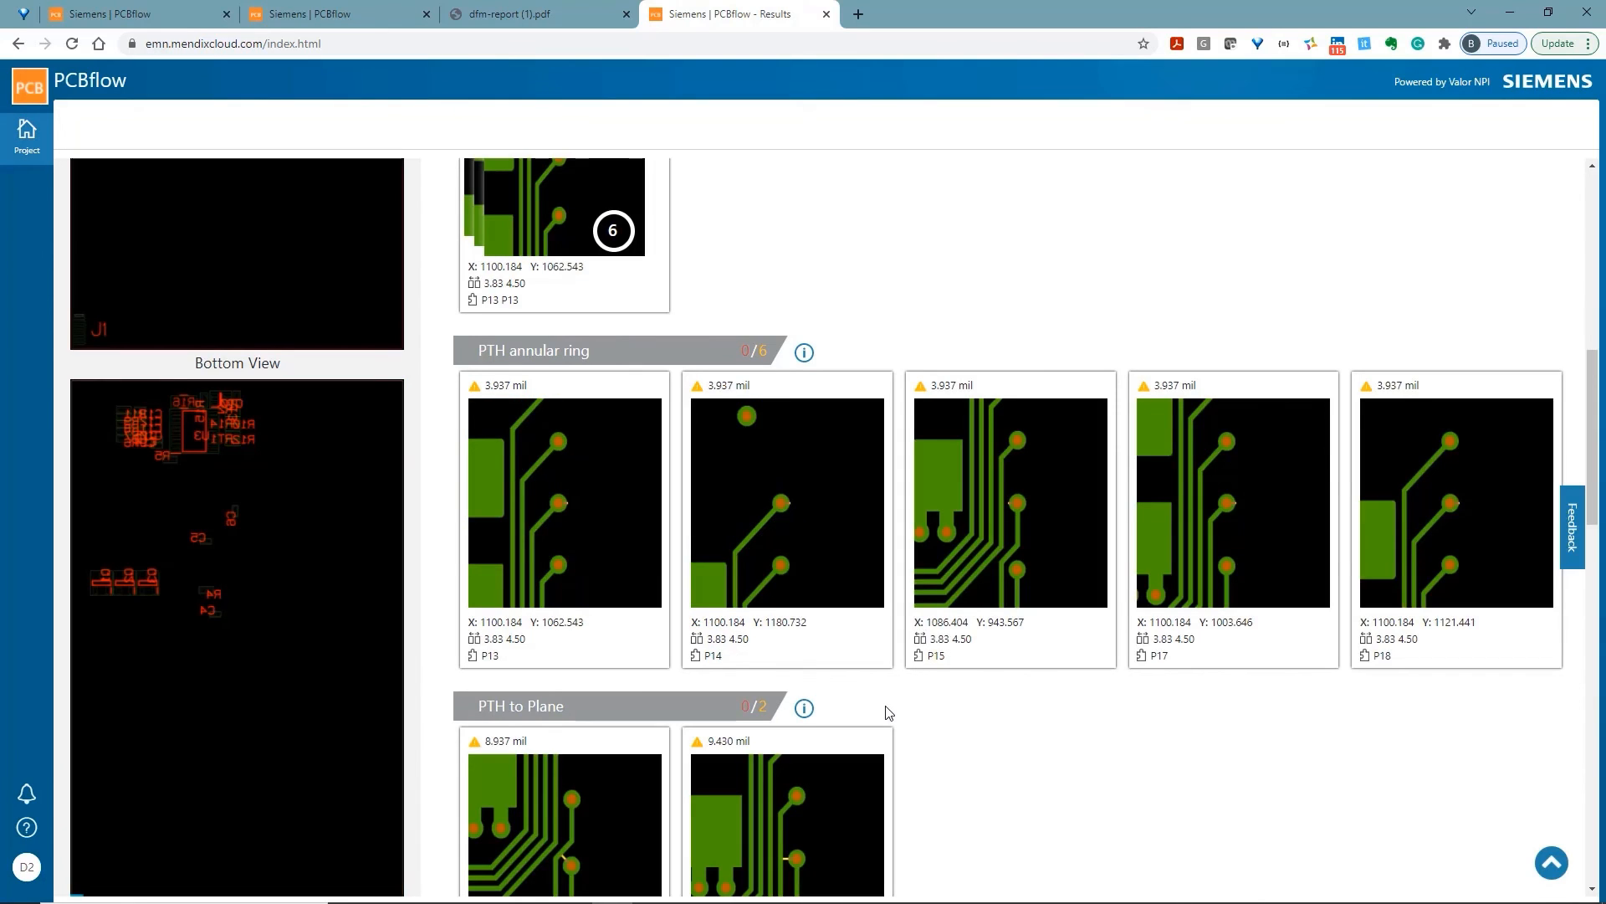
Step: Look through the Hand Drill V1 project's DFM reports, design files and file replacement dialog without uploading a replacement
{"action": "left_click", "coordinate": [27, 137]}
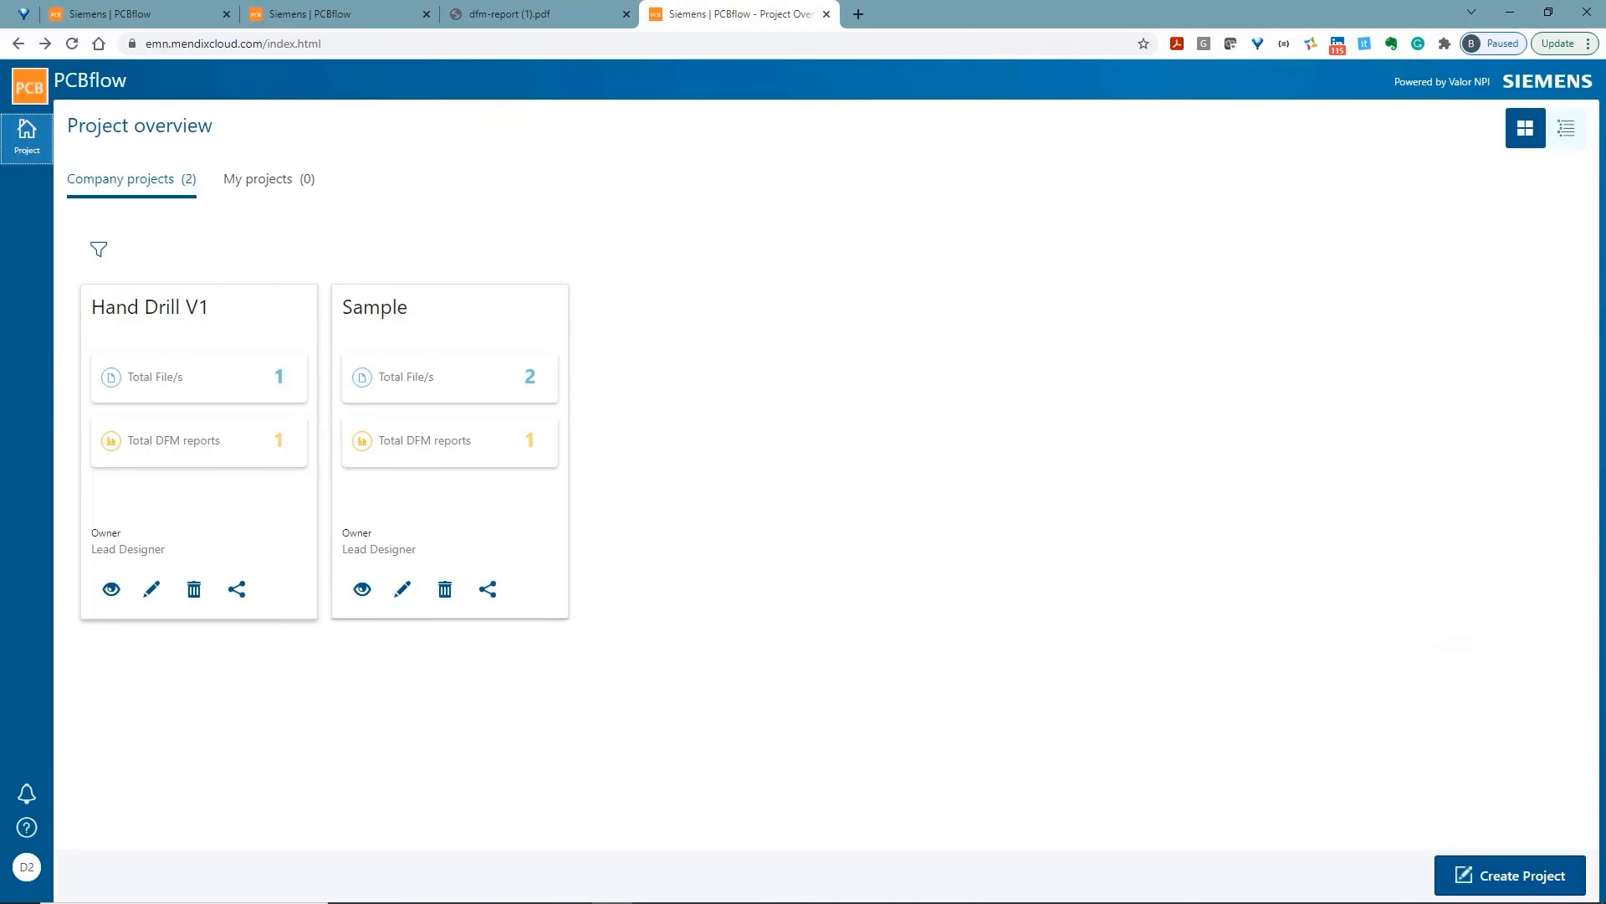
{"action": "left_click", "coordinate": [200, 440]}
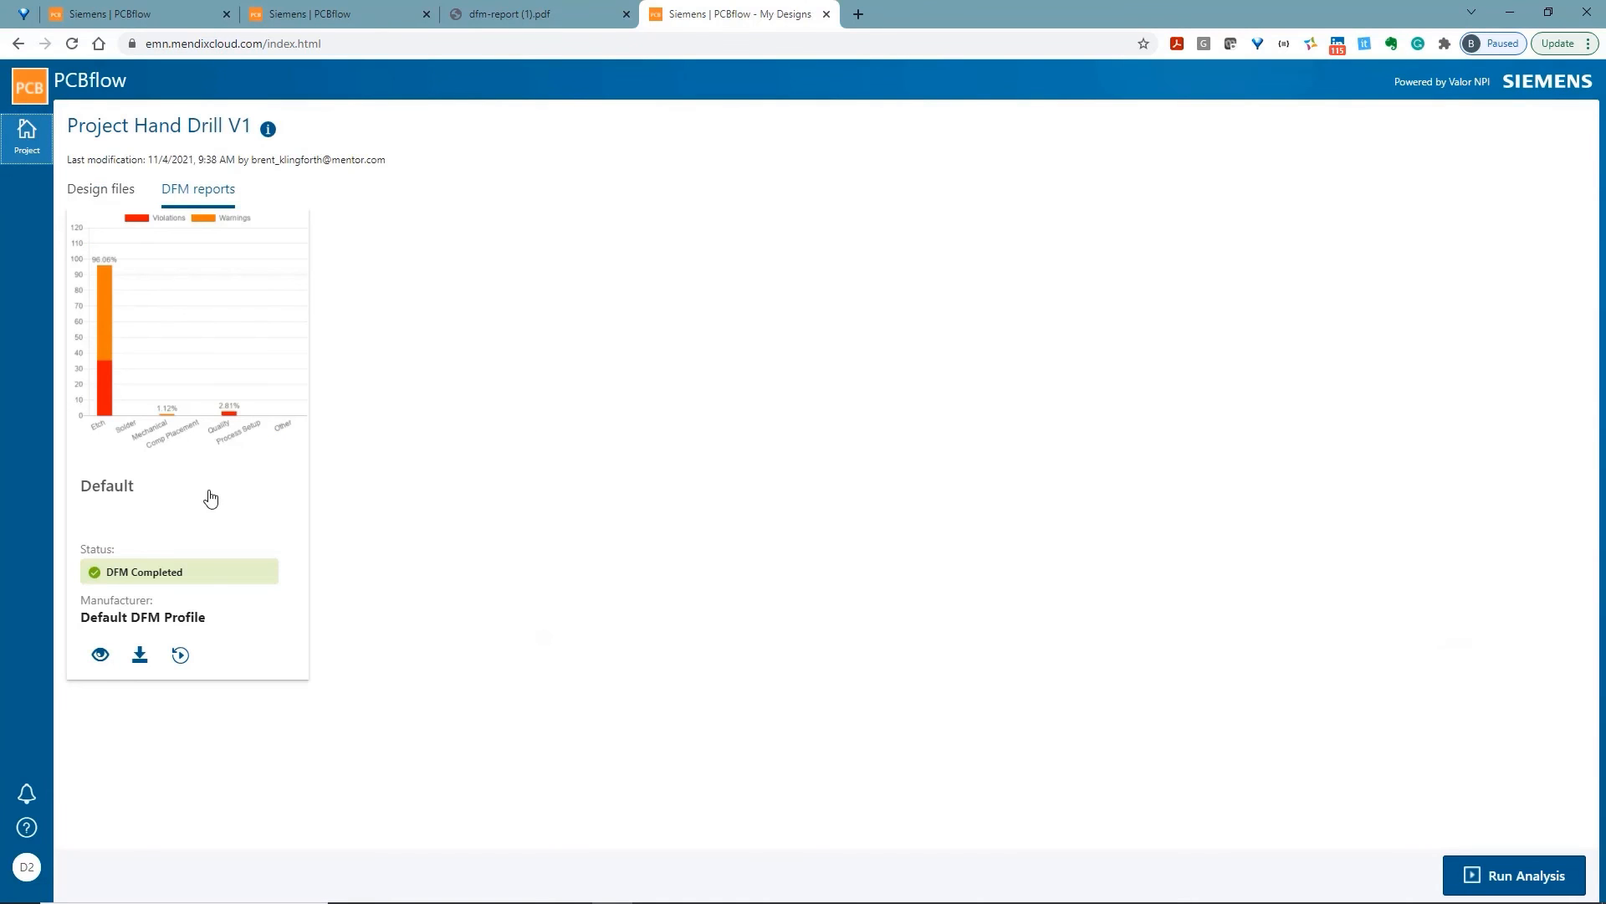
{"action": "left_click", "coordinate": [117, 200]}
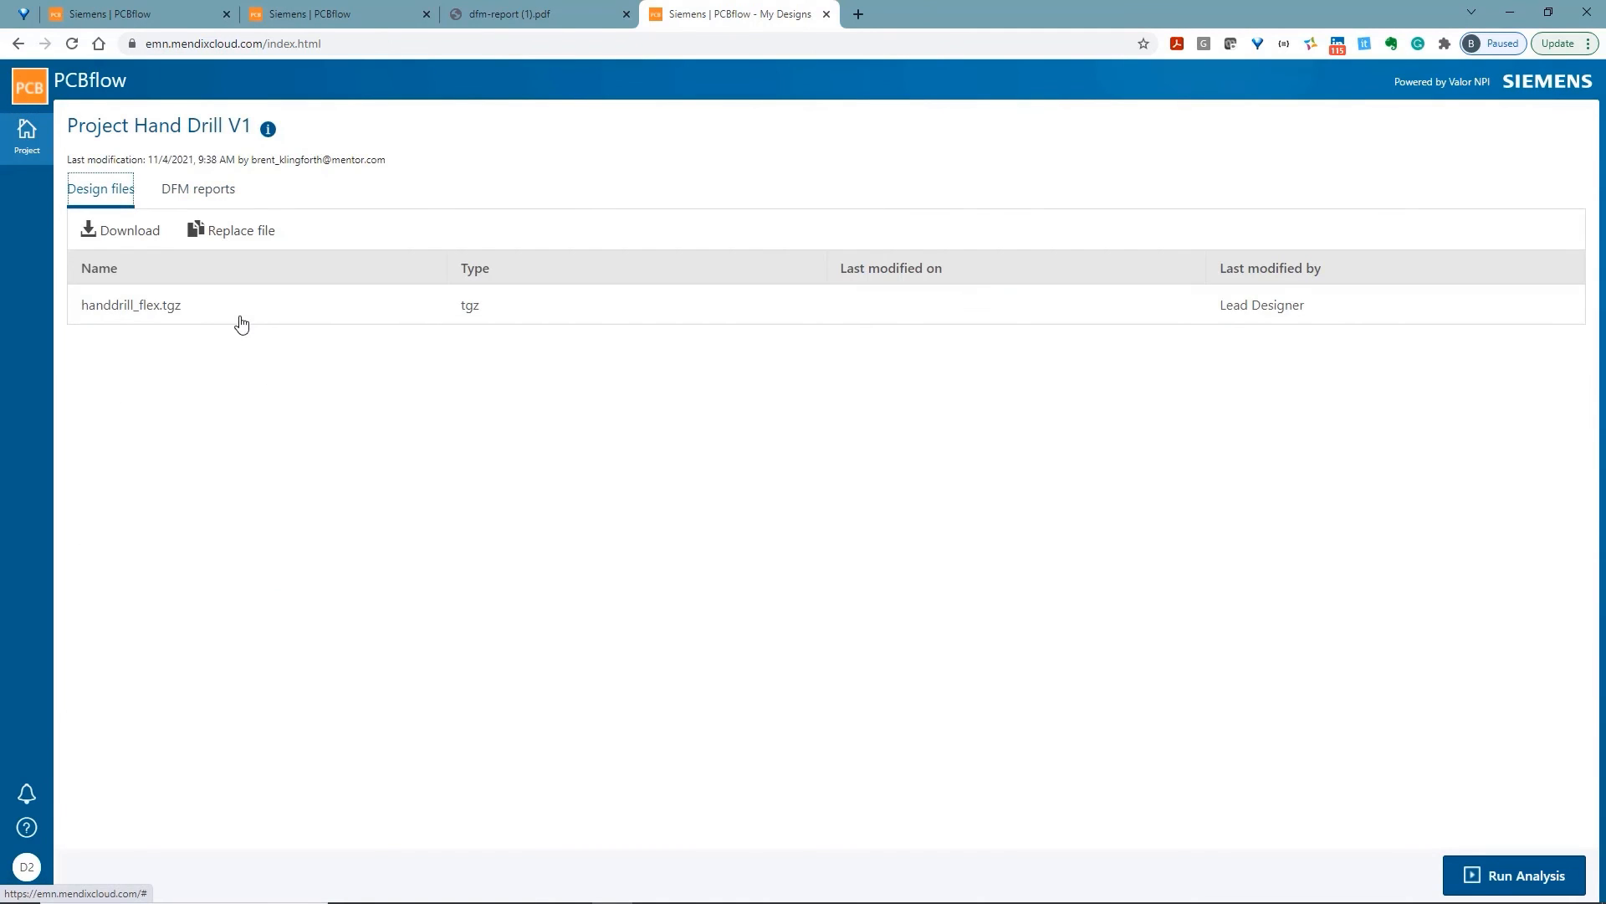
{"action": "left_click", "coordinate": [229, 303]}
{"action": "left_click", "coordinate": [231, 238]}
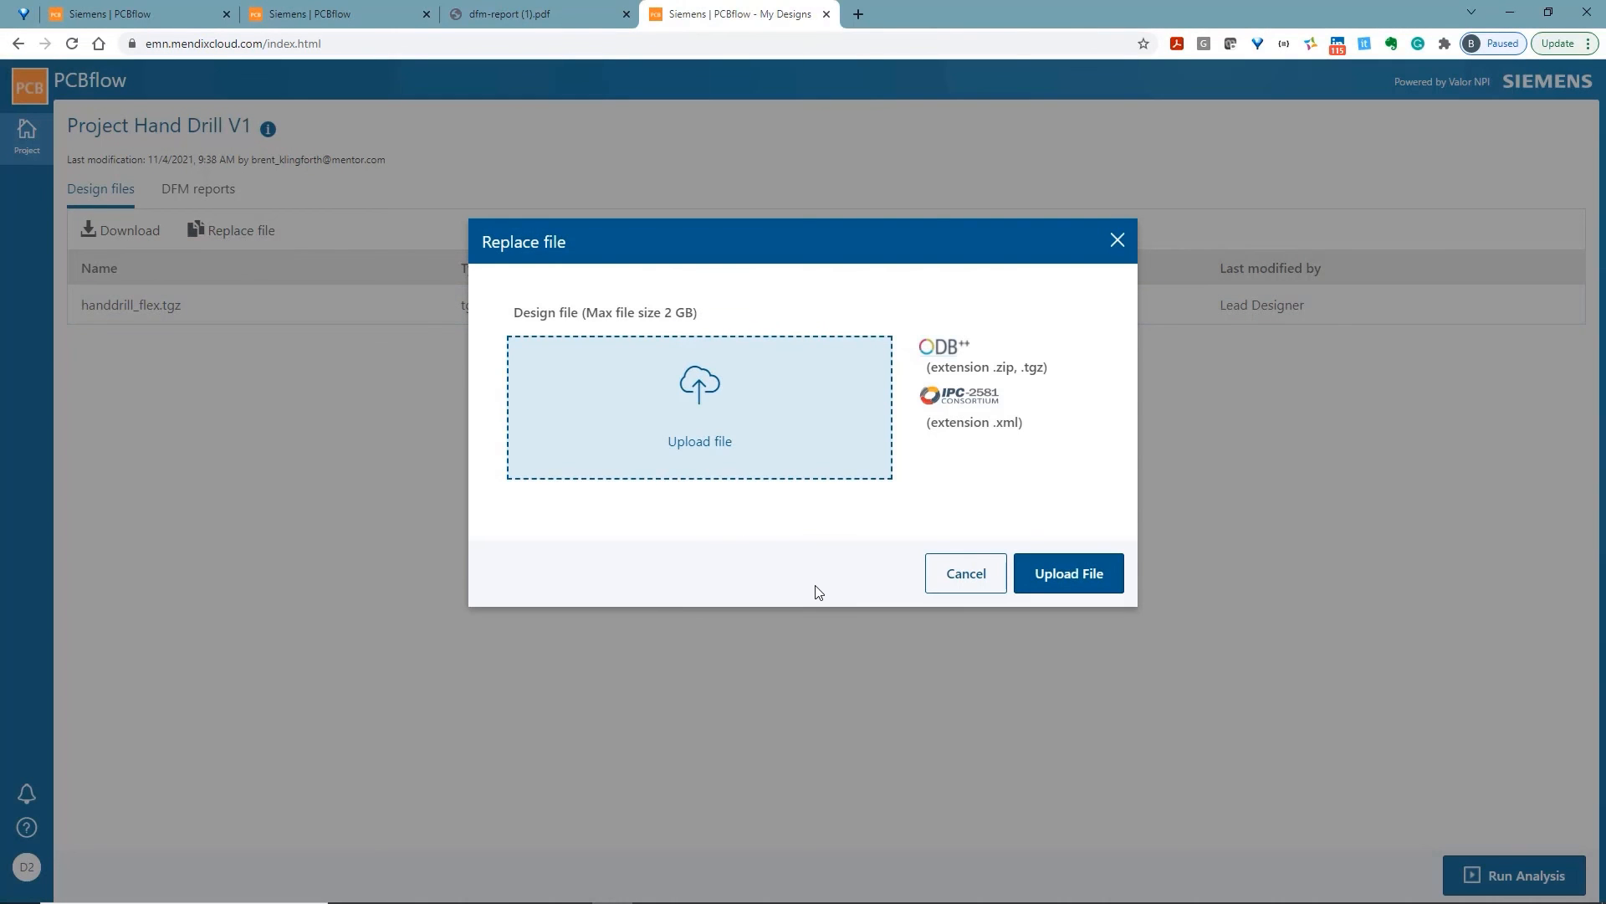
{"action": "left_click", "coordinate": [965, 585]}
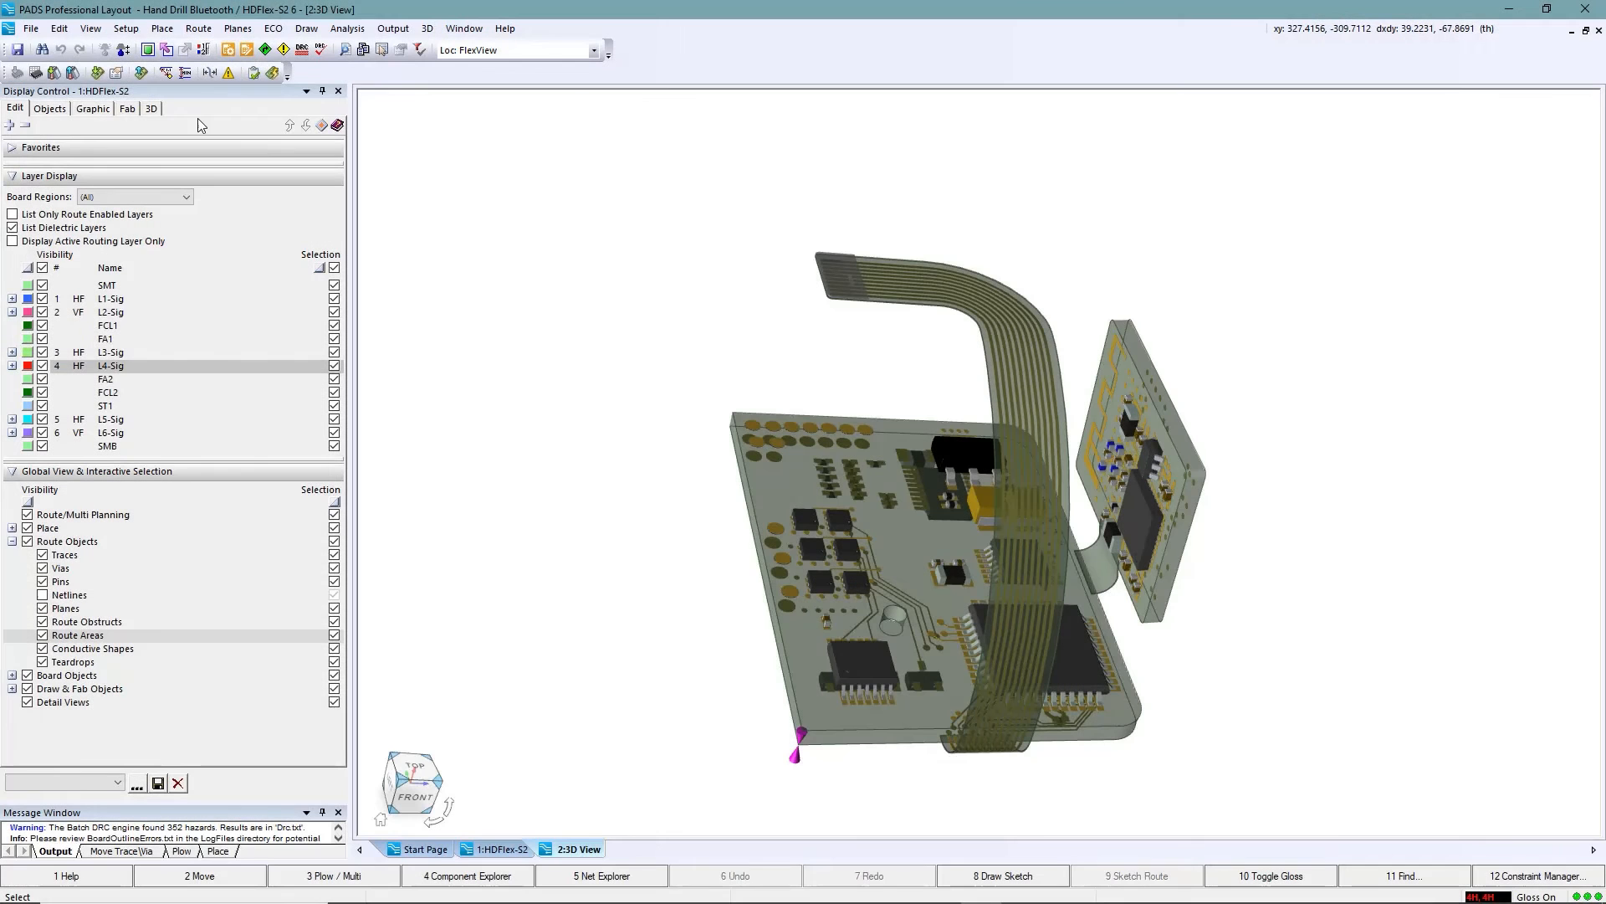
Step: In PADS Professional Layout, output the HDFlex-S2 layout as a PDF and open it in Acrobat Reader
{"action": "left_click", "coordinate": [30, 27]}
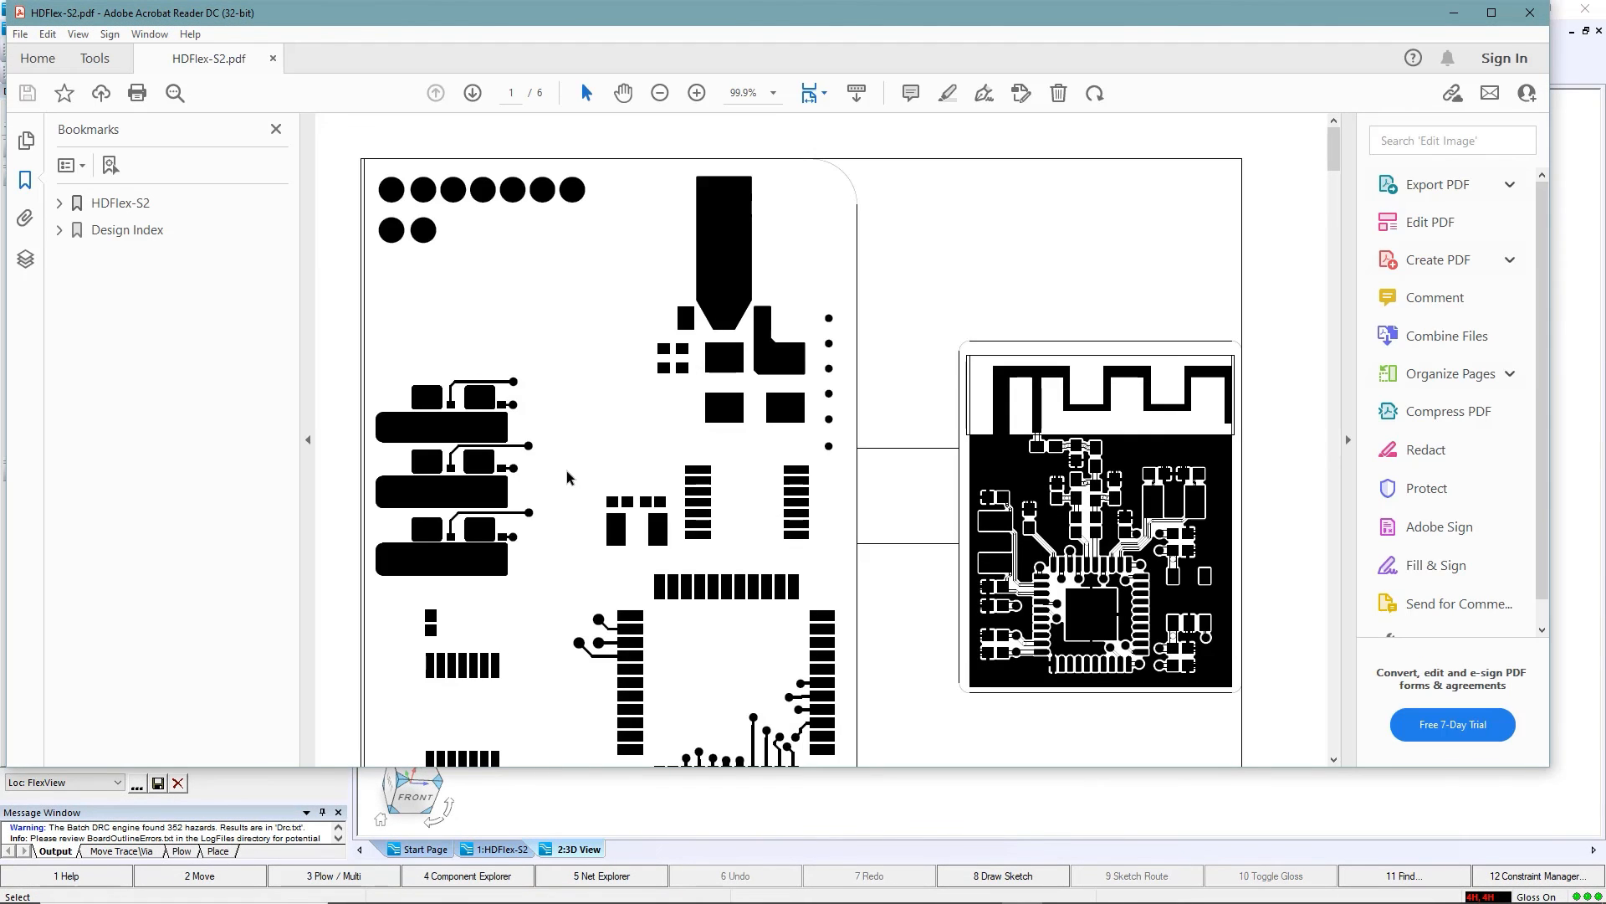
Step: Review Sheet2 through Sheet5 of the HDFlex-S2 PDF, expand its Design Index layer bookmarks, and close the document
{"action": "left_click", "coordinate": [59, 202]}
{"action": "left_click", "coordinate": [123, 284]}
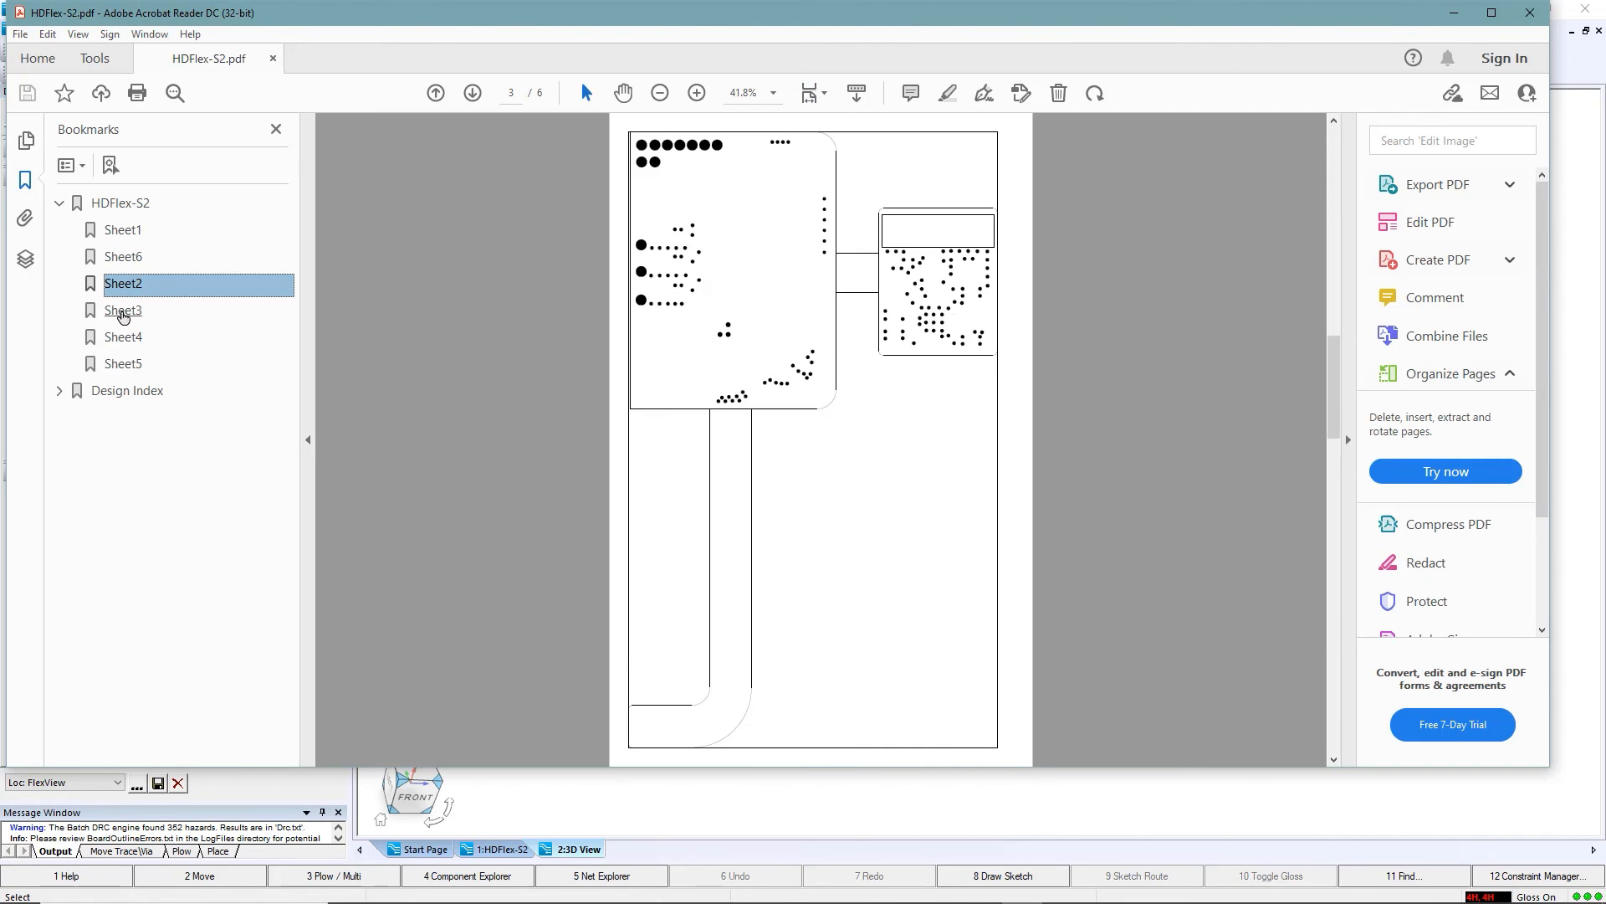
{"action": "left_click", "coordinate": [123, 311]}
{"action": "left_click", "coordinate": [123, 338]}
{"action": "left_click", "coordinate": [123, 364]}
{"action": "left_click", "coordinate": [59, 390]}
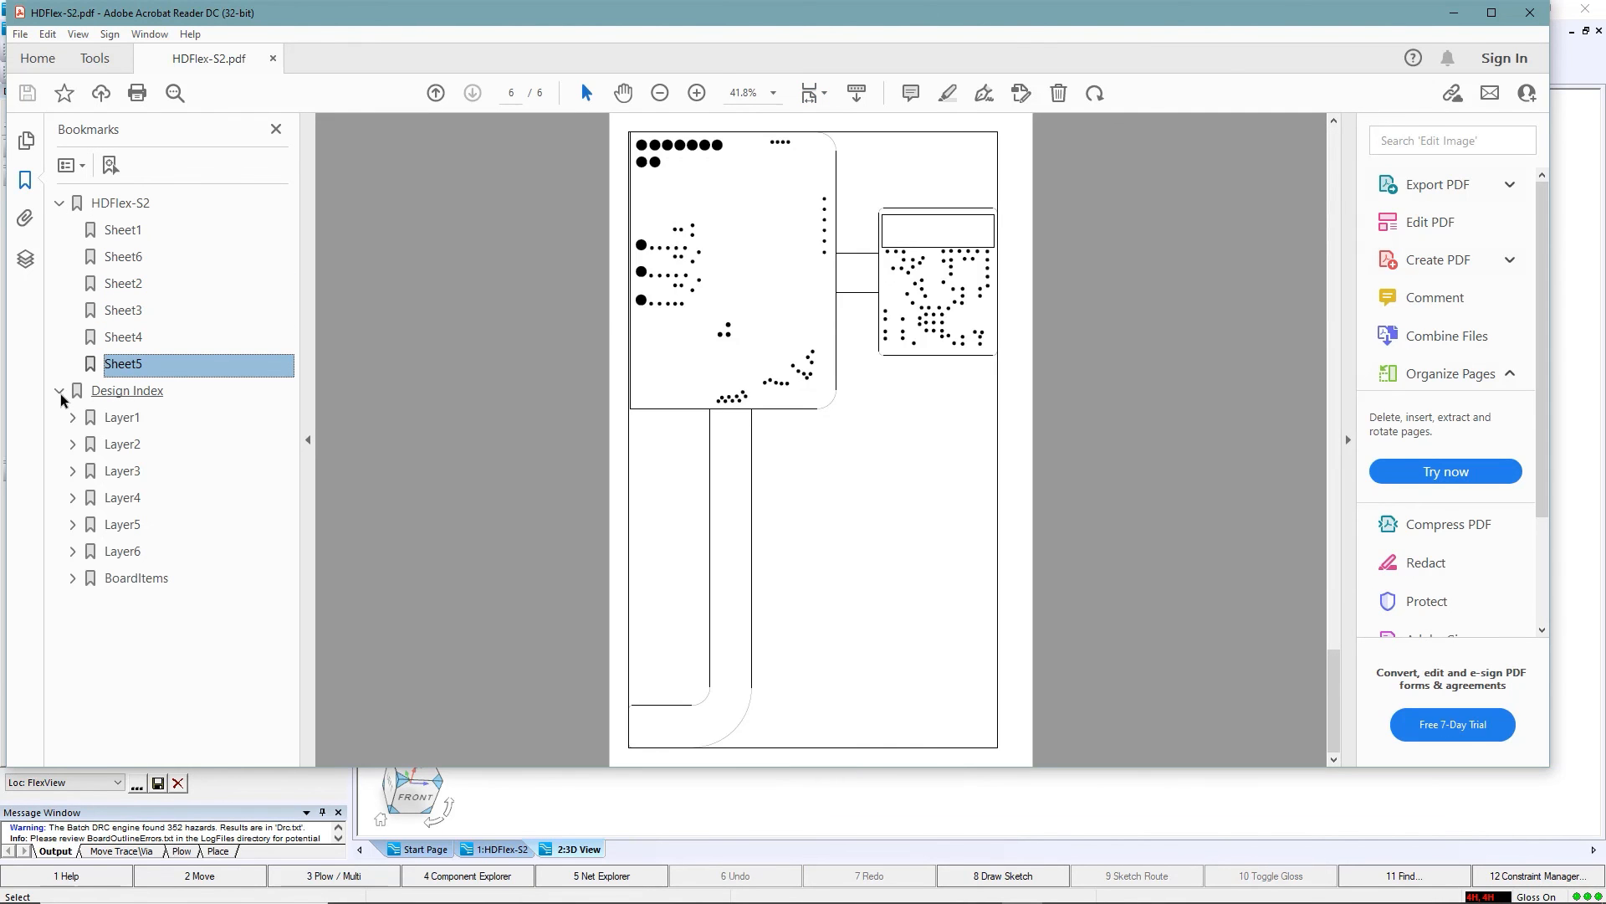
{"action": "left_click", "coordinate": [1531, 13]}
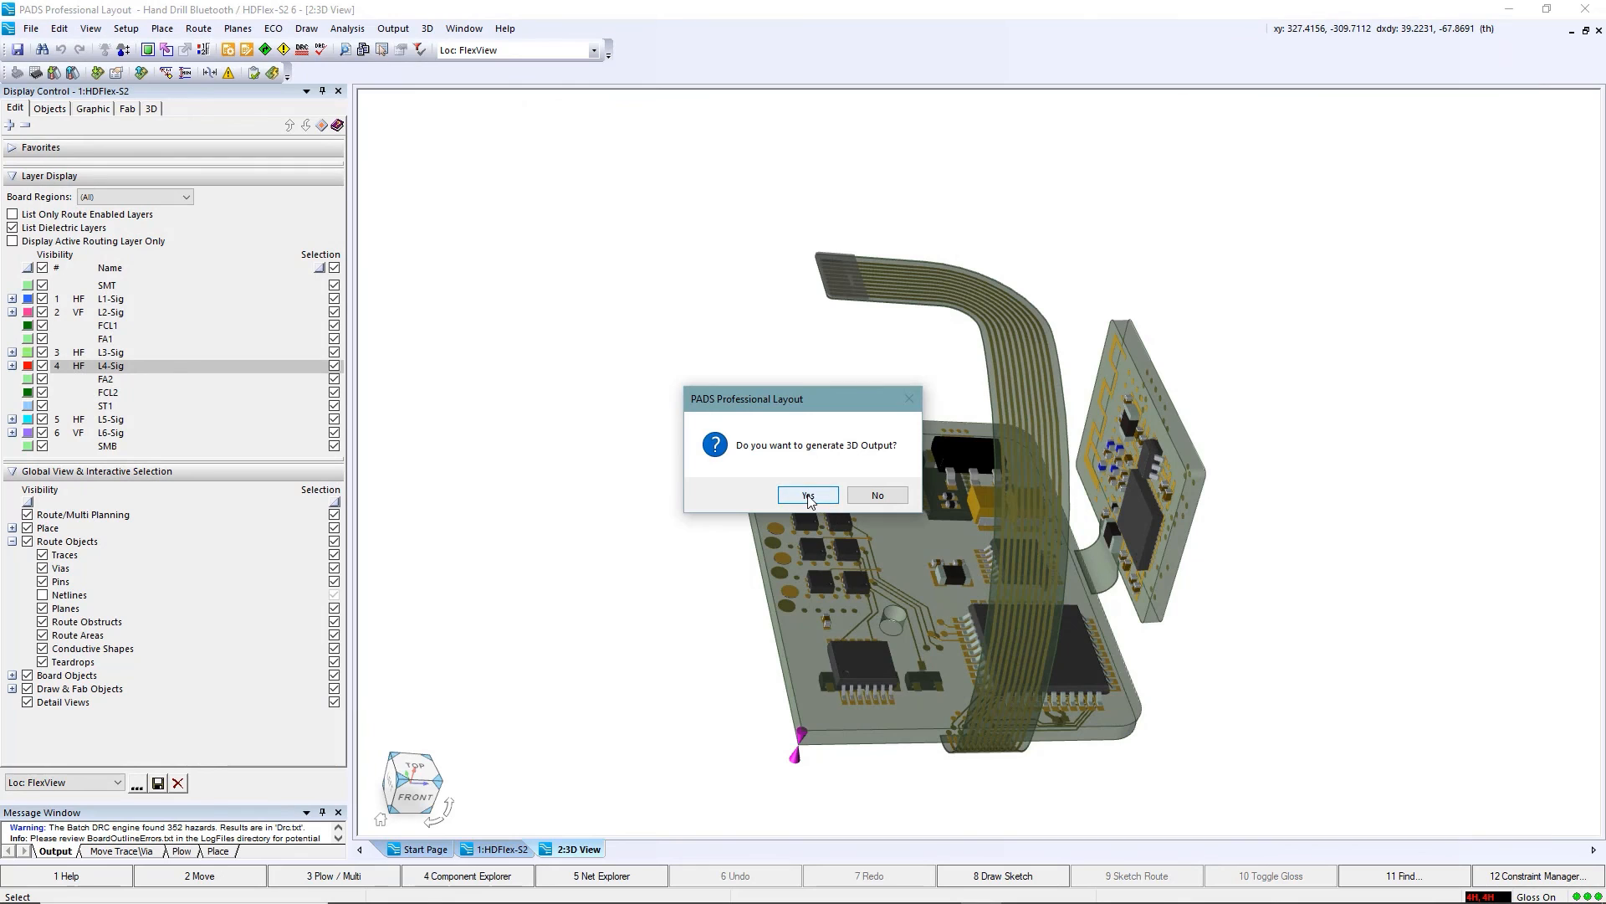
Step: Generate the 3D output on closing the layout and check in Hand Drill Bluetooth with the comment "Performed DRC and reviewed errors."
{"action": "left_click", "coordinate": [808, 496]}
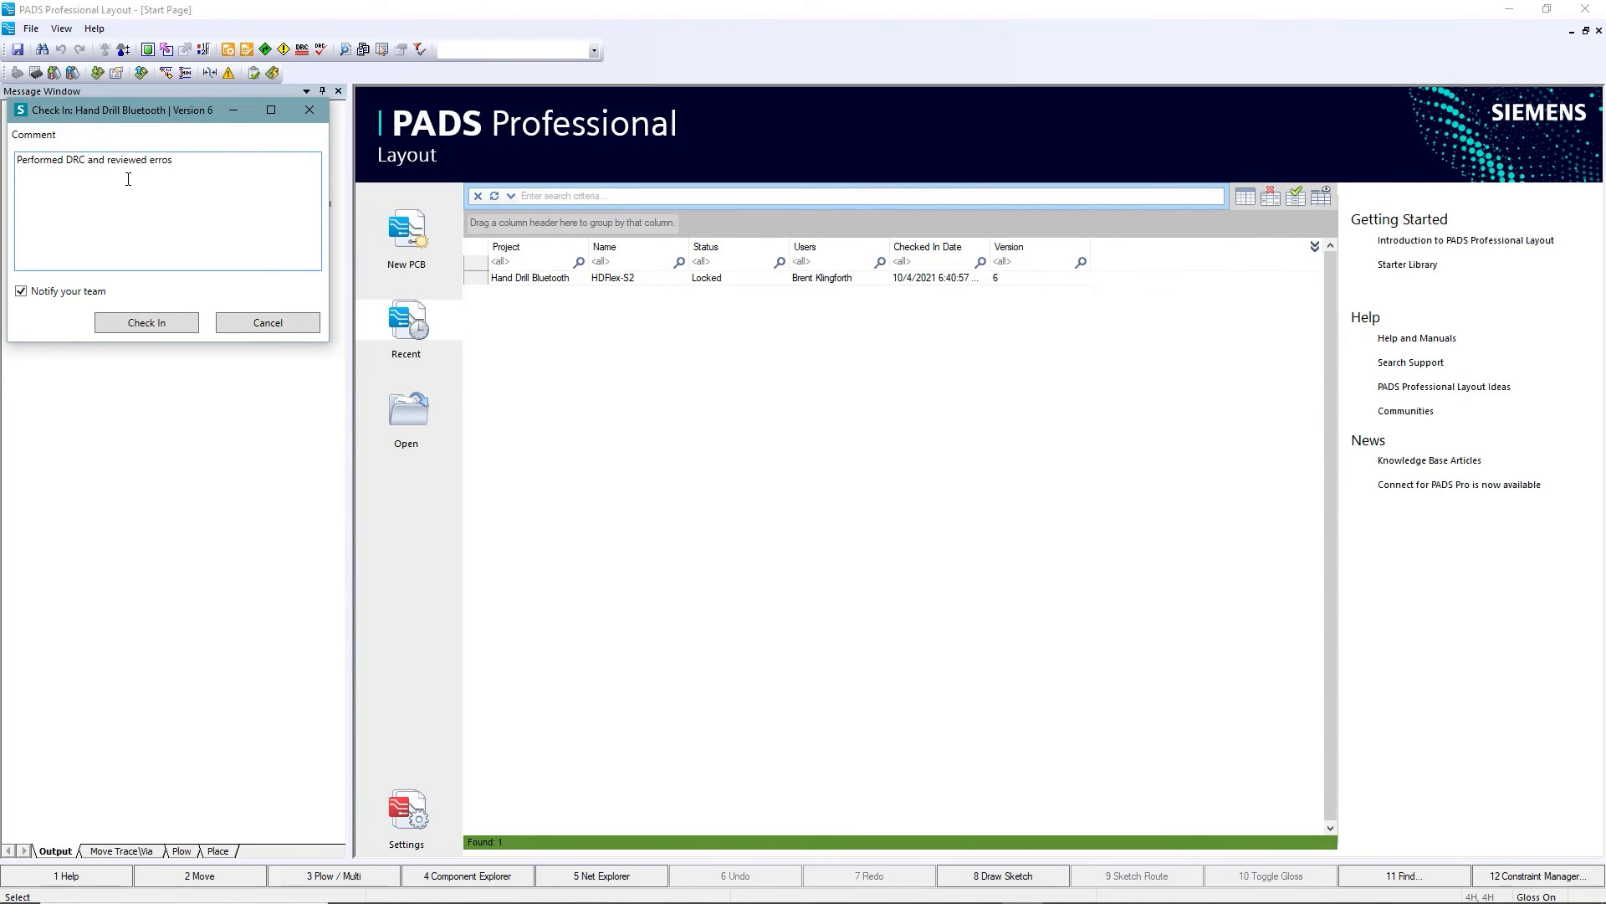
{"action": "left_click", "coordinate": [169, 329]}
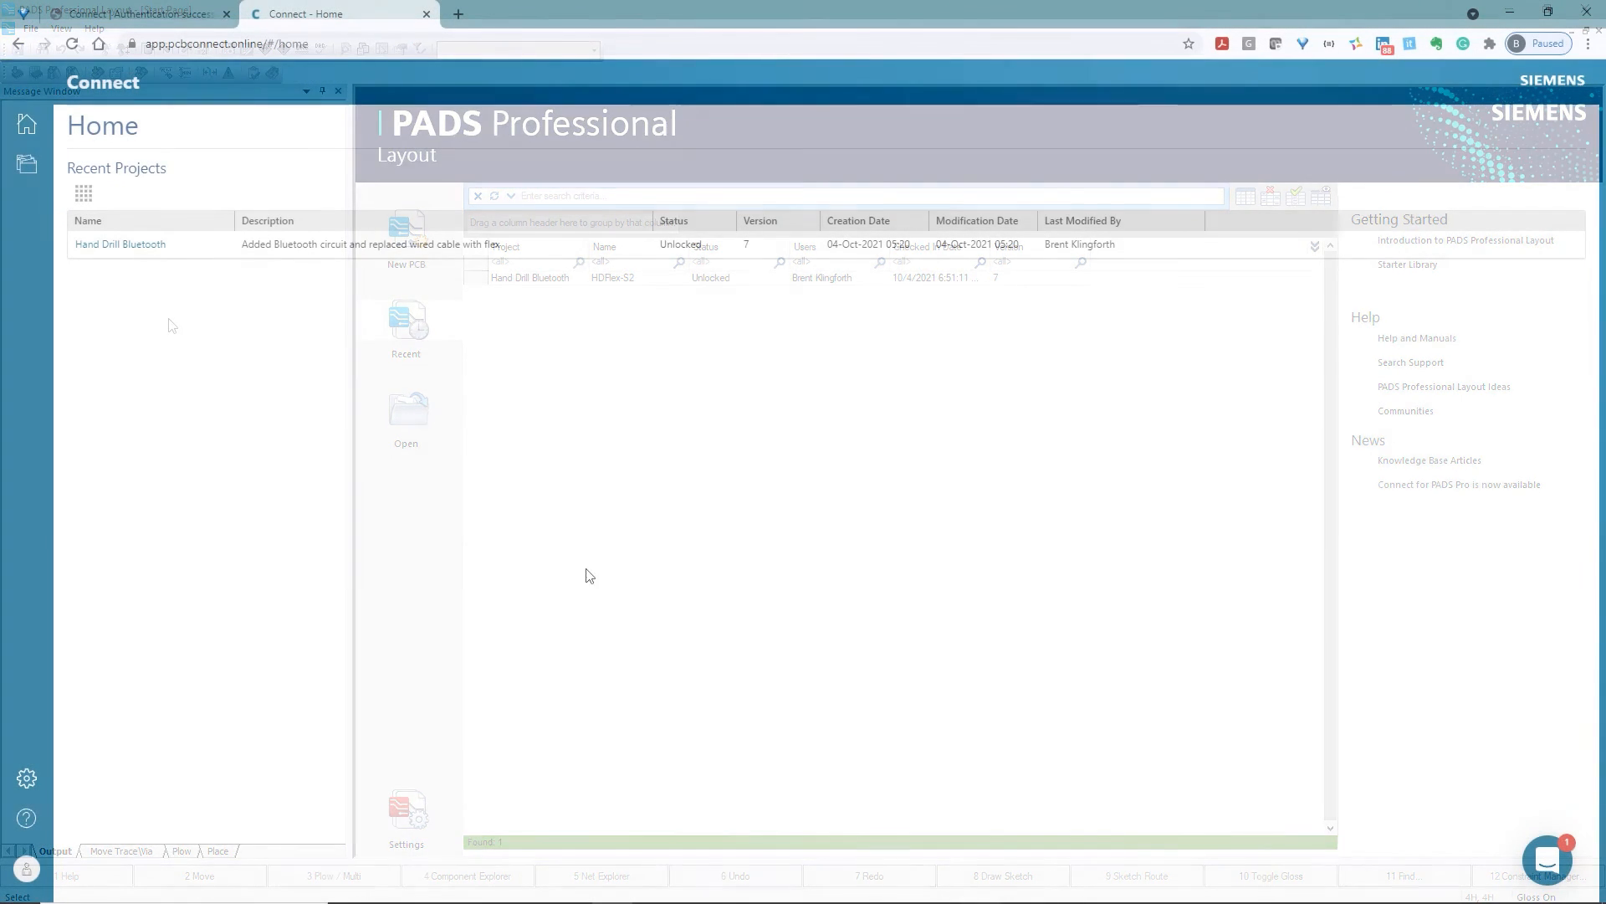
Step: In Connect in the browser, open the Hand Drill Bluetooth project, read the version 7 check-in comment and open PCB\HDFlex-S2.pcb
{"action": "left_click", "coordinate": [141, 246]}
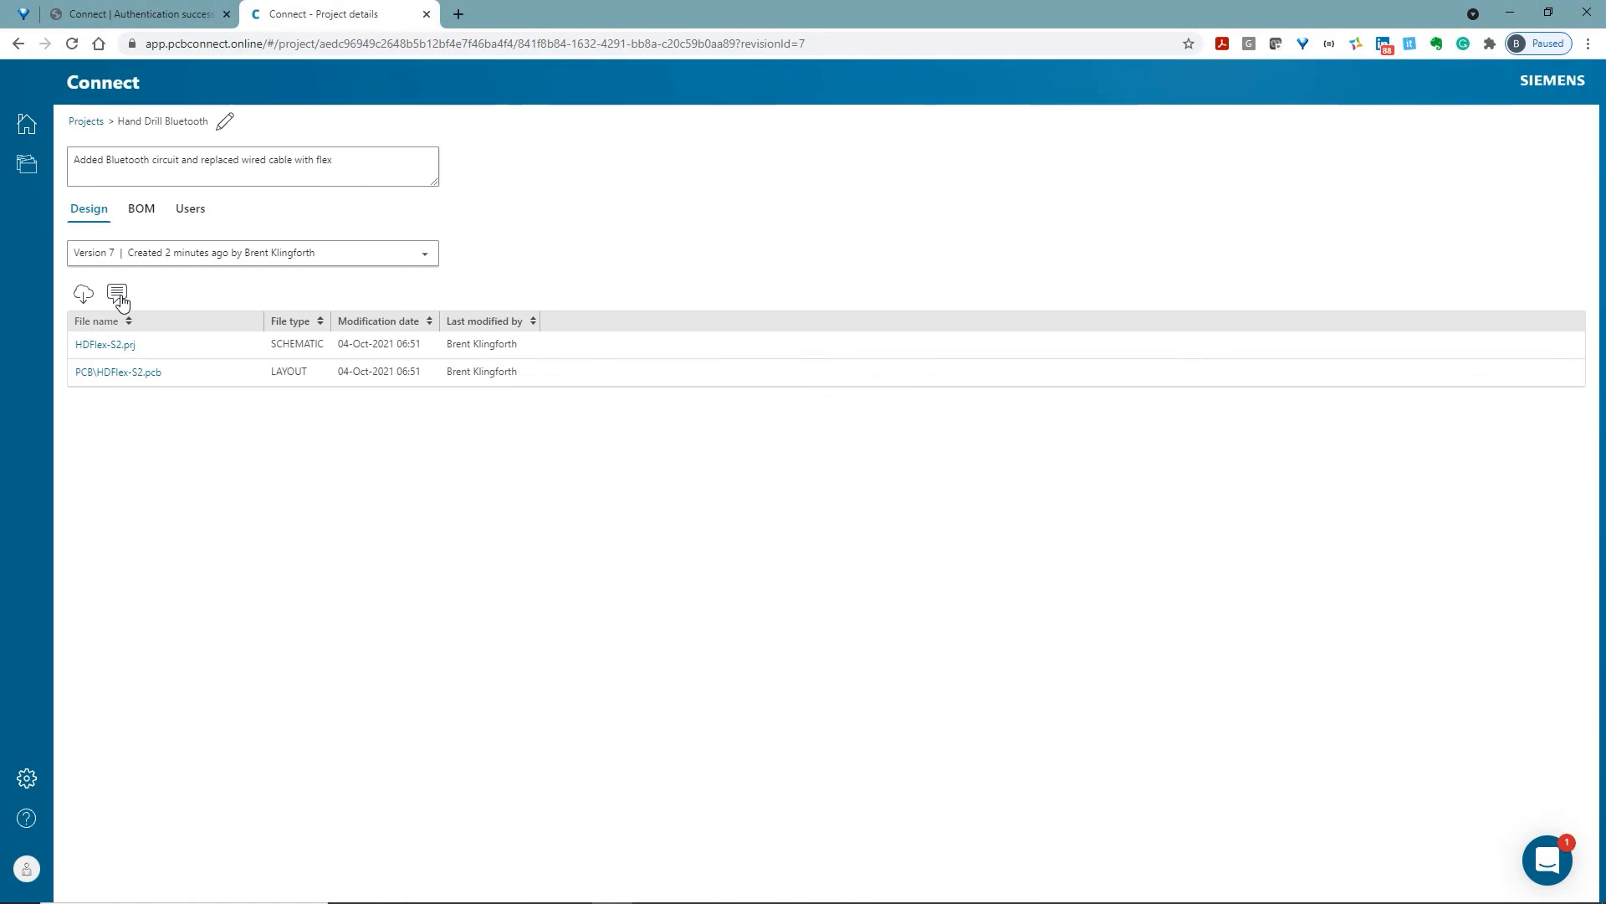
{"action": "mouse_move", "coordinate": [120, 299]}
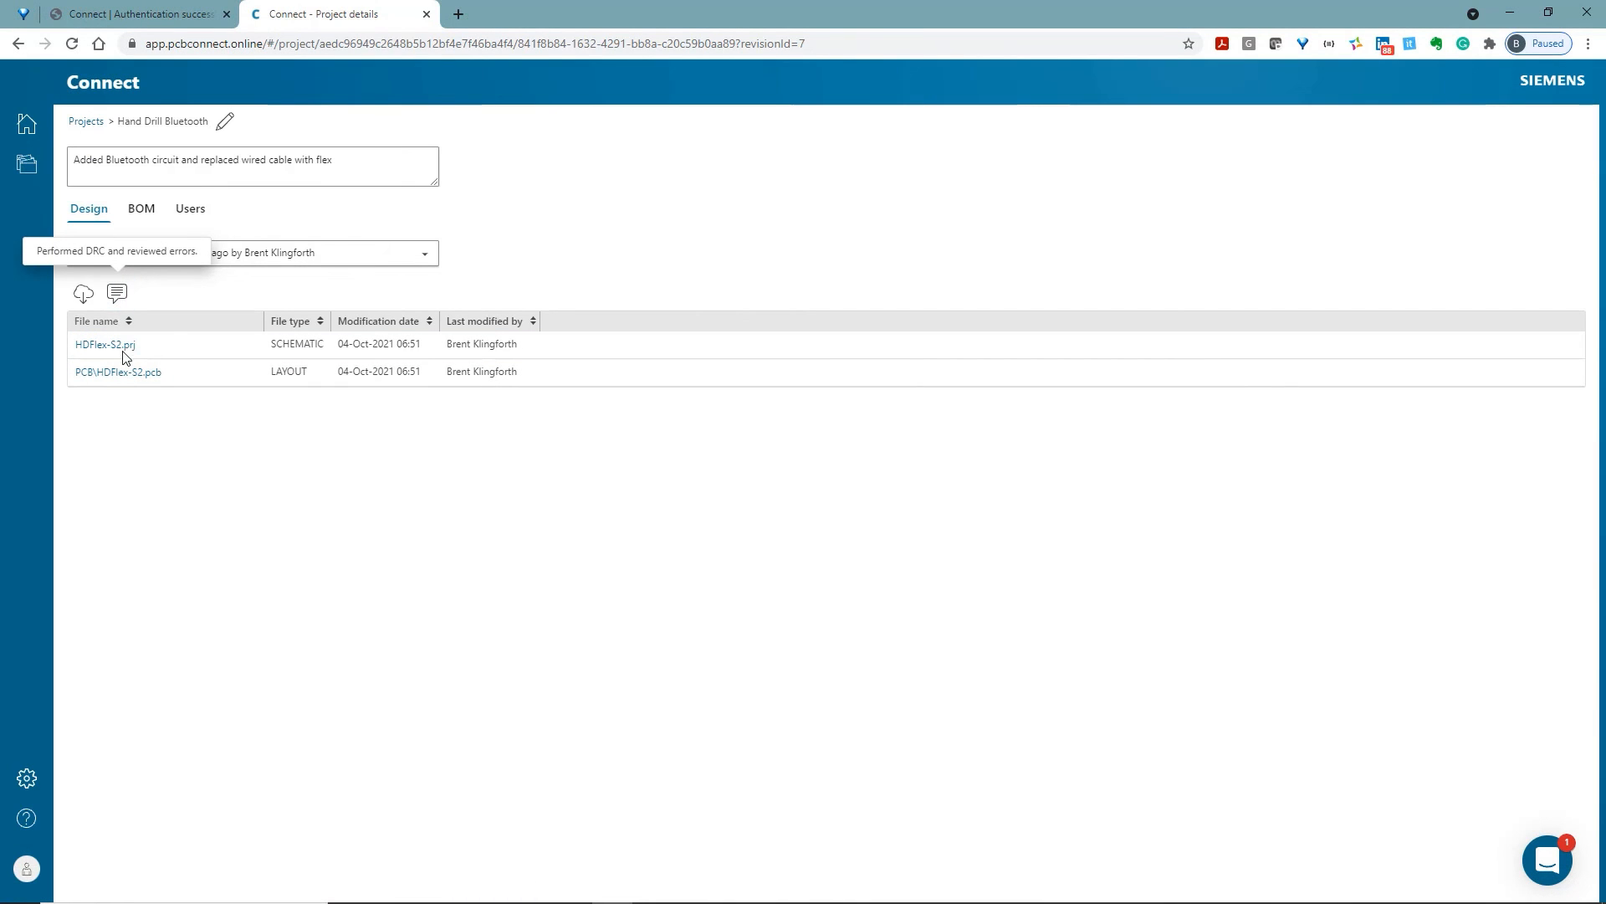
{"action": "left_click", "coordinate": [124, 376]}
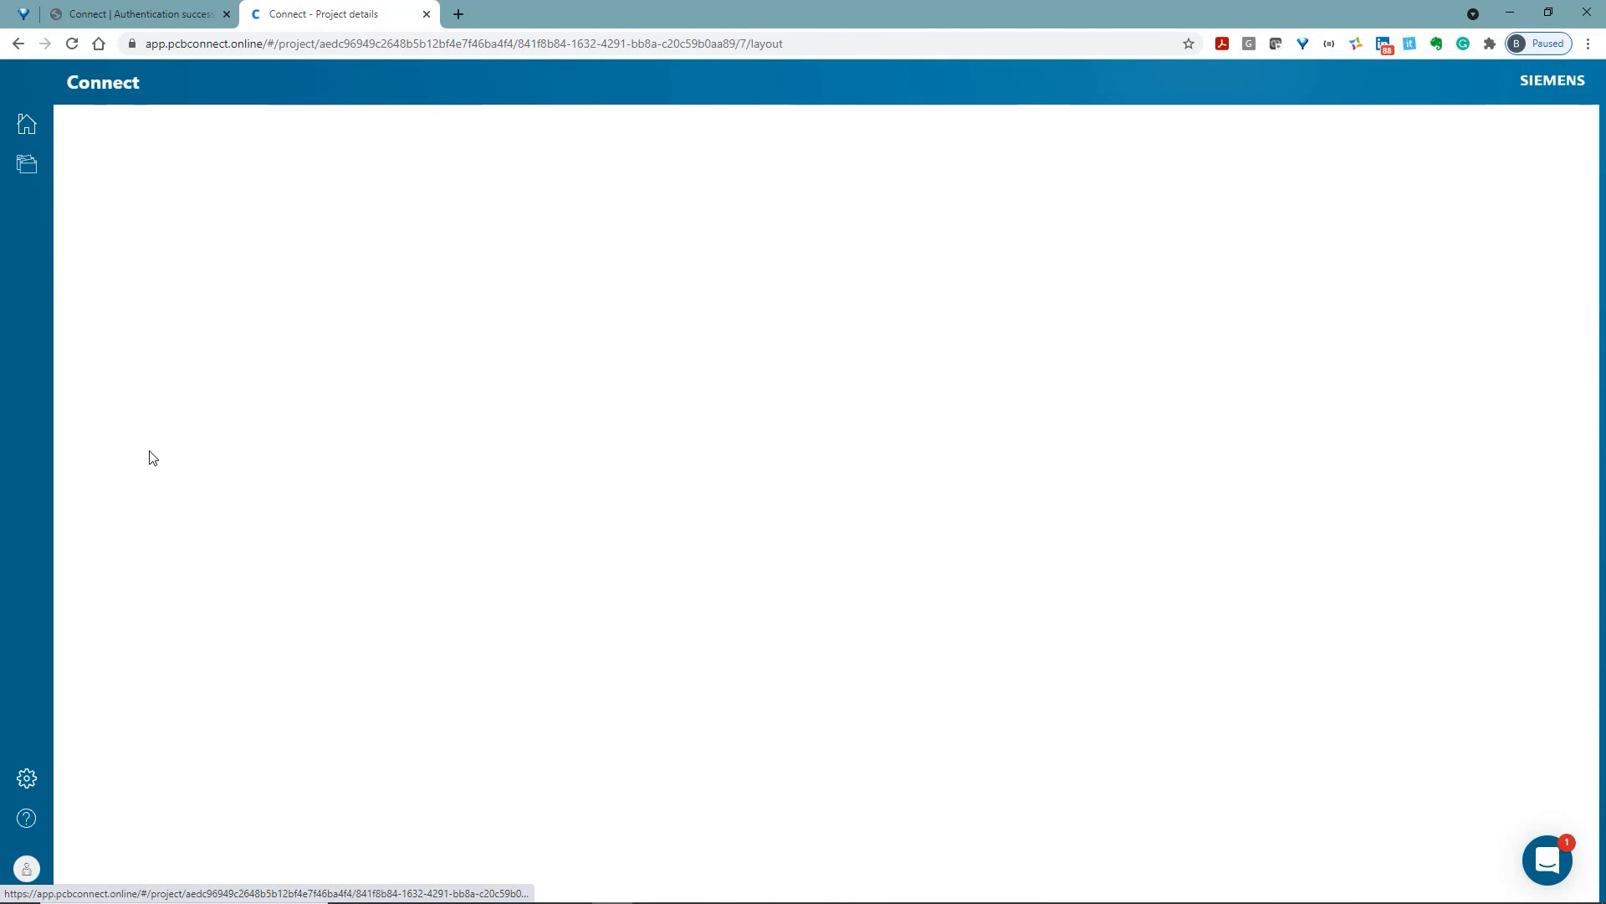